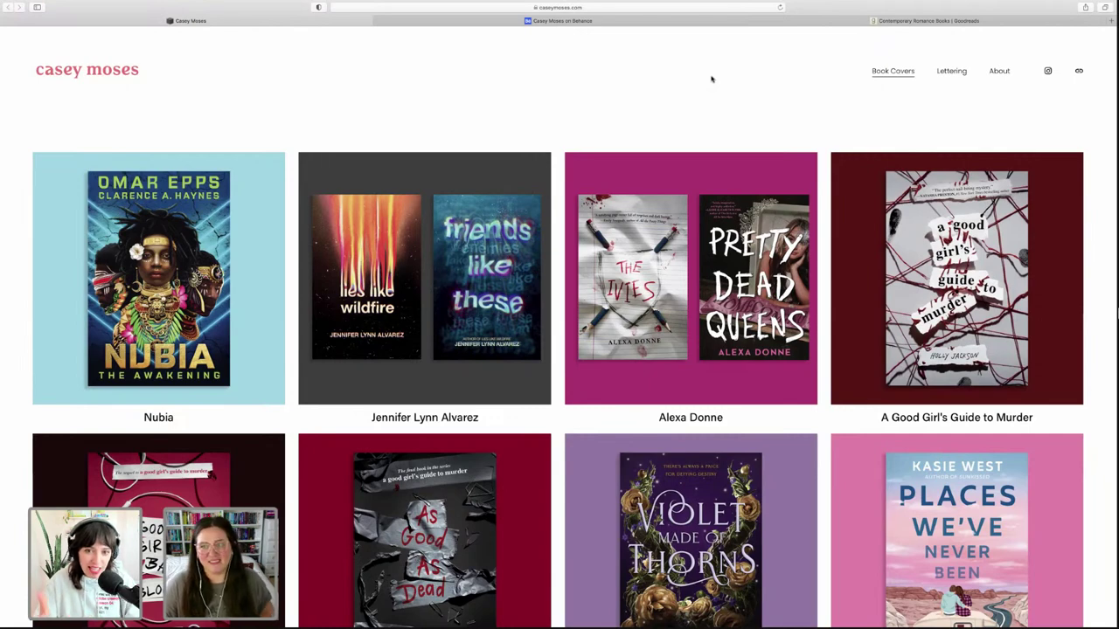
- Look through the gallery of book covers on the designer's portfolio website, from Nubia down to The Holiday Switch
{"action": "scroll", "coordinate": [712, 83], "scroll_direction": "down", "scroll_amount": 3}
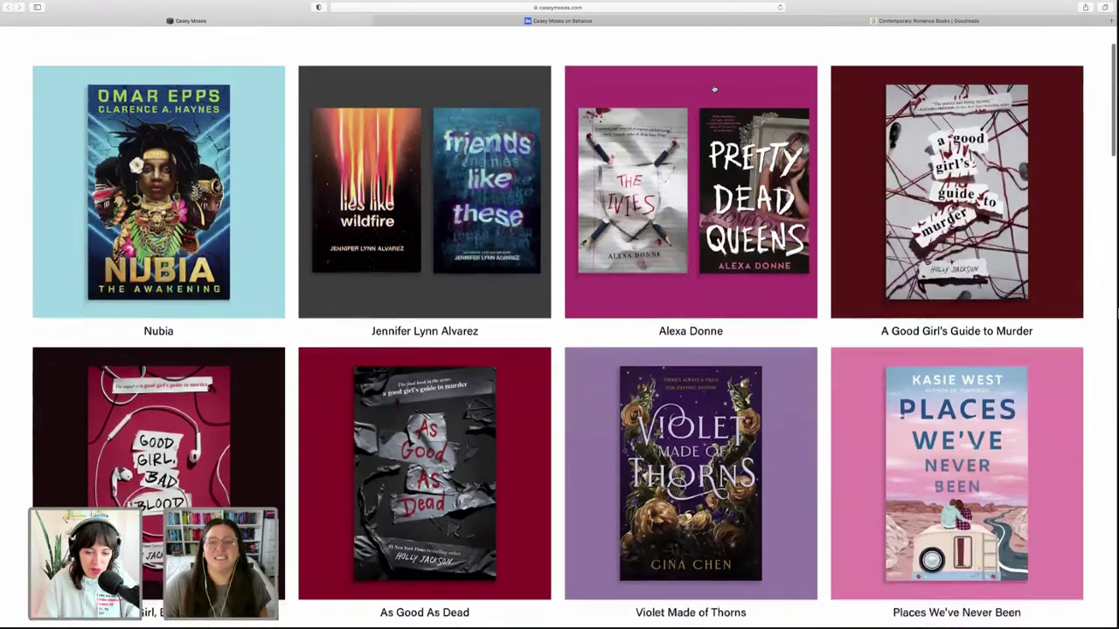
{"action": "scroll", "coordinate": [714, 89], "scroll_direction": "down", "scroll_amount": 5}
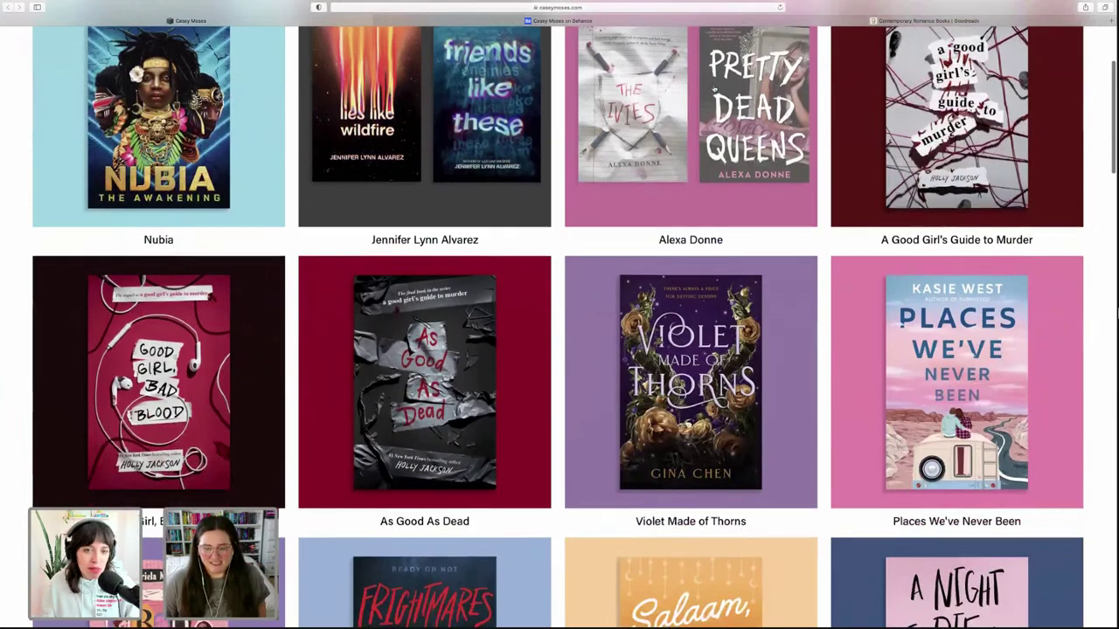
{"action": "scroll", "coordinate": [714, 89], "scroll_direction": "up", "scroll_amount": 5}
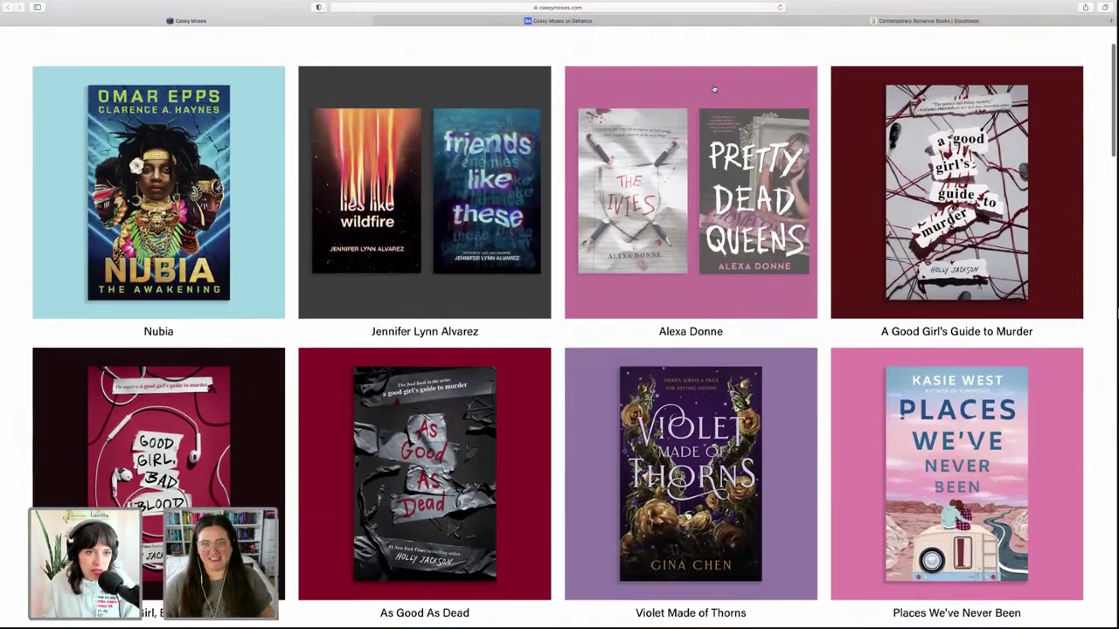
{"action": "scroll", "coordinate": [714, 88], "scroll_direction": "down", "scroll_amount": 1}
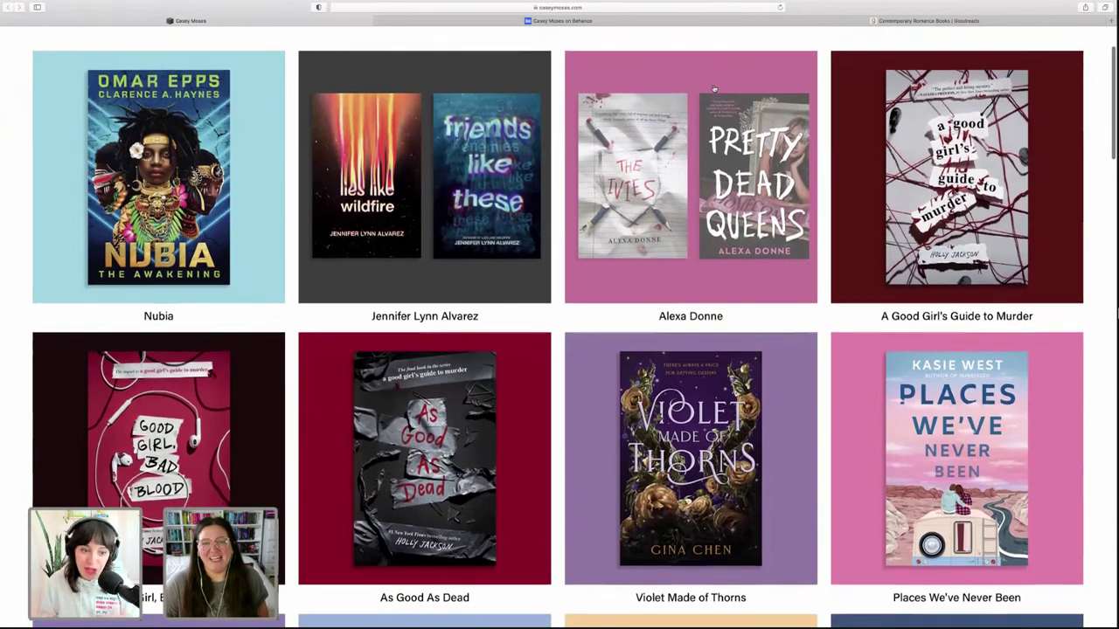
{"action": "scroll", "coordinate": [714, 88], "scroll_direction": "down", "scroll_amount": 2}
{"action": "scroll", "coordinate": [714, 88], "scroll_direction": "up", "scroll_amount": 3}
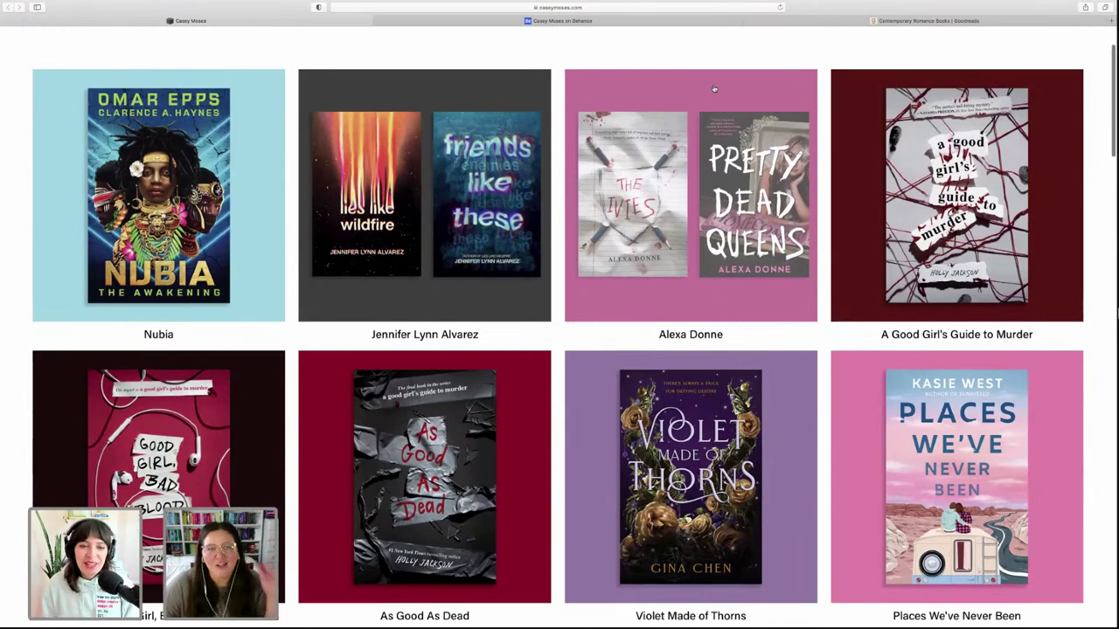
{"action": "scroll", "coordinate": [714, 88], "scroll_direction": "down", "scroll_amount": 10}
{"action": "scroll", "coordinate": [714, 88], "scroll_direction": "down", "scroll_amount": 15}
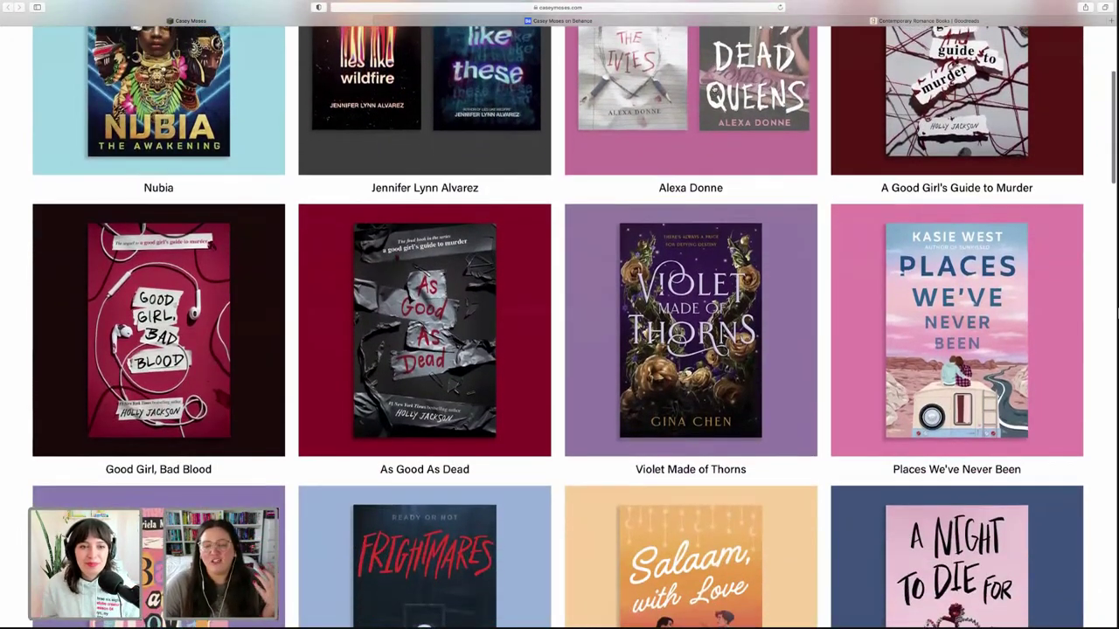
{"action": "scroll", "coordinate": [714, 88], "scroll_direction": "down", "scroll_amount": 12}
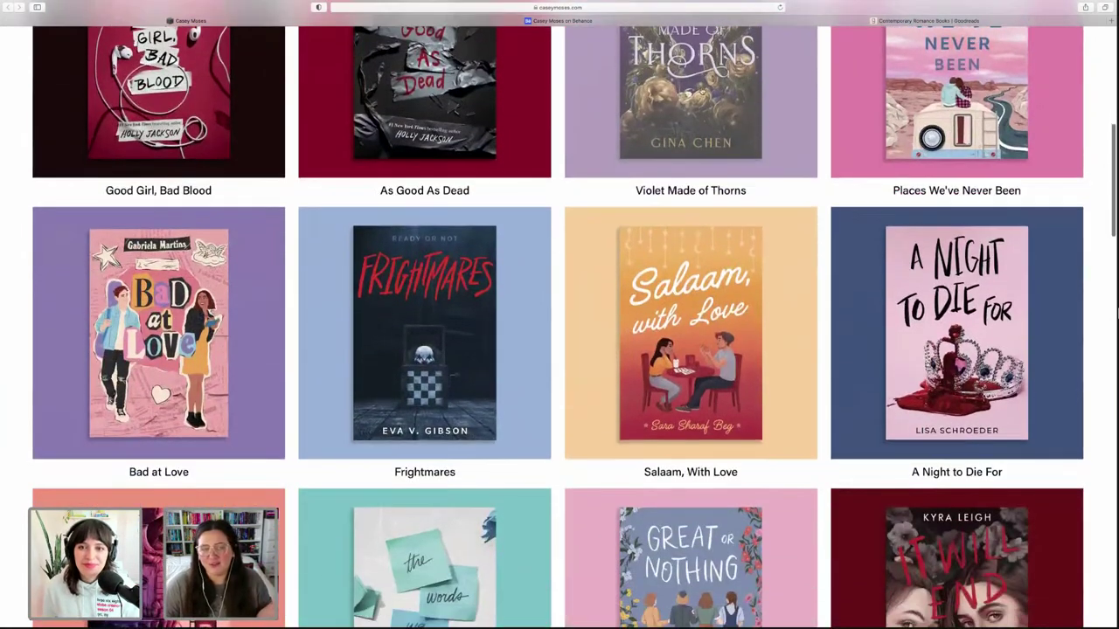
{"action": "scroll", "coordinate": [772, 138], "scroll_direction": "down", "scroll_amount": 16}
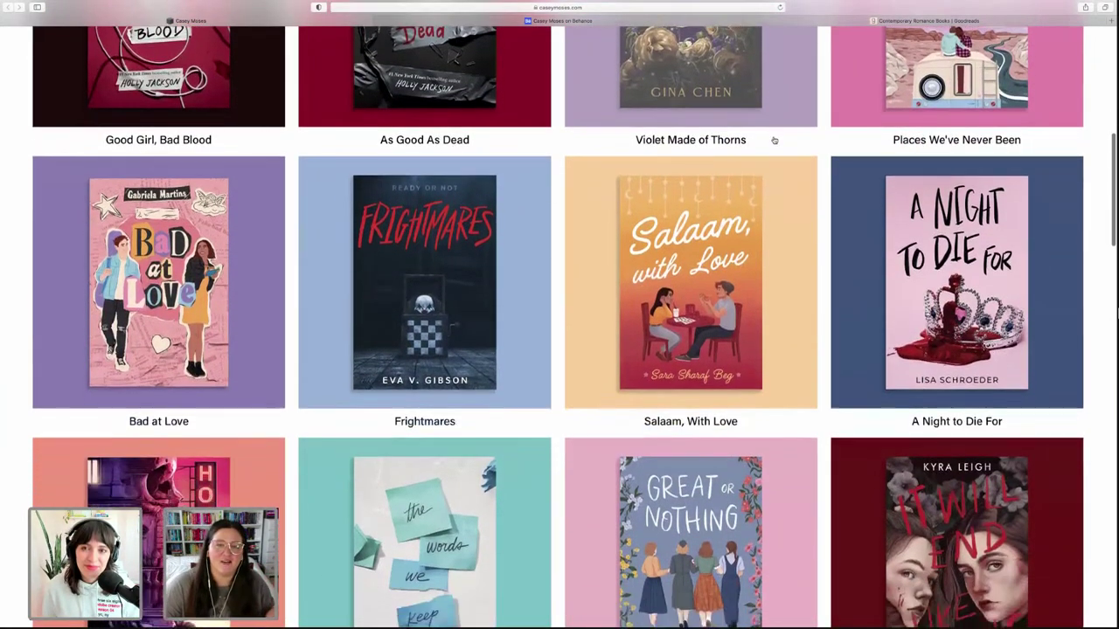
{"action": "scroll", "coordinate": [774, 140], "scroll_direction": "down", "scroll_amount": 8}
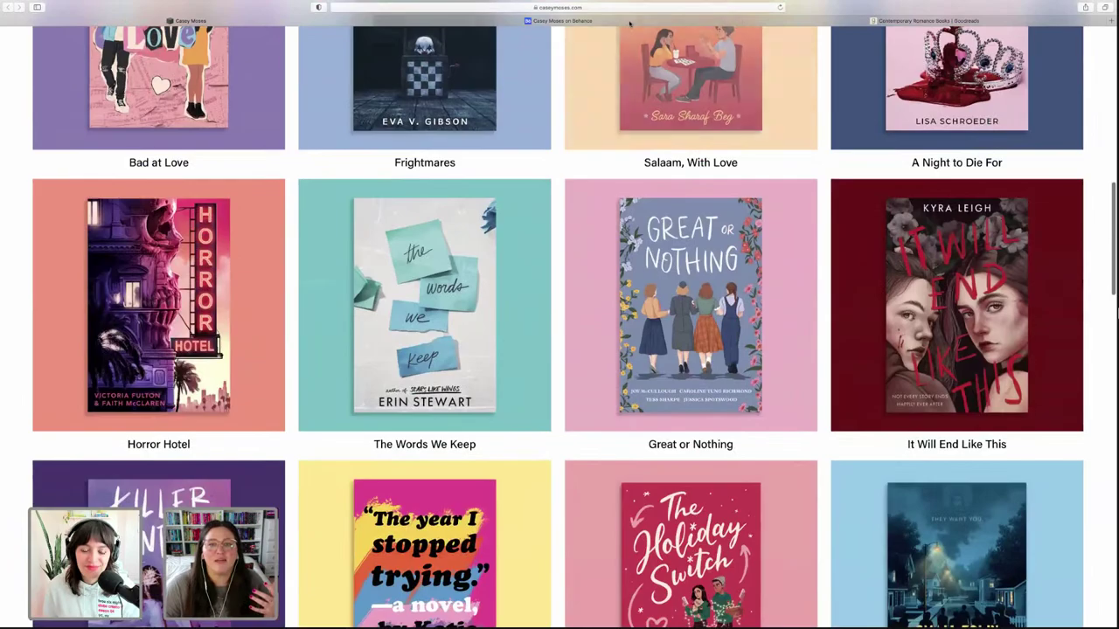
- Switch to the designer's Behance profile and view the full jackets in the A Good Girl's Guide to Murder cover design project
{"action": "left_click", "coordinate": [629, 21]}
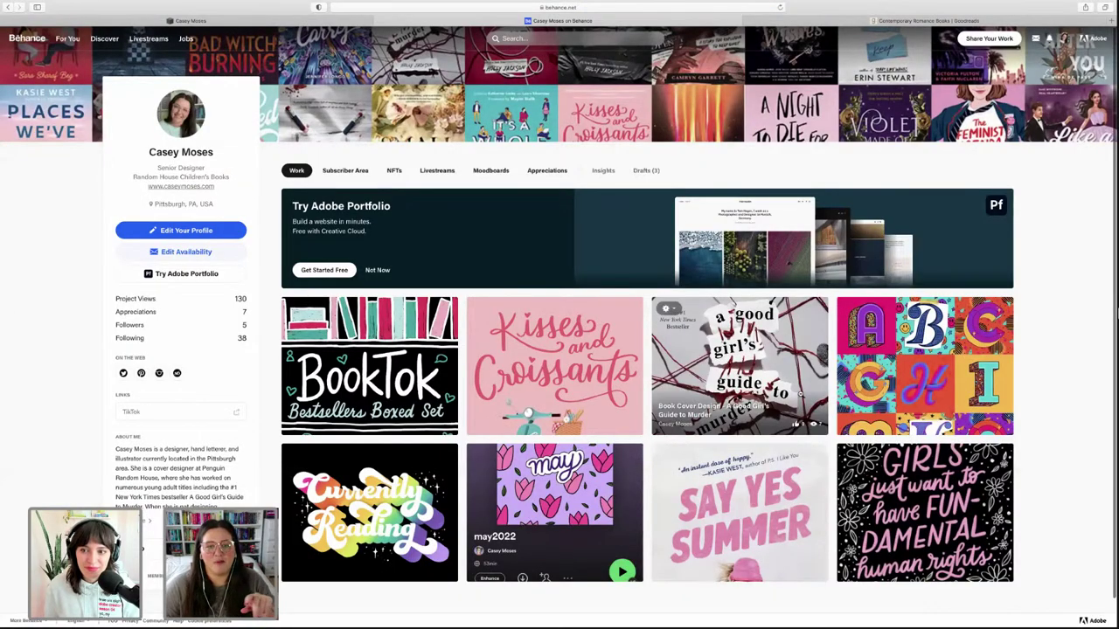
{"action": "left_click", "coordinate": [800, 395]}
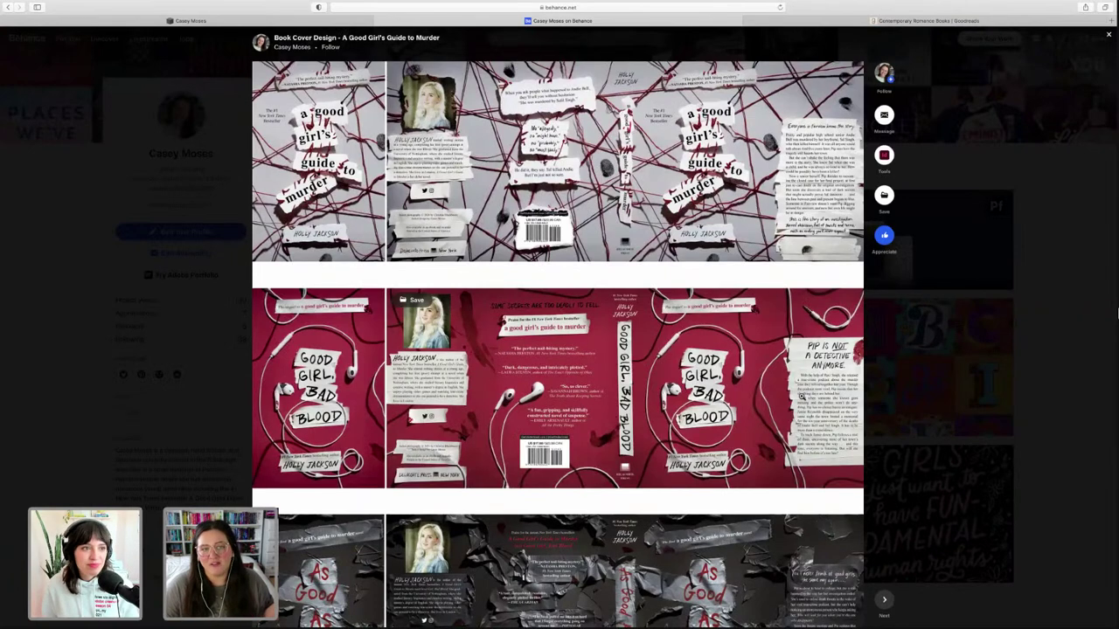
{"action": "scroll", "coordinate": [766, 361], "scroll_direction": "down", "scroll_amount": 2}
{"action": "scroll", "coordinate": [764, 362], "scroll_direction": "down", "scroll_amount": 3}
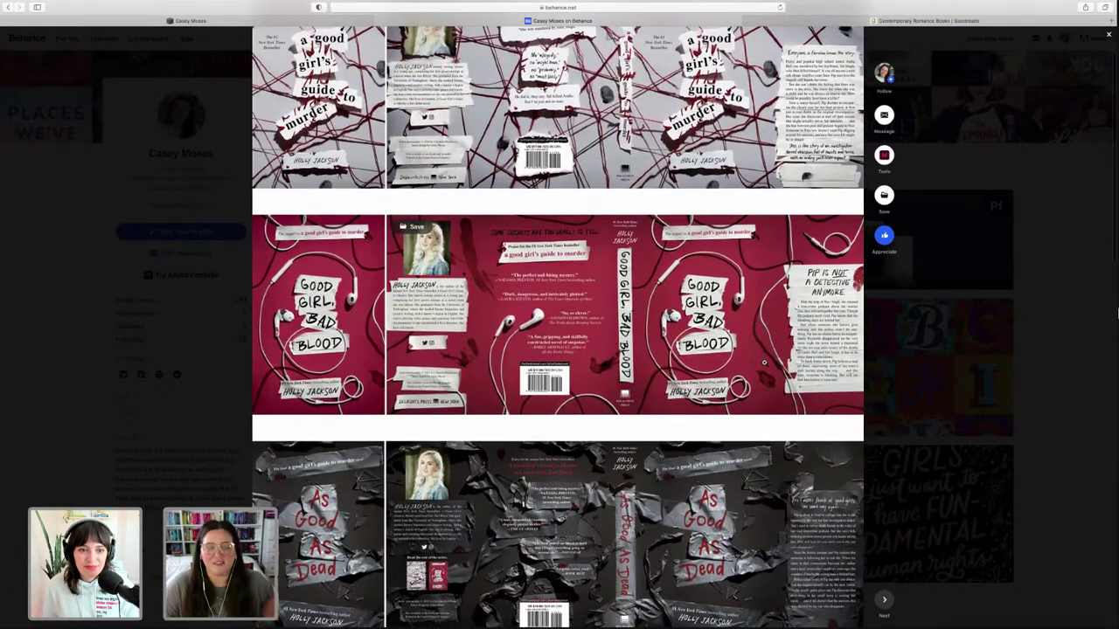
{"action": "scroll", "coordinate": [764, 361], "scroll_direction": "down", "scroll_amount": 2}
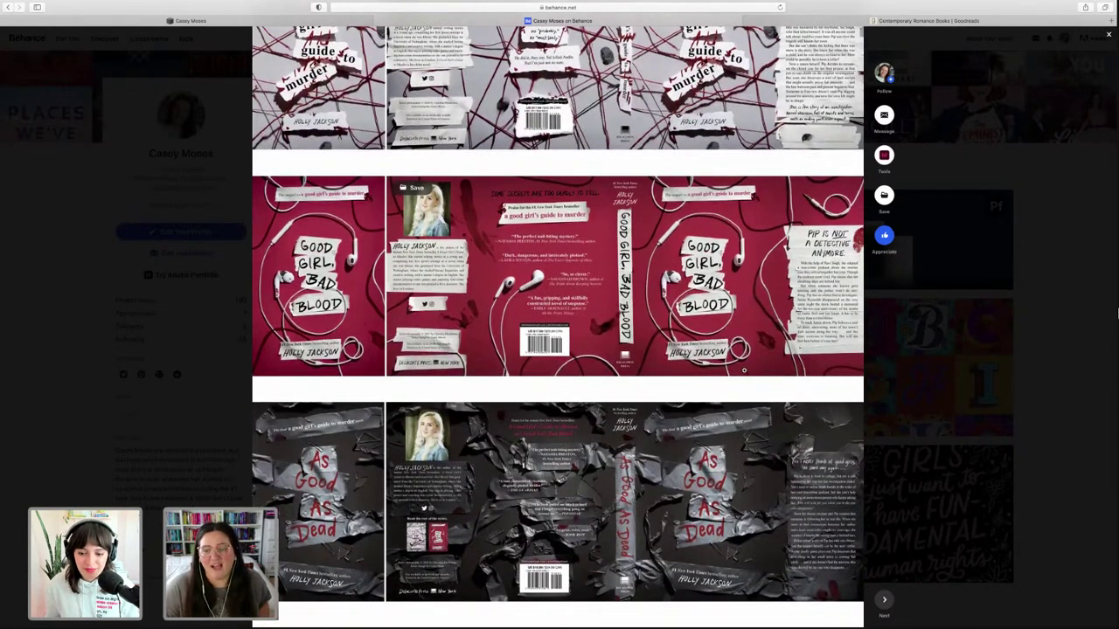
{"action": "scroll", "coordinate": [878, 359], "scroll_direction": "up", "scroll_amount": 3}
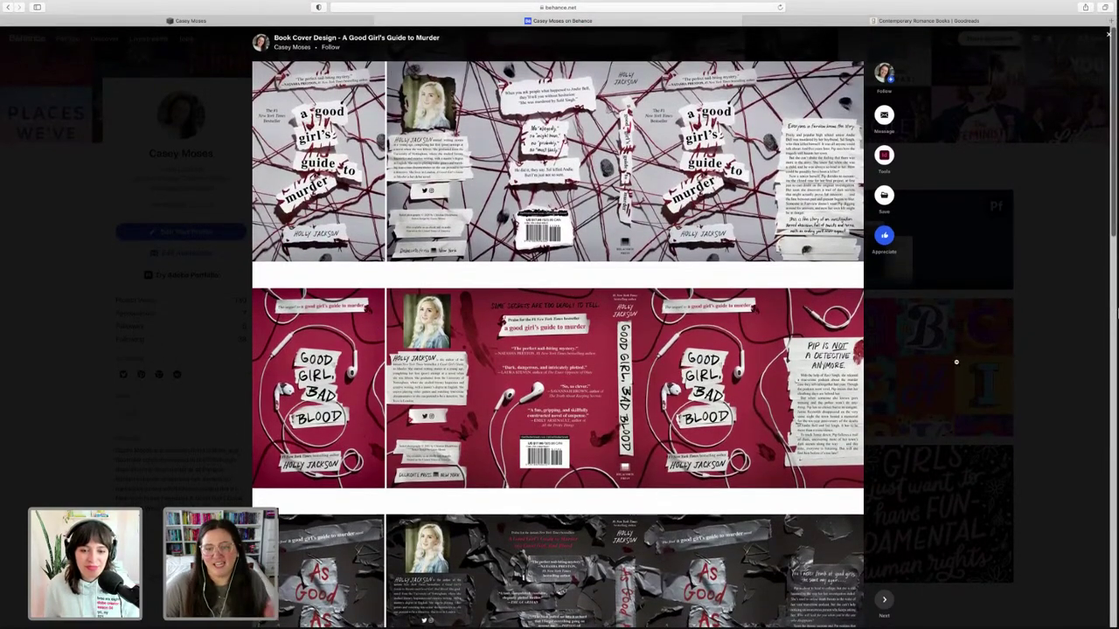
{"action": "scroll", "coordinate": [1046, 429], "scroll_direction": "down", "scroll_amount": 2}
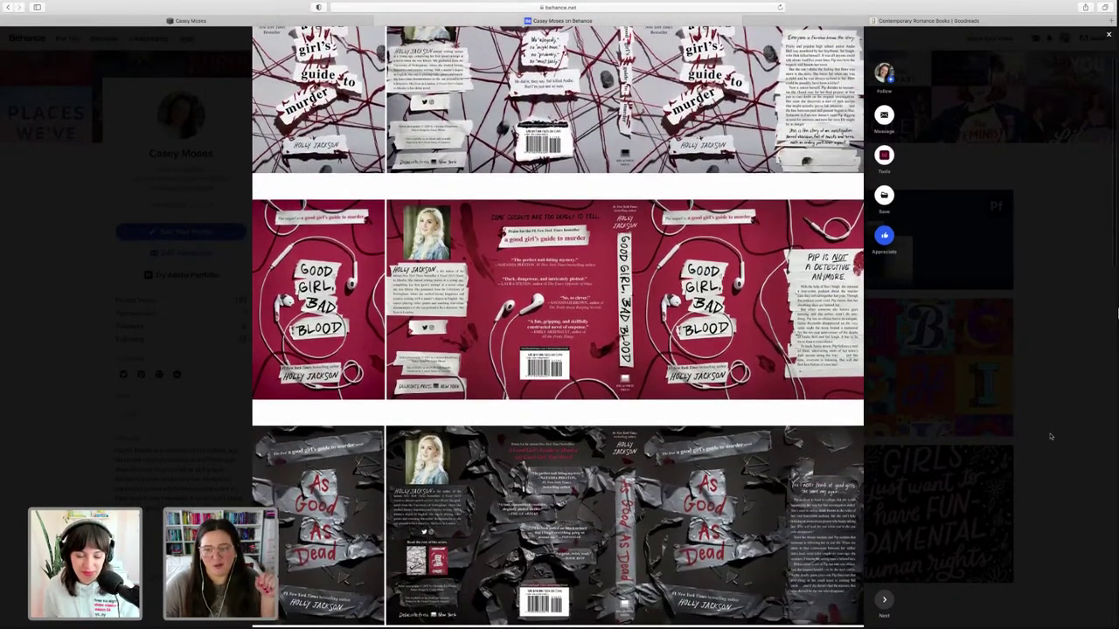
{"action": "left_click", "coordinate": [1051, 436]}
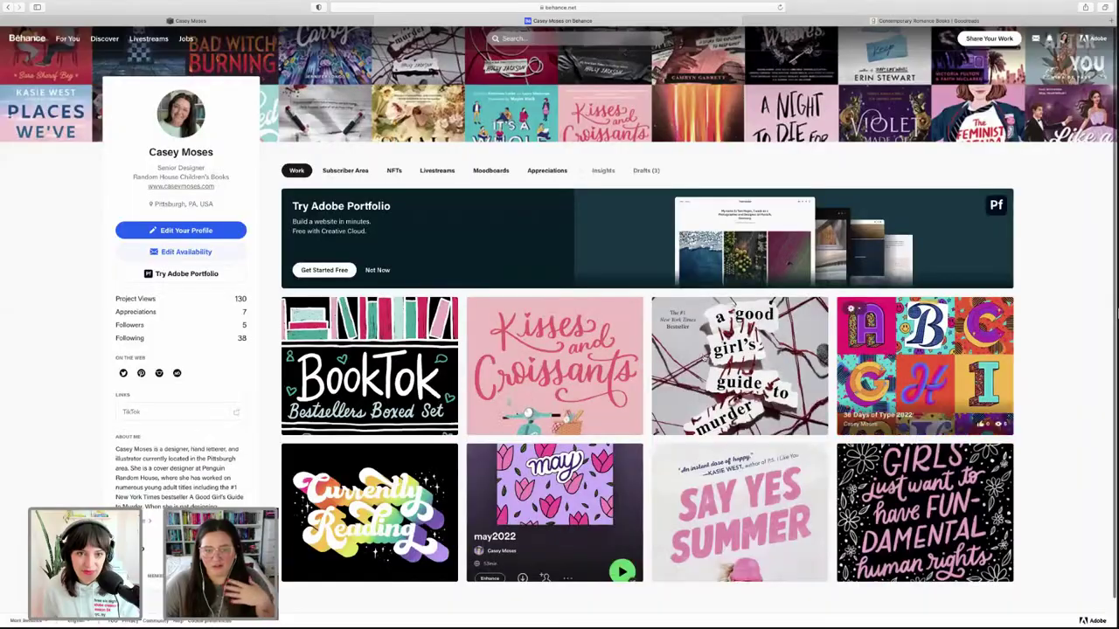
- View the cover, hand lettering and full jacket in the Kisses and Croissants book cover lettering project
{"action": "left_click", "coordinate": [578, 355]}
{"action": "scroll", "coordinate": [718, 369], "scroll_direction": "down", "scroll_amount": 7}
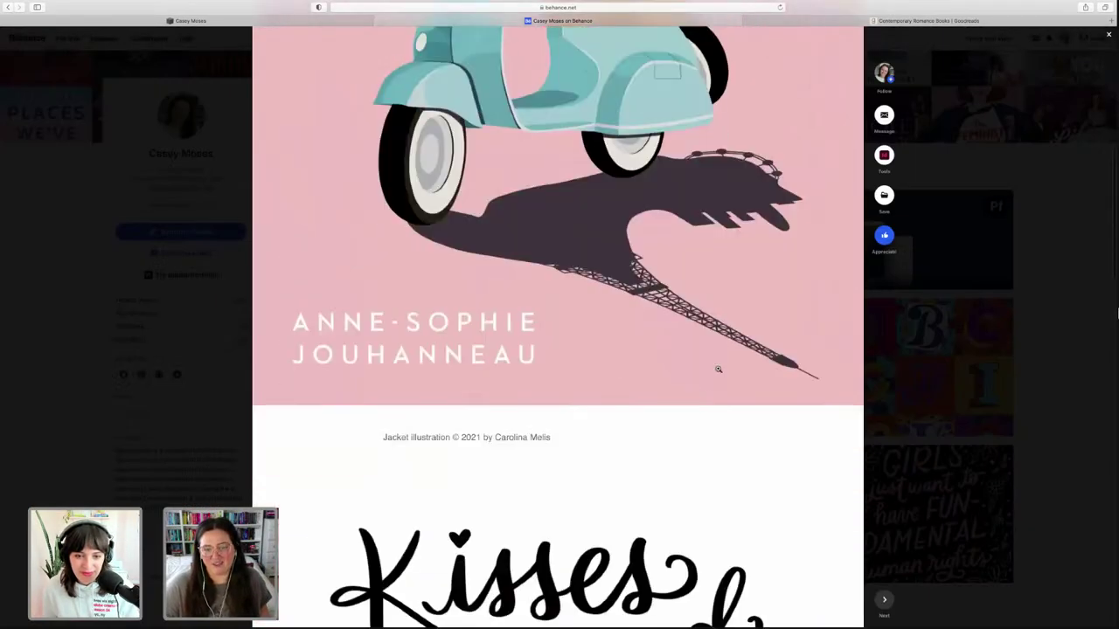
{"action": "scroll", "coordinate": [717, 369], "scroll_direction": "down", "scroll_amount": 7}
{"action": "scroll", "coordinate": [717, 369], "scroll_direction": "up", "scroll_amount": 2}
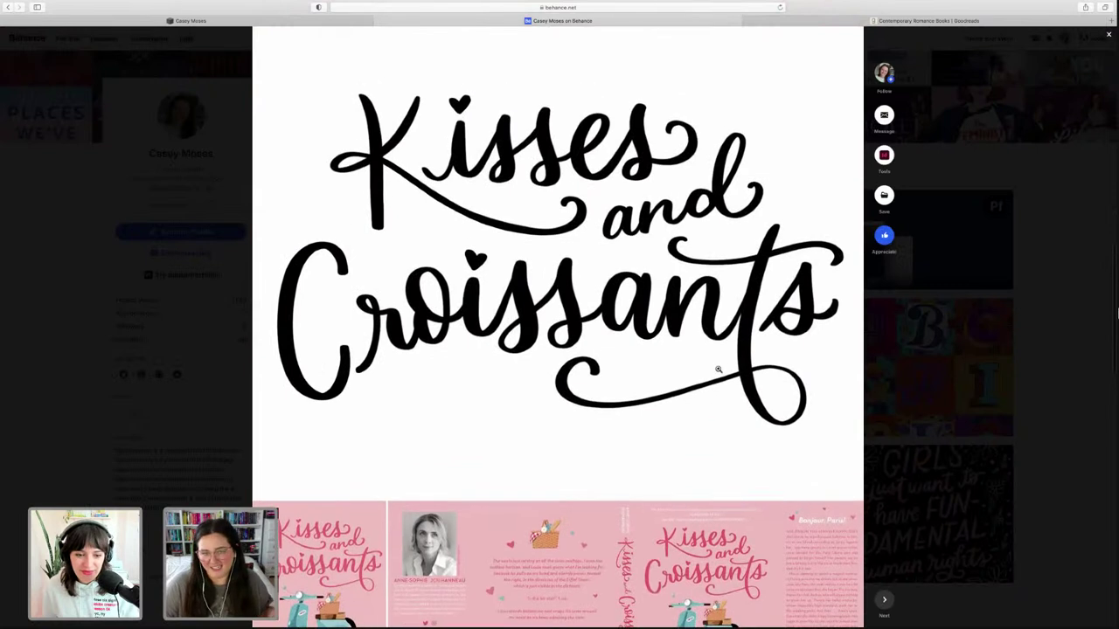
{"action": "scroll", "coordinate": [720, 431], "scroll_direction": "down", "scroll_amount": 1}
{"action": "scroll", "coordinate": [720, 431], "scroll_direction": "down", "scroll_amount": 3}
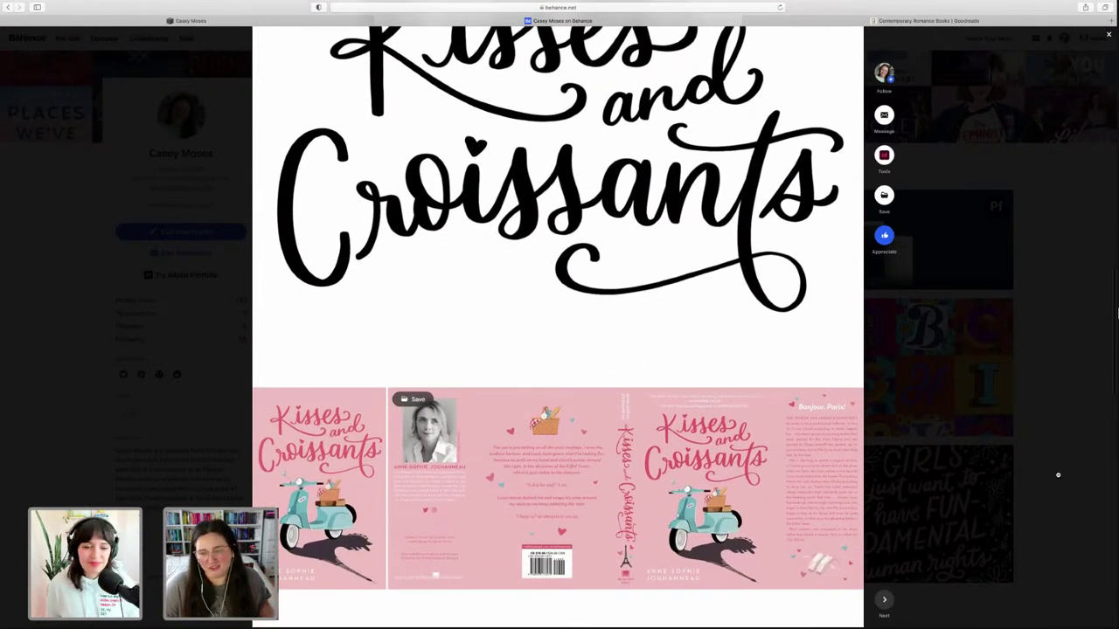
{"action": "left_click", "coordinate": [1035, 477]}
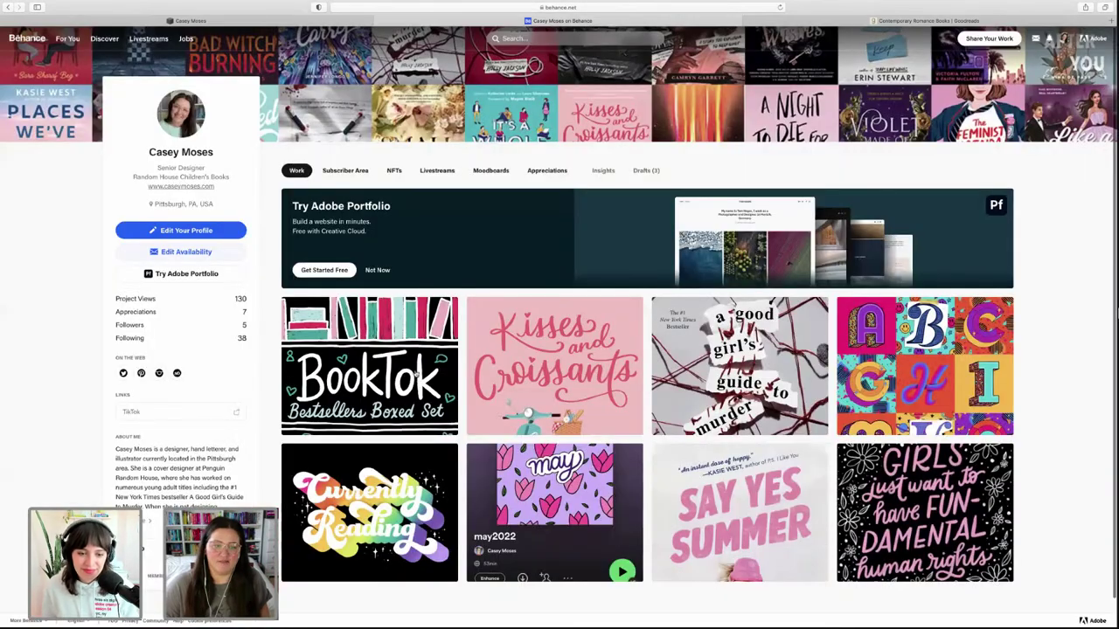
- View the BookTok Boxed Set project, examining its front art, flat box layout and 3D box mockup
{"action": "left_click", "coordinate": [389, 344]}
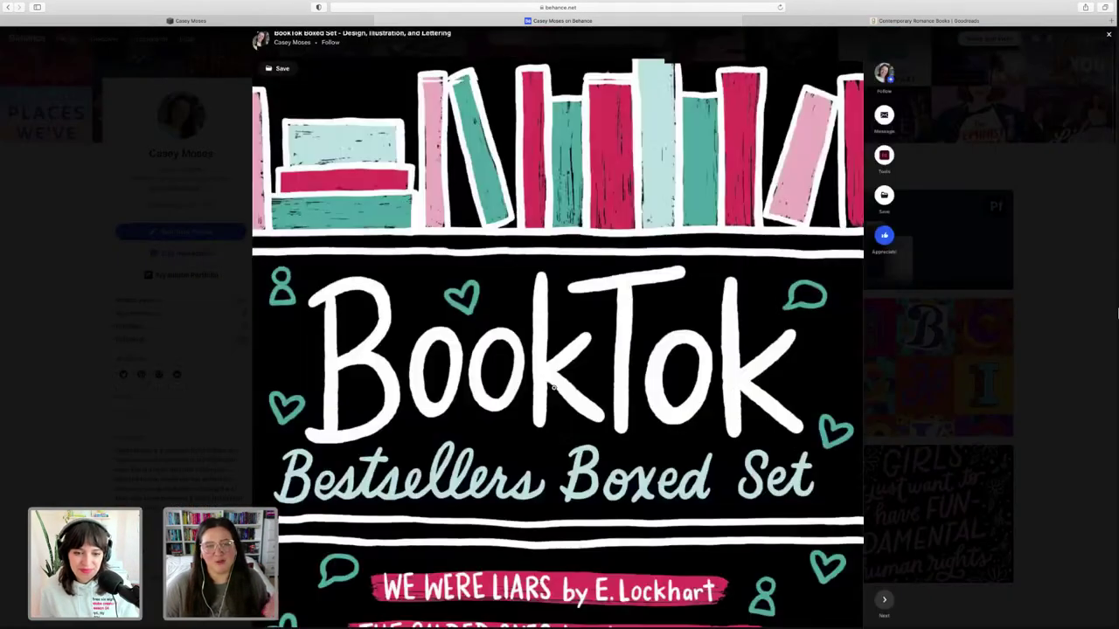
{"action": "scroll", "coordinate": [554, 387], "scroll_direction": "down", "scroll_amount": 15}
{"action": "scroll", "coordinate": [553, 387], "scroll_direction": "down", "scroll_amount": 6}
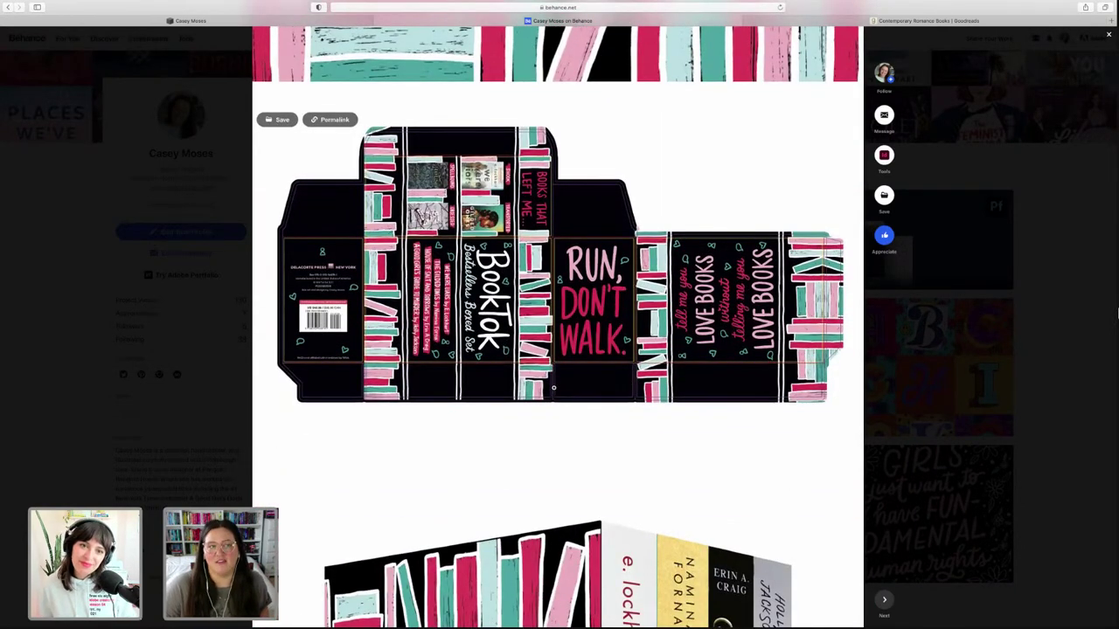
{"action": "scroll", "coordinate": [553, 387], "scroll_direction": "down", "scroll_amount": 4}
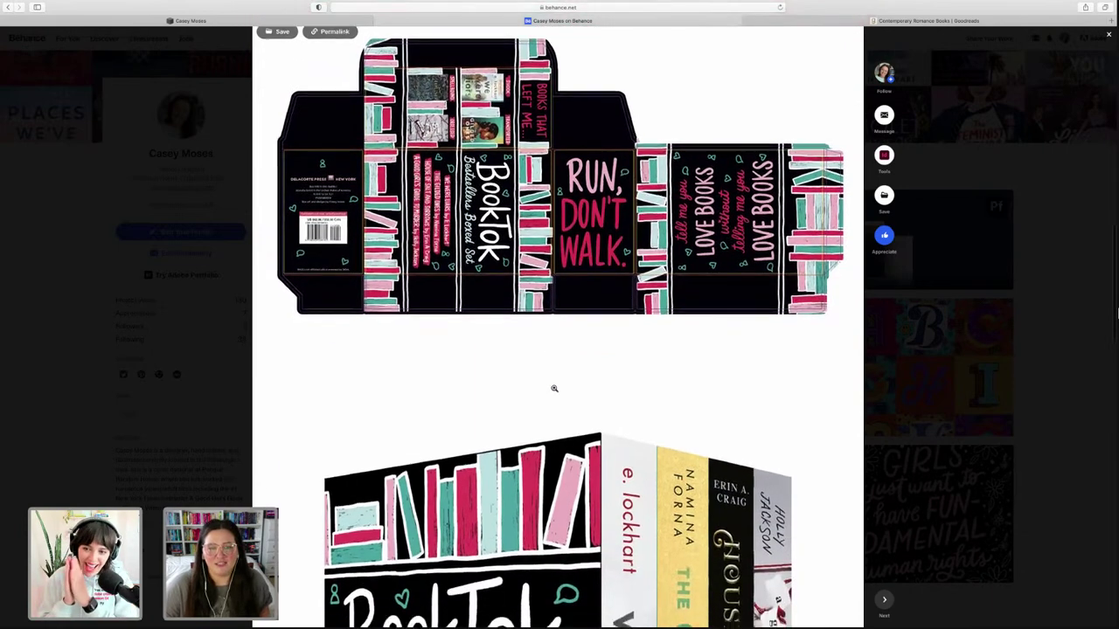
{"action": "scroll", "coordinate": [554, 387], "scroll_direction": "down", "scroll_amount": 1}
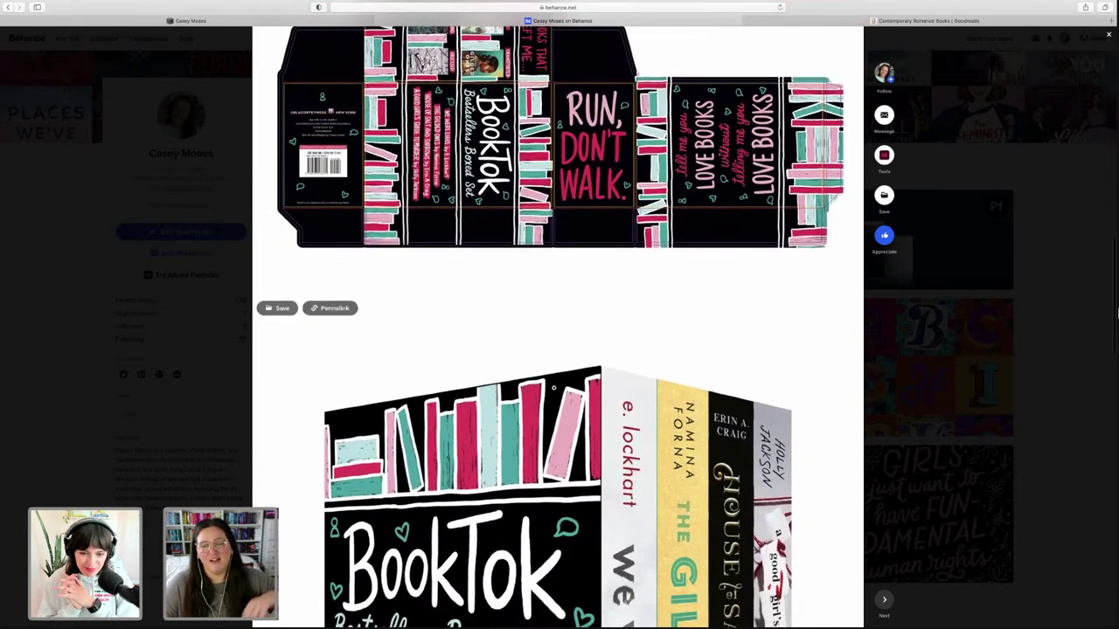
{"action": "scroll", "coordinate": [553, 387], "scroll_direction": "down", "scroll_amount": 2}
{"action": "scroll", "coordinate": [554, 388], "scroll_direction": "up", "scroll_amount": 6}
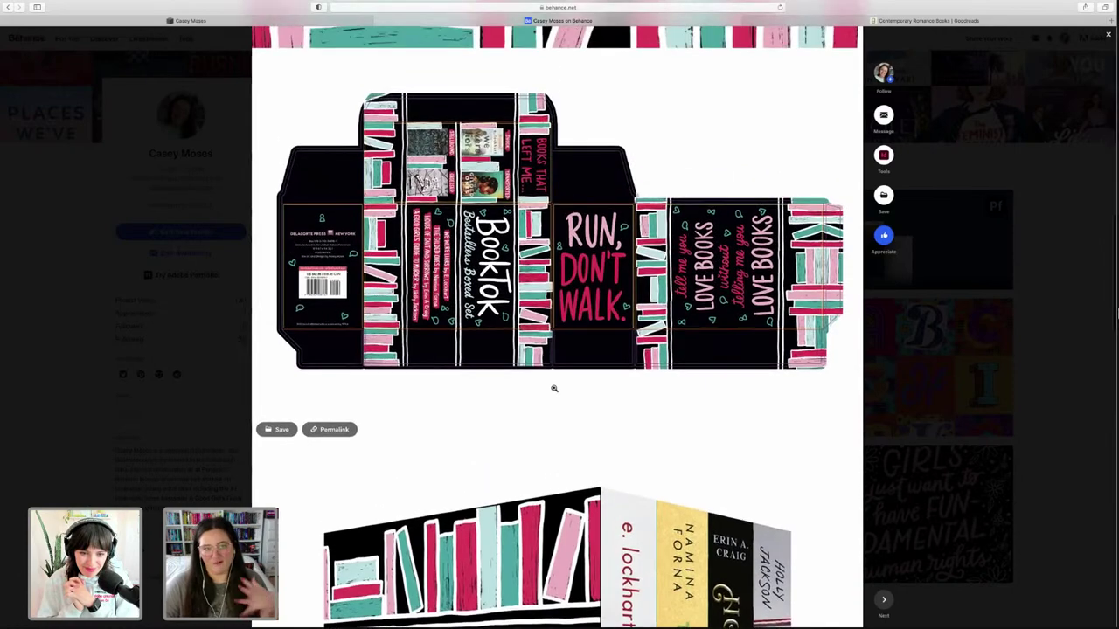
{"action": "scroll", "coordinate": [553, 387], "scroll_direction": "down", "scroll_amount": 6}
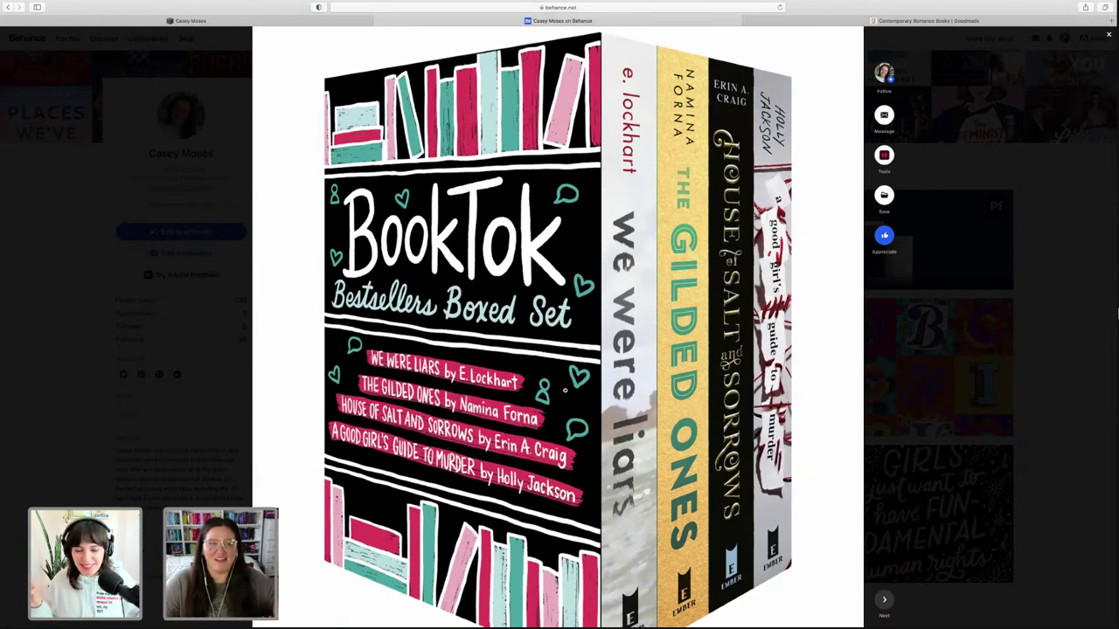
{"action": "scroll", "coordinate": [564, 390], "scroll_direction": "down", "scroll_amount": 2}
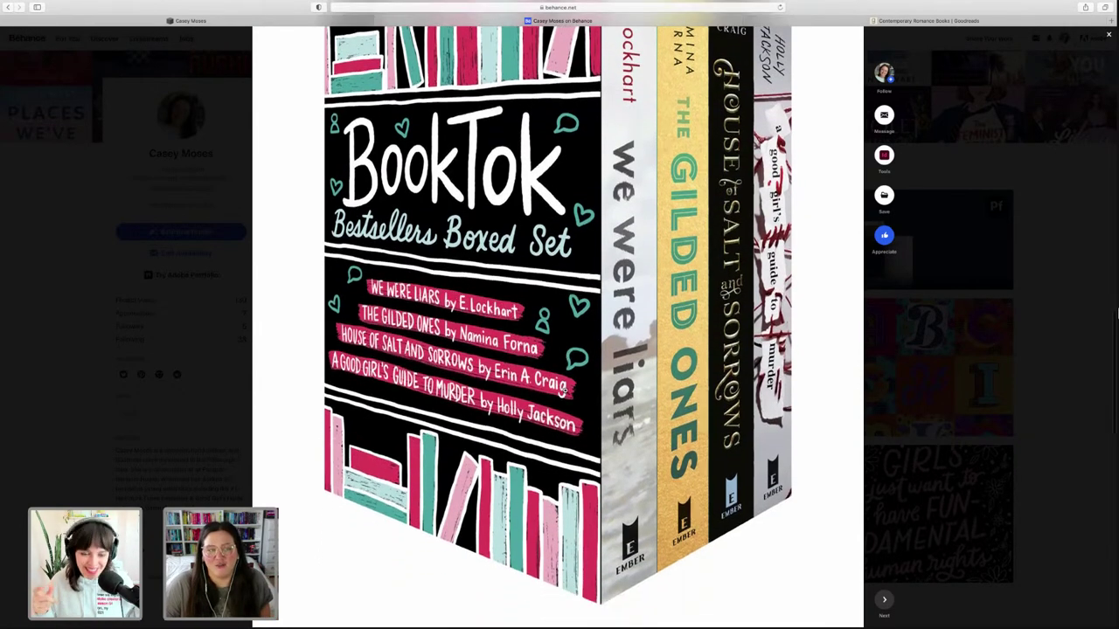
{"action": "left_click", "coordinate": [1057, 463]}
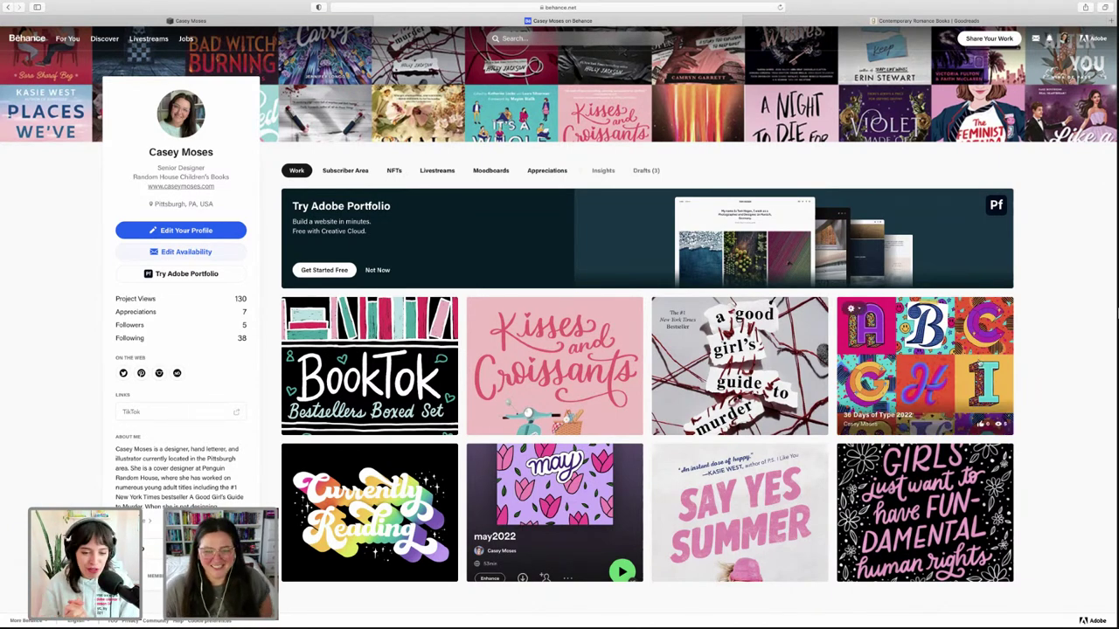
- Switch to the Goodreads Contemporary Romance page and examine the covers under new releases and most read this week
{"action": "scroll", "coordinate": [948, 402], "scroll_direction": "down", "scroll_amount": 1}
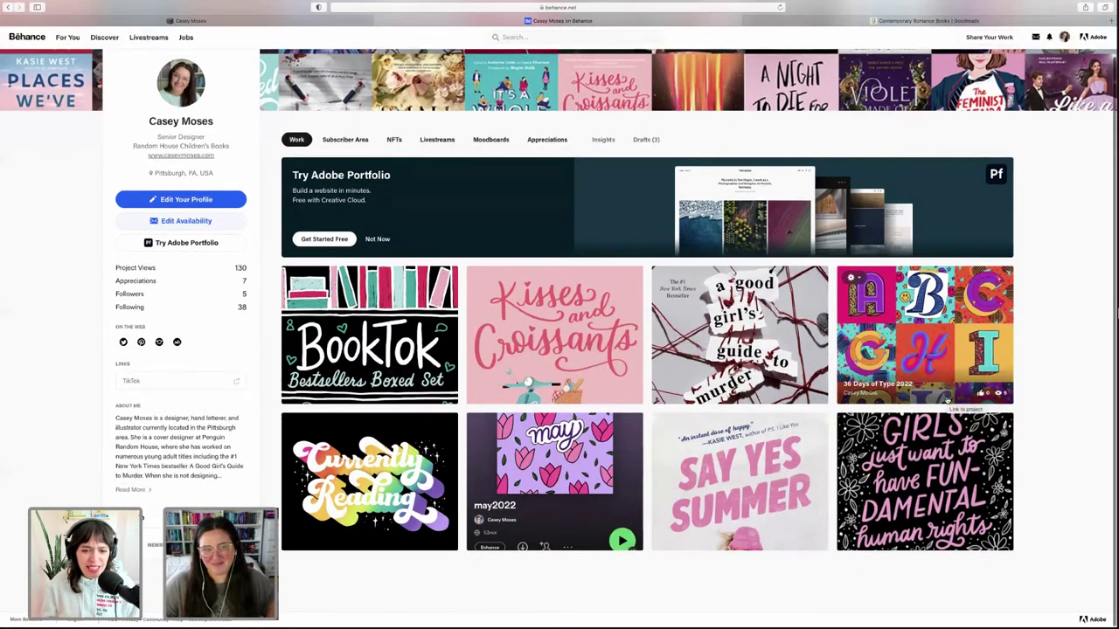
{"action": "scroll", "coordinate": [965, 407], "scroll_direction": "up", "scroll_amount": 1}
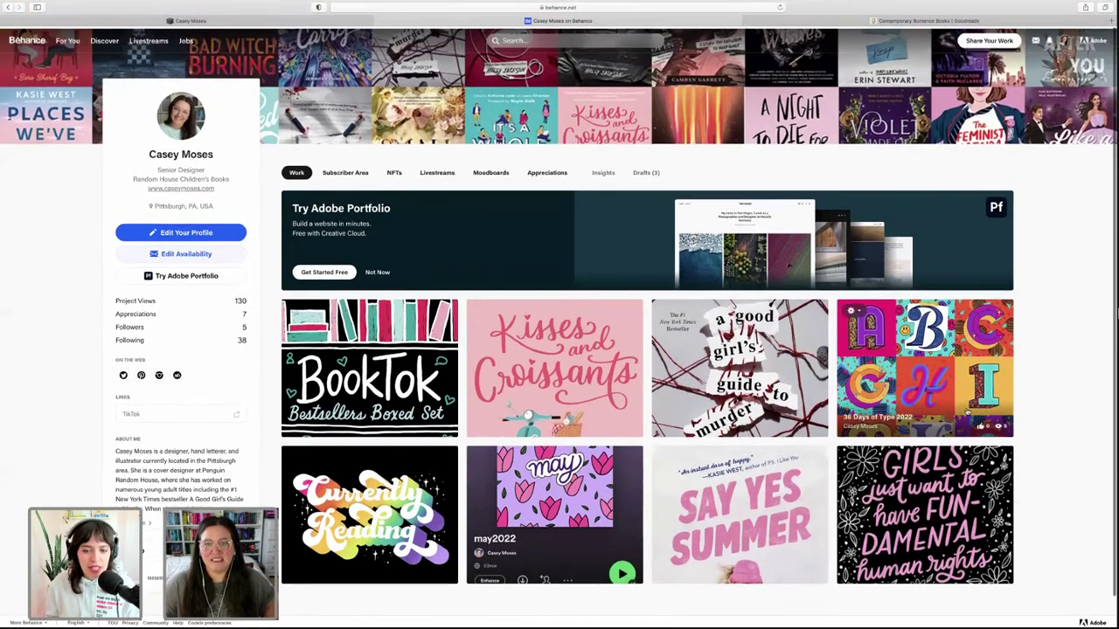
{"action": "left_click", "coordinate": [882, 23]}
{"action": "scroll", "coordinate": [860, 131], "scroll_direction": "down", "scroll_amount": 3}
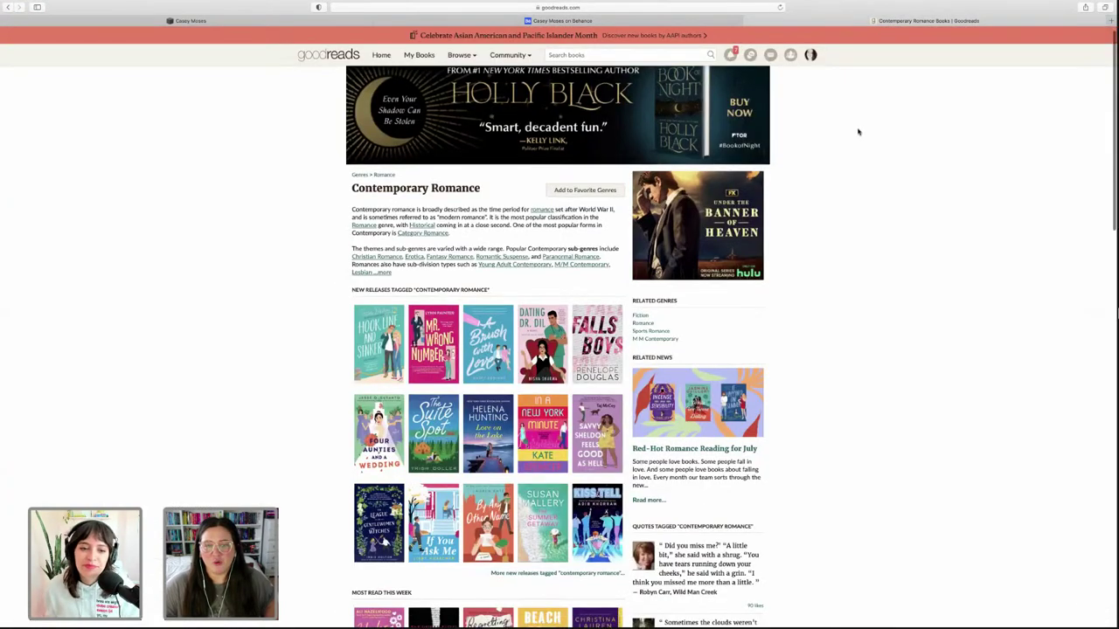
{"action": "scroll", "coordinate": [858, 131], "scroll_direction": "down", "scroll_amount": 1}
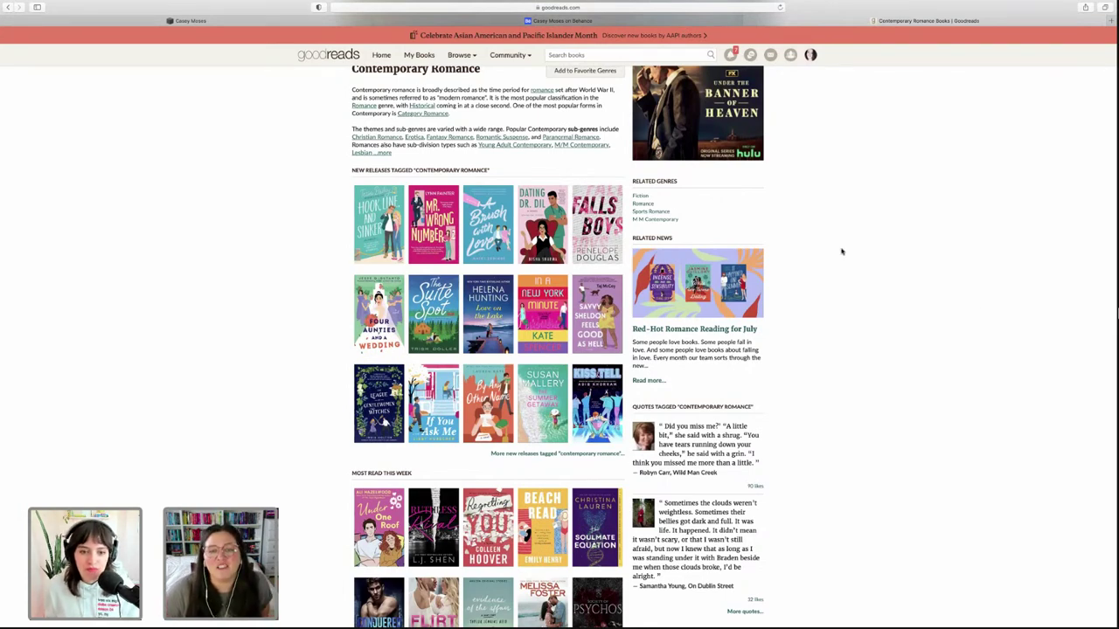
{"action": "scroll", "coordinate": [297, 267], "scroll_direction": "down", "scroll_amount": 3}
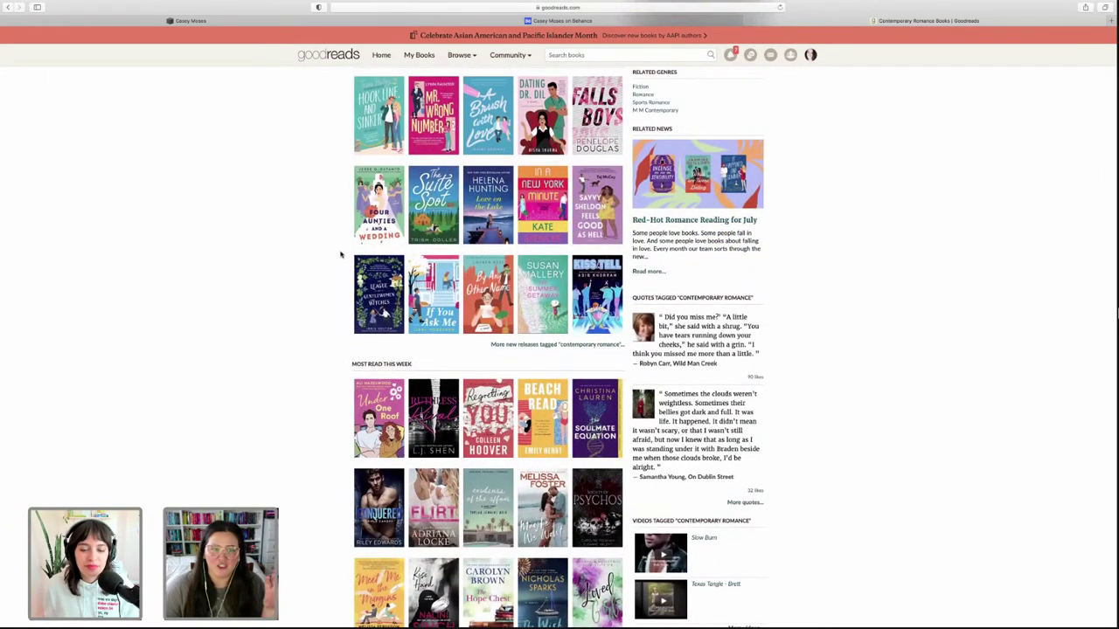
{"action": "scroll", "coordinate": [341, 254], "scroll_direction": "up", "scroll_amount": 1}
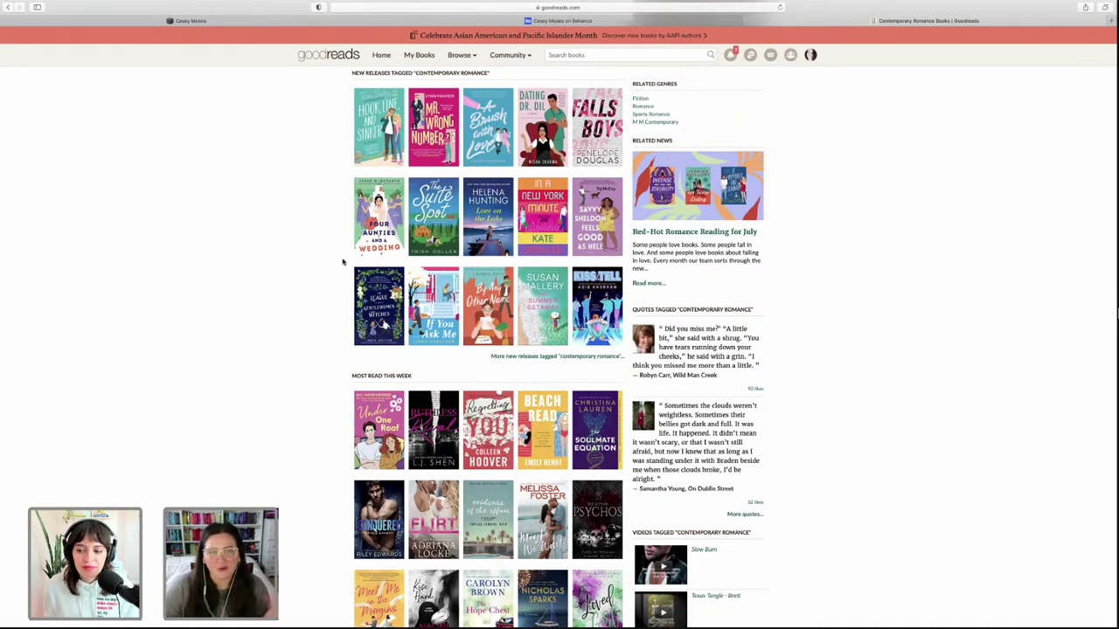
{"action": "scroll", "coordinate": [333, 263], "scroll_direction": "up", "scroll_amount": 2}
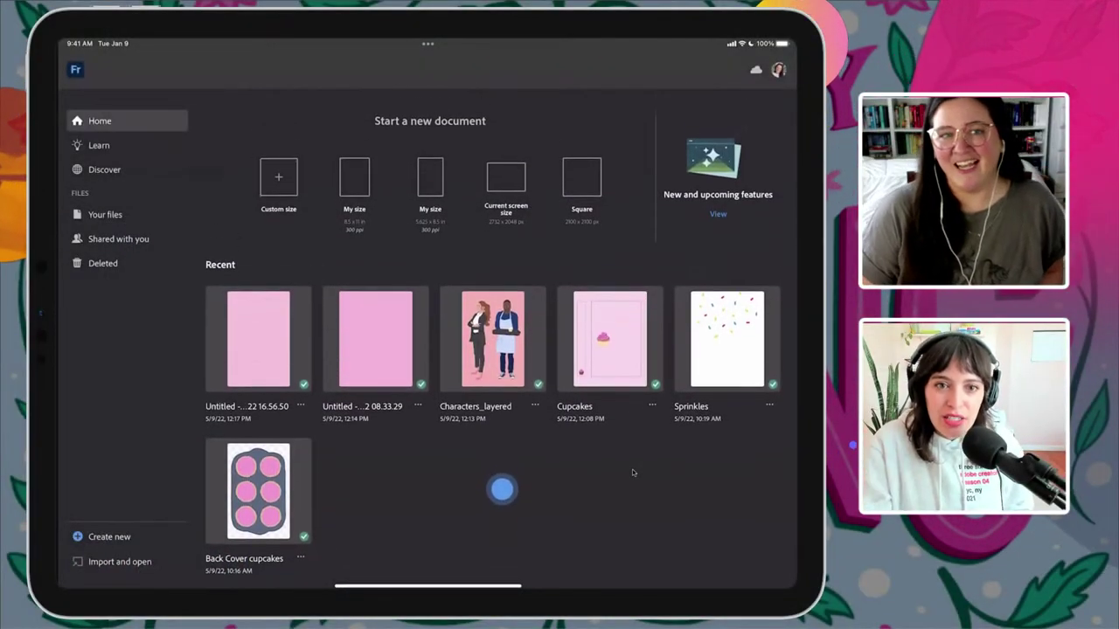
- Create a new document from the saved 8.5 x 11 in, 300 ppi size
{"action": "mouse_move", "coordinate": [503, 494]}
{"action": "left_mouse_down"}
{"action": "mouse_move", "coordinate": [501, 480]}
{"action": "mouse_move", "coordinate": [499, 492]}
{"action": "left_mouse_up"}
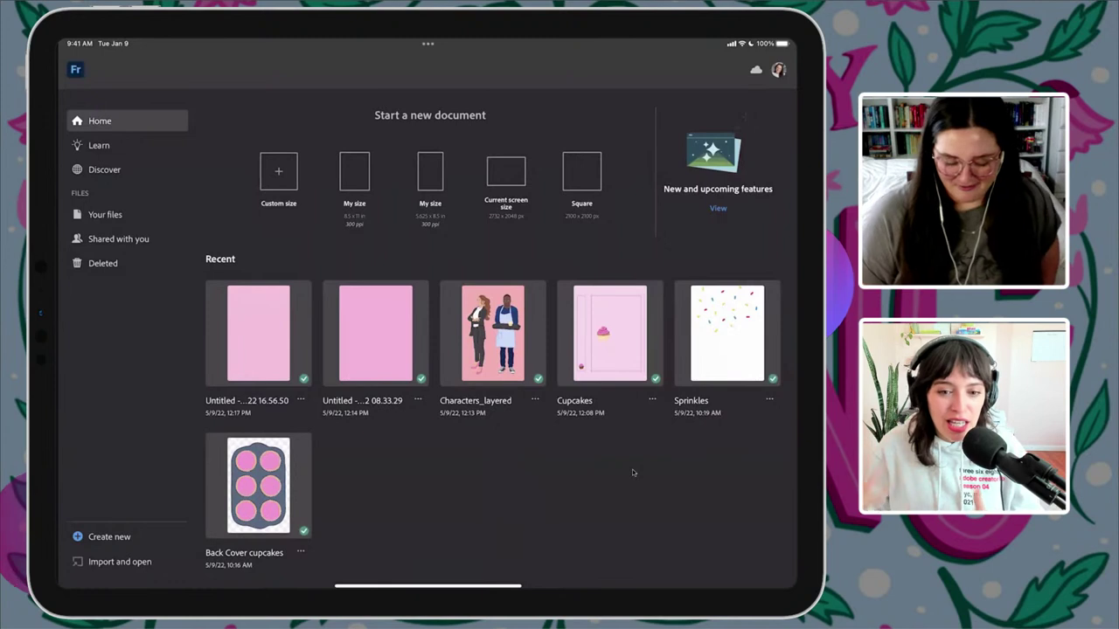
{"action": "mouse_move", "coordinate": [511, 504]}
{"action": "left_mouse_down"}
{"action": "mouse_move", "coordinate": [527, 452]}
{"action": "mouse_move", "coordinate": [537, 516]}
{"action": "left_mouse_up"}
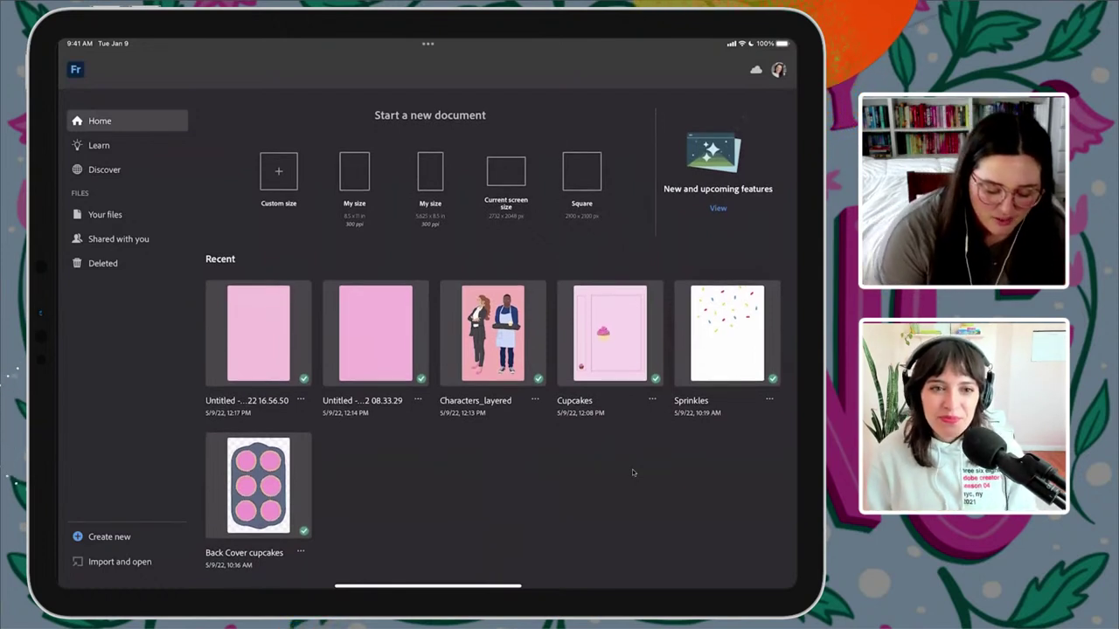
{"action": "left_click", "coordinate": [354, 170]}
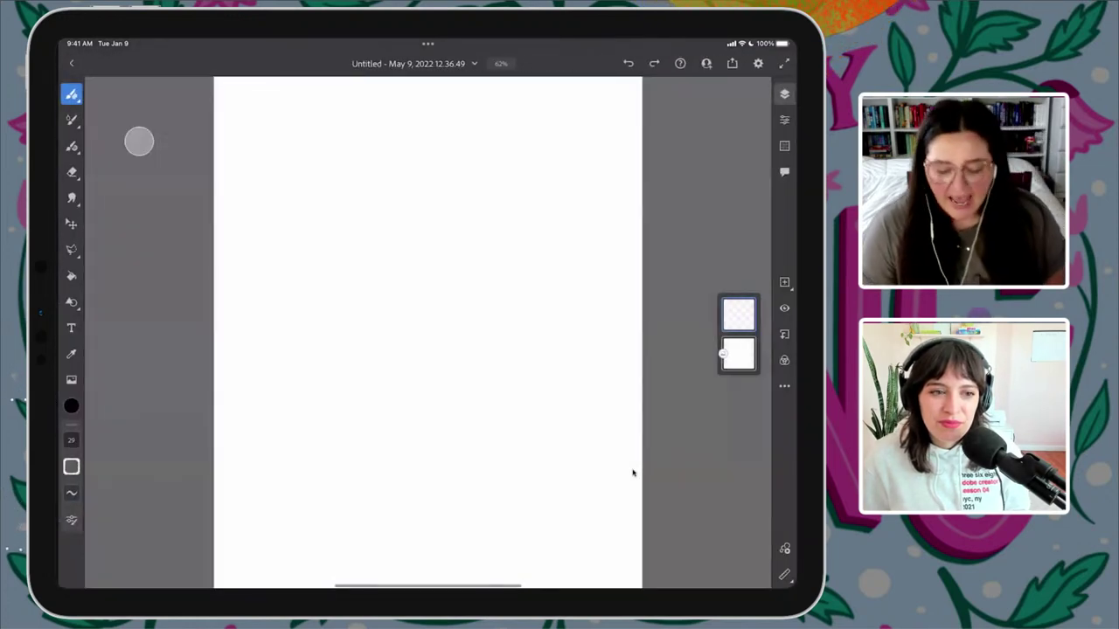
- Place the Cover and Spine template image from the Jacket Assets folder onto the canvas at its default size
{"action": "scroll", "coordinate": [499, 323], "scroll_direction": "down", "scroll_amount": 2}
{"action": "scroll", "coordinate": [493, 341], "scroll_direction": "down", "scroll_amount": 1}
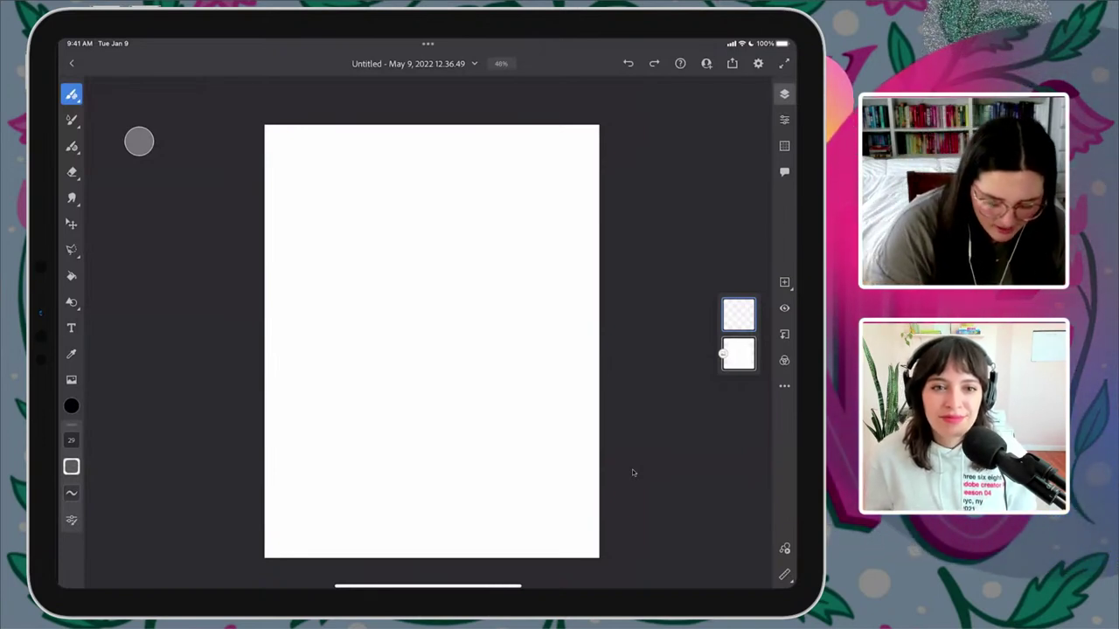
{"action": "left_click", "coordinate": [72, 380]}
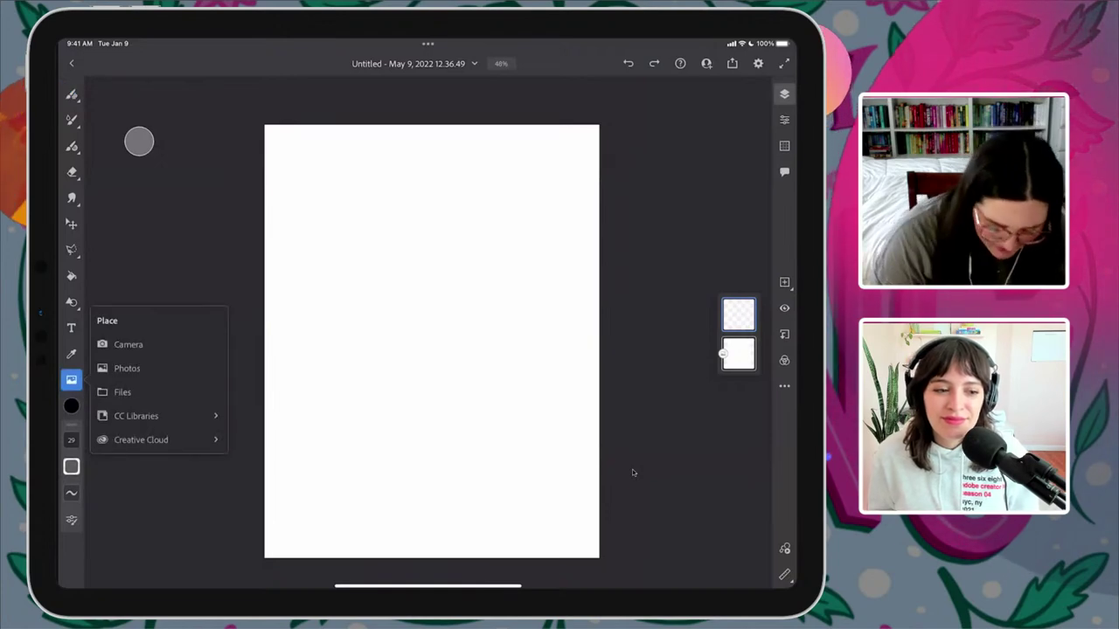
{"action": "left_click", "coordinate": [131, 393]}
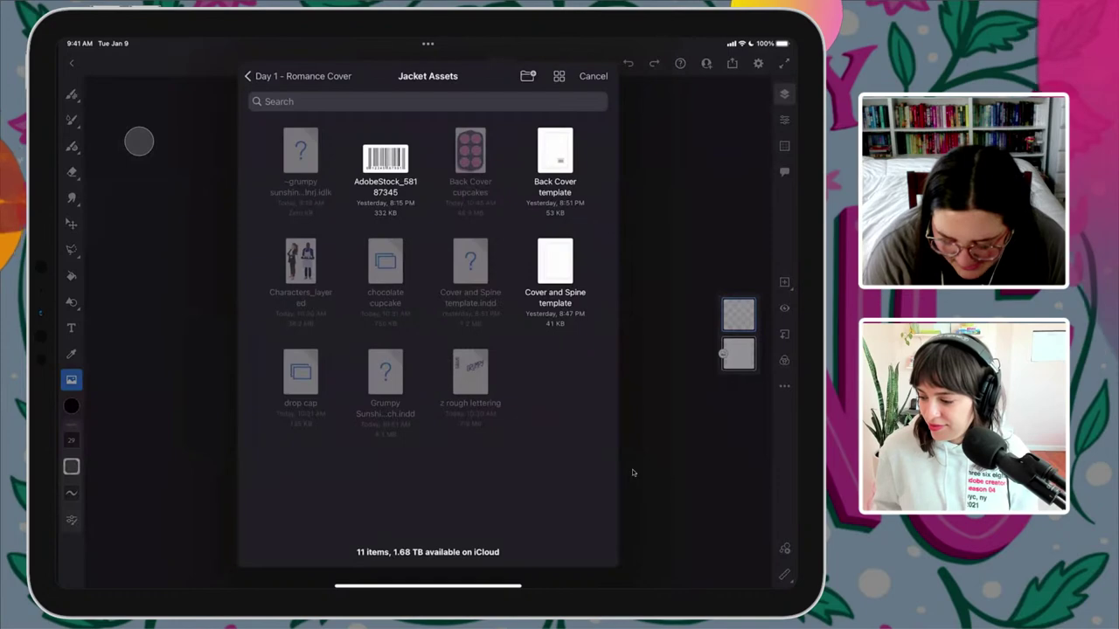
{"action": "left_click", "coordinate": [555, 262]}
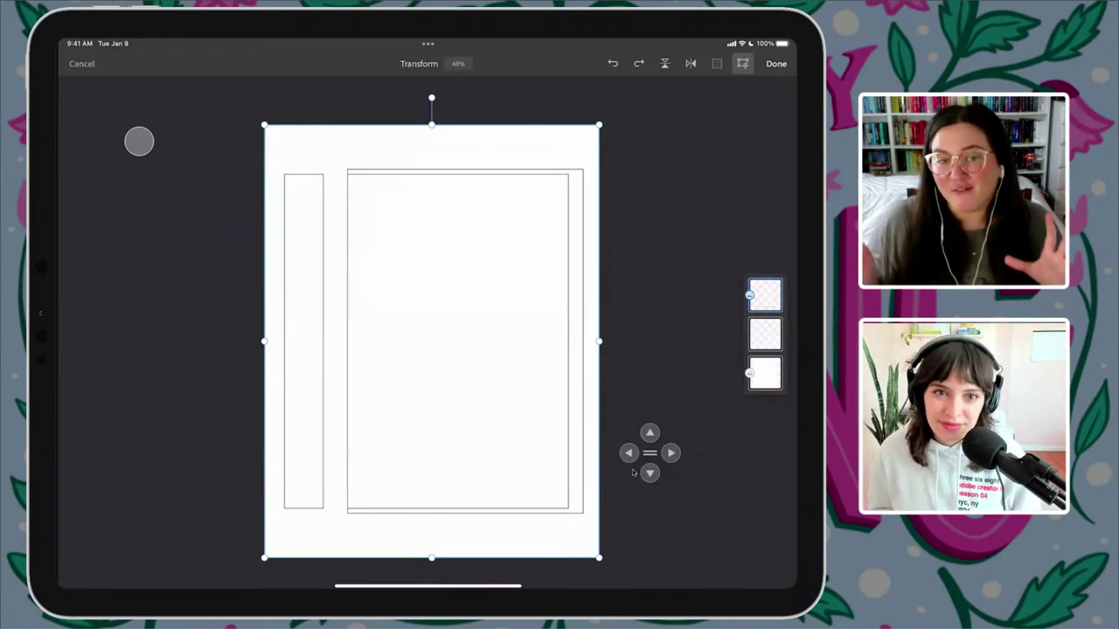
{"action": "left_click", "coordinate": [776, 63]}
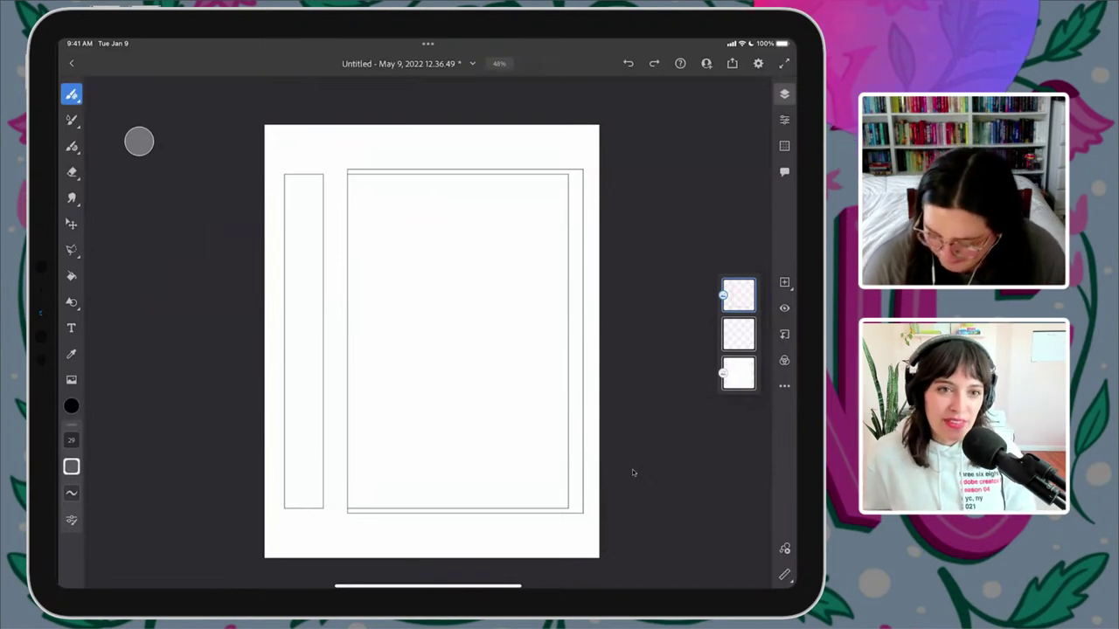
- Fill the empty layer beneath the template with a light pink at 100% opacity
{"action": "left_click", "coordinate": [739, 334]}
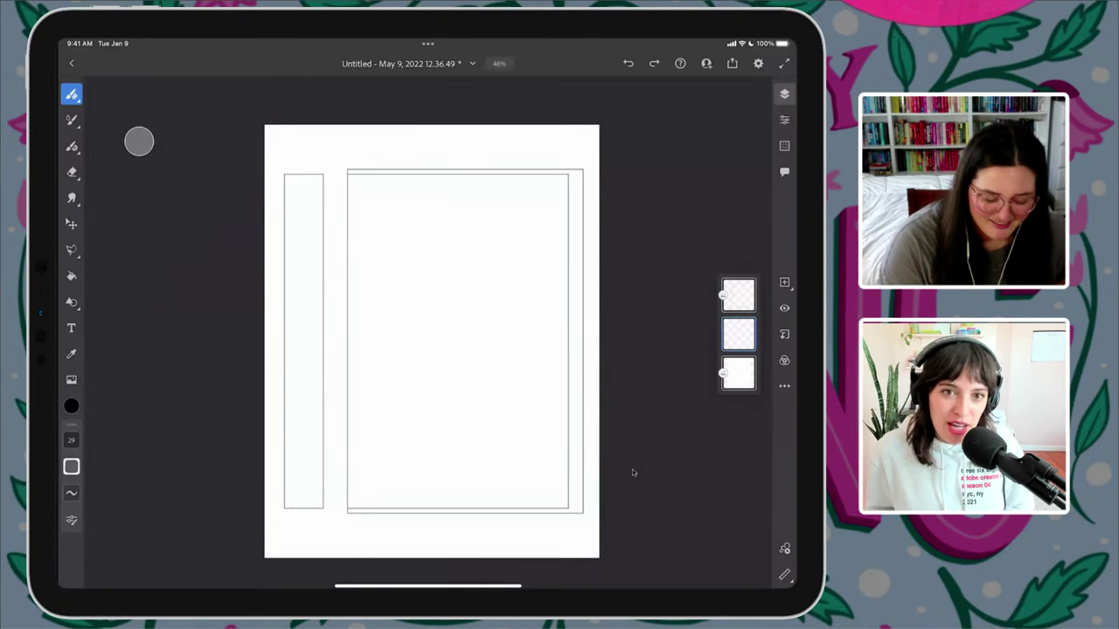
{"action": "left_click", "coordinate": [72, 405]}
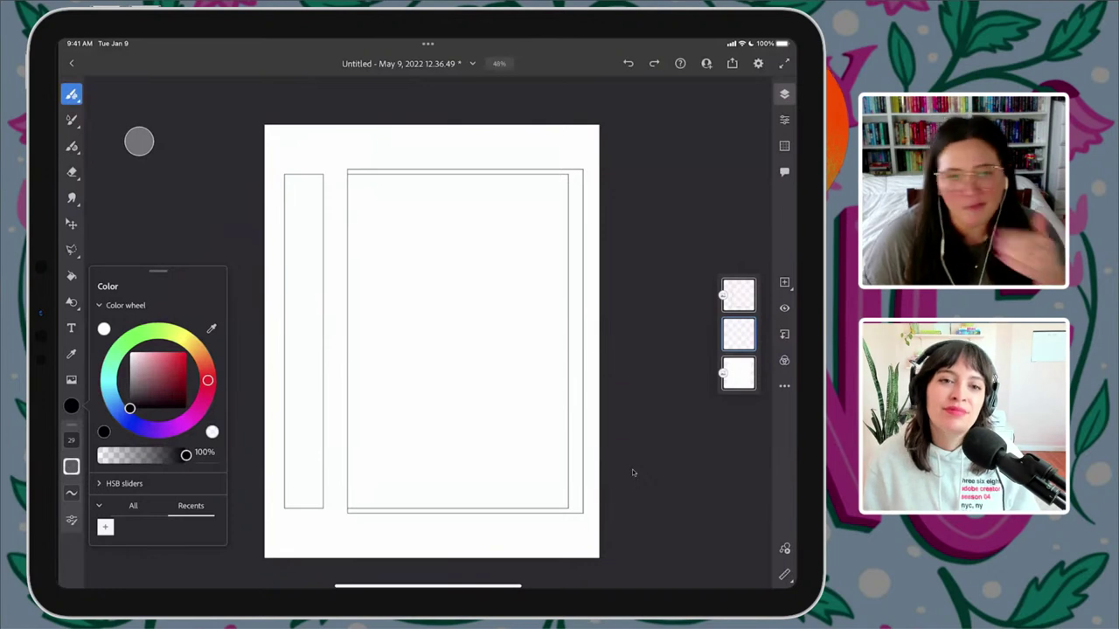
{"action": "left_click_drag", "start_coordinate": [208, 379], "coordinate": [204, 400]}
{"action": "mouse_move", "coordinate": [166, 359]}
{"action": "left_mouse_down"}
{"action": "mouse_move", "coordinate": [158, 346]}
{"action": "mouse_move", "coordinate": [150, 352]}
{"action": "left_mouse_up"}
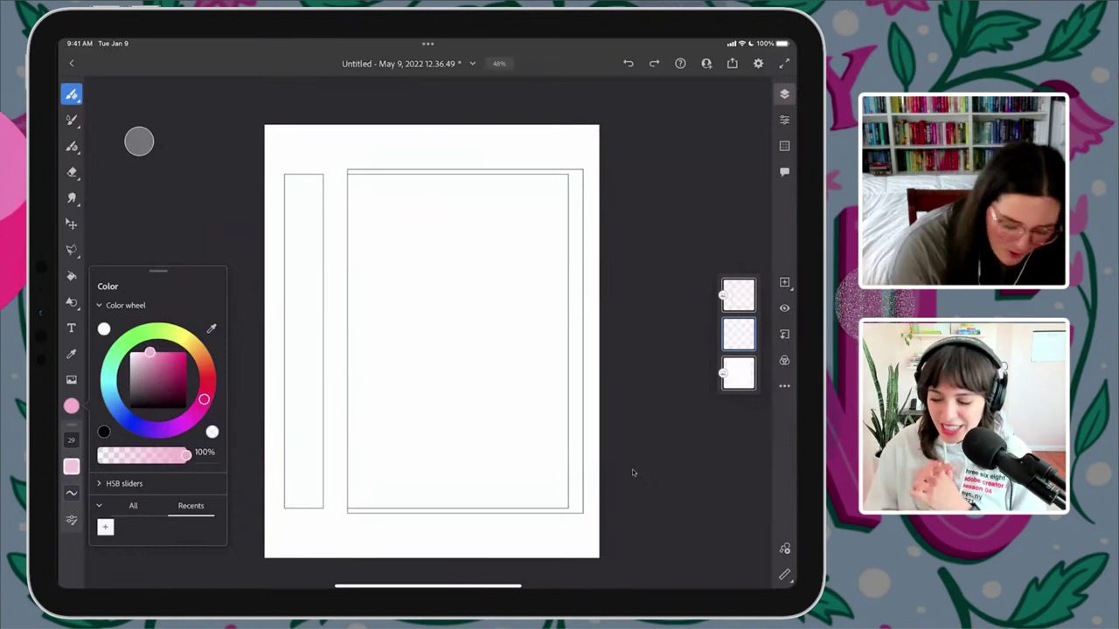
{"action": "key", "text": "g"}
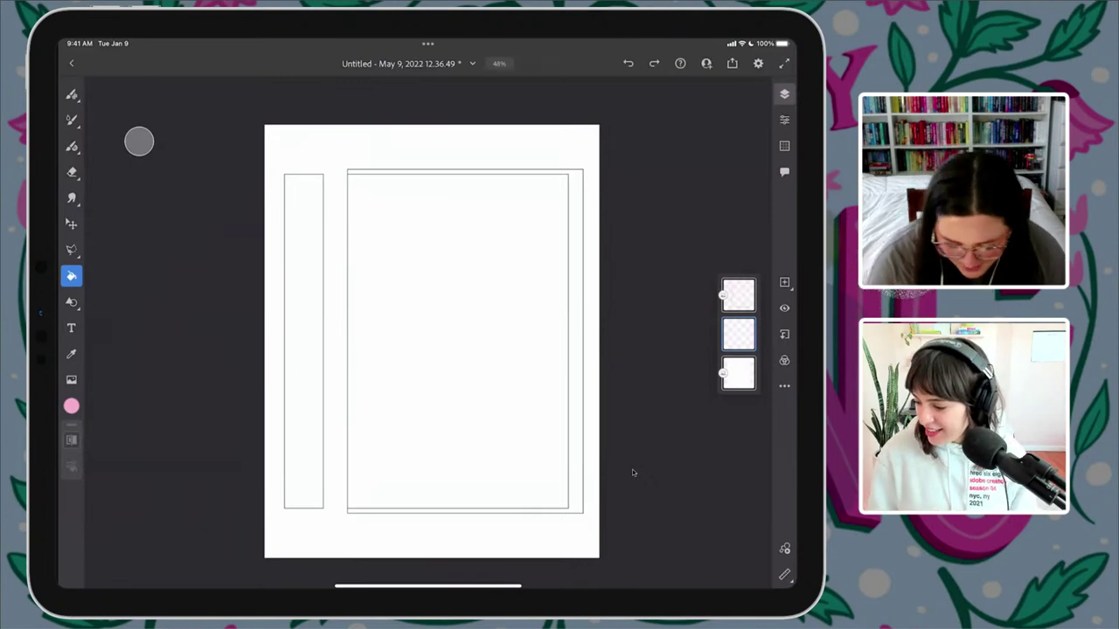
{"action": "left_click", "coordinate": [457, 340]}
{"action": "left_click", "coordinate": [498, 344]}
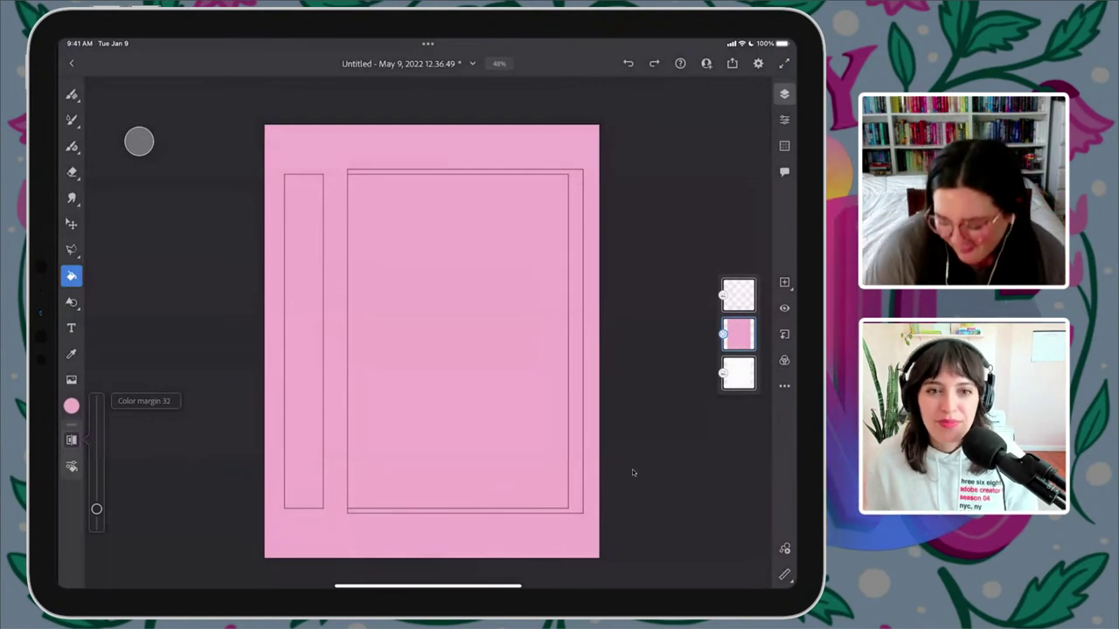
- Add an empty layer above the cover and spine template layer
{"action": "left_click", "coordinate": [739, 296]}
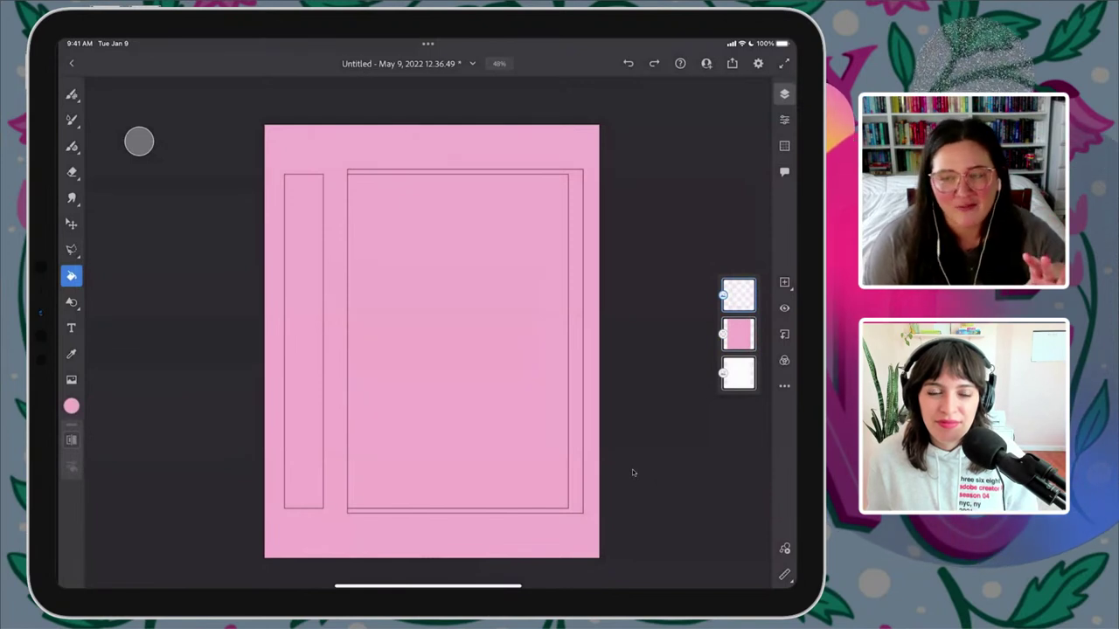
{"action": "left_click", "coordinate": [738, 296]}
{"action": "left_click", "coordinate": [634, 140]}
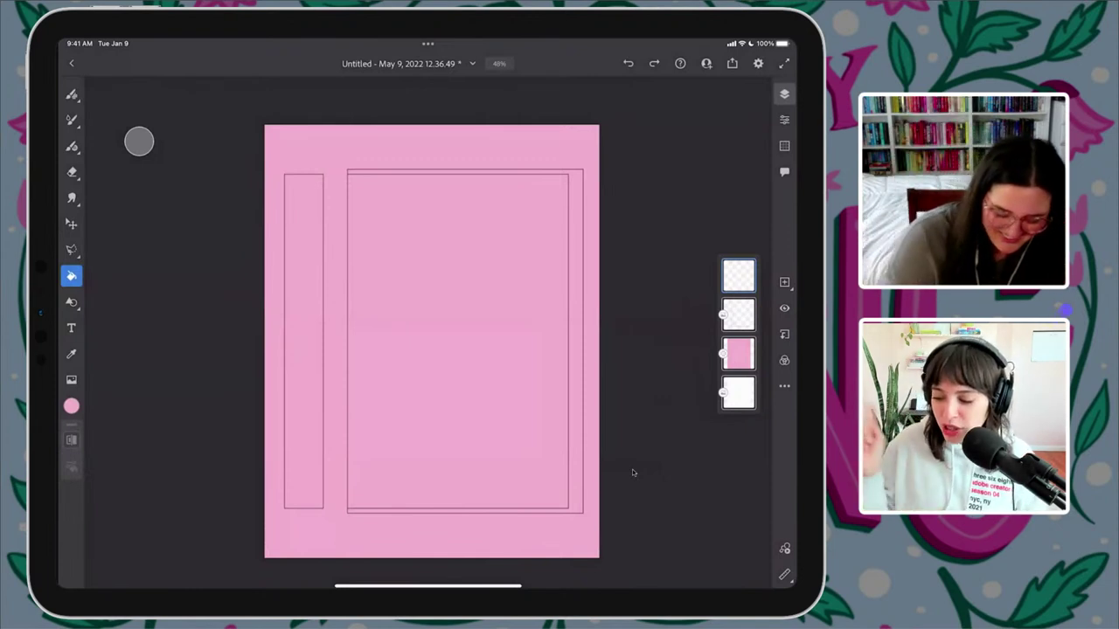
- Switch to the pixel brushes and bring up the favorite brushes
{"action": "left_click", "coordinate": [76, 94]}
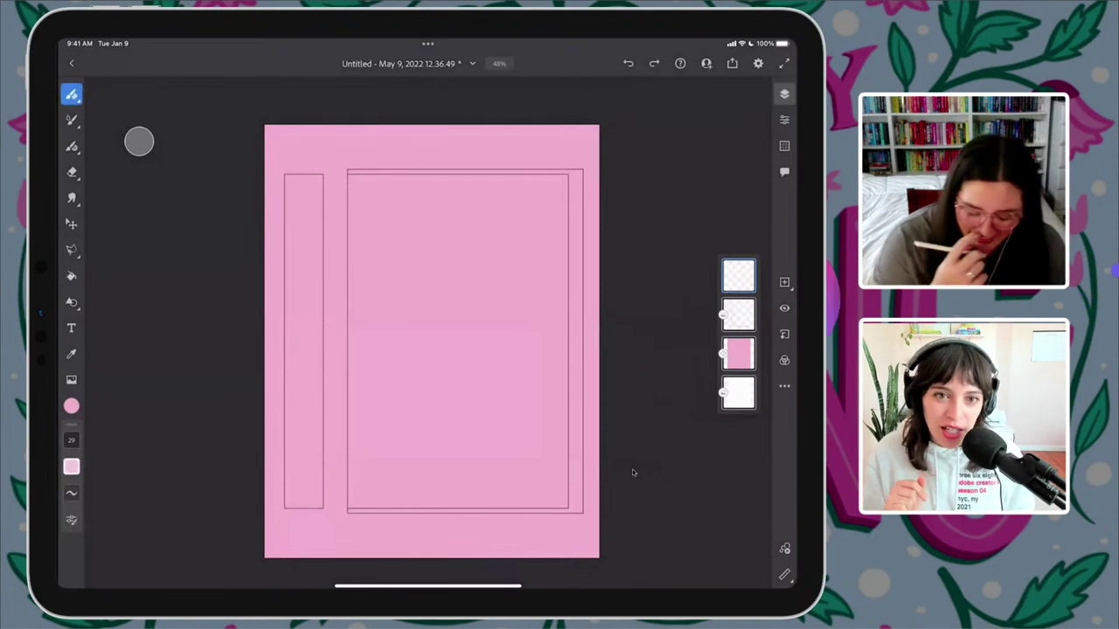
{"action": "left_click", "coordinate": [74, 97]}
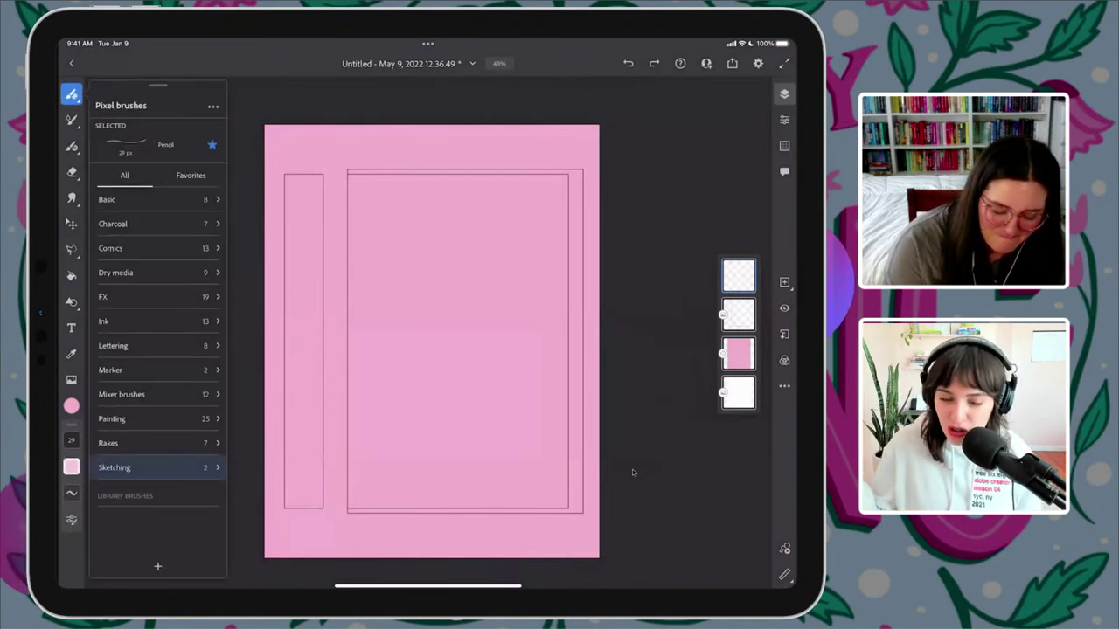
{"action": "left_click", "coordinate": [198, 175]}
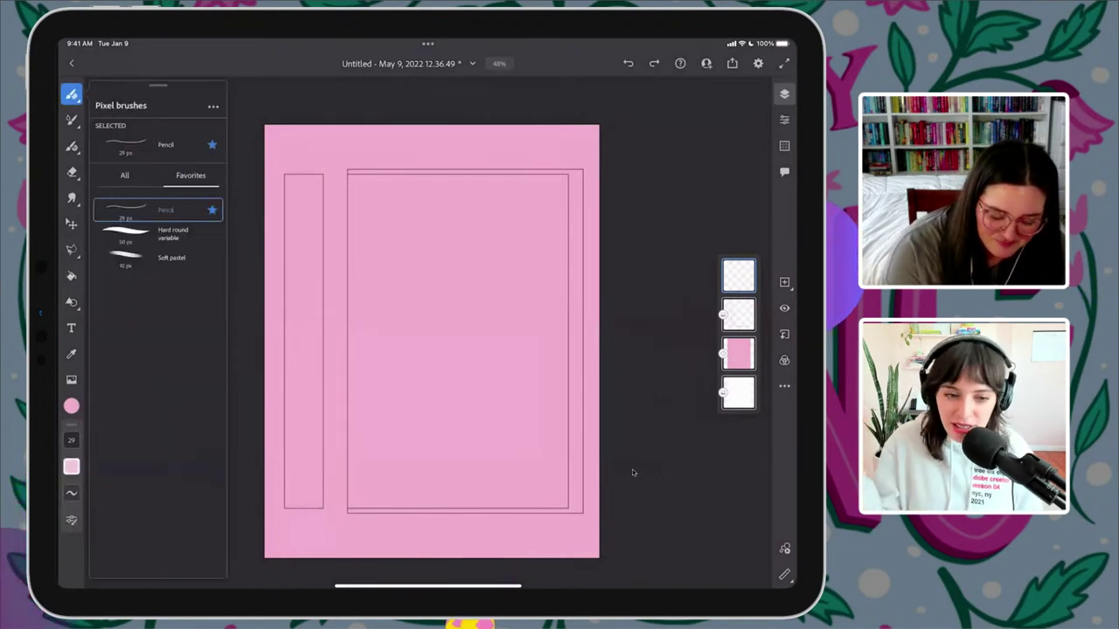
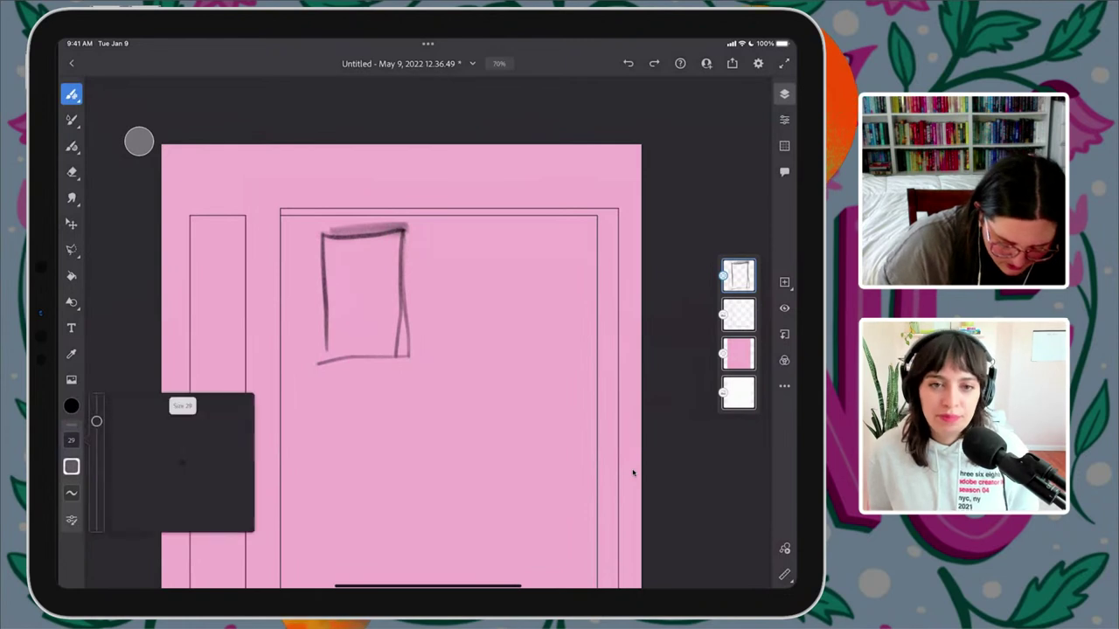
- Reduce the brush size to 8 and hand-letter the heading GRUMPY SUNSHINE above the cover frame
{"action": "left_click_drag", "start_coordinate": [100, 424], "coordinate": [102, 454]}
{"action": "left_click", "coordinate": [318, 167]}
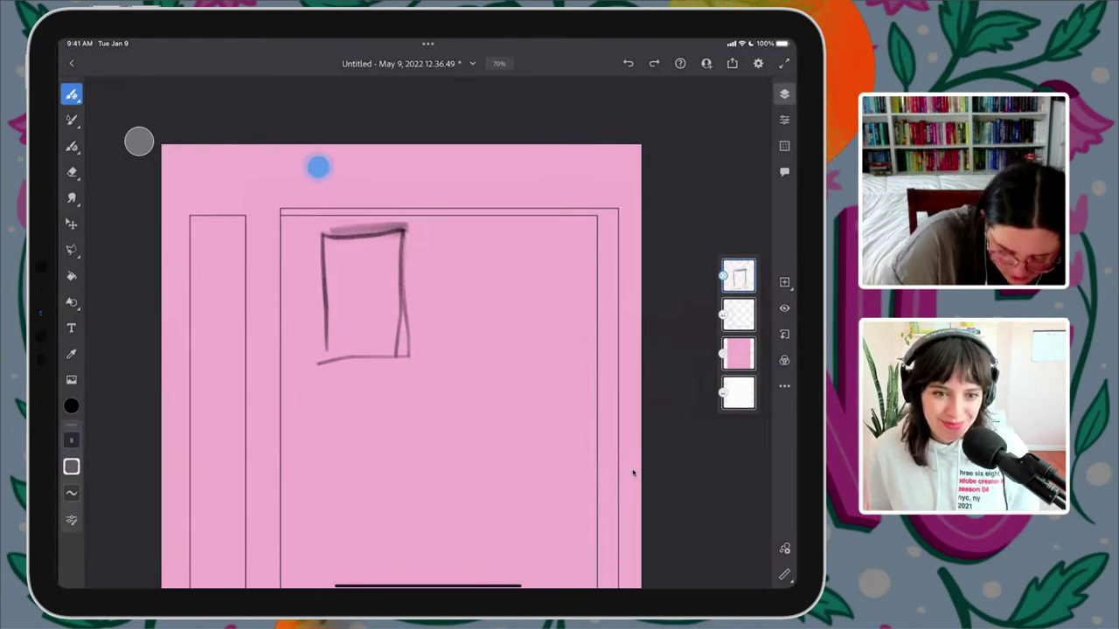
{"action": "mouse_move", "coordinate": [320, 161]}
{"action": "left_mouse_down"}
{"action": "mouse_move", "coordinate": [322, 180]}
{"action": "mouse_move", "coordinate": [341, 162]}
{"action": "mouse_move", "coordinate": [345, 194]}
{"action": "mouse_move", "coordinate": [358, 160]}
{"action": "mouse_move", "coordinate": [395, 191]}
{"action": "mouse_move", "coordinate": [400, 175]}
{"action": "mouse_move", "coordinate": [427, 178]}
{"action": "left_mouse_up"}
{"action": "left_click_drag", "start_coordinate": [437, 160], "coordinate": [422, 193]}
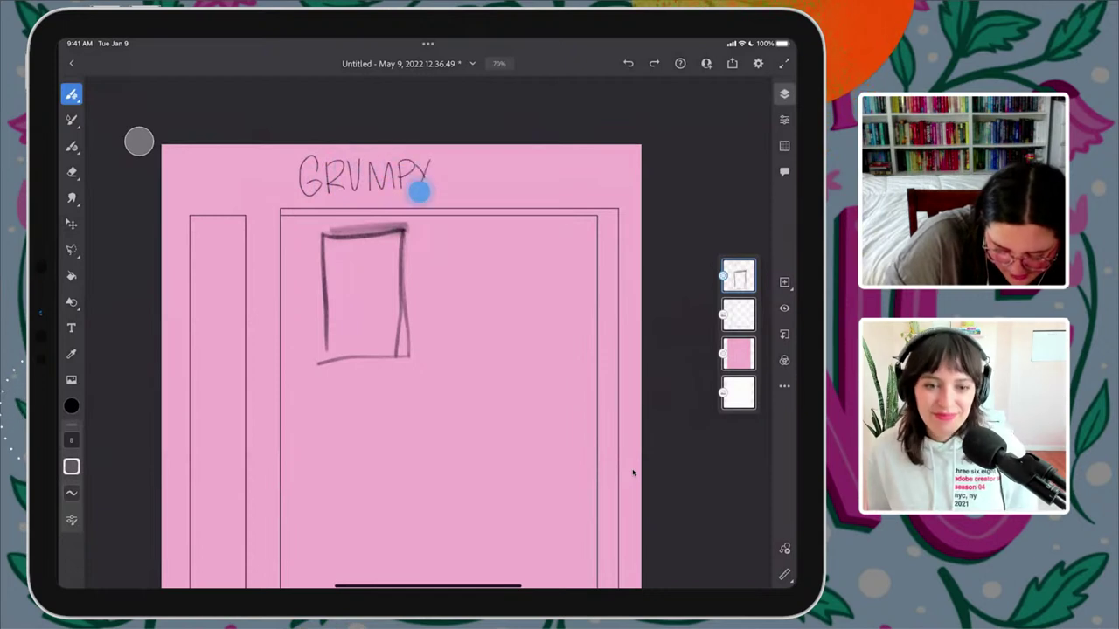
{"action": "mouse_move", "coordinate": [466, 162]}
{"action": "left_mouse_down"}
{"action": "mouse_move", "coordinate": [452, 190]}
{"action": "mouse_move", "coordinate": [481, 182]}
{"action": "mouse_move", "coordinate": [487, 163]}
{"action": "left_mouse_up"}
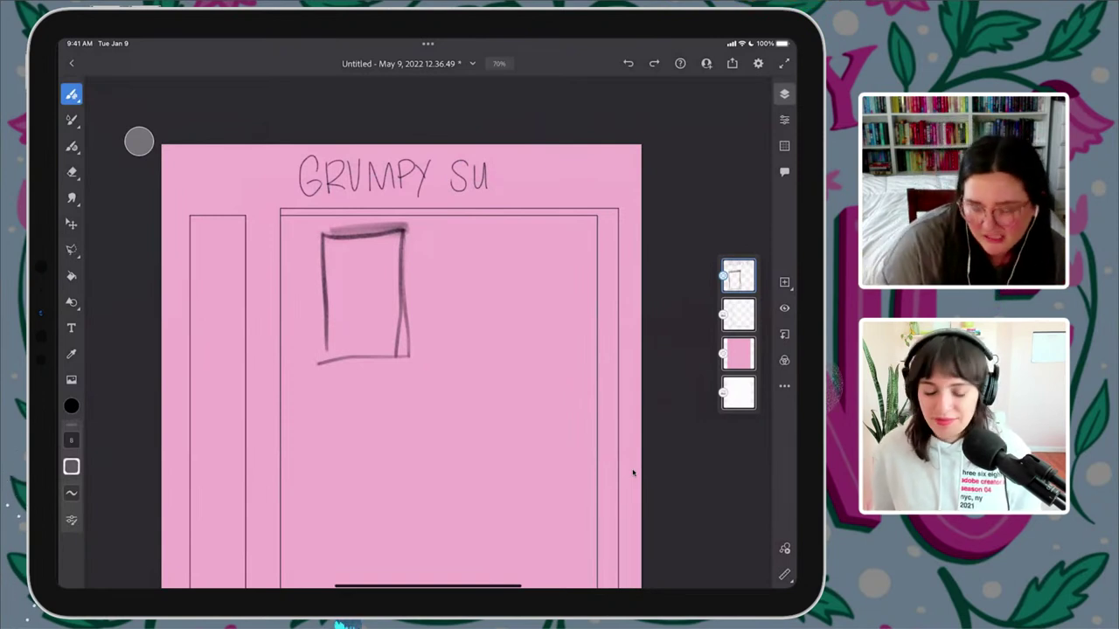
{"action": "mouse_move", "coordinate": [495, 190]}
{"action": "left_mouse_down"}
{"action": "mouse_move", "coordinate": [497, 164]}
{"action": "mouse_move", "coordinate": [529, 161]}
{"action": "mouse_move", "coordinate": [523, 186]}
{"action": "mouse_move", "coordinate": [540, 161]}
{"action": "mouse_move", "coordinate": [565, 190]}
{"action": "mouse_move", "coordinate": [576, 160]}
{"action": "mouse_move", "coordinate": [613, 172]}
{"action": "left_mouse_up"}
{"action": "left_click_drag", "start_coordinate": [599, 159], "coordinate": [616, 157]}
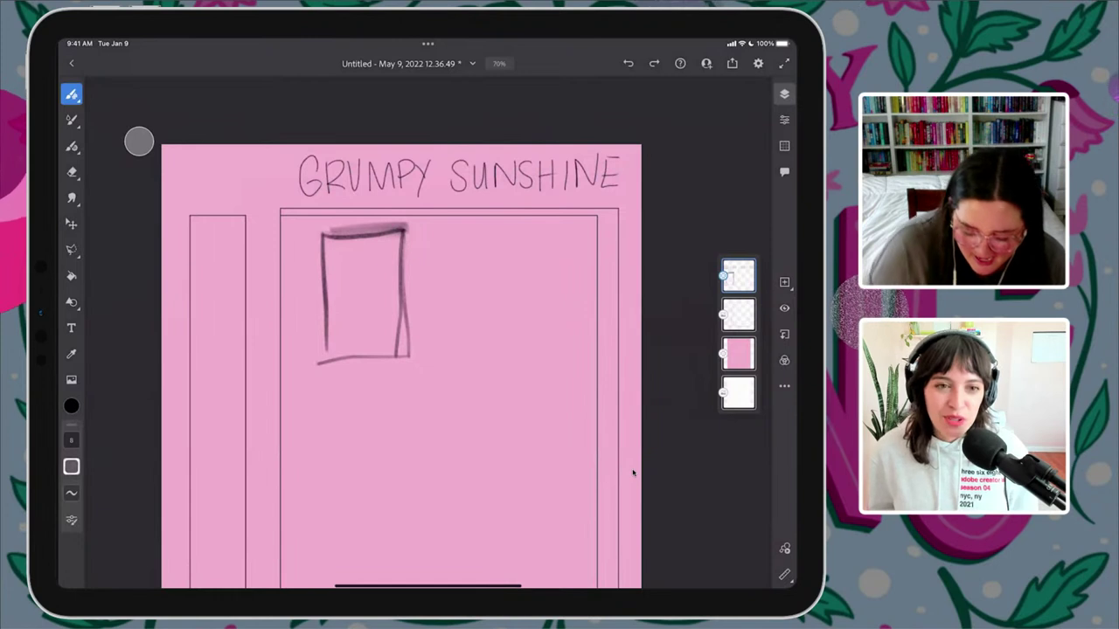
- Sketch two more thumbnail frames, one beside and one below the first, and retrace the first frame's outline
{"action": "mouse_move", "coordinate": [440, 231]}
{"action": "left_mouse_down"}
{"action": "mouse_move", "coordinate": [446, 356]}
{"action": "mouse_move", "coordinate": [450, 229]}
{"action": "mouse_move", "coordinate": [518, 227]}
{"action": "mouse_move", "coordinate": [517, 356]}
{"action": "mouse_move", "coordinate": [462, 357]}
{"action": "left_mouse_up"}
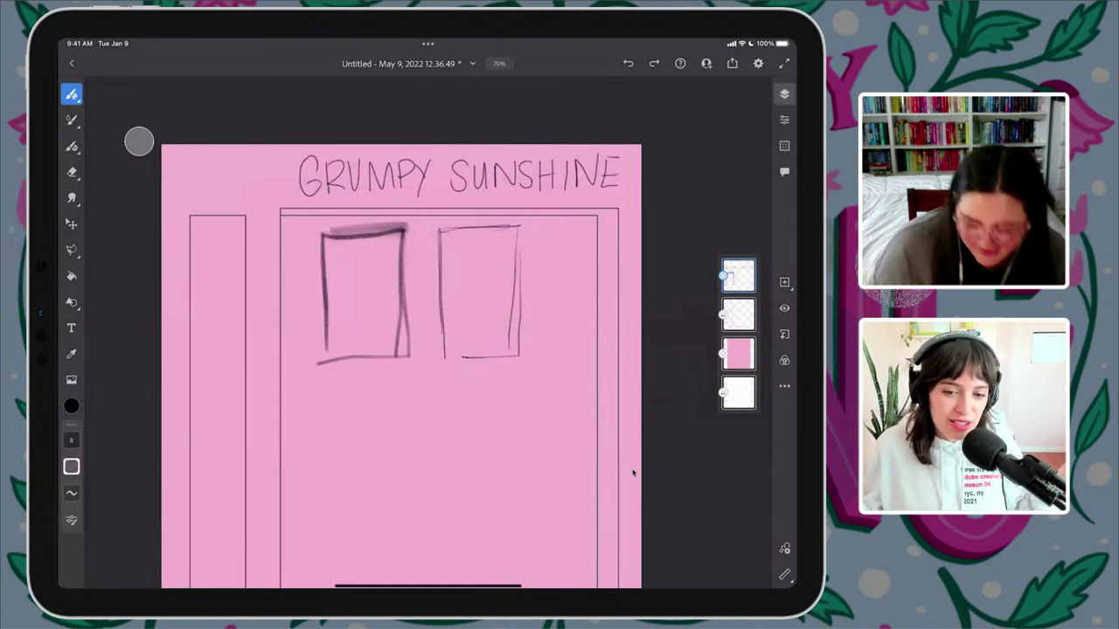
{"action": "scroll", "coordinate": [492, 387], "scroll_direction": "down", "scroll_amount": 3}
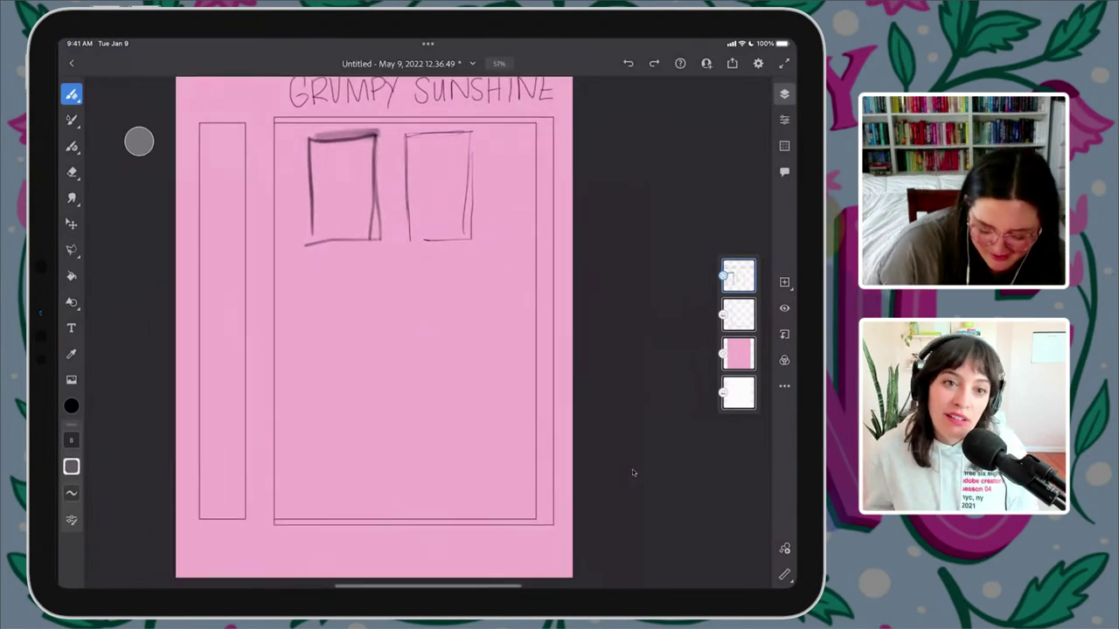
{"action": "mouse_move", "coordinate": [365, 284]}
{"action": "left_mouse_down"}
{"action": "mouse_move", "coordinate": [427, 280]}
{"action": "mouse_move", "coordinate": [439, 363]}
{"action": "mouse_move", "coordinate": [436, 350]}
{"action": "mouse_move", "coordinate": [372, 377]}
{"action": "mouse_move", "coordinate": [370, 288]}
{"action": "mouse_move", "coordinate": [439, 377]}
{"action": "left_mouse_up"}
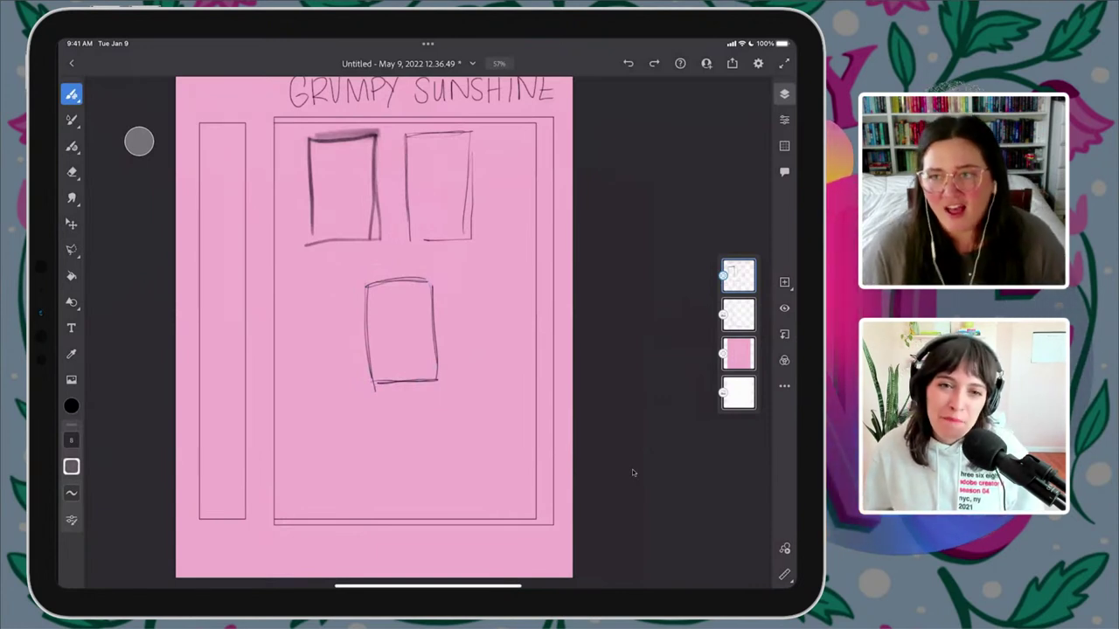
{"action": "scroll", "coordinate": [427, 227], "scroll_direction": "up", "scroll_amount": 4}
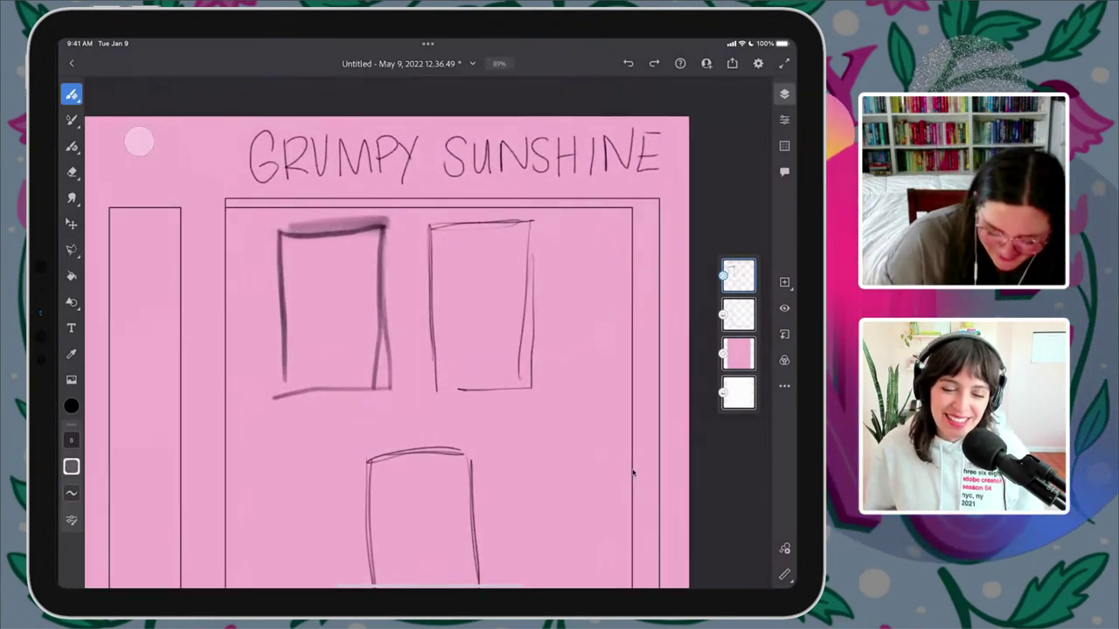
{"action": "mouse_move", "coordinate": [281, 232]}
{"action": "left_mouse_down"}
{"action": "mouse_move", "coordinate": [383, 227]}
{"action": "mouse_move", "coordinate": [391, 381]}
{"action": "mouse_move", "coordinate": [285, 396]}
{"action": "mouse_move", "coordinate": [282, 347]}
{"action": "left_mouse_up"}
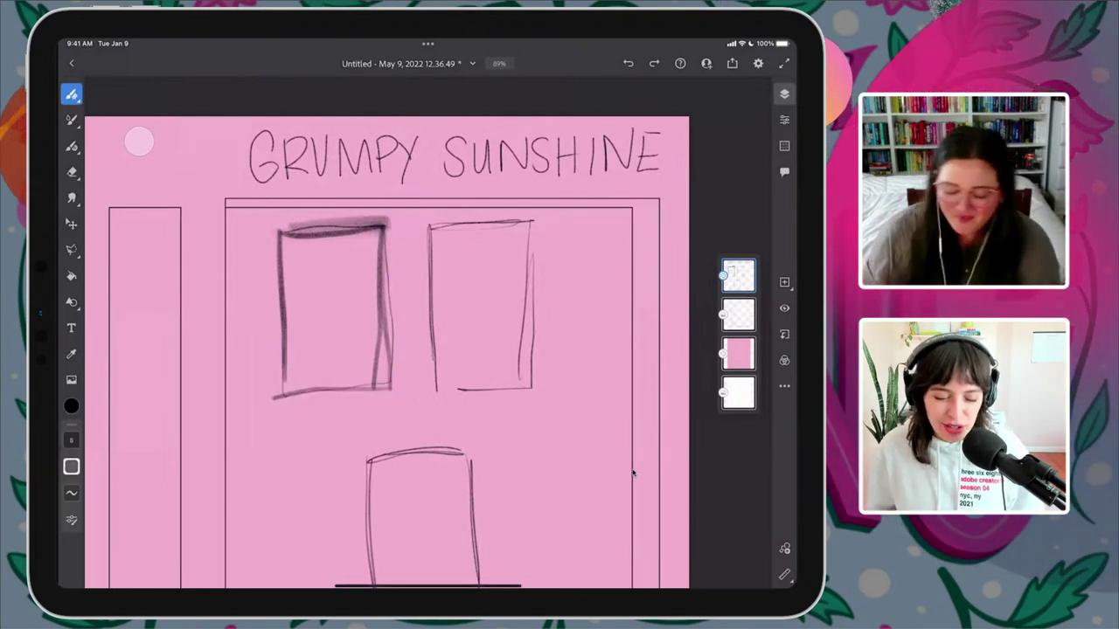
- Letter GRUMPY SUNSHINE on two straight lines in the first thumbnail, with short placeholder text lines above and below it
{"action": "scroll", "coordinate": [476, 430], "scroll_direction": "down", "scroll_amount": 2}
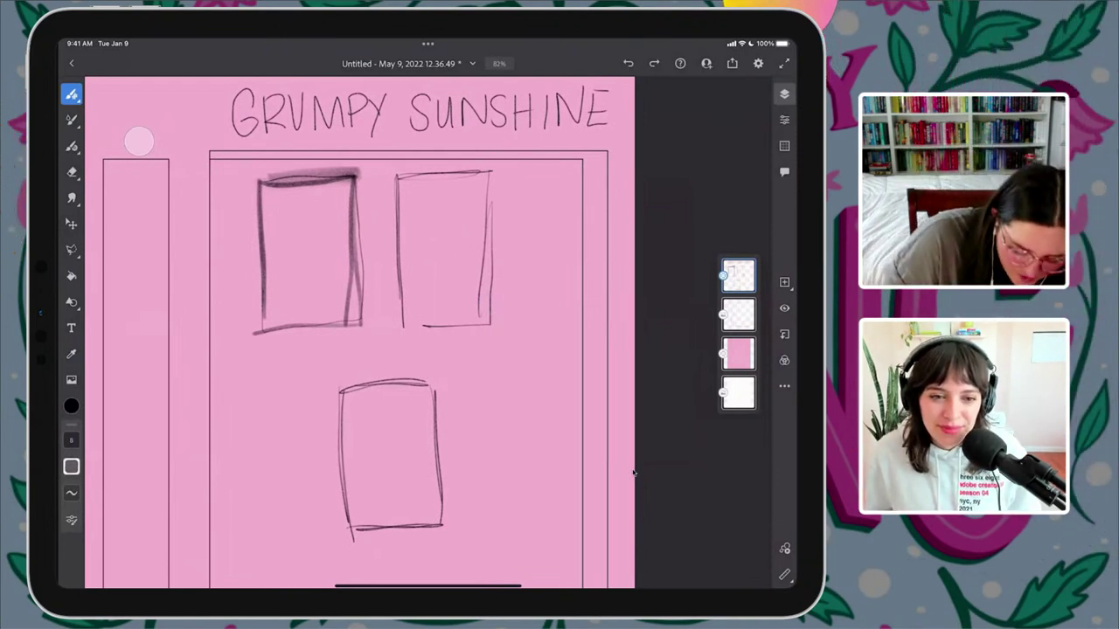
{"action": "mouse_move", "coordinate": [277, 212]}
{"action": "left_mouse_down"}
{"action": "mouse_move", "coordinate": [289, 228]}
{"action": "mouse_move", "coordinate": [329, 214]}
{"action": "mouse_move", "coordinate": [340, 224]}
{"action": "left_mouse_up"}
{"action": "mouse_move", "coordinate": [350, 210]}
{"action": "left_mouse_down"}
{"action": "mouse_move", "coordinate": [271, 251]}
{"action": "mouse_move", "coordinate": [272, 270]}
{"action": "mouse_move", "coordinate": [289, 250]}
{"action": "mouse_move", "coordinate": [312, 261]}
{"action": "mouse_move", "coordinate": [341, 253]}
{"action": "left_mouse_up"}
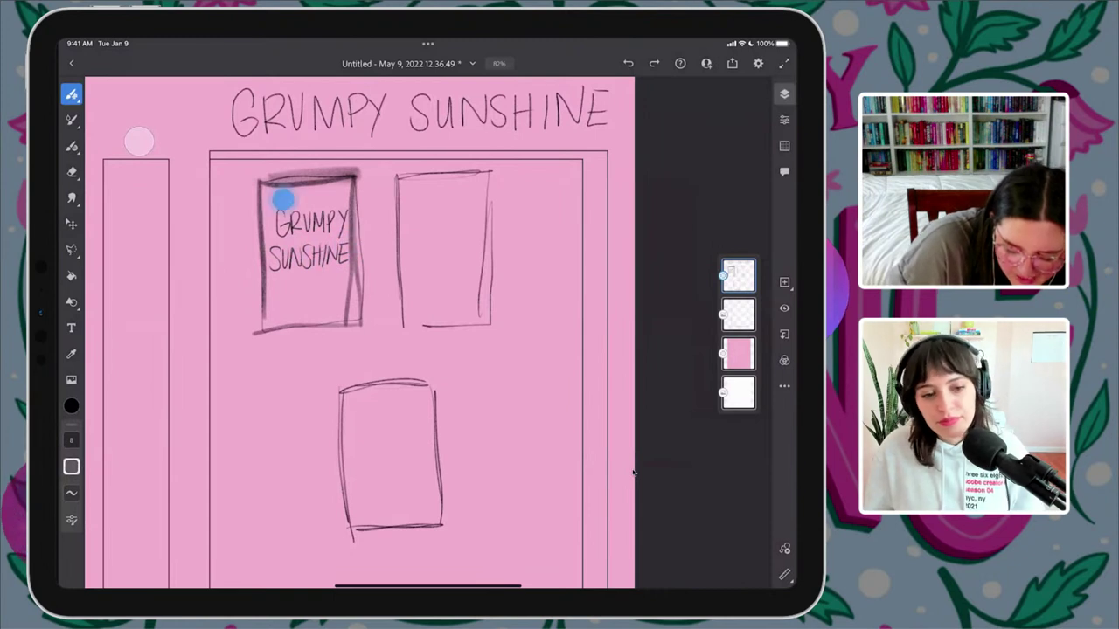
{"action": "left_click_drag", "start_coordinate": [281, 193], "coordinate": [332, 200]}
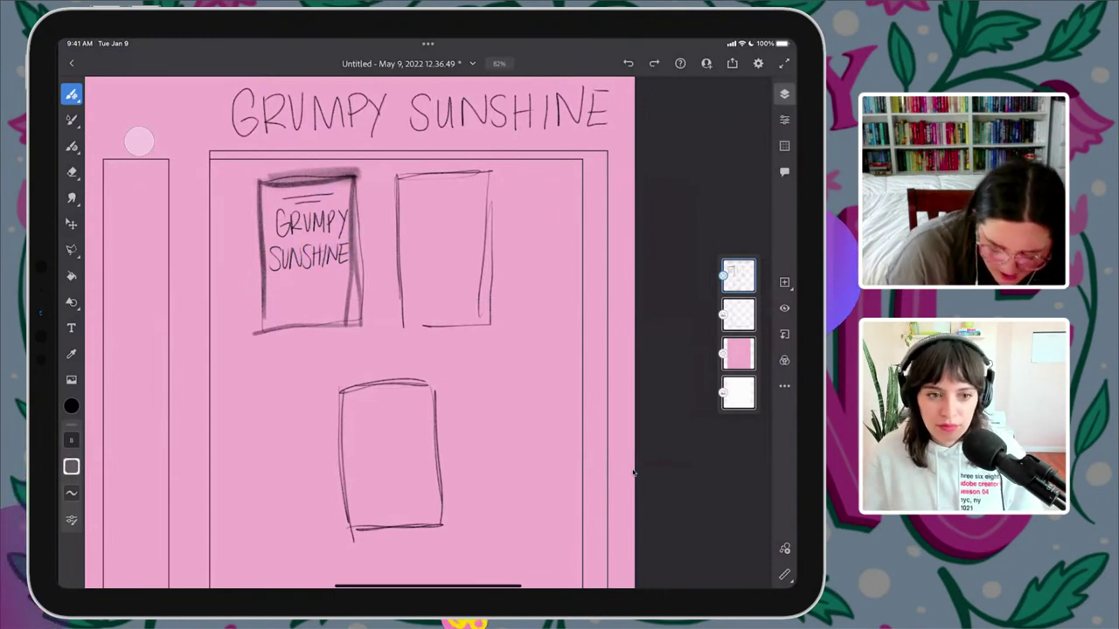
{"action": "left_click_drag", "start_coordinate": [280, 313], "coordinate": [332, 310]}
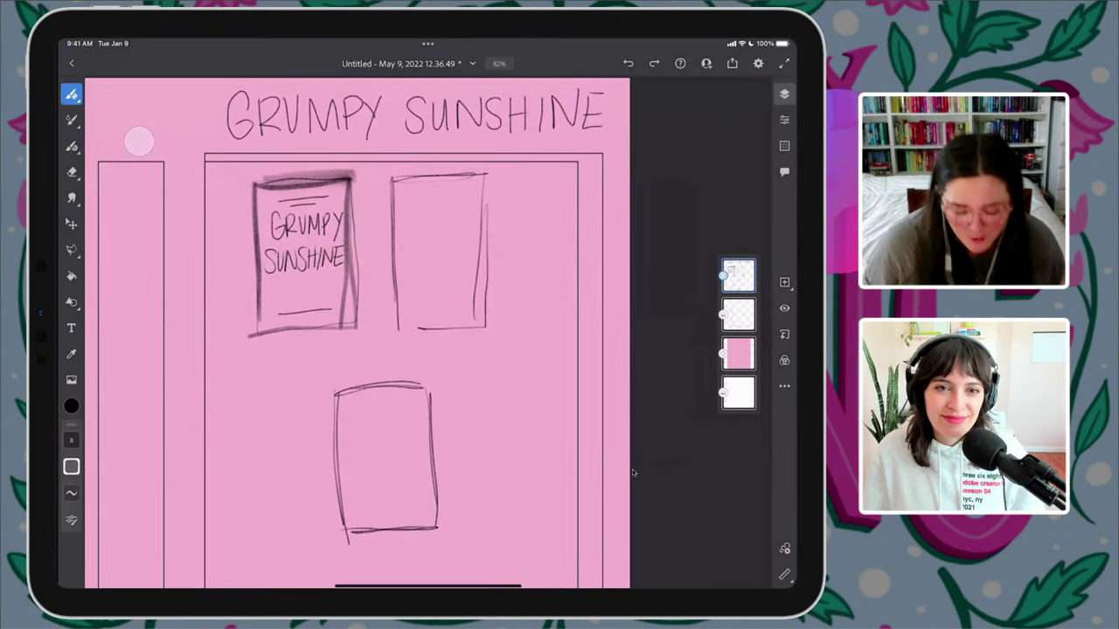
- Draw two stick figures under the first thumbnail's title and a diamond with crossed axes beneath the frame
{"action": "mouse_move", "coordinate": [296, 280]}
{"action": "left_mouse_down"}
{"action": "mouse_move", "coordinate": [291, 310]}
{"action": "mouse_move", "coordinate": [304, 310]}
{"action": "left_mouse_up"}
{"action": "mouse_move", "coordinate": [291, 296]}
{"action": "left_mouse_down"}
{"action": "mouse_move", "coordinate": [303, 302]}
{"action": "mouse_move", "coordinate": [323, 277]}
{"action": "mouse_move", "coordinate": [302, 370]}
{"action": "mouse_move", "coordinate": [300, 332]}
{"action": "left_mouse_up"}
{"action": "mouse_move", "coordinate": [289, 371]}
{"action": "left_mouse_down"}
{"action": "mouse_move", "coordinate": [302, 382]}
{"action": "mouse_move", "coordinate": [306, 361]}
{"action": "mouse_move", "coordinate": [331, 359]}
{"action": "left_mouse_up"}
{"action": "mouse_move", "coordinate": [320, 348]}
{"action": "left_mouse_down"}
{"action": "mouse_move", "coordinate": [314, 367]}
{"action": "mouse_move", "coordinate": [277, 355]}
{"action": "mouse_move", "coordinate": [281, 372]}
{"action": "left_mouse_up"}
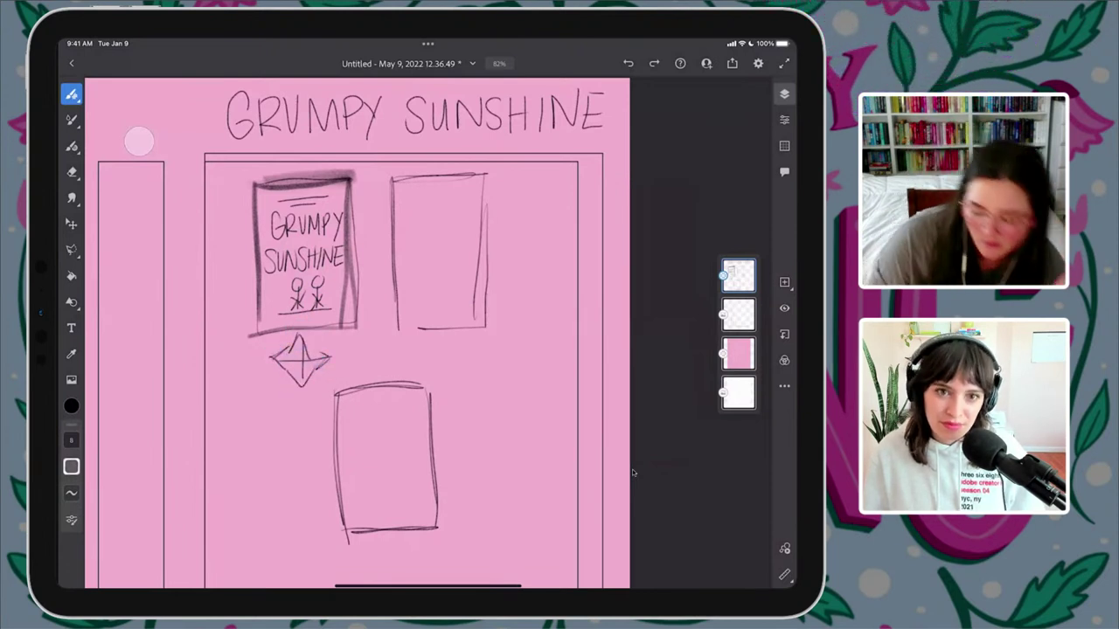
- Letter GRUMPY along an arched guide in the second thumbnail, with Sunshine in curved lowercase lettering beneath it
{"action": "mouse_move", "coordinate": [446, 231]}
{"action": "left_mouse_down"}
{"action": "mouse_move", "coordinate": [409, 250]}
{"action": "mouse_move", "coordinate": [469, 232]}
{"action": "mouse_move", "coordinate": [408, 257]}
{"action": "mouse_move", "coordinate": [470, 240]}
{"action": "left_mouse_up"}
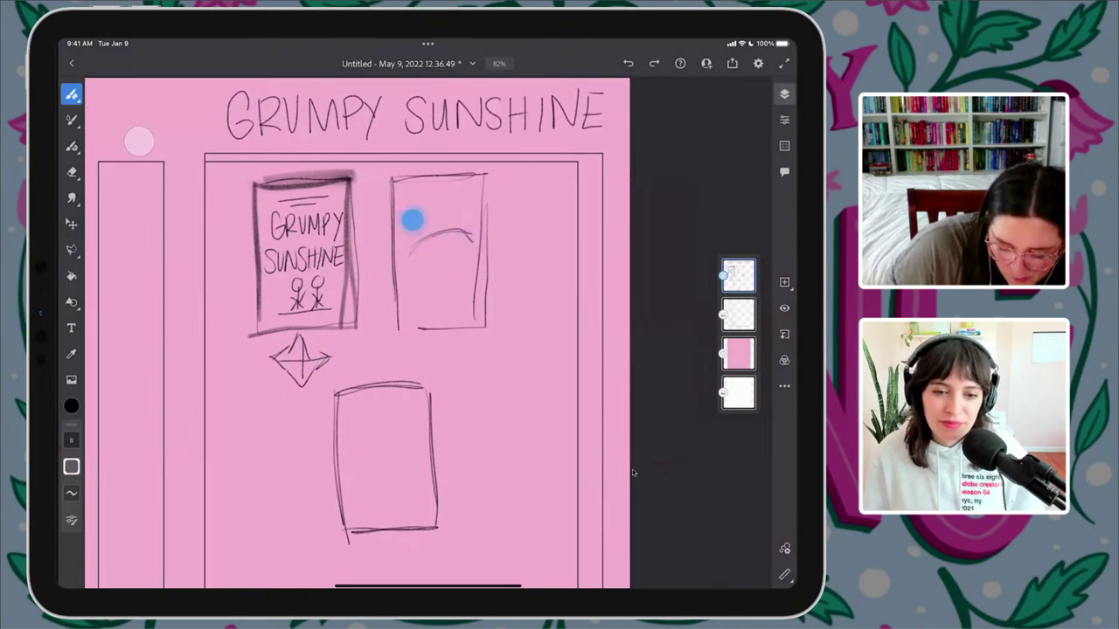
{"action": "mouse_move", "coordinate": [412, 220]}
{"action": "left_mouse_down"}
{"action": "mouse_move", "coordinate": [410, 232]}
{"action": "mouse_move", "coordinate": [417, 216]}
{"action": "mouse_move", "coordinate": [469, 218]}
{"action": "left_mouse_up"}
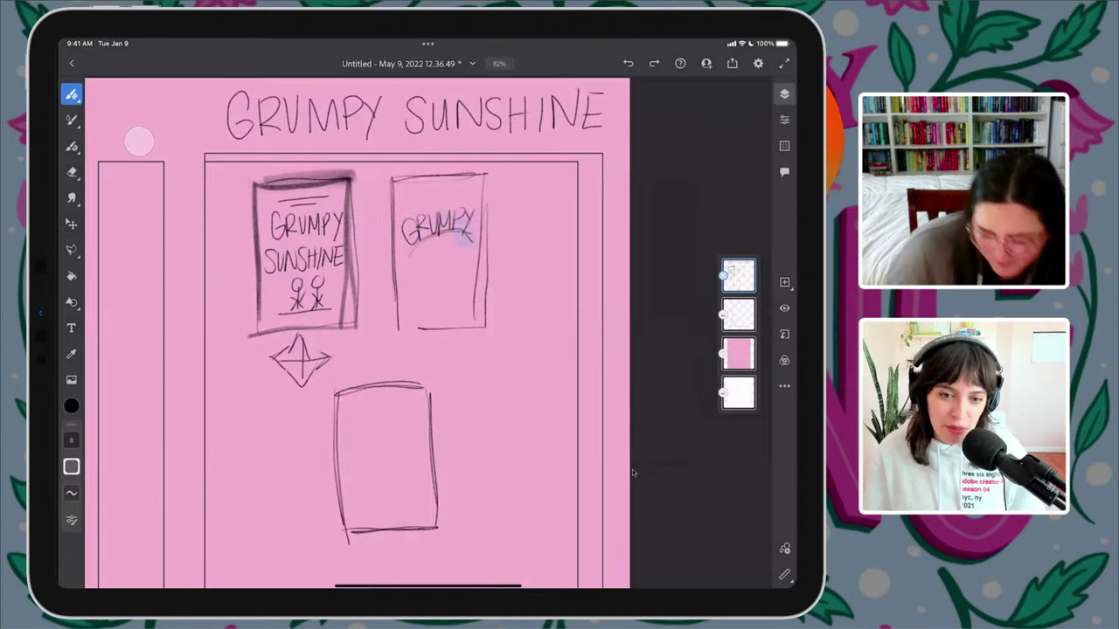
{"action": "mouse_move", "coordinate": [410, 253]}
{"action": "left_mouse_down"}
{"action": "mouse_move", "coordinate": [400, 262]}
{"action": "mouse_move", "coordinate": [416, 275]}
{"action": "mouse_move", "coordinate": [462, 252]}
{"action": "mouse_move", "coordinate": [479, 267]}
{"action": "left_mouse_up"}
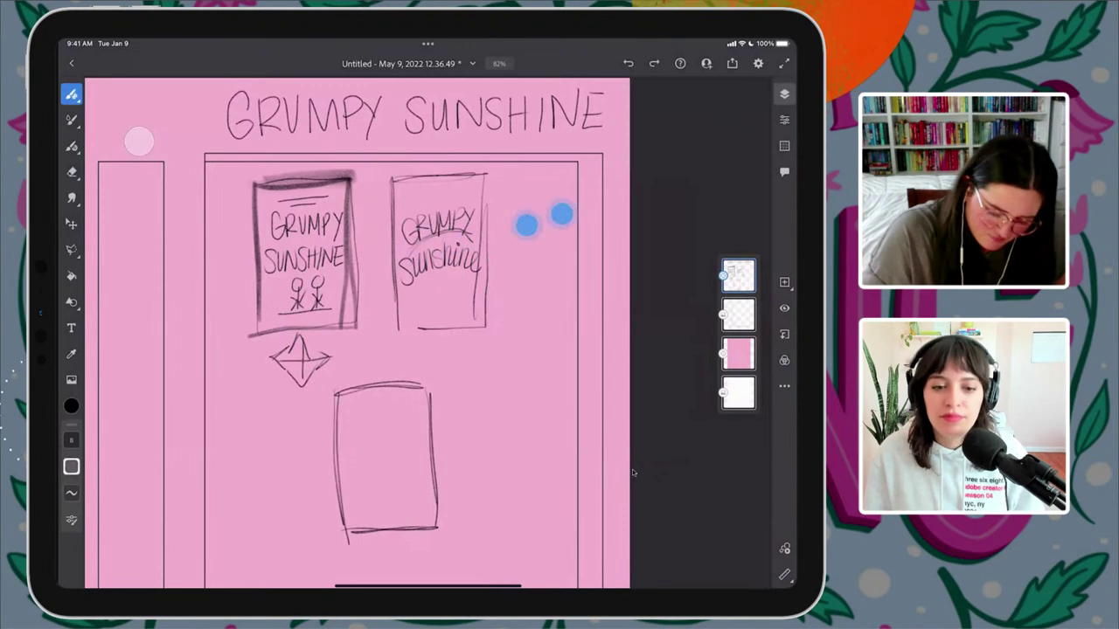
- Add placeholder text lines and two stick figures to the second thumbnail, and draw a curved double-headed arrow beneath it
{"action": "left_click_drag", "start_coordinate": [420, 189], "coordinate": [454, 187]}
{"action": "left_click_drag", "start_coordinate": [438, 274], "coordinate": [440, 276]}
{"action": "left_click_drag", "start_coordinate": [438, 286], "coordinate": [430, 312]}
{"action": "mouse_move", "coordinate": [436, 305]}
{"action": "left_mouse_down"}
{"action": "mouse_move", "coordinate": [443, 312]}
{"action": "mouse_move", "coordinate": [441, 294]}
{"action": "left_mouse_up"}
{"action": "left_click_drag", "start_coordinate": [448, 281], "coordinate": [455, 292]}
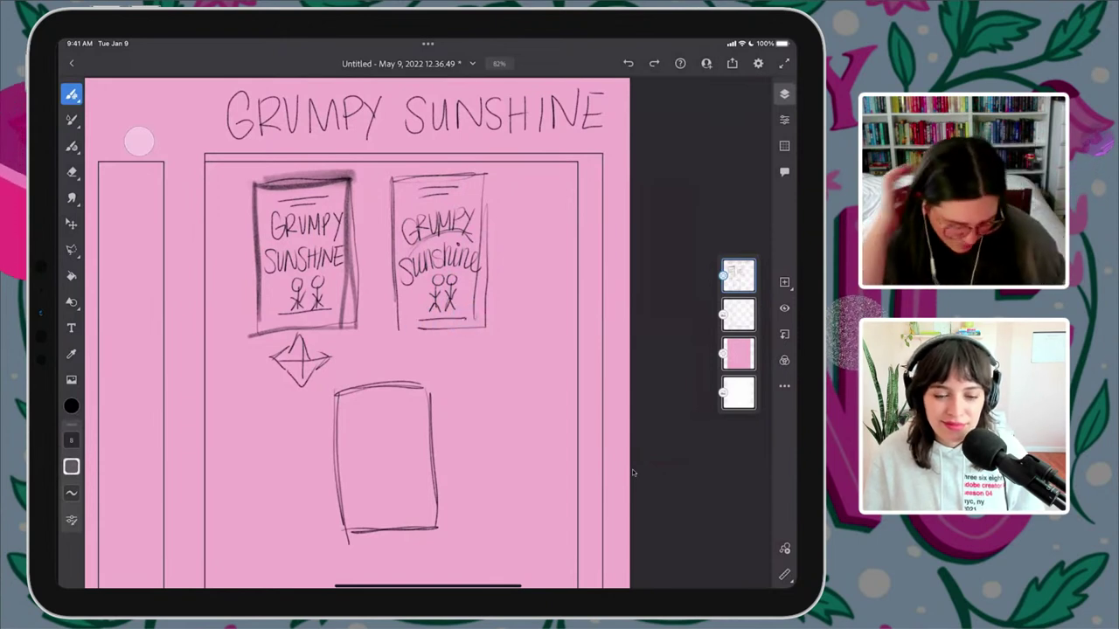
{"action": "mouse_move", "coordinate": [417, 356]}
{"action": "left_mouse_down"}
{"action": "mouse_move", "coordinate": [477, 358]}
{"action": "mouse_move", "coordinate": [434, 355]}
{"action": "left_mouse_up"}
- Sketch rising diagonal guide lines in the third thumbnail, with stick figures at its upper left and lower right
{"action": "scroll", "coordinate": [394, 350], "scroll_direction": "down", "scroll_amount": 1}
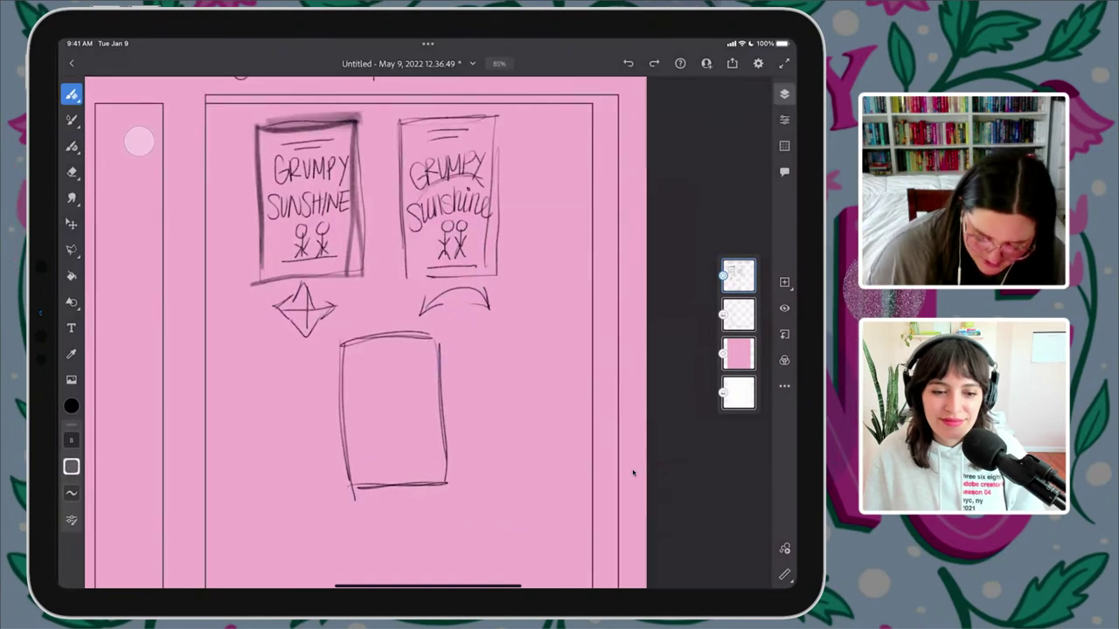
{"action": "left_click_drag", "start_coordinate": [360, 404], "coordinate": [426, 378]}
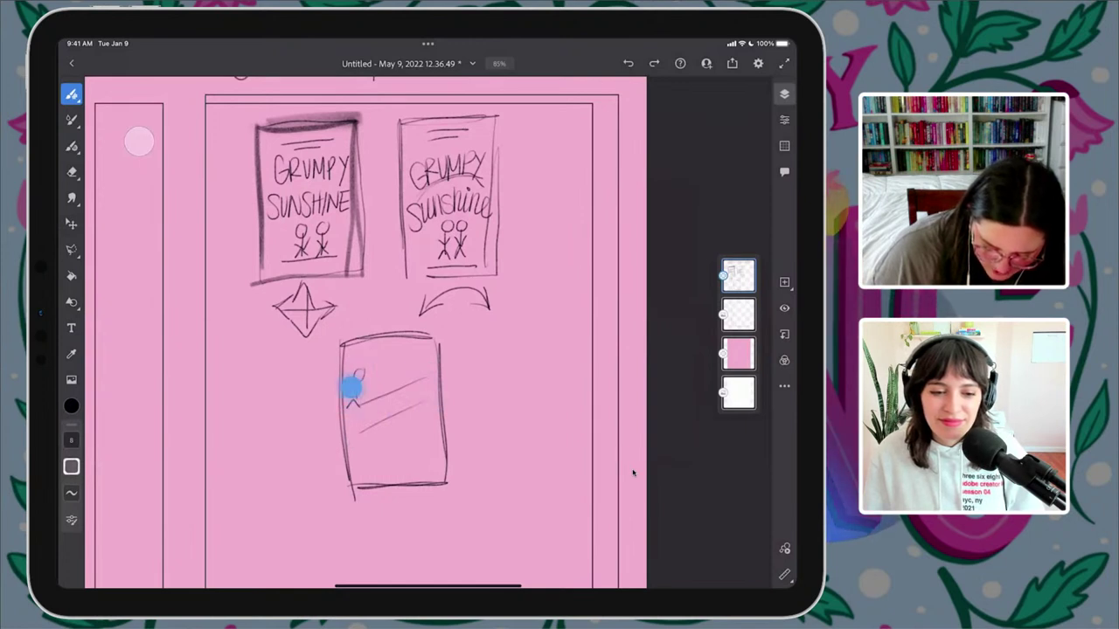
{"action": "mouse_move", "coordinate": [417, 419]}
{"action": "left_mouse_down"}
{"action": "mouse_move", "coordinate": [425, 427]}
{"action": "mouse_move", "coordinate": [416, 419]}
{"action": "mouse_move", "coordinate": [408, 467]}
{"action": "left_mouse_up"}
{"action": "mouse_move", "coordinate": [419, 456]}
{"action": "left_mouse_down"}
{"action": "mouse_move", "coordinate": [426, 467]}
{"action": "mouse_move", "coordinate": [427, 440]}
{"action": "left_mouse_up"}
- Letter GRUMPY Sunshine along the third thumbnail's diagonal guides and add placeholder text lines above and below it
{"action": "left_click_drag", "start_coordinate": [365, 351], "coordinate": [405, 345]}
{"action": "mouse_move", "coordinate": [378, 355]}
{"action": "left_mouse_down"}
{"action": "mouse_move", "coordinate": [408, 353]}
{"action": "mouse_move", "coordinate": [370, 385]}
{"action": "mouse_move", "coordinate": [387, 372]}
{"action": "mouse_move", "coordinate": [395, 387]}
{"action": "mouse_move", "coordinate": [397, 367]}
{"action": "mouse_move", "coordinate": [427, 370]}
{"action": "mouse_move", "coordinate": [370, 439]}
{"action": "left_mouse_up"}
{"action": "mouse_move", "coordinate": [373, 401]}
{"action": "left_mouse_down"}
{"action": "mouse_move", "coordinate": [386, 417]}
{"action": "mouse_move", "coordinate": [393, 399]}
{"action": "mouse_move", "coordinate": [435, 396]}
{"action": "left_mouse_up"}
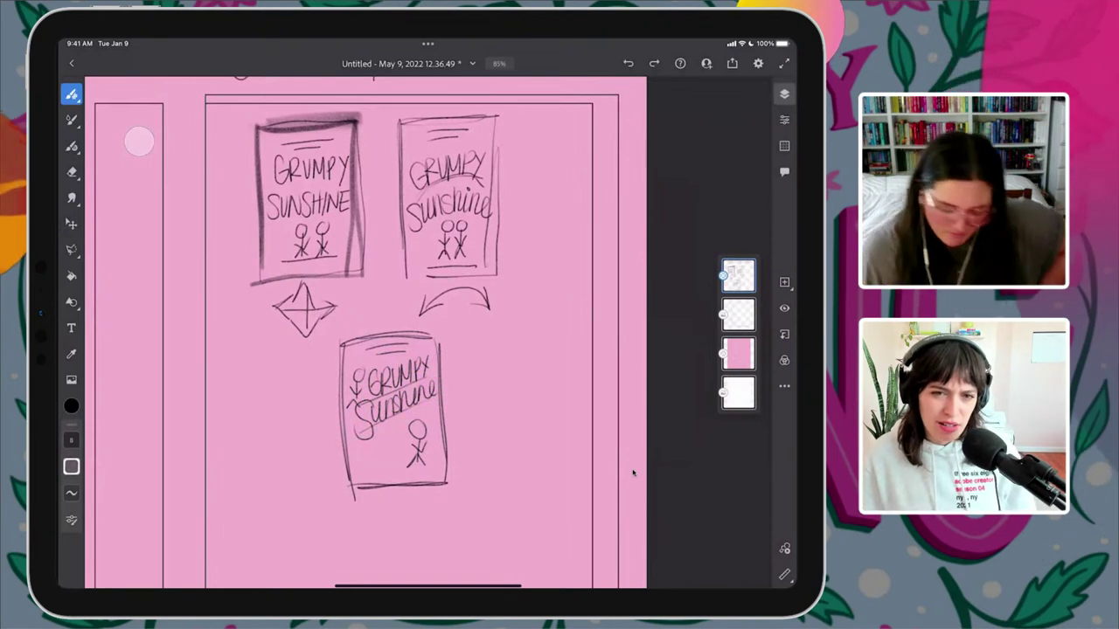
{"action": "left_click_drag", "start_coordinate": [374, 451], "coordinate": [443, 470]}
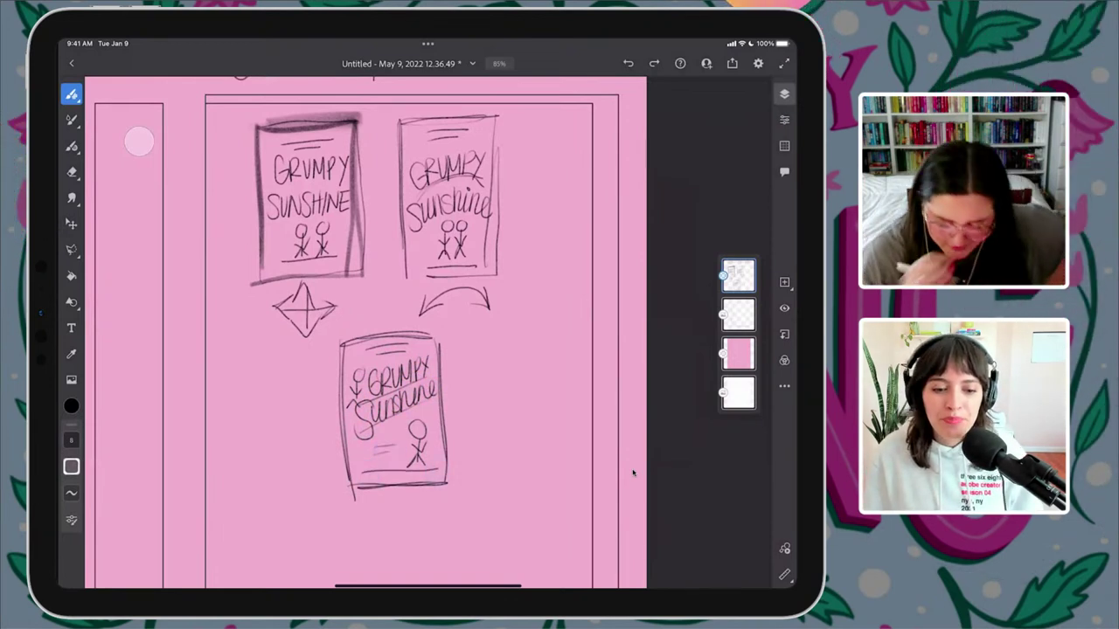
- Draw a zigzag beneath the third thumbnail to show its diagonal reading flow
{"action": "scroll", "coordinate": [414, 323], "scroll_direction": "down", "scroll_amount": 5}
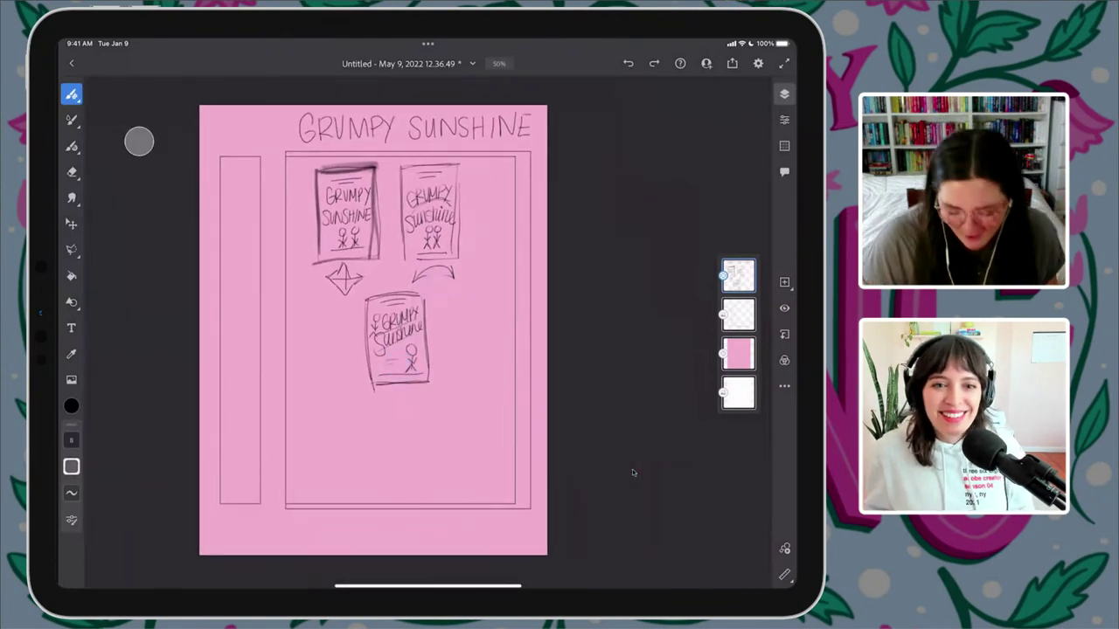
{"action": "scroll", "coordinate": [440, 328], "scroll_direction": "up", "scroll_amount": 3}
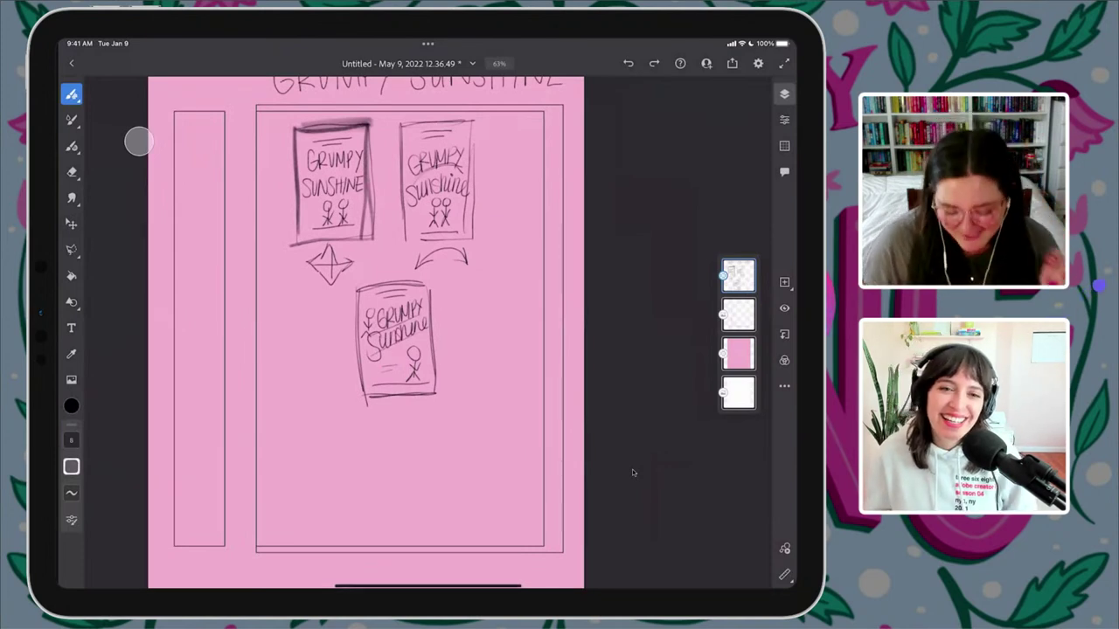
{"action": "scroll", "coordinate": [444, 374], "scroll_direction": "down", "scroll_amount": 2}
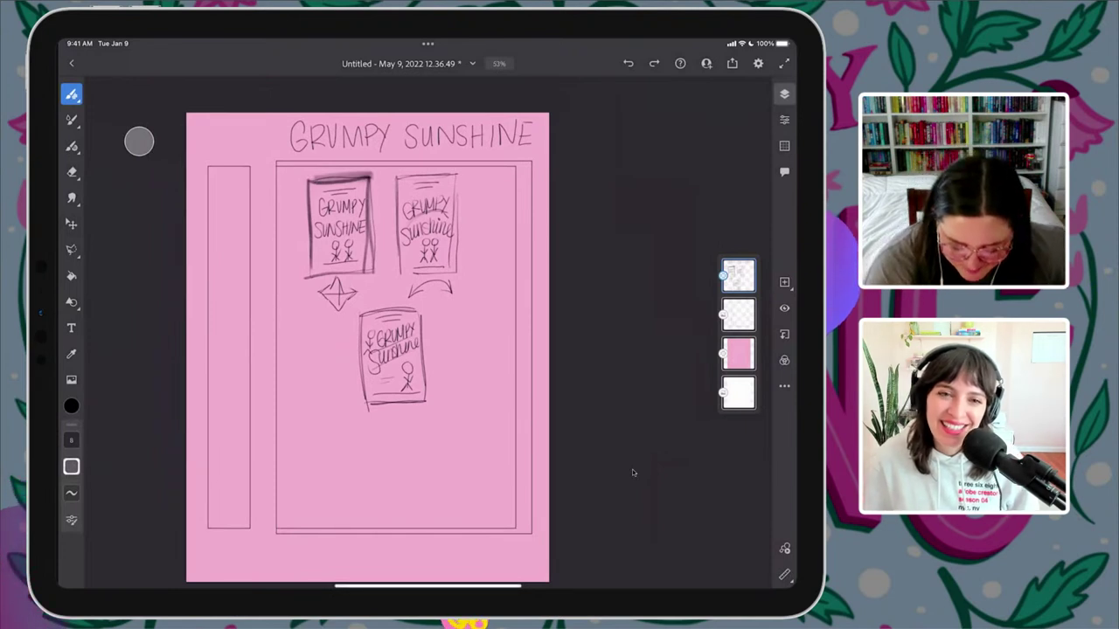
{"action": "mouse_move", "coordinate": [376, 429]}
{"action": "left_mouse_down"}
{"action": "mouse_move", "coordinate": [413, 410]}
{"action": "mouse_move", "coordinate": [373, 433]}
{"action": "mouse_move", "coordinate": [375, 448]}
{"action": "mouse_move", "coordinate": [425, 424]}
{"action": "mouse_move", "coordinate": [378, 442]}
{"action": "left_mouse_up"}
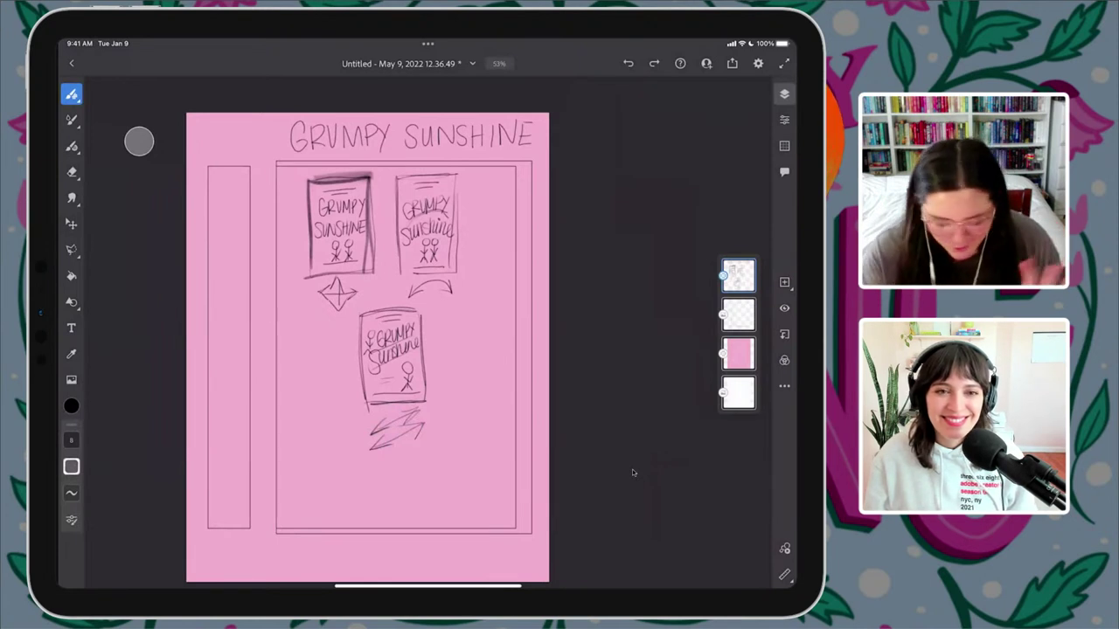
- Add an empty layer above the thumbnail sketches, hide the thumbnail layer, and make the new layer active
{"action": "left_click", "coordinate": [784, 282]}
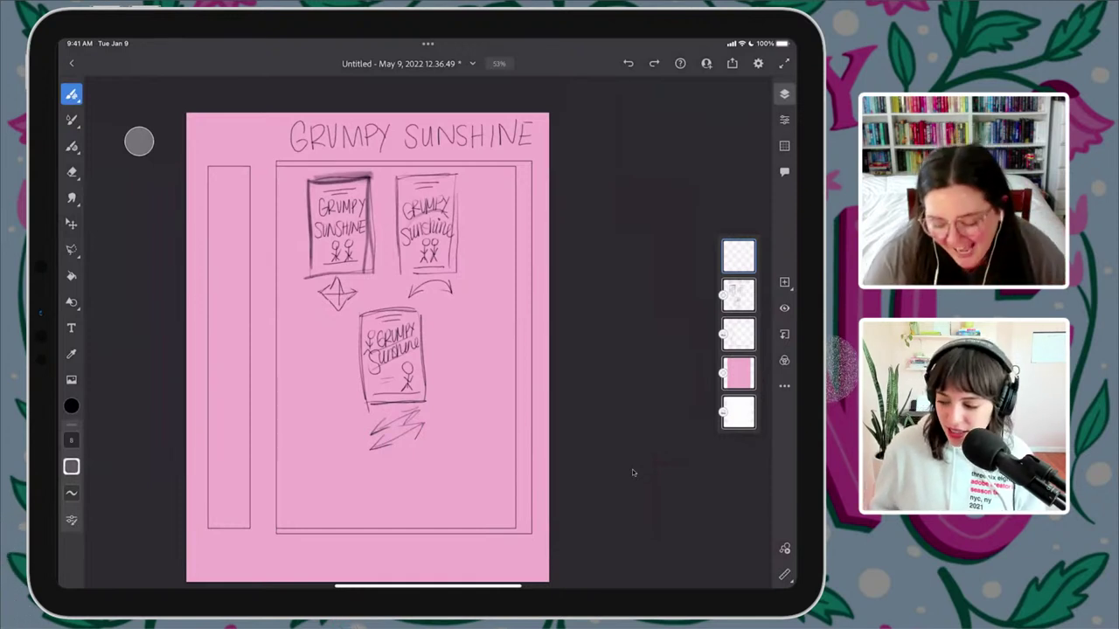
{"action": "left_click", "coordinate": [738, 296]}
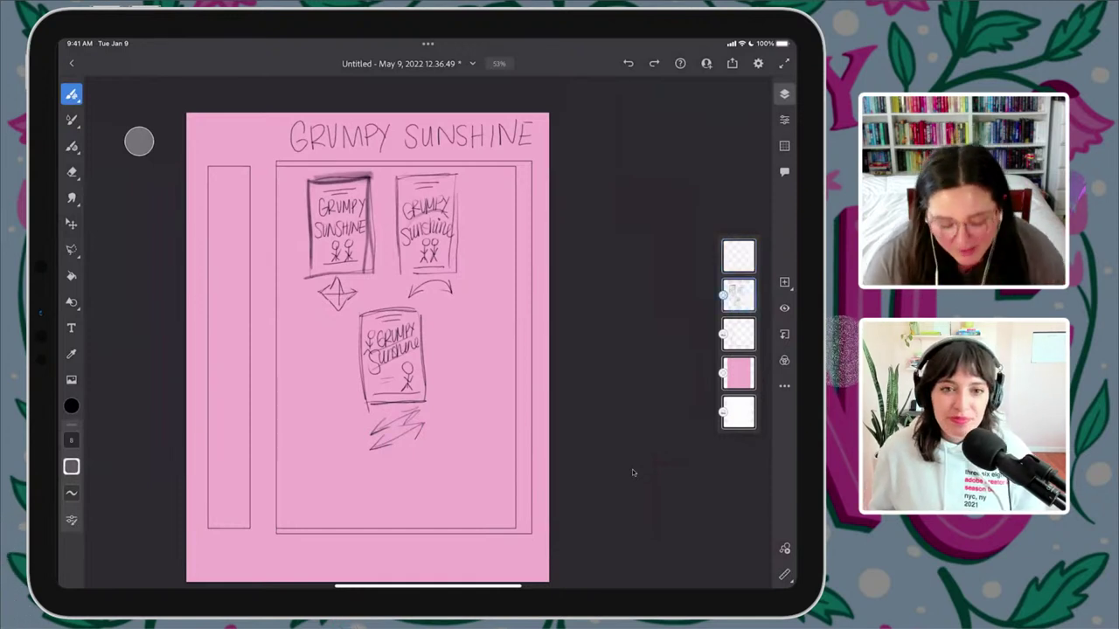
{"action": "left_click", "coordinate": [784, 309]}
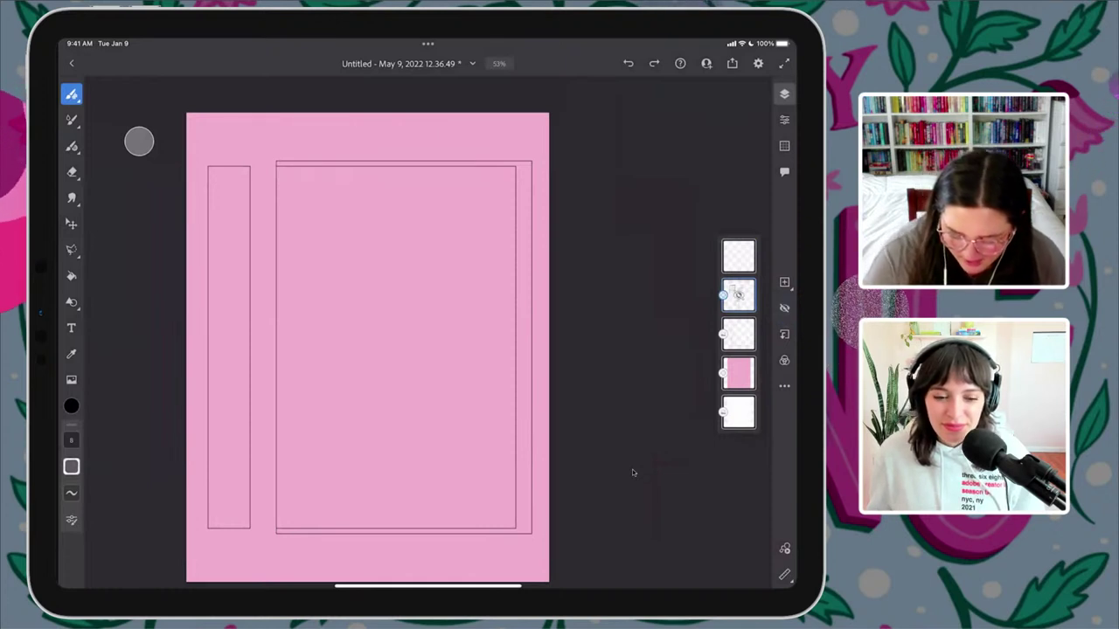
{"action": "left_click", "coordinate": [739, 256]}
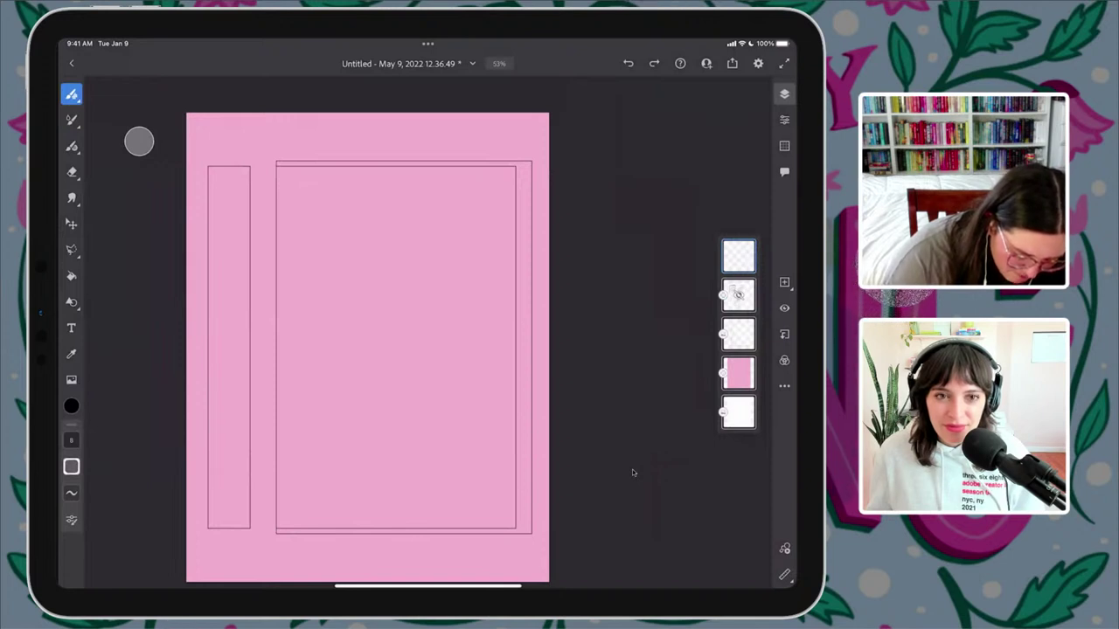
- Set the brush size to 13 and sketch two horizontal placeholder text lines near the top of the full-size cover
{"action": "left_click", "coordinate": [72, 440]}
{"action": "left_click_drag", "start_coordinate": [97, 453], "coordinate": [97, 438]}
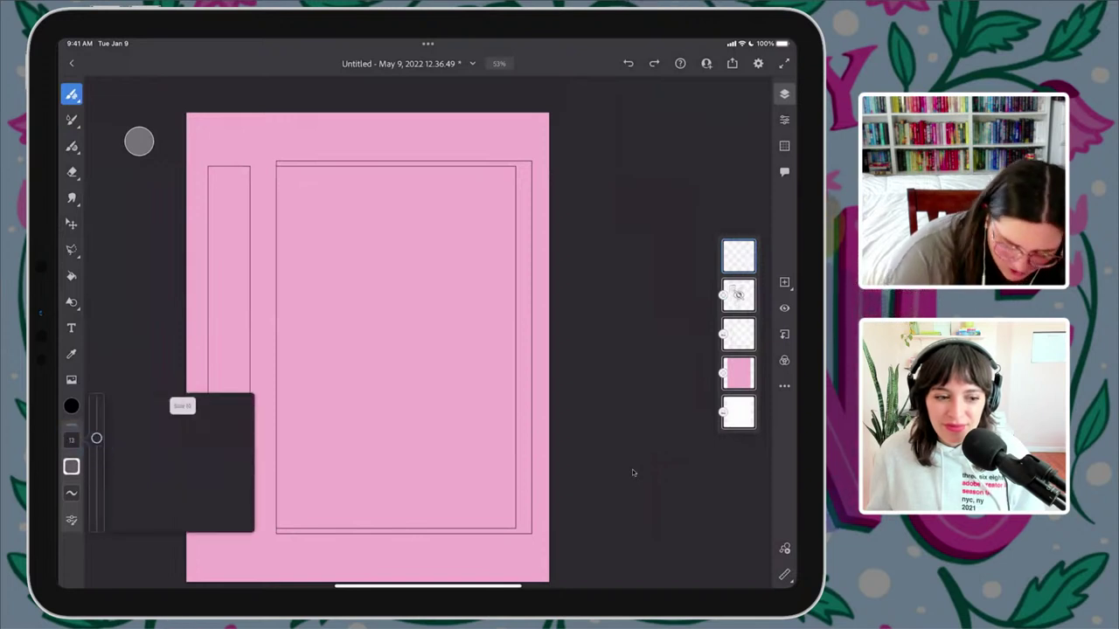
{"action": "left_click_drag", "start_coordinate": [319, 184], "coordinate": [456, 175]}
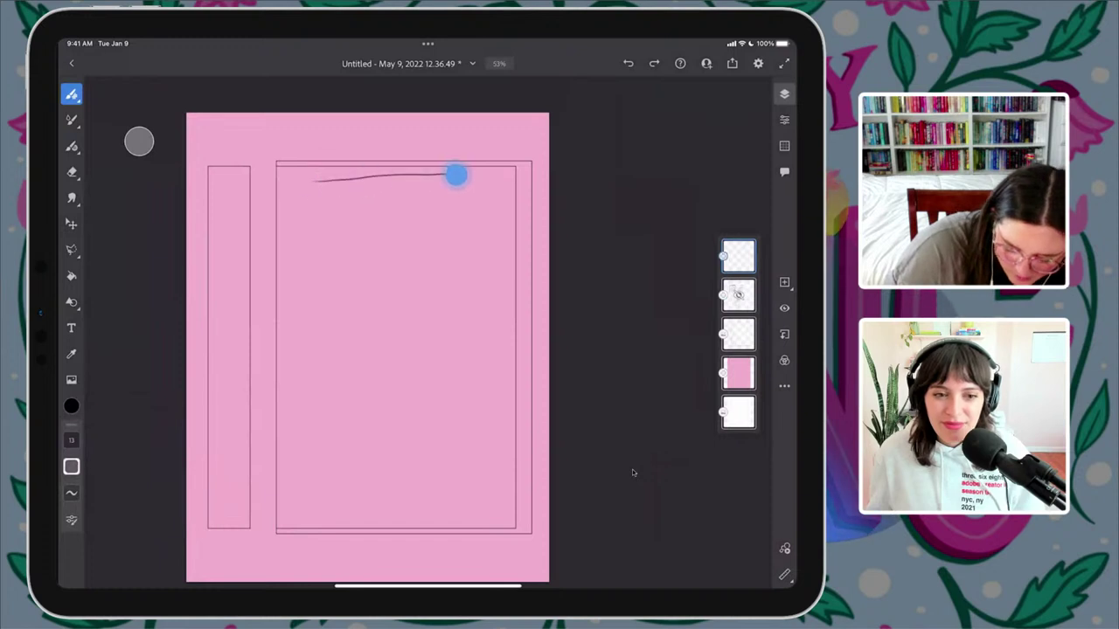
{"action": "key", "text": "ctrl+z"}
{"action": "left_click_drag", "start_coordinate": [333, 184], "coordinate": [469, 184]}
{"action": "left_click_drag", "start_coordinate": [347, 203], "coordinate": [461, 202]}
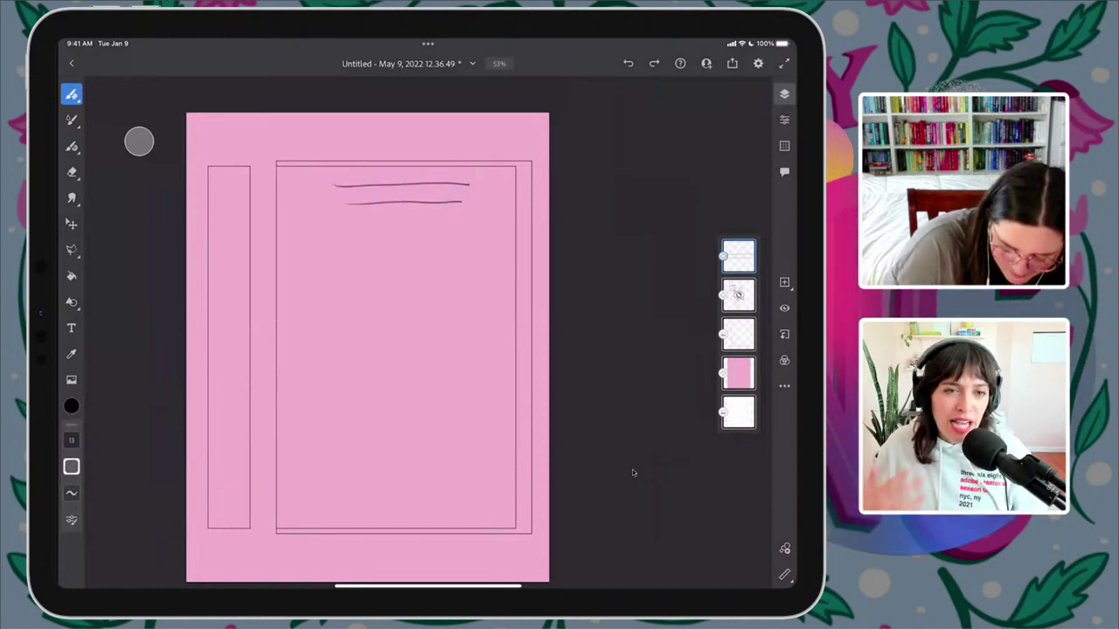
- Draw a stick figure at the cover's upper left below the text lines, and add an empty layer above the sketch
{"action": "mouse_move", "coordinate": [310, 227]}
{"action": "left_mouse_down"}
{"action": "mouse_move", "coordinate": [324, 242]}
{"action": "mouse_move", "coordinate": [297, 324]}
{"action": "left_mouse_up"}
{"action": "mouse_move", "coordinate": [310, 302]}
{"action": "left_mouse_down"}
{"action": "mouse_move", "coordinate": [321, 317]}
{"action": "mouse_move", "coordinate": [332, 252]}
{"action": "left_mouse_up"}
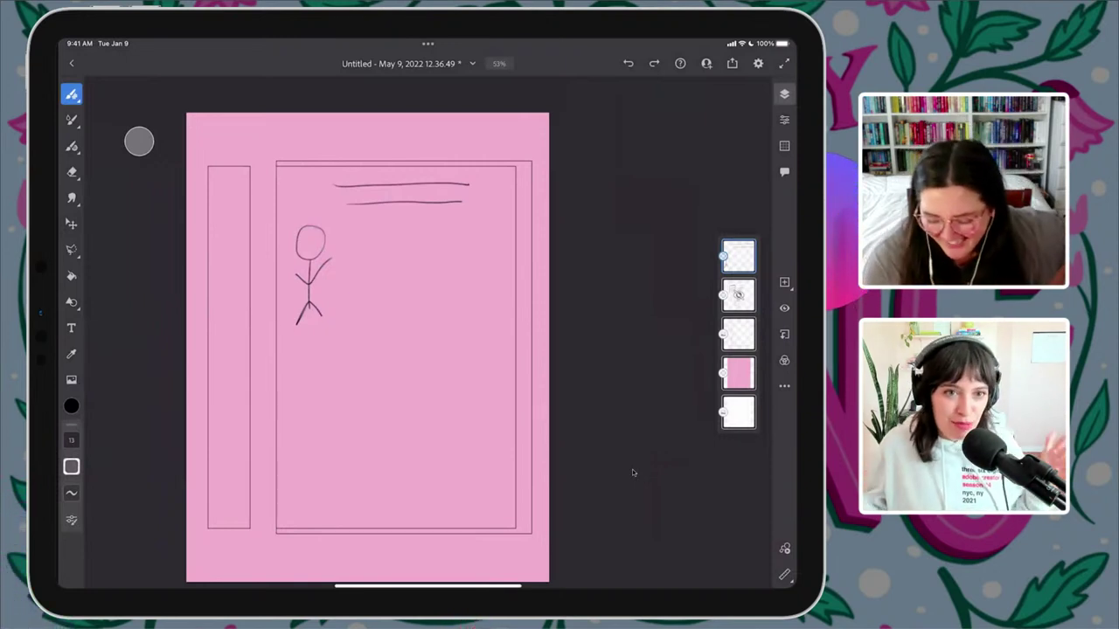
{"action": "left_click", "coordinate": [784, 282]}
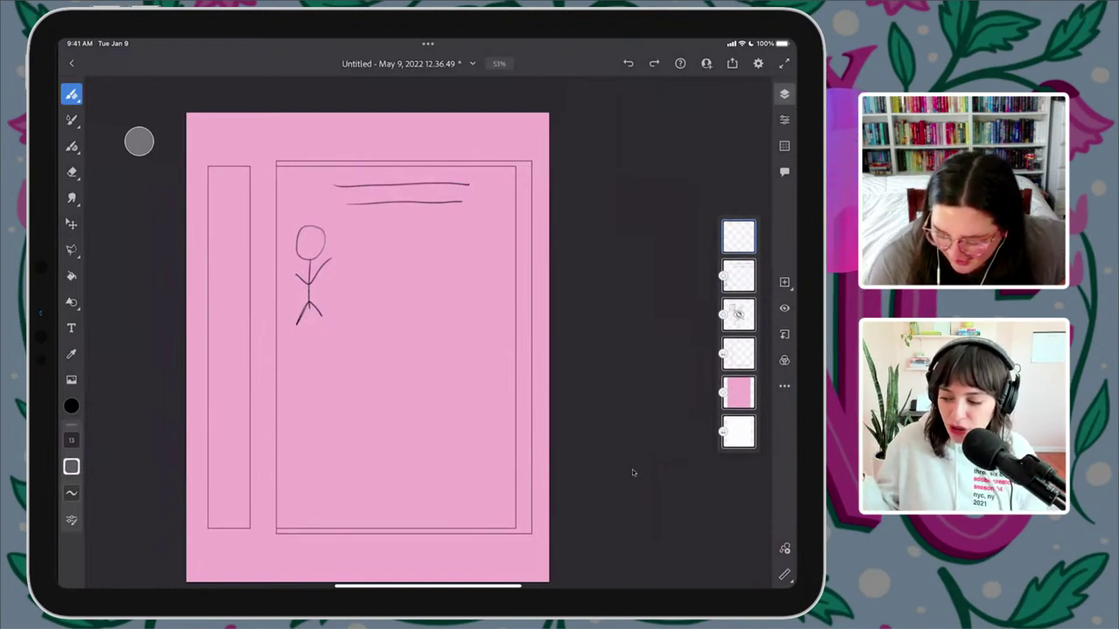
- Lay the ruler diagonally across the cover and turn on a graph grid with its opacity set to 49
{"action": "left_click", "coordinate": [784, 575]}
{"action": "left_click_drag", "start_coordinate": [431, 190], "coordinate": [524, 286]}
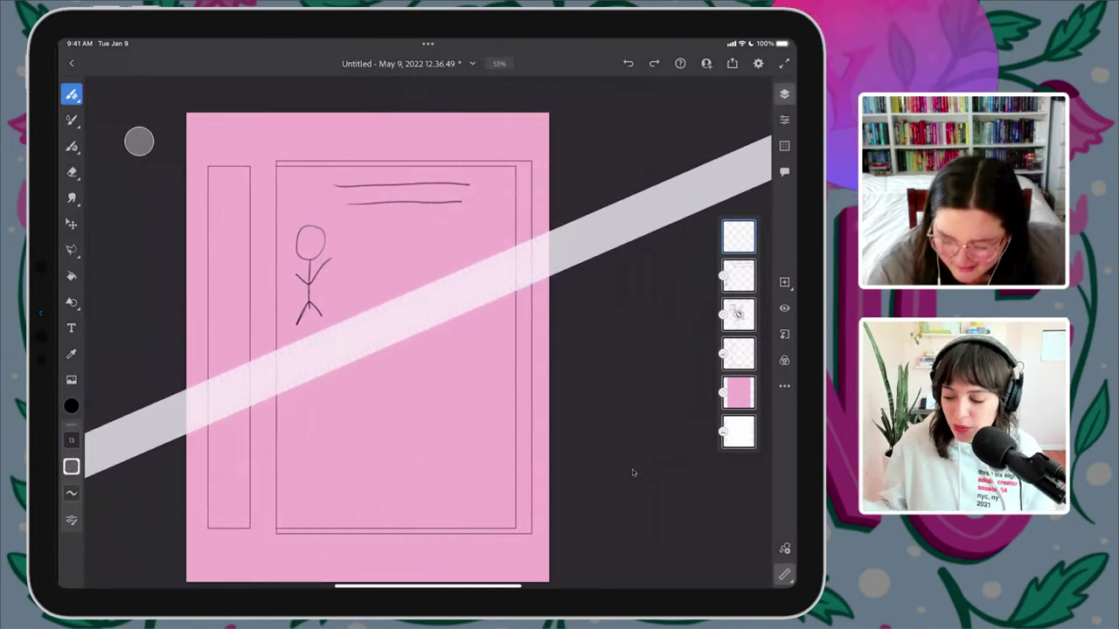
{"action": "left_click", "coordinate": [784, 145]}
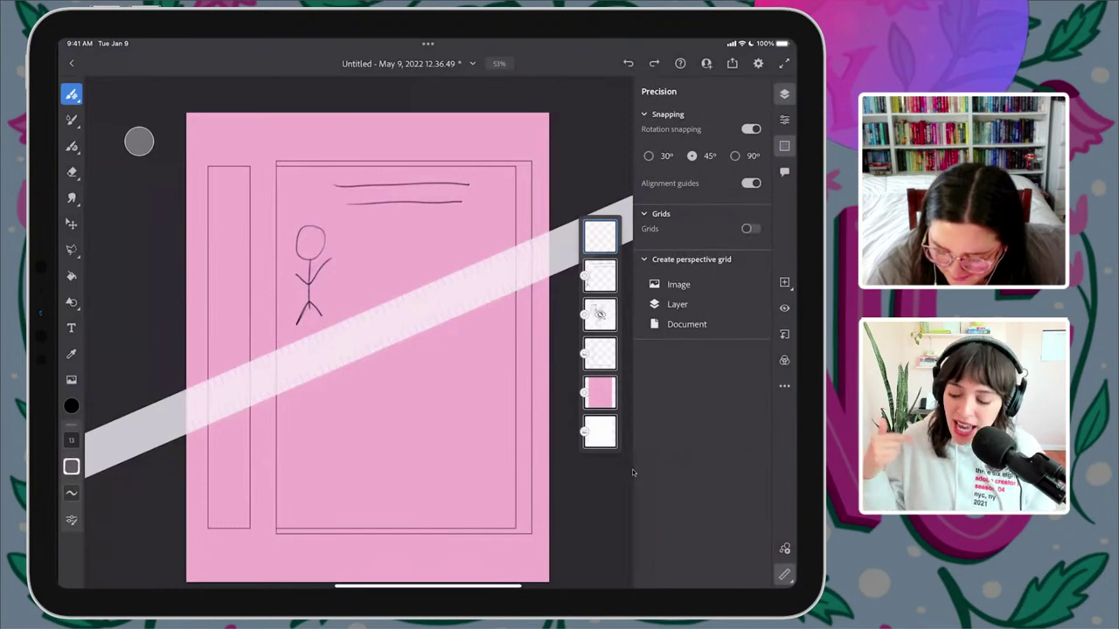
{"action": "left_click", "coordinate": [749, 228]}
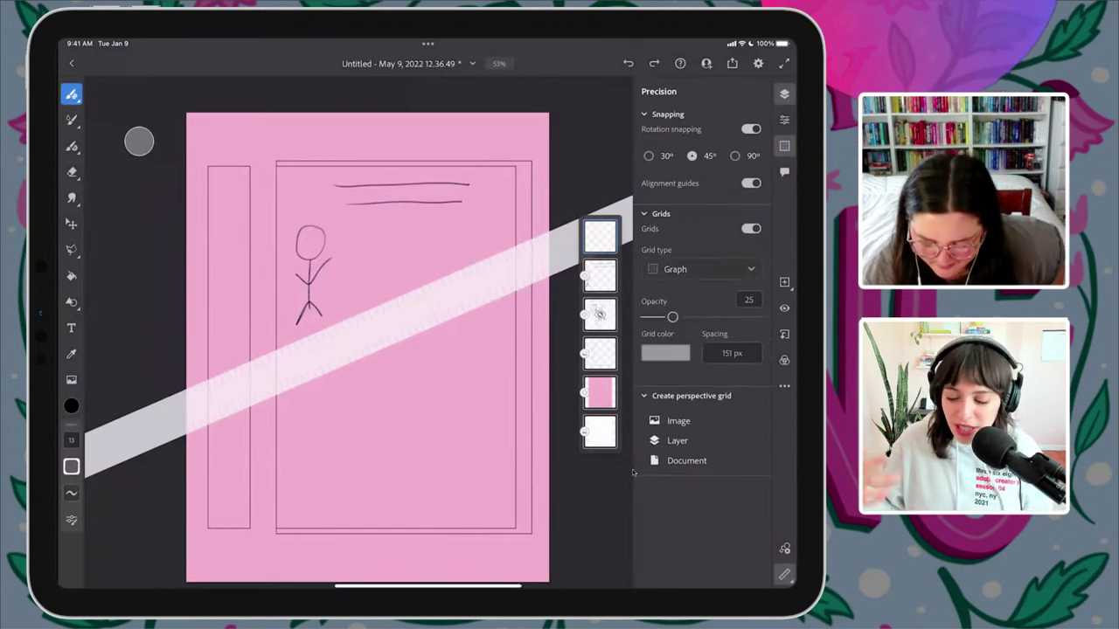
{"action": "left_click_drag", "start_coordinate": [672, 316], "coordinate": [699, 316]}
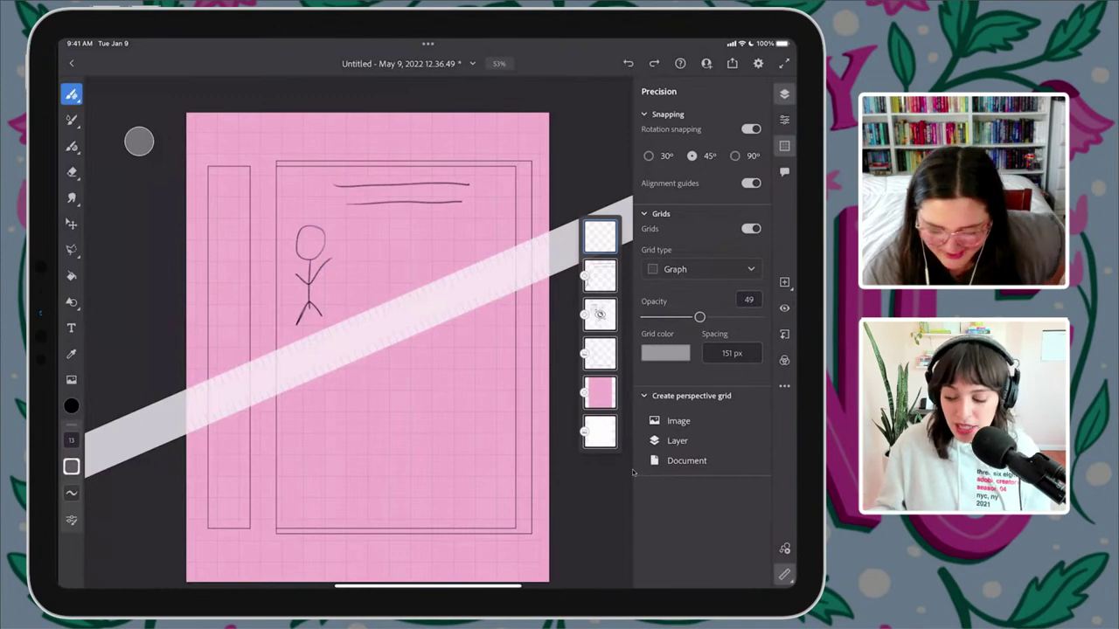
{"action": "left_click", "coordinate": [784, 146]}
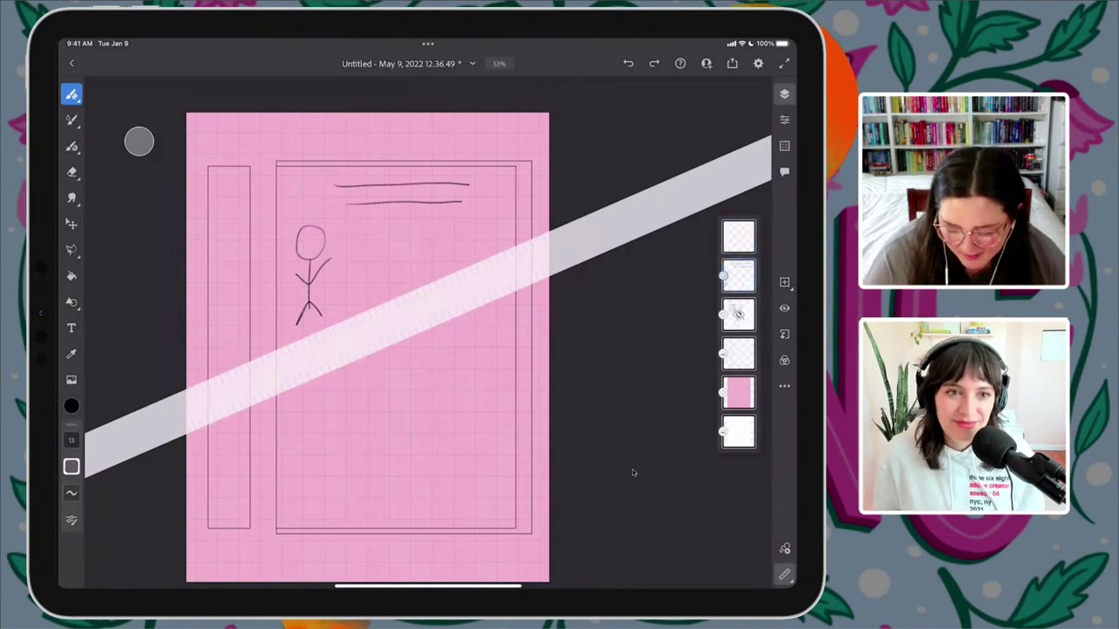
- Hide the layer with the first full-size sketch and add an empty layer at the top of the stack
{"action": "left_click", "coordinate": [741, 277]}
{"action": "left_click", "coordinate": [639, 120]}
{"action": "left_click", "coordinate": [741, 242]}
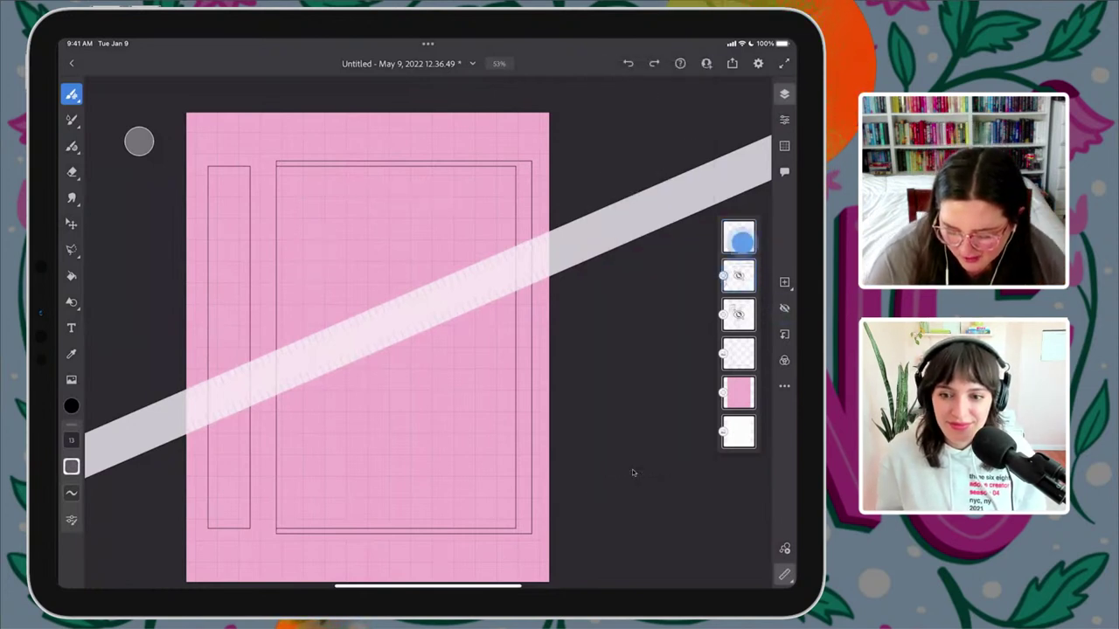
{"action": "left_click", "coordinate": [784, 282]}
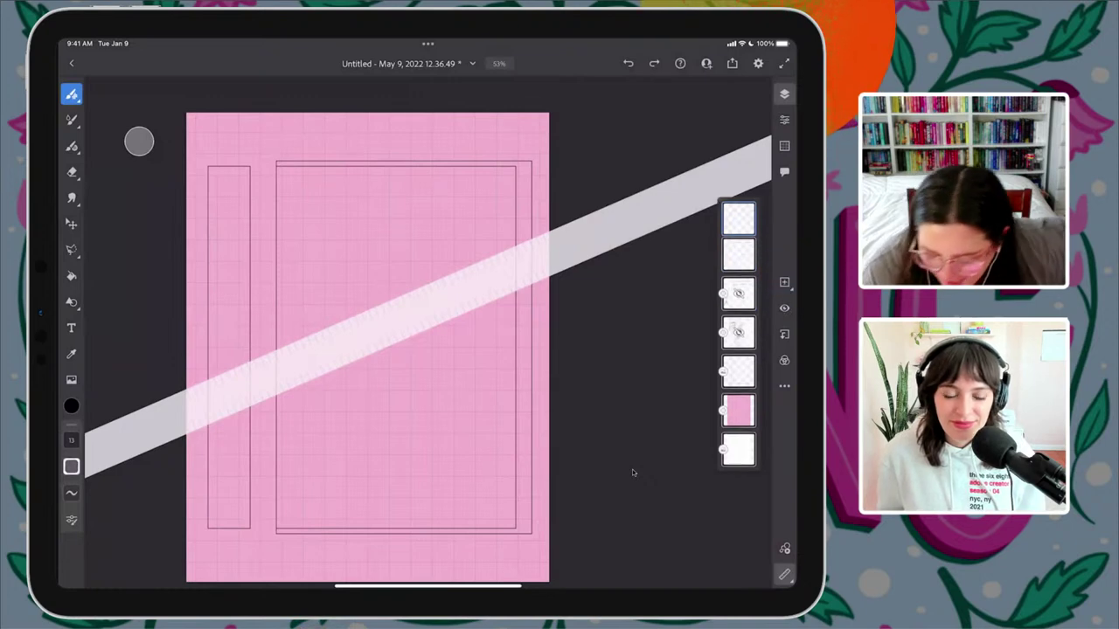
- Draw a long horizontal placeholder text line near the top of the front cover and a shorter one beneath it
{"action": "scroll", "coordinate": [407, 265], "scroll_direction": "up", "scroll_amount": 5}
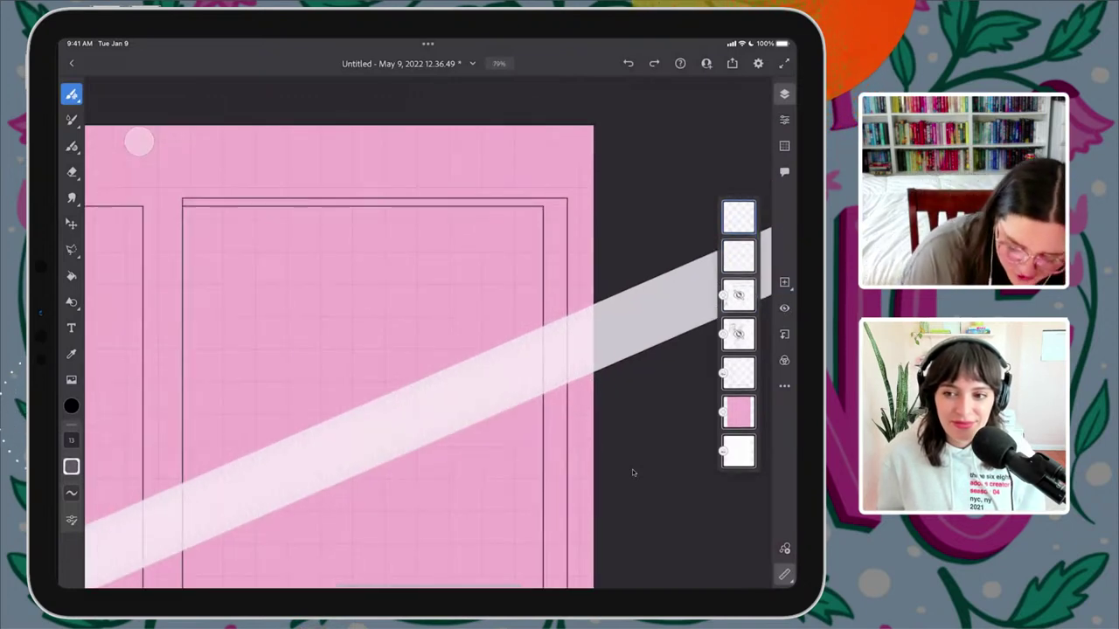
{"action": "left_click_drag", "start_coordinate": [246, 237], "coordinate": [493, 236]}
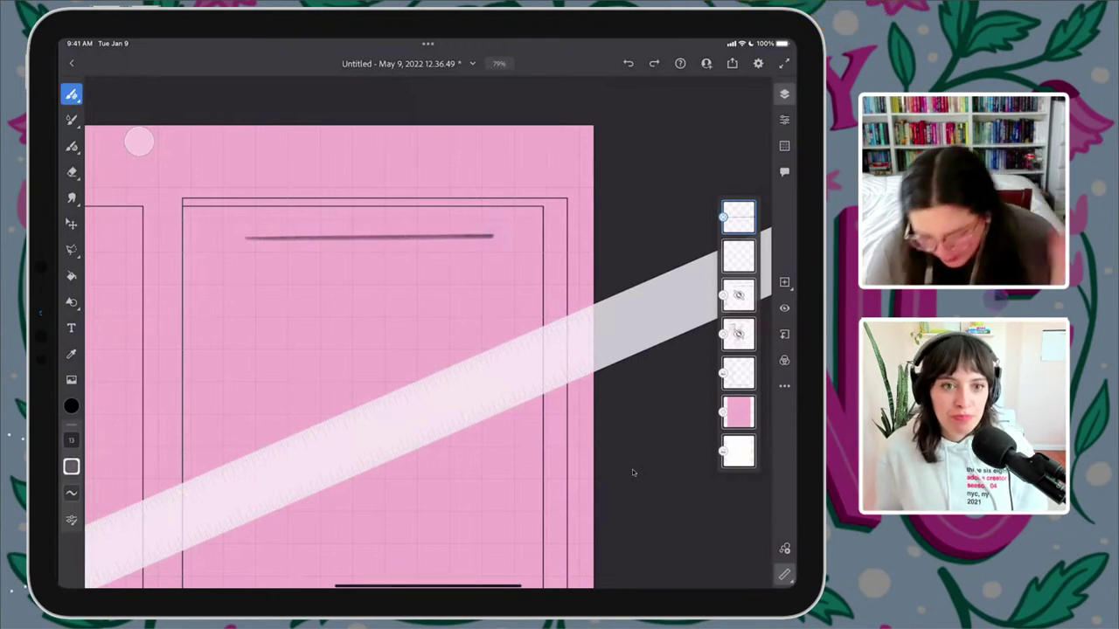
{"action": "left_click_drag", "start_coordinate": [286, 265], "coordinate": [457, 266]}
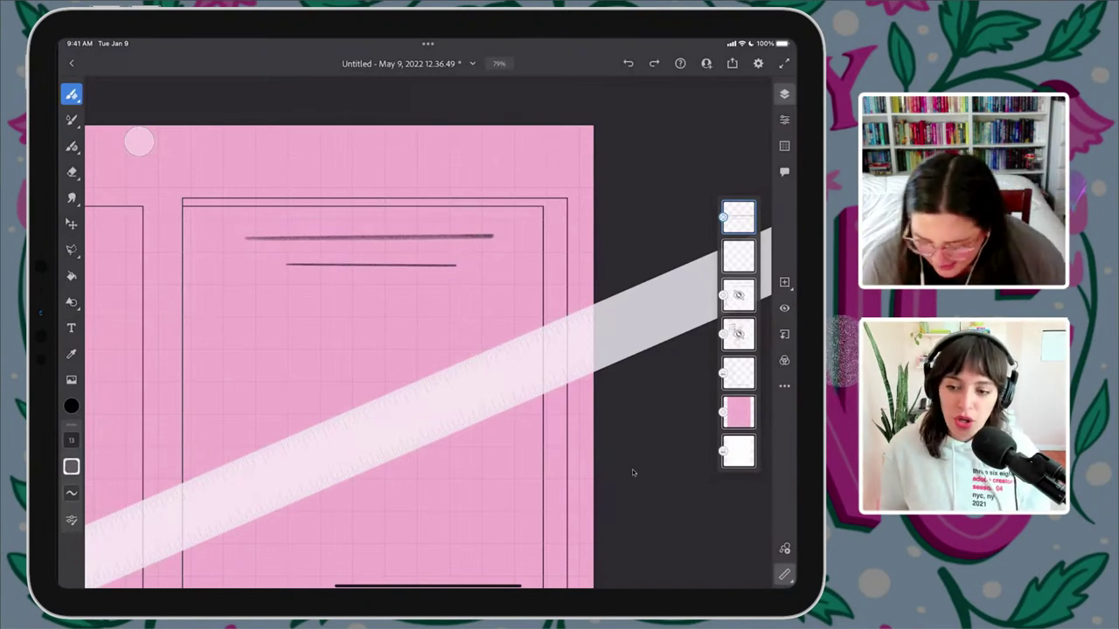
- Draw a horizontal placeholder text line just above the bottom edge of the front cover
{"action": "left_click_drag", "start_coordinate": [554, 347], "coordinate": [513, 324]}
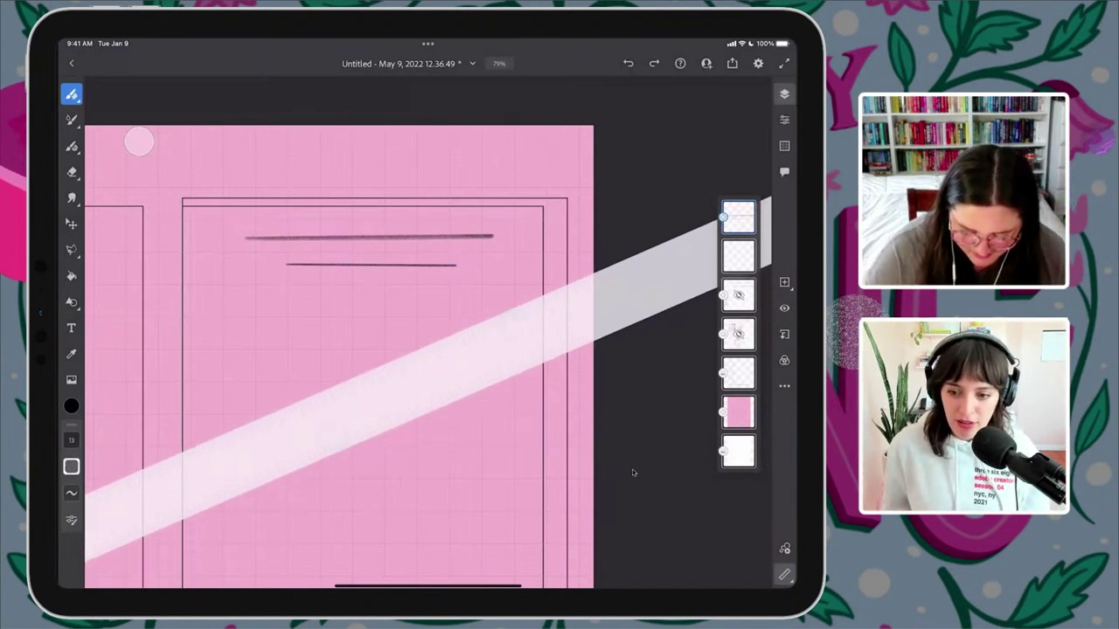
{"action": "left_click_drag", "start_coordinate": [482, 204], "coordinate": [518, 213]}
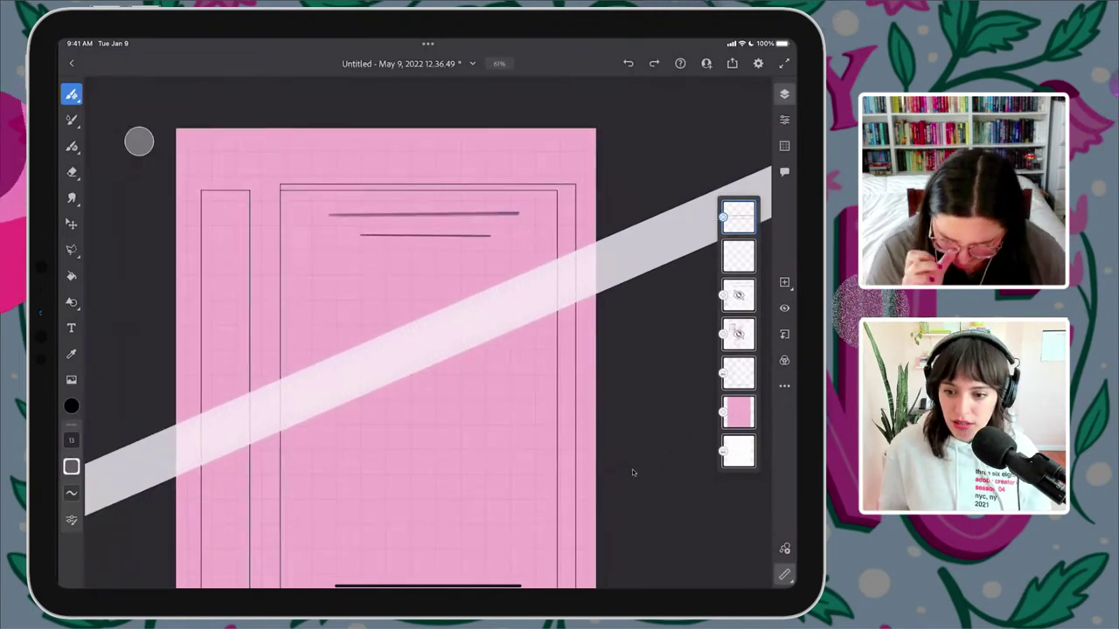
{"action": "left_click_drag", "start_coordinate": [439, 334], "coordinate": [439, 359]}
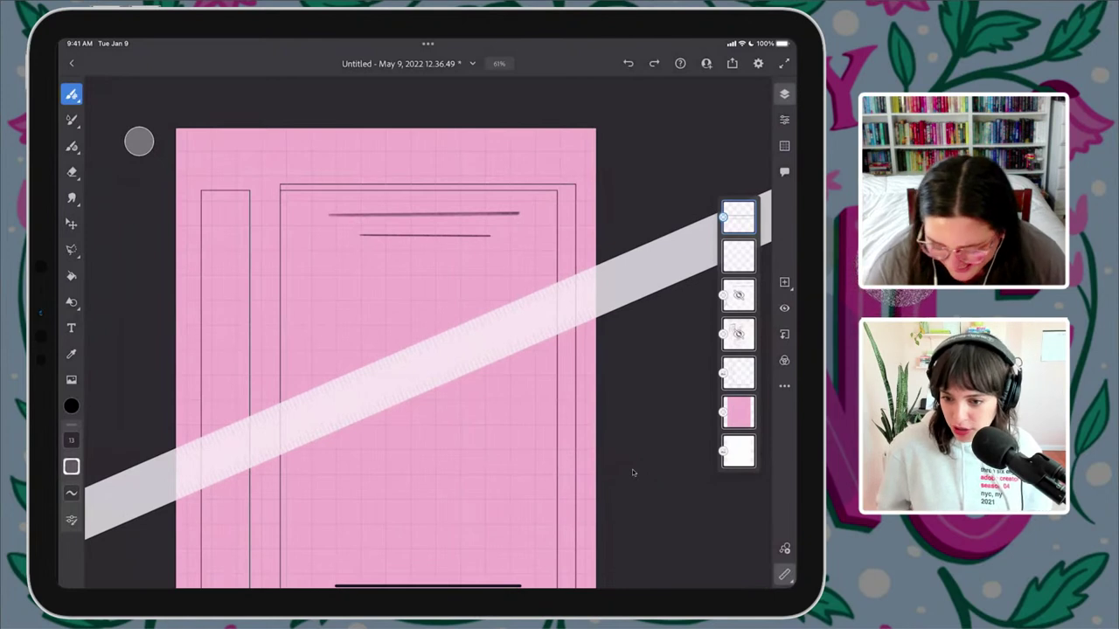
{"action": "left_click_drag", "start_coordinate": [498, 475], "coordinate": [498, 356]}
{"action": "left_click_drag", "start_coordinate": [456, 519], "coordinate": [437, 519]}
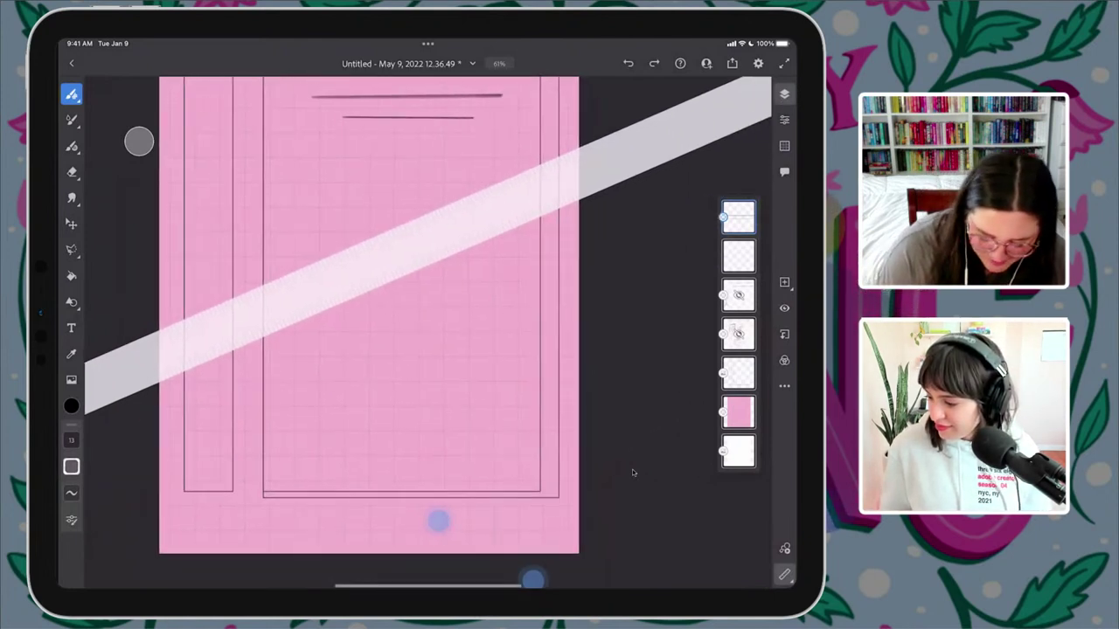
{"action": "left_click_drag", "start_coordinate": [302, 457], "coordinate": [504, 456]}
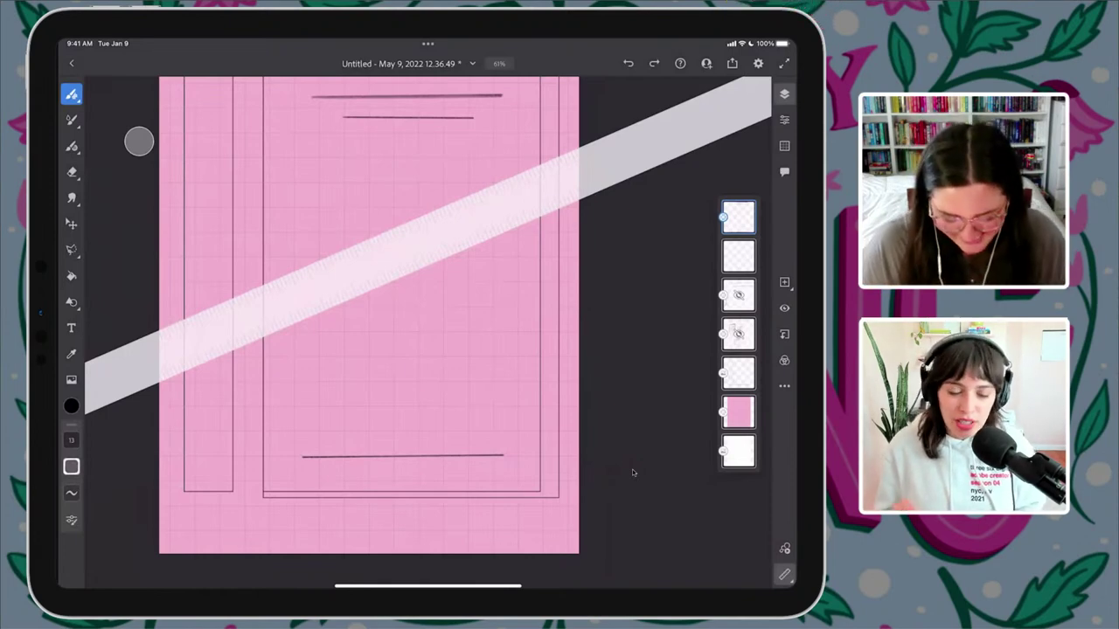
{"action": "scroll", "coordinate": [492, 320], "scroll_direction": "down", "scroll_amount": 3}
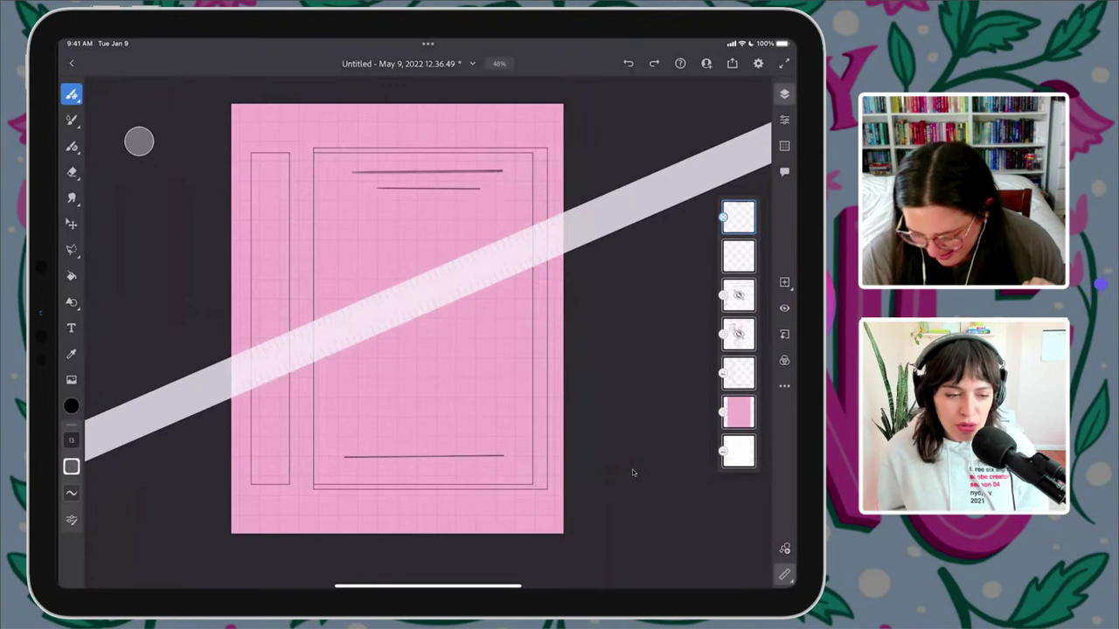
- Add an empty layer and draw two parallel rising diagonal lines across the upper half of the front cover along the ruler
{"action": "left_click", "coordinate": [784, 282]}
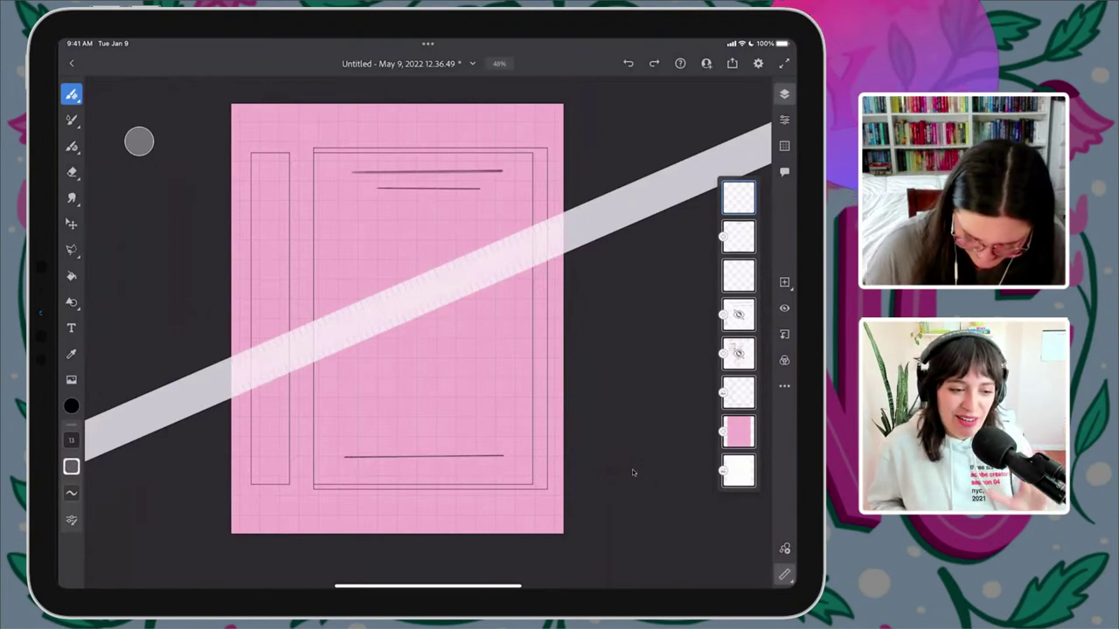
{"action": "left_click_drag", "start_coordinate": [496, 259], "coordinate": [497, 233]}
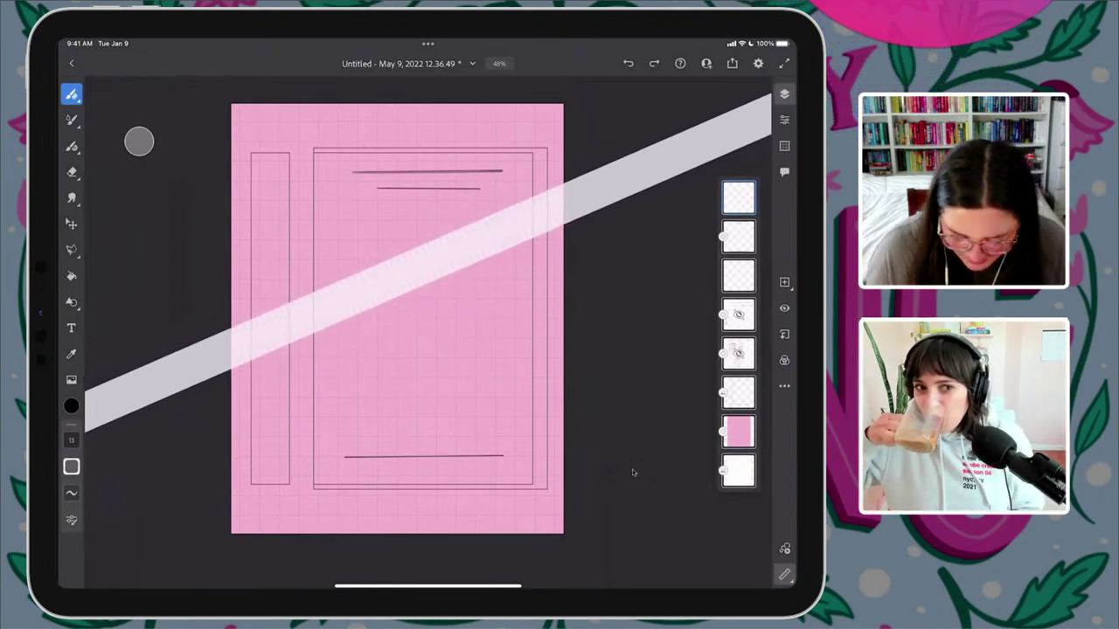
{"action": "left_click_drag", "start_coordinate": [312, 295], "coordinate": [583, 182]}
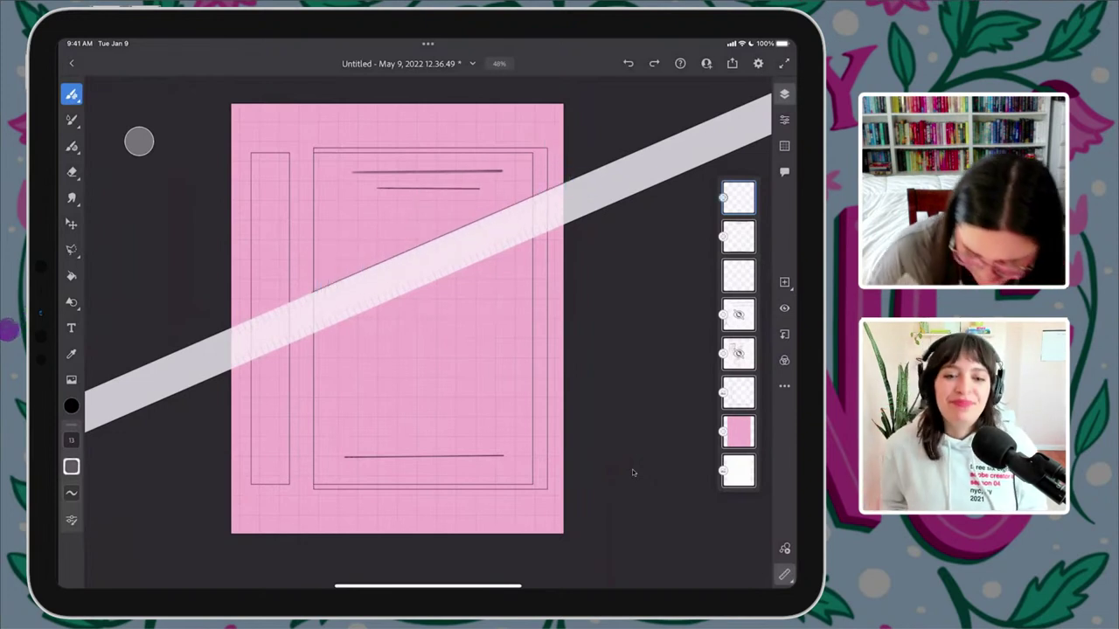
{"action": "left_click_drag", "start_coordinate": [530, 239], "coordinate": [529, 244]}
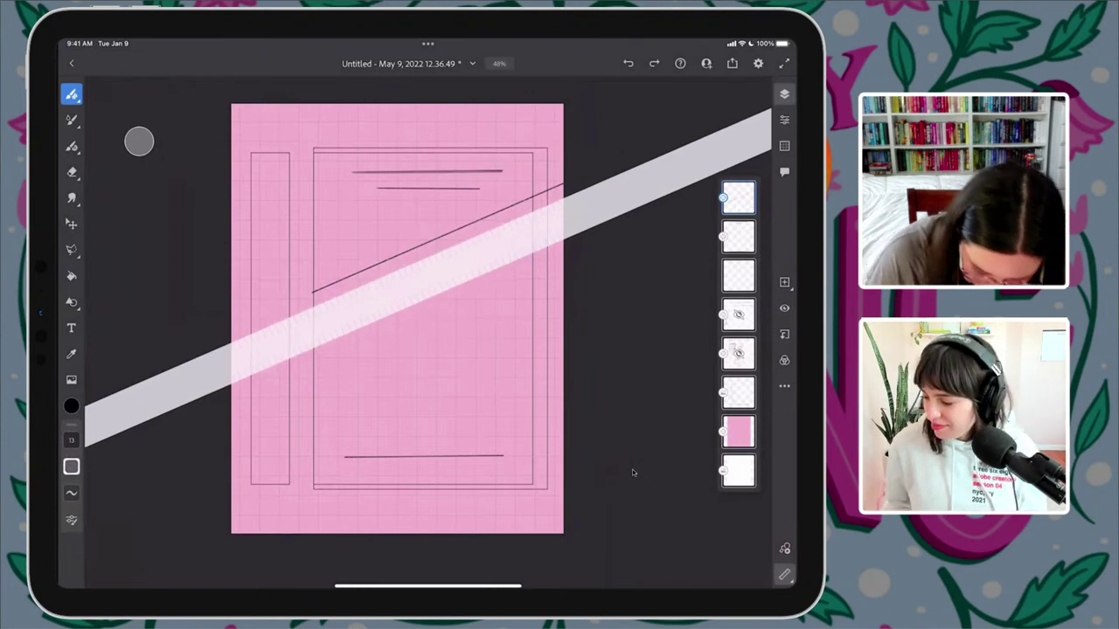
{"action": "left_click_drag", "start_coordinate": [316, 346], "coordinate": [585, 226]}
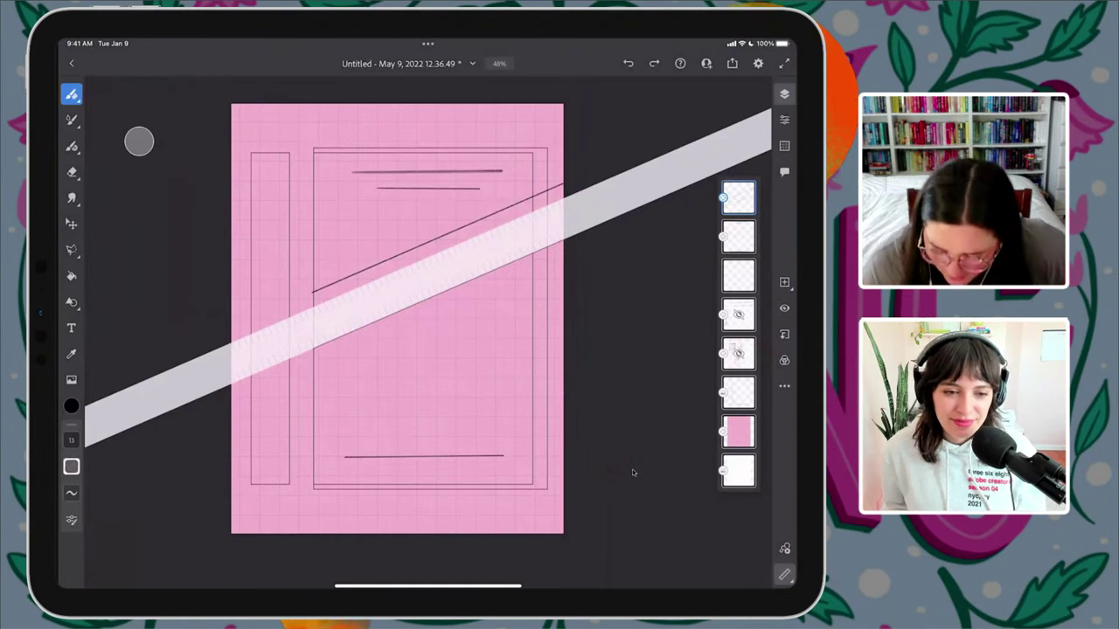
- Draw three more parallel diagonals along the ruler below the first two, and hide the ruler
{"action": "left_click_drag", "start_coordinate": [617, 182], "coordinate": [618, 212]}
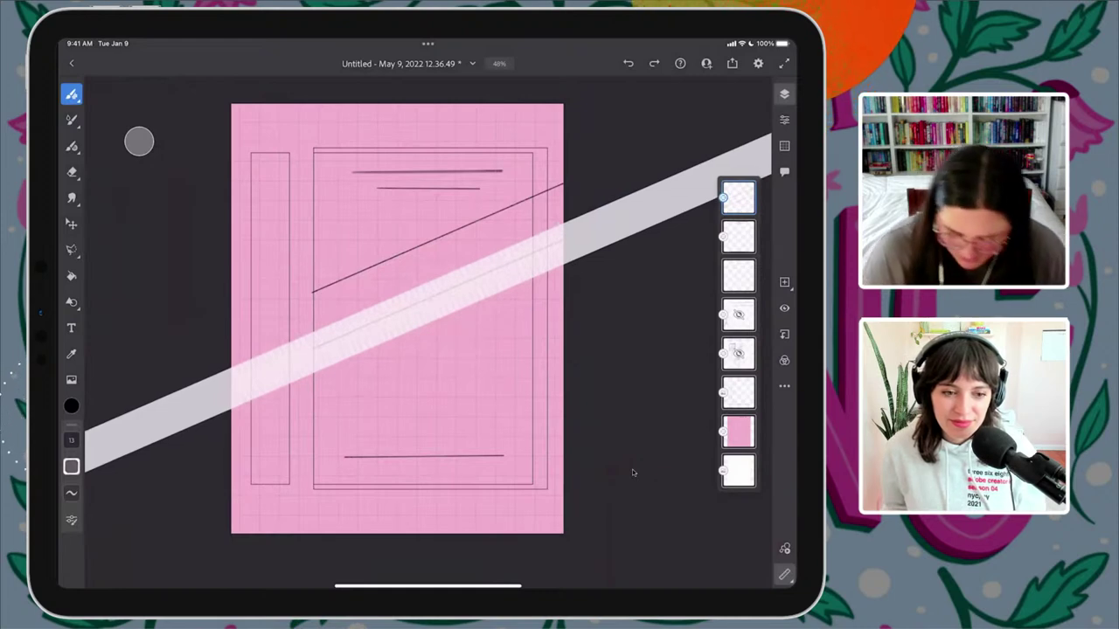
{"action": "mouse_move", "coordinate": [310, 377]}
{"action": "left_mouse_down"}
{"action": "mouse_move", "coordinate": [607, 246]}
{"action": "mouse_move", "coordinate": [579, 288]}
{"action": "left_mouse_up"}
{"action": "left_click_drag", "start_coordinate": [319, 404], "coordinate": [627, 307]}
{"action": "left_click_drag", "start_coordinate": [308, 387], "coordinate": [612, 259]}
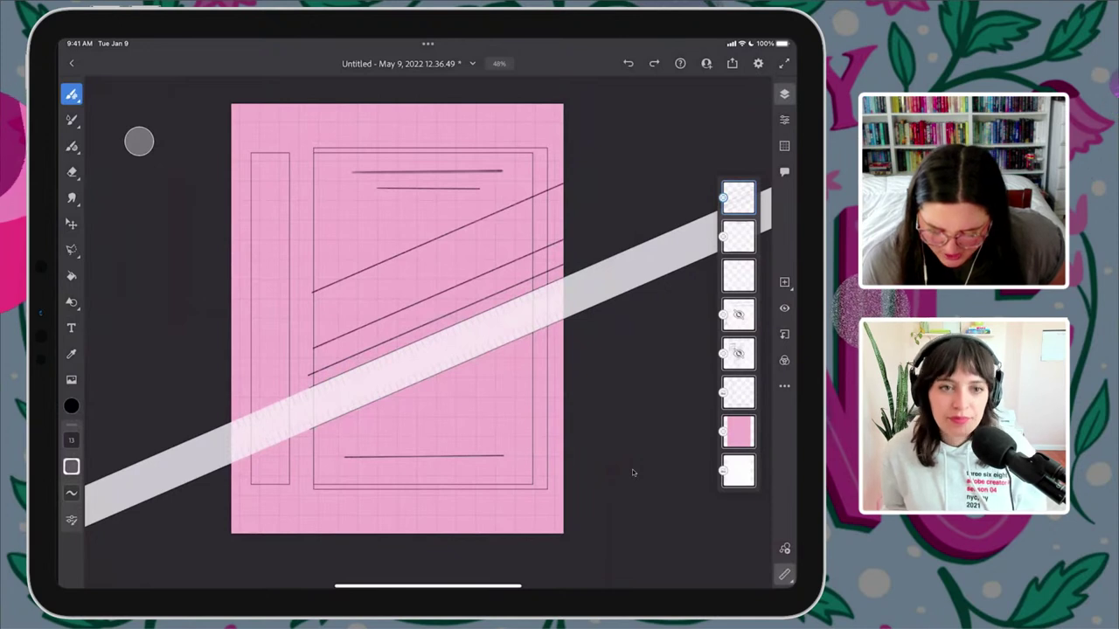
{"action": "left_click", "coordinate": [786, 576]}
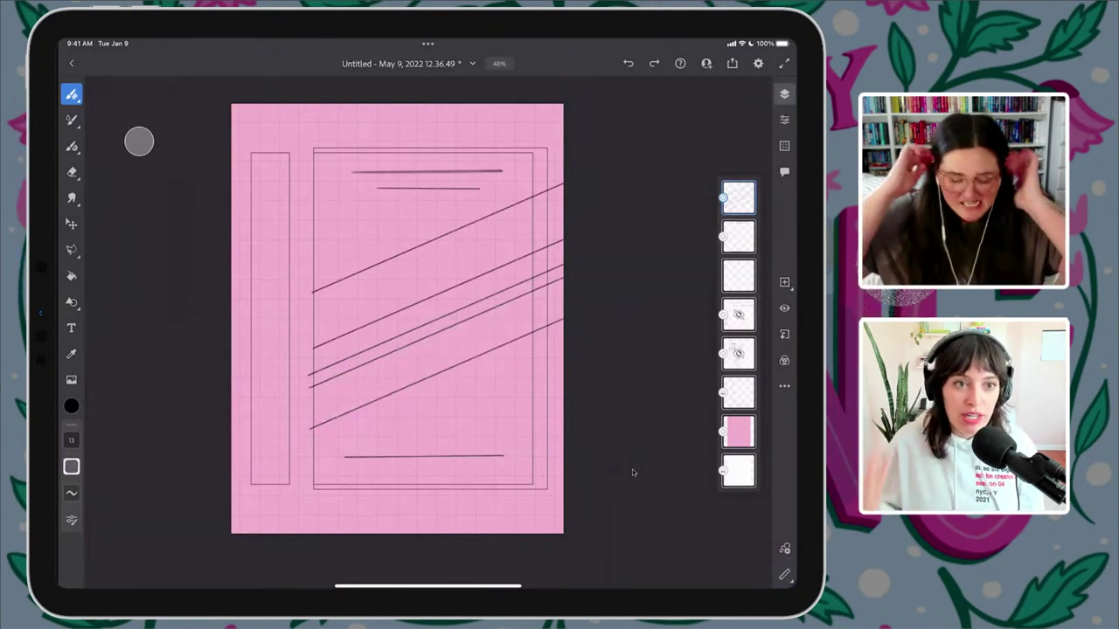
- Add an empty layer, set the brush size to 12, and draw a stick figure at the cover's upper left
{"action": "left_click", "coordinate": [784, 282]}
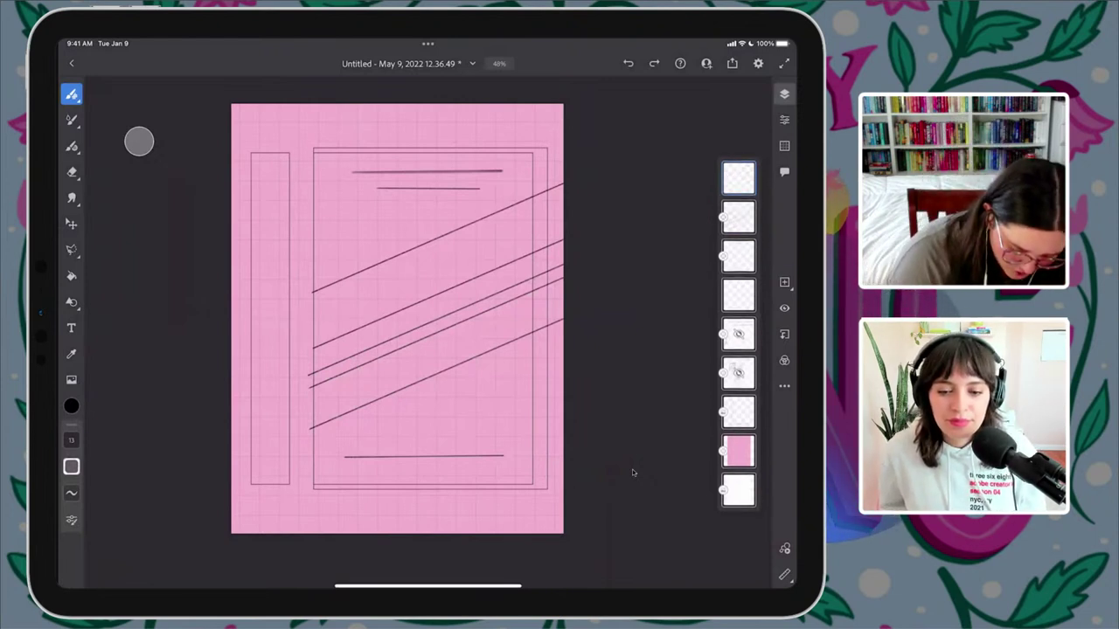
{"action": "left_click", "coordinate": [72, 441]}
{"action": "mouse_move", "coordinate": [97, 438]}
{"action": "left_mouse_down"}
{"action": "mouse_move", "coordinate": [102, 420]}
{"action": "mouse_move", "coordinate": [101, 444]}
{"action": "left_mouse_up"}
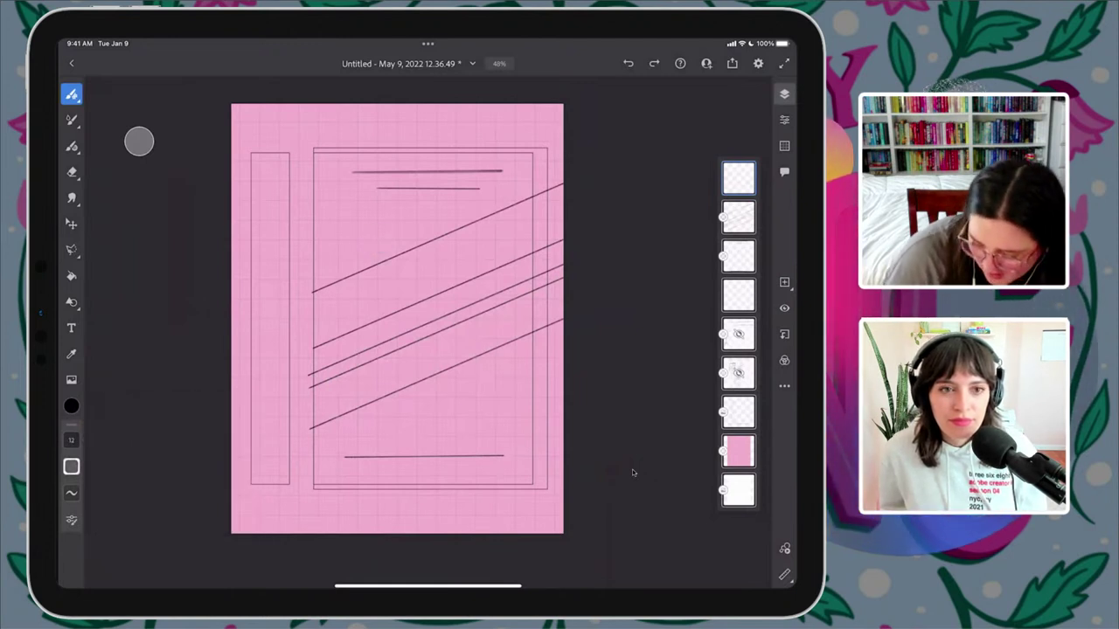
{"action": "left_click", "coordinate": [352, 212]}
{"action": "left_click", "coordinate": [335, 219]}
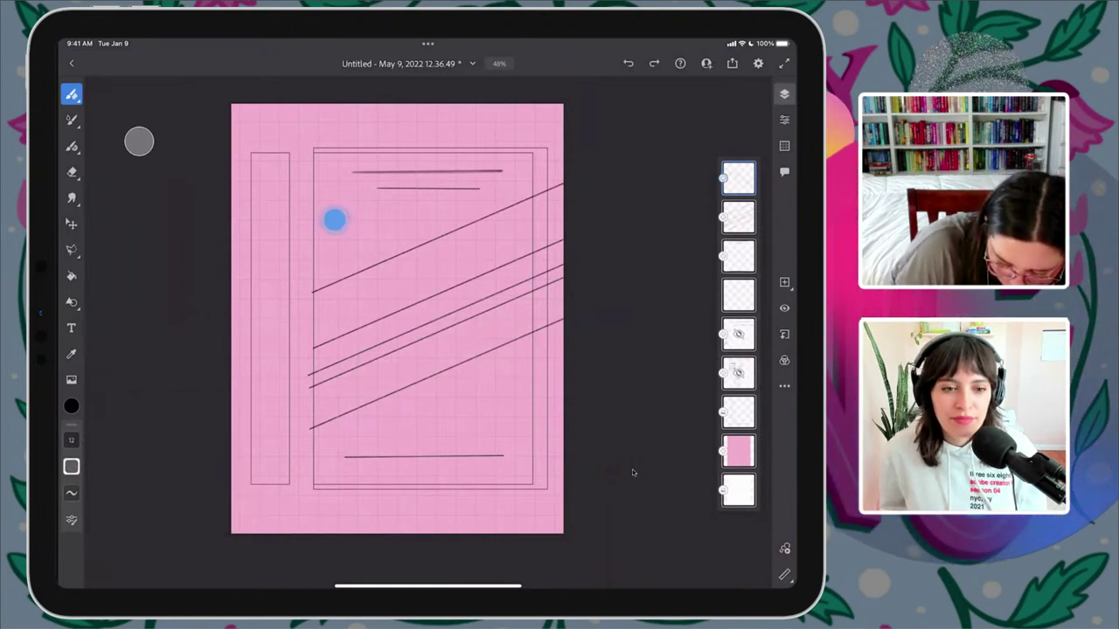
{"action": "mouse_move", "coordinate": [334, 219]}
{"action": "left_mouse_down"}
{"action": "mouse_move", "coordinate": [353, 248]}
{"action": "mouse_move", "coordinate": [333, 223]}
{"action": "mouse_move", "coordinate": [349, 316]}
{"action": "left_mouse_up"}
{"action": "left_click_drag", "start_coordinate": [342, 273], "coordinate": [327, 263]}
{"action": "left_click_drag", "start_coordinate": [342, 272], "coordinate": [353, 257]}
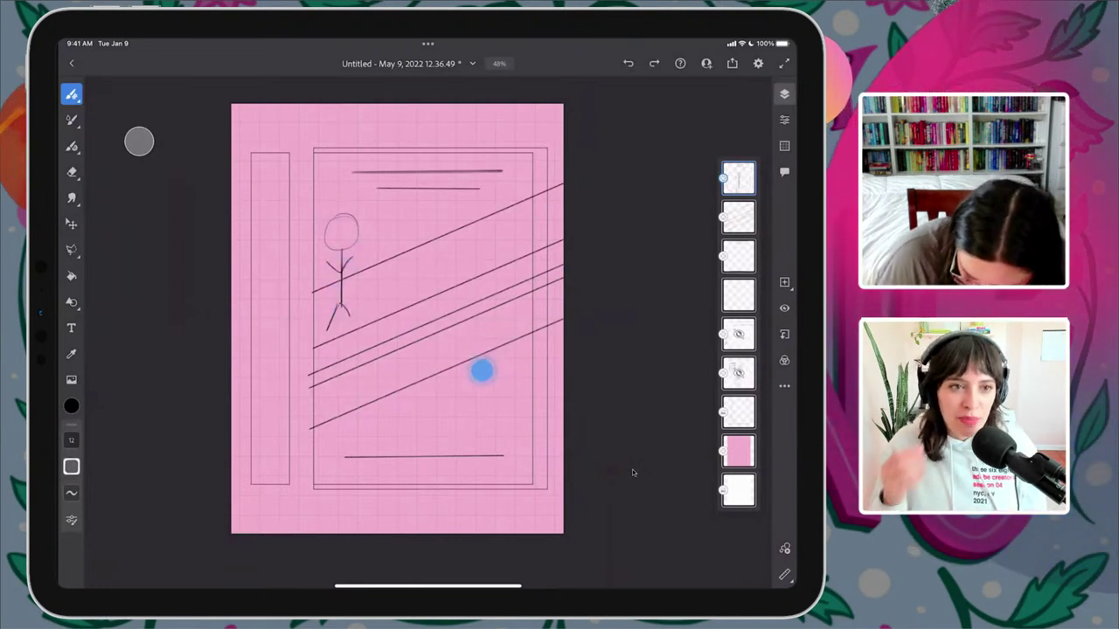
- Draw a matching stick figure at the cover's lower right, just above the bottom text line
{"action": "left_click_drag", "start_coordinate": [482, 371], "coordinate": [499, 412]}
{"action": "left_click_drag", "start_coordinate": [498, 423], "coordinate": [507, 440]}
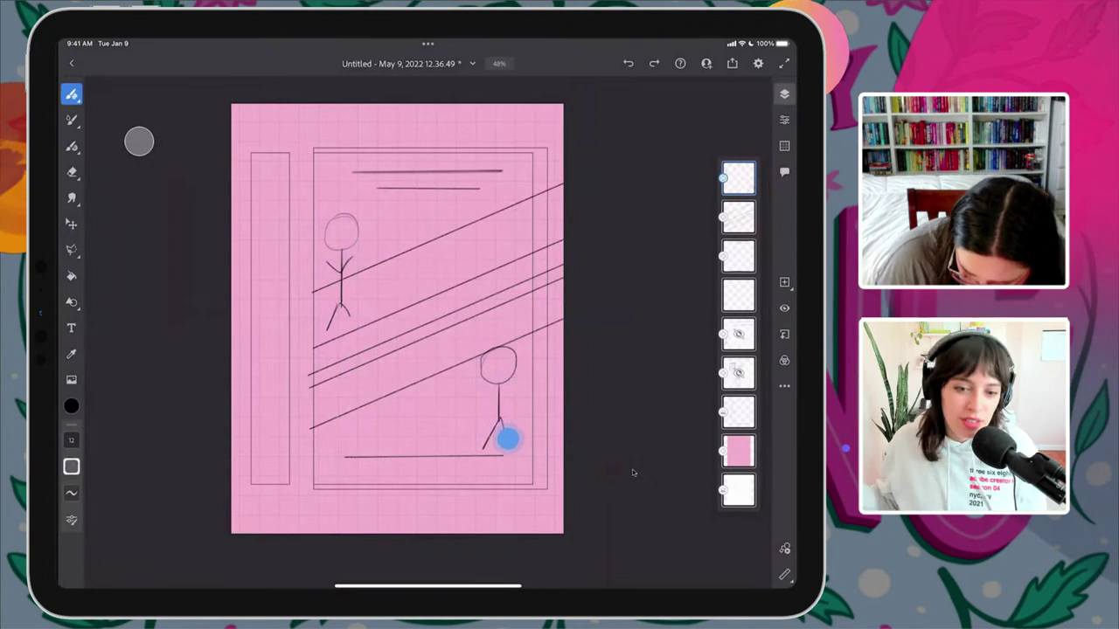
{"action": "left_click_drag", "start_coordinate": [490, 401], "coordinate": [512, 393]}
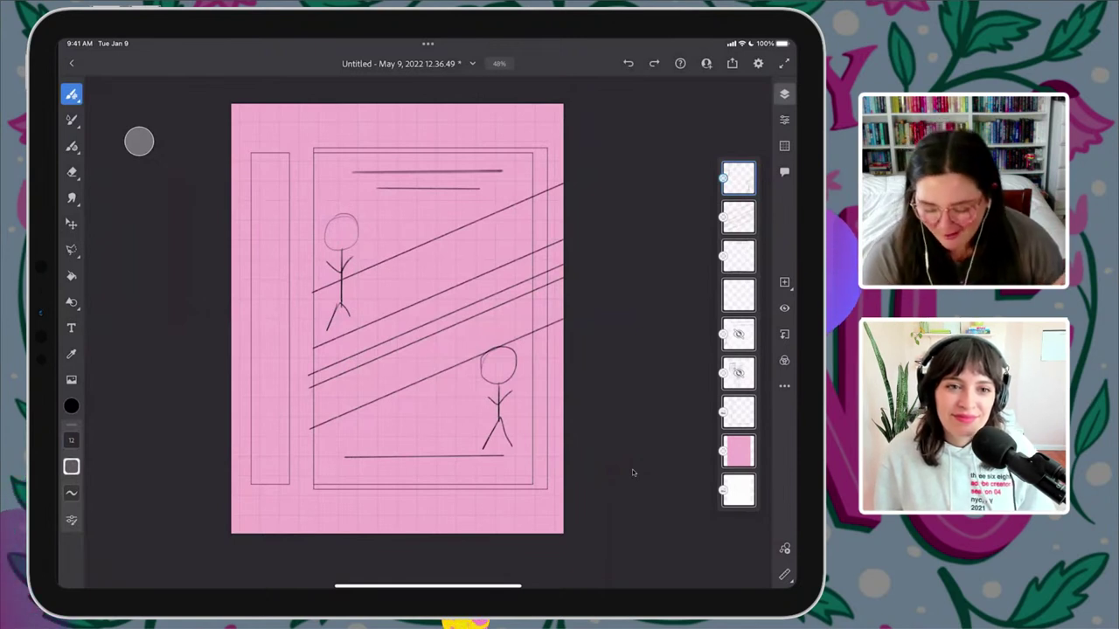
- Add an empty layer above the stick figures and set the brush size to 33
{"action": "left_click", "coordinate": [783, 281]}
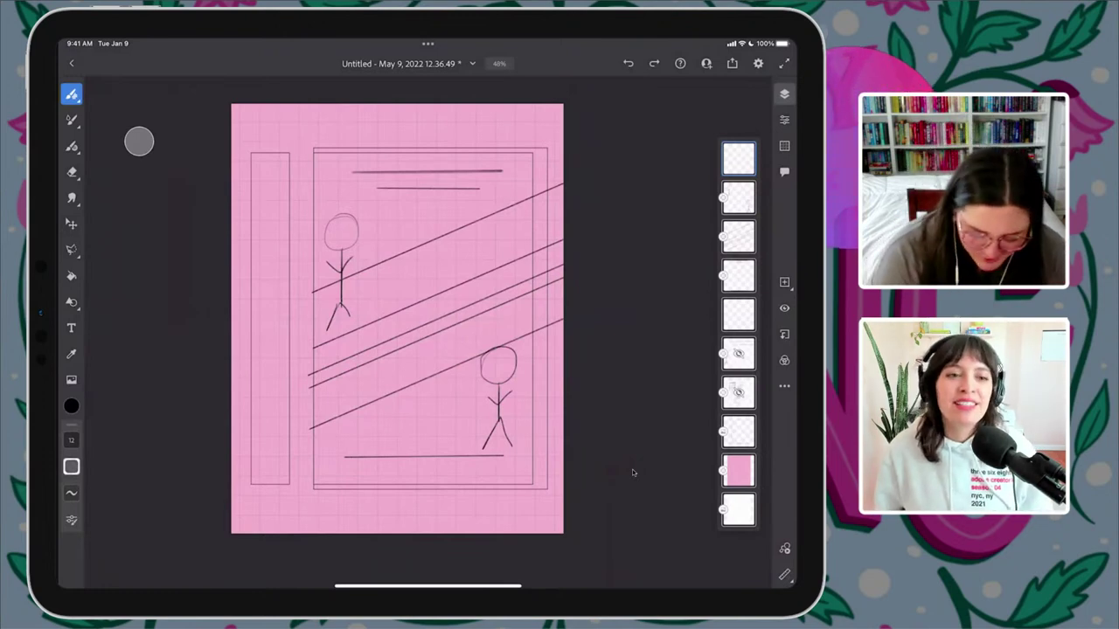
{"action": "scroll", "coordinate": [498, 340], "scroll_direction": "up", "scroll_amount": 4}
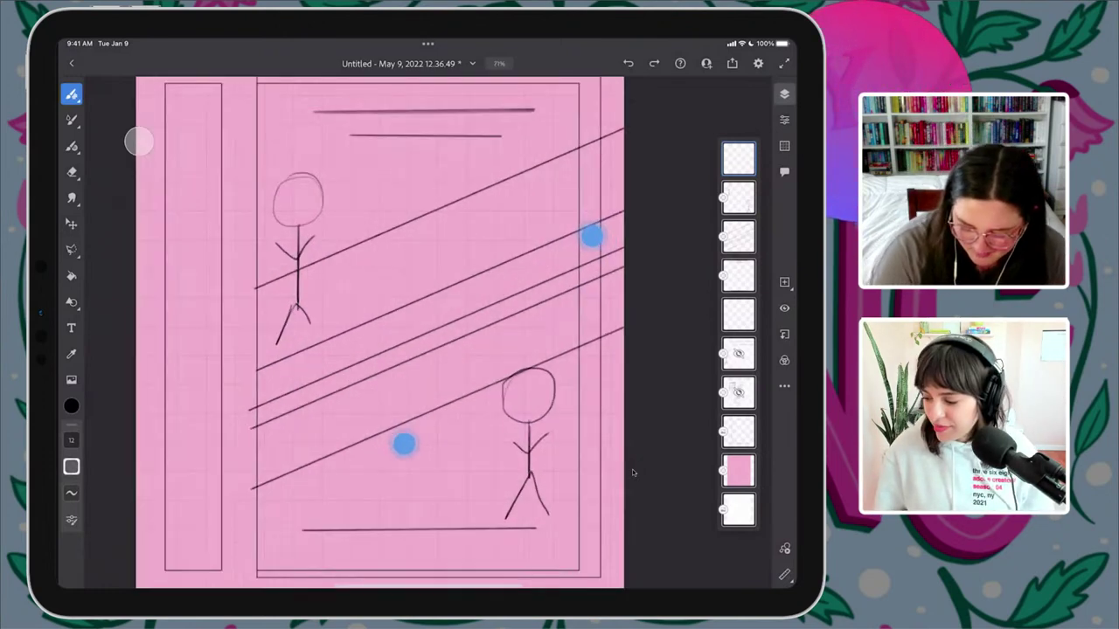
{"action": "mouse_move", "coordinate": [72, 440]}
{"action": "left_mouse_down"}
{"action": "mouse_move", "coordinate": [95, 441]}
{"action": "mouse_move", "coordinate": [96, 419]}
{"action": "left_mouse_up"}
{"action": "scroll", "coordinate": [523, 322], "scroll_direction": "right", "scroll_amount": 1}
{"action": "scroll", "coordinate": [522, 322], "scroll_direction": "down", "scroll_amount": 2}
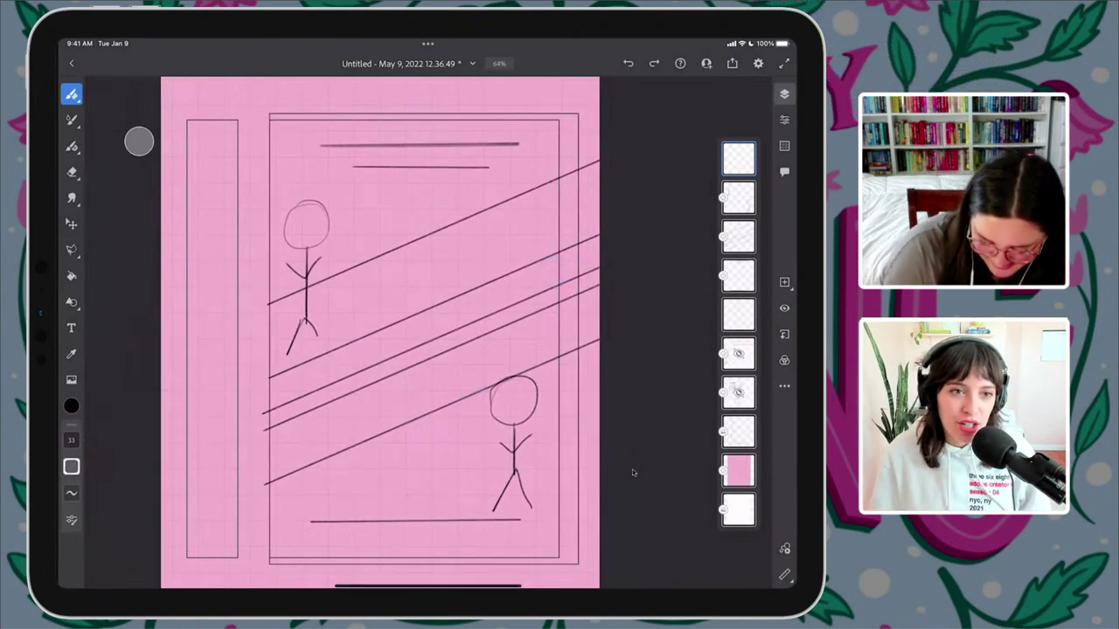
{"action": "scroll", "coordinate": [445, 335], "scroll_direction": "up", "scroll_amount": 1}
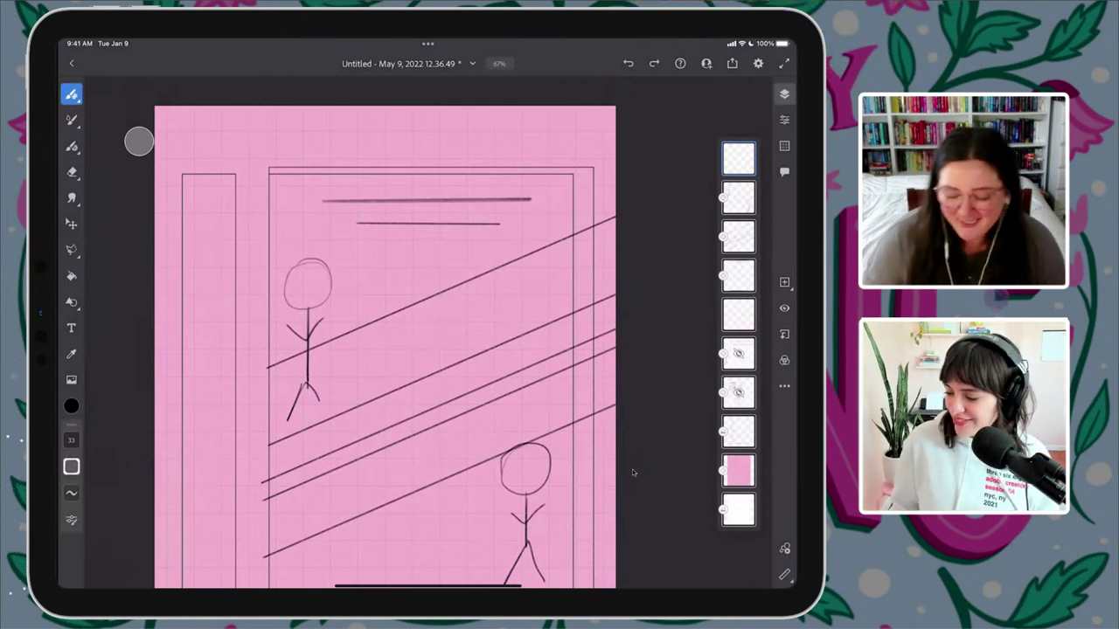
{"action": "scroll", "coordinate": [436, 382], "scroll_direction": "up", "scroll_amount": 2}
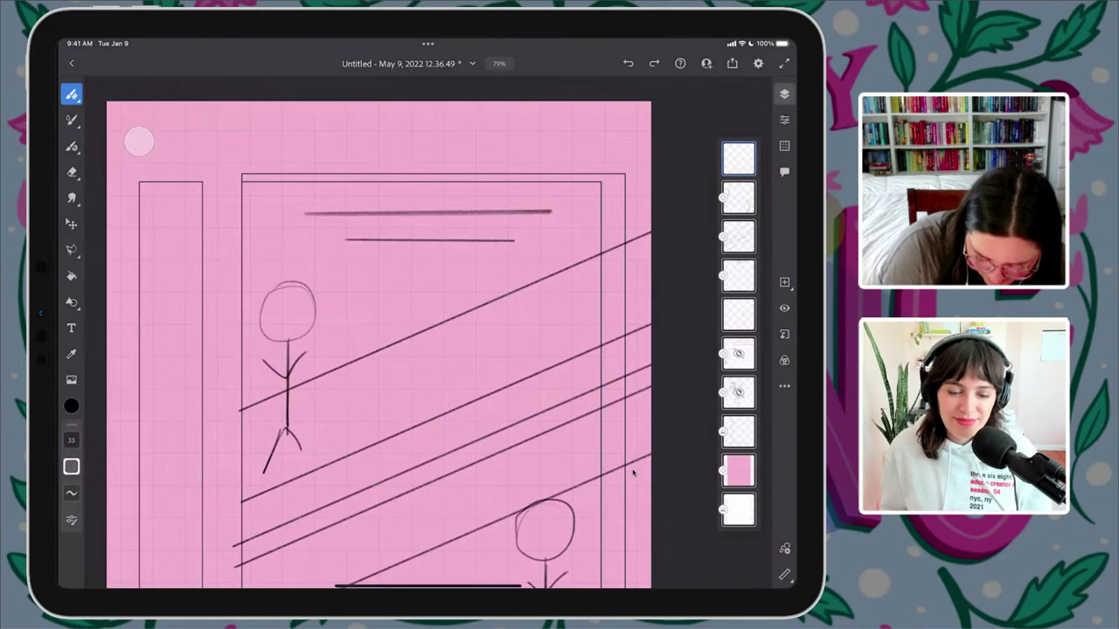
- Hand-letter GRUMP in tall capitals between the upper two diagonals, each letter following the slope, with a sweeping leg on the R
{"action": "mouse_move", "coordinate": [367, 384]}
{"action": "left_mouse_down"}
{"action": "mouse_move", "coordinate": [340, 432]}
{"action": "mouse_move", "coordinate": [367, 434]}
{"action": "mouse_move", "coordinate": [355, 407]}
{"action": "mouse_move", "coordinate": [371, 404]}
{"action": "left_mouse_up"}
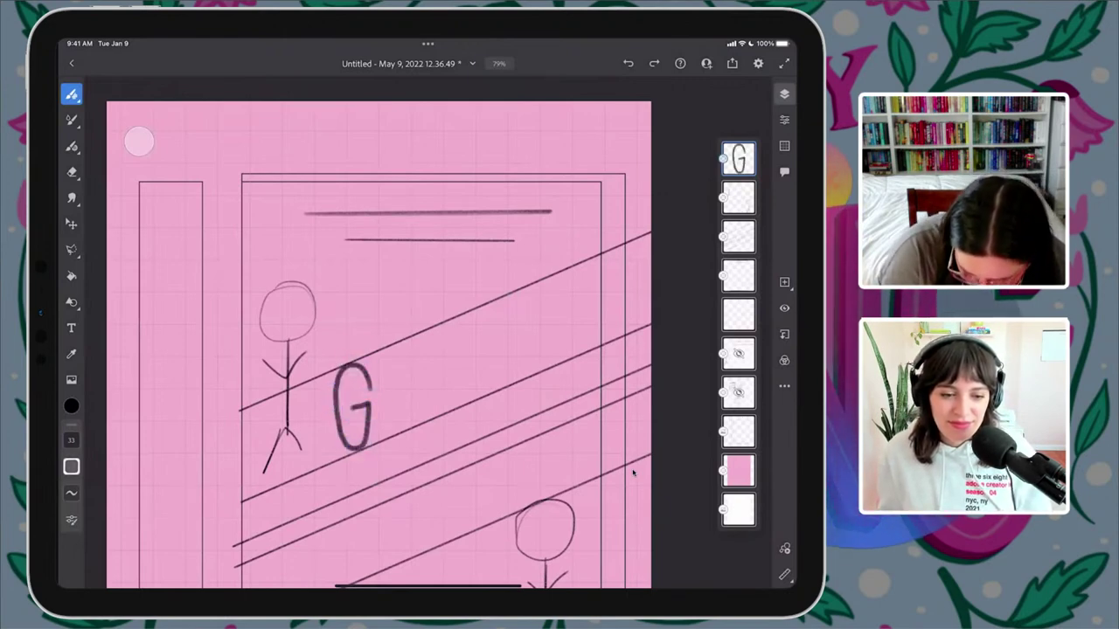
{"action": "left_click_drag", "start_coordinate": [382, 347], "coordinate": [383, 444]}
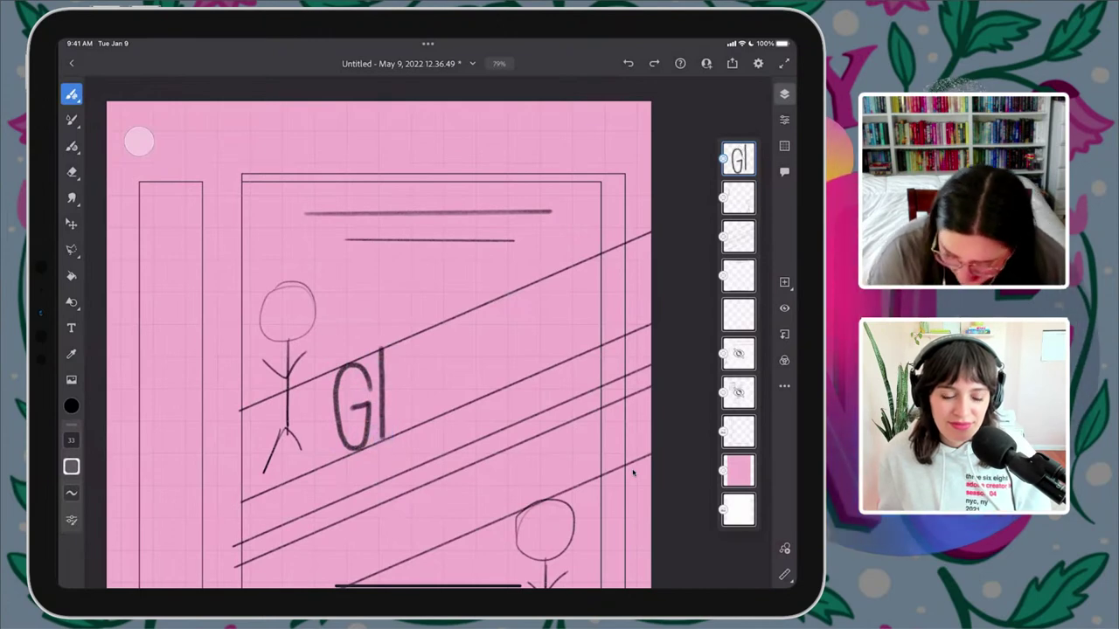
{"action": "mouse_move", "coordinate": [382, 350]}
{"action": "left_mouse_down"}
{"action": "mouse_move", "coordinate": [412, 342]}
{"action": "mouse_move", "coordinate": [422, 363]}
{"action": "mouse_move", "coordinate": [382, 393]}
{"action": "mouse_move", "coordinate": [460, 432]}
{"action": "left_mouse_up"}
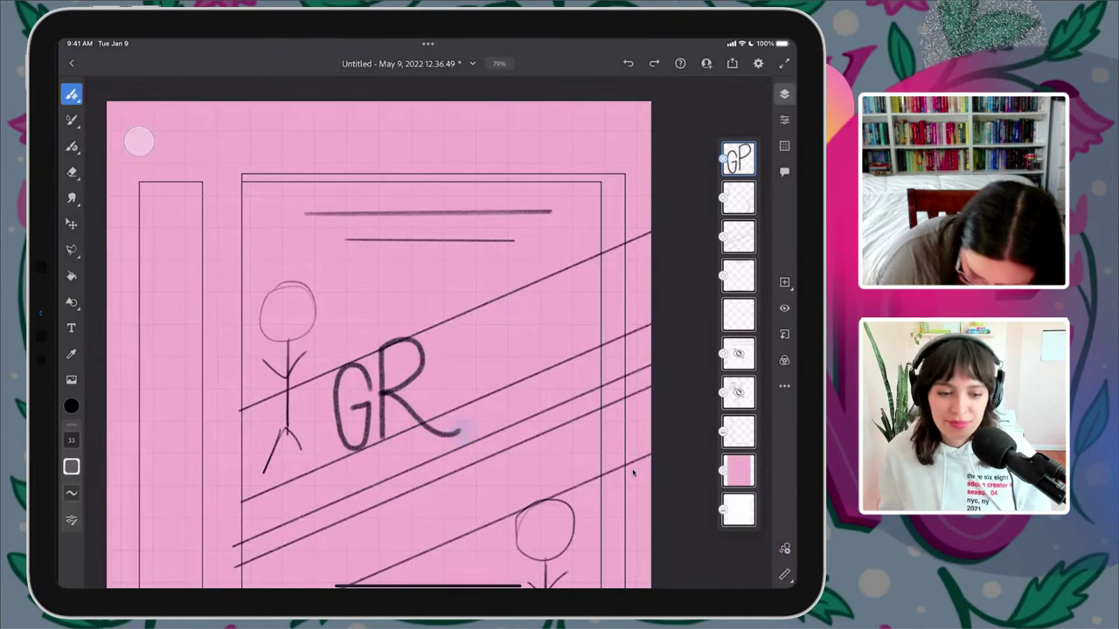
{"action": "scroll", "coordinate": [445, 372], "scroll_direction": "up", "scroll_amount": 3}
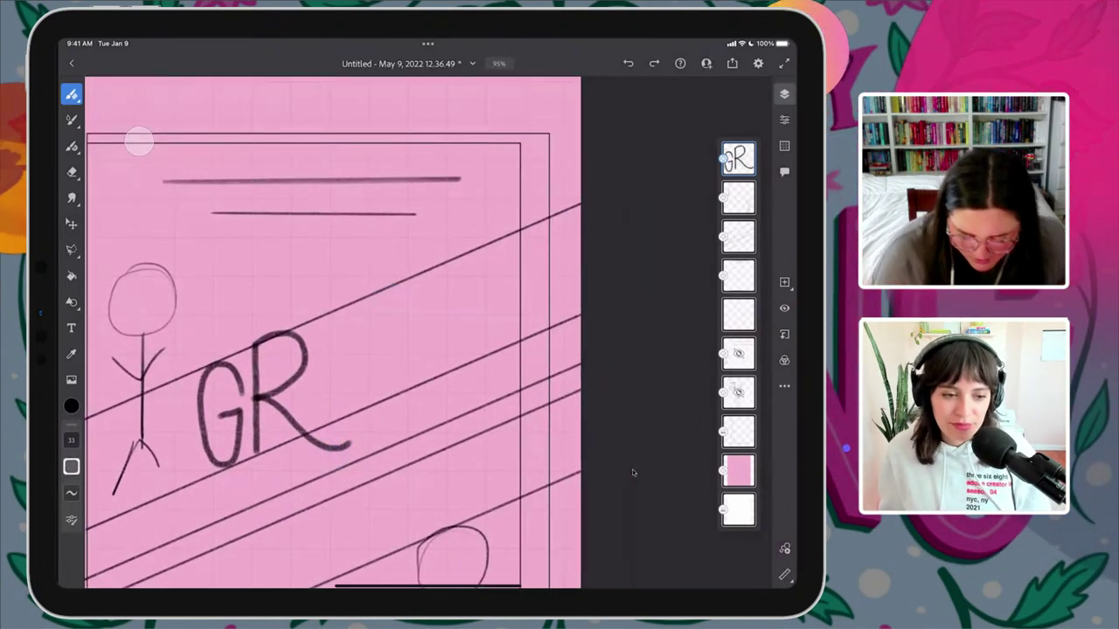
{"action": "mouse_move", "coordinate": [321, 320]}
{"action": "left_mouse_down"}
{"action": "mouse_move", "coordinate": [331, 413]}
{"action": "mouse_move", "coordinate": [349, 396]}
{"action": "mouse_move", "coordinate": [357, 309]}
{"action": "mouse_move", "coordinate": [372, 400]}
{"action": "left_mouse_up"}
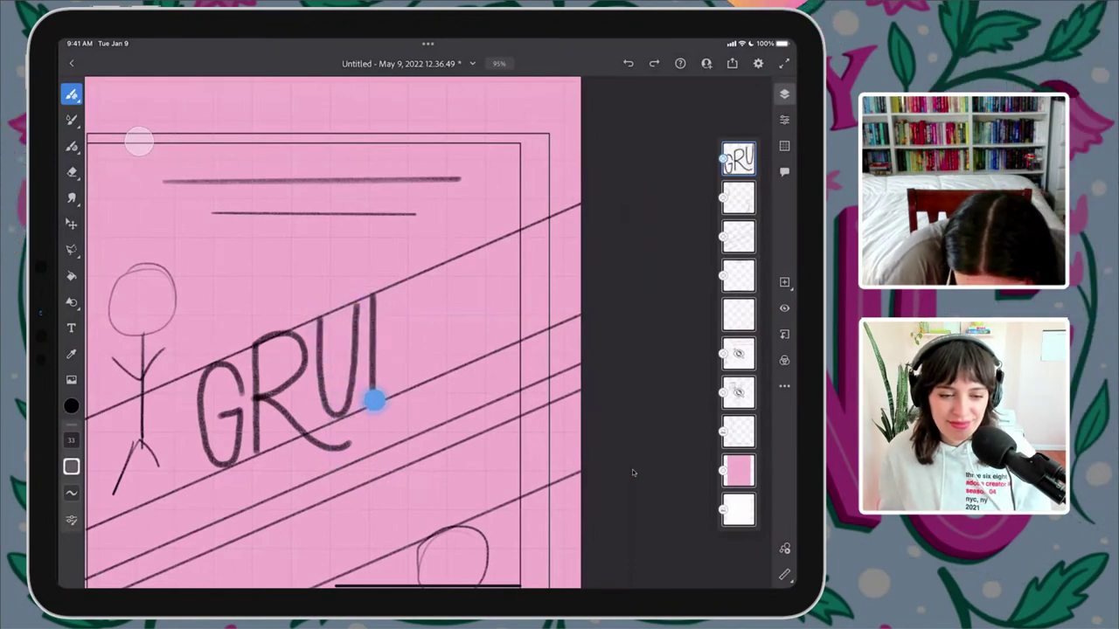
{"action": "mouse_move", "coordinate": [374, 296]}
{"action": "left_mouse_down"}
{"action": "mouse_move", "coordinate": [394, 337]}
{"action": "mouse_move", "coordinate": [416, 277]}
{"action": "mouse_move", "coordinate": [424, 385]}
{"action": "left_mouse_up"}
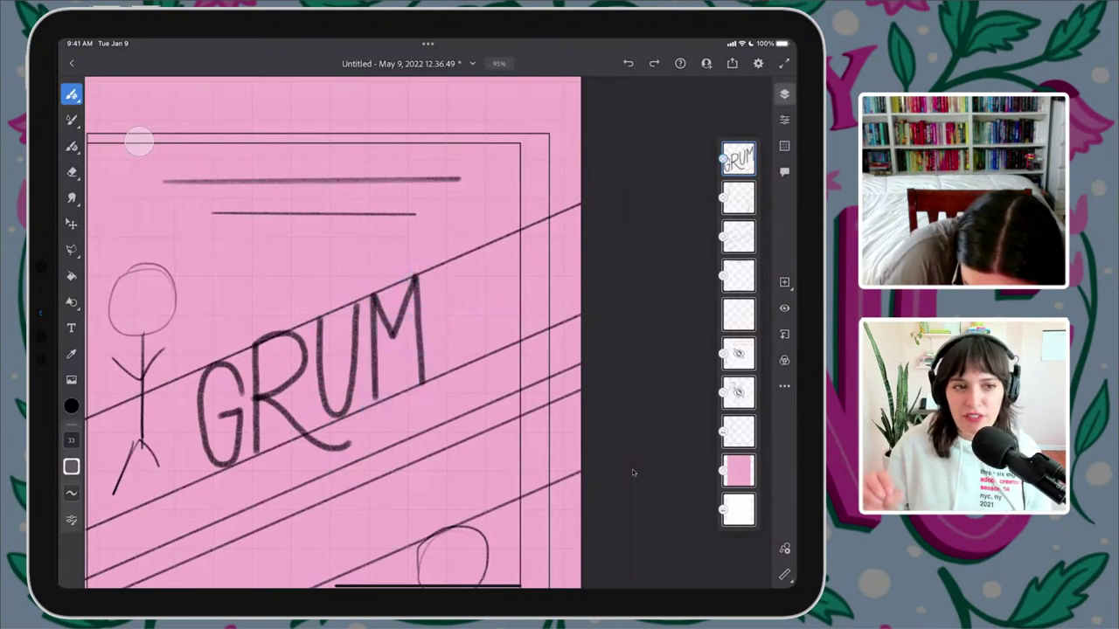
{"action": "left_click_drag", "start_coordinate": [435, 268], "coordinate": [437, 380]}
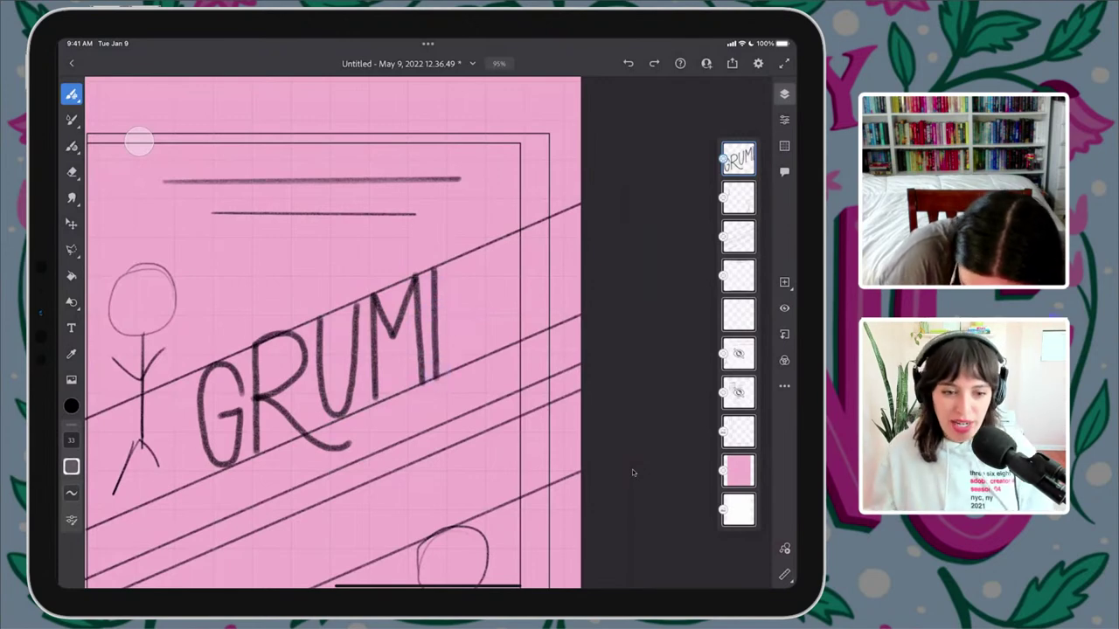
{"action": "mouse_move", "coordinate": [435, 271]}
{"action": "left_mouse_down"}
{"action": "mouse_move", "coordinate": [474, 284]}
{"action": "mouse_move", "coordinate": [425, 335]}
{"action": "left_mouse_up"}
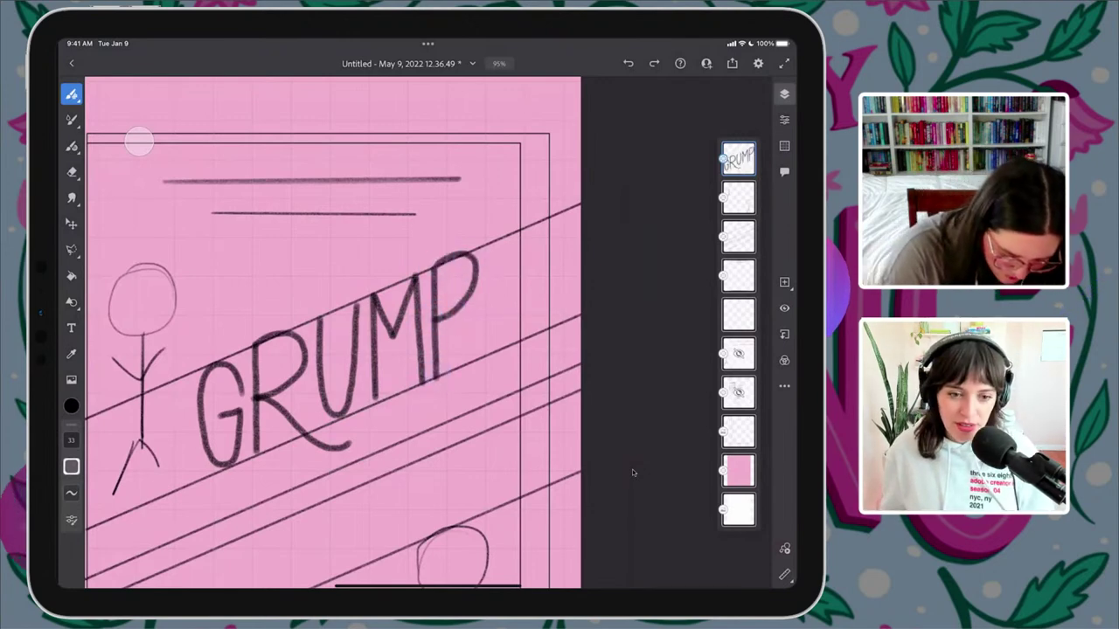
- Move the GRUMP lettering down along the diagonal band toward the upper stick figure, making room for the final letter
{"action": "left_click", "coordinate": [71, 224]}
{"action": "mouse_move", "coordinate": [402, 339]}
{"action": "left_mouse_down"}
{"action": "mouse_move", "coordinate": [377, 355]}
{"action": "mouse_move", "coordinate": [393, 328]}
{"action": "left_mouse_up"}
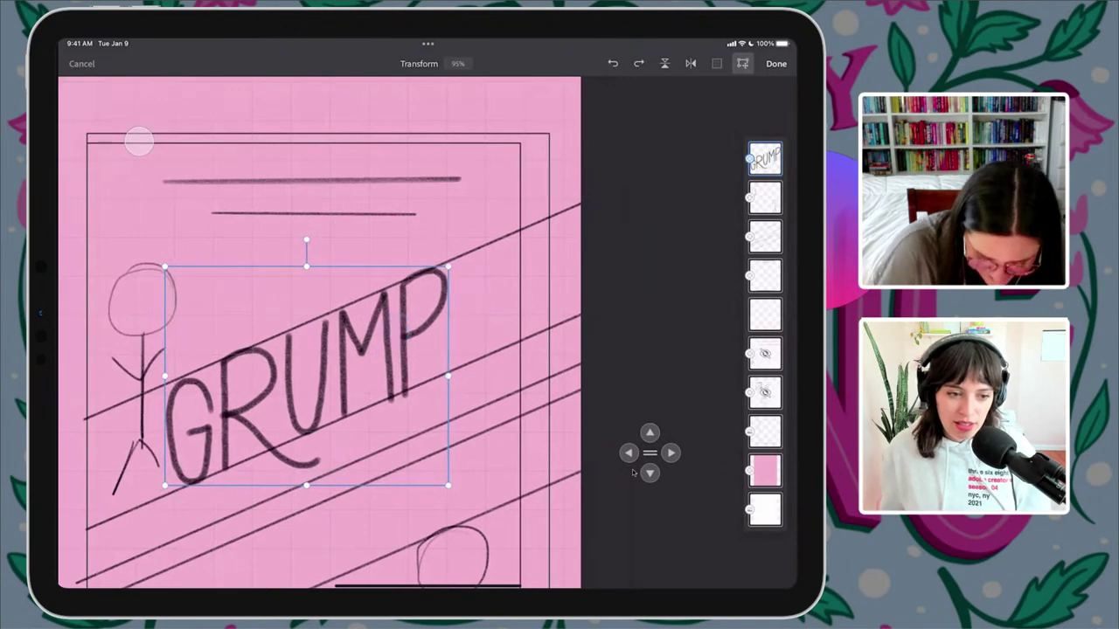
{"action": "left_click", "coordinate": [776, 64]}
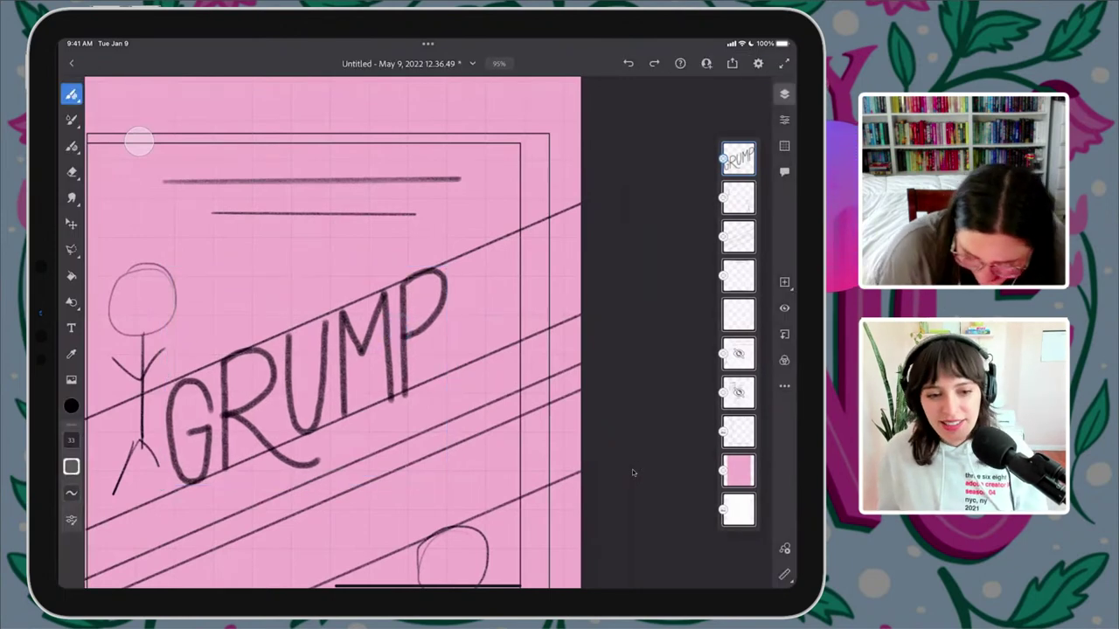
{"action": "left_click_drag", "start_coordinate": [452, 255], "coordinate": [477, 300]}
{"action": "left_click_drag", "start_coordinate": [496, 234], "coordinate": [480, 355]}
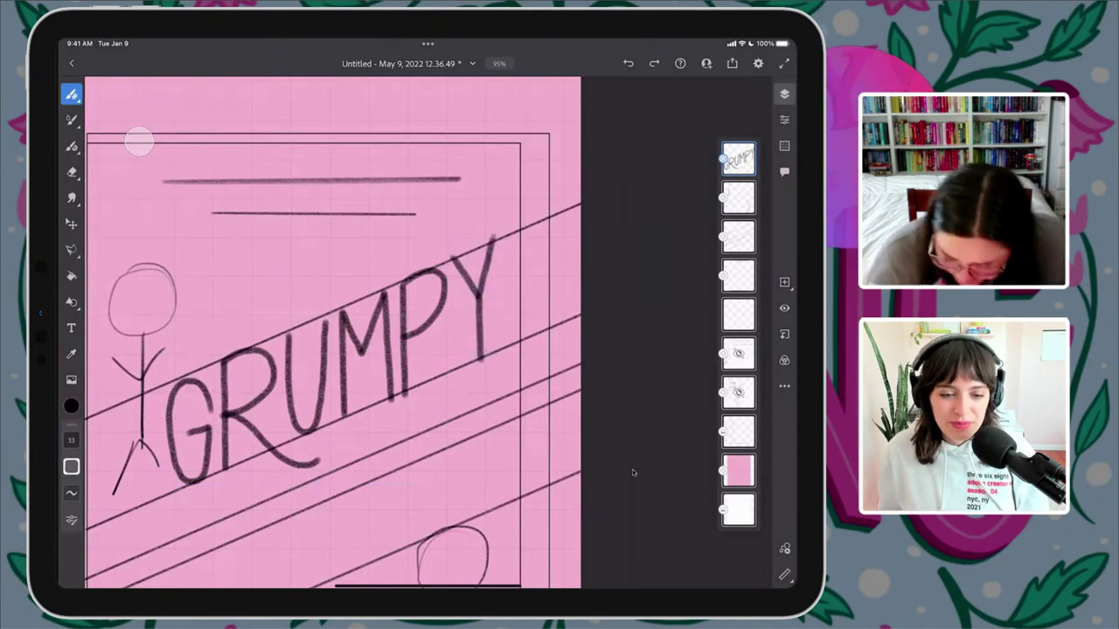
{"action": "key", "text": "ctrl+z"}
{"action": "key", "text": "ctrl+z"}
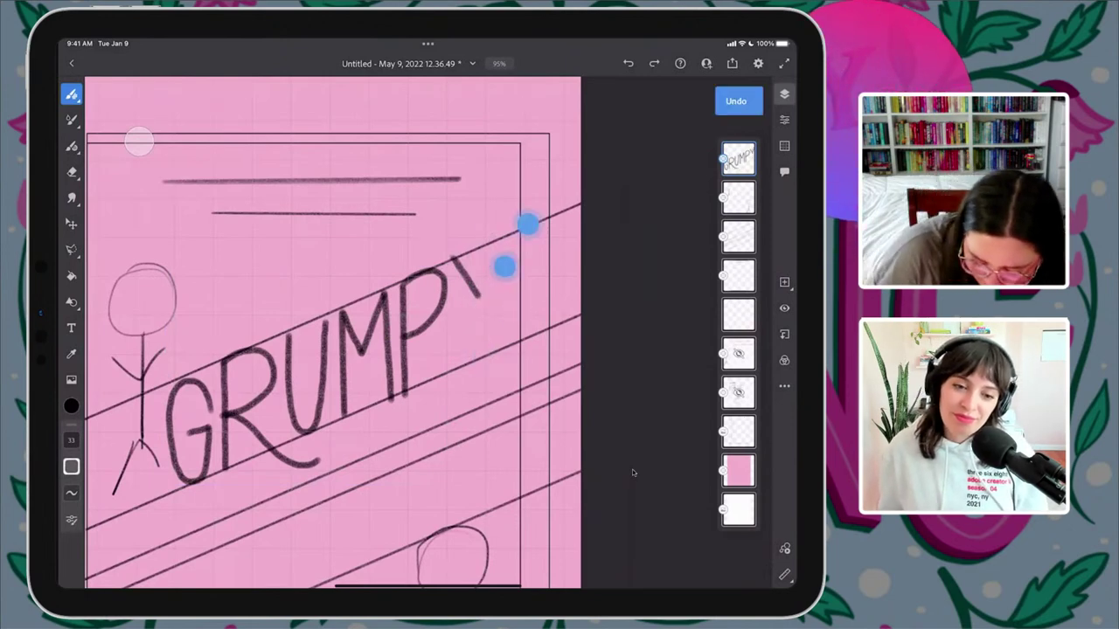
{"action": "key", "text": "ctrl+z"}
- Draw a rounded Y with a hooked tail after the P to complete the word GRUMPY
{"action": "mouse_move", "coordinate": [444, 247]}
{"action": "left_mouse_down"}
{"action": "mouse_move", "coordinate": [463, 293]}
{"action": "mouse_move", "coordinate": [483, 296]}
{"action": "mouse_move", "coordinate": [492, 246]}
{"action": "mouse_move", "coordinate": [499, 329]}
{"action": "mouse_move", "coordinate": [474, 380]}
{"action": "mouse_move", "coordinate": [447, 332]}
{"action": "left_mouse_up"}
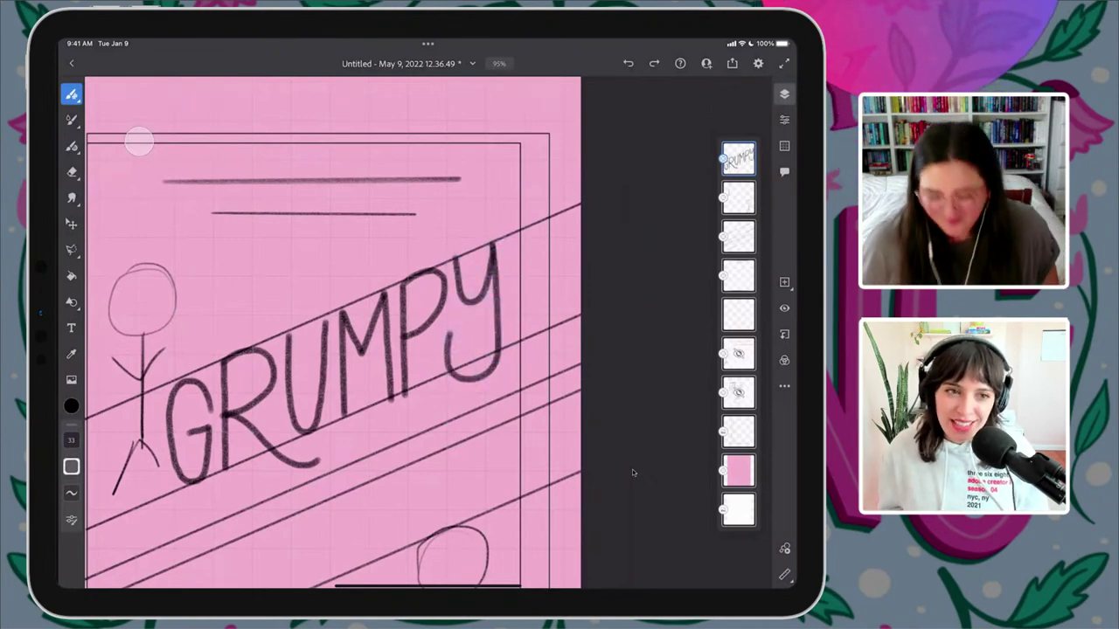
{"action": "scroll", "coordinate": [336, 332], "scroll_direction": "down", "scroll_amount": 3}
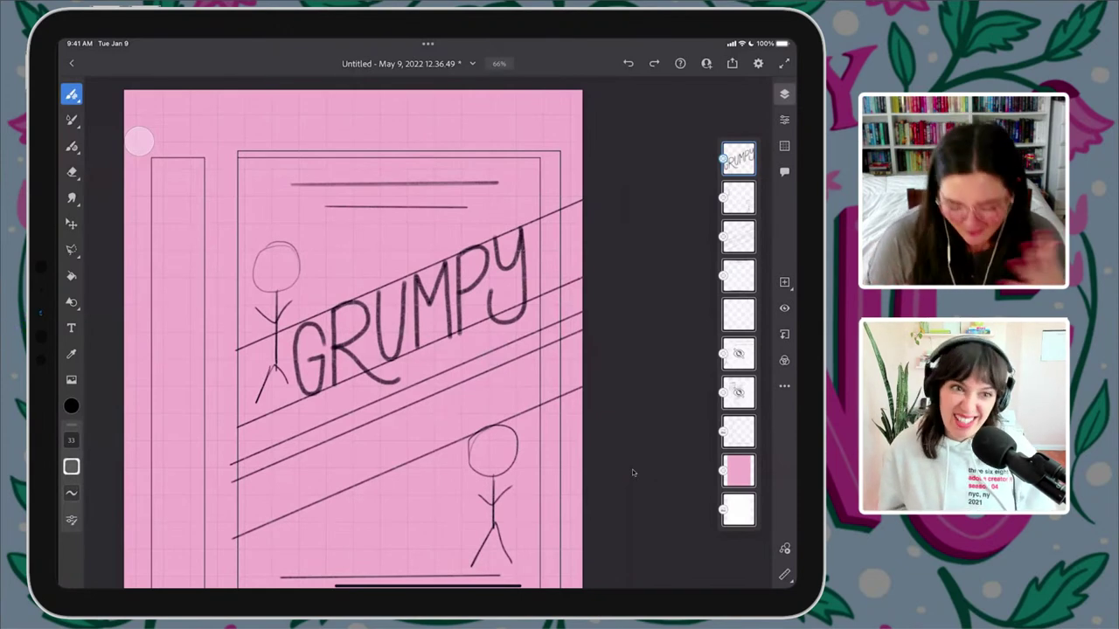
{"action": "scroll", "coordinate": [633, 472], "scroll_direction": "down", "scroll_amount": 2}
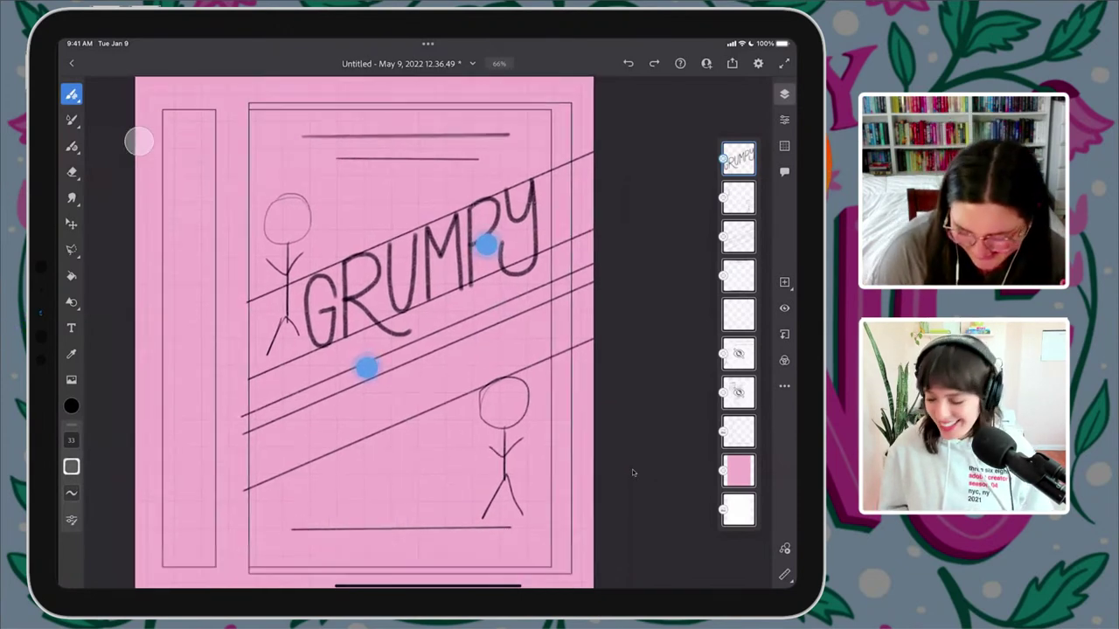
- Add an empty layer above GRUMPY and draw a large looped script S at the start of the lower diagonal band, redrawing it once
{"action": "left_click", "coordinate": [784, 281]}
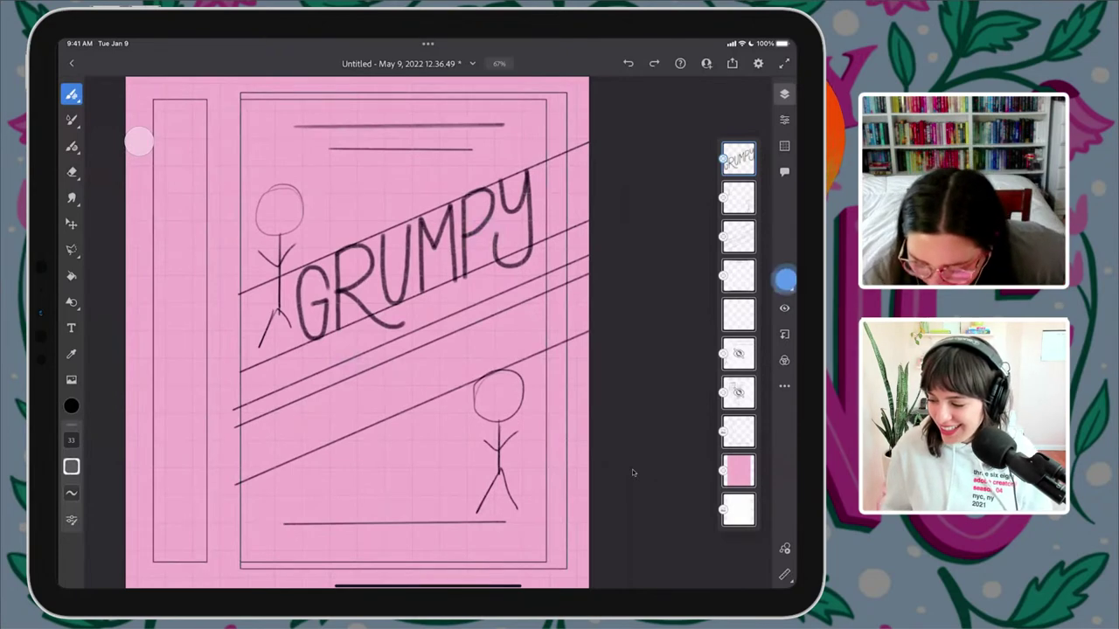
{"action": "scroll", "coordinate": [633, 473], "scroll_direction": "up", "scroll_amount": 3}
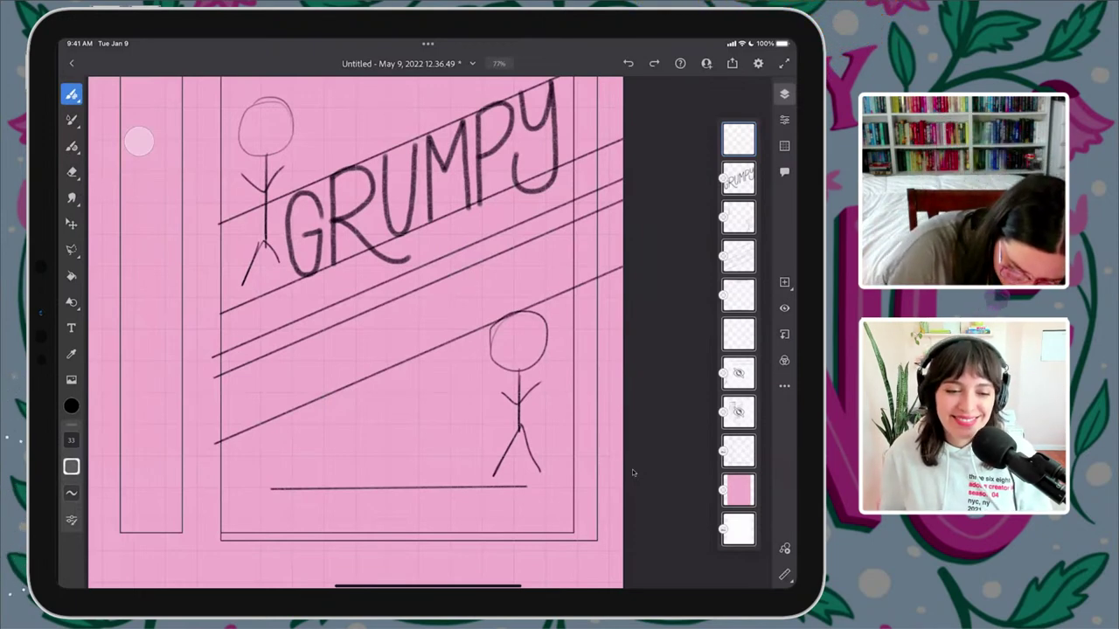
{"action": "mouse_move", "coordinate": [286, 329]}
{"action": "left_mouse_down"}
{"action": "mouse_move", "coordinate": [300, 301]}
{"action": "mouse_move", "coordinate": [272, 306]}
{"action": "mouse_move", "coordinate": [267, 347]}
{"action": "mouse_move", "coordinate": [301, 386]}
{"action": "mouse_move", "coordinate": [304, 423]}
{"action": "mouse_move", "coordinate": [252, 426]}
{"action": "mouse_move", "coordinate": [249, 385]}
{"action": "mouse_move", "coordinate": [278, 395]}
{"action": "left_mouse_up"}
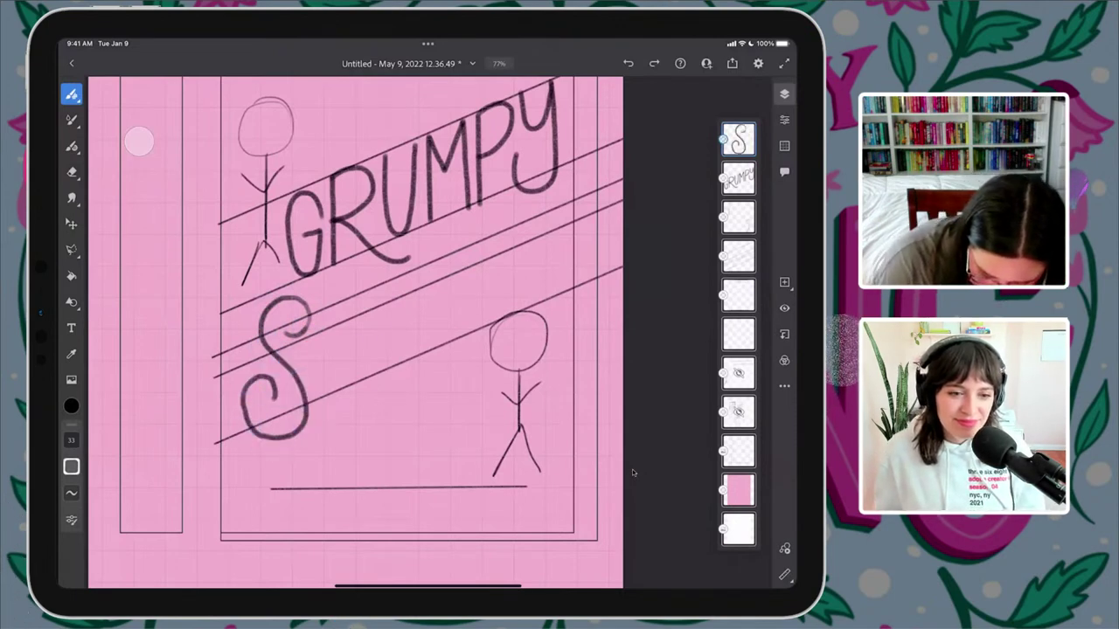
{"action": "key", "text": "ctrl+z"}
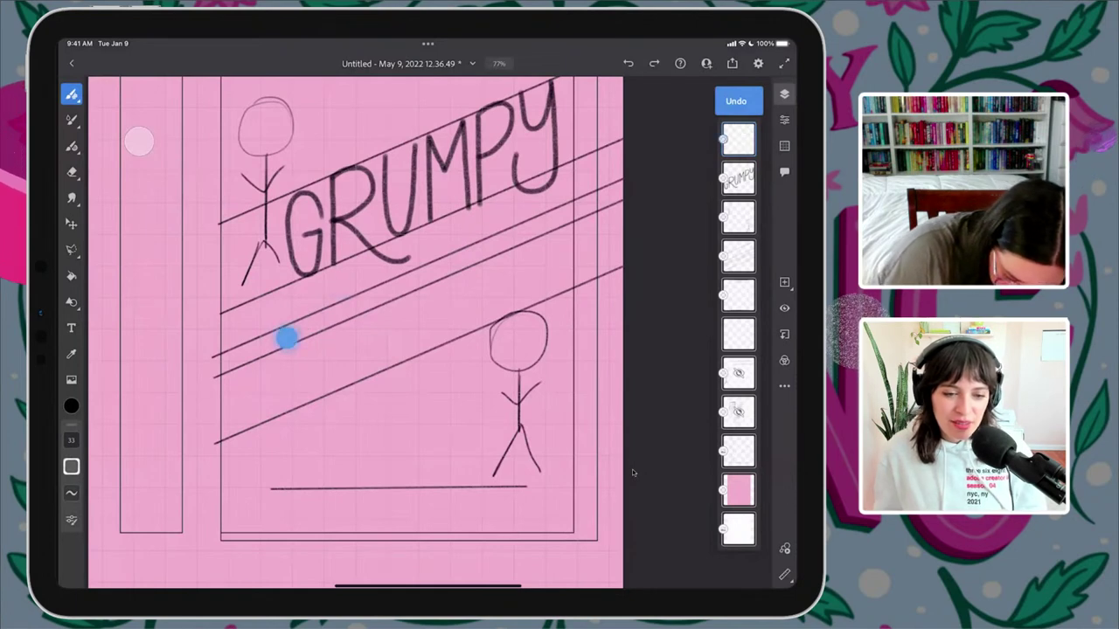
{"action": "mouse_move", "coordinate": [286, 338]}
{"action": "left_mouse_down"}
{"action": "mouse_move", "coordinate": [294, 305]}
{"action": "mouse_move", "coordinate": [264, 325]}
{"action": "mouse_move", "coordinate": [306, 398]}
{"action": "mouse_move", "coordinate": [288, 448]}
{"action": "mouse_move", "coordinate": [277, 394]}
{"action": "left_mouse_up"}
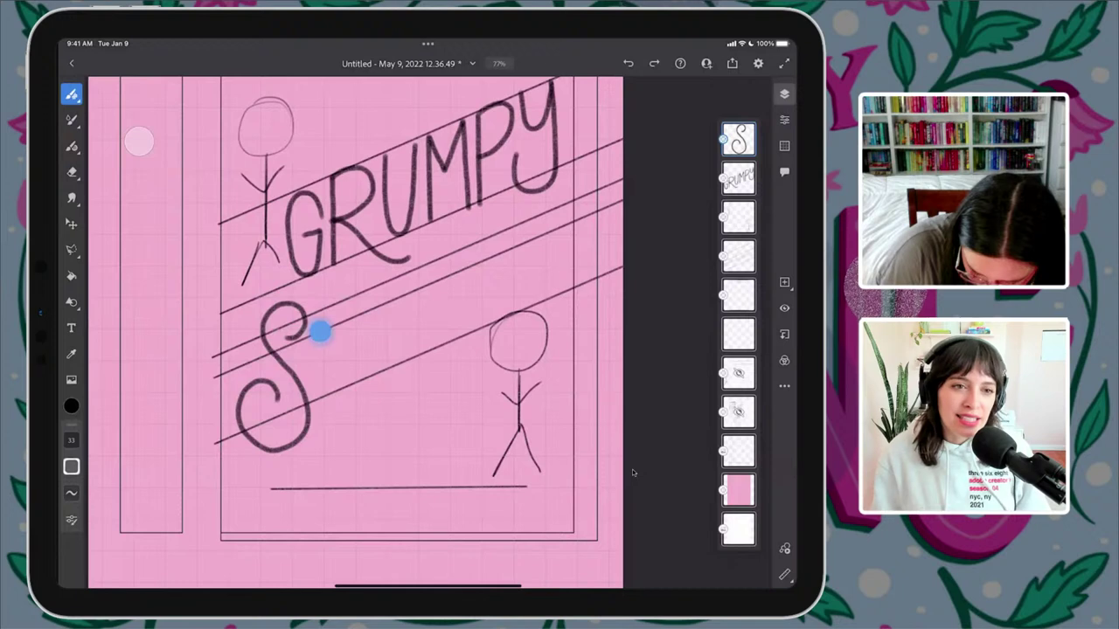
{"action": "mouse_move", "coordinate": [320, 330]}
{"action": "left_mouse_down"}
{"action": "mouse_move", "coordinate": [320, 375]}
{"action": "mouse_move", "coordinate": [347, 352]}
{"action": "mouse_move", "coordinate": [350, 316]}
{"action": "mouse_move", "coordinate": [355, 380]}
{"action": "mouse_move", "coordinate": [374, 319]}
{"action": "mouse_move", "coordinate": [369, 355]}
{"action": "mouse_move", "coordinate": [402, 302]}
{"action": "mouse_move", "coordinate": [404, 358]}
{"action": "mouse_move", "coordinate": [417, 362]}
{"action": "mouse_move", "coordinate": [425, 339]}
{"action": "left_mouse_up"}
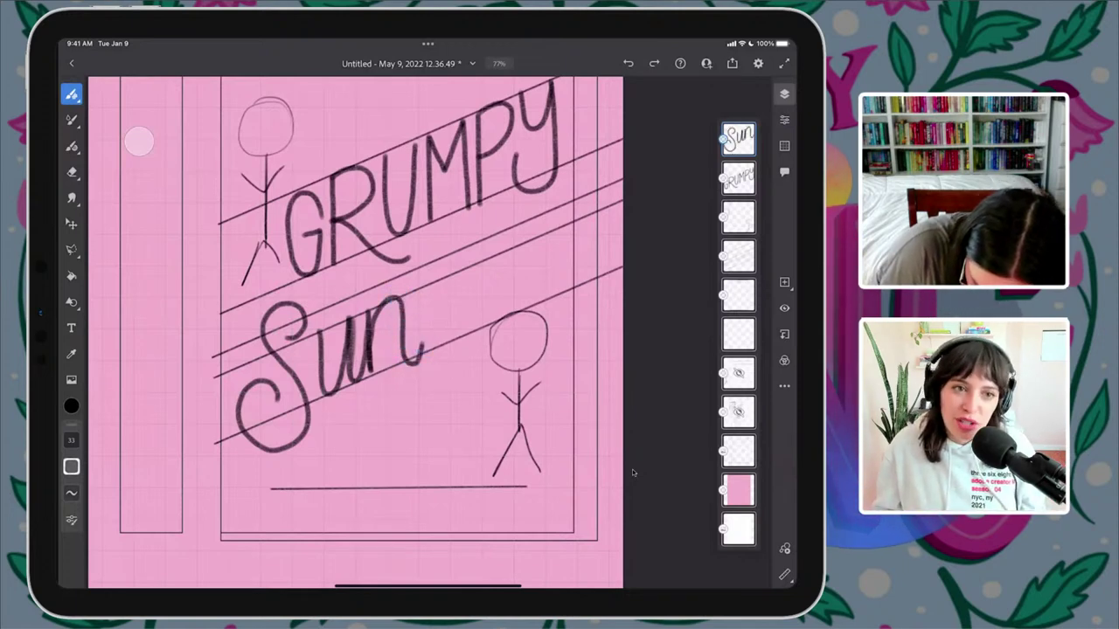
{"action": "mouse_move", "coordinate": [446, 280]}
{"action": "left_mouse_down"}
{"action": "mouse_move", "coordinate": [415, 298]}
{"action": "mouse_move", "coordinate": [440, 322]}
{"action": "mouse_move", "coordinate": [449, 356]}
{"action": "mouse_move", "coordinate": [408, 351]}
{"action": "left_mouse_up"}
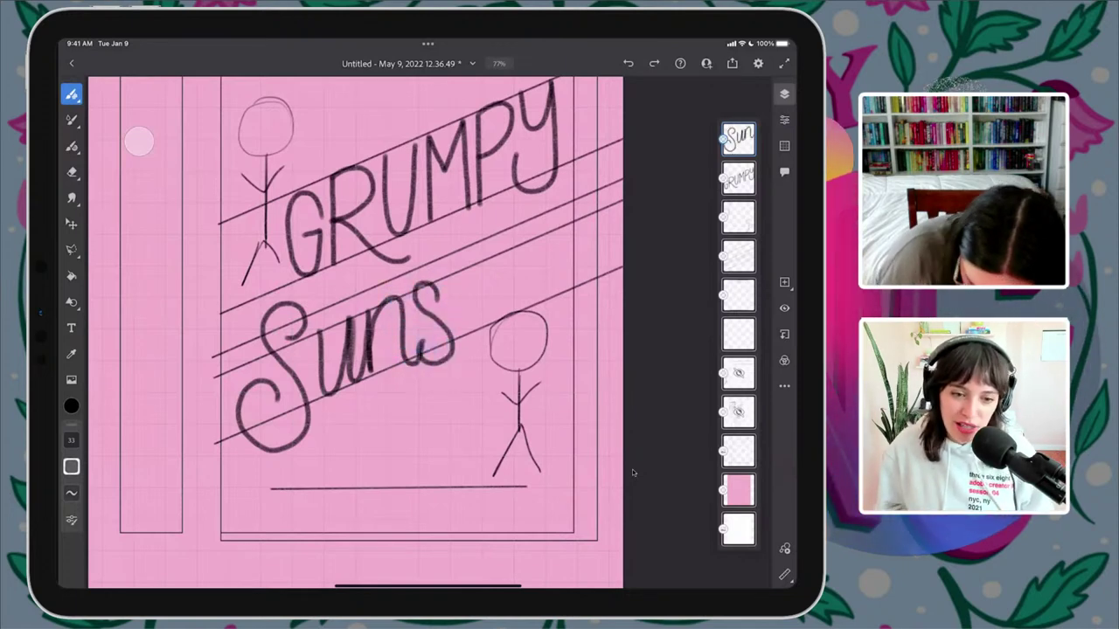
{"action": "key", "text": "ctrl+z"}
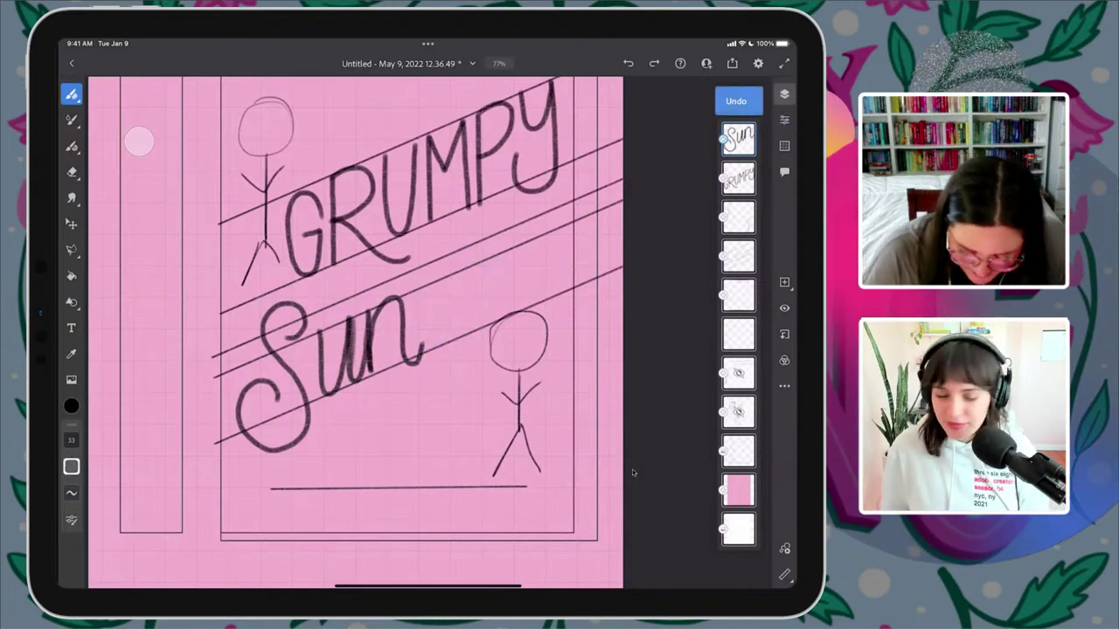
{"action": "key", "text": "ctrl+z"}
{"action": "key", "text": "ctrl+z"}
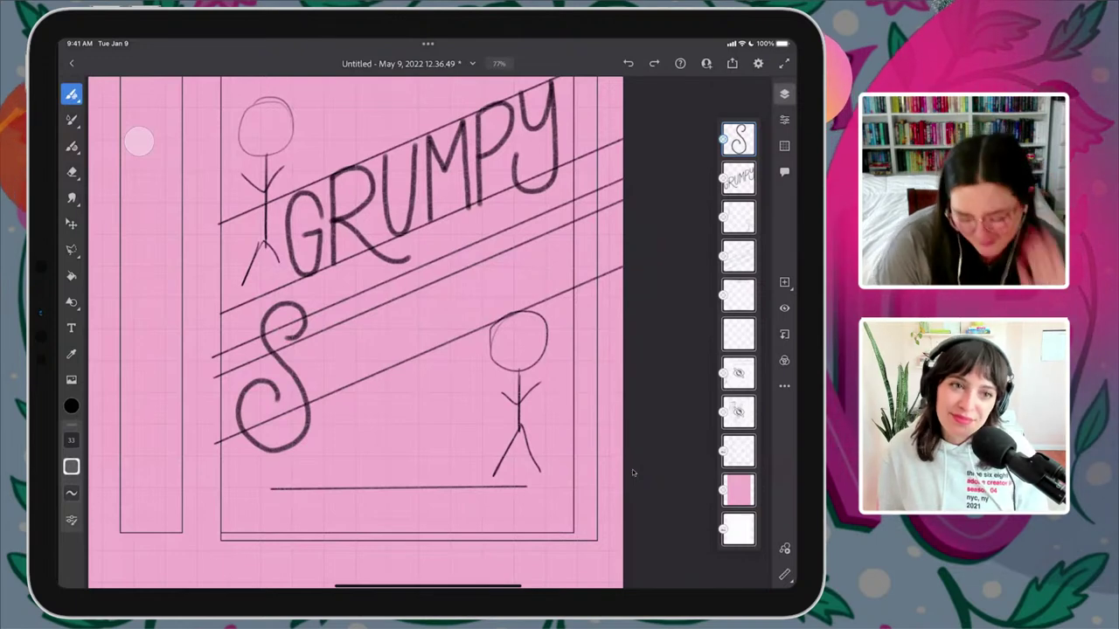
- Hand-letter a narrower script "uns" after the large S, sitting on the lowest diagonal
{"action": "mouse_move", "coordinate": [318, 334]}
{"action": "left_mouse_down"}
{"action": "mouse_move", "coordinate": [327, 386]}
{"action": "mouse_move", "coordinate": [340, 383]}
{"action": "mouse_move", "coordinate": [343, 337]}
{"action": "mouse_move", "coordinate": [350, 376]}
{"action": "mouse_move", "coordinate": [362, 358]}
{"action": "mouse_move", "coordinate": [362, 317]}
{"action": "mouse_move", "coordinate": [366, 377]}
{"action": "left_mouse_up"}
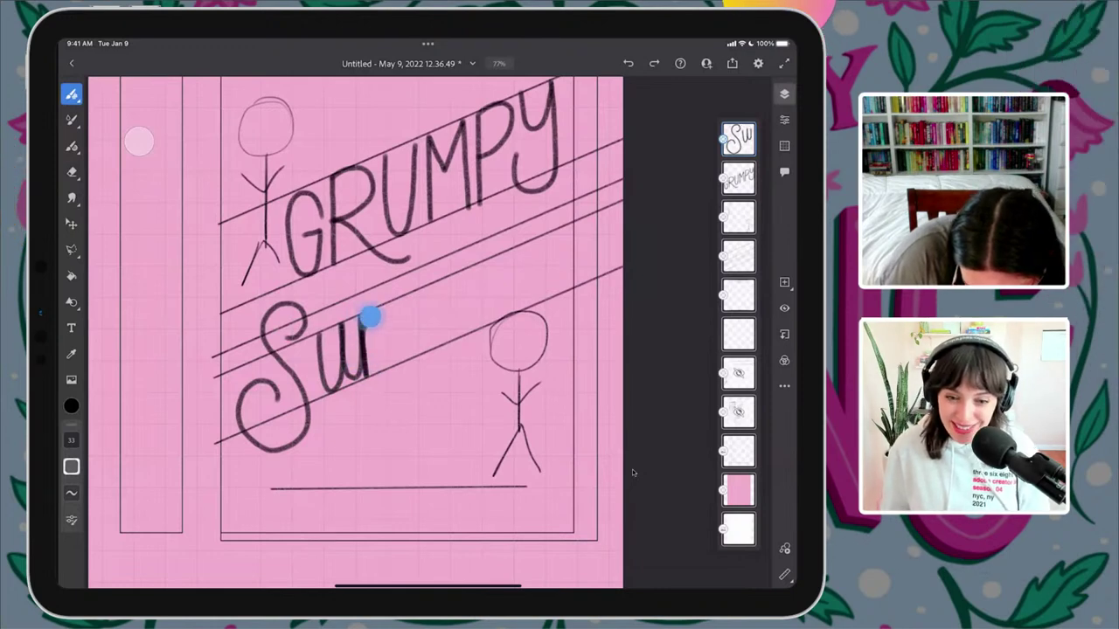
{"action": "left_click_drag", "start_coordinate": [371, 316], "coordinate": [409, 374]}
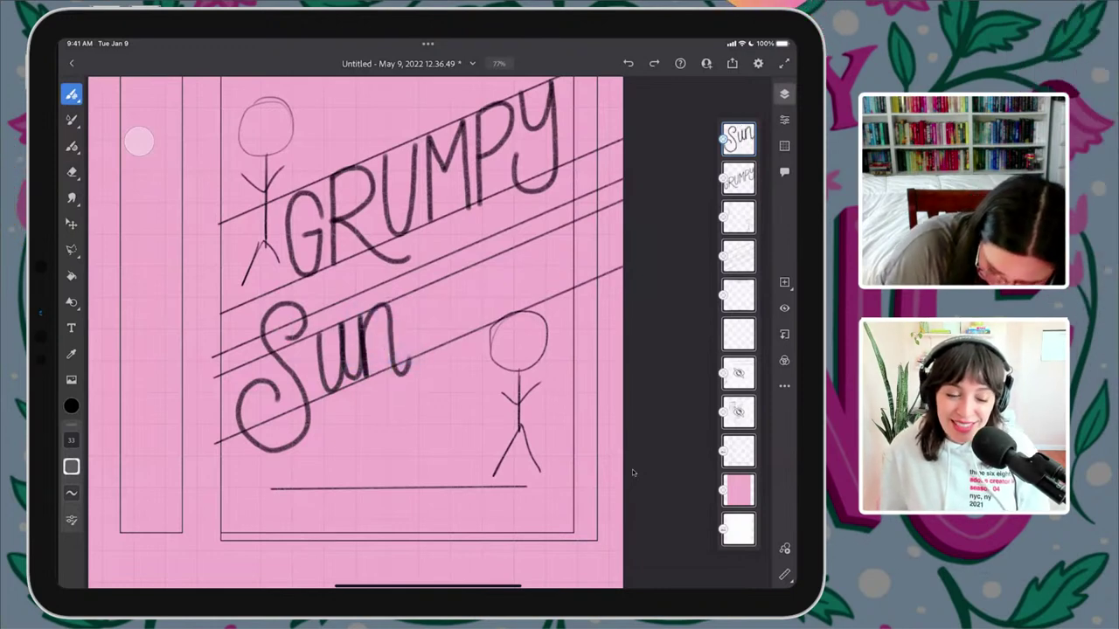
{"action": "mouse_move", "coordinate": [428, 292]}
{"action": "left_mouse_down"}
{"action": "mouse_move", "coordinate": [417, 295]}
{"action": "mouse_move", "coordinate": [425, 367]}
{"action": "mouse_move", "coordinate": [410, 348]}
{"action": "mouse_move", "coordinate": [400, 364]}
{"action": "left_mouse_up"}
{"action": "scroll", "coordinate": [367, 345], "scroll_direction": "up", "scroll_amount": 3}
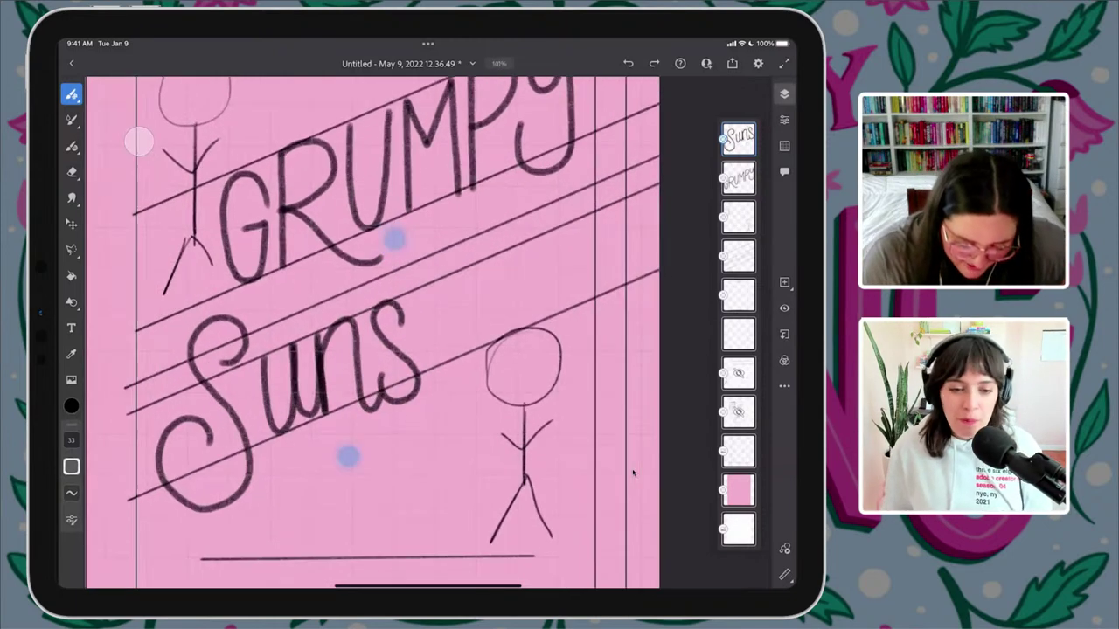
{"action": "mouse_move", "coordinate": [359, 393]}
{"action": "left_mouse_down"}
{"action": "mouse_move", "coordinate": [372, 411]}
{"action": "mouse_move", "coordinate": [381, 391]}
{"action": "left_mouse_up"}
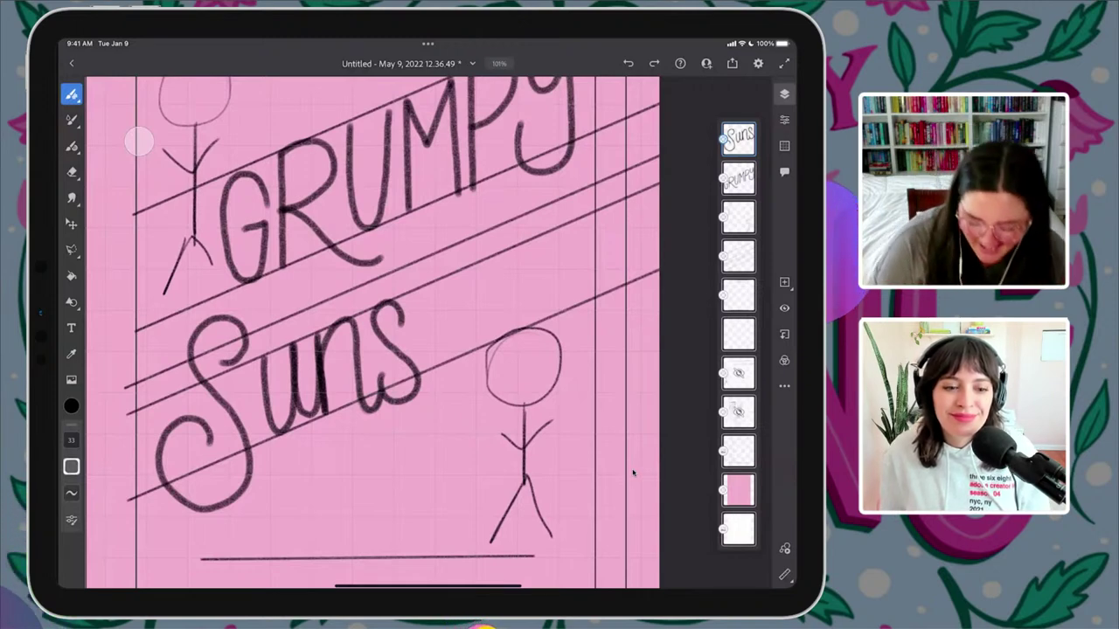
- Continue the script word with "hin", giving the h a tall ascender and following the lowest diagonal toward the cover's edge
{"action": "scroll", "coordinate": [431, 315], "scroll_direction": "up", "scroll_amount": 1}
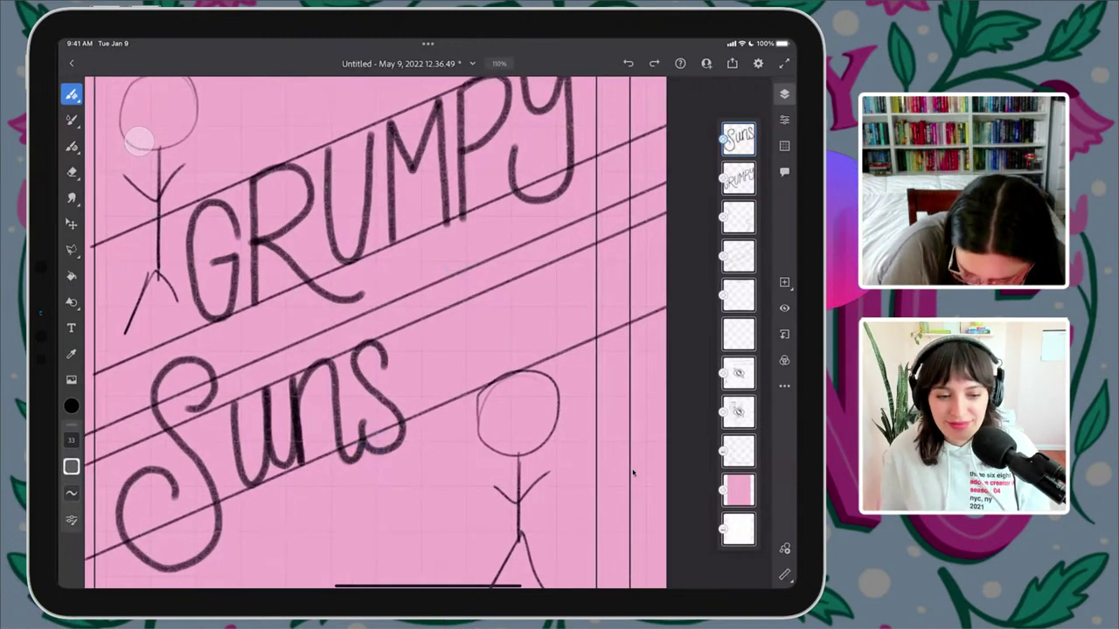
{"action": "left_click_drag", "start_coordinate": [407, 256], "coordinate": [405, 384]}
{"action": "left_click", "coordinate": [414, 414]}
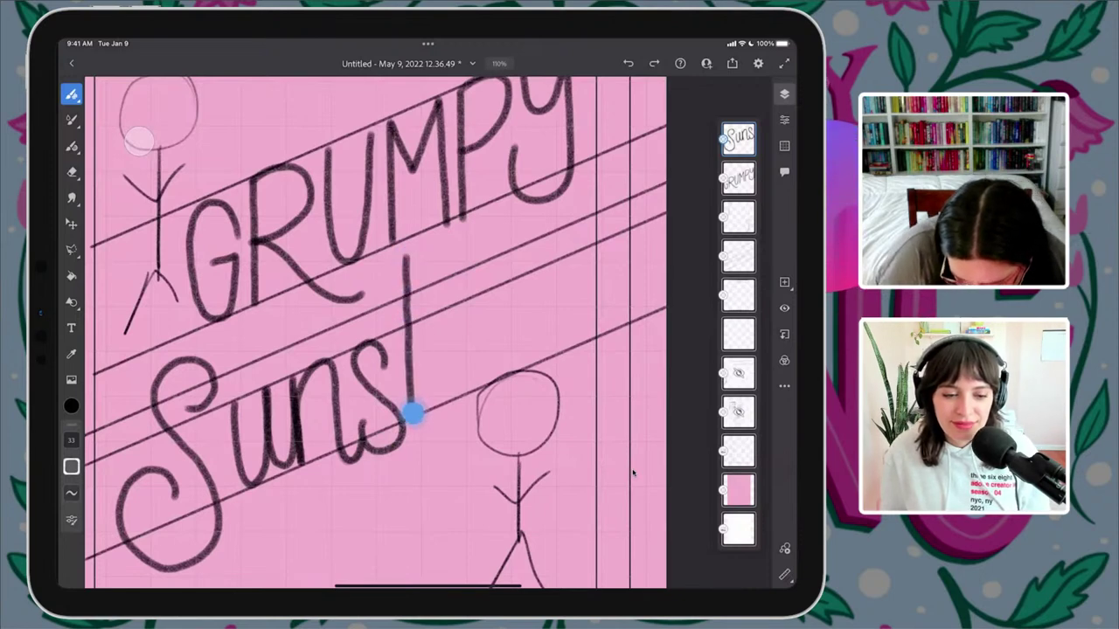
{"action": "left_click", "coordinate": [414, 415]}
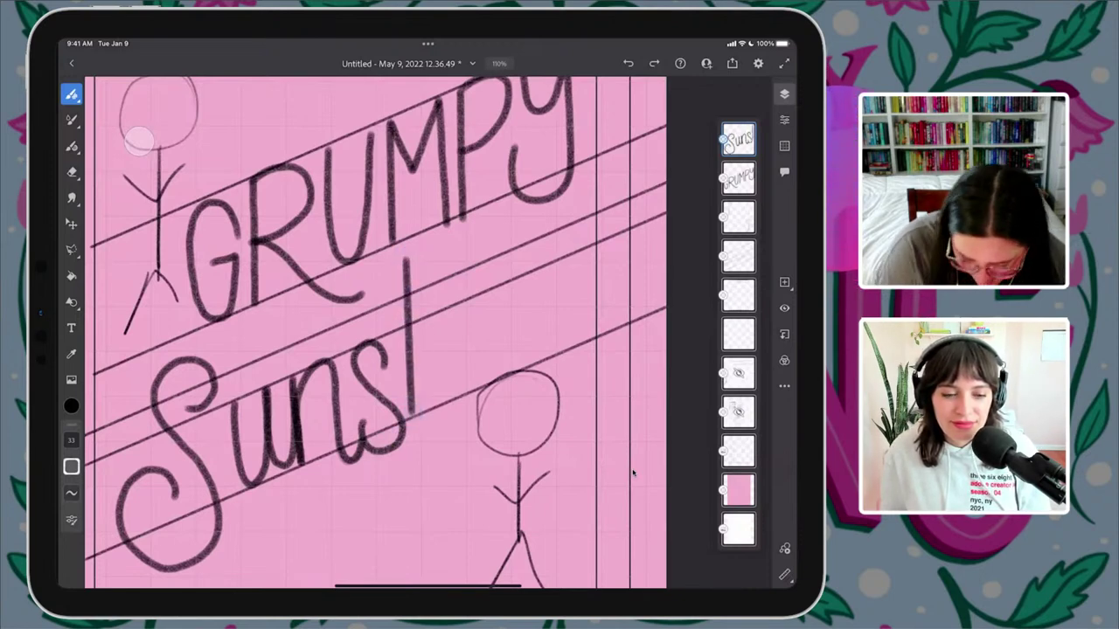
{"action": "mouse_move", "coordinate": [410, 413]}
{"action": "left_mouse_down"}
{"action": "mouse_move", "coordinate": [417, 340]}
{"action": "mouse_move", "coordinate": [440, 318]}
{"action": "mouse_move", "coordinate": [467, 378]}
{"action": "left_mouse_up"}
{"action": "mouse_move", "coordinate": [466, 292]}
{"action": "left_mouse_down"}
{"action": "mouse_move", "coordinate": [475, 375]}
{"action": "mouse_move", "coordinate": [493, 355]}
{"action": "mouse_move", "coordinate": [500, 292]}
{"action": "left_mouse_up"}
{"action": "left_click_drag", "start_coordinate": [579, 251], "coordinate": [441, 300]}
{"action": "mouse_move", "coordinate": [360, 332]}
{"action": "left_mouse_down"}
{"action": "mouse_move", "coordinate": [363, 419]}
{"action": "mouse_move", "coordinate": [381, 320]}
{"action": "mouse_move", "coordinate": [402, 400]}
{"action": "mouse_move", "coordinate": [420, 367]}
{"action": "left_mouse_up"}
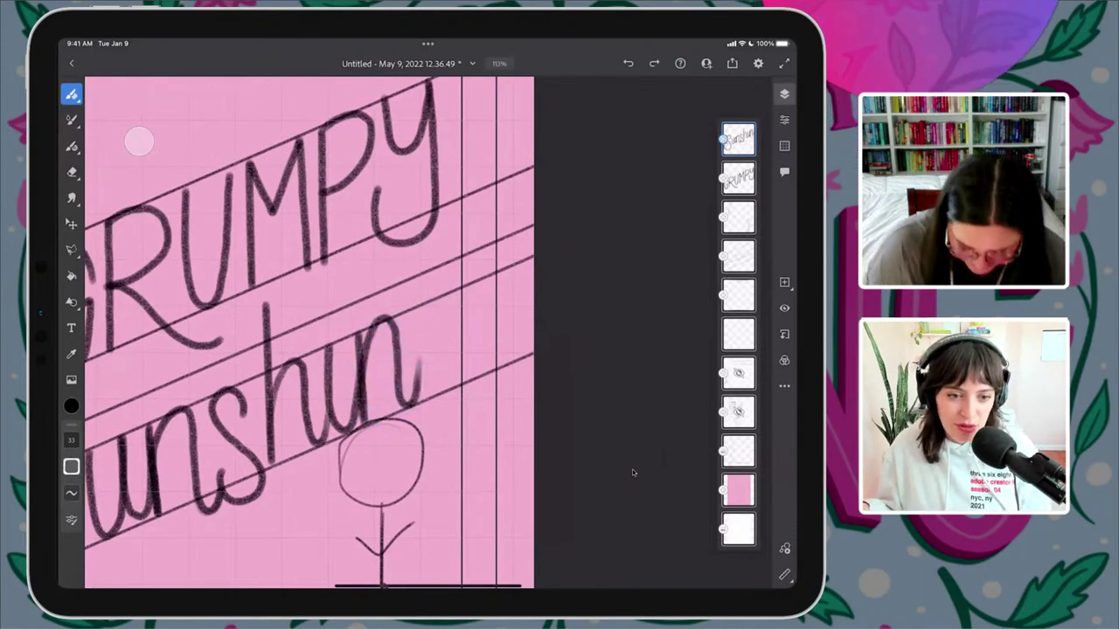
- Undo the final n of the script lettering
{"action": "scroll", "coordinate": [419, 365], "scroll_direction": "down", "scroll_amount": 4}
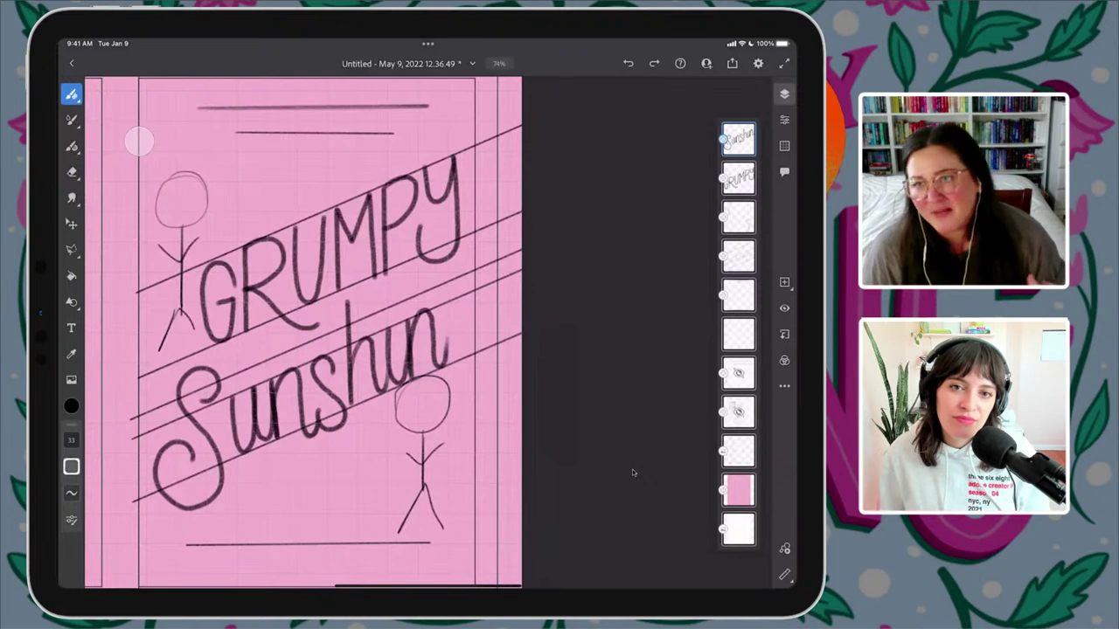
{"action": "scroll", "coordinate": [484, 370], "scroll_direction": "up", "scroll_amount": 1}
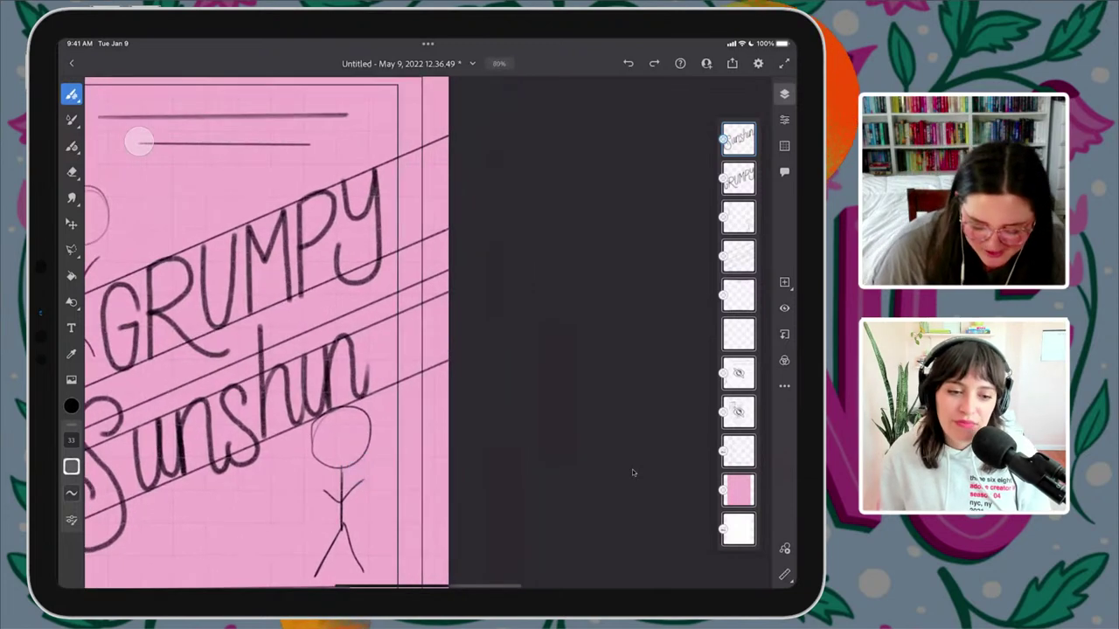
{"action": "left_click", "coordinate": [569, 550]}
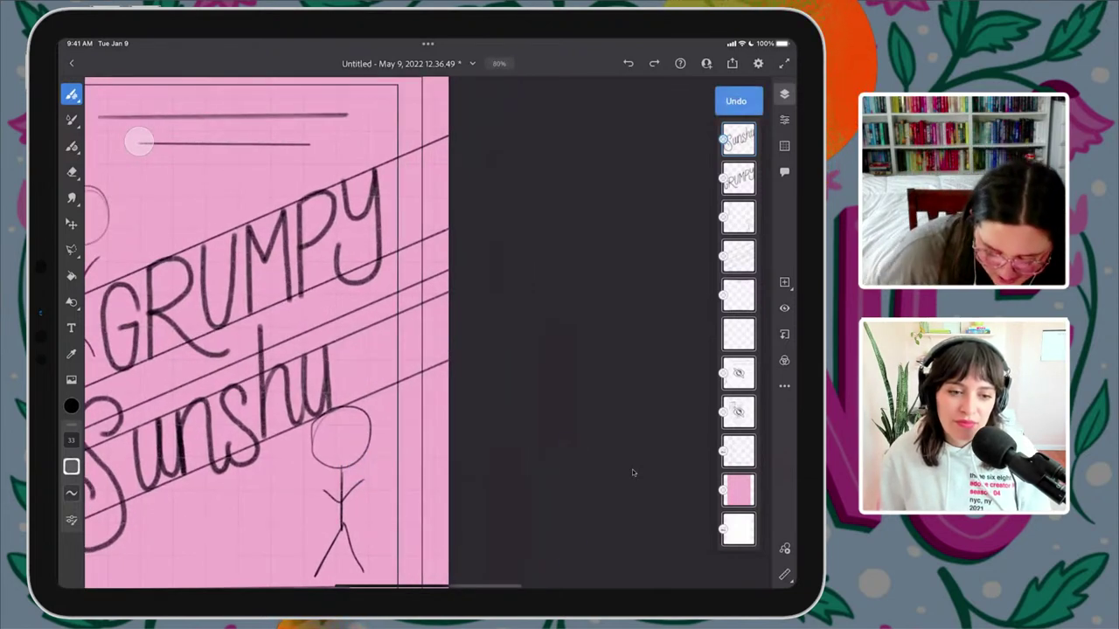
- Restore the undone n and finish the script word Sunshine with a large e curling up toward the cover's edge
{"action": "key", "text": "ctrl+shift+z"}
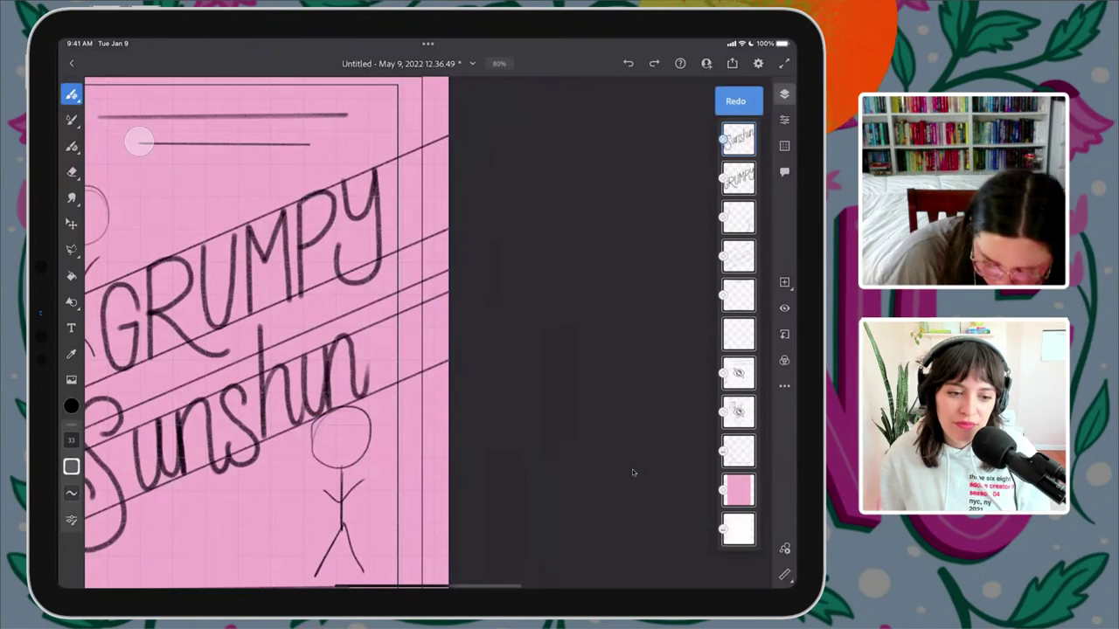
{"action": "mouse_move", "coordinate": [360, 367]}
{"action": "left_mouse_down"}
{"action": "mouse_move", "coordinate": [399, 332]}
{"action": "mouse_move", "coordinate": [375, 382]}
{"action": "mouse_move", "coordinate": [428, 313]}
{"action": "mouse_move", "coordinate": [407, 284]}
{"action": "left_mouse_up"}
{"action": "scroll", "coordinate": [320, 354], "scroll_direction": "down", "scroll_amount": 4}
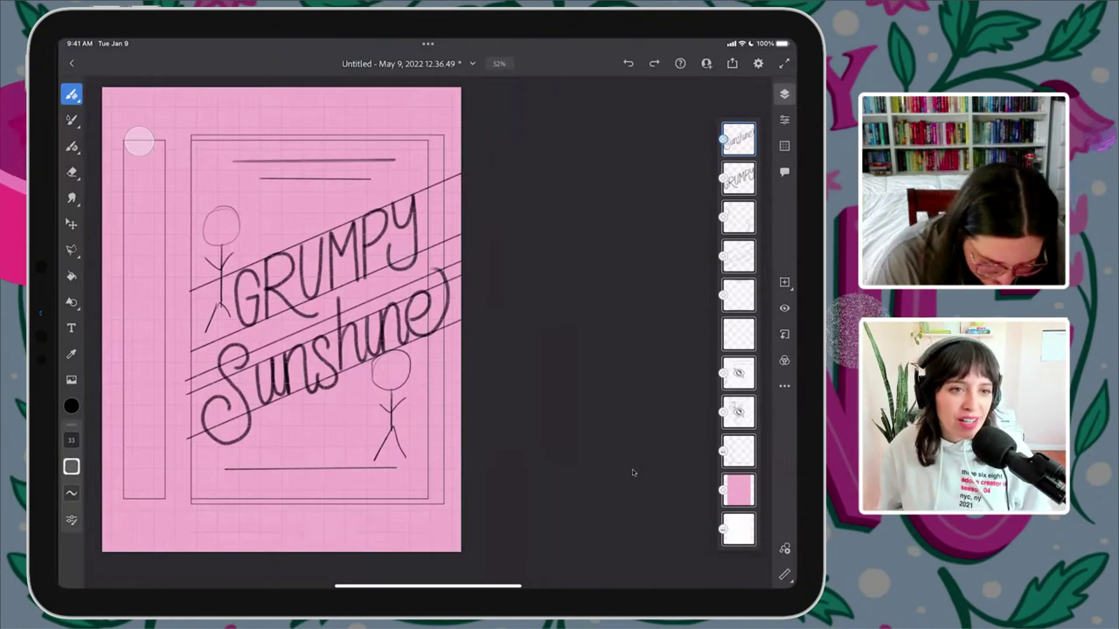
{"action": "key", "text": "v"}
{"action": "left_click_drag", "start_coordinate": [449, 445], "coordinate": [441, 440]}
{"action": "left_click", "coordinate": [554, 310]}
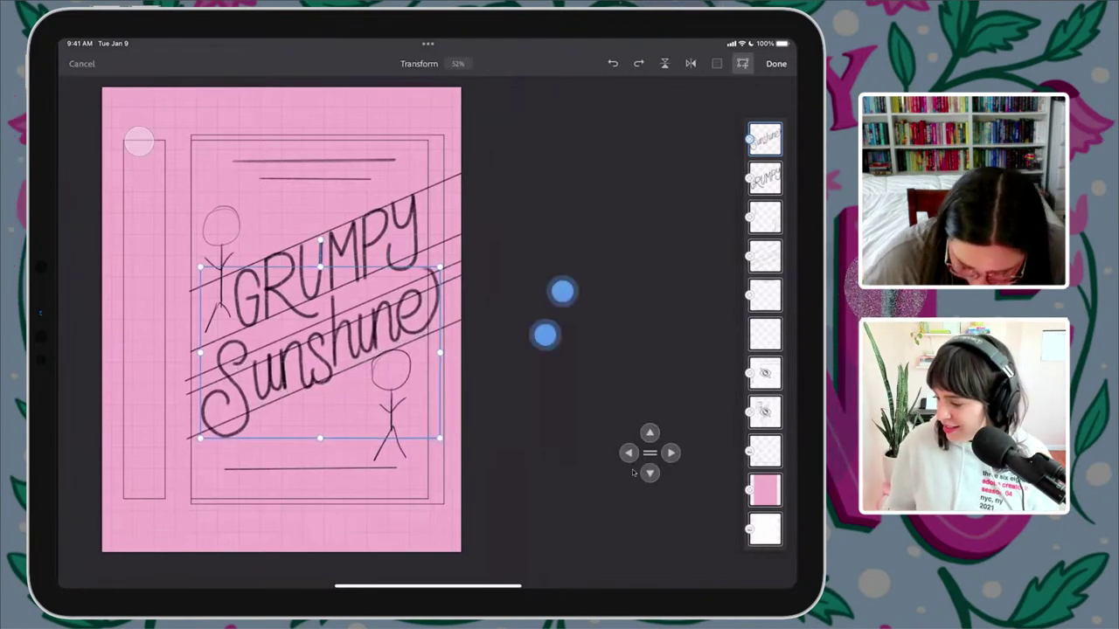
{"action": "left_click", "coordinate": [776, 64]}
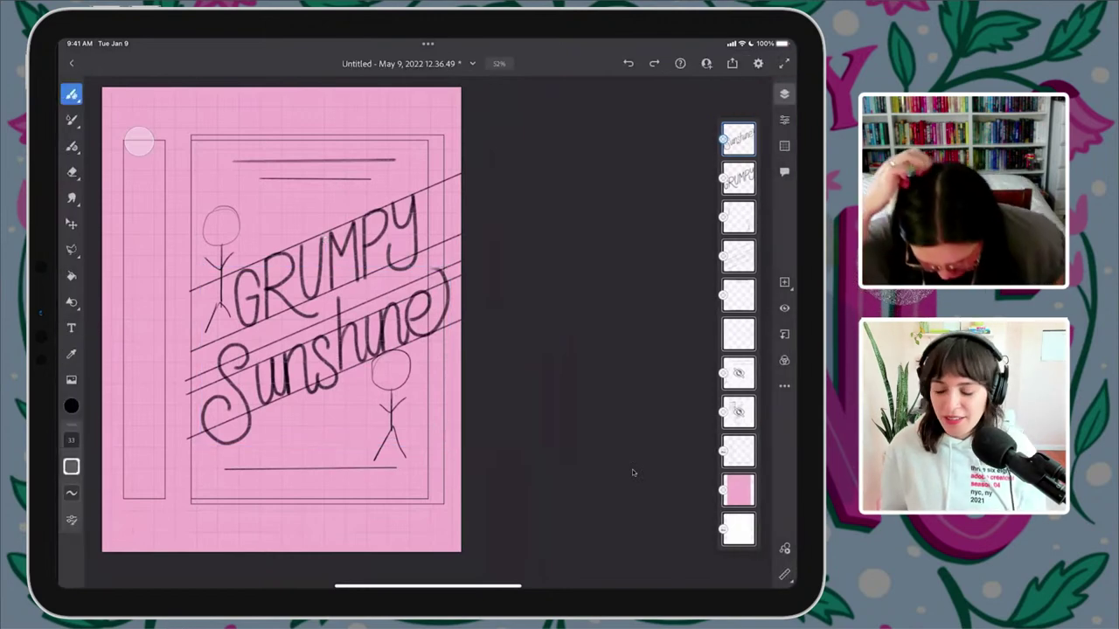
- Select the Sunshine, GRUMPY and diagonal guide-line layers together, scale them down slightly and reposition them within the front cover
{"action": "key", "text": "e"}
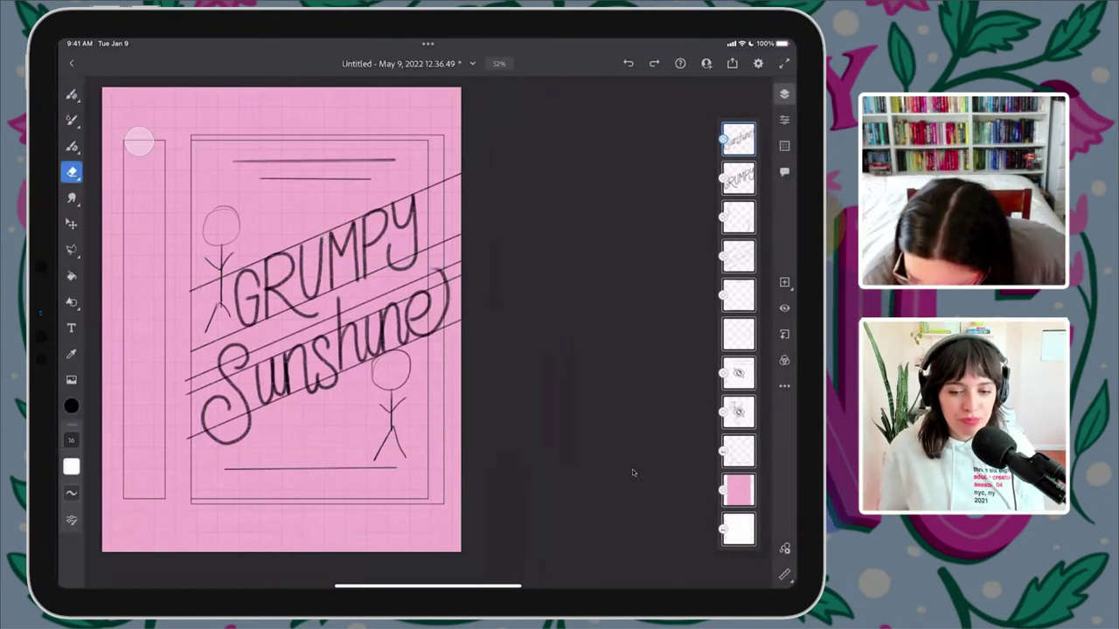
{"action": "left_click_drag", "start_coordinate": [739, 259], "coordinate": [740, 200]}
{"action": "left_click", "coordinate": [138, 139]}
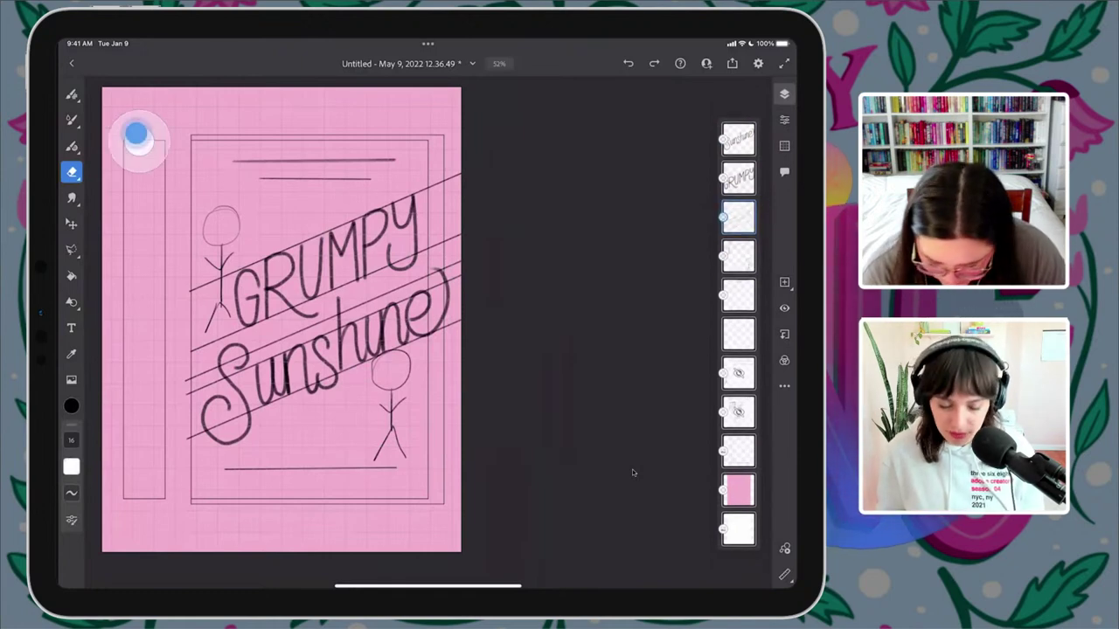
{"action": "left_click", "coordinate": [738, 178]}
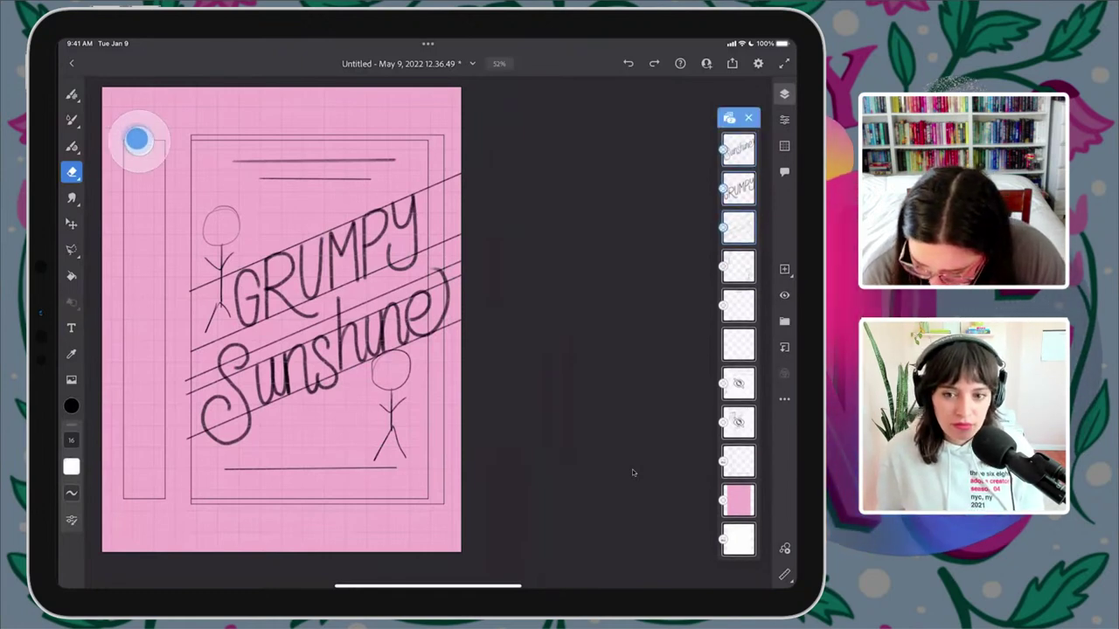
{"action": "left_click", "coordinate": [71, 224]}
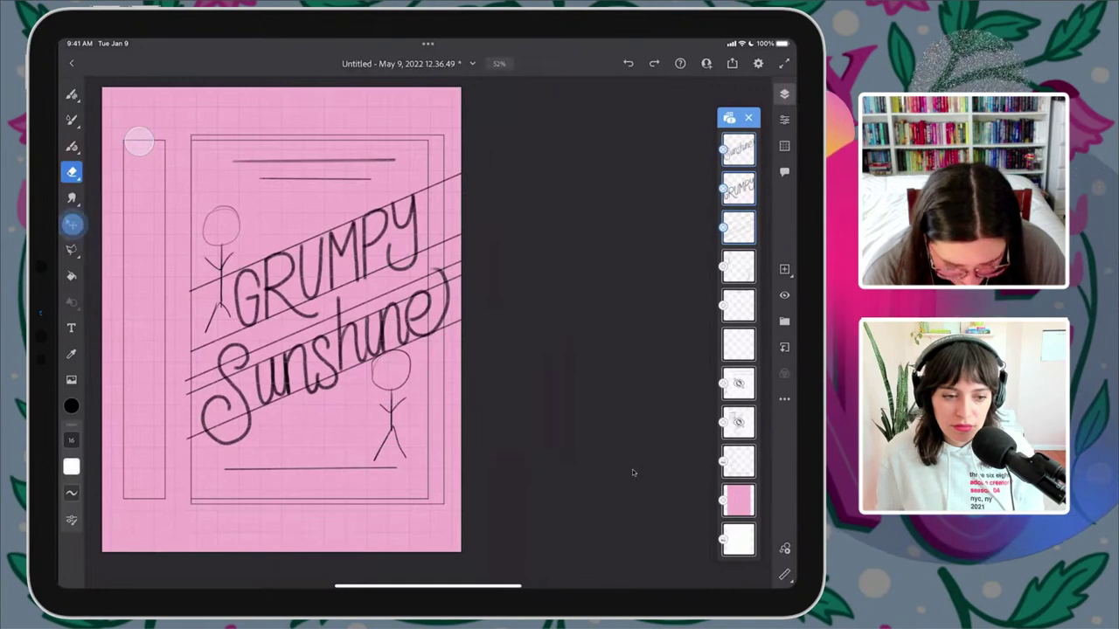
{"action": "left_click_drag", "start_coordinate": [461, 446], "coordinate": [432, 430]}
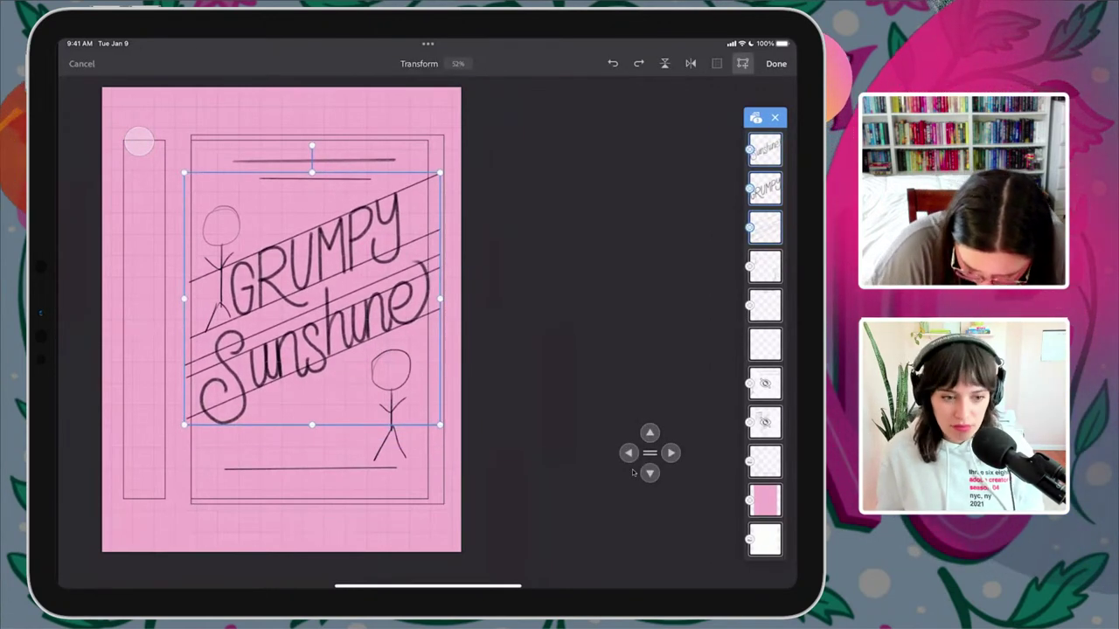
{"action": "left_click_drag", "start_coordinate": [347, 244], "coordinate": [359, 260]}
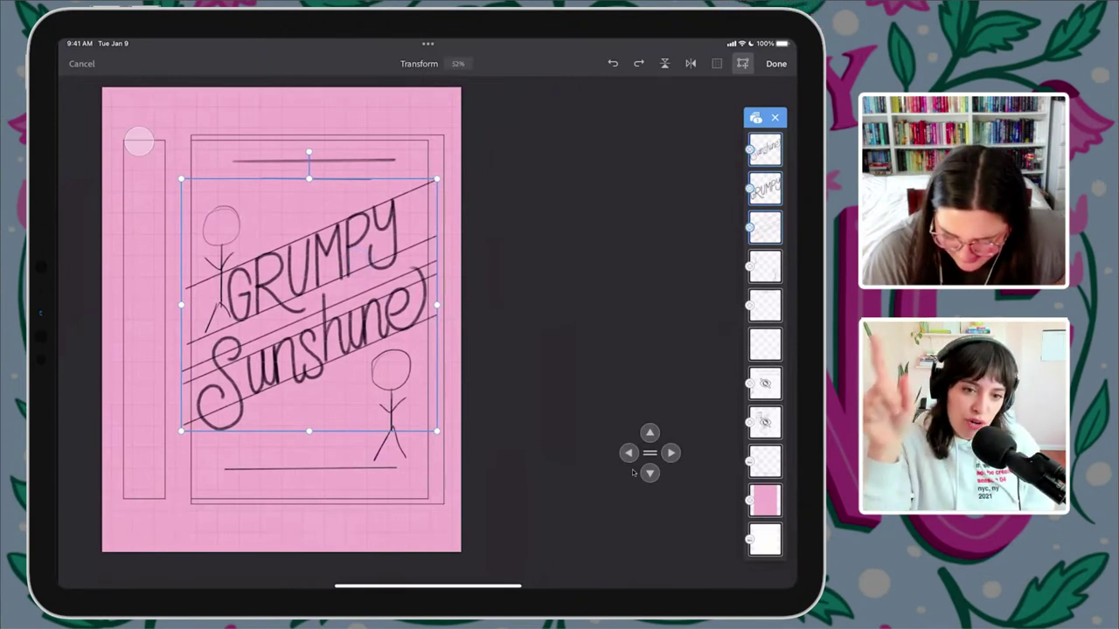
{"action": "left_click", "coordinate": [776, 64]}
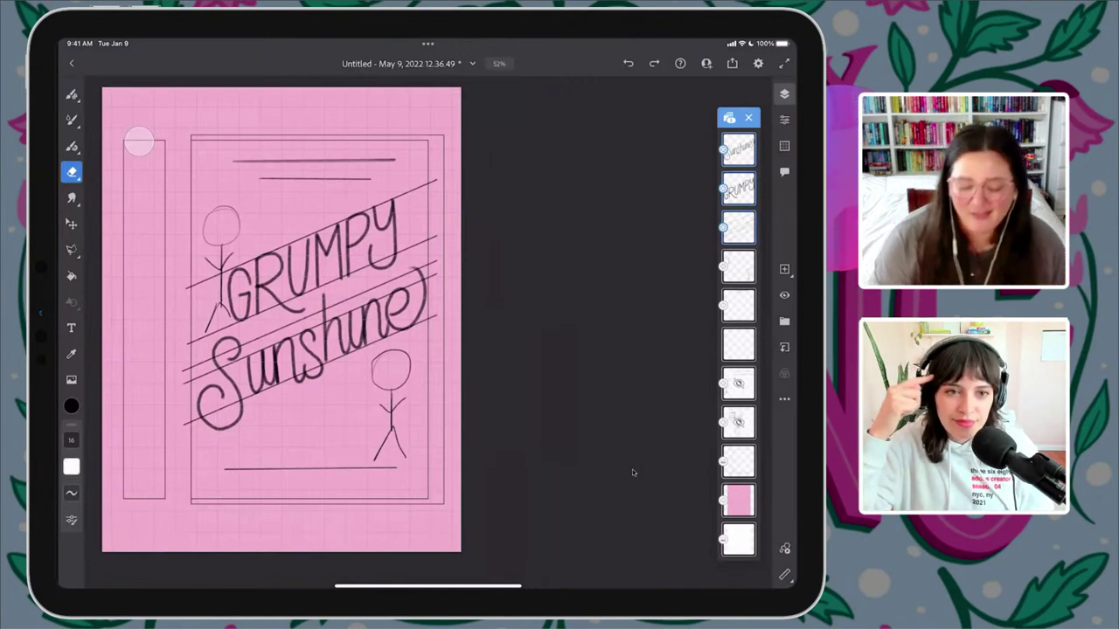
- End the multiple-layer selection, make the Sunshine layer active, and set the eraser size to 8
{"action": "left_click_drag", "start_coordinate": [308, 425], "coordinate": [350, 437]}
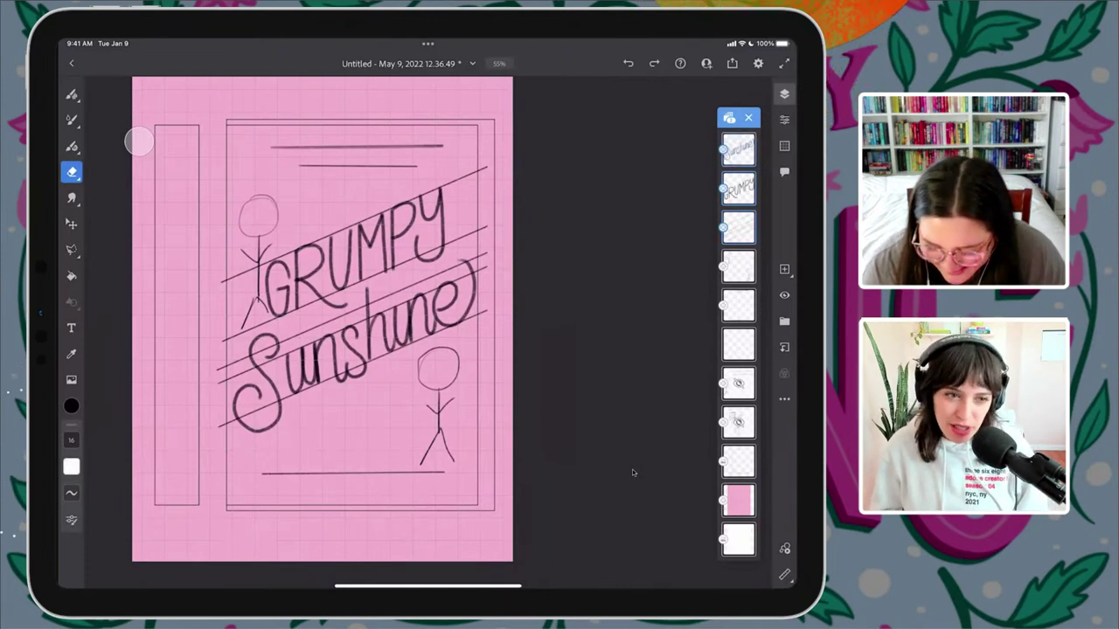
{"action": "left_click", "coordinate": [750, 117]}
{"action": "left_click", "coordinate": [744, 140]}
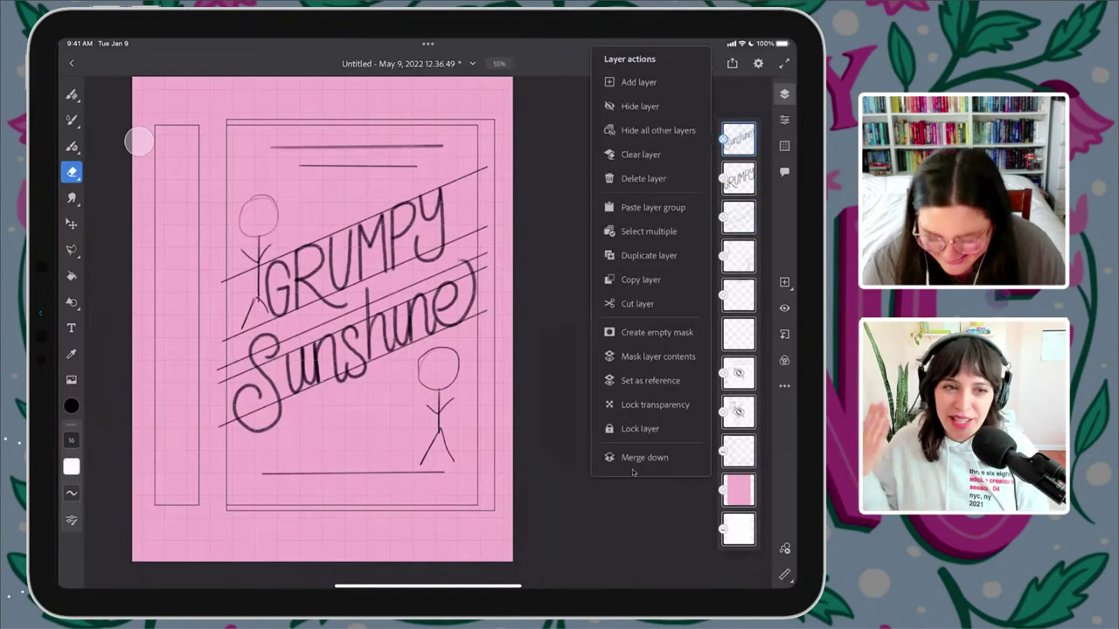
{"action": "left_click", "coordinate": [633, 472]}
{"action": "scroll", "coordinate": [440, 271], "scroll_direction": "up", "scroll_amount": 5}
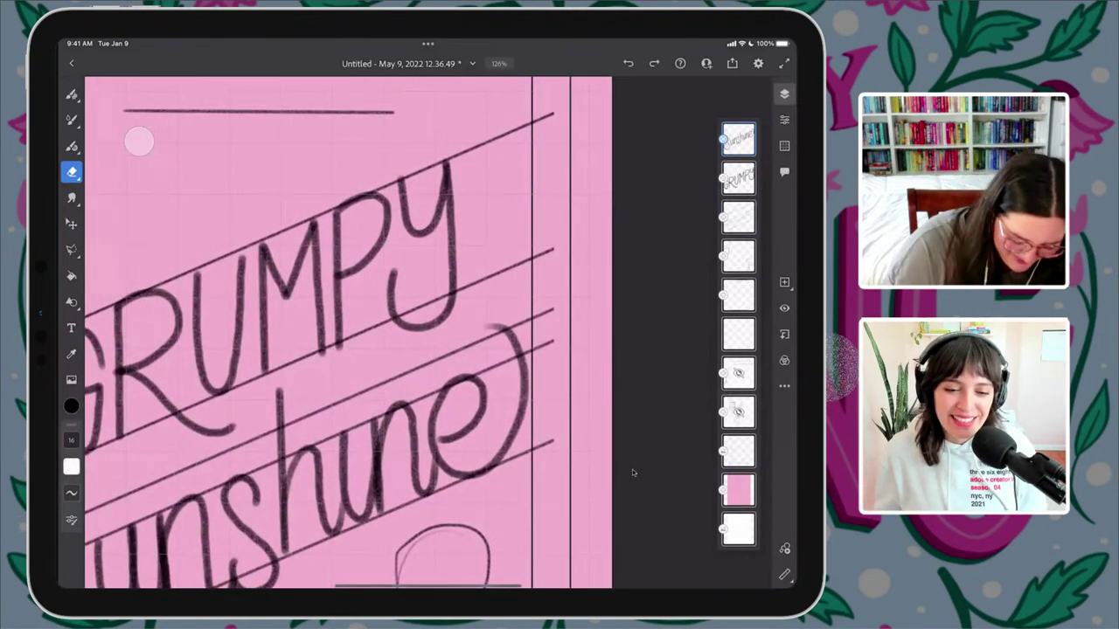
{"action": "left_click", "coordinate": [71, 440]}
{"action": "left_click_drag", "start_coordinate": [97, 516], "coordinate": [96, 519]}
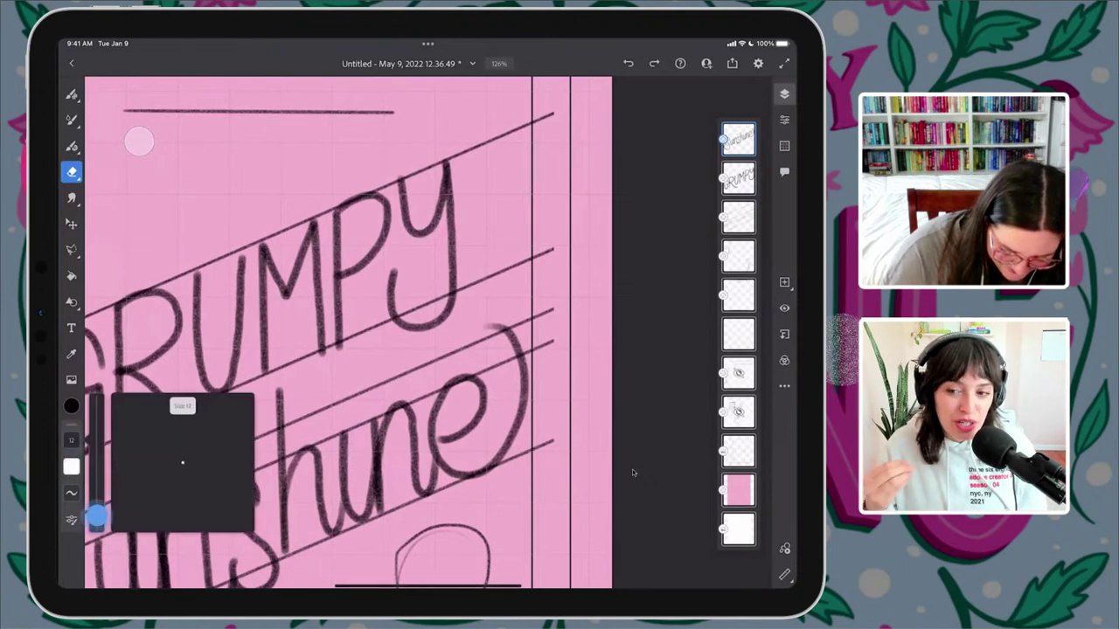
{"action": "scroll", "coordinate": [419, 394], "scroll_direction": "up", "scroll_amount": 3}
{"action": "scroll", "coordinate": [419, 393], "scroll_direction": "up", "scroll_amount": 1}
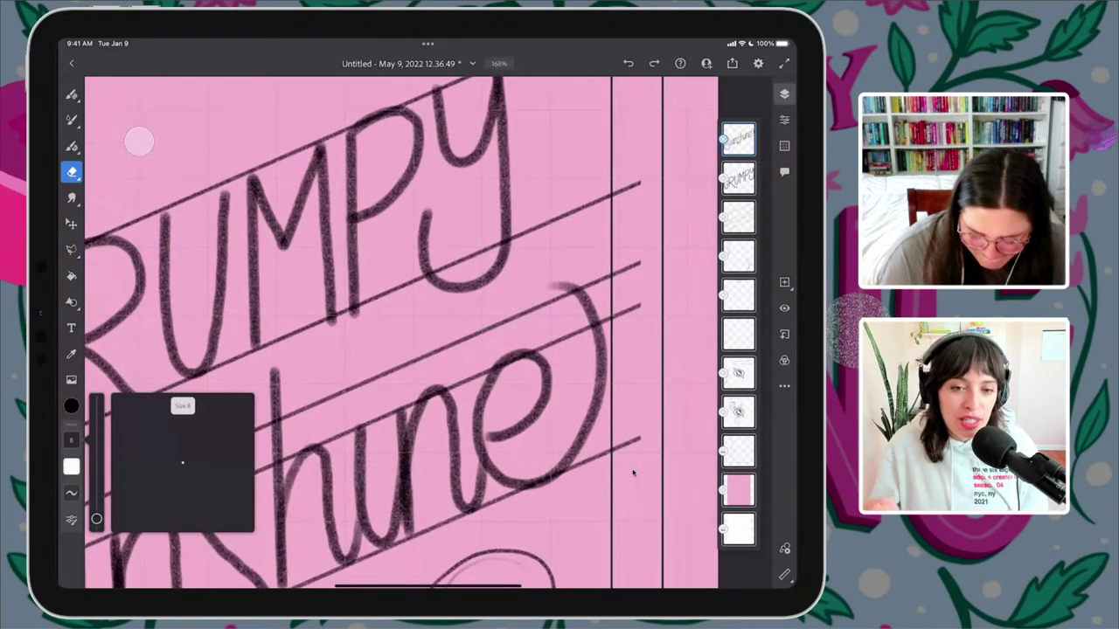
- Draw a small fan of short rays above the i of Sunshine with the Pencil brush in place of its dot
{"action": "scroll", "coordinate": [545, 335], "scroll_direction": "down", "scroll_amount": 5}
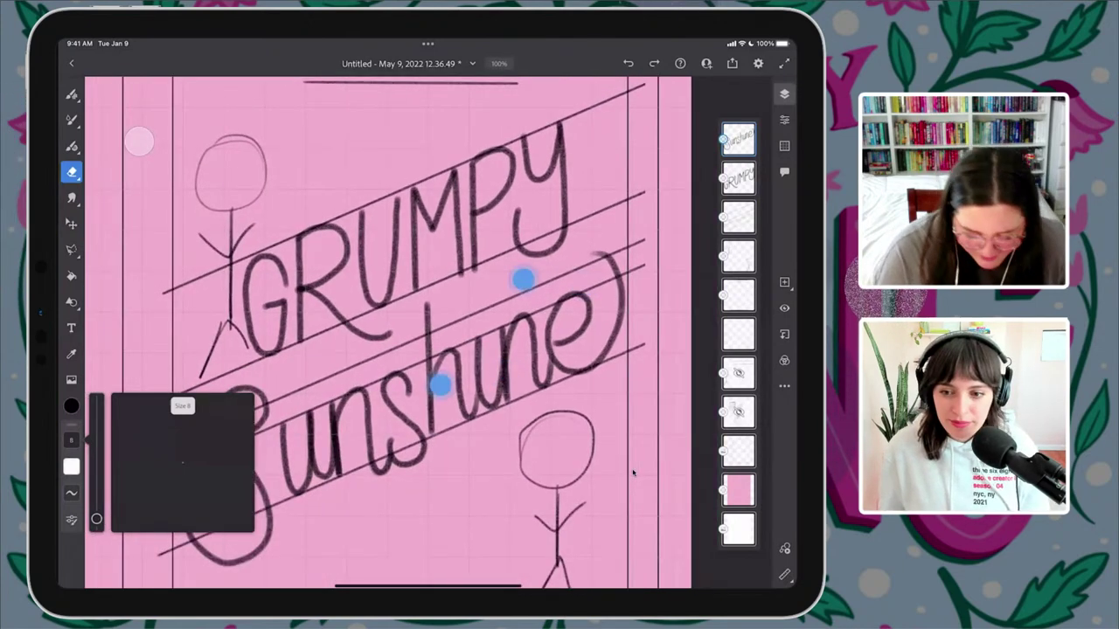
{"action": "scroll", "coordinate": [482, 333], "scroll_direction": "up", "scroll_amount": 3}
{"action": "scroll", "coordinate": [479, 367], "scroll_direction": "up", "scroll_amount": 2}
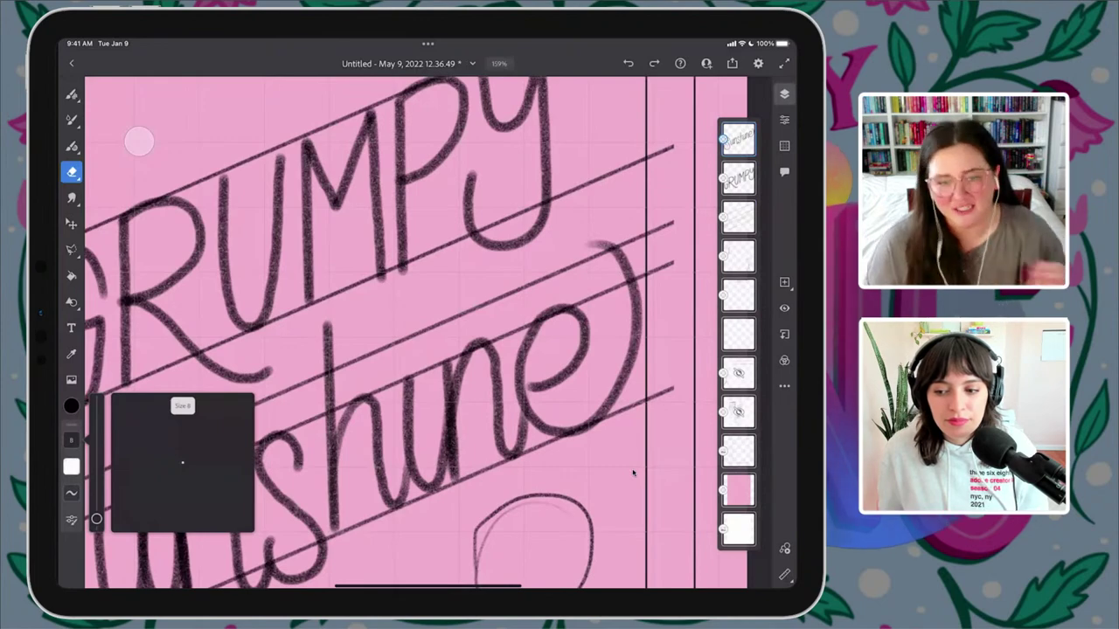
{"action": "scroll", "coordinate": [476, 375], "scroll_direction": "down", "scroll_amount": 3}
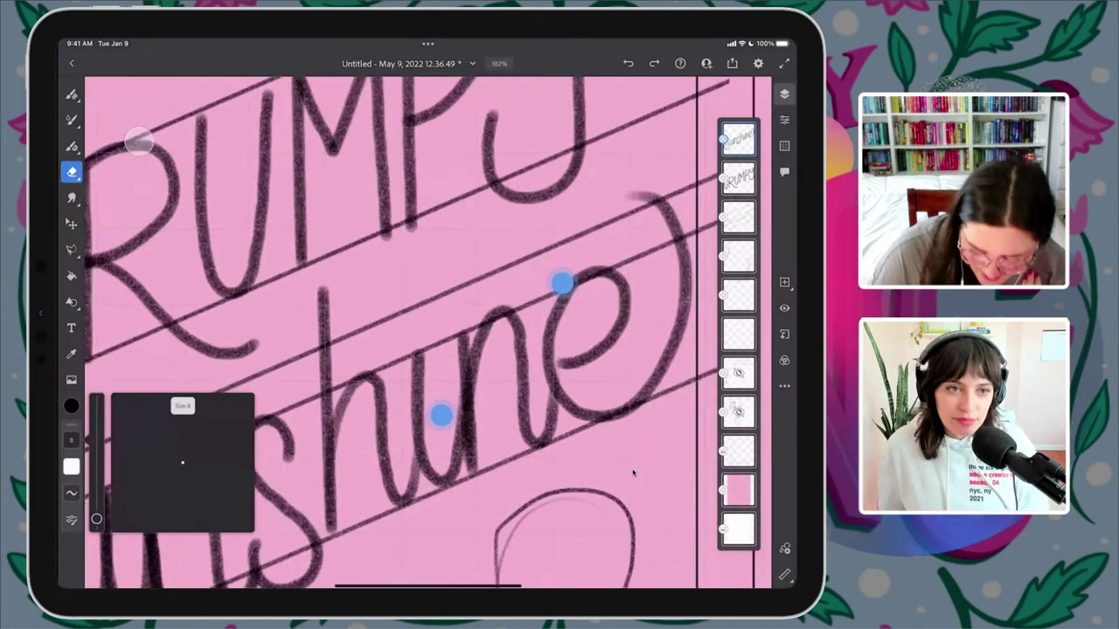
{"action": "left_click", "coordinate": [444, 312]}
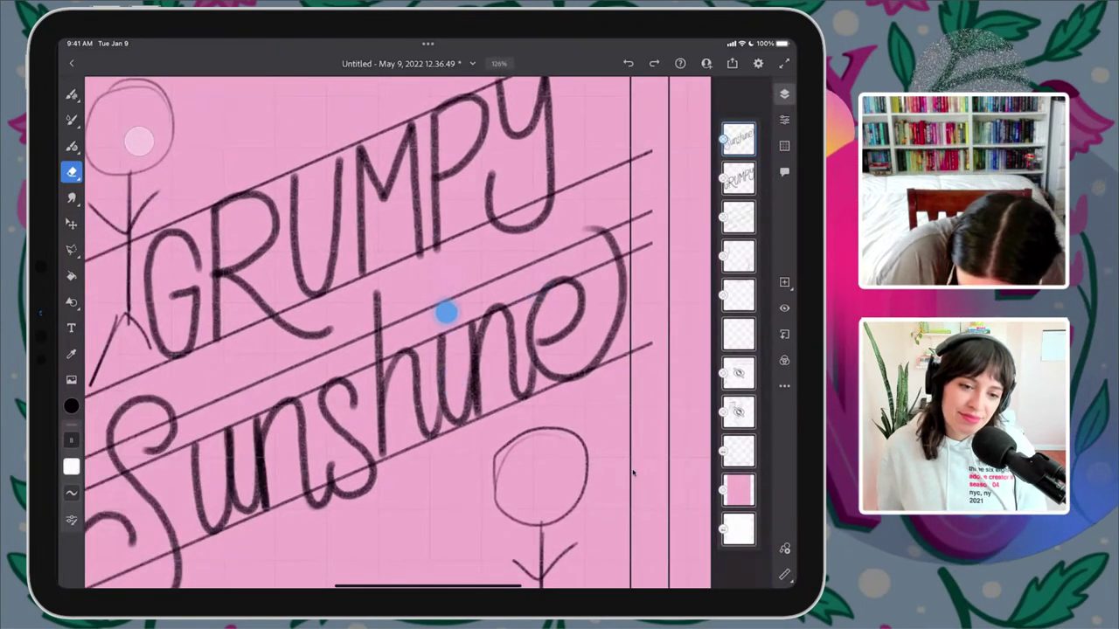
{"action": "left_click", "coordinate": [72, 94]}
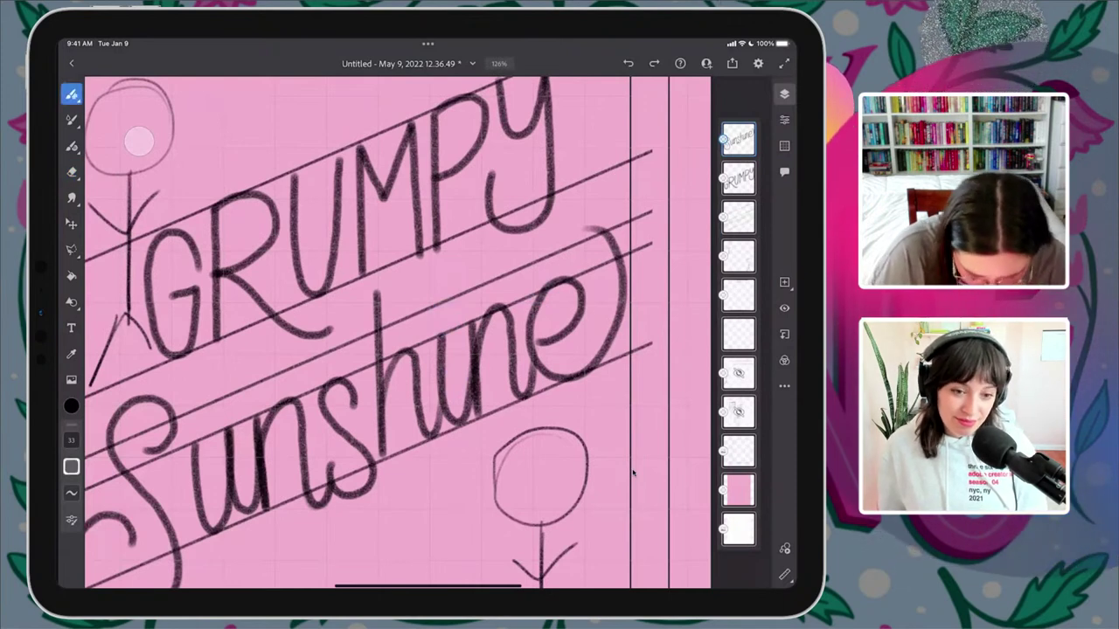
{"action": "mouse_move", "coordinate": [434, 284]}
{"action": "left_mouse_down"}
{"action": "mouse_move", "coordinate": [443, 326]}
{"action": "mouse_move", "coordinate": [433, 282]}
{"action": "mouse_move", "coordinate": [447, 296]}
{"action": "mouse_move", "coordinate": [442, 322]}
{"action": "mouse_move", "coordinate": [438, 278]}
{"action": "mouse_move", "coordinate": [450, 316]}
{"action": "mouse_move", "coordinate": [463, 277]}
{"action": "mouse_move", "coordinate": [476, 279]}
{"action": "mouse_move", "coordinate": [453, 313]}
{"action": "mouse_move", "coordinate": [464, 287]}
{"action": "mouse_move", "coordinate": [408, 298]}
{"action": "mouse_move", "coordinate": [431, 319]}
{"action": "mouse_move", "coordinate": [410, 301]}
{"action": "left_mouse_up"}
{"action": "key", "text": "ctrl+z"}
{"action": "scroll", "coordinate": [528, 332], "scroll_direction": "down", "scroll_amount": 3}
{"action": "scroll", "coordinate": [529, 332], "scroll_direction": "down", "scroll_amount": 3}
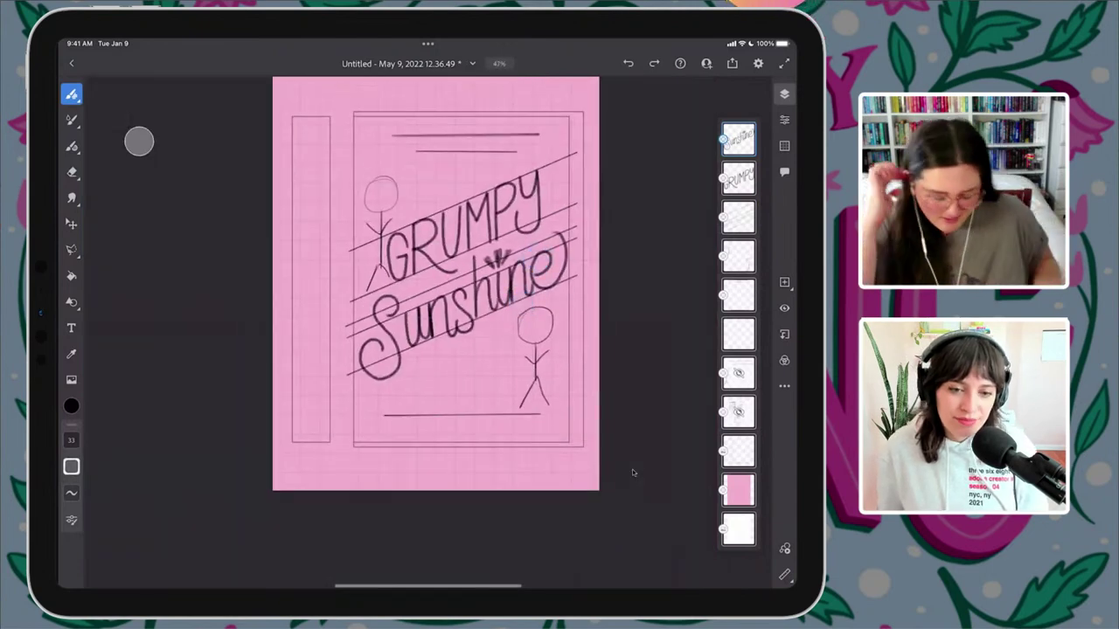
- Add an empty layer directly above the GRUMPY layer and choose the Hard round variable brush
{"action": "scroll", "coordinate": [485, 315], "scroll_direction": "up", "scroll_amount": 2}
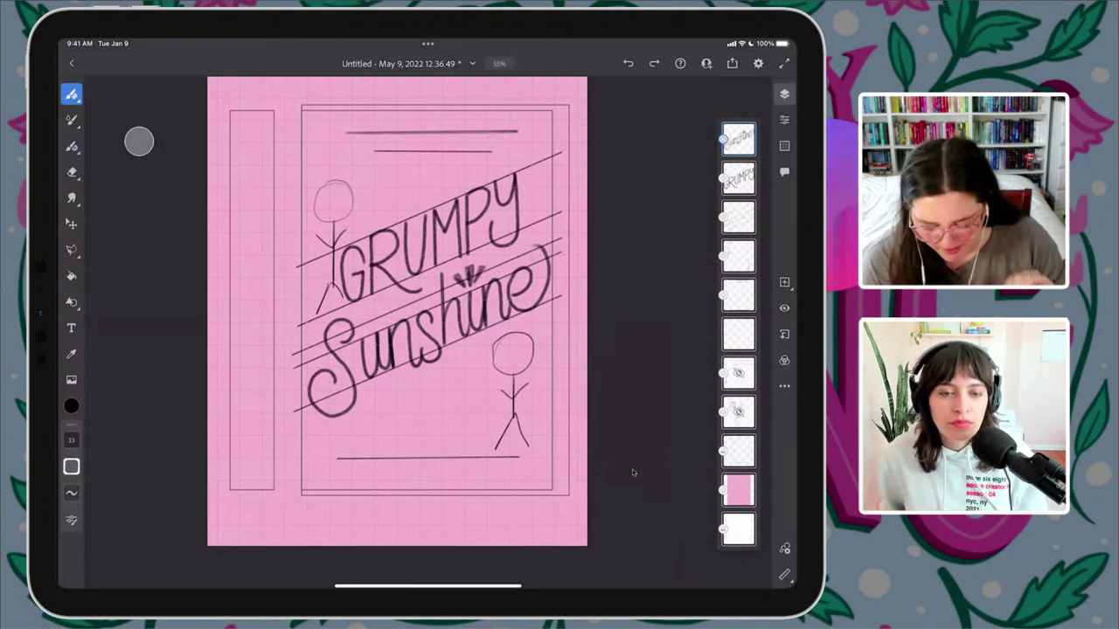
{"action": "left_click", "coordinate": [743, 176]}
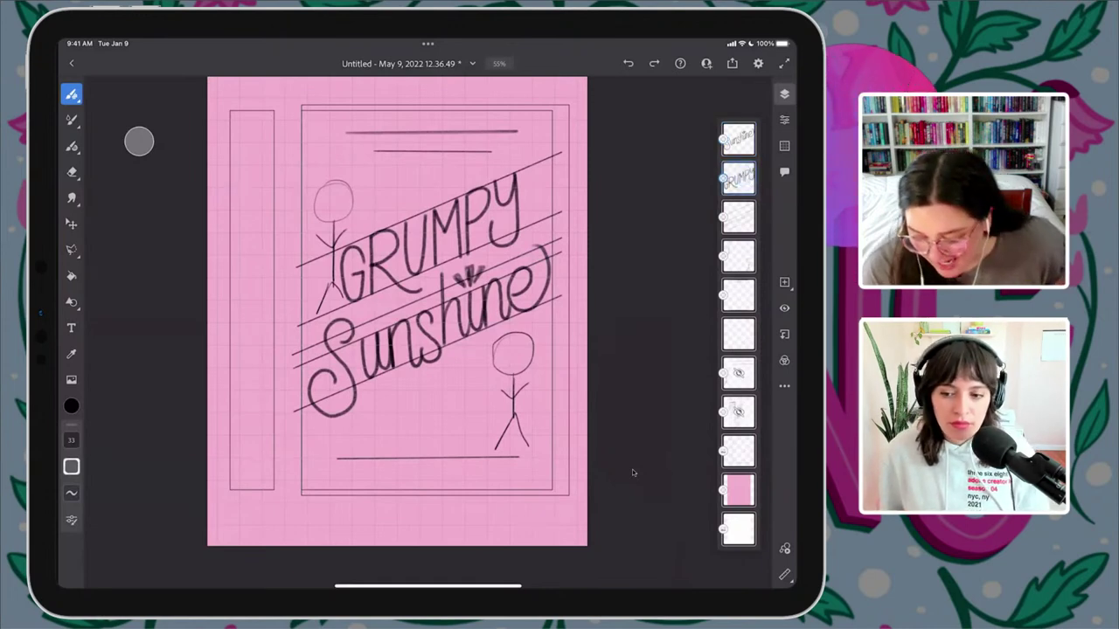
{"action": "left_click", "coordinate": [783, 282]}
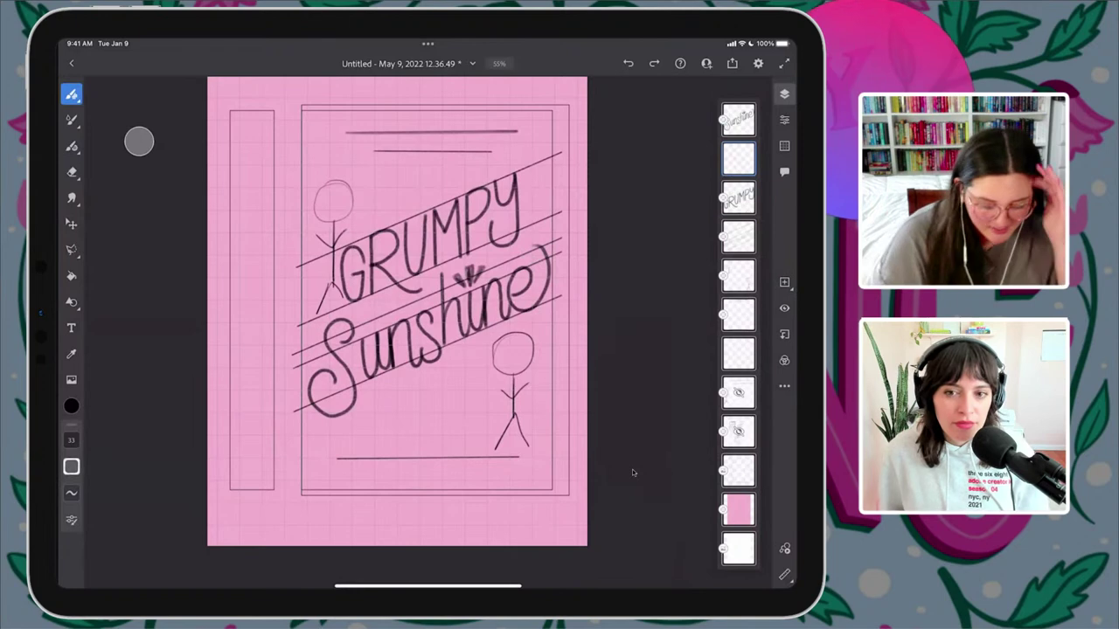
{"action": "left_click", "coordinate": [72, 94]}
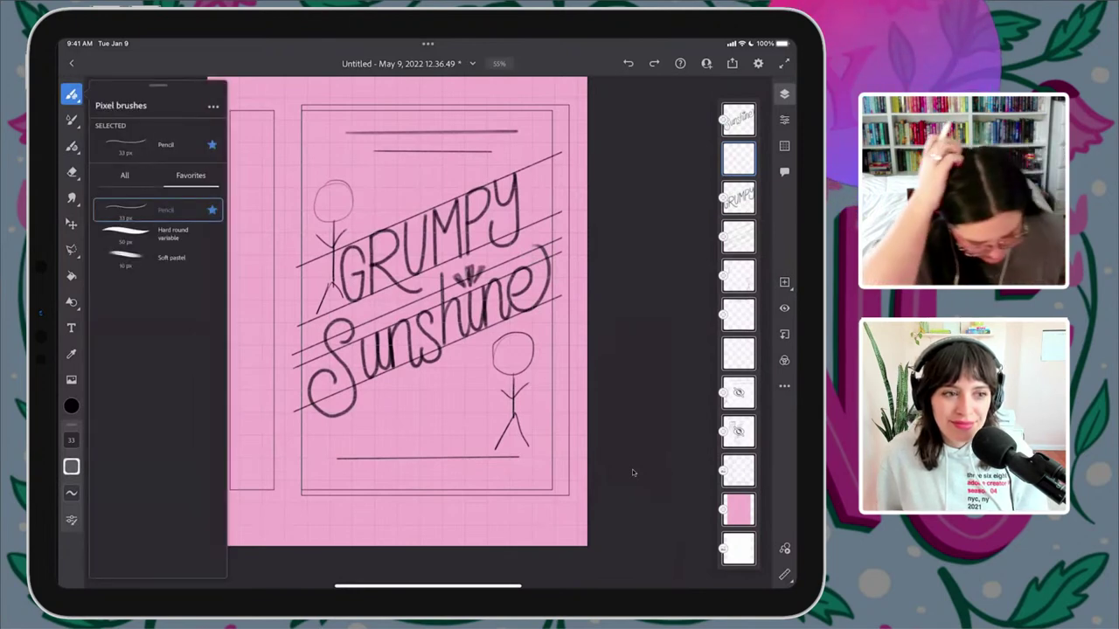
{"action": "left_click", "coordinate": [162, 233]}
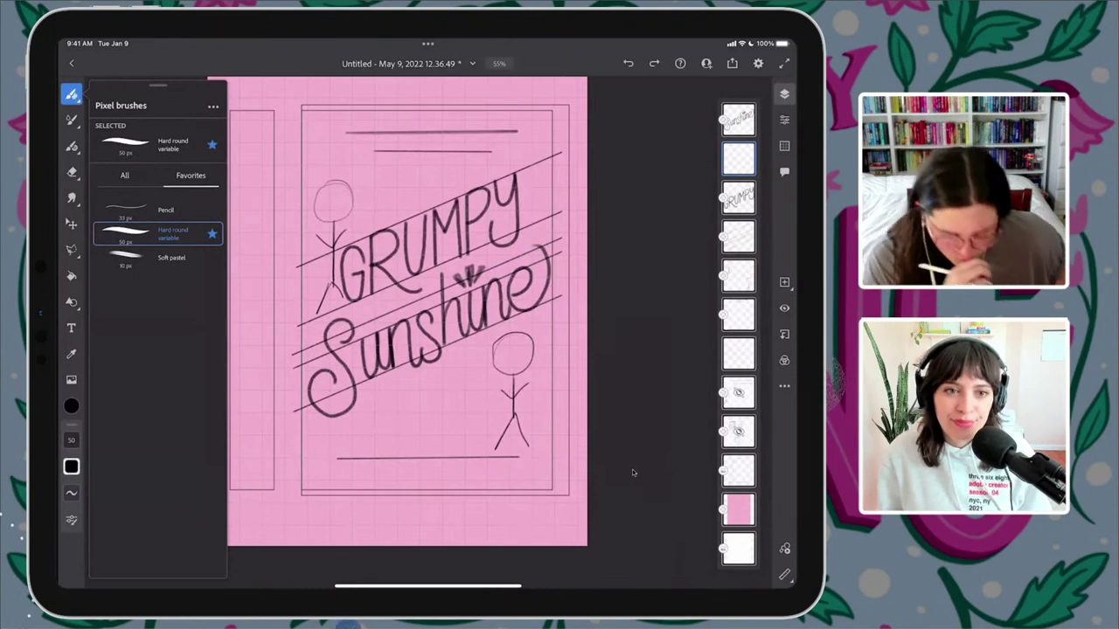
{"action": "left_click", "coordinate": [389, 300]}
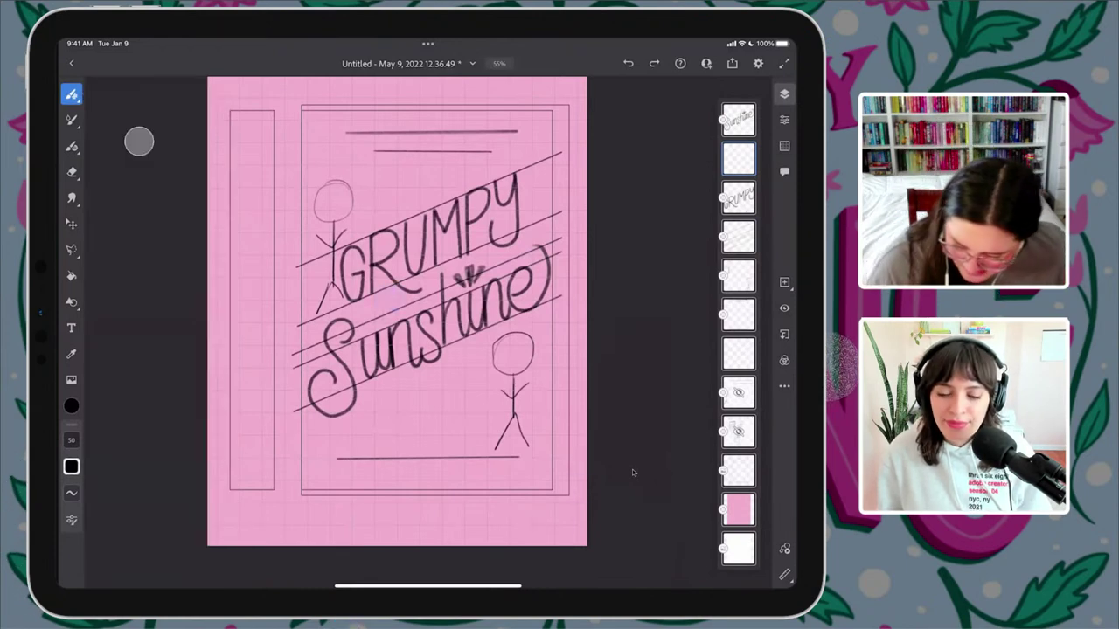
- Lower the GRUMPY lettering layer's opacity to 34 so it can serve as a tracing guide
{"action": "left_click", "coordinate": [738, 198]}
{"action": "left_click", "coordinate": [738, 199]}
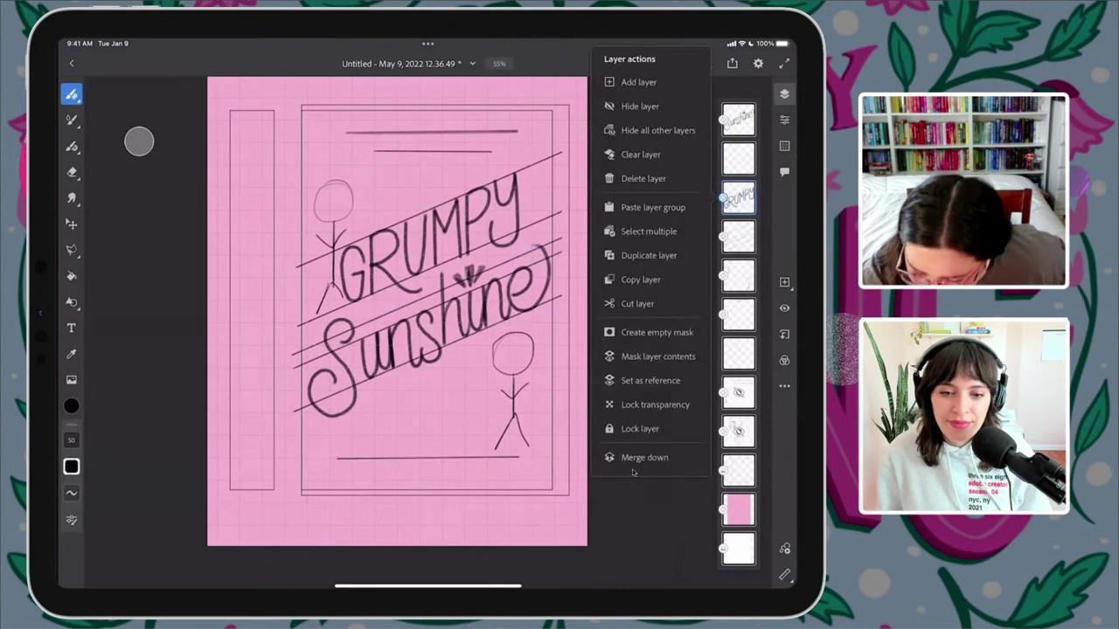
{"action": "left_click", "coordinate": [783, 119]}
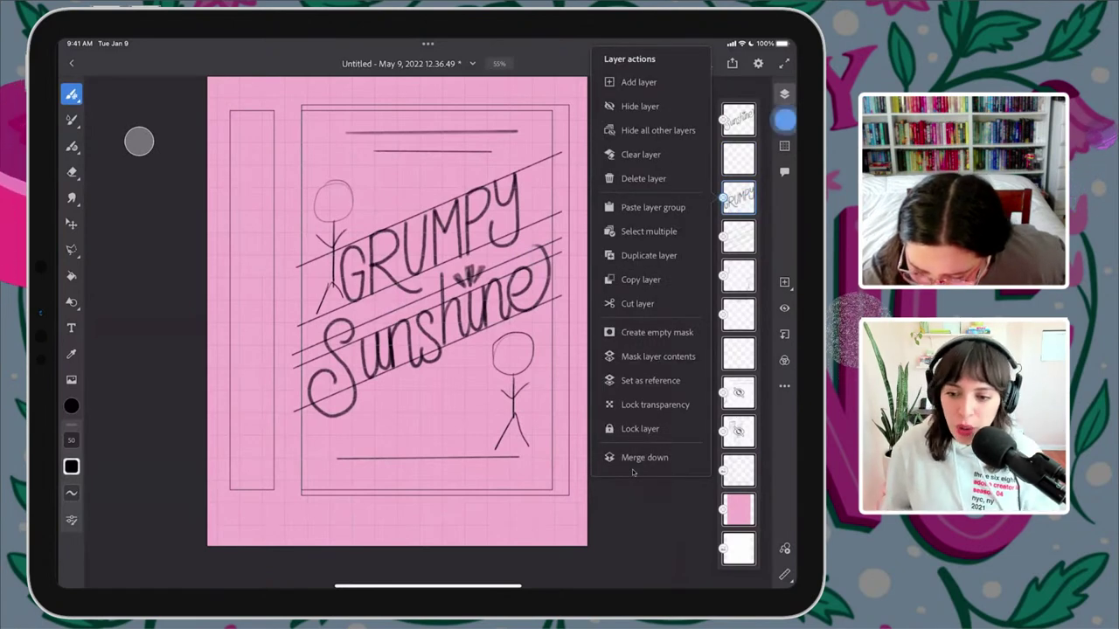
{"action": "left_click_drag", "start_coordinate": [742, 212], "coordinate": [683, 211]}
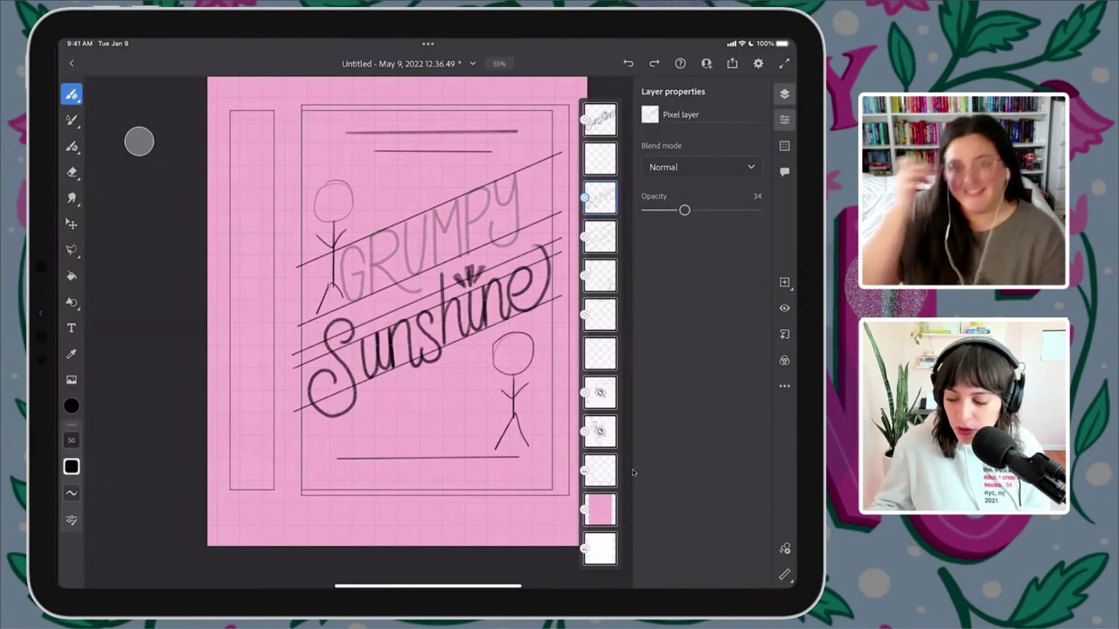
- Make the empty layer above GRUMPY active and set the Hard round variable brush size to 104
{"action": "left_click", "coordinate": [600, 160]}
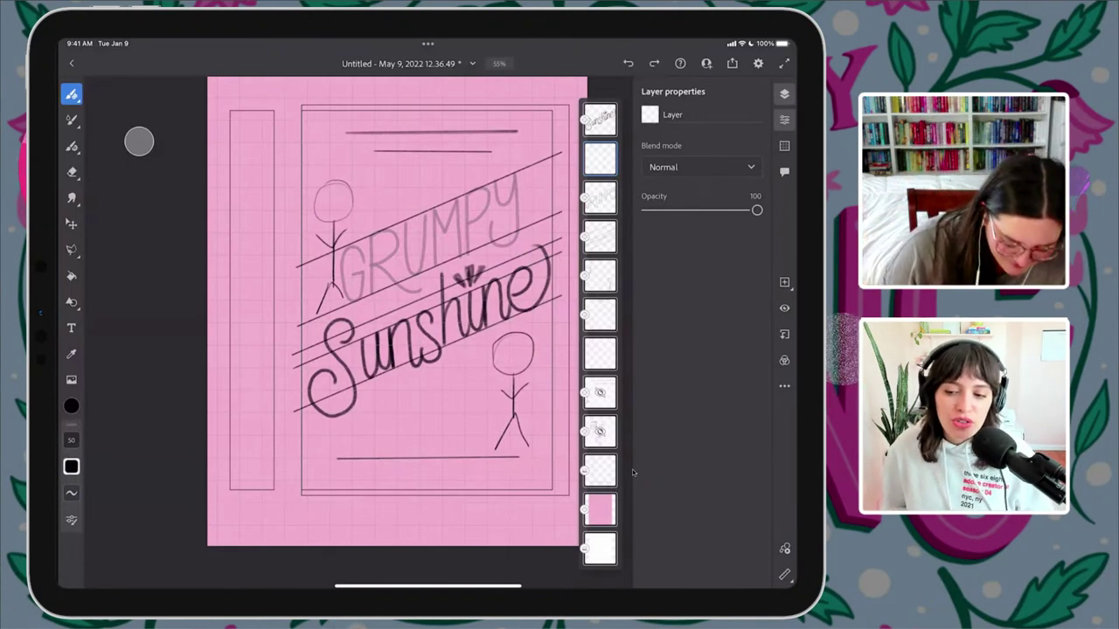
{"action": "left_click", "coordinate": [72, 441]}
{"action": "left_click_drag", "start_coordinate": [96, 478], "coordinate": [96, 456]}
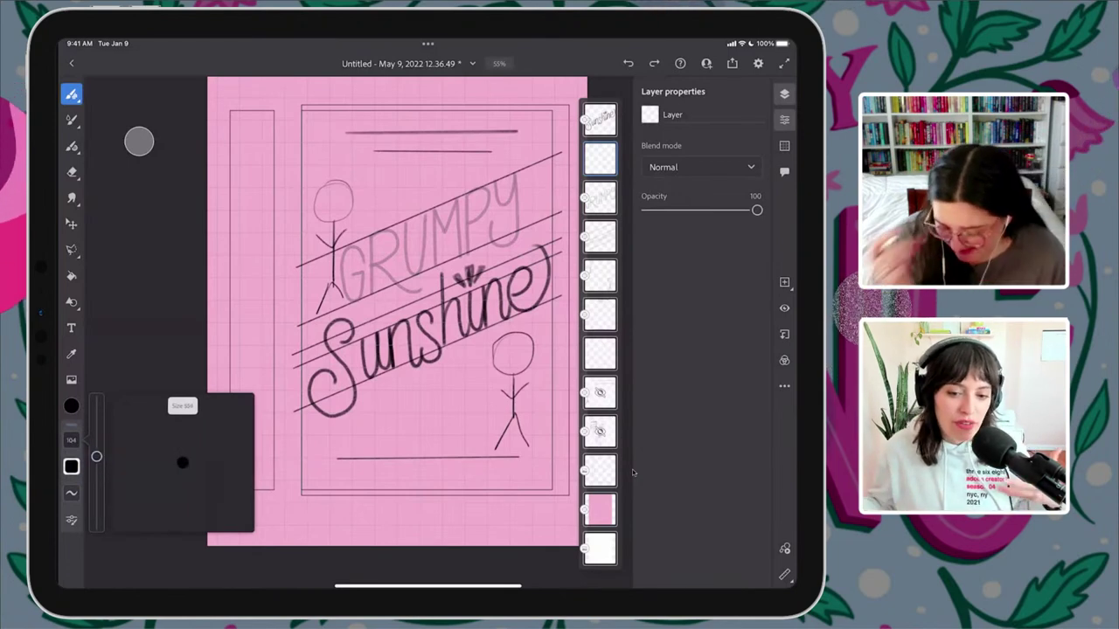
{"action": "left_click", "coordinate": [70, 225]}
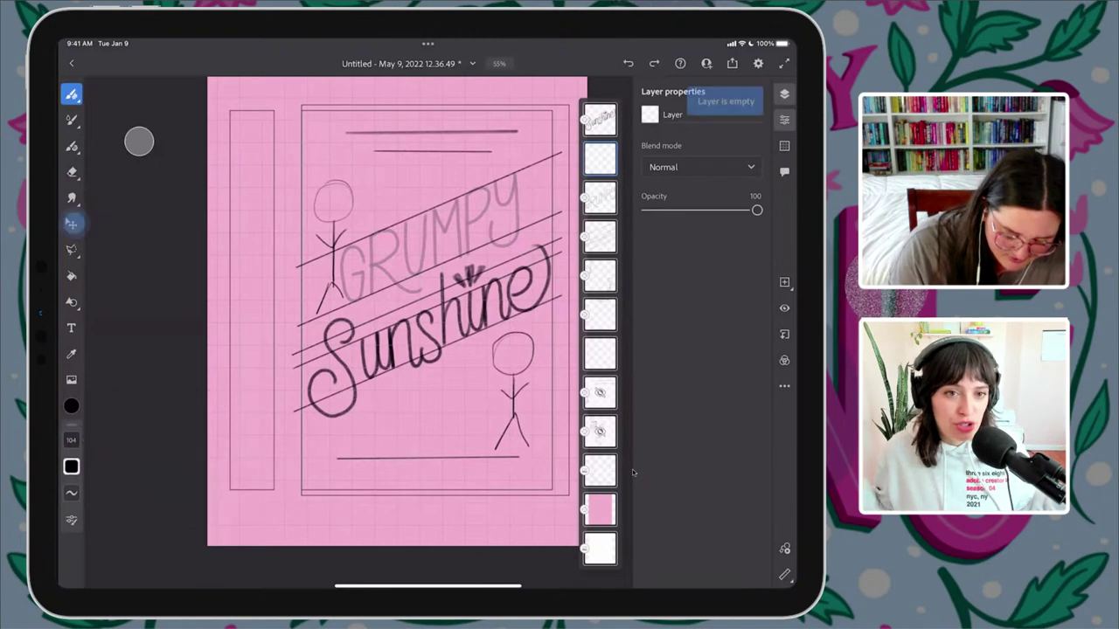
{"action": "left_click", "coordinate": [68, 225]}
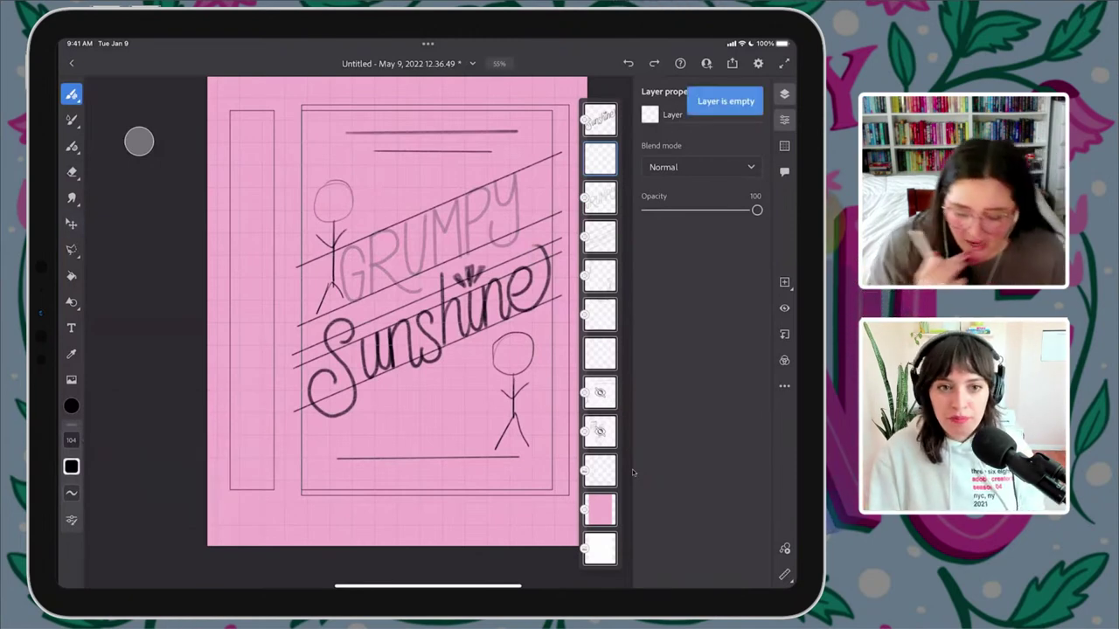
- Move the faint GRUMPY guide lettering slightly right and up between its diagonal guidelines
{"action": "left_click", "coordinate": [599, 198]}
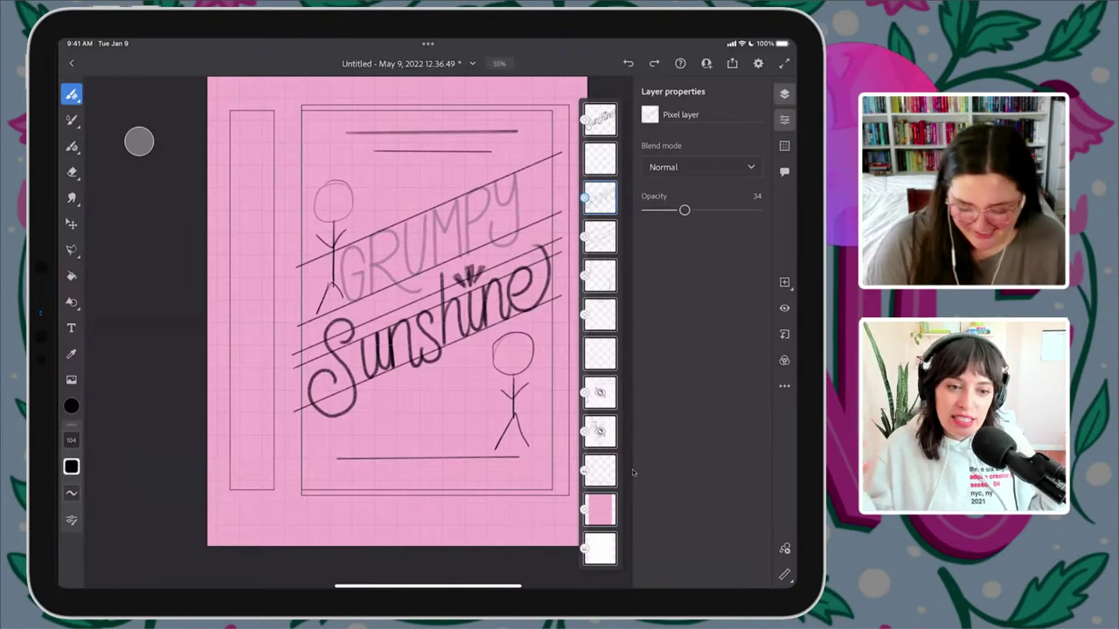
{"action": "left_click", "coordinate": [599, 158]}
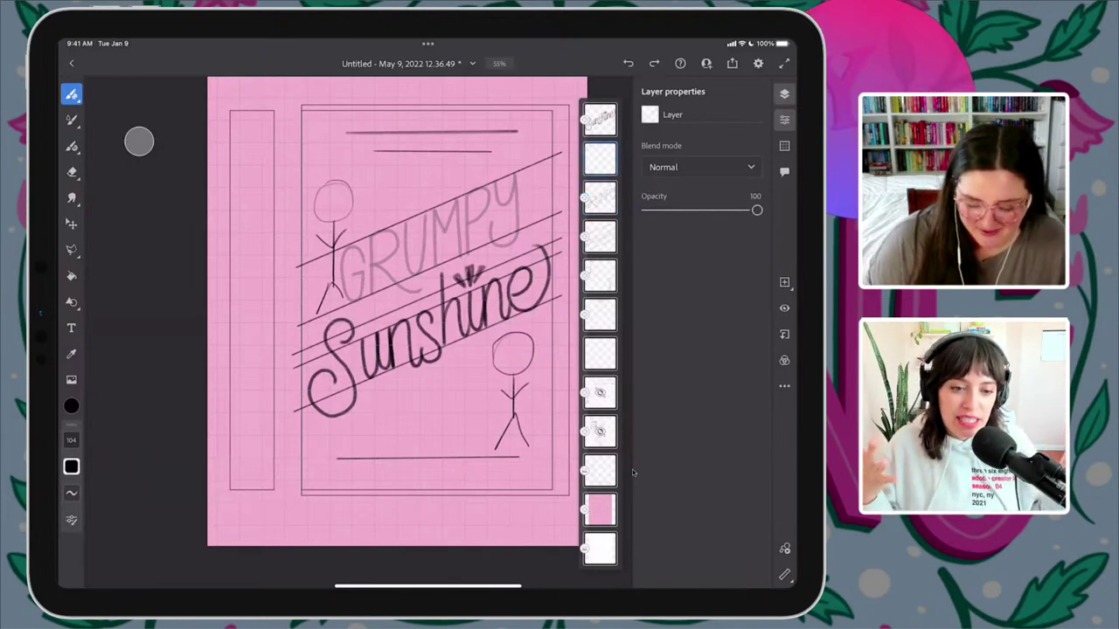
{"action": "scroll", "coordinate": [440, 284], "scroll_direction": "up", "scroll_amount": 3}
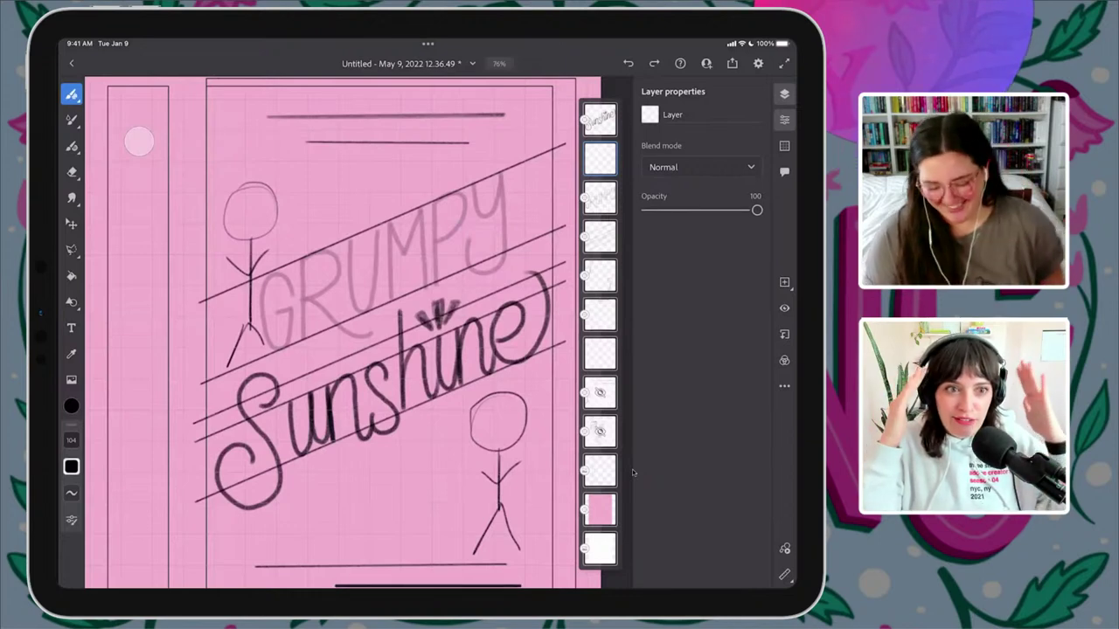
{"action": "left_click", "coordinate": [599, 197]}
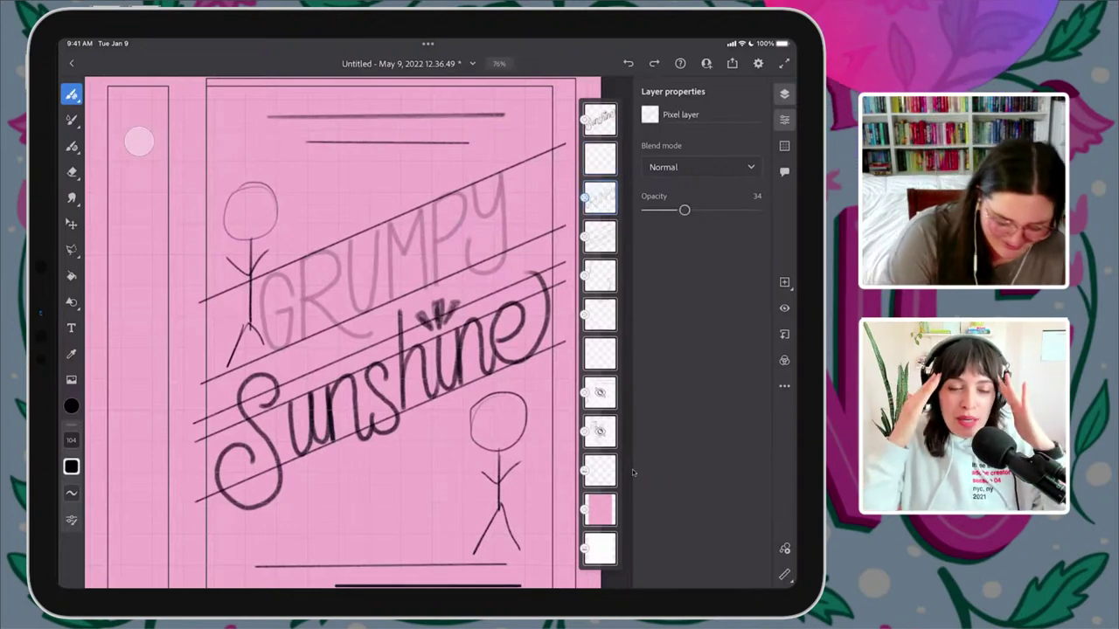
{"action": "left_click", "coordinate": [71, 223]}
{"action": "left_click_drag", "start_coordinate": [395, 275], "coordinate": [412, 264]}
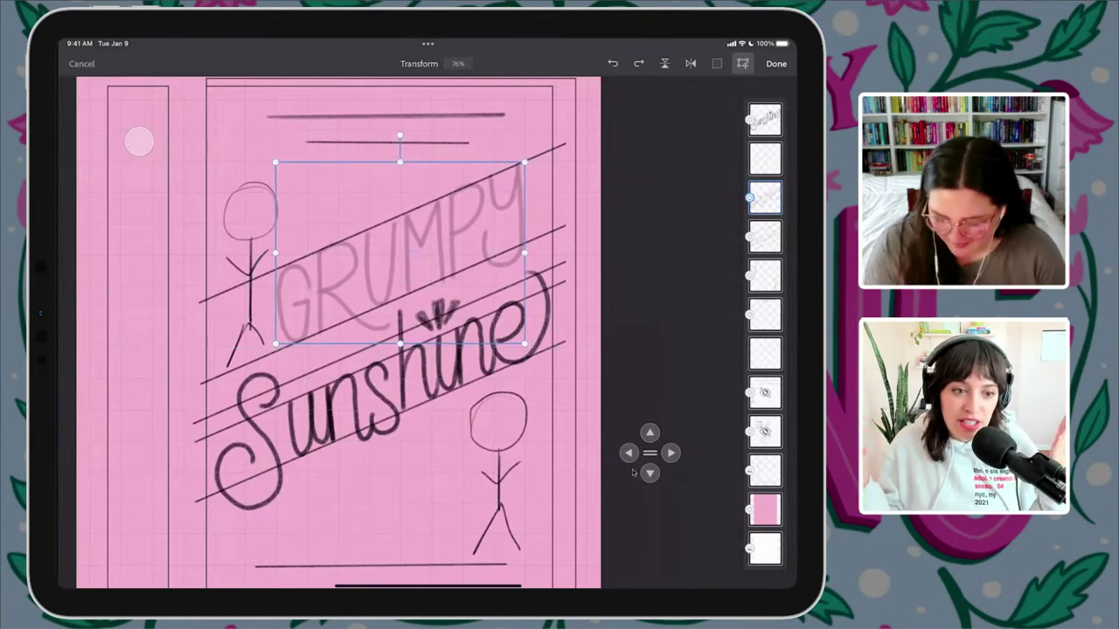
{"action": "left_click", "coordinate": [779, 65]}
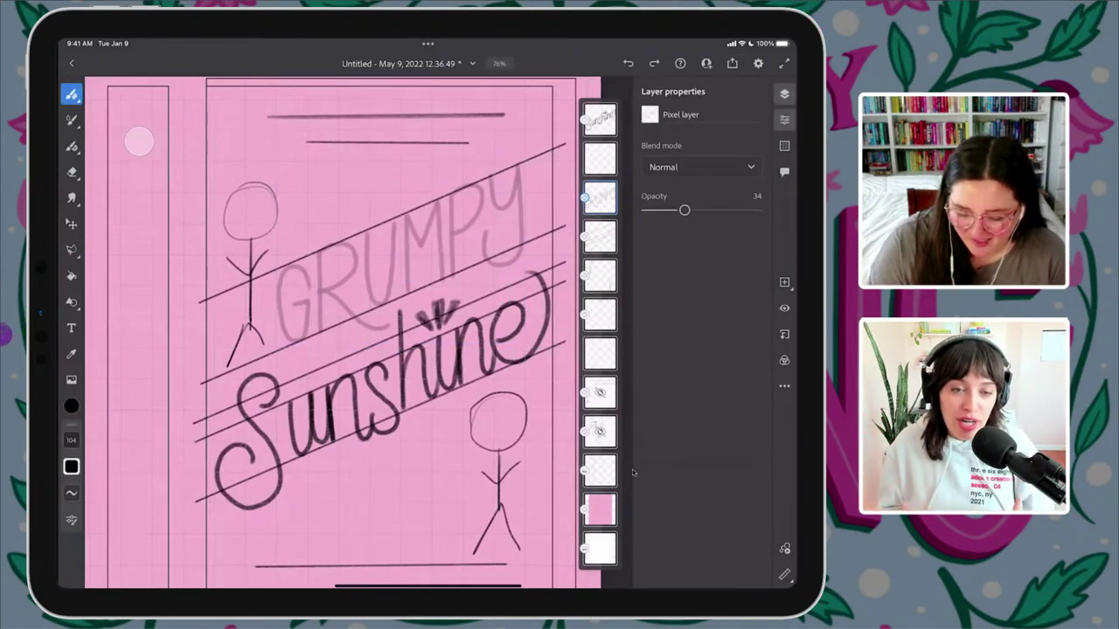
- On the empty layer above the guide, set the brush size to 54 and trace the G of GRUMPY in black
{"action": "left_click", "coordinate": [603, 158]}
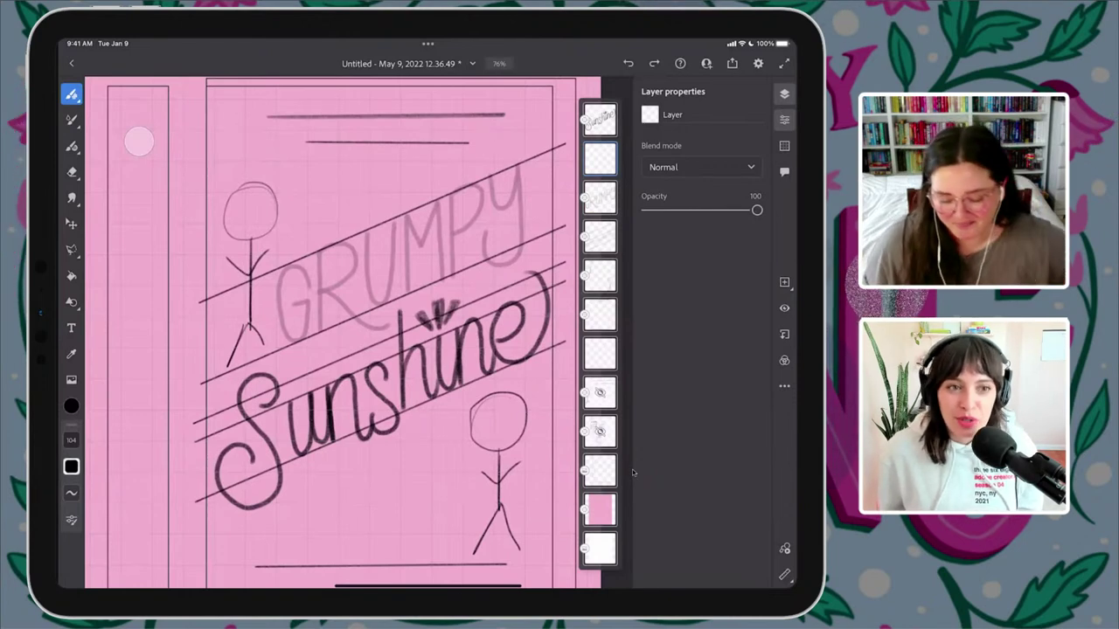
{"action": "scroll", "coordinate": [338, 310], "scroll_direction": "up", "scroll_amount": 3}
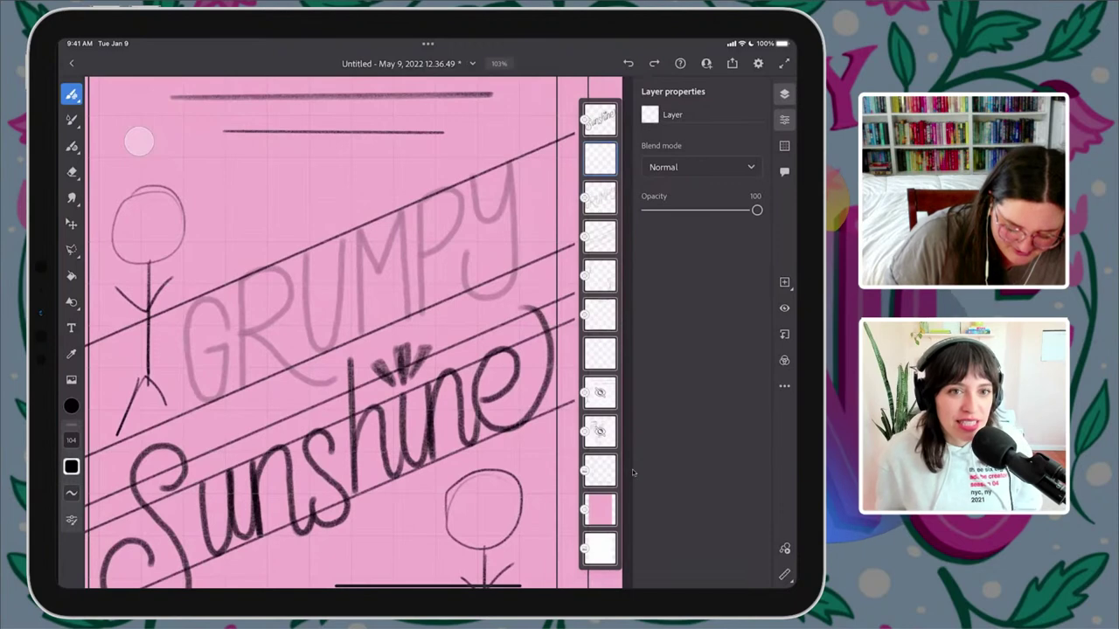
{"action": "left_click_drag", "start_coordinate": [224, 328], "coordinate": [224, 313]}
{"action": "key", "text": "ctrl+z"}
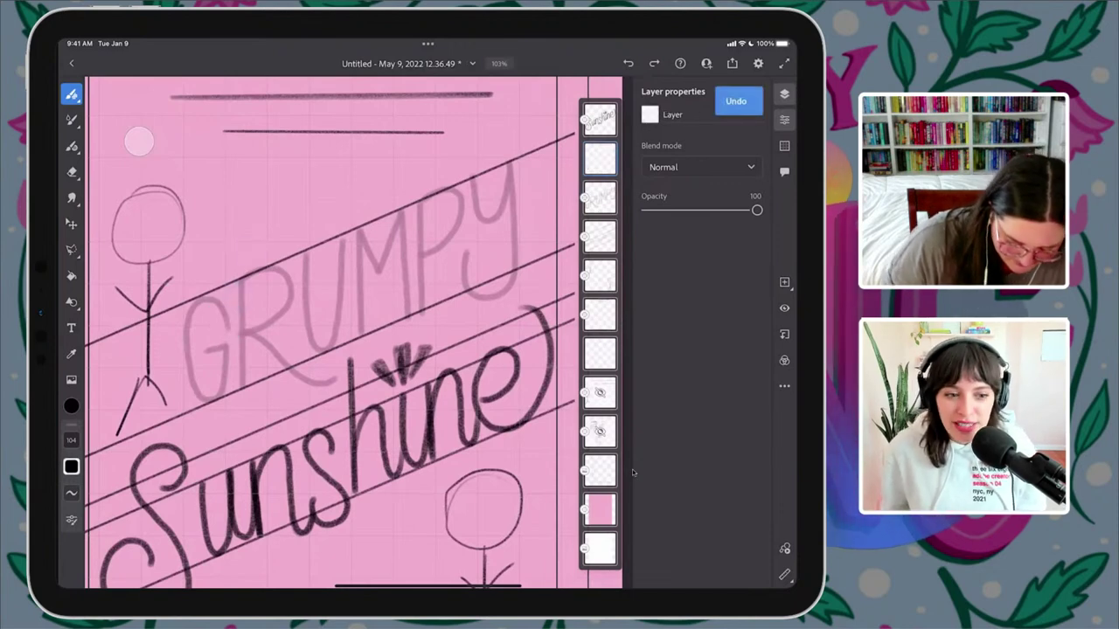
{"action": "left_click", "coordinate": [71, 440]}
{"action": "left_click_drag", "start_coordinate": [96, 456], "coordinate": [96, 476]}
{"action": "mouse_move", "coordinate": [224, 324]}
{"action": "left_mouse_down"}
{"action": "mouse_move", "coordinate": [201, 298]}
{"action": "mouse_move", "coordinate": [192, 365]}
{"action": "mouse_move", "coordinate": [204, 387]}
{"action": "mouse_move", "coordinate": [227, 367]}
{"action": "mouse_move", "coordinate": [226, 348]}
{"action": "mouse_move", "coordinate": [214, 352]}
{"action": "left_mouse_up"}
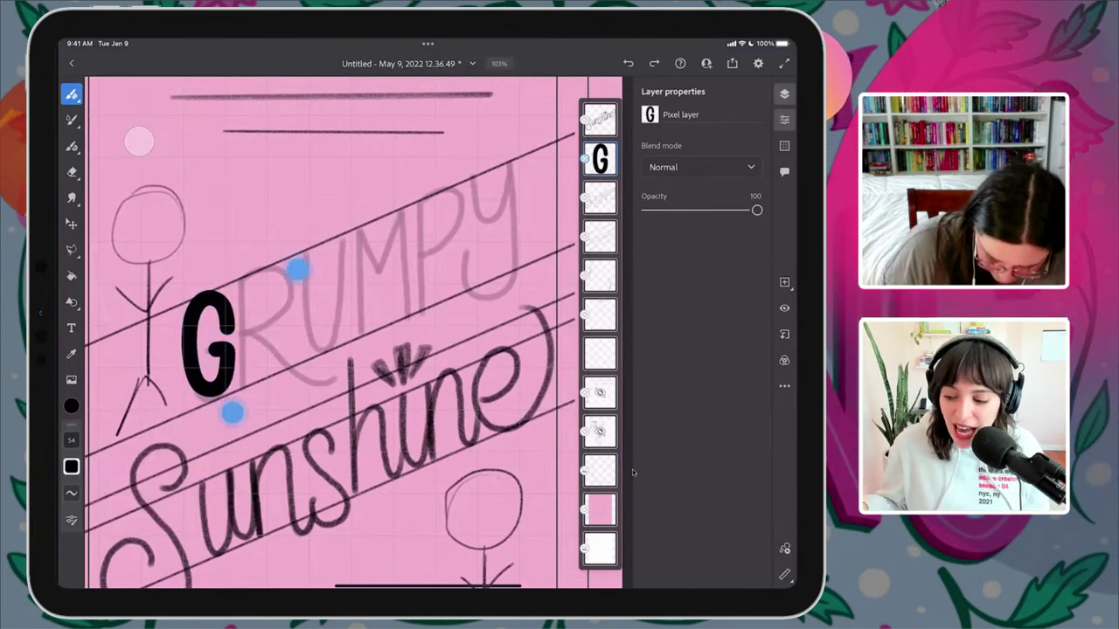
- Trace the R of GRUMPY in thick black strokes, extending its leg in a curved sweep under the U
{"action": "scroll", "coordinate": [268, 339], "scroll_direction": "up", "scroll_amount": 5}
{"action": "left_click_drag", "start_coordinate": [232, 247], "coordinate": [233, 407]}
{"action": "key", "text": "ctrl+z"}
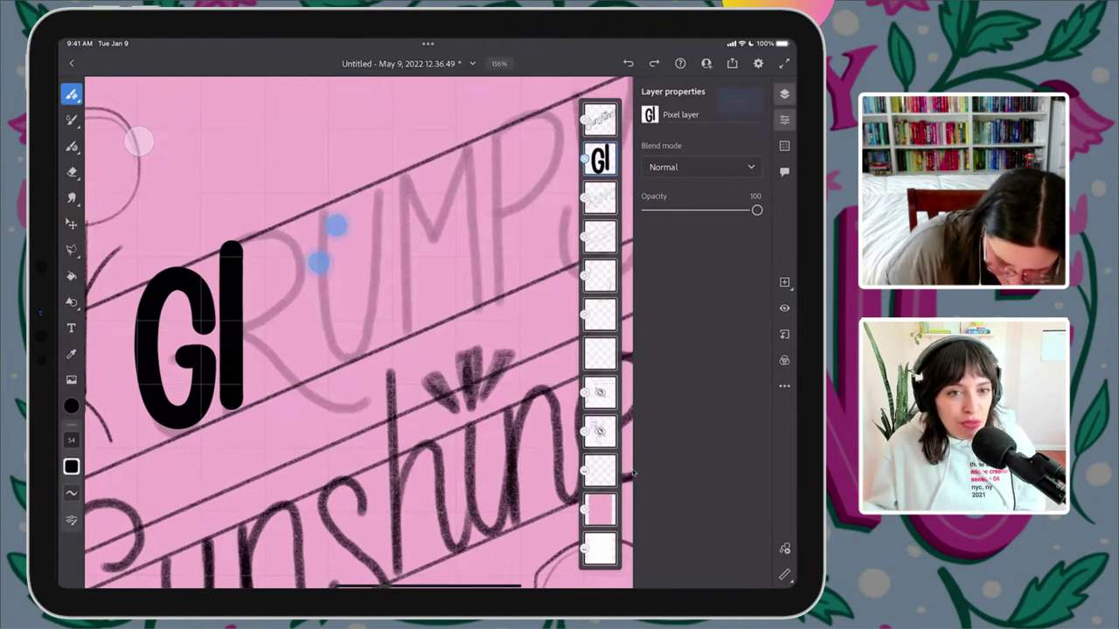
{"action": "key", "text": "ctrl+z"}
{"action": "left_click_drag", "start_coordinate": [231, 249], "coordinate": [230, 425]}
{"action": "mouse_move", "coordinate": [231, 249]}
{"action": "left_mouse_down"}
{"action": "mouse_move", "coordinate": [261, 236]}
{"action": "mouse_move", "coordinate": [294, 259]}
{"action": "mouse_move", "coordinate": [294, 286]}
{"action": "mouse_move", "coordinate": [233, 331]}
{"action": "mouse_move", "coordinate": [296, 388]}
{"action": "mouse_move", "coordinate": [370, 395]}
{"action": "left_mouse_up"}
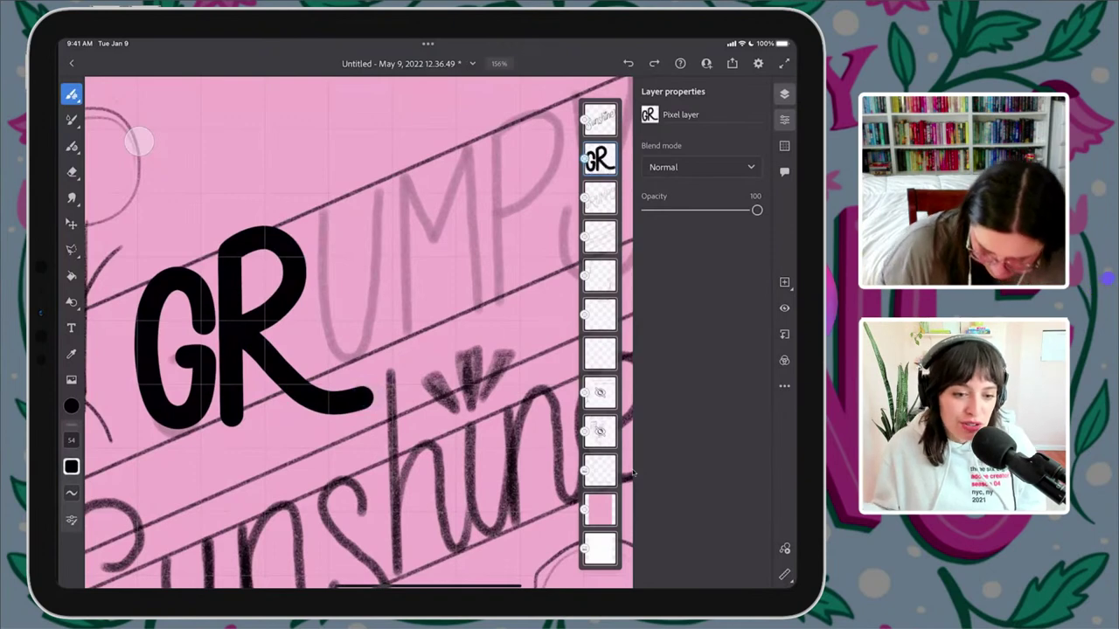
- Trace the U and M of GRUMPY in thick black strokes, giving the M a pointed second peak
{"action": "mouse_move", "coordinate": [323, 191]}
{"action": "left_mouse_down"}
{"action": "mouse_move", "coordinate": [329, 311]}
{"action": "mouse_move", "coordinate": [345, 351]}
{"action": "mouse_move", "coordinate": [370, 330]}
{"action": "mouse_move", "coordinate": [376, 293]}
{"action": "mouse_move", "coordinate": [370, 166]}
{"action": "left_mouse_up"}
{"action": "mouse_move", "coordinate": [485, 218]}
{"action": "left_mouse_down"}
{"action": "mouse_move", "coordinate": [387, 295]}
{"action": "mouse_move", "coordinate": [352, 300]}
{"action": "left_mouse_up"}
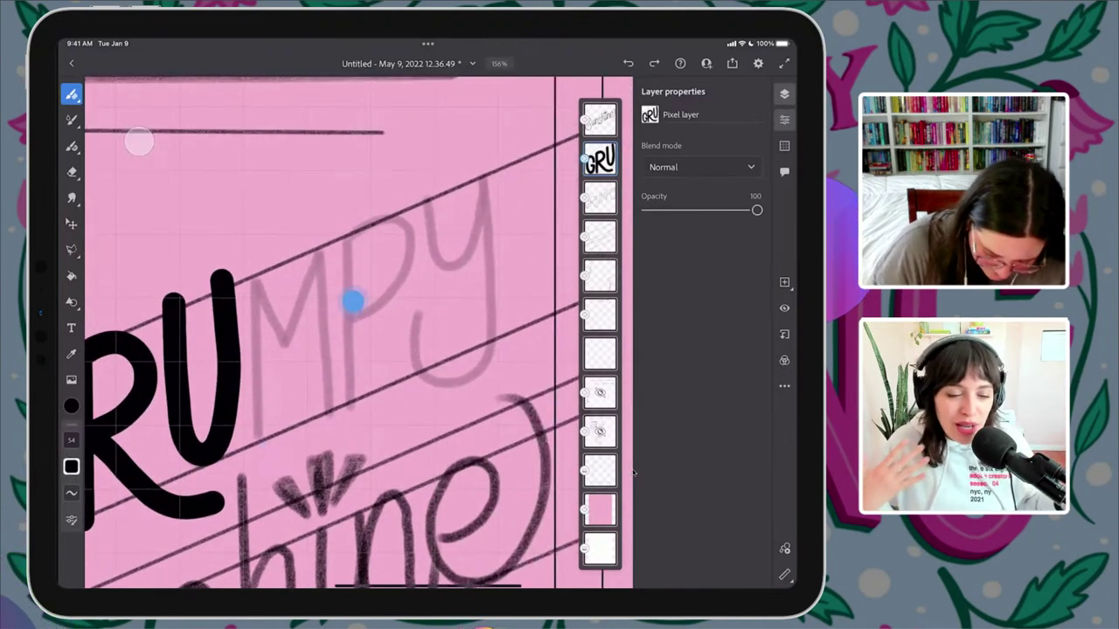
{"action": "key", "text": "ctrl+z"}
{"action": "mouse_move", "coordinate": [172, 304]}
{"action": "left_mouse_down"}
{"action": "mouse_move", "coordinate": [182, 439]}
{"action": "mouse_move", "coordinate": [212, 448]}
{"action": "mouse_move", "coordinate": [225, 390]}
{"action": "mouse_move", "coordinate": [221, 278]}
{"action": "mouse_move", "coordinate": [257, 272]}
{"action": "mouse_move", "coordinate": [270, 443]}
{"action": "left_mouse_up"}
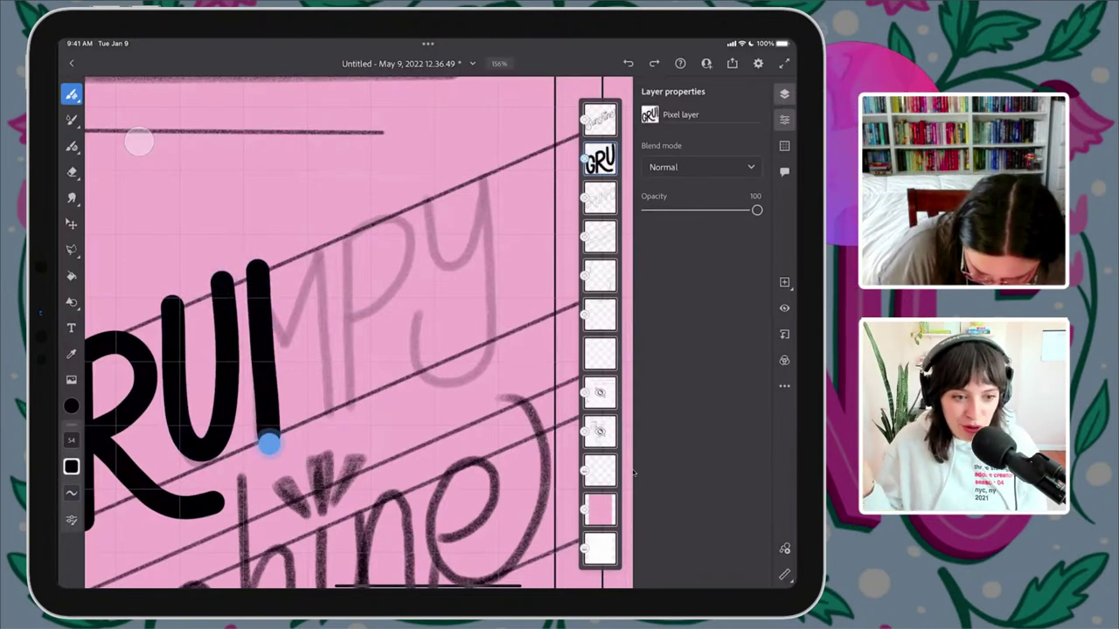
{"action": "left_click_drag", "start_coordinate": [257, 262], "coordinate": [291, 331]}
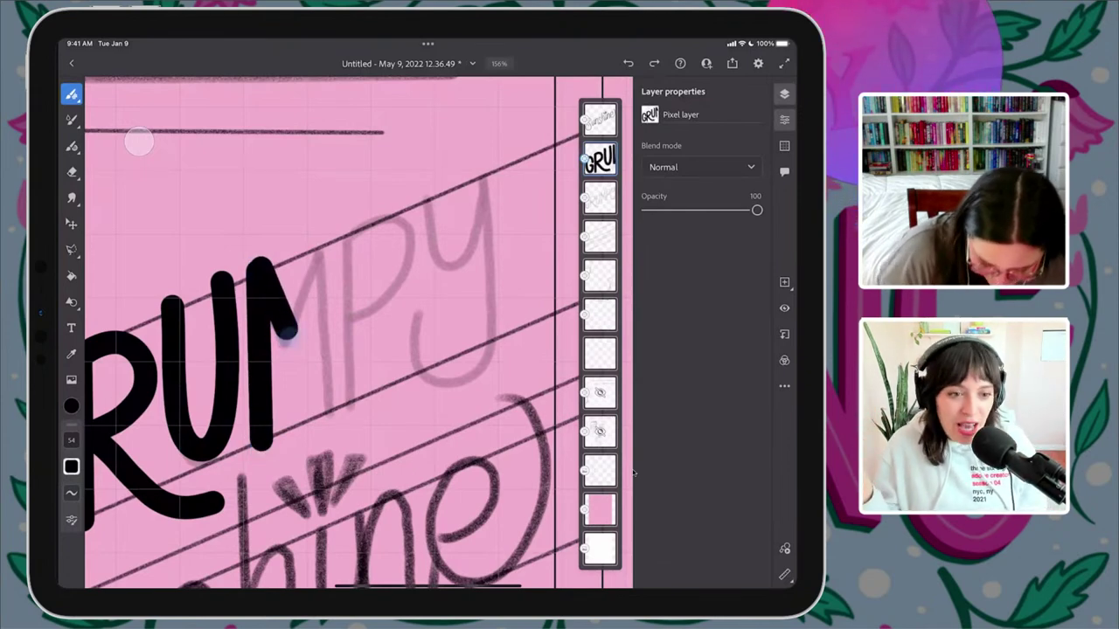
{"action": "key", "text": "ctrl+z"}
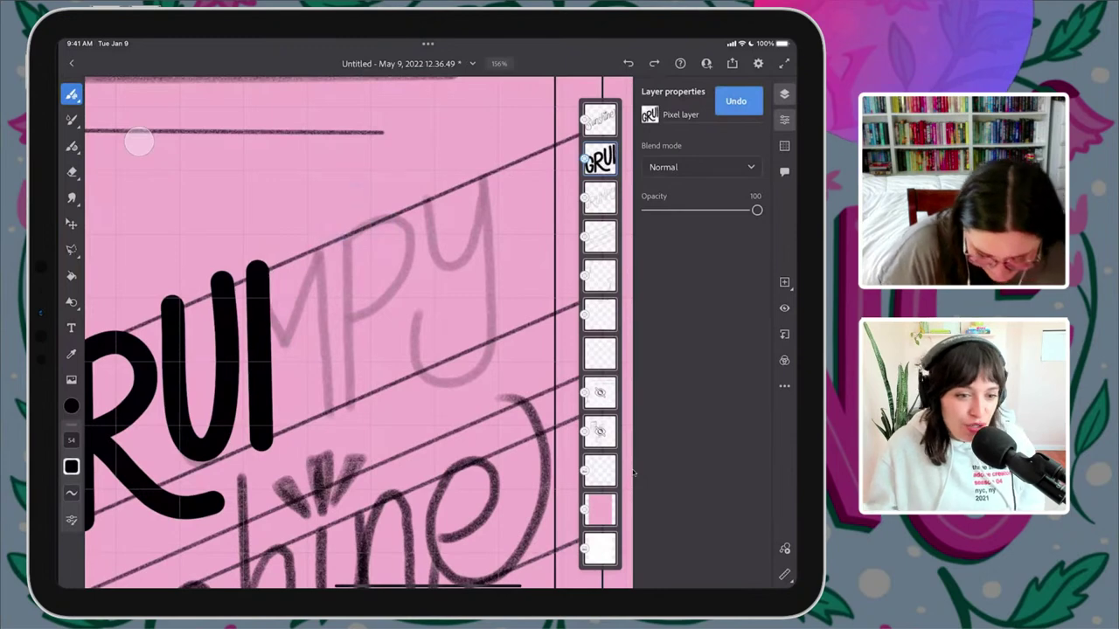
{"action": "mouse_move", "coordinate": [258, 264]}
{"action": "left_mouse_down"}
{"action": "mouse_move", "coordinate": [295, 349]}
{"action": "mouse_move", "coordinate": [324, 220]}
{"action": "mouse_move", "coordinate": [329, 429]}
{"action": "left_mouse_up"}
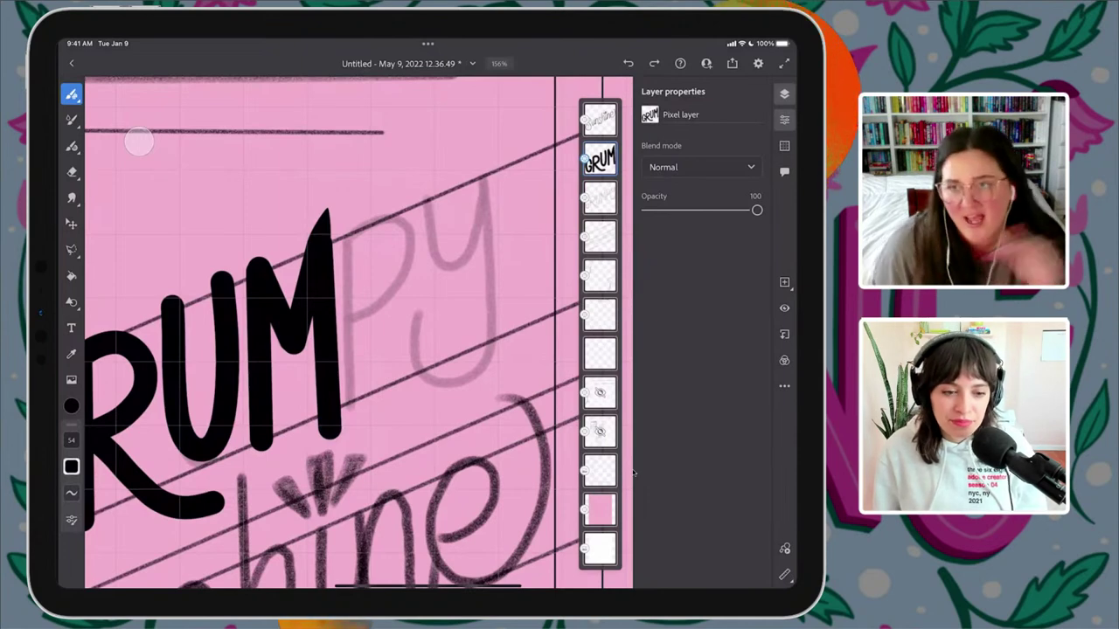
- Trace the P of GRUMPY with a straight black stem and a rounded bowl following the faint guide
{"action": "scroll", "coordinate": [402, 326], "scroll_direction": "up", "scroll_amount": 3}
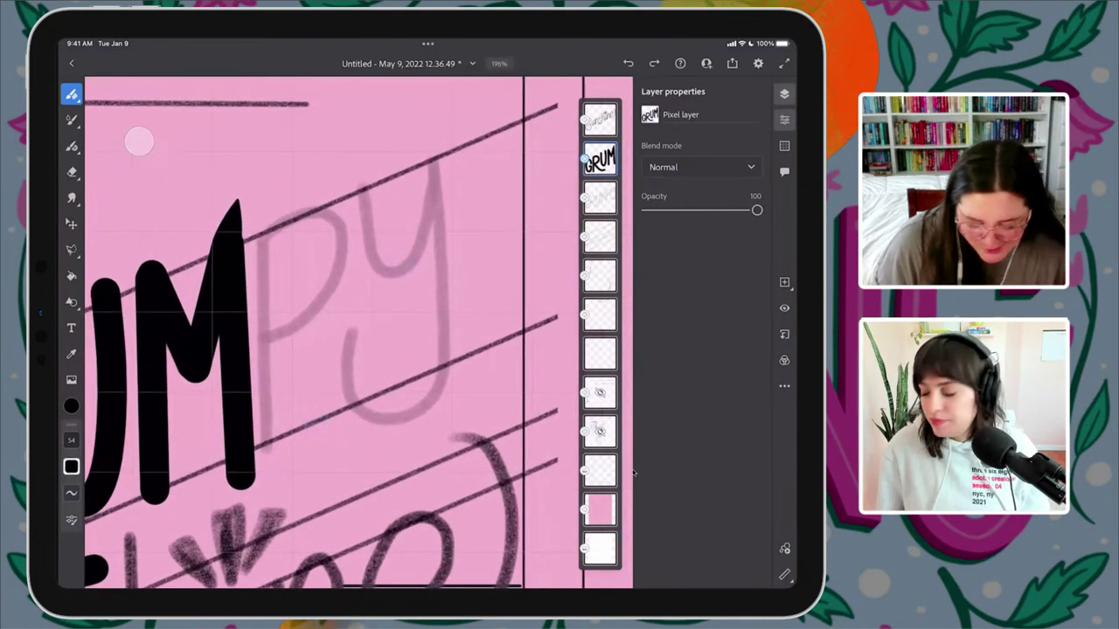
{"action": "left_click", "coordinate": [72, 171]}
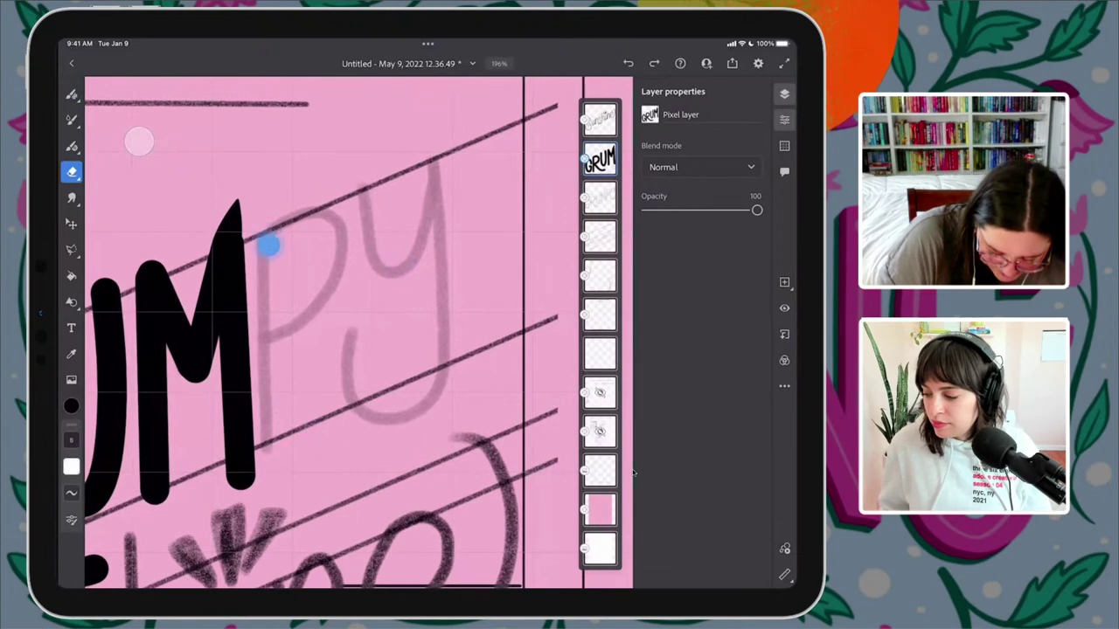
{"action": "left_click", "coordinate": [72, 94]}
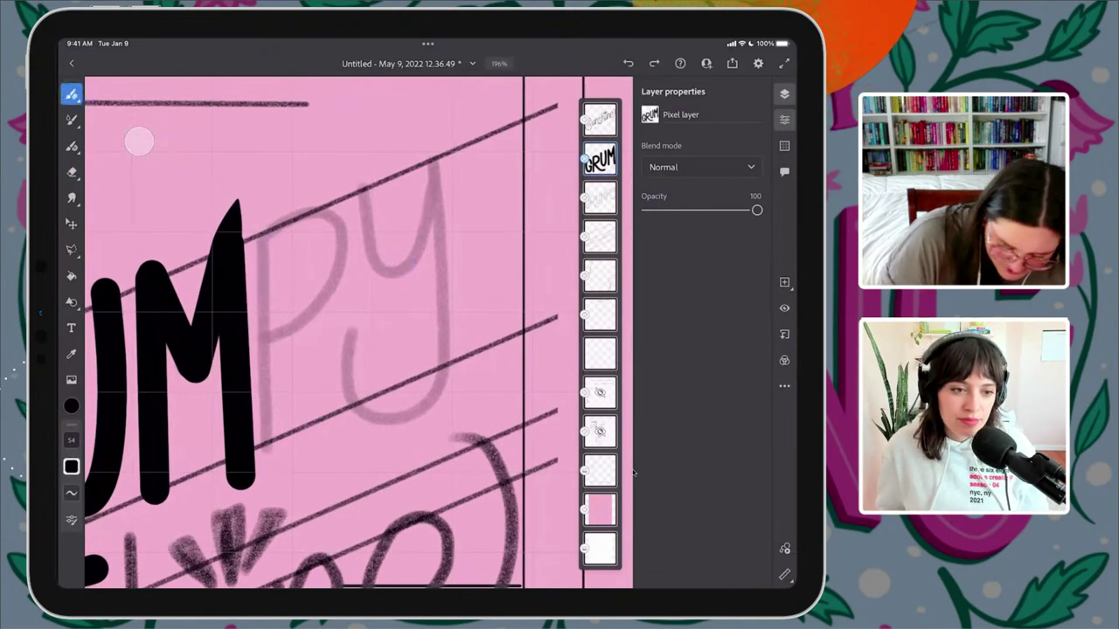
{"action": "mouse_move", "coordinate": [271, 232]}
{"action": "left_mouse_down"}
{"action": "mouse_move", "coordinate": [263, 445]}
{"action": "mouse_move", "coordinate": [279, 437]}
{"action": "mouse_move", "coordinate": [276, 451]}
{"action": "left_mouse_up"}
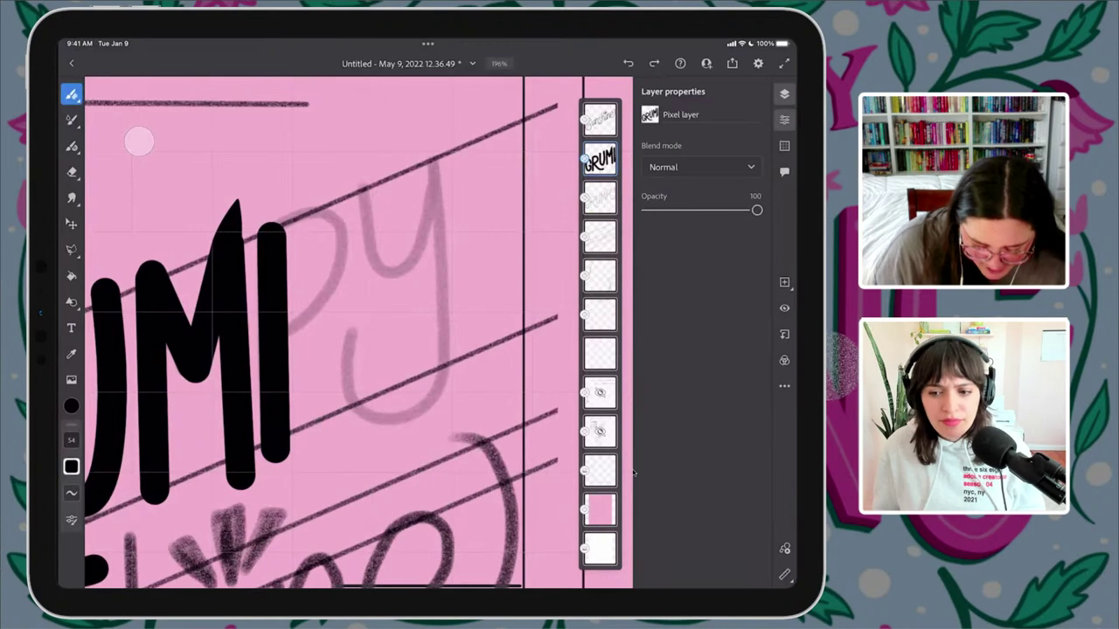
{"action": "scroll", "coordinate": [356, 286], "scroll_direction": "up", "scroll_amount": 2}
{"action": "scroll", "coordinate": [357, 287], "scroll_direction": "up", "scroll_amount": 1}
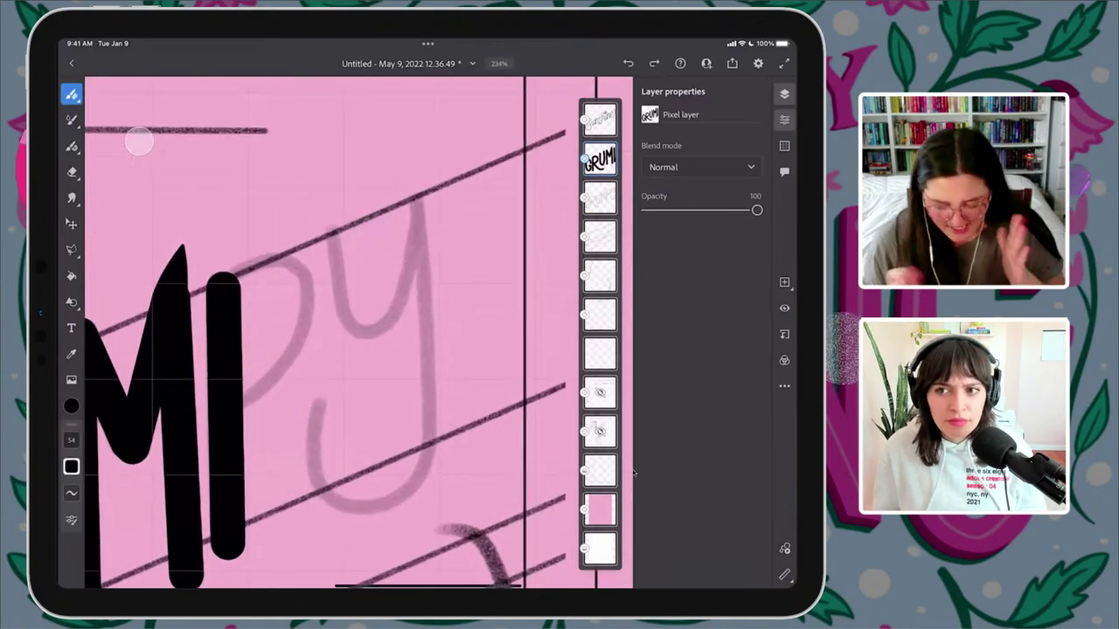
{"action": "scroll", "coordinate": [400, 269], "scroll_direction": "down", "scroll_amount": 5}
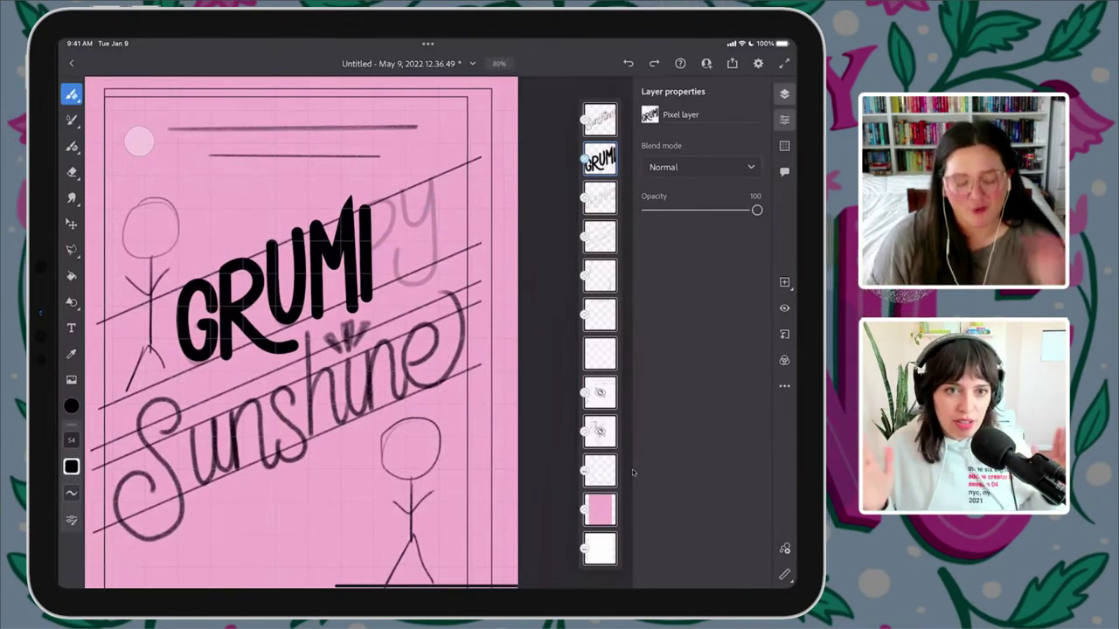
{"action": "scroll", "coordinate": [425, 280], "scroll_direction": "up", "scroll_amount": 3}
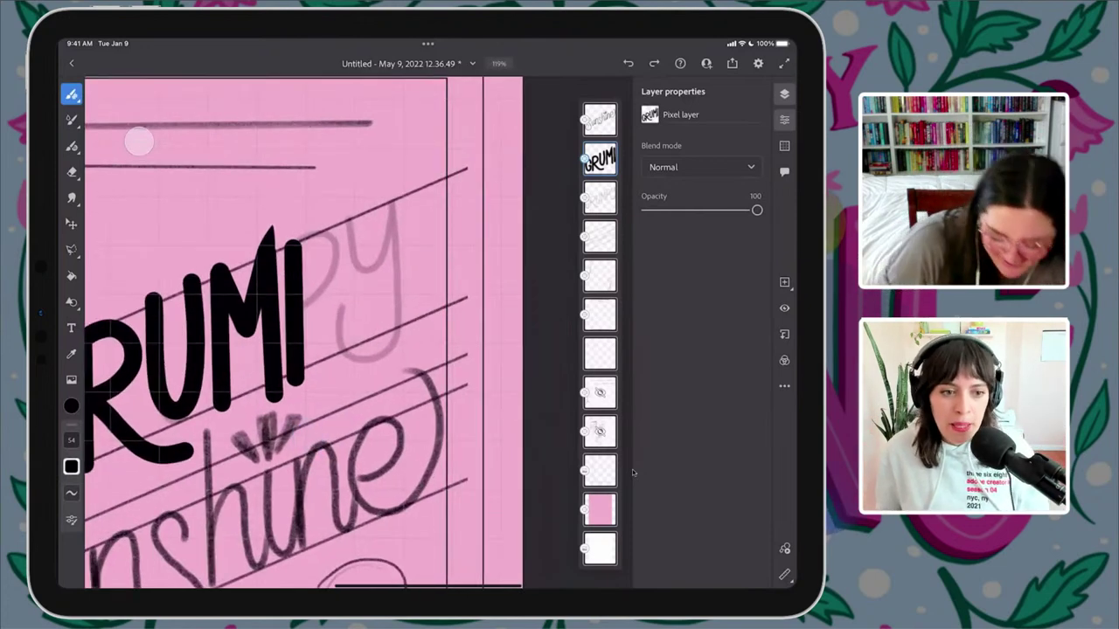
{"action": "mouse_move", "coordinate": [294, 251]}
{"action": "left_mouse_down"}
{"action": "mouse_move", "coordinate": [338, 259]}
{"action": "mouse_move", "coordinate": [335, 283]}
{"action": "mouse_move", "coordinate": [297, 305]}
{"action": "left_mouse_up"}
{"action": "scroll", "coordinate": [447, 285], "scroll_direction": "down", "scroll_amount": 3}
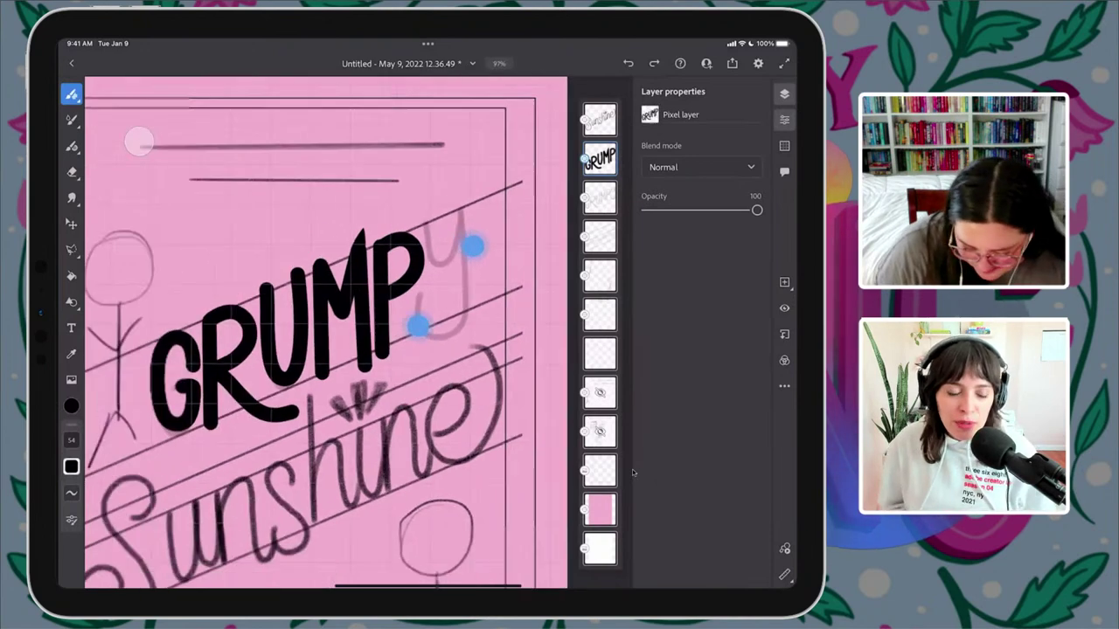
- Trace the Y of GRUMPY with a U-shaped top and a descending tail that hooks back under the P
{"action": "scroll", "coordinate": [447, 285], "scroll_direction": "up", "scroll_amount": 3}
{"action": "scroll", "coordinate": [430, 326], "scroll_direction": "up", "scroll_amount": 2}
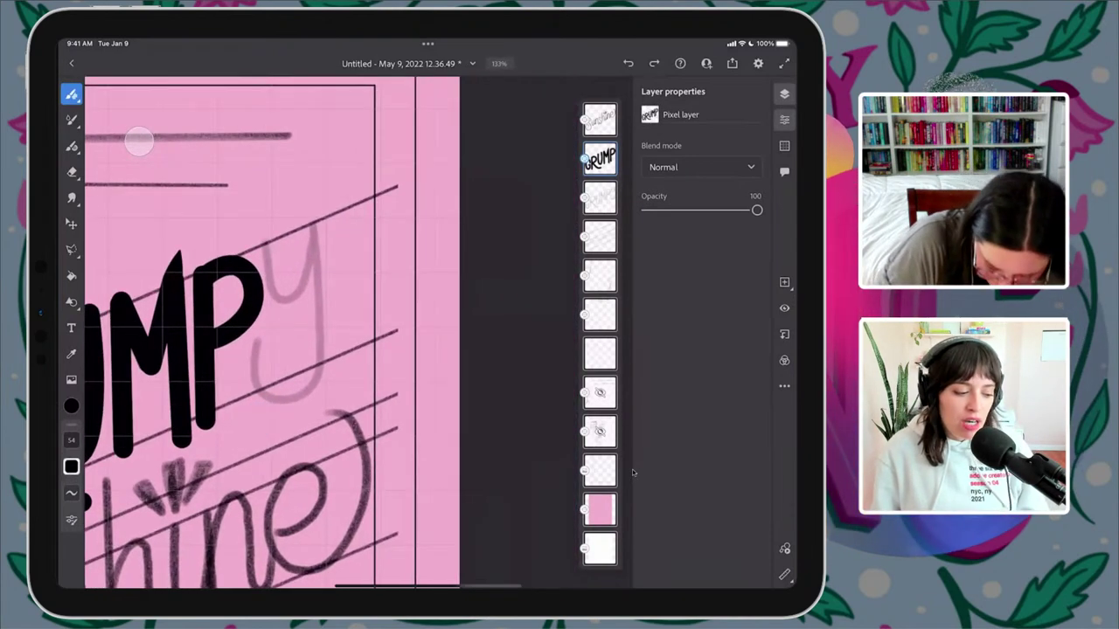
{"action": "mouse_move", "coordinate": [271, 233]}
{"action": "left_mouse_down"}
{"action": "mouse_move", "coordinate": [294, 305]}
{"action": "mouse_move", "coordinate": [309, 294]}
{"action": "mouse_move", "coordinate": [320, 210]}
{"action": "mouse_move", "coordinate": [324, 342]}
{"action": "mouse_move", "coordinate": [301, 383]}
{"action": "mouse_move", "coordinate": [273, 388]}
{"action": "mouse_move", "coordinate": [263, 341]}
{"action": "left_mouse_up"}
{"action": "key", "text": "ctrl+z"}
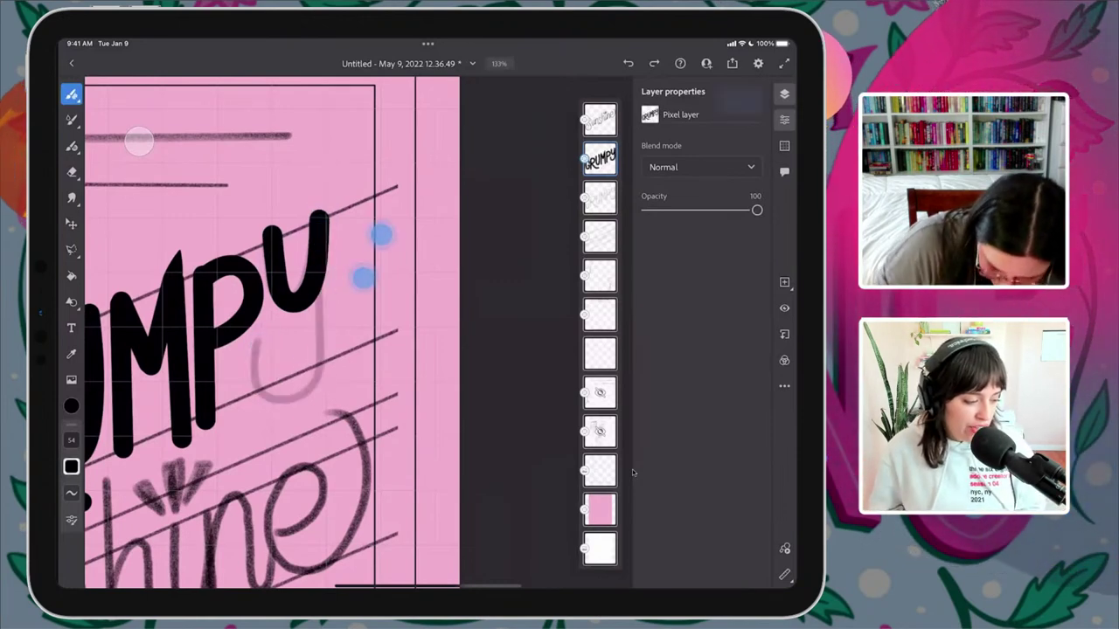
{"action": "mouse_move", "coordinate": [321, 216]}
{"action": "left_mouse_down"}
{"action": "mouse_move", "coordinate": [325, 348]}
{"action": "mouse_move", "coordinate": [310, 391]}
{"action": "mouse_move", "coordinate": [272, 391]}
{"action": "mouse_move", "coordinate": [262, 324]}
{"action": "left_mouse_up"}
{"action": "scroll", "coordinate": [399, 343], "scroll_direction": "down", "scroll_amount": 5}
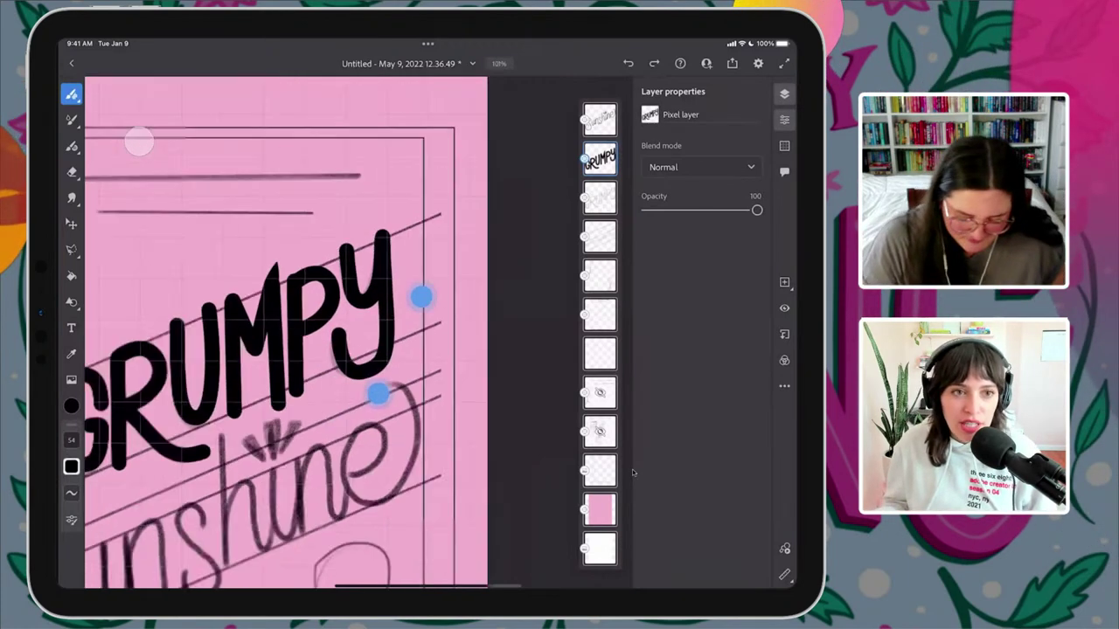
{"action": "scroll", "coordinate": [447, 328], "scroll_direction": "up", "scroll_amount": 5}
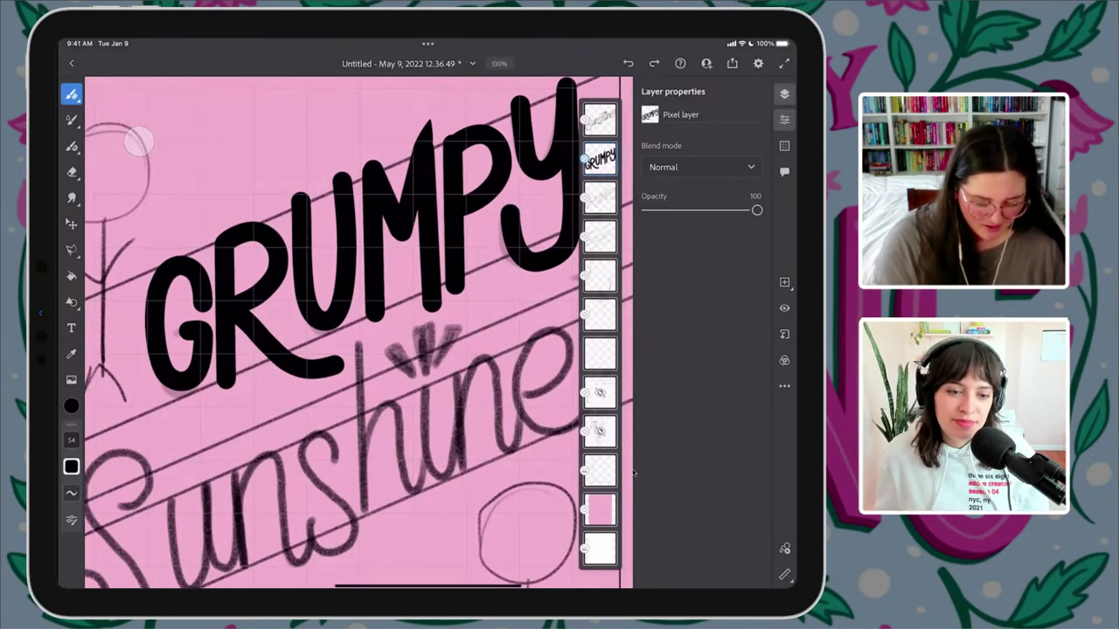
- Lasso the black G of GRUMPY and move it slightly left and down, away from the R
{"action": "left_click", "coordinate": [72, 250]}
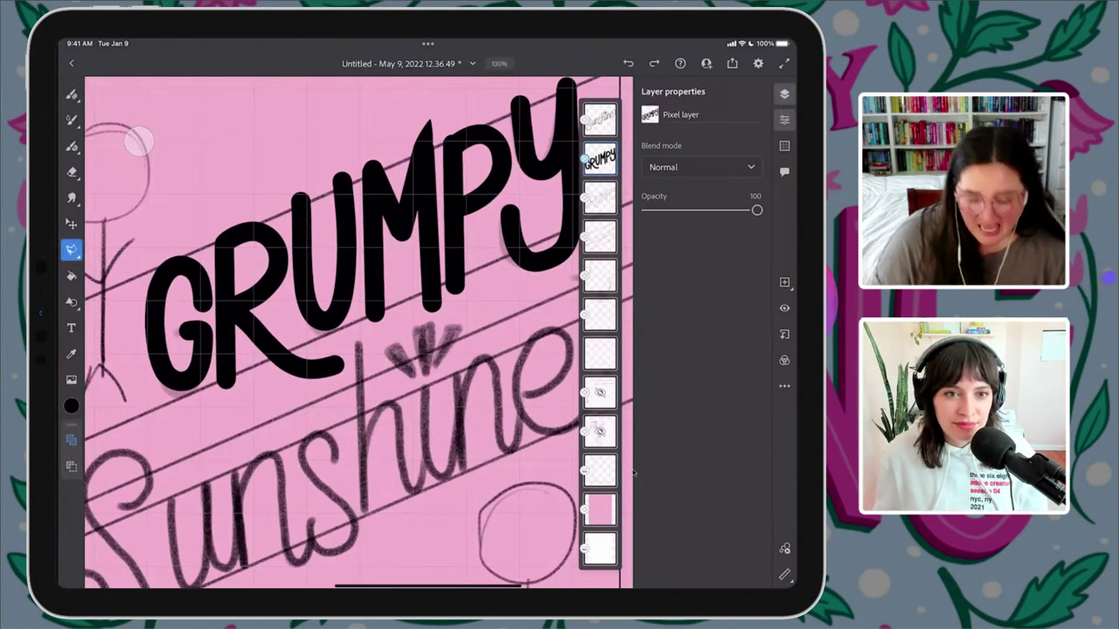
{"action": "left_click", "coordinate": [72, 94]}
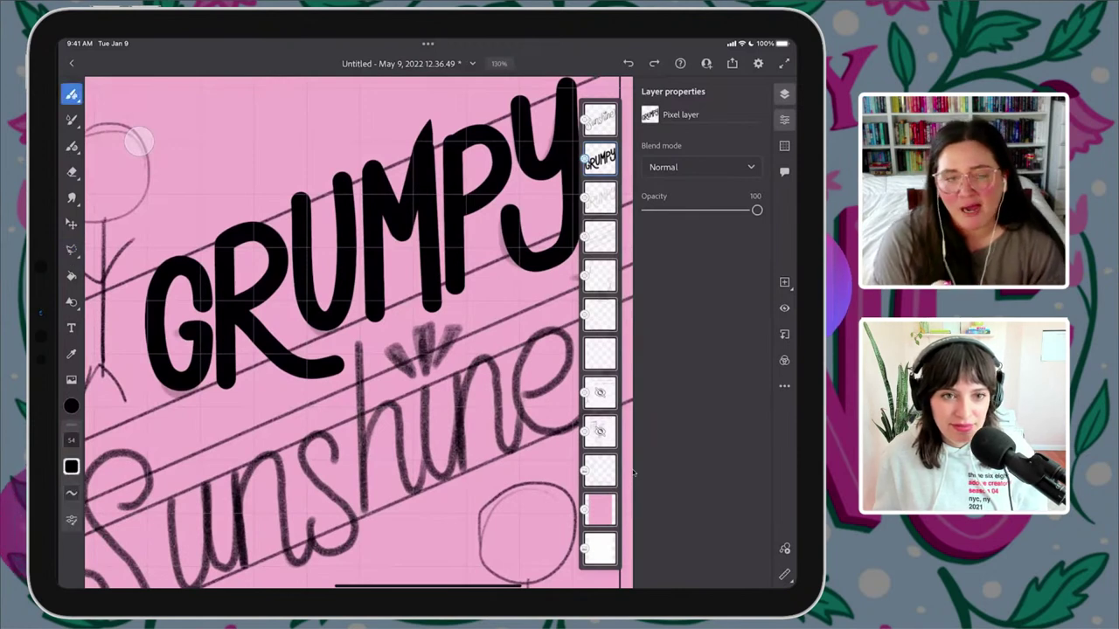
{"action": "left_click", "coordinate": [72, 250]}
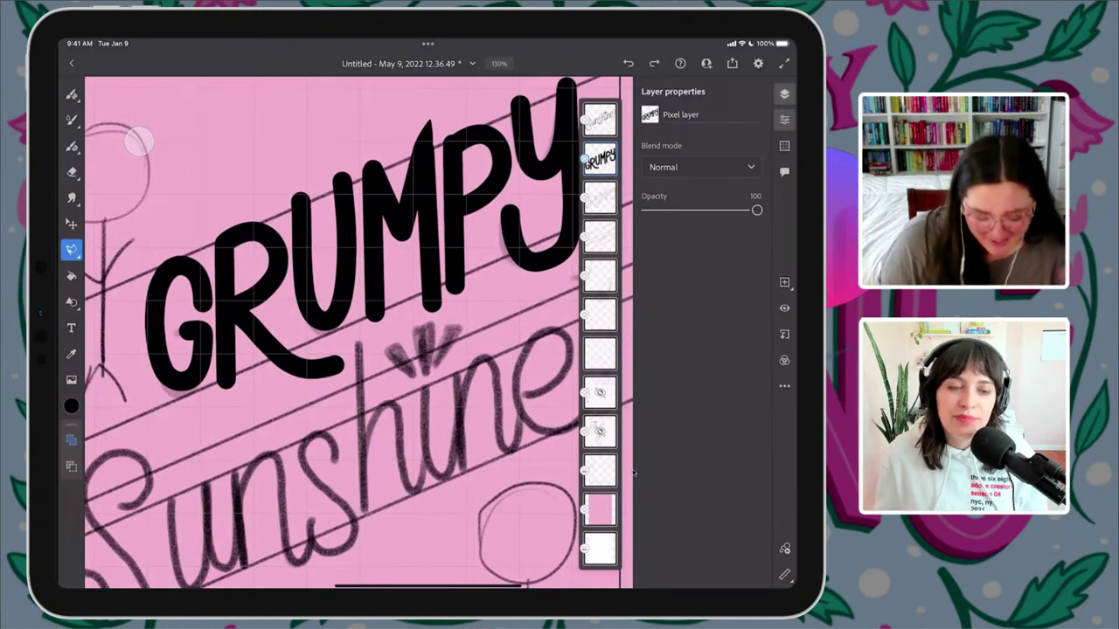
{"action": "mouse_move", "coordinate": [203, 238]}
{"action": "left_mouse_down"}
{"action": "mouse_move", "coordinate": [210, 410]}
{"action": "mouse_move", "coordinate": [168, 430]}
{"action": "mouse_move", "coordinate": [145, 410]}
{"action": "mouse_move", "coordinate": [129, 286]}
{"action": "mouse_move", "coordinate": [177, 231]}
{"action": "mouse_move", "coordinate": [203, 239]}
{"action": "left_mouse_up"}
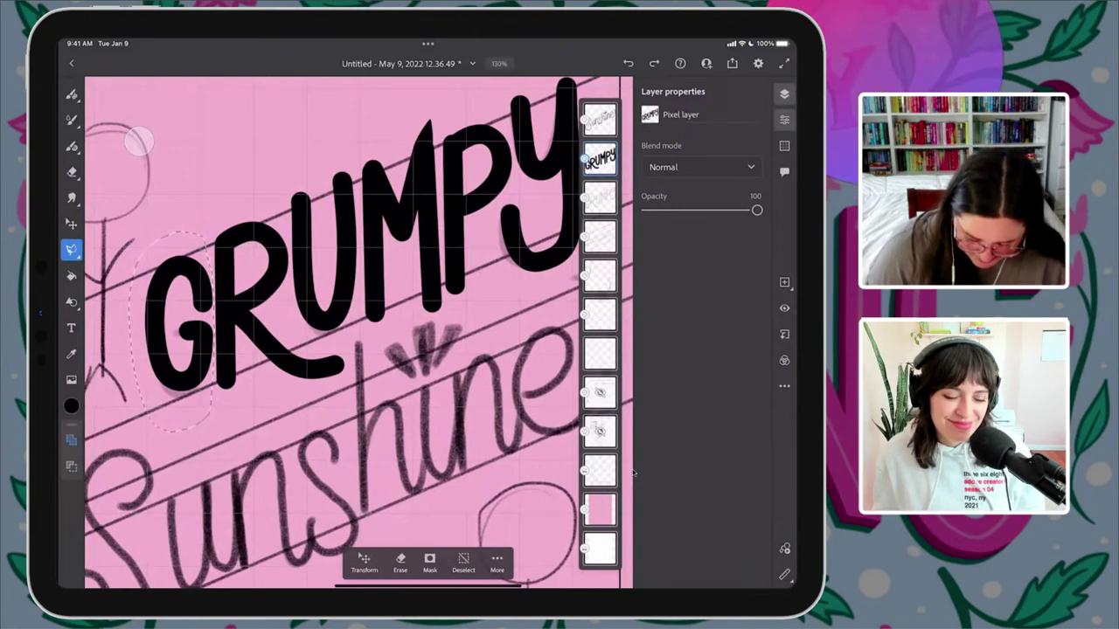
{"action": "left_click", "coordinate": [364, 564]}
{"action": "left_click_drag", "start_coordinate": [184, 294], "coordinate": [182, 287]}
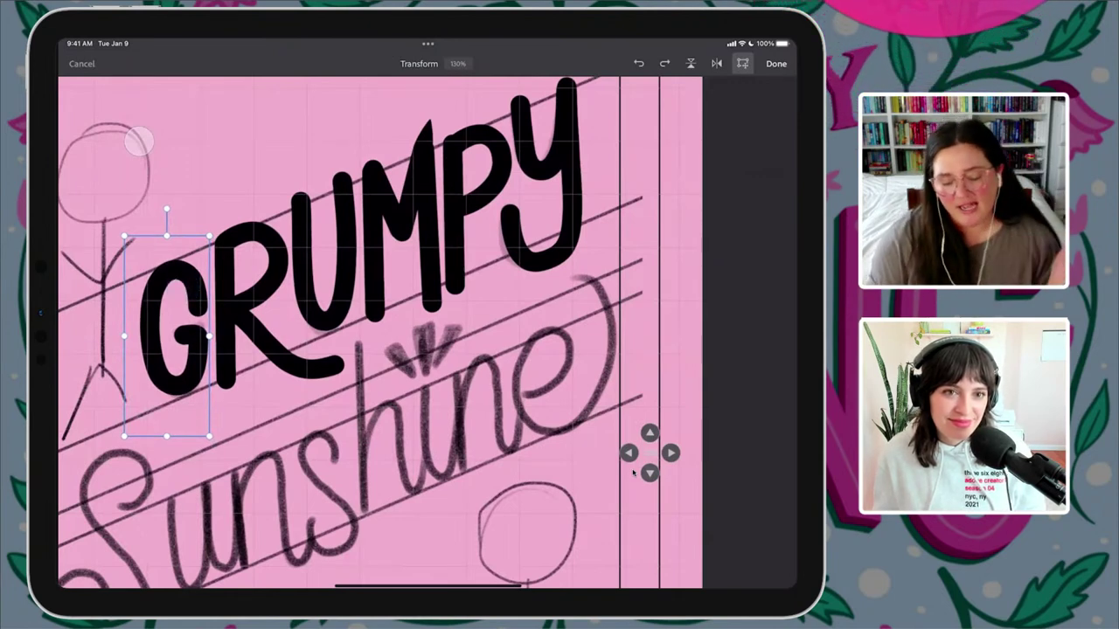
{"action": "left_click", "coordinate": [776, 62]}
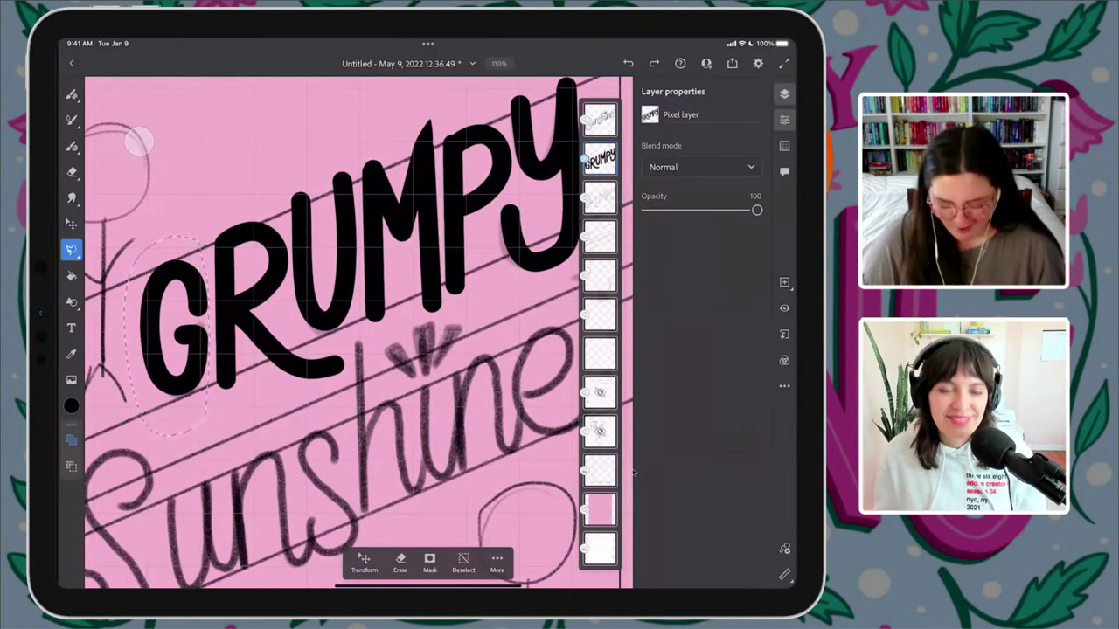
- Deselect the repositioned G and switch back to the brush
{"action": "left_click", "coordinate": [463, 563]}
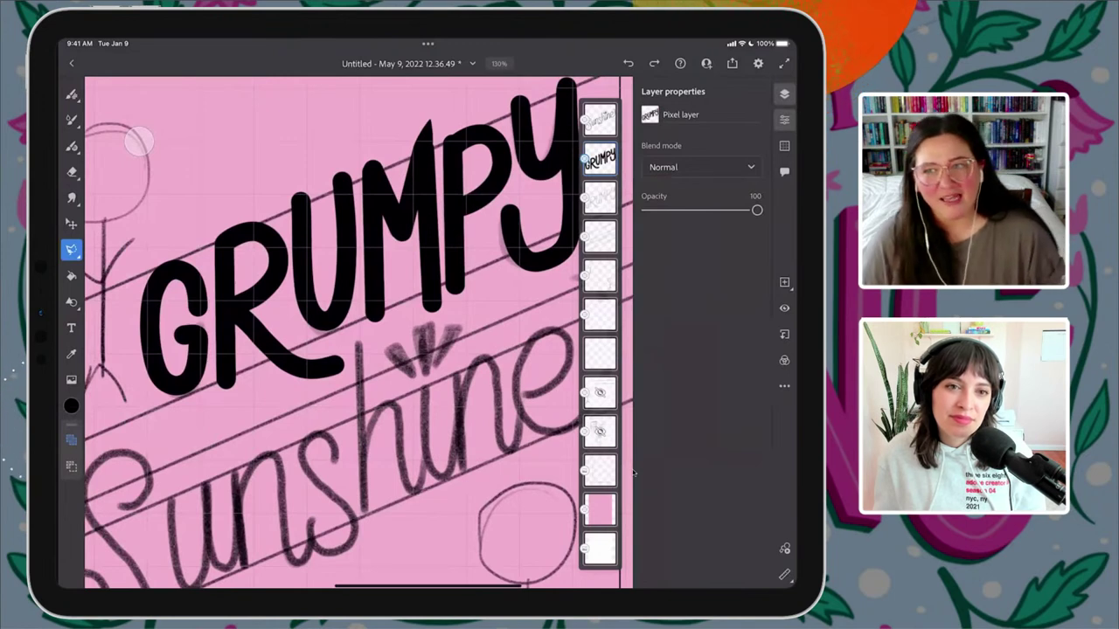
{"action": "key", "text": "b"}
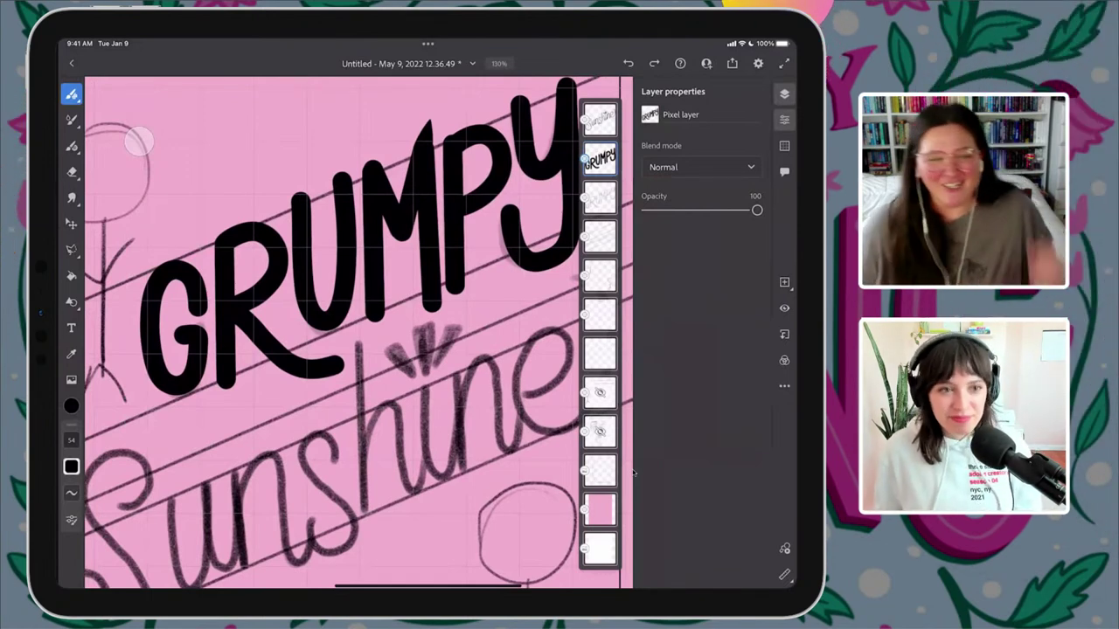
{"action": "scroll", "coordinate": [367, 329], "scroll_direction": "down", "scroll_amount": 3}
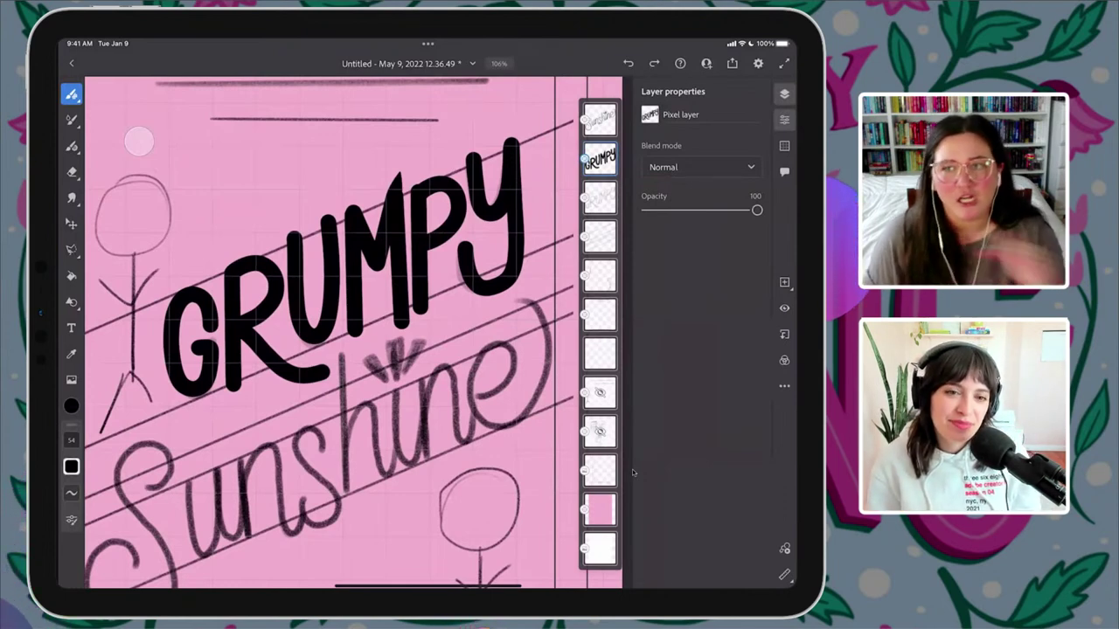
{"action": "scroll", "coordinate": [359, 311], "scroll_direction": "up", "scroll_amount": 2}
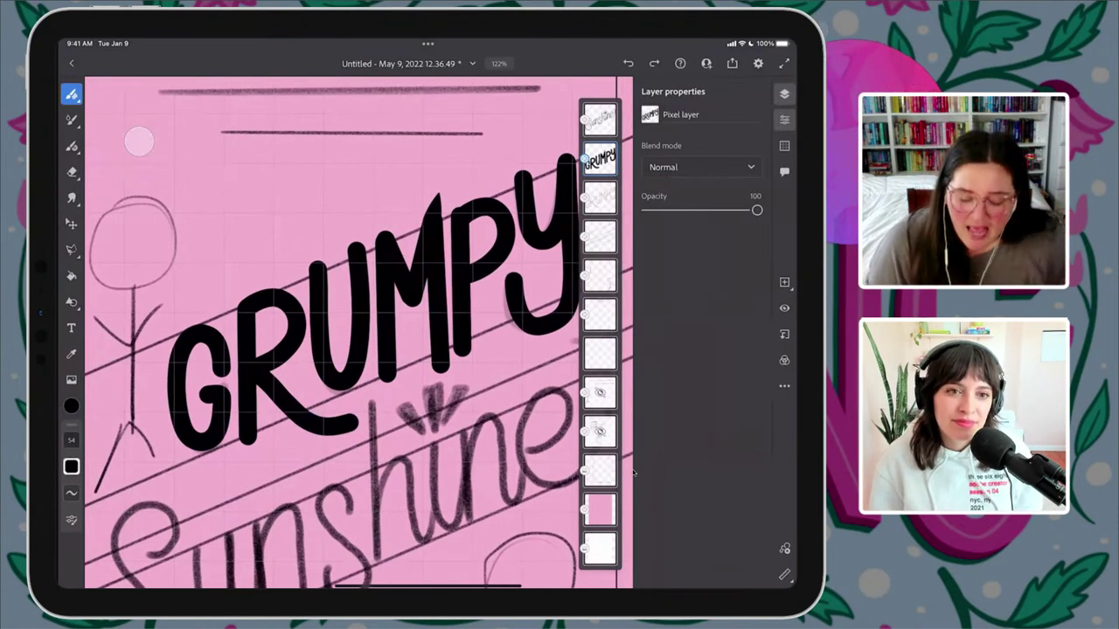
- Erase the rounded ends of the R's stem and leg to give them flat, angled cuts
{"action": "left_click", "coordinate": [72, 172]}
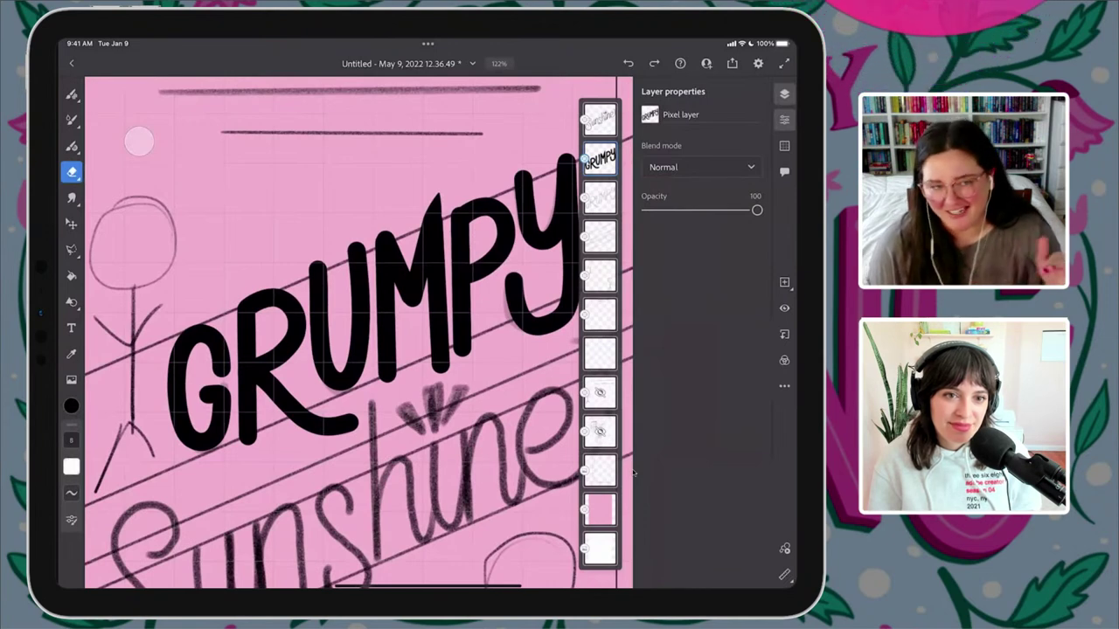
{"action": "scroll", "coordinate": [324, 413], "scroll_direction": "up", "scroll_amount": 3}
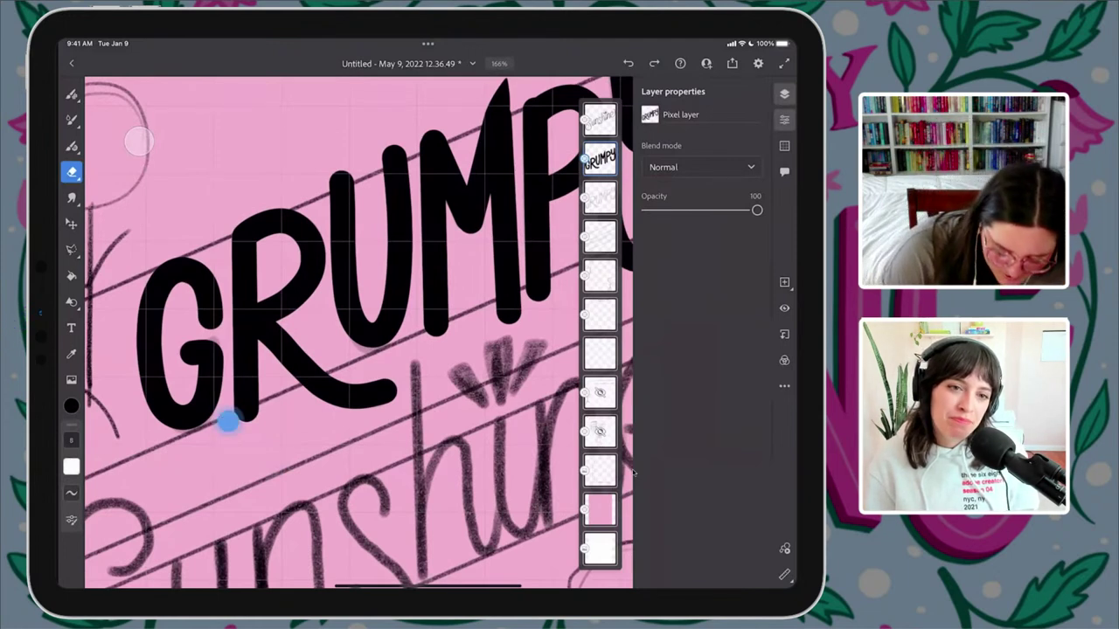
{"action": "left_click_drag", "start_coordinate": [227, 423], "coordinate": [269, 407]}
{"action": "scroll", "coordinate": [278, 405], "scroll_direction": "up", "scroll_amount": 3}
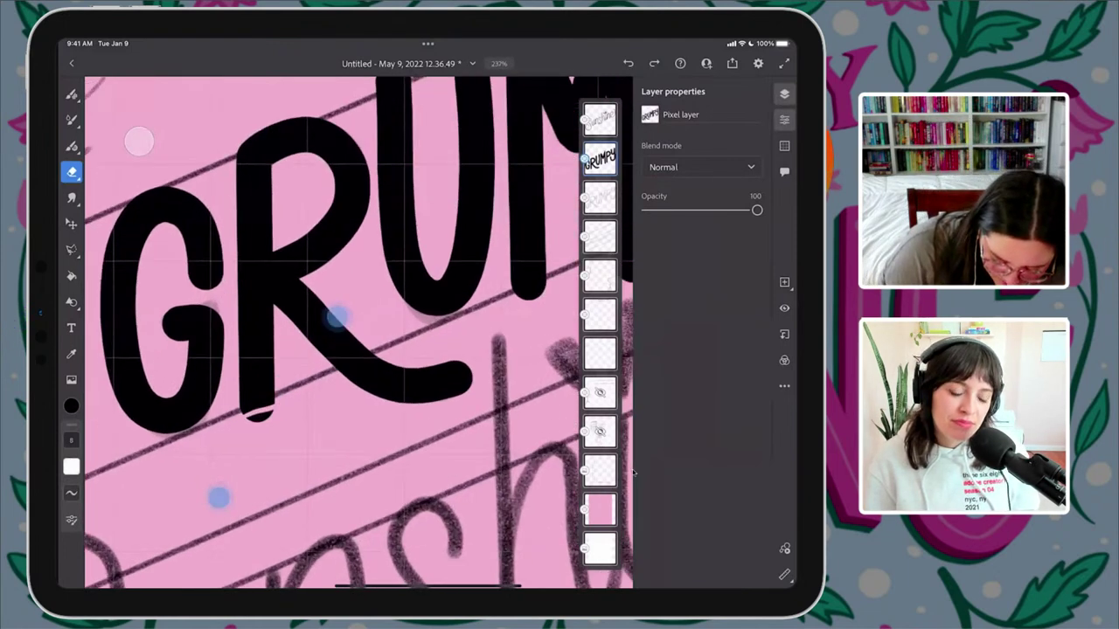
{"action": "key", "text": "ctrl+z"}
{"action": "mouse_move", "coordinate": [239, 410]}
{"action": "left_mouse_down"}
{"action": "mouse_move", "coordinate": [288, 389]}
{"action": "mouse_move", "coordinate": [267, 406]}
{"action": "mouse_move", "coordinate": [274, 414]}
{"action": "mouse_move", "coordinate": [282, 397]}
{"action": "mouse_move", "coordinate": [236, 418]}
{"action": "left_mouse_up"}
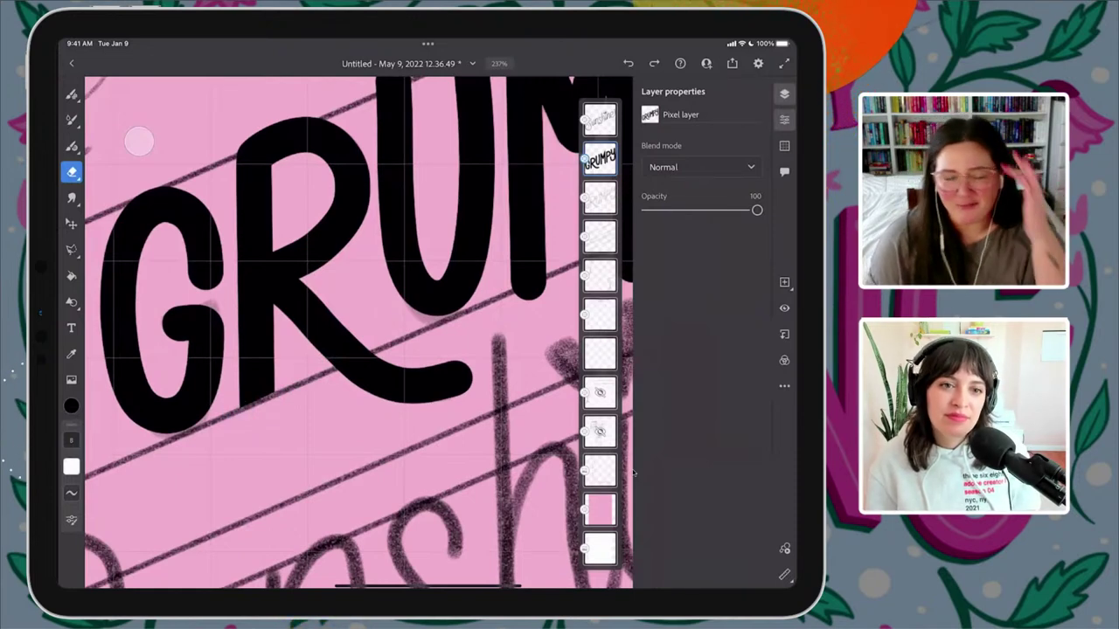
{"action": "mouse_move", "coordinate": [453, 342]}
{"action": "left_mouse_down"}
{"action": "mouse_move", "coordinate": [461, 408]}
{"action": "mouse_move", "coordinate": [462, 358]}
{"action": "mouse_move", "coordinate": [468, 394]}
{"action": "mouse_move", "coordinate": [472, 386]}
{"action": "mouse_move", "coordinate": [458, 358]}
{"action": "mouse_move", "coordinate": [465, 396]}
{"action": "left_mouse_up"}
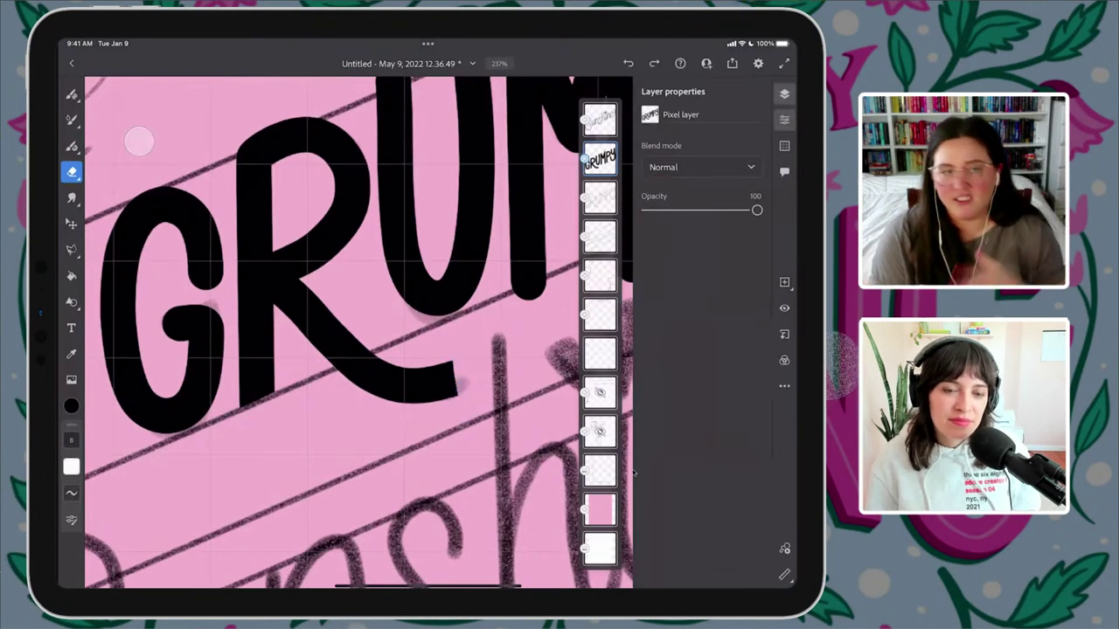
- Erase the rounded tips of the G's upper terminal and inner crossbar into straight edges
{"action": "scroll", "coordinate": [345, 406], "scroll_direction": "up", "scroll_amount": 3}
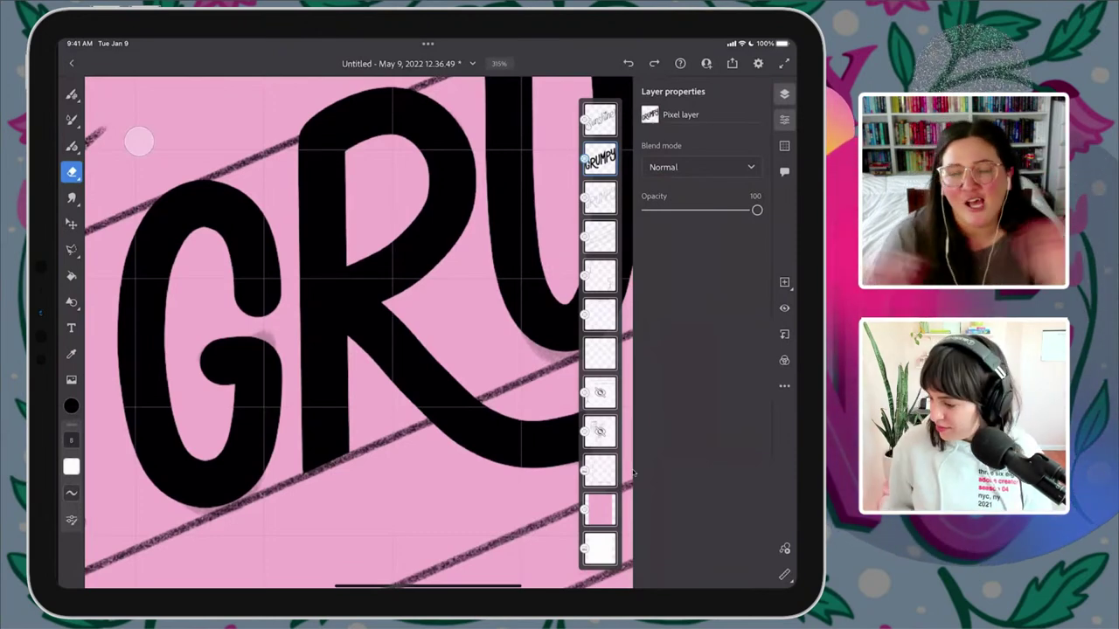
{"action": "scroll", "coordinate": [381, 330], "scroll_direction": "down", "scroll_amount": 2}
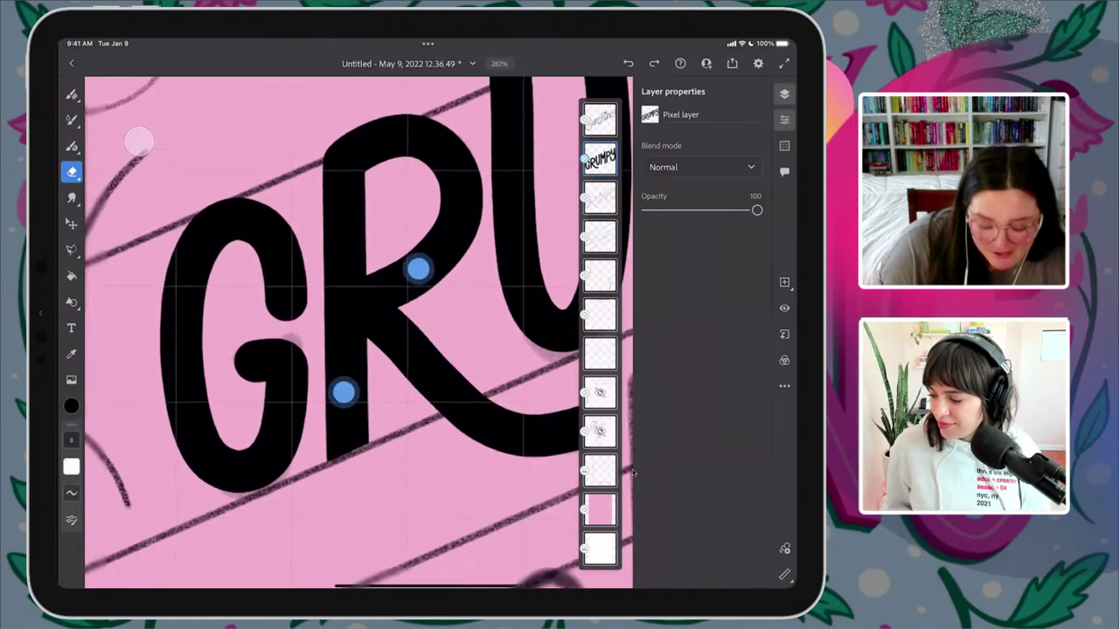
{"action": "scroll", "coordinate": [349, 332], "scroll_direction": "down", "scroll_amount": 1}
{"action": "mouse_move", "coordinate": [260, 302]}
{"action": "left_mouse_down"}
{"action": "mouse_move", "coordinate": [311, 293]}
{"action": "mouse_move", "coordinate": [280, 309]}
{"action": "mouse_move", "coordinate": [268, 299]}
{"action": "mouse_move", "coordinate": [312, 296]}
{"action": "mouse_move", "coordinate": [267, 295]}
{"action": "left_mouse_up"}
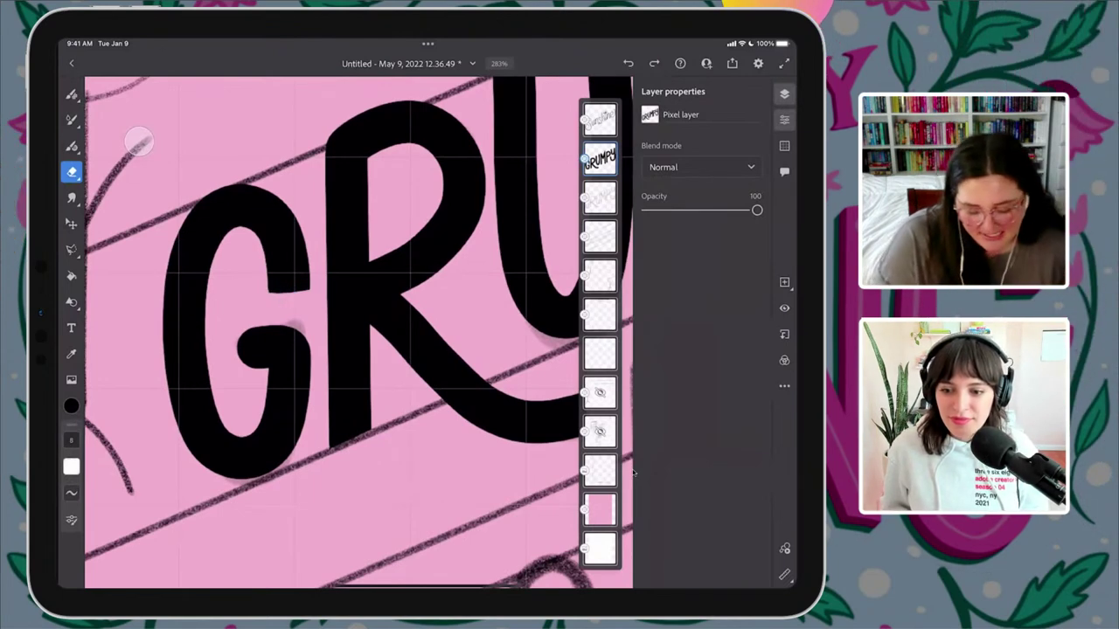
{"action": "mouse_move", "coordinate": [248, 350]}
{"action": "left_mouse_down"}
{"action": "mouse_move", "coordinate": [242, 379]}
{"action": "mouse_move", "coordinate": [240, 332]}
{"action": "mouse_move", "coordinate": [239, 345]}
{"action": "left_mouse_up"}
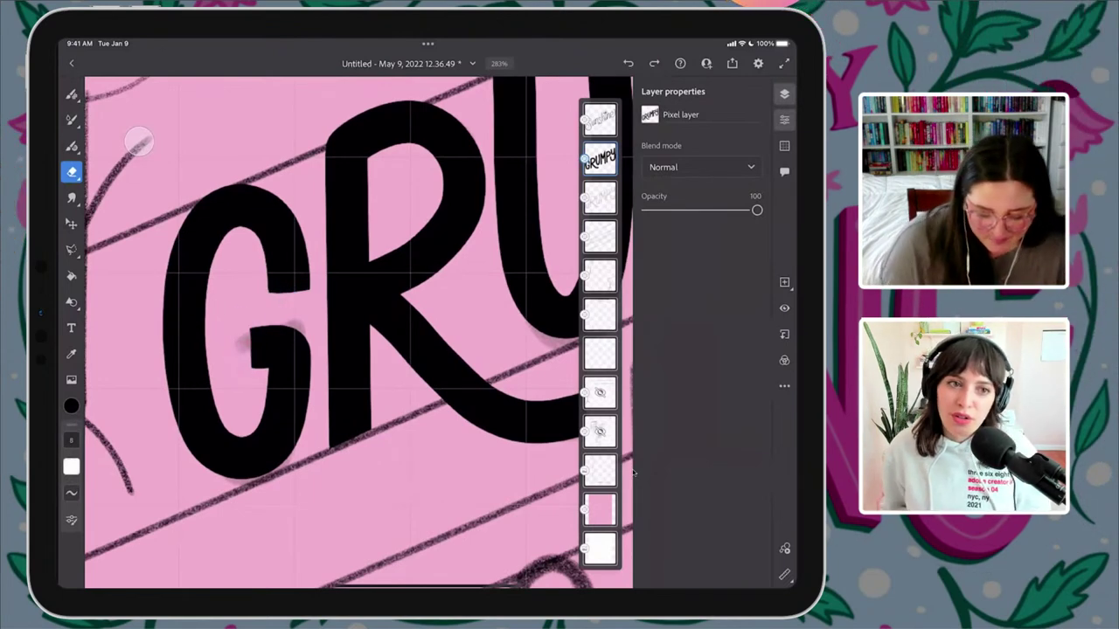
- Erase the tops of the U and M, including the M's pointed peak, flat along the upper diagonal guideline
{"action": "scroll", "coordinate": [426, 364], "scroll_direction": "down", "scroll_amount": 5}
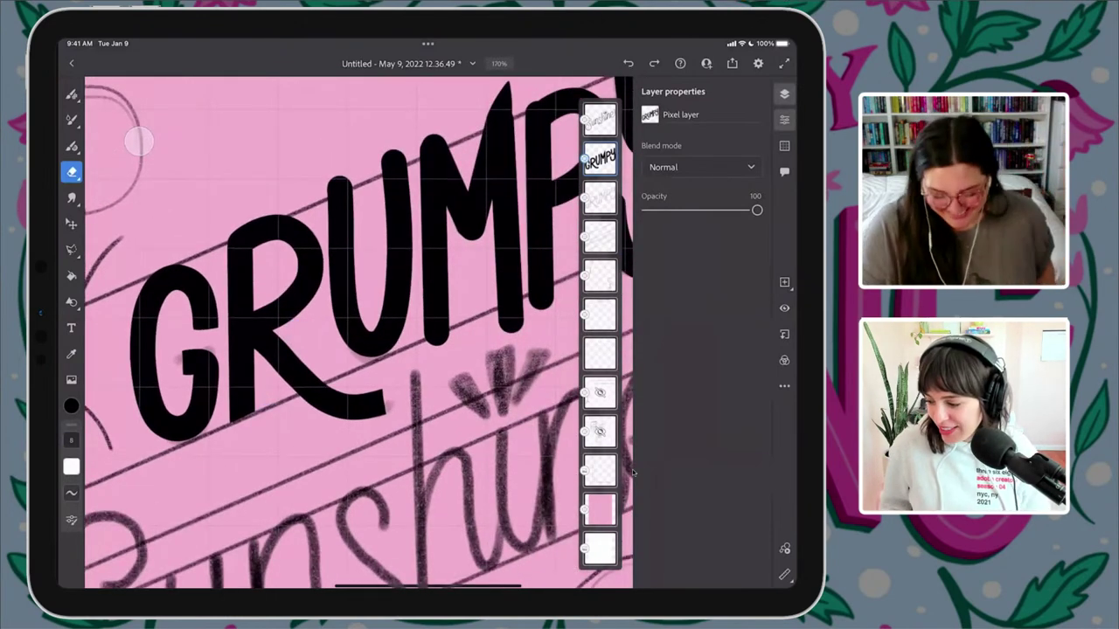
{"action": "mouse_move", "coordinate": [318, 189]}
{"action": "left_mouse_down"}
{"action": "mouse_move", "coordinate": [365, 169]}
{"action": "mouse_move", "coordinate": [316, 198]}
{"action": "mouse_move", "coordinate": [357, 183]}
{"action": "mouse_move", "coordinate": [400, 153]}
{"action": "left_mouse_up"}
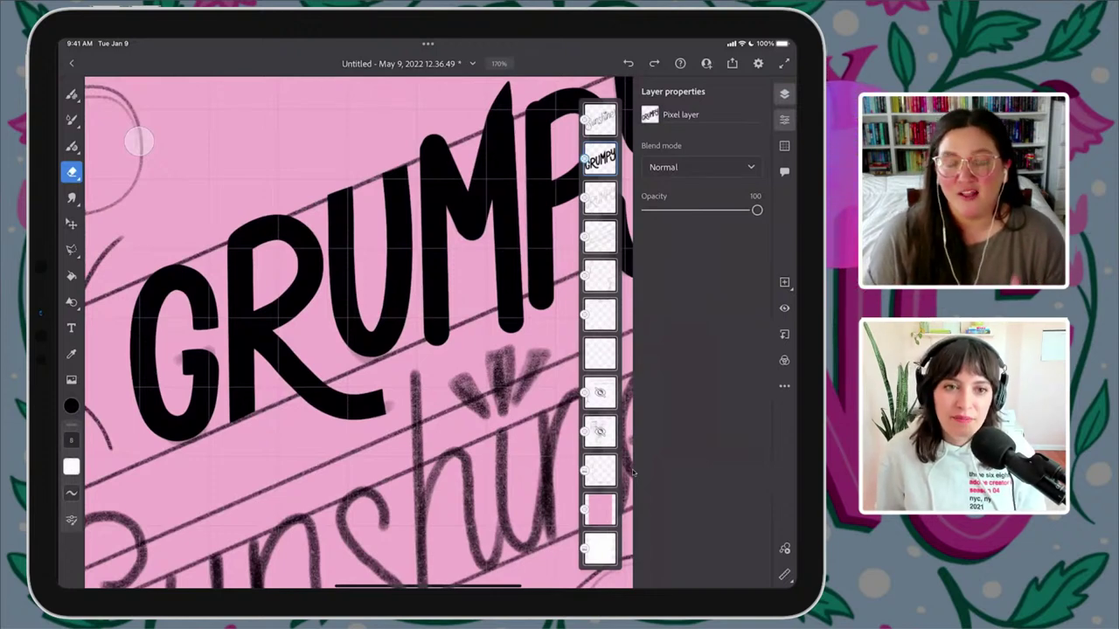
{"action": "scroll", "coordinate": [414, 333], "scroll_direction": "up", "scroll_amount": 3}
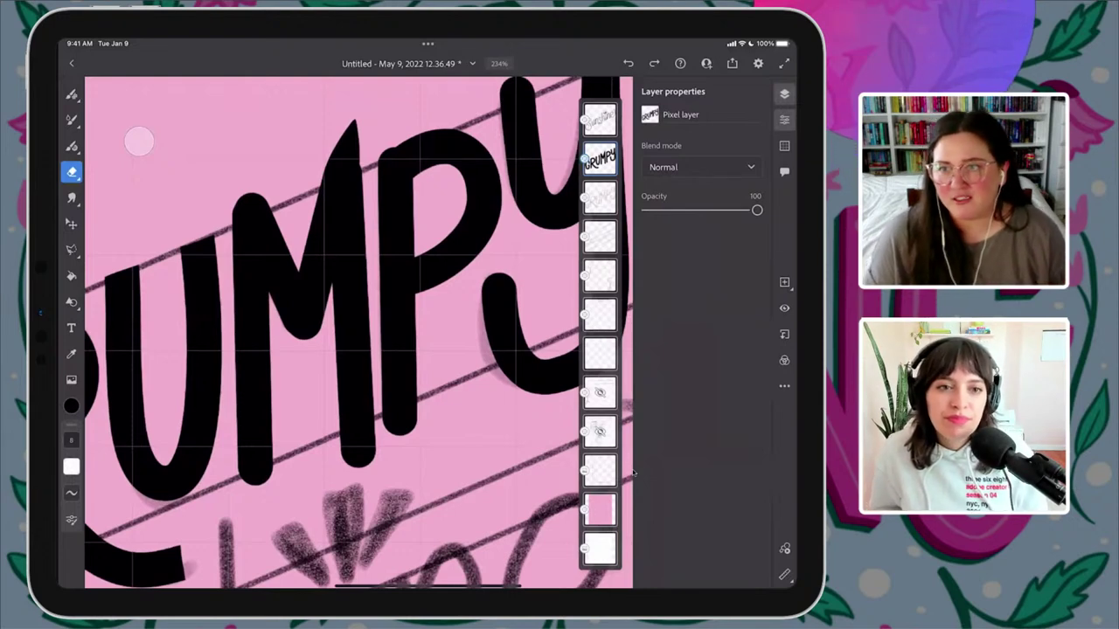
{"action": "mouse_move", "coordinate": [272, 178]}
{"action": "left_mouse_down"}
{"action": "mouse_move", "coordinate": [225, 205]}
{"action": "mouse_move", "coordinate": [250, 203]}
{"action": "mouse_move", "coordinate": [224, 217]}
{"action": "mouse_move", "coordinate": [275, 198]}
{"action": "left_mouse_up"}
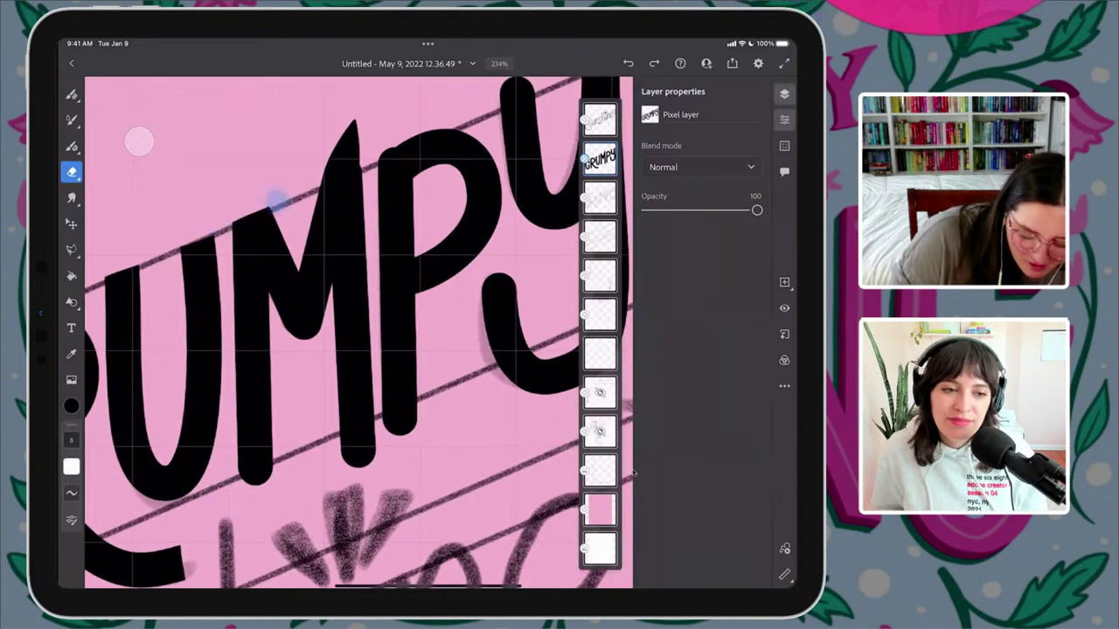
{"action": "mouse_move", "coordinate": [335, 174]}
{"action": "left_mouse_down"}
{"action": "mouse_move", "coordinate": [342, 165]}
{"action": "mouse_move", "coordinate": [318, 179]}
{"action": "mouse_move", "coordinate": [310, 169]}
{"action": "mouse_move", "coordinate": [369, 143]}
{"action": "mouse_move", "coordinate": [367, 130]}
{"action": "mouse_move", "coordinate": [333, 131]}
{"action": "mouse_move", "coordinate": [362, 120]}
{"action": "mouse_move", "coordinate": [317, 155]}
{"action": "left_mouse_up"}
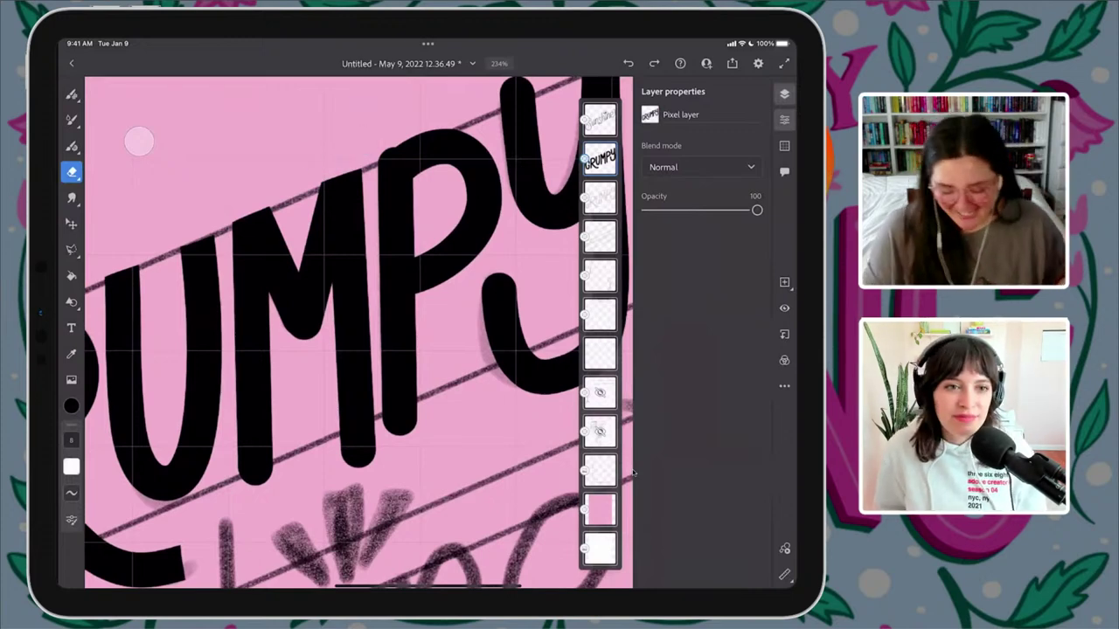
- Erase the rounded bottoms of both M stems and the P stem flat along the lower diagonal guideline
{"action": "scroll", "coordinate": [397, 358], "scroll_direction": "up", "scroll_amount": 3}
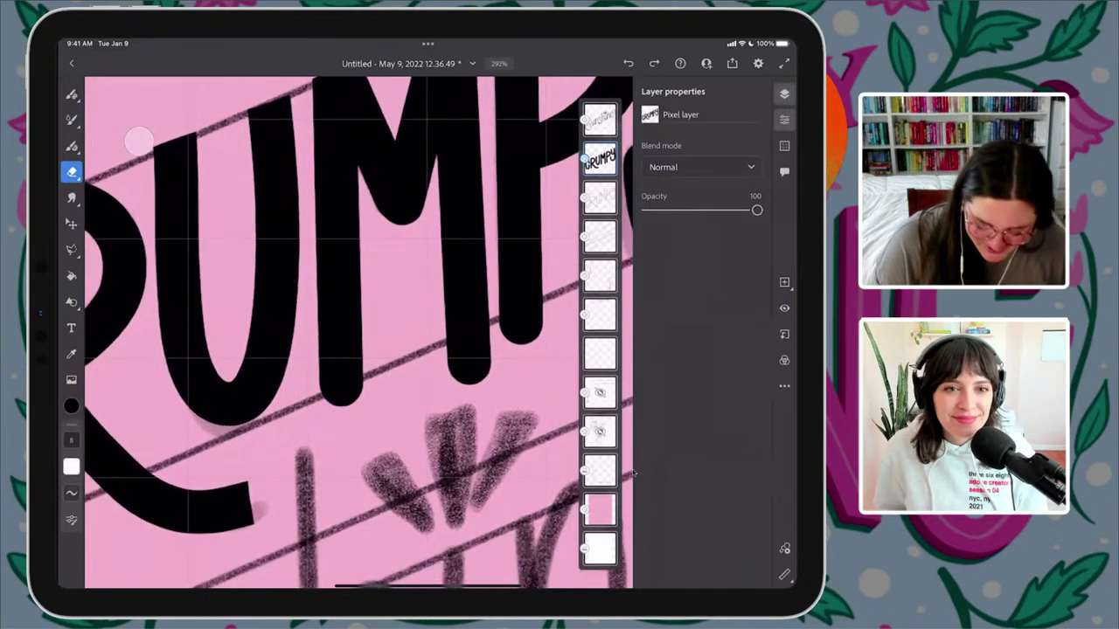
{"action": "mouse_move", "coordinate": [316, 400]}
{"action": "left_mouse_down"}
{"action": "mouse_move", "coordinate": [364, 378]}
{"action": "mouse_move", "coordinate": [310, 411]}
{"action": "mouse_move", "coordinate": [373, 394]}
{"action": "mouse_move", "coordinate": [335, 417]}
{"action": "left_mouse_up"}
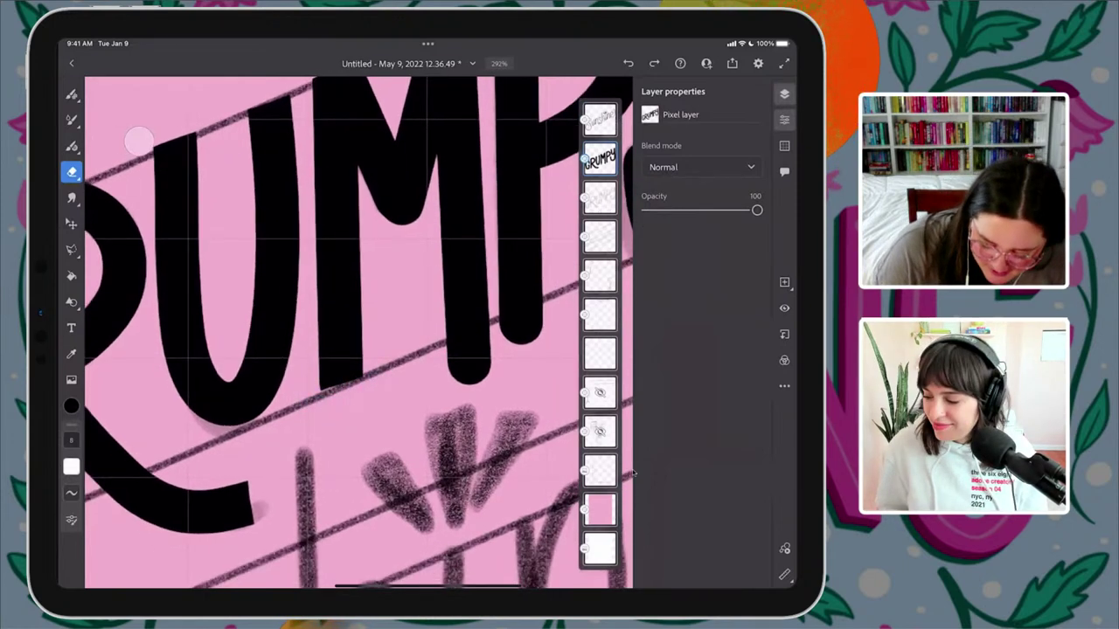
{"action": "mouse_move", "coordinate": [461, 338]}
{"action": "left_mouse_down"}
{"action": "mouse_move", "coordinate": [440, 345]}
{"action": "mouse_move", "coordinate": [460, 352]}
{"action": "mouse_move", "coordinate": [442, 372]}
{"action": "mouse_move", "coordinate": [494, 365]}
{"action": "mouse_move", "coordinate": [490, 378]}
{"action": "left_mouse_up"}
{"action": "mouse_move", "coordinate": [519, 325]}
{"action": "left_mouse_down"}
{"action": "mouse_move", "coordinate": [374, 383]}
{"action": "mouse_move", "coordinate": [331, 435]}
{"action": "mouse_move", "coordinate": [308, 437]}
{"action": "mouse_move", "coordinate": [359, 415]}
{"action": "mouse_move", "coordinate": [318, 439]}
{"action": "mouse_move", "coordinate": [361, 447]}
{"action": "left_mouse_up"}
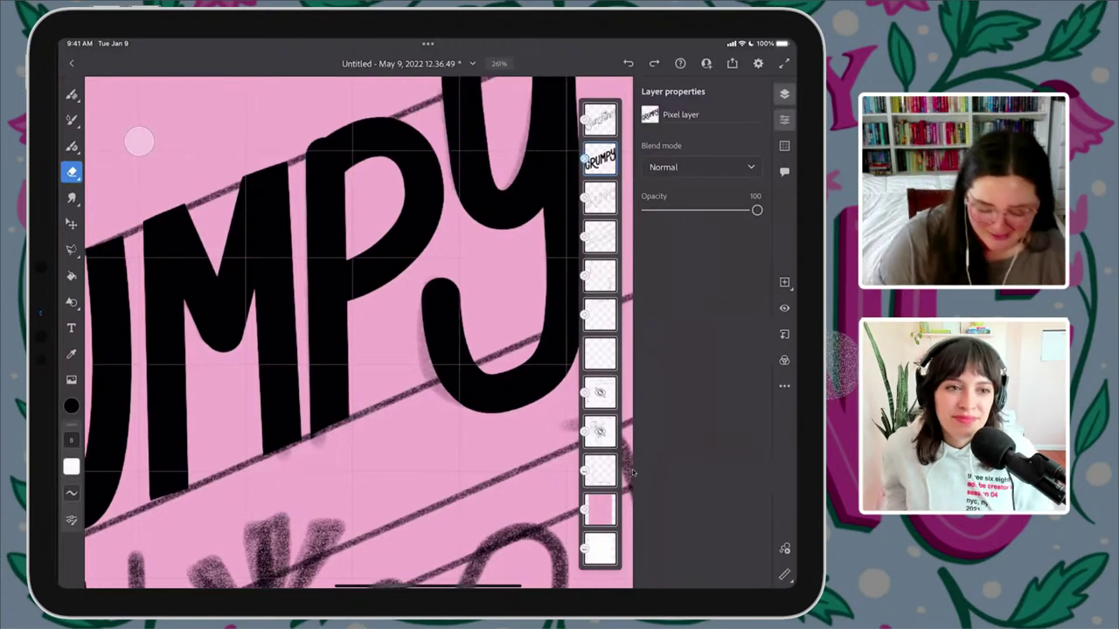
- Erase the rounded bump where the P's stem meets its bowl, leaving a sharp corner at the upper guideline
{"action": "left_click_drag", "start_coordinate": [444, 229], "coordinate": [413, 398]}
{"action": "left_click_drag", "start_coordinate": [379, 347], "coordinate": [308, 400]}
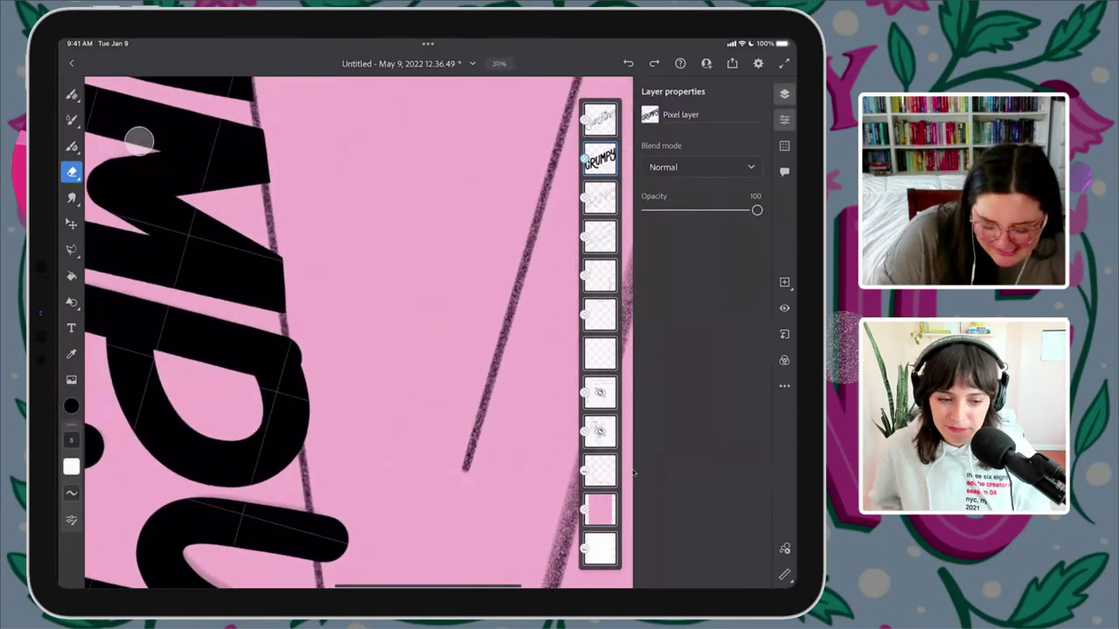
{"action": "mouse_move", "coordinate": [307, 361]}
{"action": "left_mouse_down"}
{"action": "mouse_move", "coordinate": [296, 333]}
{"action": "mouse_move", "coordinate": [312, 383]}
{"action": "left_mouse_up"}
{"action": "mouse_move", "coordinate": [301, 309]}
{"action": "left_mouse_down"}
{"action": "mouse_move", "coordinate": [376, 288]}
{"action": "mouse_move", "coordinate": [474, 341]}
{"action": "mouse_move", "coordinate": [400, 325]}
{"action": "mouse_move", "coordinate": [417, 280]}
{"action": "mouse_move", "coordinate": [397, 289]}
{"action": "left_mouse_up"}
- Erase the rounded tops of the Y's arms along the upper guideline and square off the end of its tail
{"action": "left_click_drag", "start_coordinate": [478, 271], "coordinate": [465, 297]}
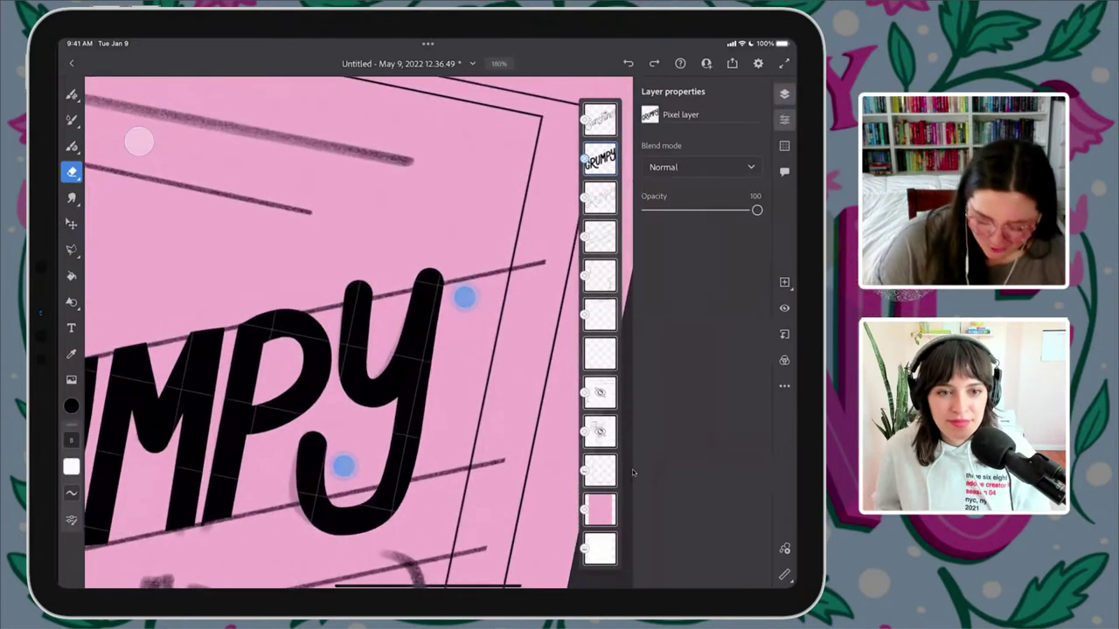
{"action": "left_click_drag", "start_coordinate": [529, 439], "coordinate": [531, 433]}
{"action": "mouse_move", "coordinate": [345, 295]}
{"action": "left_mouse_down"}
{"action": "mouse_move", "coordinate": [382, 286]}
{"action": "mouse_move", "coordinate": [358, 277]}
{"action": "mouse_move", "coordinate": [422, 281]}
{"action": "mouse_move", "coordinate": [407, 273]}
{"action": "mouse_move", "coordinate": [420, 266]}
{"action": "left_mouse_up"}
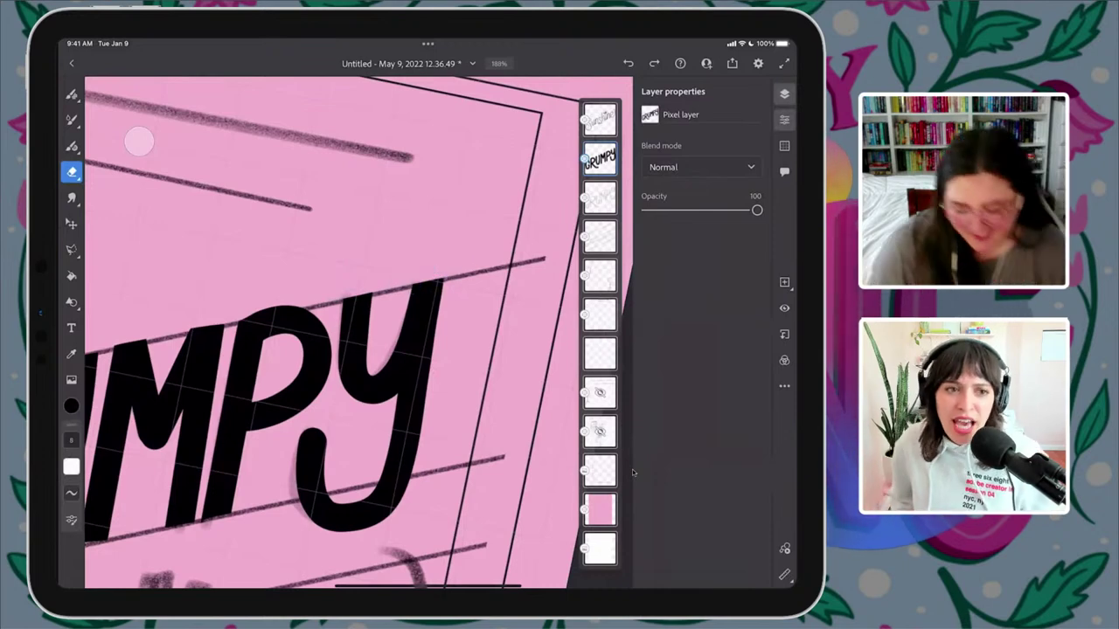
{"action": "scroll", "coordinate": [441, 323], "scroll_direction": "up", "scroll_amount": 5}
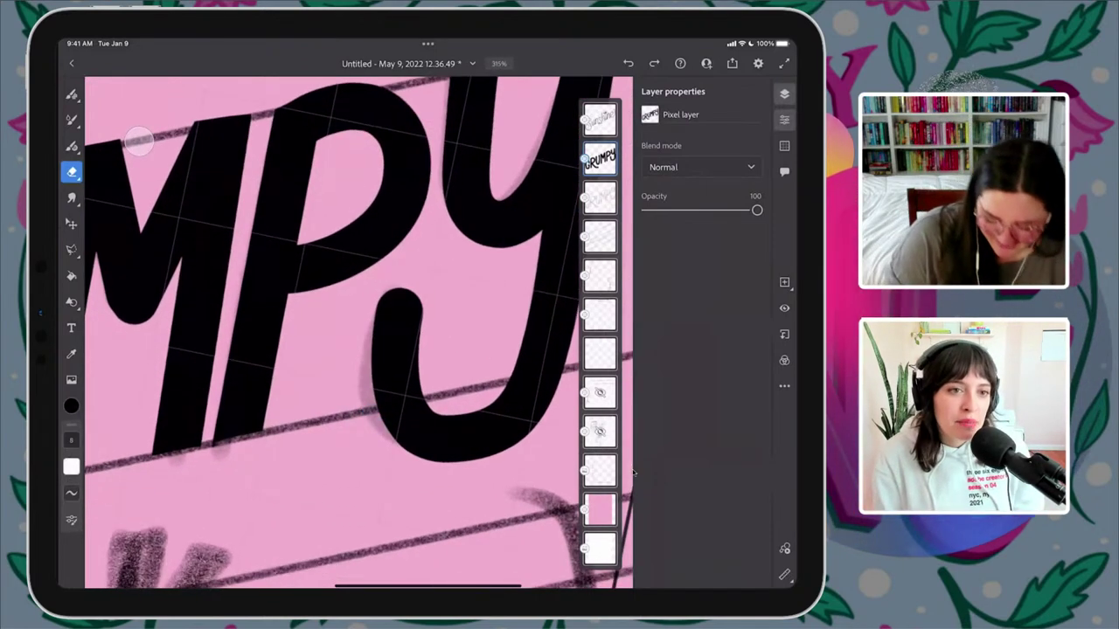
{"action": "mouse_move", "coordinate": [369, 306]}
{"action": "left_mouse_down"}
{"action": "mouse_move", "coordinate": [431, 302]}
{"action": "mouse_move", "coordinate": [374, 304]}
{"action": "mouse_move", "coordinate": [429, 283]}
{"action": "mouse_move", "coordinate": [381, 287]}
{"action": "left_mouse_up"}
{"action": "scroll", "coordinate": [431, 333], "scroll_direction": "down", "scroll_amount": 8}
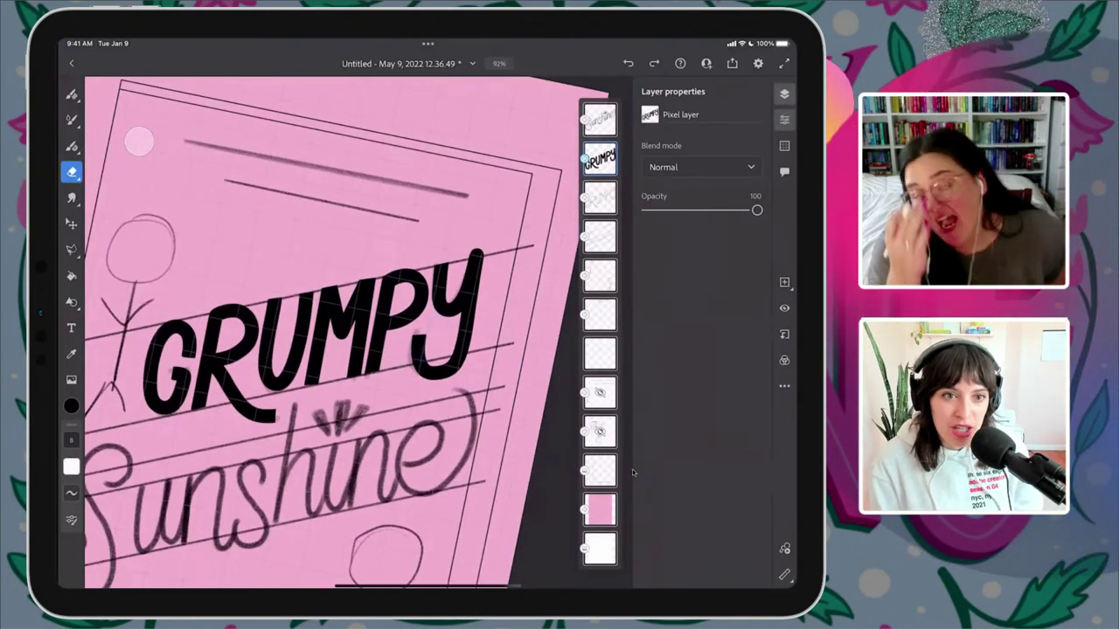
- Straighten the canvas view and trim the Y's still-rounded right arm flat along the upper guideline
{"action": "left_click_drag", "start_coordinate": [515, 288], "coordinate": [487, 324]}
{"action": "left_click_drag", "start_coordinate": [384, 437], "coordinate": [411, 399]}
{"action": "left_click_drag", "start_coordinate": [487, 324], "coordinate": [472, 340]}
{"action": "left_click_drag", "start_coordinate": [412, 399], "coordinate": [428, 384]}
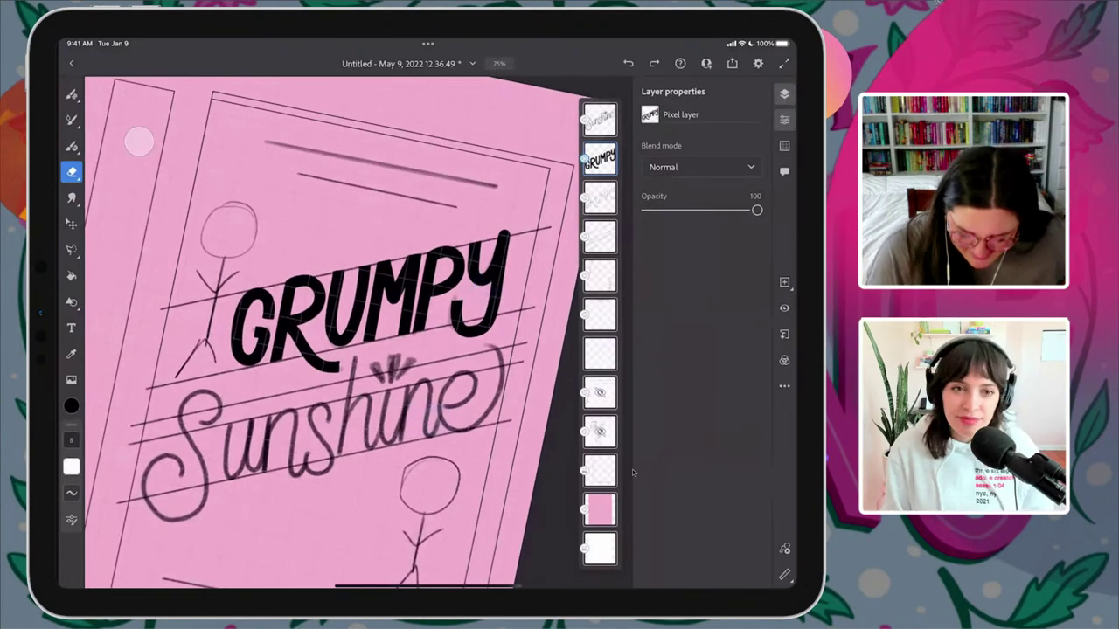
{"action": "left_click_drag", "start_coordinate": [404, 231], "coordinate": [305, 344]}
{"action": "scroll", "coordinate": [402, 367], "scroll_direction": "up", "scroll_amount": 5}
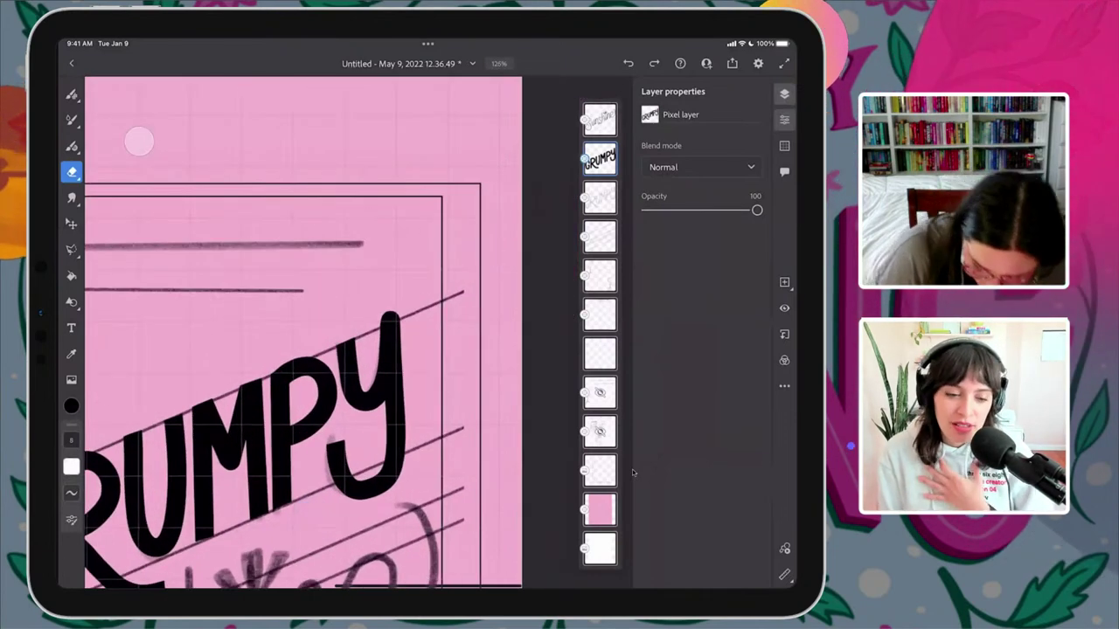
{"action": "mouse_move", "coordinate": [377, 331]}
{"action": "left_mouse_down"}
{"action": "mouse_move", "coordinate": [407, 310]}
{"action": "mouse_move", "coordinate": [369, 318]}
{"action": "mouse_move", "coordinate": [387, 318]}
{"action": "left_mouse_up"}
{"action": "left_click_drag", "start_coordinate": [512, 259], "coordinate": [500, 279]}
{"action": "left_click_drag", "start_coordinate": [443, 384], "coordinate": [453, 364]}
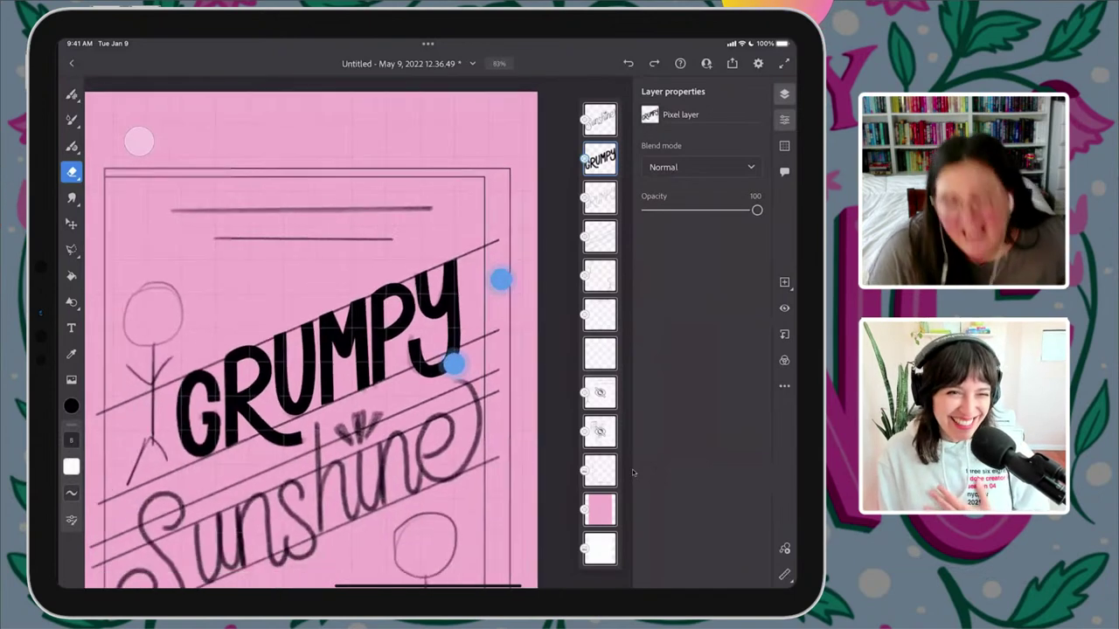
{"action": "left_click_drag", "start_coordinate": [500, 280], "coordinate": [497, 282]}
{"action": "left_click_drag", "start_coordinate": [454, 363], "coordinate": [455, 360]}
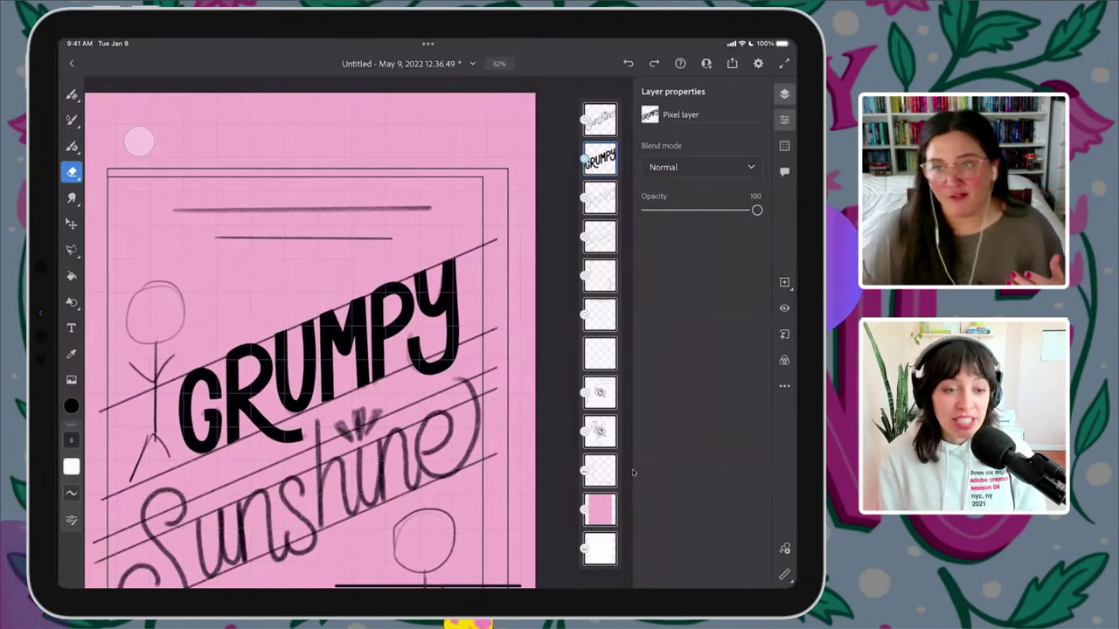
- Add a new empty layer above the Sunshine sketch layer for its lettering
{"action": "scroll", "coordinate": [390, 341], "scroll_direction": "down", "scroll_amount": 2}
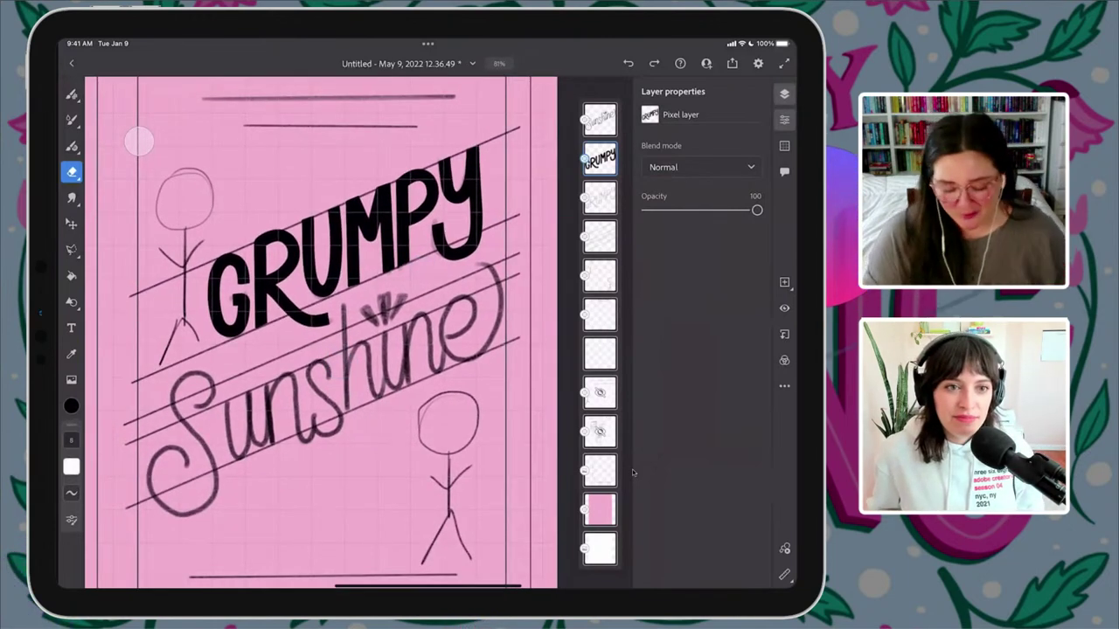
{"action": "scroll", "coordinate": [362, 416], "scroll_direction": "up", "scroll_amount": 3}
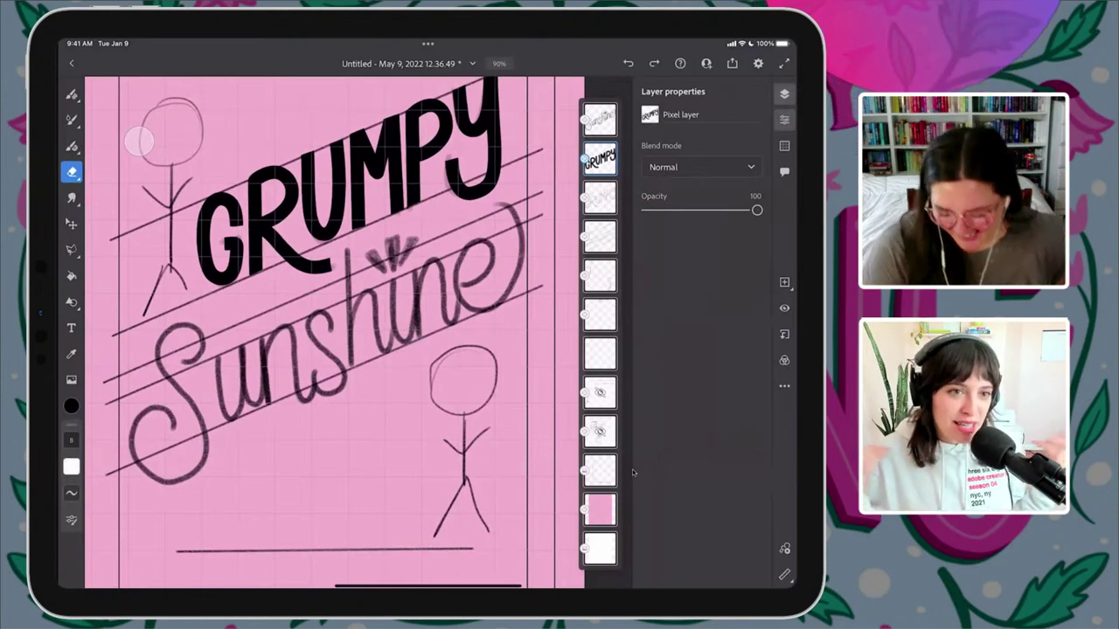
{"action": "left_click", "coordinate": [600, 119]}
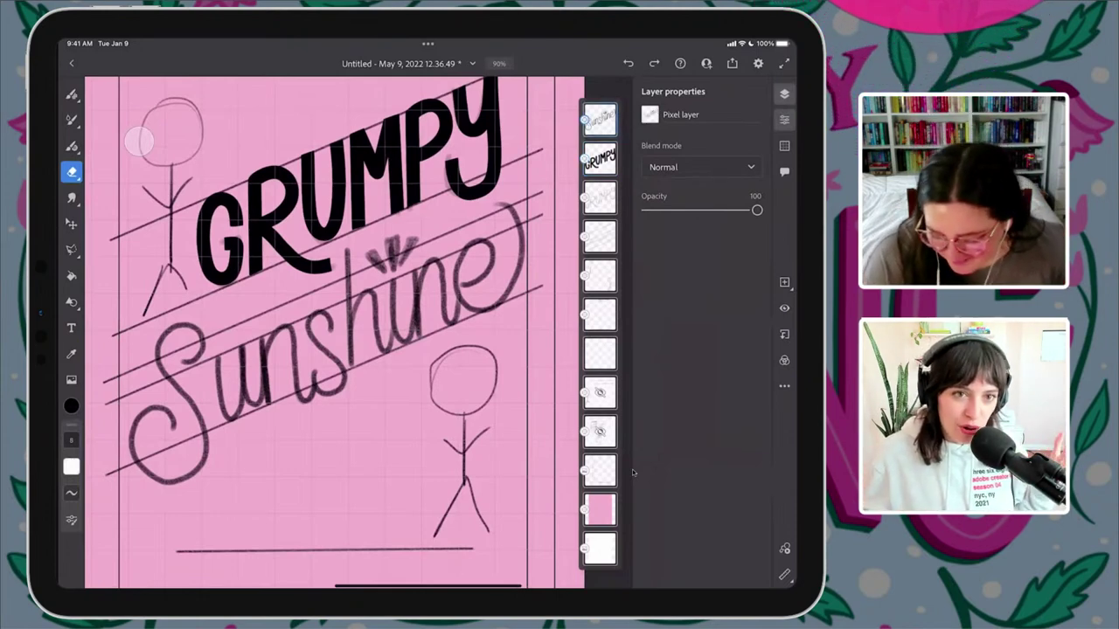
{"action": "left_click", "coordinate": [784, 282]}
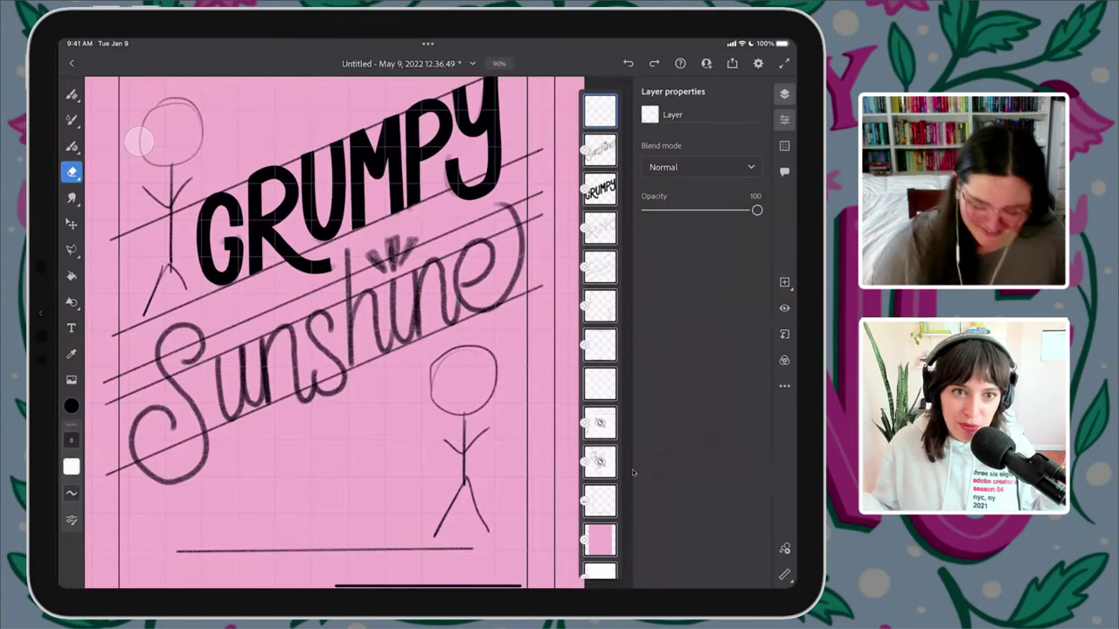
{"action": "scroll", "coordinate": [277, 347], "scroll_direction": "up", "scroll_amount": 3}
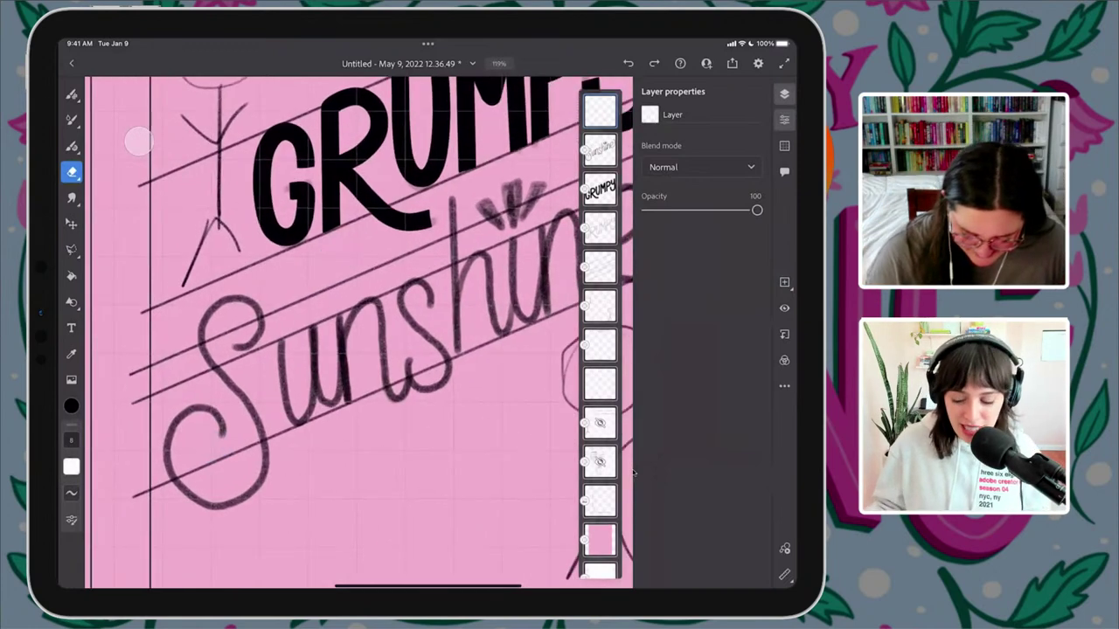
- Make the black GRUMPY lettering layer active again to refine the M
{"action": "scroll", "coordinate": [307, 385], "scroll_direction": "down", "scroll_amount": 3}
{"action": "scroll", "coordinate": [368, 350], "scroll_direction": "down", "scroll_amount": 1}
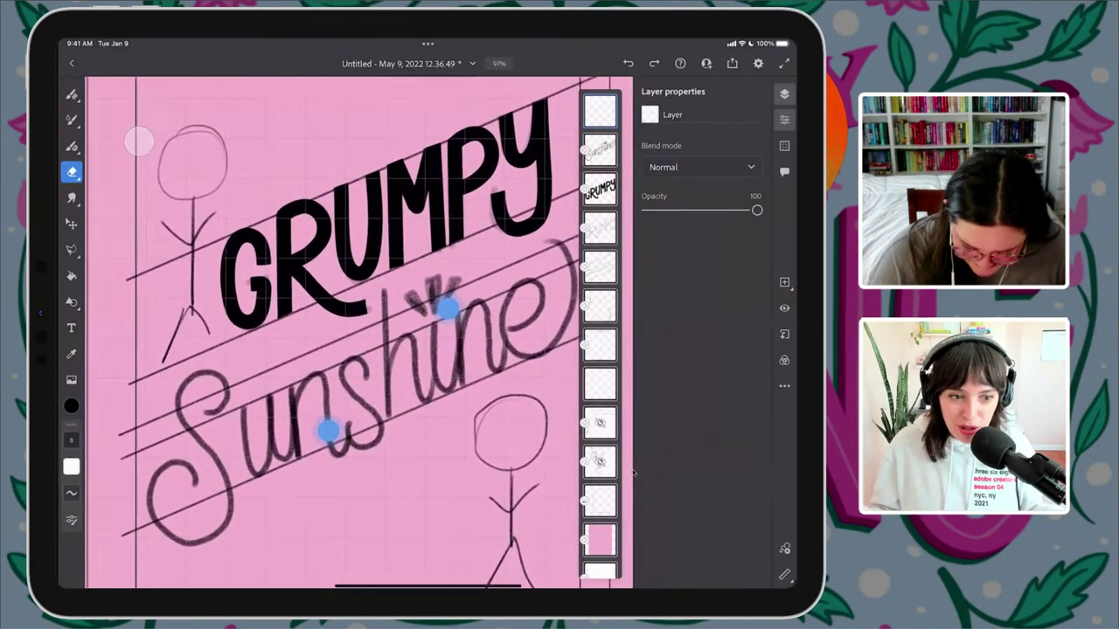
{"action": "scroll", "coordinate": [387, 369], "scroll_direction": "down", "scroll_amount": 1}
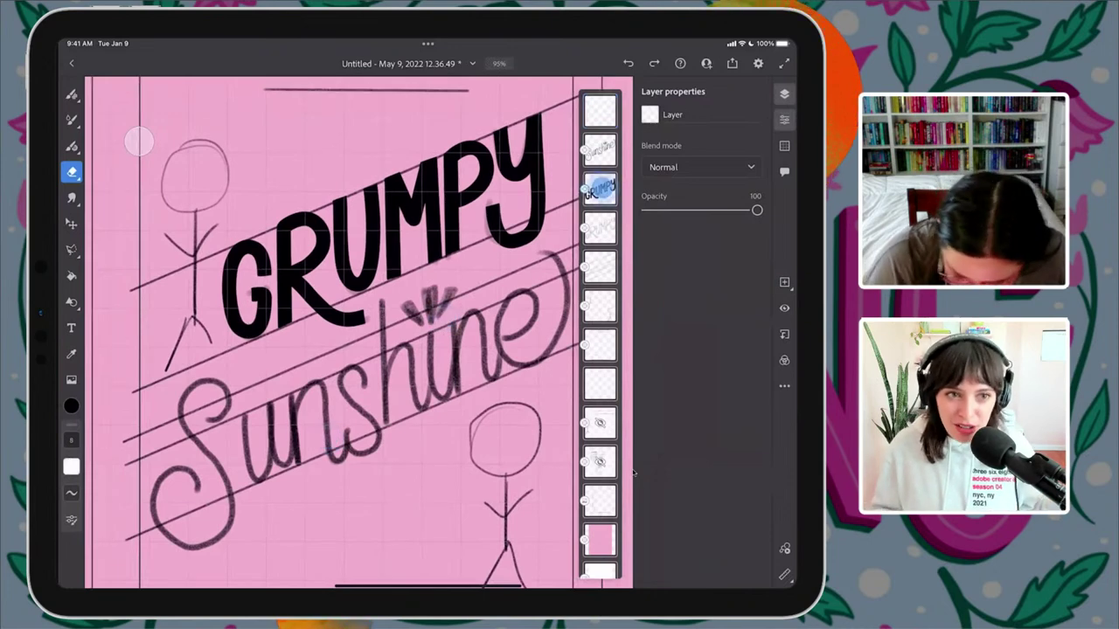
{"action": "left_click", "coordinate": [599, 189]}
{"action": "scroll", "coordinate": [367, 300], "scroll_direction": "up", "scroll_amount": 4}
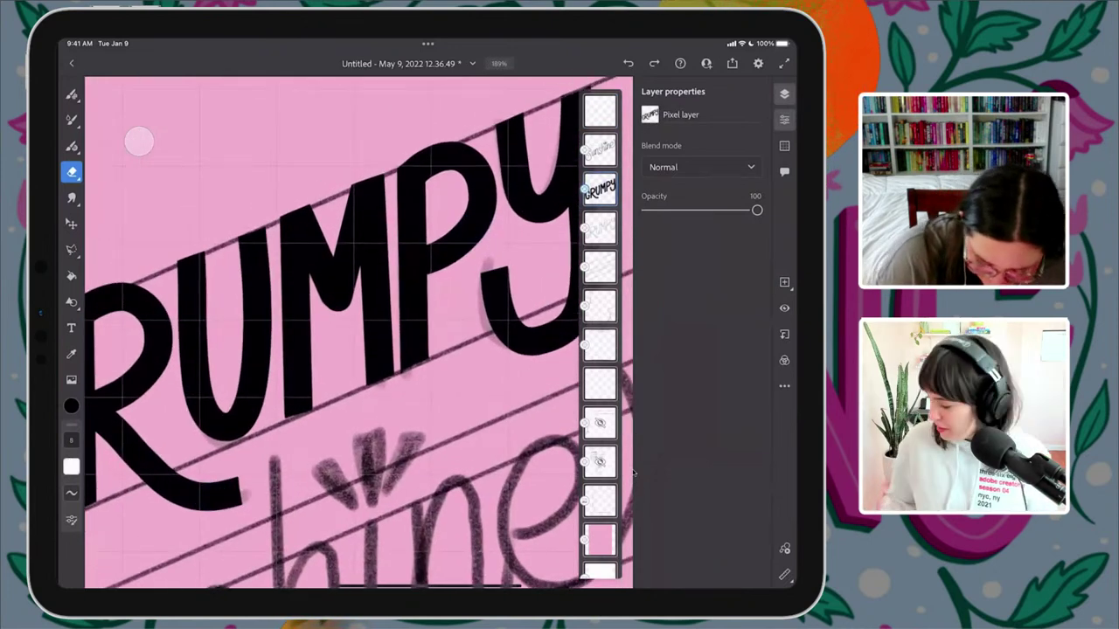
- Try to erase the rounded middle point of the M into a flat edge, and undo the erasing
{"action": "mouse_move", "coordinate": [346, 308]}
{"action": "left_mouse_down"}
{"action": "mouse_move", "coordinate": [320, 314]}
{"action": "mouse_move", "coordinate": [340, 302]}
{"action": "mouse_move", "coordinate": [332, 312]}
{"action": "left_mouse_up"}
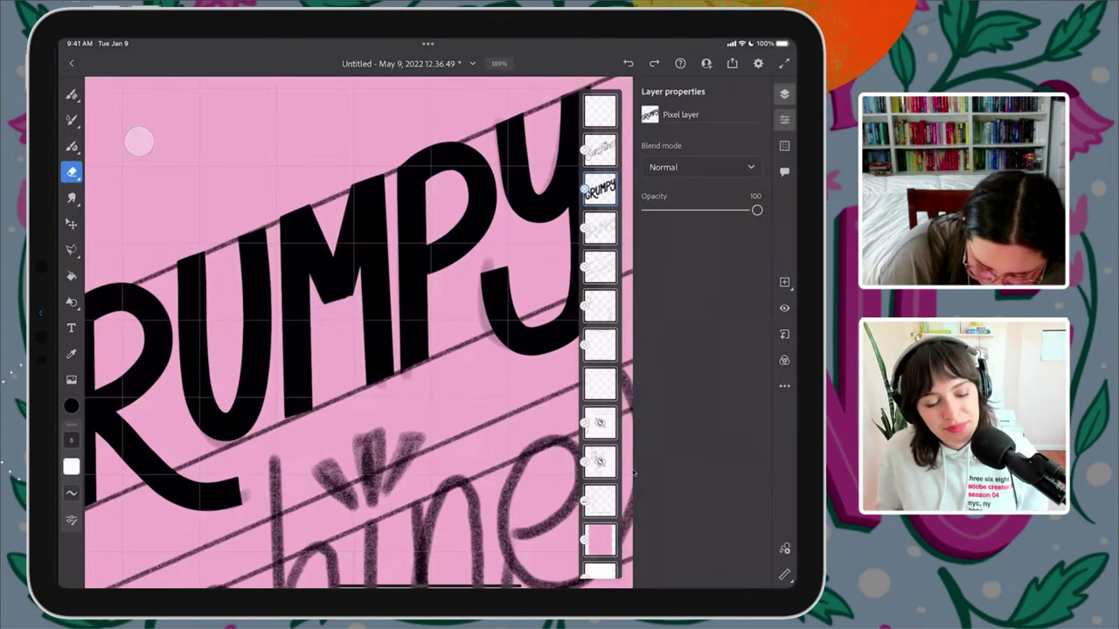
{"action": "scroll", "coordinate": [322, 282], "scroll_direction": "up", "scroll_amount": 2}
{"action": "key", "text": "ctrl+z"}
{"action": "key", "text": "ctrl+z"}
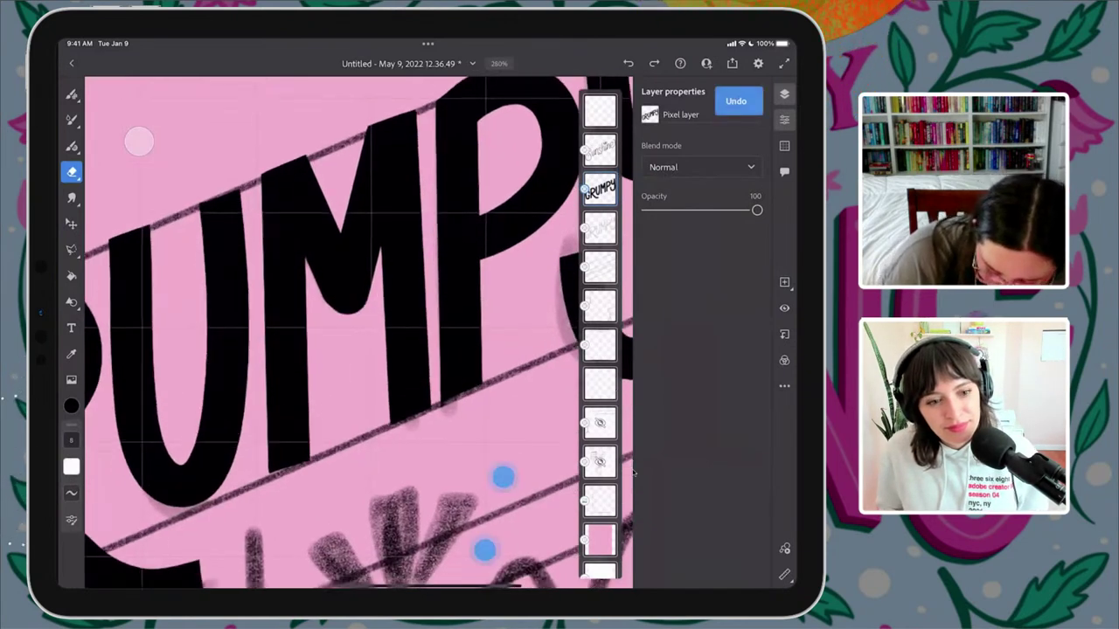
- Erase the rounded middle point of the M into a flat, slanted edge with sharp corners
{"action": "scroll", "coordinate": [494, 513], "scroll_direction": "down", "scroll_amount": 1}
{"action": "mouse_move", "coordinate": [337, 294]}
{"action": "left_mouse_down"}
{"action": "mouse_move", "coordinate": [370, 283]}
{"action": "mouse_move", "coordinate": [332, 292]}
{"action": "mouse_move", "coordinate": [367, 300]}
{"action": "mouse_move", "coordinate": [326, 303]}
{"action": "mouse_move", "coordinate": [345, 295]}
{"action": "left_mouse_up"}
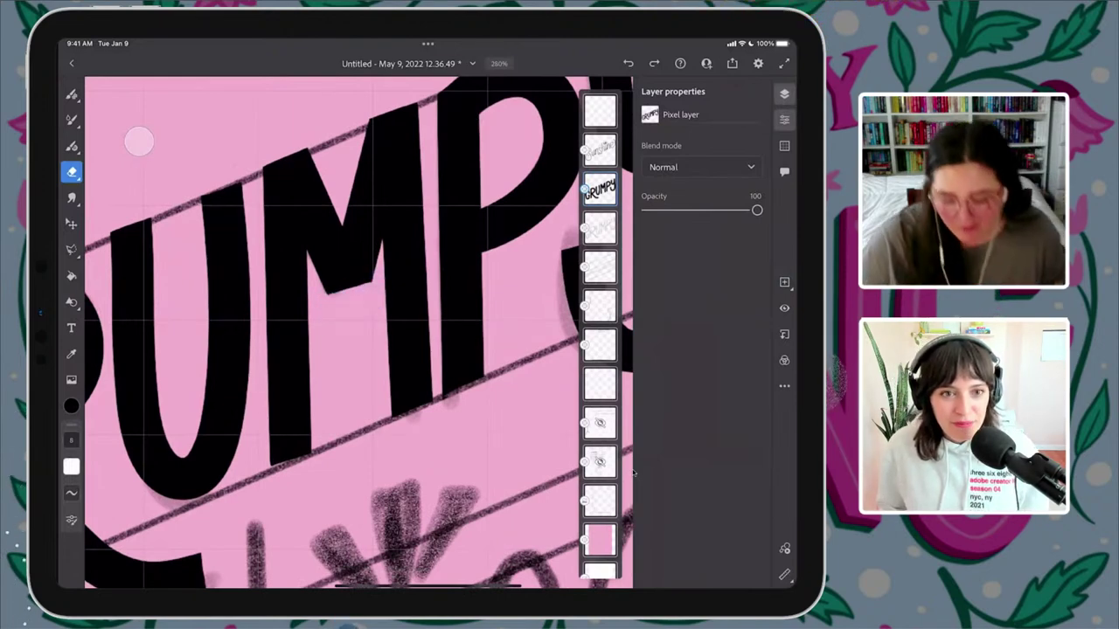
{"action": "scroll", "coordinate": [429, 310], "scroll_direction": "down", "scroll_amount": 5}
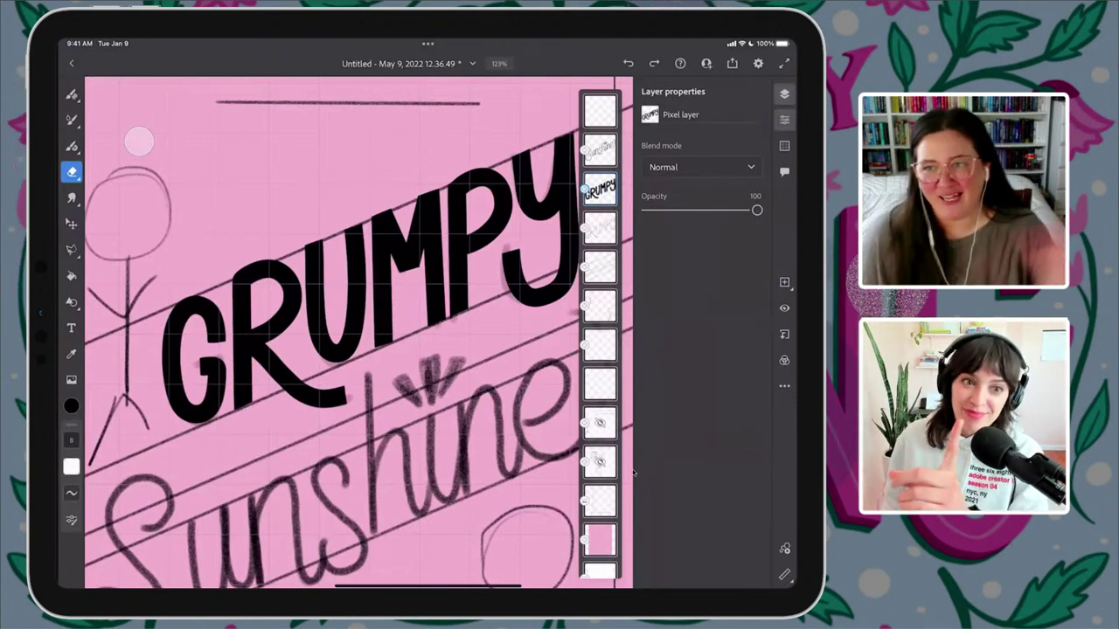
- Make the empty layer above the Sunshine sketch active and choose the Soft pastel pixel brush
{"action": "scroll", "coordinate": [387, 356], "scroll_direction": "down", "scroll_amount": 5}
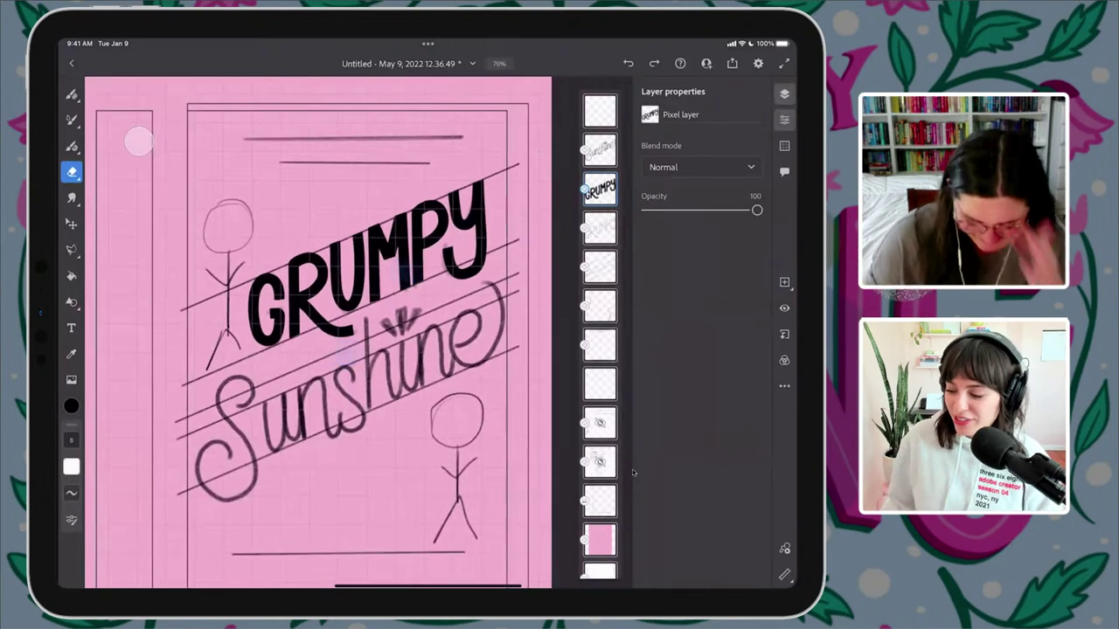
{"action": "left_click", "coordinate": [600, 111]}
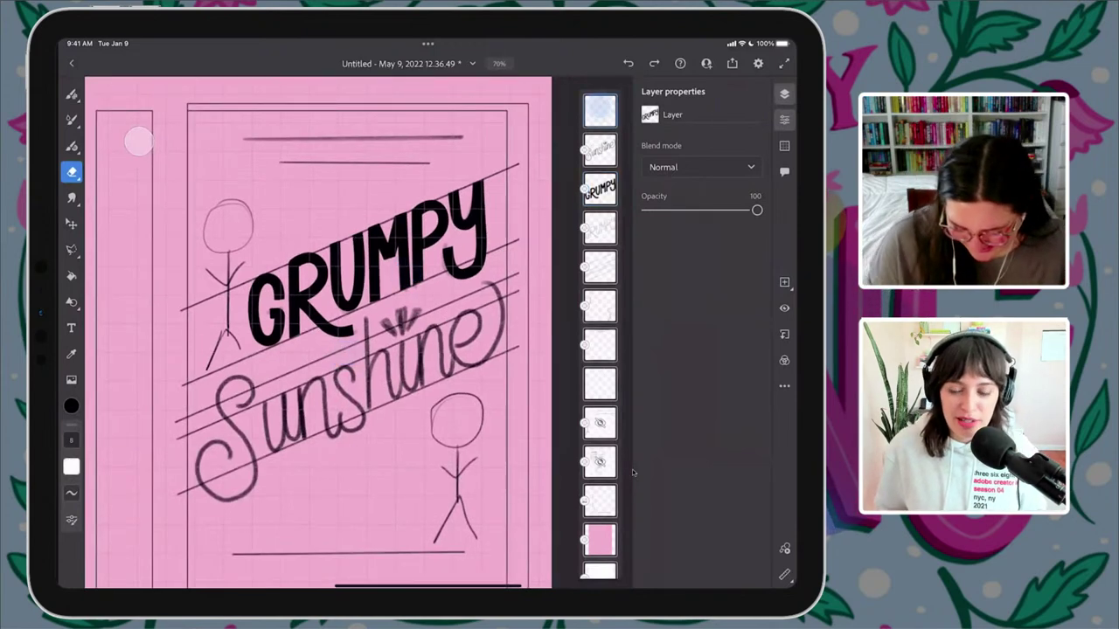
{"action": "scroll", "coordinate": [318, 439], "scroll_direction": "up", "scroll_amount": 5}
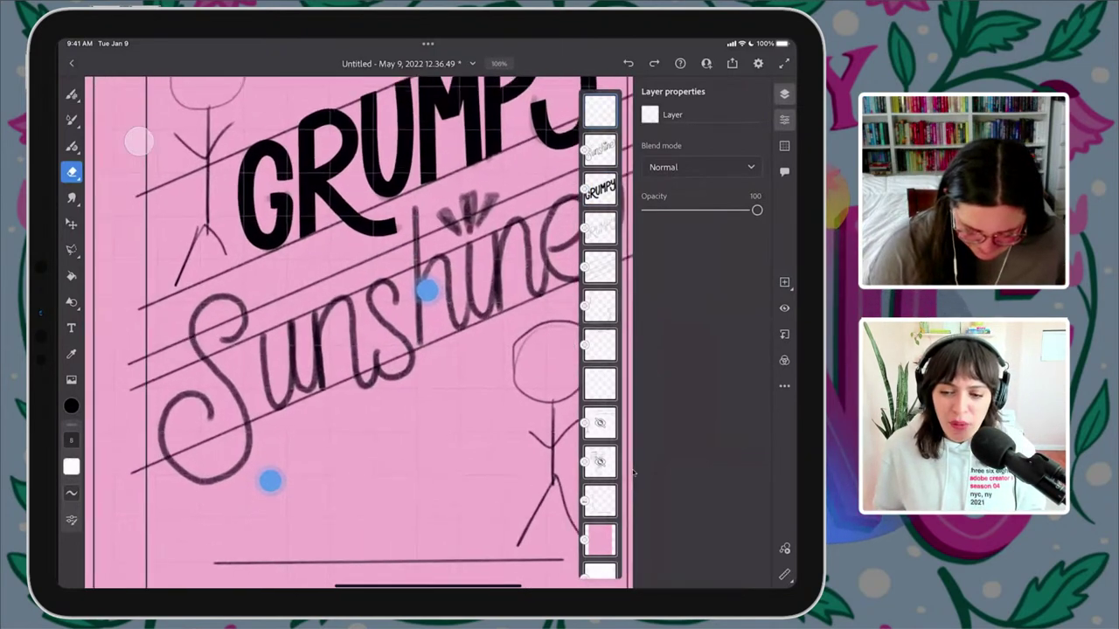
{"action": "left_click", "coordinate": [72, 94]}
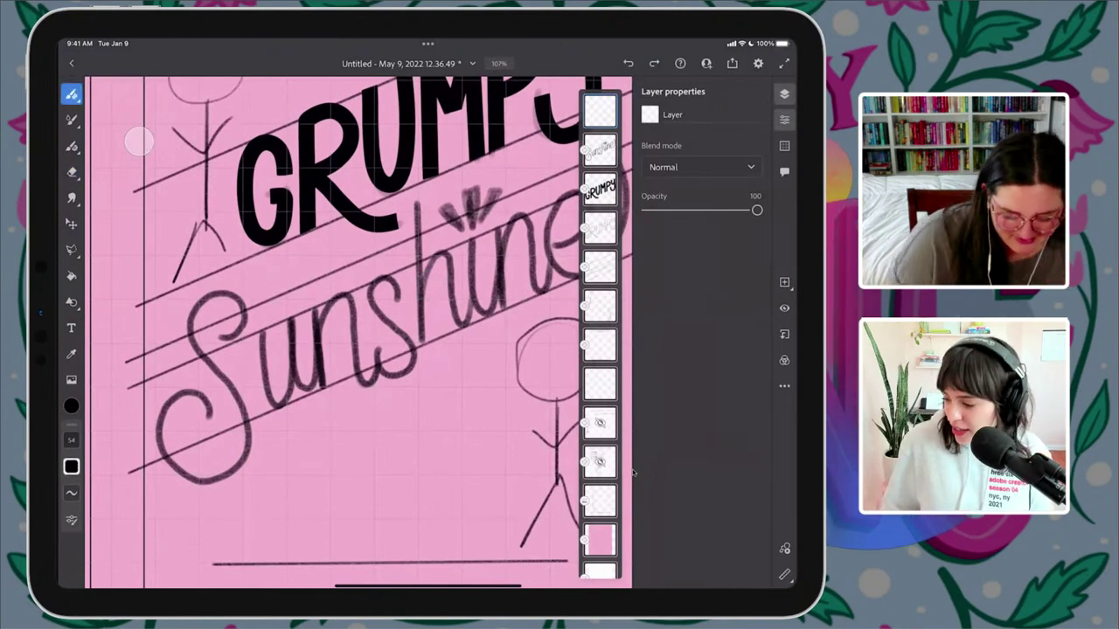
{"action": "left_click", "coordinate": [72, 93]}
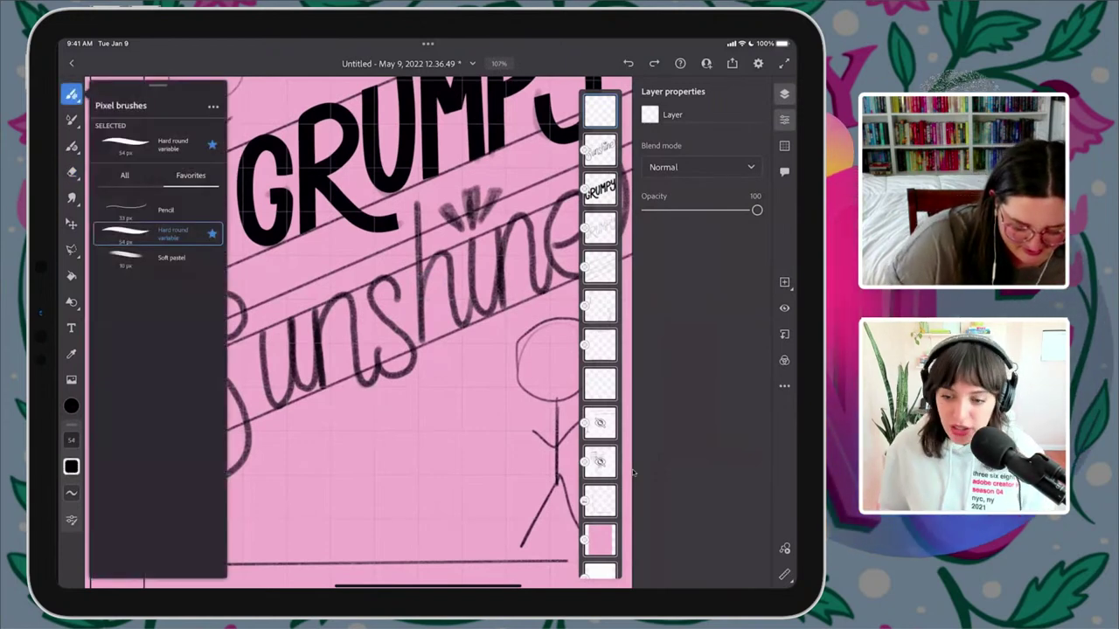
{"action": "left_click", "coordinate": [174, 258]}
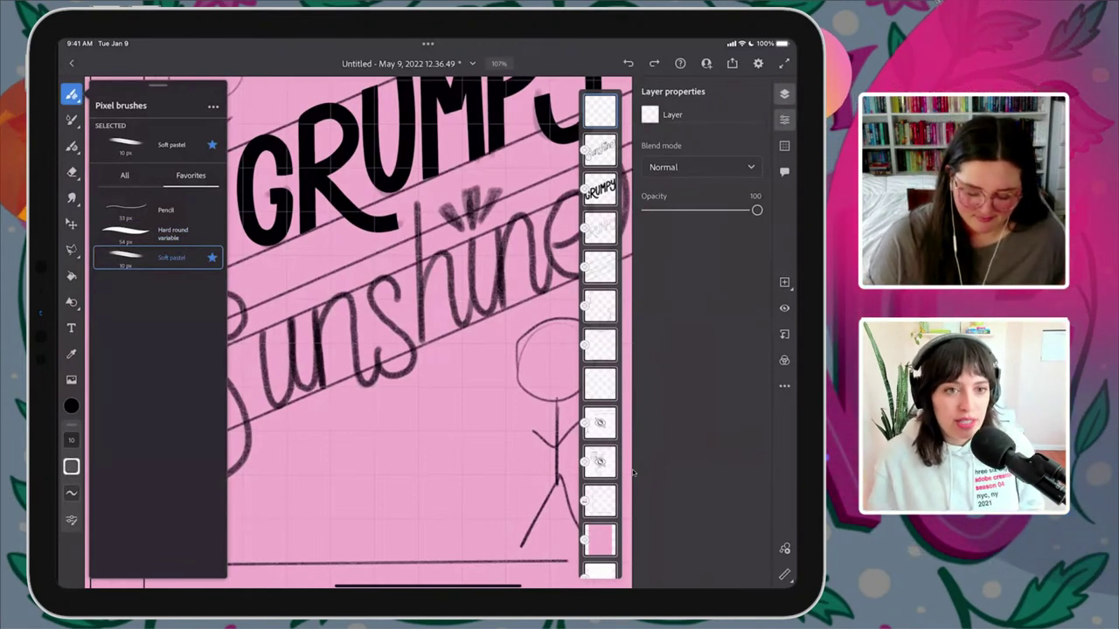
{"action": "left_click", "coordinate": [373, 409]}
{"action": "scroll", "coordinate": [402, 372], "scroll_direction": "down", "scroll_amount": 5}
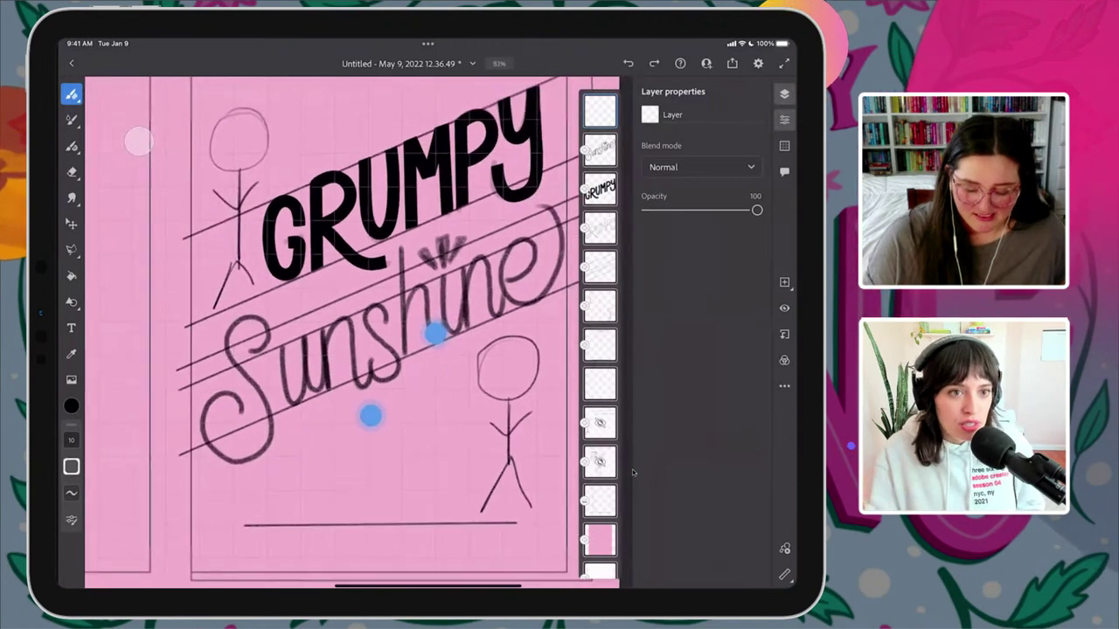
{"action": "scroll", "coordinate": [389, 383], "scroll_direction": "up", "scroll_amount": 3}
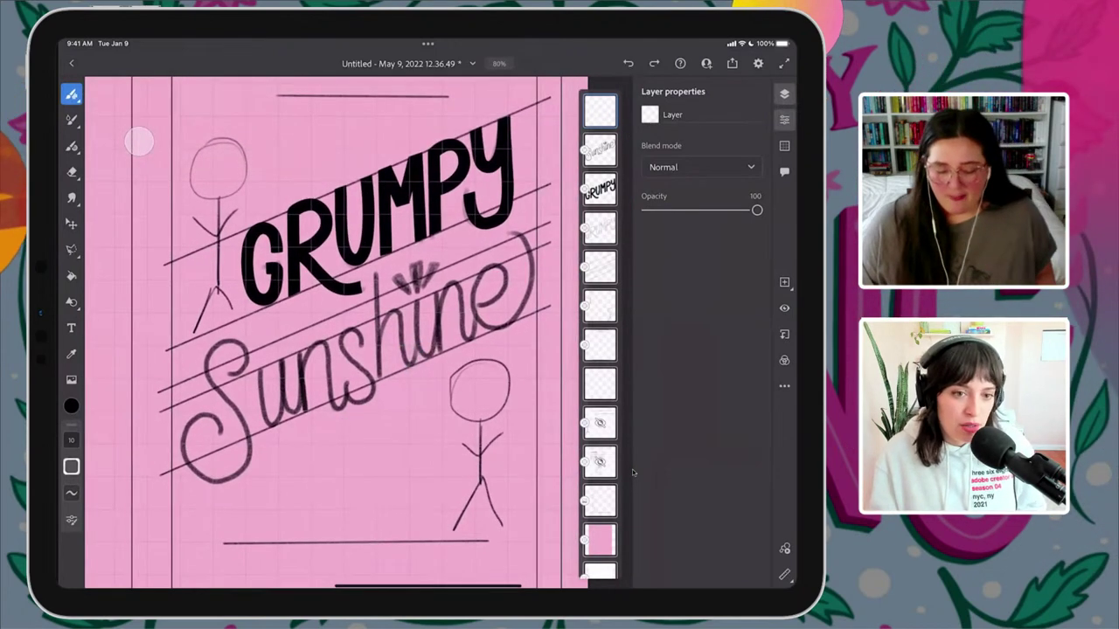
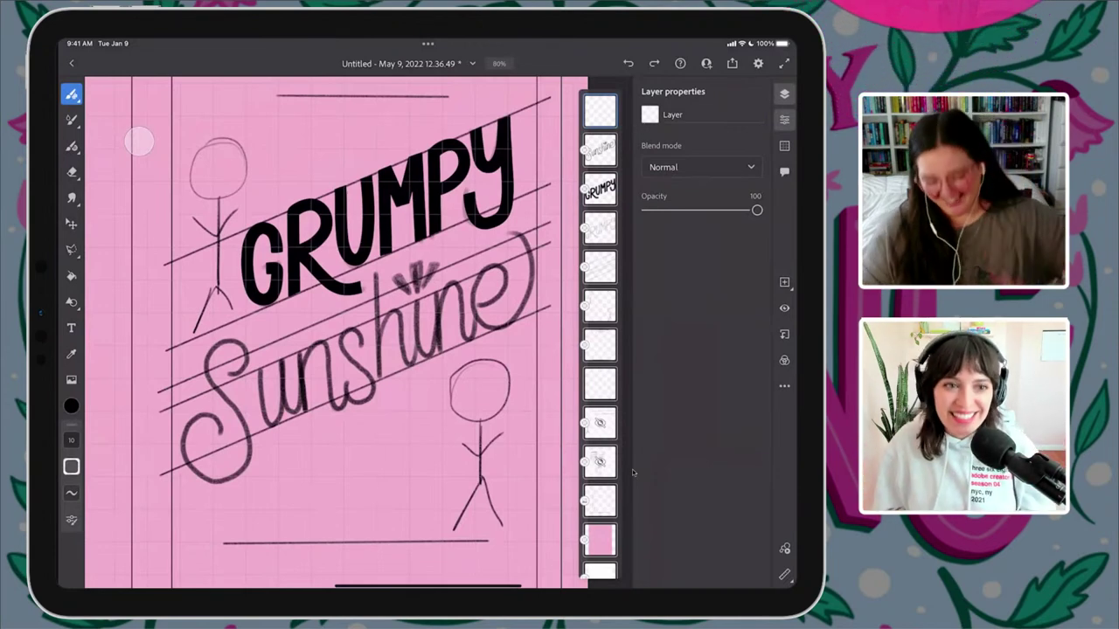
- Lower the opacity of the Sunshine sketch layer to a faint guide and make the empty layer above it active
{"action": "scroll", "coordinate": [407, 339], "scroll_direction": "down", "scroll_amount": 5}
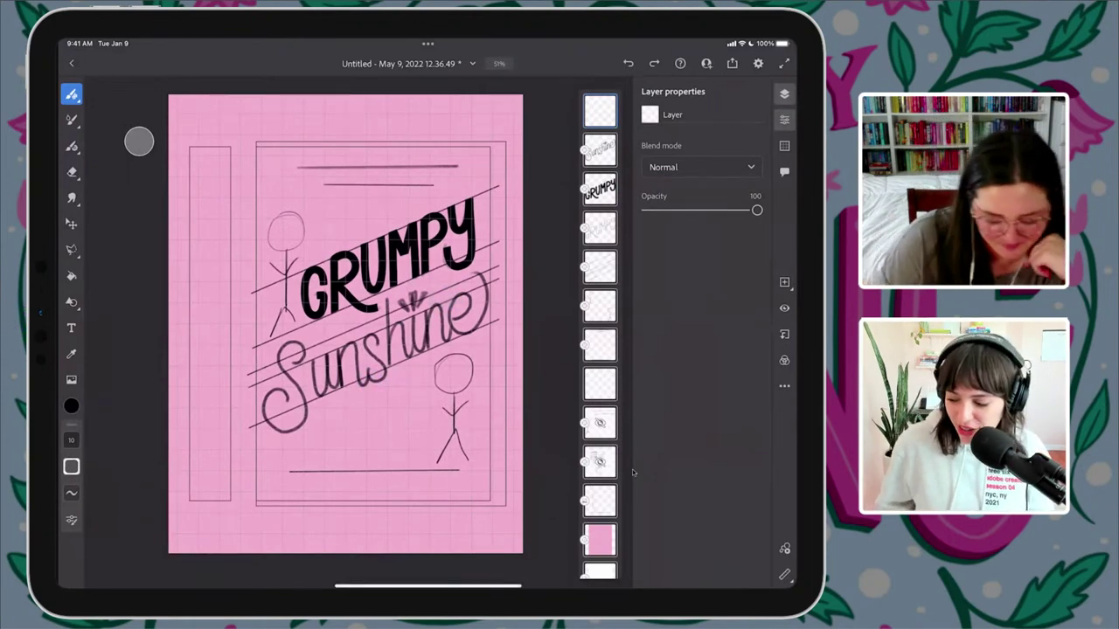
{"action": "left_click", "coordinate": [71, 94]}
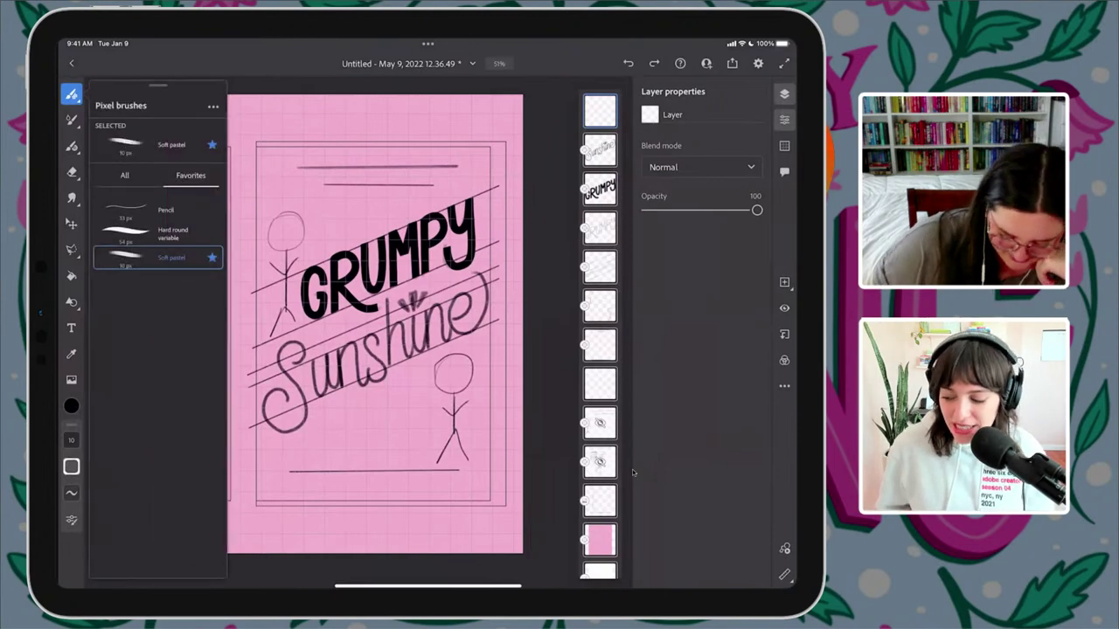
{"action": "scroll", "coordinate": [334, 372], "scroll_direction": "up", "scroll_amount": 5}
{"action": "left_click", "coordinate": [302, 346]}
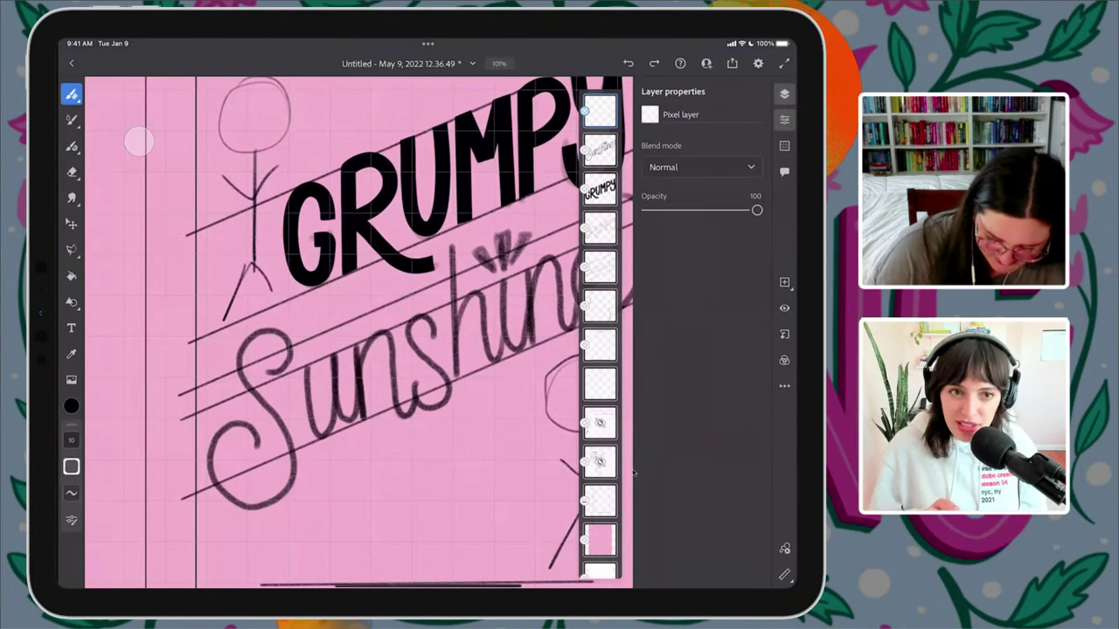
{"action": "left_click", "coordinate": [600, 150]}
{"action": "left_click_drag", "start_coordinate": [756, 211], "coordinate": [688, 216]}
{"action": "left_click", "coordinate": [600, 111]}
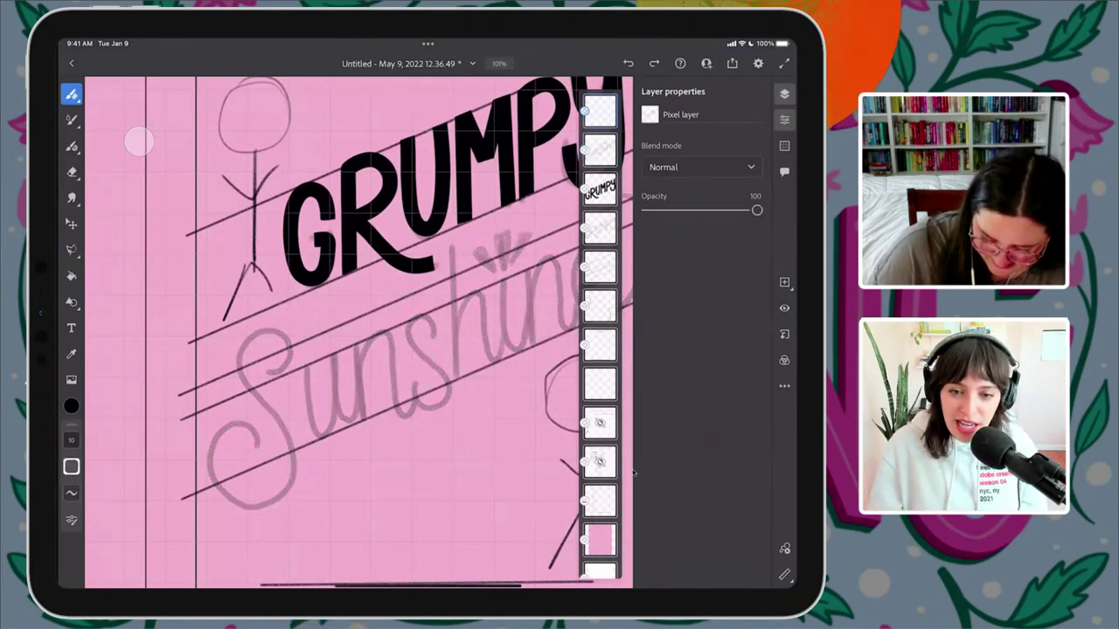
- Test a stroke on the upper curl of the S, undo it, and set the Soft pastel brush size to 34
{"action": "scroll", "coordinate": [359, 350], "scroll_direction": "up", "scroll_amount": 5}
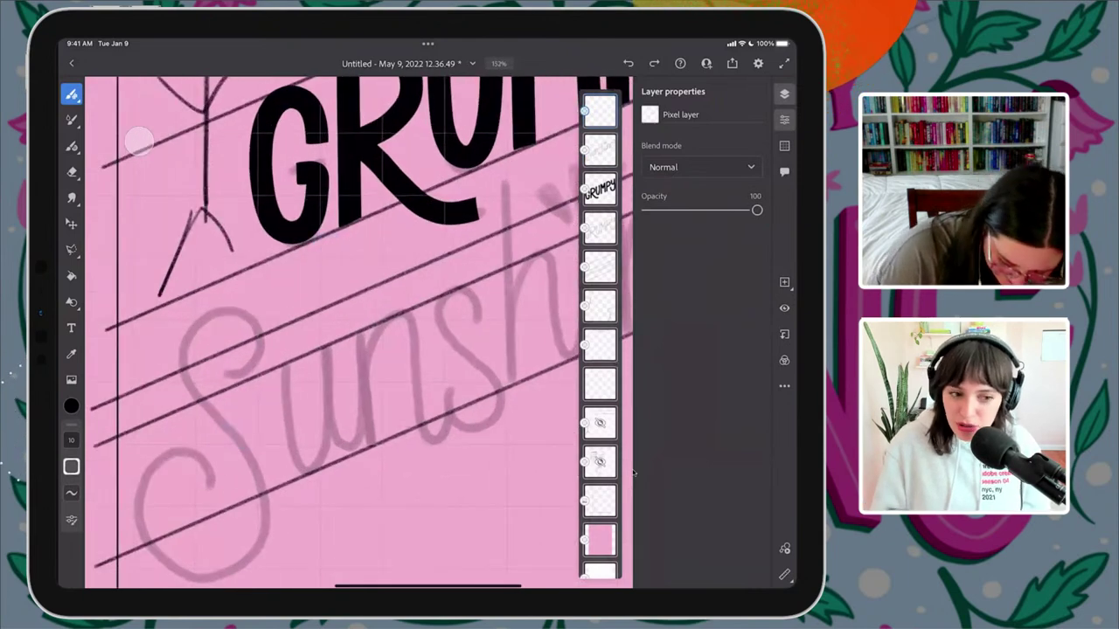
{"action": "mouse_move", "coordinate": [231, 360]}
{"action": "left_mouse_down"}
{"action": "mouse_move", "coordinate": [245, 373]}
{"action": "mouse_move", "coordinate": [264, 352]}
{"action": "left_mouse_up"}
{"action": "key", "text": "ctrl+z"}
{"action": "left_click", "coordinate": [71, 441]}
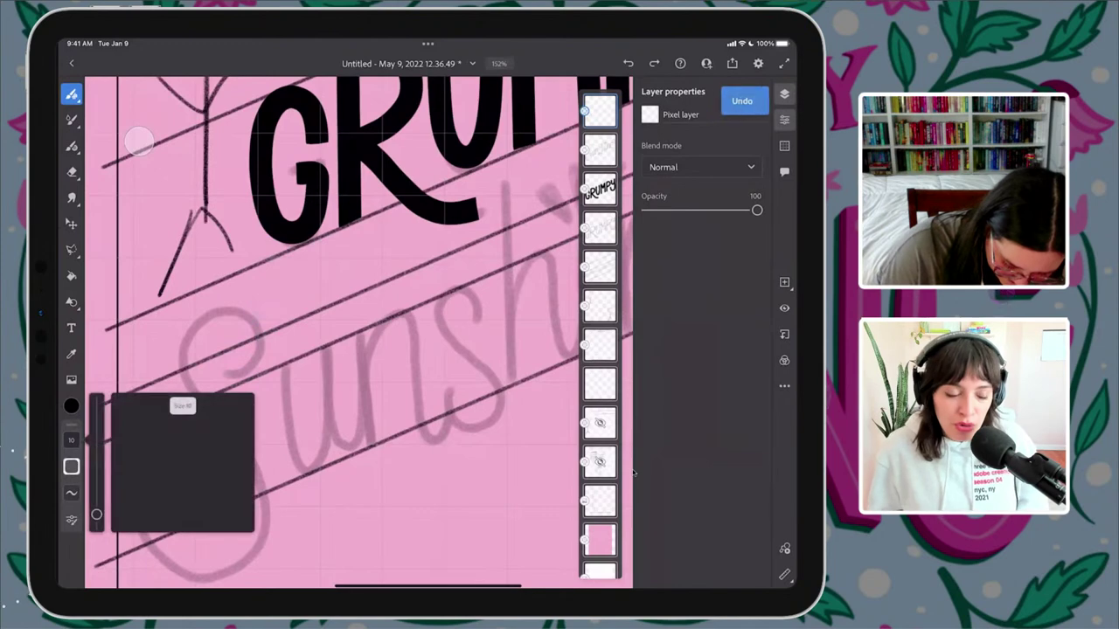
{"action": "left_click_drag", "start_coordinate": [97, 514], "coordinate": [97, 489]}
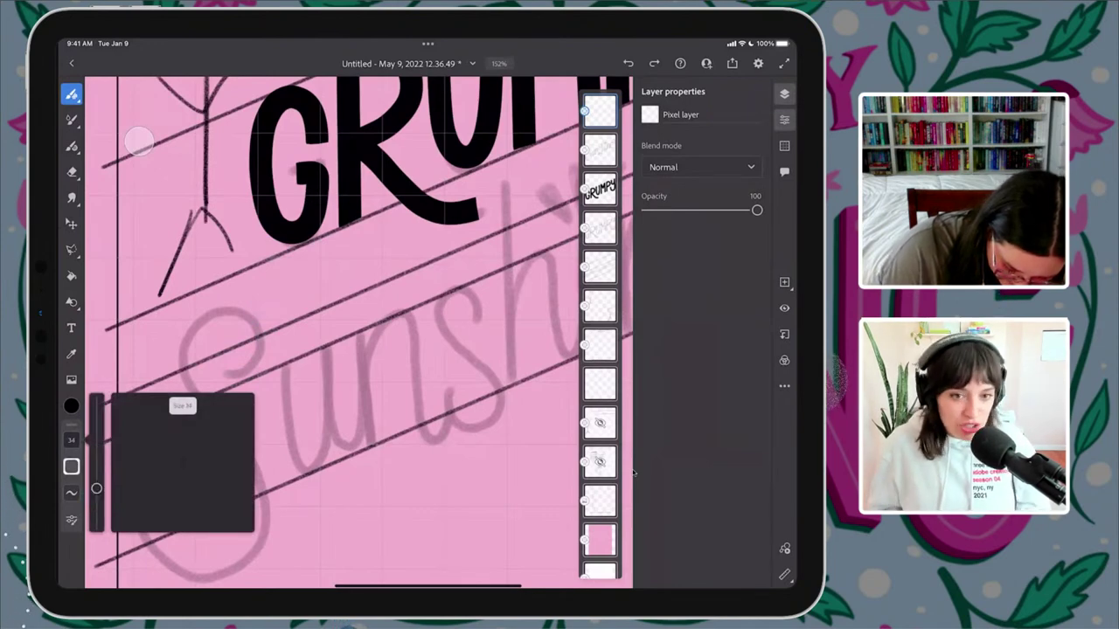
- Ink the upper curl of the S in black over the faint Sunshine sketch, redoing the stroke for a smoother curve
{"action": "mouse_move", "coordinate": [222, 369]}
{"action": "left_mouse_down"}
{"action": "mouse_move", "coordinate": [242, 369]}
{"action": "mouse_move", "coordinate": [256, 325]}
{"action": "mouse_move", "coordinate": [242, 317]}
{"action": "mouse_move", "coordinate": [182, 359]}
{"action": "left_mouse_up"}
{"action": "left_click_drag", "start_coordinate": [253, 321], "coordinate": [210, 310]}
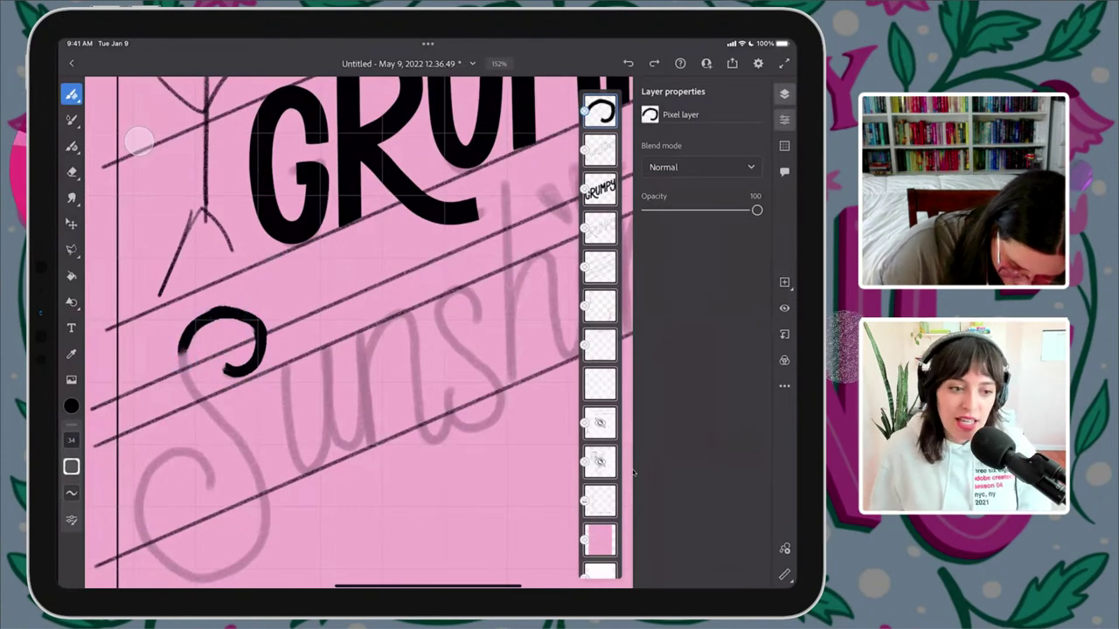
{"action": "scroll", "coordinate": [314, 332], "scroll_direction": "up", "scroll_amount": 3}
{"action": "key", "text": "ctrl+z"}
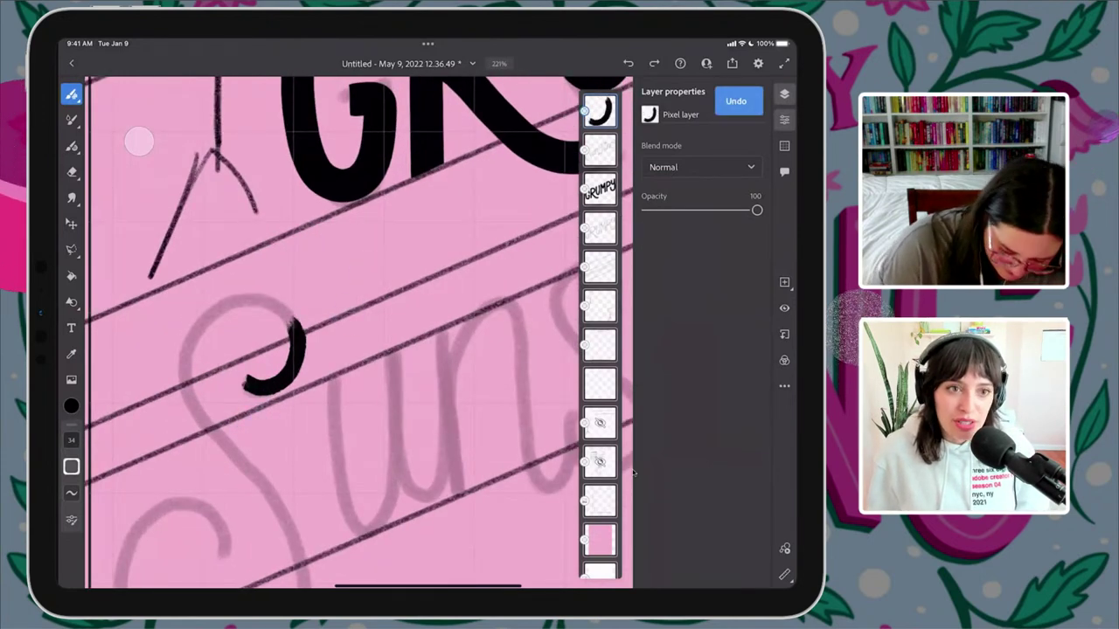
{"action": "mouse_move", "coordinate": [298, 333]}
{"action": "left_mouse_down"}
{"action": "mouse_move", "coordinate": [273, 306]}
{"action": "mouse_move", "coordinate": [225, 300]}
{"action": "mouse_move", "coordinate": [196, 329]}
{"action": "left_mouse_up"}
{"action": "mouse_move", "coordinate": [275, 307]}
{"action": "left_mouse_down"}
{"action": "mouse_move", "coordinate": [229, 301]}
{"action": "mouse_move", "coordinate": [185, 356]}
{"action": "left_mouse_up"}
{"action": "mouse_move", "coordinate": [242, 300]}
{"action": "left_mouse_down"}
{"action": "mouse_move", "coordinate": [204, 318]}
{"action": "mouse_move", "coordinate": [193, 371]}
{"action": "mouse_move", "coordinate": [219, 430]}
{"action": "left_mouse_up"}
{"action": "scroll", "coordinate": [349, 321], "scroll_direction": "down", "scroll_amount": 3}
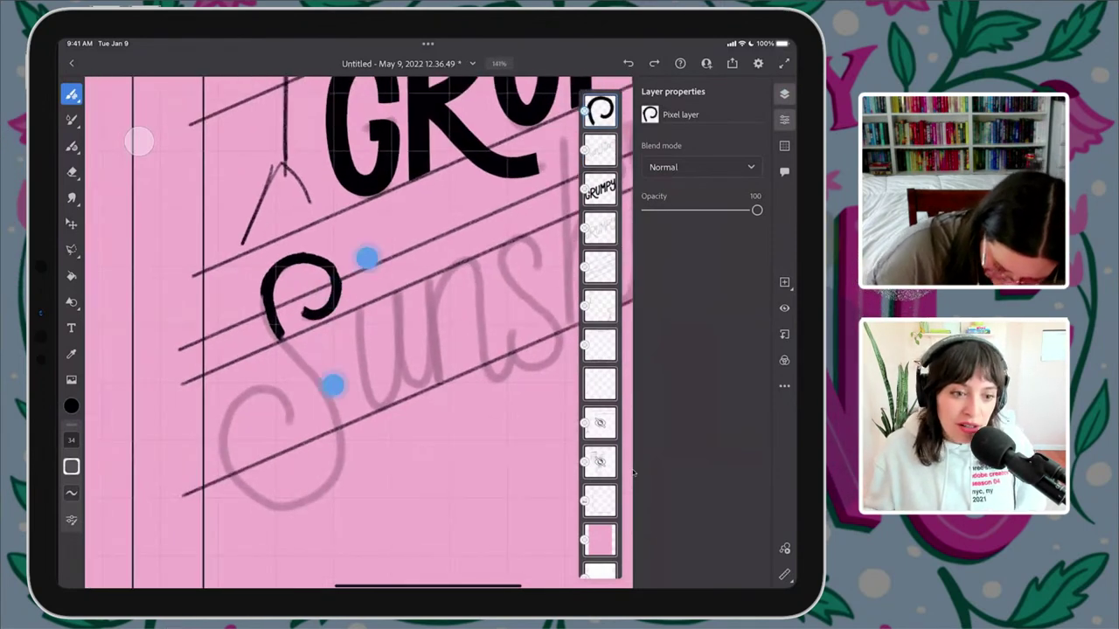
- Ink the diagonal spine and the large lower loop of the S, ending in an inward curl as in the sketch
{"action": "scroll", "coordinate": [349, 322], "scroll_direction": "up", "scroll_amount": 2}
{"action": "mouse_move", "coordinate": [217, 243]}
{"action": "left_mouse_down"}
{"action": "mouse_move", "coordinate": [205, 282]}
{"action": "mouse_move", "coordinate": [208, 266]}
{"action": "mouse_move", "coordinate": [215, 317]}
{"action": "left_mouse_up"}
{"action": "left_click_drag", "start_coordinate": [210, 260], "coordinate": [248, 375]}
{"action": "scroll", "coordinate": [301, 336], "scroll_direction": "down", "scroll_amount": 2}
{"action": "key", "text": "ctrl+z"}
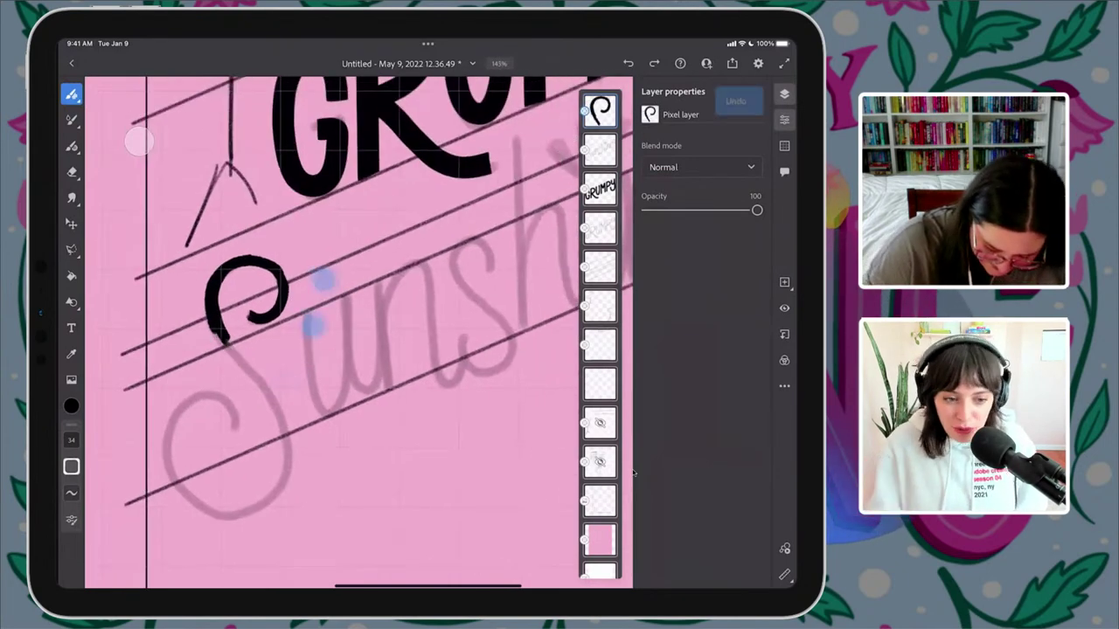
{"action": "mouse_move", "coordinate": [217, 325]}
{"action": "left_mouse_down"}
{"action": "mouse_move", "coordinate": [254, 373]}
{"action": "mouse_move", "coordinate": [213, 321]}
{"action": "mouse_move", "coordinate": [276, 395]}
{"action": "mouse_move", "coordinate": [289, 470]}
{"action": "left_mouse_up"}
{"action": "key", "text": "ctrl+z"}
{"action": "scroll", "coordinate": [339, 388], "scroll_direction": "up", "scroll_amount": 1}
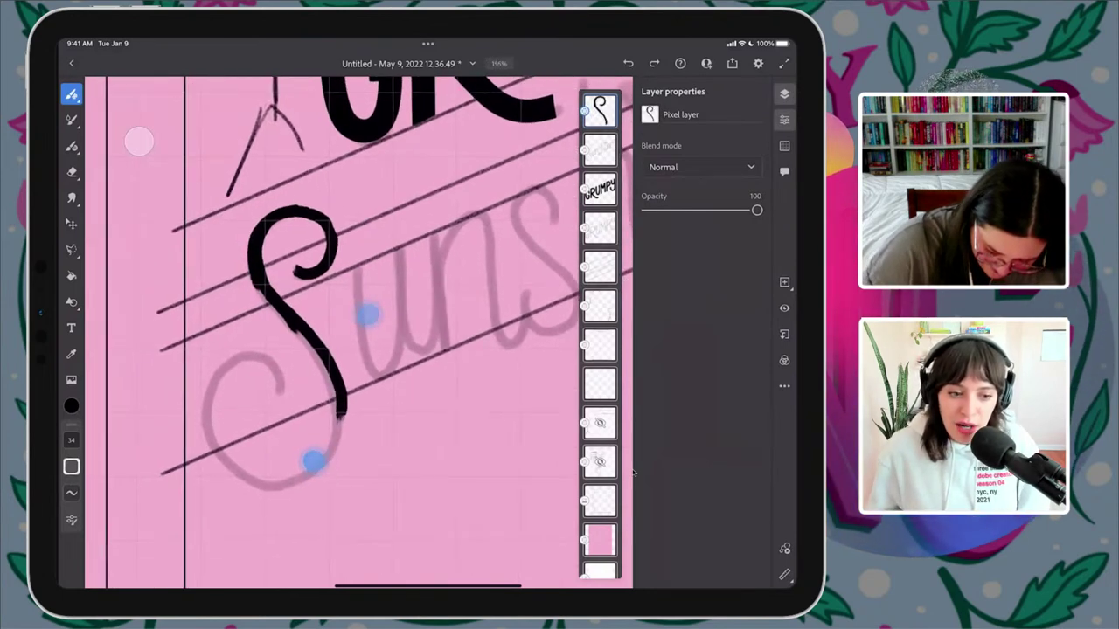
{"action": "mouse_move", "coordinate": [258, 279]}
{"action": "left_mouse_down"}
{"action": "mouse_move", "coordinate": [335, 380]}
{"action": "mouse_move", "coordinate": [338, 441]}
{"action": "mouse_move", "coordinate": [308, 472]}
{"action": "mouse_move", "coordinate": [268, 484]}
{"action": "mouse_move", "coordinate": [216, 460]}
{"action": "mouse_move", "coordinate": [206, 390]}
{"action": "mouse_move", "coordinate": [259, 356]}
{"action": "mouse_move", "coordinate": [280, 375]}
{"action": "mouse_move", "coordinate": [274, 402]}
{"action": "left_mouse_up"}
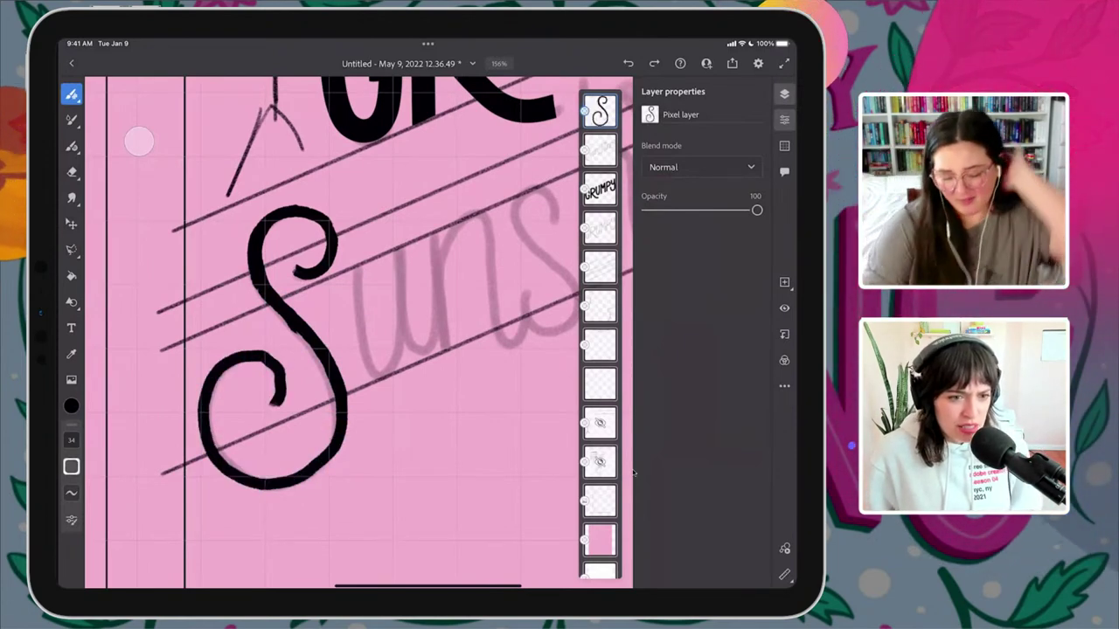
- Retrace the black S to smooth and thicken its top curve and spine
{"action": "scroll", "coordinate": [372, 352], "scroll_direction": "down", "scroll_amount": 3}
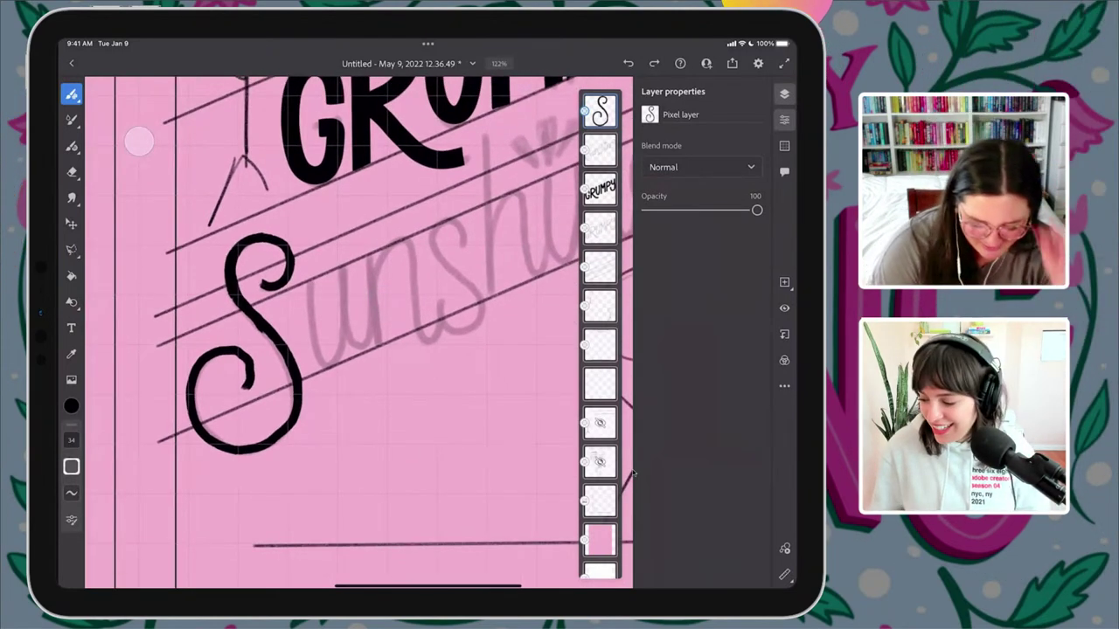
{"action": "scroll", "coordinate": [387, 308], "scroll_direction": "up", "scroll_amount": 5}
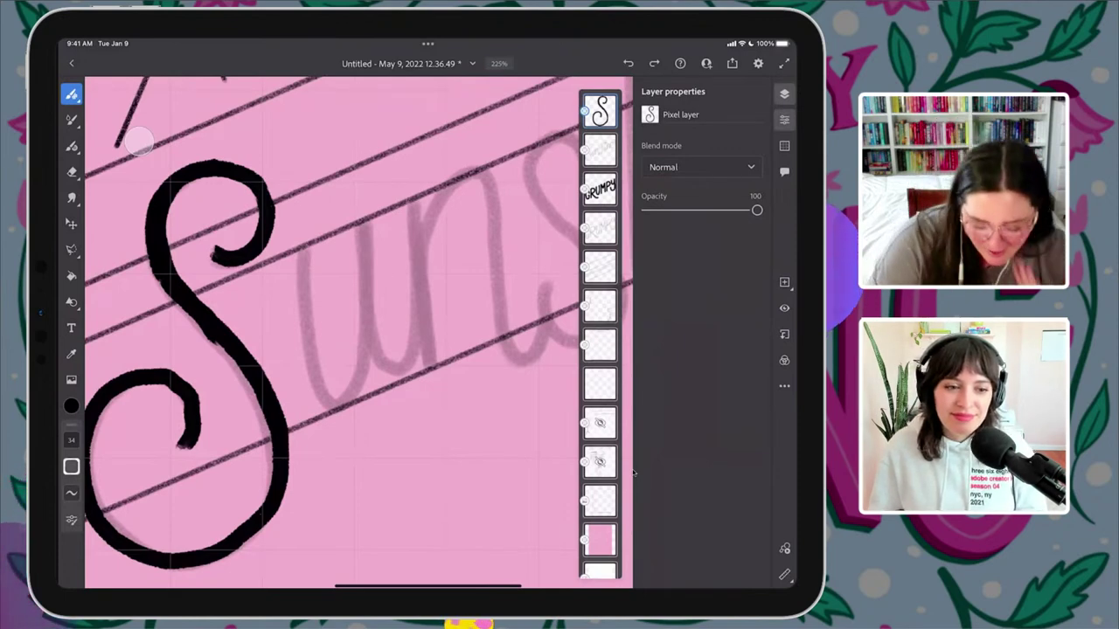
{"action": "left_click_drag", "start_coordinate": [259, 411], "coordinate": [326, 378]}
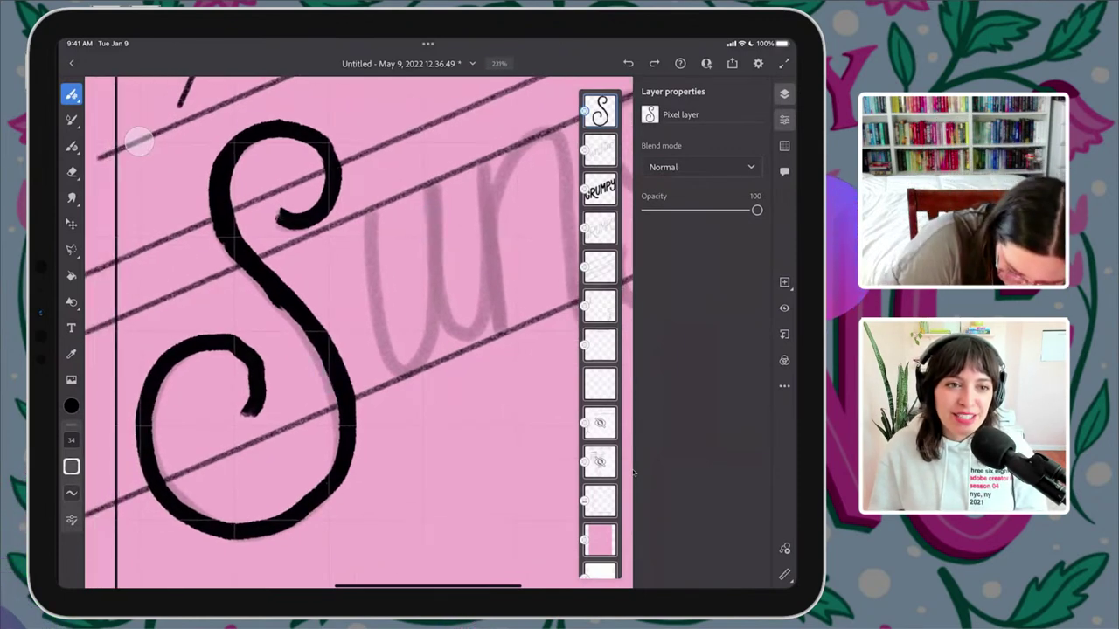
{"action": "mouse_move", "coordinate": [244, 136]}
{"action": "left_mouse_down"}
{"action": "mouse_move", "coordinate": [220, 210]}
{"action": "mouse_move", "coordinate": [300, 328]}
{"action": "mouse_move", "coordinate": [347, 439]}
{"action": "mouse_move", "coordinate": [340, 405]}
{"action": "mouse_move", "coordinate": [297, 499]}
{"action": "mouse_move", "coordinate": [216, 524]}
{"action": "mouse_move", "coordinate": [306, 505]}
{"action": "mouse_move", "coordinate": [348, 449]}
{"action": "left_mouse_up"}
{"action": "scroll", "coordinate": [308, 424], "scroll_direction": "right", "scroll_amount": 3}
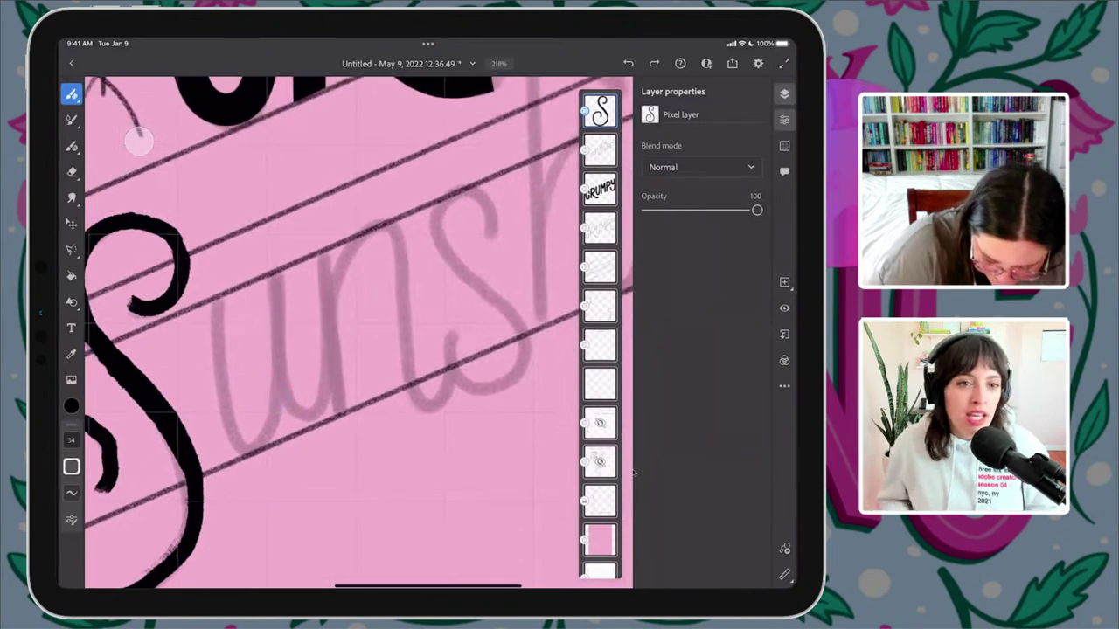
{"action": "mouse_move", "coordinate": [216, 298]}
{"action": "left_mouse_down"}
{"action": "mouse_move", "coordinate": [228, 425]}
{"action": "mouse_move", "coordinate": [249, 445]}
{"action": "mouse_move", "coordinate": [271, 404]}
{"action": "mouse_move", "coordinate": [284, 275]}
{"action": "left_mouse_up"}
{"action": "mouse_move", "coordinate": [213, 297]}
{"action": "left_mouse_down"}
{"action": "mouse_move", "coordinate": [233, 432]}
{"action": "mouse_move", "coordinate": [256, 443]}
{"action": "mouse_move", "coordinate": [278, 267]}
{"action": "left_mouse_up"}
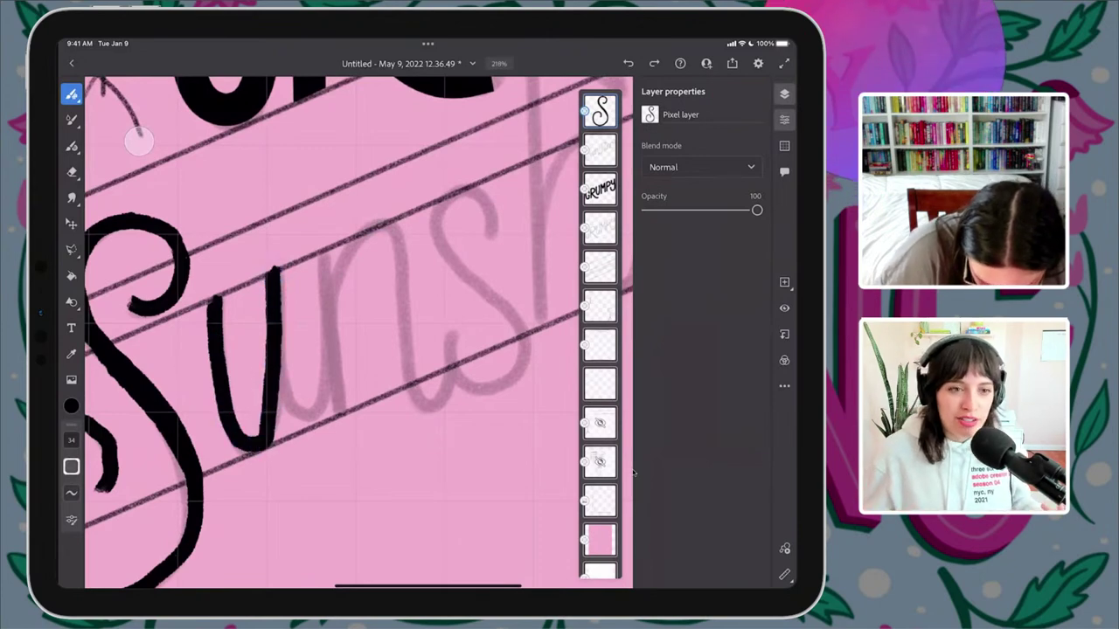
{"action": "key", "text": "ctrl+z"}
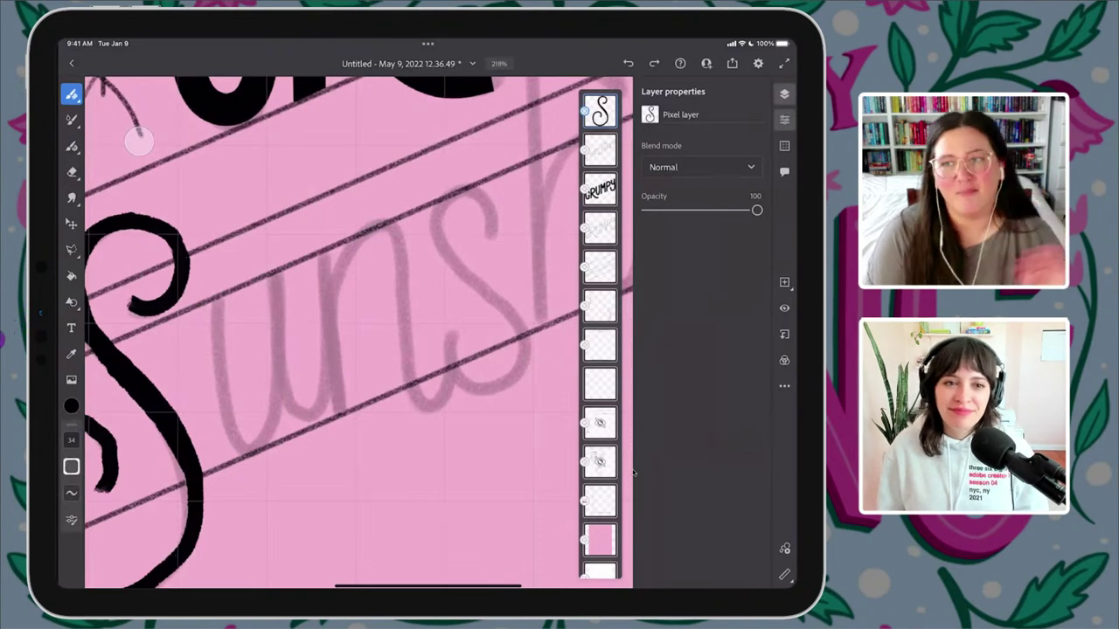
- Ink the u of Sunshine with two downstrokes, each ending in an upward curve toward the following stroke
{"action": "scroll", "coordinate": [385, 358], "scroll_direction": "up", "scroll_amount": 3}
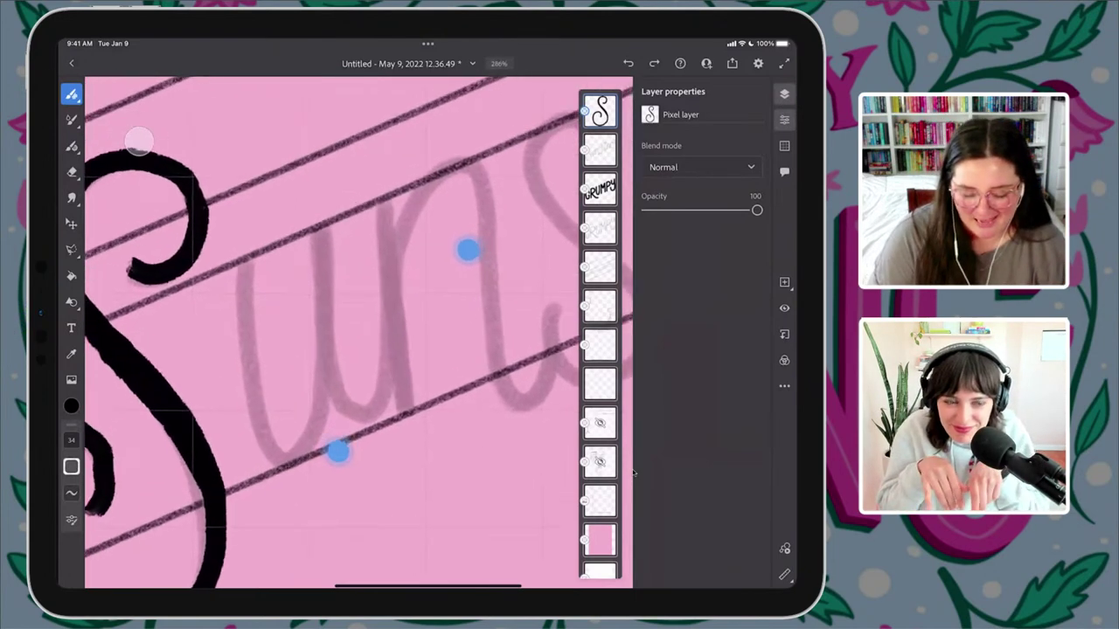
{"action": "mouse_move", "coordinate": [238, 256]}
{"action": "left_mouse_down"}
{"action": "mouse_move", "coordinate": [249, 390]}
{"action": "mouse_move", "coordinate": [268, 436]}
{"action": "mouse_move", "coordinate": [301, 444]}
{"action": "mouse_move", "coordinate": [330, 381]}
{"action": "left_mouse_up"}
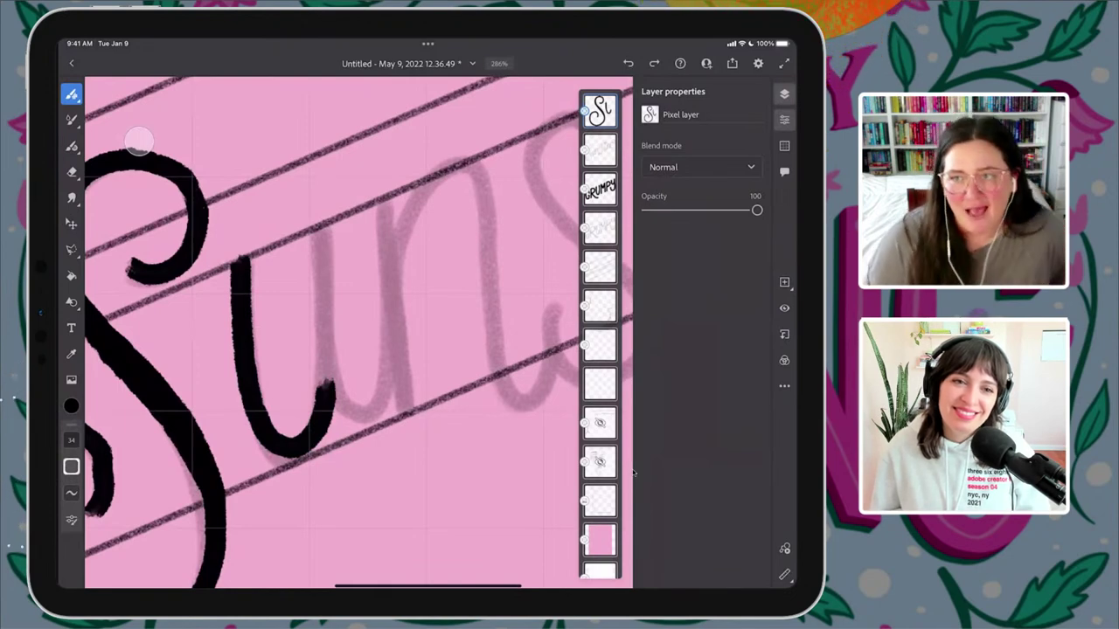
{"action": "left_click_drag", "start_coordinate": [414, 306], "coordinate": [344, 297]}
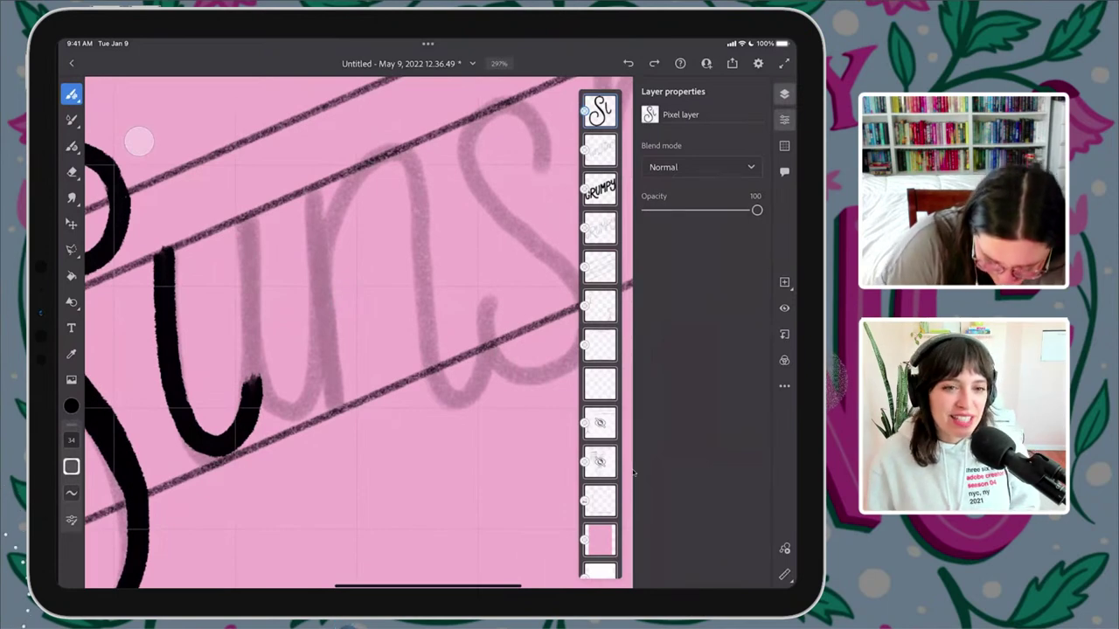
{"action": "mouse_move", "coordinate": [247, 214]}
{"action": "left_mouse_down"}
{"action": "mouse_move", "coordinate": [261, 390]}
{"action": "mouse_move", "coordinate": [291, 412]}
{"action": "mouse_move", "coordinate": [319, 362]}
{"action": "left_mouse_up"}
{"action": "left_click_drag", "start_coordinate": [423, 292], "coordinate": [346, 350]}
- Ink the n of Sunshine with a straight stem and an arch ending in an upward connecting tail
{"action": "left_click_drag", "start_coordinate": [239, 253], "coordinate": [263, 472]}
{"action": "key", "text": "ctrl+z"}
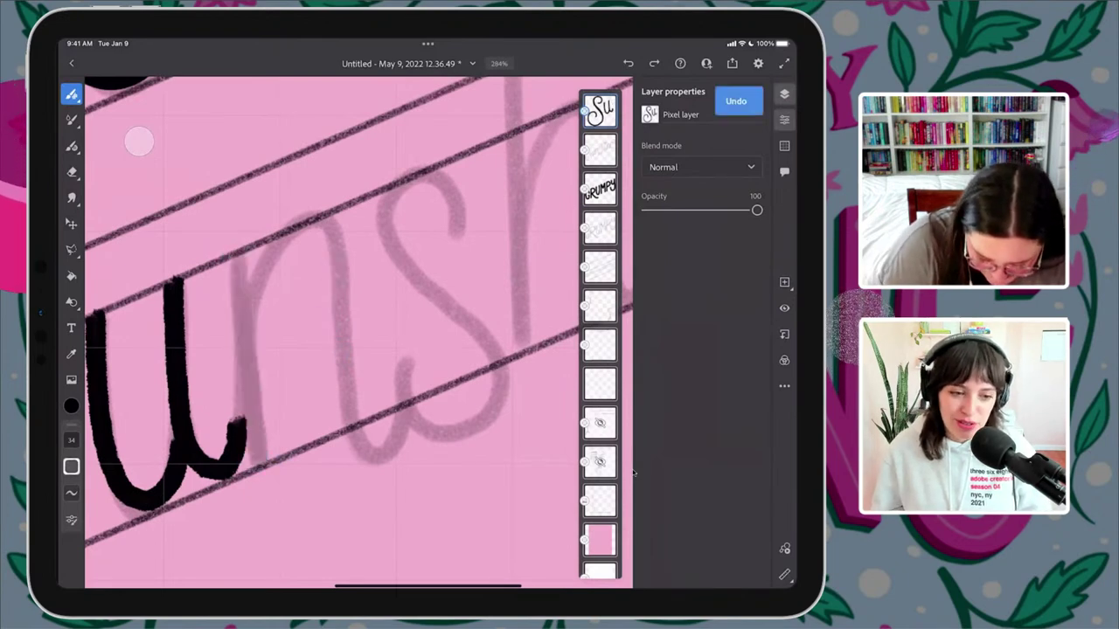
{"action": "mouse_move", "coordinate": [236, 255]}
{"action": "left_mouse_down"}
{"action": "mouse_move", "coordinate": [250, 463]}
{"action": "mouse_move", "coordinate": [246, 338]}
{"action": "mouse_move", "coordinate": [281, 239]}
{"action": "mouse_move", "coordinate": [326, 231]}
{"action": "mouse_move", "coordinate": [359, 436]}
{"action": "mouse_move", "coordinate": [395, 446]}
{"action": "mouse_move", "coordinate": [411, 395]}
{"action": "left_mouse_up"}
{"action": "left_click_drag", "start_coordinate": [471, 298], "coordinate": [327, 355]}
{"action": "mouse_move", "coordinate": [306, 281]}
{"action": "left_mouse_down"}
{"action": "mouse_move", "coordinate": [314, 239]}
{"action": "mouse_move", "coordinate": [285, 229]}
{"action": "mouse_move", "coordinate": [247, 267]}
{"action": "mouse_move", "coordinate": [285, 340]}
{"action": "mouse_move", "coordinate": [359, 425]}
{"action": "mouse_move", "coordinate": [349, 475]}
{"action": "mouse_move", "coordinate": [288, 496]}
{"action": "mouse_move", "coordinate": [266, 428]}
{"action": "left_mouse_up"}
{"action": "left_click", "coordinate": [417, 302]}
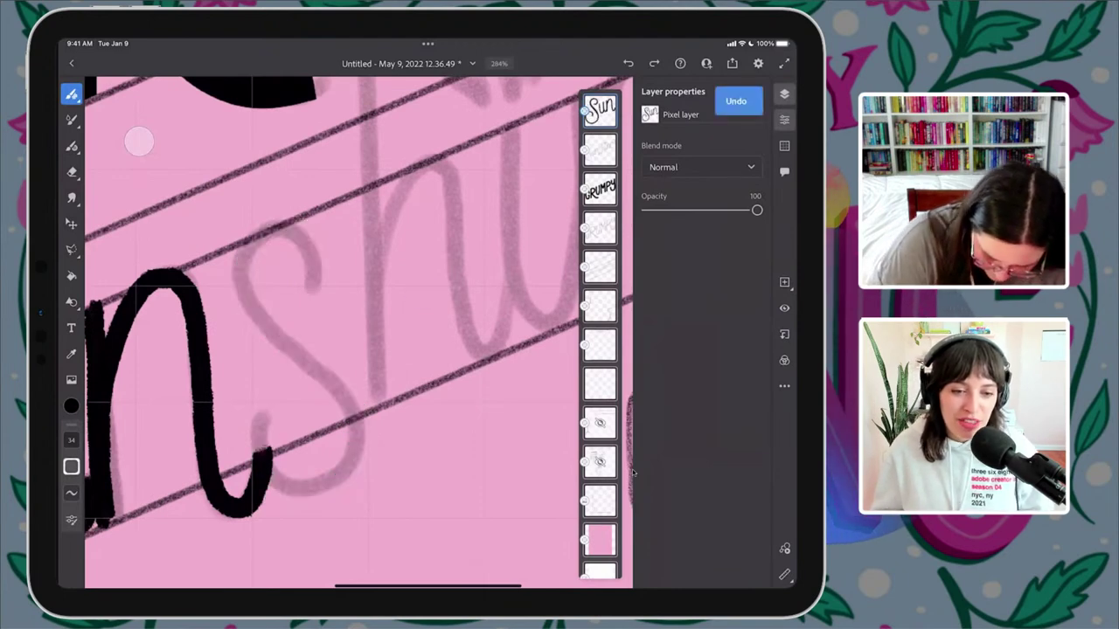
{"action": "mouse_move", "coordinate": [313, 276]}
{"action": "left_mouse_down"}
{"action": "mouse_move", "coordinate": [290, 236]}
{"action": "mouse_move", "coordinate": [248, 254]}
{"action": "mouse_move", "coordinate": [274, 327]}
{"action": "mouse_move", "coordinate": [333, 383]}
{"action": "mouse_move", "coordinate": [360, 437]}
{"action": "mouse_move", "coordinate": [335, 491]}
{"action": "mouse_move", "coordinate": [280, 496]}
{"action": "mouse_move", "coordinate": [266, 483]}
{"action": "mouse_move", "coordinate": [264, 420]}
{"action": "left_mouse_up"}
{"action": "scroll", "coordinate": [373, 392], "scroll_direction": "down", "scroll_amount": 3}
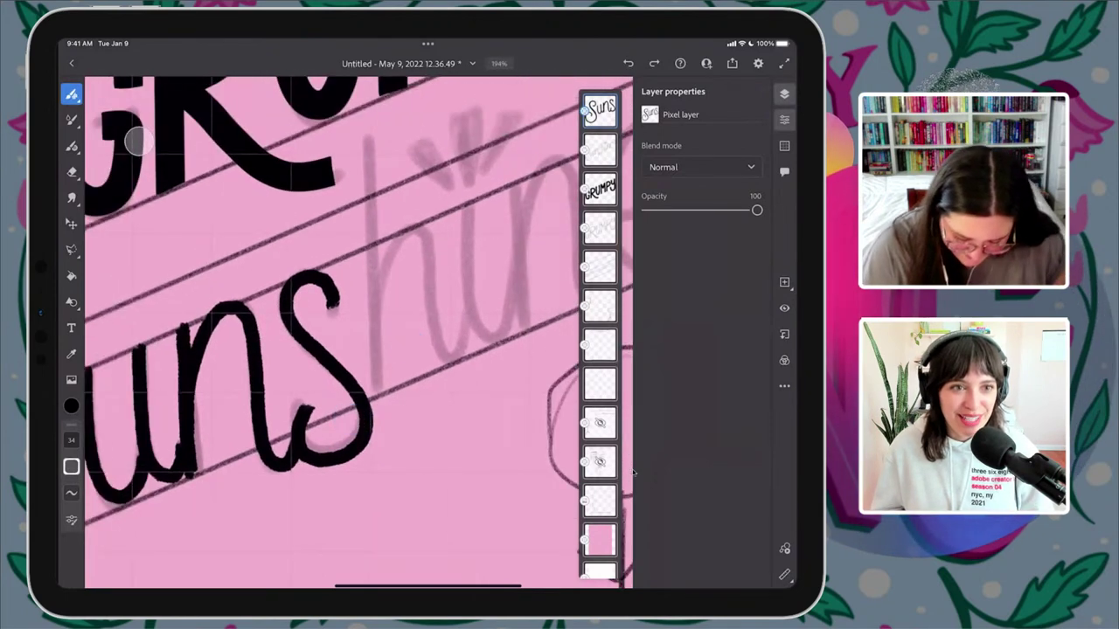
{"action": "key", "text": "ctrl+z"}
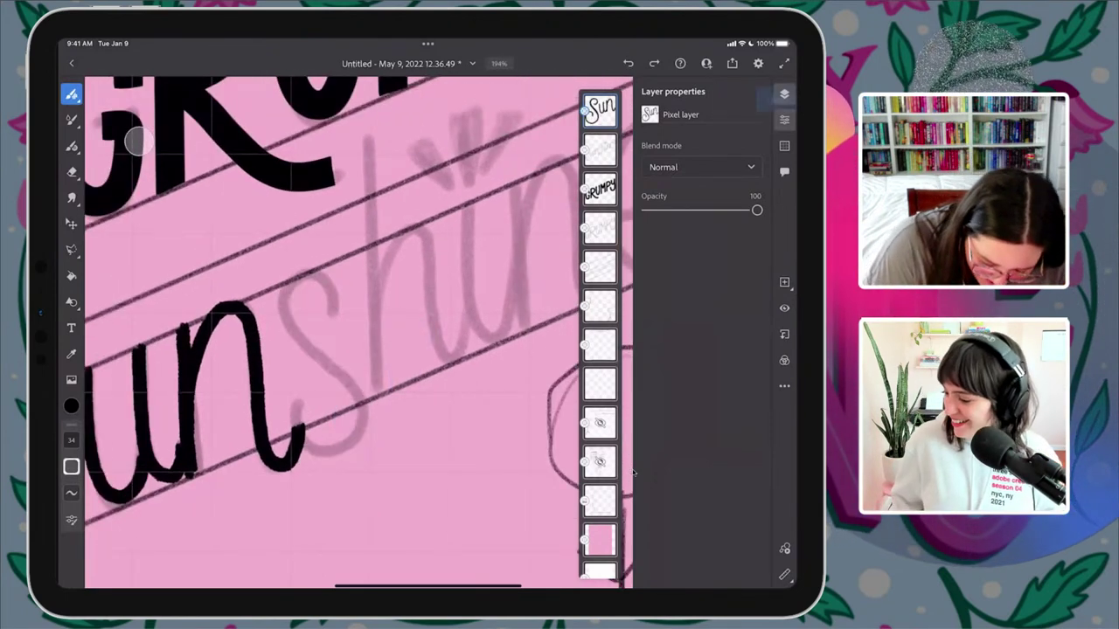
{"action": "mouse_move", "coordinate": [334, 306]}
{"action": "left_mouse_down"}
{"action": "mouse_move", "coordinate": [298, 280]}
{"action": "mouse_move", "coordinate": [285, 314]}
{"action": "mouse_move", "coordinate": [363, 425]}
{"action": "mouse_move", "coordinate": [312, 461]}
{"action": "mouse_move", "coordinate": [296, 418]}
{"action": "left_mouse_up"}
{"action": "left_click", "coordinate": [349, 394]}
- Ink the second s of Sunshine between the guidelines and finish its lower end with a small inward hook
{"action": "mouse_move", "coordinate": [336, 306]}
{"action": "left_mouse_down"}
{"action": "mouse_move", "coordinate": [297, 280]}
{"action": "mouse_move", "coordinate": [295, 336]}
{"action": "mouse_move", "coordinate": [362, 412]}
{"action": "mouse_move", "coordinate": [359, 443]}
{"action": "mouse_move", "coordinate": [312, 455]}
{"action": "mouse_move", "coordinate": [294, 424]}
{"action": "left_mouse_up"}
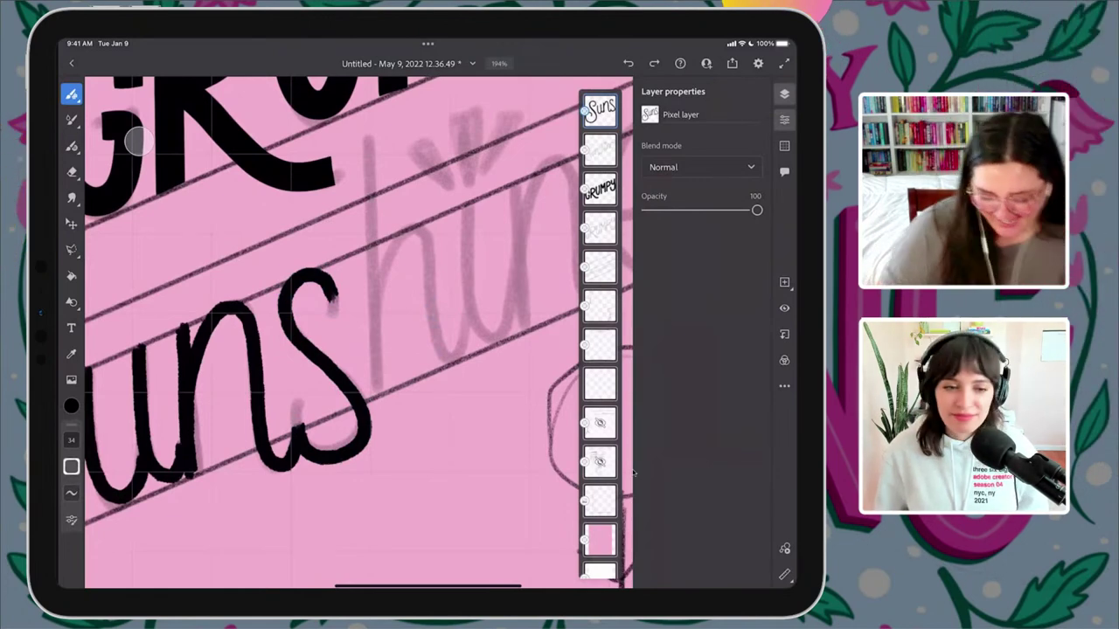
{"action": "scroll", "coordinate": [372, 293], "scroll_direction": "down", "scroll_amount": 5}
{"action": "scroll", "coordinate": [350, 337], "scroll_direction": "up", "scroll_amount": 5}
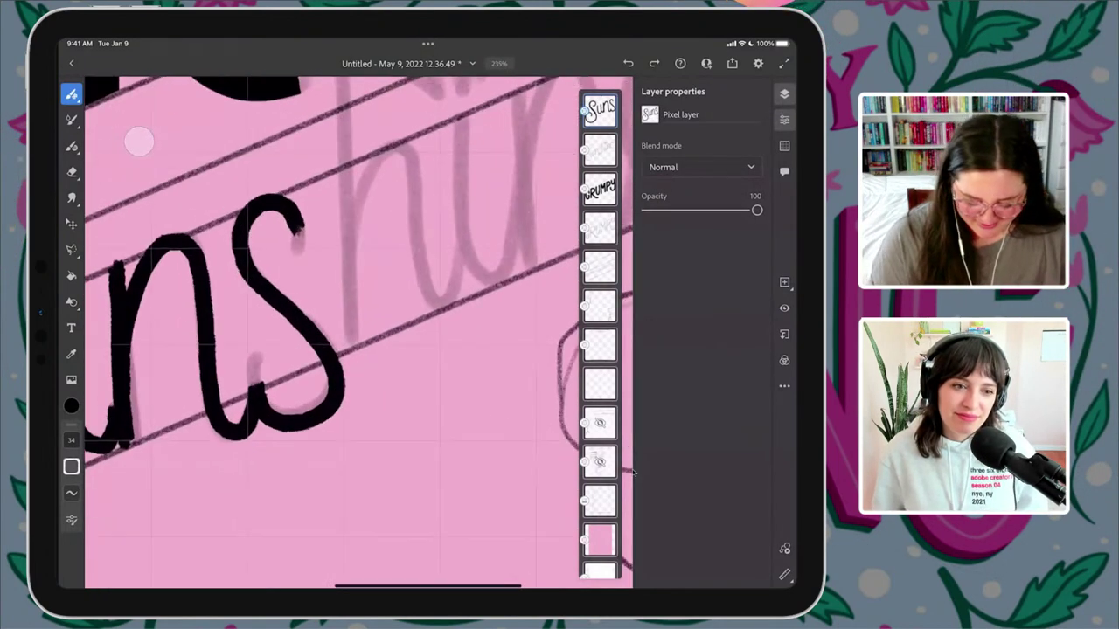
{"action": "mouse_move", "coordinate": [262, 421]}
{"action": "left_mouse_down"}
{"action": "mouse_move", "coordinate": [263, 375]}
{"action": "mouse_move", "coordinate": [259, 404]}
{"action": "left_mouse_up"}
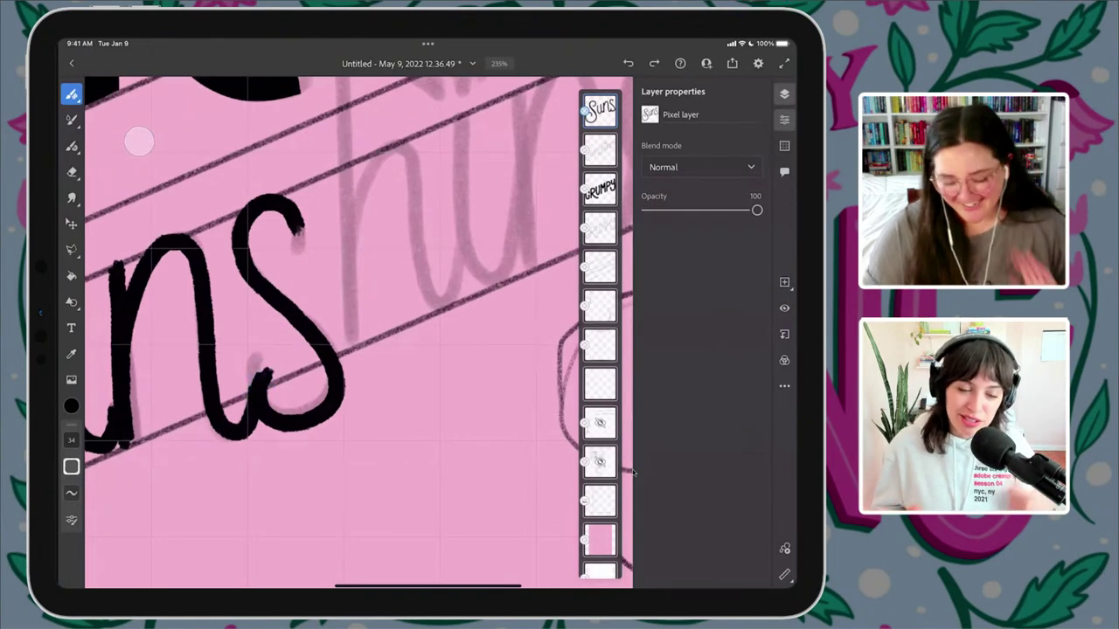
- Ink the h of Sunshine with a tall straight stem and an arch ending in an upward connecting tail
{"action": "scroll", "coordinate": [345, 442], "scroll_direction": "down", "scroll_amount": 3}
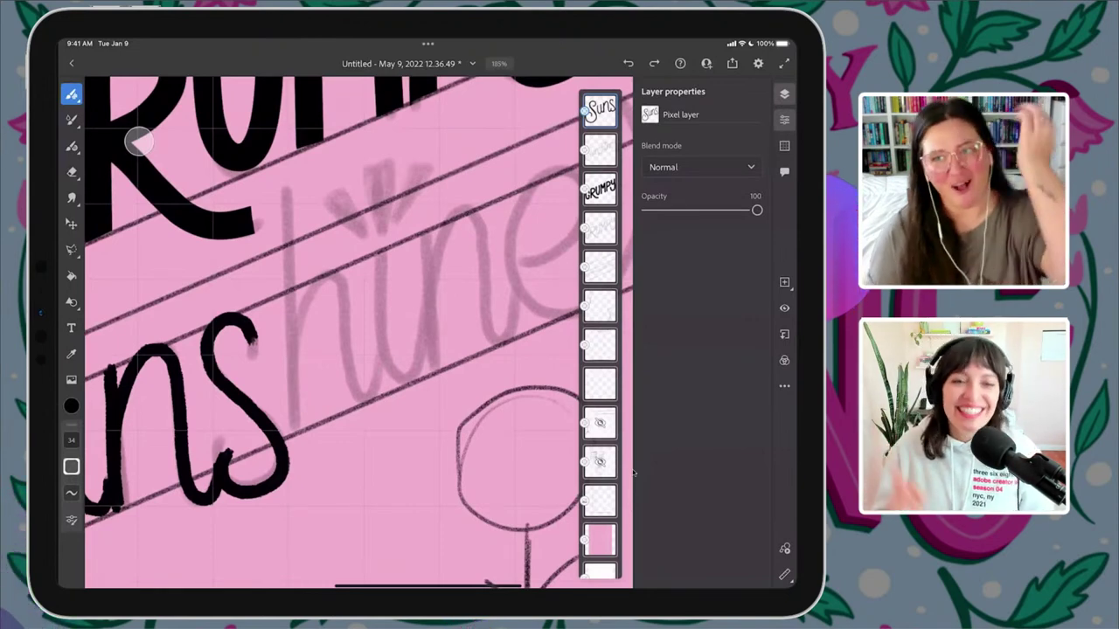
{"action": "scroll", "coordinate": [335, 355], "scroll_direction": "up", "scroll_amount": 3}
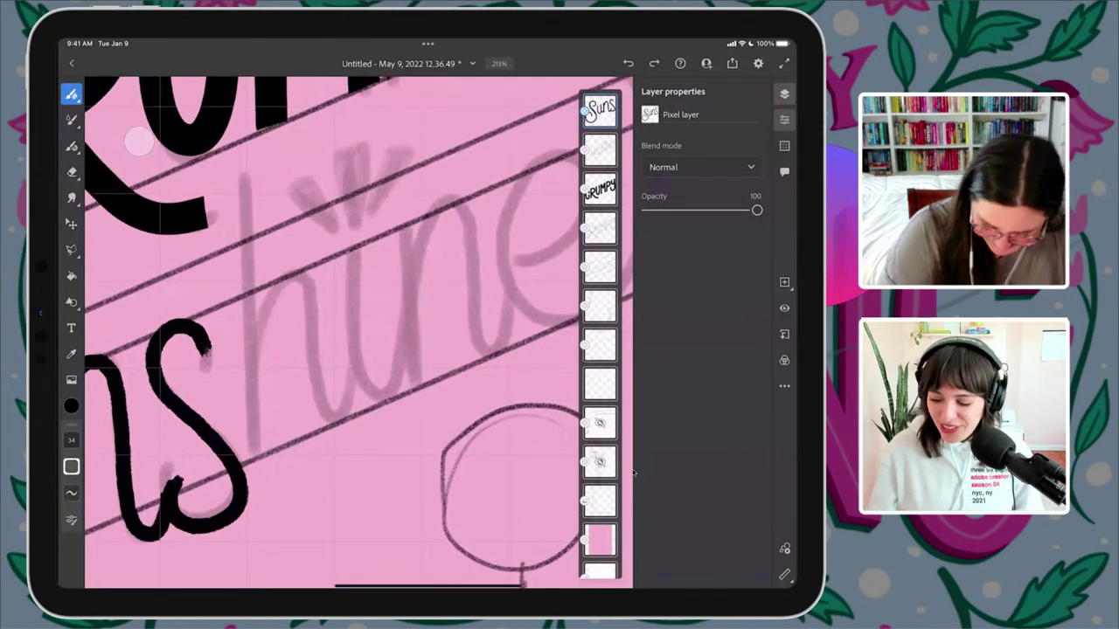
{"action": "left_click_drag", "start_coordinate": [244, 173], "coordinate": [250, 452]}
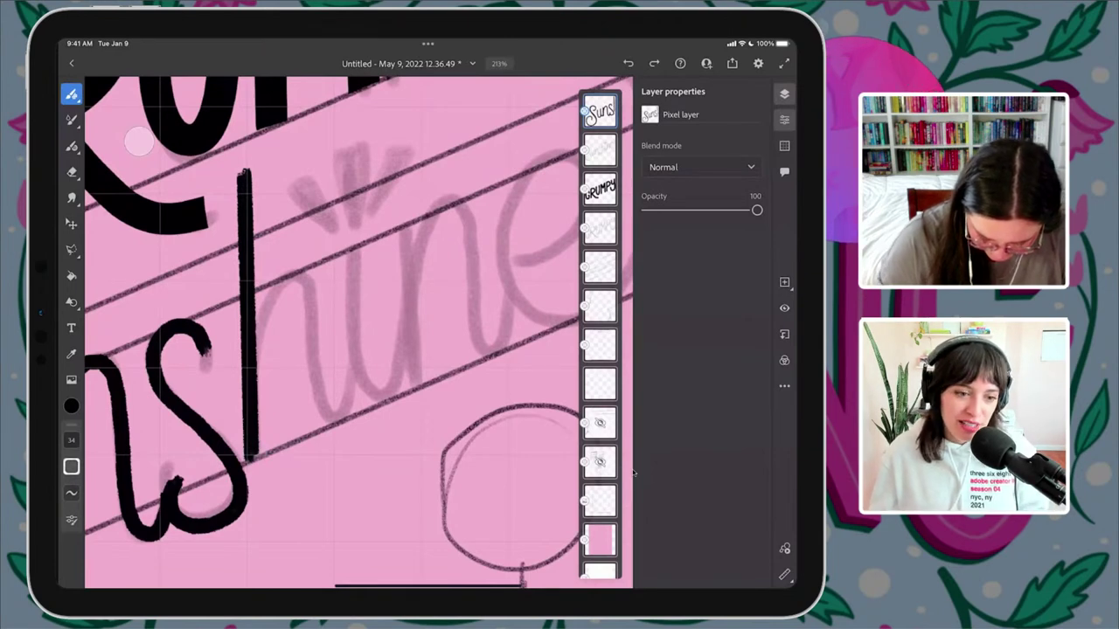
{"action": "key", "text": "ctrl+z"}
{"action": "left_click_drag", "start_coordinate": [250, 177], "coordinate": [259, 450]}
{"action": "mouse_move", "coordinate": [260, 352]}
{"action": "left_mouse_down"}
{"action": "mouse_move", "coordinate": [305, 289]}
{"action": "mouse_move", "coordinate": [318, 404]}
{"action": "mouse_move", "coordinate": [362, 362]}
{"action": "left_mouse_up"}
{"action": "left_click_drag", "start_coordinate": [455, 247], "coordinate": [325, 302]}
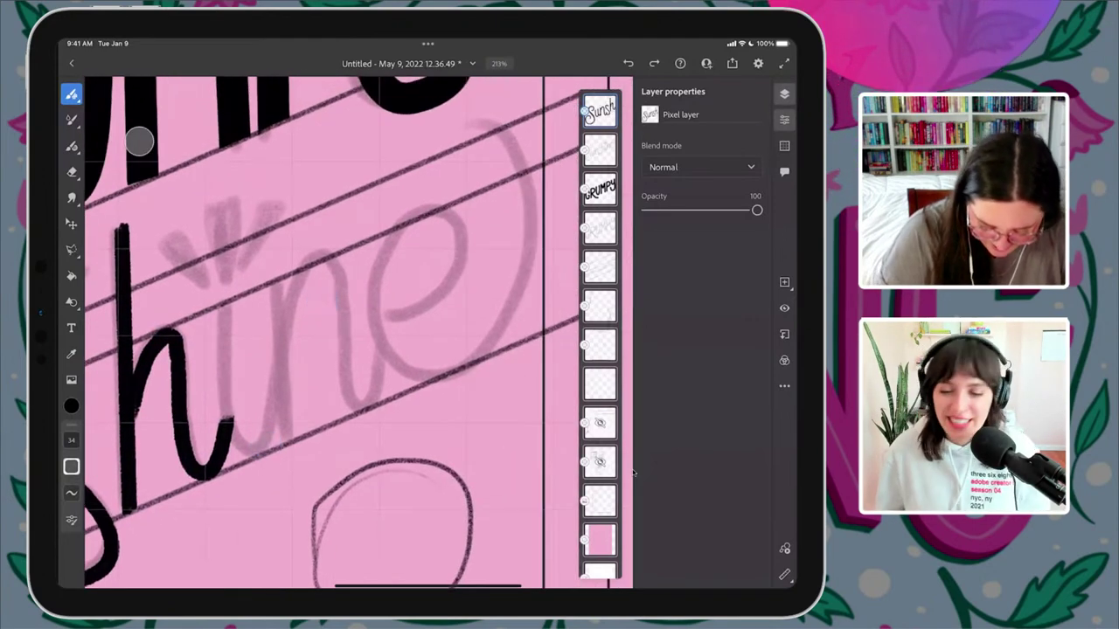
- Ink the body of the i as a downstroke with a curved tail reaching up to the n, redoing it once
{"action": "mouse_move", "coordinate": [226, 306]}
{"action": "left_mouse_down"}
{"action": "mouse_move", "coordinate": [229, 429]}
{"action": "mouse_move", "coordinate": [275, 408]}
{"action": "left_mouse_up"}
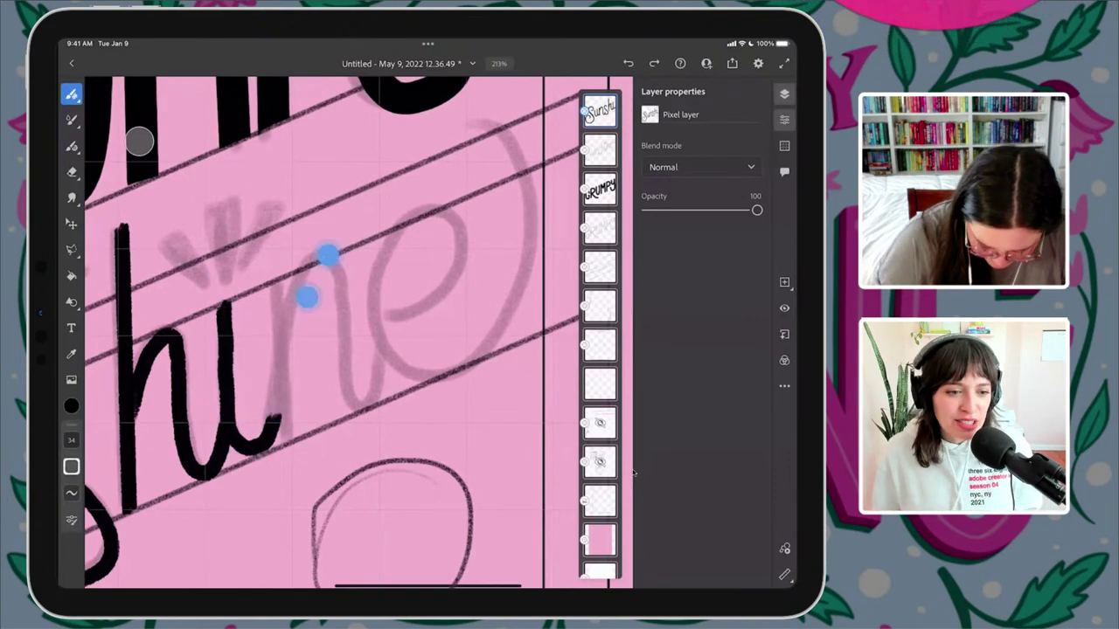
{"action": "key", "text": "ctrl+z"}
{"action": "mouse_move", "coordinate": [225, 301]}
{"action": "left_mouse_down"}
{"action": "mouse_move", "coordinate": [232, 437]}
{"action": "mouse_move", "coordinate": [281, 385]}
{"action": "left_mouse_up"}
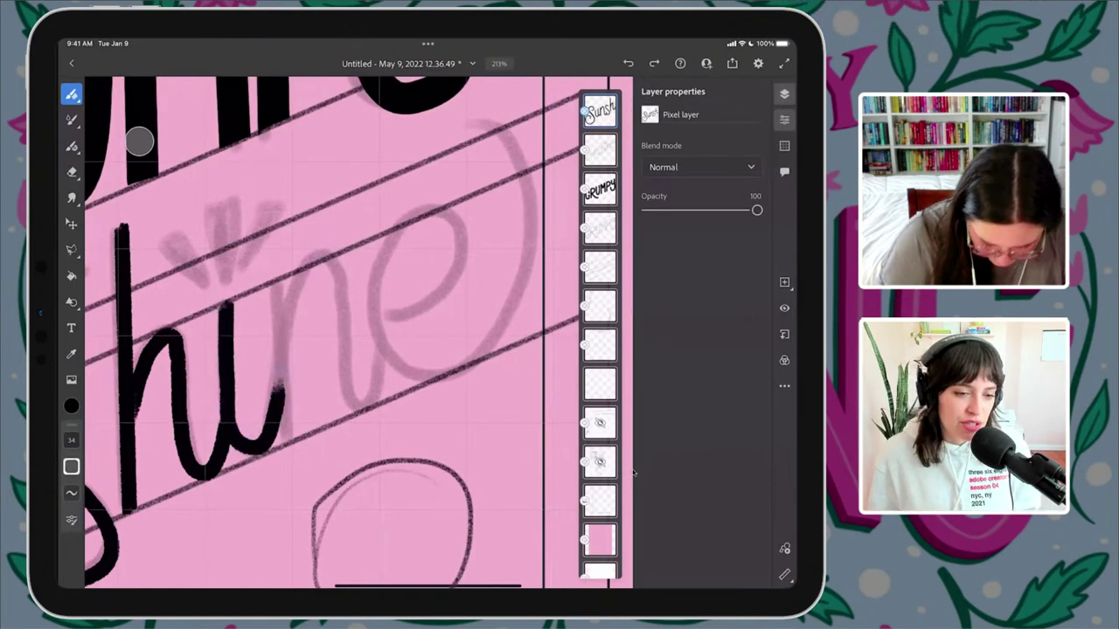
- Ink the second n of Sunshine with a straight stem and an arch ending in an upward connecting tail, redoing the arch once
{"action": "left_click", "coordinate": [71, 93]}
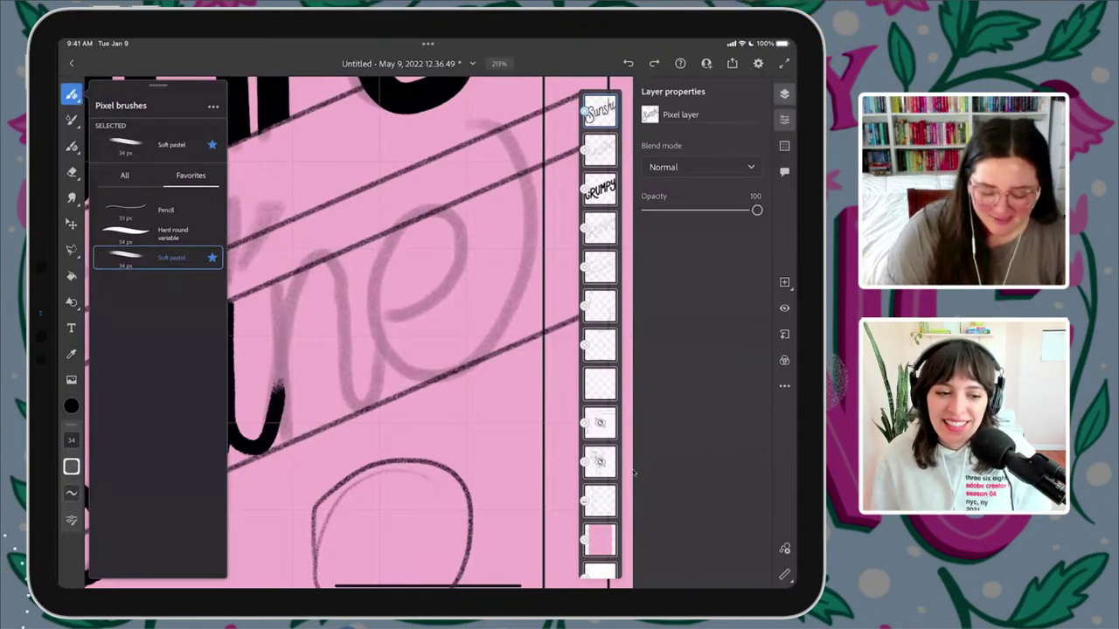
{"action": "left_click", "coordinate": [139, 140]}
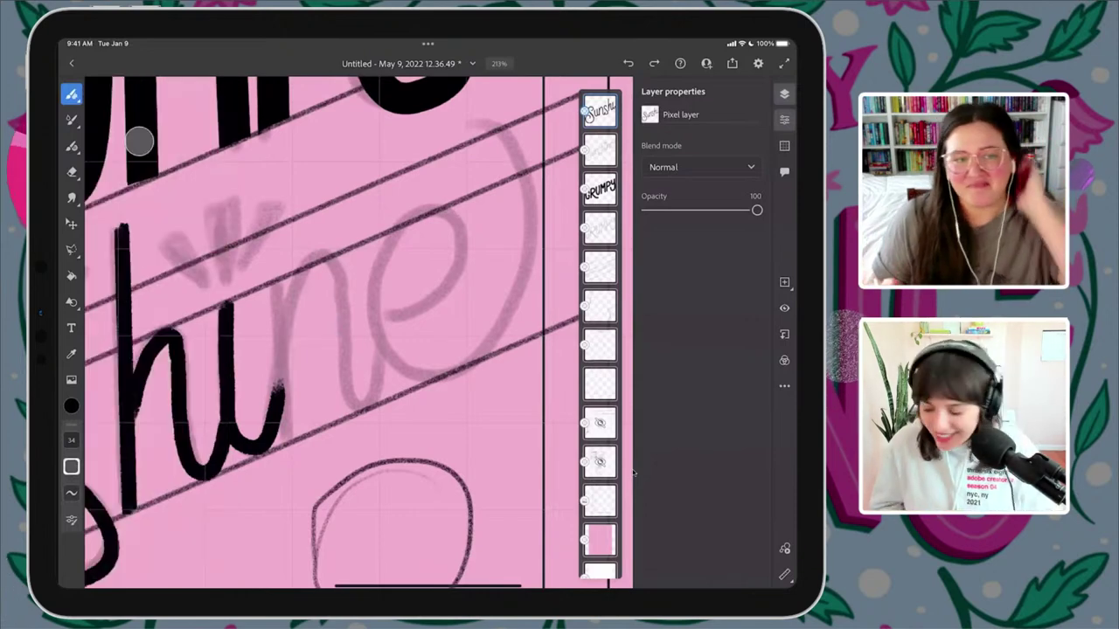
{"action": "left_click_drag", "start_coordinate": [413, 334], "coordinate": [415, 332]}
{"action": "scroll", "coordinate": [368, 394], "scroll_direction": "up", "scroll_amount": 2}
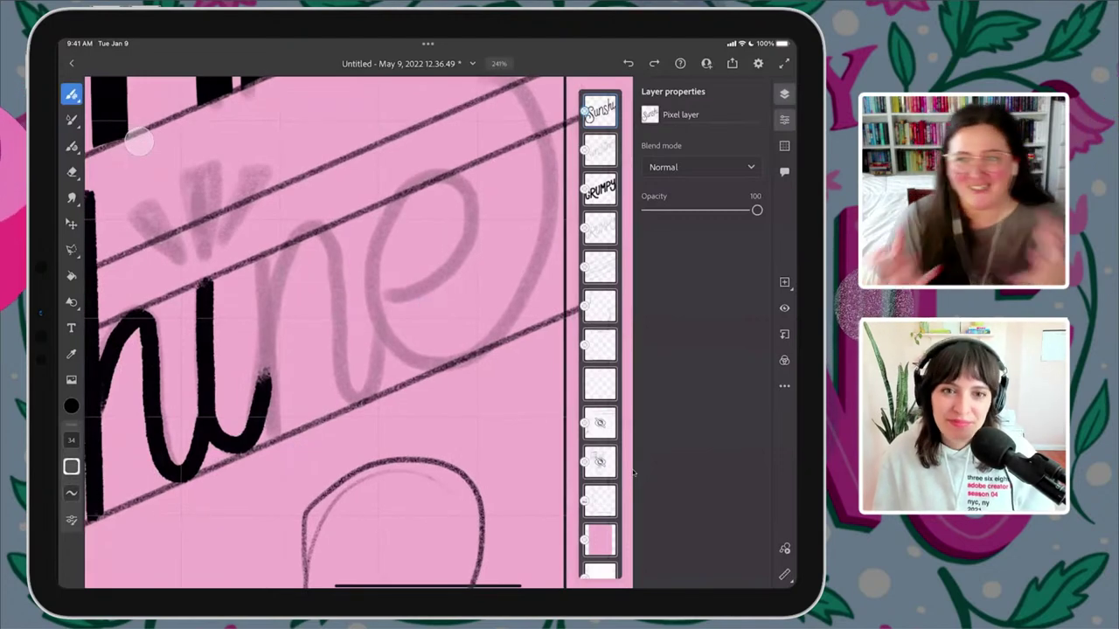
{"action": "scroll", "coordinate": [350, 333], "scroll_direction": "up", "scroll_amount": 1}
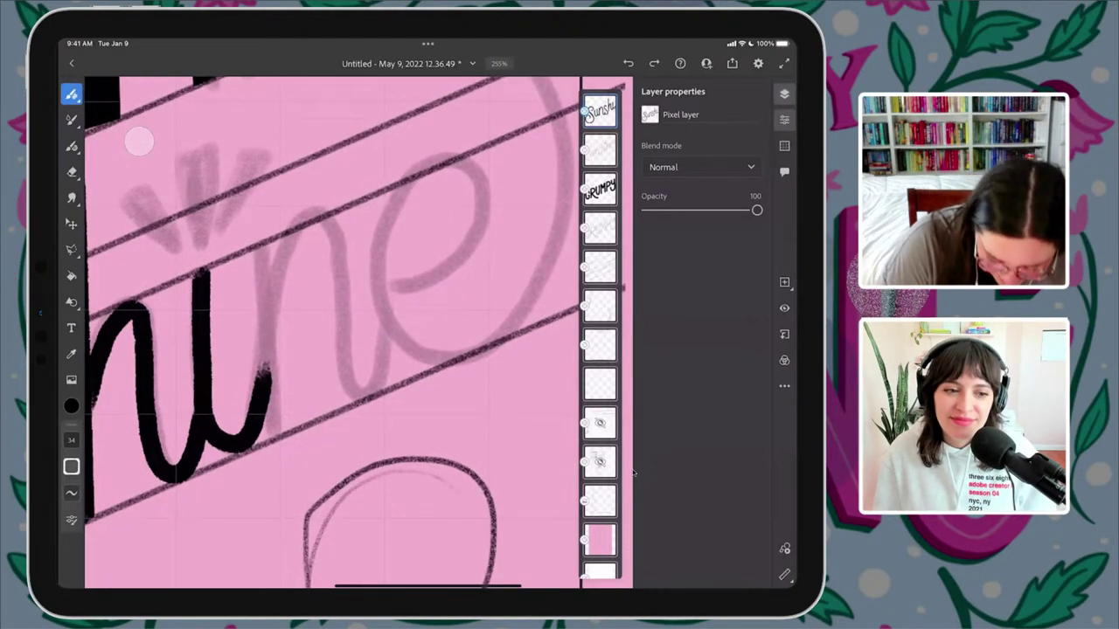
{"action": "left_click_drag", "start_coordinate": [260, 254], "coordinate": [272, 434]}
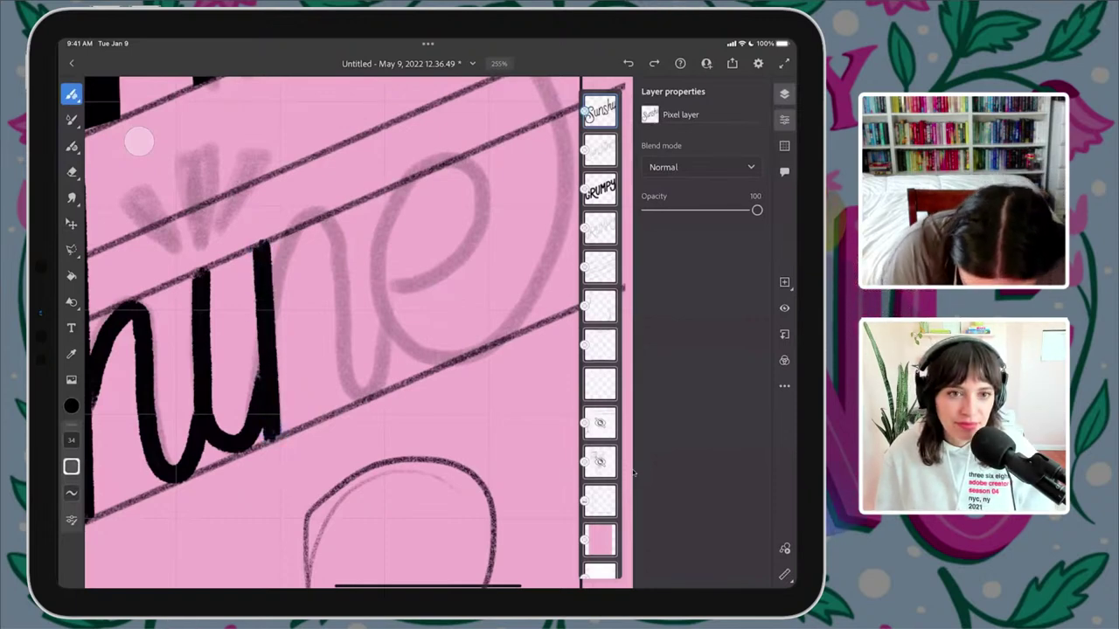
{"action": "mouse_move", "coordinate": [272, 276]}
{"action": "left_mouse_down"}
{"action": "mouse_move", "coordinate": [301, 229]}
{"action": "mouse_move", "coordinate": [331, 244]}
{"action": "mouse_move", "coordinate": [347, 354]}
{"action": "mouse_move", "coordinate": [393, 326]}
{"action": "left_mouse_up"}
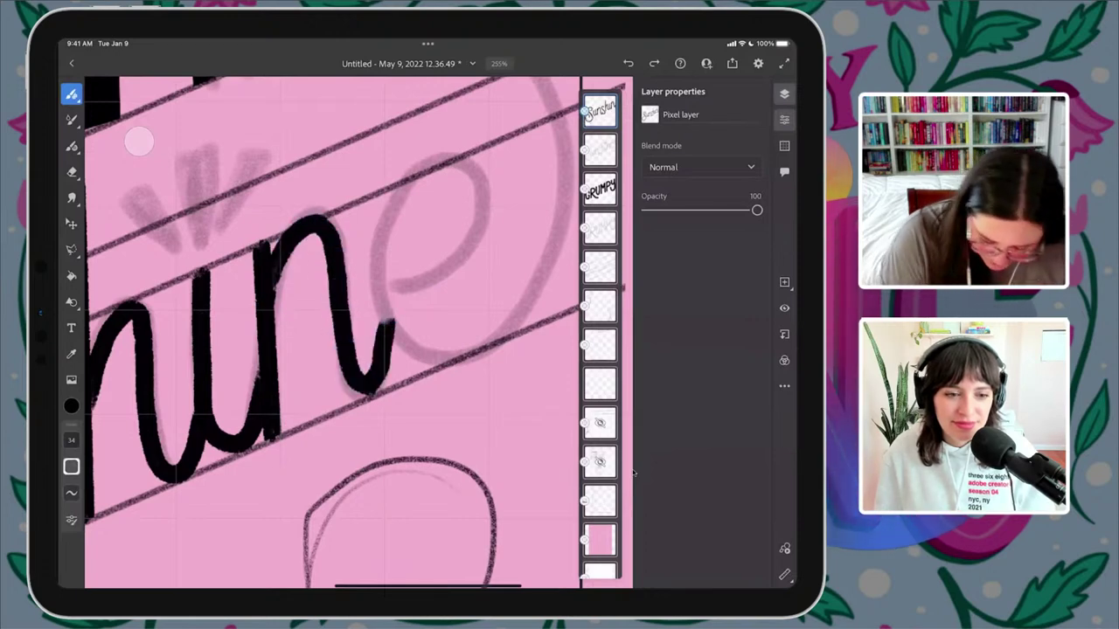
{"action": "key", "text": "ctrl+z"}
{"action": "mouse_move", "coordinate": [274, 277]}
{"action": "left_mouse_down"}
{"action": "mouse_move", "coordinate": [299, 232]}
{"action": "mouse_move", "coordinate": [331, 243]}
{"action": "mouse_move", "coordinate": [340, 340]}
{"action": "mouse_move", "coordinate": [373, 386]}
{"action": "mouse_move", "coordinate": [387, 322]}
{"action": "left_mouse_up"}
- Ink the final e of Sunshine with a long swash sweeping up past the upper guidelines, replacing a first attempt
{"action": "left_click_drag", "start_coordinate": [475, 239], "coordinate": [318, 342]}
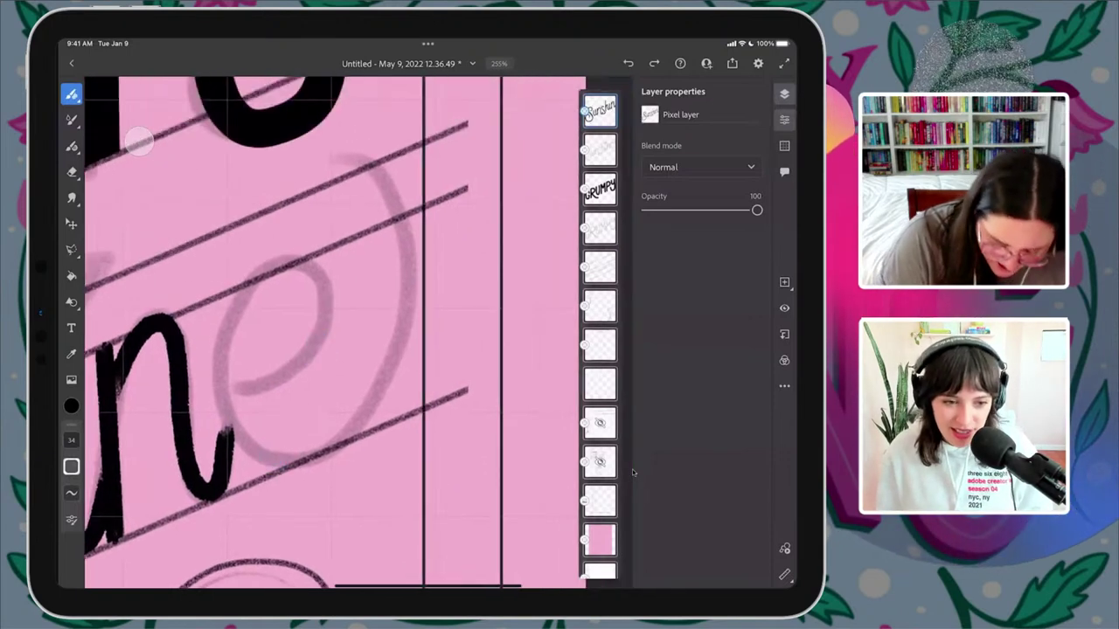
{"action": "mouse_move", "coordinate": [238, 398]}
{"action": "left_mouse_down"}
{"action": "mouse_move", "coordinate": [292, 367]}
{"action": "mouse_move", "coordinate": [282, 270]}
{"action": "mouse_move", "coordinate": [219, 400]}
{"action": "mouse_move", "coordinate": [316, 359]}
{"action": "mouse_move", "coordinate": [306, 275]}
{"action": "left_mouse_up"}
{"action": "key", "text": "ctrl+z"}
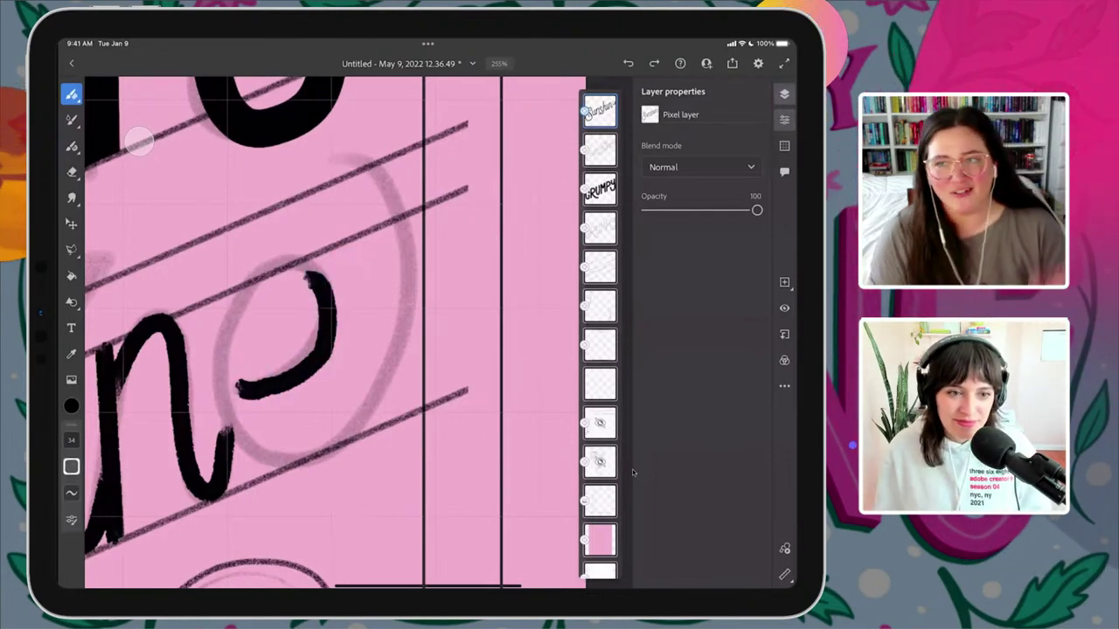
{"action": "key", "text": "ctrl+z"}
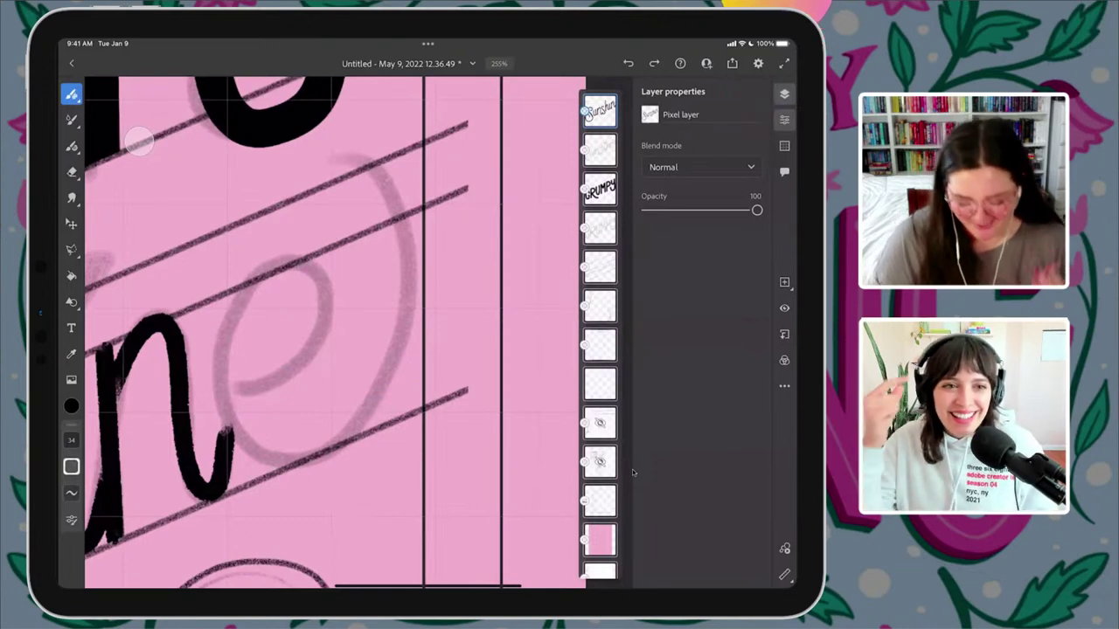
{"action": "mouse_move", "coordinate": [229, 395]}
{"action": "left_mouse_down"}
{"action": "mouse_move", "coordinate": [277, 377]}
{"action": "mouse_move", "coordinate": [311, 329]}
{"action": "mouse_move", "coordinate": [312, 289]}
{"action": "mouse_move", "coordinate": [263, 279]}
{"action": "mouse_move", "coordinate": [220, 353]}
{"action": "mouse_move", "coordinate": [224, 406]}
{"action": "mouse_move", "coordinate": [273, 448]}
{"action": "mouse_move", "coordinate": [356, 436]}
{"action": "mouse_move", "coordinate": [404, 366]}
{"action": "mouse_move", "coordinate": [415, 287]}
{"action": "mouse_move", "coordinate": [366, 169]}
{"action": "mouse_move", "coordinate": [338, 155]}
{"action": "left_mouse_up"}
{"action": "scroll", "coordinate": [479, 341], "scroll_direction": "down", "scroll_amount": 5}
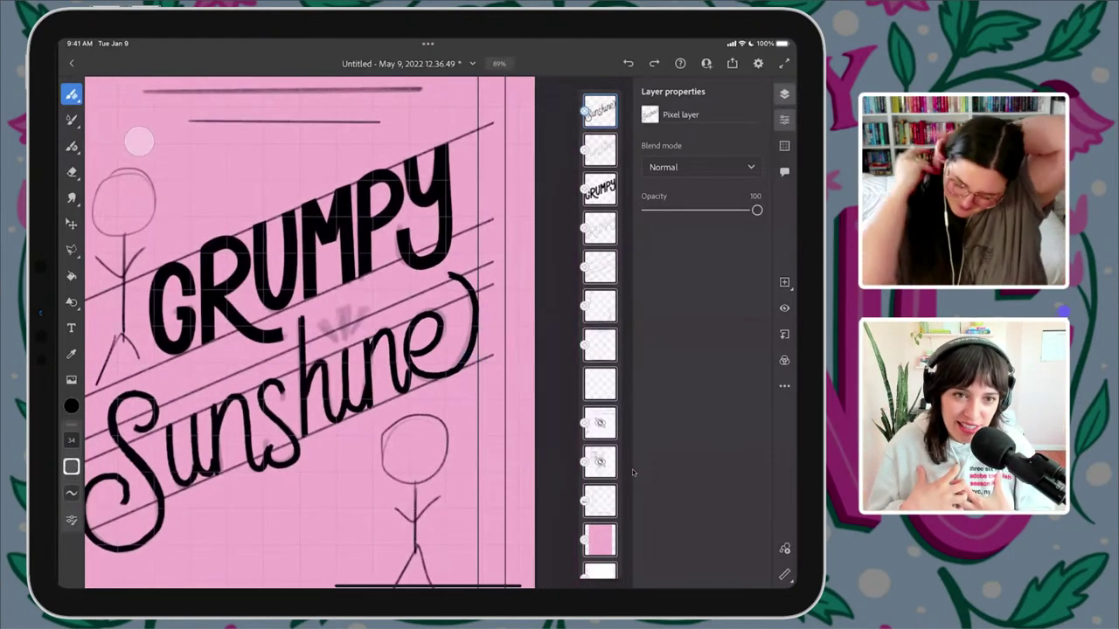
- Thicken the spine of the capital S along its inner side with the brush size set to 24
{"action": "scroll", "coordinate": [446, 341], "scroll_direction": "up", "scroll_amount": 3}
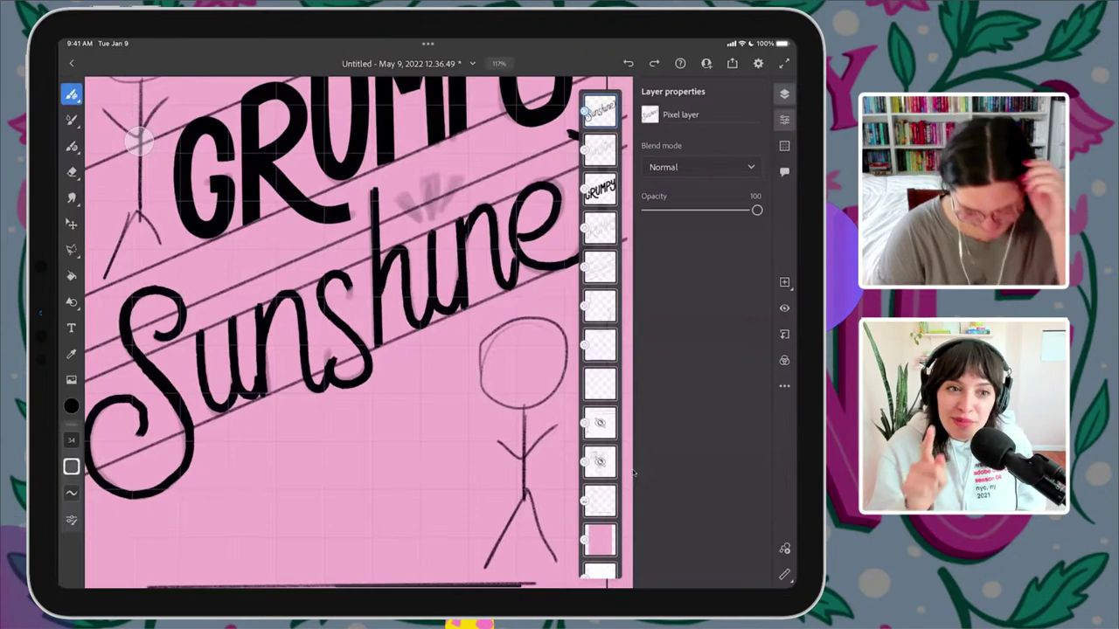
{"action": "scroll", "coordinate": [362, 322], "scroll_direction": "up", "scroll_amount": 5}
{"action": "left_click", "coordinate": [71, 439]}
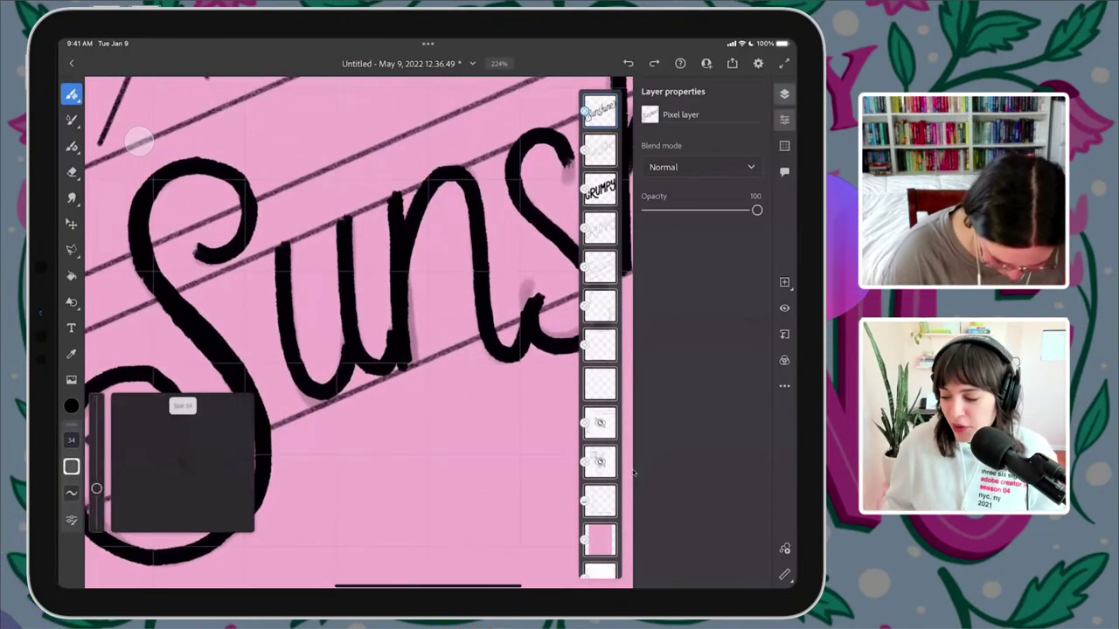
{"action": "left_click_drag", "start_coordinate": [96, 489], "coordinate": [96, 512]}
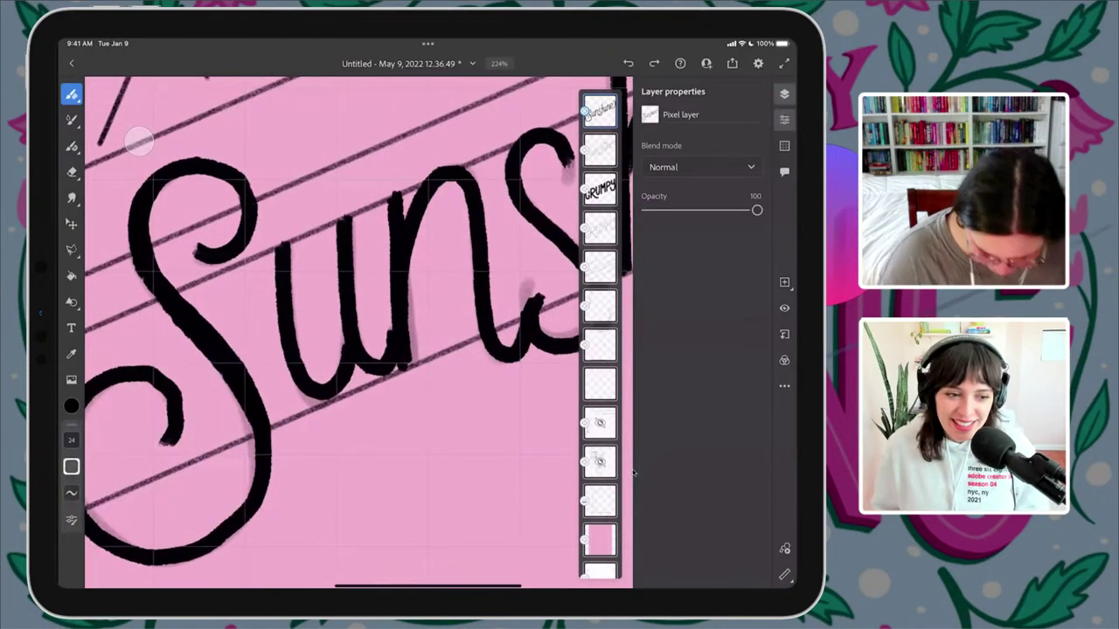
{"action": "scroll", "coordinate": [449, 339], "scroll_direction": "down", "scroll_amount": 2}
{"action": "scroll", "coordinate": [449, 339], "scroll_direction": "down", "scroll_amount": 4}
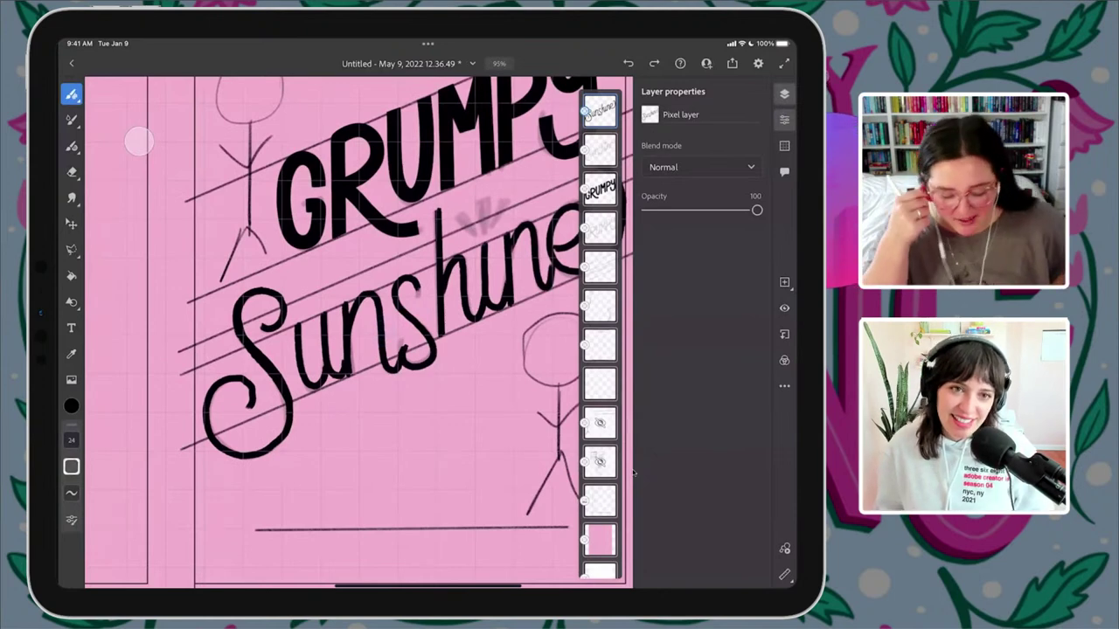
{"action": "scroll", "coordinate": [325, 348], "scroll_direction": "up", "scroll_amount": 5}
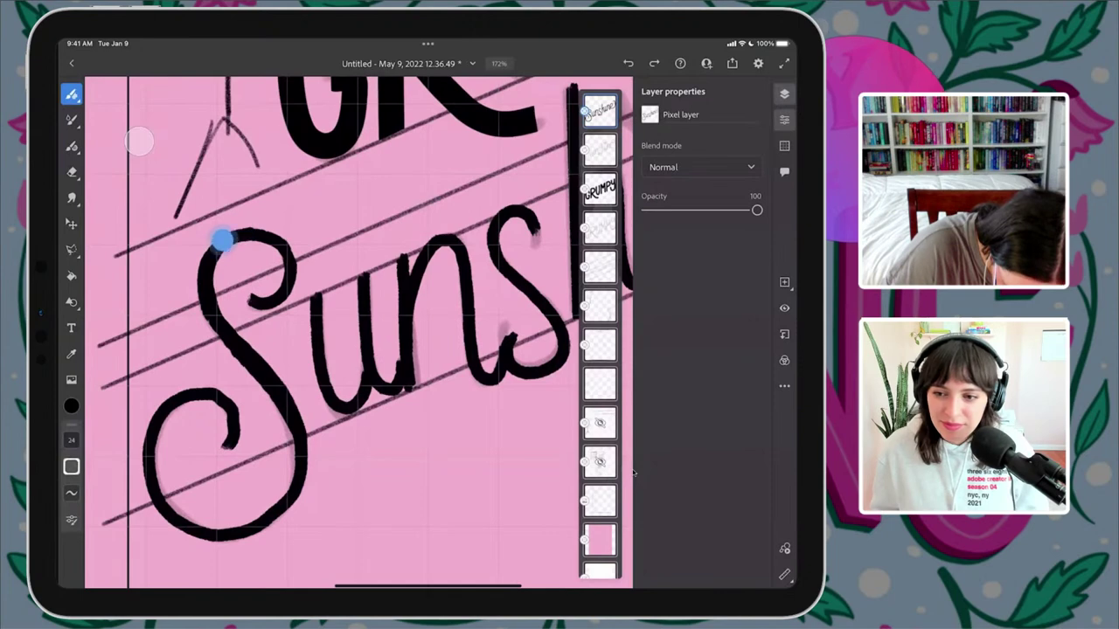
{"action": "mouse_move", "coordinate": [218, 238]}
{"action": "left_mouse_down"}
{"action": "mouse_move", "coordinate": [199, 260]}
{"action": "mouse_move", "coordinate": [199, 314]}
{"action": "mouse_move", "coordinate": [275, 433]}
{"action": "mouse_move", "coordinate": [280, 511]}
{"action": "left_mouse_up"}
{"action": "left_click_drag", "start_coordinate": [208, 302], "coordinate": [224, 349]}
{"action": "mouse_move", "coordinate": [200, 278]}
{"action": "left_mouse_down"}
{"action": "mouse_move", "coordinate": [235, 356]}
{"action": "mouse_move", "coordinate": [279, 424]}
{"action": "left_mouse_up"}
{"action": "mouse_move", "coordinate": [245, 376]}
{"action": "left_mouse_down"}
{"action": "mouse_move", "coordinate": [288, 453]}
{"action": "mouse_move", "coordinate": [289, 437]}
{"action": "mouse_move", "coordinate": [279, 499]}
{"action": "left_mouse_up"}
{"action": "mouse_move", "coordinate": [284, 425]}
{"action": "left_mouse_down"}
{"action": "mouse_move", "coordinate": [272, 508]}
{"action": "mouse_move", "coordinate": [281, 478]}
{"action": "mouse_move", "coordinate": [249, 522]}
{"action": "left_mouse_up"}
{"action": "mouse_move", "coordinate": [282, 448]}
{"action": "left_mouse_down"}
{"action": "mouse_move", "coordinate": [276, 500]}
{"action": "mouse_move", "coordinate": [235, 527]}
{"action": "left_mouse_up"}
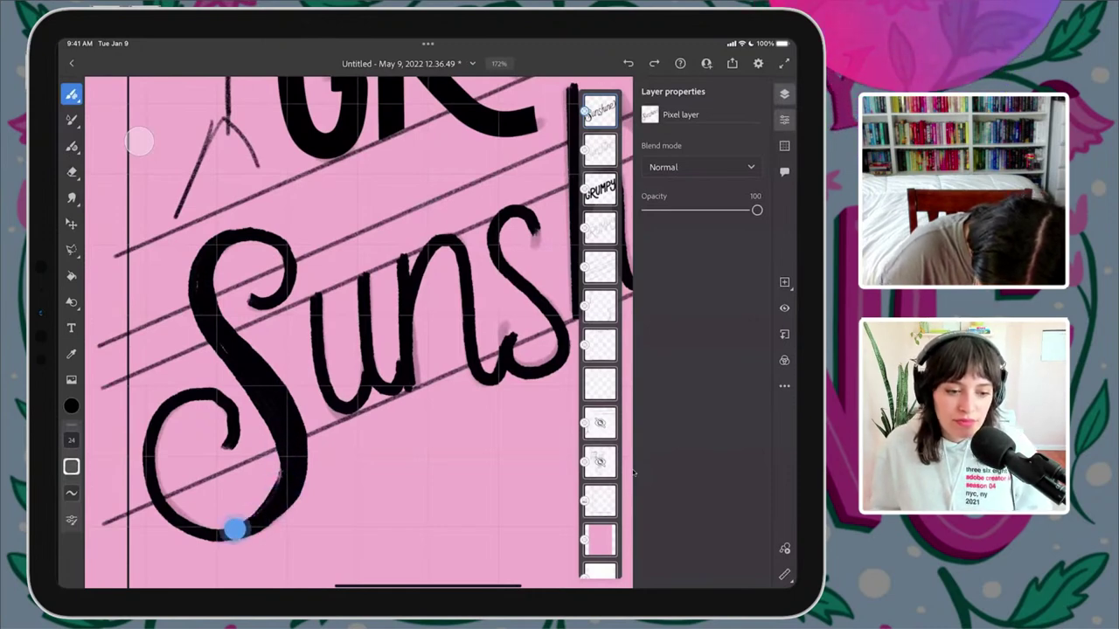
- Thicken the upper curl of the capital S and the outer side of its lower loop, tapering into the inner hook
{"action": "mouse_move", "coordinate": [215, 245]}
{"action": "left_mouse_down"}
{"action": "mouse_move", "coordinate": [250, 233]}
{"action": "mouse_move", "coordinate": [230, 230]}
{"action": "mouse_move", "coordinate": [288, 252]}
{"action": "left_mouse_up"}
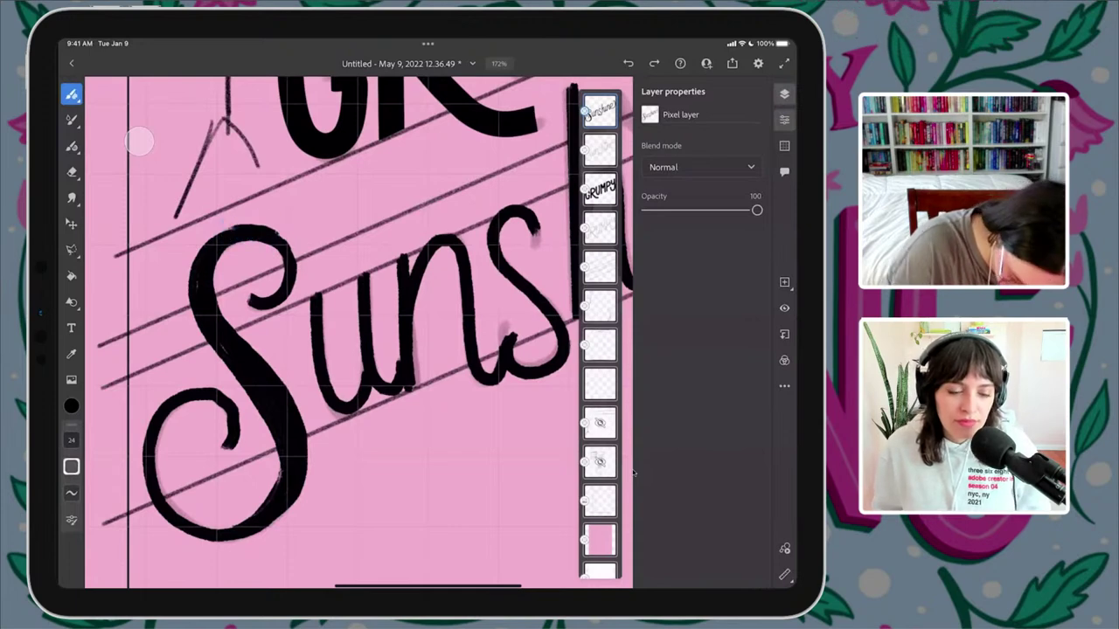
{"action": "mouse_move", "coordinate": [209, 248]}
{"action": "left_mouse_down"}
{"action": "mouse_move", "coordinate": [234, 228]}
{"action": "mouse_move", "coordinate": [208, 252]}
{"action": "mouse_move", "coordinate": [263, 238]}
{"action": "mouse_move", "coordinate": [282, 284]}
{"action": "mouse_move", "coordinate": [273, 262]}
{"action": "mouse_move", "coordinate": [261, 298]}
{"action": "mouse_move", "coordinate": [250, 297]}
{"action": "mouse_move", "coordinate": [278, 290]}
{"action": "left_mouse_up"}
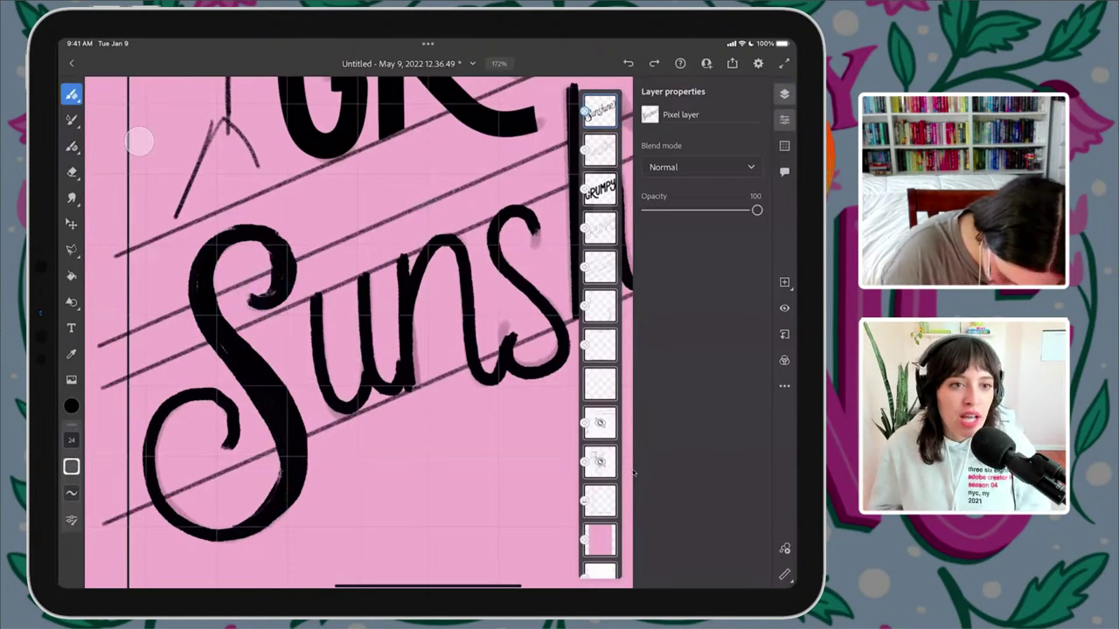
{"action": "mouse_move", "coordinate": [227, 426]}
{"action": "left_mouse_down"}
{"action": "mouse_move", "coordinate": [185, 410]}
{"action": "mouse_move", "coordinate": [228, 431]}
{"action": "left_mouse_up"}
{"action": "key", "text": "ctrl+z"}
{"action": "mouse_move", "coordinate": [226, 415]}
{"action": "left_mouse_down"}
{"action": "mouse_move", "coordinate": [215, 452]}
{"action": "mouse_move", "coordinate": [233, 424]}
{"action": "mouse_move", "coordinate": [225, 403]}
{"action": "mouse_move", "coordinate": [177, 405]}
{"action": "mouse_move", "coordinate": [165, 514]}
{"action": "left_mouse_up"}
{"action": "left_click_drag", "start_coordinate": [163, 434], "coordinate": [183, 523]}
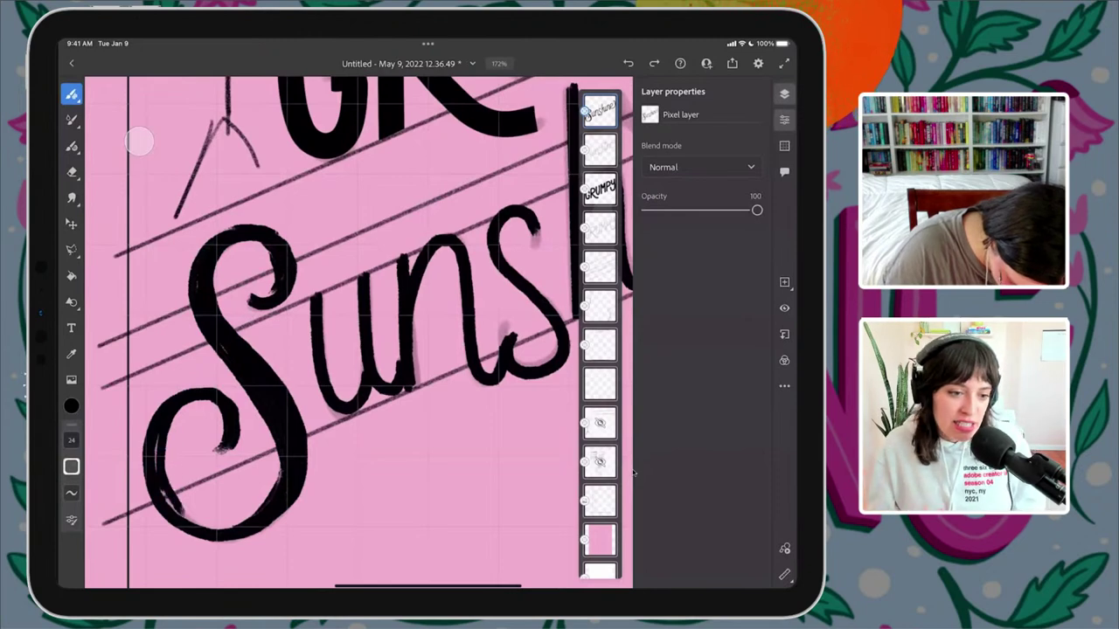
{"action": "left_click_drag", "start_coordinate": [155, 458], "coordinate": [174, 510]}
{"action": "mouse_move", "coordinate": [171, 418]}
{"action": "left_mouse_down"}
{"action": "mouse_move", "coordinate": [168, 473]}
{"action": "mouse_move", "coordinate": [183, 517]}
{"action": "left_mouse_up"}
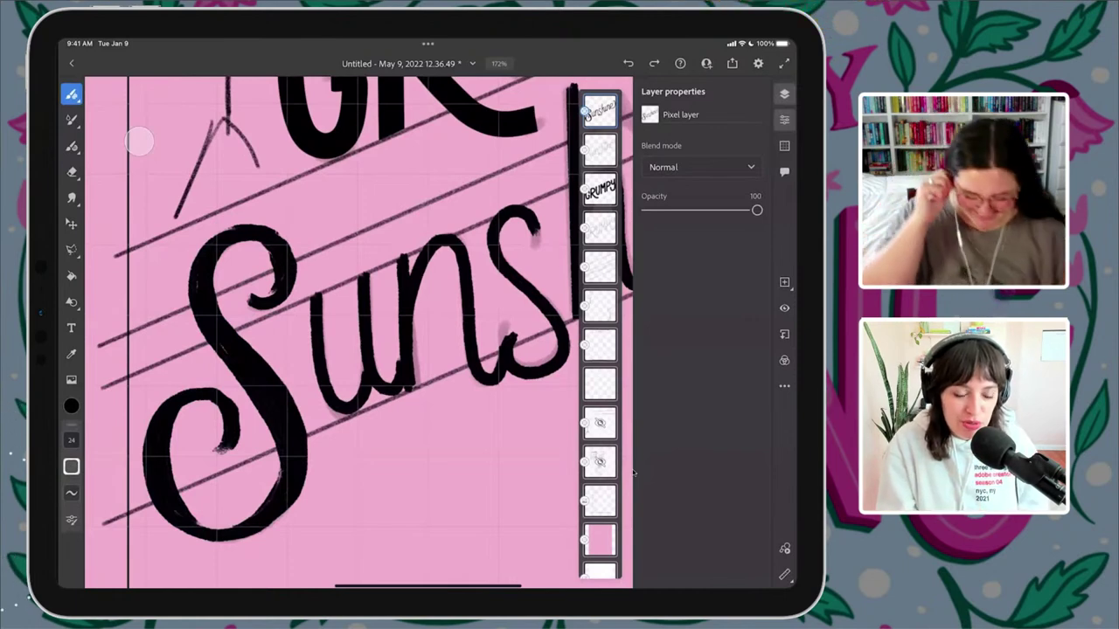
{"action": "left_click", "coordinate": [71, 172]}
{"action": "mouse_move", "coordinate": [315, 298]}
{"action": "left_mouse_down"}
{"action": "mouse_move", "coordinate": [301, 305]}
{"action": "mouse_move", "coordinate": [310, 353]}
{"action": "mouse_move", "coordinate": [303, 302]}
{"action": "mouse_move", "coordinate": [309, 336]}
{"action": "left_mouse_up"}
{"action": "key", "text": "ctrl+z"}
{"action": "key", "text": "ctrl+z"}
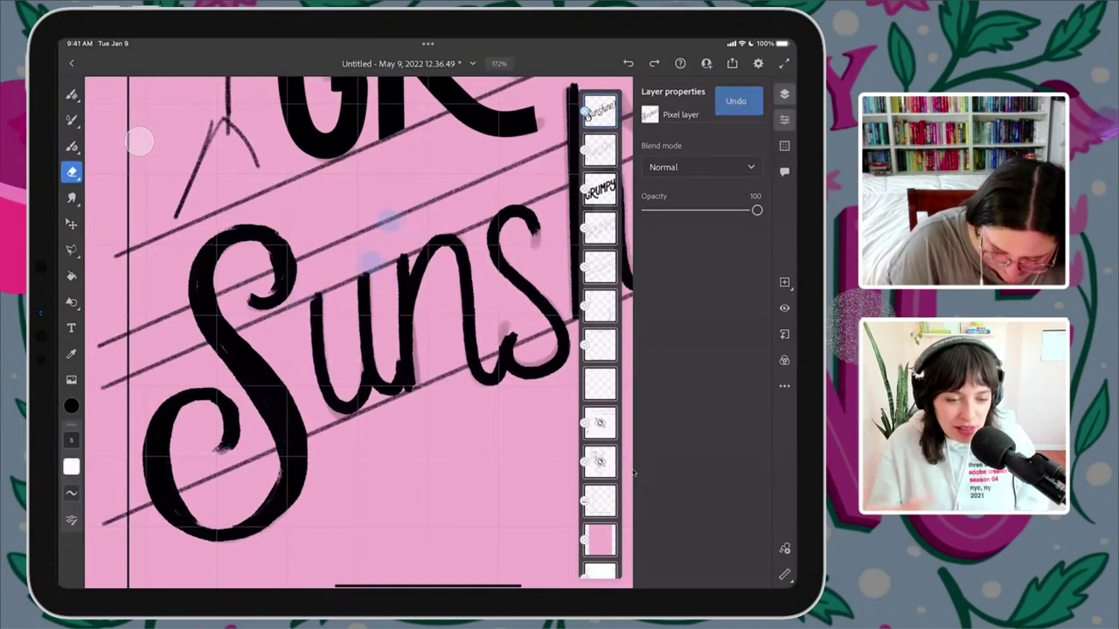
{"action": "key", "text": "ctrl+z"}
- Thicken both downstrokes of the u with the Soft pastel brush and fill the gap at the top of the first
{"action": "left_click", "coordinate": [71, 99]}
{"action": "left_click", "coordinate": [70, 98]}
{"action": "mouse_move", "coordinate": [318, 294]}
{"action": "left_mouse_down"}
{"action": "mouse_move", "coordinate": [309, 360]}
{"action": "mouse_move", "coordinate": [328, 404]}
{"action": "mouse_move", "coordinate": [319, 393]}
{"action": "mouse_move", "coordinate": [350, 412]}
{"action": "mouse_move", "coordinate": [366, 353]}
{"action": "left_mouse_up"}
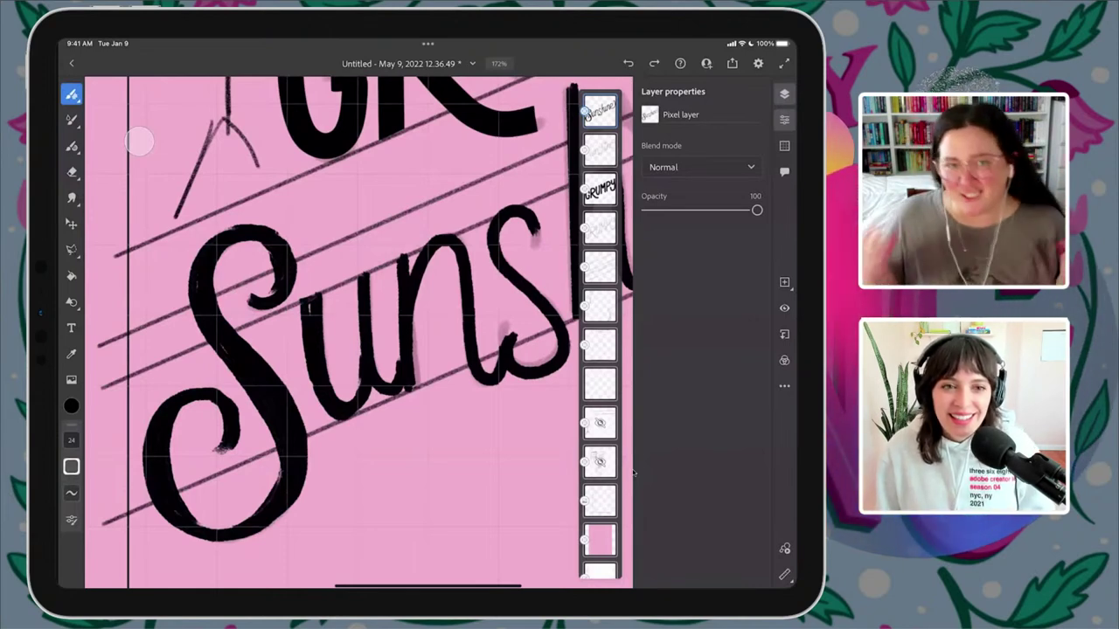
{"action": "scroll", "coordinate": [435, 353], "scroll_direction": "up", "scroll_amount": 2}
{"action": "scroll", "coordinate": [434, 354], "scroll_direction": "up", "scroll_amount": 3}
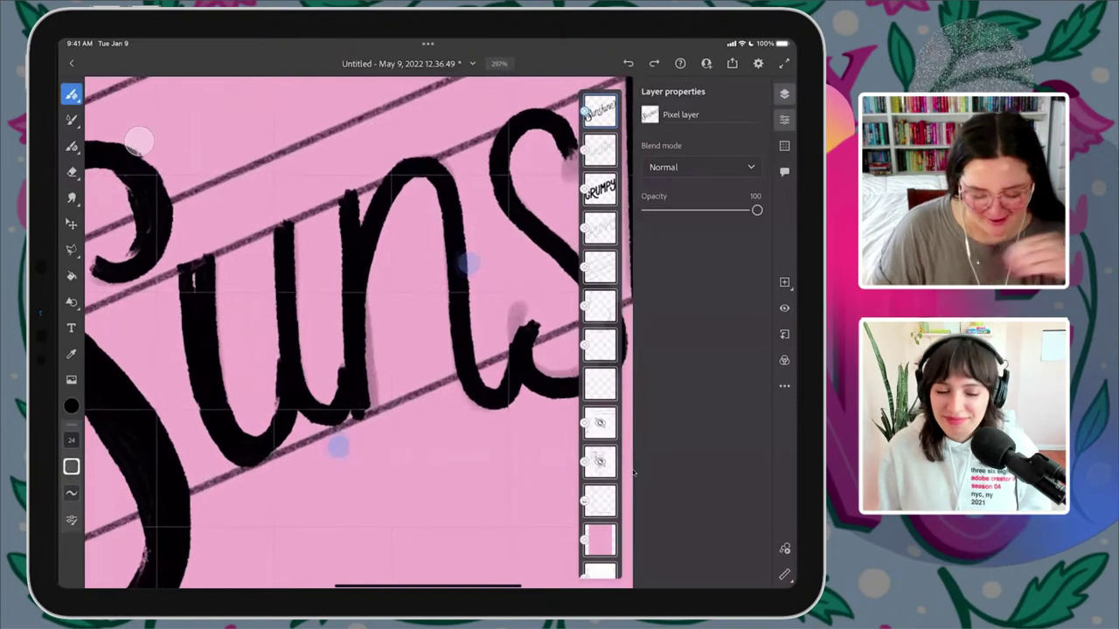
{"action": "left_click_drag", "start_coordinate": [188, 275], "coordinate": [195, 298]}
{"action": "left_click_drag", "start_coordinate": [274, 245], "coordinate": [279, 347]}
{"action": "mouse_move", "coordinate": [274, 417]}
{"action": "left_mouse_down"}
{"action": "mouse_move", "coordinate": [269, 231]}
{"action": "mouse_move", "coordinate": [288, 230]}
{"action": "mouse_move", "coordinate": [303, 395]}
{"action": "mouse_move", "coordinate": [354, 329]}
{"action": "left_mouse_up"}
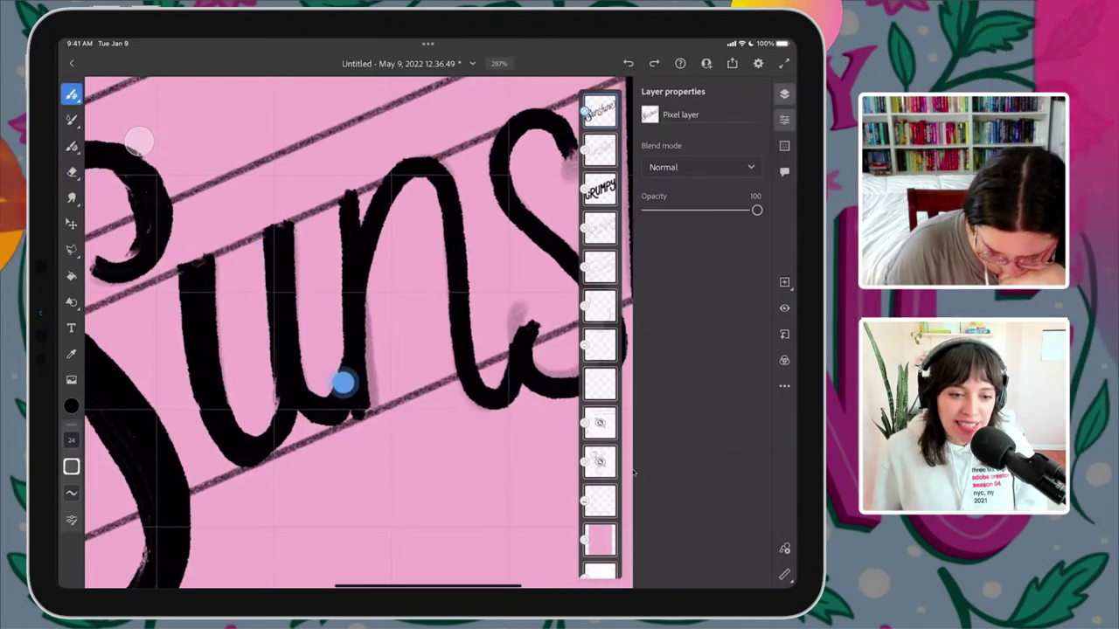
- Refine the bottom curve of the u where its downstrokes join, using the brush at size 14
{"action": "scroll", "coordinate": [361, 325], "scroll_direction": "down", "scroll_amount": 5}
{"action": "scroll", "coordinate": [362, 325], "scroll_direction": "up", "scroll_amount": 5}
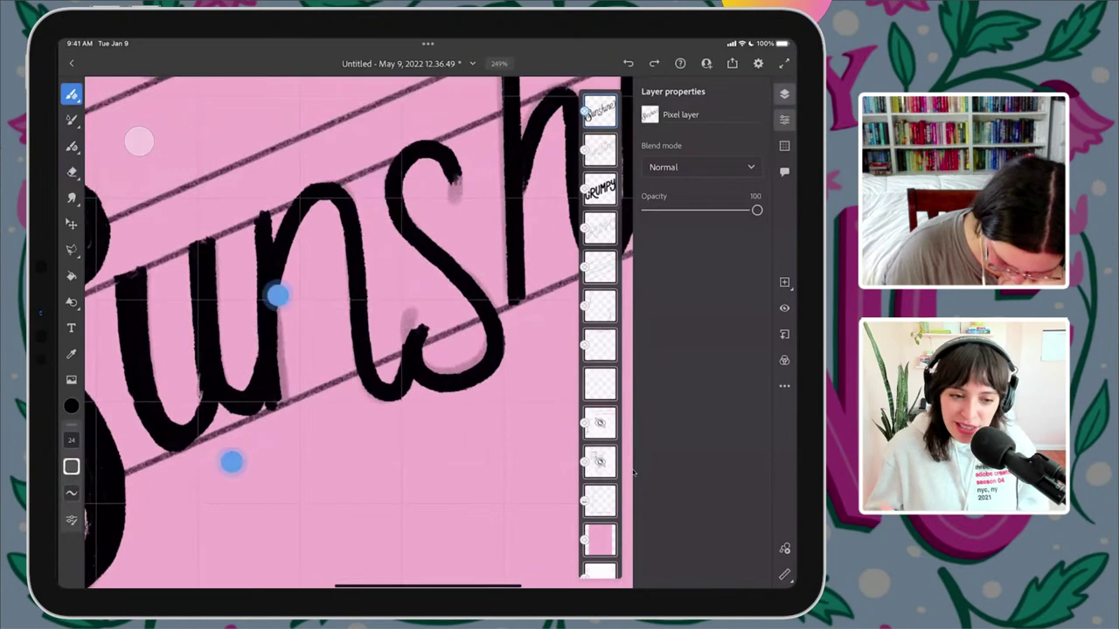
{"action": "left_click_drag", "start_coordinate": [124, 342], "coordinate": [140, 398]}
{"action": "mouse_move", "coordinate": [124, 352]}
{"action": "left_mouse_down"}
{"action": "mouse_move", "coordinate": [145, 421]}
{"action": "mouse_move", "coordinate": [179, 450]}
{"action": "mouse_move", "coordinate": [220, 417]}
{"action": "left_mouse_up"}
{"action": "key", "text": "ctrl+z"}
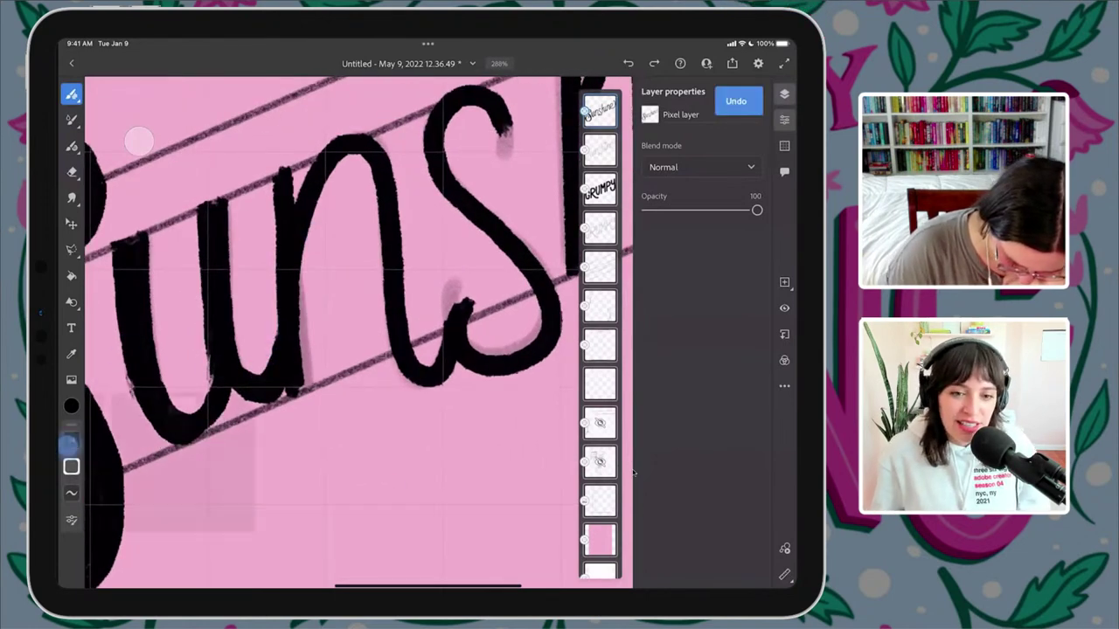
{"action": "left_click_drag", "start_coordinate": [71, 439], "coordinate": [96, 510]}
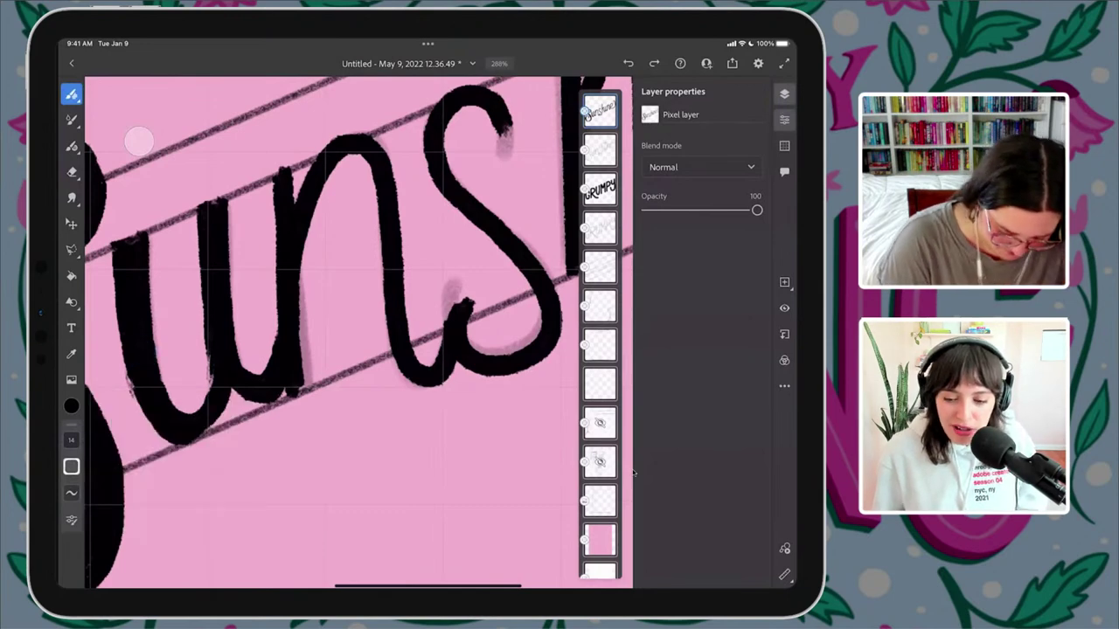
{"action": "mouse_move", "coordinate": [126, 356]}
{"action": "left_mouse_down"}
{"action": "mouse_move", "coordinate": [137, 398]}
{"action": "mouse_move", "coordinate": [174, 437]}
{"action": "mouse_move", "coordinate": [215, 405]}
{"action": "left_mouse_up"}
{"action": "mouse_move", "coordinate": [133, 381]}
{"action": "left_mouse_down"}
{"action": "mouse_move", "coordinate": [176, 441]}
{"action": "mouse_move", "coordinate": [202, 438]}
{"action": "mouse_move", "coordinate": [227, 363]}
{"action": "mouse_move", "coordinate": [210, 396]}
{"action": "left_mouse_up"}
{"action": "left_click_drag", "start_coordinate": [212, 347], "coordinate": [210, 397]}
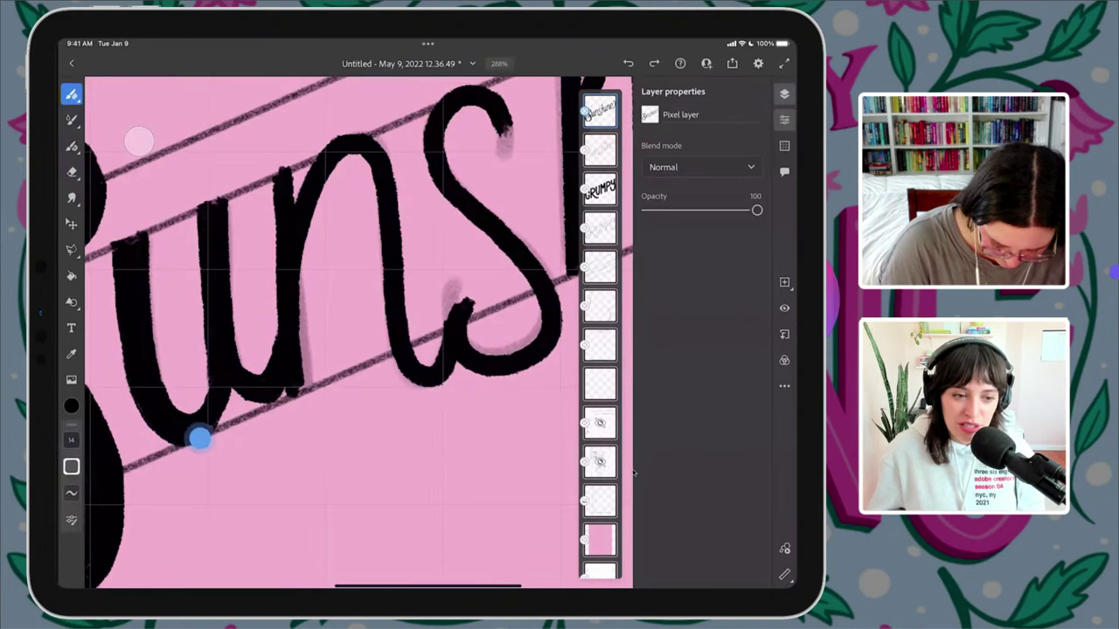
{"action": "left_click_drag", "start_coordinate": [199, 439], "coordinate": [229, 390]}
- Thicken the stem of the first n in Sunshine and widen its top along the guideline
{"action": "scroll", "coordinate": [368, 269], "scroll_direction": "up", "scroll_amount": 2}
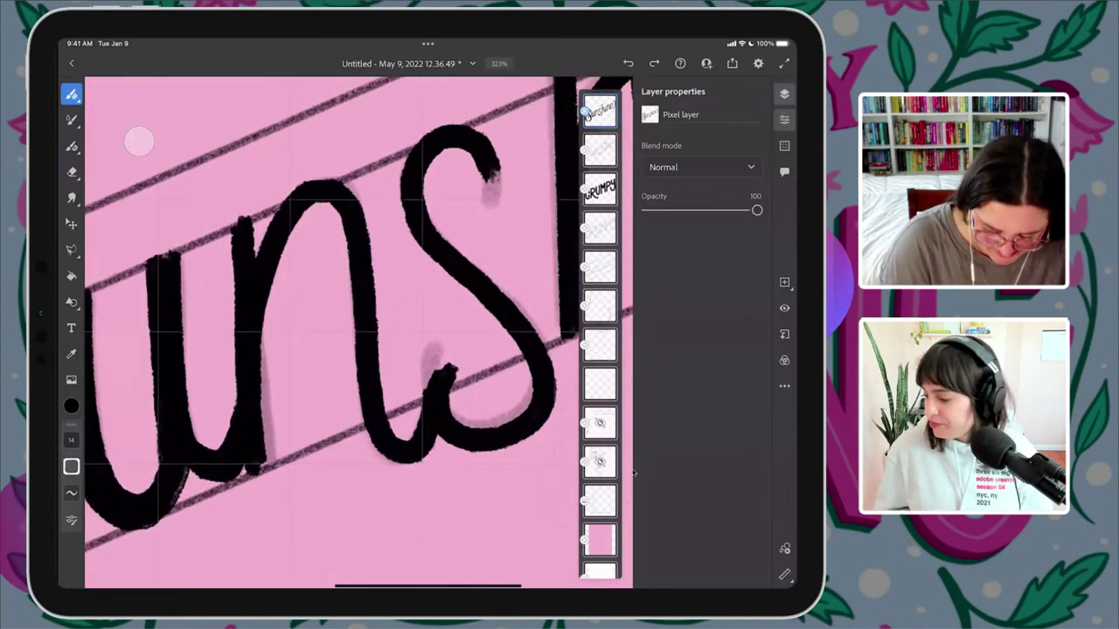
{"action": "mouse_move", "coordinate": [232, 231]}
{"action": "left_mouse_down"}
{"action": "mouse_move", "coordinate": [247, 423]}
{"action": "mouse_move", "coordinate": [229, 224]}
{"action": "mouse_move", "coordinate": [250, 212]}
{"action": "mouse_move", "coordinate": [252, 306]}
{"action": "mouse_move", "coordinate": [254, 213]}
{"action": "left_mouse_up"}
{"action": "mouse_move", "coordinate": [262, 336]}
{"action": "left_mouse_down"}
{"action": "mouse_move", "coordinate": [275, 460]}
{"action": "mouse_move", "coordinate": [258, 368]}
{"action": "mouse_move", "coordinate": [271, 458]}
{"action": "mouse_move", "coordinate": [257, 468]}
{"action": "mouse_move", "coordinate": [266, 460]}
{"action": "mouse_move", "coordinate": [253, 329]}
{"action": "left_mouse_up"}
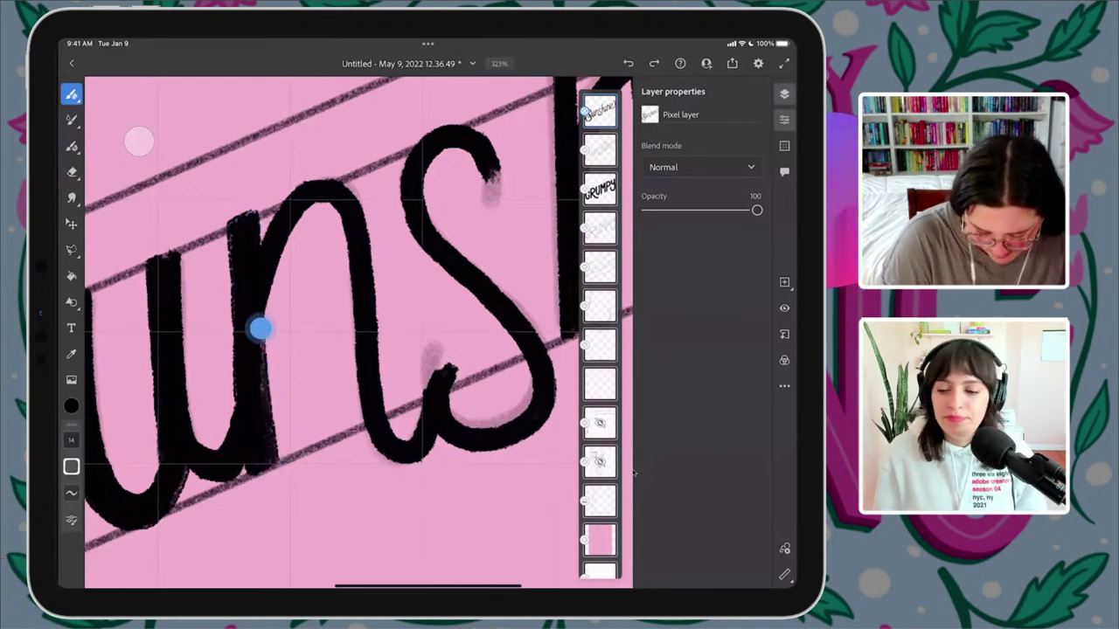
- Thicken the arch's downstroke on the first n and smooth the bottom curve leading into the s
{"action": "mouse_move", "coordinate": [267, 255]}
{"action": "left_mouse_down"}
{"action": "mouse_move", "coordinate": [321, 191]}
{"action": "mouse_move", "coordinate": [336, 202]}
{"action": "mouse_move", "coordinate": [369, 445]}
{"action": "mouse_move", "coordinate": [402, 465]}
{"action": "mouse_move", "coordinate": [437, 392]}
{"action": "left_mouse_up"}
{"action": "left_click_drag", "start_coordinate": [380, 445], "coordinate": [355, 270]}
{"action": "left_click", "coordinate": [476, 285]}
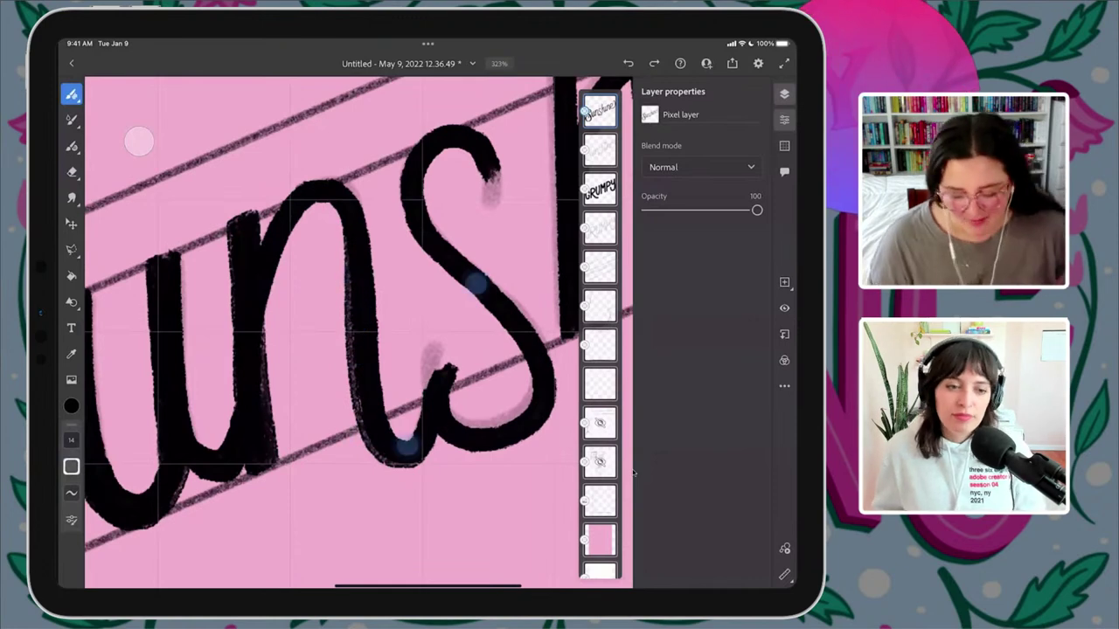
{"action": "scroll", "coordinate": [458, 370], "scroll_direction": "down", "scroll_amount": 5}
{"action": "scroll", "coordinate": [393, 388], "scroll_direction": "up", "scroll_amount": 5}
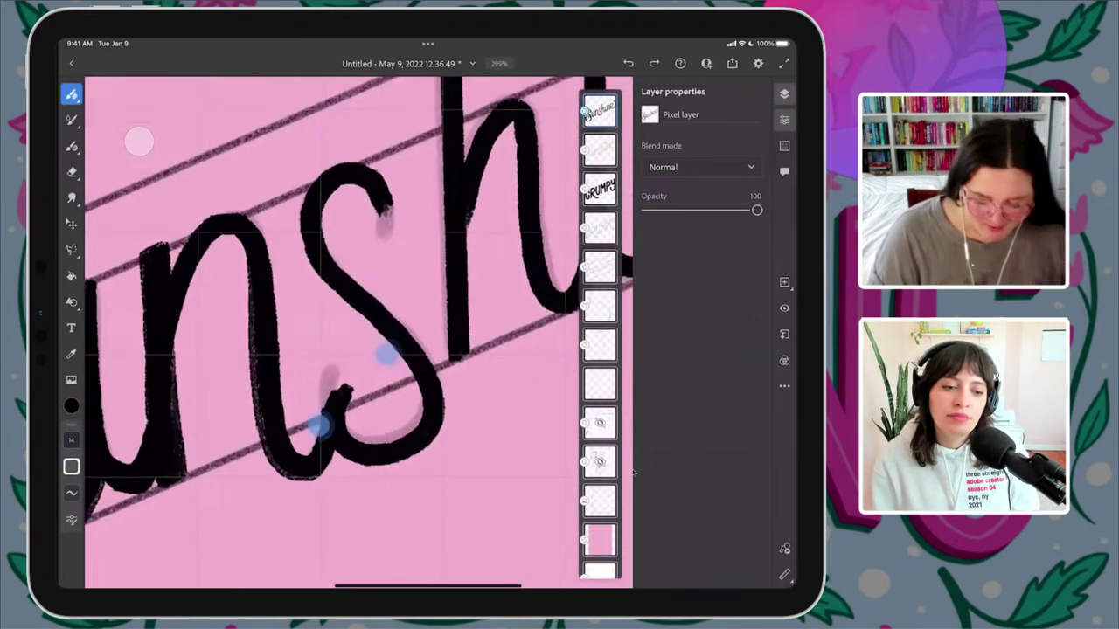
{"action": "mouse_move", "coordinate": [223, 228]}
{"action": "left_mouse_down"}
{"action": "mouse_move", "coordinate": [244, 255]}
{"action": "mouse_move", "coordinate": [255, 416]}
{"action": "mouse_move", "coordinate": [281, 477]}
{"action": "mouse_move", "coordinate": [326, 450]}
{"action": "left_mouse_up"}
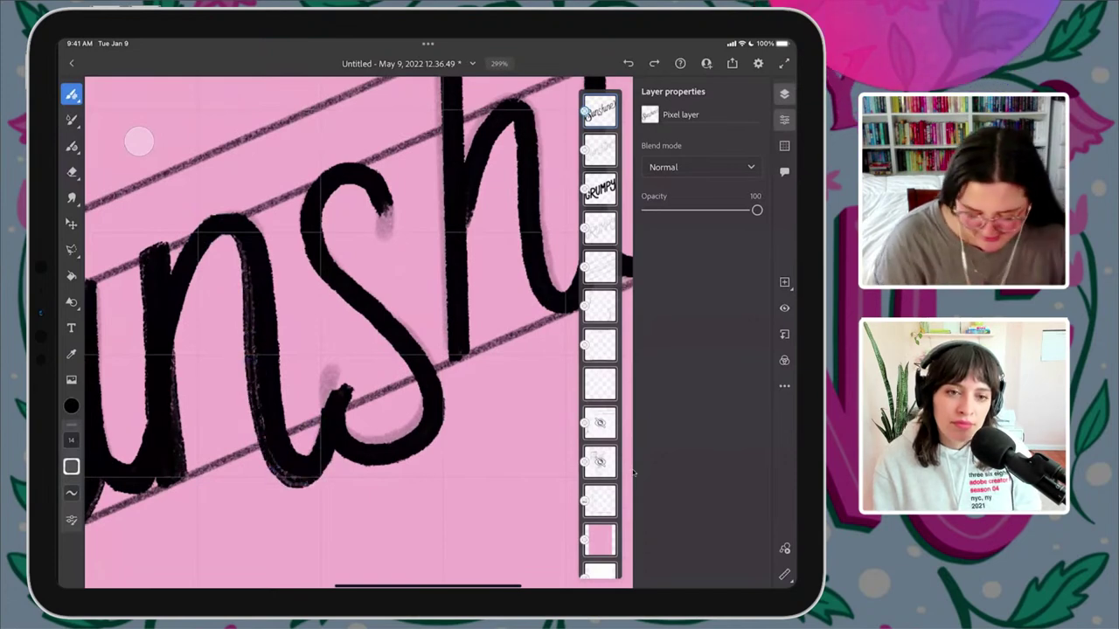
{"action": "left_click", "coordinate": [262, 394]}
{"action": "scroll", "coordinate": [374, 312], "scroll_direction": "down", "scroll_amount": 3}
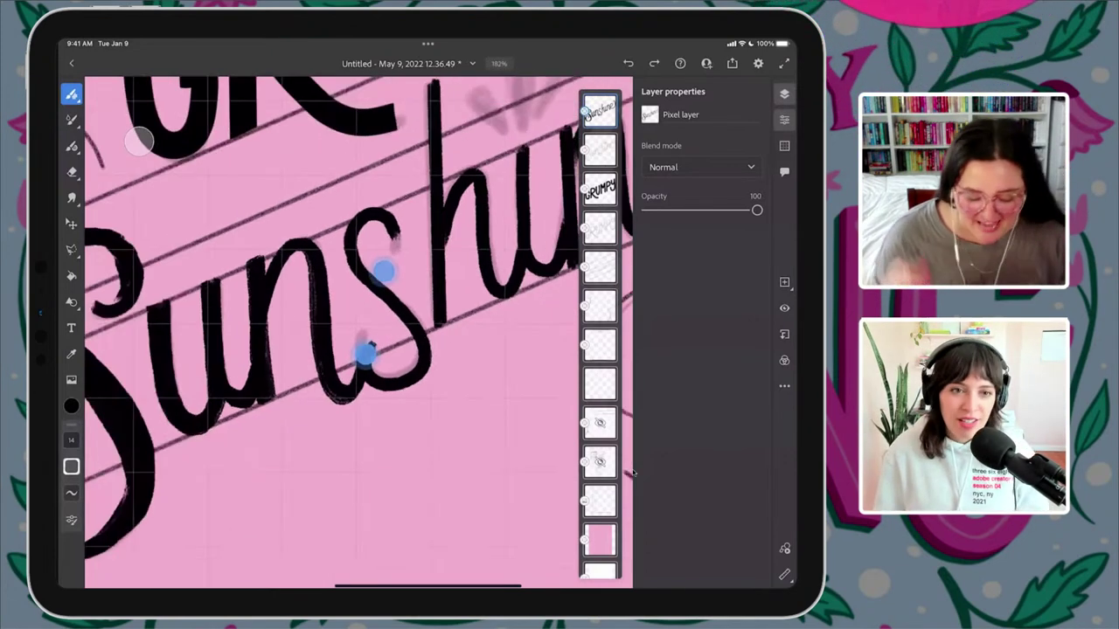
{"action": "scroll", "coordinate": [349, 315], "scroll_direction": "up", "scroll_amount": 3}
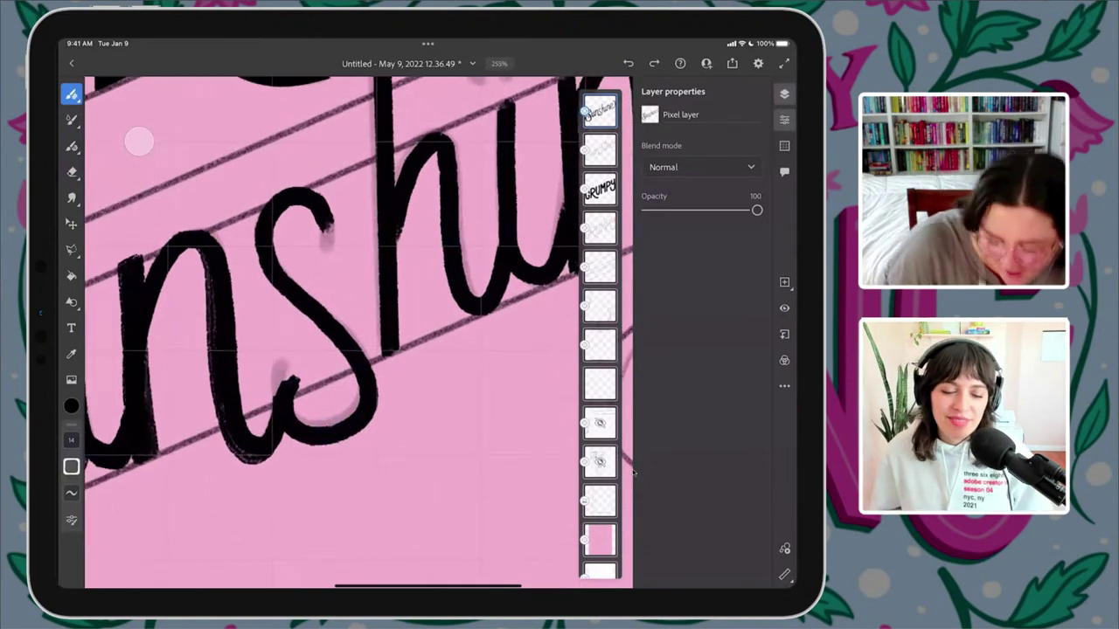
- Thicken the diagonal spine of the s in Sunshine and fill out its upper hook and lower curve
{"action": "mouse_move", "coordinate": [323, 217]}
{"action": "left_mouse_down"}
{"action": "mouse_move", "coordinate": [328, 234]}
{"action": "mouse_move", "coordinate": [319, 224]}
{"action": "mouse_move", "coordinate": [308, 250]}
{"action": "left_mouse_up"}
{"action": "mouse_move", "coordinate": [322, 203]}
{"action": "left_mouse_down"}
{"action": "mouse_move", "coordinate": [333, 232]}
{"action": "mouse_move", "coordinate": [317, 194]}
{"action": "mouse_move", "coordinate": [266, 207]}
{"action": "mouse_move", "coordinate": [260, 279]}
{"action": "mouse_move", "coordinate": [353, 380]}
{"action": "mouse_move", "coordinate": [345, 429]}
{"action": "mouse_move", "coordinate": [362, 408]}
{"action": "mouse_move", "coordinate": [348, 354]}
{"action": "mouse_move", "coordinate": [260, 260]}
{"action": "mouse_move", "coordinate": [270, 277]}
{"action": "mouse_move", "coordinate": [272, 252]}
{"action": "mouse_move", "coordinate": [348, 328]}
{"action": "mouse_move", "coordinate": [385, 391]}
{"action": "left_mouse_up"}
{"action": "mouse_move", "coordinate": [353, 349]}
{"action": "left_mouse_down"}
{"action": "mouse_move", "coordinate": [327, 342]}
{"action": "mouse_move", "coordinate": [358, 390]}
{"action": "left_mouse_up"}
{"action": "left_click_drag", "start_coordinate": [301, 432], "coordinate": [291, 377]}
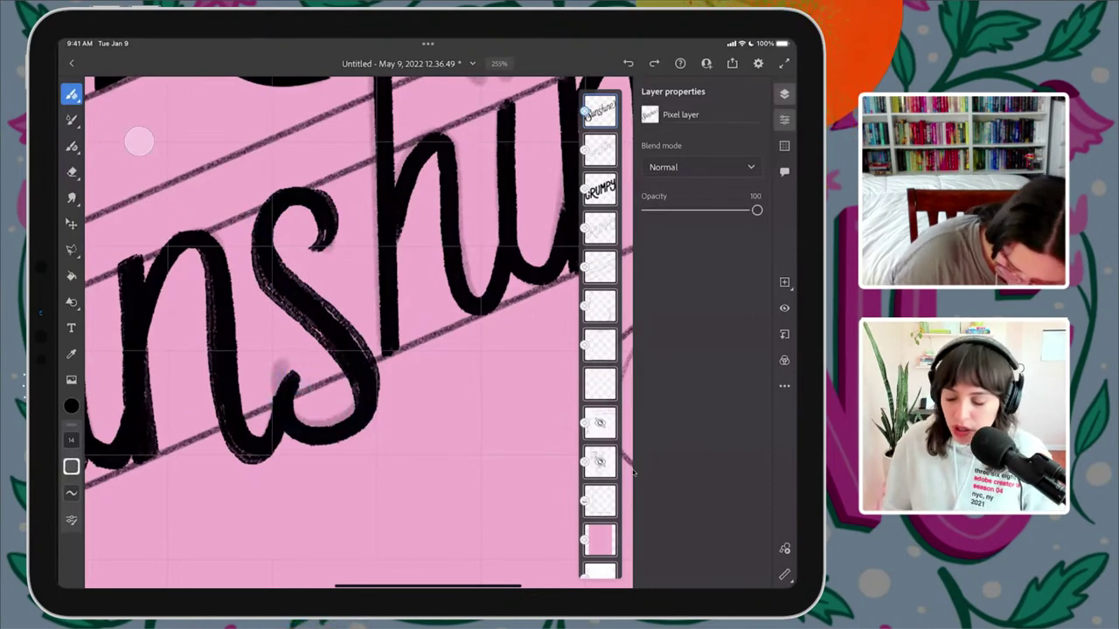
{"action": "left_click_drag", "start_coordinate": [360, 401], "coordinate": [367, 372]}
{"action": "scroll", "coordinate": [422, 291], "scroll_direction": "down", "scroll_amount": 5}
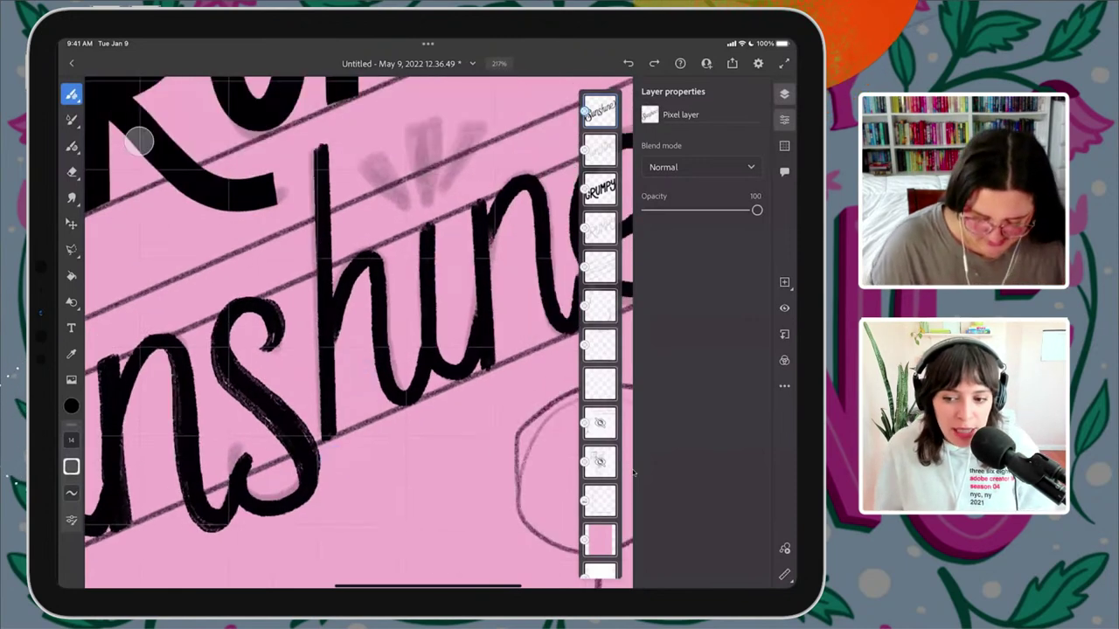
- Thicken the tall stem of the h in Sunshine from its top to the baseline and square off its foot
{"action": "scroll", "coordinate": [382, 344], "scroll_direction": "up", "scroll_amount": 5}
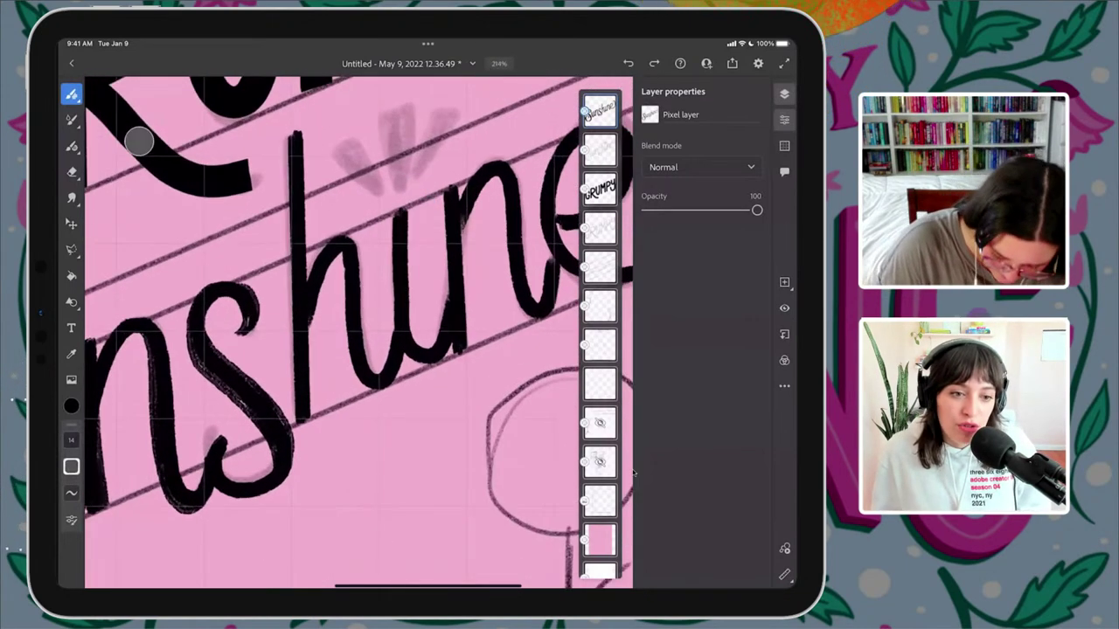
{"action": "mouse_move", "coordinate": [302, 134]}
{"action": "left_mouse_down"}
{"action": "mouse_move", "coordinate": [315, 418]}
{"action": "mouse_move", "coordinate": [305, 372]}
{"action": "left_mouse_up"}
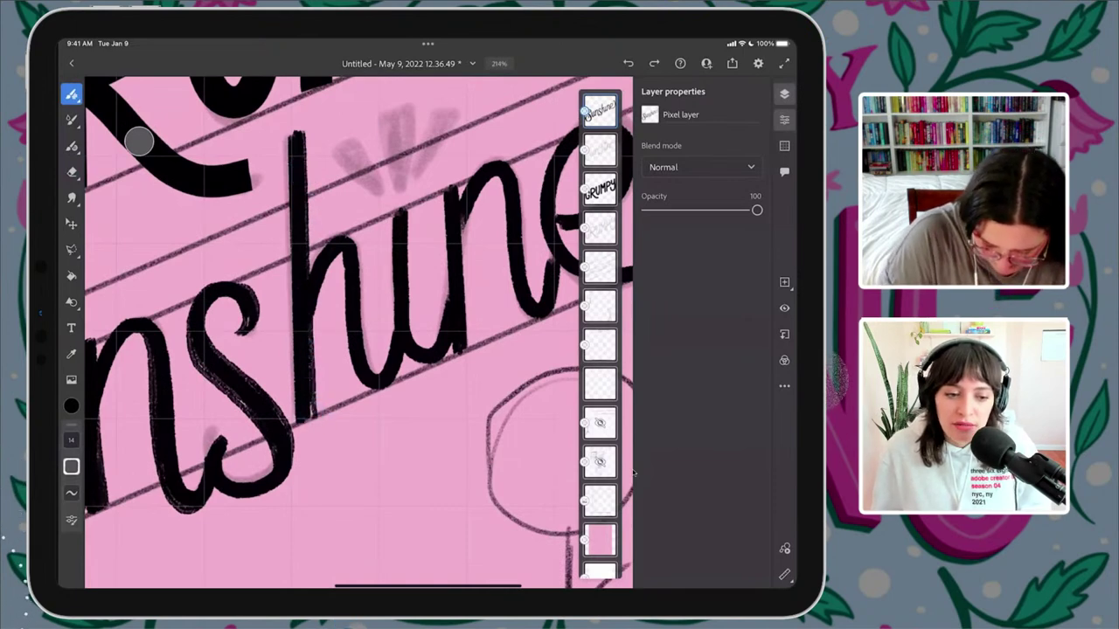
{"action": "left_click", "coordinate": [309, 286]}
{"action": "mouse_move", "coordinate": [290, 138]}
{"action": "left_mouse_down"}
{"action": "mouse_move", "coordinate": [301, 132]}
{"action": "mouse_move", "coordinate": [307, 301]}
{"action": "left_mouse_up"}
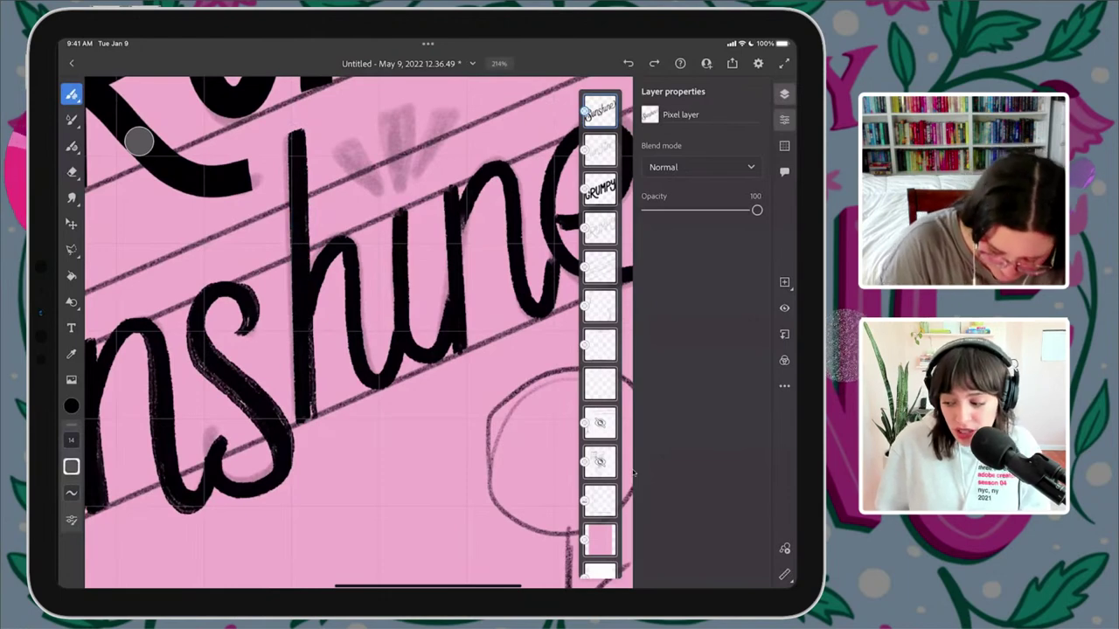
{"action": "mouse_move", "coordinate": [311, 340]}
{"action": "left_mouse_down"}
{"action": "mouse_move", "coordinate": [330, 260]}
{"action": "mouse_move", "coordinate": [348, 263]}
{"action": "mouse_move", "coordinate": [330, 261]}
{"action": "mouse_move", "coordinate": [338, 251]}
{"action": "mouse_move", "coordinate": [349, 257]}
{"action": "mouse_move", "coordinate": [324, 266]}
{"action": "mouse_move", "coordinate": [344, 266]}
{"action": "mouse_move", "coordinate": [352, 346]}
{"action": "left_mouse_up"}
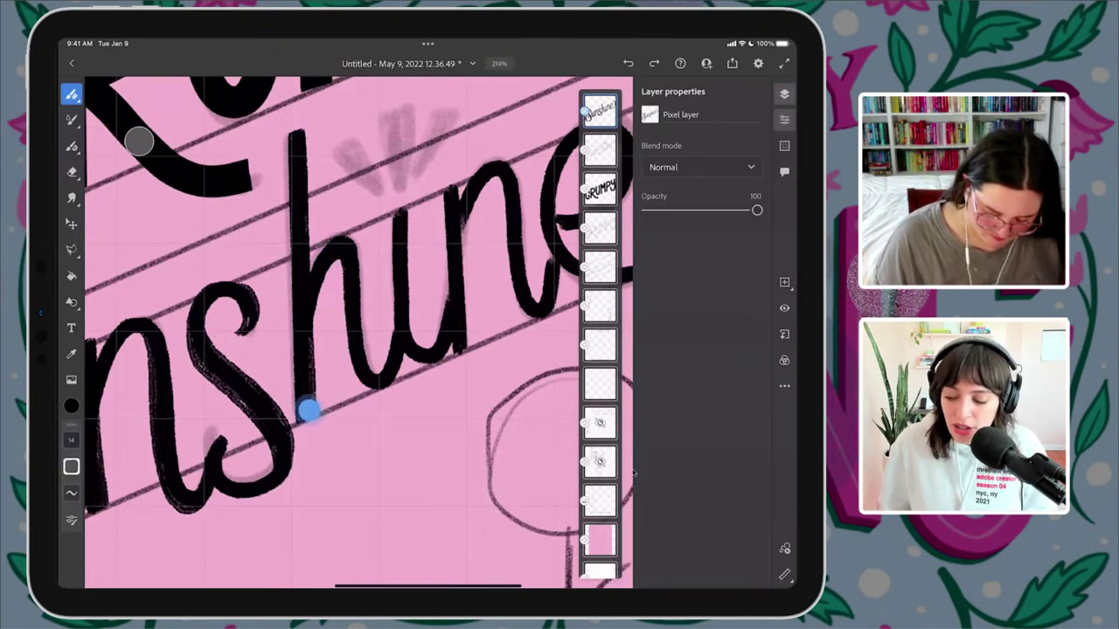
{"action": "left_click_drag", "start_coordinate": [309, 409], "coordinate": [306, 387]}
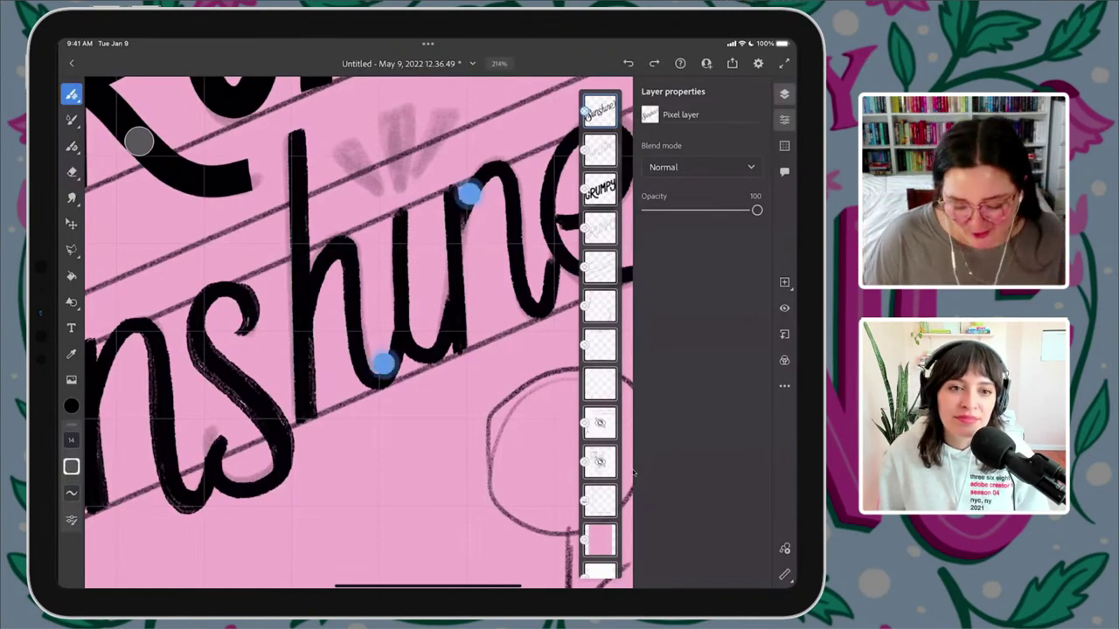
- Thicken the downstroke of the i and the stem of the second n in Sunshine
{"action": "scroll", "coordinate": [423, 278], "scroll_direction": "down", "scroll_amount": 3}
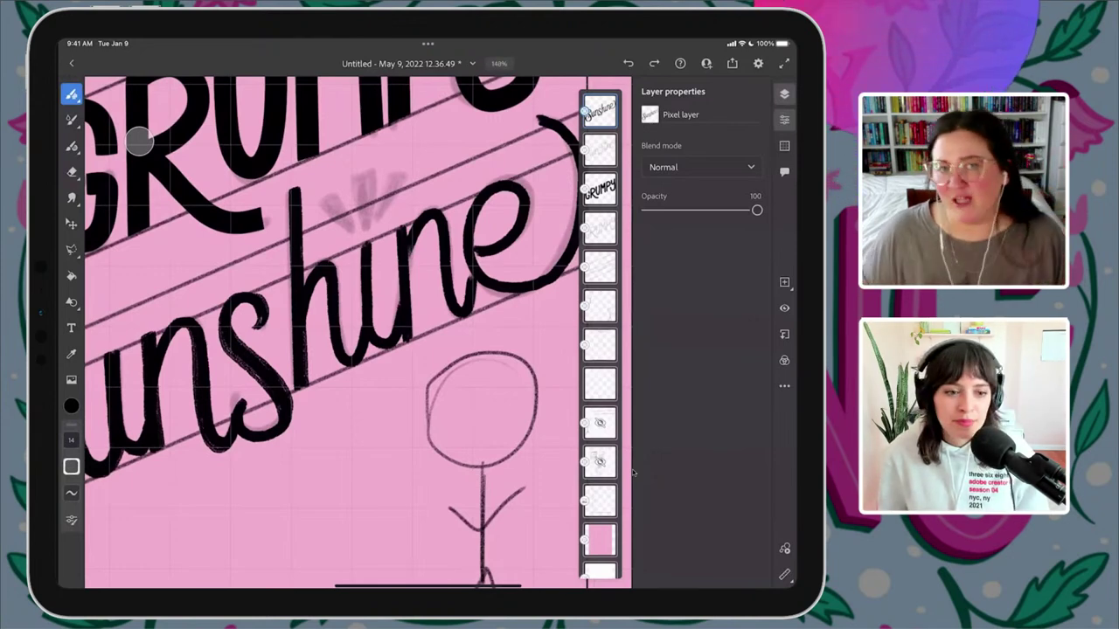
{"action": "scroll", "coordinate": [399, 348], "scroll_direction": "up", "scroll_amount": 5}
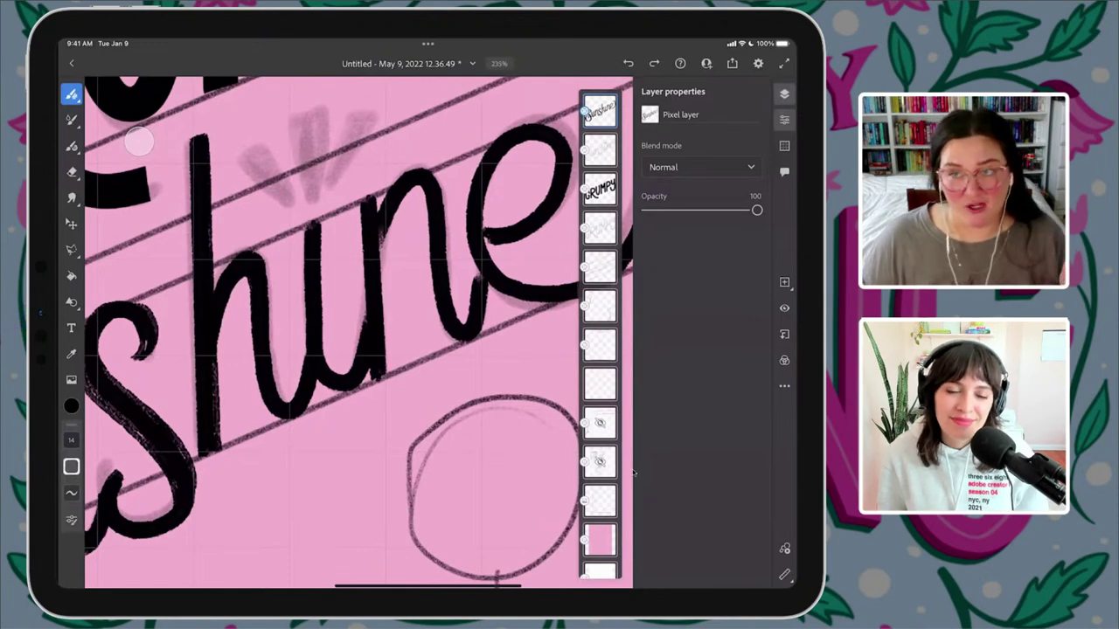
{"action": "scroll", "coordinate": [411, 359], "scroll_direction": "up", "scroll_amount": 3}
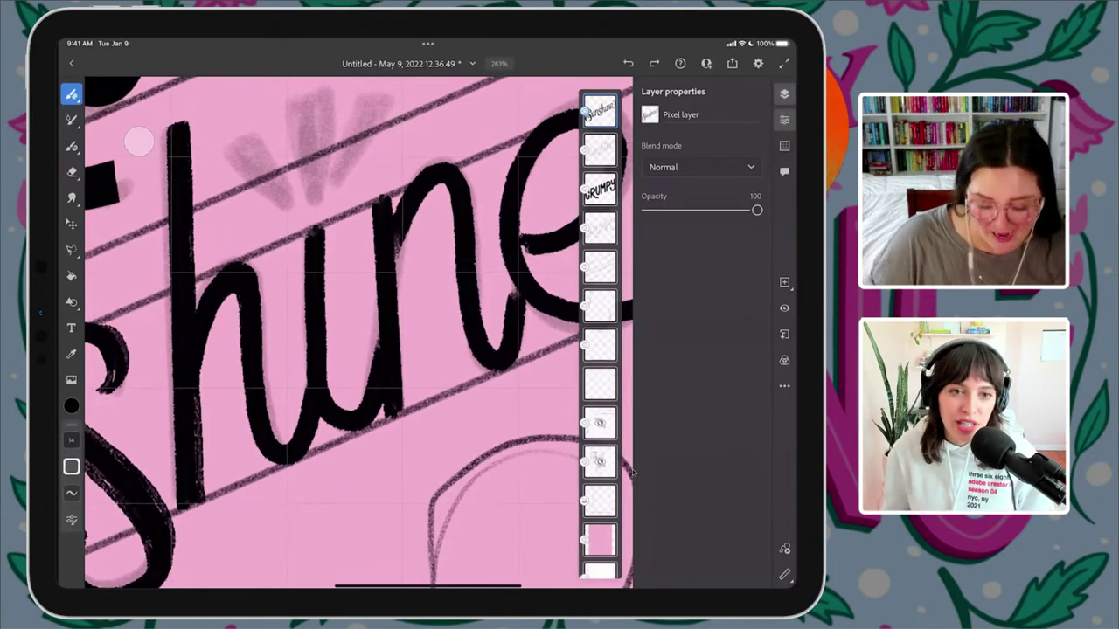
{"action": "scroll", "coordinate": [321, 335], "scroll_direction": "up", "scroll_amount": 3}
{"action": "mouse_move", "coordinate": [290, 218]}
{"action": "left_mouse_down"}
{"action": "mouse_move", "coordinate": [315, 416]}
{"action": "mouse_move", "coordinate": [346, 447]}
{"action": "left_mouse_up"}
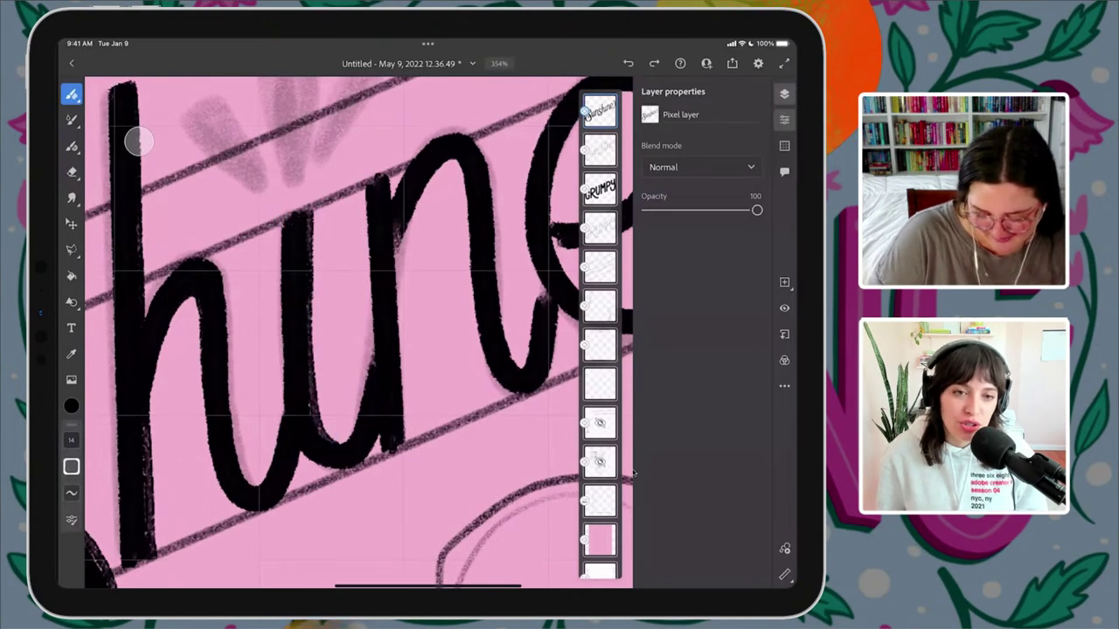
{"action": "mouse_move", "coordinate": [383, 167]}
{"action": "left_mouse_down"}
{"action": "mouse_move", "coordinate": [412, 443]}
{"action": "mouse_move", "coordinate": [395, 300]}
{"action": "mouse_move", "coordinate": [406, 417]}
{"action": "left_mouse_up"}
- Ink three solid tapered rays above the i in place of its dot, tracing the sketched marks
{"action": "scroll", "coordinate": [419, 398], "scroll_direction": "down", "scroll_amount": 1}
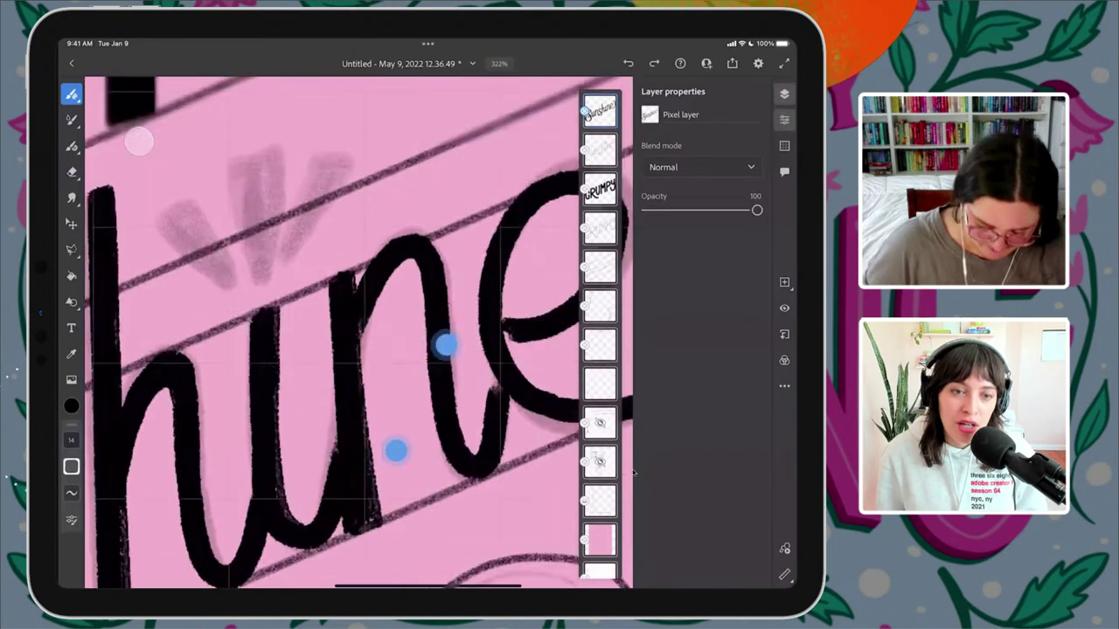
{"action": "scroll", "coordinate": [313, 293], "scroll_direction": "up", "scroll_amount": 2}
{"action": "mouse_move", "coordinate": [249, 170]}
{"action": "left_mouse_down"}
{"action": "mouse_move", "coordinate": [282, 211]}
{"action": "mouse_move", "coordinate": [272, 306]}
{"action": "left_mouse_up"}
{"action": "mouse_move", "coordinate": [239, 172]}
{"action": "left_mouse_down"}
{"action": "mouse_move", "coordinate": [275, 303]}
{"action": "mouse_move", "coordinate": [268, 180]}
{"action": "mouse_move", "coordinate": [273, 297]}
{"action": "left_mouse_up"}
{"action": "mouse_move", "coordinate": [256, 181]}
{"action": "left_mouse_down"}
{"action": "mouse_move", "coordinate": [272, 271]}
{"action": "mouse_move", "coordinate": [252, 180]}
{"action": "mouse_move", "coordinate": [271, 173]}
{"action": "mouse_move", "coordinate": [307, 257]}
{"action": "mouse_move", "coordinate": [331, 179]}
{"action": "mouse_move", "coordinate": [369, 180]}
{"action": "mouse_move", "coordinate": [300, 282]}
{"action": "mouse_move", "coordinate": [348, 196]}
{"action": "mouse_move", "coordinate": [340, 210]}
{"action": "mouse_move", "coordinate": [336, 184]}
{"action": "mouse_move", "coordinate": [346, 210]}
{"action": "left_mouse_up"}
{"action": "mouse_move", "coordinate": [154, 237]}
{"action": "left_mouse_down"}
{"action": "mouse_move", "coordinate": [200, 223]}
{"action": "mouse_move", "coordinate": [245, 297]}
{"action": "mouse_move", "coordinate": [156, 236]}
{"action": "mouse_move", "coordinate": [205, 258]}
{"action": "left_mouse_up"}
{"action": "mouse_move", "coordinate": [191, 220]}
{"action": "left_mouse_down"}
{"action": "mouse_move", "coordinate": [191, 255]}
{"action": "mouse_move", "coordinate": [166, 237]}
{"action": "mouse_move", "coordinate": [187, 218]}
{"action": "left_mouse_up"}
{"action": "scroll", "coordinate": [437, 340], "scroll_direction": "down", "scroll_amount": 5}
{"action": "scroll", "coordinate": [437, 341], "scroll_direction": "up", "scroll_amount": 5}
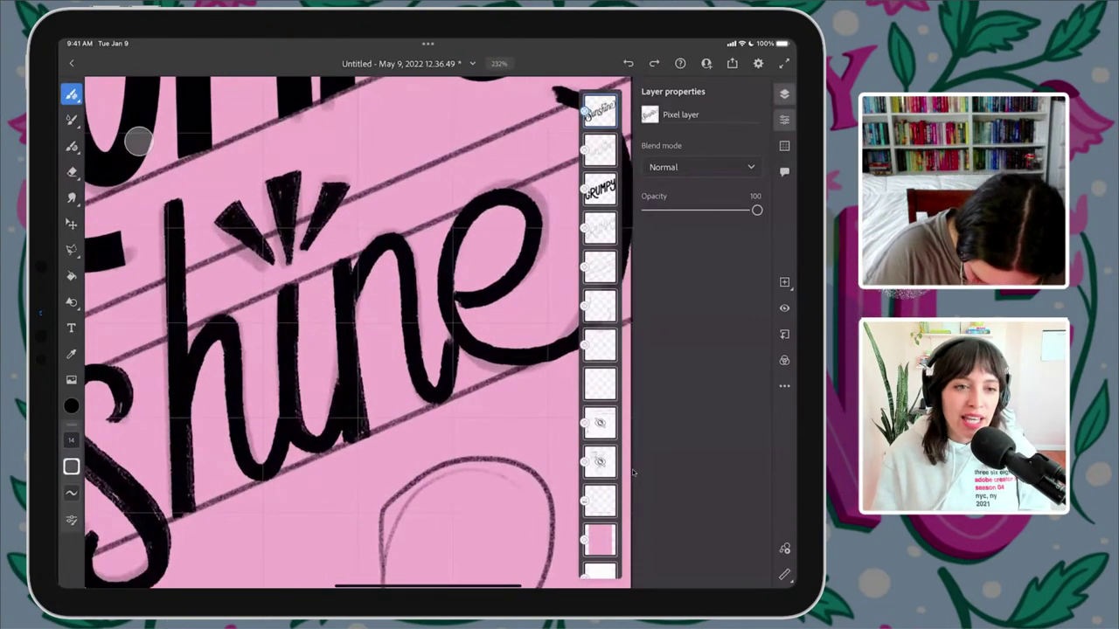
- Thicken the arch's downstroke on the second n and refine the bottom curve leading into the e, redoing the unwanted stroke
{"action": "mouse_move", "coordinate": [366, 260]}
{"action": "left_mouse_down"}
{"action": "mouse_move", "coordinate": [426, 404]}
{"action": "mouse_move", "coordinate": [447, 379]}
{"action": "mouse_move", "coordinate": [416, 389]}
{"action": "mouse_move", "coordinate": [398, 280]}
{"action": "mouse_move", "coordinate": [367, 255]}
{"action": "left_mouse_up"}
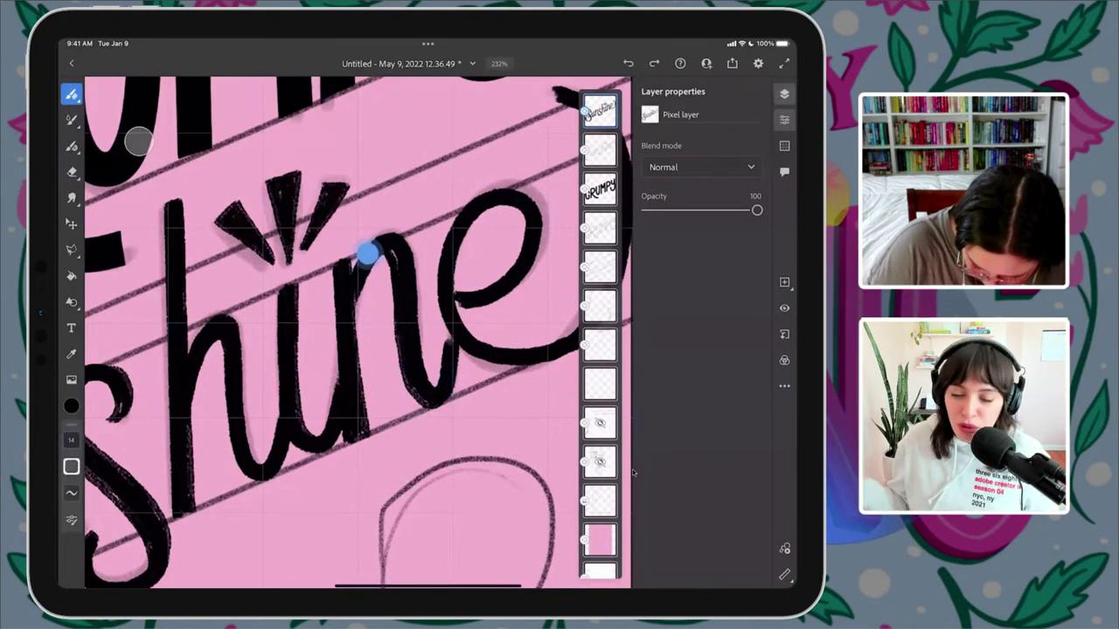
{"action": "mouse_move", "coordinate": [407, 363]}
{"action": "left_mouse_down"}
{"action": "mouse_move", "coordinate": [417, 392]}
{"action": "mouse_move", "coordinate": [461, 328]}
{"action": "left_mouse_up"}
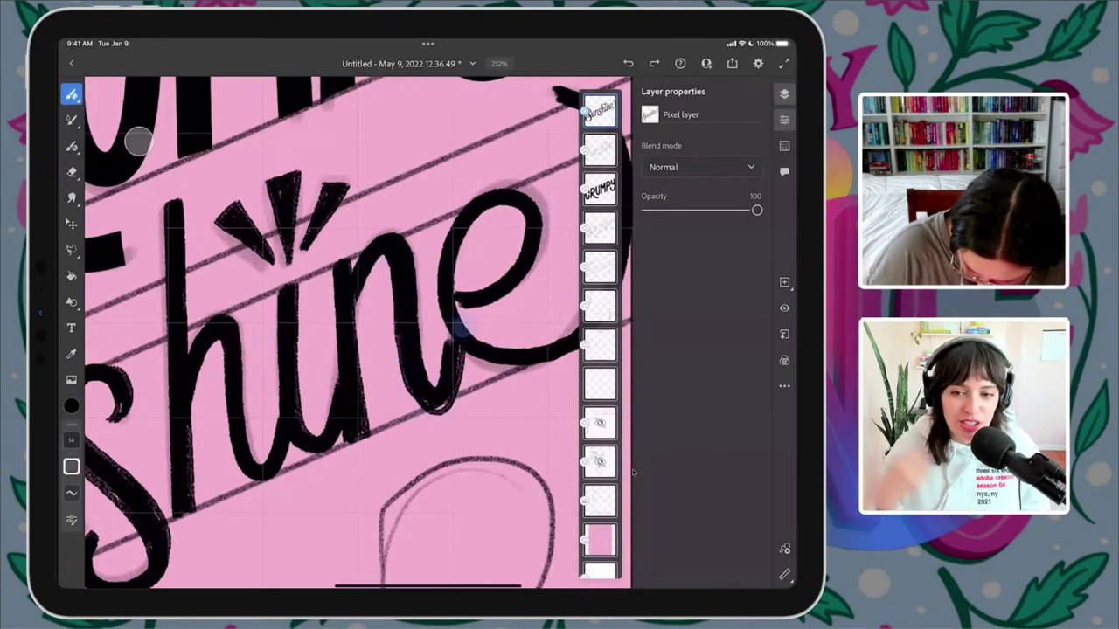
{"action": "left_click_drag", "start_coordinate": [453, 378], "coordinate": [455, 331]}
{"action": "key", "text": "ctrl+z"}
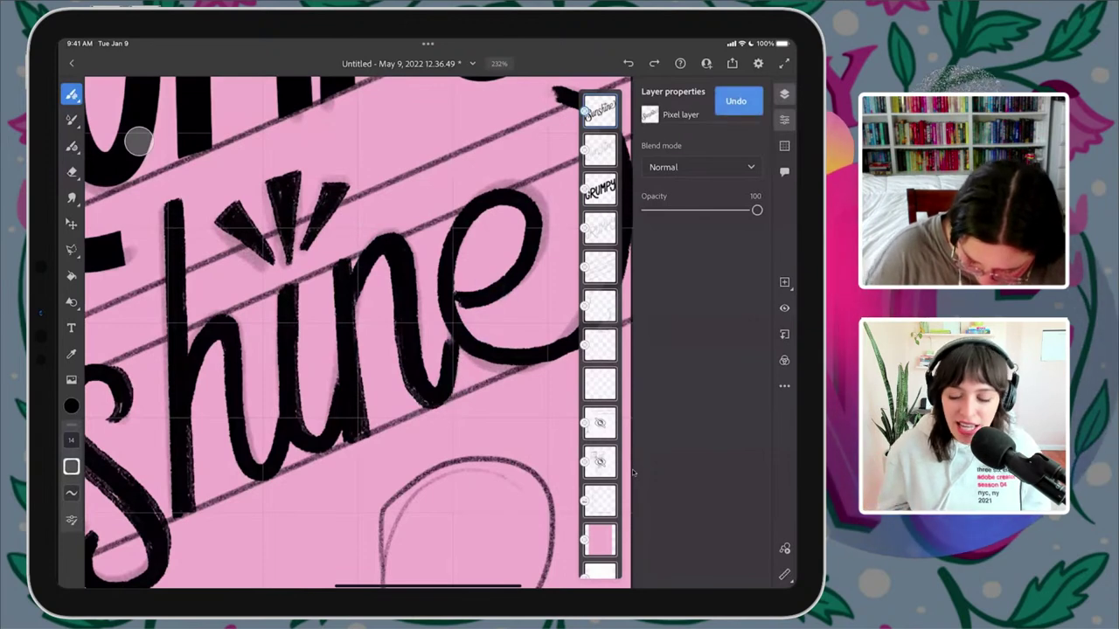
{"action": "mouse_move", "coordinate": [407, 382]}
{"action": "left_mouse_down"}
{"action": "mouse_move", "coordinate": [423, 415]}
{"action": "mouse_move", "coordinate": [444, 402]}
{"action": "mouse_move", "coordinate": [454, 323]}
{"action": "left_mouse_up"}
{"action": "left_click_drag", "start_coordinate": [485, 237], "coordinate": [379, 301]}
{"action": "left_click_drag", "start_coordinate": [305, 456], "coordinate": [321, 468]}
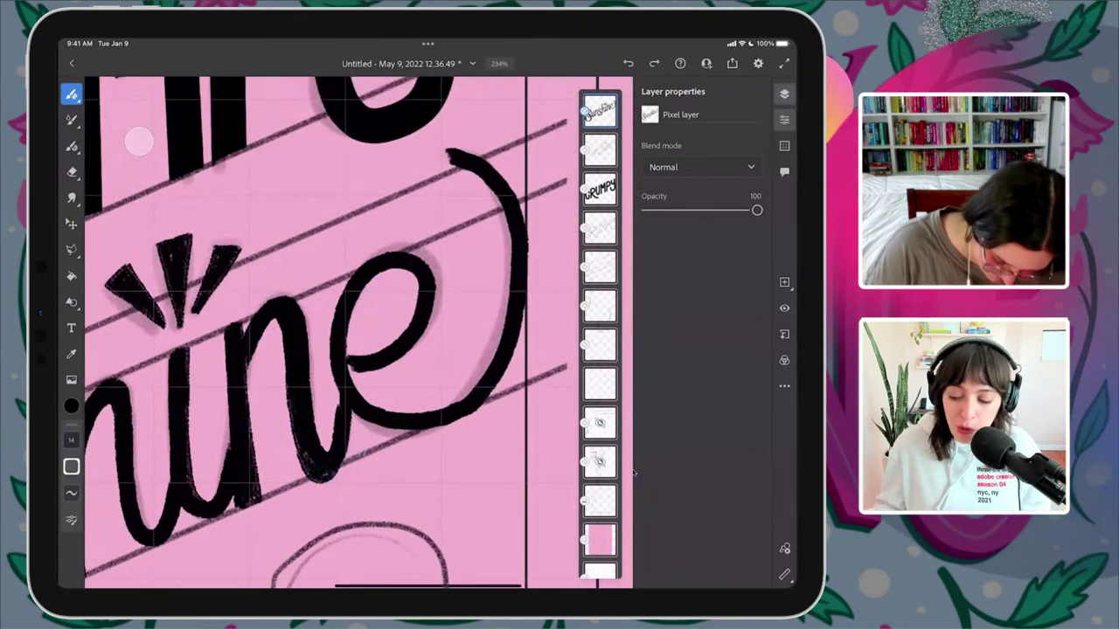
- Thicken the inner left side of the final e, from its top loop down into the bottom curve
{"action": "mouse_move", "coordinate": [379, 274]}
{"action": "left_mouse_down"}
{"action": "mouse_move", "coordinate": [359, 360]}
{"action": "mouse_move", "coordinate": [404, 420]}
{"action": "left_mouse_up"}
{"action": "mouse_move", "coordinate": [351, 346]}
{"action": "left_mouse_down"}
{"action": "mouse_move", "coordinate": [369, 402]}
{"action": "mouse_move", "coordinate": [350, 364]}
{"action": "mouse_move", "coordinate": [354, 312]}
{"action": "mouse_move", "coordinate": [350, 329]}
{"action": "mouse_move", "coordinate": [378, 273]}
{"action": "mouse_move", "coordinate": [355, 376]}
{"action": "mouse_move", "coordinate": [349, 345]}
{"action": "left_mouse_up"}
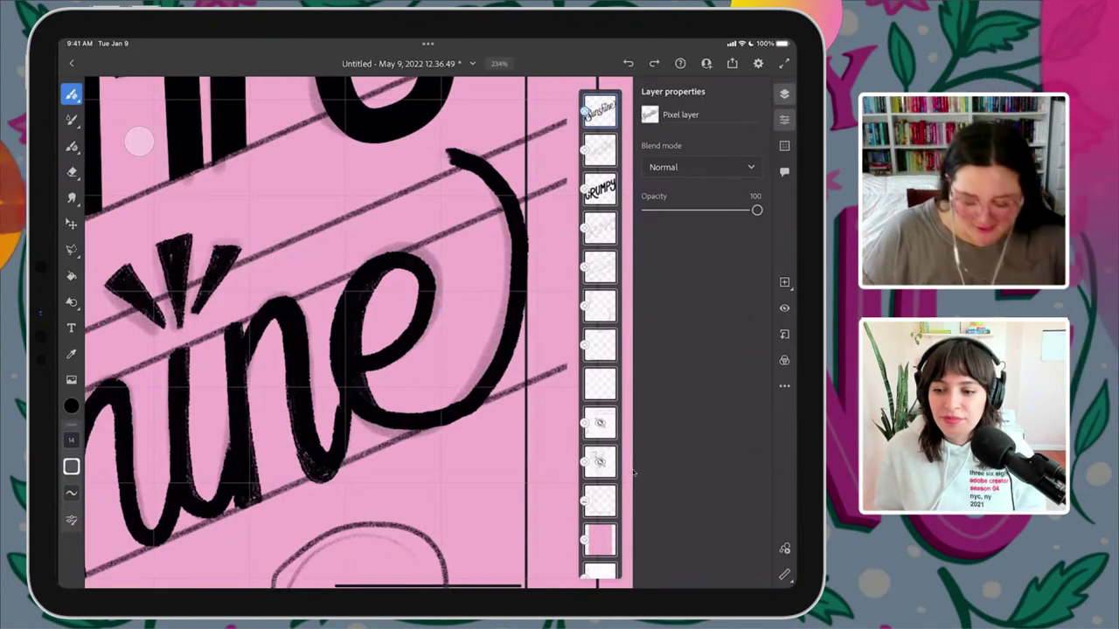
{"action": "scroll", "coordinate": [350, 332], "scroll_direction": "up", "scroll_amount": 3}
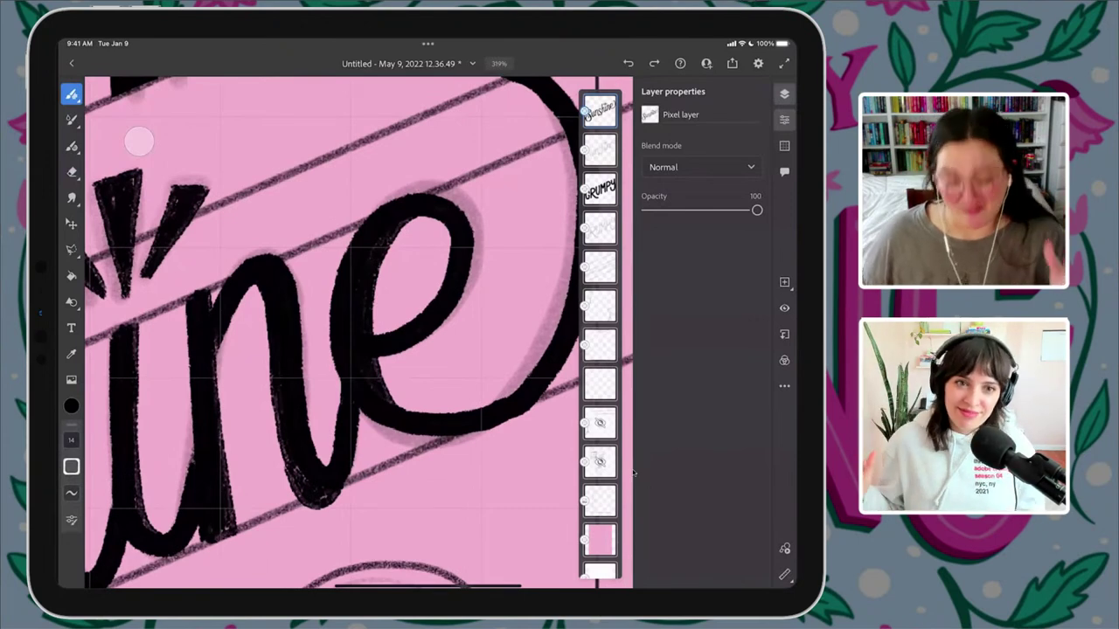
{"action": "scroll", "coordinate": [357, 367], "scroll_direction": "up", "scroll_amount": 3}
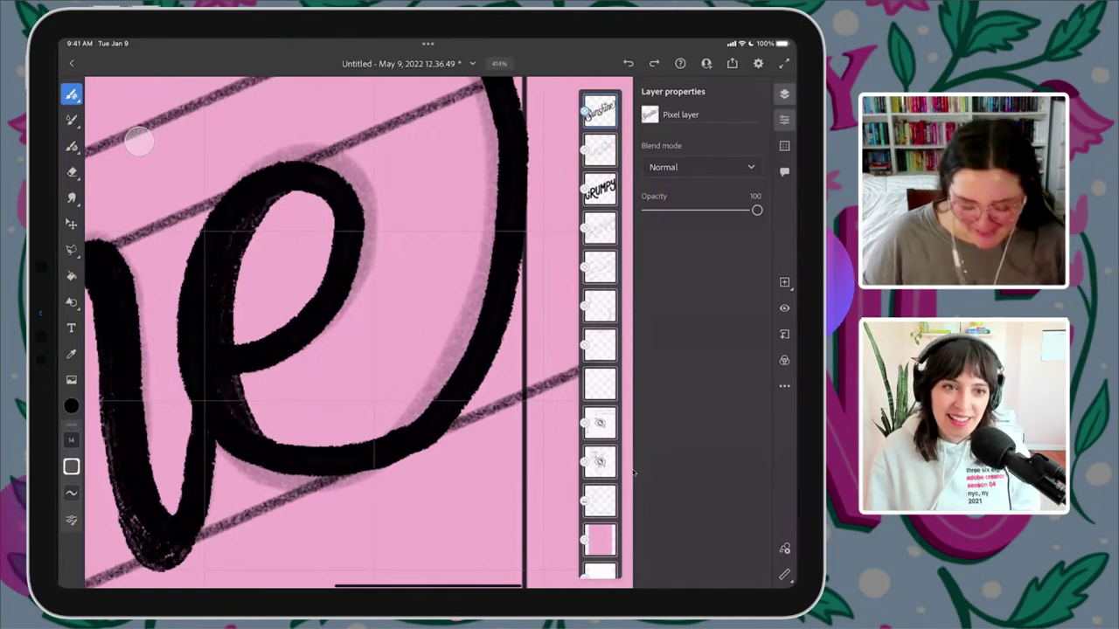
{"action": "scroll", "coordinate": [387, 349], "scroll_direction": "down", "scroll_amount": 2}
{"action": "scroll", "coordinate": [387, 349], "scroll_direction": "up", "scroll_amount": 2}
{"action": "mouse_move", "coordinate": [276, 200]}
{"action": "left_mouse_down"}
{"action": "mouse_move", "coordinate": [217, 254]}
{"action": "mouse_move", "coordinate": [200, 336]}
{"action": "mouse_move", "coordinate": [252, 451]}
{"action": "left_mouse_up"}
{"action": "scroll", "coordinate": [454, 353], "scroll_direction": "down", "scroll_amount": 5}
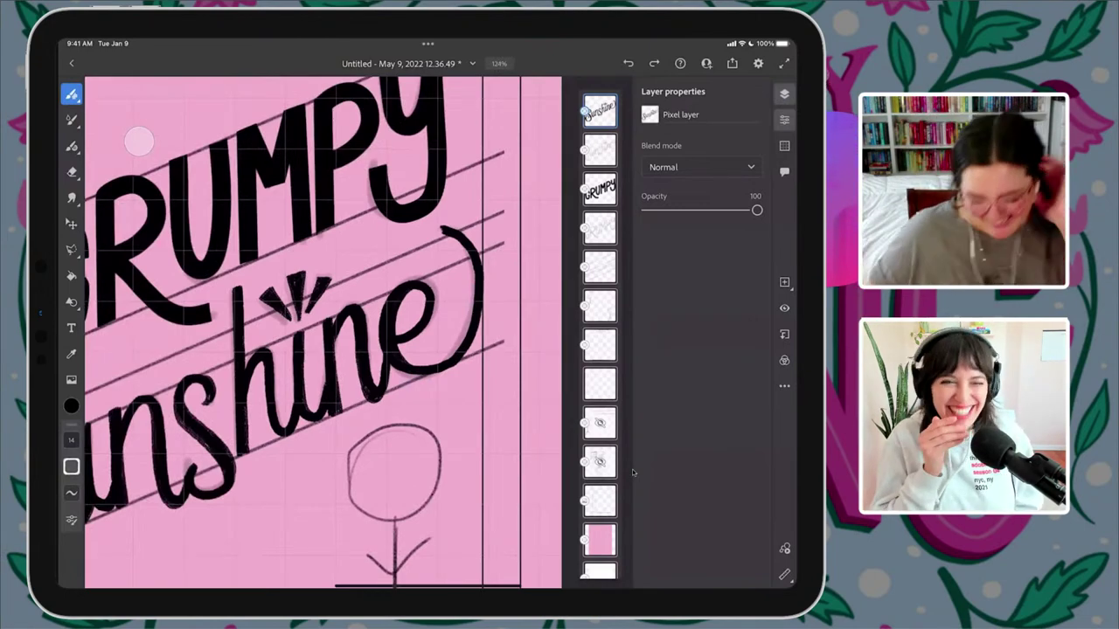
{"action": "scroll", "coordinate": [375, 320], "scroll_direction": "down", "scroll_amount": 3}
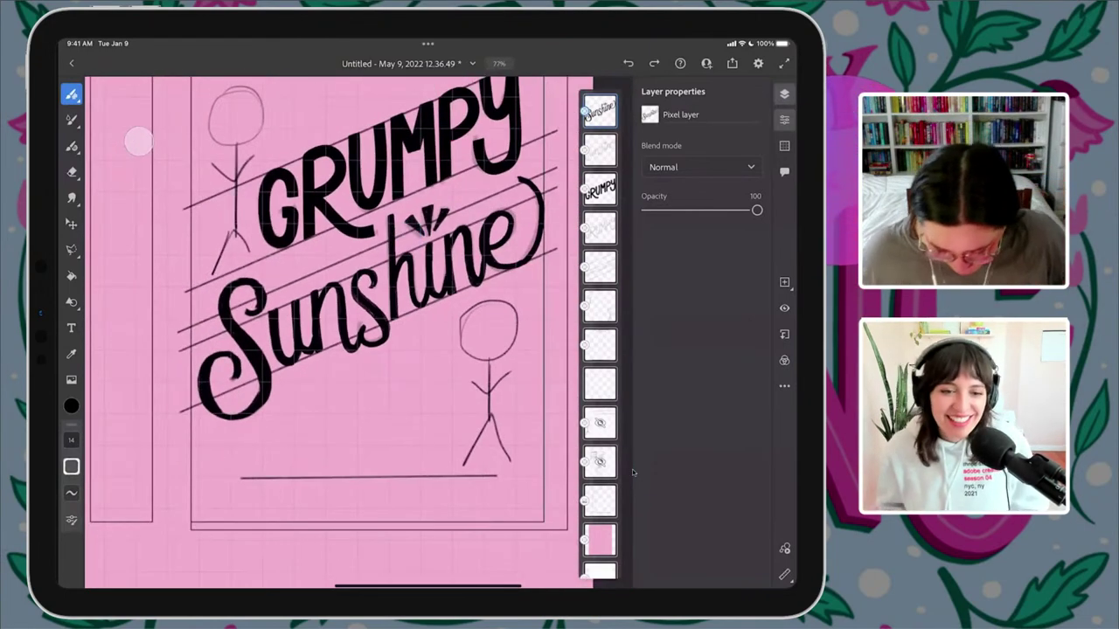
- Rotate the canvas and widen the outer lower curve of the final e, smoothing where it meets the end swash
{"action": "scroll", "coordinate": [522, 286], "scroll_direction": "up", "scroll_amount": 4}
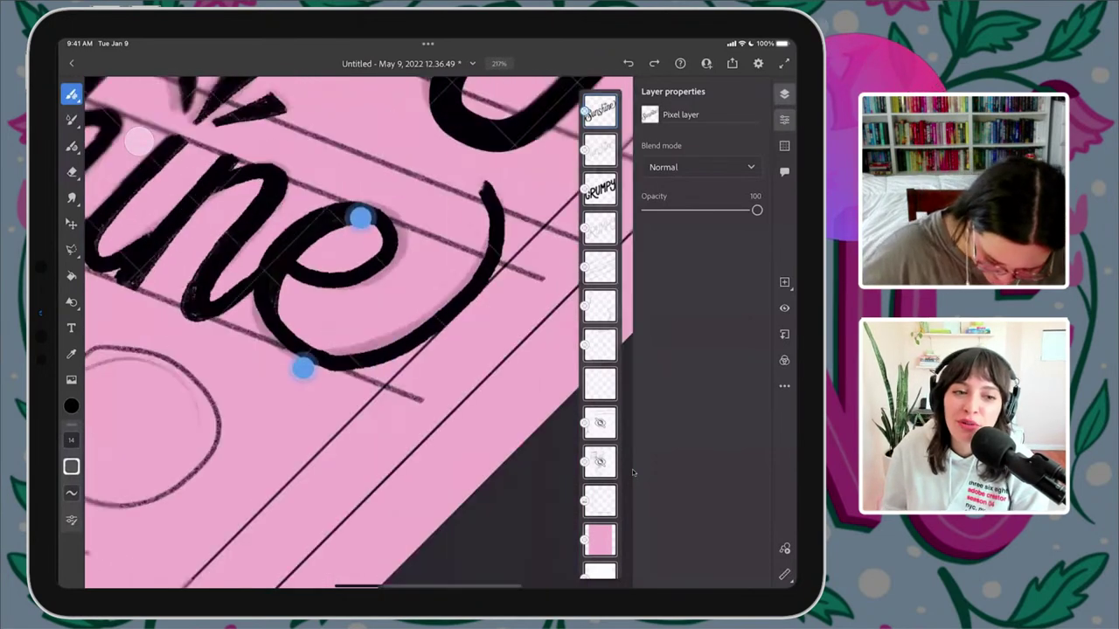
{"action": "scroll", "coordinate": [331, 293], "scroll_direction": "up", "scroll_amount": 3}
{"action": "mouse_move", "coordinate": [262, 262]}
{"action": "left_mouse_down"}
{"action": "mouse_move", "coordinate": [222, 311]}
{"action": "mouse_move", "coordinate": [227, 403]}
{"action": "left_mouse_up"}
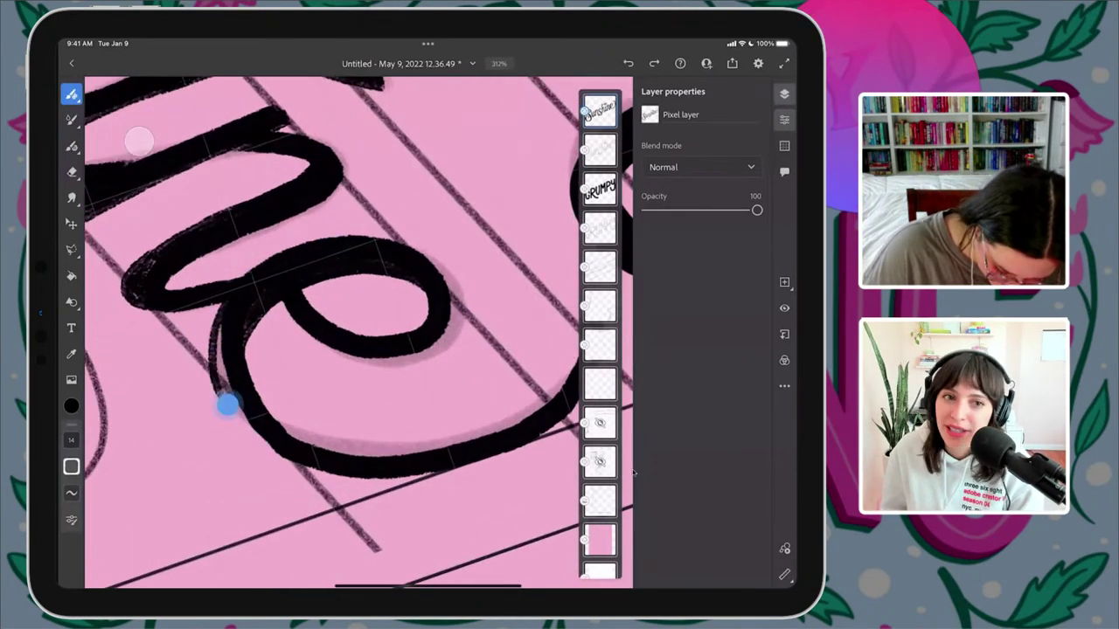
{"action": "mouse_move", "coordinate": [220, 343]}
{"action": "left_mouse_down"}
{"action": "mouse_move", "coordinate": [228, 405]}
{"action": "mouse_move", "coordinate": [224, 336]}
{"action": "mouse_move", "coordinate": [255, 436]}
{"action": "left_mouse_up"}
{"action": "mouse_move", "coordinate": [222, 374]}
{"action": "left_mouse_down"}
{"action": "mouse_move", "coordinate": [236, 401]}
{"action": "mouse_move", "coordinate": [219, 346]}
{"action": "left_mouse_up"}
{"action": "left_click_drag", "start_coordinate": [378, 240], "coordinate": [447, 356]}
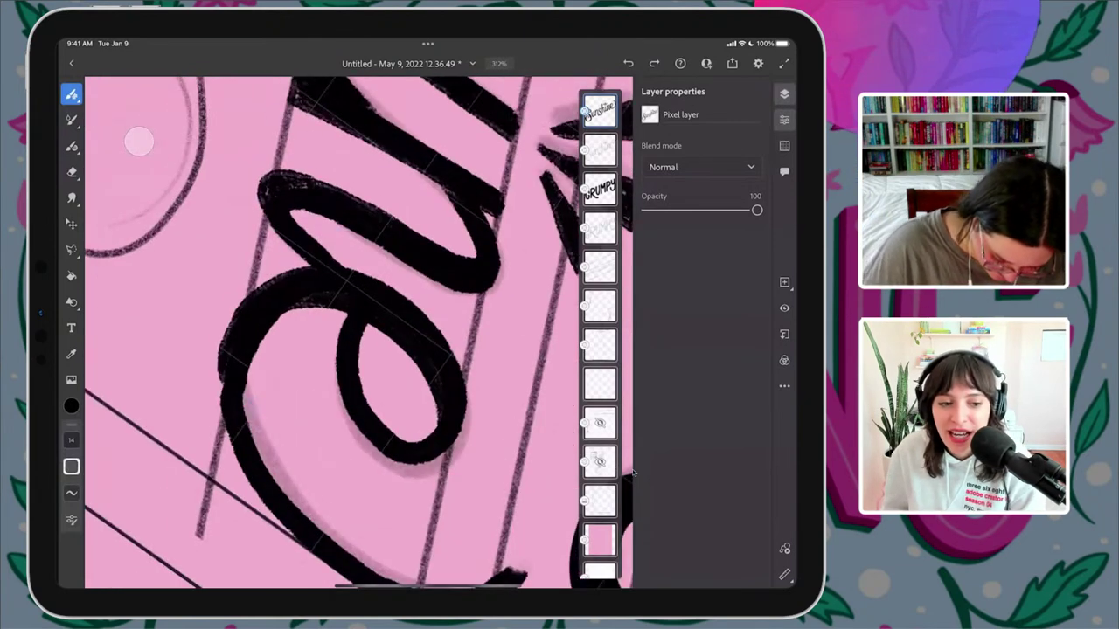
{"action": "mouse_move", "coordinate": [236, 328]}
{"action": "left_mouse_down"}
{"action": "mouse_move", "coordinate": [238, 431]}
{"action": "mouse_move", "coordinate": [226, 402]}
{"action": "mouse_move", "coordinate": [234, 332]}
{"action": "left_mouse_up"}
{"action": "left_click", "coordinate": [244, 322]}
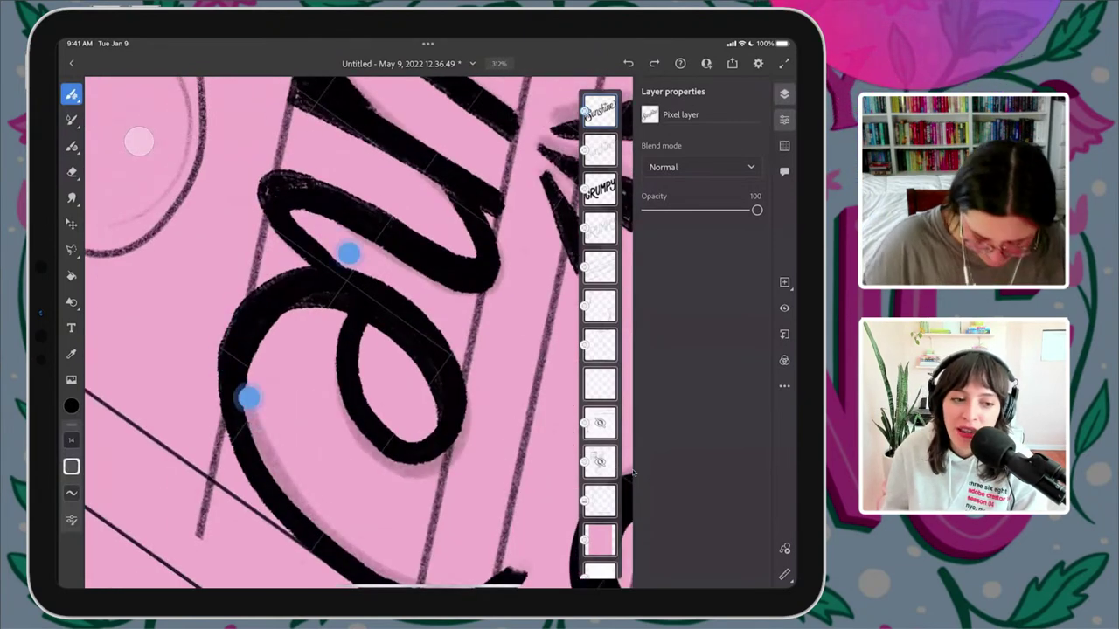
{"action": "scroll", "coordinate": [299, 325], "scroll_direction": "down", "scroll_amount": 5}
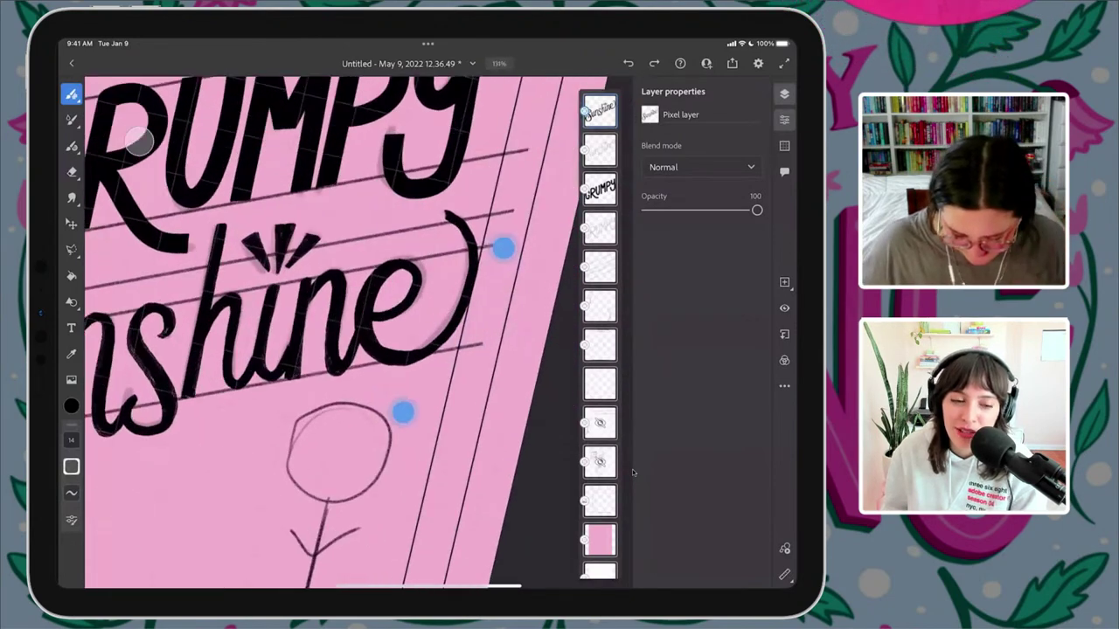
{"action": "mouse_move", "coordinate": [503, 249]}
{"action": "left_mouse_down"}
{"action": "mouse_move", "coordinate": [499, 232]}
{"action": "mouse_move", "coordinate": [492, 254]}
{"action": "left_mouse_up"}
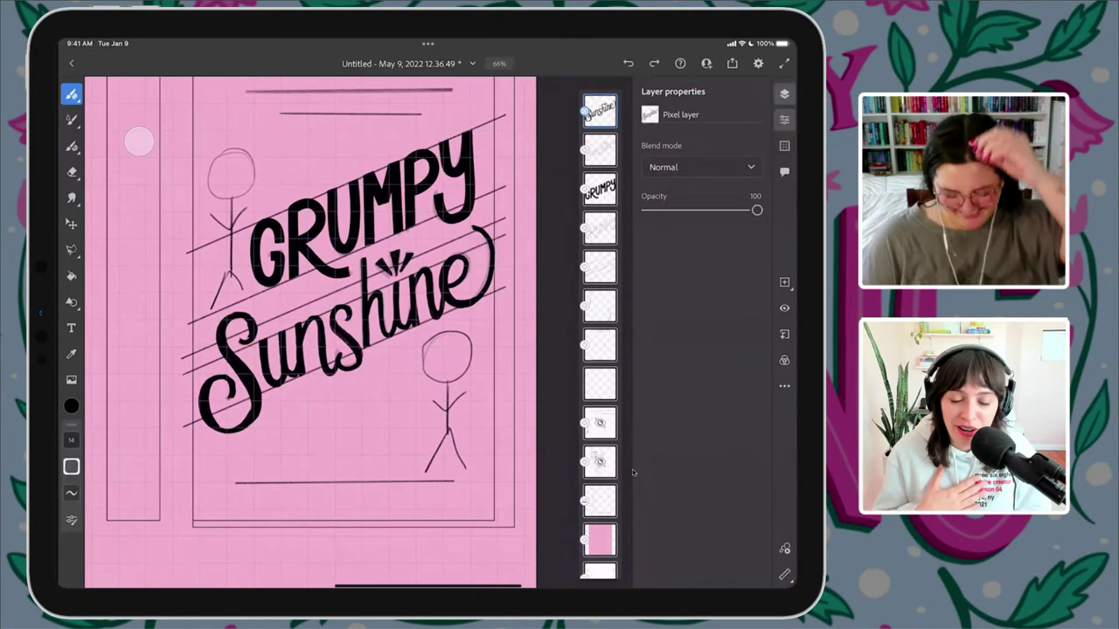
- Widen the downstrokes of the u, the first n and the s further to balance their weight with the capital S
{"action": "scroll", "coordinate": [425, 344], "scroll_direction": "up", "scroll_amount": 5}
{"action": "left_click_drag", "start_coordinate": [491, 257], "coordinate": [437, 254]}
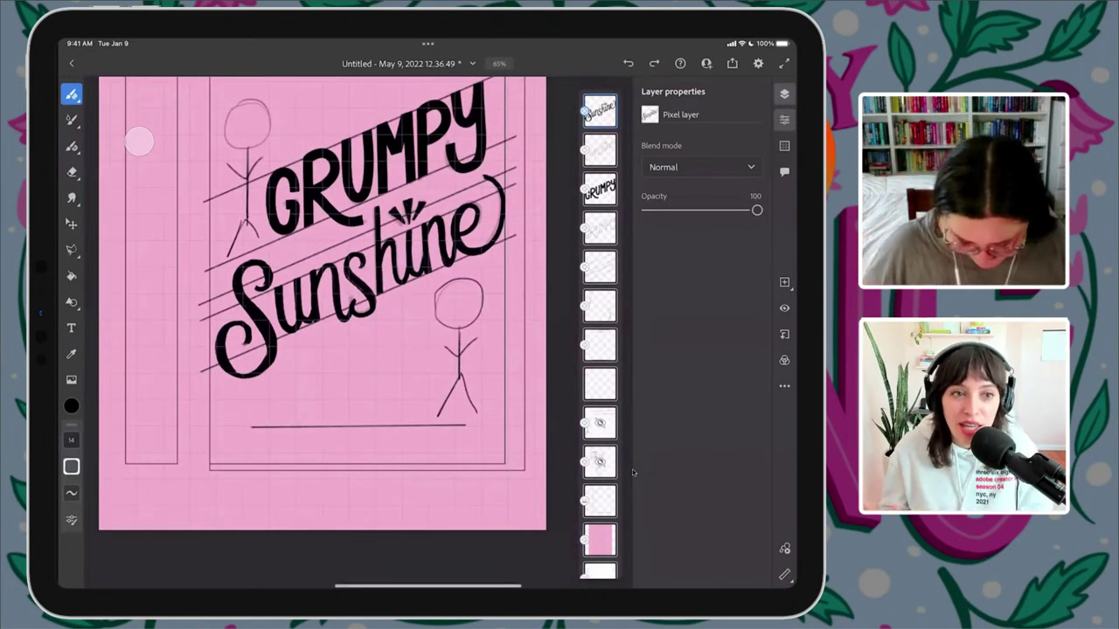
{"action": "left_click_drag", "start_coordinate": [321, 342], "coordinate": [325, 391]}
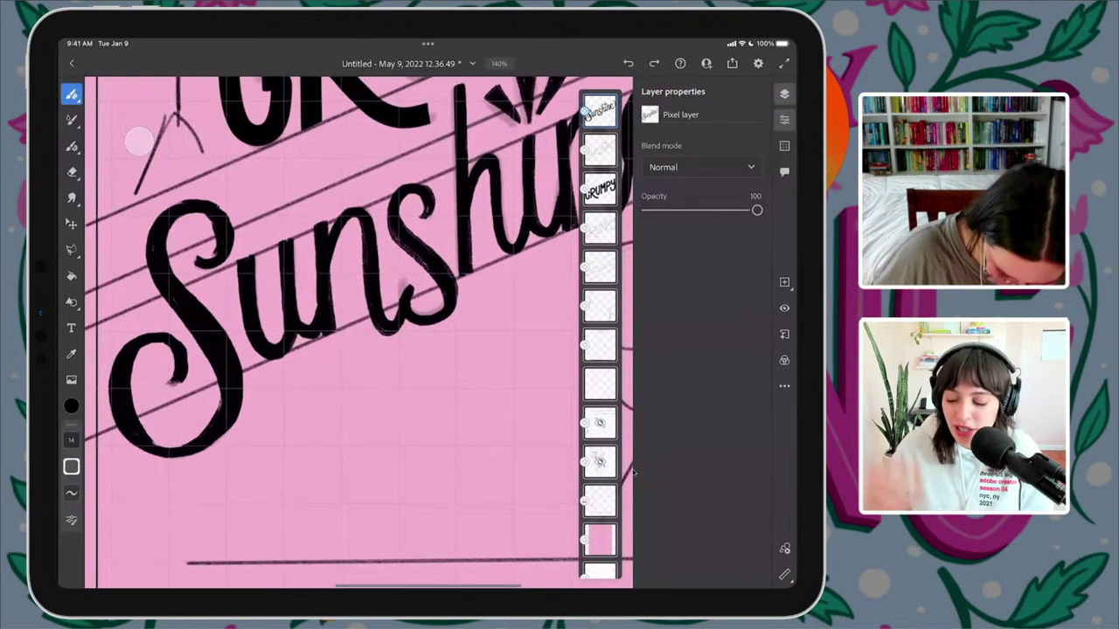
{"action": "mouse_move", "coordinate": [243, 318]}
{"action": "left_mouse_down"}
{"action": "mouse_move", "coordinate": [238, 285]}
{"action": "mouse_move", "coordinate": [251, 334]}
{"action": "mouse_move", "coordinate": [275, 352]}
{"action": "left_mouse_up"}
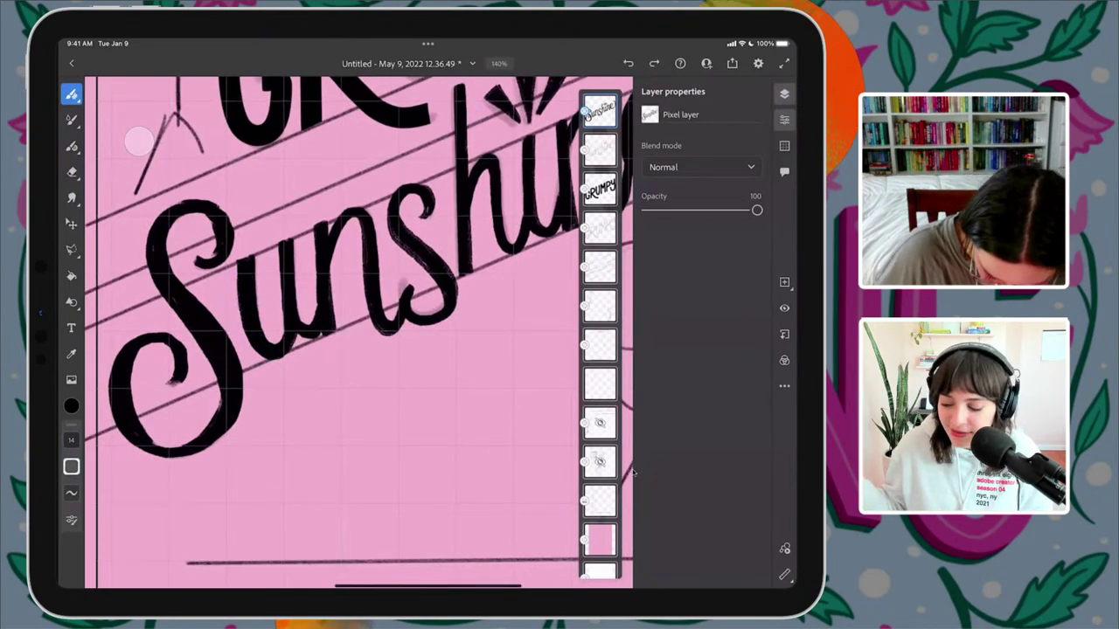
{"action": "left_click_drag", "start_coordinate": [280, 275], "coordinate": [282, 342]}
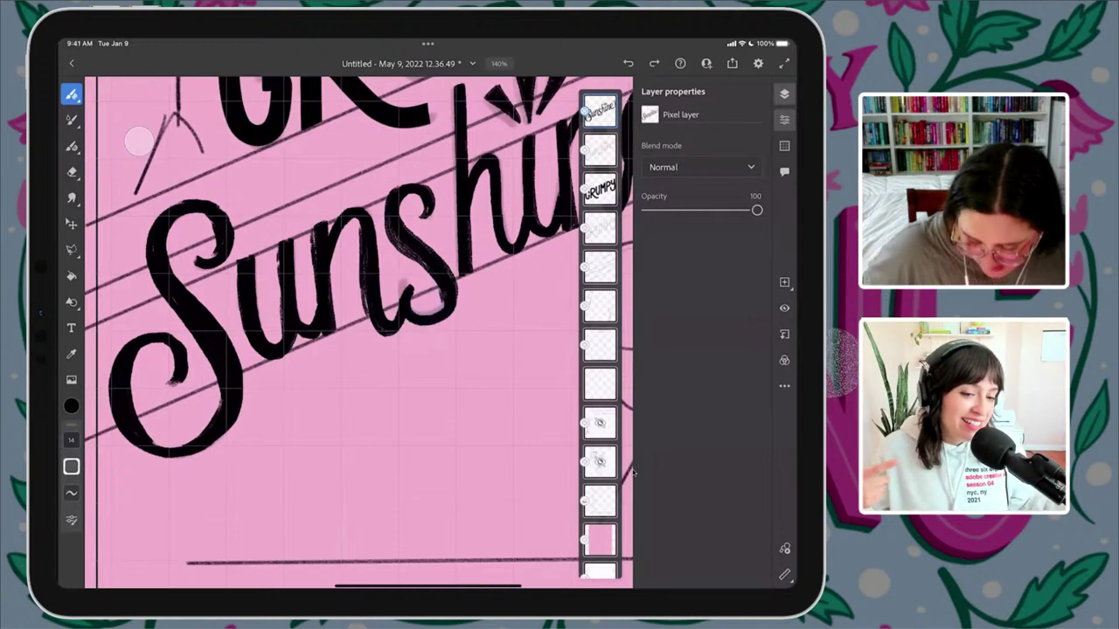
- Widen the left side of the h's tall stem in the Sunshine script, down to its base
{"action": "scroll", "coordinate": [363, 256], "scroll_direction": "up", "scroll_amount": 5}
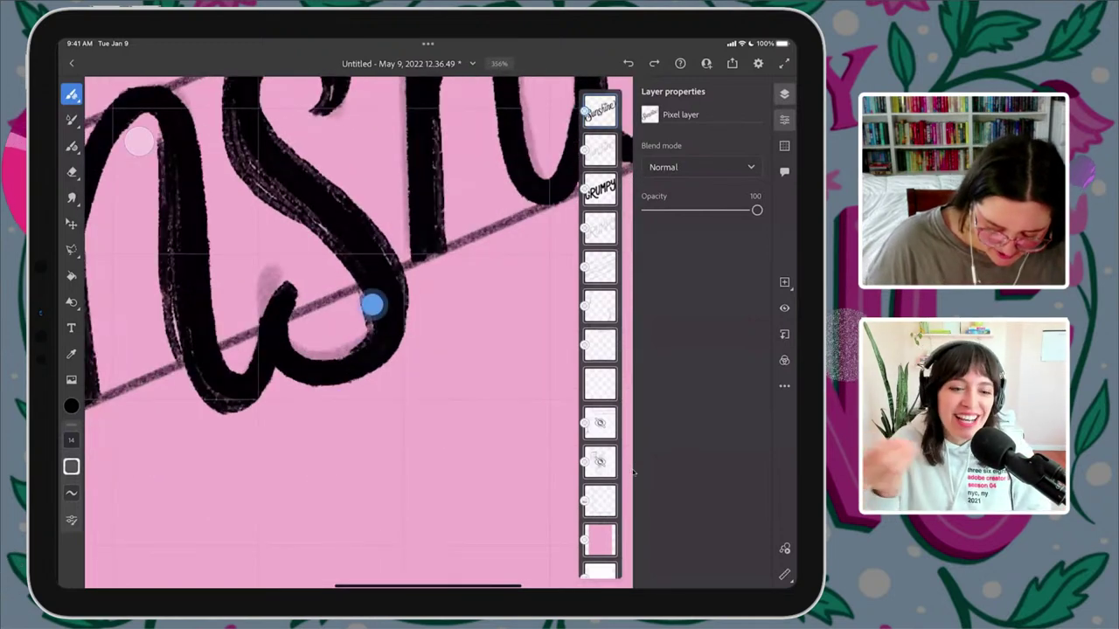
{"action": "scroll", "coordinate": [372, 338], "scroll_direction": "down", "scroll_amount": 4}
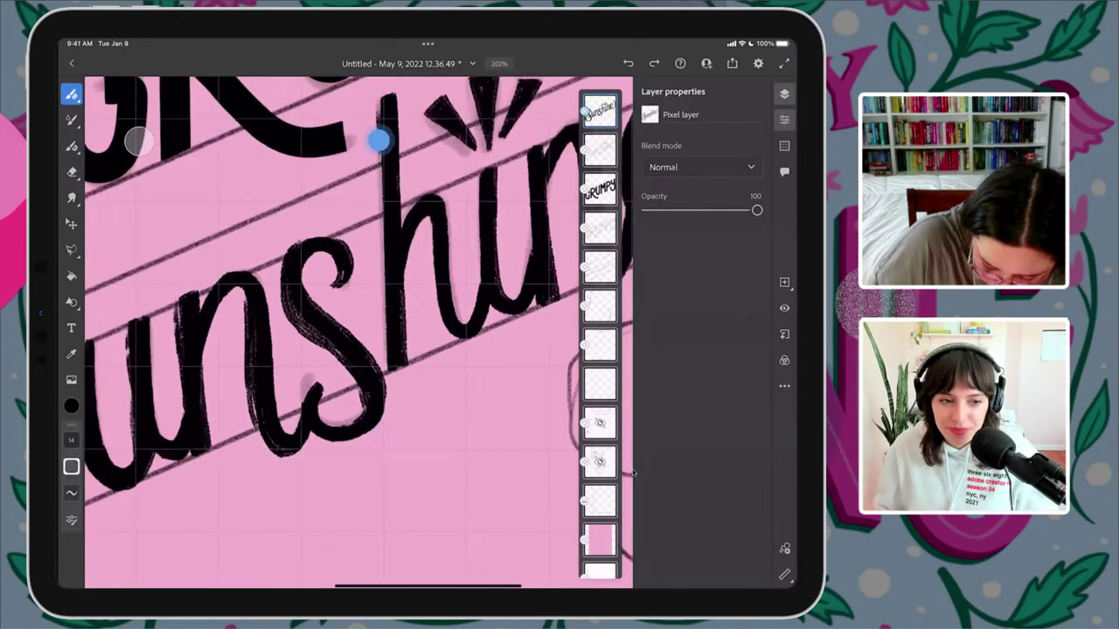
{"action": "scroll", "coordinate": [472, 228], "scroll_direction": "up", "scroll_amount": 4}
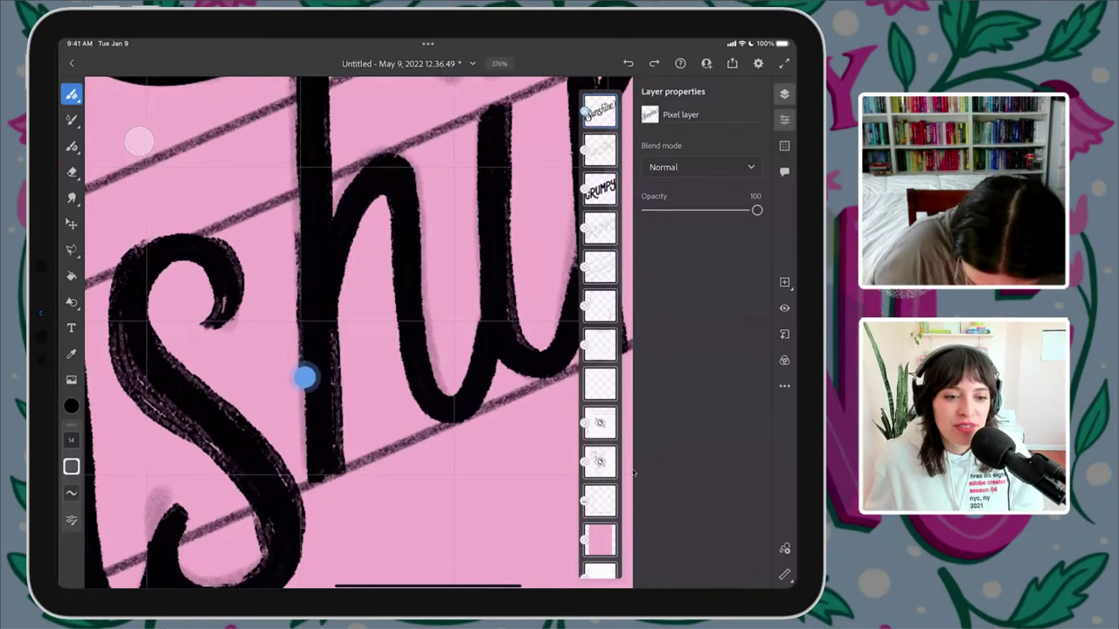
{"action": "left_click_drag", "start_coordinate": [304, 306], "coordinate": [313, 459]}
{"action": "scroll", "coordinate": [391, 307], "scroll_direction": "up", "scroll_amount": 2}
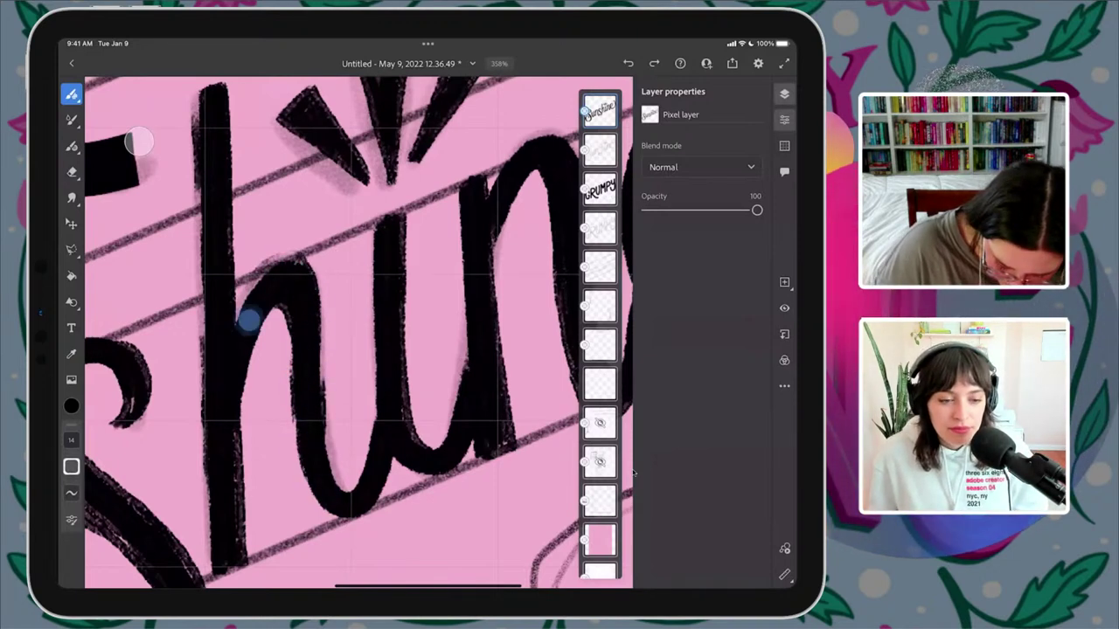
- Thicken the left edges of the i's stem and the second n's first stem
{"action": "scroll", "coordinate": [335, 332], "scroll_direction": "right", "scroll_amount": 2}
{"action": "left_click_drag", "start_coordinate": [272, 251], "coordinate": [270, 293]}
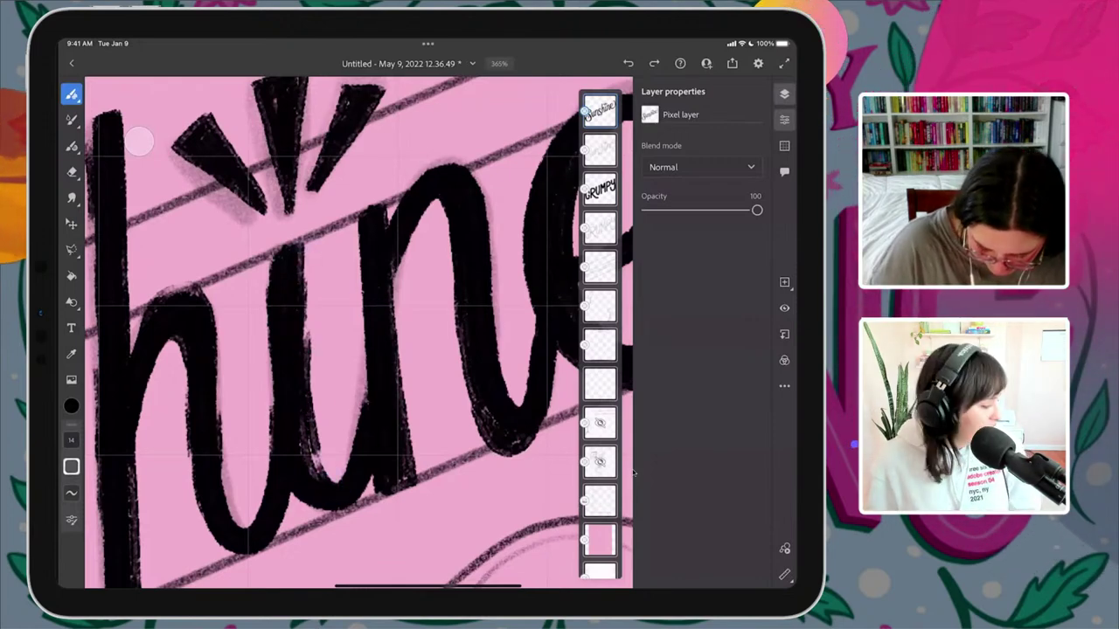
{"action": "left_click_drag", "start_coordinate": [369, 306], "coordinate": [355, 225]}
{"action": "scroll", "coordinate": [382, 321], "scroll_direction": "down", "scroll_amount": 5}
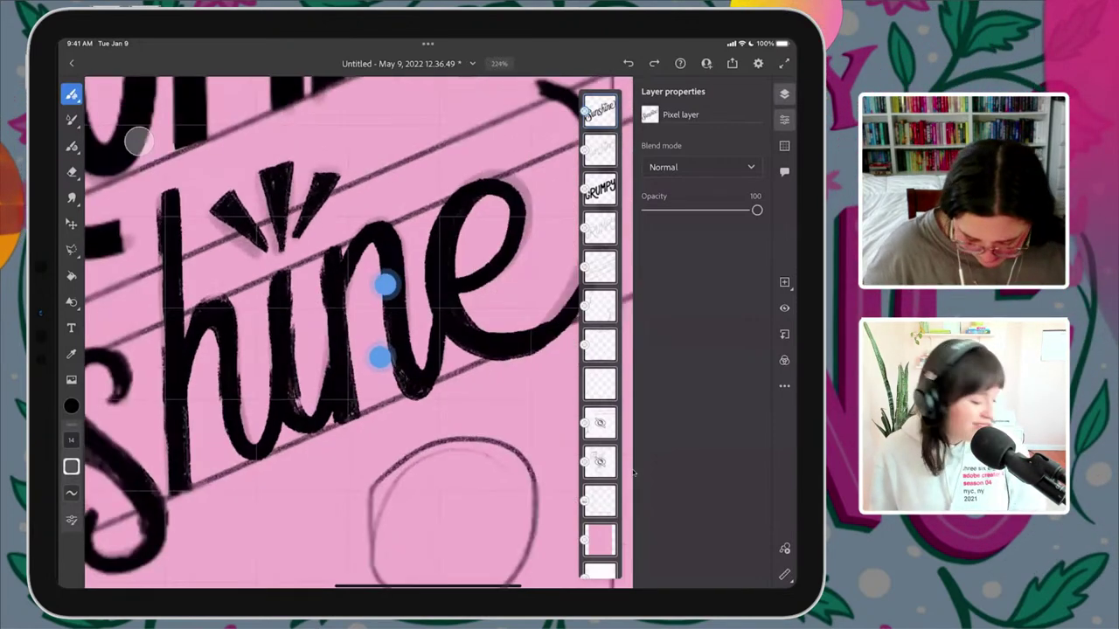
- Widen both sides of the second n's arch downstroke and round off its upper outer shoulder
{"action": "scroll", "coordinate": [363, 332], "scroll_direction": "up", "scroll_amount": 4}
{"action": "scroll", "coordinate": [363, 332], "scroll_direction": "up", "scroll_amount": 1}
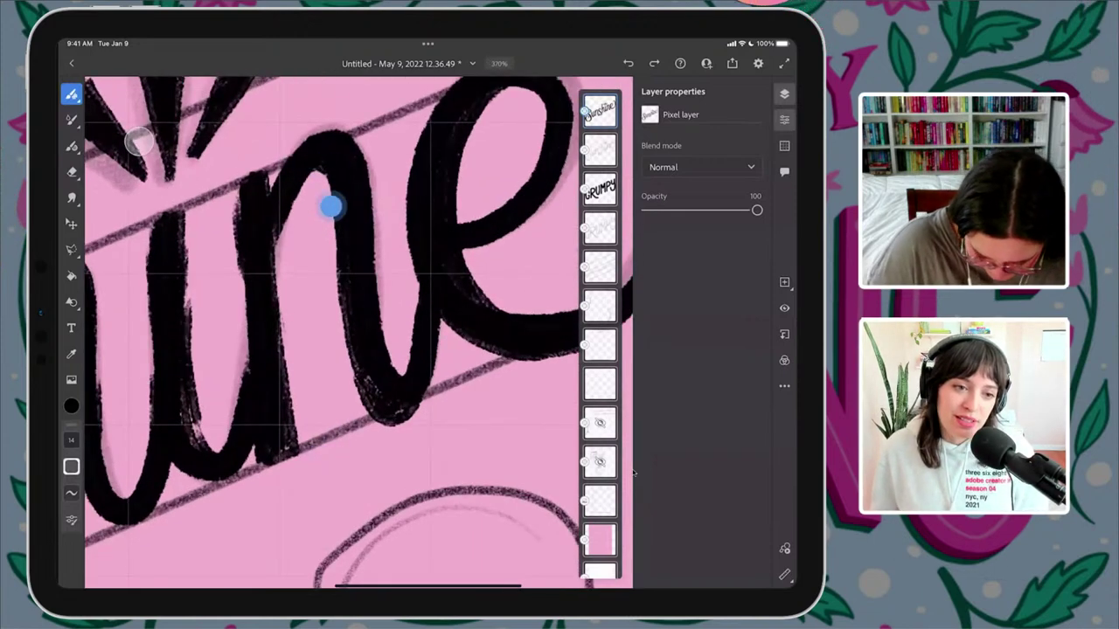
{"action": "left_click_drag", "start_coordinate": [330, 206], "coordinate": [367, 385]}
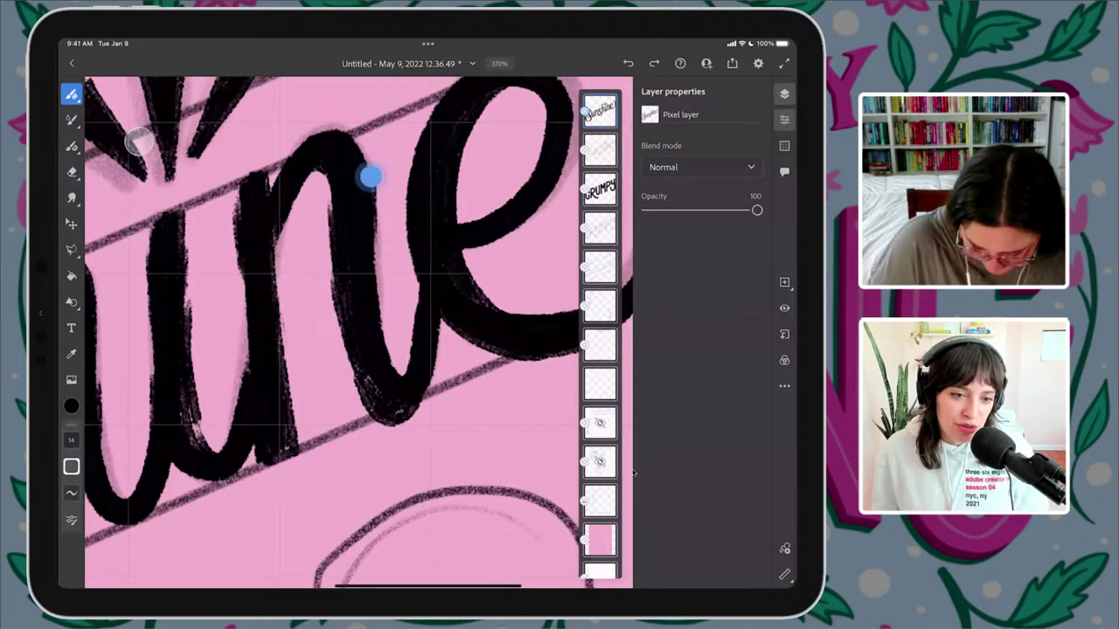
{"action": "left_click_drag", "start_coordinate": [370, 178], "coordinate": [361, 143]}
- Thicken the outer left curve of the final e from its upper loop downwards
{"action": "mouse_move", "coordinate": [430, 223]}
{"action": "left_mouse_down"}
{"action": "mouse_move", "coordinate": [295, 373]}
{"action": "mouse_move", "coordinate": [339, 364]}
{"action": "left_mouse_up"}
{"action": "left_click_drag", "start_coordinate": [404, 290], "coordinate": [382, 222]}
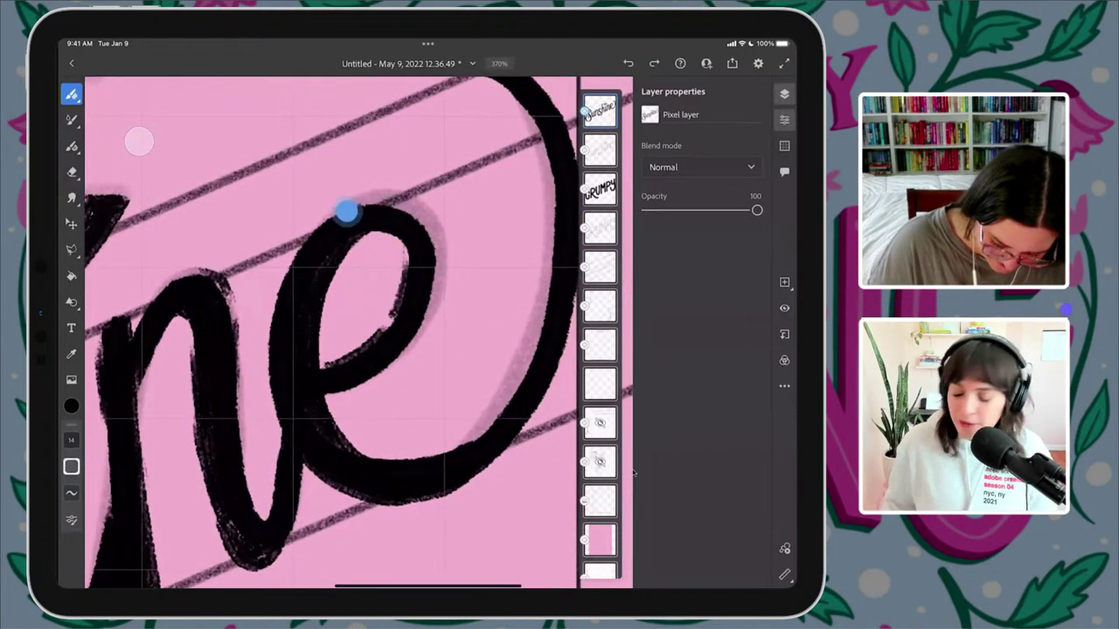
{"action": "left_click_drag", "start_coordinate": [273, 351], "coordinate": [276, 327]}
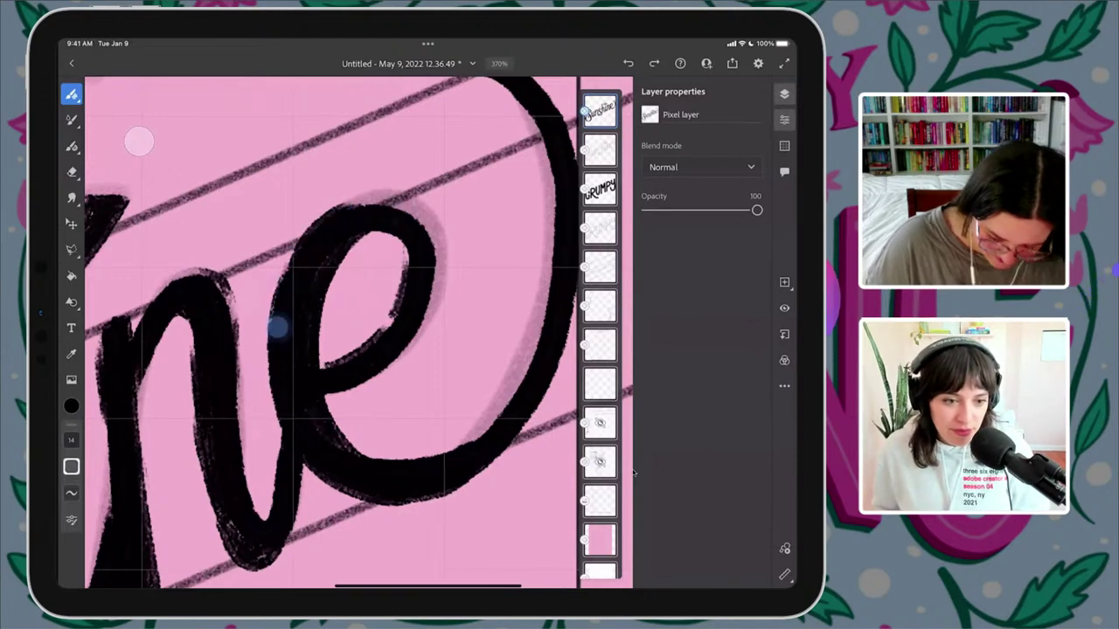
{"action": "scroll", "coordinate": [359, 323], "scroll_direction": "down", "scroll_amount": 5}
{"action": "scroll", "coordinate": [332, 332], "scroll_direction": "down", "scroll_amount": 5}
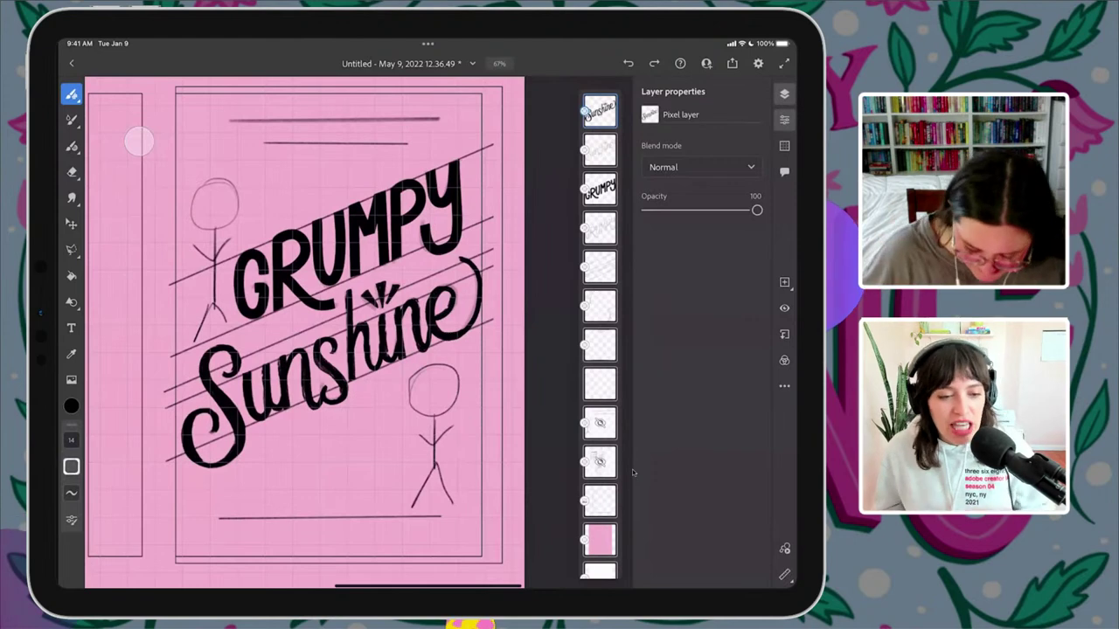
- Widen the inner edge of the final e's end swash where it rises towards its tip
{"action": "scroll", "coordinate": [309, 332], "scroll_direction": "up", "scroll_amount": 5}
{"action": "mouse_move", "coordinate": [326, 397]}
{"action": "left_mouse_down"}
{"action": "mouse_move", "coordinate": [350, 358]}
{"action": "mouse_move", "coordinate": [360, 300]}
{"action": "mouse_move", "coordinate": [326, 396]}
{"action": "mouse_move", "coordinate": [351, 347]}
{"action": "left_mouse_up"}
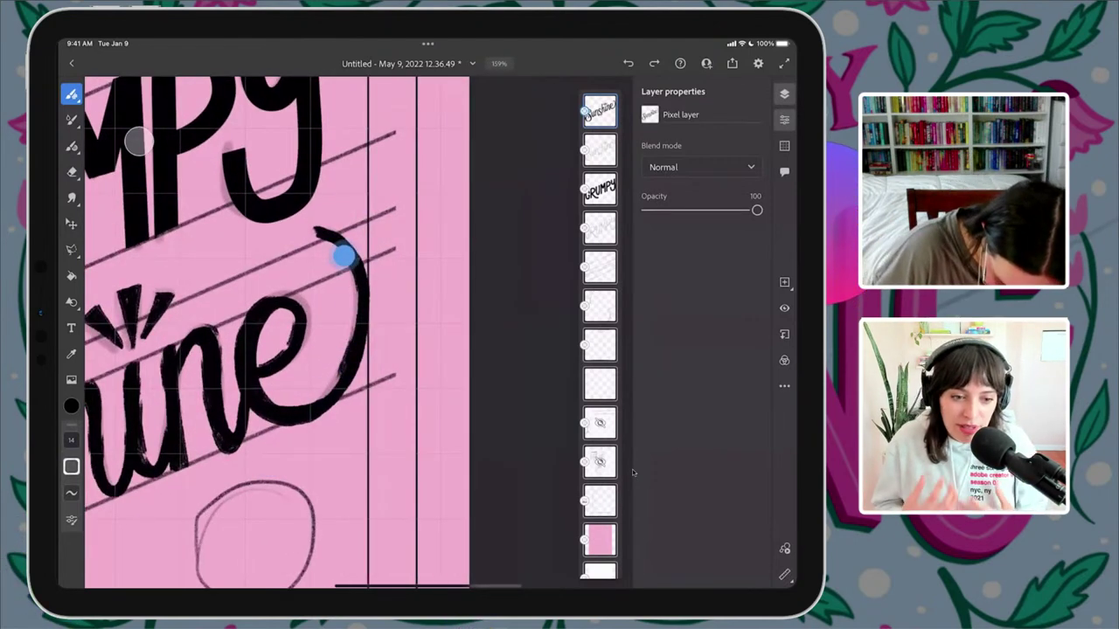
{"action": "scroll", "coordinate": [375, 280], "scroll_direction": "down", "scroll_amount": 5}
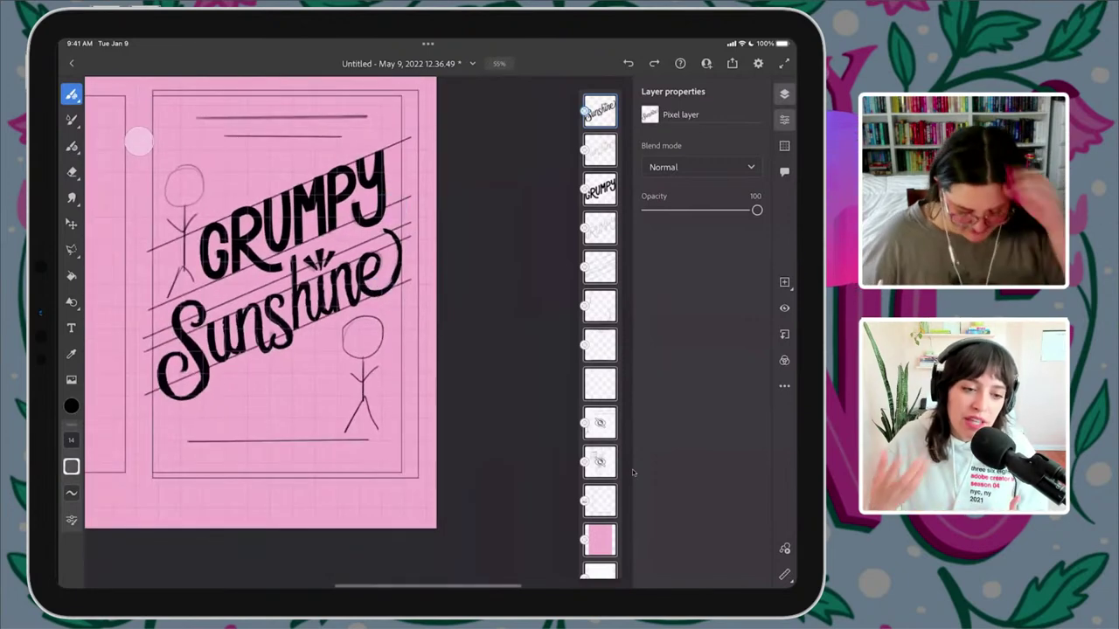
{"action": "scroll", "coordinate": [297, 341], "scroll_direction": "up", "scroll_amount": 5}
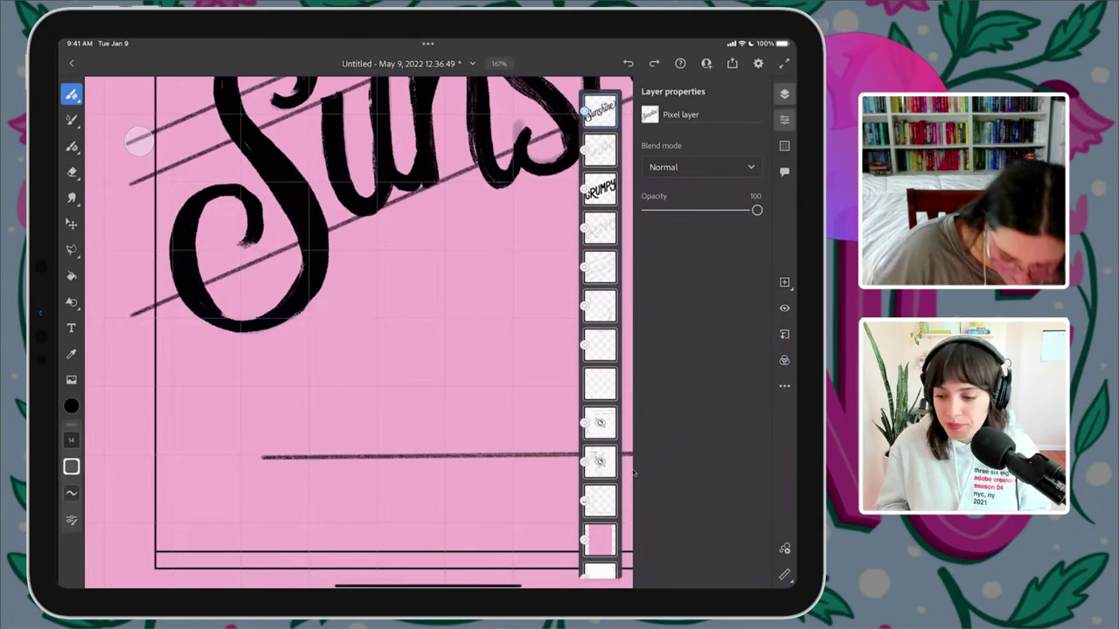
{"action": "scroll", "coordinate": [451, 278], "scroll_direction": "down", "scroll_amount": 2}
{"action": "scroll", "coordinate": [451, 279], "scroll_direction": "down", "scroll_amount": 4}
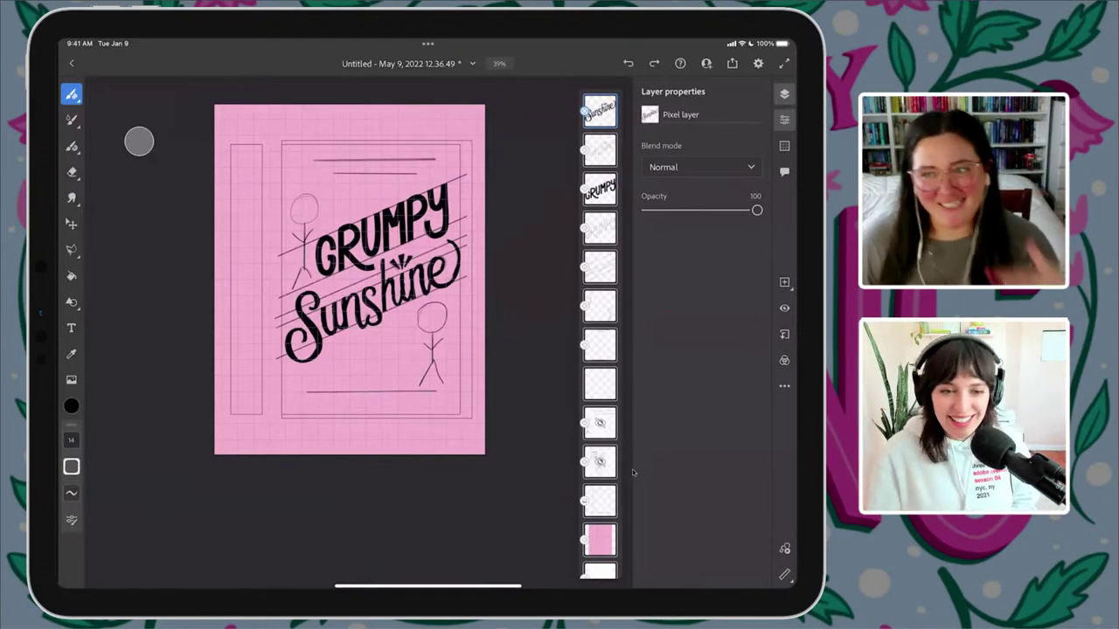
{"action": "scroll", "coordinate": [354, 325], "scroll_direction": "up", "scroll_amount": 3}
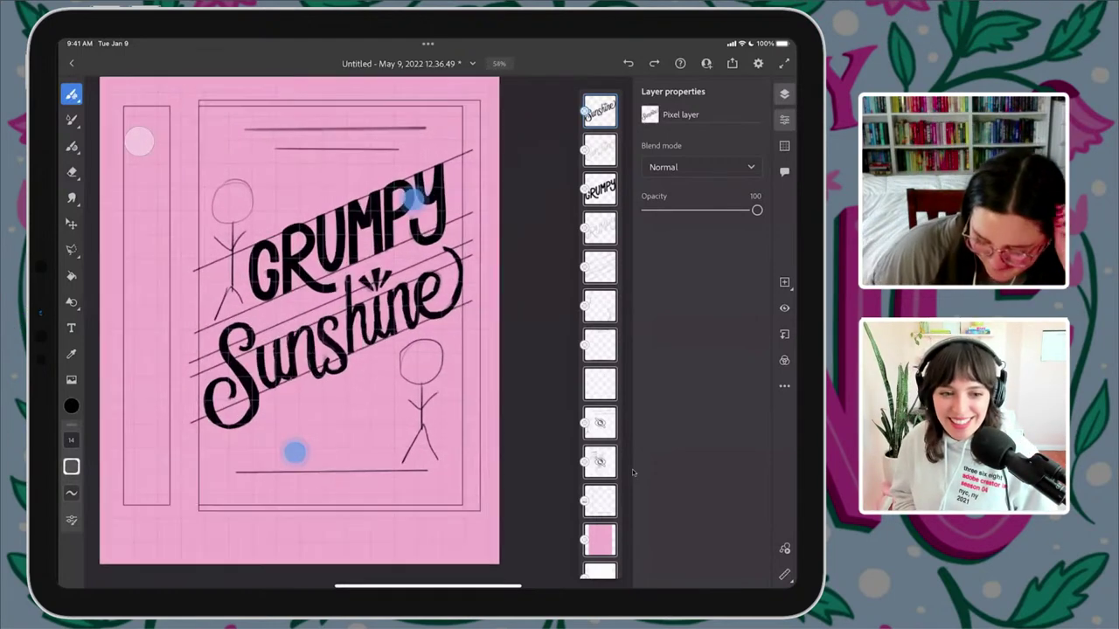
{"action": "scroll", "coordinate": [367, 302], "scroll_direction": "down", "scroll_amount": 3}
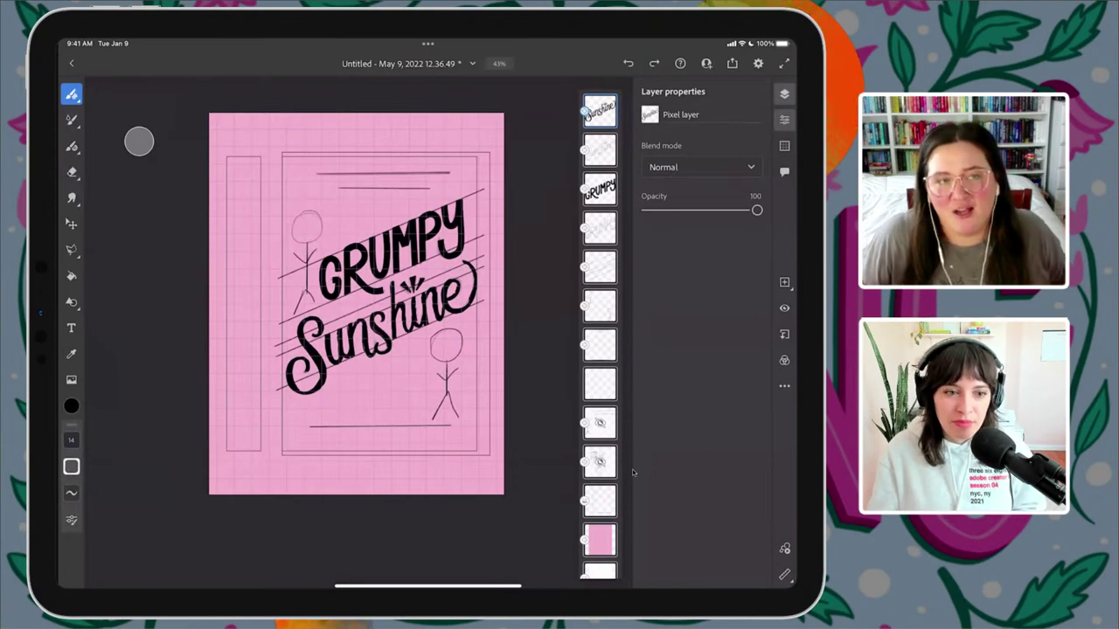
{"action": "scroll", "coordinate": [460, 191], "scroll_direction": "up", "scroll_amount": 3}
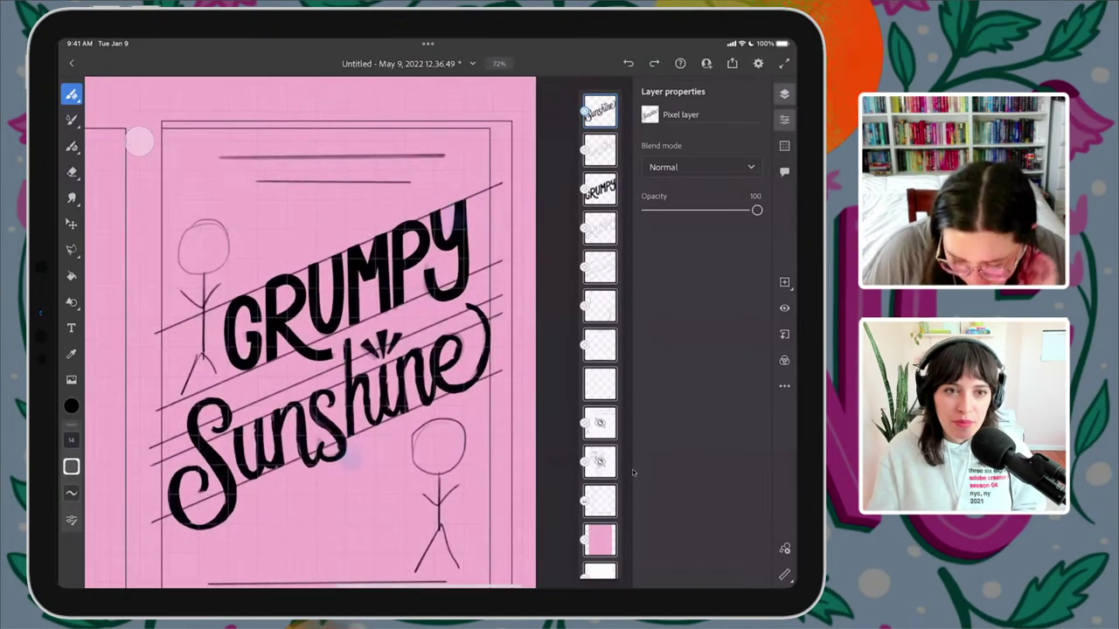
- Rotate the canvas a quarter turn so the book's spine panel runs horizontally below the cover
{"action": "left_click", "coordinate": [600, 111]}
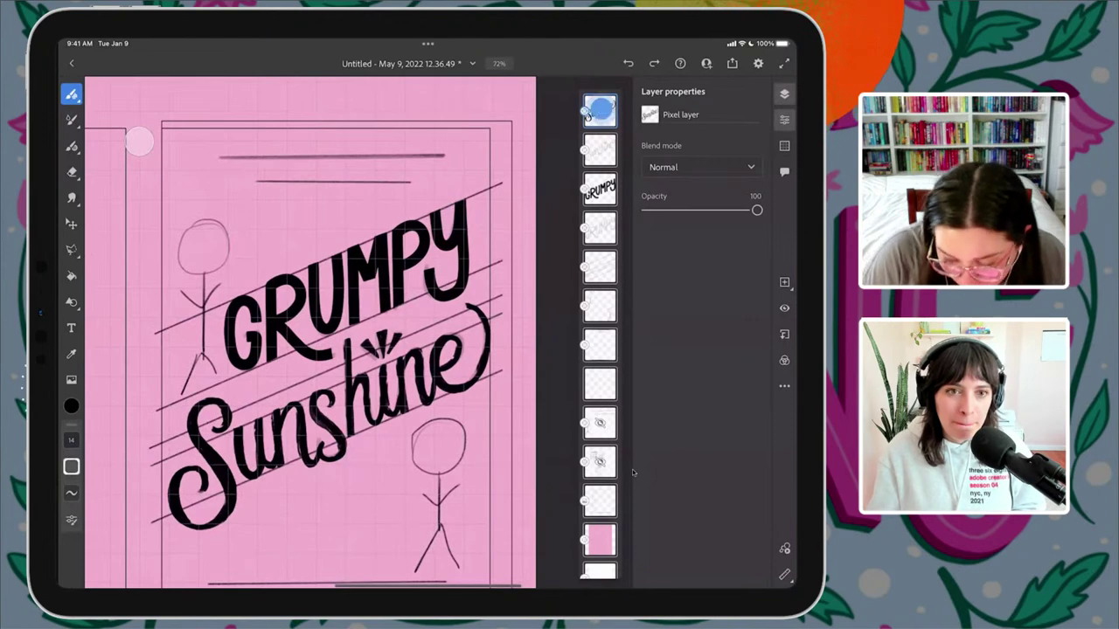
{"action": "left_click", "coordinate": [604, 188]}
{"action": "scroll", "coordinate": [364, 312], "scroll_direction": "down", "scroll_amount": 3}
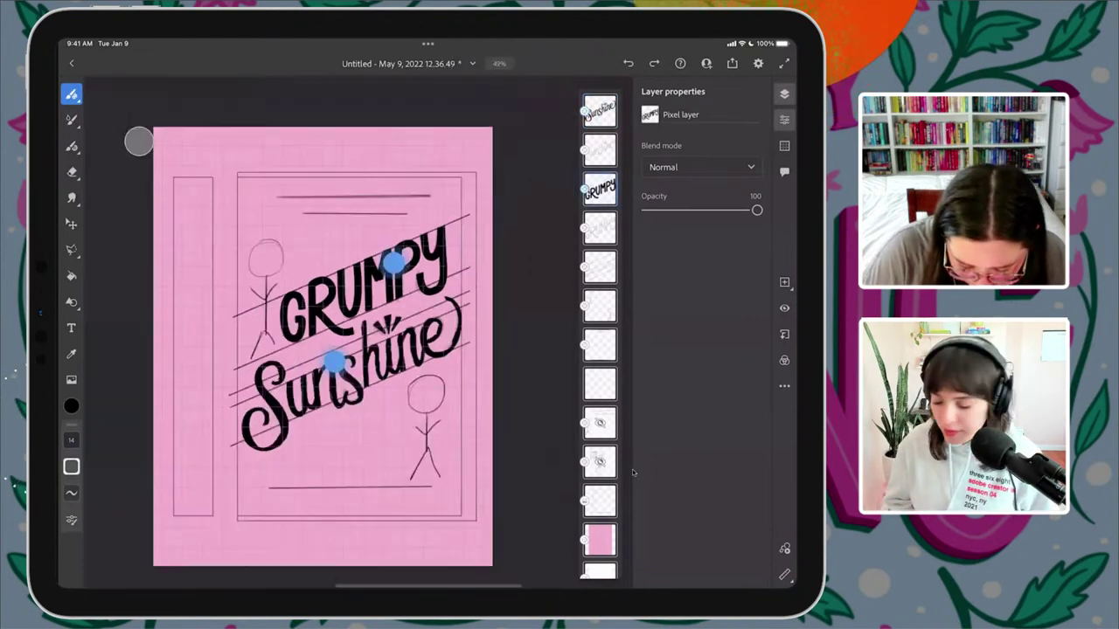
{"action": "left_click_drag", "start_coordinate": [419, 279], "coordinate": [411, 288]}
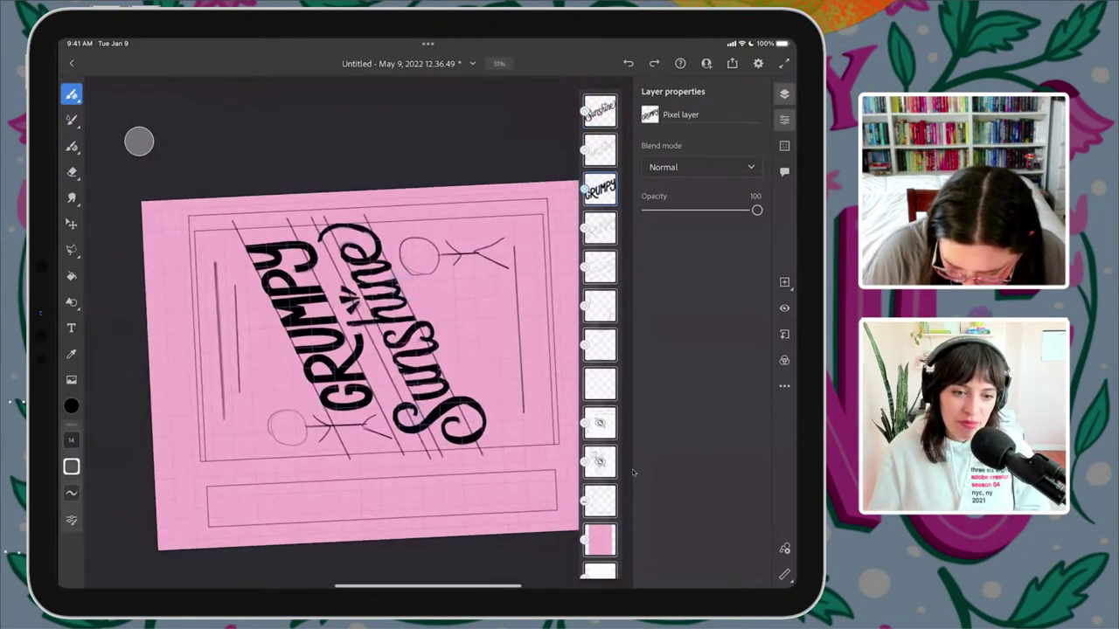
- Duplicate the Sunshine lettering layer and the GRUMPY lettering layer
{"action": "left_click", "coordinate": [599, 111]}
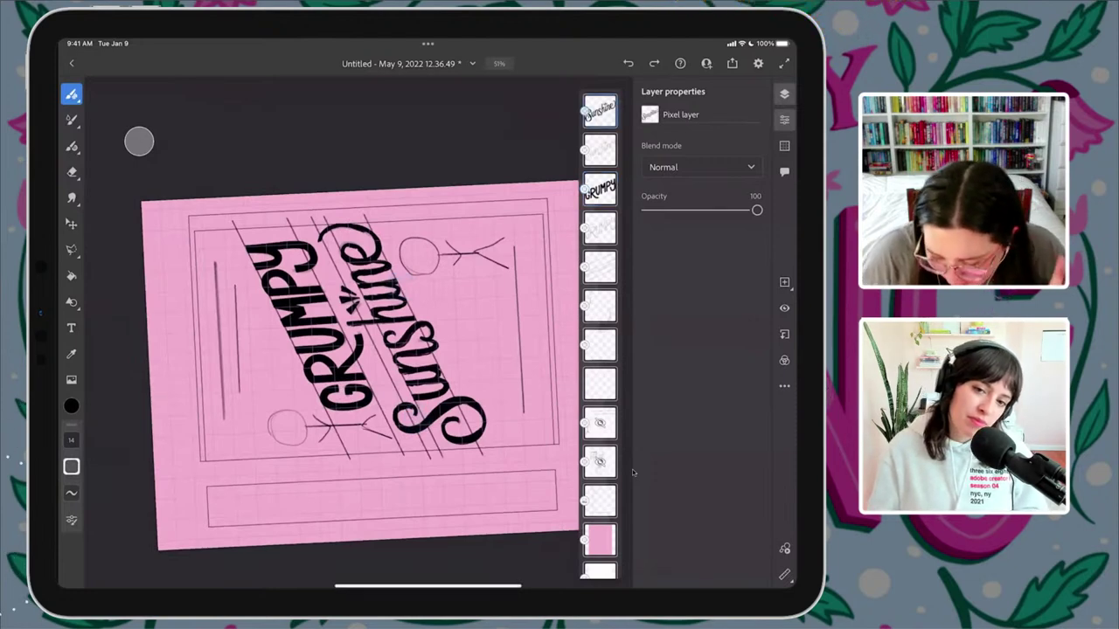
{"action": "left_click", "coordinate": [599, 111]}
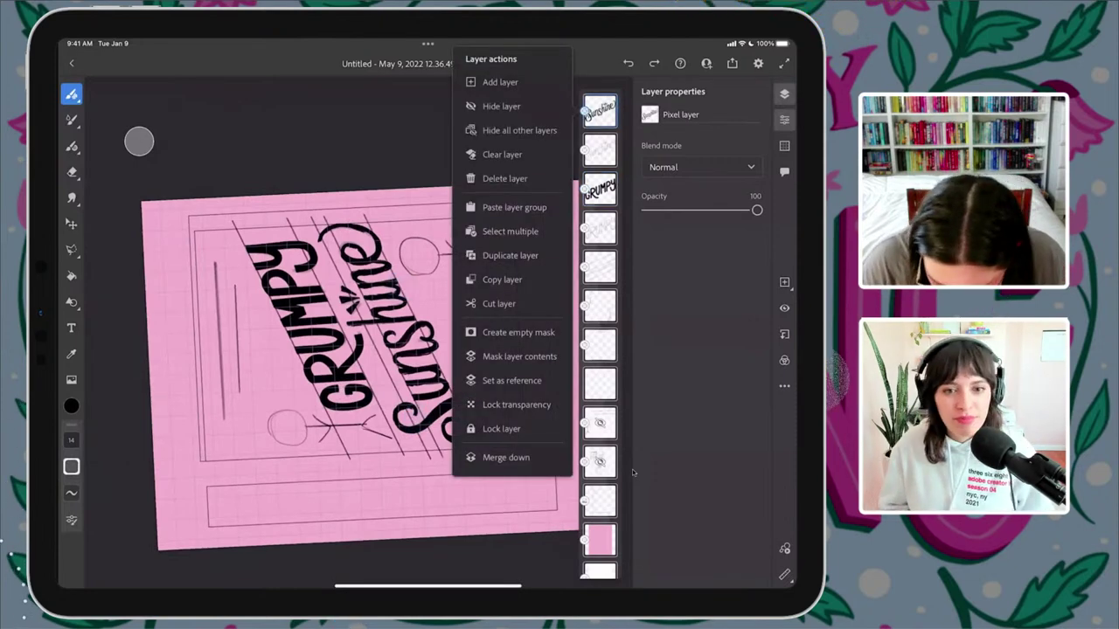
{"action": "left_click", "coordinate": [509, 255]}
{"action": "left_click", "coordinate": [600, 229]}
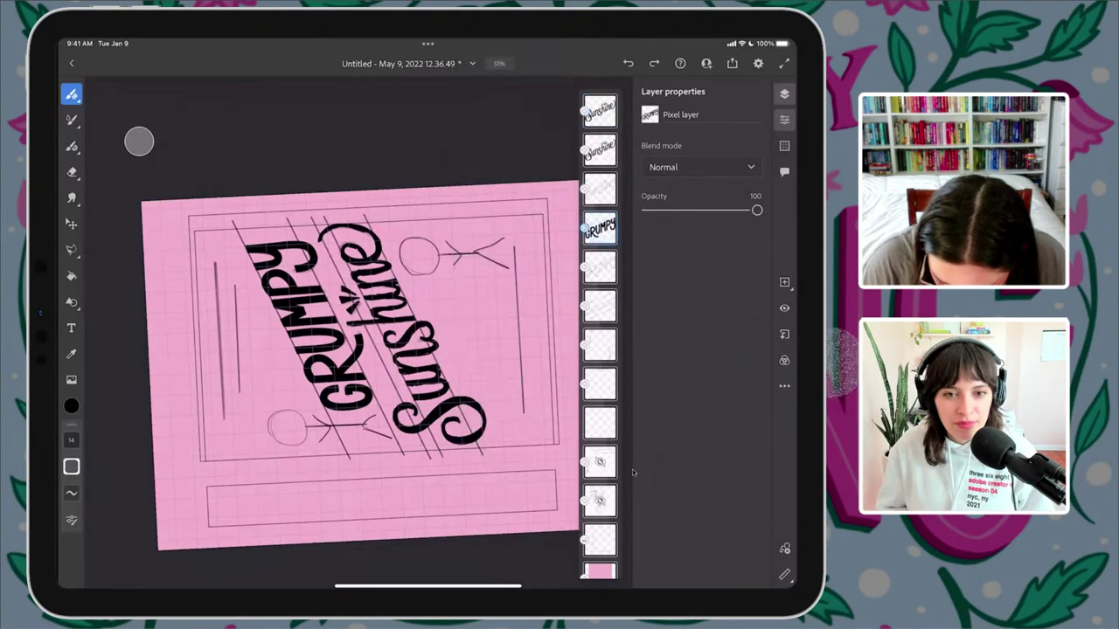
{"action": "left_click", "coordinate": [600, 229]}
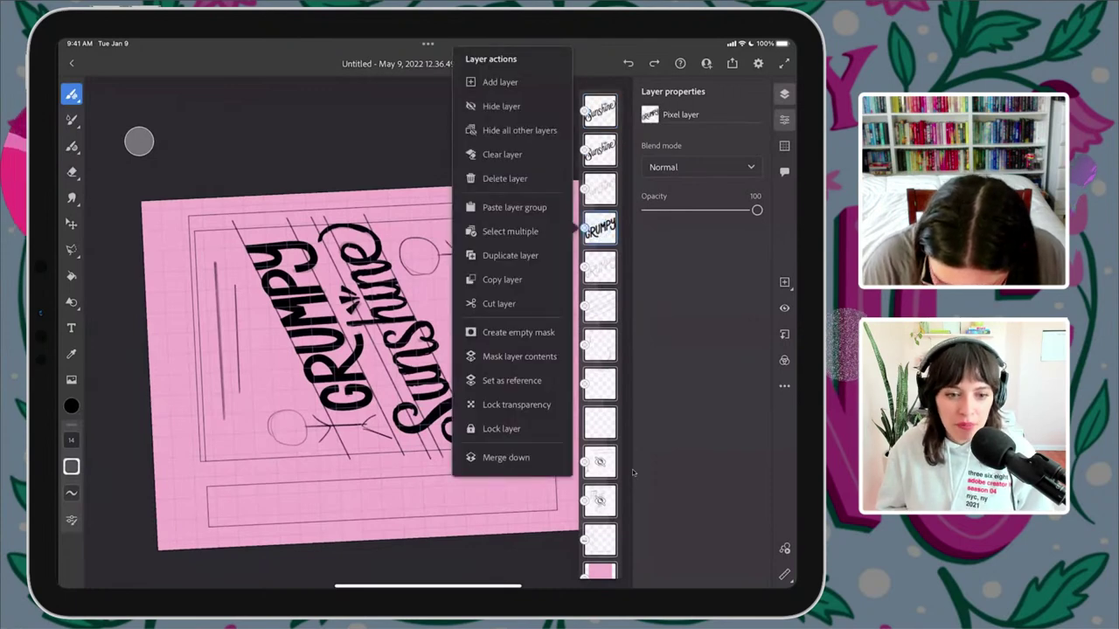
{"action": "left_click", "coordinate": [510, 256]}
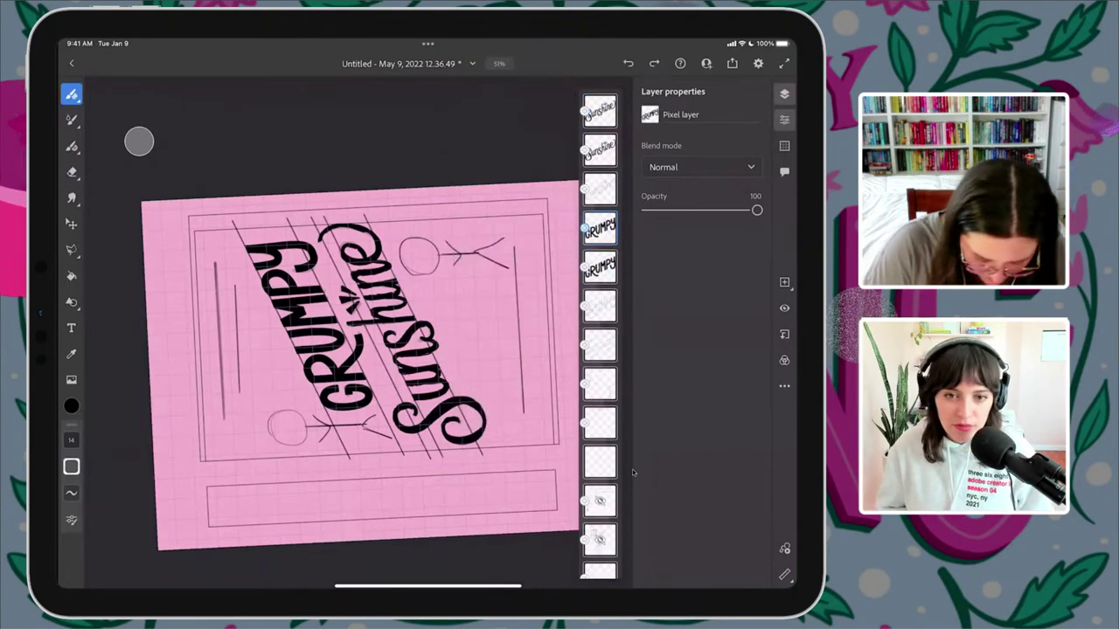
- Transform one GRUMPY copy: rotate it to read along the spine, move it to the spine's left end and scale it down
{"action": "left_click", "coordinate": [72, 225]}
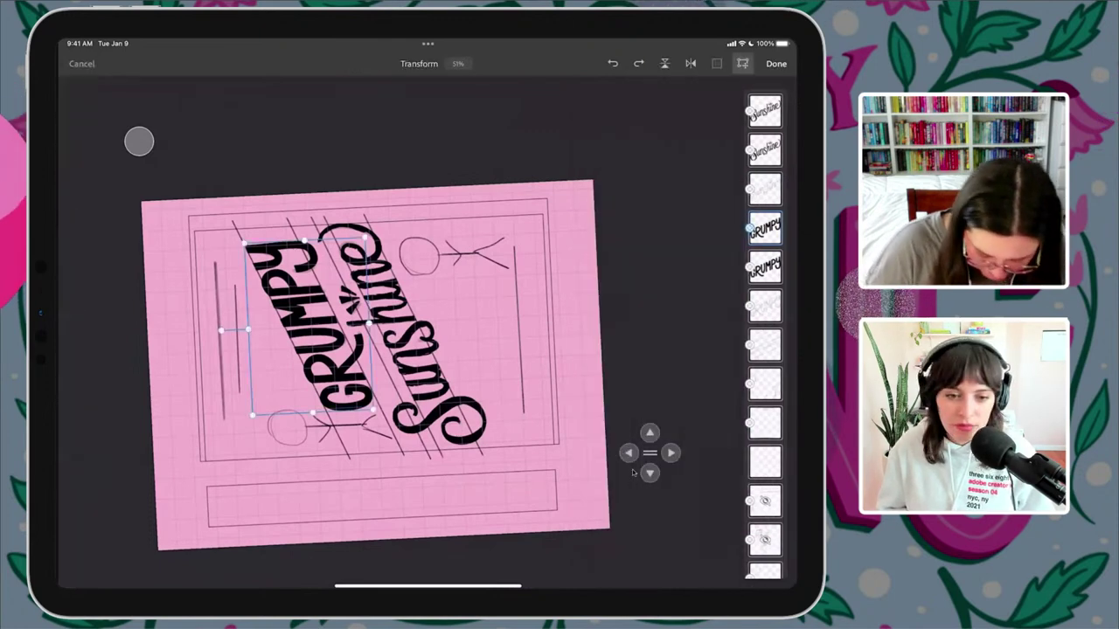
{"action": "left_click_drag", "start_coordinate": [215, 332], "coordinate": [342, 224]}
{"action": "left_click_drag", "start_coordinate": [337, 295], "coordinate": [339, 472]}
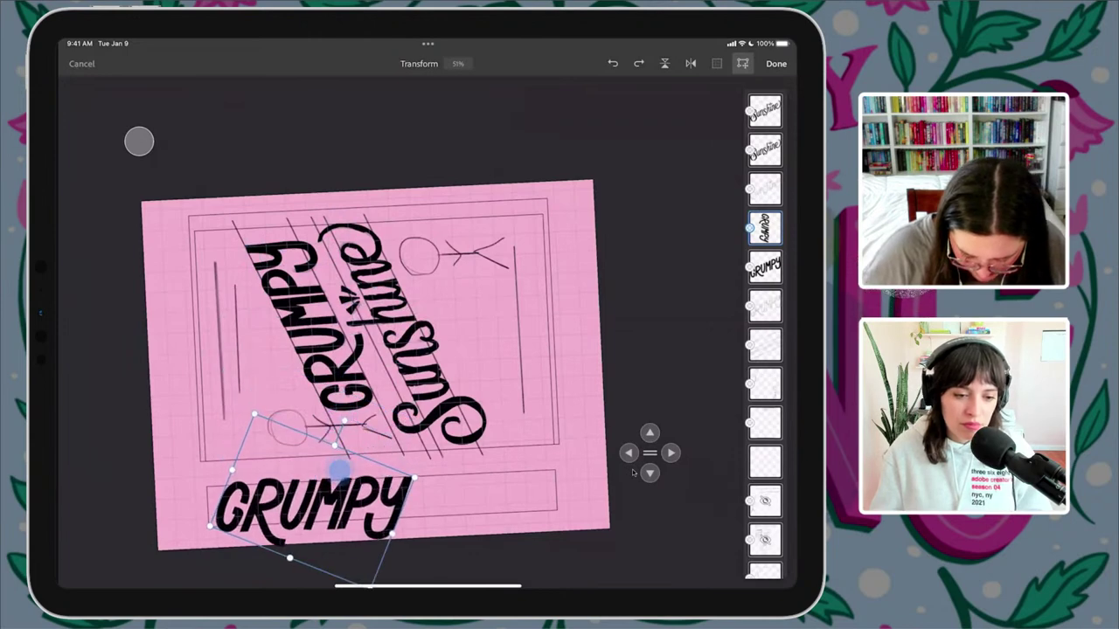
{"action": "left_click_drag", "start_coordinate": [409, 477], "coordinate": [343, 486]}
{"action": "left_click_drag", "start_coordinate": [255, 490], "coordinate": [276, 503]}
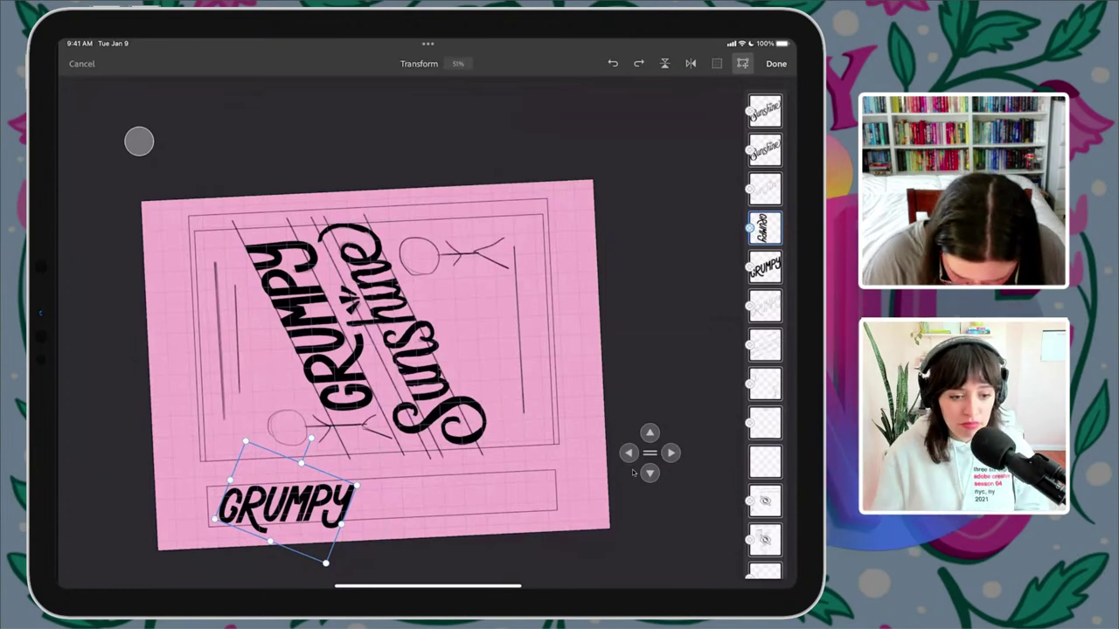
- Shrink the GRUMPY copy slightly more, nudge it into place at the spine's left end and apply the transform
{"action": "left_click_drag", "start_coordinate": [323, 567], "coordinate": [321, 559]}
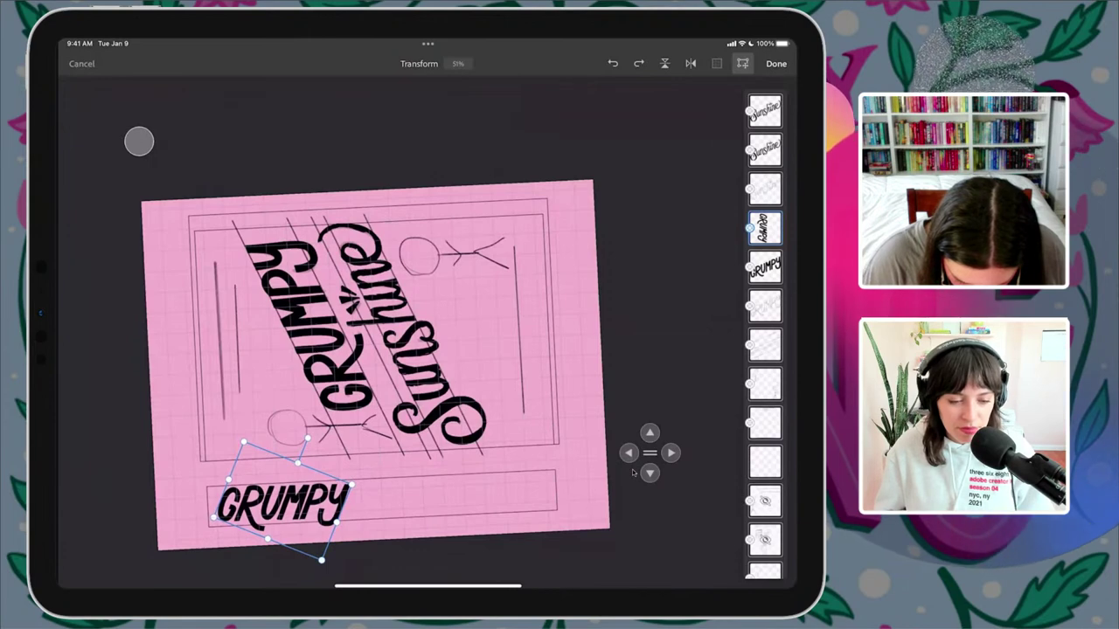
{"action": "left_click_drag", "start_coordinate": [280, 505], "coordinate": [277, 507]}
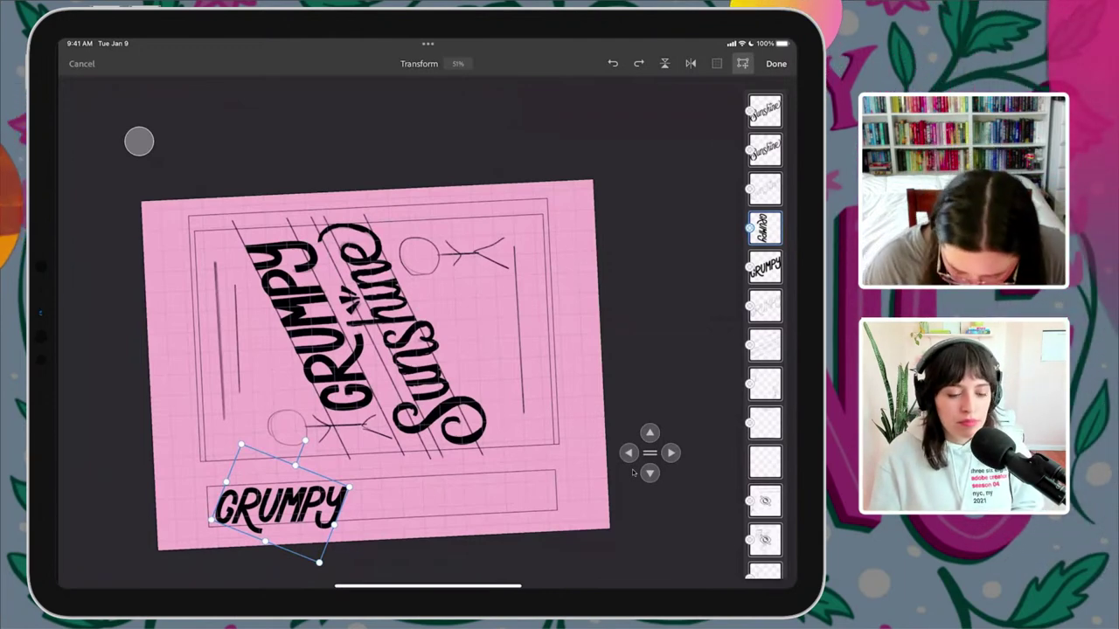
{"action": "left_click_drag", "start_coordinate": [339, 482], "coordinate": [345, 488]}
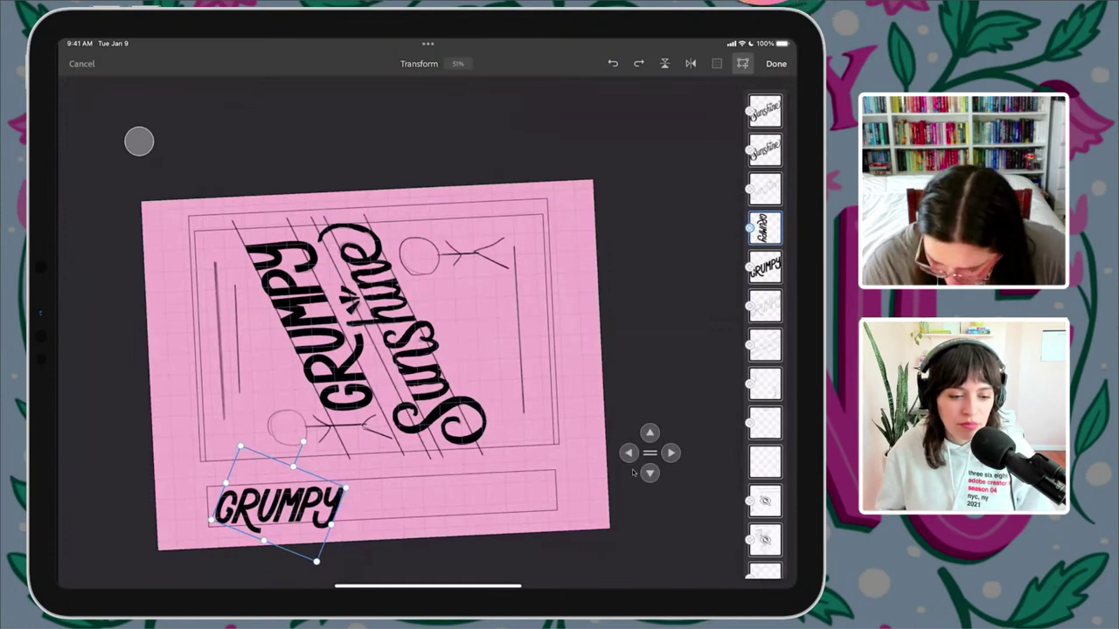
{"action": "left_click", "coordinate": [776, 64]}
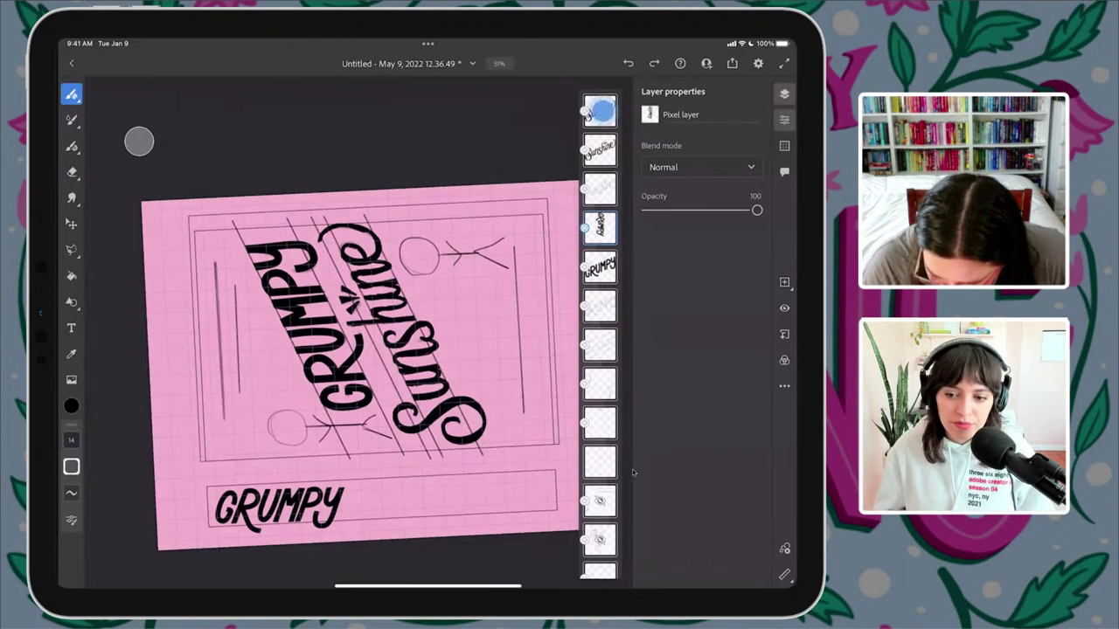
- Transform the Sunshine copy: rotate it to read along the spine, scale it down and place it after the spine's GRUMPY
{"action": "left_click", "coordinate": [600, 111]}
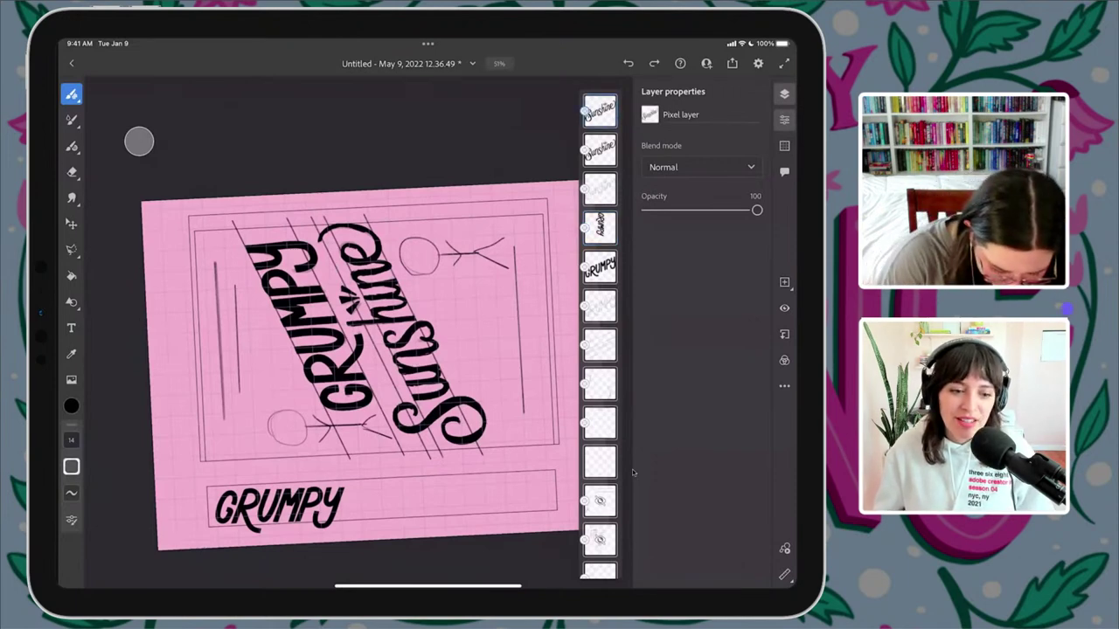
{"action": "key", "text": "v"}
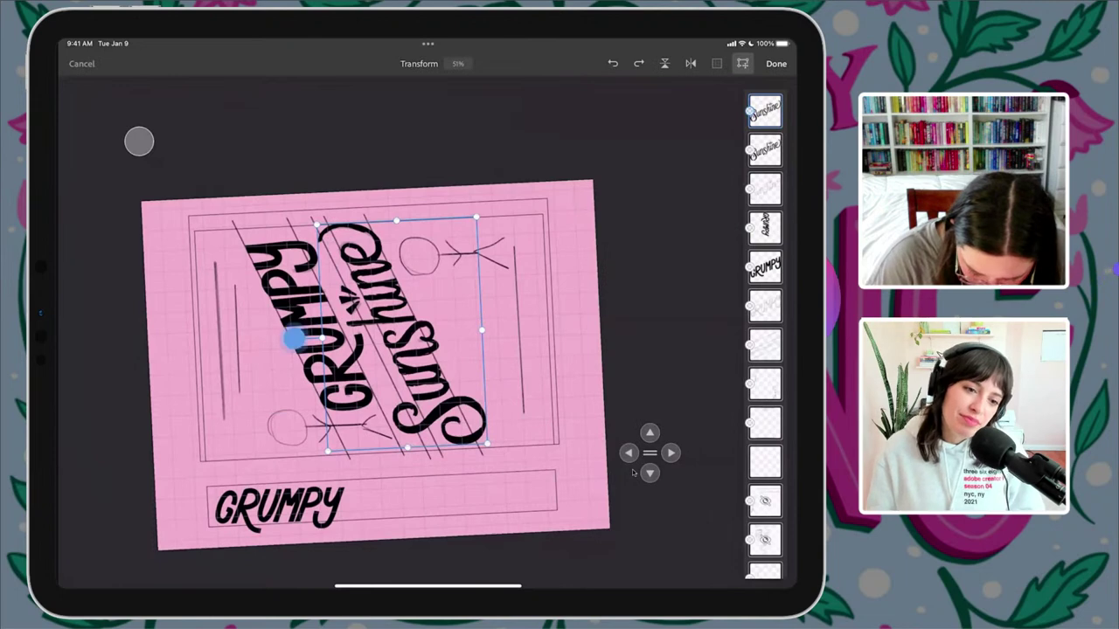
{"action": "left_click_drag", "start_coordinate": [293, 339], "coordinate": [475, 508]}
{"action": "left_click_drag", "start_coordinate": [492, 384], "coordinate": [490, 384]}
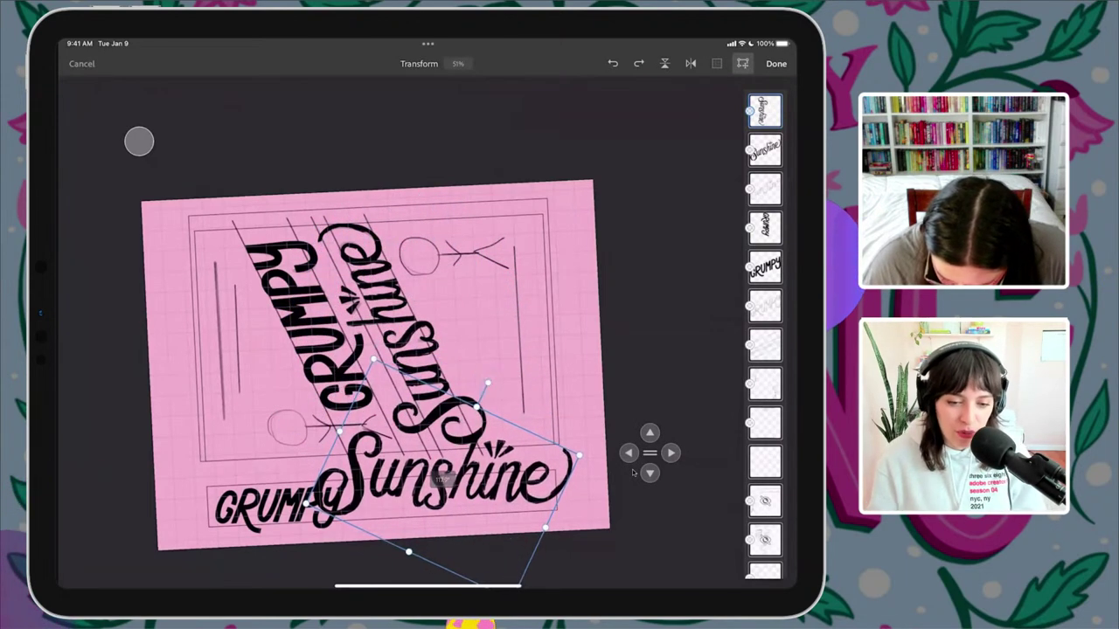
{"action": "left_click_drag", "start_coordinate": [579, 456], "coordinate": [521, 466]}
{"action": "left_click_drag", "start_coordinate": [414, 480], "coordinate": [454, 495]}
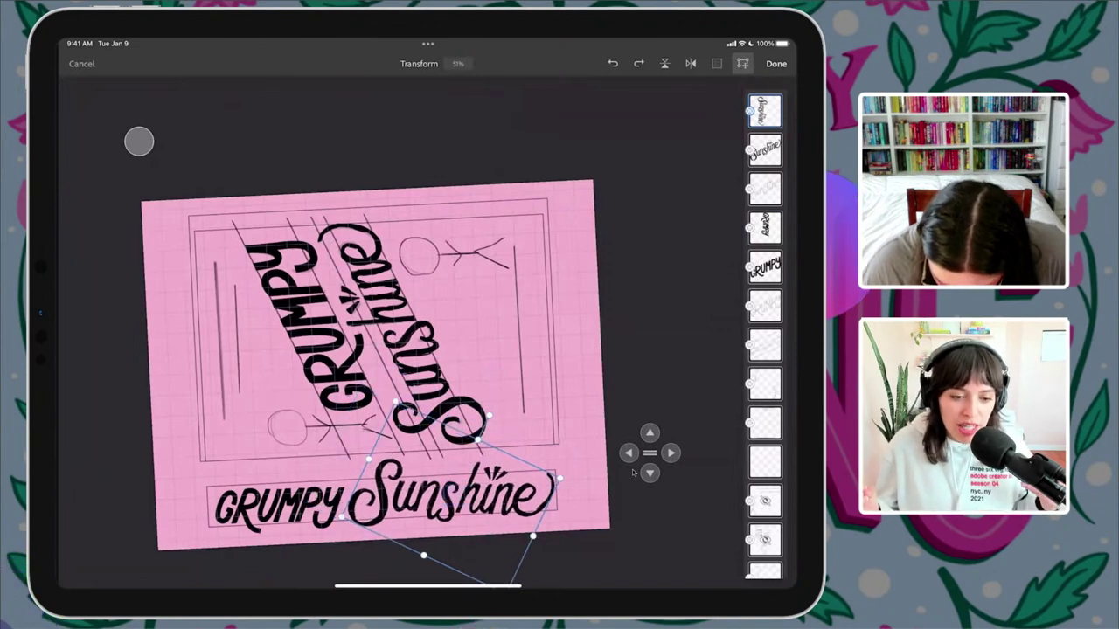
- Shrink the spine's Sunshine copy further, nudge and slightly rotate it into line with GRUMPY, and apply the transform
{"action": "left_click_drag", "start_coordinate": [561, 480], "coordinate": [520, 483]}
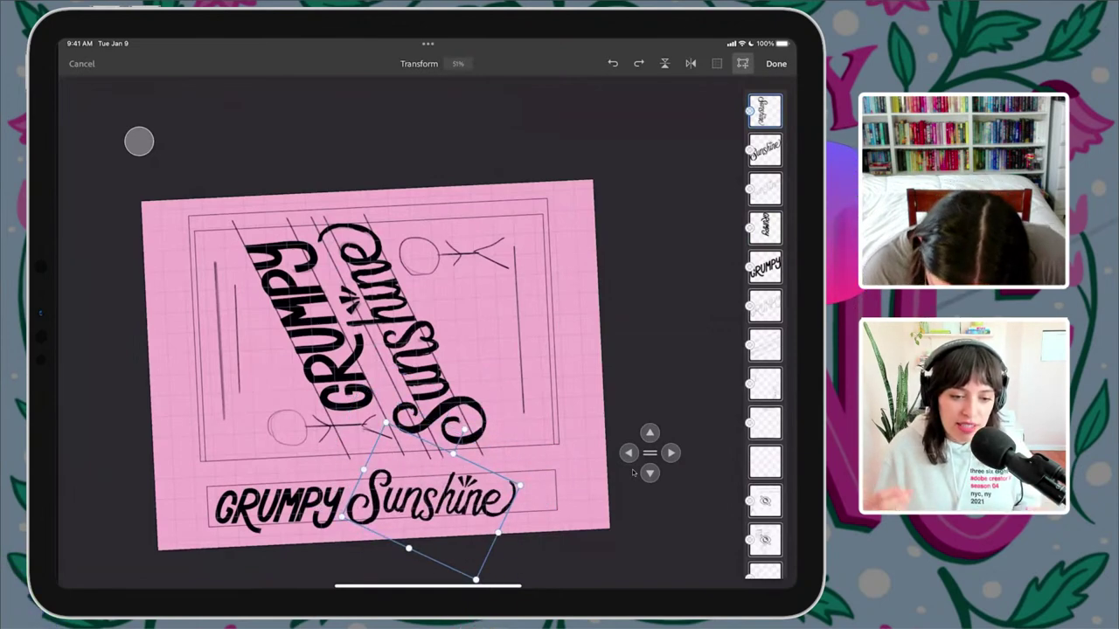
{"action": "mouse_move", "coordinate": [453, 503]}
{"action": "left_mouse_down"}
{"action": "mouse_move", "coordinate": [471, 487]}
{"action": "mouse_move", "coordinate": [458, 499]}
{"action": "left_mouse_up"}
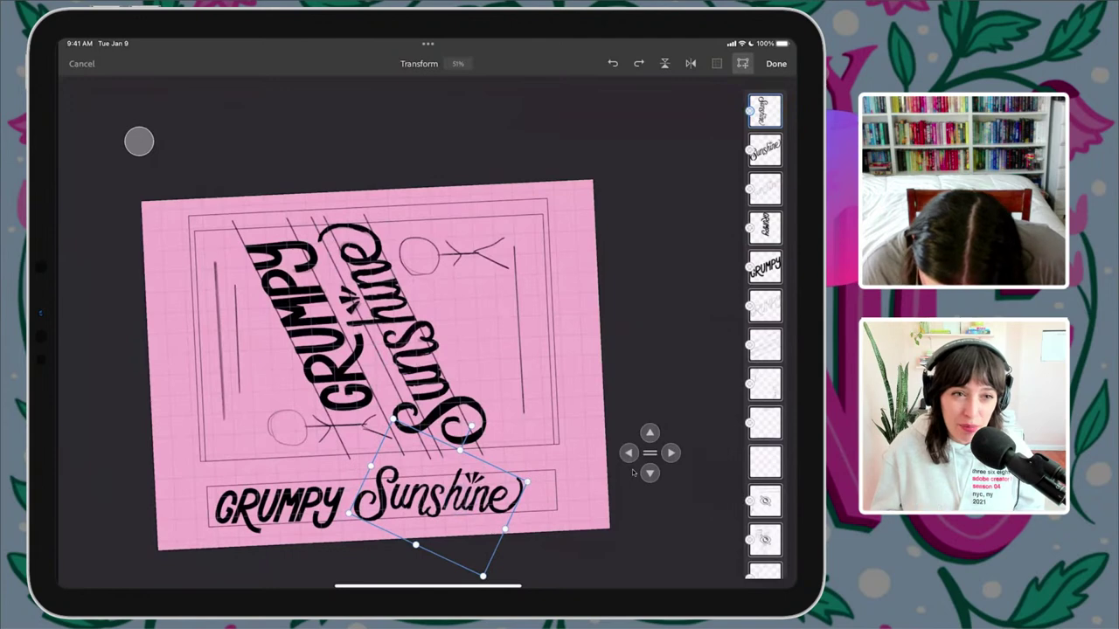
{"action": "left_click_drag", "start_coordinate": [471, 427], "coordinate": [467, 426]}
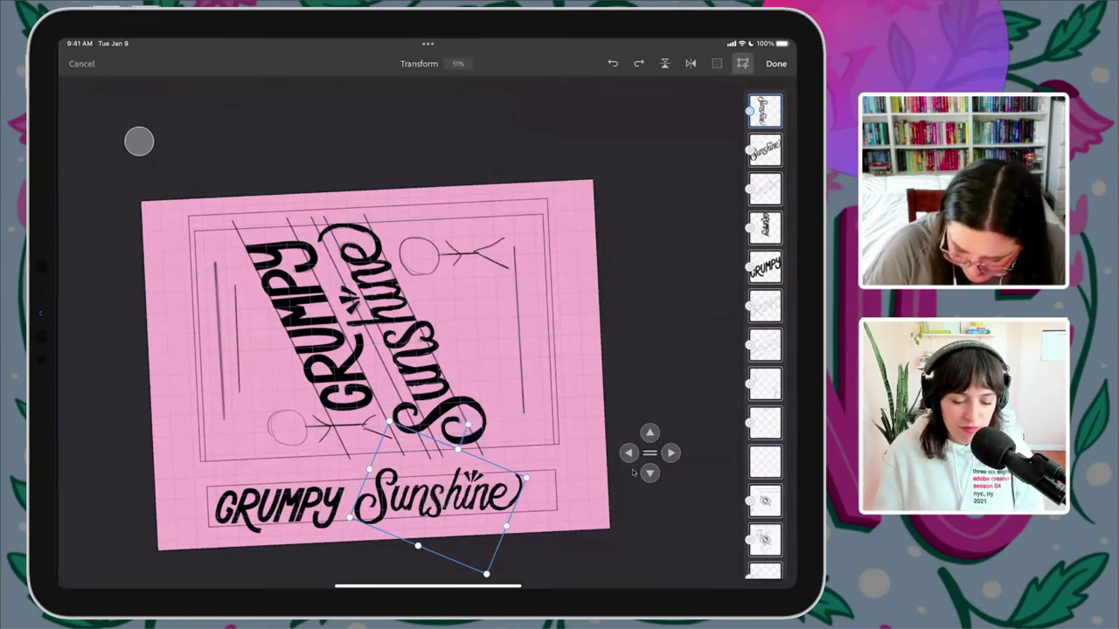
{"action": "left_click", "coordinate": [776, 64]}
- Lasso the capital S of the spine's Sunshine, scale it down to fit the spine, move it against the u and deselect
{"action": "scroll", "coordinate": [400, 378], "scroll_direction": "up", "scroll_amount": 5}
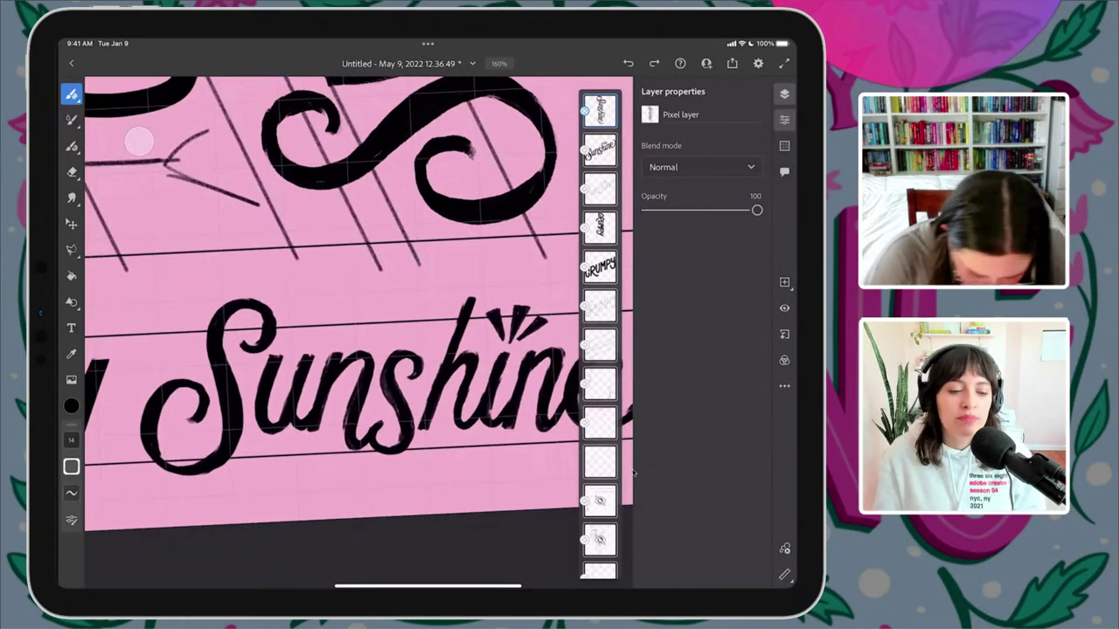
{"action": "left_click", "coordinate": [72, 250]}
{"action": "mouse_move", "coordinate": [298, 311]}
{"action": "left_mouse_down"}
{"action": "mouse_move", "coordinate": [250, 379]}
{"action": "mouse_move", "coordinate": [251, 453]}
{"action": "mouse_move", "coordinate": [180, 511]}
{"action": "mouse_move", "coordinate": [113, 450]}
{"action": "mouse_move", "coordinate": [159, 346]}
{"action": "mouse_move", "coordinate": [259, 277]}
{"action": "mouse_move", "coordinate": [298, 312]}
{"action": "left_mouse_up"}
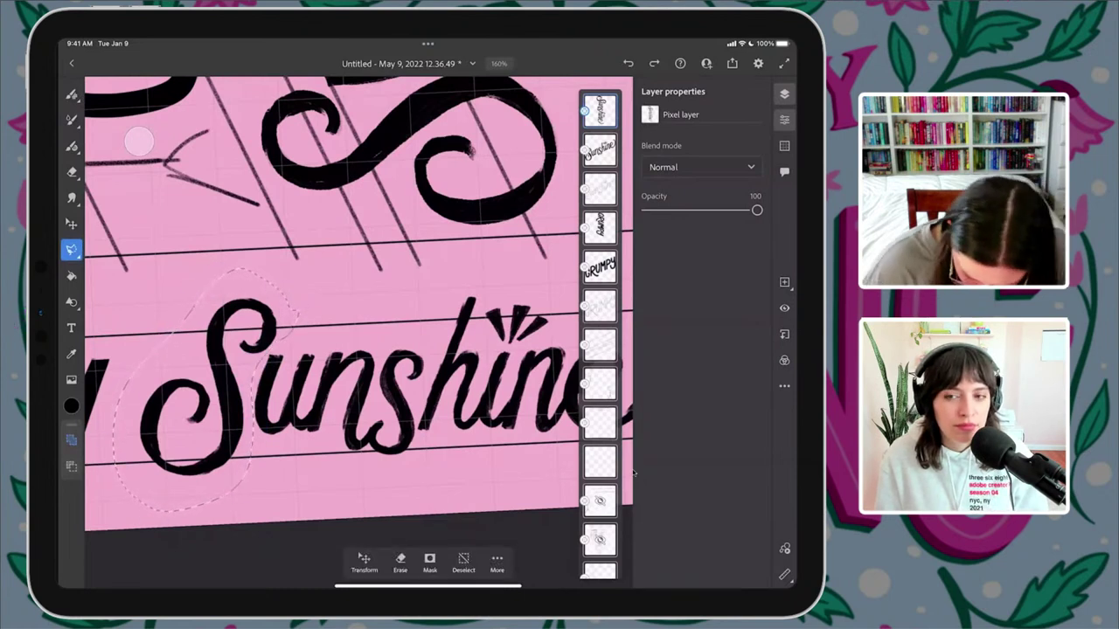
{"action": "left_click", "coordinate": [363, 562]}
{"action": "left_click_drag", "start_coordinate": [300, 499], "coordinate": [287, 480]}
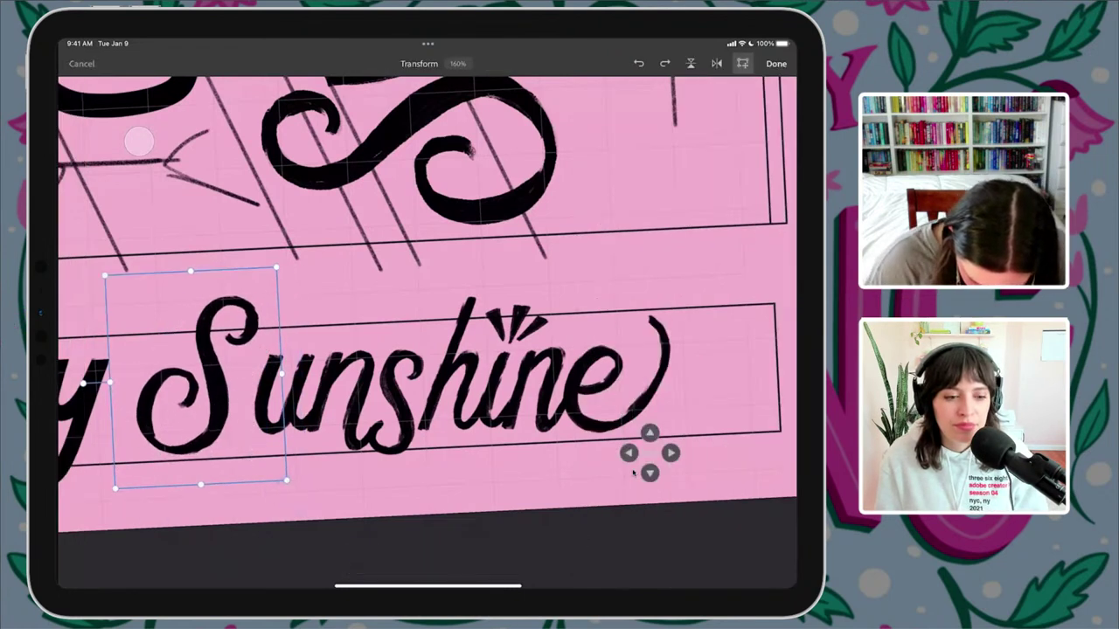
{"action": "left_click_drag", "start_coordinate": [276, 268], "coordinate": [249, 305]}
{"action": "left_click_drag", "start_coordinate": [224, 413], "coordinate": [238, 412]}
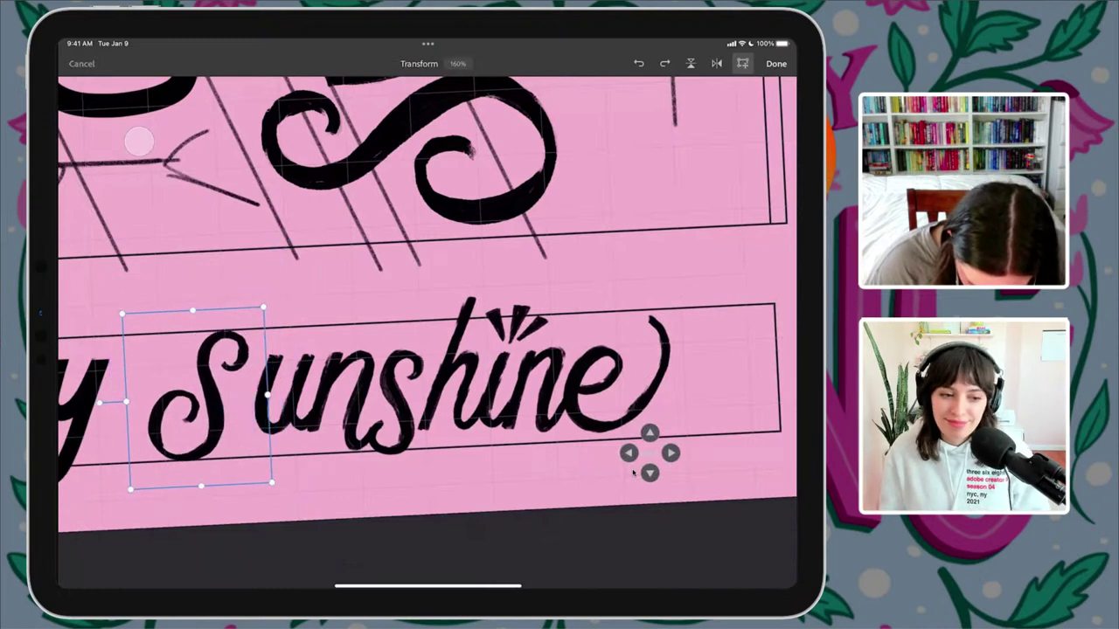
{"action": "left_click_drag", "start_coordinate": [272, 485], "coordinate": [260, 474]}
{"action": "mouse_move", "coordinate": [239, 402]}
{"action": "left_mouse_down"}
{"action": "mouse_move", "coordinate": [300, 397]}
{"action": "mouse_move", "coordinate": [241, 384]}
{"action": "left_mouse_up"}
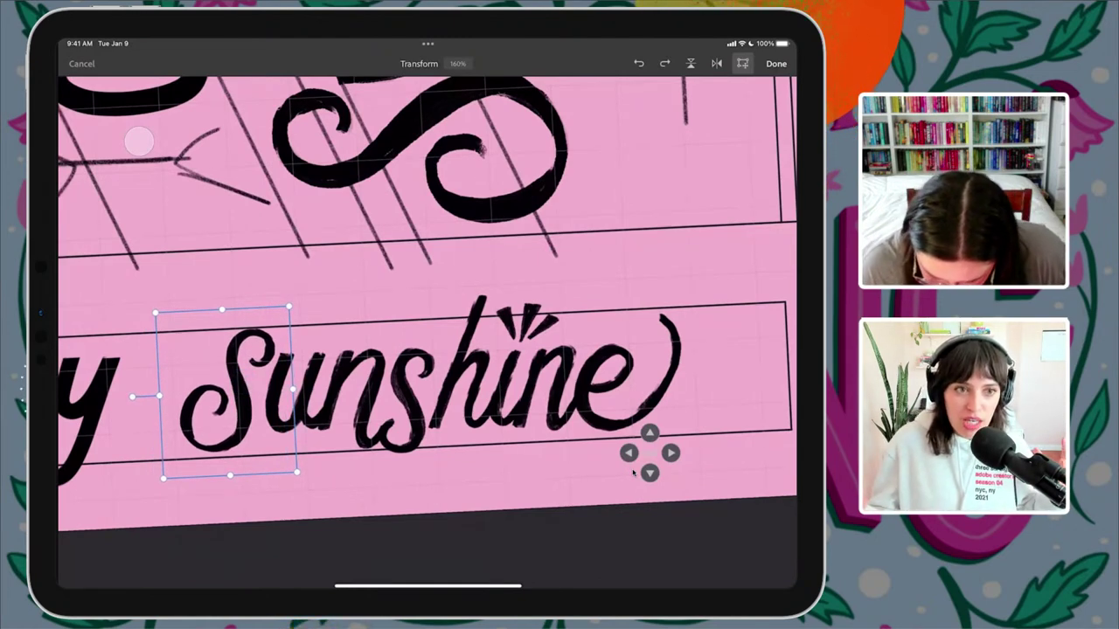
{"action": "left_click", "coordinate": [776, 63]}
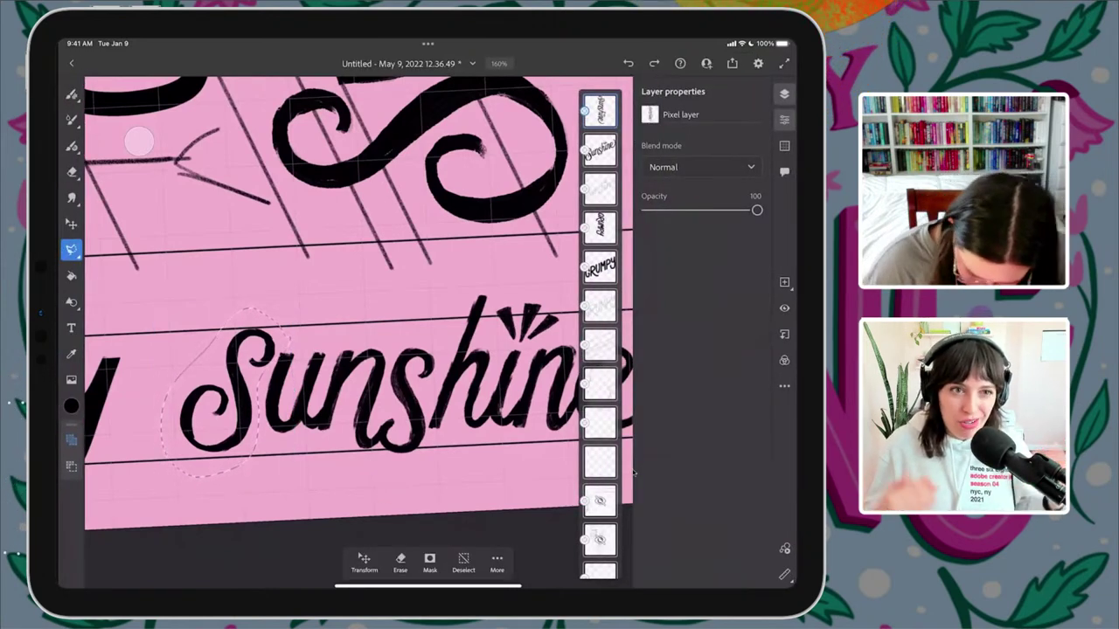
{"action": "left_click", "coordinate": [463, 564]}
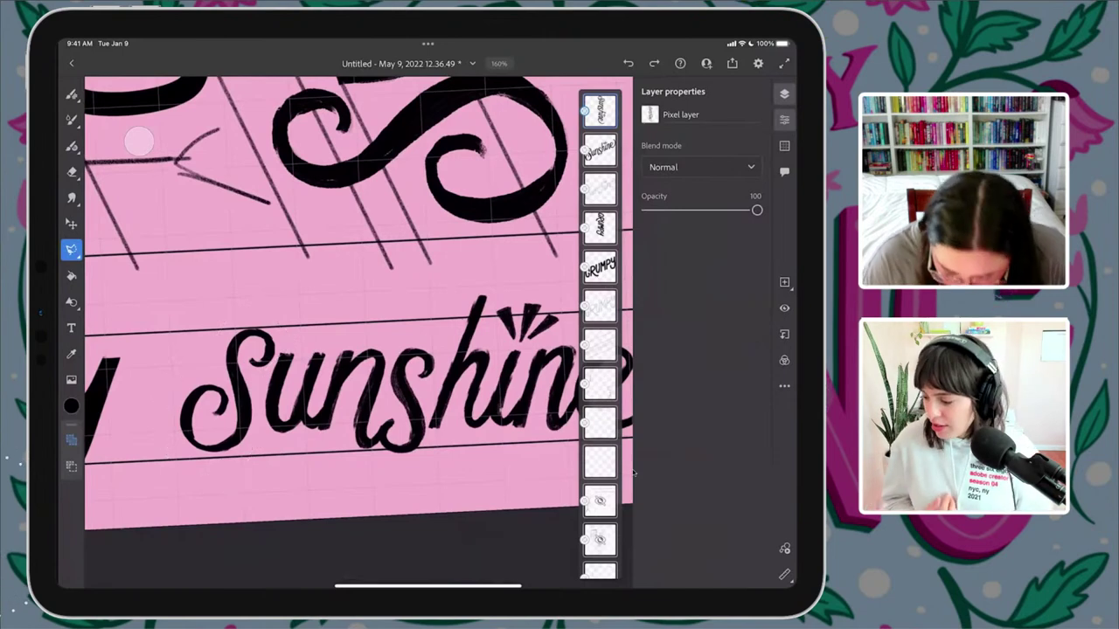
- Lasso the letters "hine" in the spine's Sunshine, scale them down slightly, reposition them beside the s and deselect
{"action": "scroll", "coordinate": [392, 346], "scroll_direction": "up", "scroll_amount": 3}
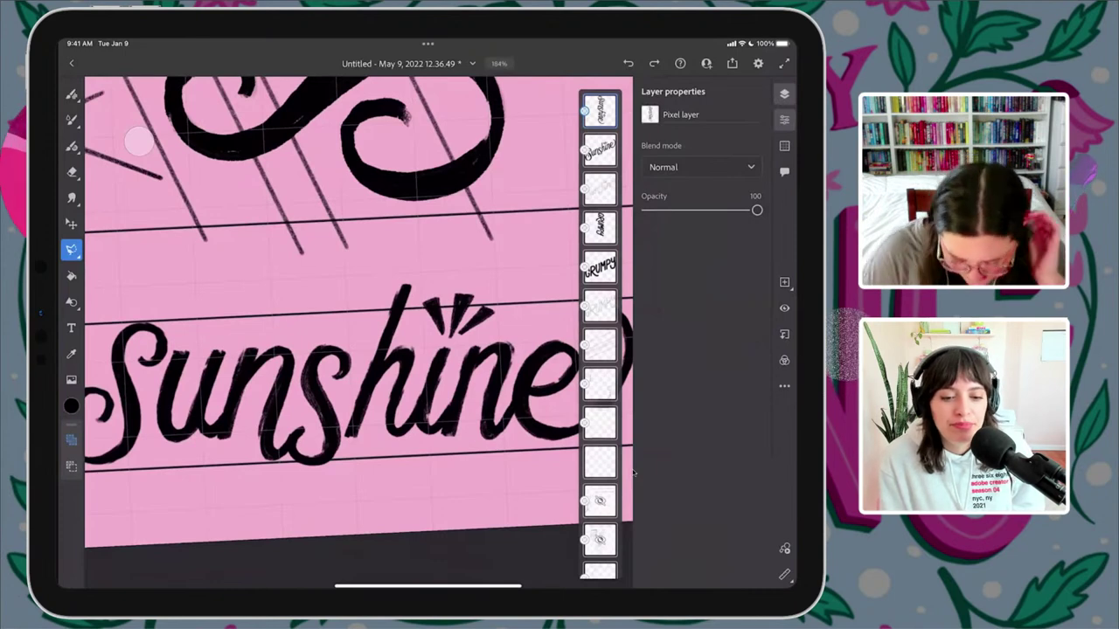
{"action": "scroll", "coordinate": [329, 381], "scroll_direction": "right", "scroll_amount": 3}
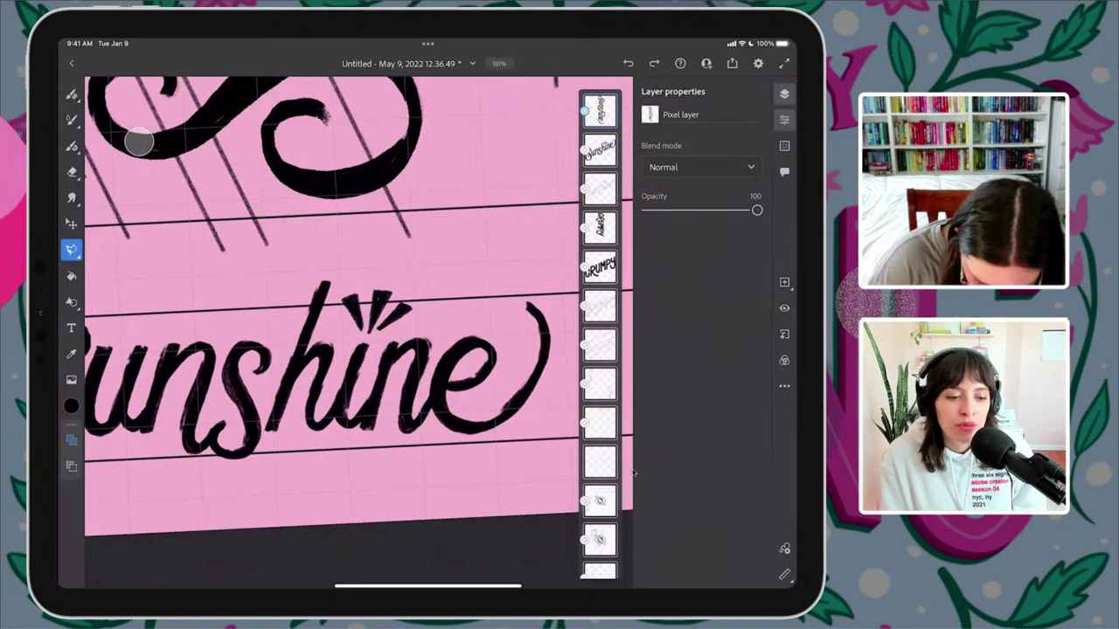
{"action": "mouse_move", "coordinate": [314, 276]}
{"action": "left_mouse_down"}
{"action": "mouse_move", "coordinate": [264, 448]}
{"action": "mouse_move", "coordinate": [472, 464]}
{"action": "mouse_move", "coordinate": [545, 415]}
{"action": "mouse_move", "coordinate": [566, 337]}
{"action": "mouse_move", "coordinate": [557, 299]}
{"action": "mouse_move", "coordinate": [401, 255]}
{"action": "mouse_move", "coordinate": [314, 271]}
{"action": "left_mouse_up"}
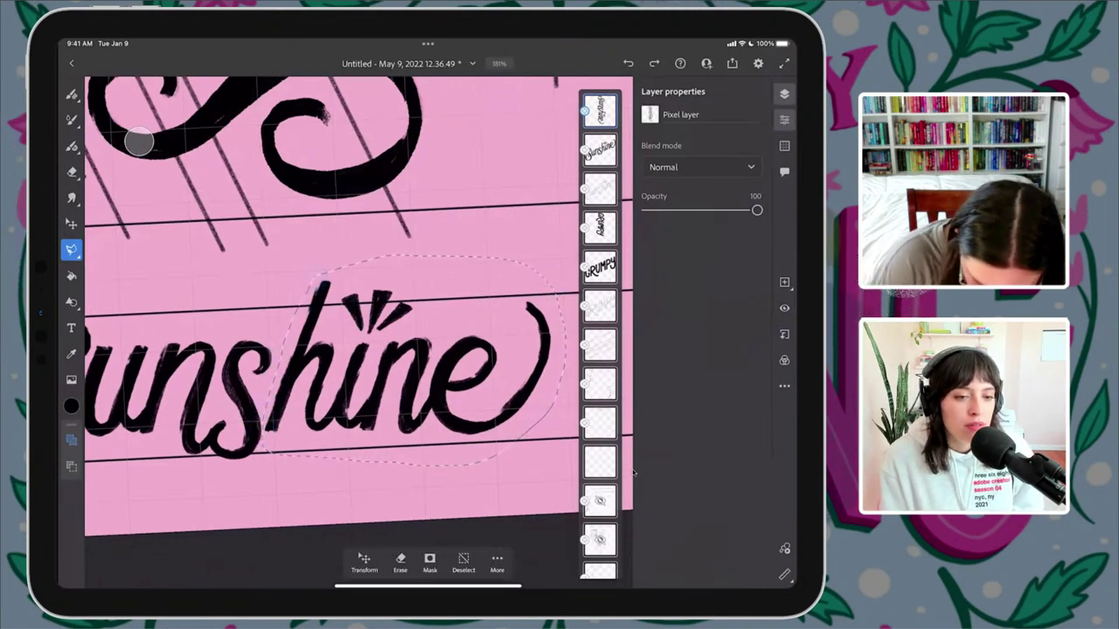
{"action": "left_click", "coordinate": [365, 563]}
{"action": "left_click_drag", "start_coordinate": [450, 379], "coordinate": [458, 392]}
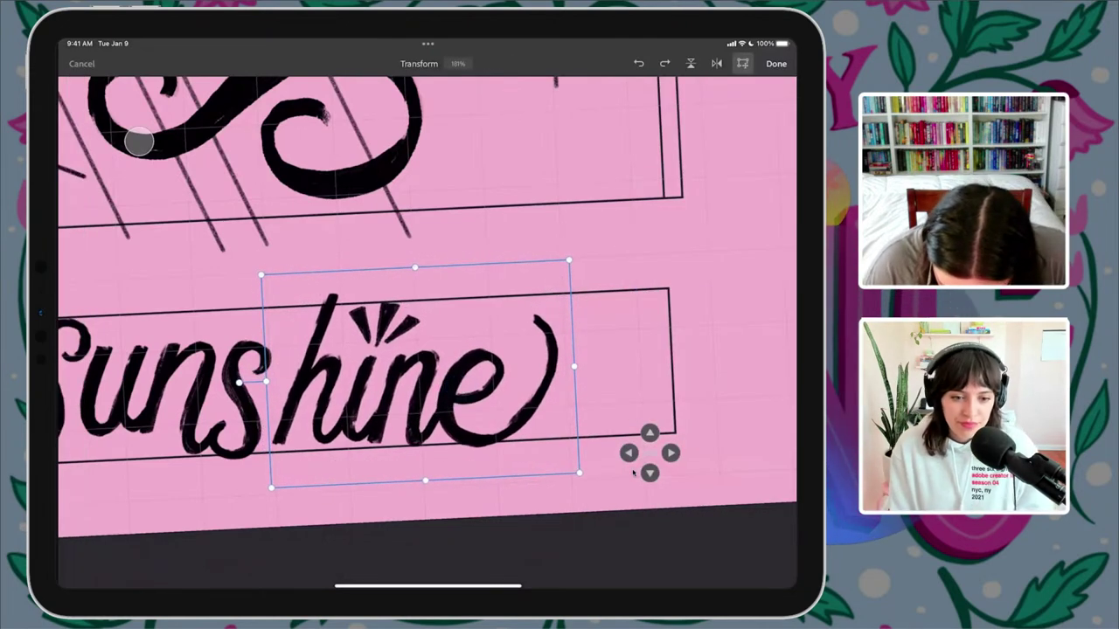
{"action": "left_click_drag", "start_coordinate": [579, 473], "coordinate": [567, 465]}
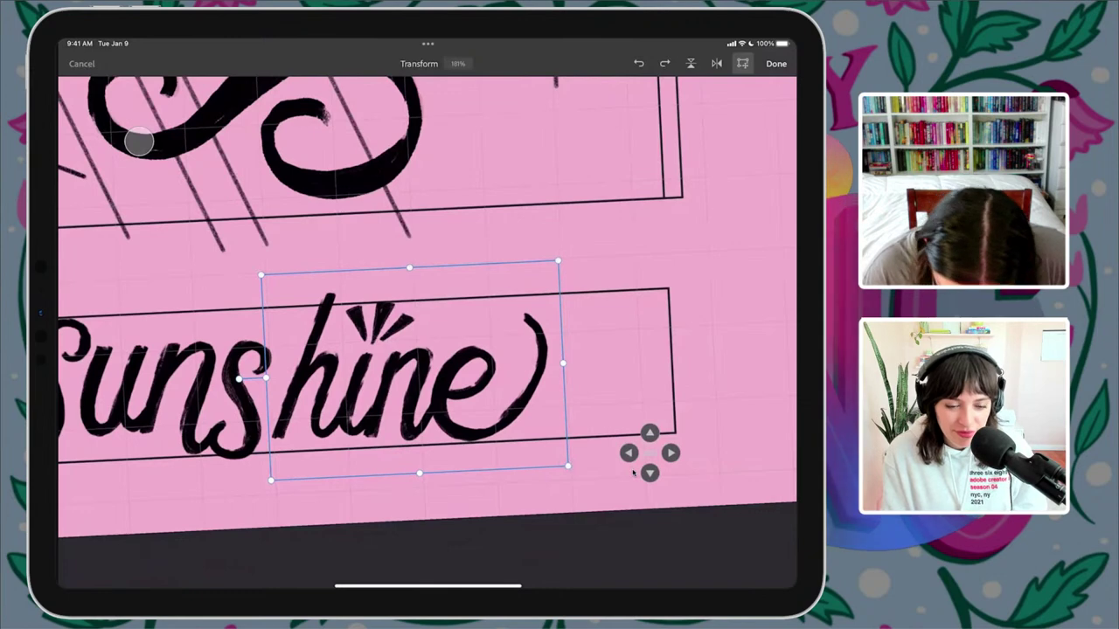
{"action": "left_click", "coordinate": [237, 401]}
{"action": "left_click_drag", "start_coordinate": [240, 380], "coordinate": [239, 379]}
{"action": "left_click_drag", "start_coordinate": [503, 371], "coordinate": [499, 378]}
{"action": "left_click", "coordinate": [776, 63]}
{"action": "scroll", "coordinate": [245, 419], "scroll_direction": "up", "scroll_amount": 2}
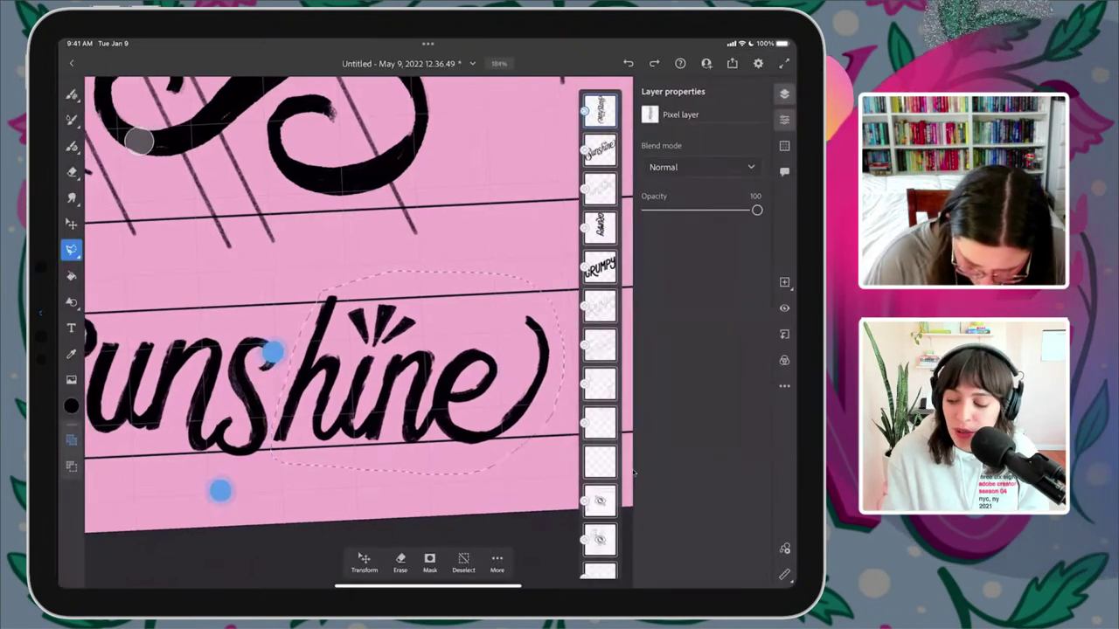
{"action": "left_click", "coordinate": [463, 563]}
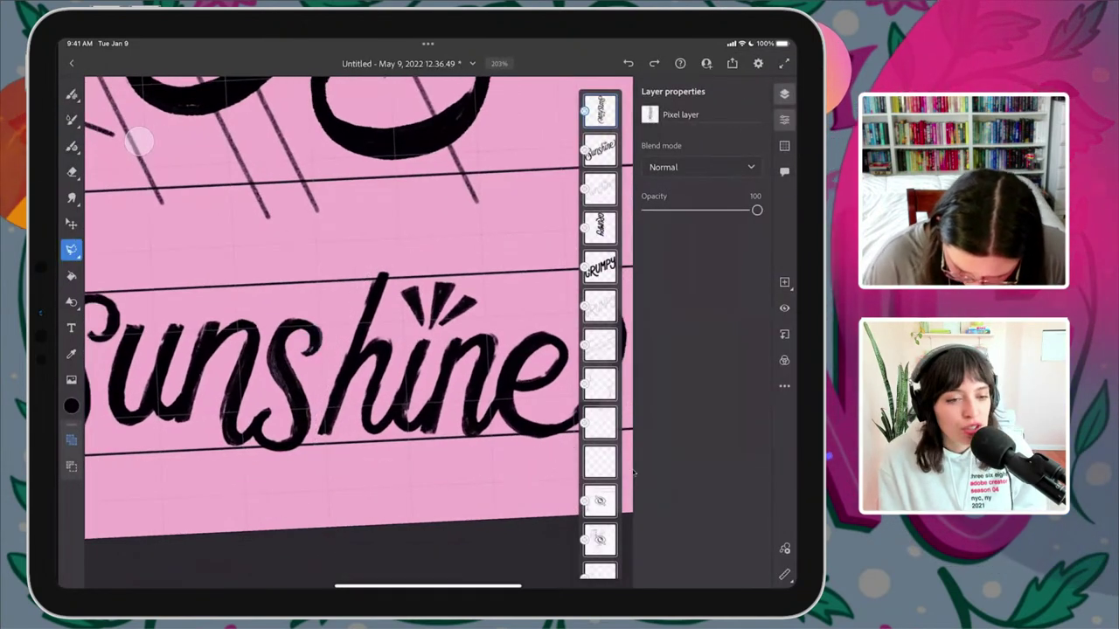
- Rotate the whole spine Sunshine slightly, move it closer to GRUMPY and apply the transform
{"action": "scroll", "coordinate": [418, 405], "scroll_direction": "left", "scroll_amount": 3}
{"action": "scroll", "coordinate": [419, 405], "scroll_direction": "down", "scroll_amount": 5}
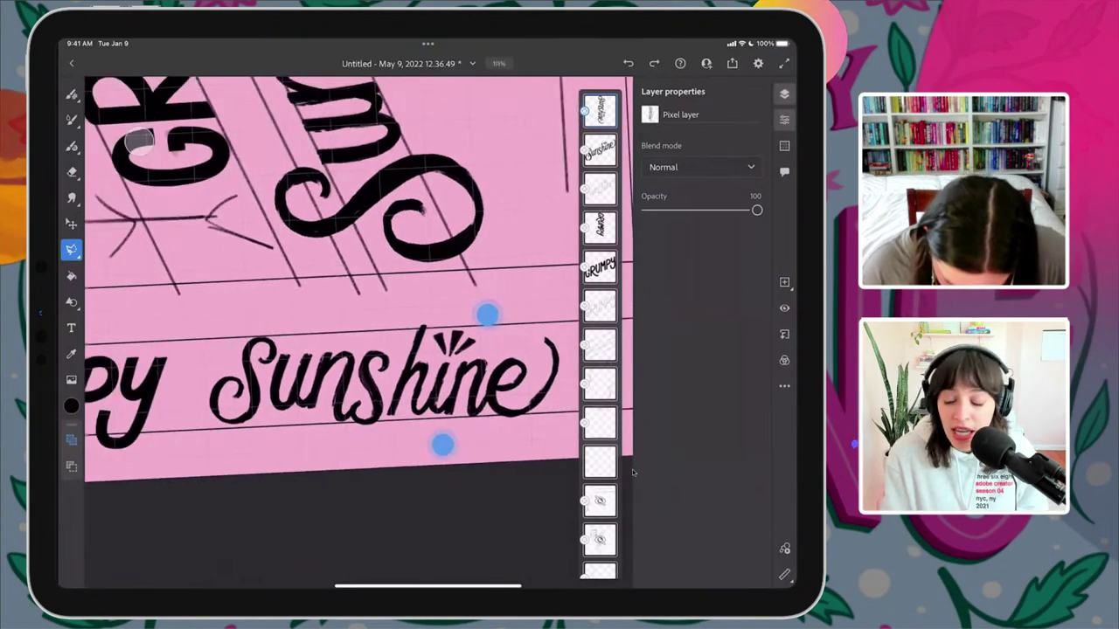
{"action": "left_click", "coordinate": [72, 225]}
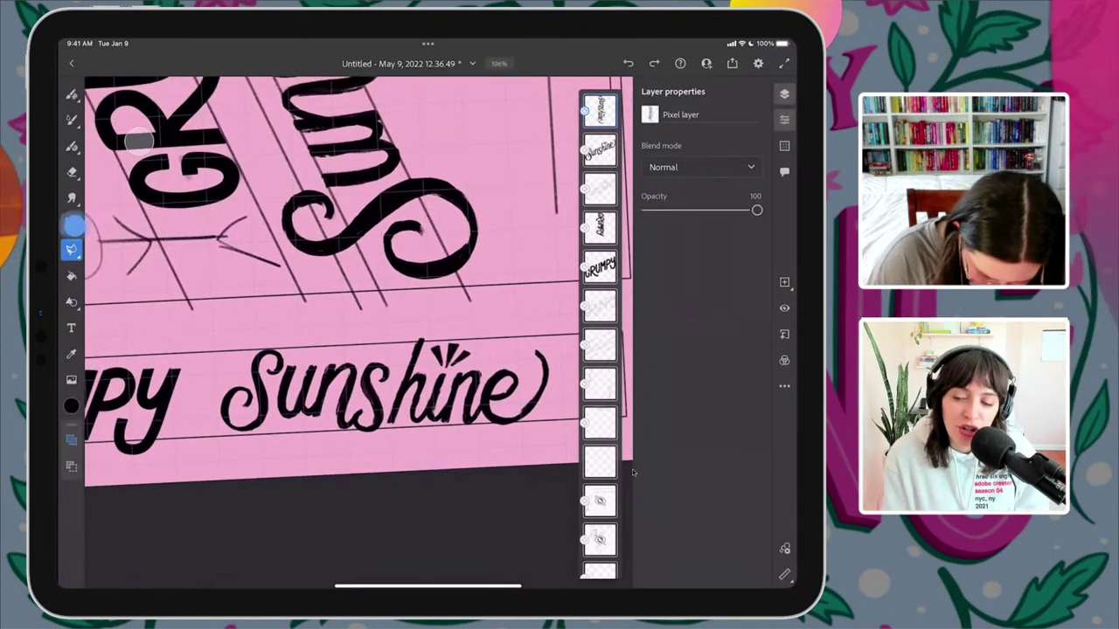
{"action": "left_click_drag", "start_coordinate": [197, 413], "coordinate": [187, 429]}
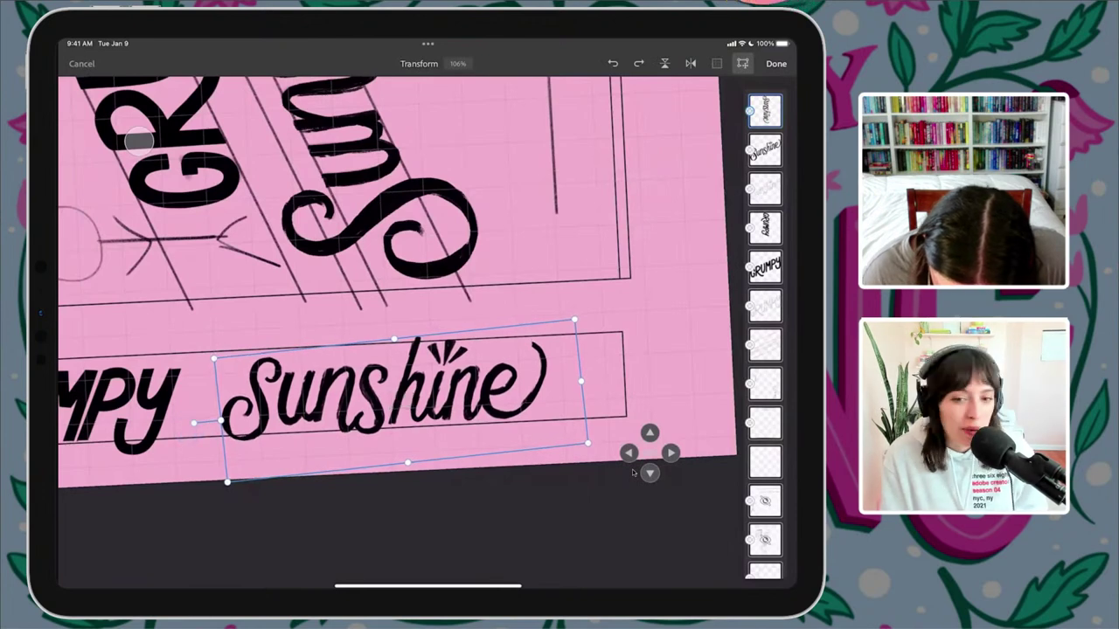
{"action": "left_click_drag", "start_coordinate": [504, 387], "coordinate": [481, 386]}
{"action": "left_click", "coordinate": [776, 64]}
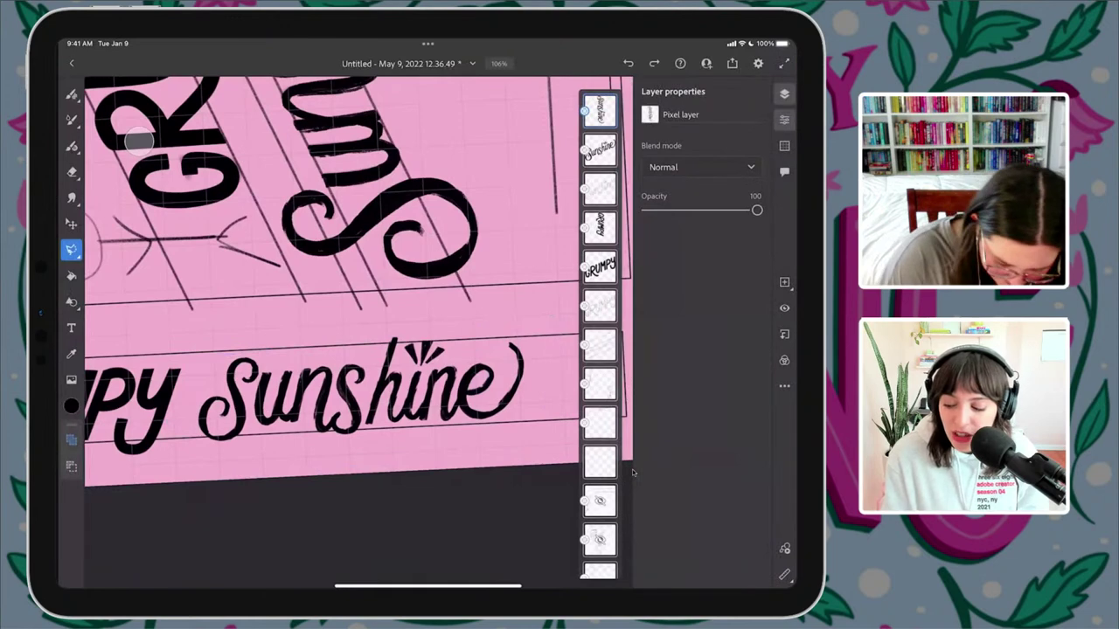
- Erase the lower curve joining the n and s in the spine's Sunshine, enlarging the eraser to 20 px for the leftovers
{"action": "left_click", "coordinate": [70, 174]}
{"action": "scroll", "coordinate": [319, 395], "scroll_direction": "up", "scroll_amount": 5}
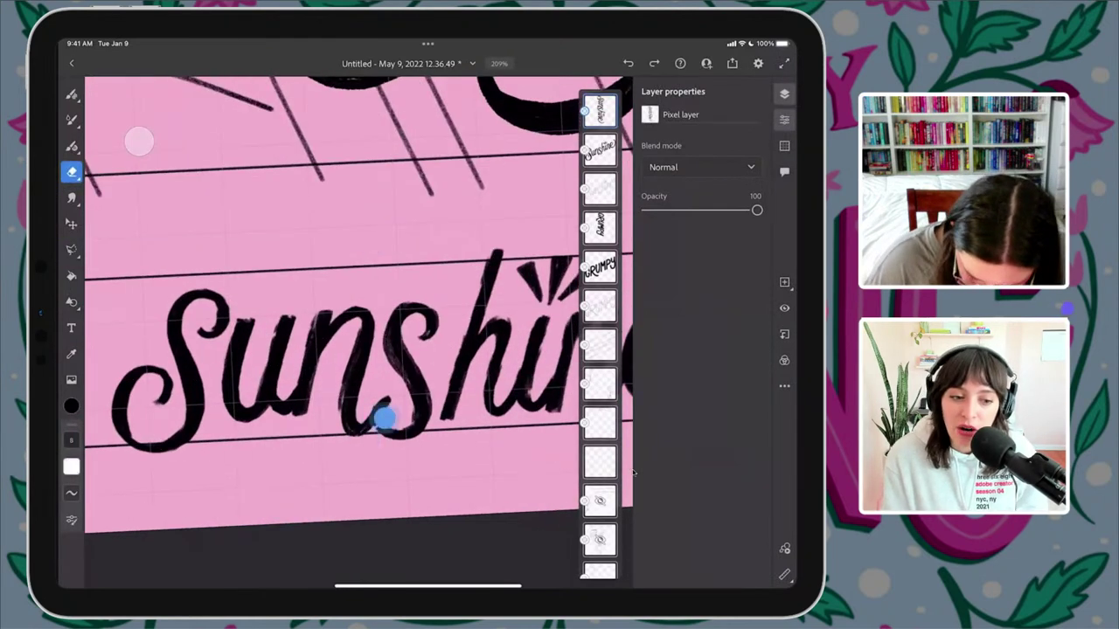
{"action": "mouse_move", "coordinate": [384, 420]}
{"action": "left_mouse_down"}
{"action": "mouse_move", "coordinate": [349, 439]}
{"action": "mouse_move", "coordinate": [387, 397]}
{"action": "mouse_move", "coordinate": [337, 425]}
{"action": "mouse_move", "coordinate": [387, 418]}
{"action": "mouse_move", "coordinate": [384, 453]}
{"action": "mouse_move", "coordinate": [408, 430]}
{"action": "left_mouse_up"}
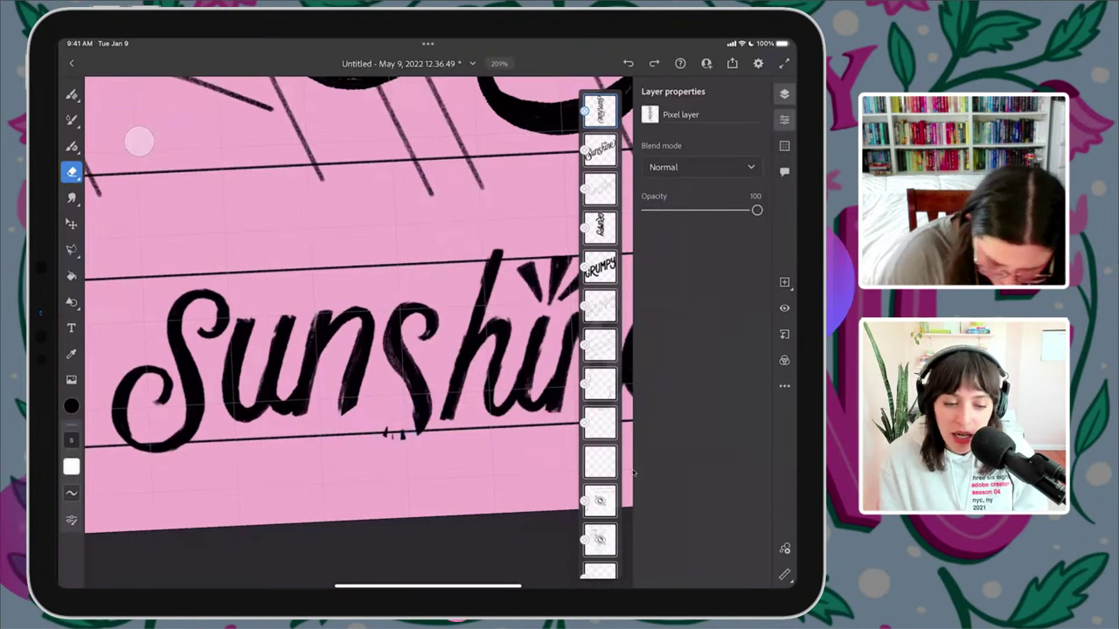
{"action": "left_click", "coordinate": [72, 172]}
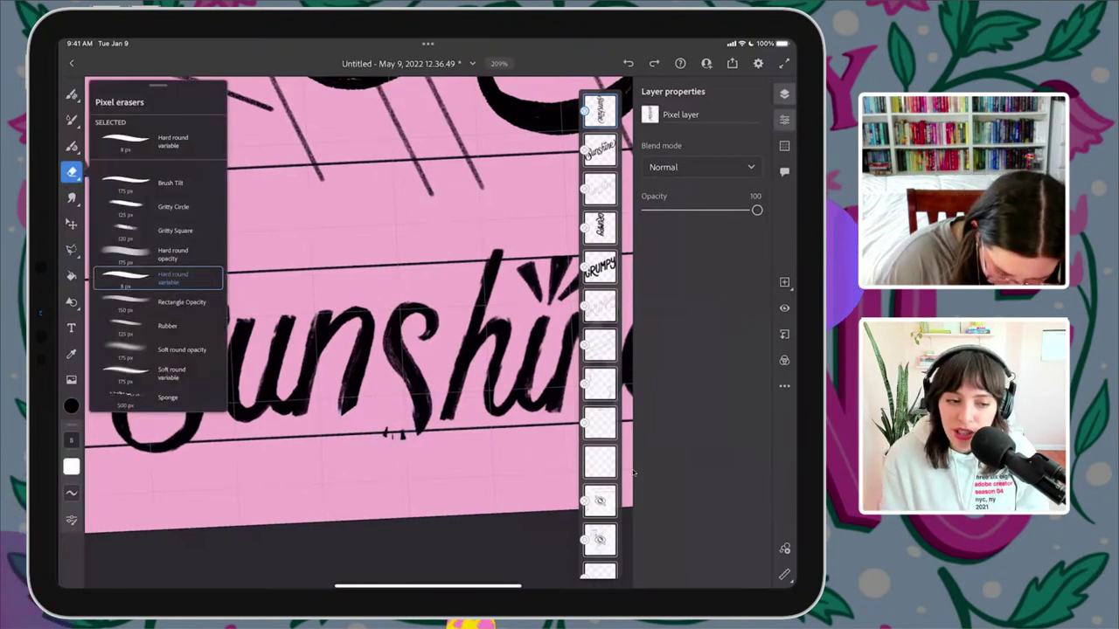
{"action": "left_click", "coordinate": [71, 440]}
{"action": "left_click_drag", "start_coordinate": [97, 519], "coordinate": [98, 506]}
{"action": "mouse_move", "coordinate": [403, 435]}
{"action": "left_mouse_down"}
{"action": "mouse_move", "coordinate": [383, 428]}
{"action": "mouse_move", "coordinate": [412, 429]}
{"action": "mouse_move", "coordinate": [413, 411]}
{"action": "left_mouse_up"}
- Try brushing a thin curve from the n to the s in the spine's Sunshine, and undo the strokes
{"action": "left_click", "coordinate": [72, 95]}
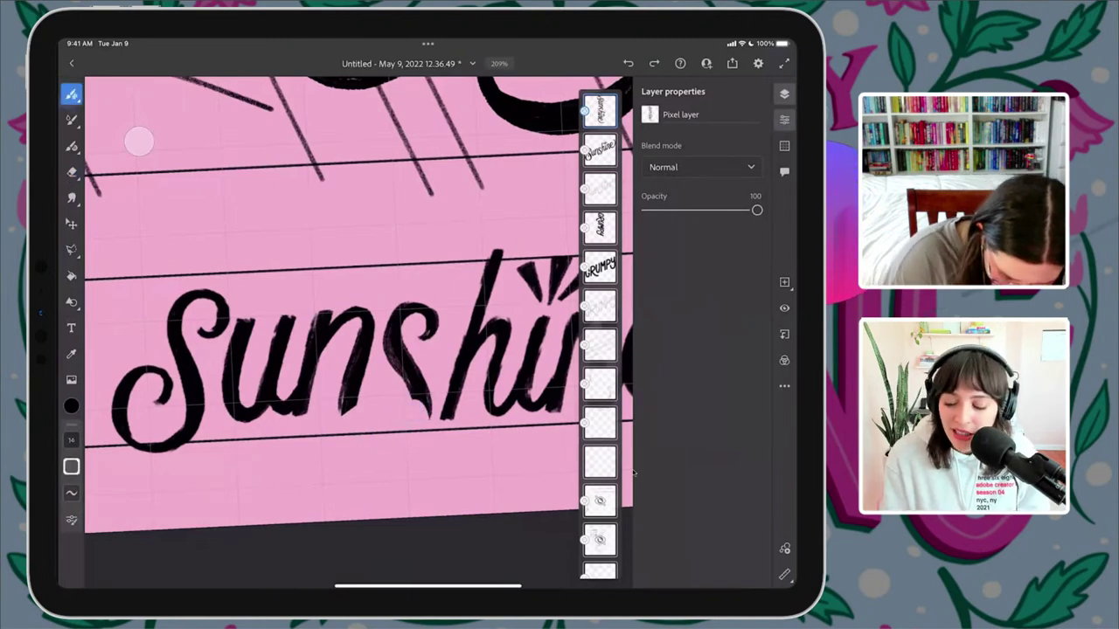
{"action": "scroll", "coordinate": [402, 349], "scroll_direction": "up", "scroll_amount": 3}
{"action": "mouse_move", "coordinate": [407, 390]}
{"action": "left_mouse_down"}
{"action": "mouse_move", "coordinate": [412, 362]}
{"action": "mouse_move", "coordinate": [409, 380]}
{"action": "mouse_move", "coordinate": [362, 390]}
{"action": "mouse_move", "coordinate": [425, 357]}
{"action": "mouse_move", "coordinate": [409, 391]}
{"action": "mouse_move", "coordinate": [359, 386]}
{"action": "left_mouse_up"}
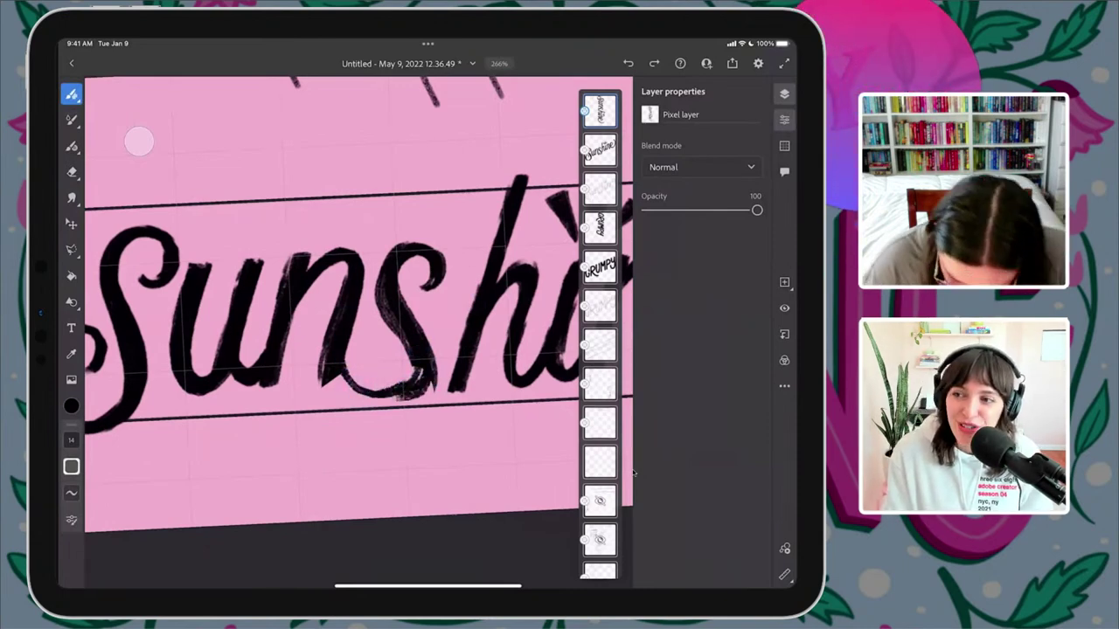
{"action": "key", "text": "ctrl+z"}
{"action": "key", "text": "ctrl+z"}
{"action": "key", "text": "ctrl+z"}
{"action": "key", "text": "ctrl+z"}
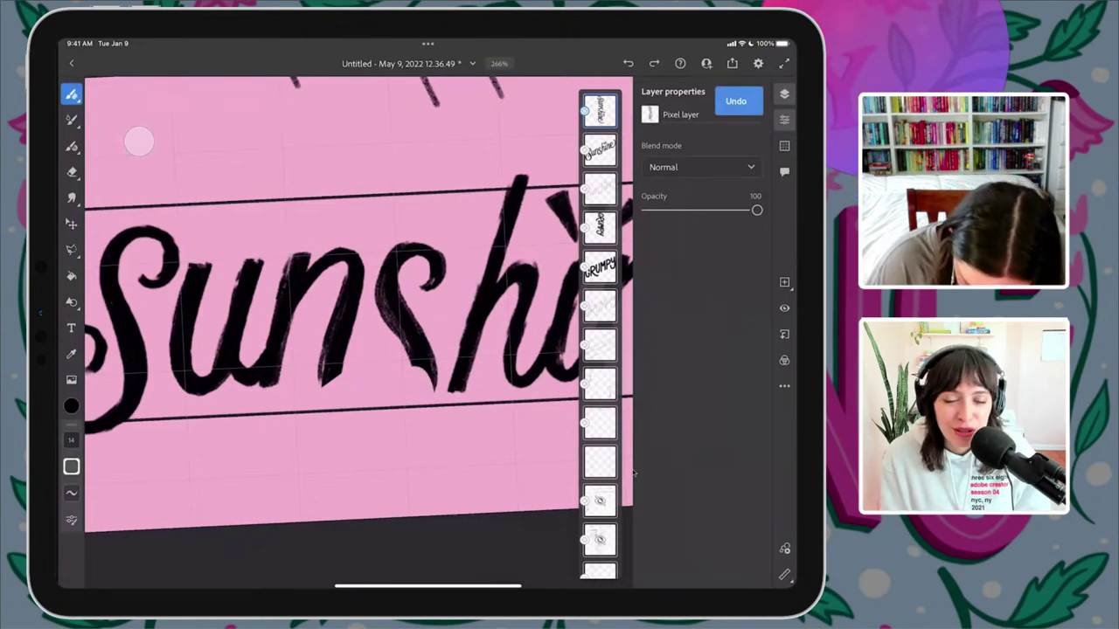
- Redraw the looped join between the n and s in the spine's Sunshine with thicker strokes, and trim its lower edge with the eraser
{"action": "mouse_move", "coordinate": [338, 355]}
{"action": "left_mouse_down"}
{"action": "mouse_move", "coordinate": [347, 386]}
{"action": "mouse_move", "coordinate": [367, 376]}
{"action": "mouse_move", "coordinate": [371, 349]}
{"action": "mouse_move", "coordinate": [380, 387]}
{"action": "mouse_move", "coordinate": [414, 389]}
{"action": "mouse_move", "coordinate": [427, 364]}
{"action": "mouse_move", "coordinate": [420, 388]}
{"action": "mouse_move", "coordinate": [382, 388]}
{"action": "mouse_move", "coordinate": [375, 340]}
{"action": "mouse_move", "coordinate": [369, 356]}
{"action": "mouse_move", "coordinate": [418, 389]}
{"action": "mouse_move", "coordinate": [426, 353]}
{"action": "mouse_move", "coordinate": [368, 353]}
{"action": "mouse_move", "coordinate": [344, 390]}
{"action": "mouse_move", "coordinate": [325, 357]}
{"action": "mouse_move", "coordinate": [320, 373]}
{"action": "mouse_move", "coordinate": [344, 390]}
{"action": "mouse_move", "coordinate": [370, 372]}
{"action": "mouse_move", "coordinate": [334, 390]}
{"action": "left_mouse_up"}
{"action": "scroll", "coordinate": [422, 344], "scroll_direction": "down", "scroll_amount": 5}
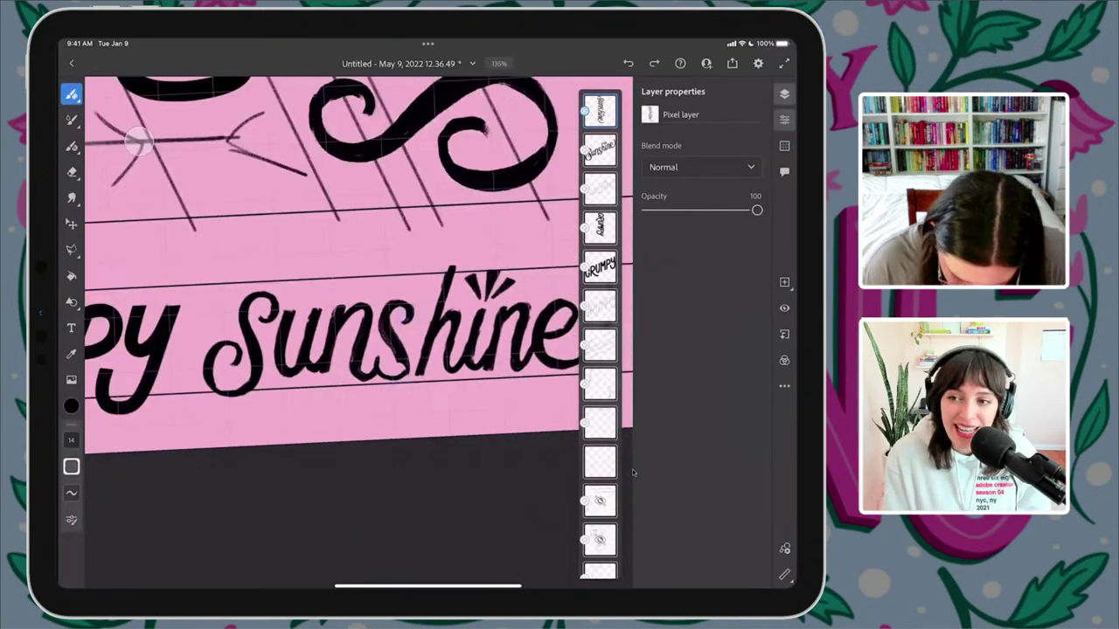
{"action": "scroll", "coordinate": [412, 364], "scroll_direction": "up", "scroll_amount": 5}
{"action": "mouse_move", "coordinate": [330, 374]}
{"action": "left_mouse_down"}
{"action": "mouse_move", "coordinate": [305, 349]}
{"action": "mouse_move", "coordinate": [324, 387]}
{"action": "mouse_move", "coordinate": [340, 354]}
{"action": "mouse_move", "coordinate": [320, 382]}
{"action": "mouse_move", "coordinate": [339, 360]}
{"action": "left_mouse_up"}
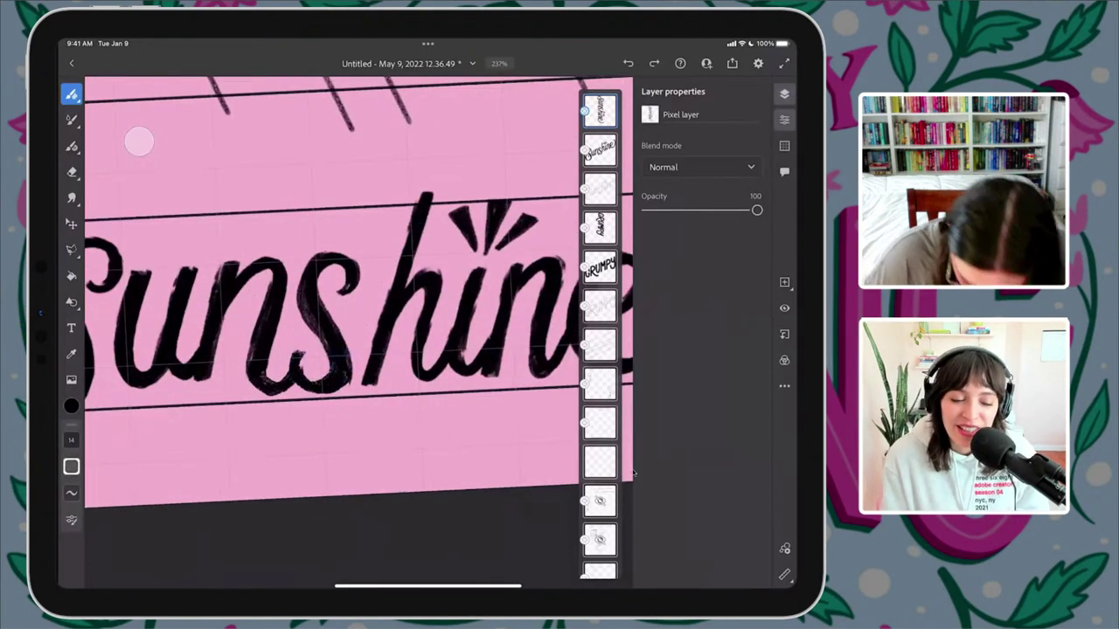
{"action": "scroll", "coordinate": [356, 352], "scroll_direction": "up", "scroll_amount": 5}
{"action": "left_click", "coordinate": [71, 172]}
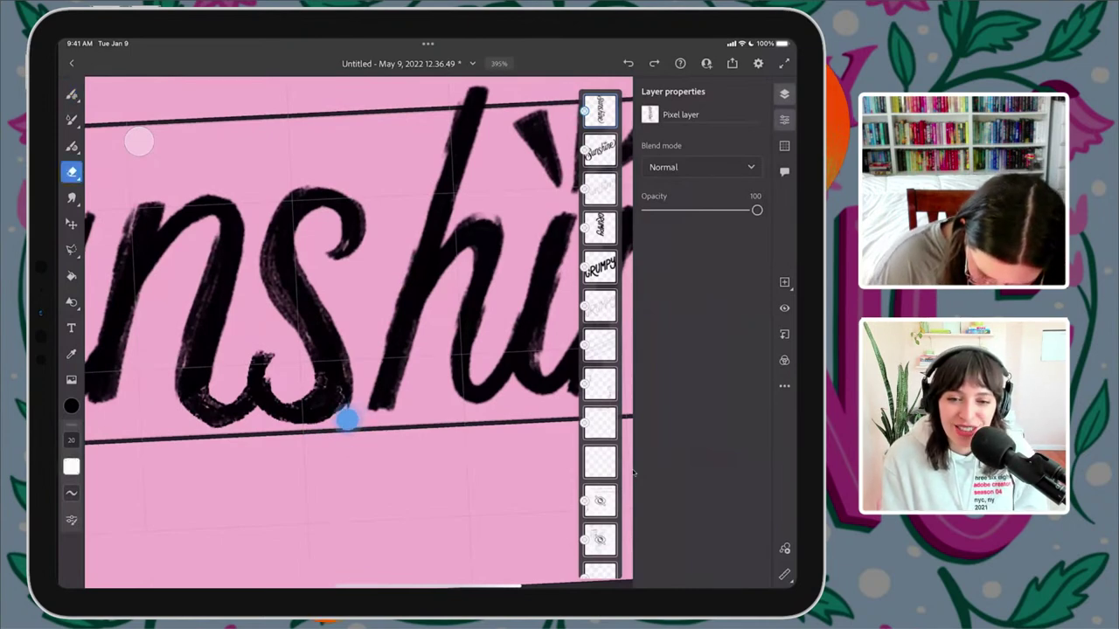
{"action": "scroll", "coordinate": [359, 350], "scroll_direction": "down", "scroll_amount": 5}
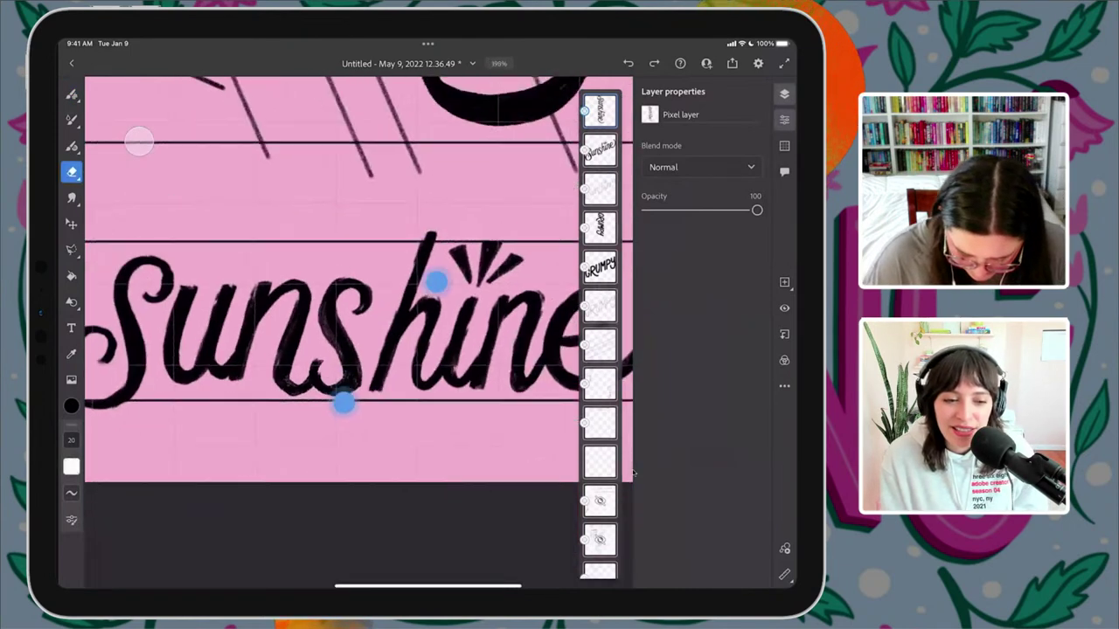
- Adjust the placement of the spine's Sunshine beside GRUMPY and apply the transform
{"action": "scroll", "coordinate": [393, 350], "scroll_direction": "down", "scroll_amount": 3}
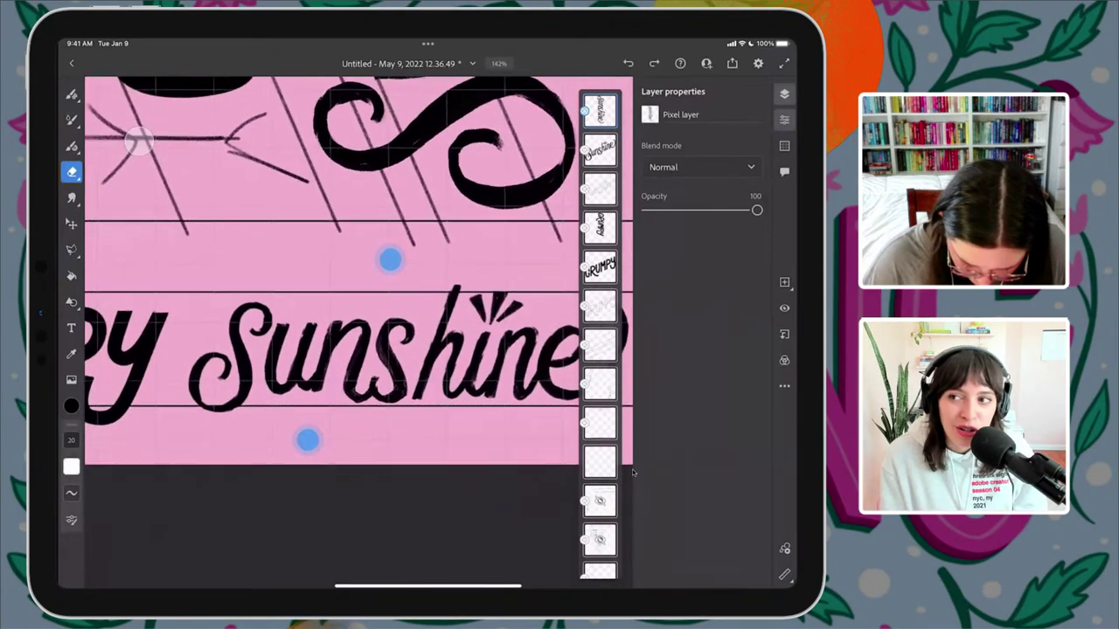
{"action": "scroll", "coordinate": [441, 361], "scroll_direction": "down", "scroll_amount": 4}
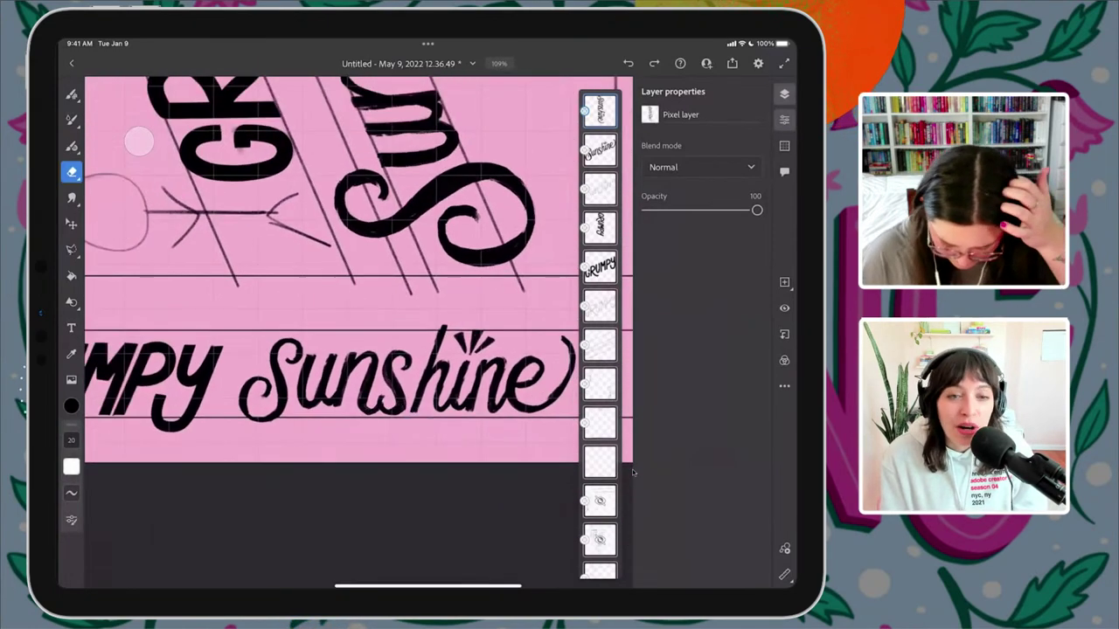
{"action": "scroll", "coordinate": [442, 314], "scroll_direction": "down", "scroll_amount": 2}
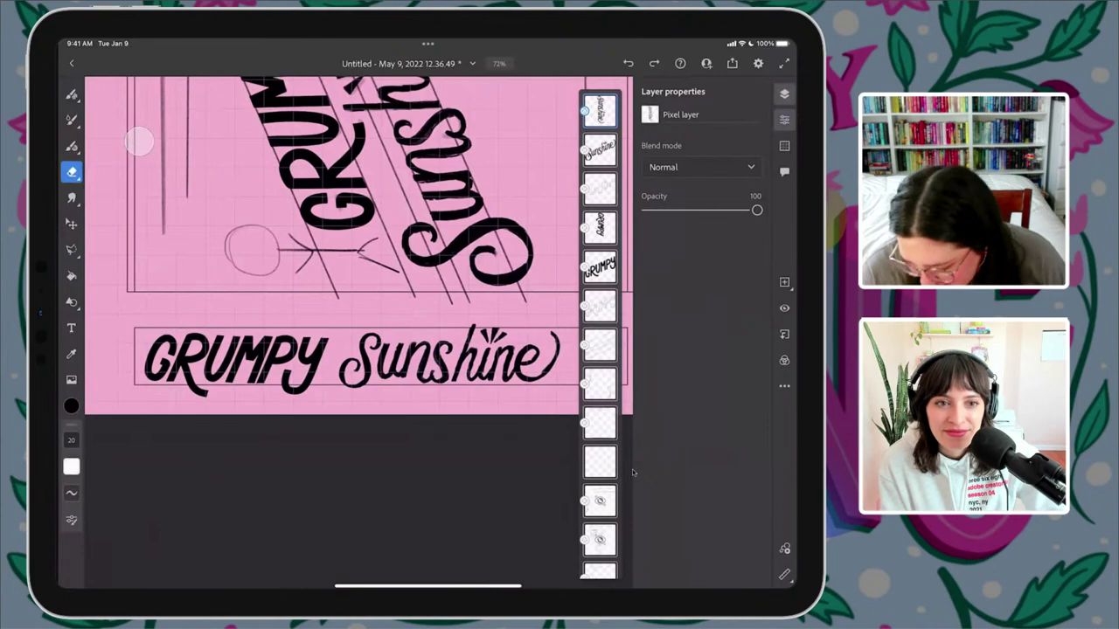
{"action": "left_click", "coordinate": [71, 224]}
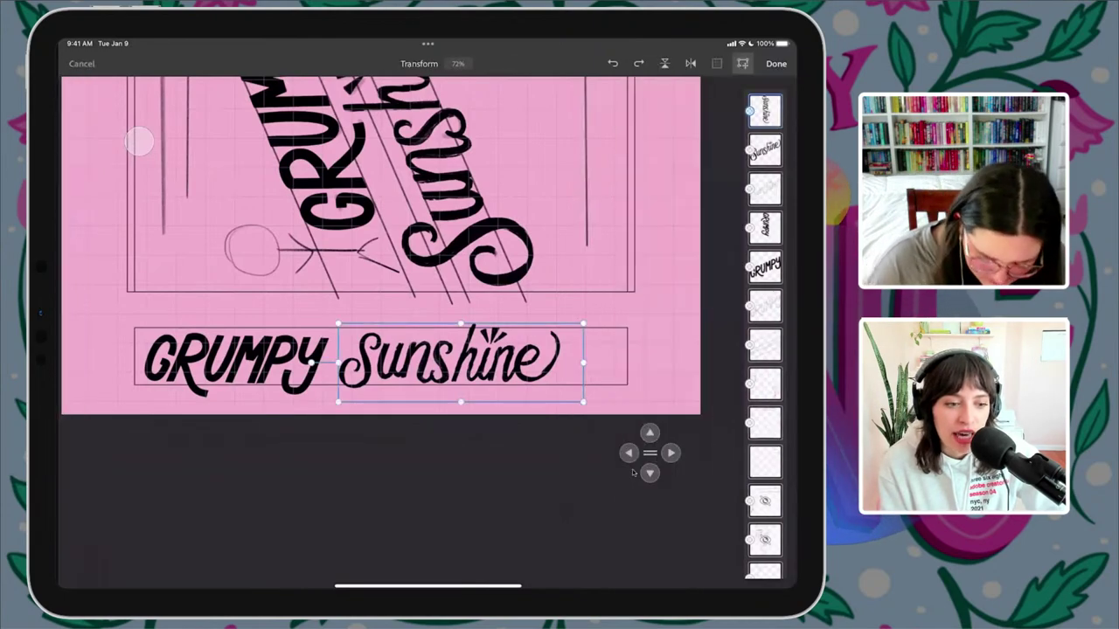
{"action": "left_click_drag", "start_coordinate": [464, 140], "coordinate": [525, 319]}
{"action": "left_click_drag", "start_coordinate": [535, 177], "coordinate": [418, 293]}
{"action": "left_click", "coordinate": [778, 67]}
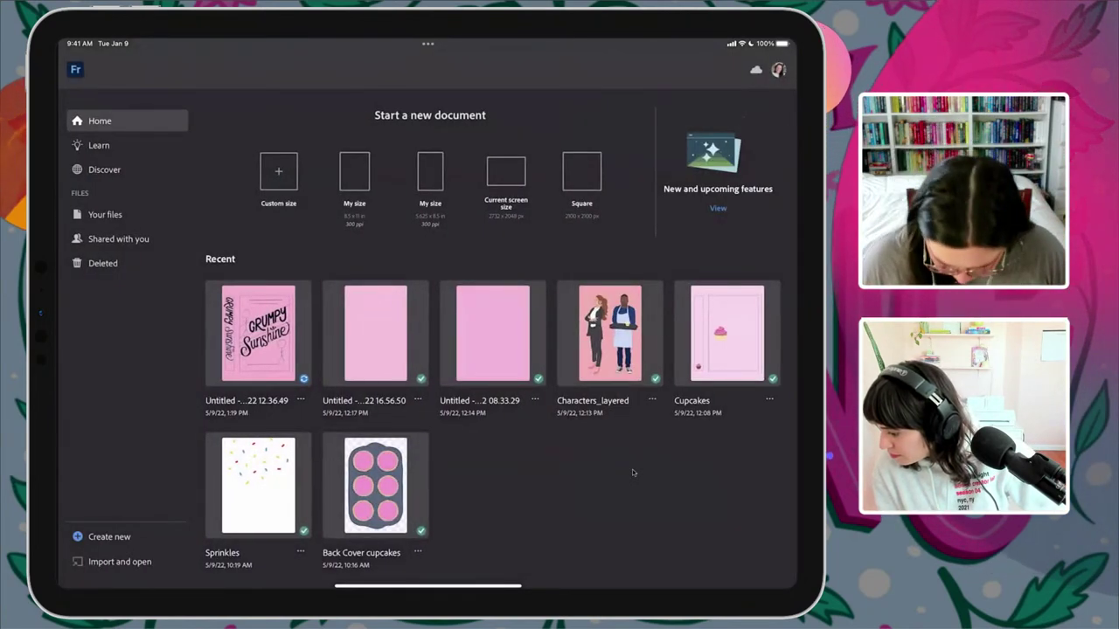
- Export the Grumpy Sunshine document as a PSD and send it to the iMac with AirDrop
{"action": "left_click", "coordinate": [300, 399]}
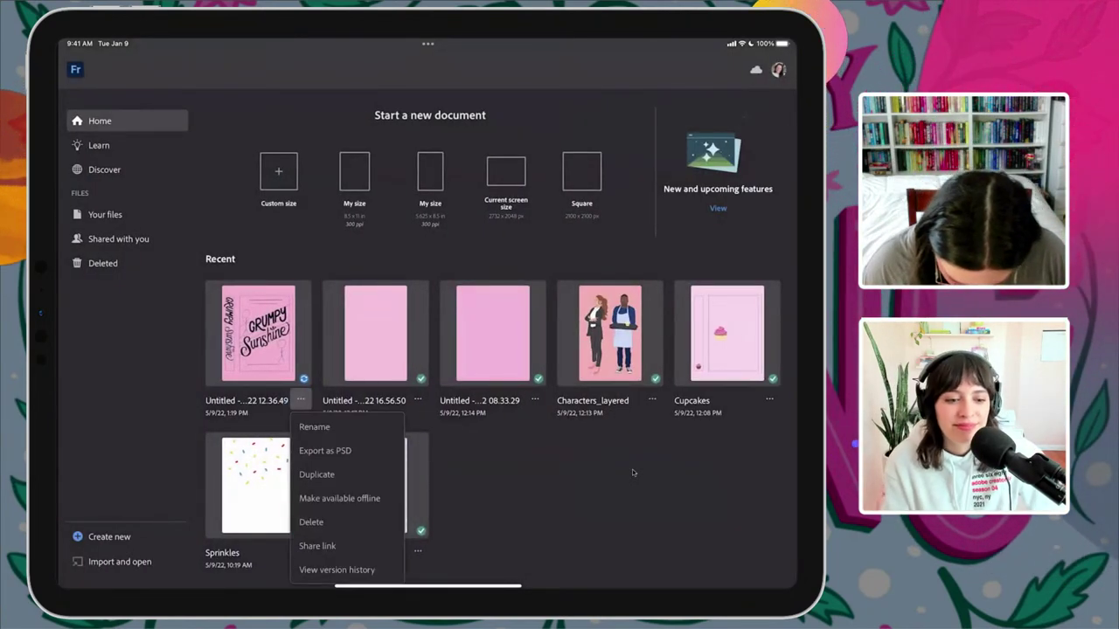
{"action": "left_click", "coordinate": [324, 450]}
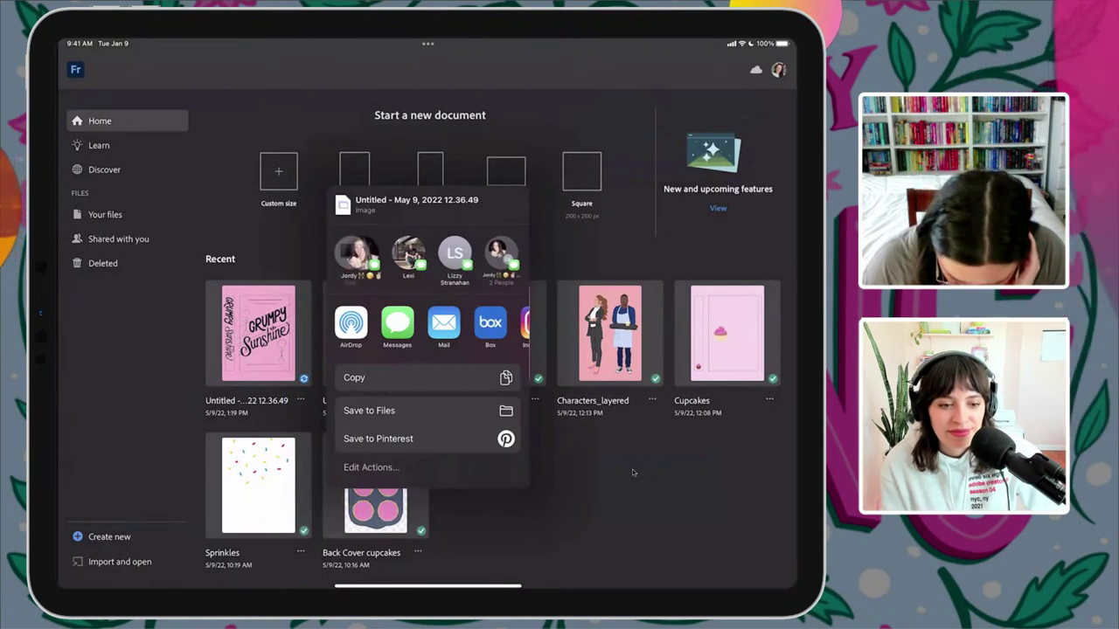
{"action": "left_click", "coordinate": [350, 323]}
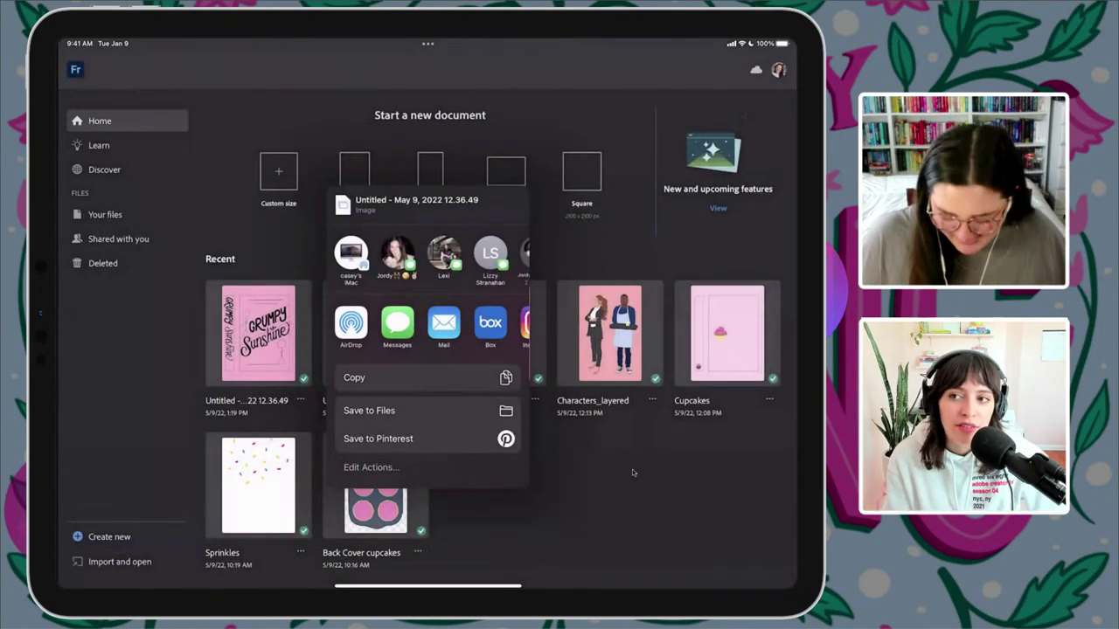
{"action": "left_click", "coordinate": [584, 473]}
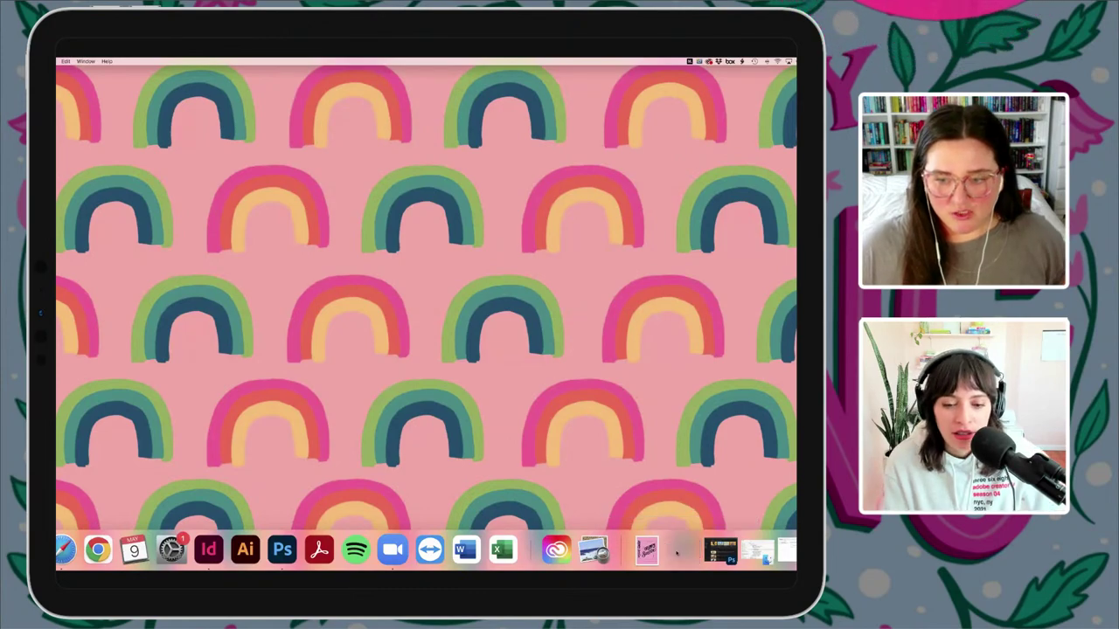
- Switch to InDesign with the Grumpy Sunshine jacket mechanical and enlarge its window to fill the display
{"action": "left_click", "coordinate": [683, 548]}
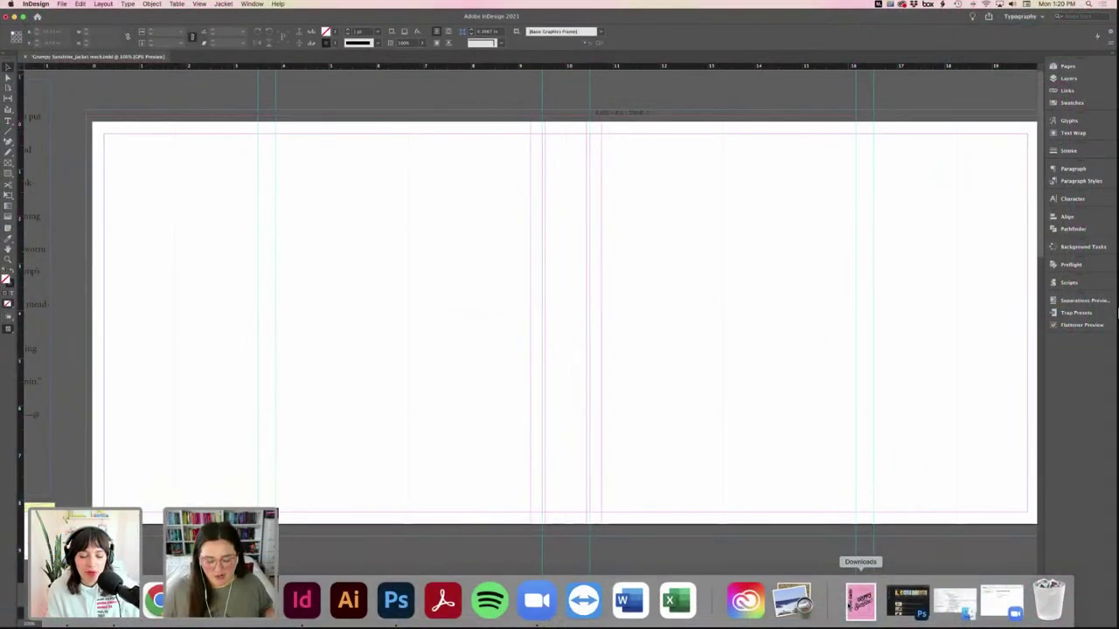
{"action": "left_click", "coordinate": [23, 17]}
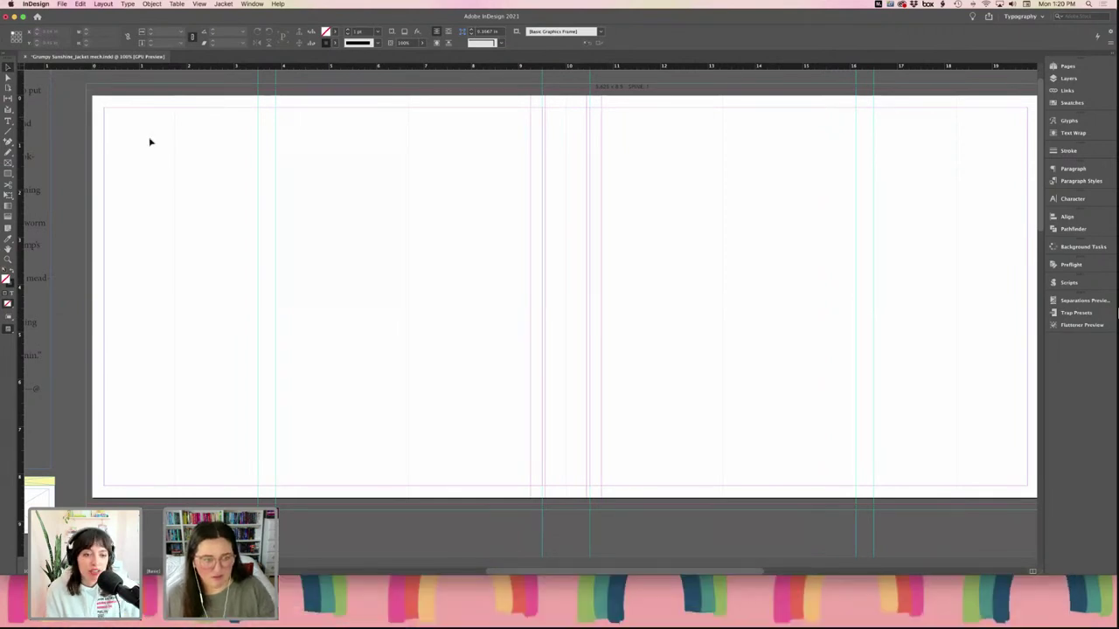
{"action": "scroll", "coordinate": [301, 215], "scroll_direction": "left", "scroll_amount": 1}
{"action": "scroll", "coordinate": [301, 215], "scroll_direction": "up", "scroll_amount": 3}
{"action": "scroll", "coordinate": [301, 215], "scroll_direction": "down", "scroll_amount": 1}
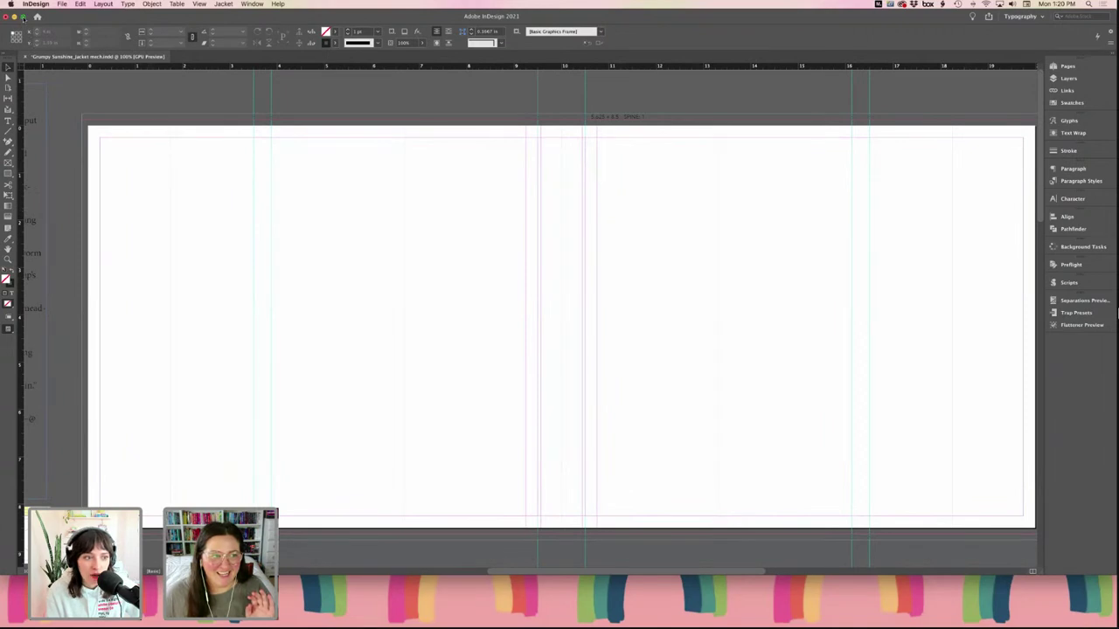
{"action": "left_click", "coordinate": [24, 16]}
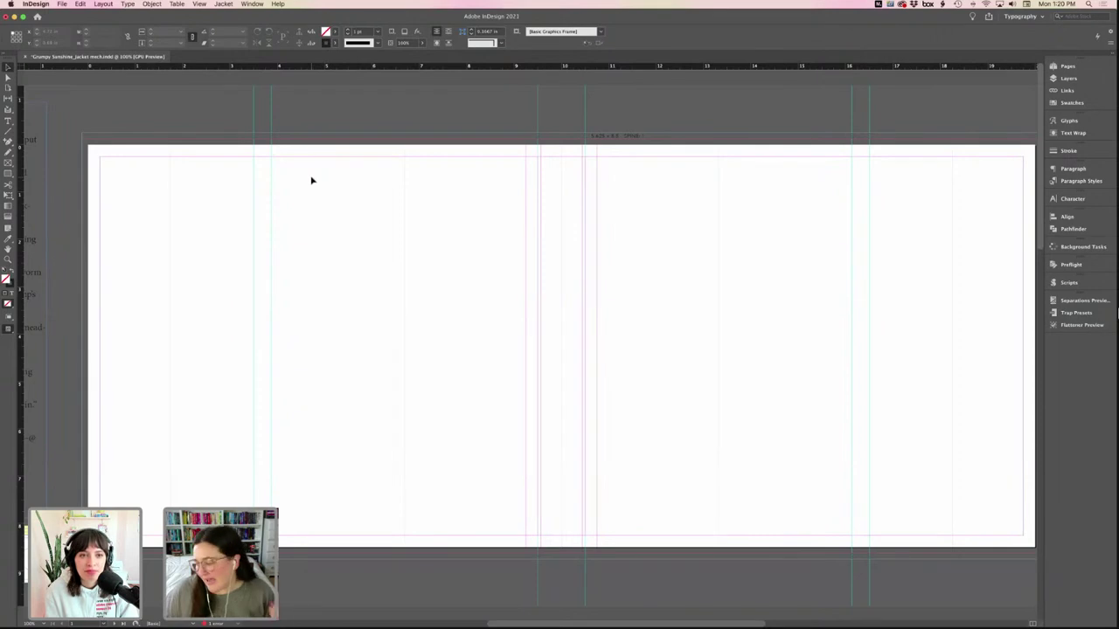
- Draw a 6 × 8.75 in rectangle over the front cover panel, extending past the page into the upper and lower bleed
{"action": "scroll", "coordinate": [362, 174], "scroll_direction": "right", "scroll_amount": 3}
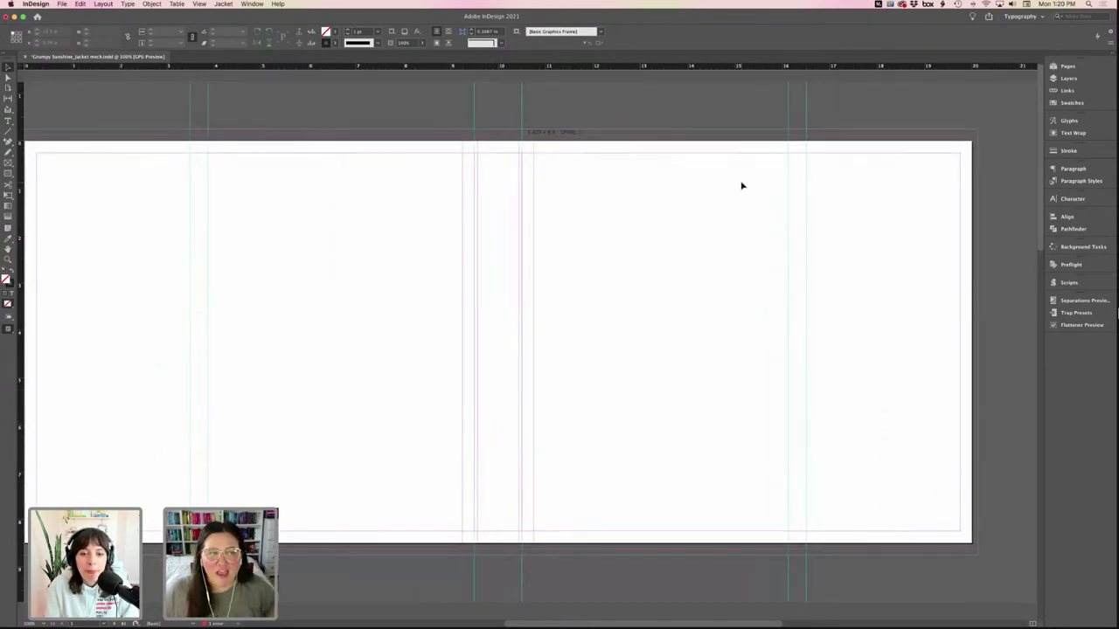
{"action": "scroll", "coordinate": [741, 185], "scroll_direction": "left", "scroll_amount": 5}
{"action": "scroll", "coordinate": [741, 185], "scroll_direction": "down", "scroll_amount": 1}
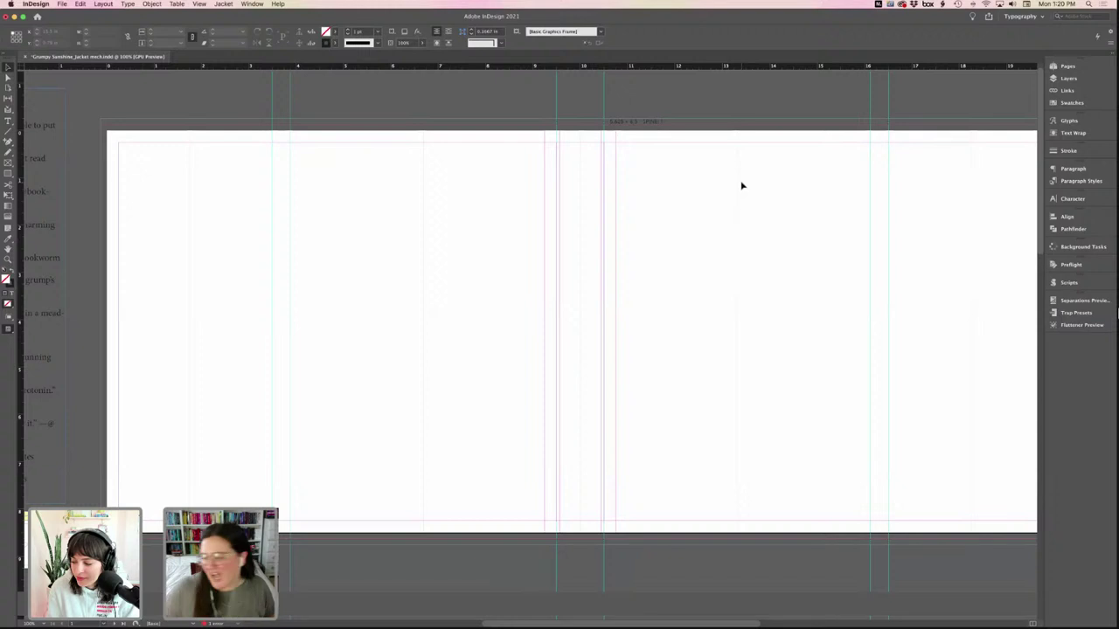
{"action": "scroll", "coordinate": [396, 128], "scroll_direction": "left", "scroll_amount": 1}
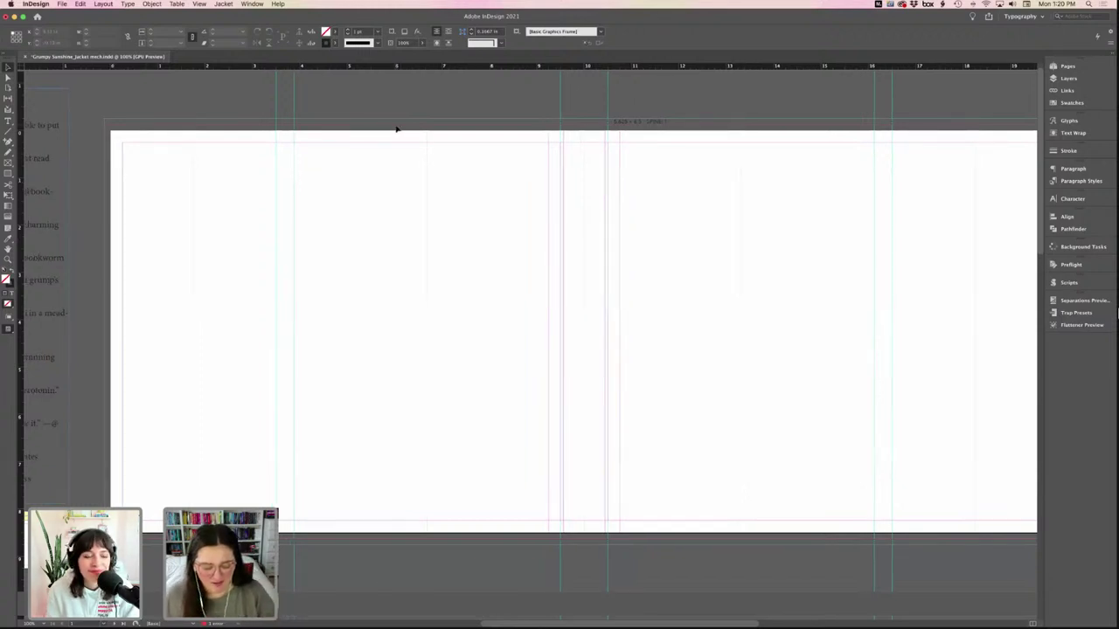
{"action": "key", "text": "m"}
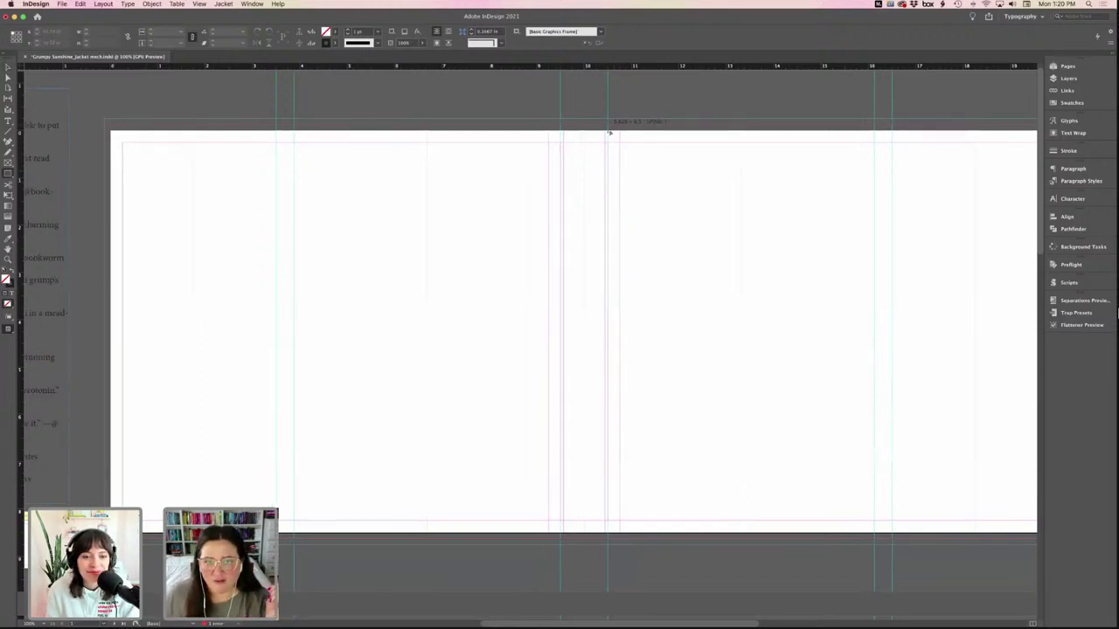
{"action": "left_click_drag", "start_coordinate": [609, 133], "coordinate": [891, 539]}
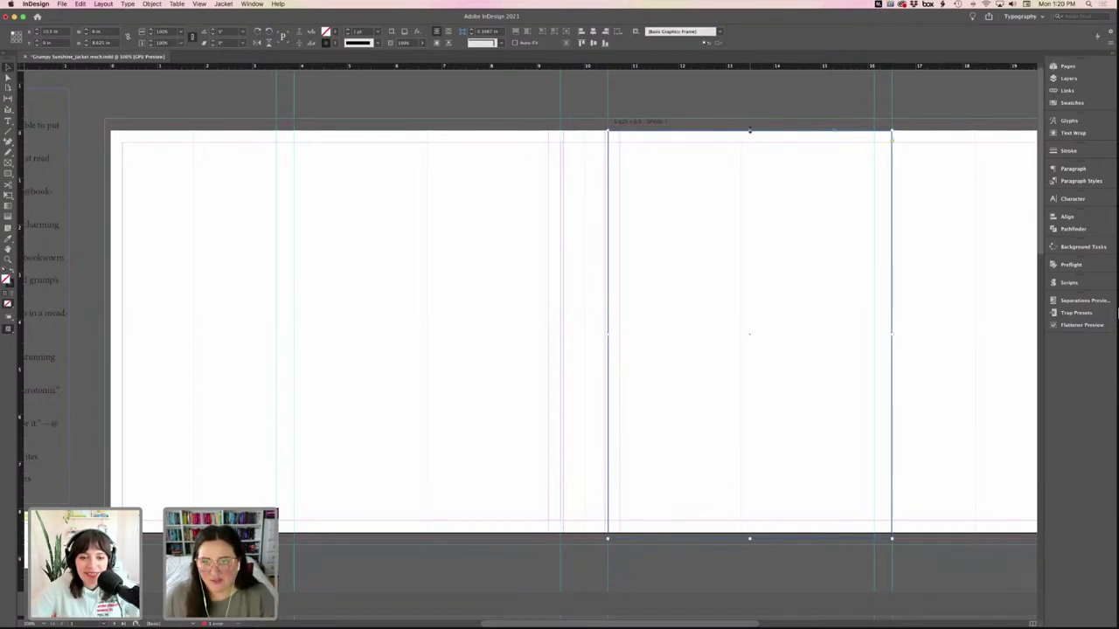
{"action": "left_click_drag", "start_coordinate": [749, 130], "coordinate": [748, 125]}
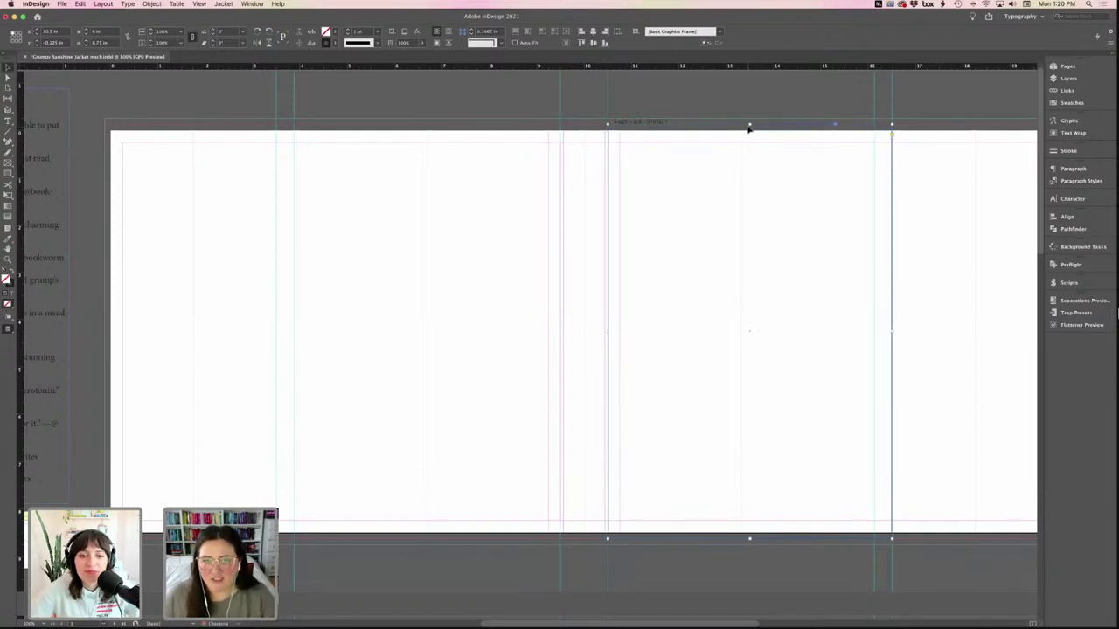
- Fill the front cover rectangle with the custom M=80 pink swatch and set its stroke to None
{"action": "left_click", "coordinate": [333, 33]}
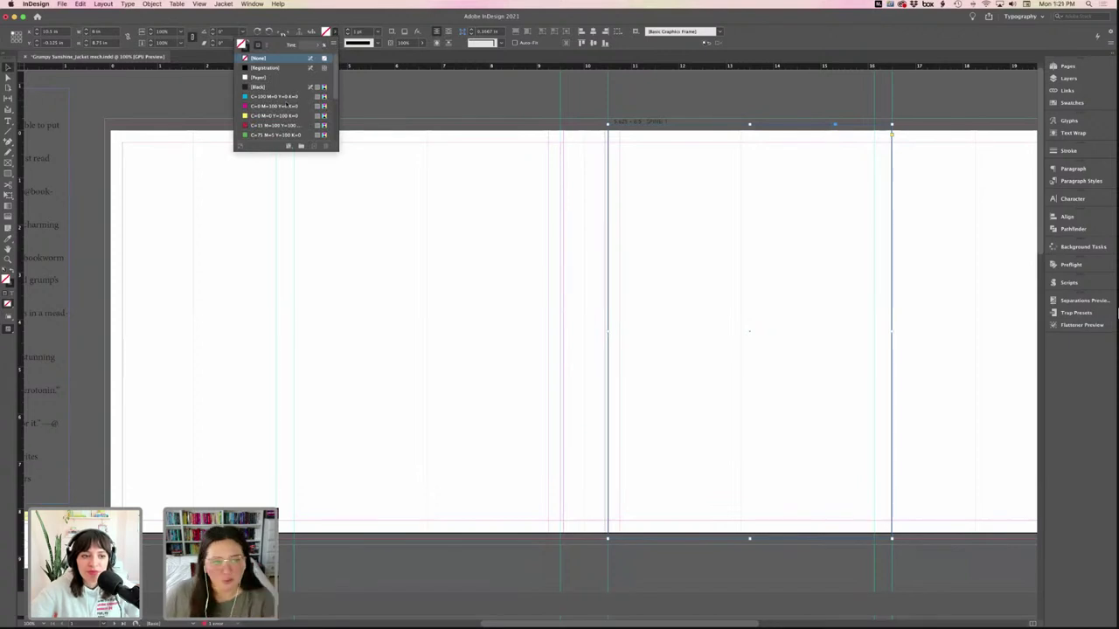
{"action": "scroll", "coordinate": [287, 104], "scroll_direction": "down", "scroll_amount": 3}
{"action": "left_click", "coordinate": [274, 125]}
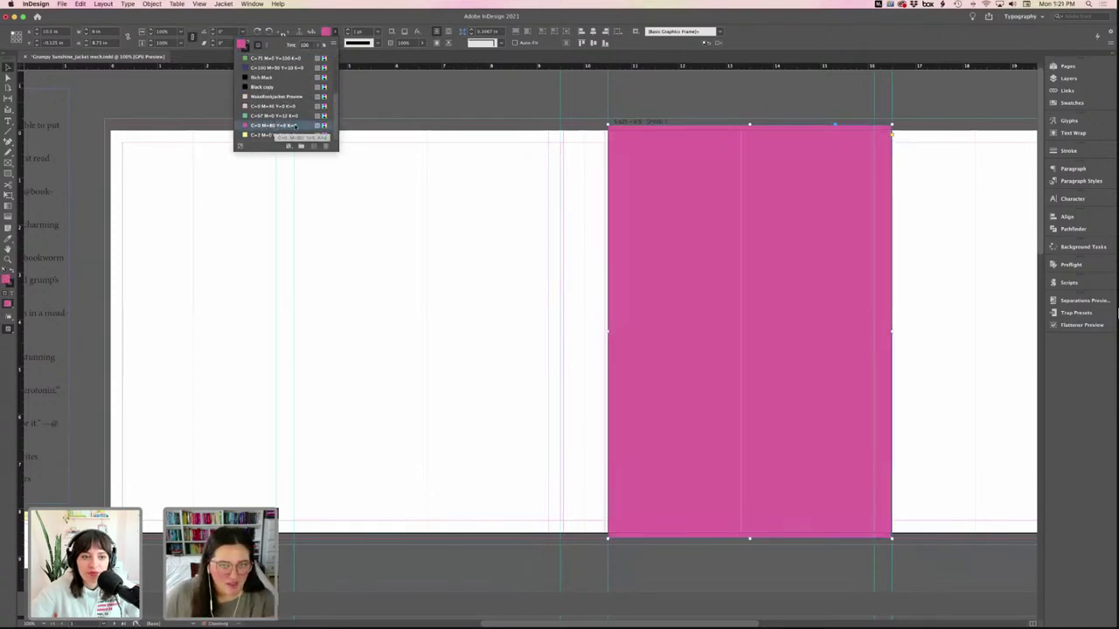
{"action": "left_click", "coordinate": [248, 47]}
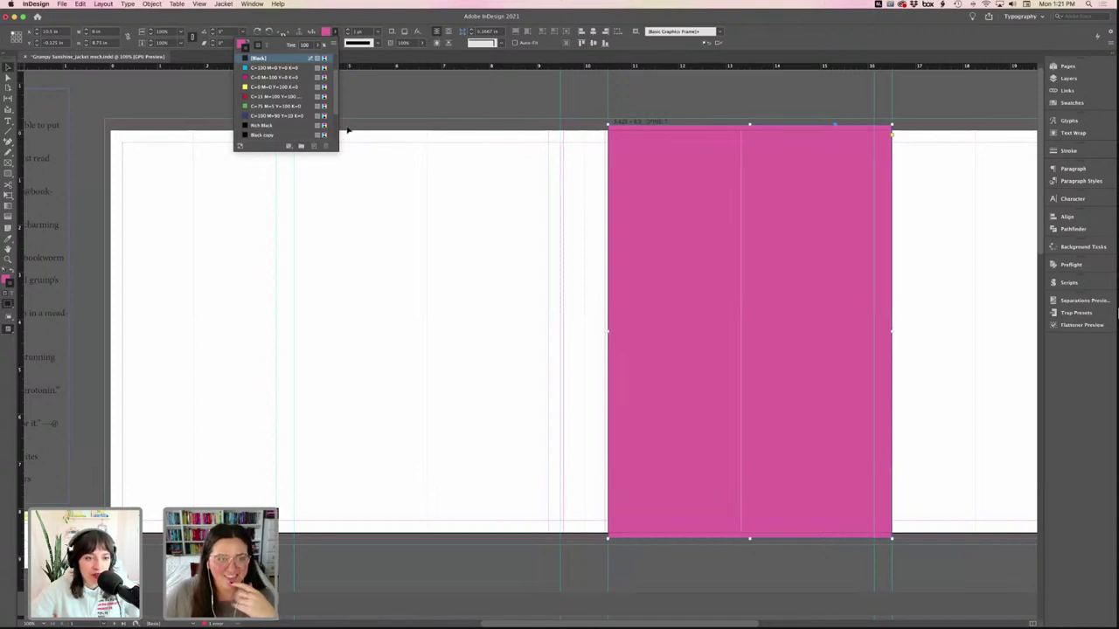
{"action": "scroll", "coordinate": [280, 99], "scroll_direction": "up", "scroll_amount": 3}
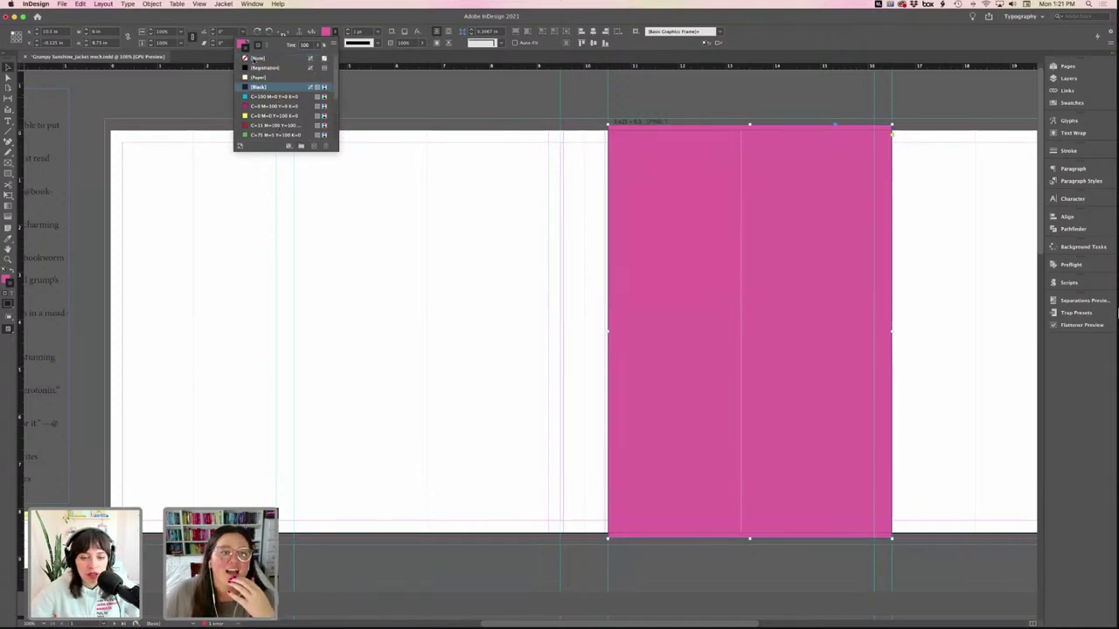
{"action": "left_click", "coordinate": [269, 58]}
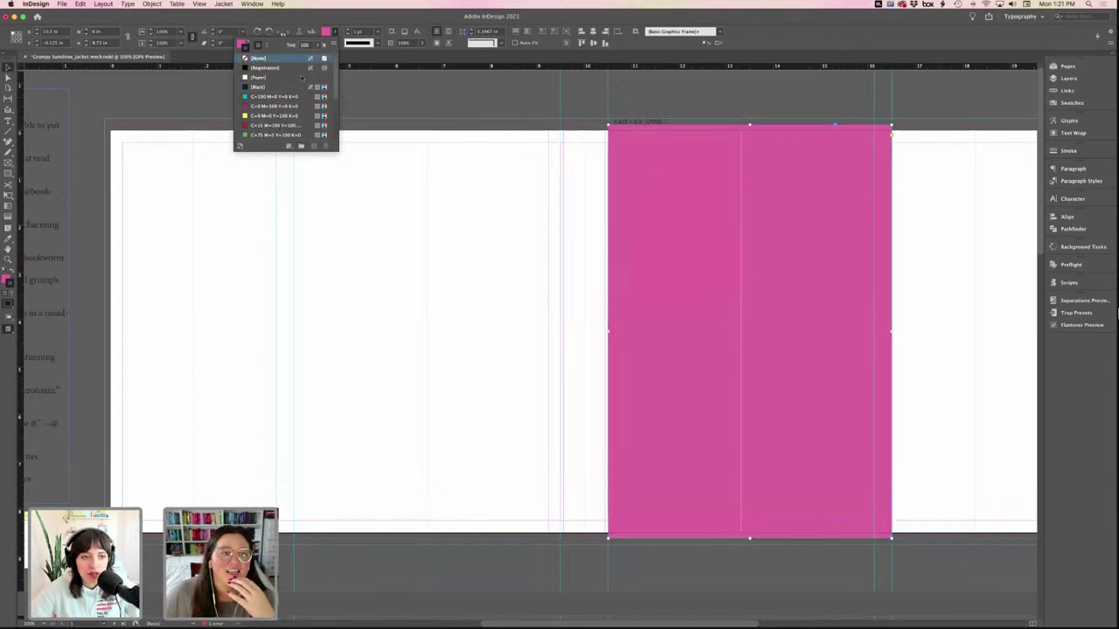
- Copy the pink rectangle onto the back cover panel and place another copy starting at the spine's back-cover edge
{"action": "left_click", "coordinate": [661, 253]}
{"action": "left_click_drag", "start_coordinate": [661, 253], "coordinate": [331, 243]}
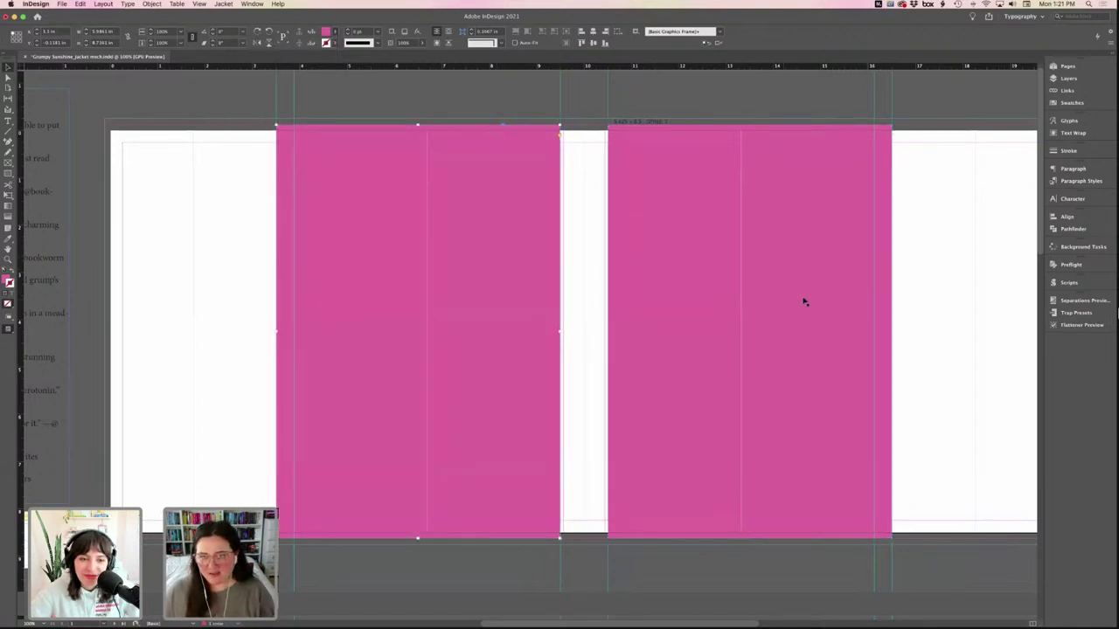
{"action": "left_click", "coordinate": [669, 308]}
{"action": "left_click_drag", "start_coordinate": [669, 307], "coordinate": [622, 305]}
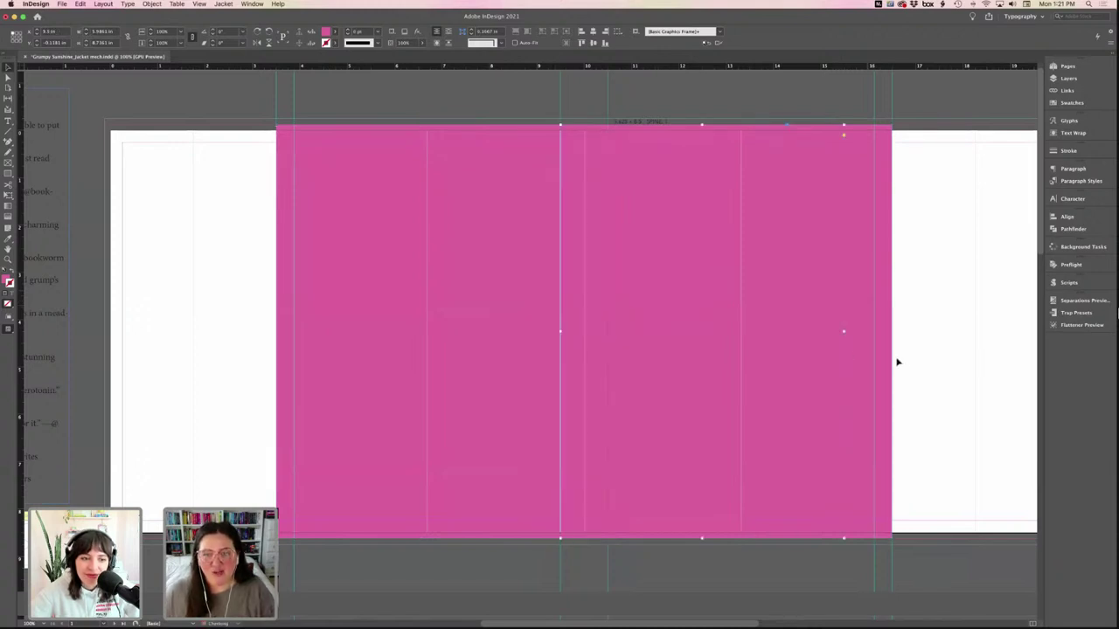
- Narrow the spine rectangle to 1 in so it fits between the spine guides and fill it with the pale yellow swatch
{"action": "left_click_drag", "start_coordinate": [842, 331], "coordinate": [608, 320]}
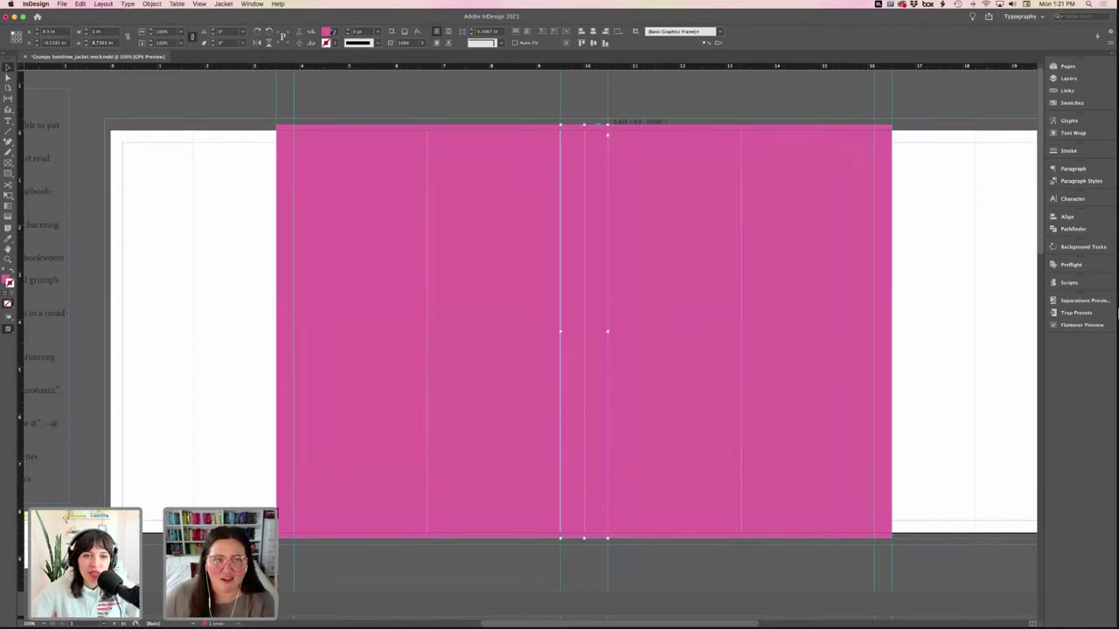
{"action": "left_click", "coordinate": [333, 32]}
{"action": "left_click", "coordinate": [278, 135]}
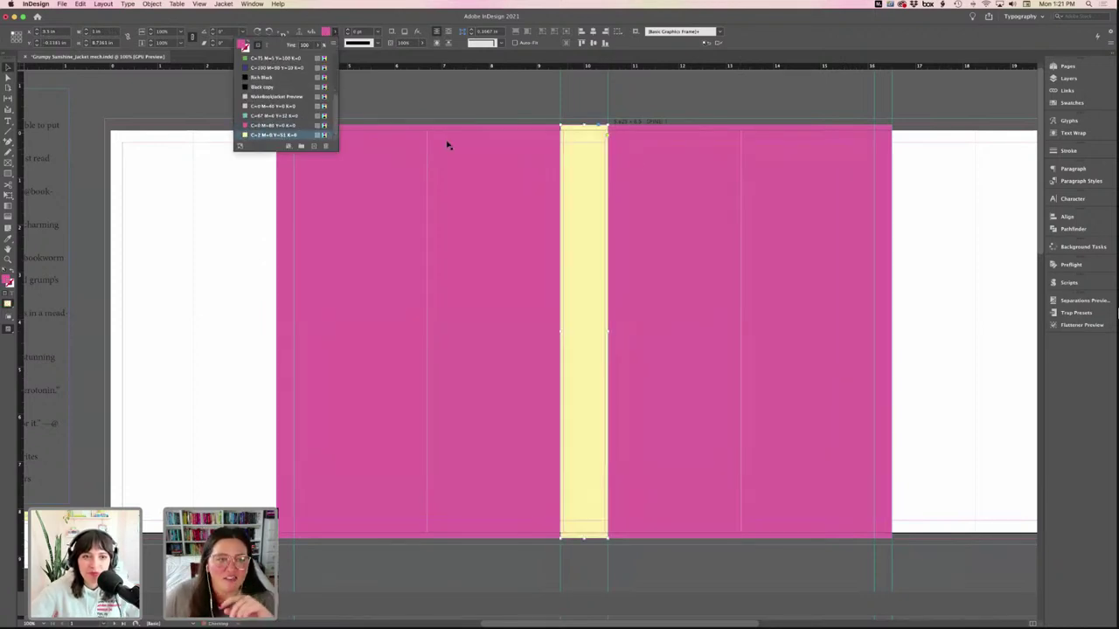
- Copy the yellow spine rectangle onto the front flap and widen it to about 3.63 in, reaching the outer bleed
{"action": "left_click_drag", "start_coordinate": [573, 214], "coordinate": [914, 230]}
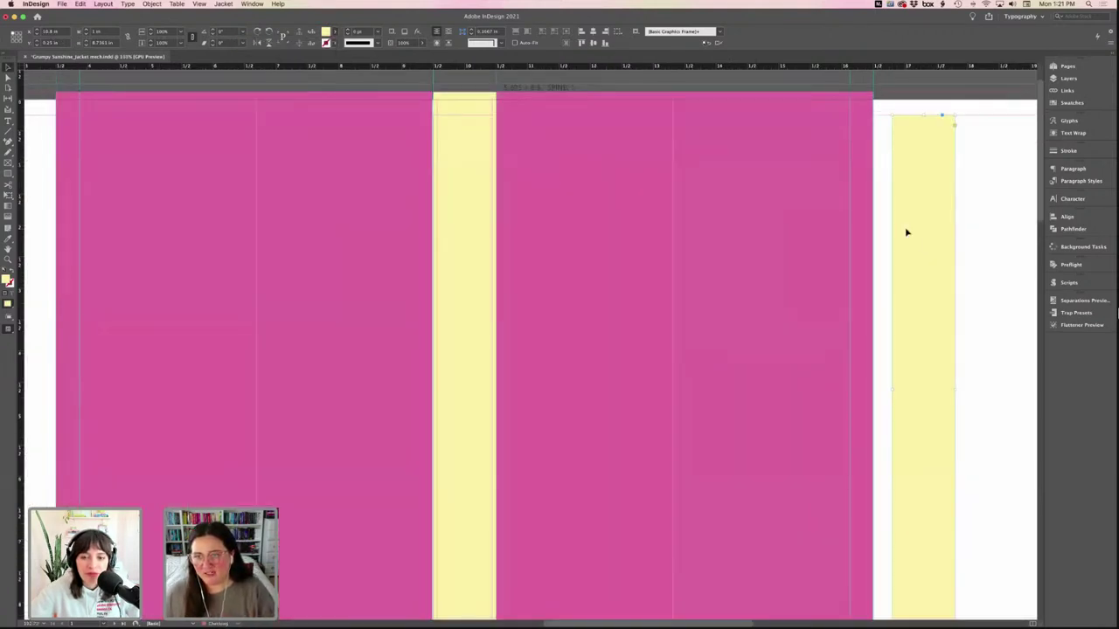
{"action": "left_click_drag", "start_coordinate": [907, 233], "coordinate": [781, 171]}
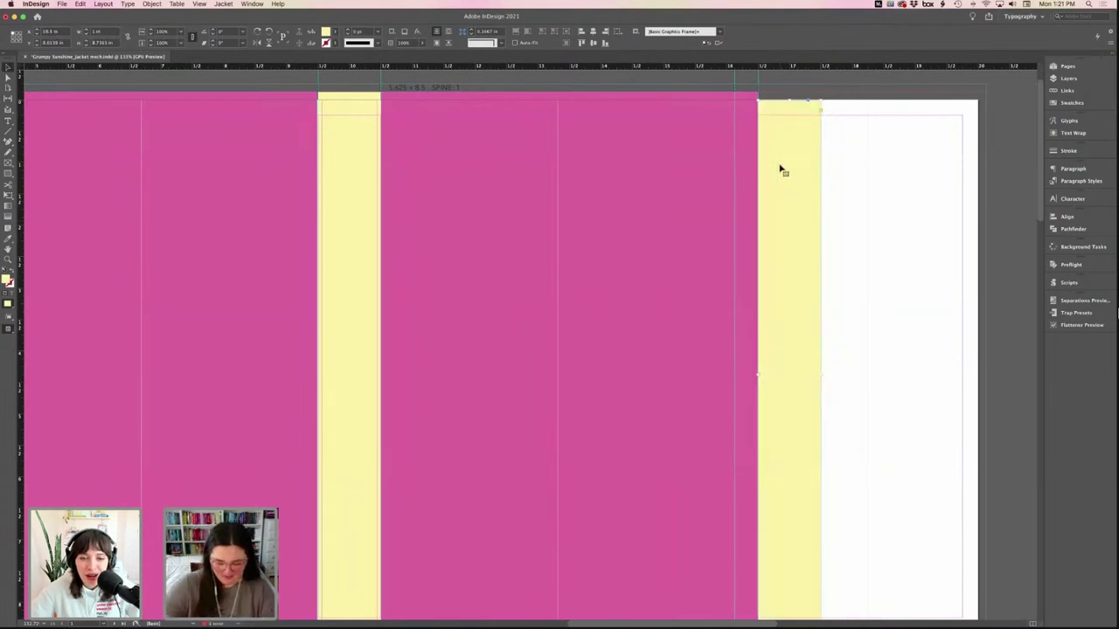
{"action": "key", "text": "super+1"}
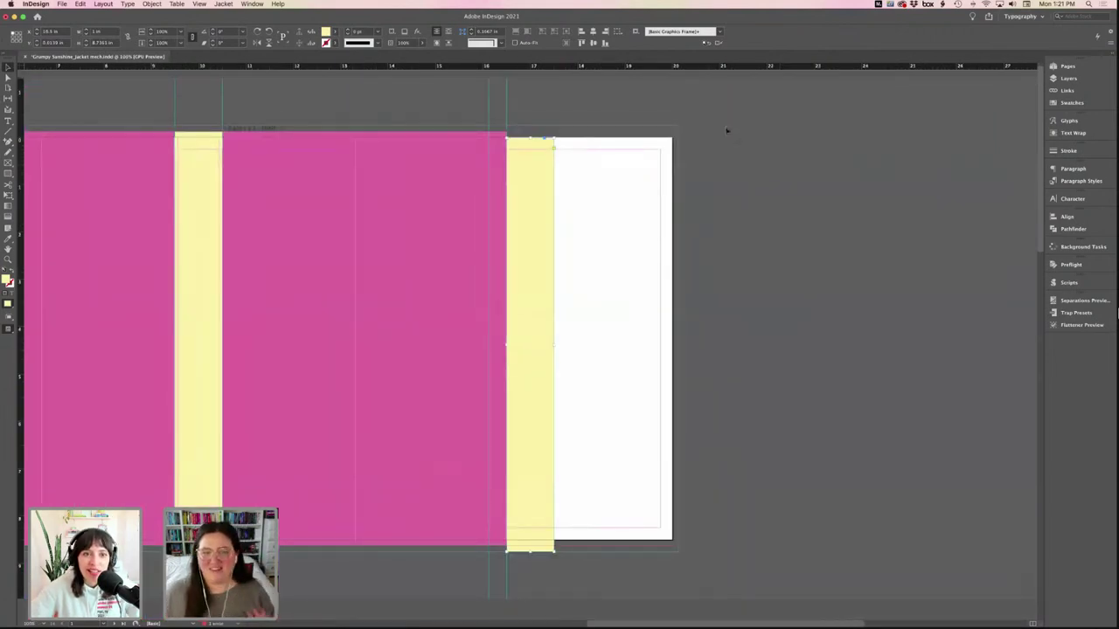
{"action": "left_click_drag", "start_coordinate": [537, 215], "coordinate": [575, 181]}
{"action": "mouse_move", "coordinate": [553, 338]}
{"action": "left_mouse_down"}
{"action": "mouse_move", "coordinate": [681, 339]}
{"action": "mouse_move", "coordinate": [678, 348]}
{"action": "left_mouse_up"}
{"action": "scroll", "coordinate": [678, 349], "scroll_direction": "left", "scroll_amount": 10}
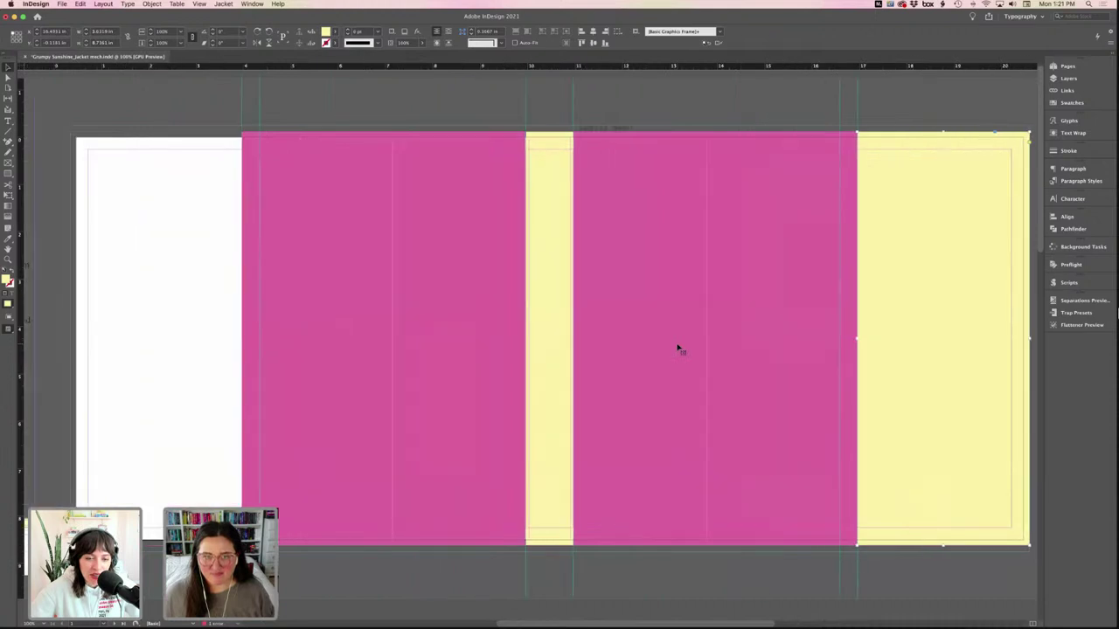
- Copy the yellow front flap rectangle onto the back flap, deselect it and preview the jacket without guides
{"action": "left_click_drag", "start_coordinate": [960, 347], "coordinate": [330, 320]}
{"action": "left_click_drag", "start_coordinate": [267, 264], "coordinate": [109, 265]}
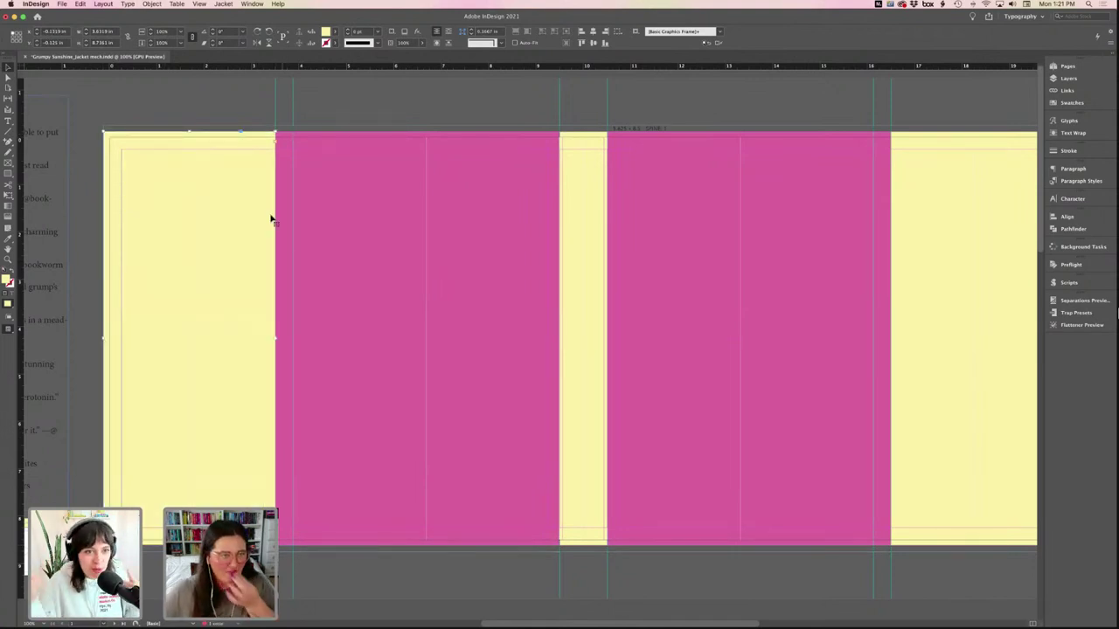
{"action": "scroll", "coordinate": [281, 244], "scroll_direction": "left", "scroll_amount": 1}
{"action": "scroll", "coordinate": [283, 245], "scroll_direction": "left", "scroll_amount": 2}
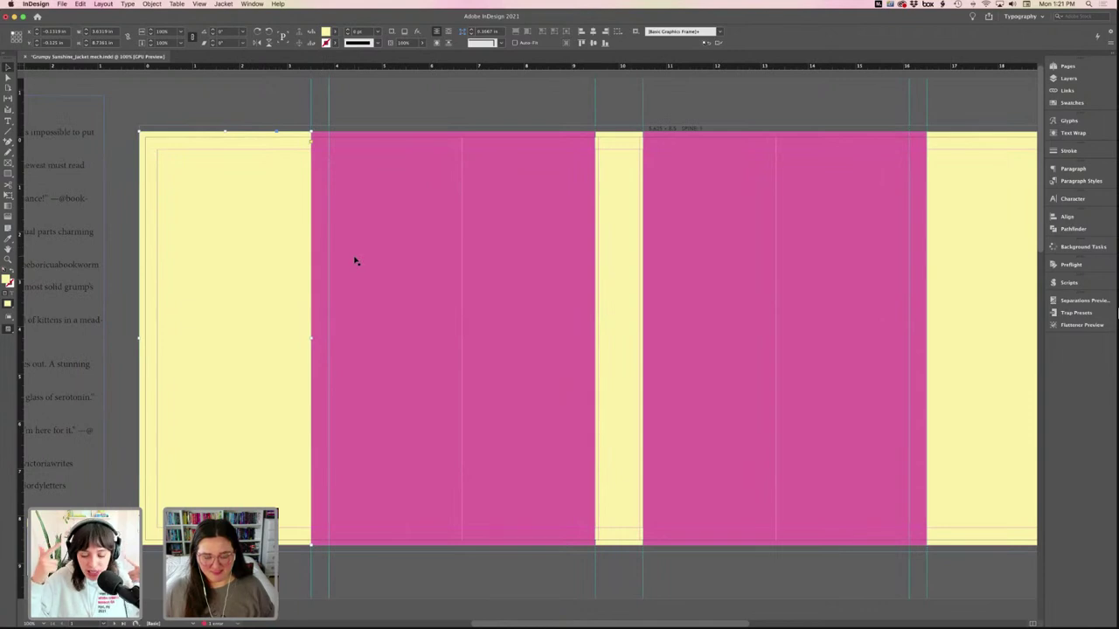
{"action": "left_click", "coordinate": [395, 101]}
{"action": "key", "text": "w"}
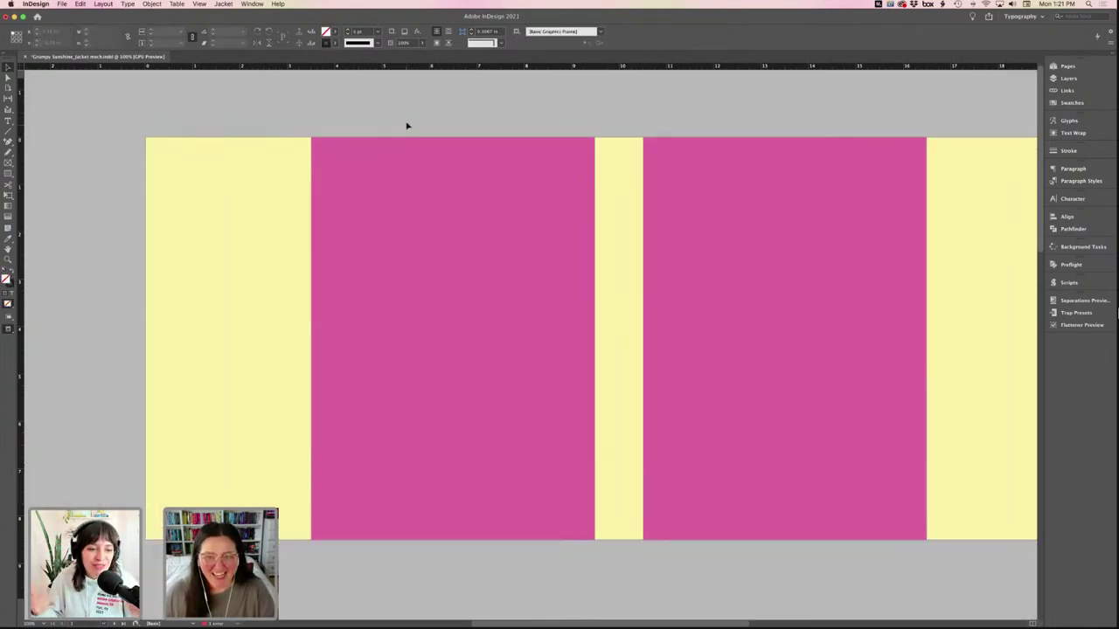
- Show the guides again and place the lettering PSD from the Downloads folder, aligning its cover outline with the front cover panel
{"action": "key", "text": "w"}
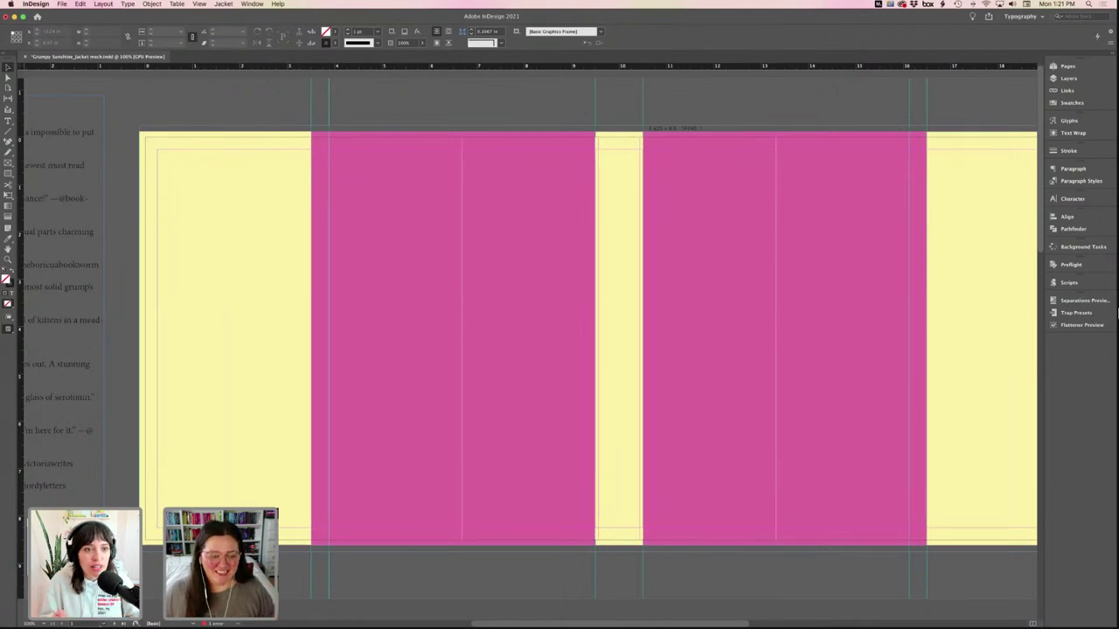
{"action": "mouse_move", "coordinate": [141, 624]}
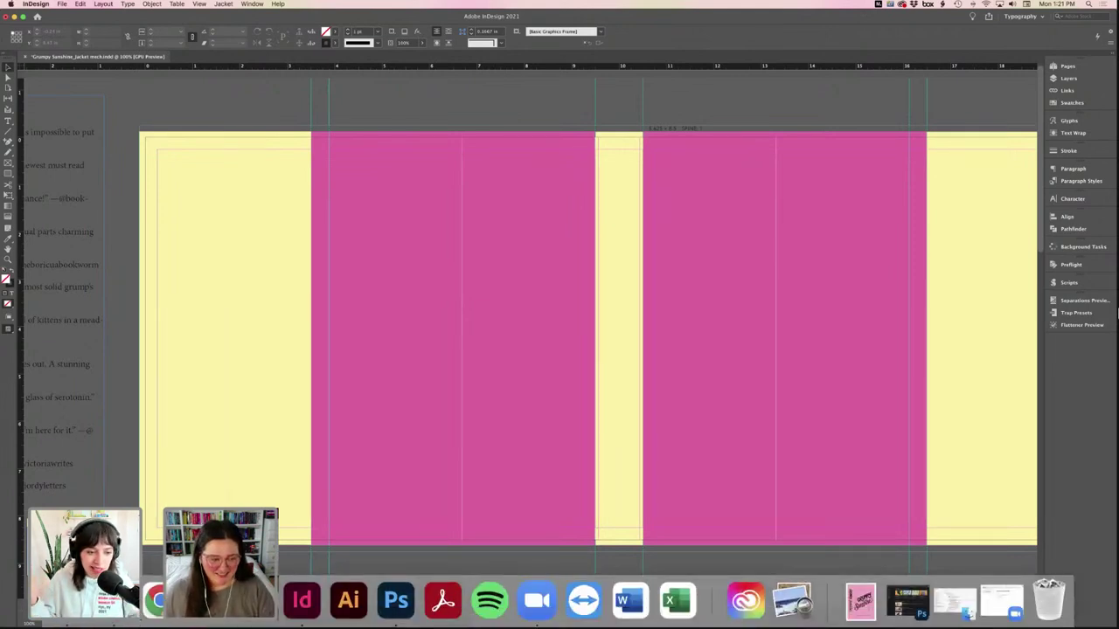
{"action": "left_click", "coordinate": [67, 601]}
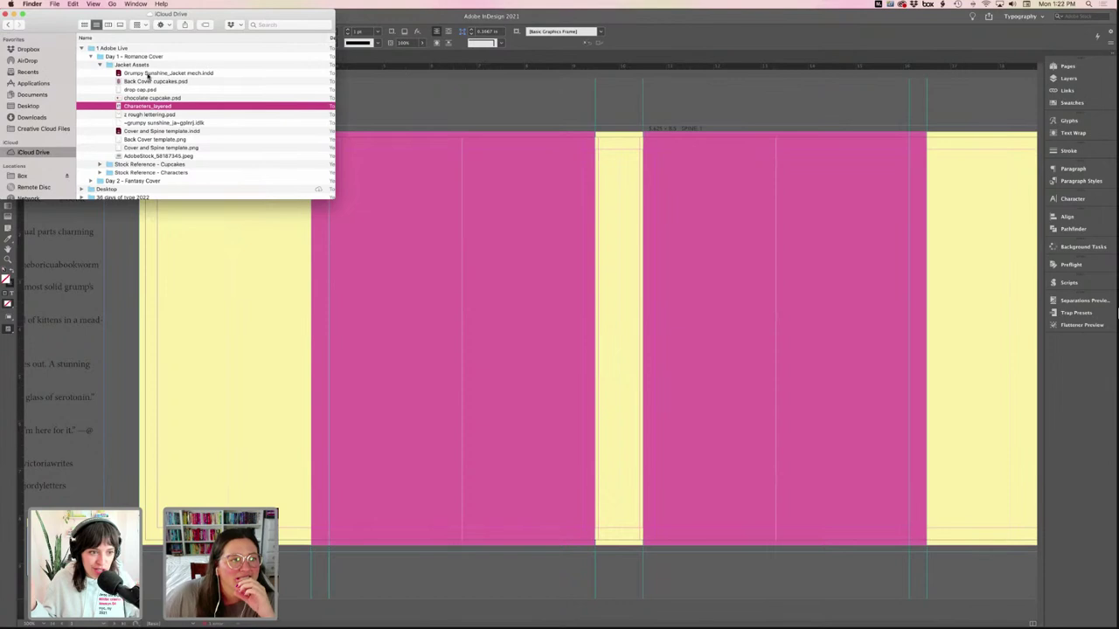
{"action": "left_click", "coordinate": [146, 74]}
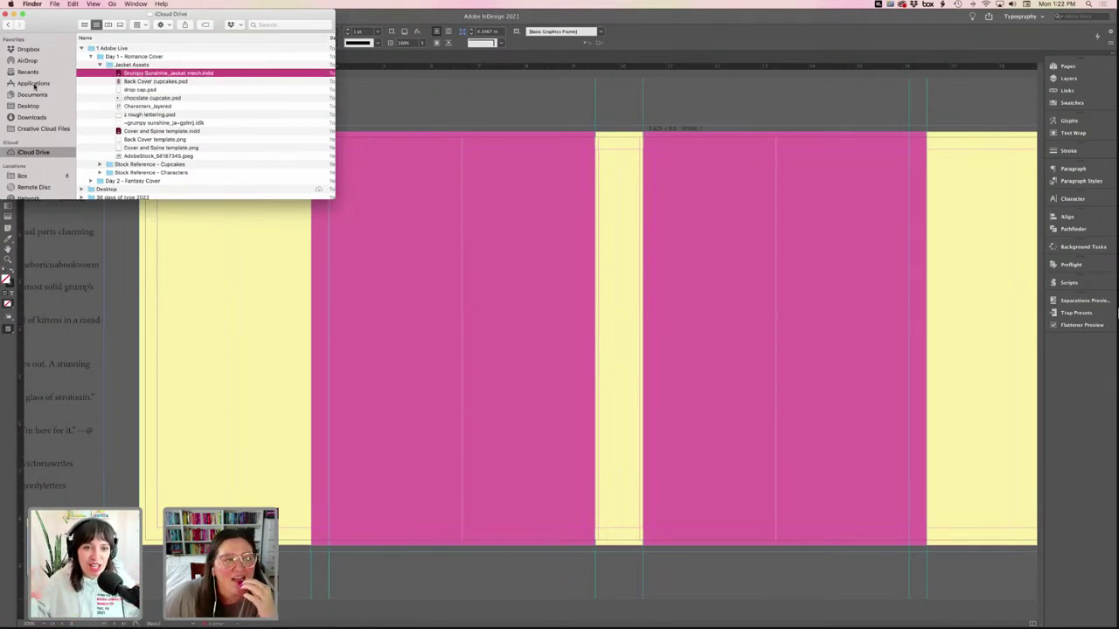
{"action": "left_click", "coordinate": [31, 117]}
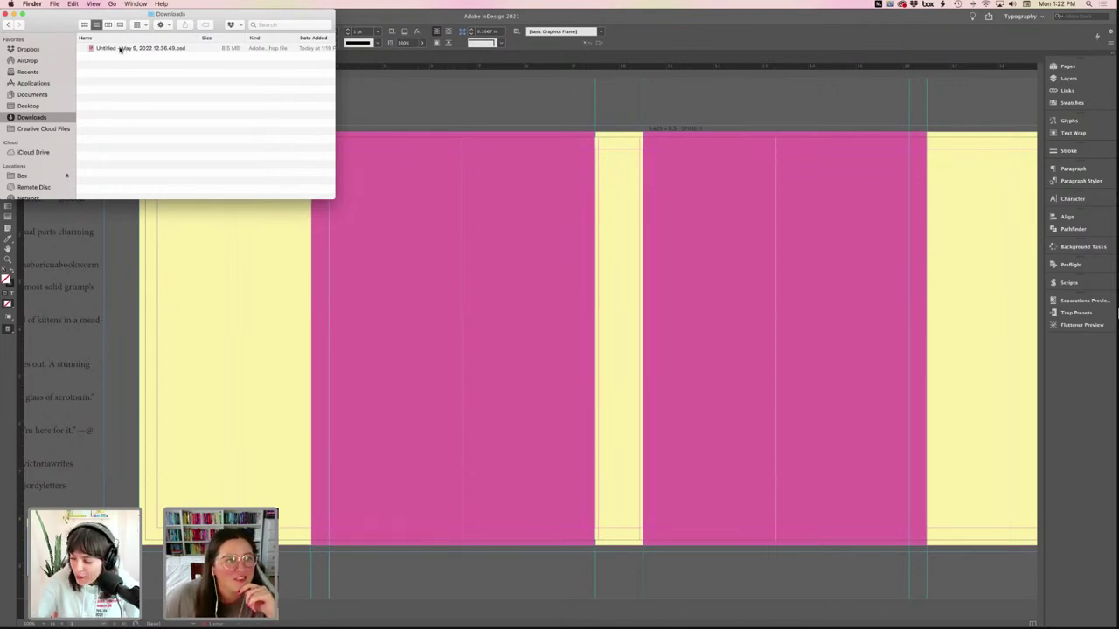
{"action": "left_click_drag", "start_coordinate": [121, 49], "coordinate": [681, 90]}
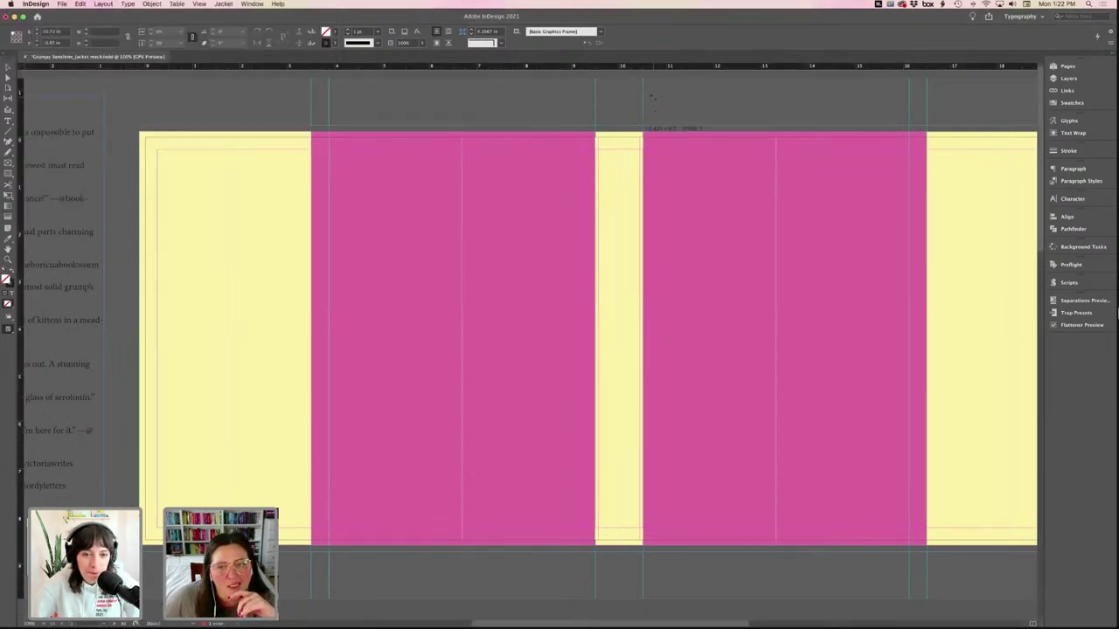
{"action": "left_click", "coordinate": [653, 97]}
{"action": "mouse_move", "coordinate": [854, 119]}
{"action": "left_mouse_down"}
{"action": "mouse_move", "coordinate": [770, 115]}
{"action": "mouse_move", "coordinate": [776, 101]}
{"action": "left_mouse_up"}
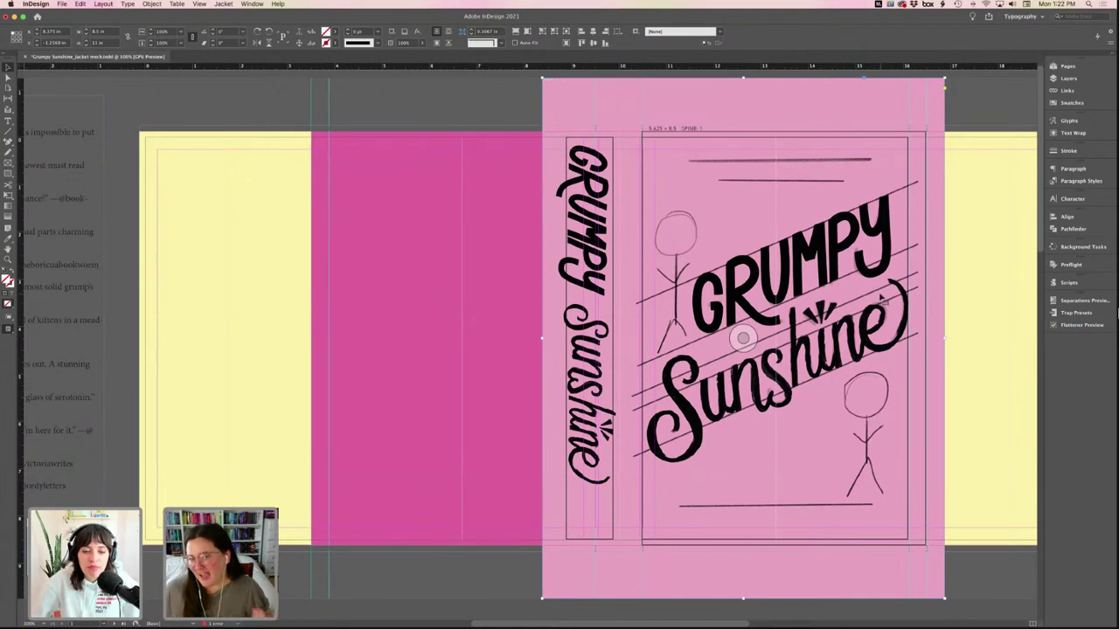
- Open the placed lettering PSD in Photoshop 2021 for editing
{"action": "right_click", "coordinate": [807, 104]}
{"action": "mouse_move", "coordinate": [862, 260]}
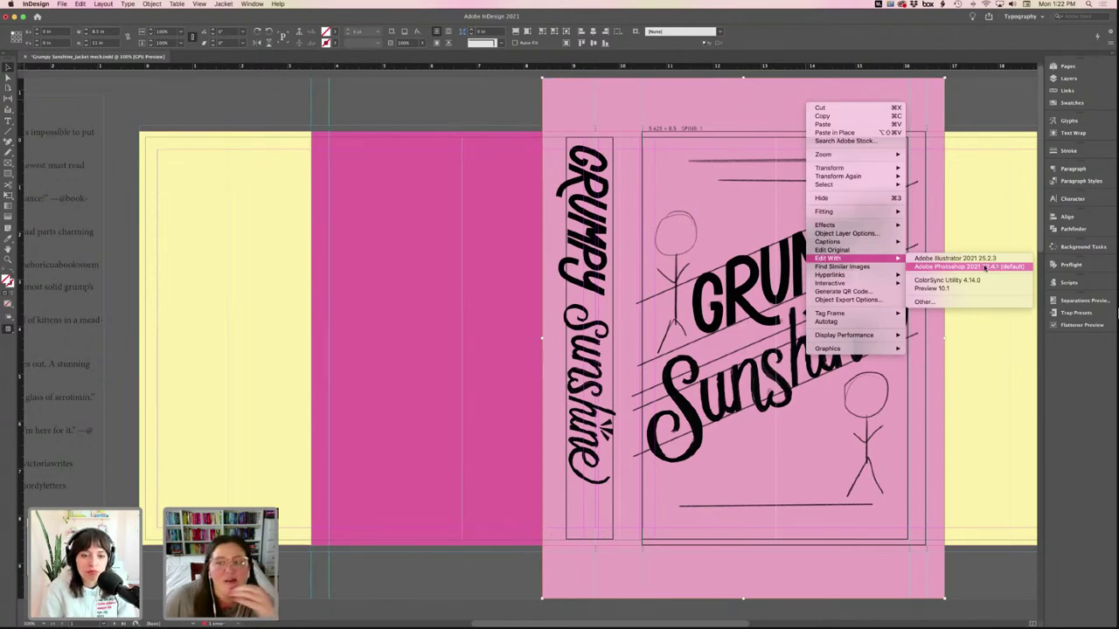
{"action": "left_click", "coordinate": [984, 267]}
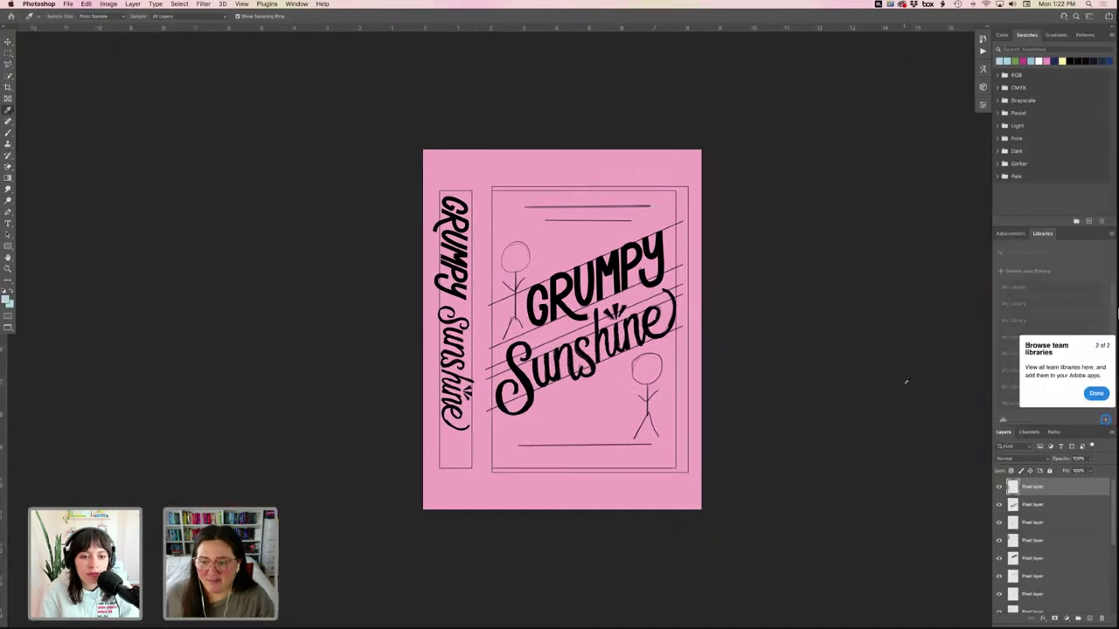
{"action": "key", "text": "f"}
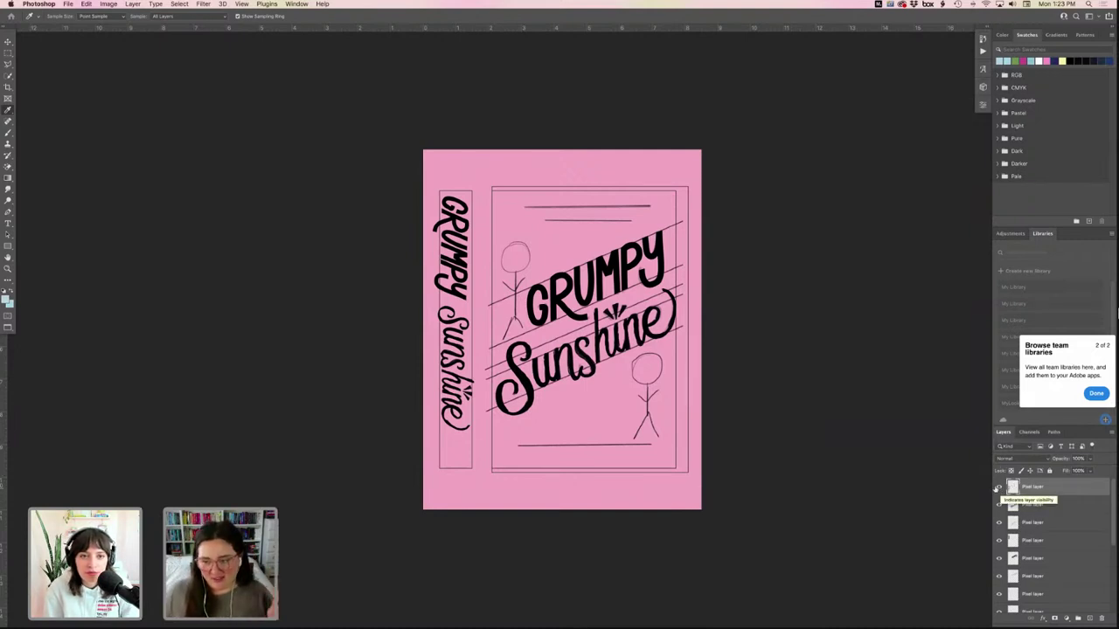
- Identify the topmost layer by toggling its visibility and rename it Sunshine spine
{"action": "left_click", "coordinate": [999, 488]}
{"action": "left_click", "coordinate": [999, 488]}
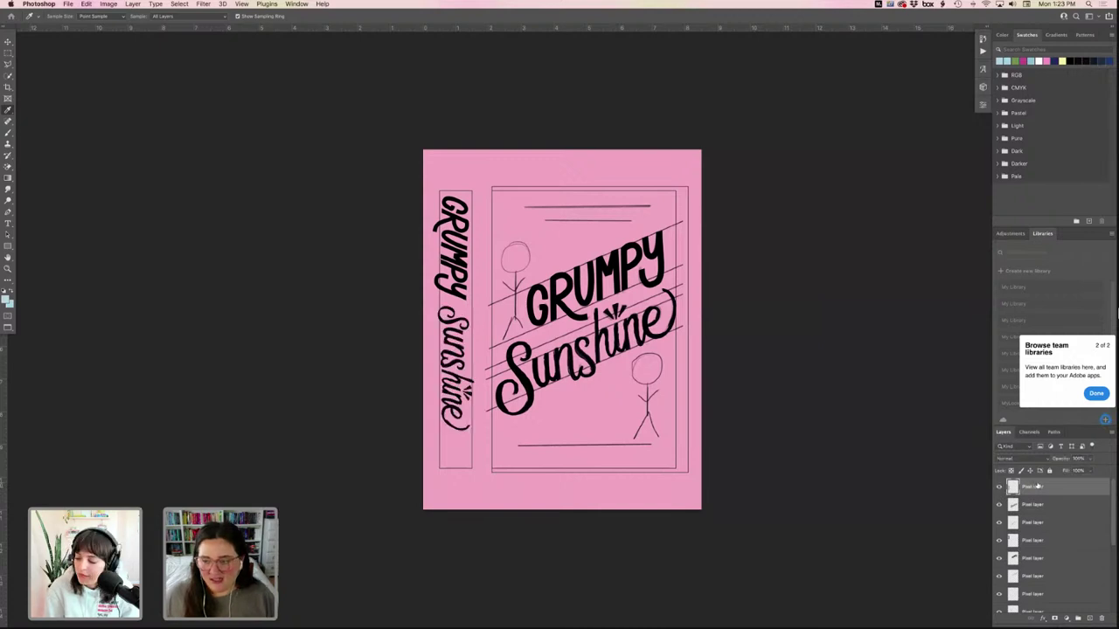
{"action": "double_click", "coordinate": [1037, 486]}
{"action": "type", "text": "Sunshine sp"}
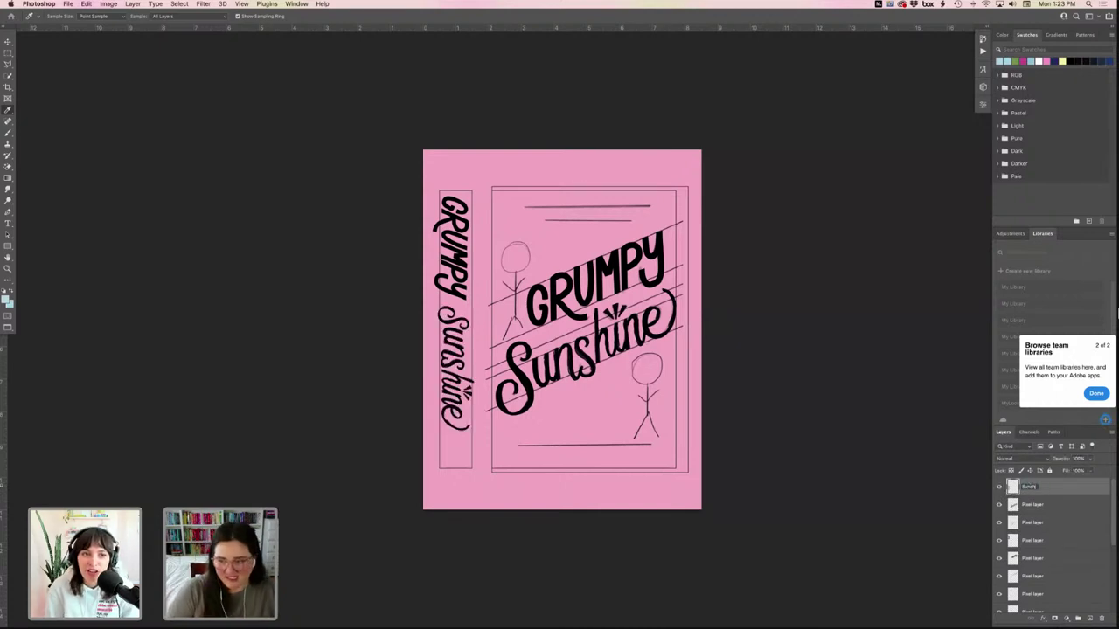
{"action": "type", "text": "ine"}
{"action": "key", "text": "Return"}
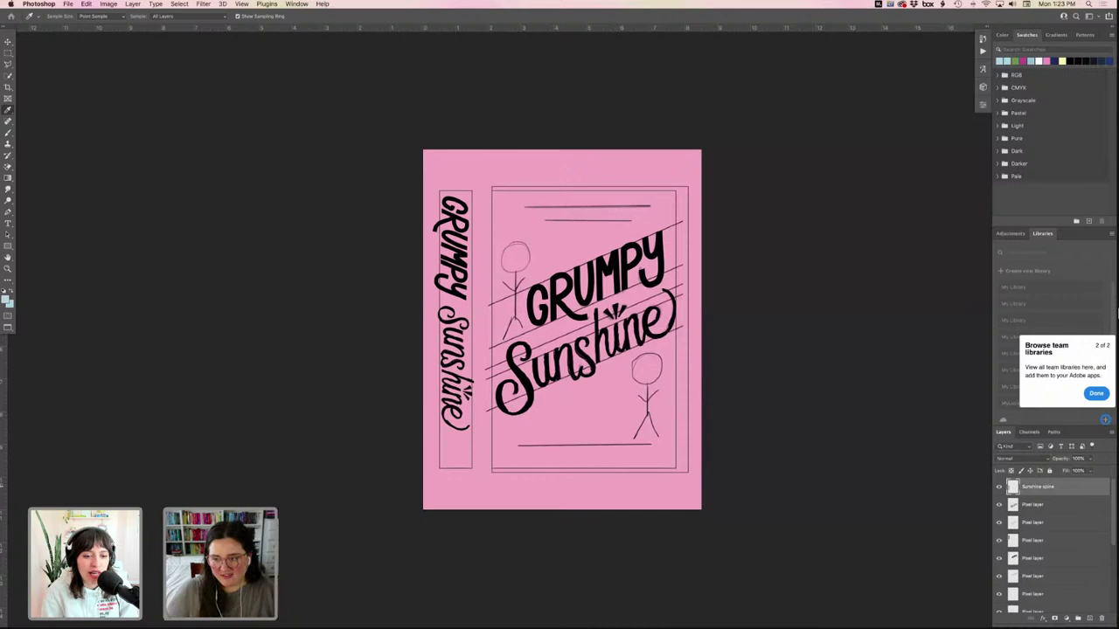
- Rename the pixel layer directly below Sunshine spine as Sunshine front
{"action": "double_click", "coordinate": [1042, 506]}
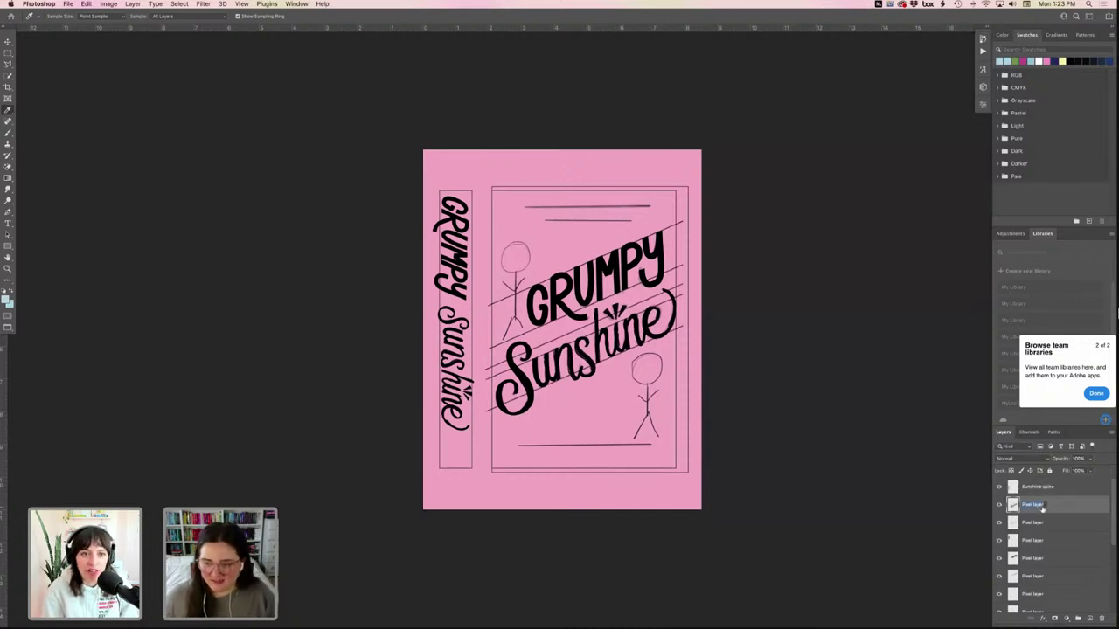
{"action": "type", "text": "Sunshine"}
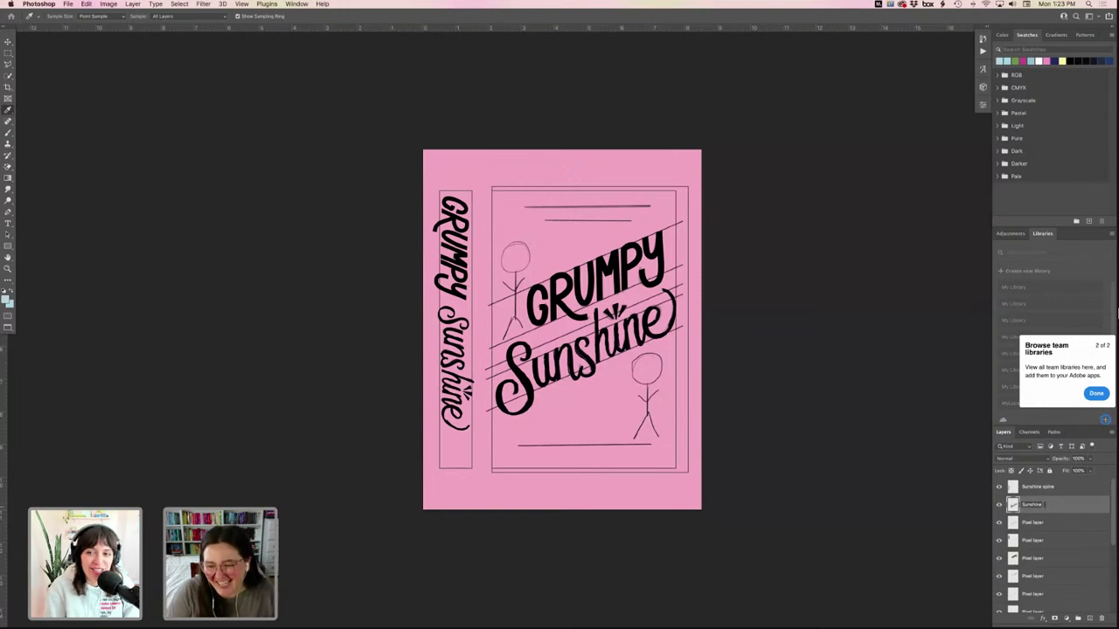
{"action": "type", "text": " Front"}
{"action": "key", "text": "Return"}
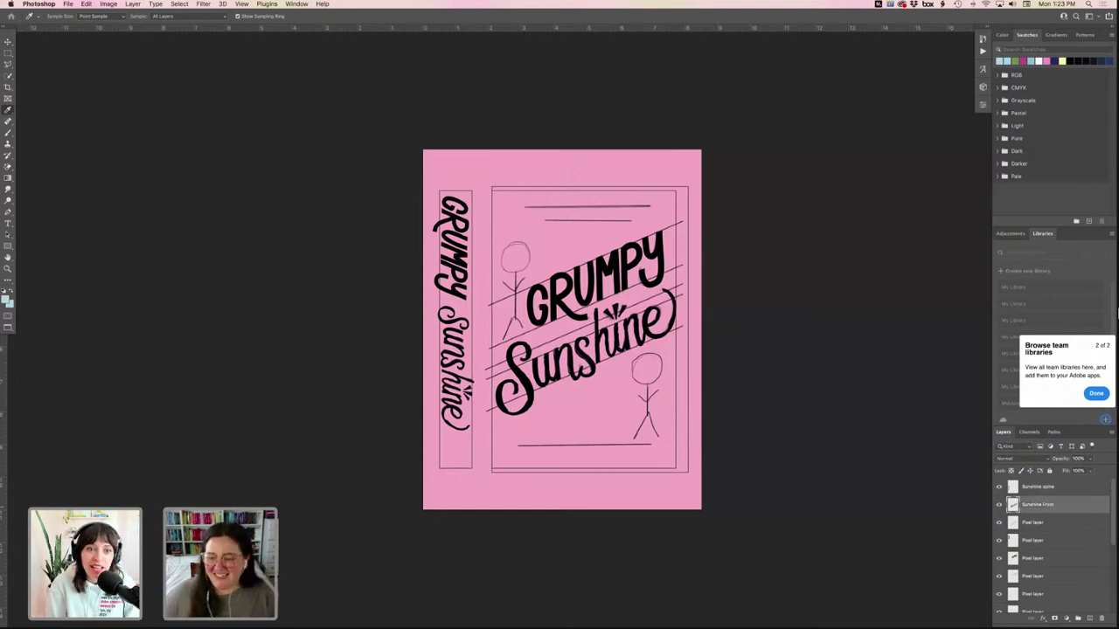
- Hide the pixel layer below Sunshine front and rename the layer beneath it Grumpy spine
{"action": "left_click", "coordinate": [999, 524]}
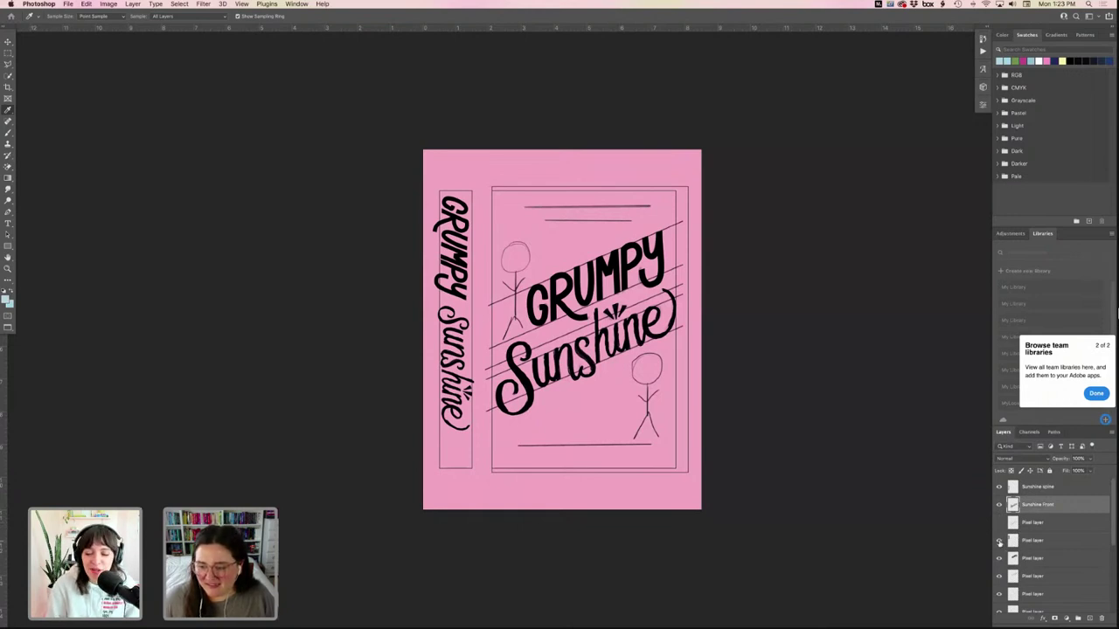
{"action": "left_click", "coordinate": [998, 541]}
{"action": "left_click", "coordinate": [999, 541]}
{"action": "double_click", "coordinate": [1033, 540]}
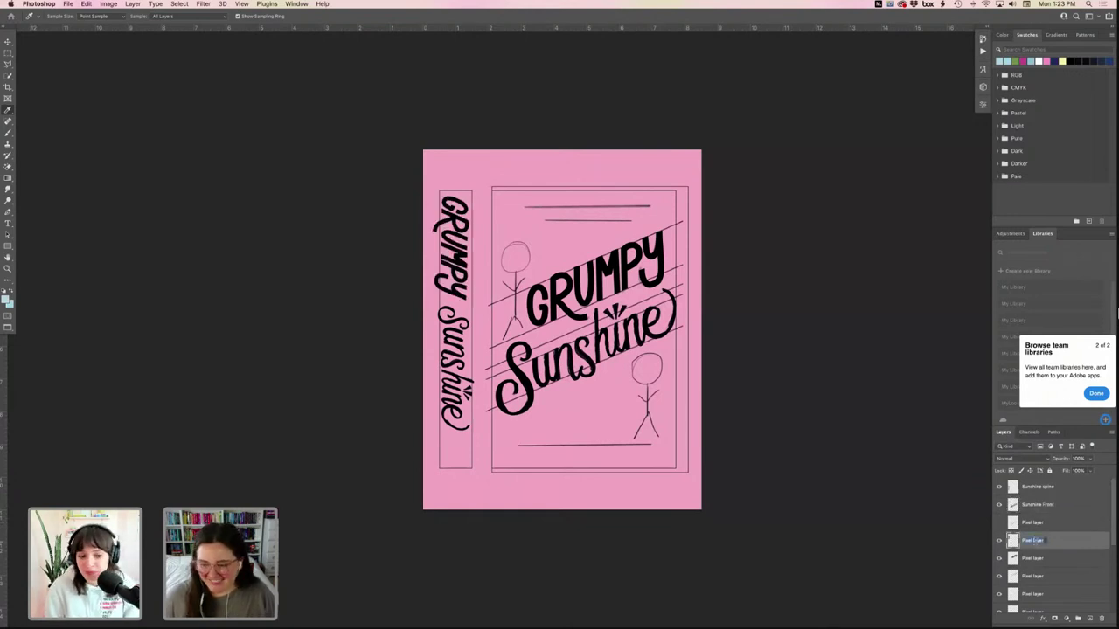
{"action": "type", "text": "Grumpy"}
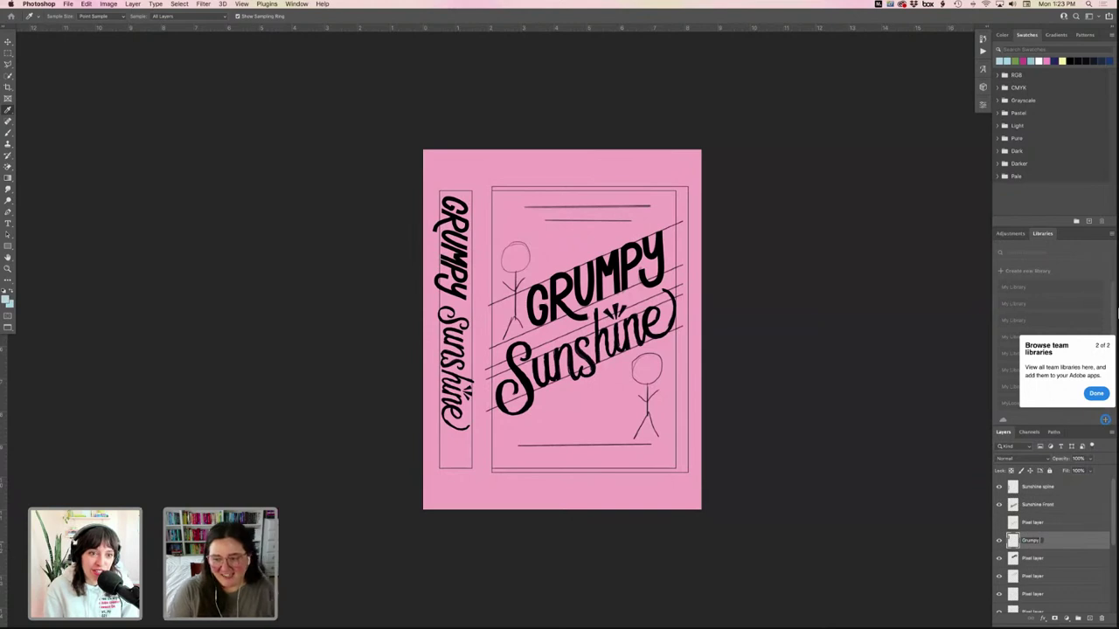
{"action": "type", "text": " spine"}
{"action": "key", "text": "Return"}
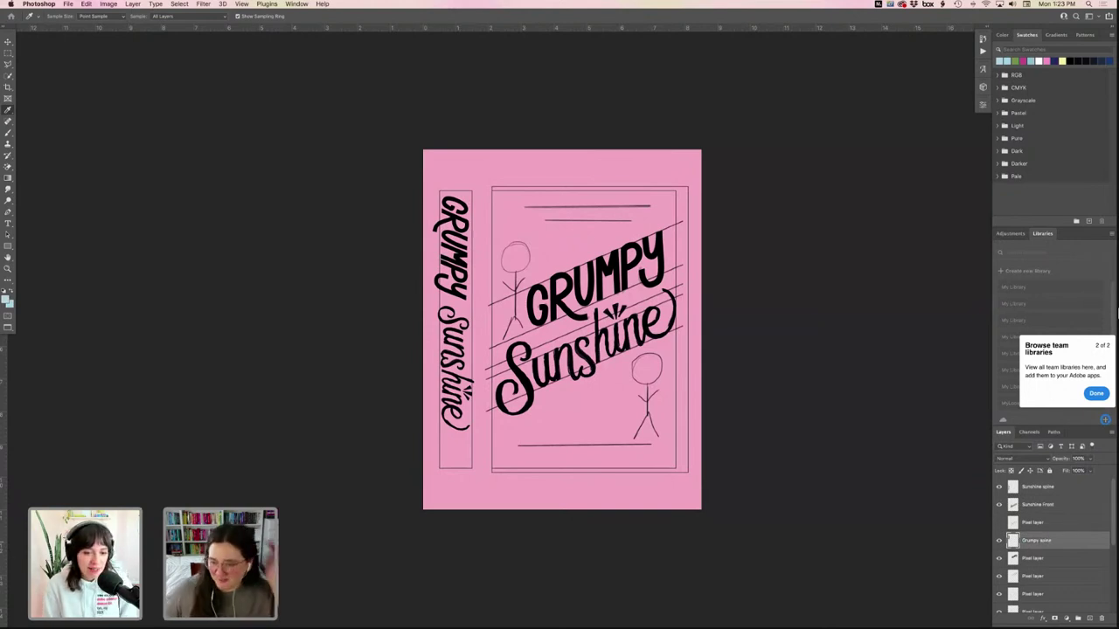
- Check the layer below Grumpy spine by toggling its visibility and rename it Grumpy front
{"action": "left_click", "coordinate": [998, 558]}
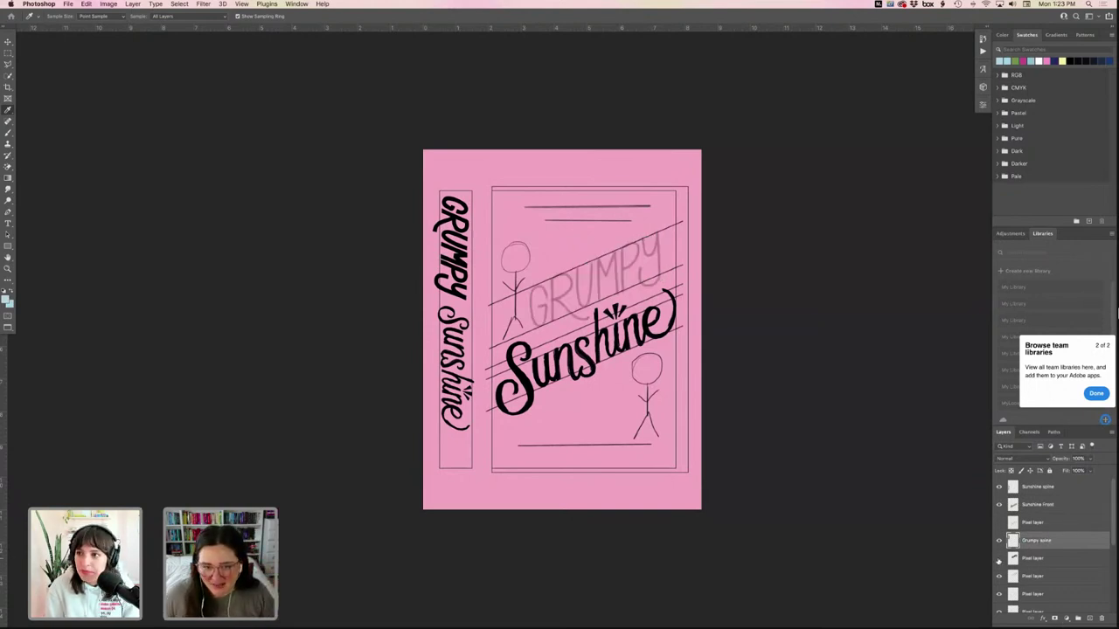
{"action": "left_click", "coordinate": [999, 559]}
{"action": "double_click", "coordinate": [1033, 558]}
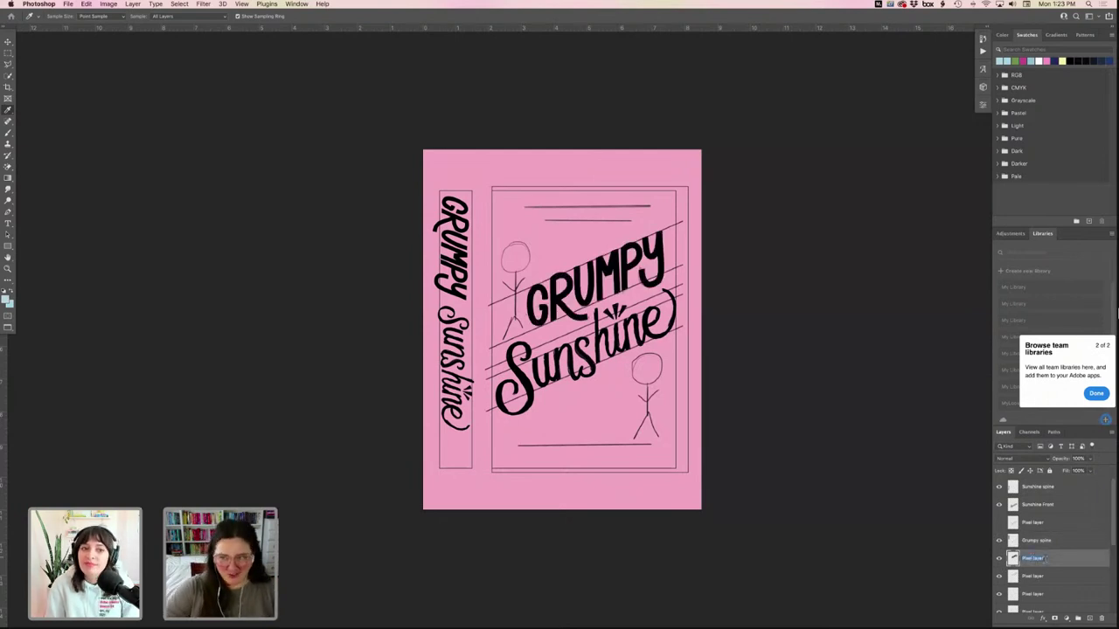
{"action": "type", "text": "Grump"}
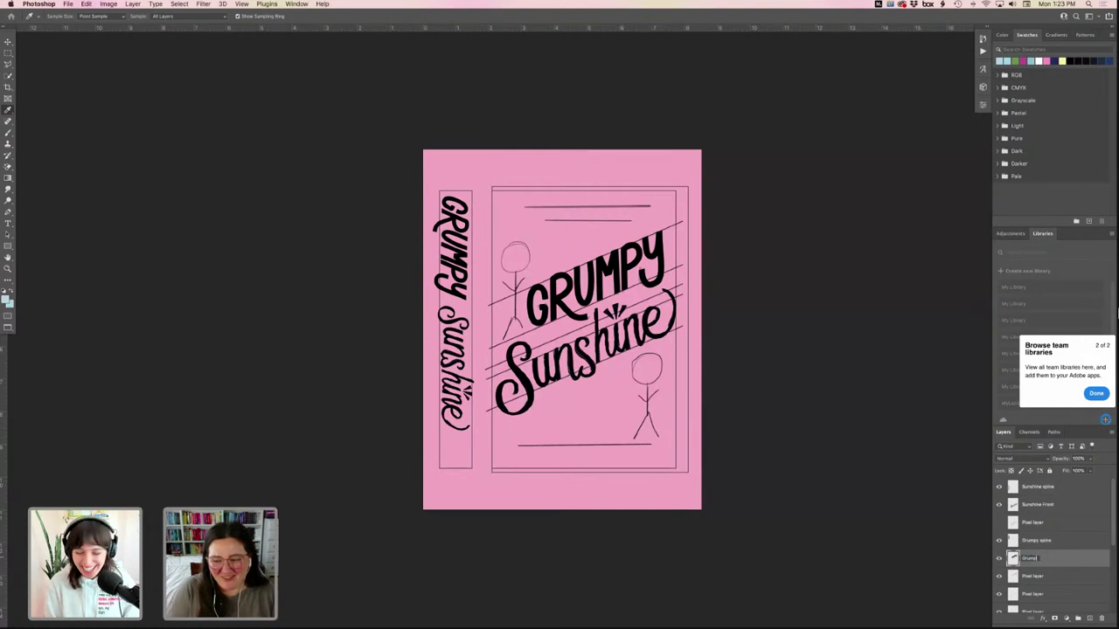
{"action": "type", "text": "y  front"}
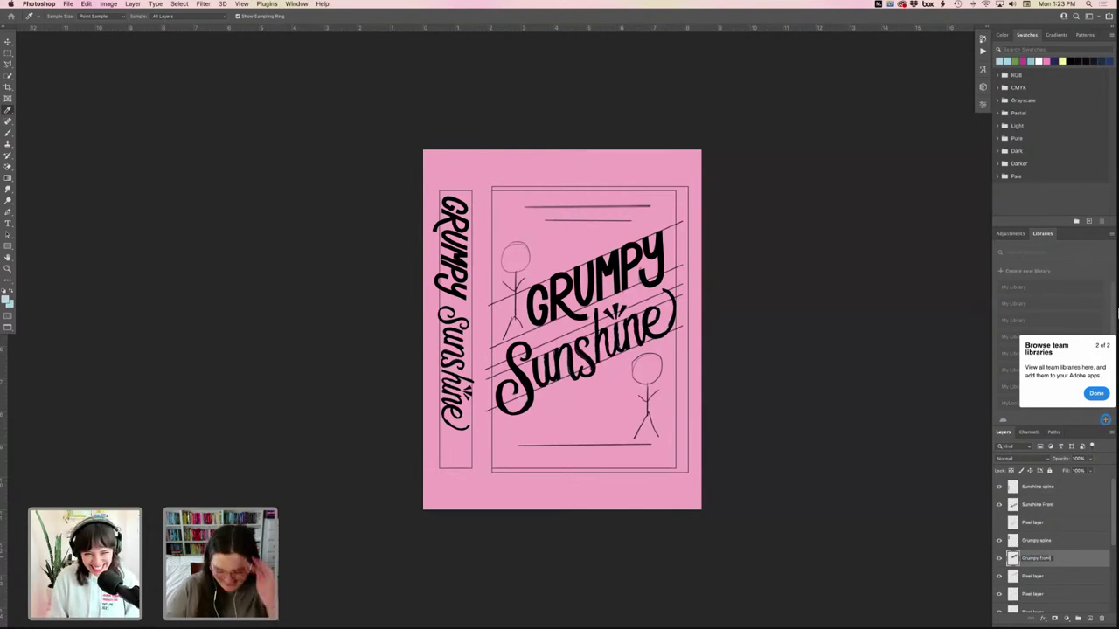
{"action": "key", "text": "Return"}
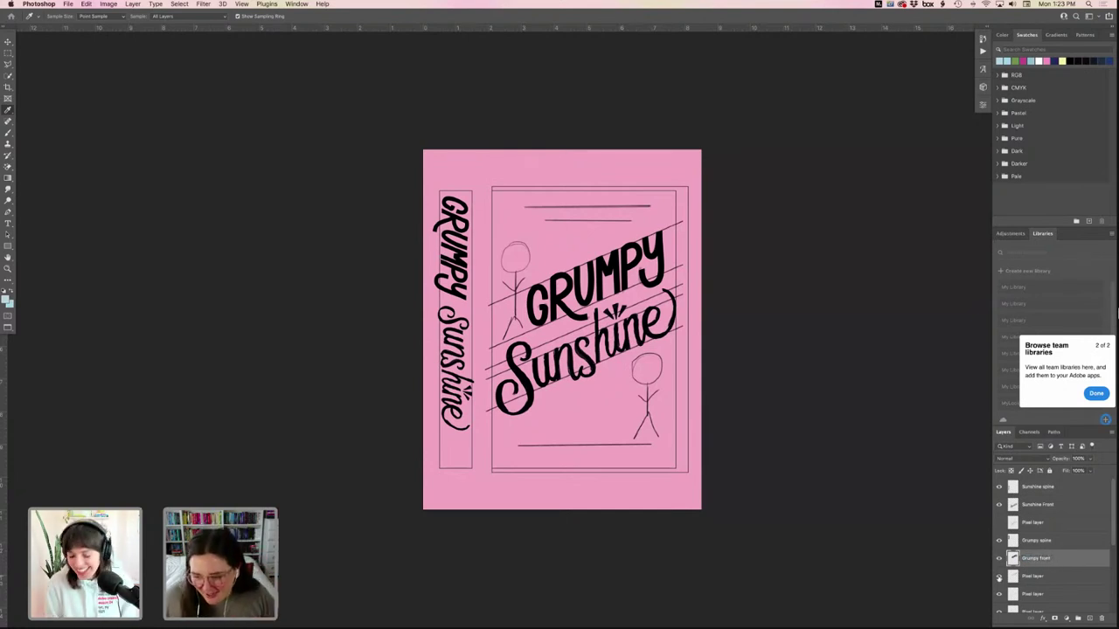
- Hide the sketch layers below Grumpy front, including the slanted guide lines, stick figures and text placeholder lines
{"action": "scroll", "coordinate": [1057, 584], "scroll_direction": "down", "scroll_amount": 3}
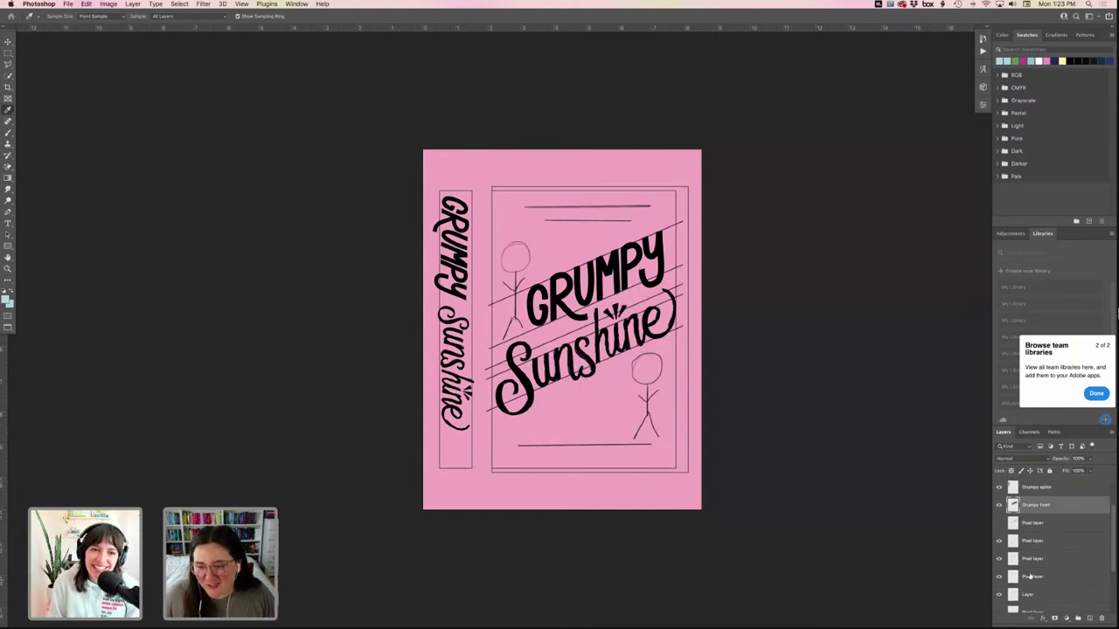
{"action": "left_click", "coordinate": [1000, 558]}
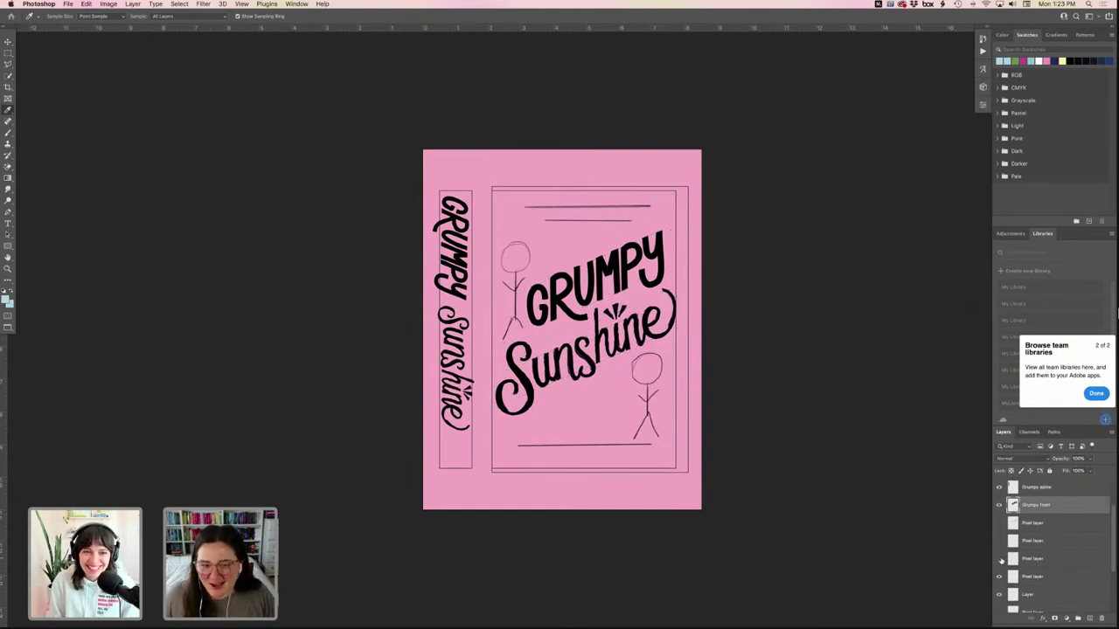
{"action": "left_click", "coordinate": [1001, 561]}
{"action": "left_click", "coordinate": [1000, 560]}
{"action": "left_click", "coordinate": [1001, 560]}
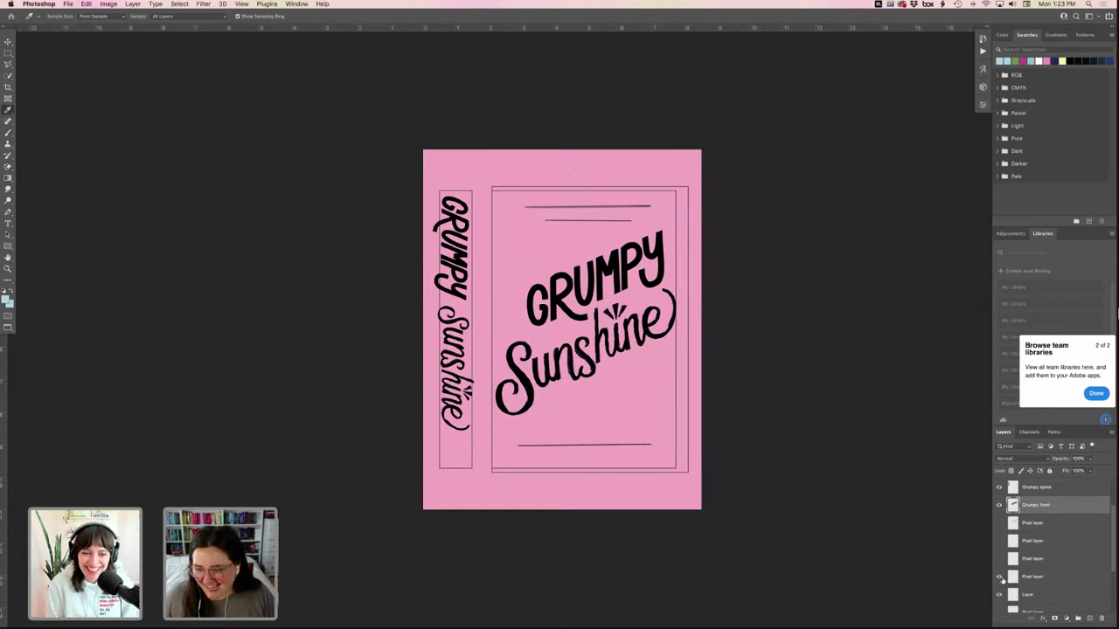
{"action": "left_click", "coordinate": [1000, 578]}
{"action": "left_click", "coordinate": [1001, 596]}
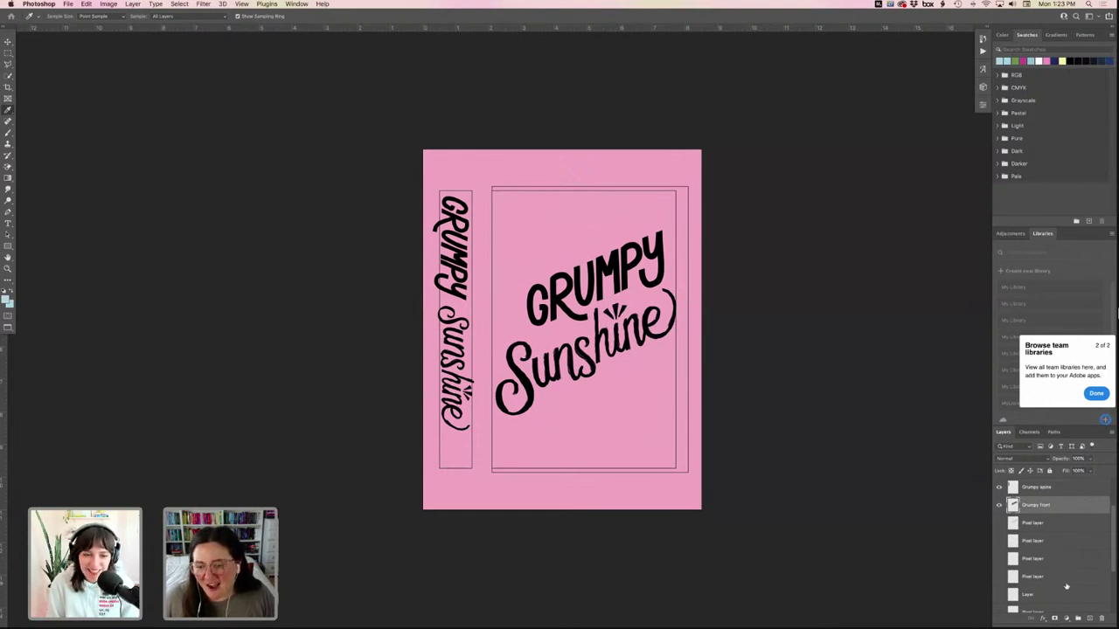
- Hide the template image layer, the pink fill layer and the white background so only the lettering shows on transparency
{"action": "scroll", "coordinate": [1065, 587], "scroll_direction": "down", "scroll_amount": 3}
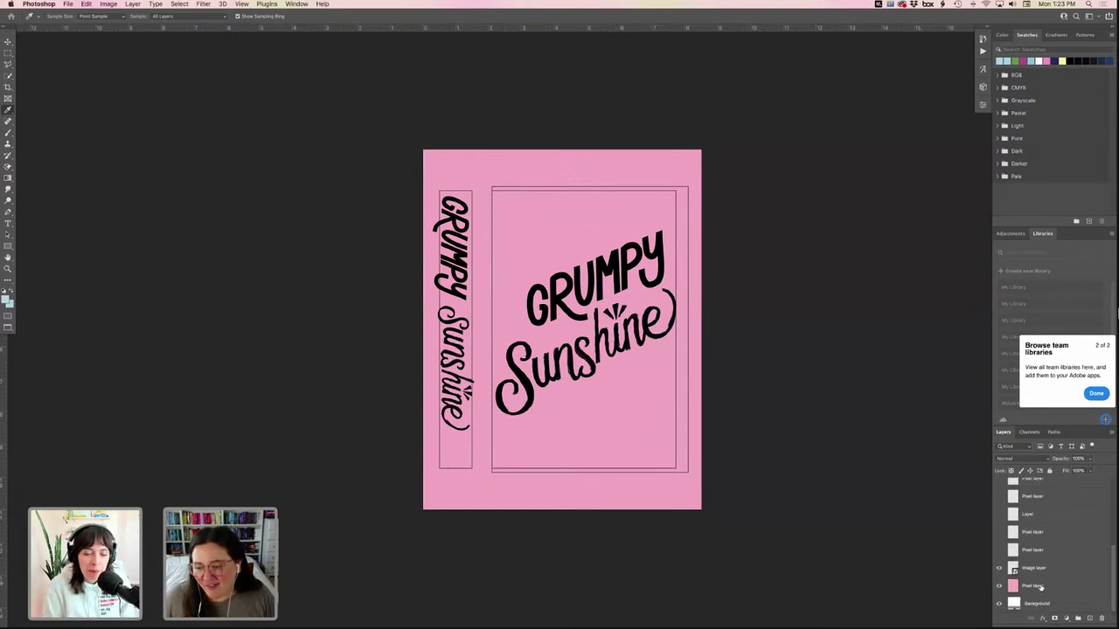
{"action": "left_click", "coordinate": [1000, 569]}
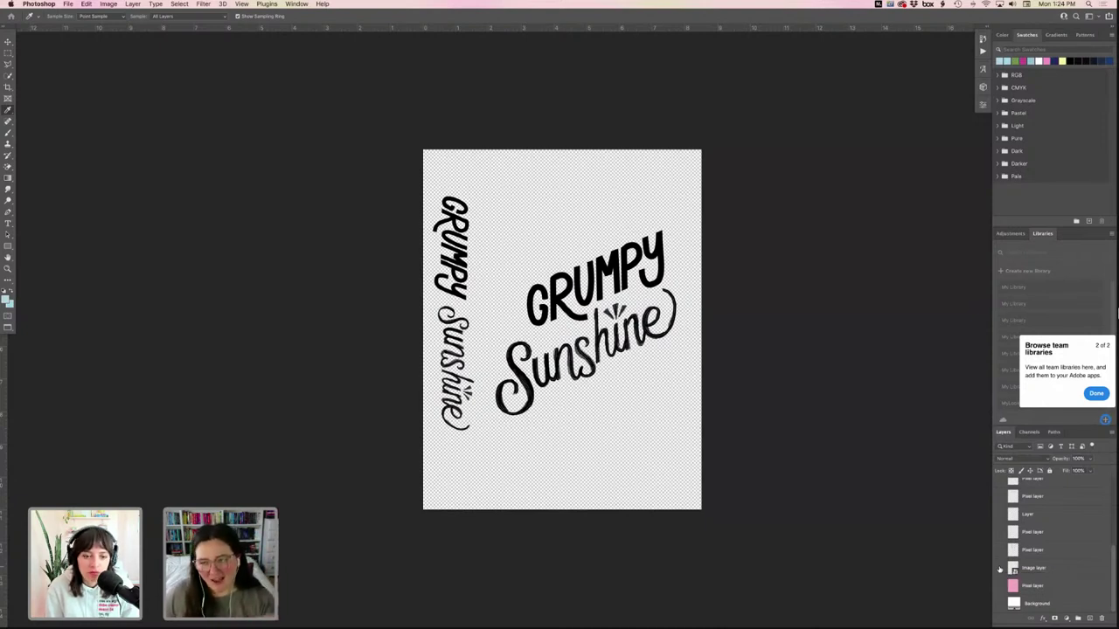
{"action": "scroll", "coordinate": [1057, 568], "scroll_direction": "up", "scroll_amount": 5}
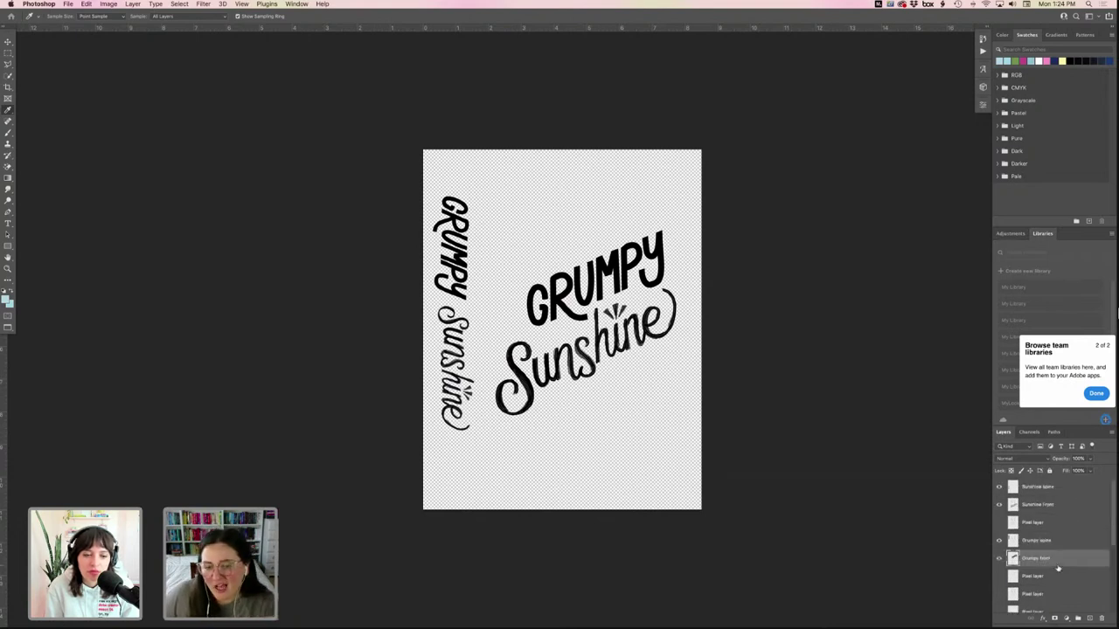
- Save the cleaned-up lettering file, switch back to InDesign and select the placed lettering on the jacket
{"action": "key", "text": "super+s"}
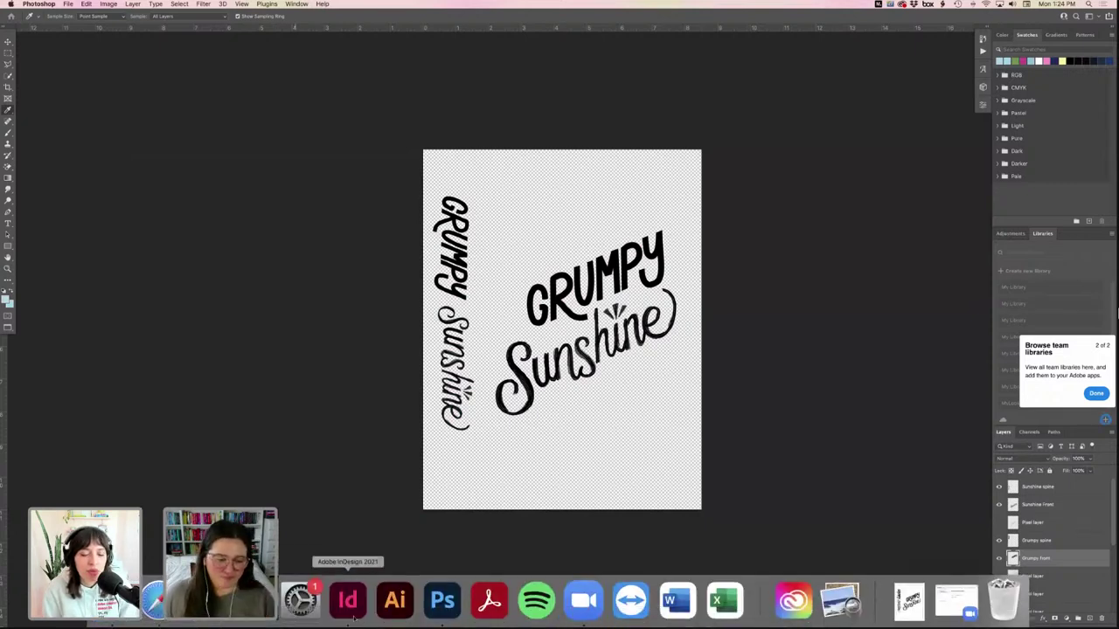
{"action": "left_click", "coordinate": [351, 611]}
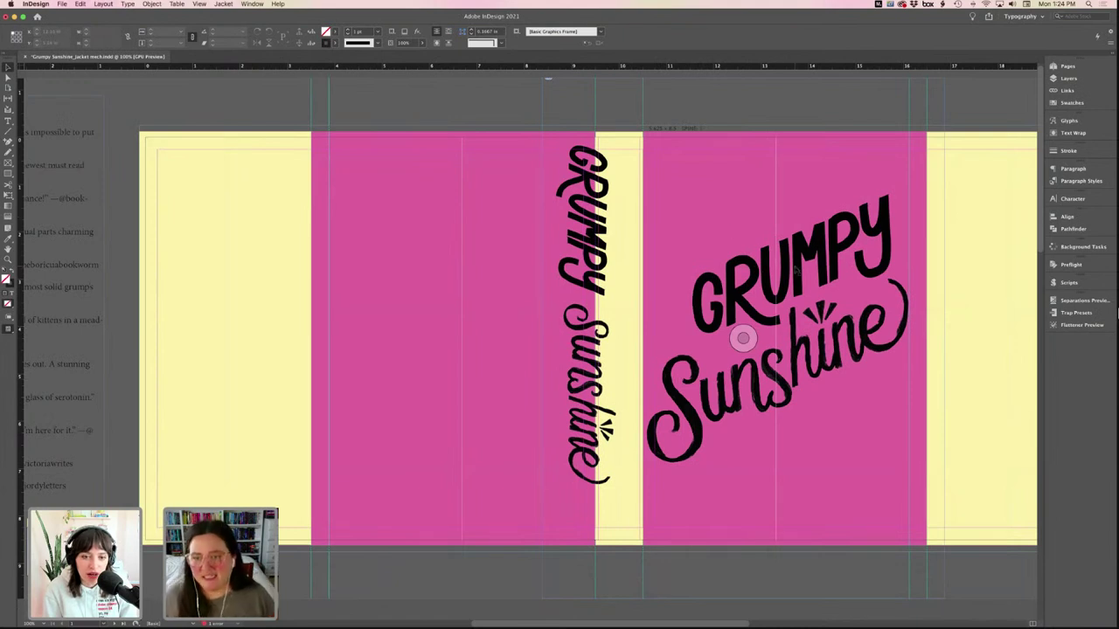
{"action": "left_click", "coordinate": [762, 268]}
{"action": "scroll", "coordinate": [761, 264], "scroll_direction": "right", "scroll_amount": 3}
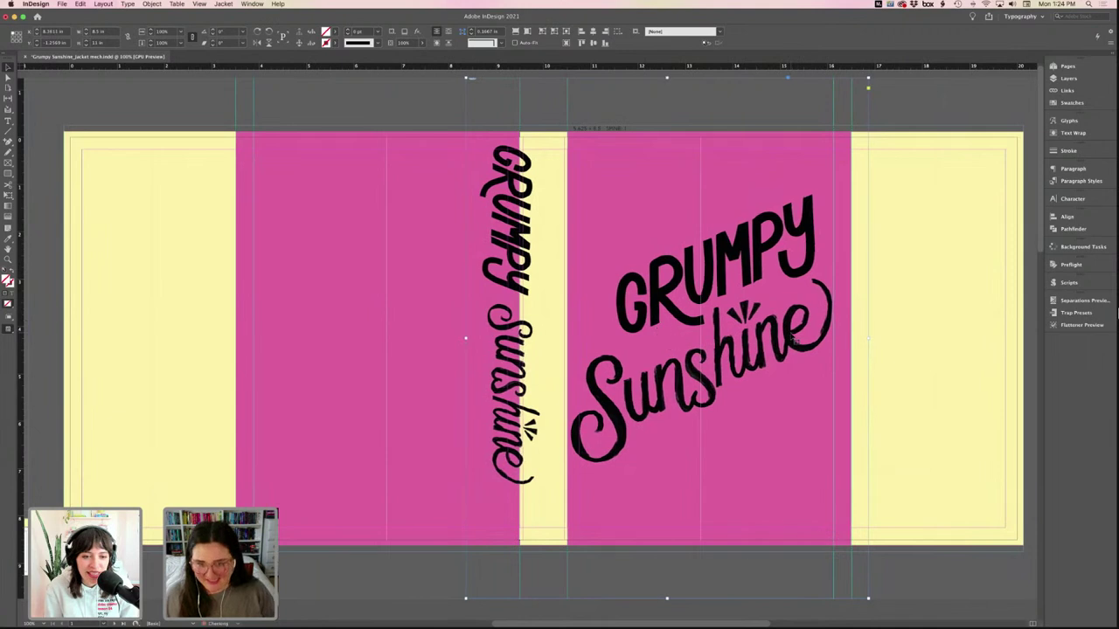
- Crop the placed lettering's frame on three sides so it holds only the front-cover Grumpy Sunshine title
{"action": "left_click_drag", "start_coordinate": [468, 340], "coordinate": [566, 338]}
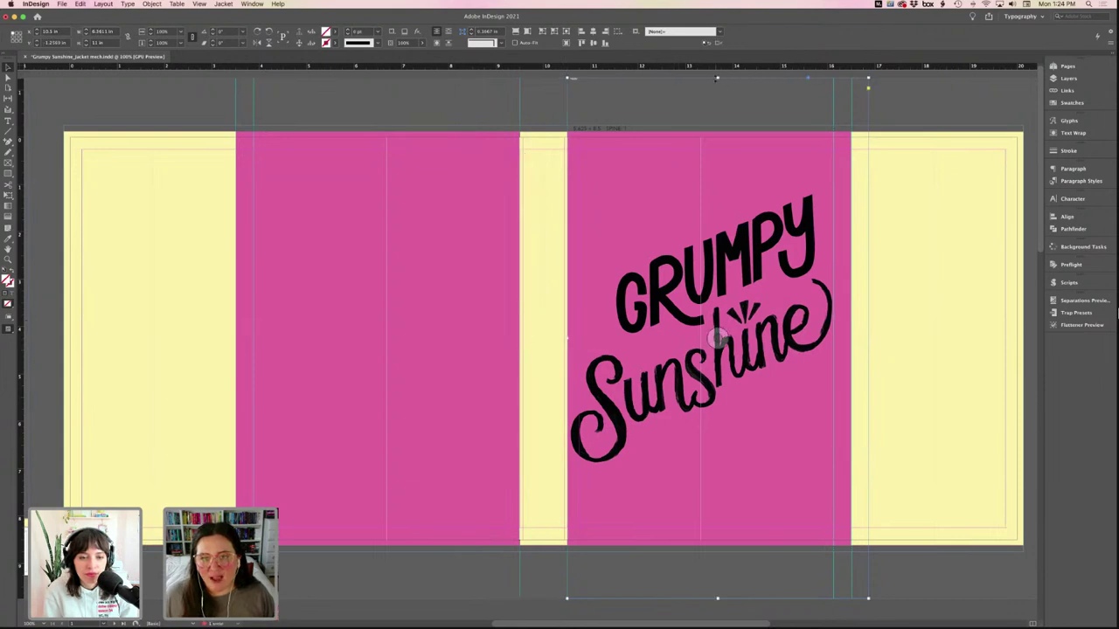
{"action": "left_click_drag", "start_coordinate": [717, 80], "coordinate": [717, 181]}
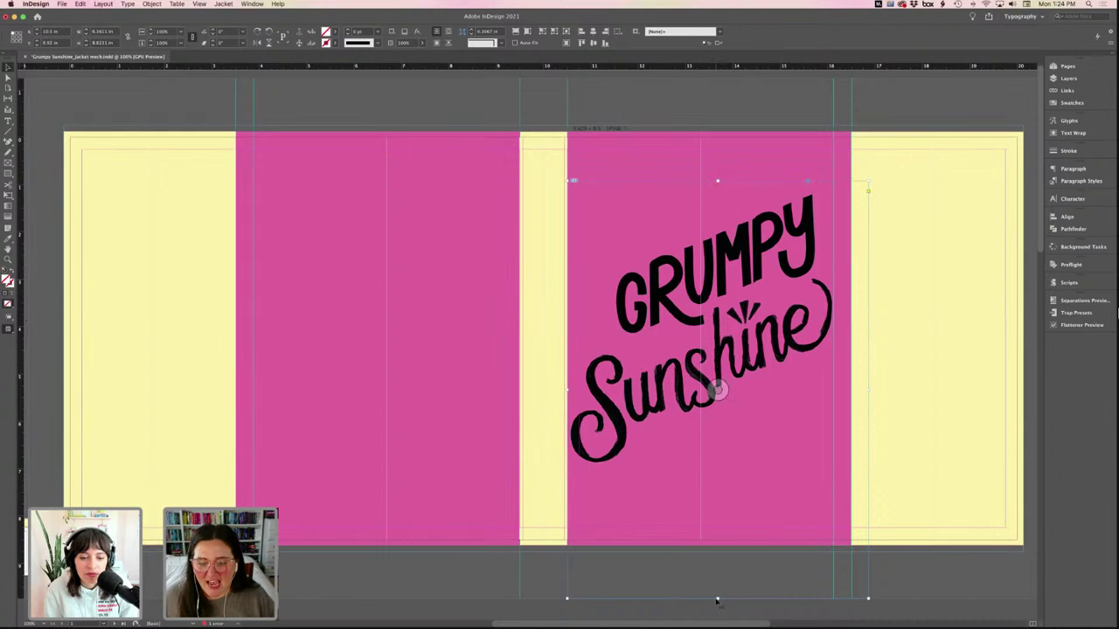
{"action": "left_click_drag", "start_coordinate": [718, 599], "coordinate": [716, 459]}
- Duplicate the front lettering frame toward the spine and shift the artwork inside the copy until the vertical spine lettering shows
{"action": "left_click_drag", "start_coordinate": [738, 355], "coordinate": [627, 358]}
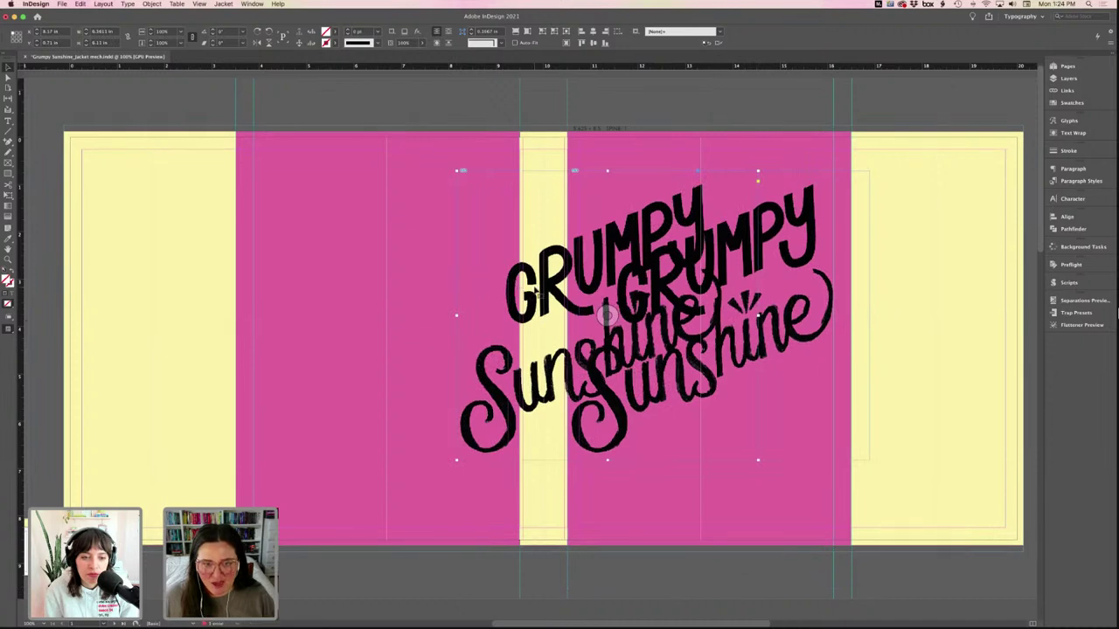
{"action": "left_click", "coordinate": [533, 289]}
{"action": "key", "text": "shift+Right"}
{"action": "key", "text": "shift+Right"}
{"action": "key", "text": "shift+Right"}
{"action": "key", "text": "shift+Right"}
{"action": "key", "text": "shift+Right"}
{"action": "key", "text": "shift+Right"}
{"action": "key", "text": "shift+Right"}
{"action": "key", "text": "shift+Right"}
{"action": "key", "text": "shift+Right"}
{"action": "key", "text": "shift+Right"}
{"action": "key", "text": "shift+Right"}
{"action": "key", "text": "shift+Right"}
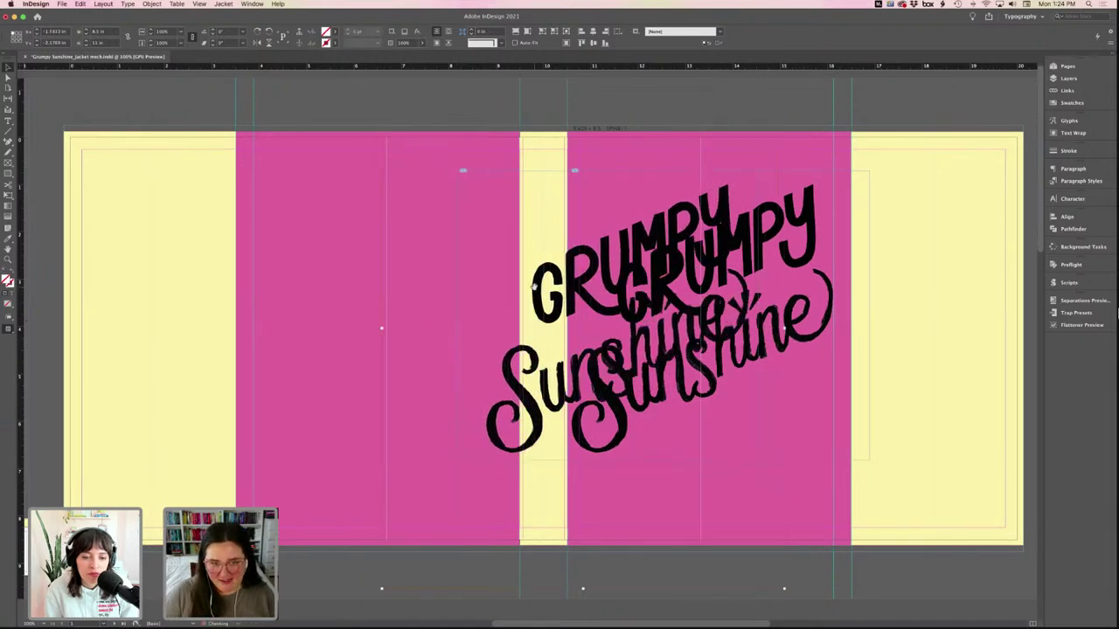
{"action": "key", "text": "shift+Right"}
{"action": "key", "text": "shift+Right"}
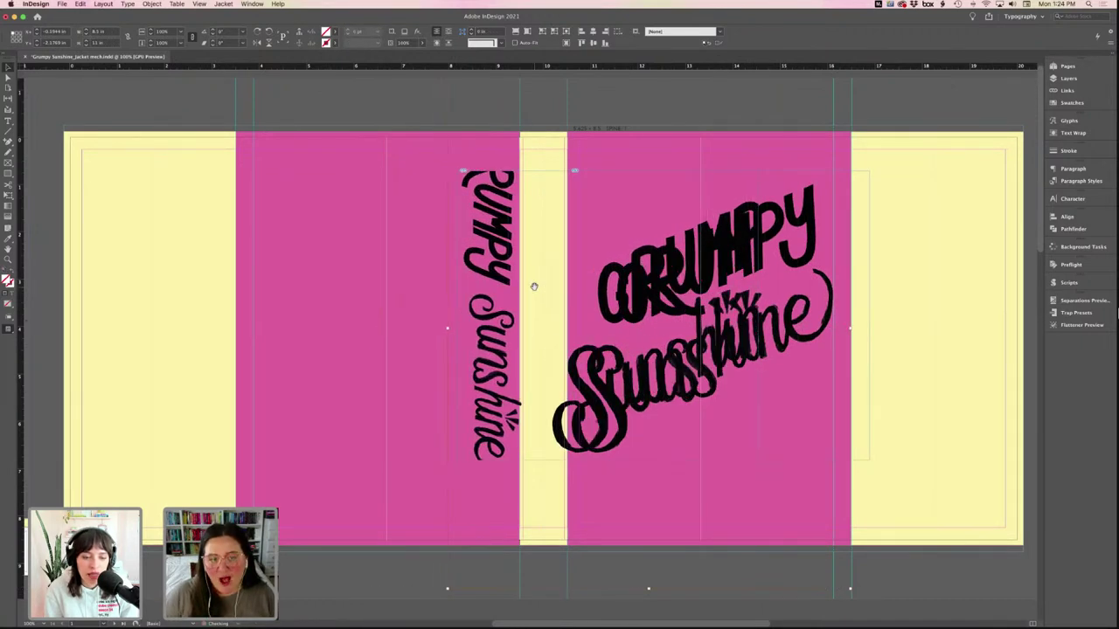
- Resize the copied frame around the vertical Grumpy Sunshine lettering and move it onto the yellow spine
{"action": "left_click", "coordinate": [527, 177]}
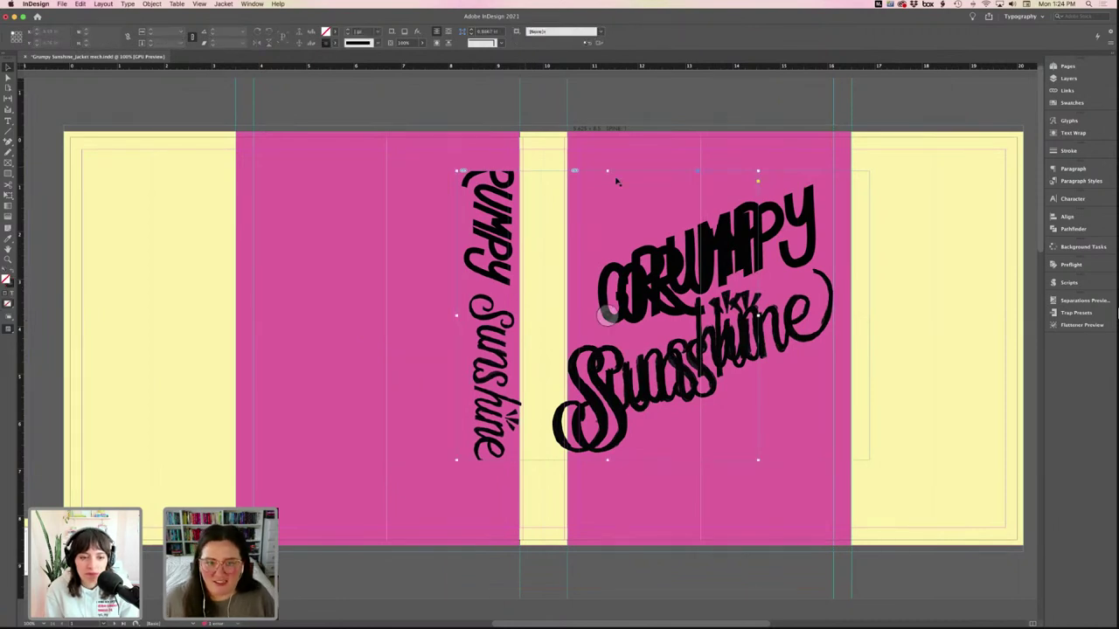
{"action": "left_click_drag", "start_coordinate": [757, 171], "coordinate": [519, 128]}
{"action": "left_click_drag", "start_coordinate": [488, 460], "coordinate": [487, 487]}
{"action": "left_click_drag", "start_coordinate": [483, 243], "coordinate": [548, 265]}
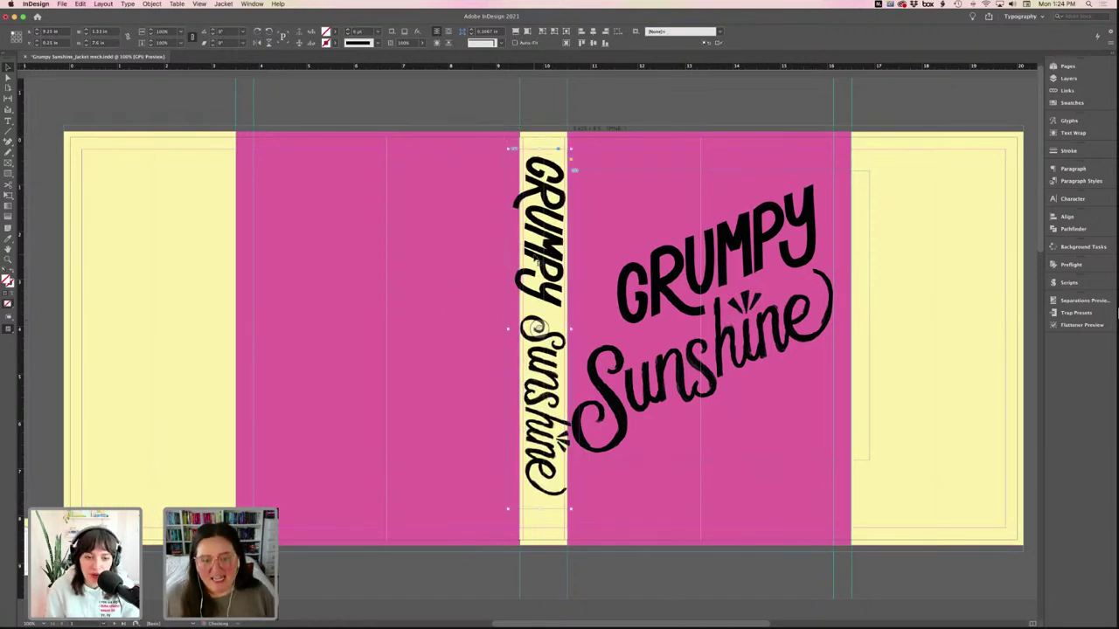
- Scale the spine artwork inside its frame to about 82% and shift it back within the spine's width
{"action": "left_click", "coordinate": [539, 328]}
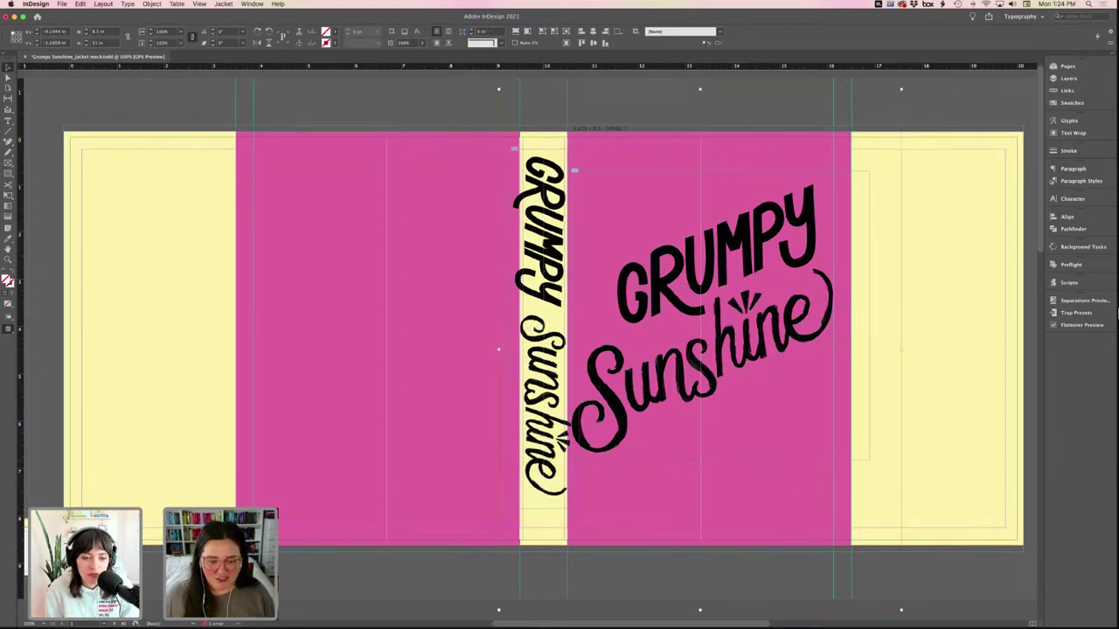
{"action": "left_click_drag", "start_coordinate": [499, 609], "coordinate": [528, 561]}
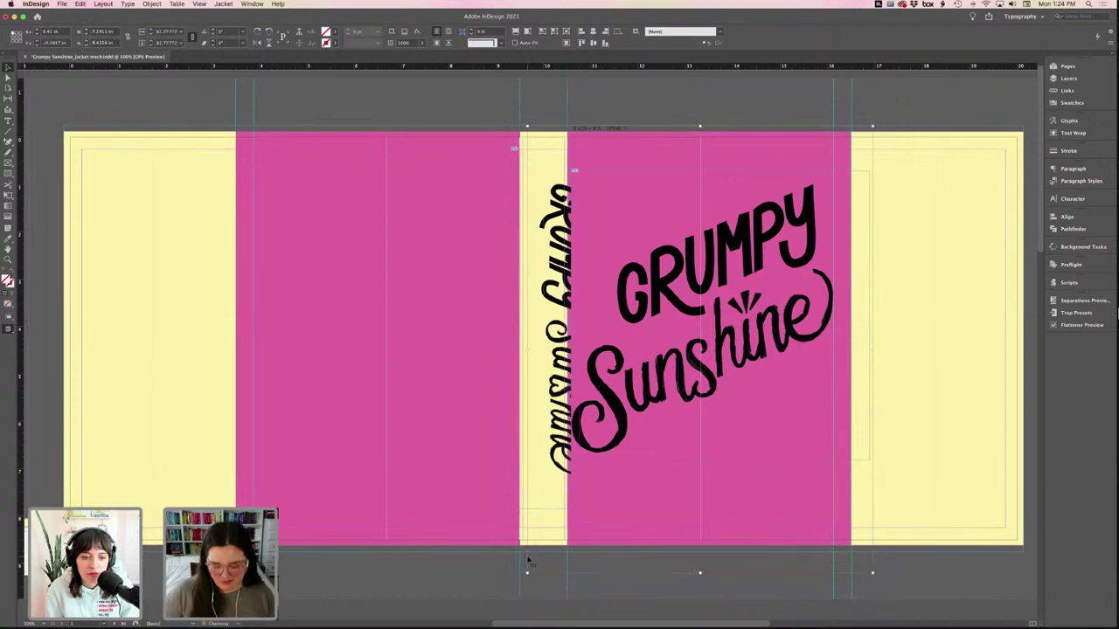
{"action": "key", "text": "shift+Left"}
{"action": "key", "text": "shift+Left"}
{"action": "key", "text": "shift+Left"}
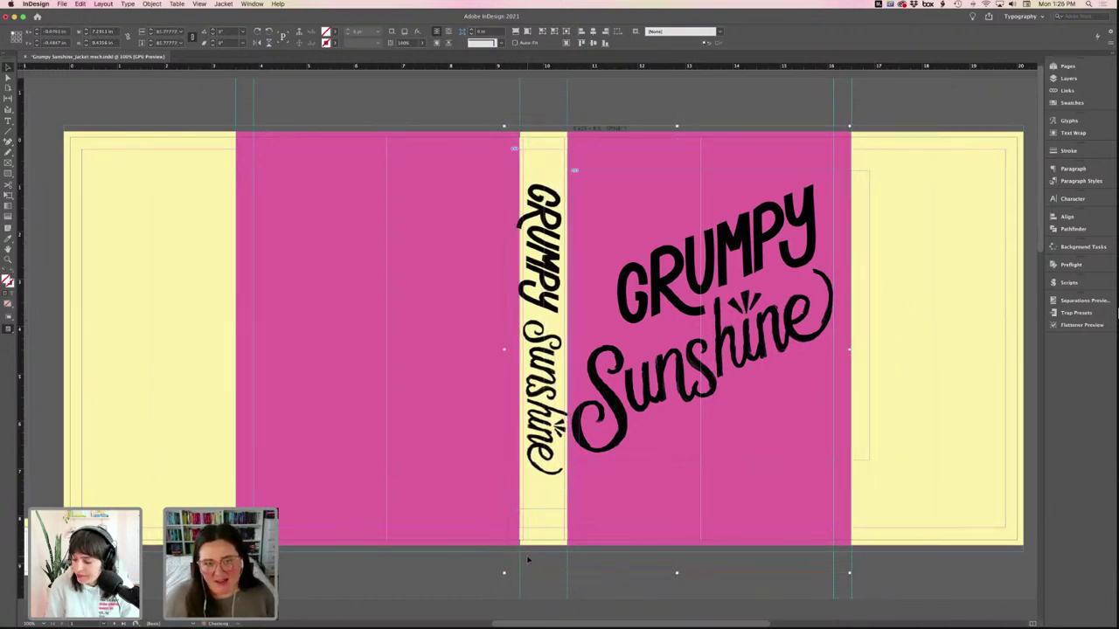
- Preview the jacket without guides and nudge the spine lettering slightly toward the front cover to centre it
{"action": "left_click", "coordinate": [554, 116]}
{"action": "key", "text": "w"}
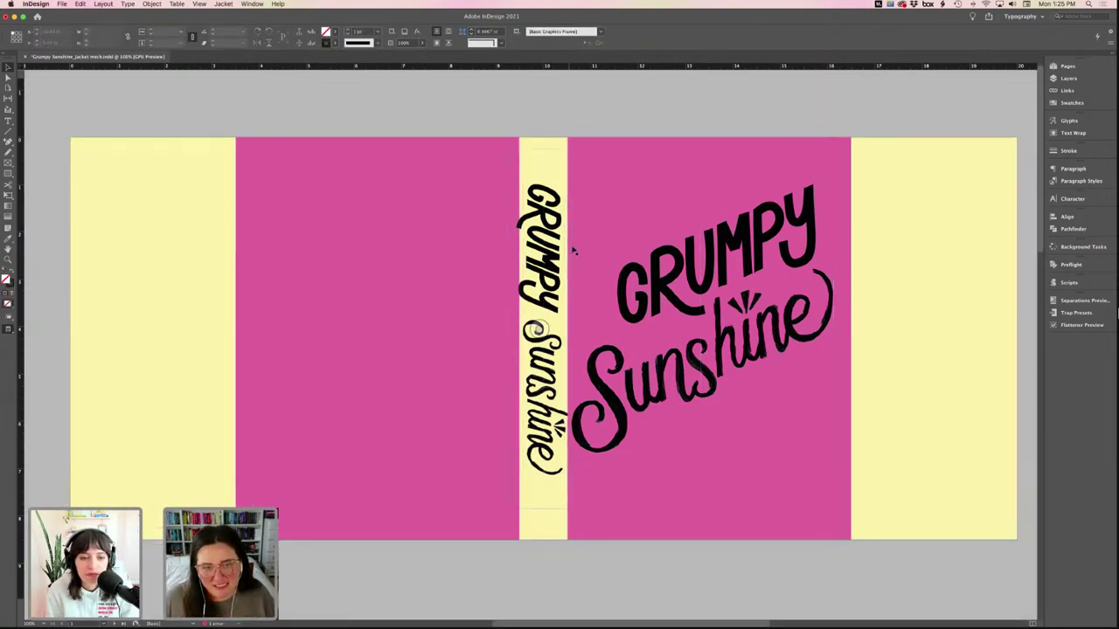
{"action": "left_click", "coordinate": [548, 278]}
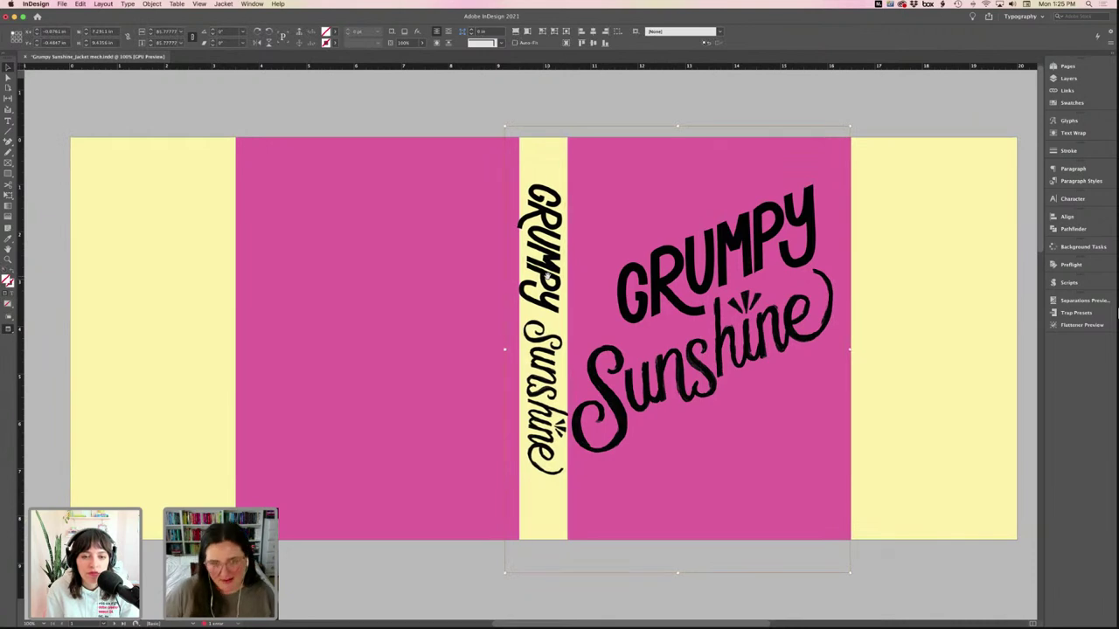
{"action": "key", "text": "Right"}
{"action": "key", "text": "Right"}
{"action": "key", "text": "Right"}
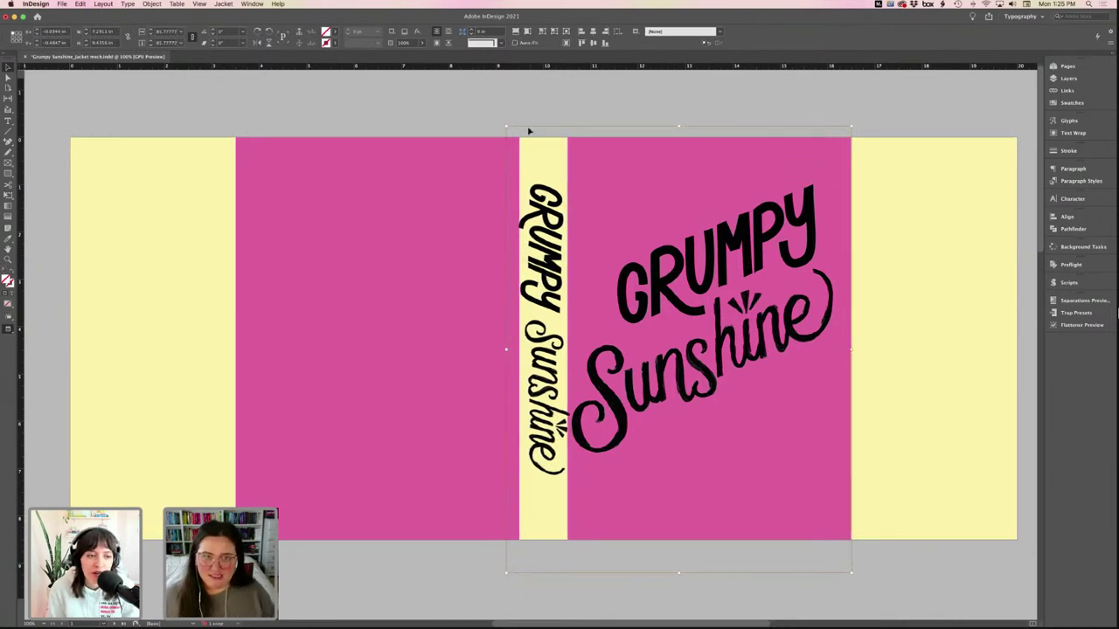
- Examine the whole jacket with and without guides to judge the placement of the spine and front lettering
{"action": "left_click", "coordinate": [533, 105]}
{"action": "key", "text": "w"}
{"action": "key", "text": "w"}
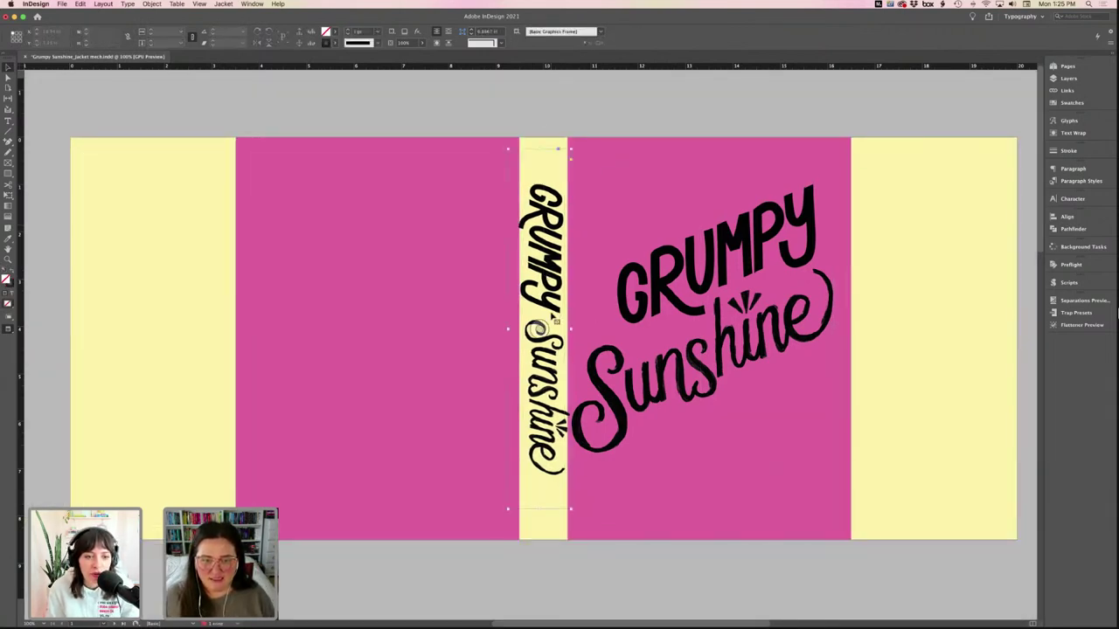
{"action": "key", "text": "w"}
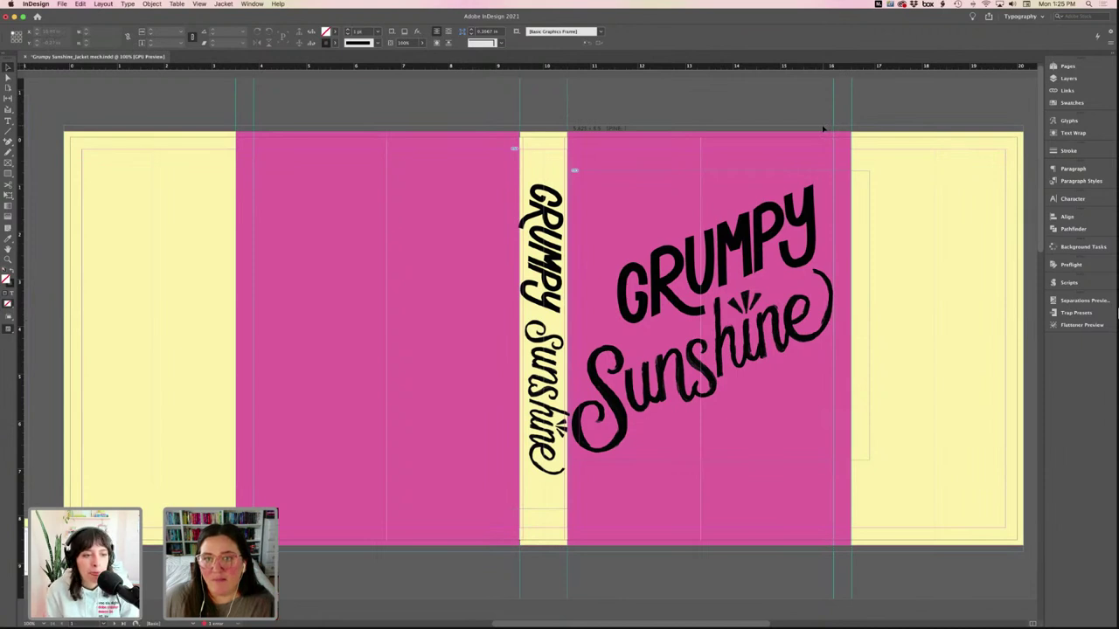
{"action": "scroll", "coordinate": [822, 129], "scroll_direction": "right", "scroll_amount": 1}
{"action": "scroll", "coordinate": [822, 129], "scroll_direction": "right", "scroll_amount": 3}
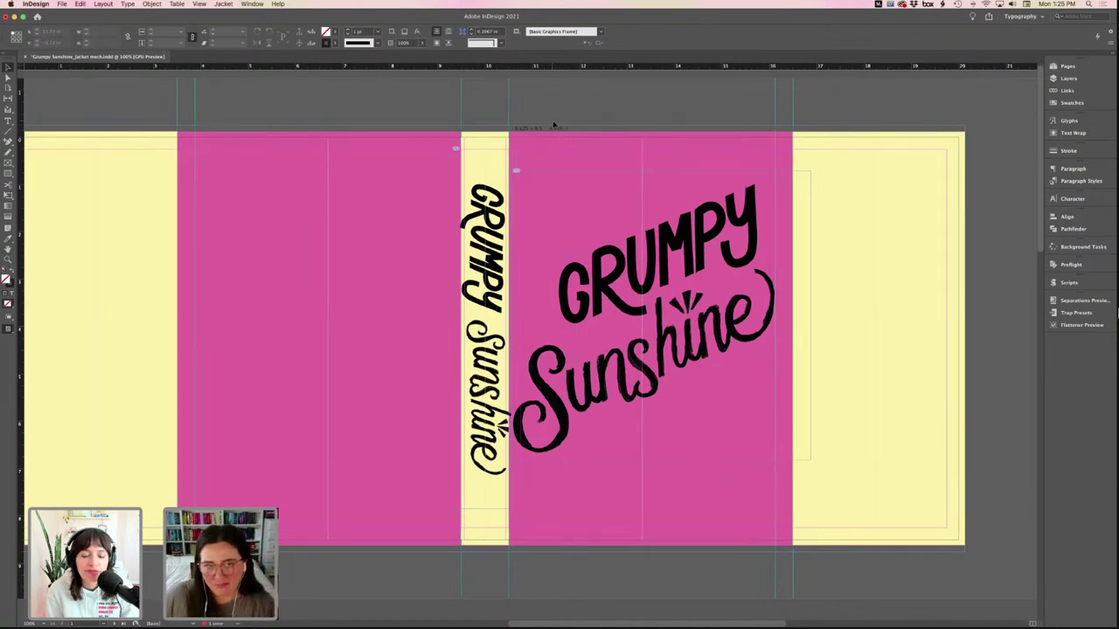
{"action": "scroll", "coordinate": [559, 131], "scroll_direction": "left", "scroll_amount": 3}
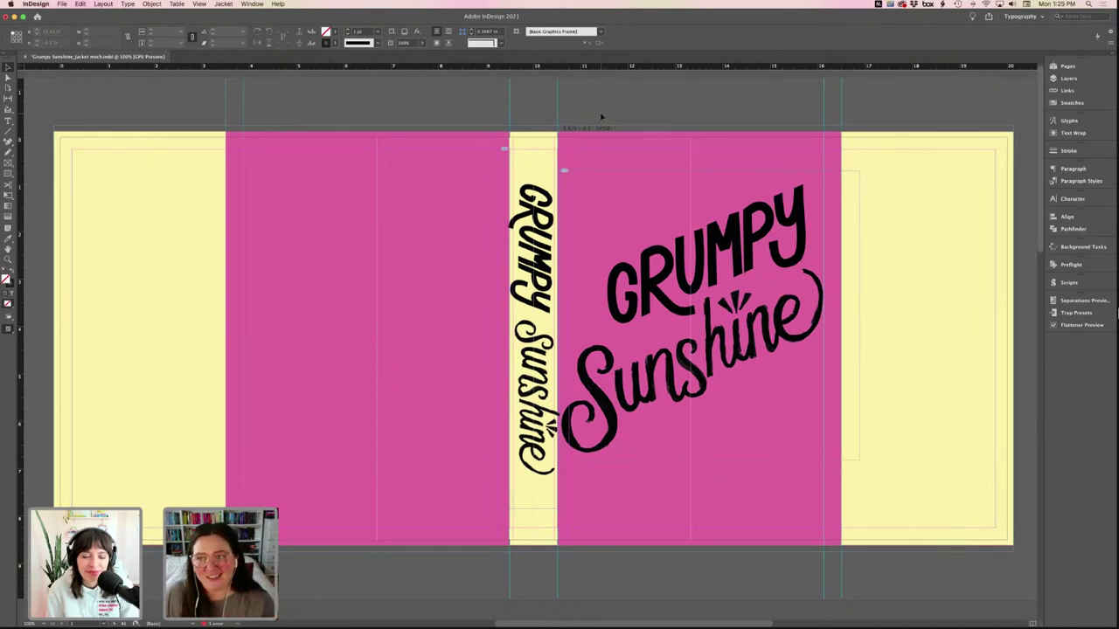
{"action": "key", "text": "w"}
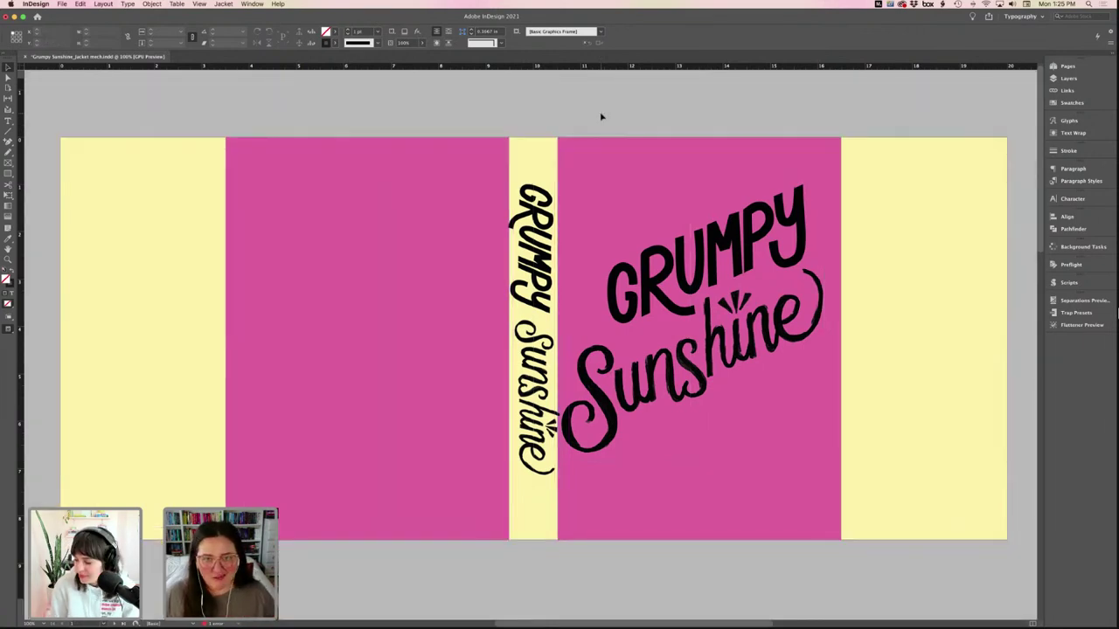
{"action": "key", "text": "w"}
{"action": "key", "text": "w"}
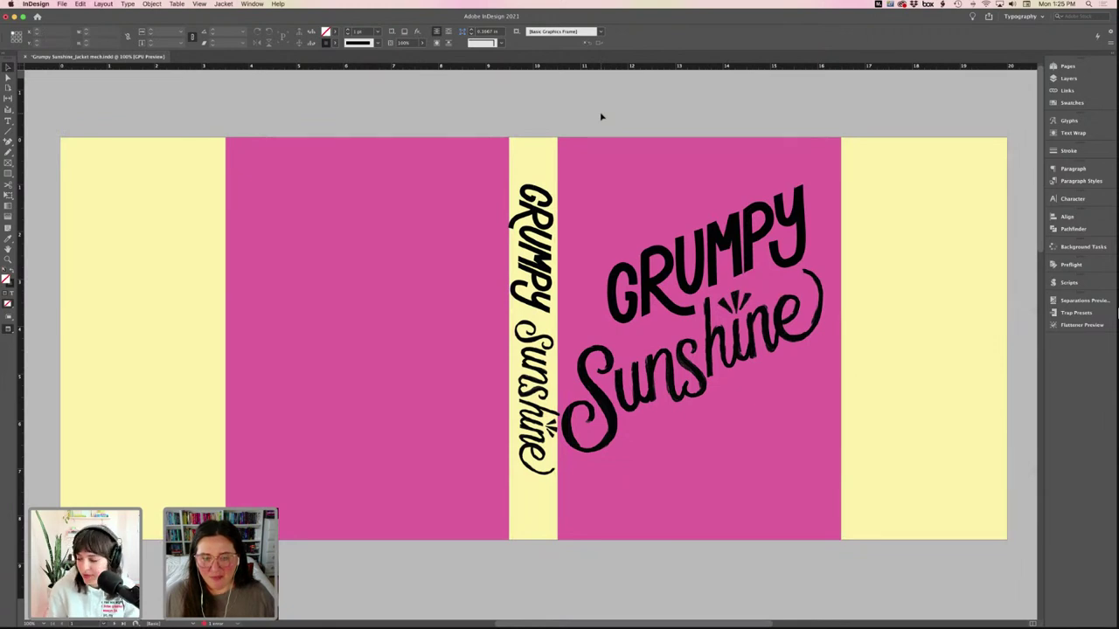
{"action": "key", "text": "w"}
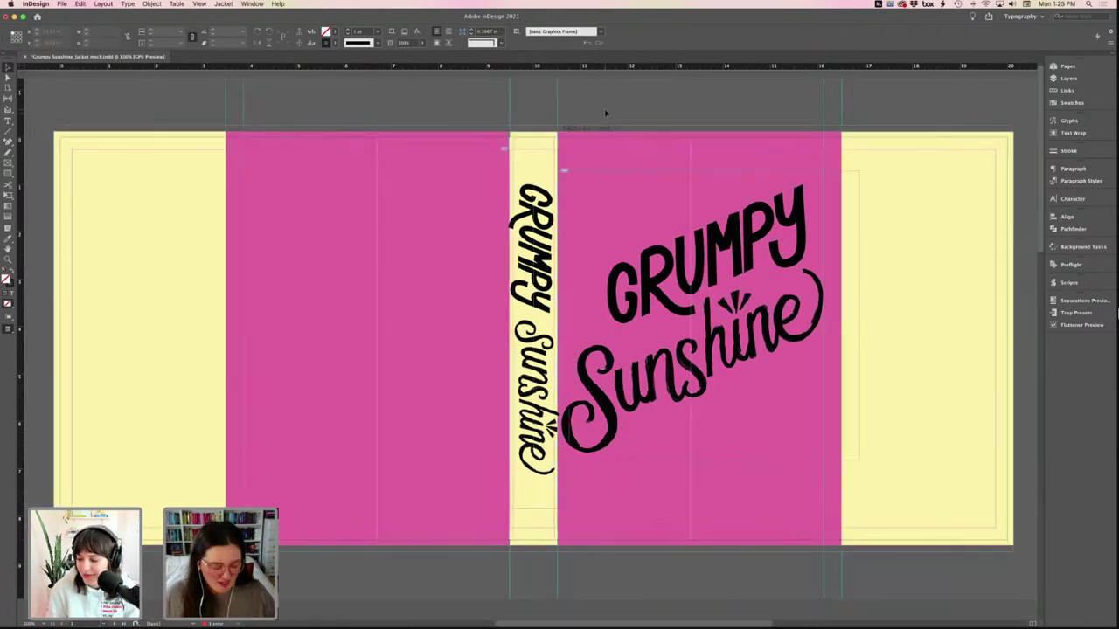
{"action": "key", "text": "w"}
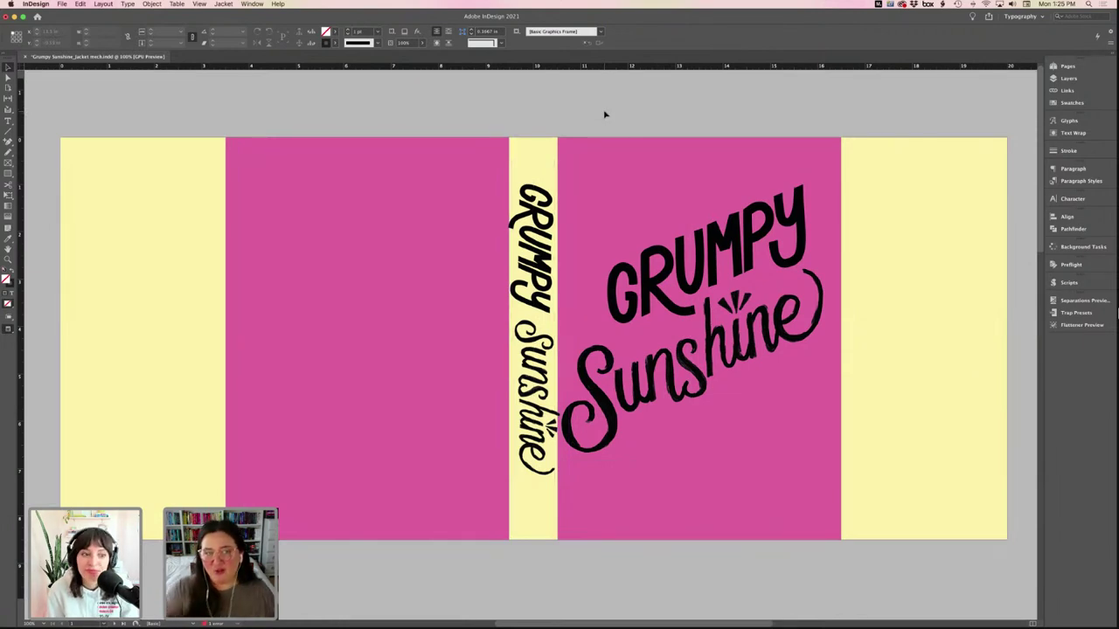
{"action": "key", "text": "w"}
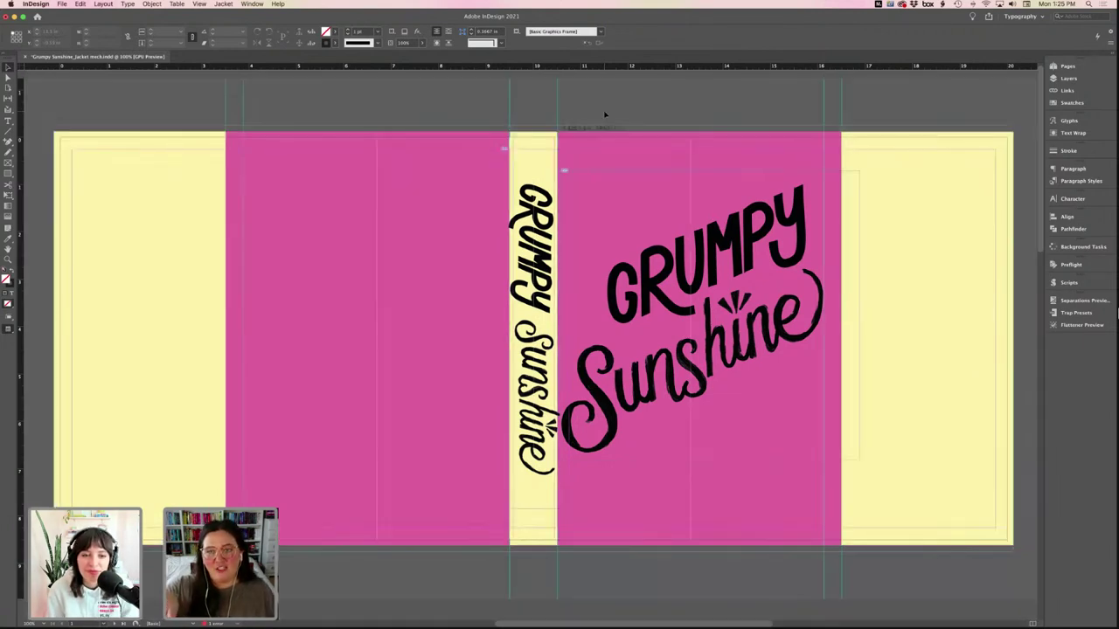
{"action": "key", "text": "w"}
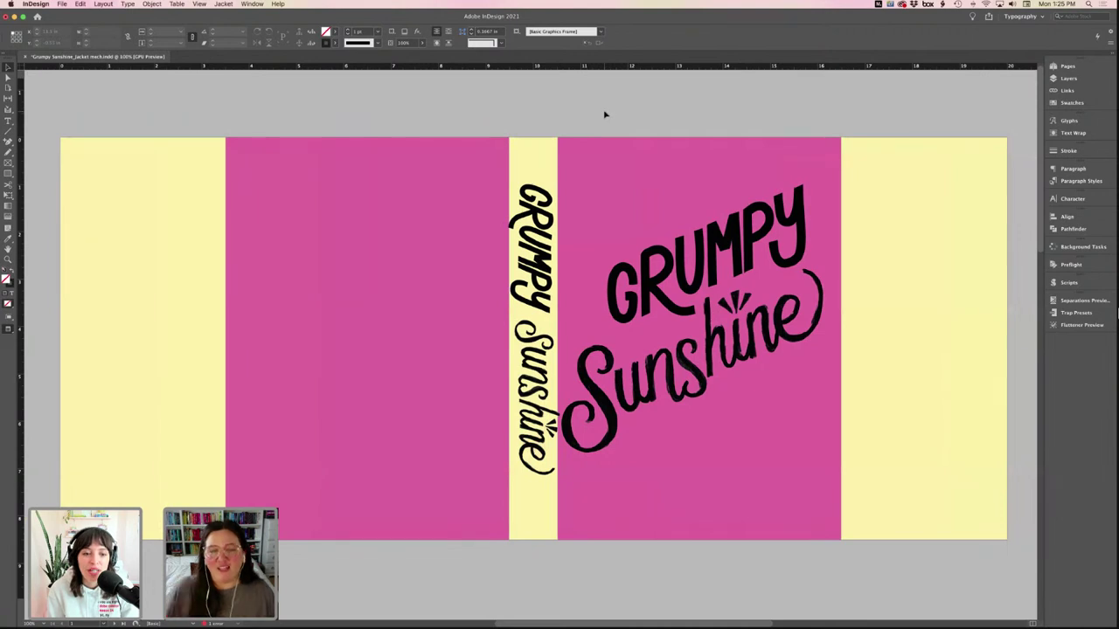
{"action": "key", "text": "w"}
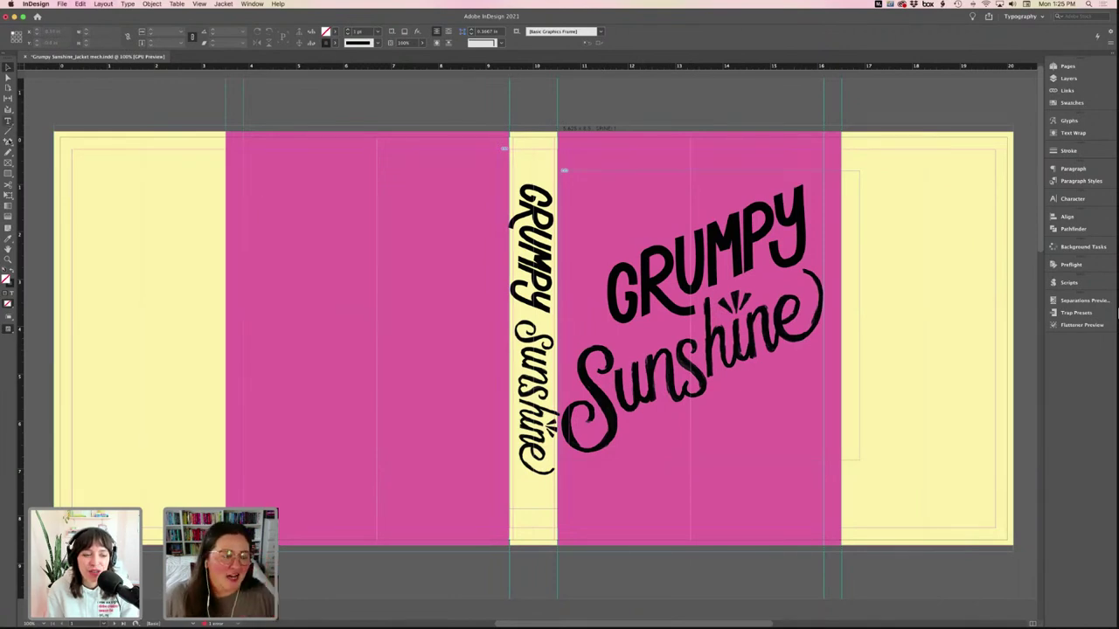
- Add a text frame across the bottom of the front cover reading "Bookish Tropes" and centre the text
{"action": "left_click", "coordinate": [8, 121]}
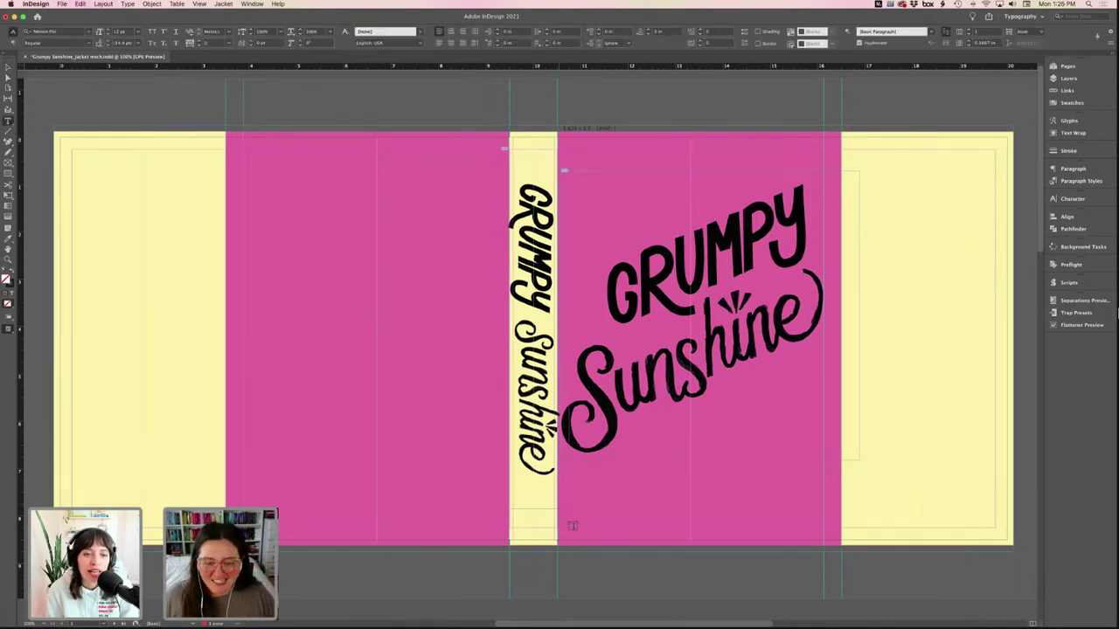
{"action": "left_click_drag", "start_coordinate": [561, 512], "coordinate": [824, 532]}
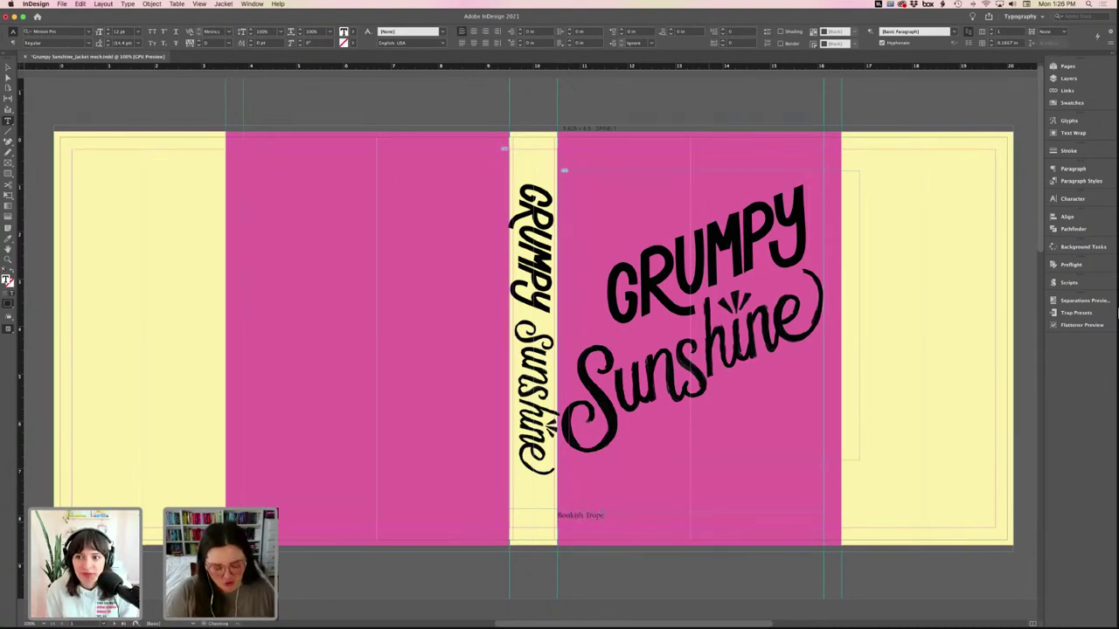
{"action": "key", "text": "super+a"}
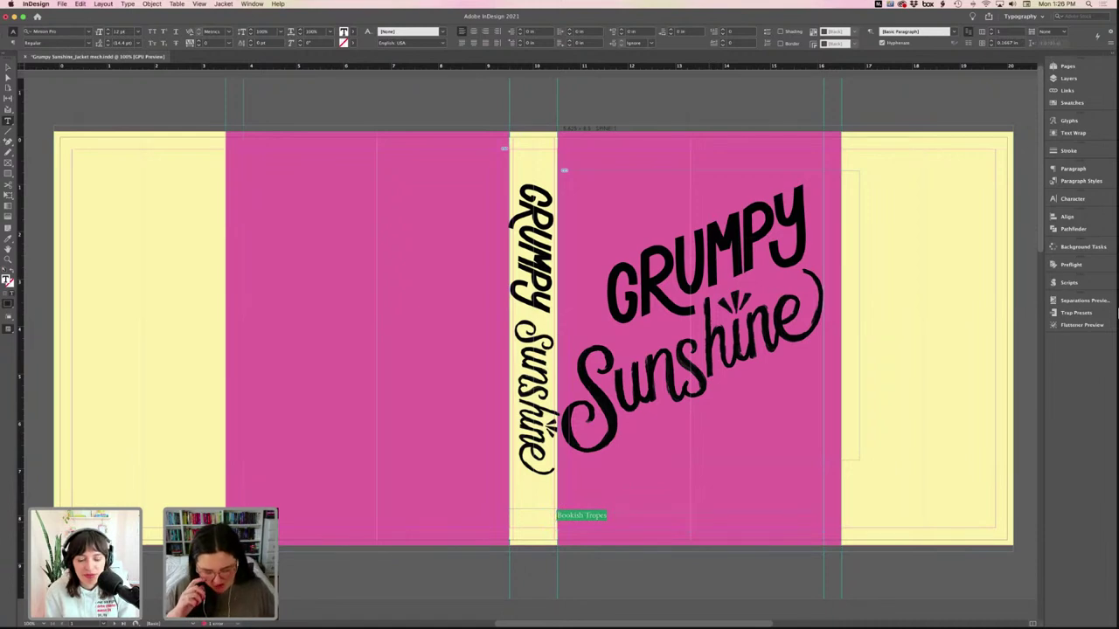
{"action": "key", "text": "super+shift+c"}
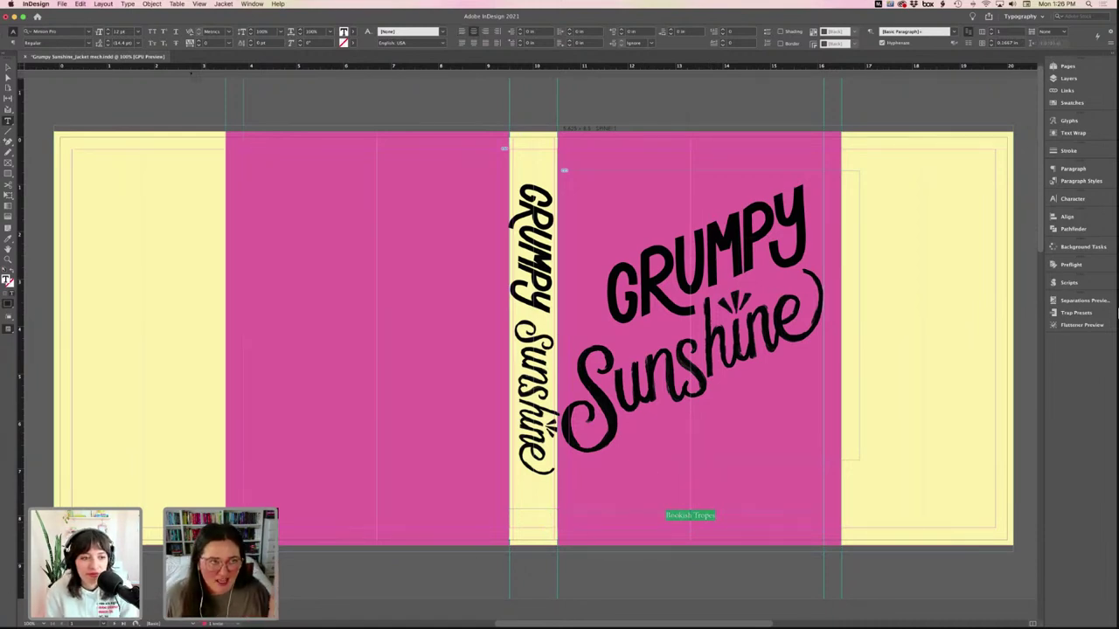
- Set the Bookish Tropes text in Goldplay Alt Bold with all caps
{"action": "left_click", "coordinate": [71, 32]}
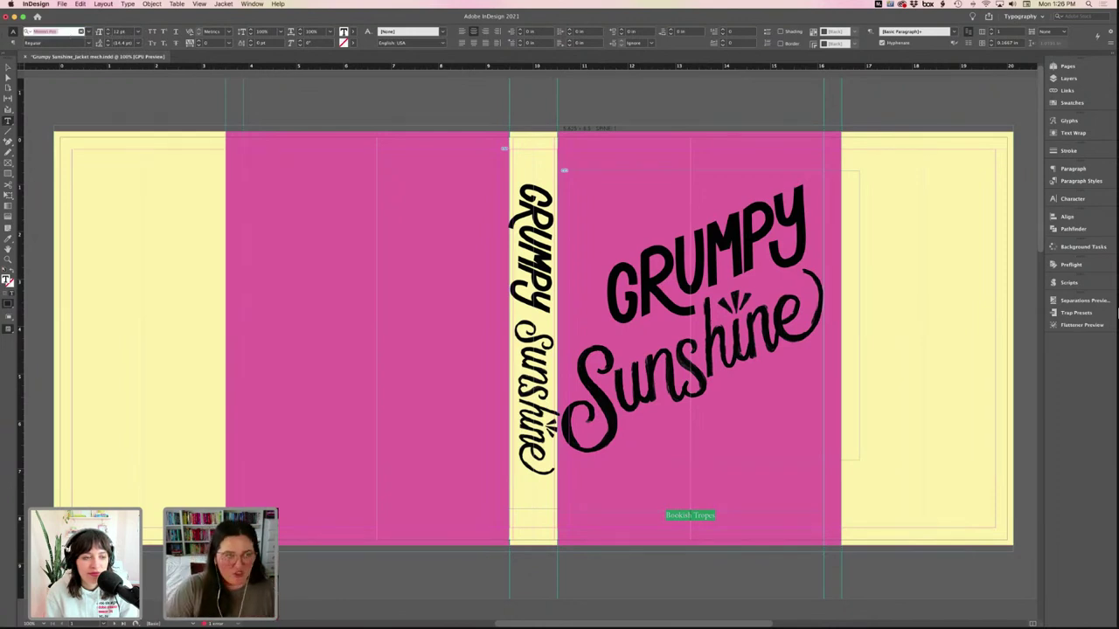
{"action": "type", "text": "goldpl"}
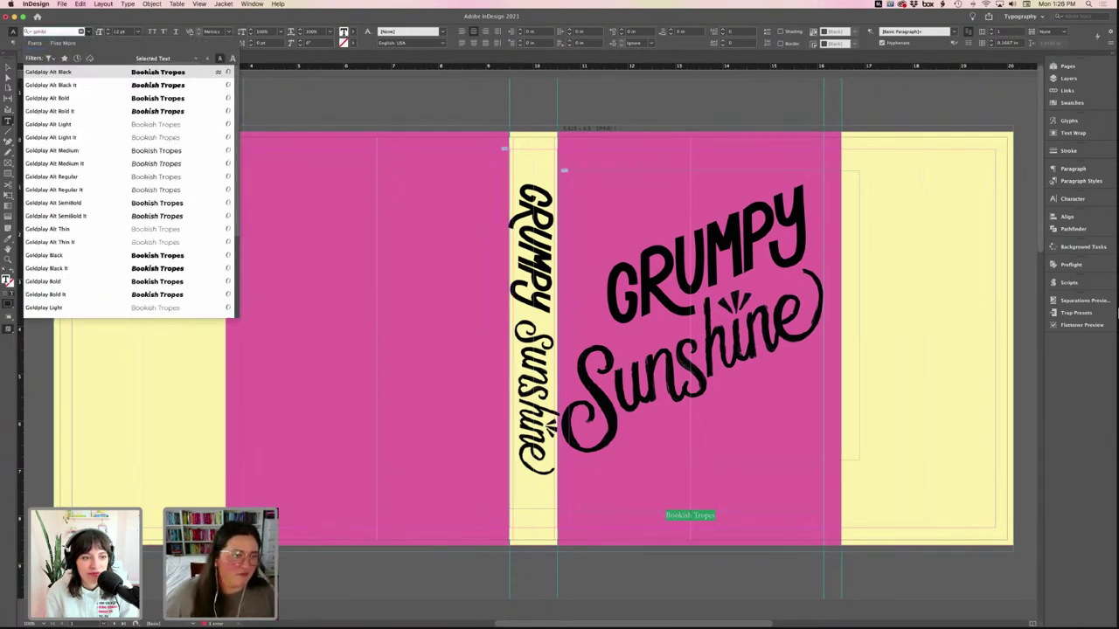
{"action": "key", "text": "Down"}
{"action": "key", "text": "Down"}
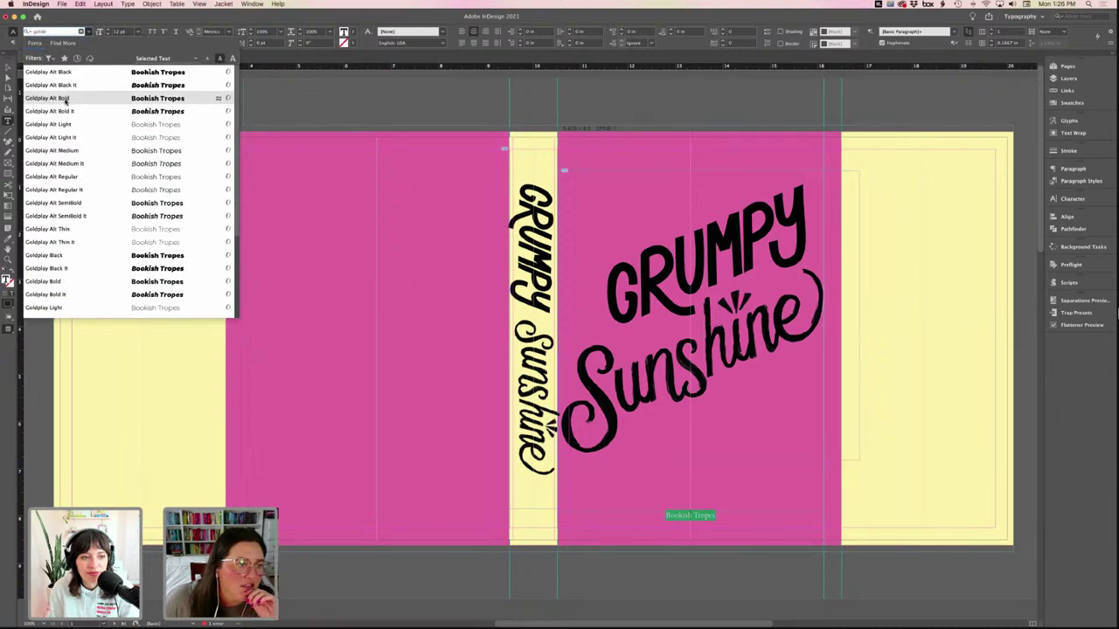
{"action": "key", "text": "Return"}
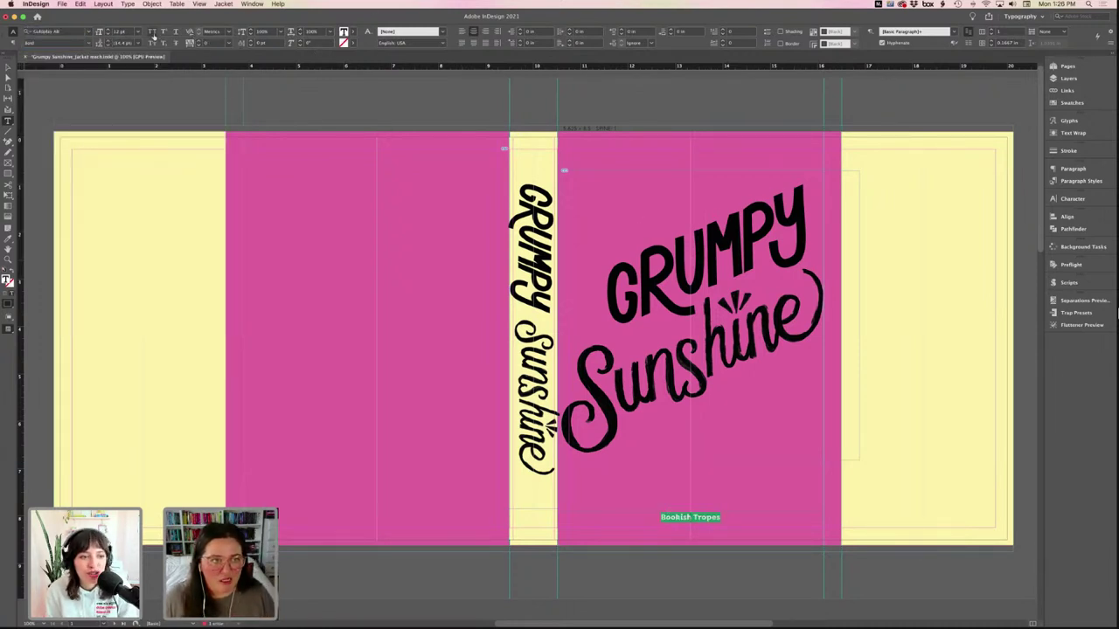
{"action": "left_click", "coordinate": [153, 31]}
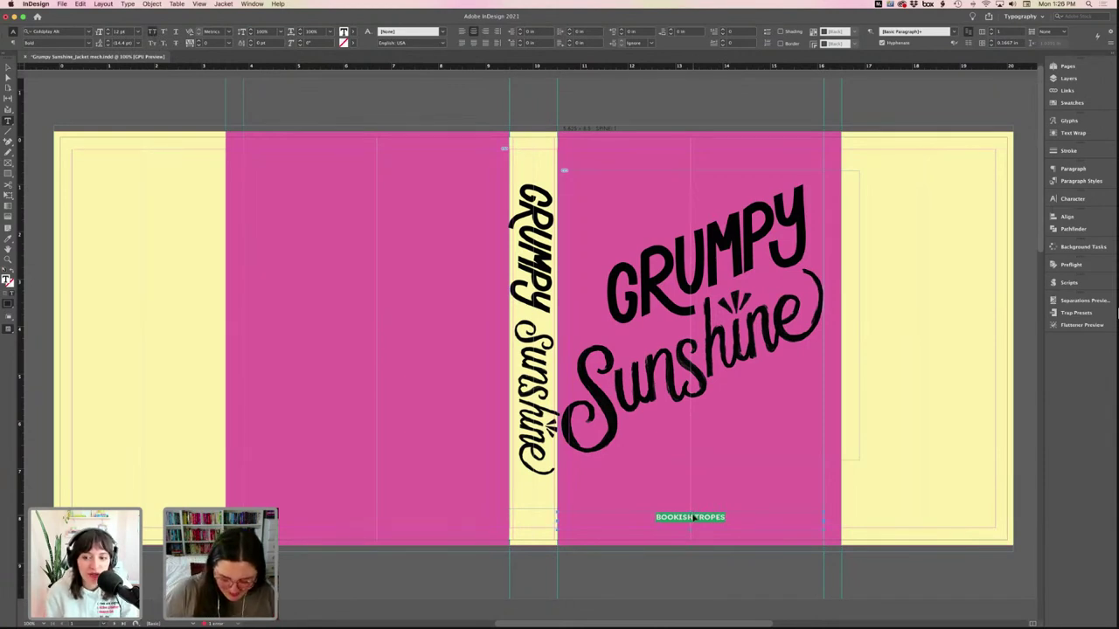
- Enlarge the Bookish Tropes text on the front cover to 26 pt
{"action": "key", "text": "super+shift+period"}
{"action": "key", "text": "super+shift+period"}
{"action": "key", "text": "super+shift+period"}
{"action": "key", "text": "super+shift+period"}
{"action": "key", "text": "super+shift+period"}
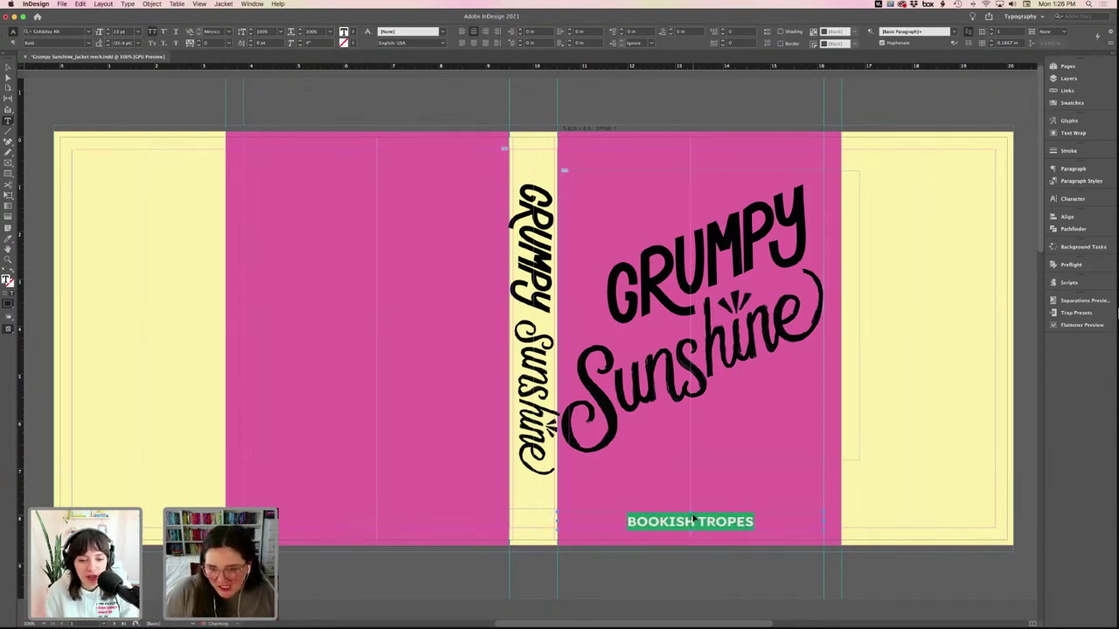
{"action": "key", "text": "super+shift+period"}
{"action": "key", "text": "super+shift+period"}
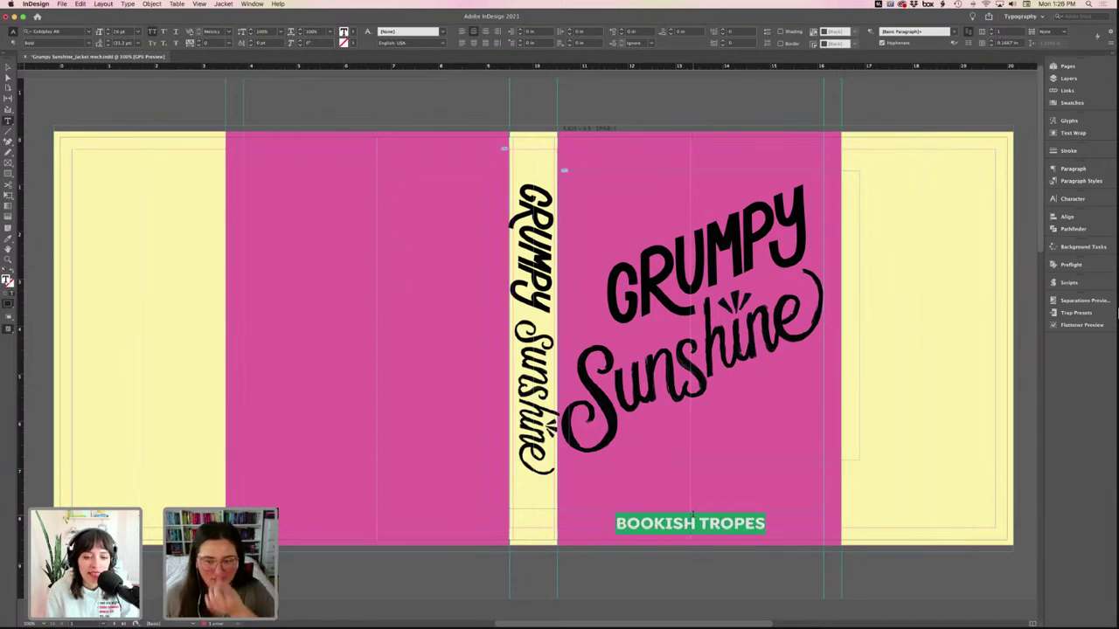
{"action": "scroll", "coordinate": [692, 516], "scroll_direction": "down", "scroll_amount": 2}
{"action": "left_click", "coordinate": [699, 512]}
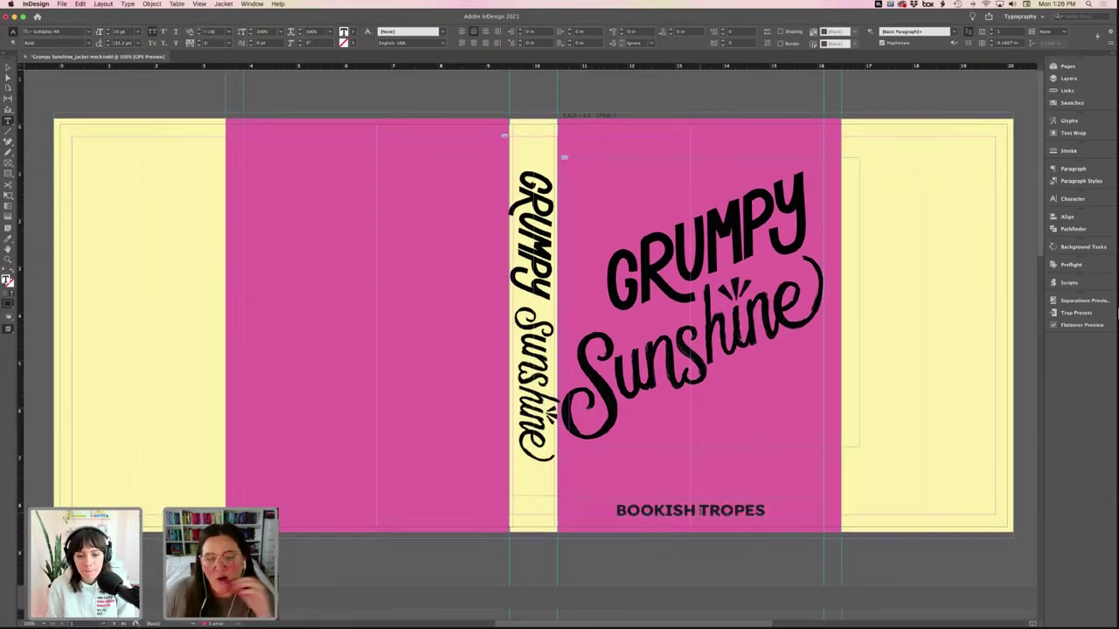
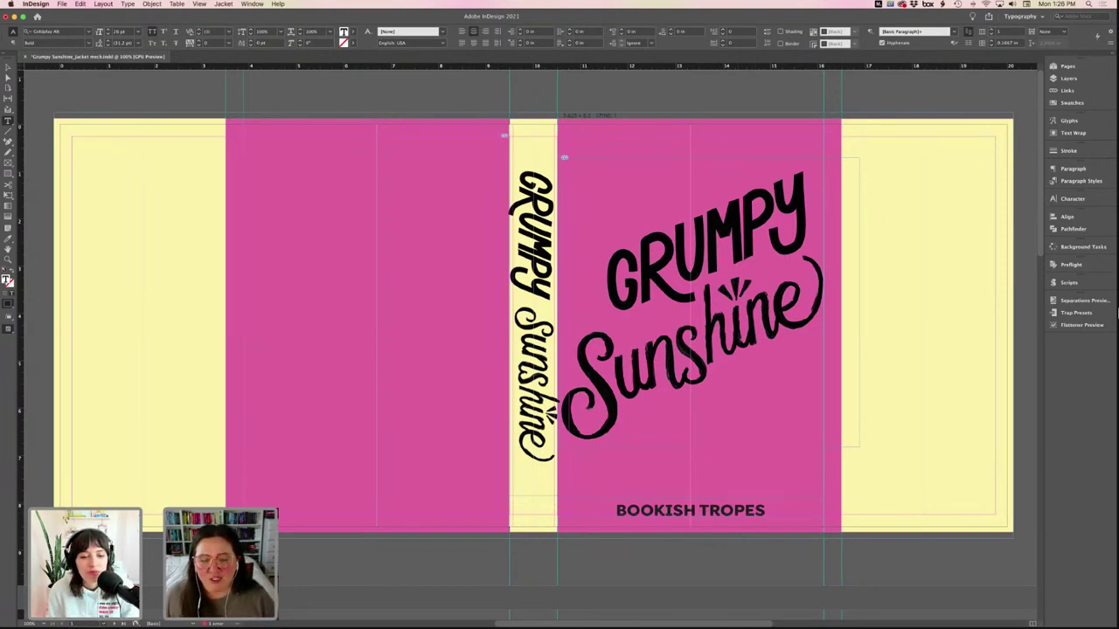
- Enlarge the Bookish Tropes text on the front cover to 28 pt and resize its frame to fit the text
{"action": "left_click_drag", "start_coordinate": [709, 510], "coordinate": [720, 511]}
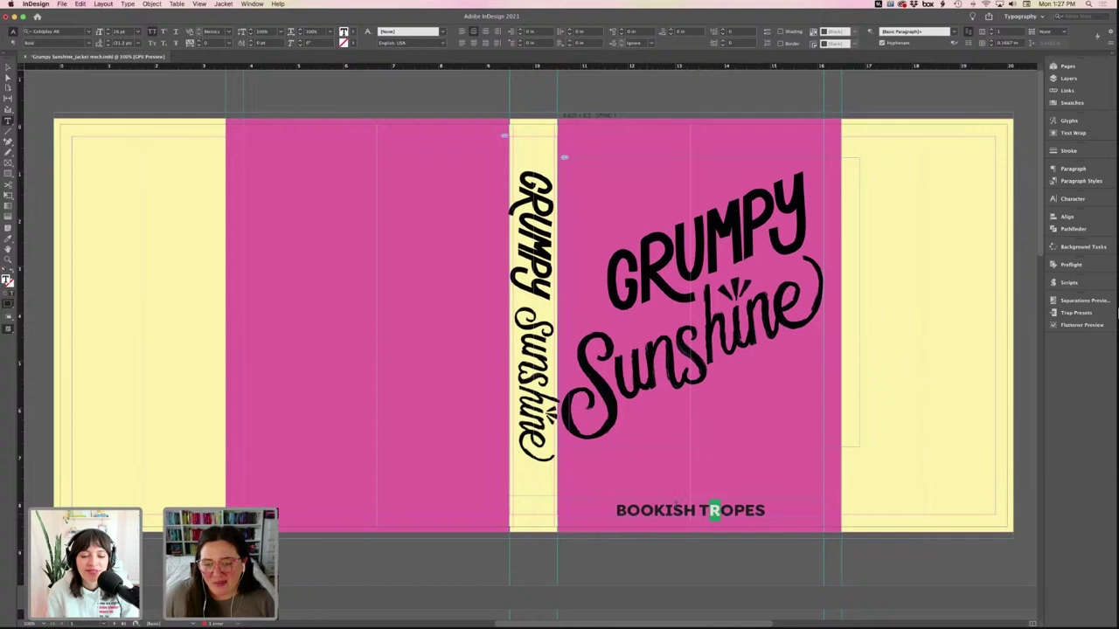
{"action": "left_click_drag", "start_coordinate": [665, 510], "coordinate": [656, 510]}
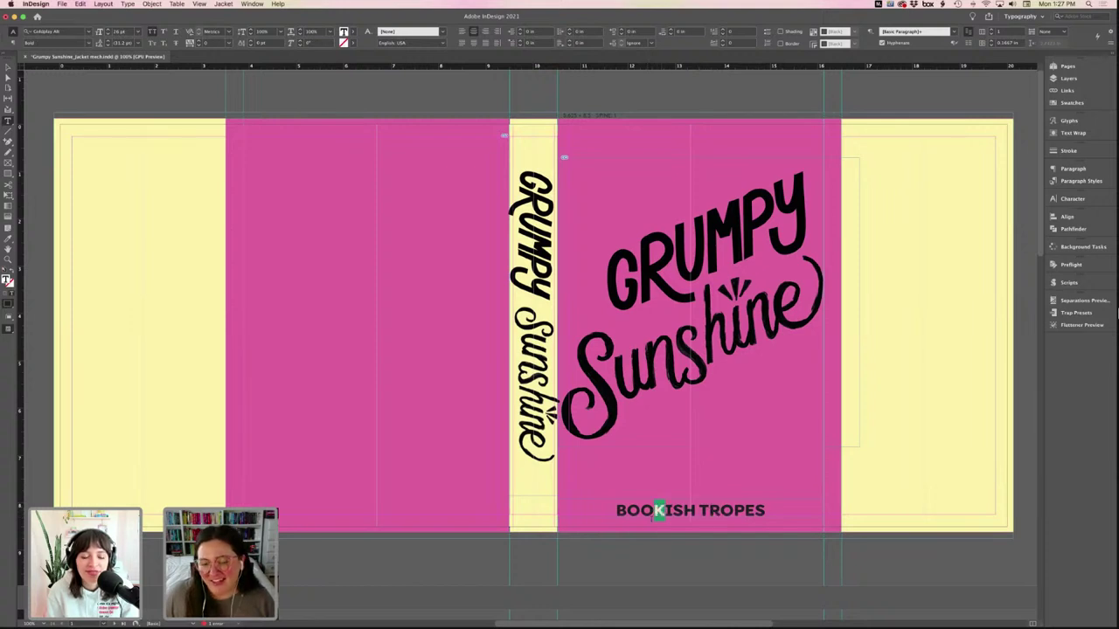
{"action": "triple_click", "coordinate": [593, 515]}
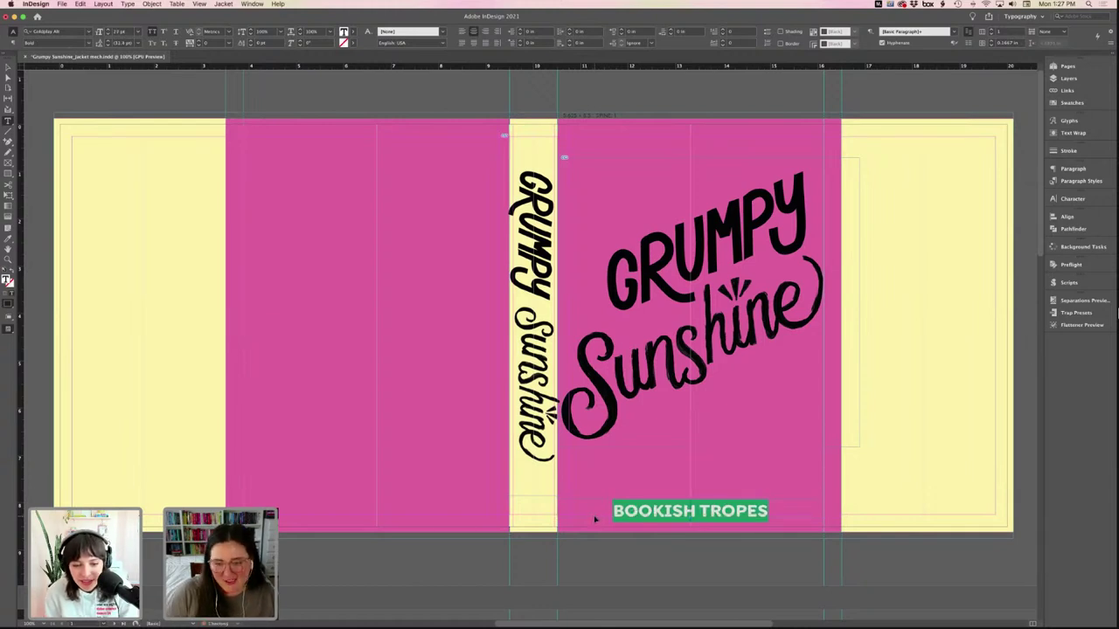
{"action": "key", "text": "BackSpace"}
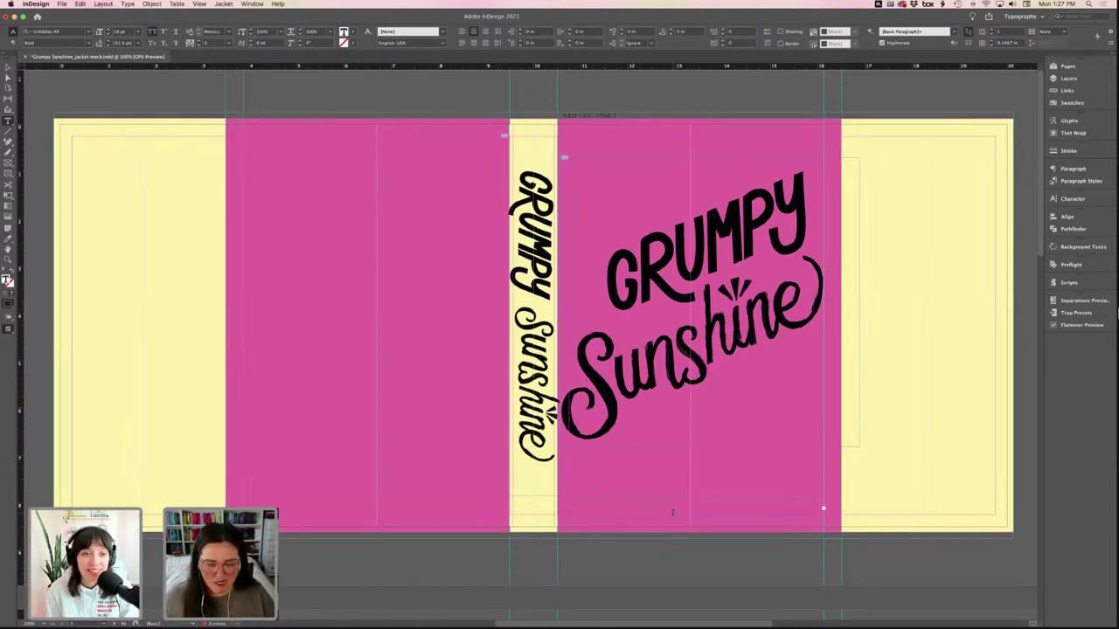
{"action": "key", "text": "Escape"}
{"action": "key", "text": "super+z"}
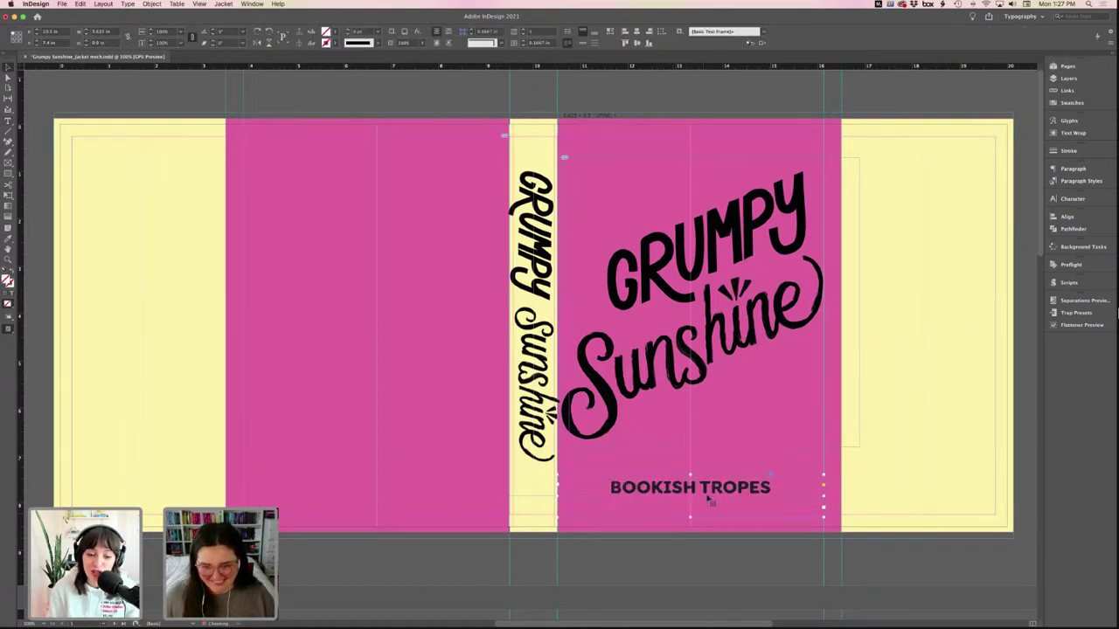
- Set the tracking of the Bookish Tropes text to 100
{"action": "double_click", "coordinate": [710, 498]}
{"action": "key", "text": "super+a"}
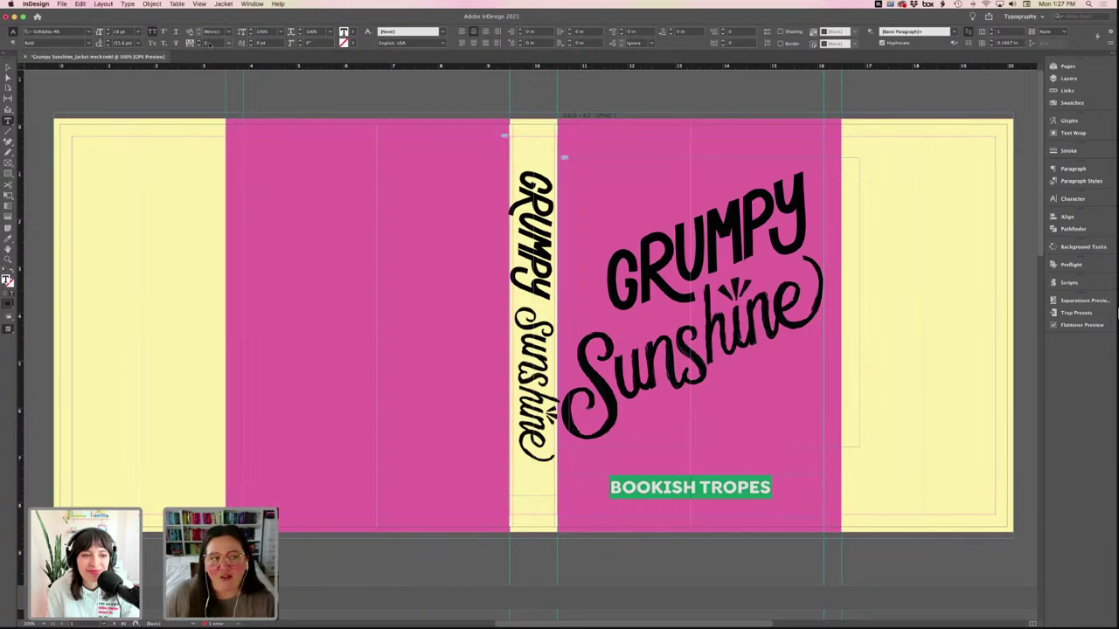
{"action": "left_click", "coordinate": [213, 43]}
{"action": "type", "text": "100"}
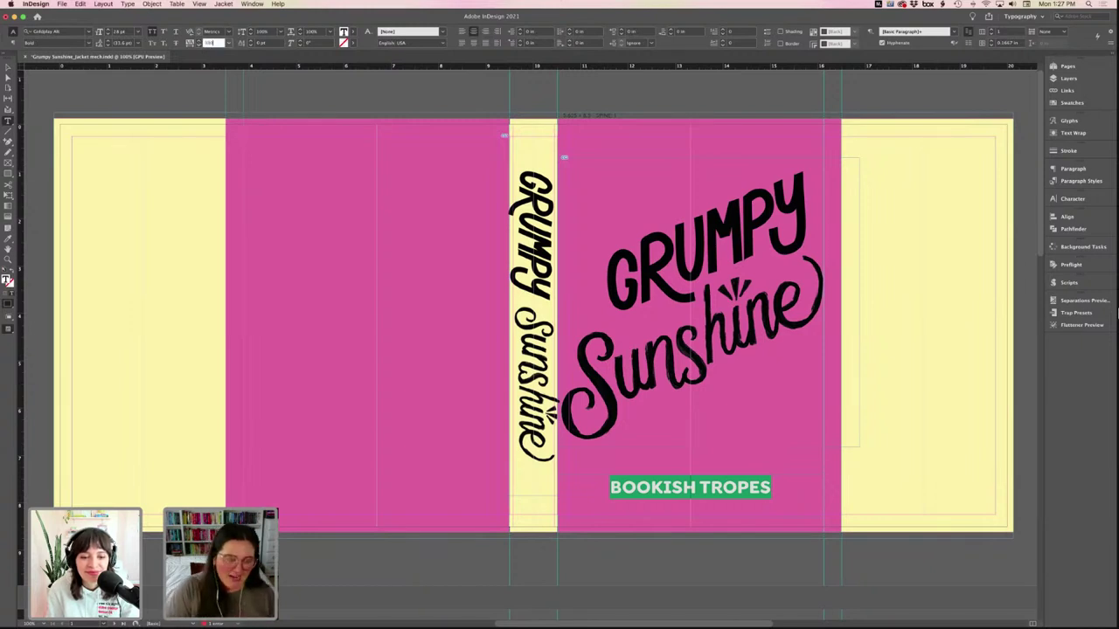
{"action": "key", "text": "Return"}
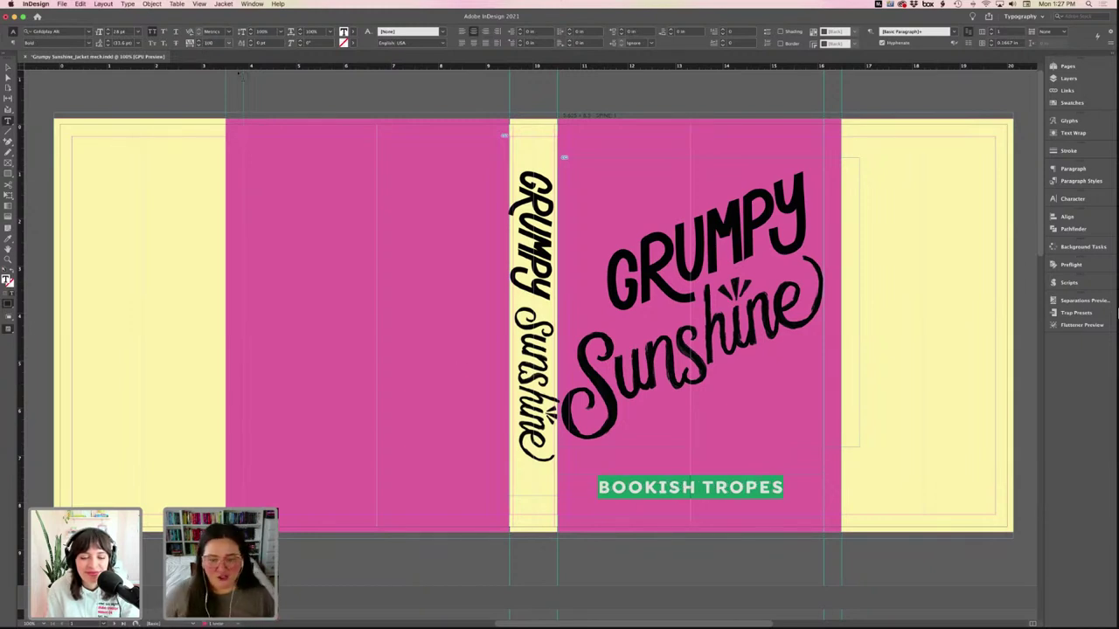
{"action": "key", "text": "Right"}
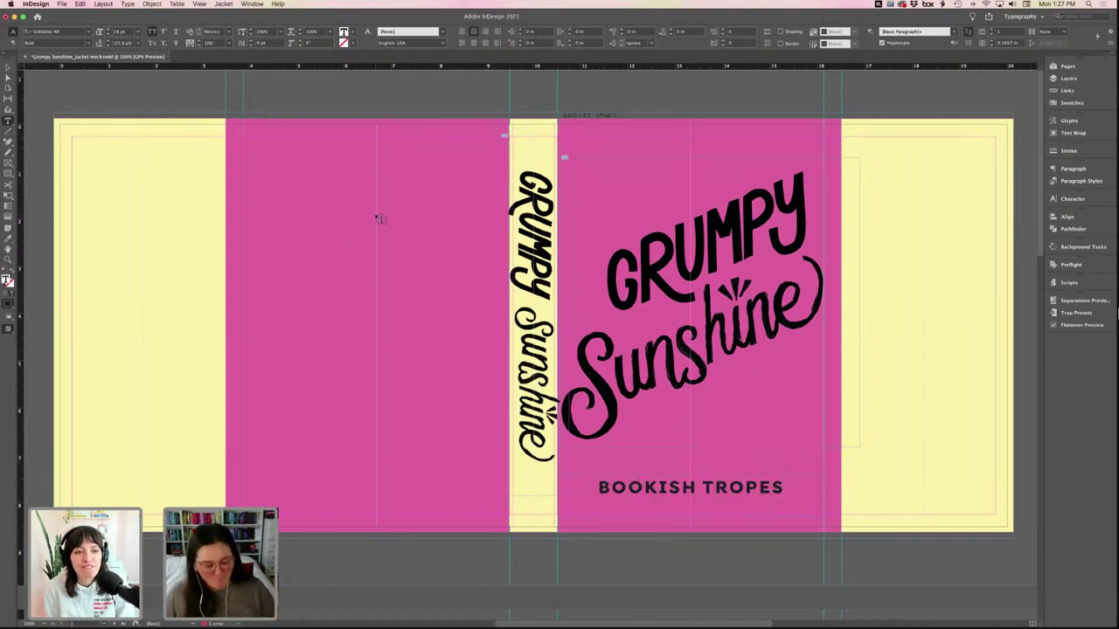
- Enlarge the widely tracked Bookish Tropes text to about 33 pt and move its frame down closer to the front cover's bottom edge
{"action": "key", "text": "super+a"}
{"action": "key", "text": "super+shift+period"}
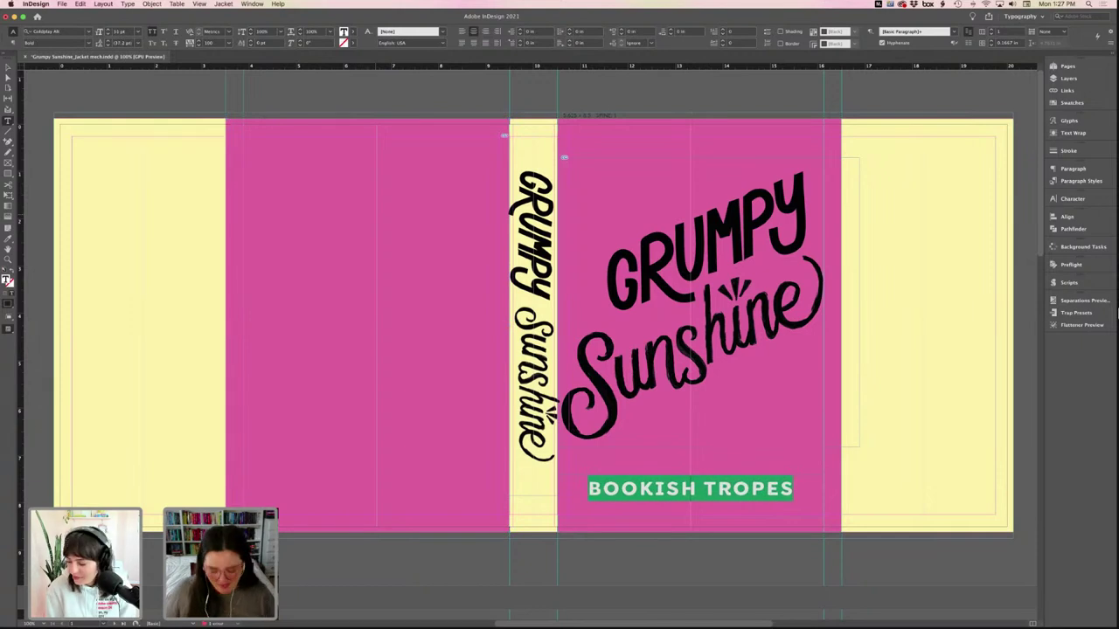
{"action": "key", "text": "super+shift+period"}
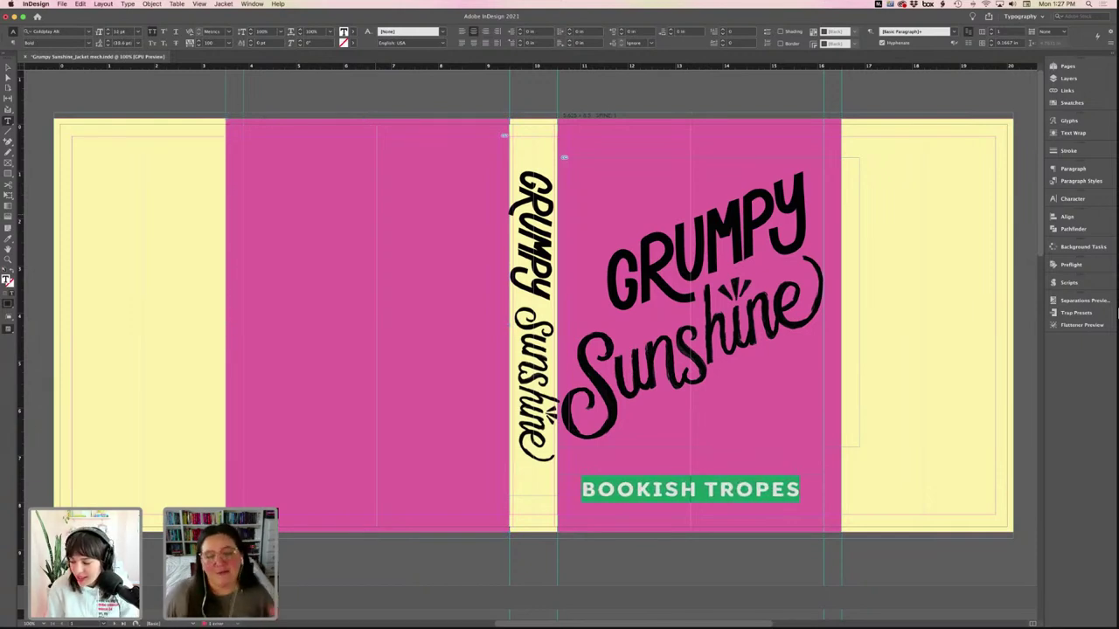
{"action": "key", "text": "Escape"}
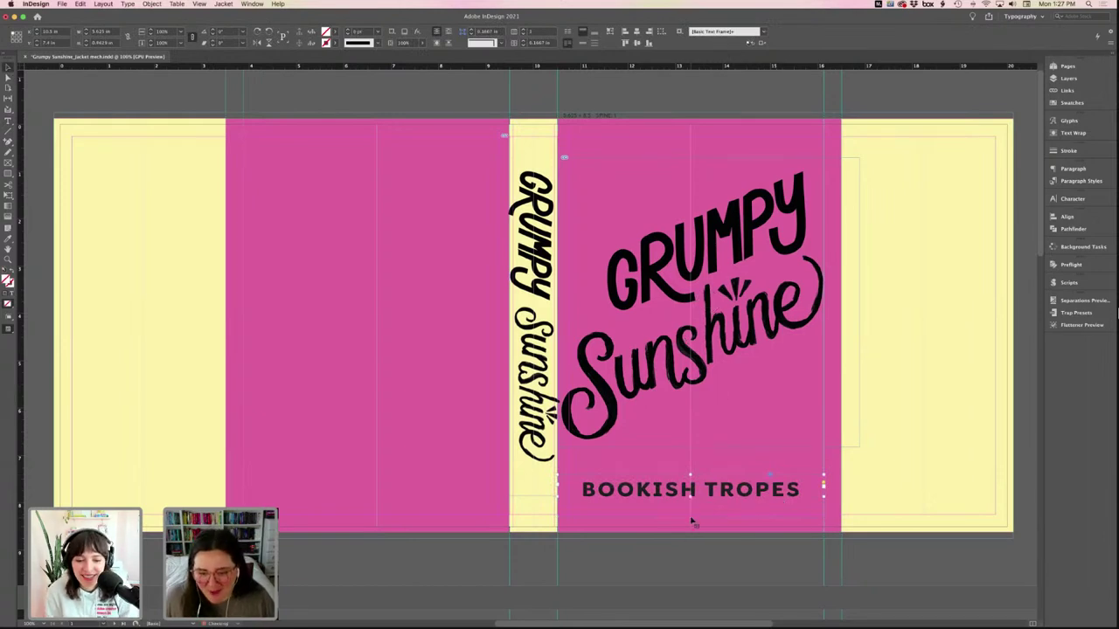
{"action": "left_click_drag", "start_coordinate": [724, 494], "coordinate": [725, 510]}
- Check the jacket with and without guides to judge the Bookish Tropes text on the front cover
{"action": "left_click", "coordinate": [729, 462]}
{"action": "key", "text": "w"}
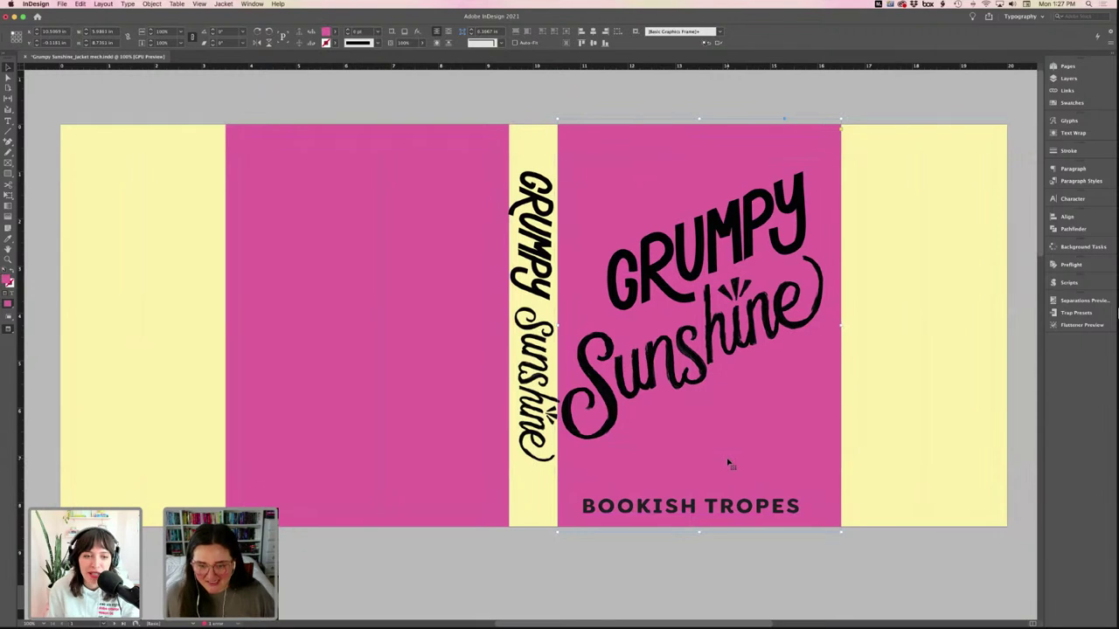
{"action": "key", "text": "w"}
{"action": "key", "text": "w"}
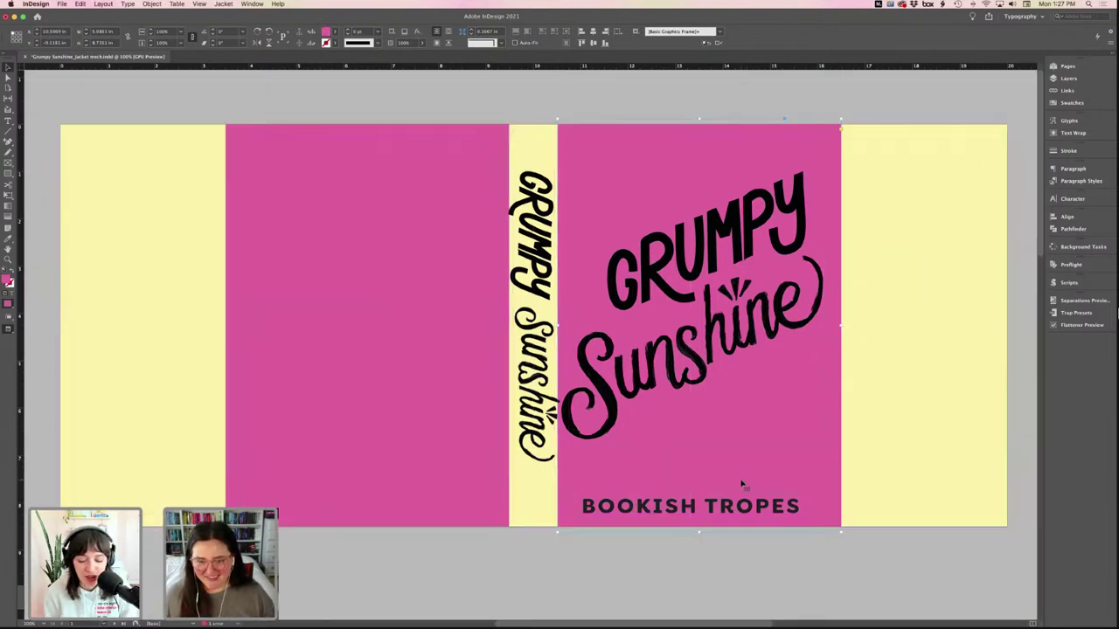
{"action": "key", "text": "w"}
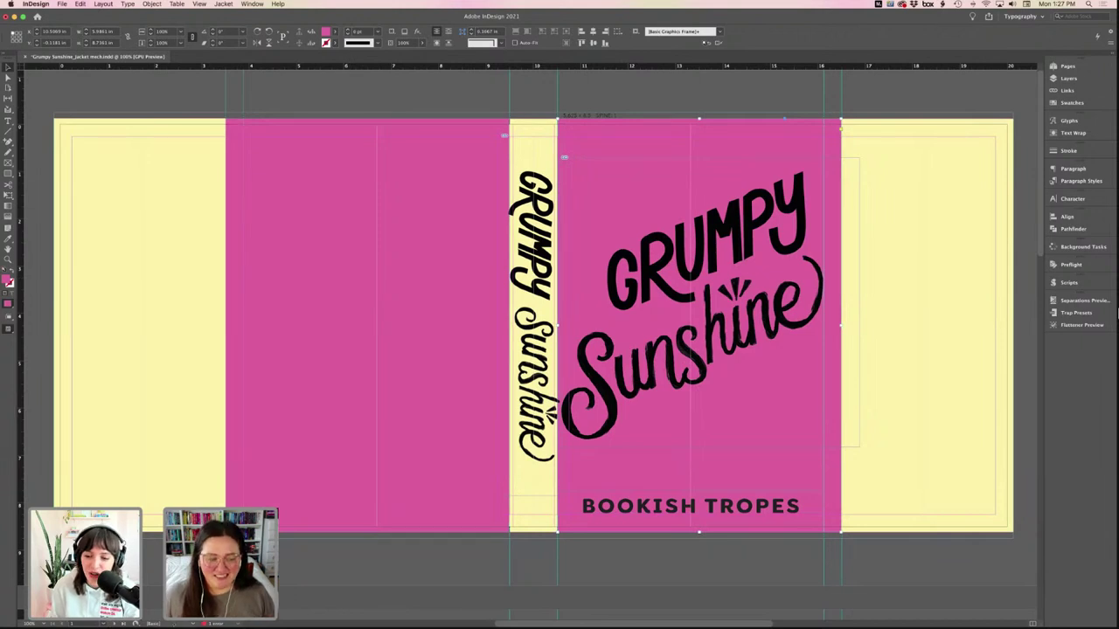
- Switch to Finder and select Characters_layered in the Jacket Assets folder on iCloud Drive
{"action": "mouse_move", "coordinate": [98, 625]}
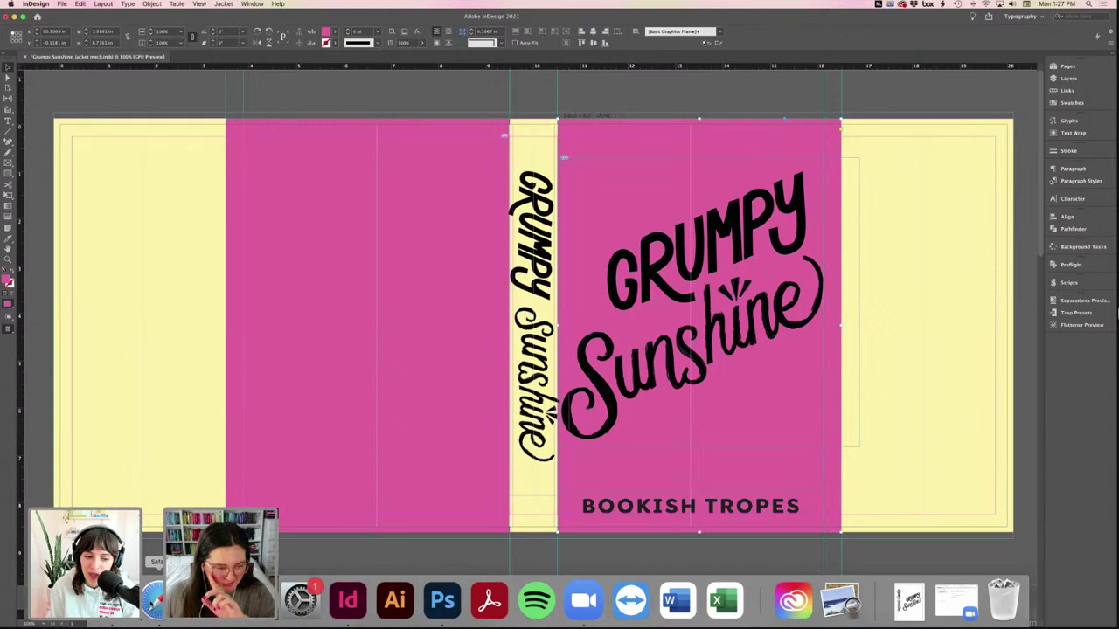
{"action": "left_click", "coordinate": [106, 601]}
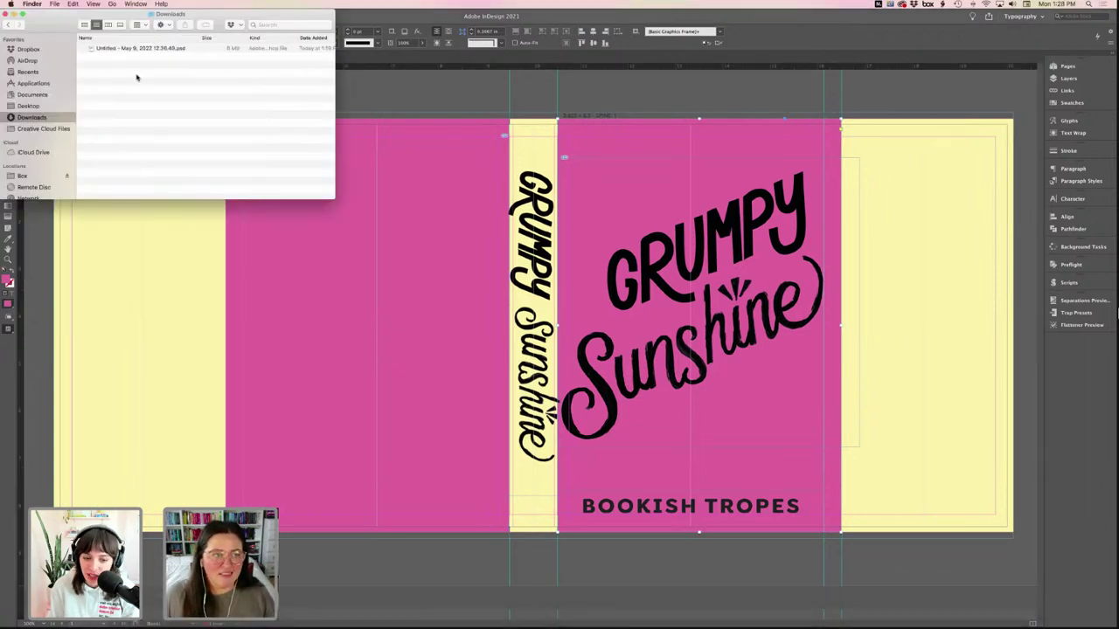
{"action": "left_click", "coordinate": [33, 153]}
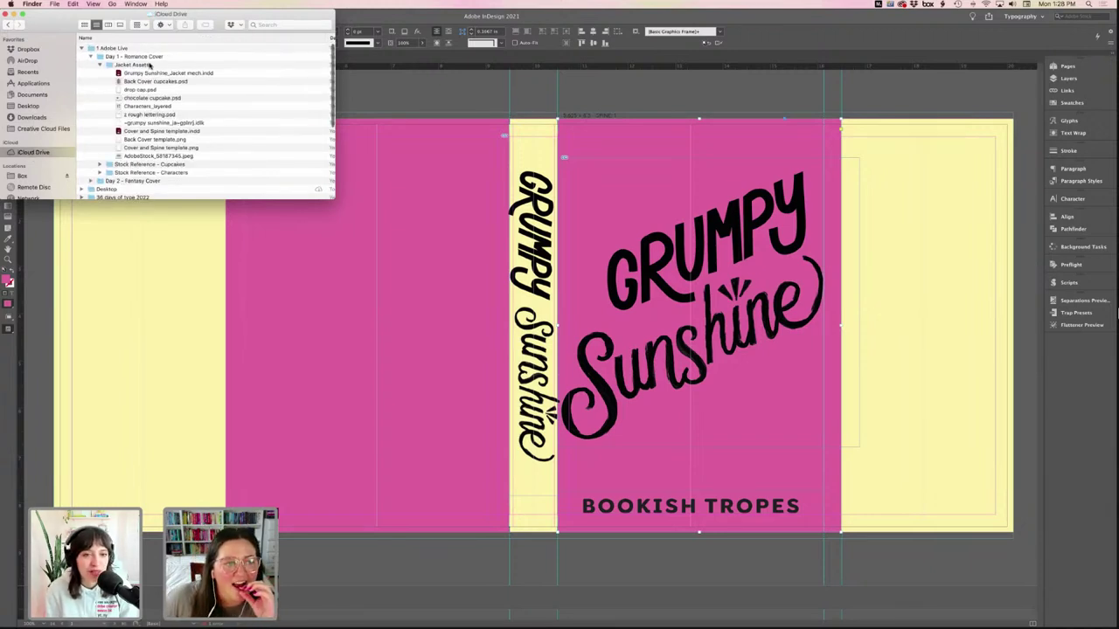
{"action": "left_click", "coordinate": [136, 107]}
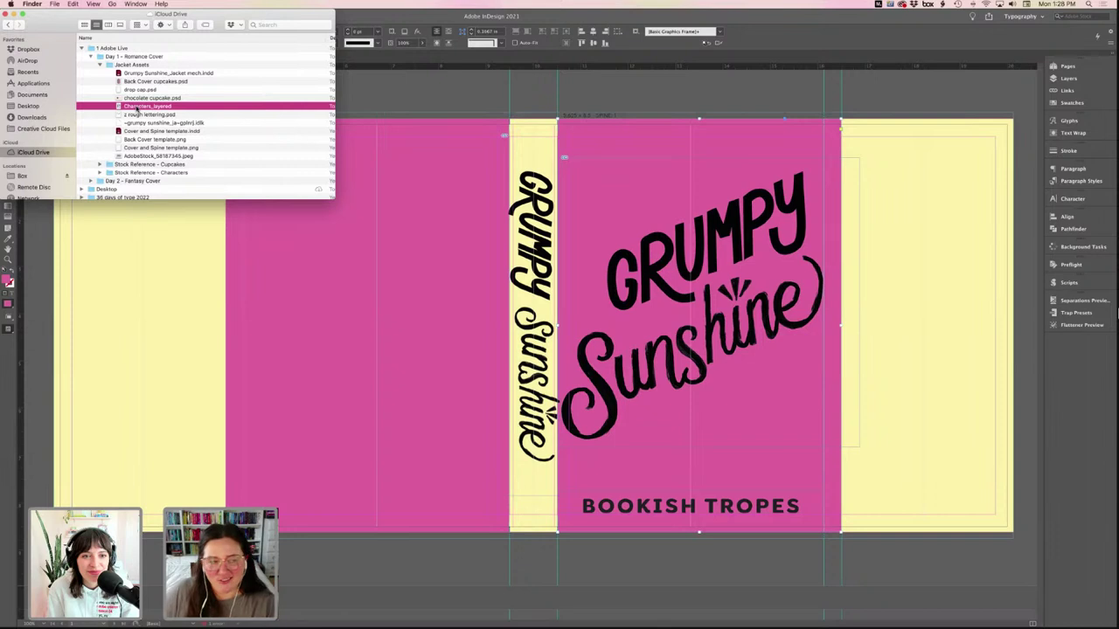
- Expand the Stock Reference - Characters folder and preview the Character Reference.psd composite
{"action": "scroll", "coordinate": [149, 131], "scroll_direction": "down", "scroll_amount": 2}
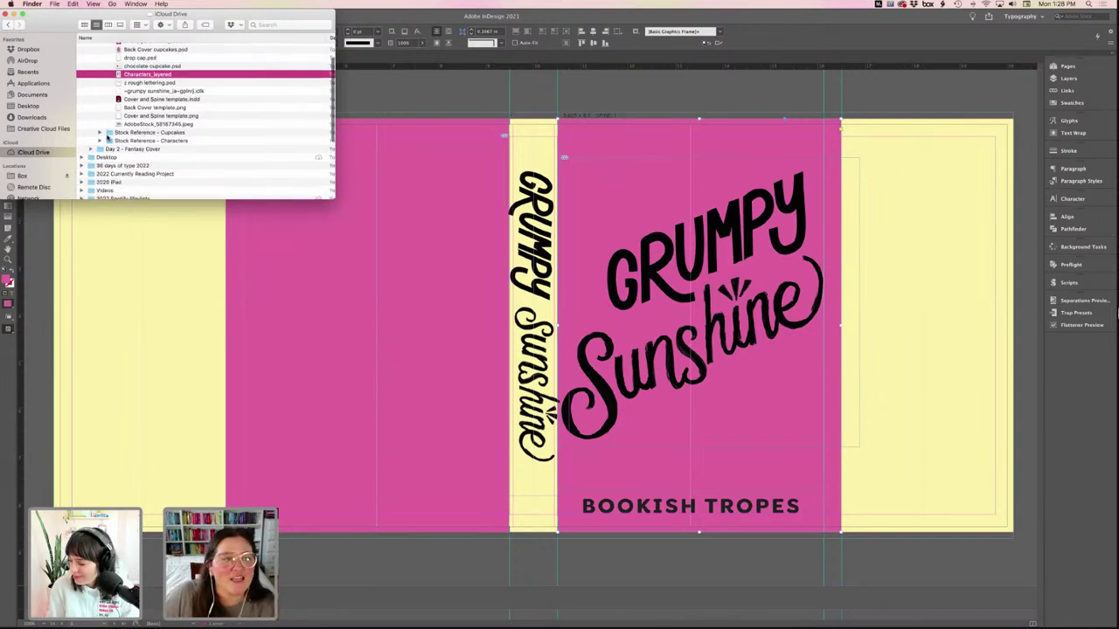
{"action": "left_click", "coordinate": [101, 159]}
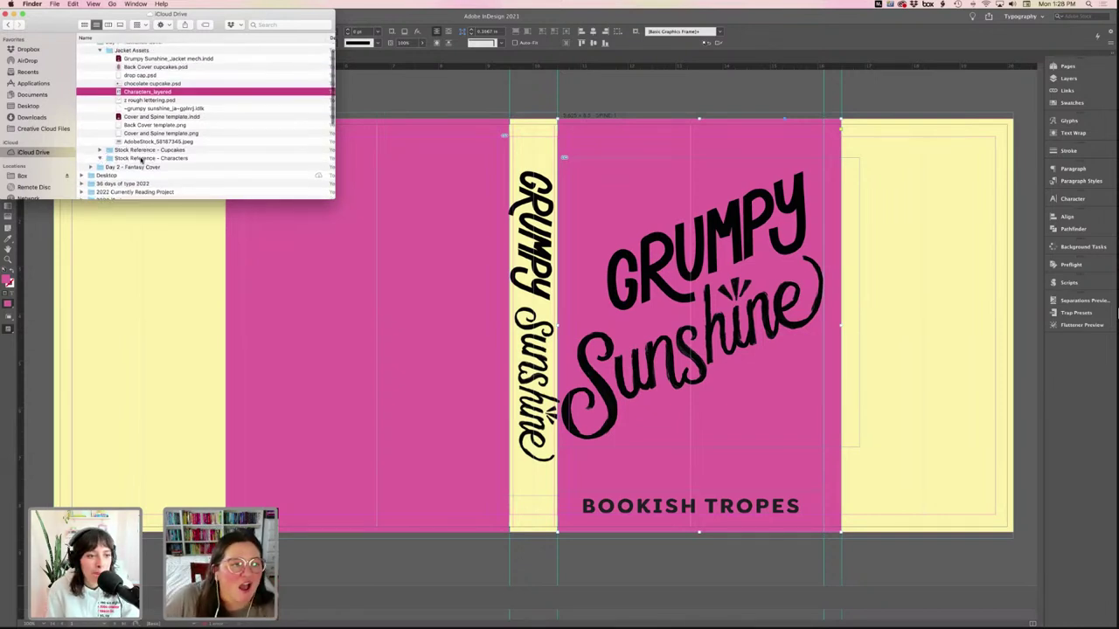
{"action": "scroll", "coordinate": [159, 170], "scroll_direction": "down", "scroll_amount": 2}
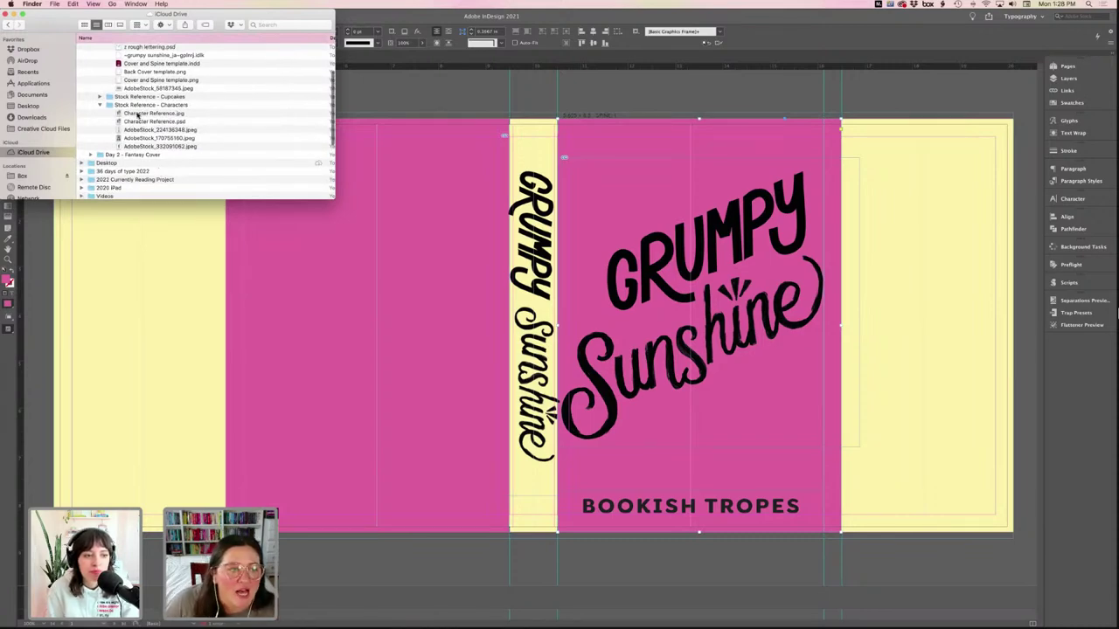
{"action": "left_click", "coordinate": [137, 115]}
{"action": "left_click", "coordinate": [142, 122]}
{"action": "key", "text": "space"}
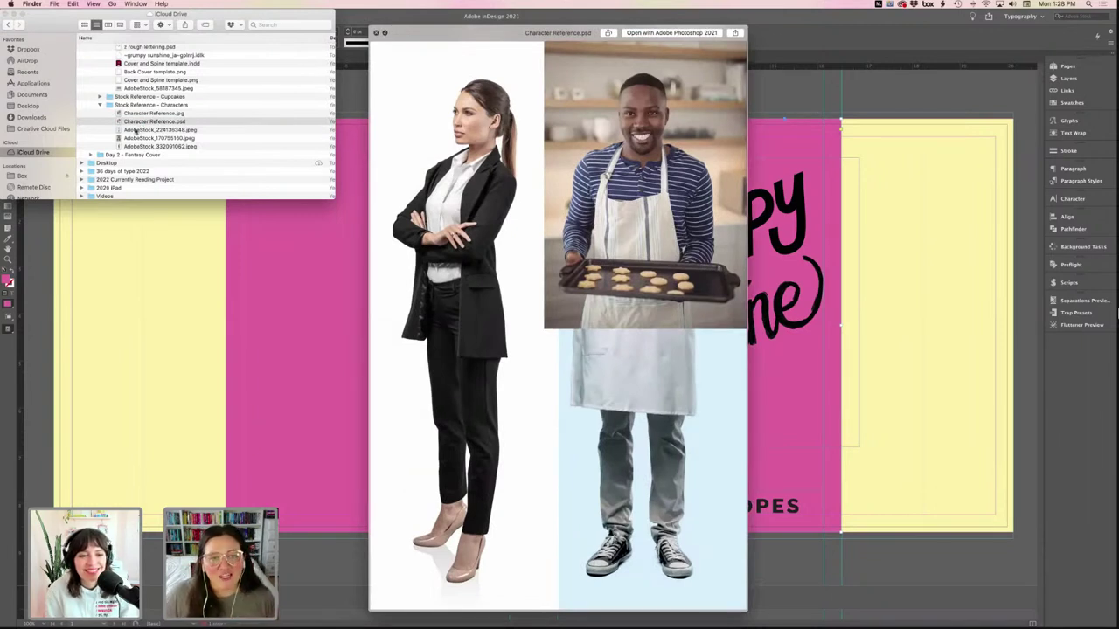
{"action": "scroll", "coordinate": [135, 130], "scroll_direction": "right", "scroll_amount": 2}
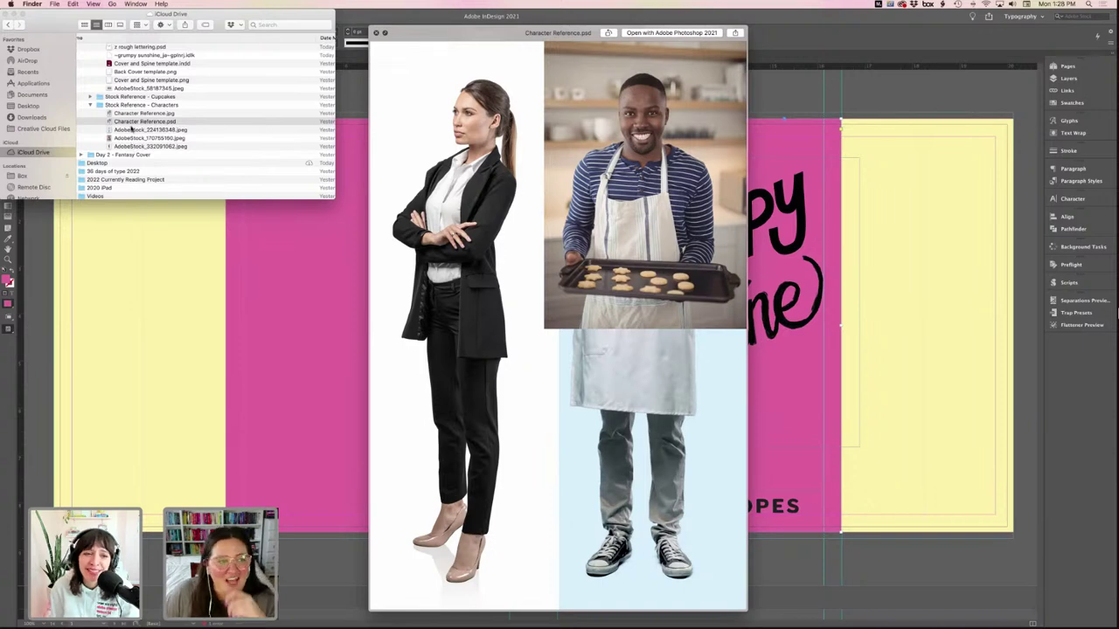
{"action": "key", "text": "space"}
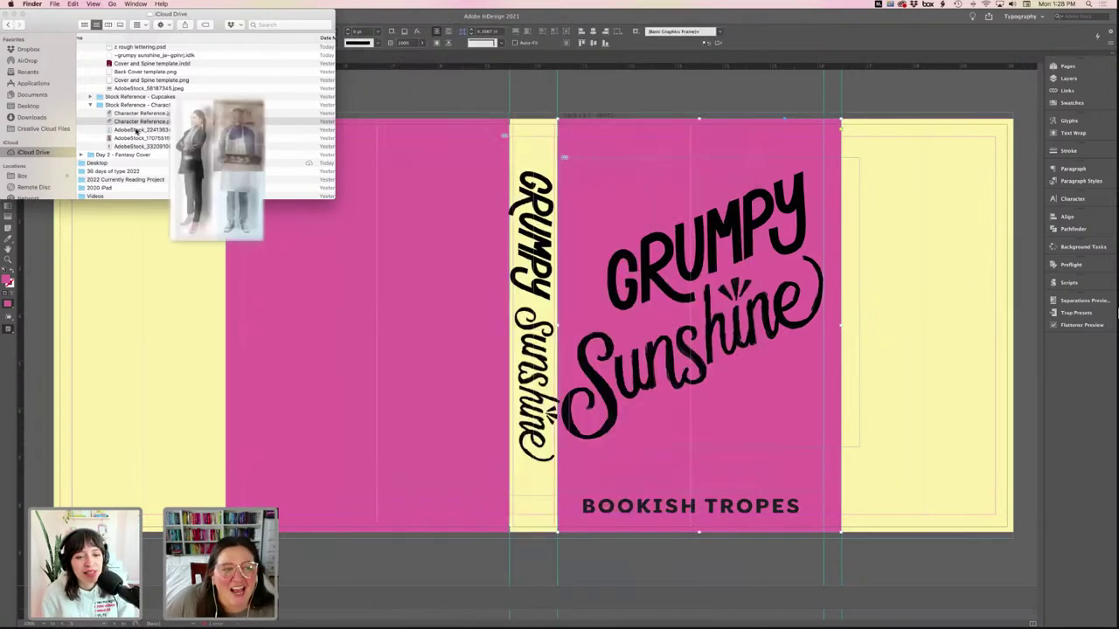
- Preview the individual stock photos of the aproned men and compare them with the Character Reference.psd composite
{"action": "left_click", "coordinate": [137, 130]}
{"action": "key", "text": "space"}
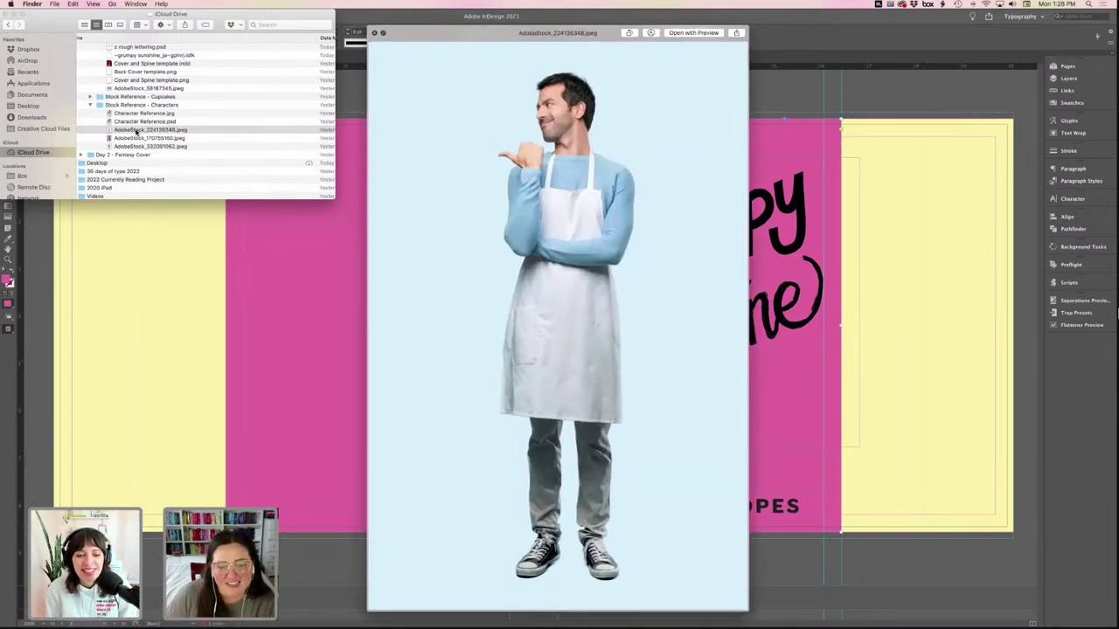
{"action": "key", "text": "Down"}
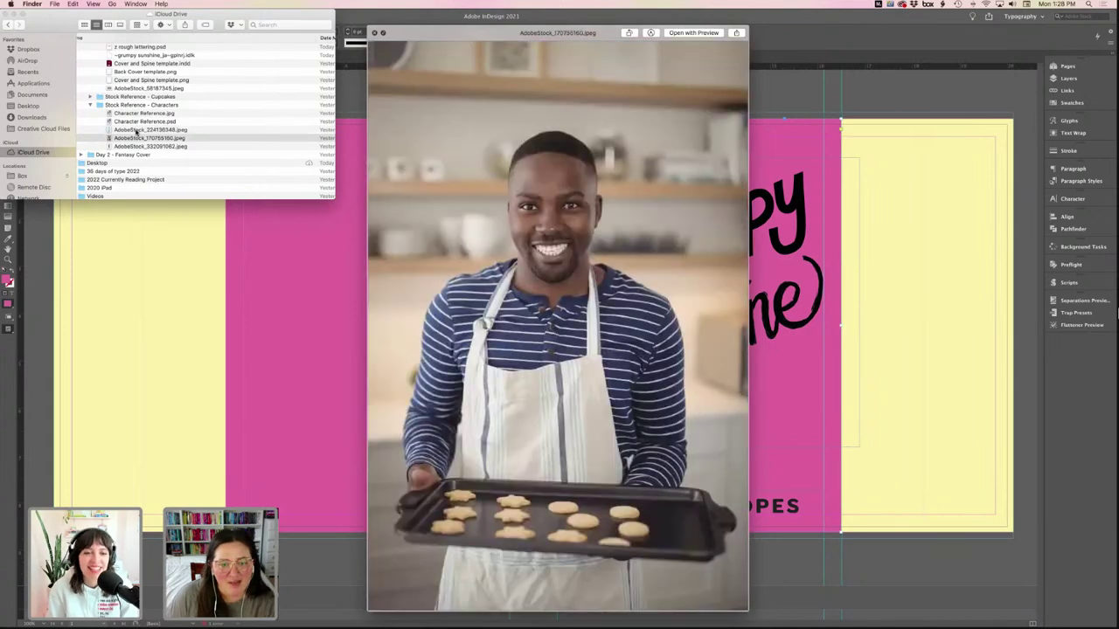
{"action": "key", "text": "Up"}
{"action": "key", "text": "Up"}
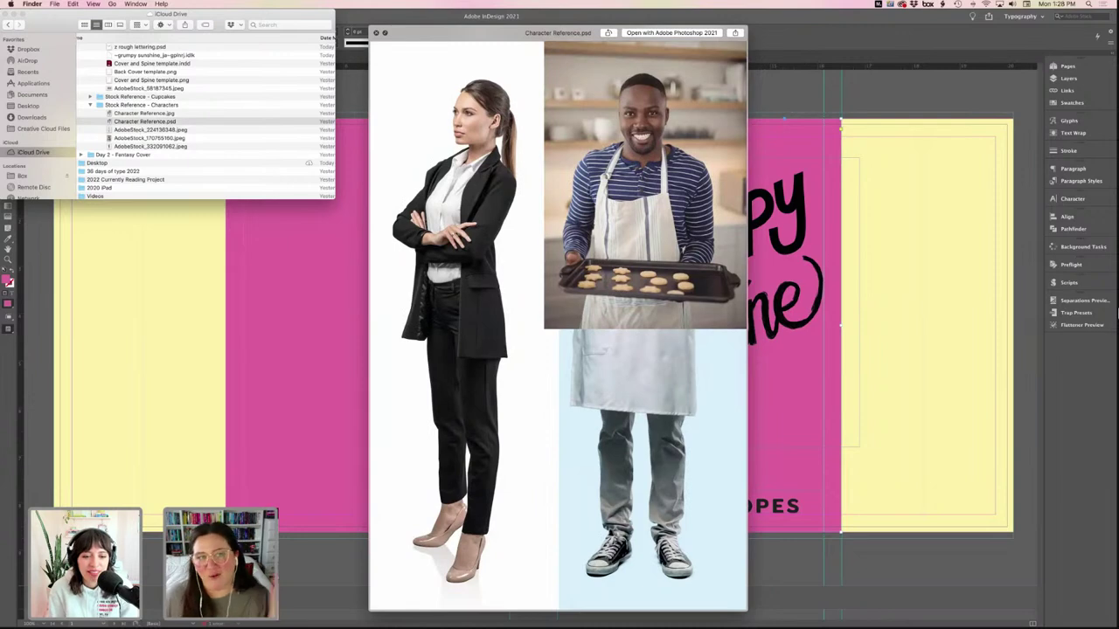
{"action": "left_click", "coordinate": [376, 32]}
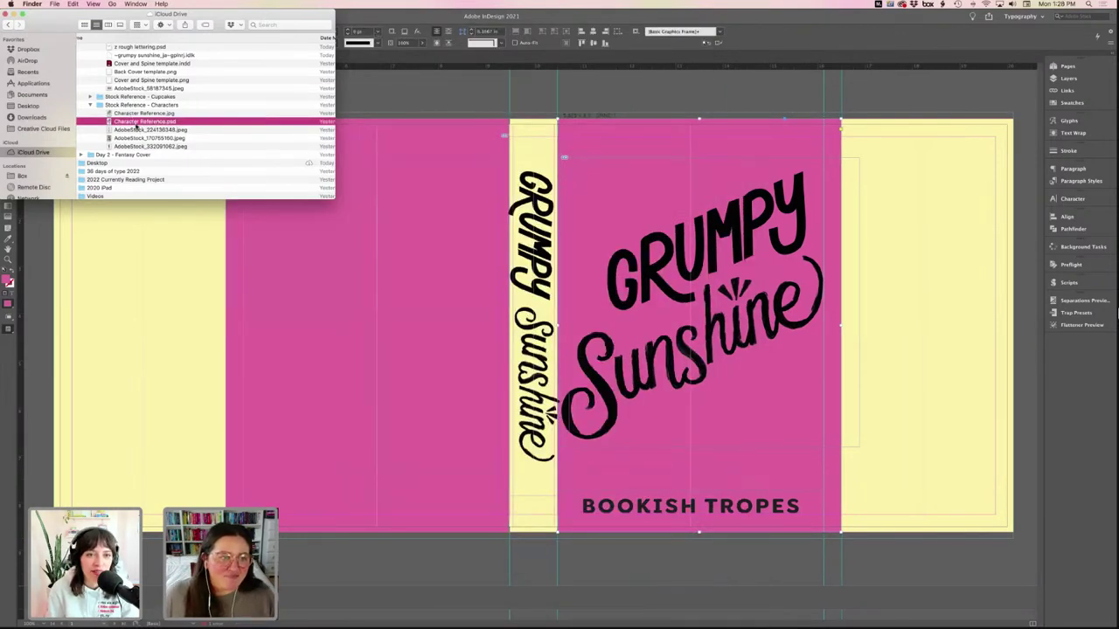
- Preview the Characters_layered illustration in Jacket Assets and place it about 3 in wide across the jacket's upper spine and back cover in InDesign
{"action": "scroll", "coordinate": [136, 125], "scroll_direction": "up", "scroll_amount": 1}
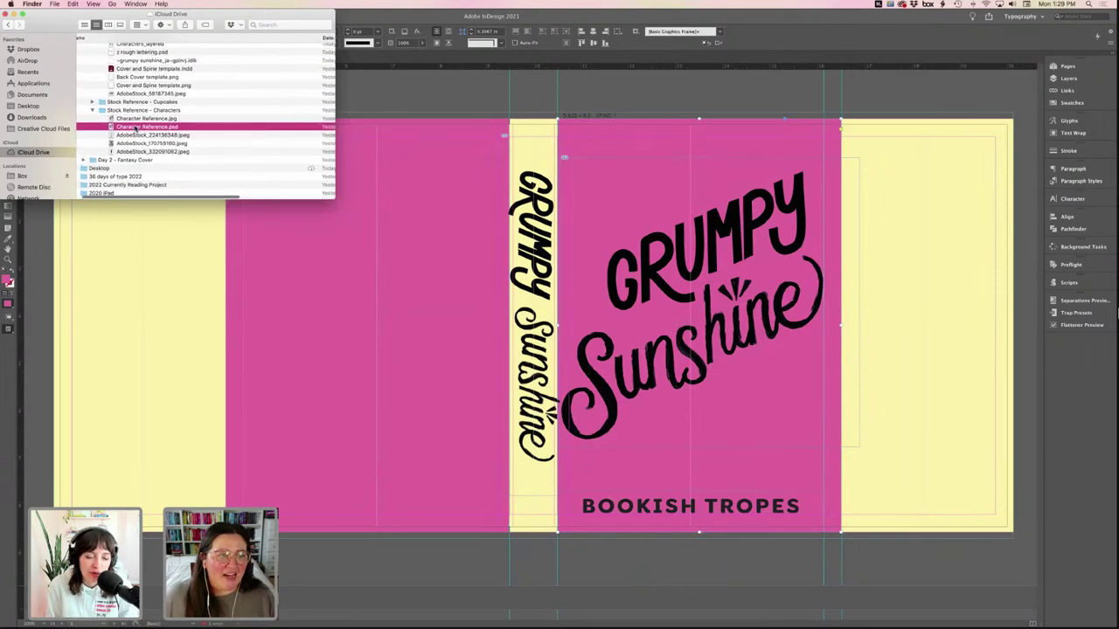
{"action": "scroll", "coordinate": [136, 127], "scroll_direction": "up", "scroll_amount": 3}
{"action": "scroll", "coordinate": [136, 128], "scroll_direction": "up", "scroll_amount": 2}
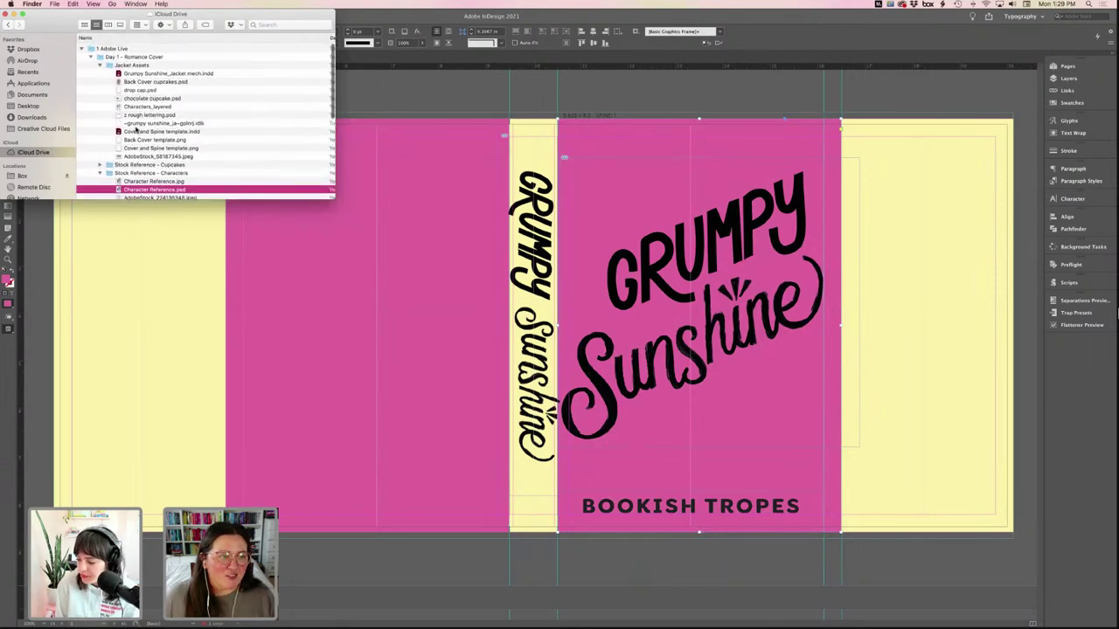
{"action": "left_click", "coordinate": [139, 106]}
{"action": "key", "text": "space"}
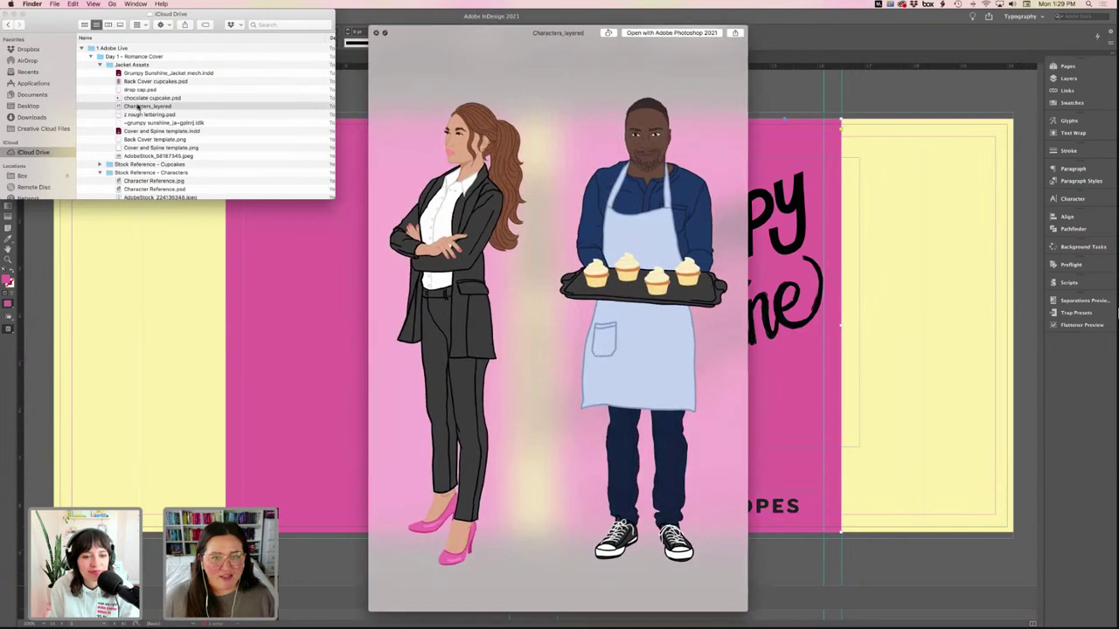
{"action": "key", "text": "space"}
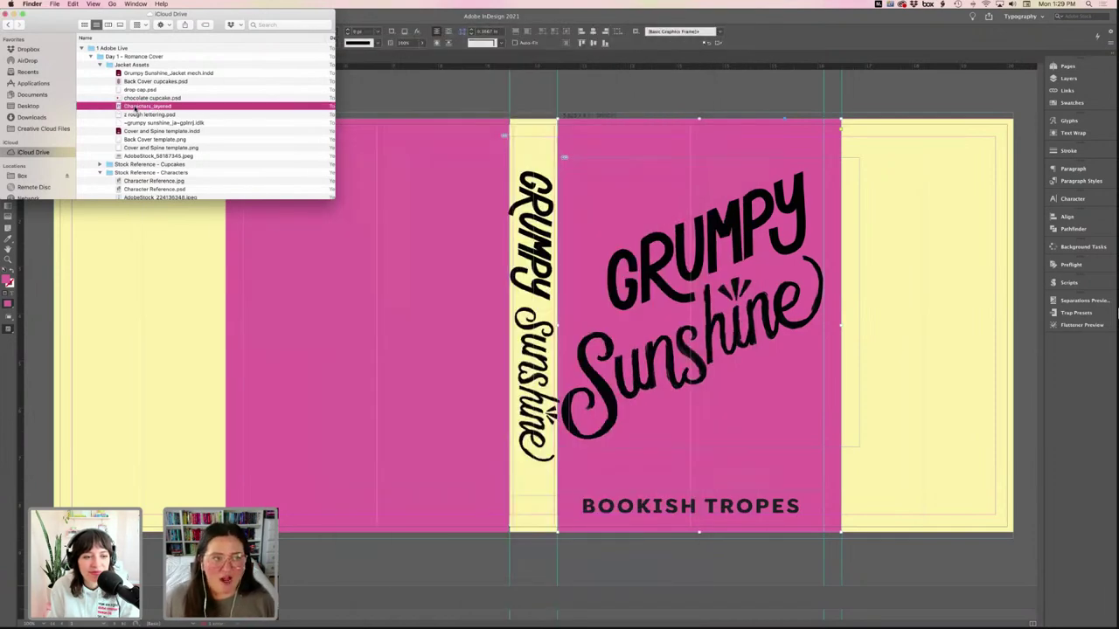
{"action": "left_click_drag", "start_coordinate": [138, 106], "coordinate": [472, 98]}
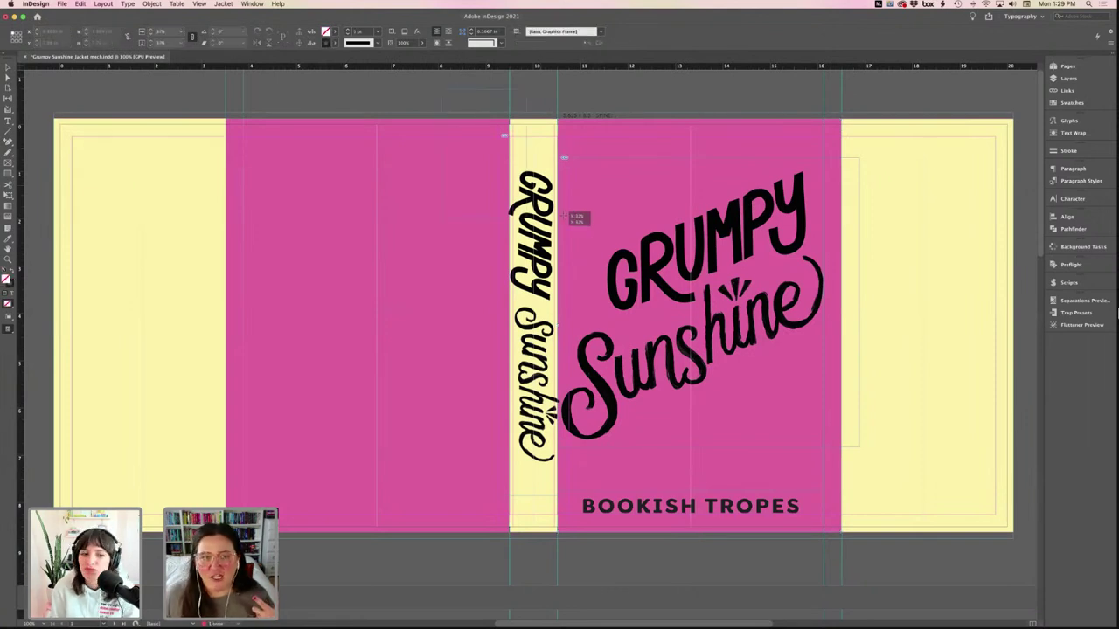
{"action": "left_click", "coordinate": [441, 88]}
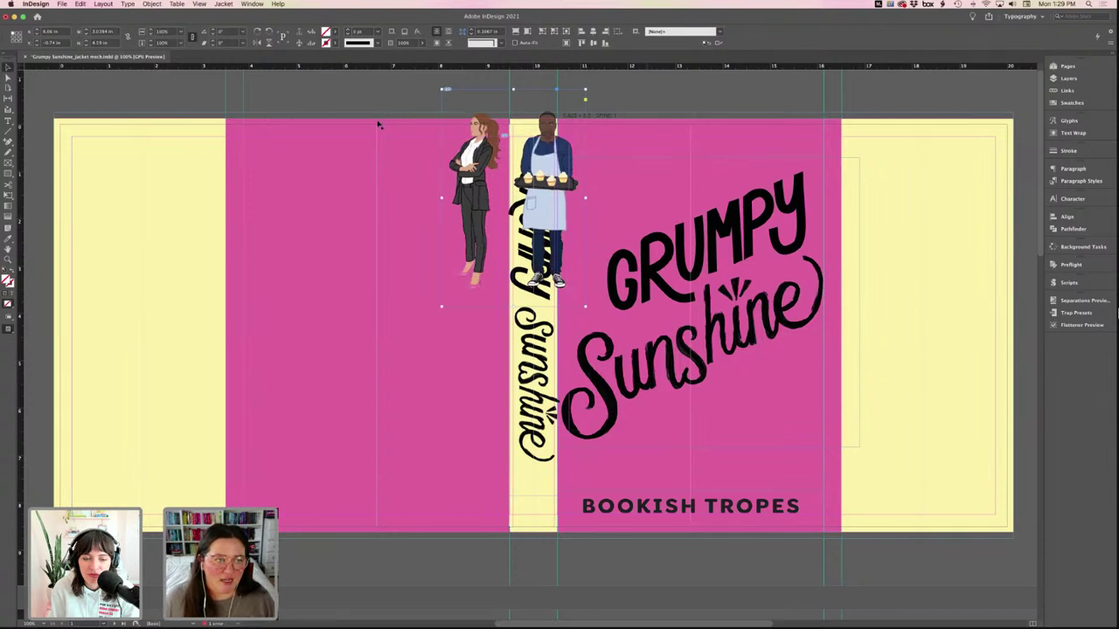
- Move the character illustration onto the upper front cover and fill the front cover's background with the light pink swatch
{"action": "left_click_drag", "start_coordinate": [481, 126], "coordinate": [618, 189]}
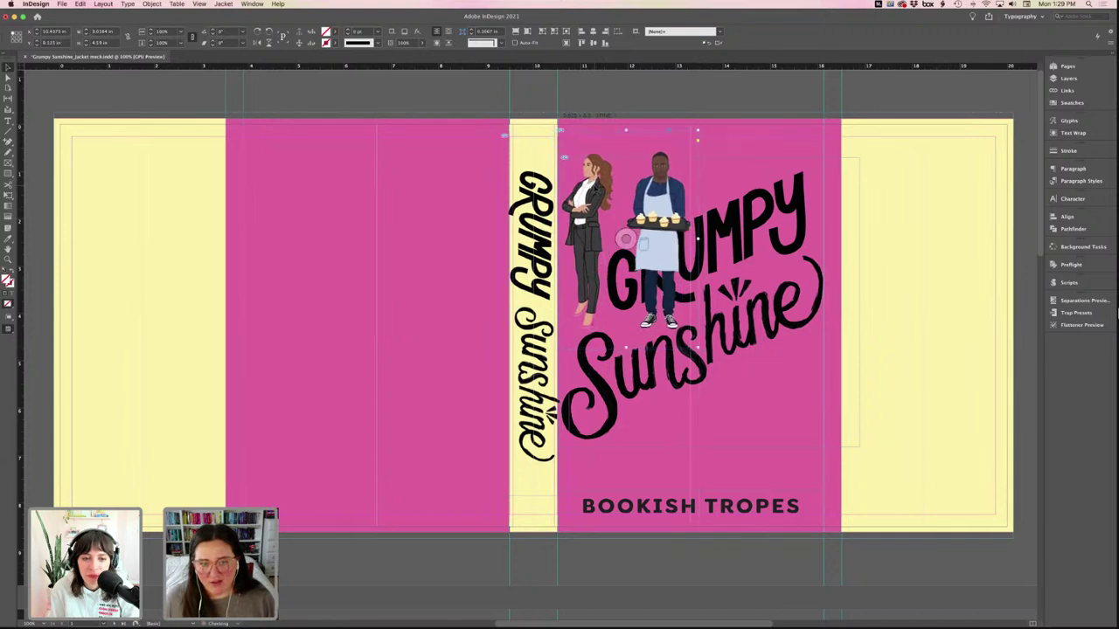
{"action": "left_click_drag", "start_coordinate": [642, 243], "coordinate": [643, 238]}
{"action": "left_click", "coordinate": [777, 131]}
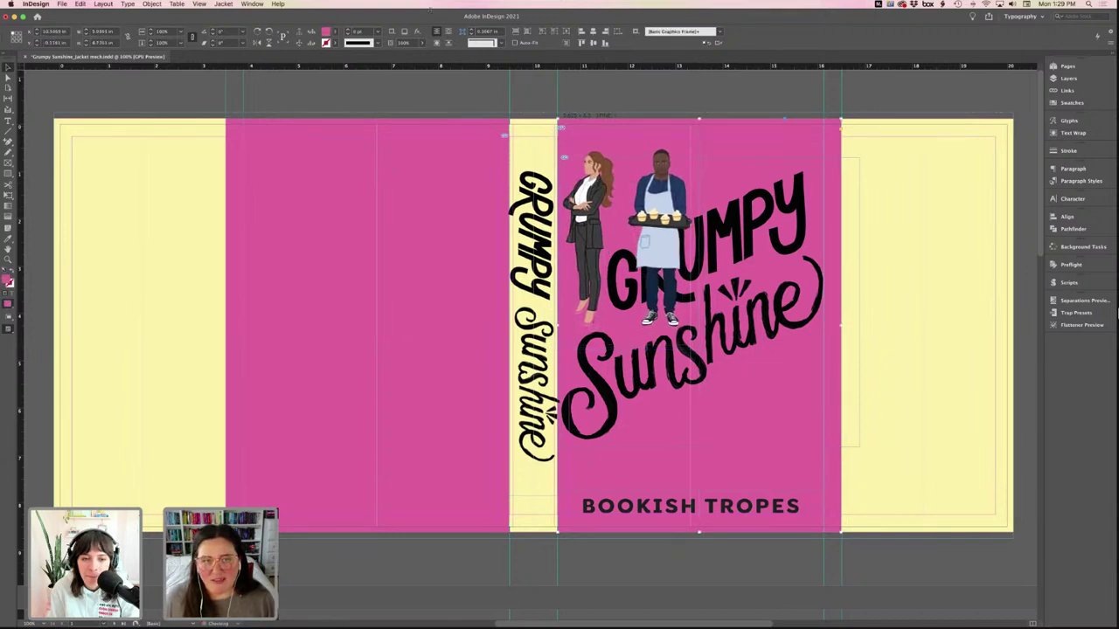
{"action": "left_click", "coordinate": [334, 33]}
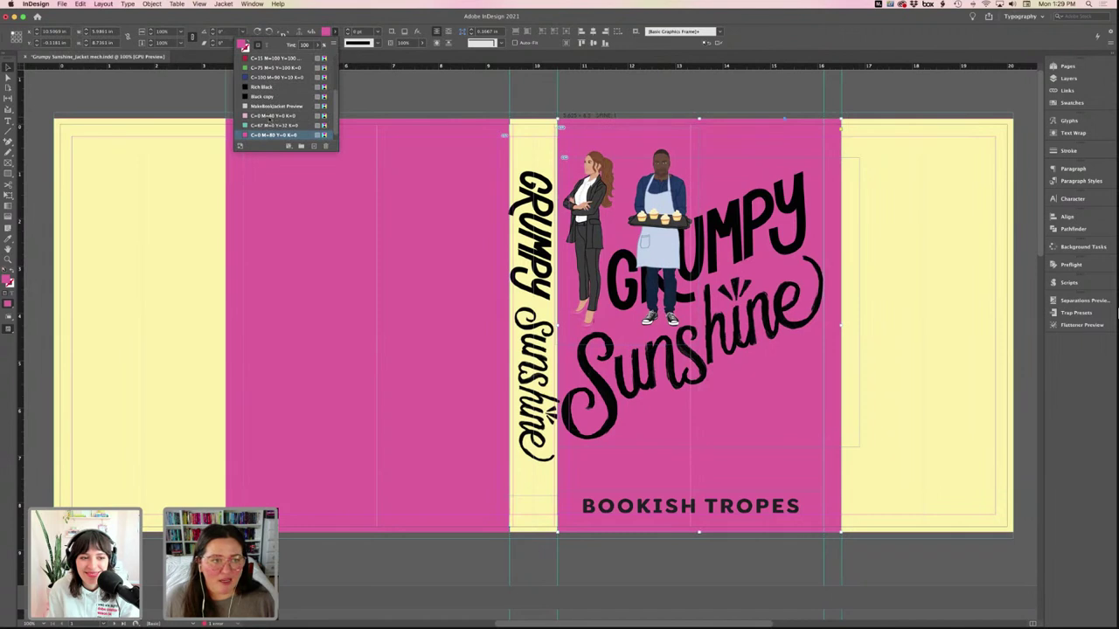
{"action": "left_click", "coordinate": [273, 118]}
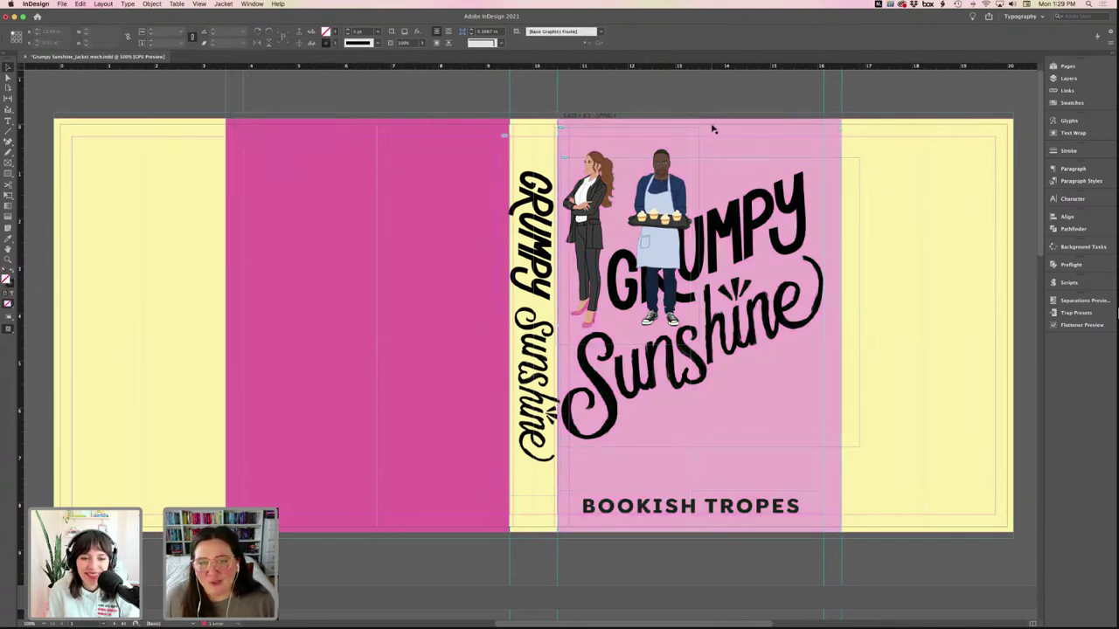
- Crop the character illustration's frame to about 1.43 in wide so it shows only the woman in the suit
{"action": "scroll", "coordinate": [712, 129], "scroll_direction": "right", "scroll_amount": 5}
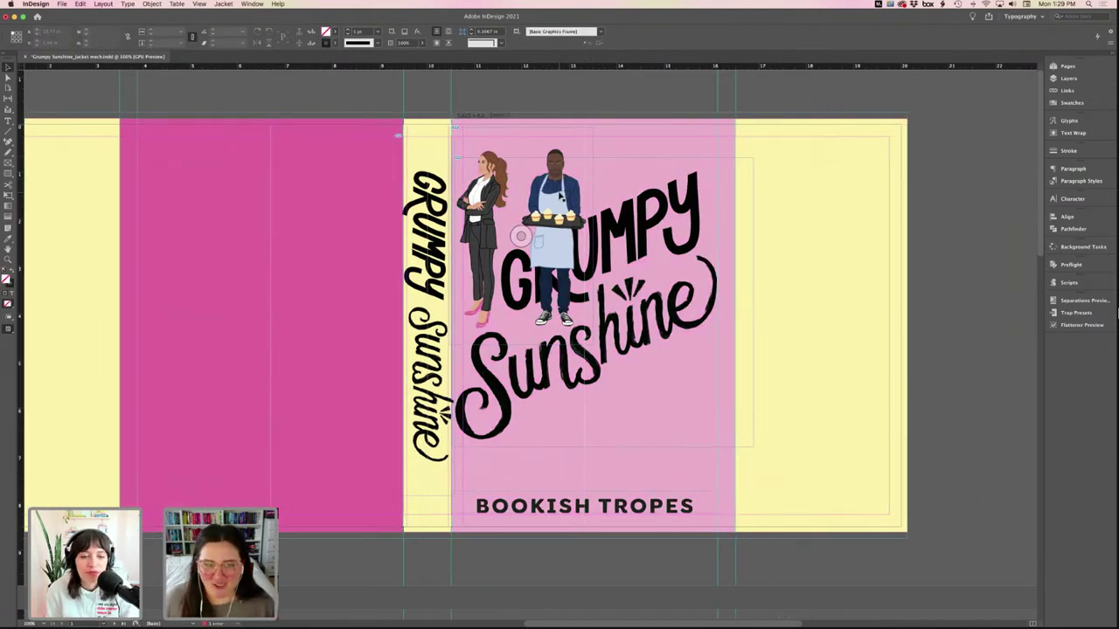
{"action": "left_click", "coordinate": [560, 197]}
{"action": "left_click_drag", "start_coordinate": [592, 235], "coordinate": [510, 232]}
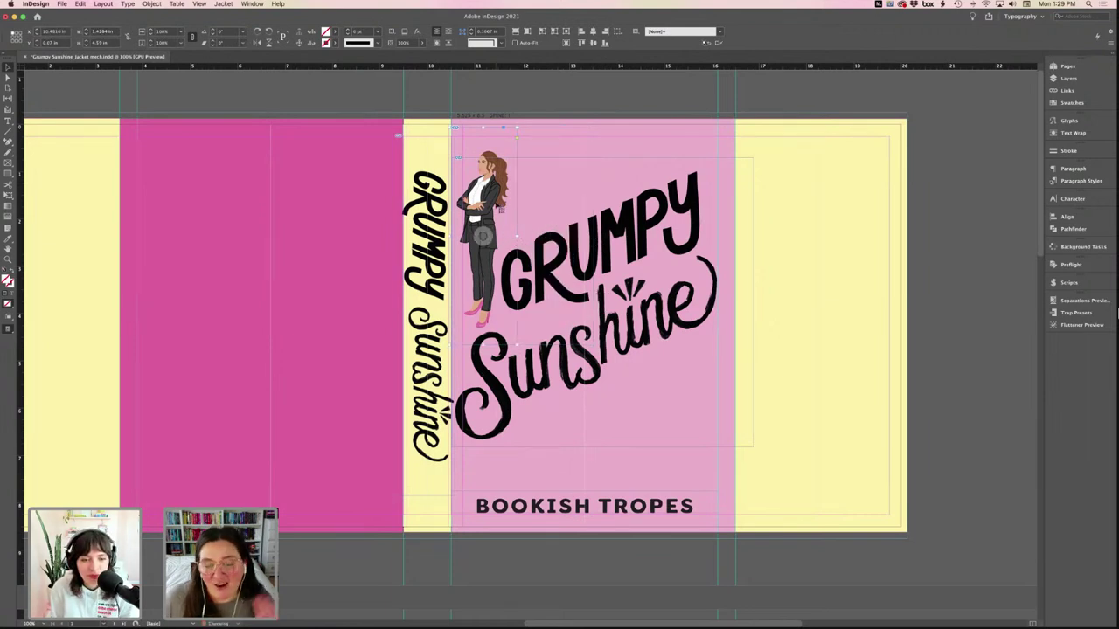
- Duplicate the woman's frame below the title lettering and shift the image inside the copy to show the aproned man
{"action": "left_click_drag", "start_coordinate": [486, 195], "coordinate": [640, 395], "text": "alt"}
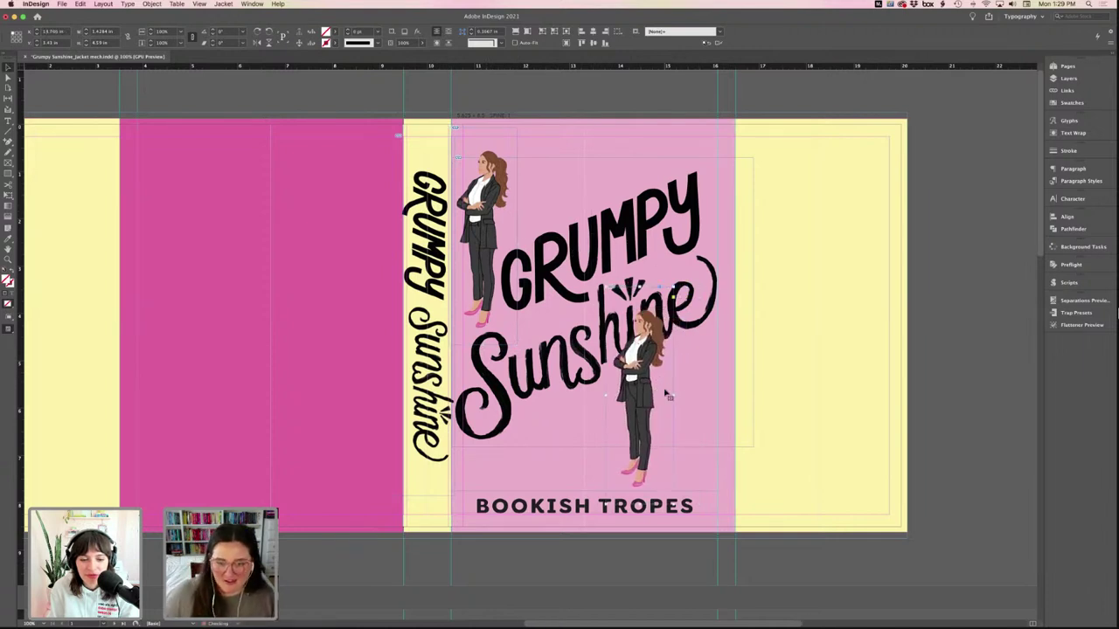
{"action": "left_click", "coordinate": [641, 394]}
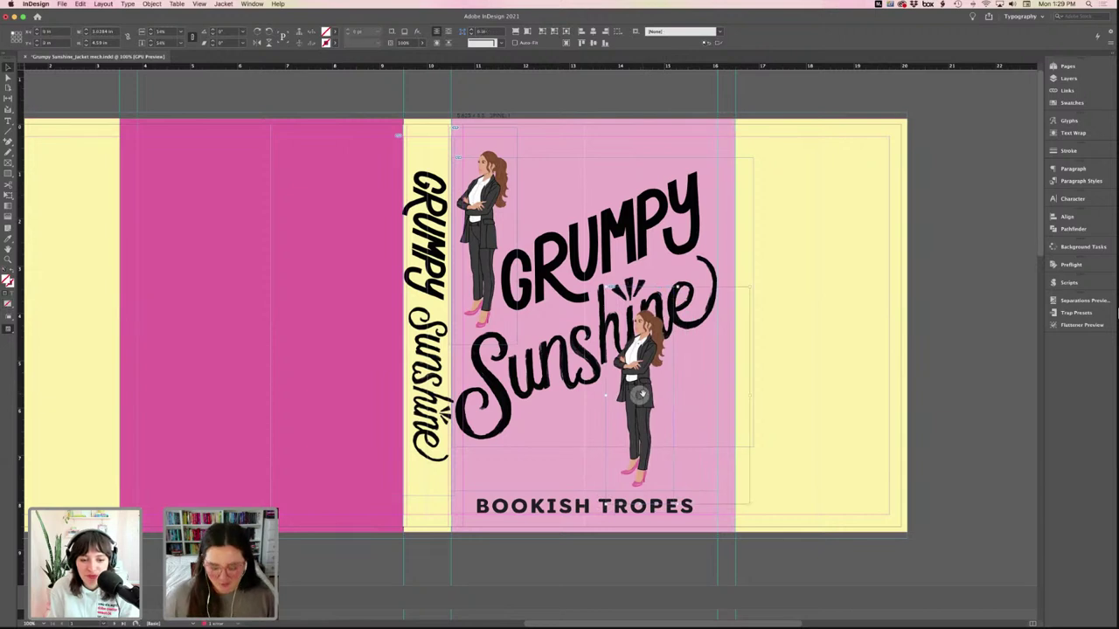
{"action": "key", "text": "shift+Left"}
{"action": "key", "text": "shift+Left"}
{"action": "key", "text": "shift+Left"}
{"action": "key", "text": "shift+Left"}
{"action": "key", "text": "shift+Left"}
{"action": "key", "text": "shift+Left"}
{"action": "key", "text": "shift+Left"}
{"action": "key", "text": "shift+Left"}
{"action": "key", "text": "shift+Left"}
{"action": "key", "text": "shift+Left"}
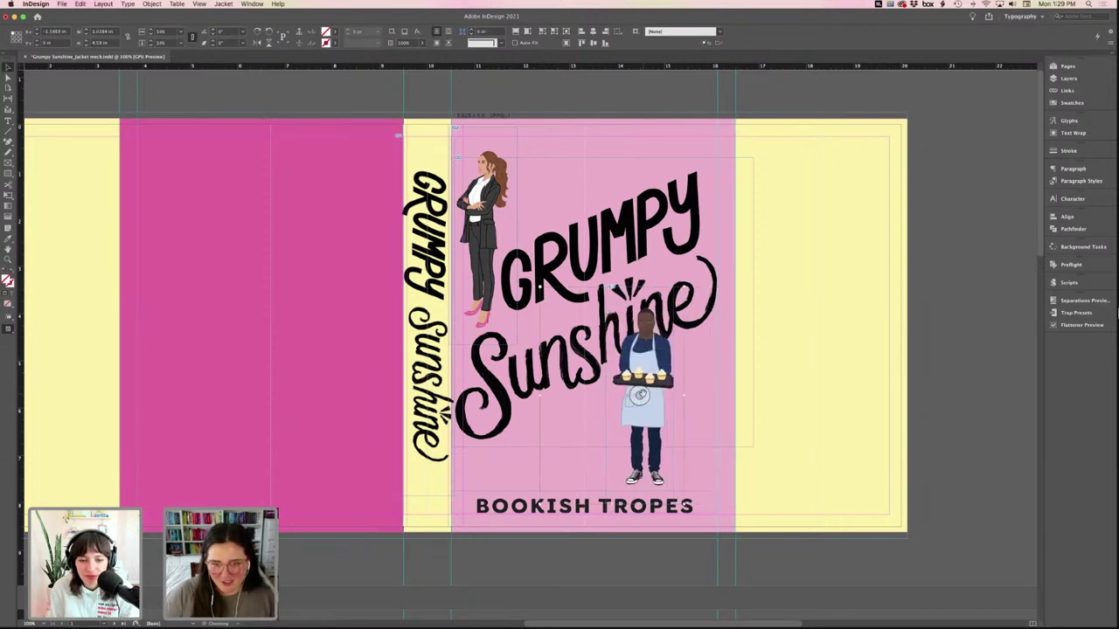
{"action": "left_click", "coordinate": [656, 94]}
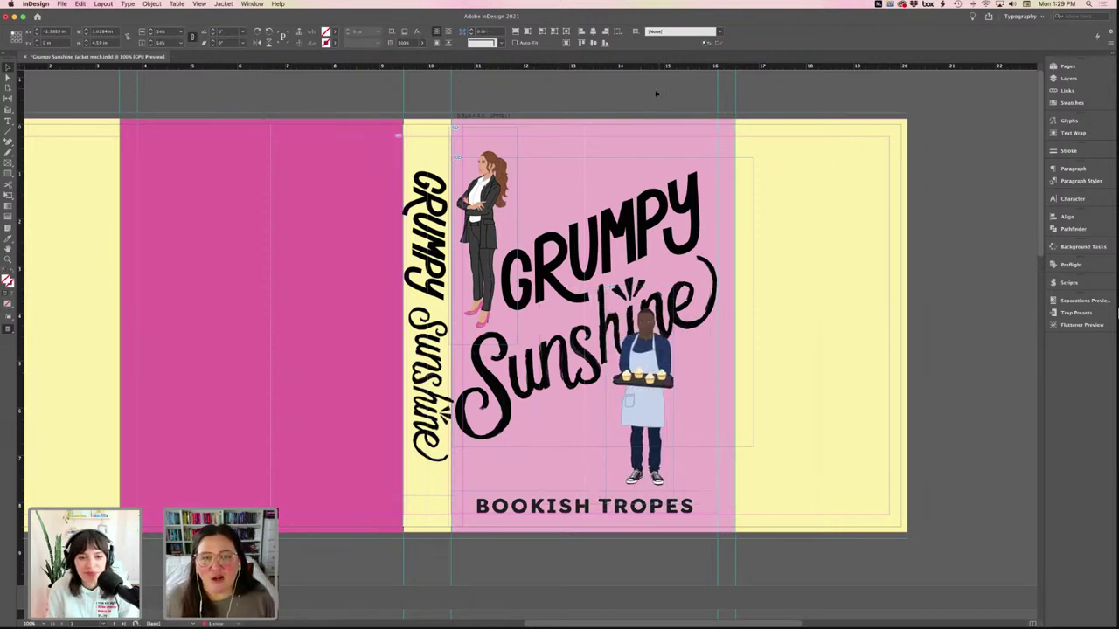
- Move the Grumpy Sunshine title lettering higher on the front cover, closer to its upper edge
{"action": "left_click", "coordinate": [680, 225]}
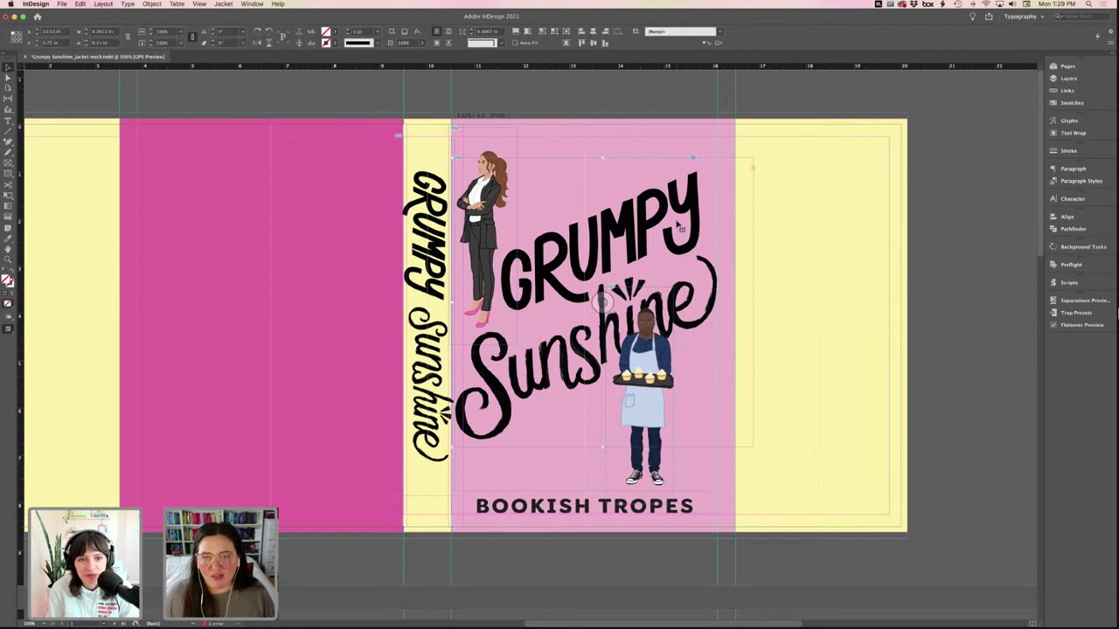
{"action": "key", "text": "shift+Up"}
{"action": "key", "text": "shift+Up"}
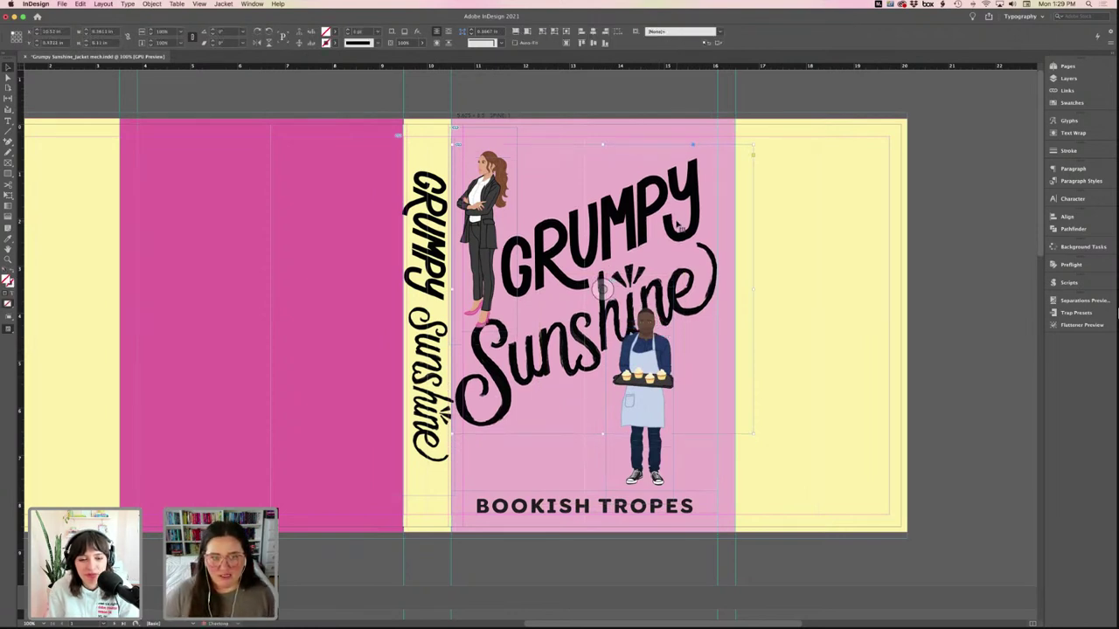
{"action": "key", "text": "shift+Up"}
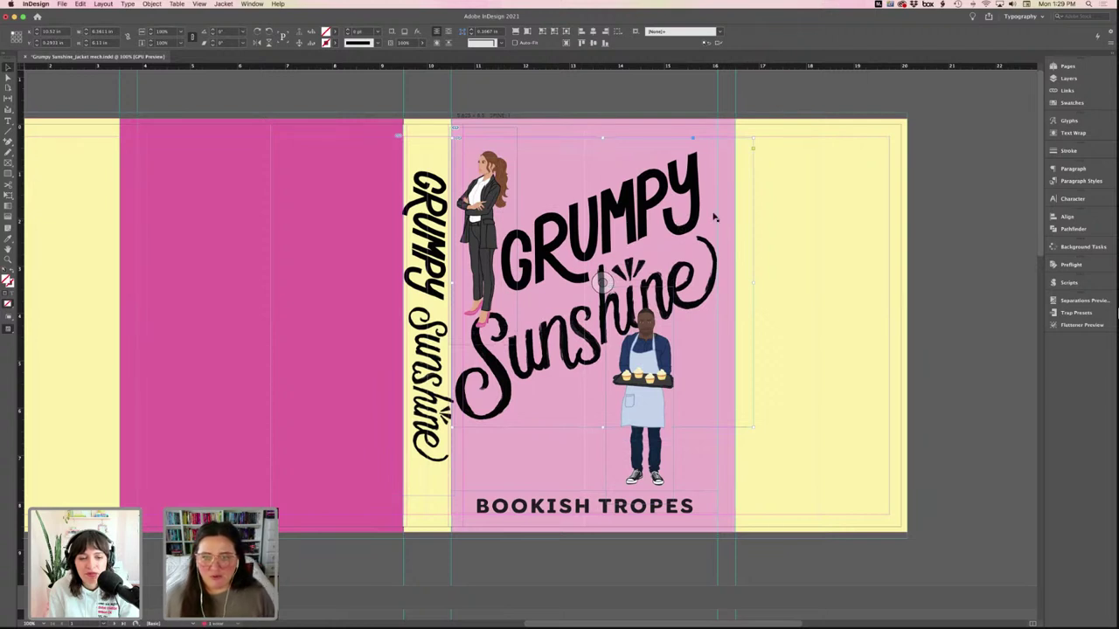
- Raise the woman toward the front cover's upper edge and move the aproned man farther right and slightly lower
{"action": "left_click", "coordinate": [483, 234]}
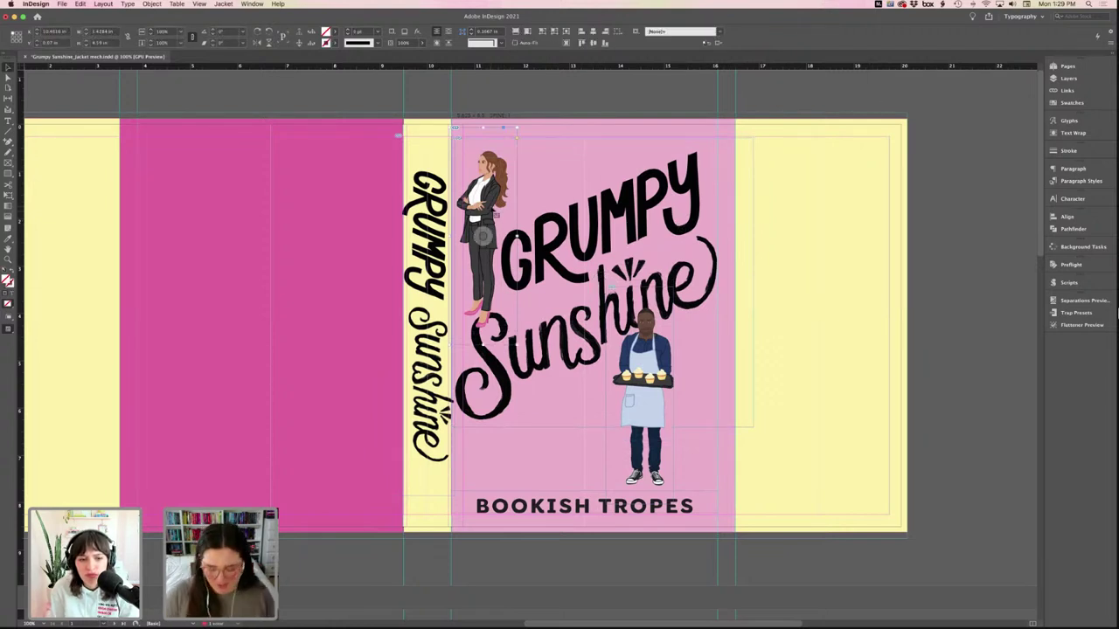
{"action": "left_click_drag", "start_coordinate": [484, 234], "coordinate": [483, 223]}
{"action": "key", "text": "shift+Up"}
{"action": "key", "text": "shift+Down"}
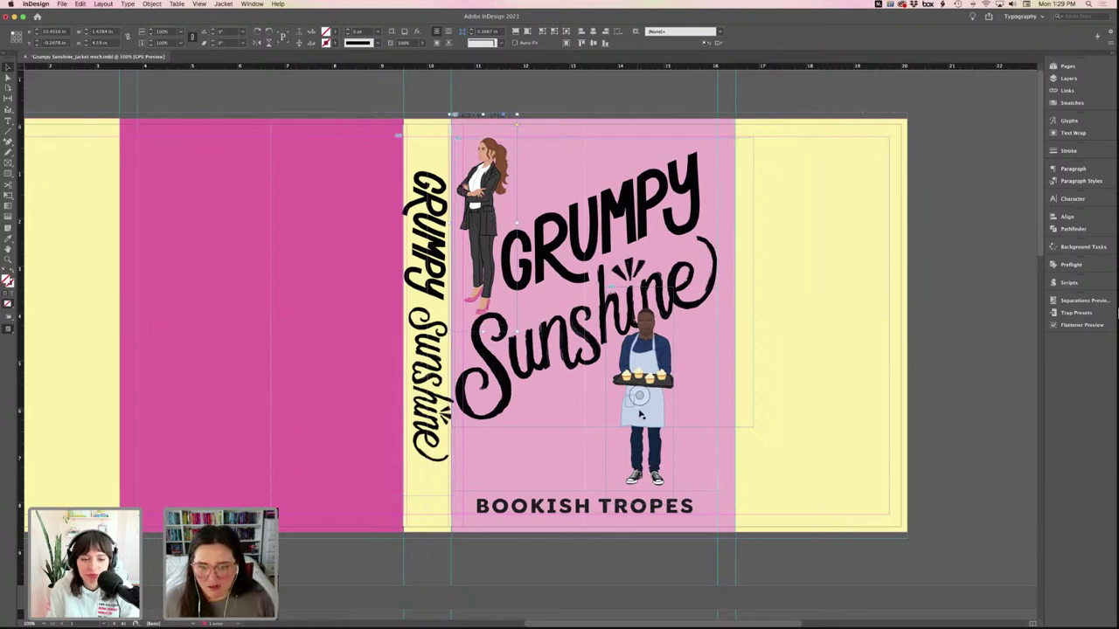
{"action": "left_click_drag", "start_coordinate": [663, 411], "coordinate": [689, 427]}
- Lower the Grumpy Sunshine title lettering to balance it between the woman and the aproned man
{"action": "left_click", "coordinate": [655, 231]}
{"action": "key", "text": "shift+Down"}
{"action": "key", "text": "shift+Down"}
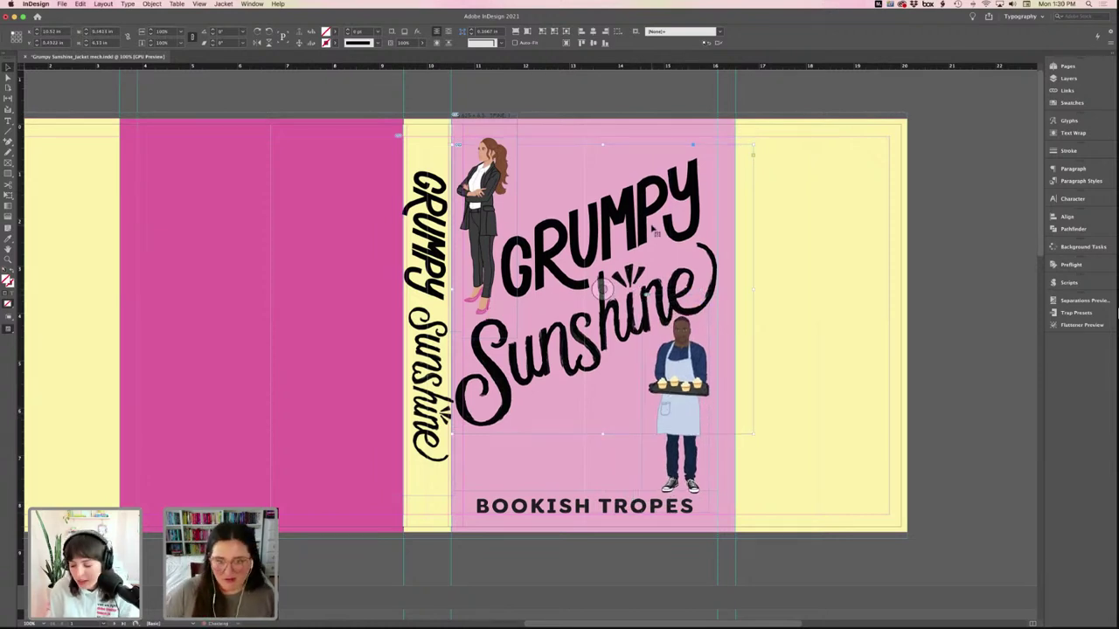
{"action": "key", "text": "shift+Down"}
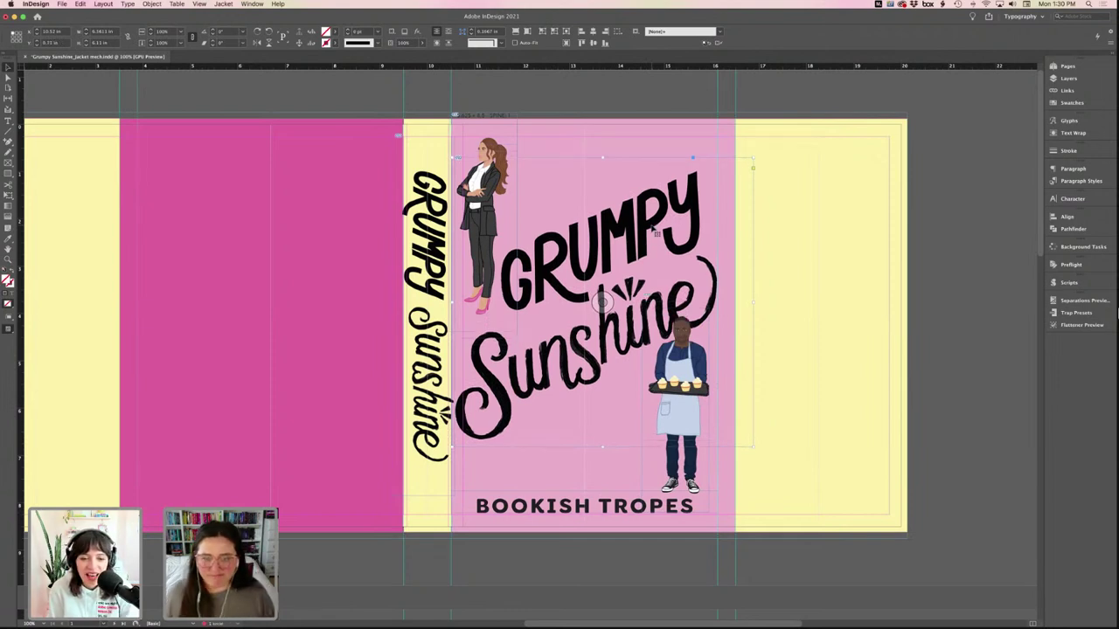
{"action": "key", "text": "shift+Up"}
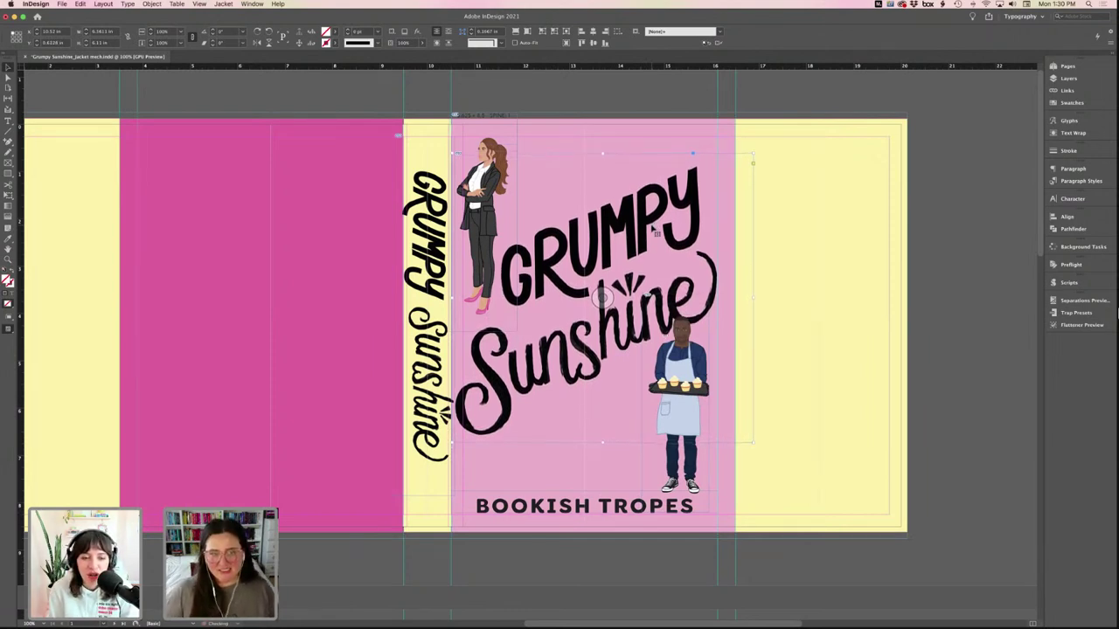
- Preview the jacket without guides and frame edges, and raise the front cover's title lettering slightly above the aproned man
{"action": "left_click", "coordinate": [931, 254]}
{"action": "key", "text": "w"}
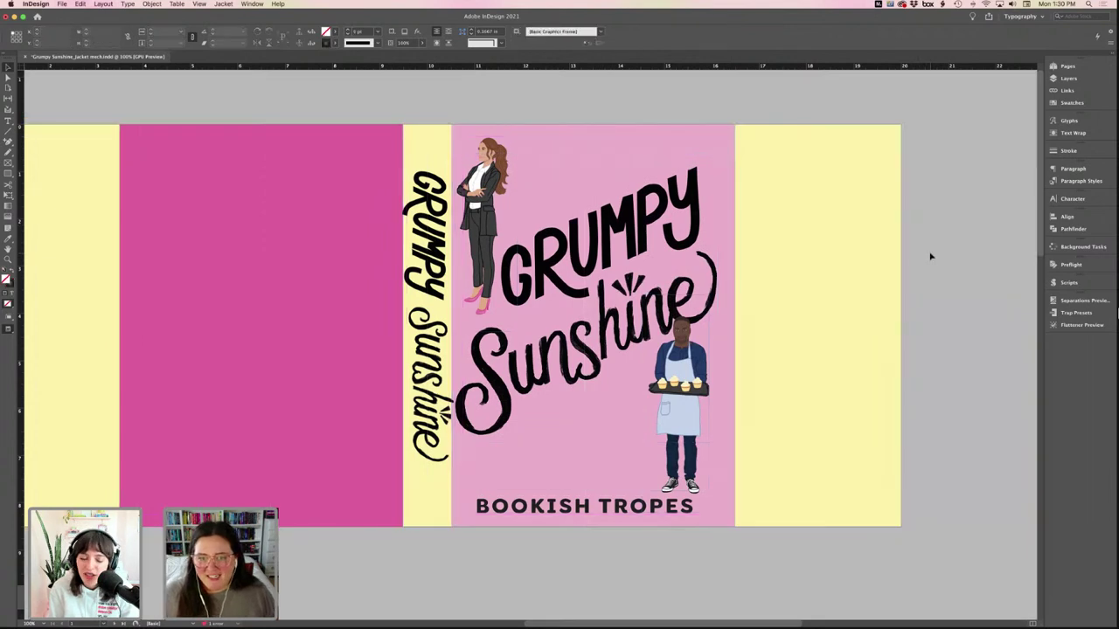
{"action": "left_click", "coordinate": [662, 213]}
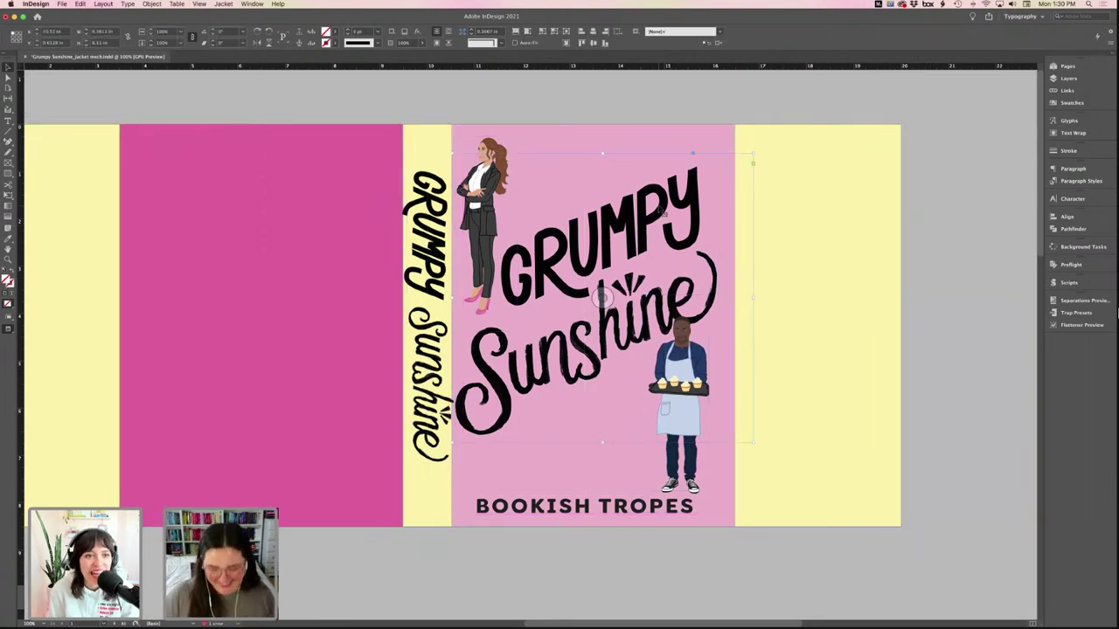
{"action": "left_click_drag", "start_coordinate": [661, 213], "coordinate": [661, 208]}
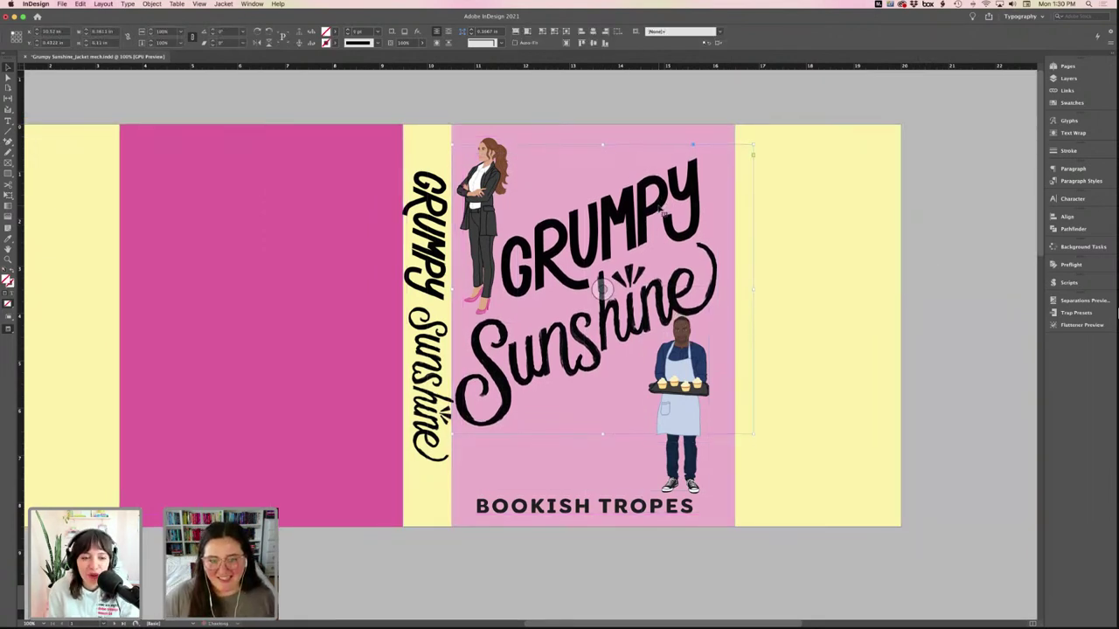
{"action": "left_click", "coordinate": [929, 201]}
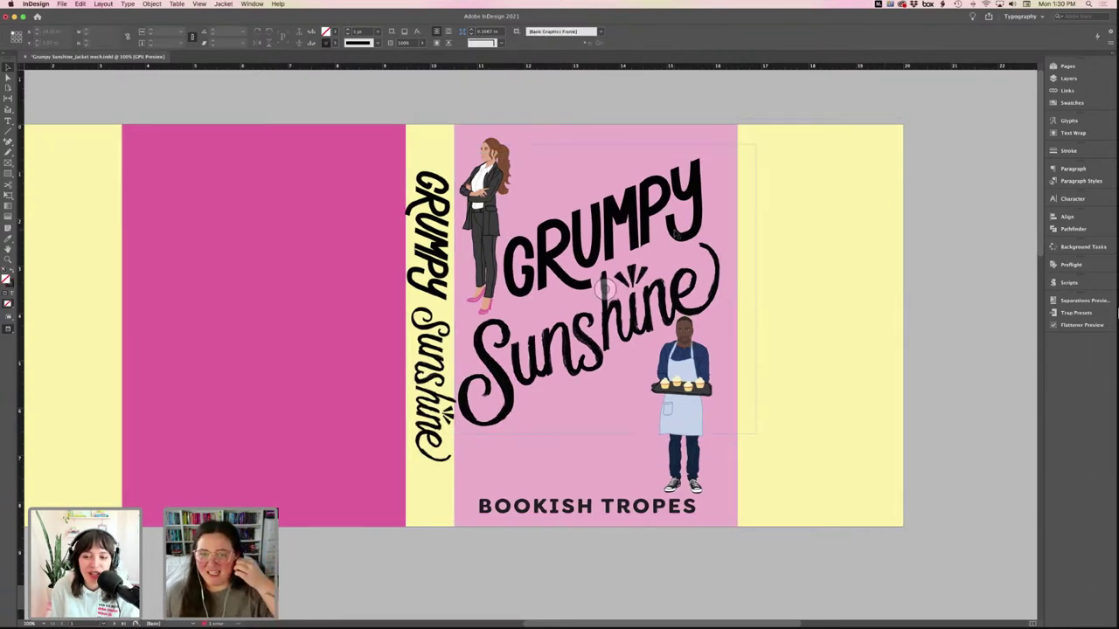
- Open the placed Grumpy Sunshine lettering image for editing in Adobe Photoshop 2021
{"action": "left_click", "coordinate": [651, 212]}
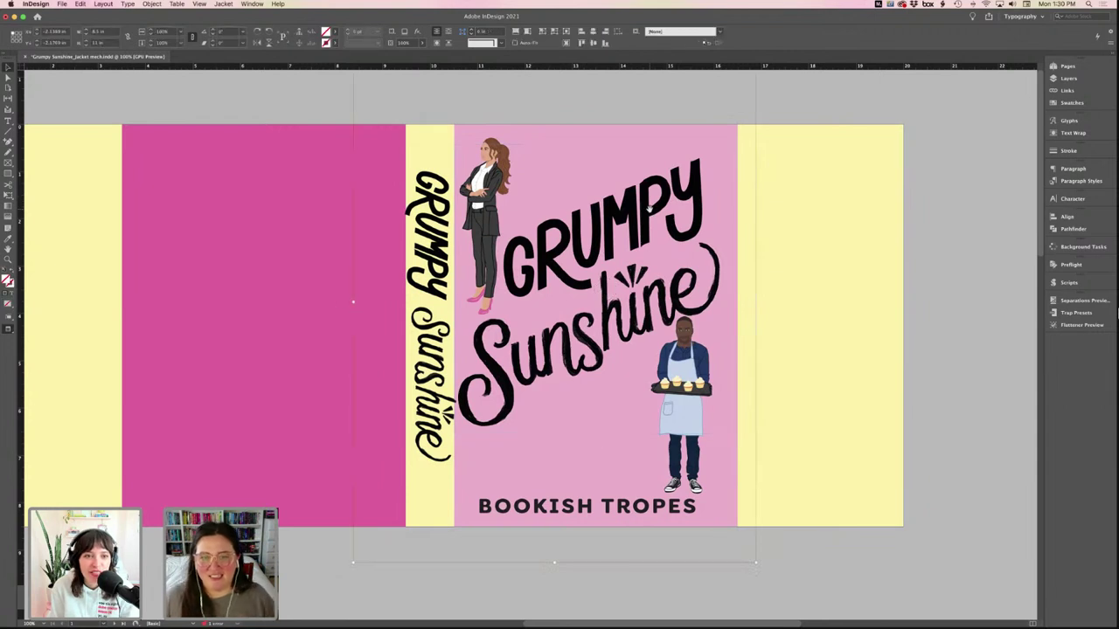
{"action": "right_click", "coordinate": [648, 210]}
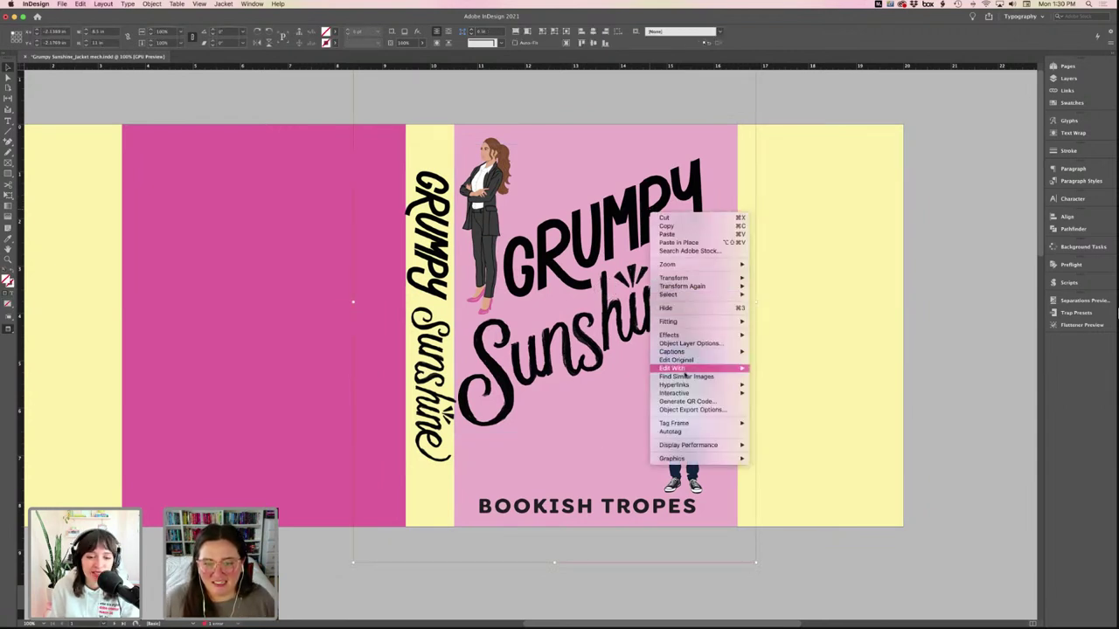
{"action": "mouse_move", "coordinate": [685, 370]}
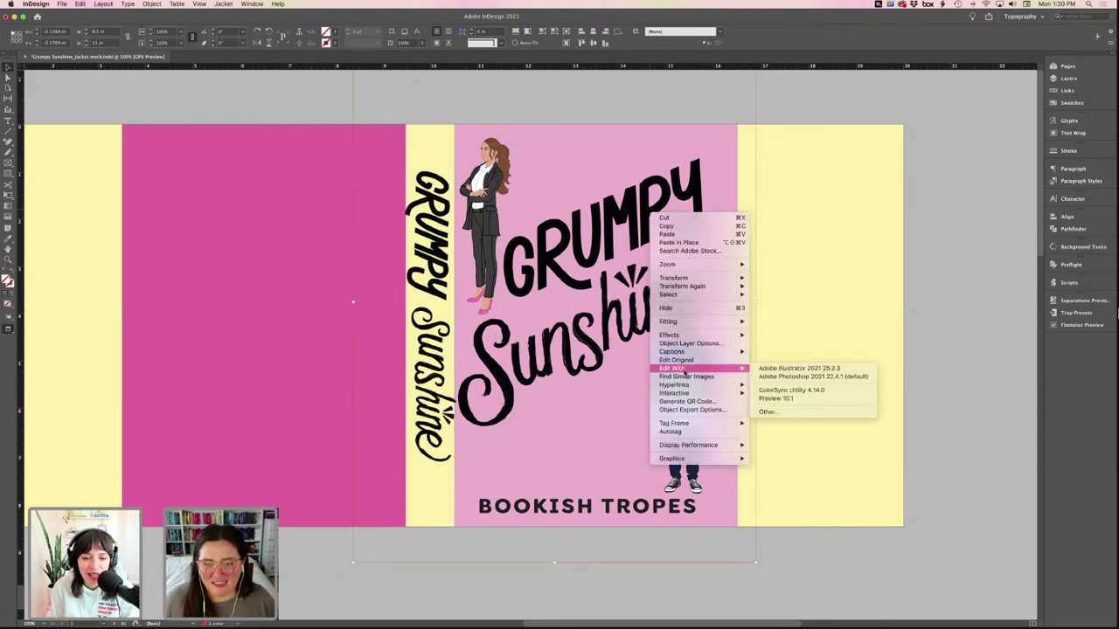
{"action": "left_click", "coordinate": [812, 377]}
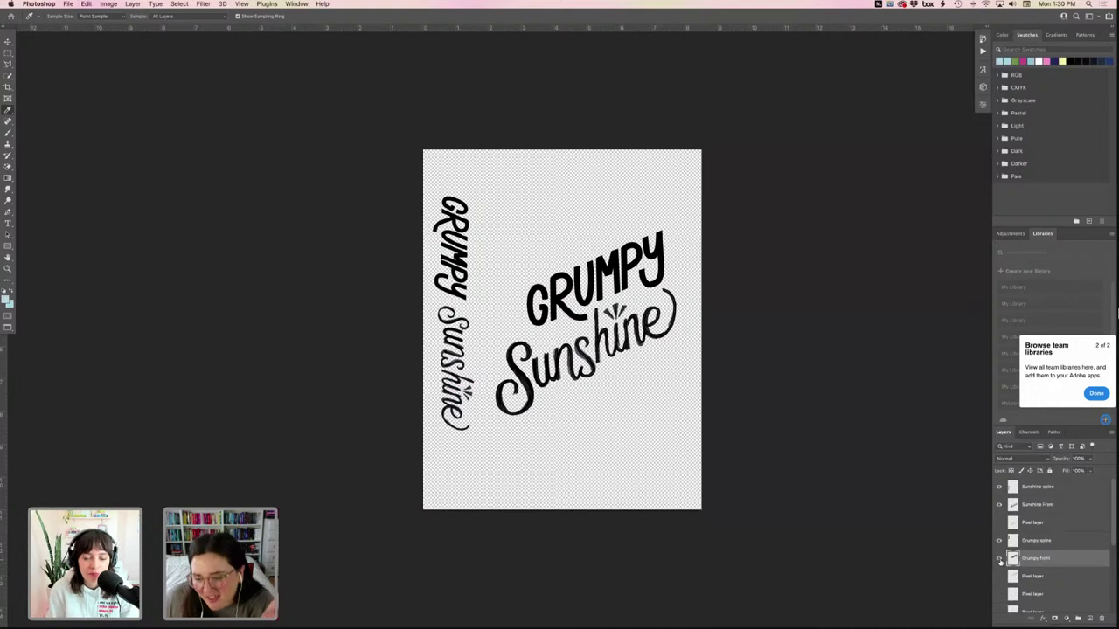
- Toggle the Grumpy front layer's visibility to identify its lettering, and lock that layer's transparent pixels
{"action": "left_click", "coordinate": [1000, 558]}
{"action": "left_click", "coordinate": [999, 558]}
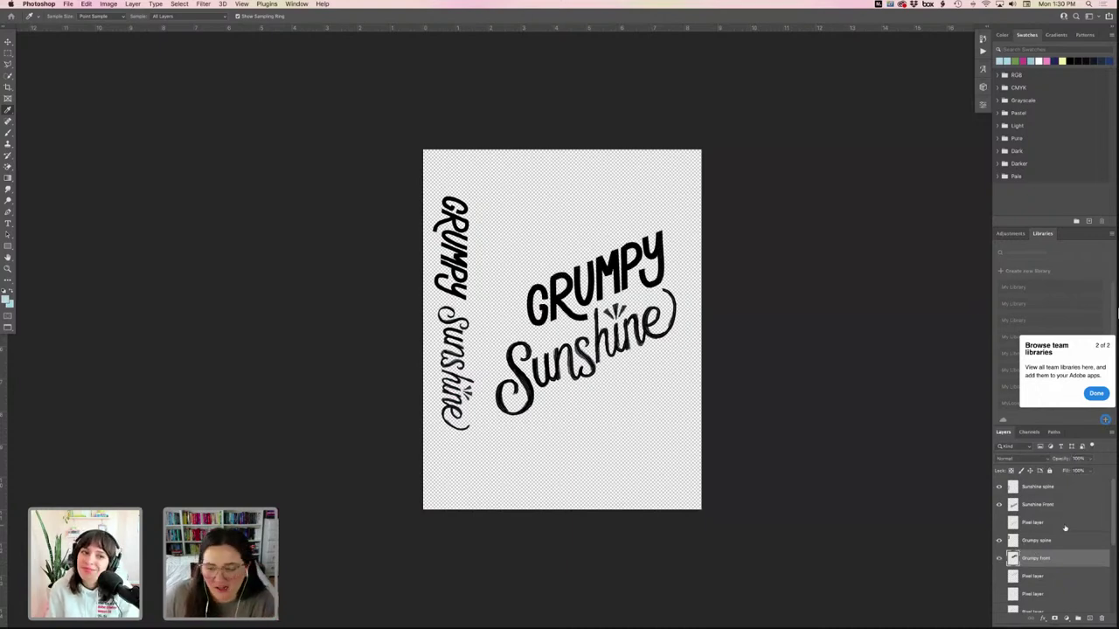
{"action": "left_click", "coordinate": [1011, 470]}
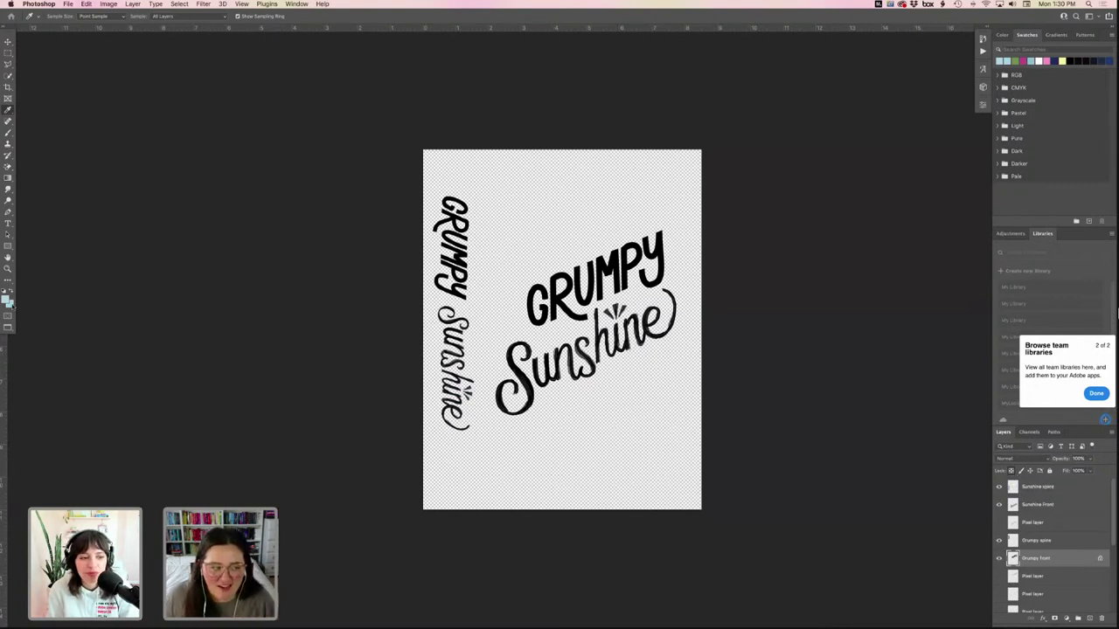
- Set the background colour to a dark navy blue and fill the Grumpy front layer's lettering with it
{"action": "left_click", "coordinate": [11, 305]}
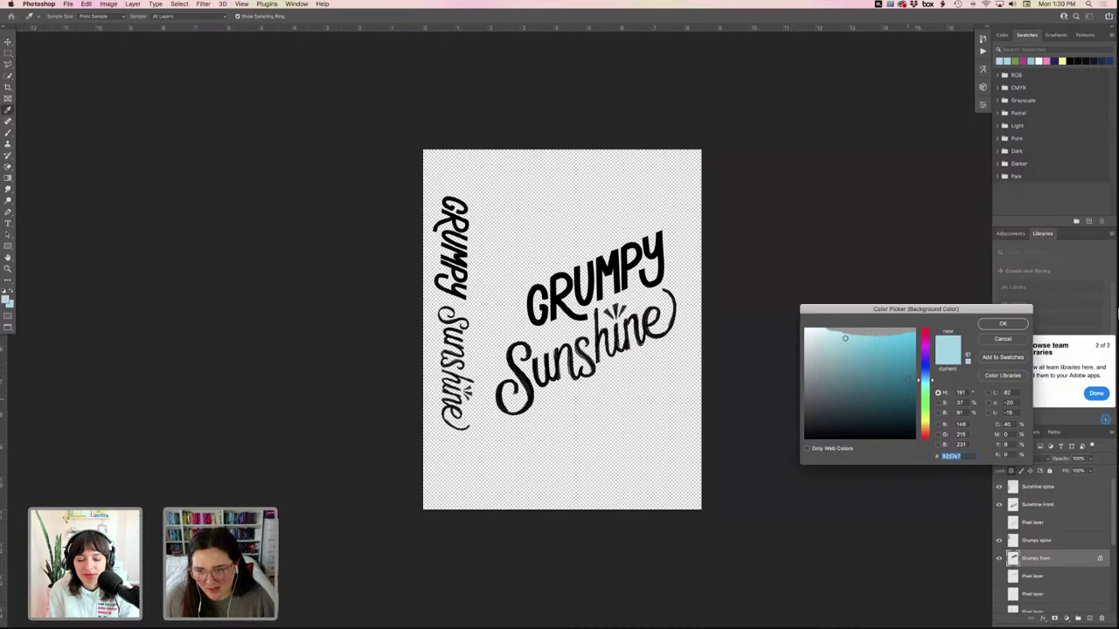
{"action": "left_click_drag", "start_coordinate": [873, 311], "coordinate": [772, 286]}
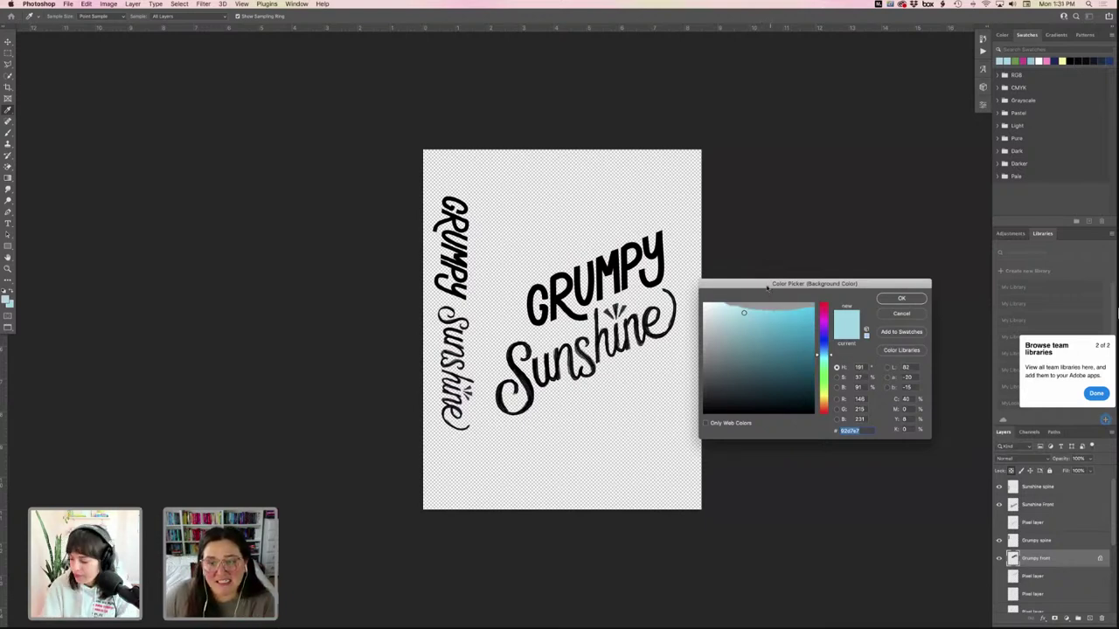
{"action": "left_click_drag", "start_coordinate": [763, 287], "coordinate": [733, 267]}
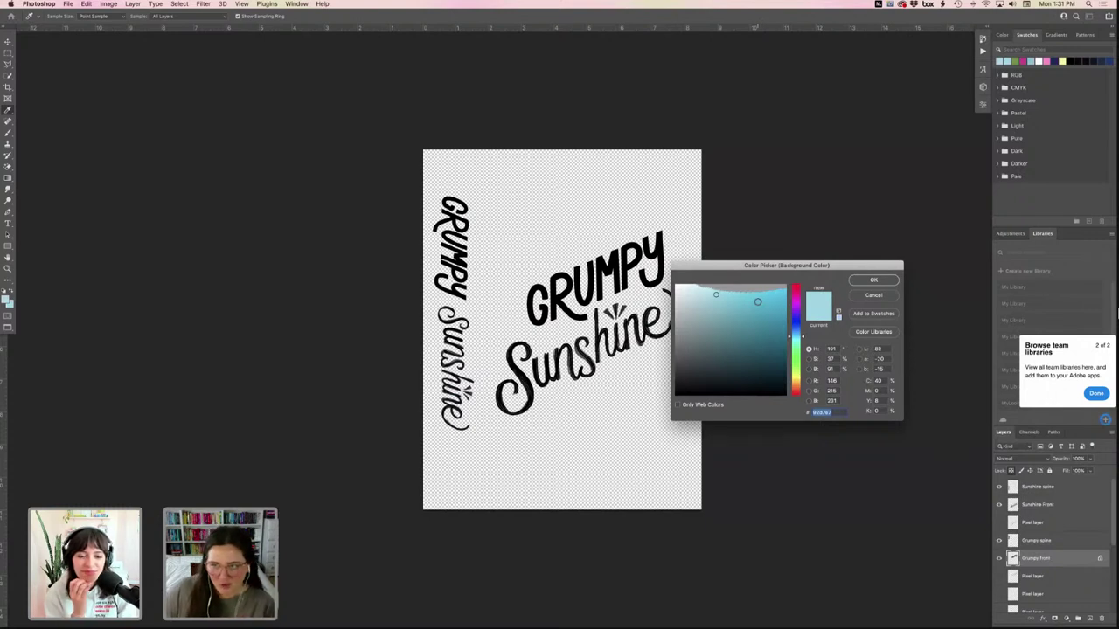
{"action": "mouse_move", "coordinate": [757, 302]}
{"action": "left_mouse_down"}
{"action": "mouse_move", "coordinate": [747, 352]}
{"action": "mouse_move", "coordinate": [804, 332]}
{"action": "mouse_move", "coordinate": [751, 355]}
{"action": "mouse_move", "coordinate": [770, 359]}
{"action": "left_mouse_up"}
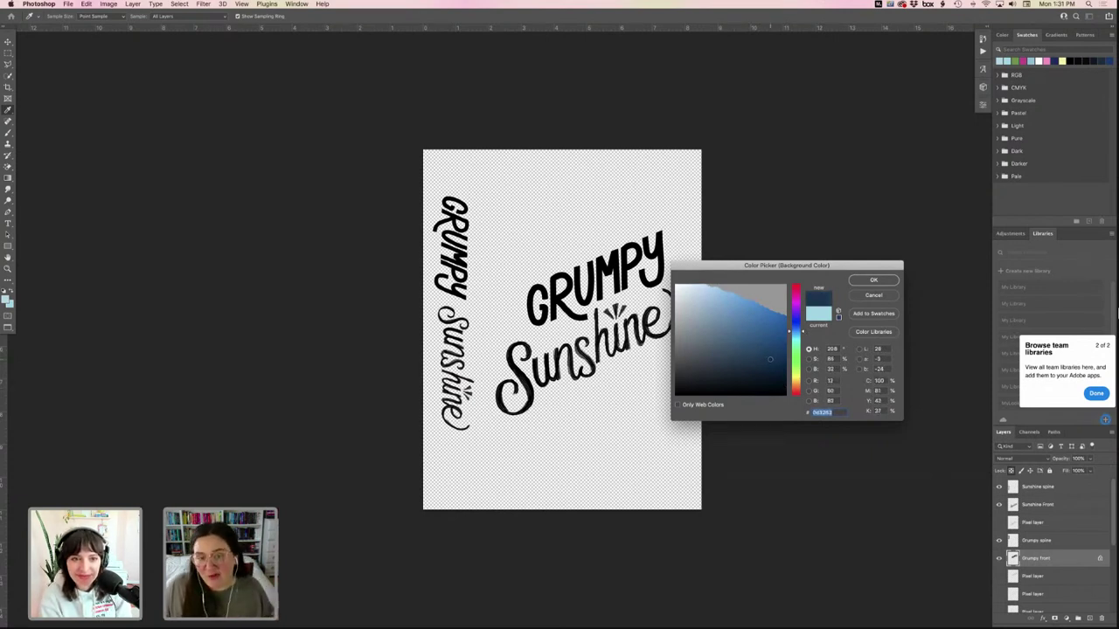
{"action": "left_click", "coordinate": [779, 356]}
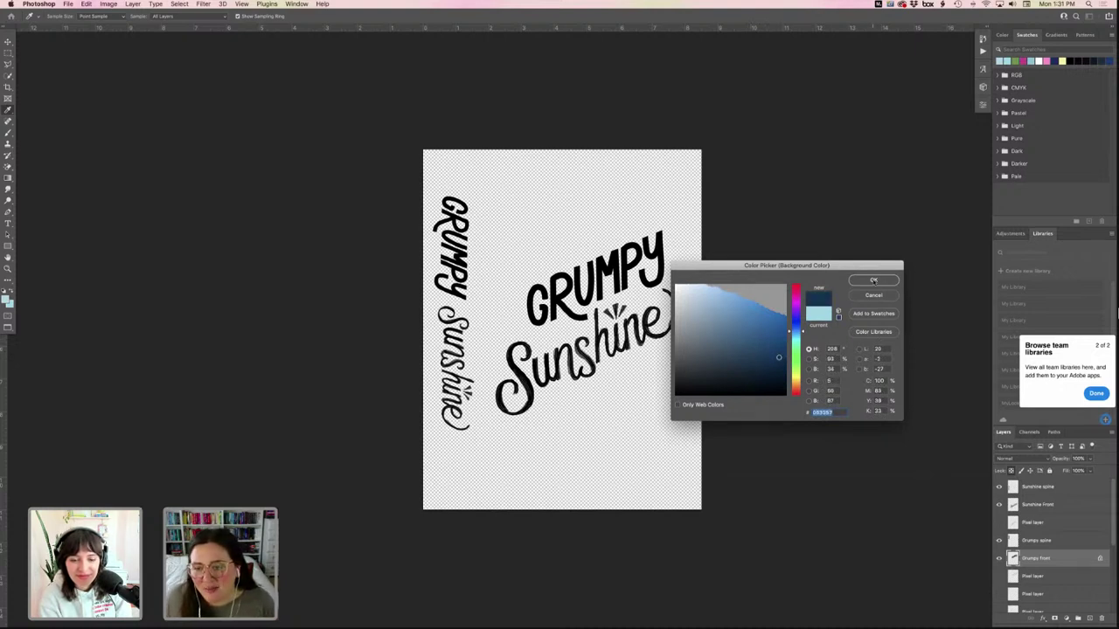
{"action": "left_click", "coordinate": [873, 280]}
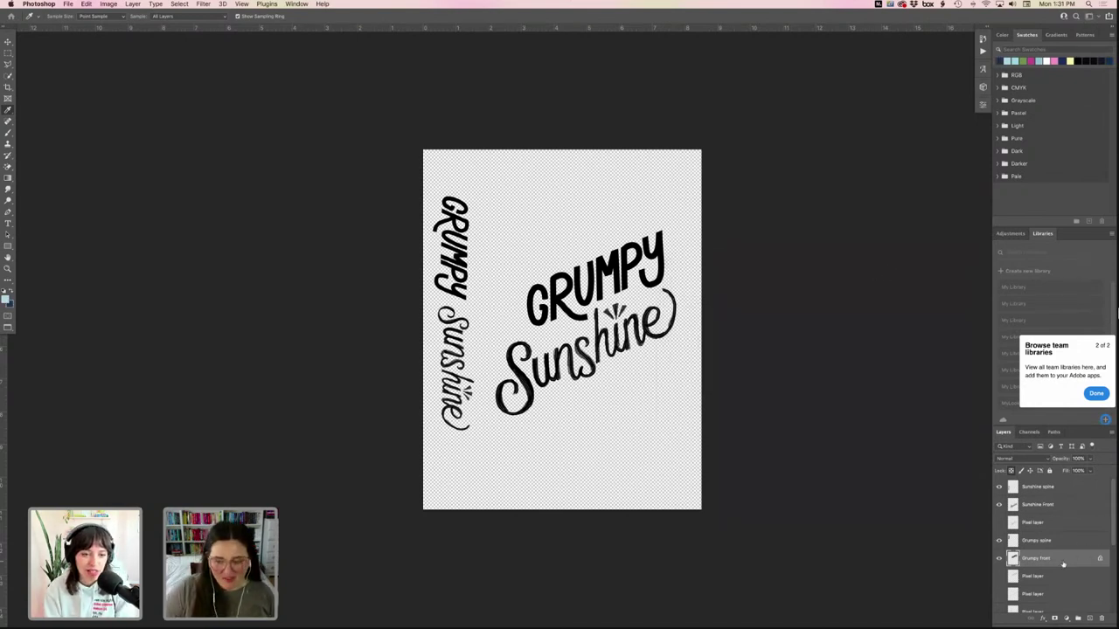
{"action": "key", "text": "super+BackSpace"}
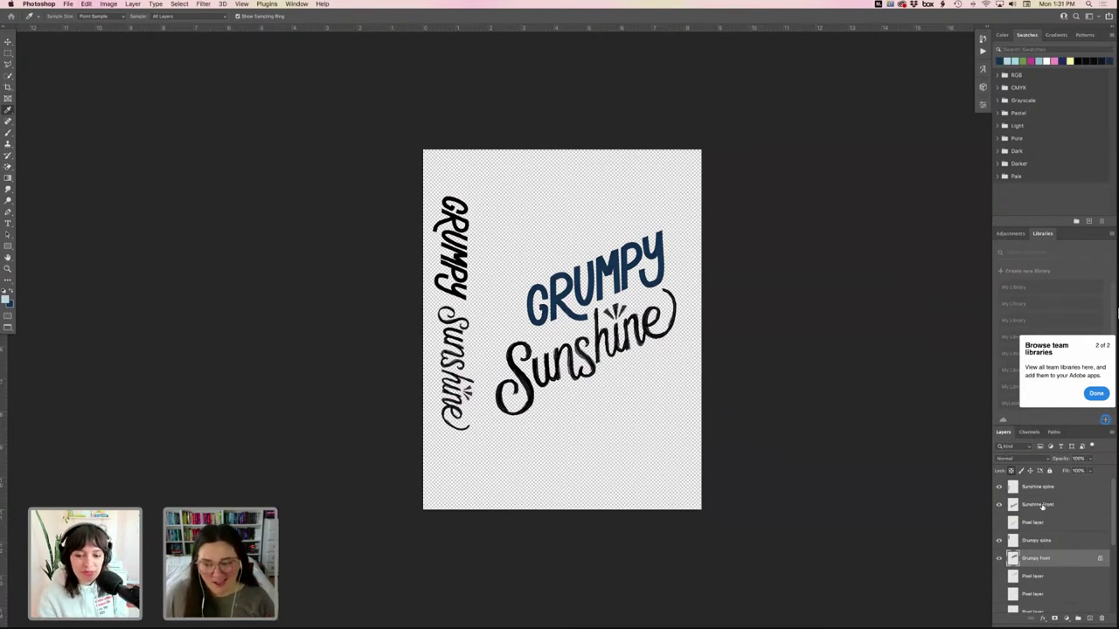
- Target the Sunshine front layer and set the background colour to a bright magenta at hue 326°, saturation 93%, brightness 78%
{"action": "left_click", "coordinate": [1050, 511]}
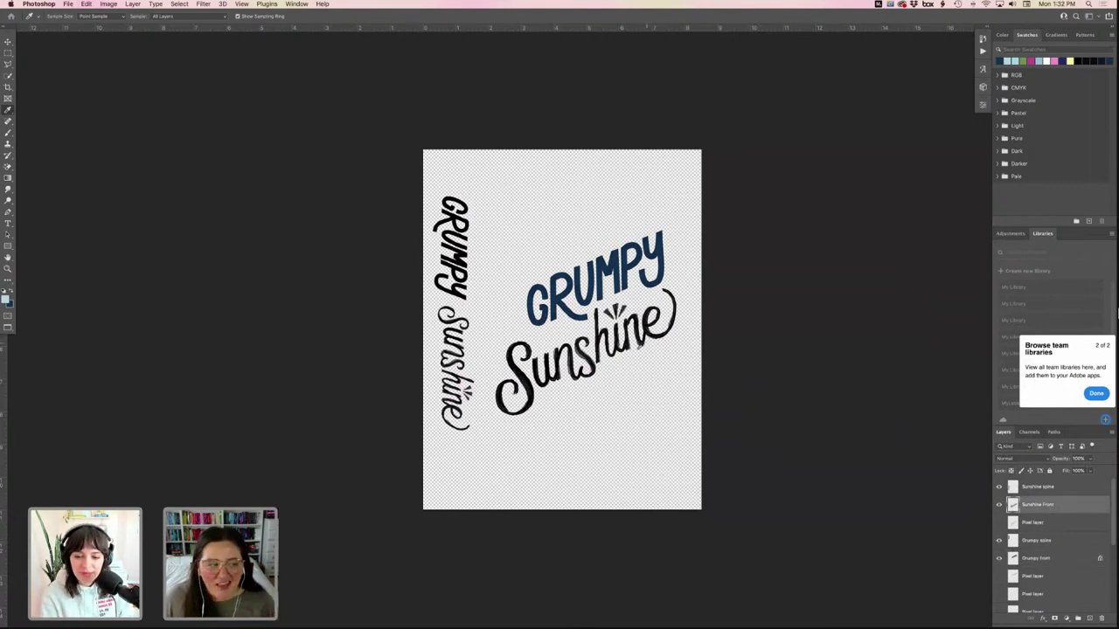
{"action": "left_click", "coordinate": [11, 303]}
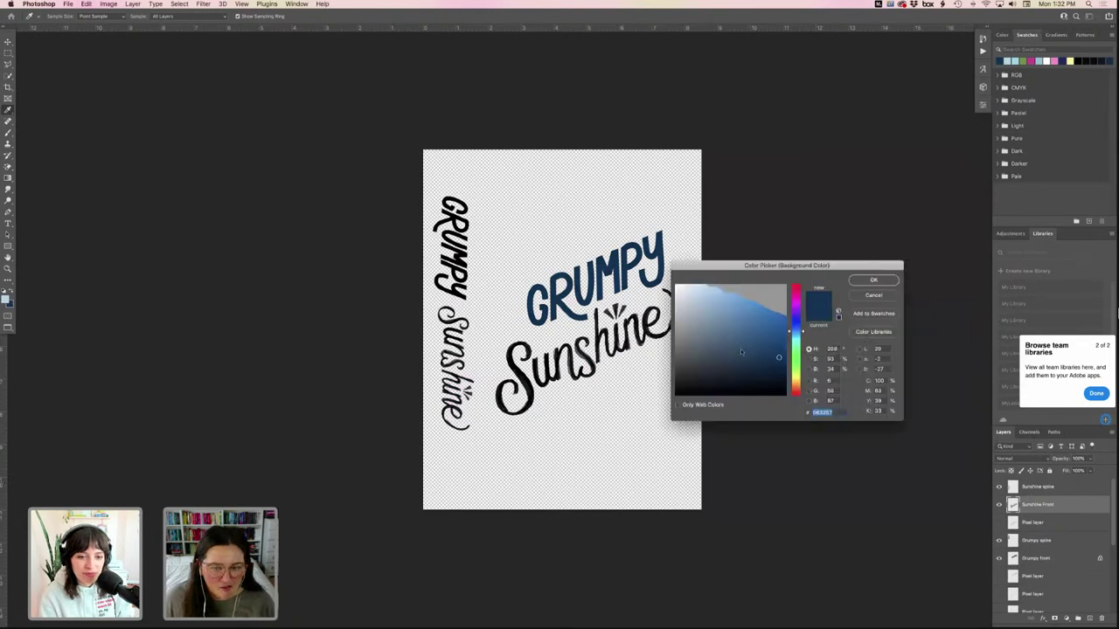
{"action": "left_click_drag", "start_coordinate": [794, 305], "coordinate": [795, 295]}
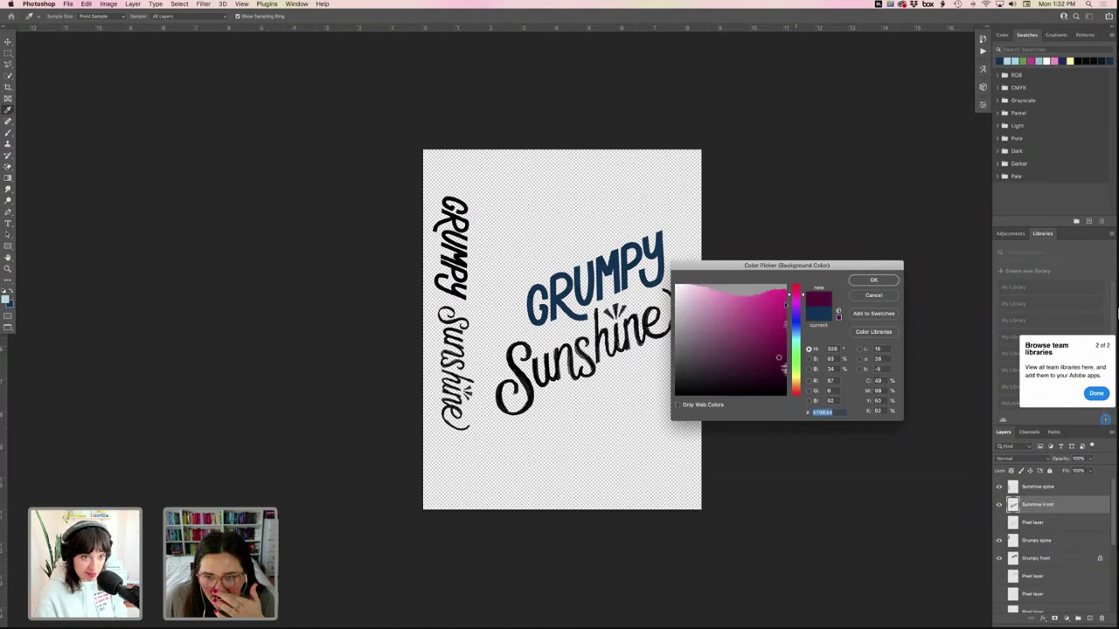
{"action": "left_click_drag", "start_coordinate": [777, 357], "coordinate": [781, 306]}
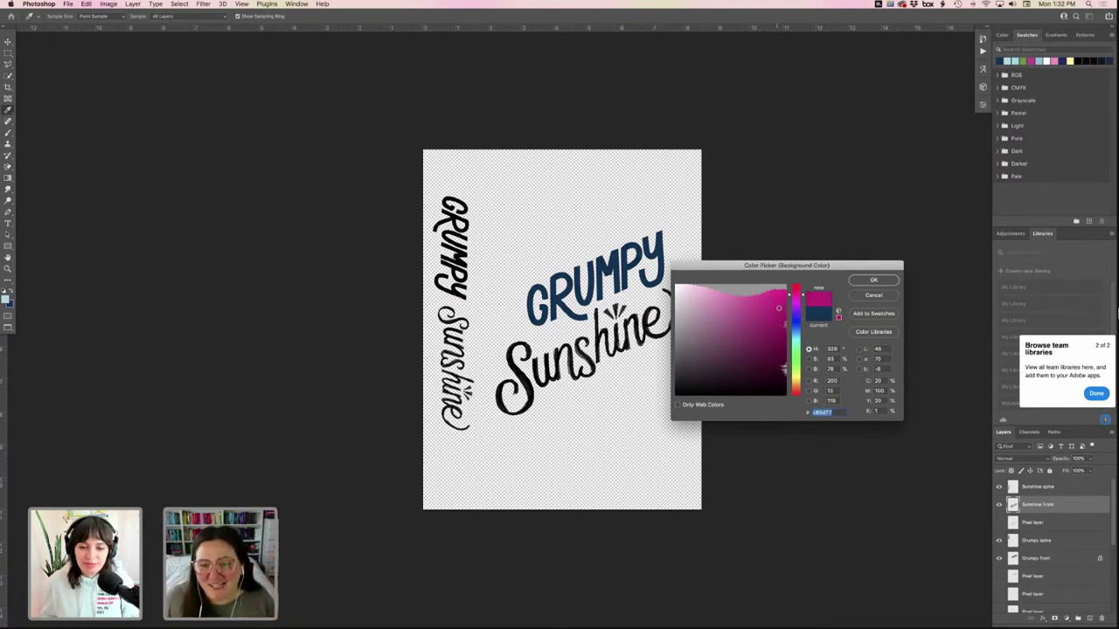
{"action": "left_click", "coordinate": [873, 281]}
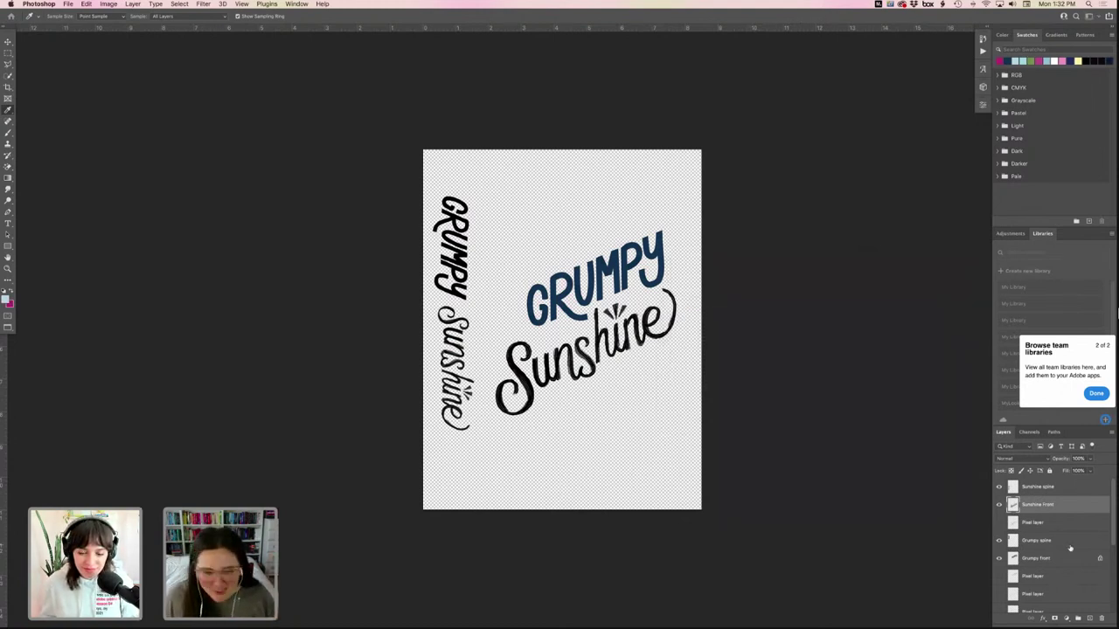
- Lock the transparent pixels of the Sunshine front and Sunshine spine layers and fill their lettering with the magenta background colour
{"action": "key", "text": "super+BackSpace"}
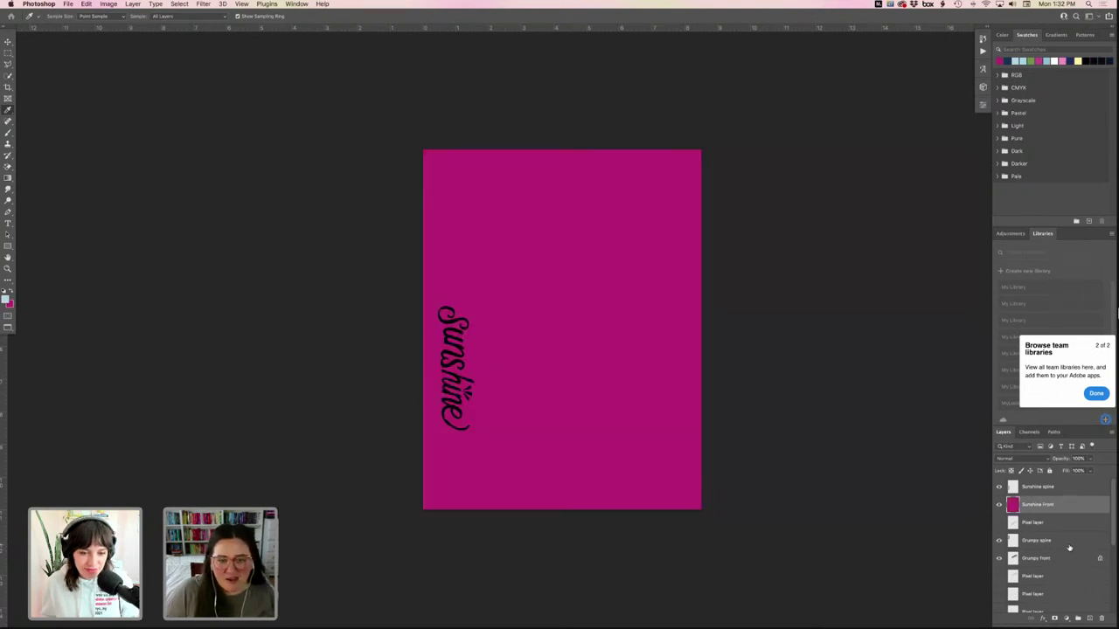
{"action": "key", "text": "super+z"}
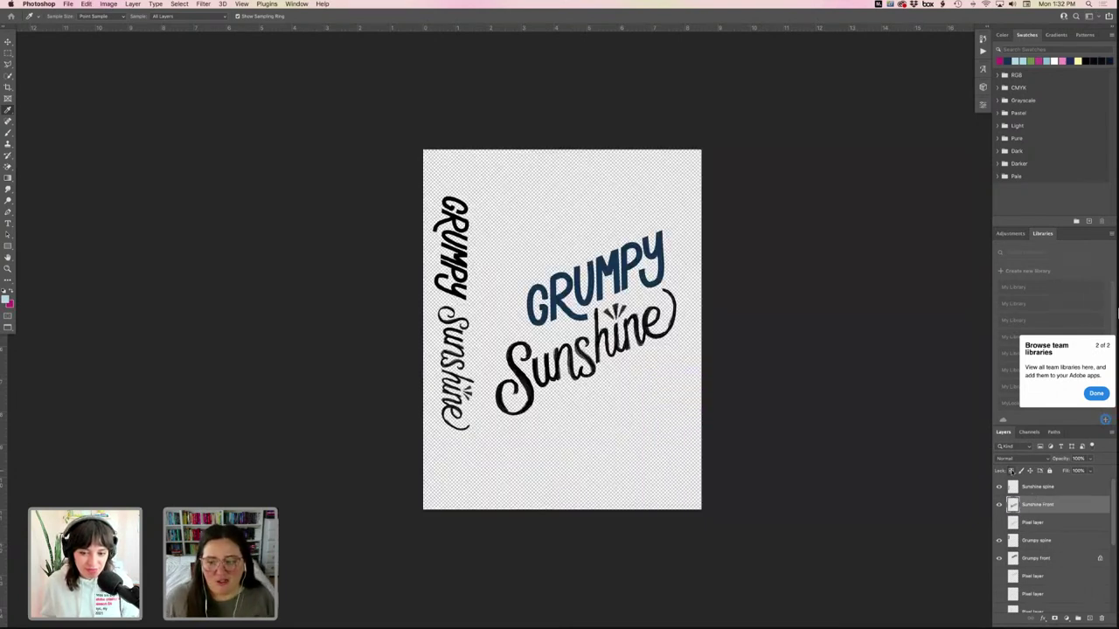
{"action": "key", "text": "super+BackSpace"}
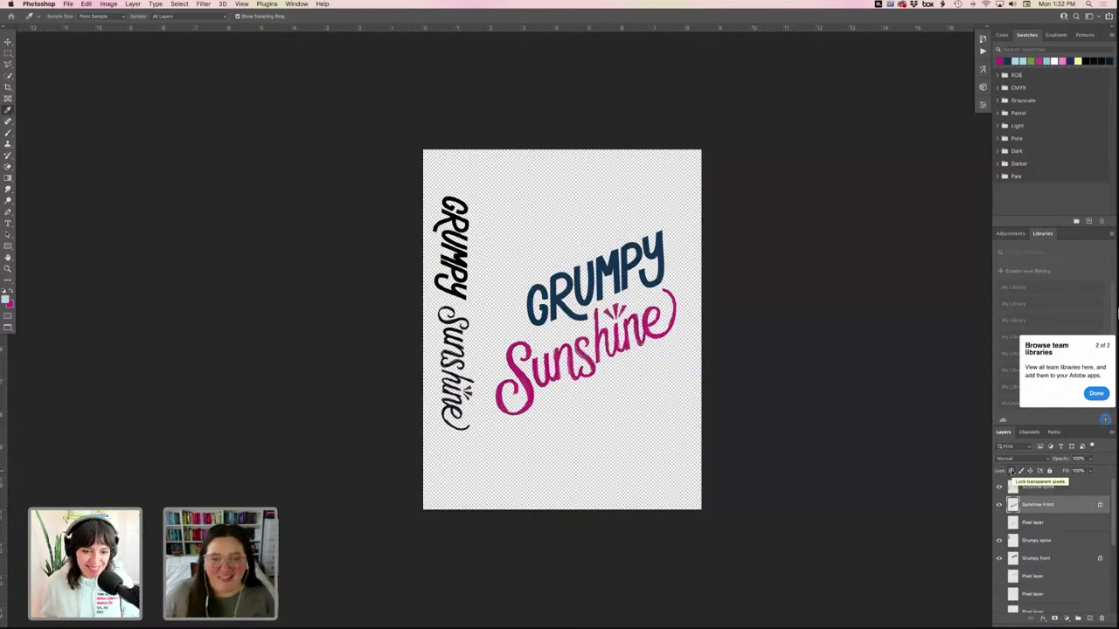
{"action": "left_click", "coordinate": [1029, 487]}
{"action": "left_click", "coordinate": [1011, 470]}
{"action": "key", "text": "super+BackSpace"}
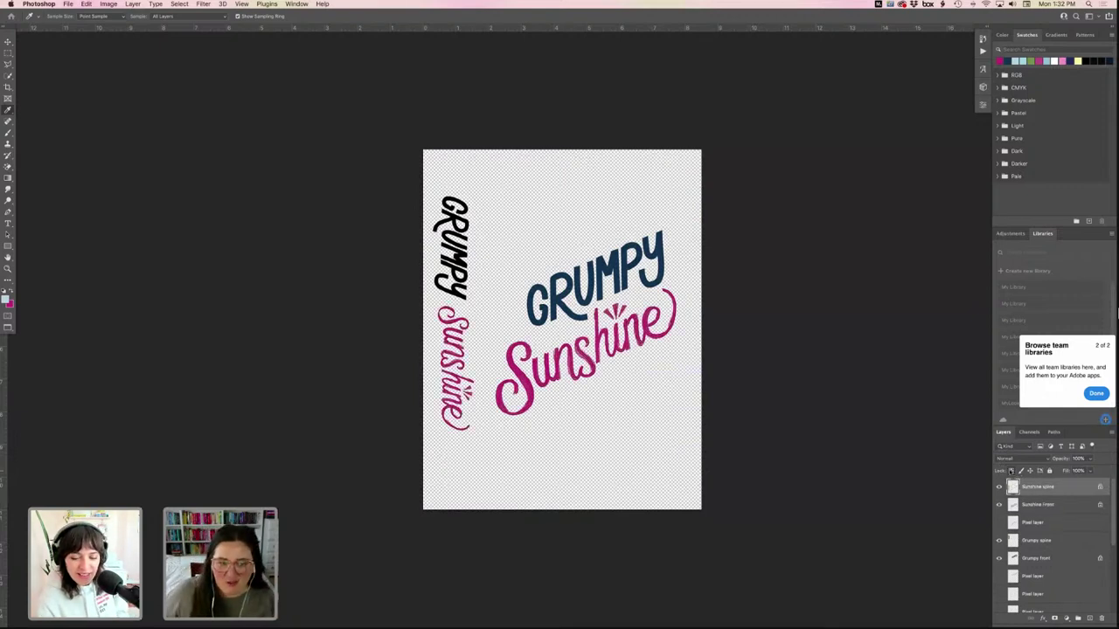
- Sample the front Grumpy lettering's navy, make it the background colour, and fill the Grumpy spine layer's lettering with its transparency locked
{"action": "left_click", "coordinate": [1037, 542]}
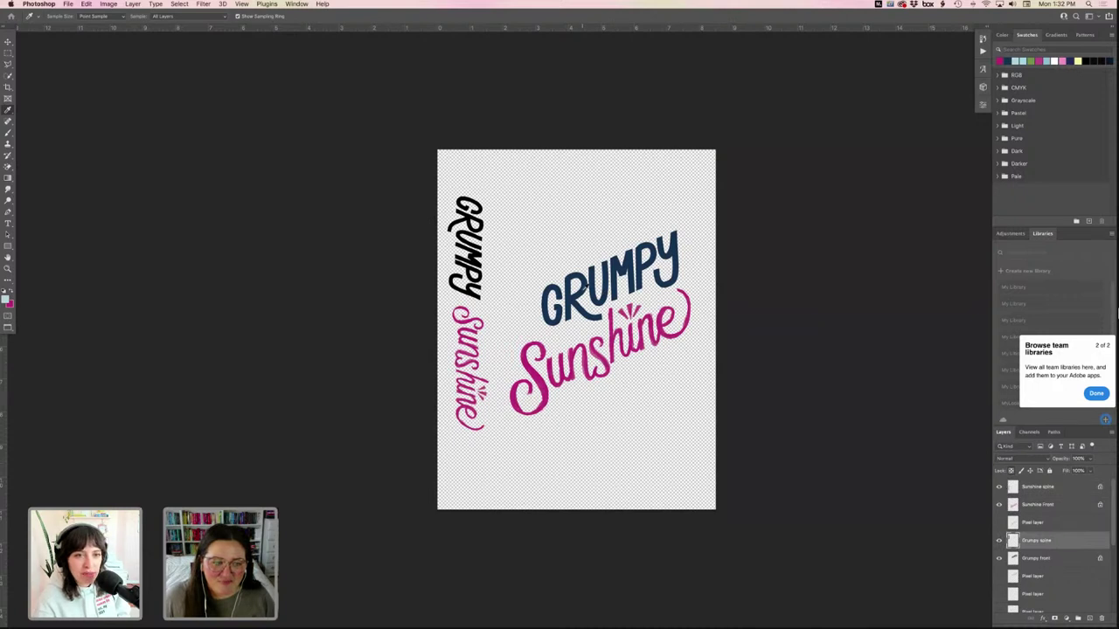
{"action": "left_click", "coordinate": [582, 292]}
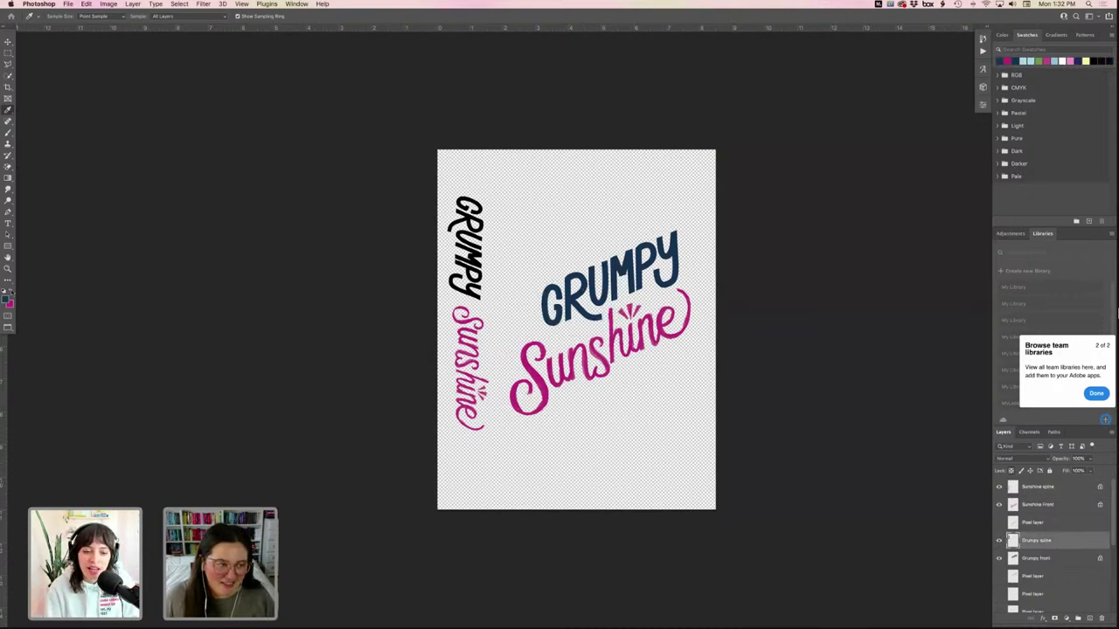
{"action": "left_click", "coordinate": [11, 294]}
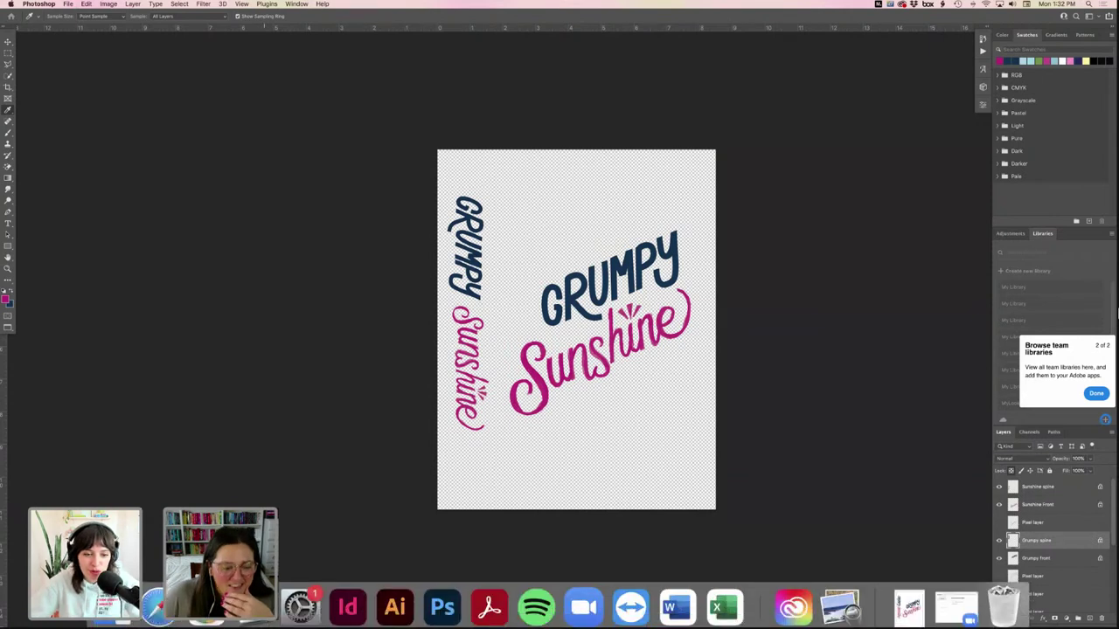
- Switch to InDesign and check the recoloured title lettering on the jacket's front cover and spine in preview
{"action": "left_click", "coordinate": [348, 603]}
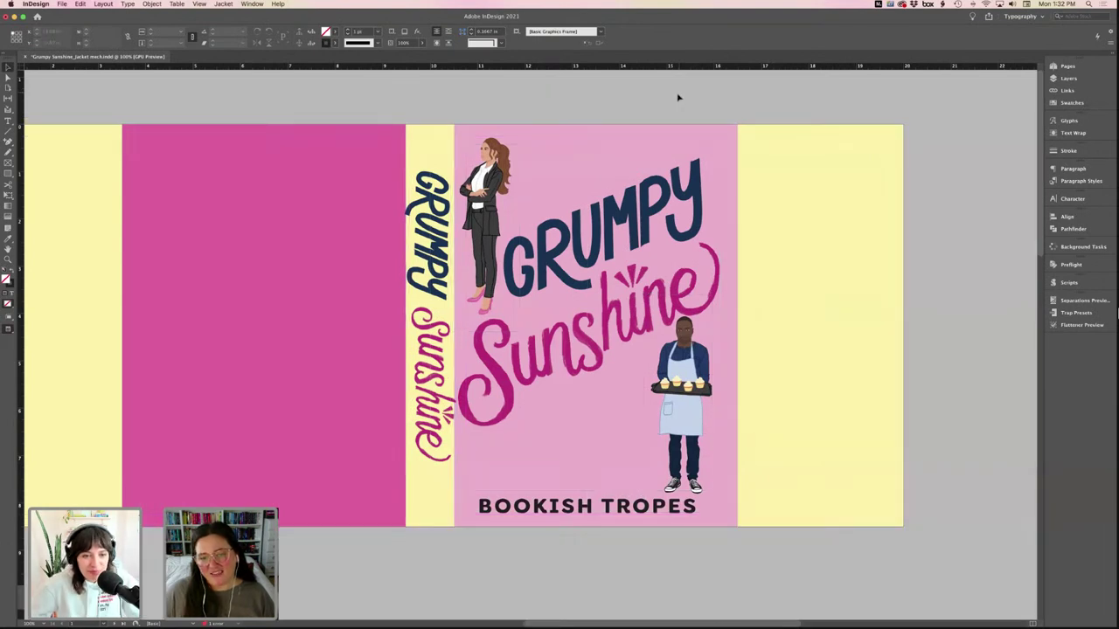
{"action": "left_click", "coordinate": [672, 239]}
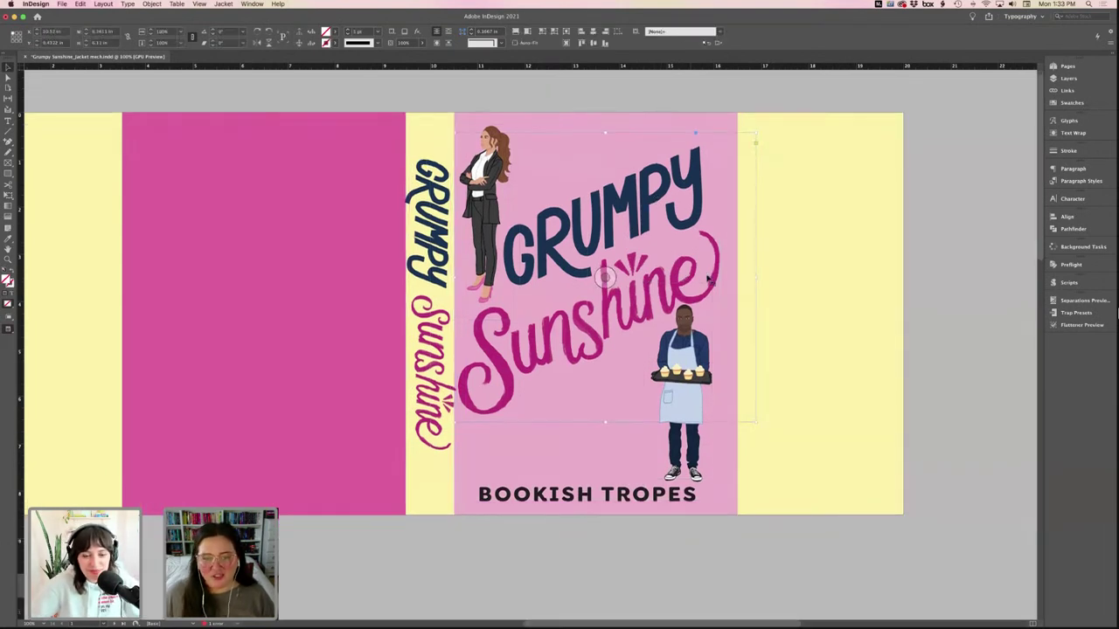
{"action": "key", "text": "w"}
{"action": "key", "text": "w"}
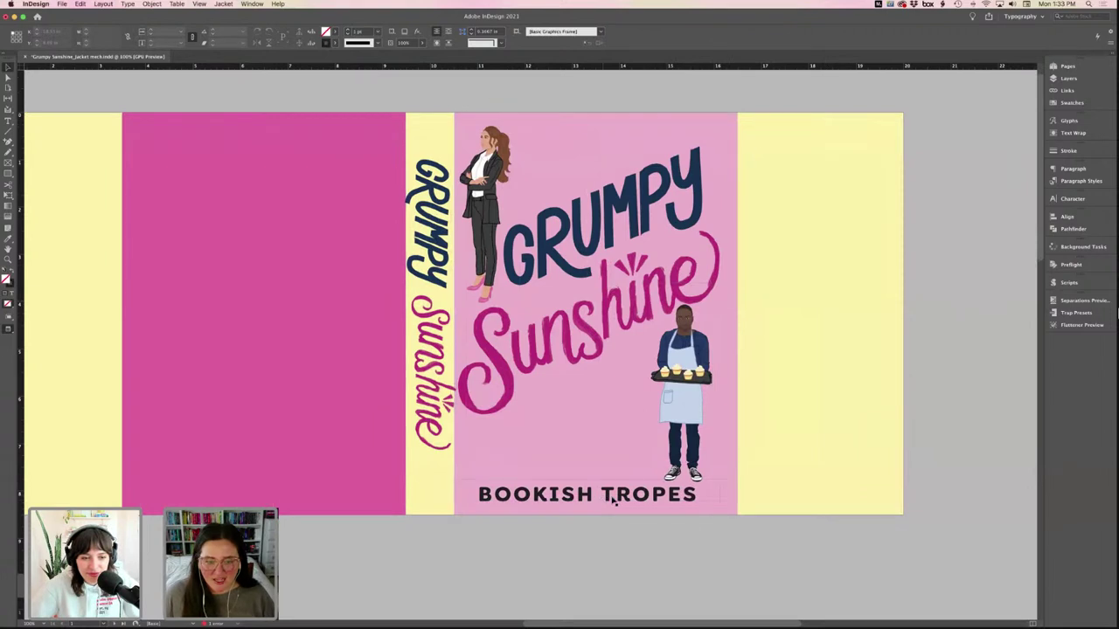
- Recolour the BOOKISH TROPES author text with the navy sampled from the Grumpy lettering, and preview the result
{"action": "double_click", "coordinate": [617, 494]}
{"action": "triple_click", "coordinate": [653, 497]}
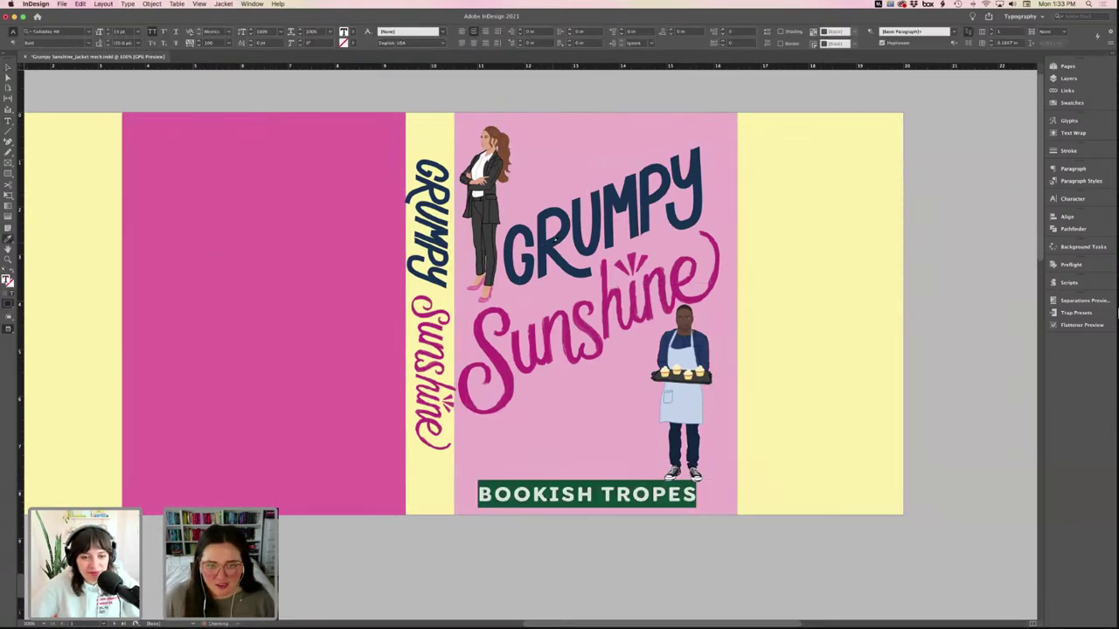
{"action": "left_click", "coordinate": [7, 68]}
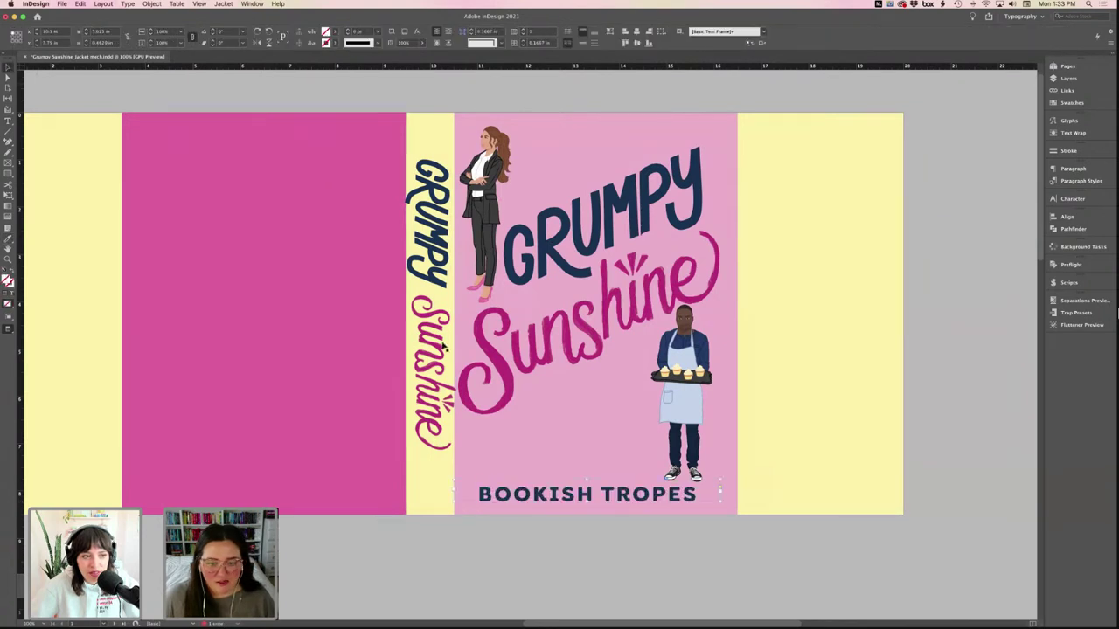
{"action": "left_click", "coordinate": [621, 543]}
{"action": "key", "text": "w"}
{"action": "key", "text": "w"}
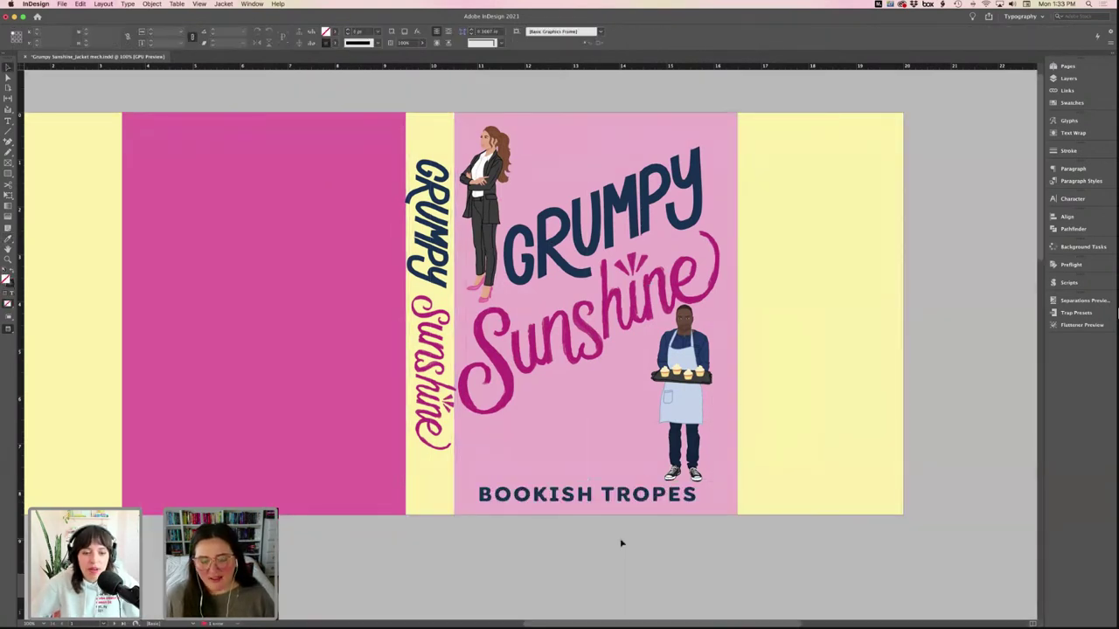
- Show the jacket's guides and frame edges again, and shift the InDesign window slightly aside
{"action": "scroll", "coordinate": [621, 543], "scroll_direction": "up", "scroll_amount": 2}
{"action": "scroll", "coordinate": [621, 543], "scroll_direction": "left", "scroll_amount": 3}
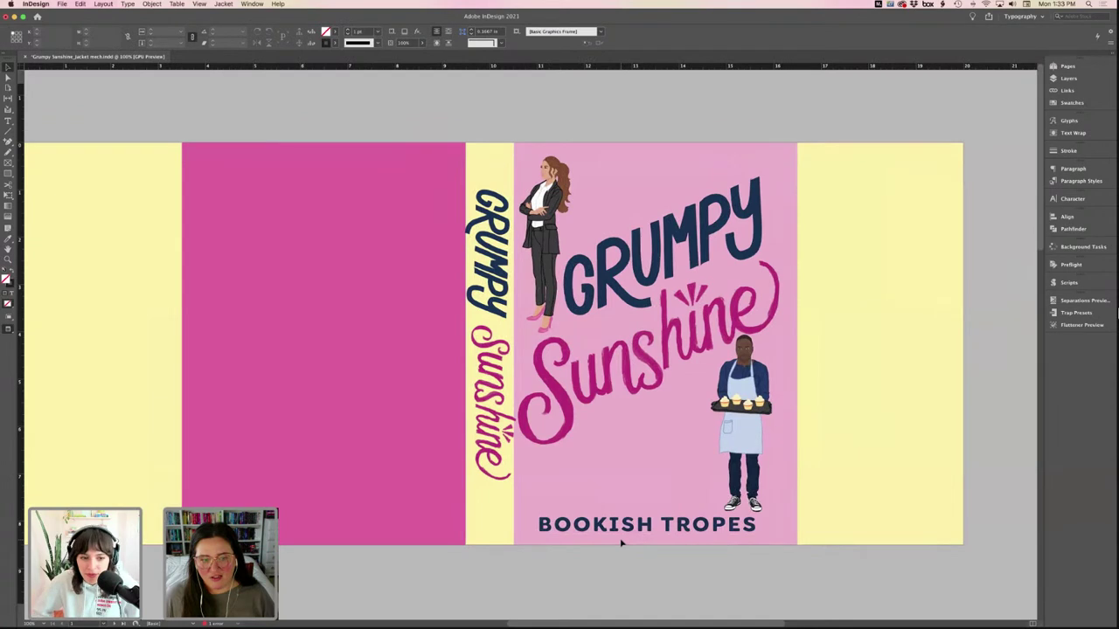
{"action": "scroll", "coordinate": [621, 543], "scroll_direction": "left", "scroll_amount": 2}
{"action": "scroll", "coordinate": [609, 551], "scroll_direction": "down", "scroll_amount": 1}
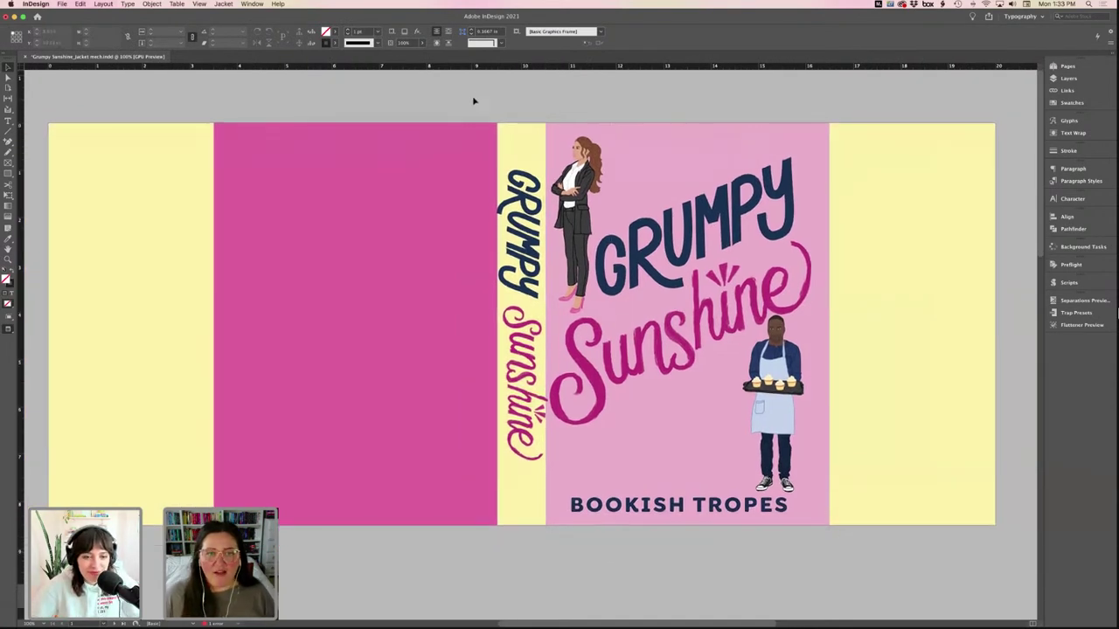
{"action": "key", "text": "w"}
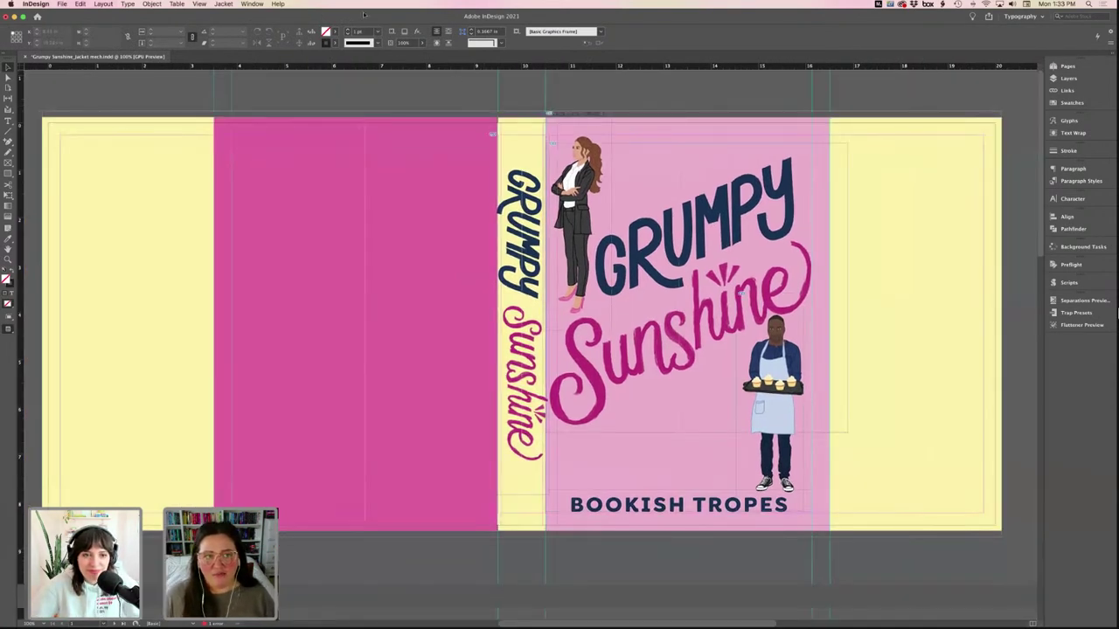
{"action": "mouse_move", "coordinate": [363, 14]}
{"action": "left_mouse_down"}
{"action": "mouse_move", "coordinate": [418, 14]}
{"action": "mouse_move", "coordinate": [381, 15]}
{"action": "left_mouse_up"}
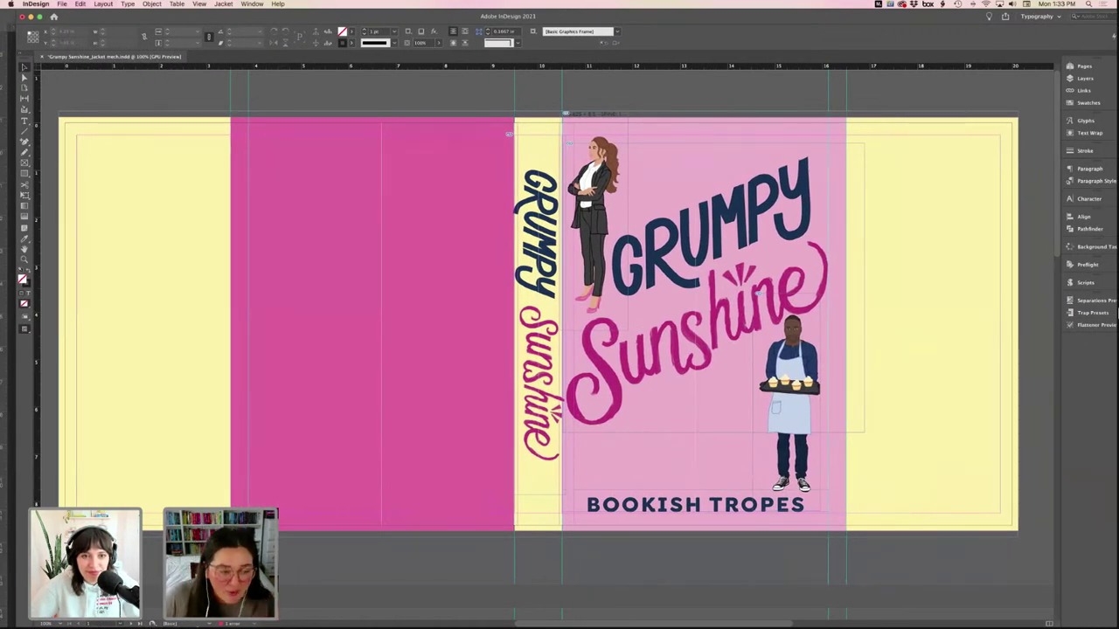
- Place Back Cover cupcakes.psd from the Jacket Assets folder onto the back cover, centre it on the panel, and preview the jacket
{"action": "mouse_move", "coordinate": [347, 622]}
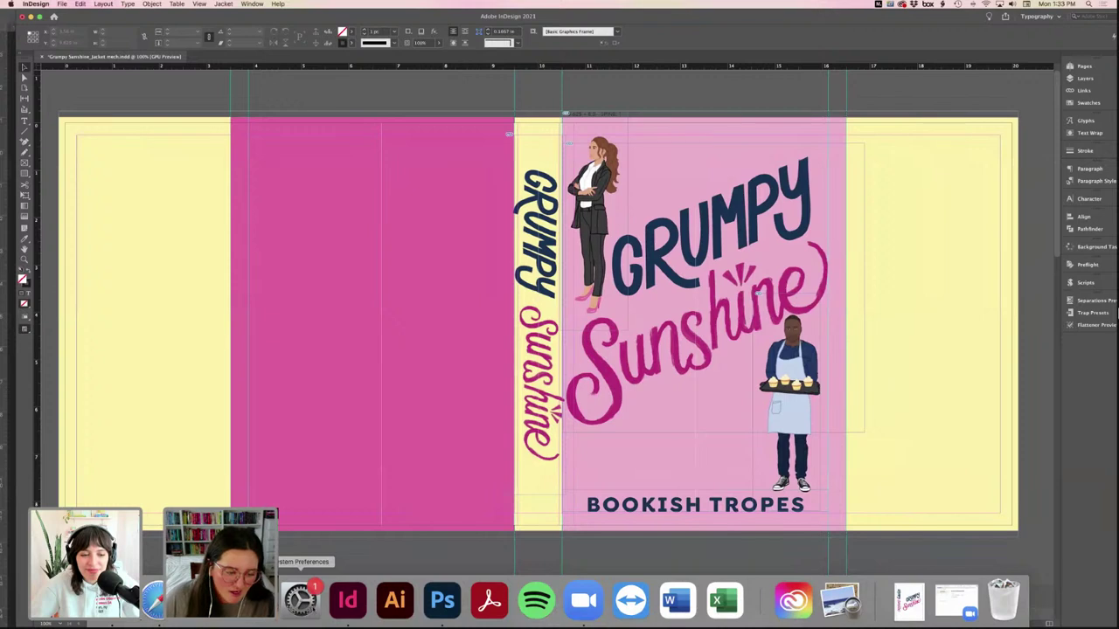
{"action": "left_click", "coordinate": [115, 601]}
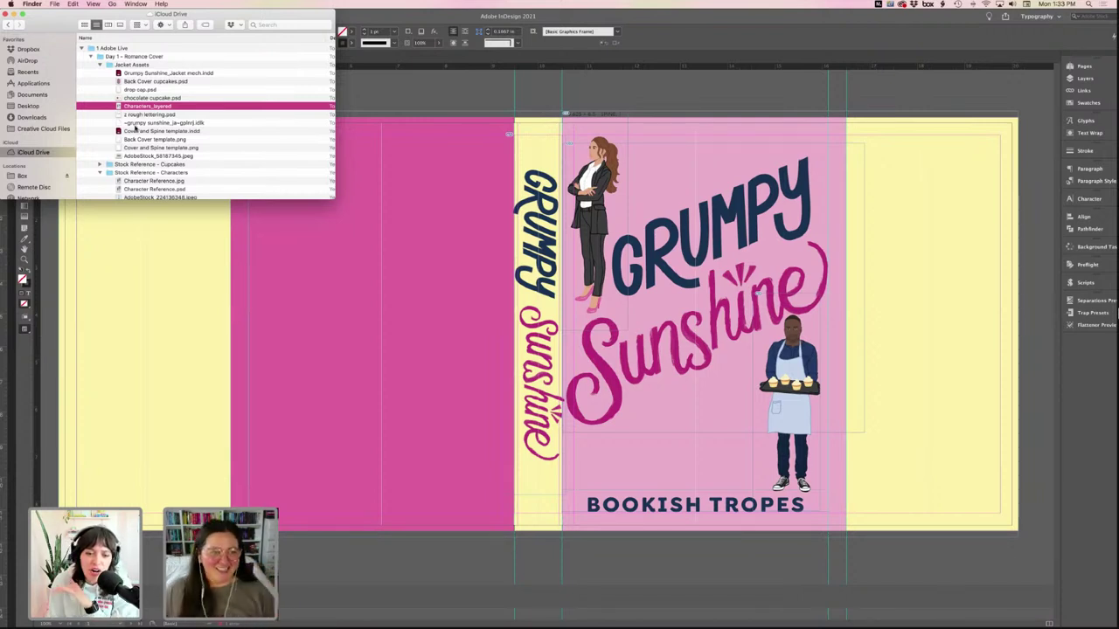
{"action": "left_click", "coordinate": [150, 81]}
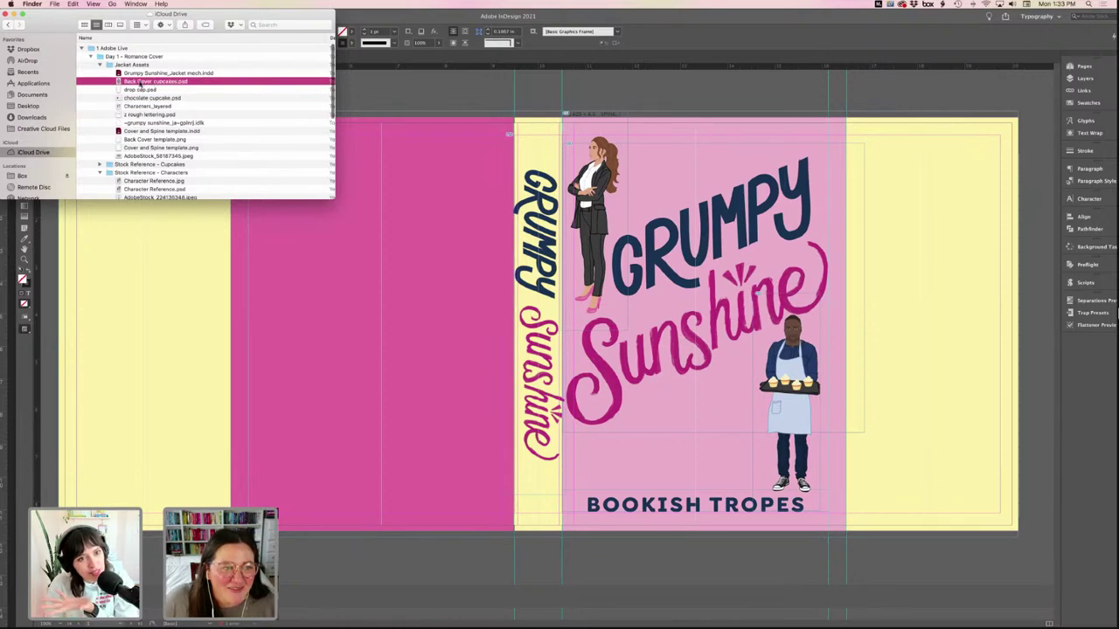
{"action": "left_click_drag", "start_coordinate": [150, 83], "coordinate": [269, 93]}
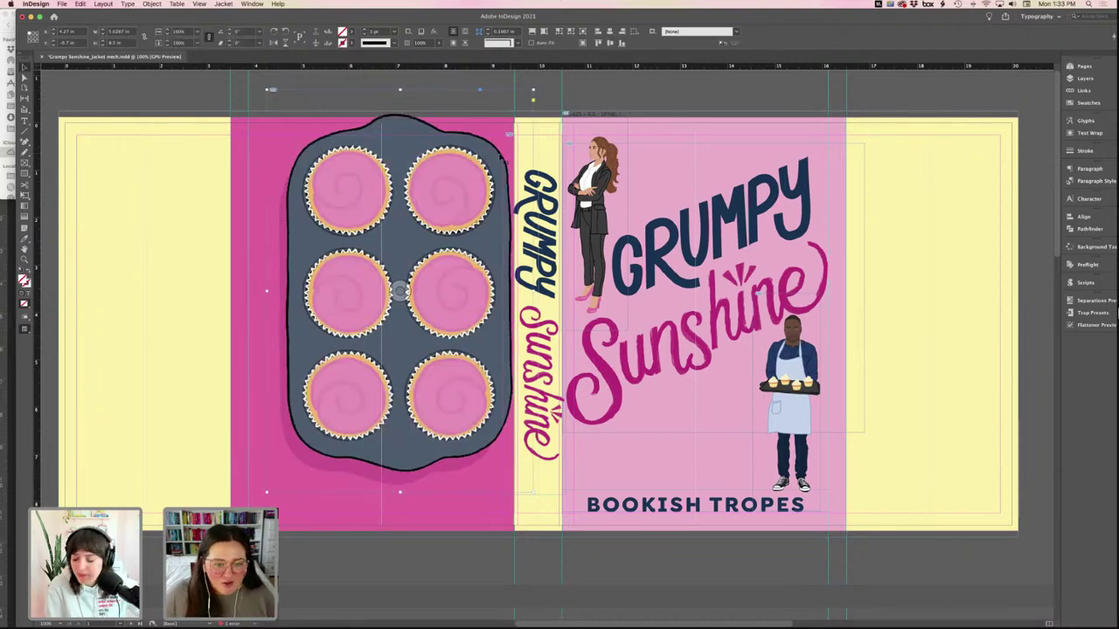
{"action": "left_click_drag", "start_coordinate": [498, 159], "coordinate": [470, 175]}
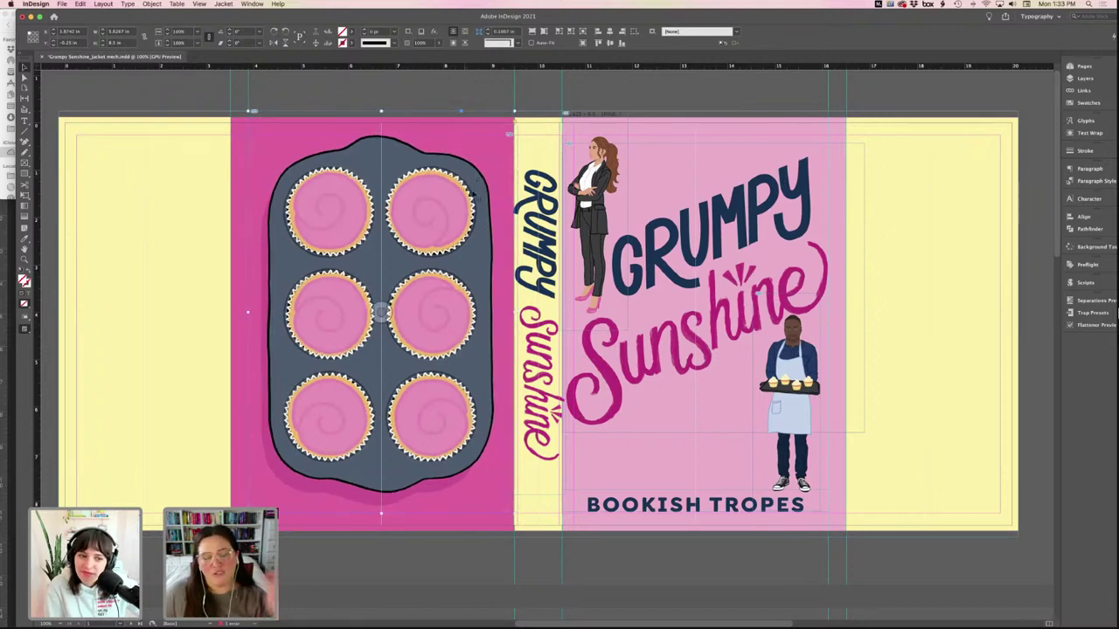
{"action": "left_click", "coordinate": [444, 86]}
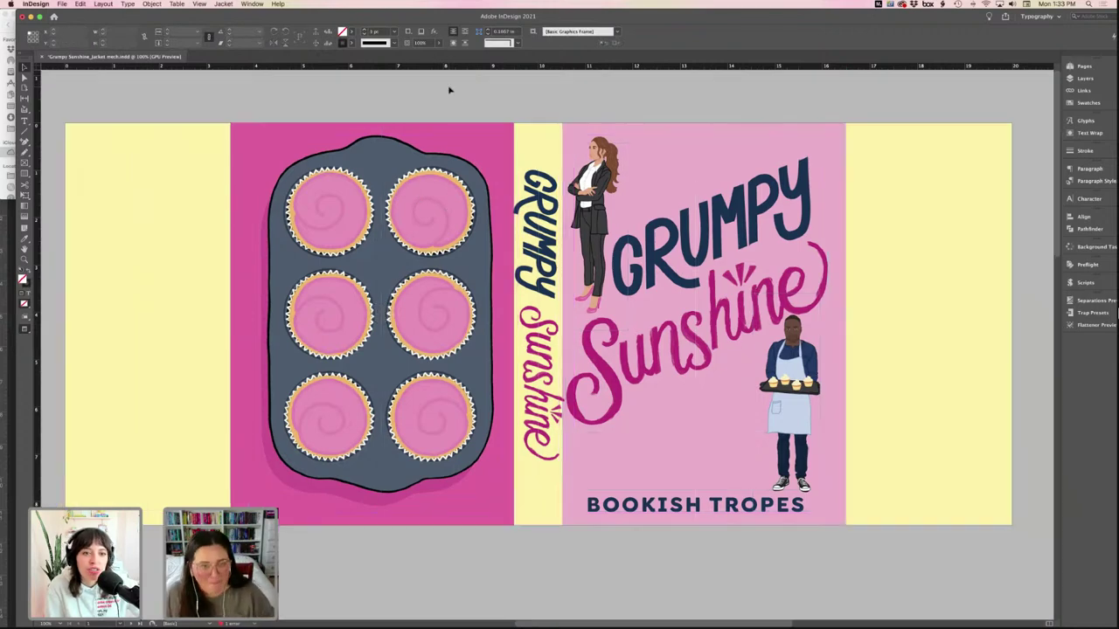
{"action": "scroll", "coordinate": [454, 96], "scroll_direction": "left", "scroll_amount": 3}
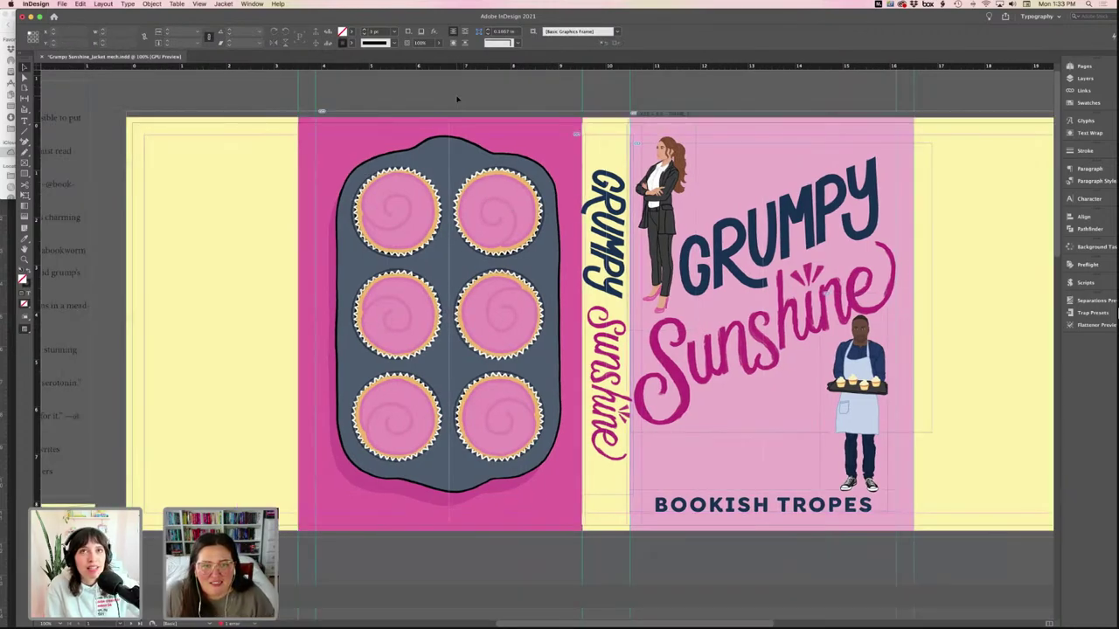
{"action": "scroll", "coordinate": [456, 98], "scroll_direction": "right", "scroll_amount": 5}
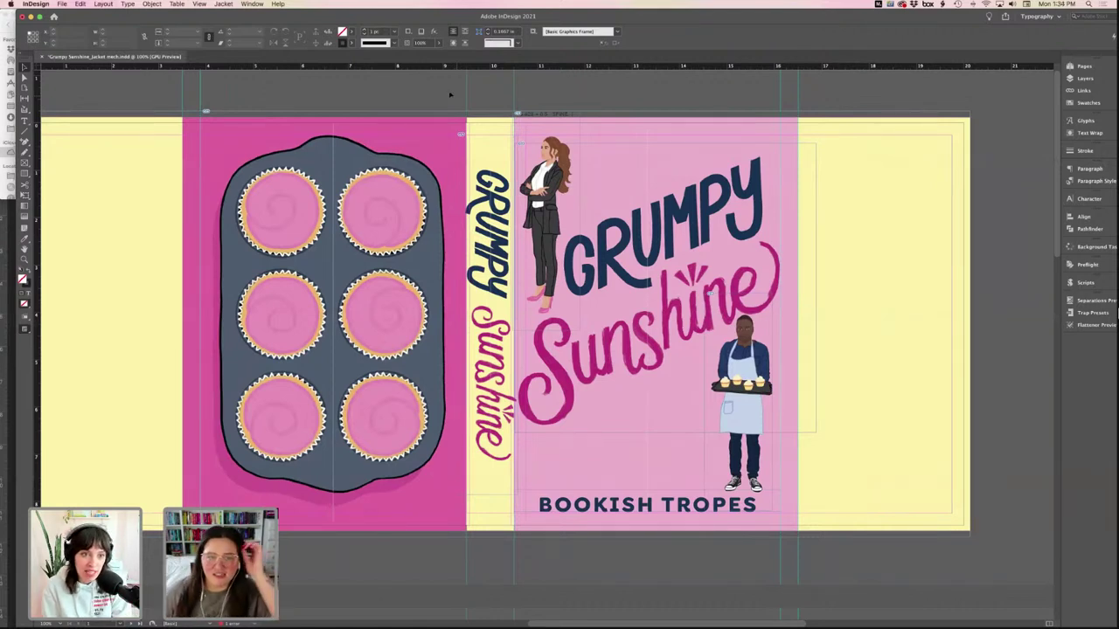
- Try moving the BOOKISH TROPES author text up near the front cover's upper edge
{"action": "left_click", "coordinate": [685, 511]}
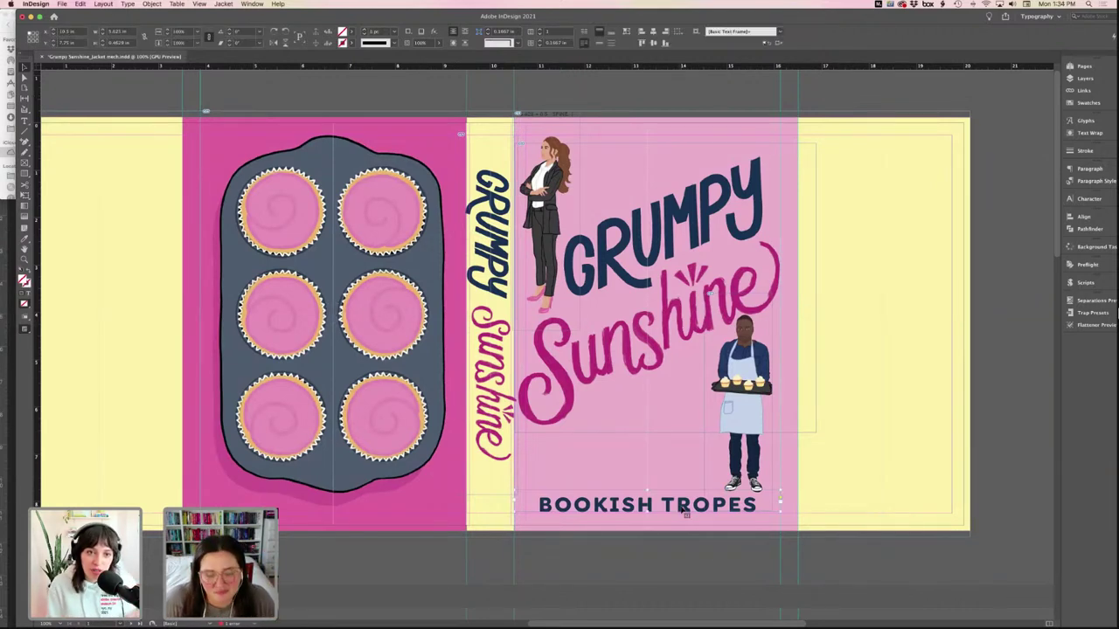
{"action": "left_click_drag", "start_coordinate": [682, 516], "coordinate": [573, 182]}
{"action": "key", "text": "super+z"}
{"action": "left_click", "coordinate": [719, 567]}
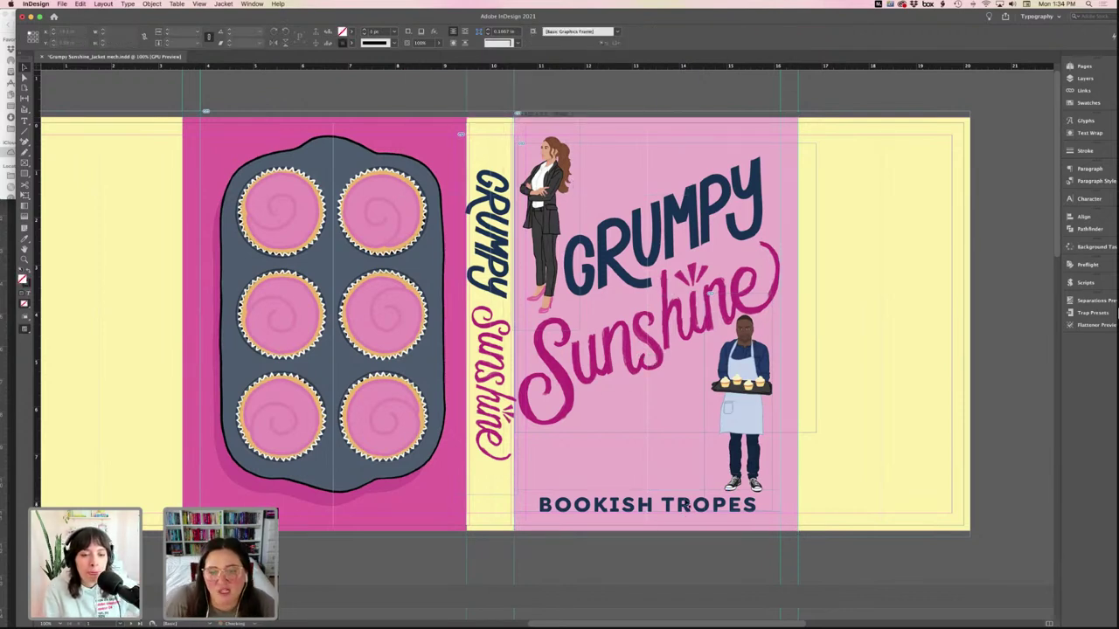
{"action": "left_click", "coordinate": [686, 505]}
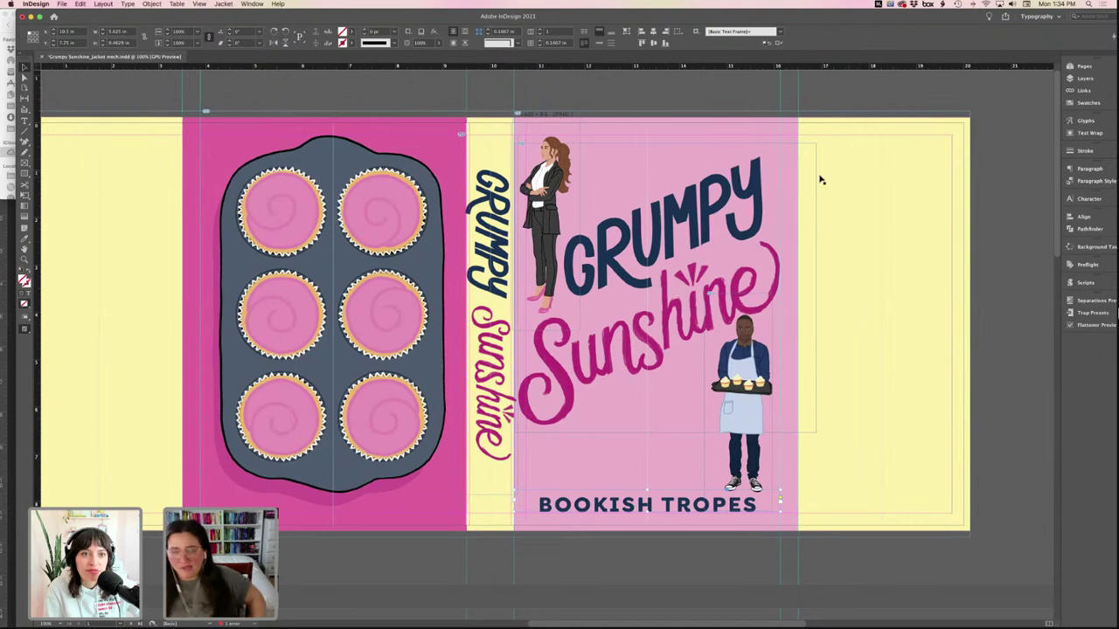
{"action": "scroll", "coordinate": [793, 183], "scroll_direction": "left", "scroll_amount": 1}
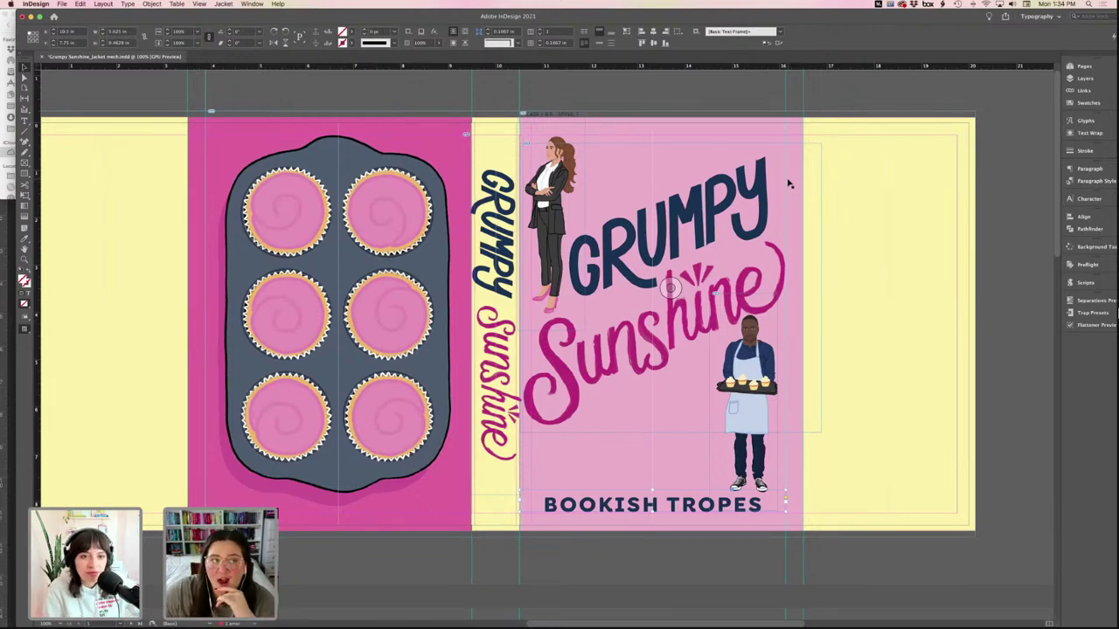
{"action": "scroll", "coordinate": [794, 186], "scroll_direction": "left", "scroll_amount": 1}
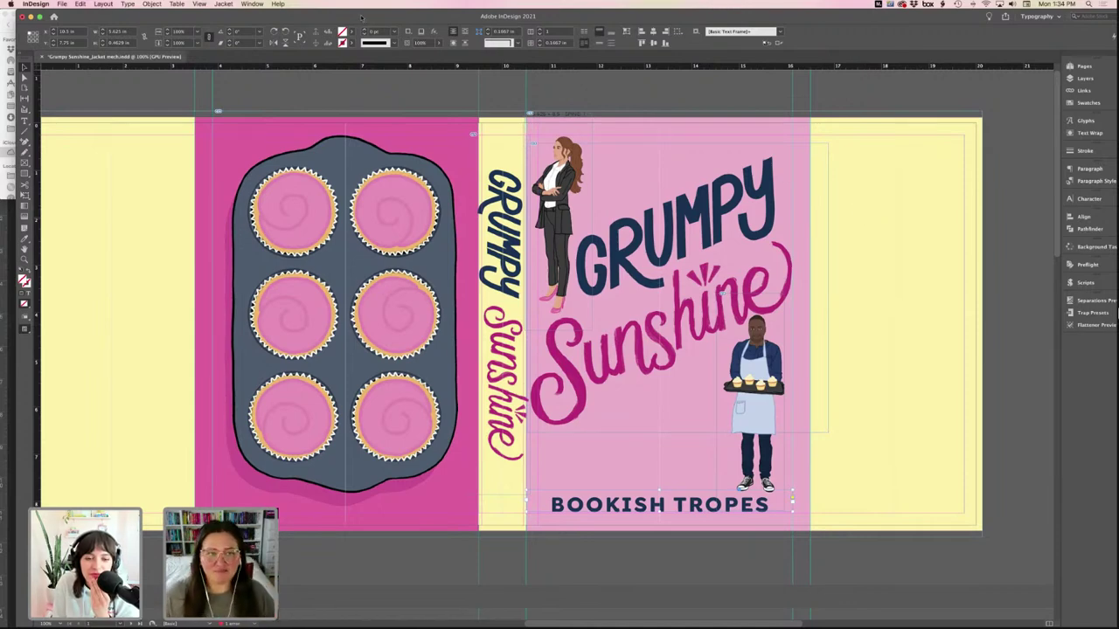
- Bring the hidden barcode box in front of the cupcake art and nudge it slightly over the back cover's lower-right cupcake
{"action": "left_click_drag", "start_coordinate": [362, 18], "coordinate": [397, 17]}
{"action": "left_click", "coordinate": [427, 132]}
{"action": "scroll", "coordinate": [427, 132], "scroll_direction": "left", "scroll_amount": 4}
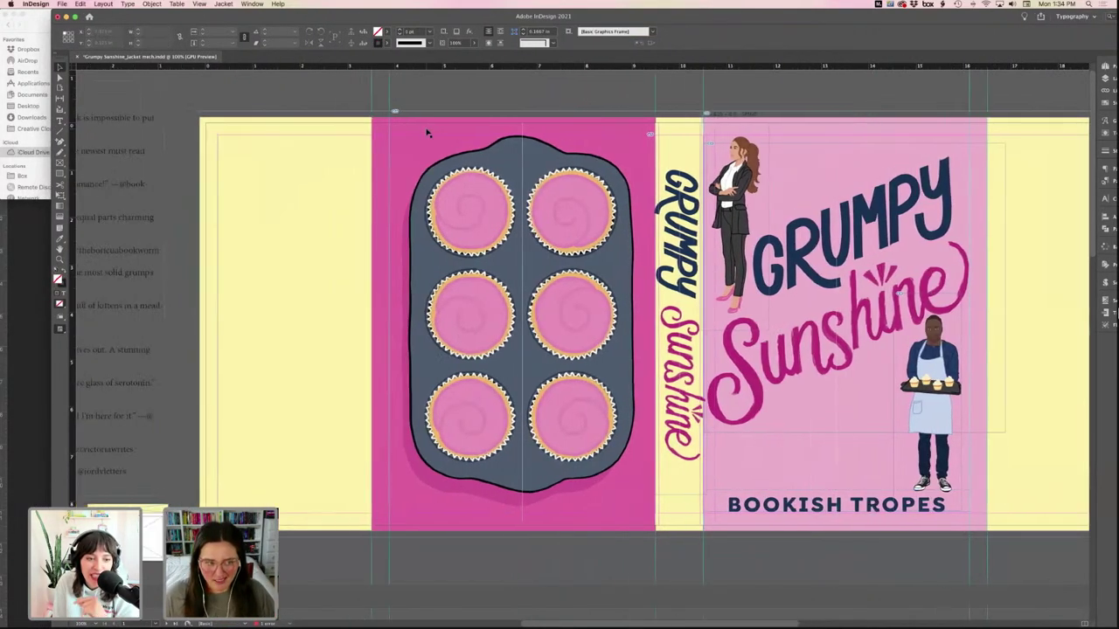
{"action": "scroll", "coordinate": [427, 133], "scroll_direction": "left", "scroll_amount": 3}
{"action": "left_click", "coordinate": [426, 456]}
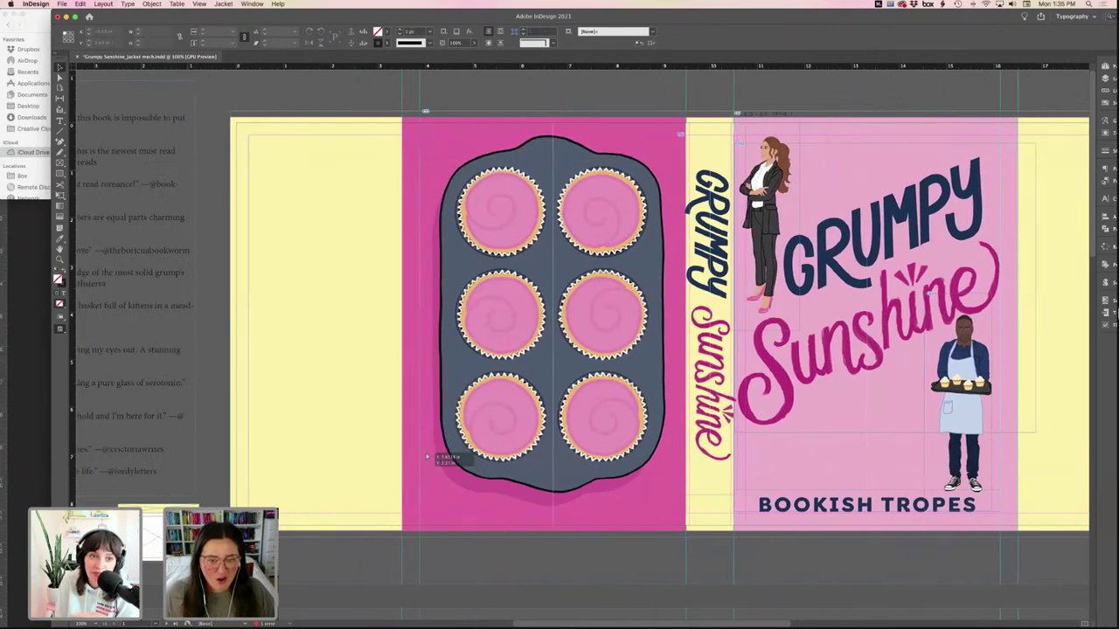
{"action": "left_click", "coordinate": [628, 425]}
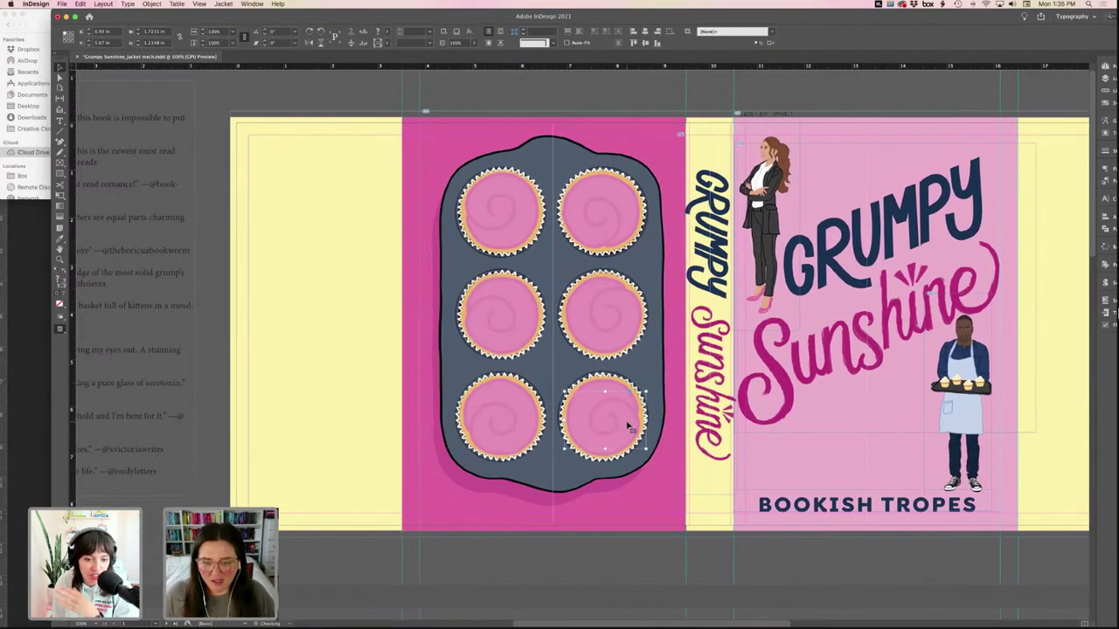
{"action": "key", "text": "shift+super+bracketright"}
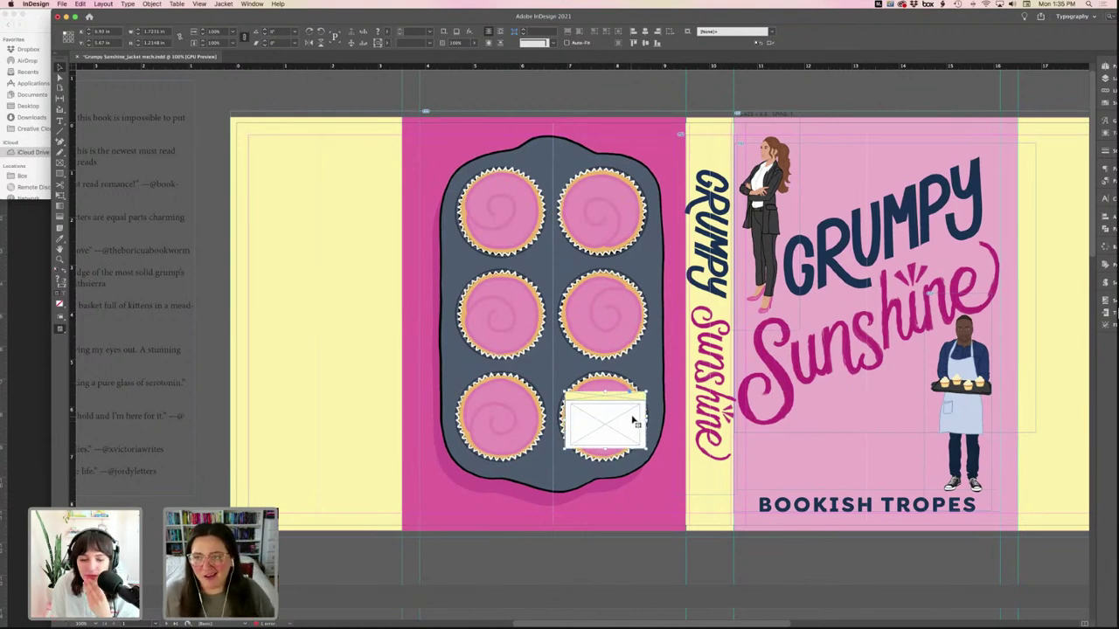
{"action": "mouse_move", "coordinate": [639, 430]}
{"action": "left_mouse_down"}
{"action": "mouse_move", "coordinate": [672, 489]}
{"action": "mouse_move", "coordinate": [630, 425]}
{"action": "mouse_move", "coordinate": [643, 428]}
{"action": "left_mouse_up"}
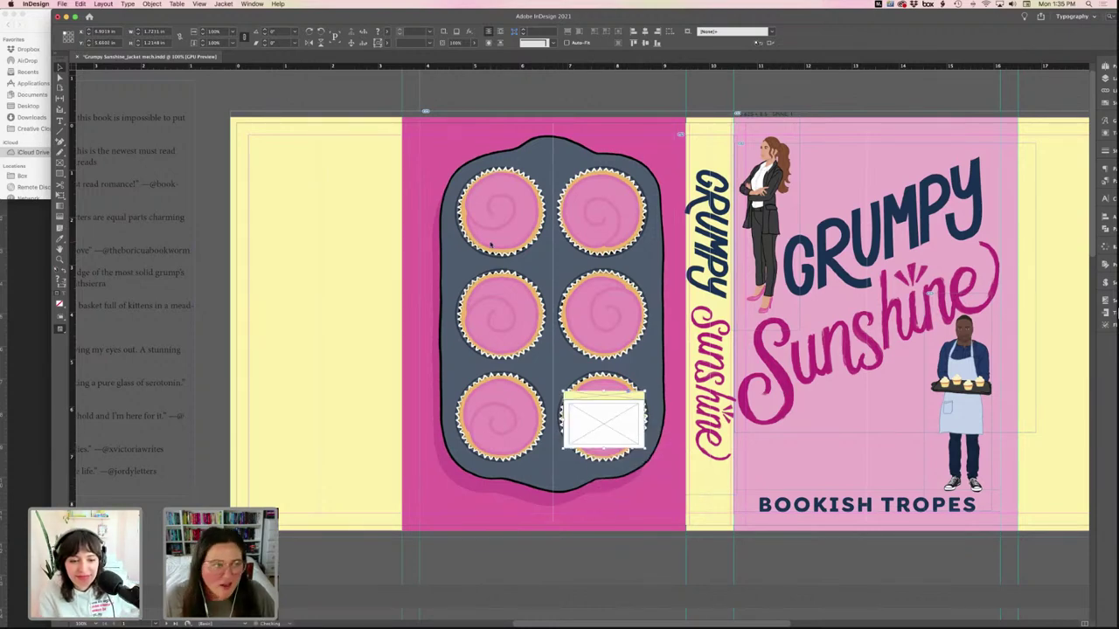
- Check the barcode image AdobeStock_58187345.jpeg in Finder and place it inside the white barcode box on the back cover
{"action": "left_click", "coordinate": [48, 18]}
{"action": "scroll", "coordinate": [194, 143], "scroll_direction": "down", "scroll_amount": 3}
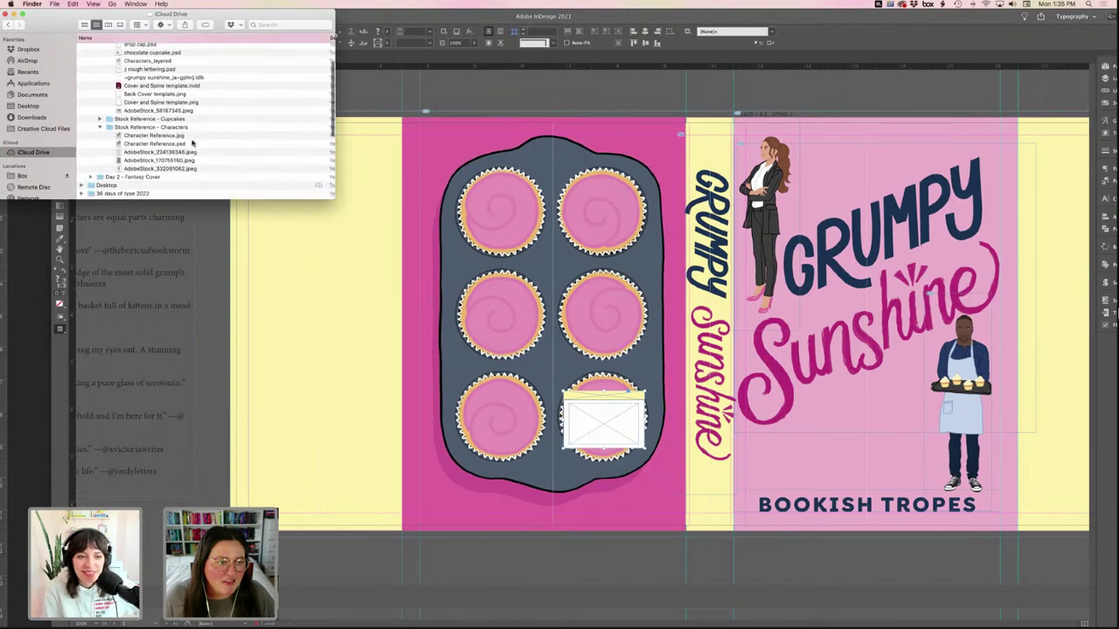
{"action": "scroll", "coordinate": [131, 131], "scroll_direction": "up", "scroll_amount": 3}
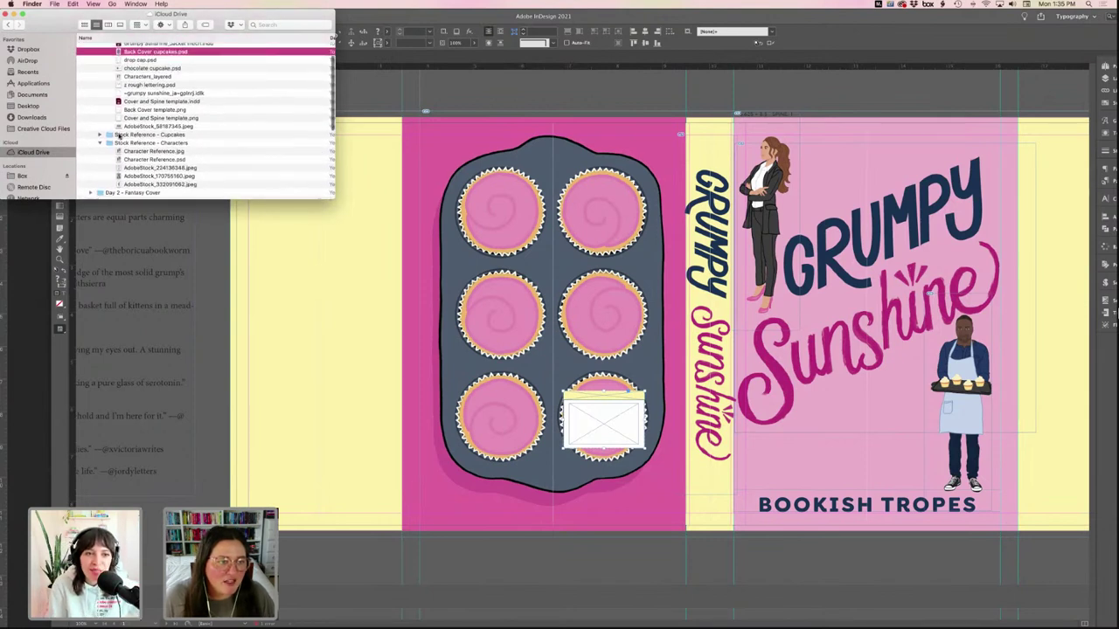
{"action": "left_click", "coordinate": [131, 126]}
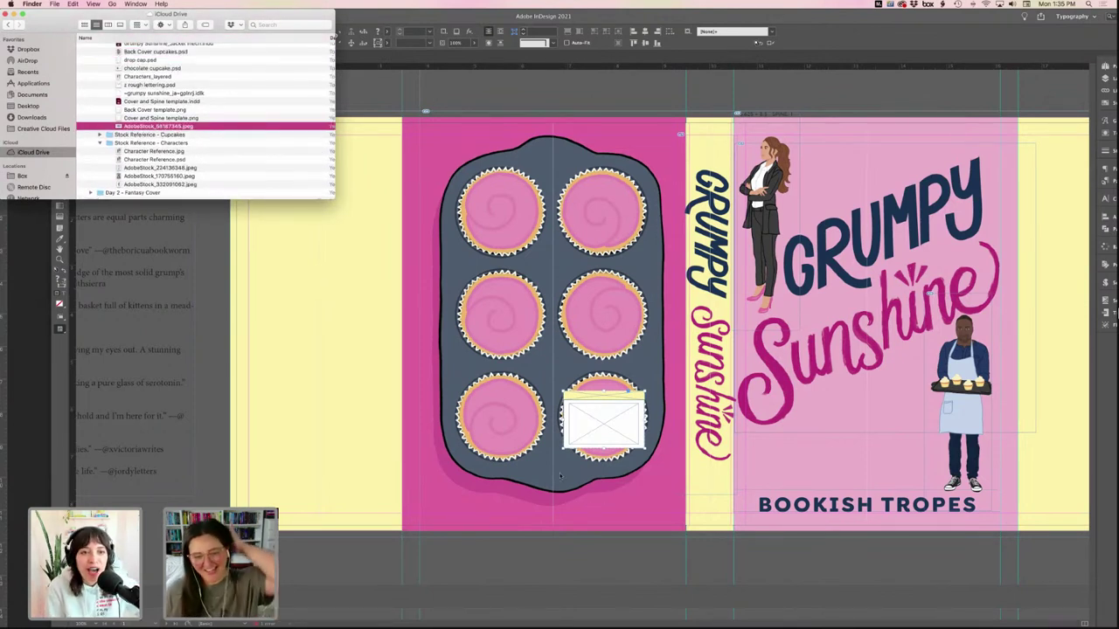
{"action": "key", "text": "space"}
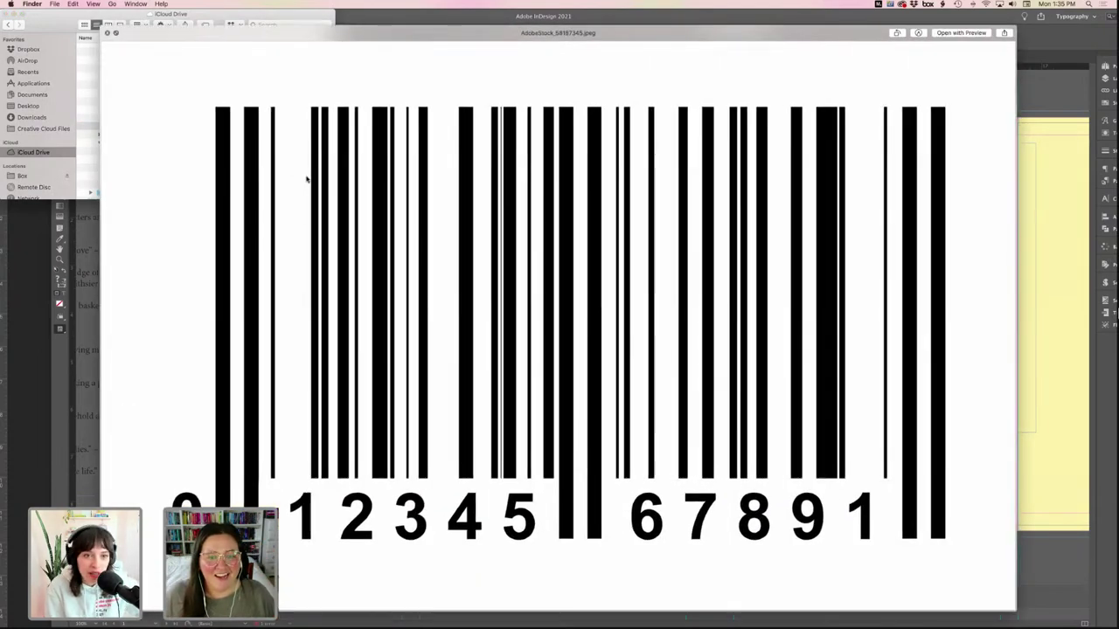
{"action": "key", "text": "space"}
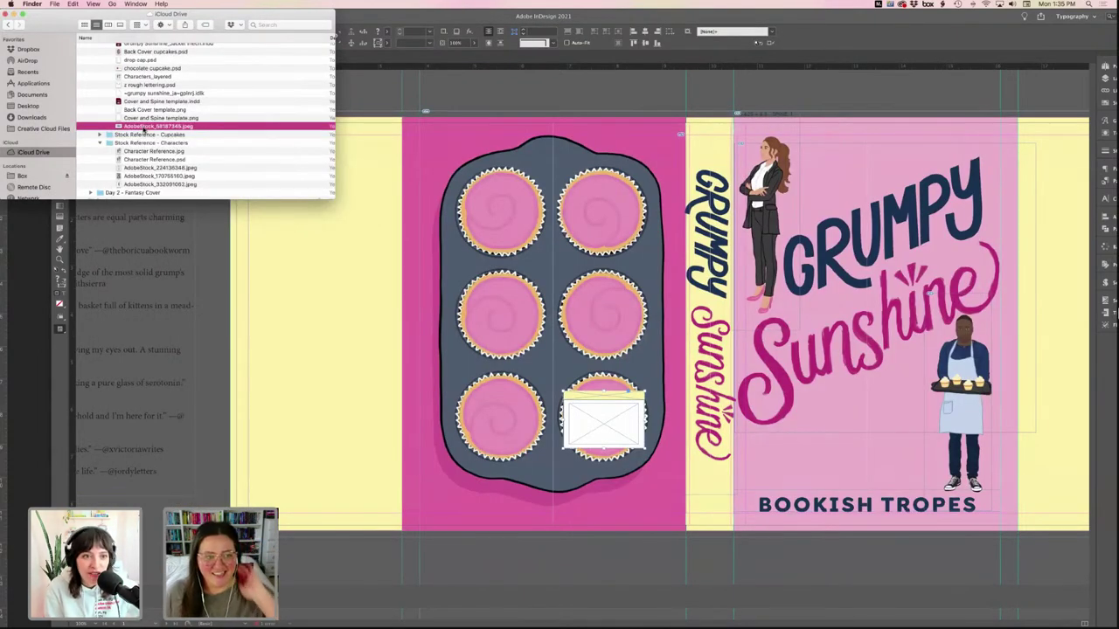
{"action": "left_click_drag", "start_coordinate": [144, 129], "coordinate": [603, 424]}
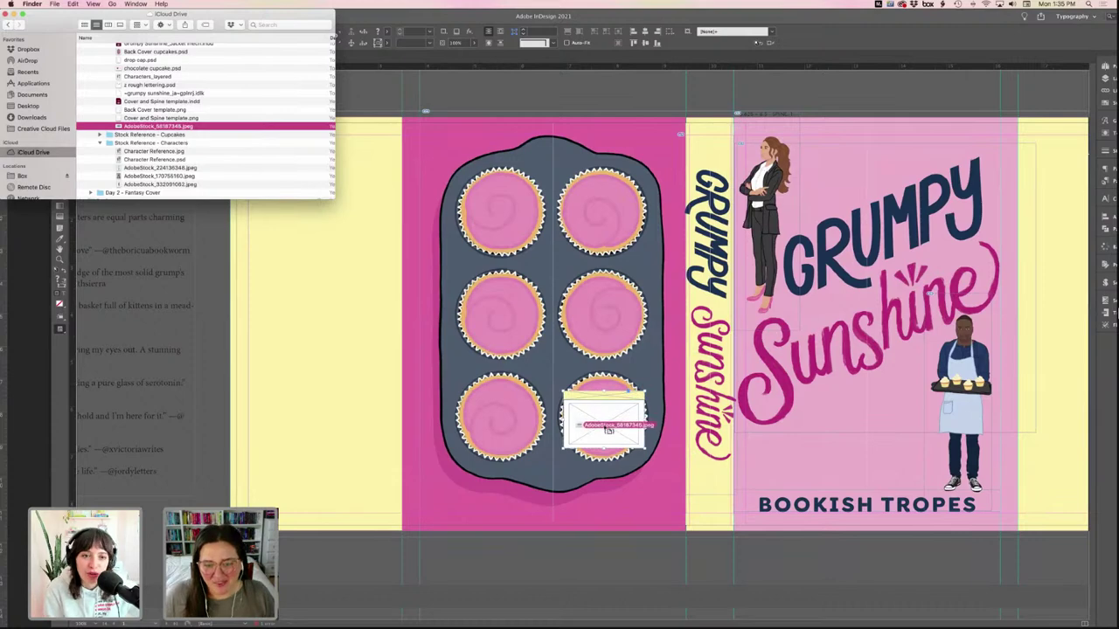
{"action": "left_click", "coordinate": [614, 569]}
{"action": "left_click", "coordinate": [618, 568]}
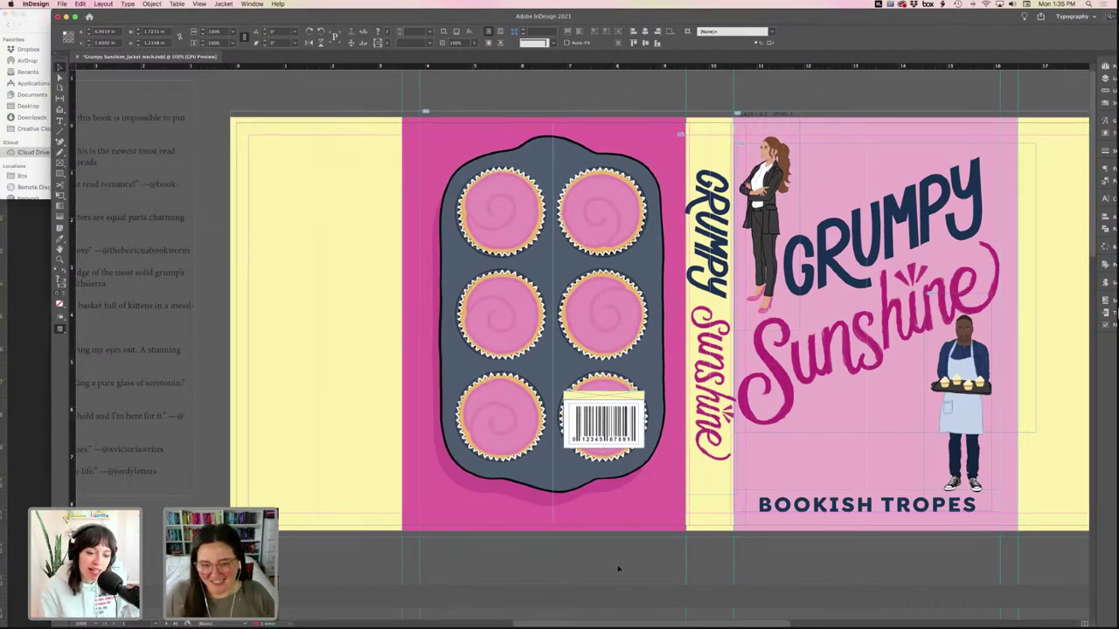
- Review the whole jacket with the barcode in place, both with and without guides and frame edges
{"action": "key", "text": "w"}
{"action": "key", "text": "w"}
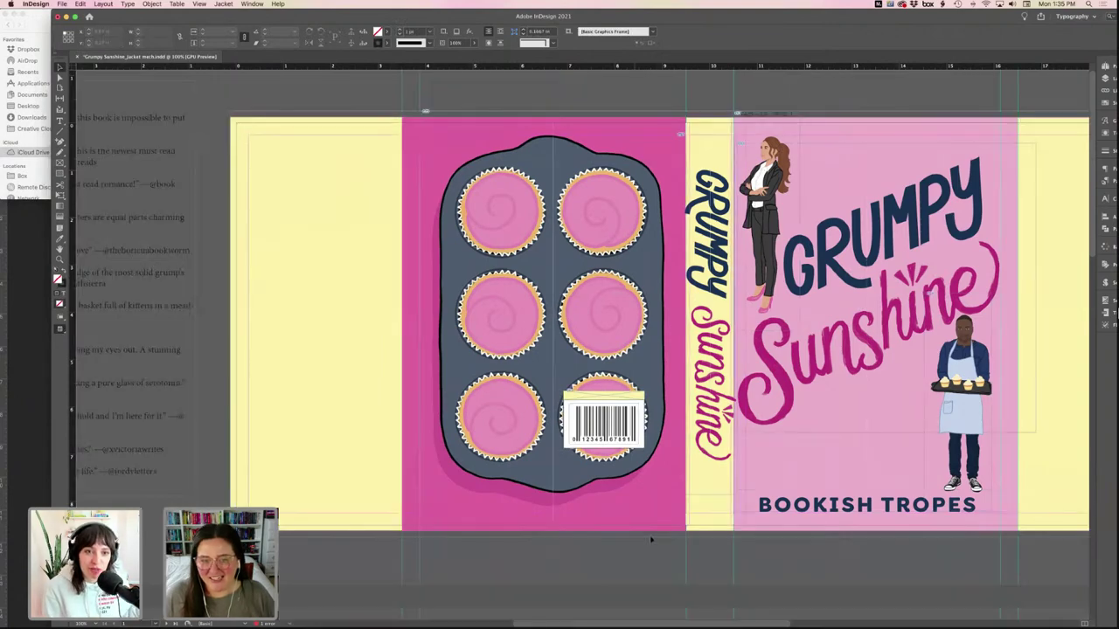
{"action": "scroll", "coordinate": [429, 358], "scroll_direction": "left", "scroll_amount": 5}
{"action": "scroll", "coordinate": [429, 358], "scroll_direction": "right", "scroll_amount": 13}
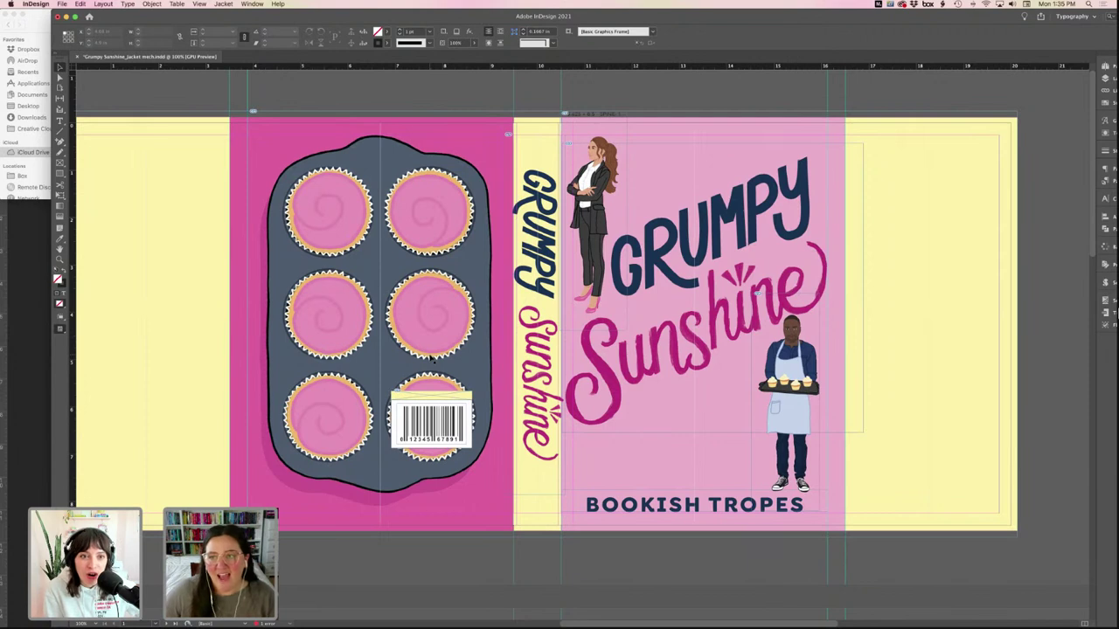
{"action": "scroll", "coordinate": [430, 357], "scroll_direction": "up", "scroll_amount": 1}
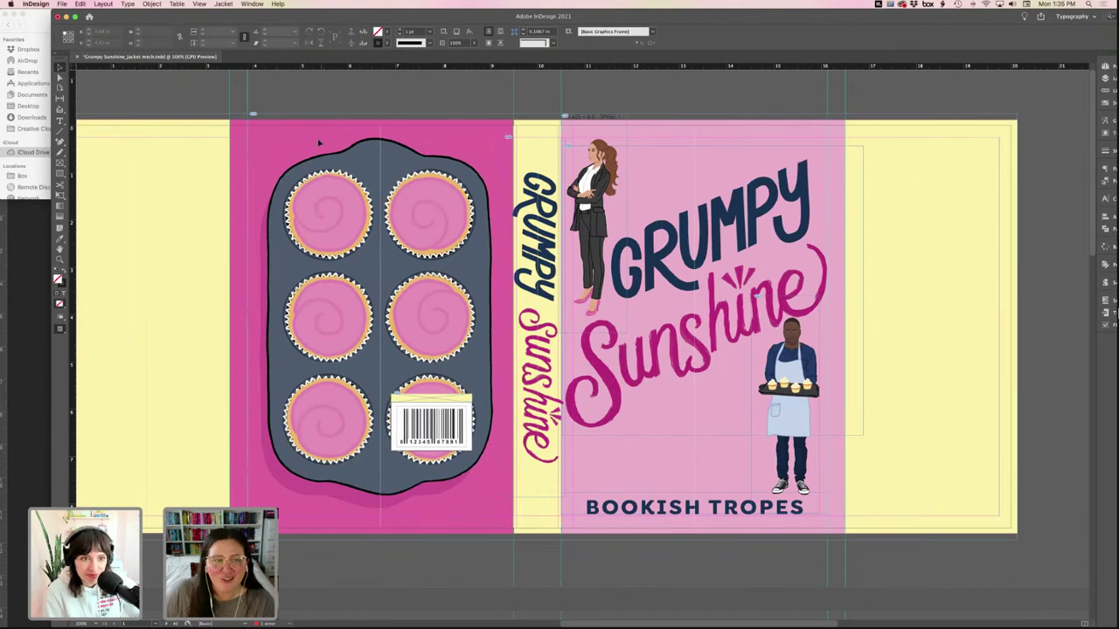
{"action": "left_click", "coordinate": [42, 33]}
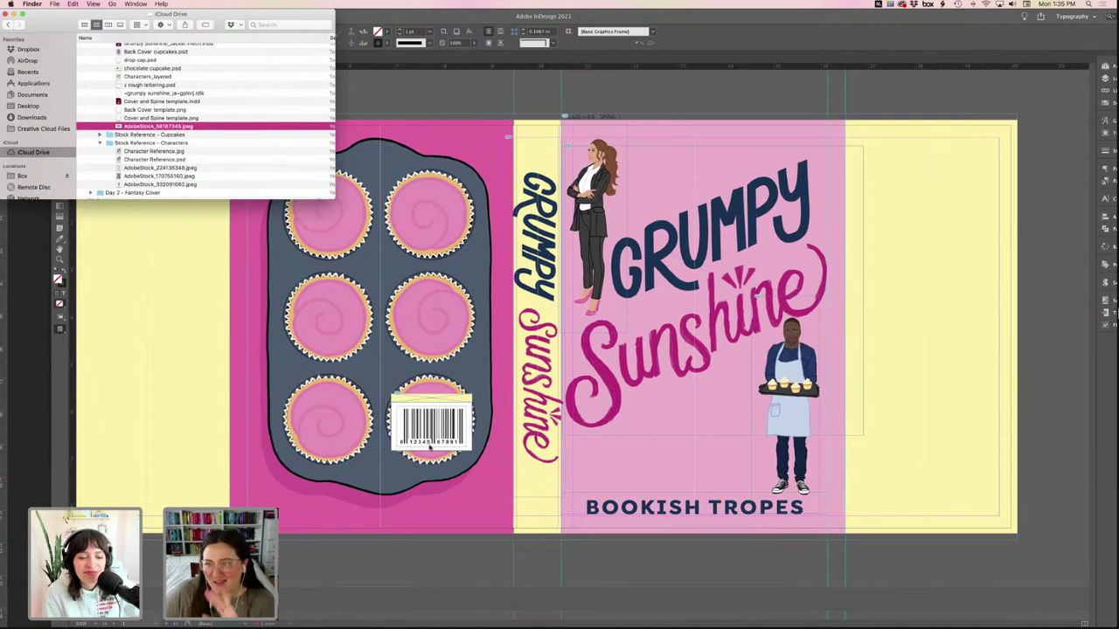
{"action": "left_click", "coordinate": [424, 556]}
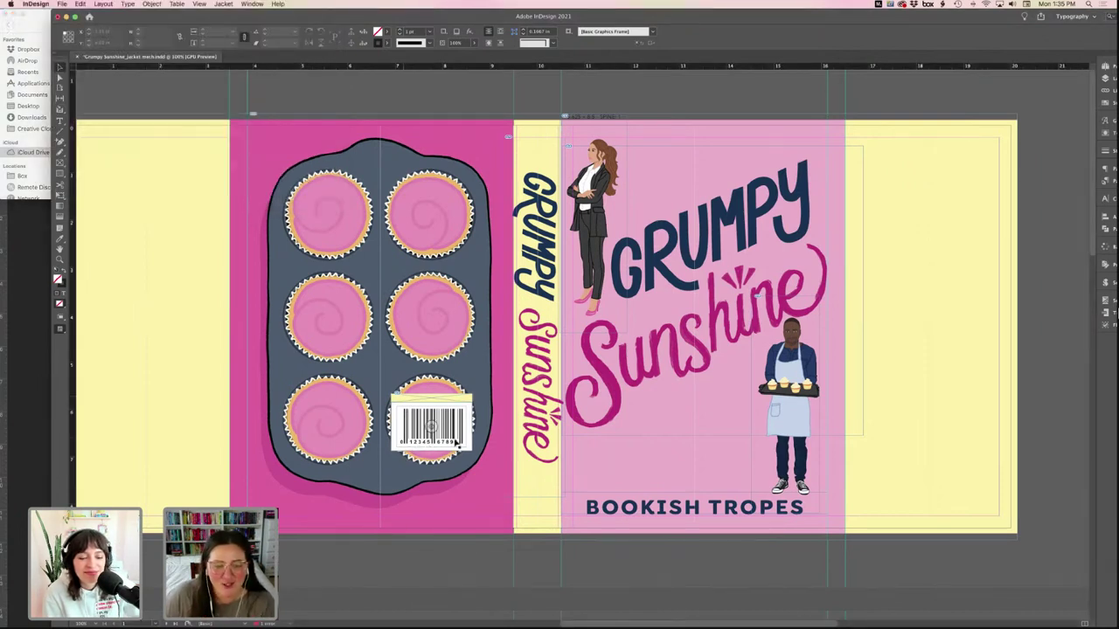
{"action": "key", "text": "w"}
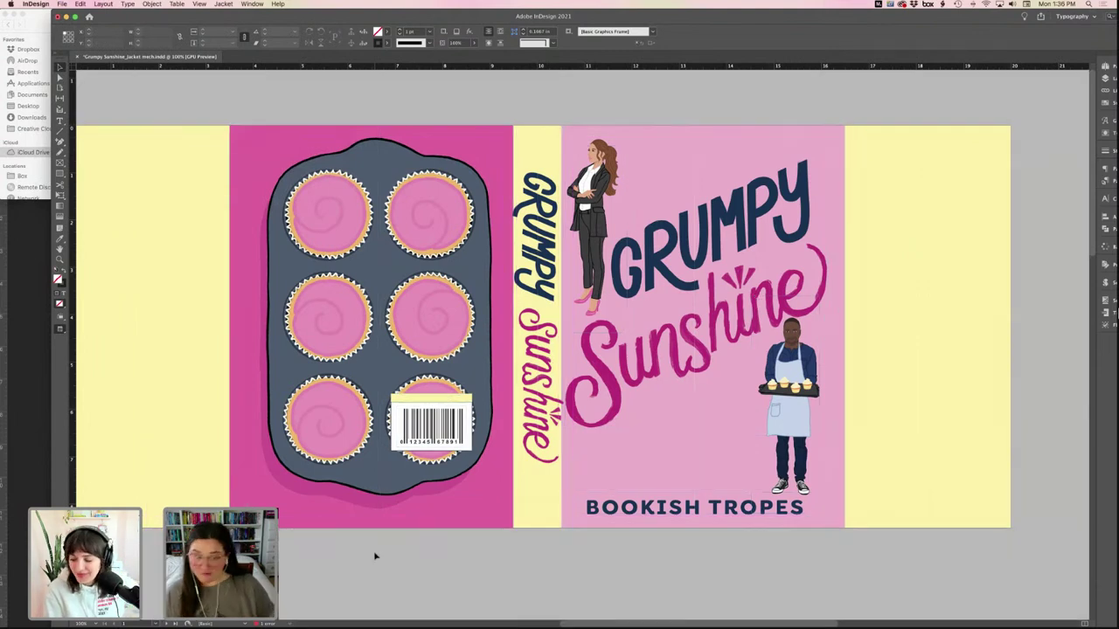
{"action": "key", "text": "w"}
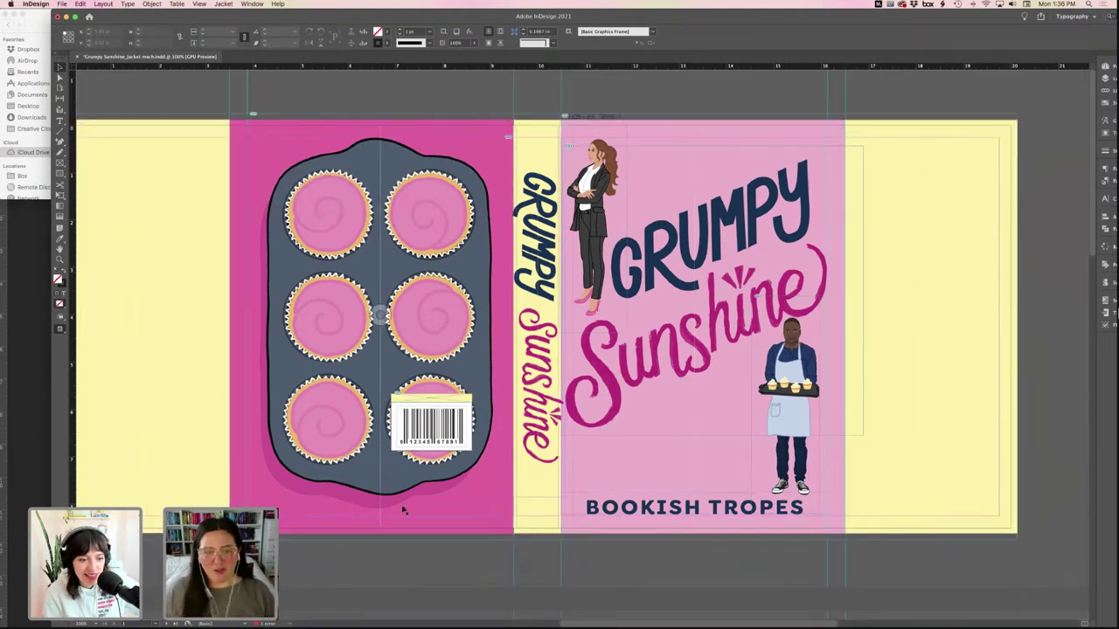
- Duplicate the BOOKISH TROPES author text near the upper end of the spine and break the copy into two lines
{"action": "left_click", "coordinate": [674, 517]}
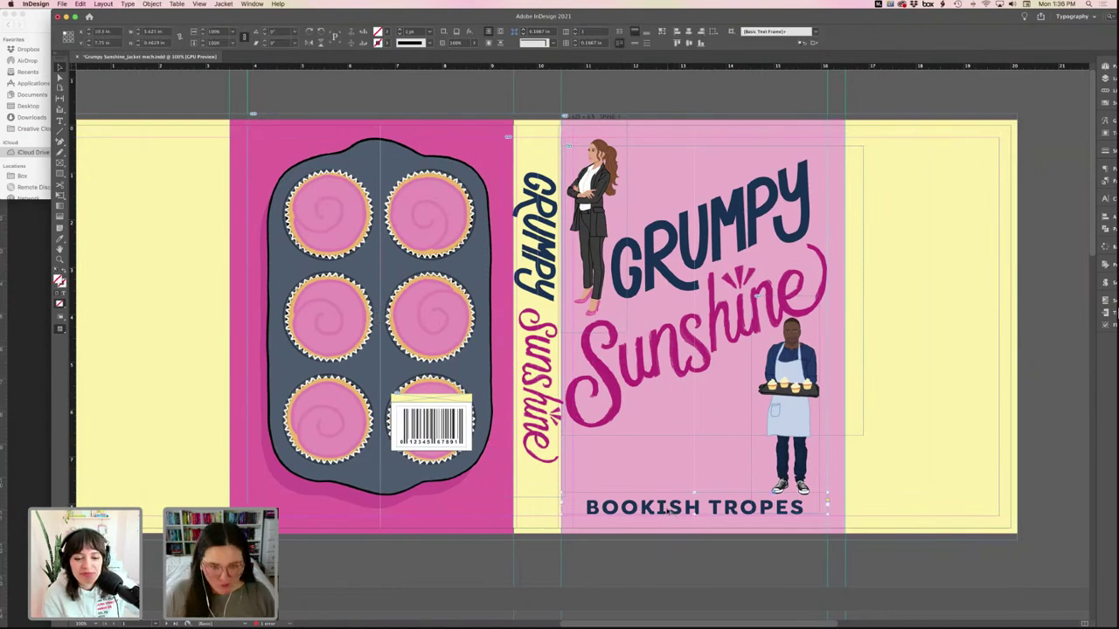
{"action": "left_click_drag", "start_coordinate": [674, 517], "coordinate": [481, 159]}
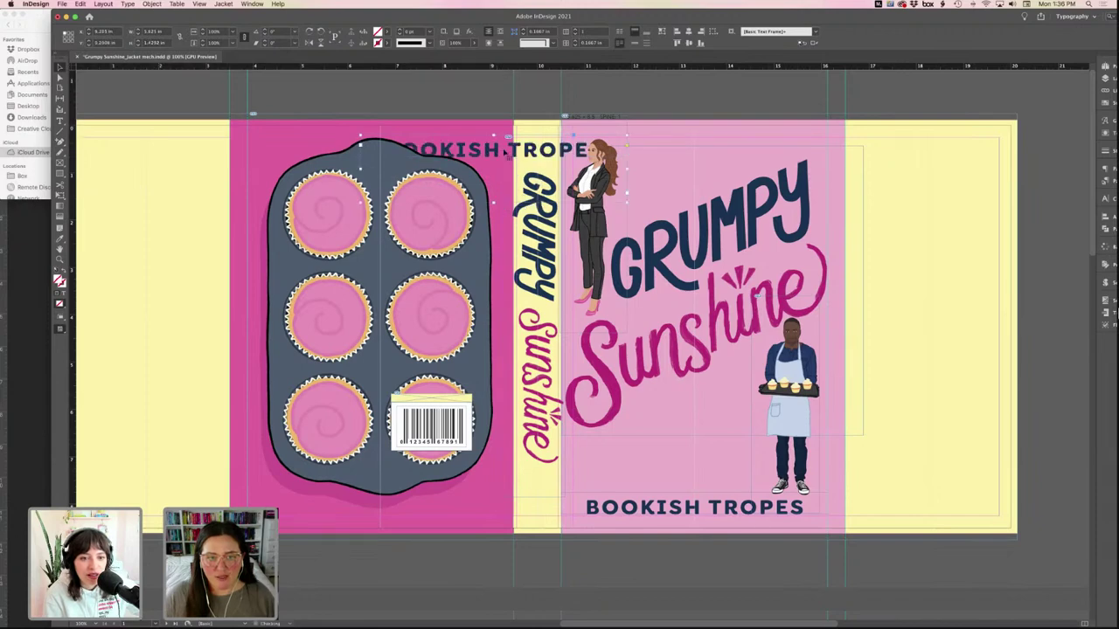
{"action": "double_click", "coordinate": [506, 150]}
{"action": "key", "text": "Return"}
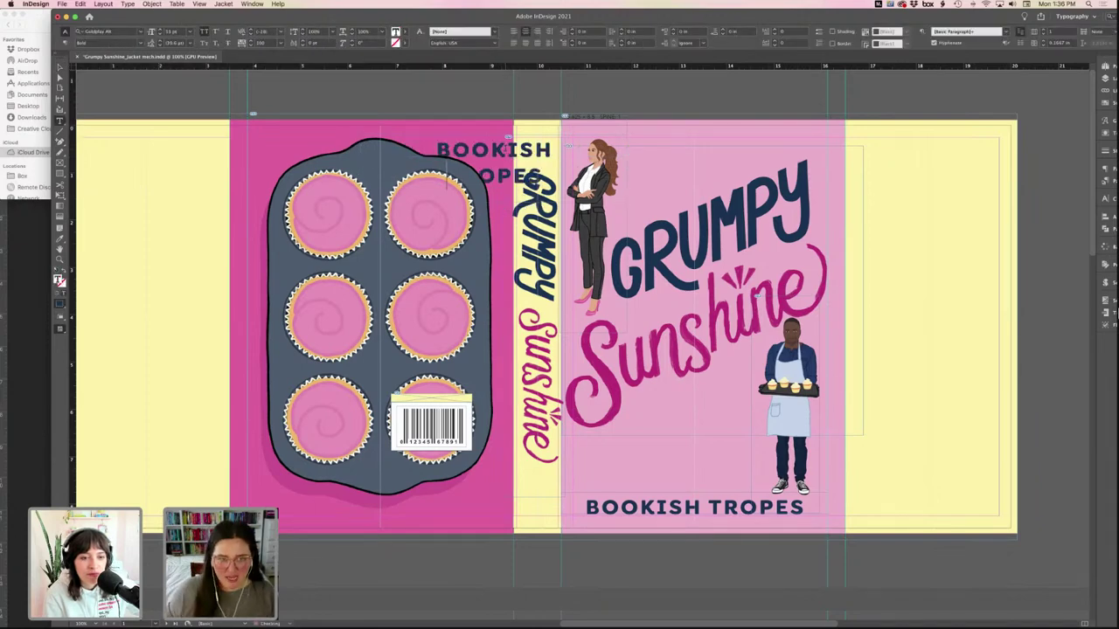
- Reduce the copied author text to 17 pt and tighten its leading
{"action": "key", "text": "super+a"}
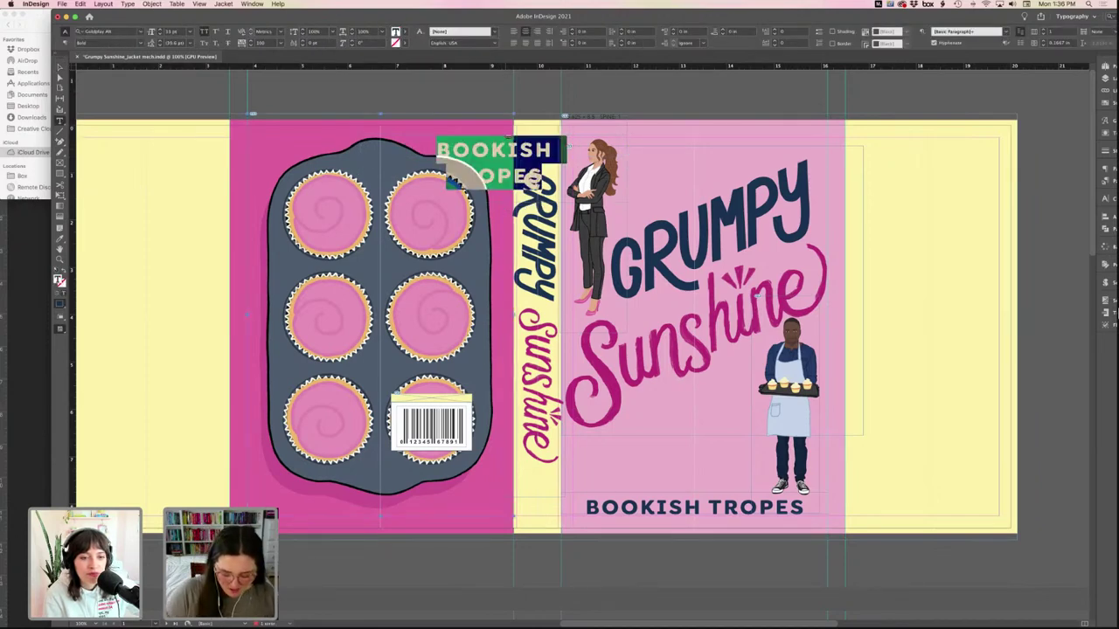
{"action": "key", "text": "super+shift+comma"}
{"action": "key", "text": "super+shift+comma"}
{"action": "key", "text": "super+shift+comma"}
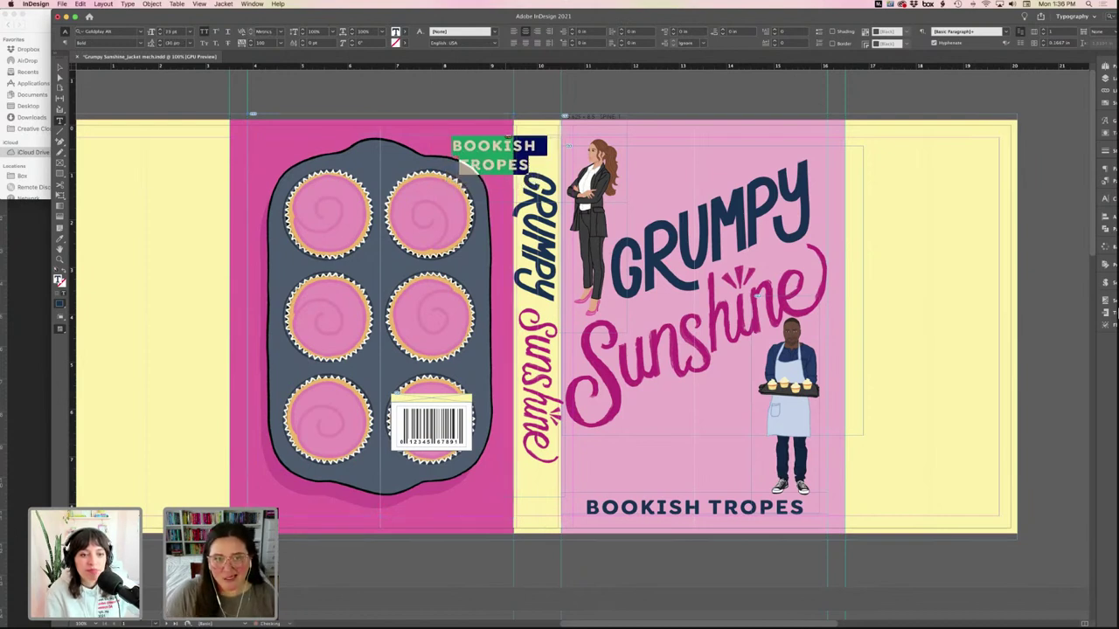
{"action": "key", "text": "super+shift+comma"}
{"action": "key", "text": "super+shift+comma"}
{"action": "key", "text": "super+shift+comma"}
{"action": "key", "text": "super+shift+comma"}
{"action": "key", "text": "super+shift+comma"}
{"action": "key", "text": "alt+Up"}
{"action": "key", "text": "alt+Up"}
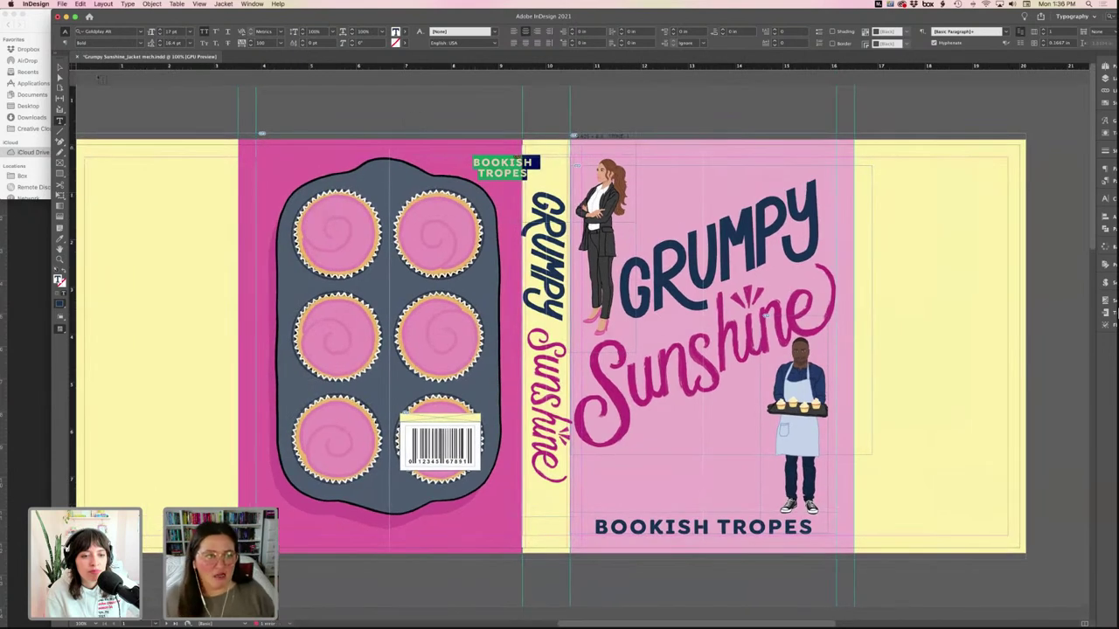
- Shrink the copied author text's frame and set it, rotated -90°, at the head of the spine
{"action": "left_click", "coordinate": [58, 69]}
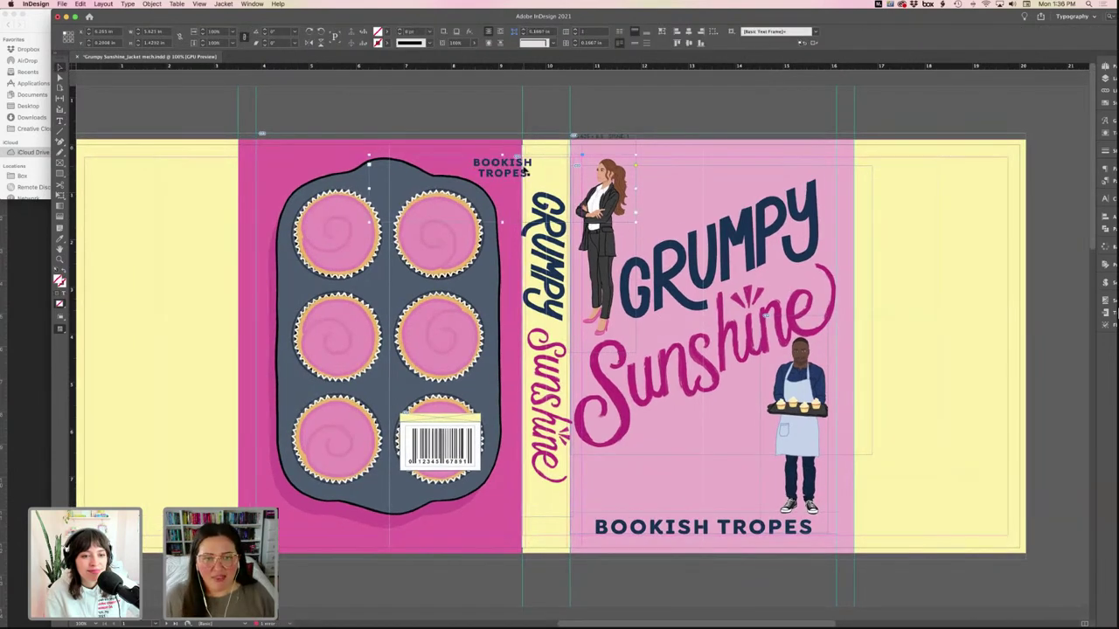
{"action": "left_click_drag", "start_coordinate": [636, 222], "coordinate": [451, 197]}
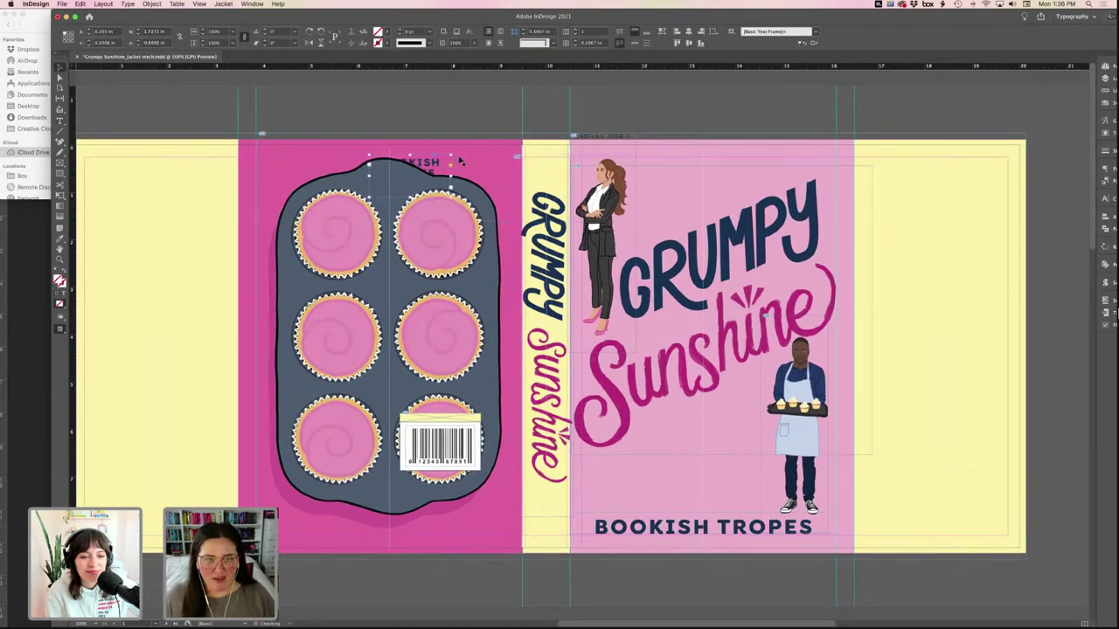
{"action": "left_click_drag", "start_coordinate": [456, 151], "coordinate": [463, 237]}
{"action": "left_click_drag", "start_coordinate": [421, 151], "coordinate": [559, 162]}
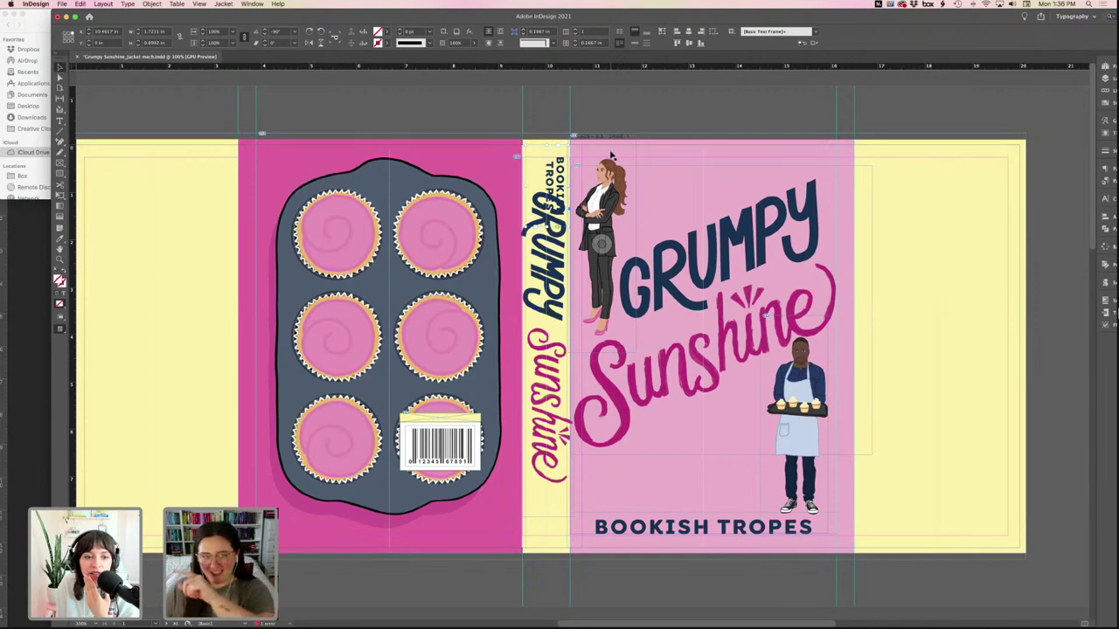
{"action": "left_click_drag", "start_coordinate": [563, 172], "coordinate": [556, 179]}
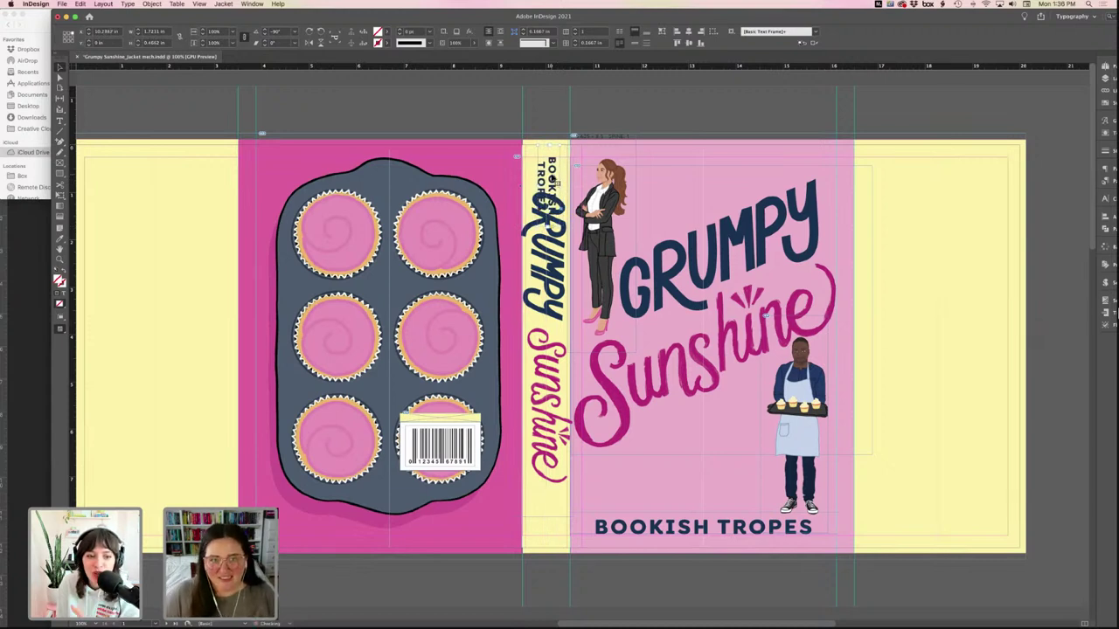
{"action": "left_click", "coordinate": [589, 115]}
- Move the Grumpy Sunshine spine lettering down to clear the author name above it
{"action": "left_click", "coordinate": [559, 307]}
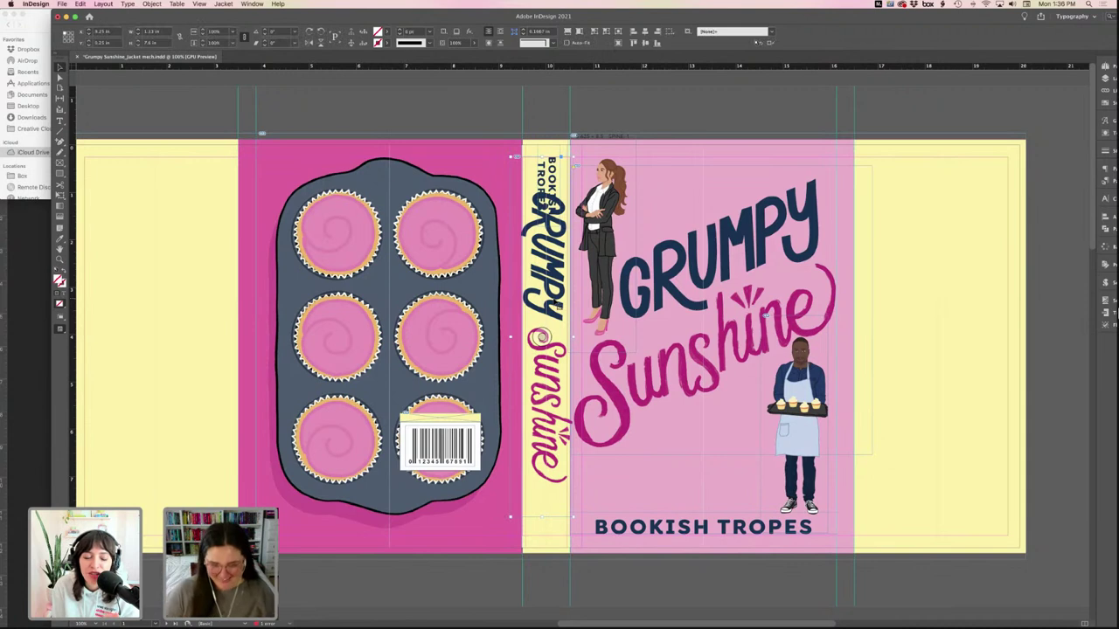
{"action": "key", "text": "shift+Down"}
{"action": "key", "text": "shift+Down"}
{"action": "key", "text": "shift+Down"}
{"action": "key", "text": "shift+Down"}
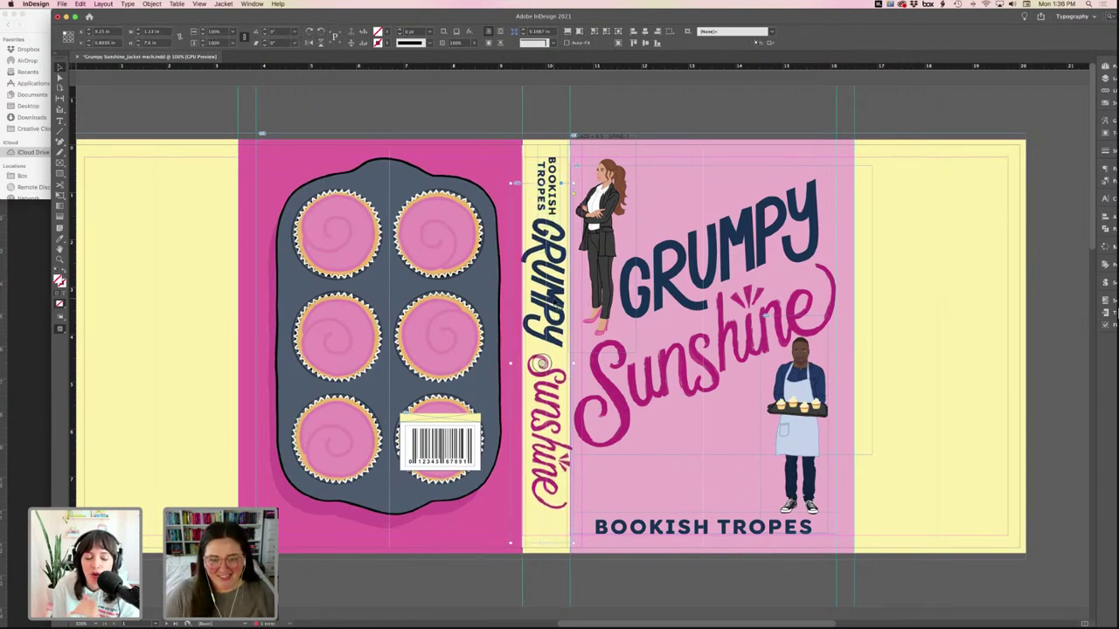
{"action": "key", "text": "Down"}
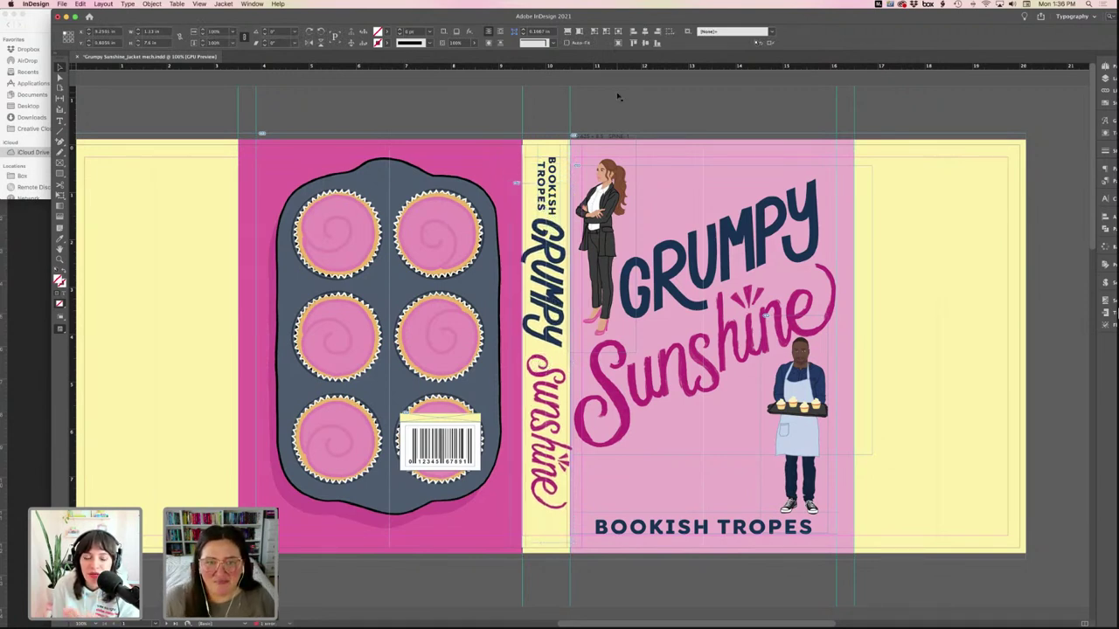
- Narrow the spine lettering's frame from both sides to fit the spine's width
{"action": "left_click", "coordinate": [558, 284]}
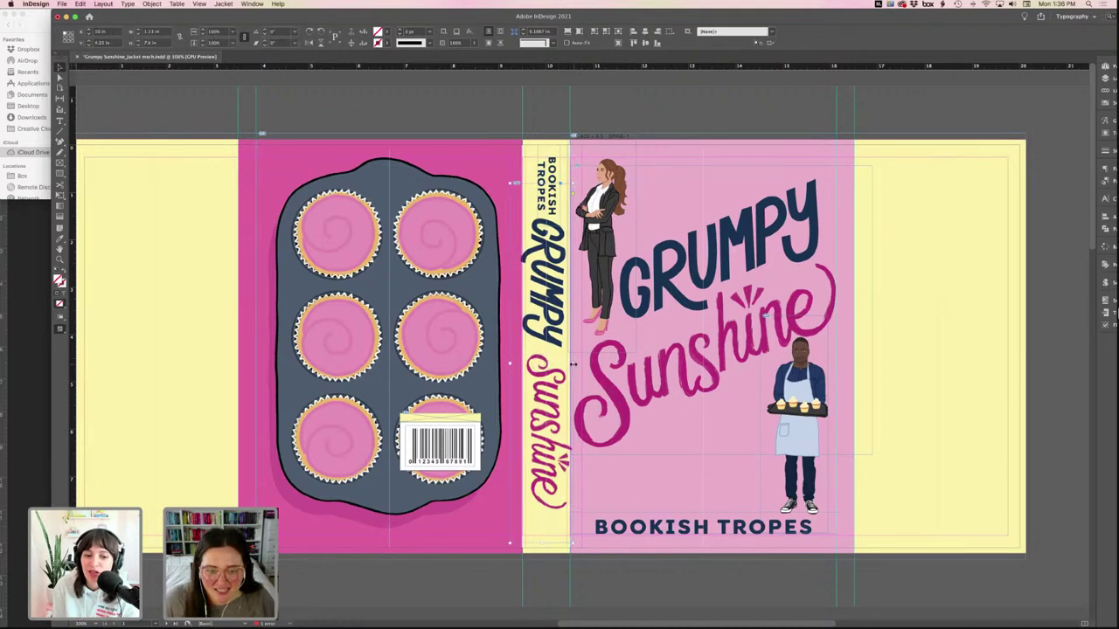
{"action": "left_click", "coordinate": [529, 364]}
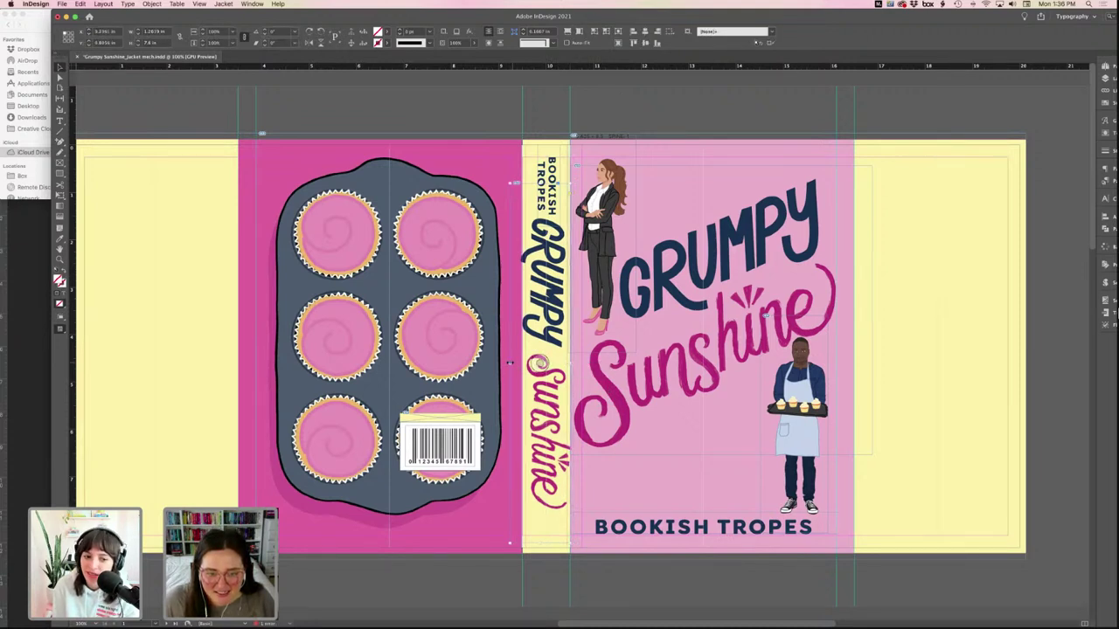
{"action": "left_click_drag", "start_coordinate": [510, 363], "coordinate": [523, 363]}
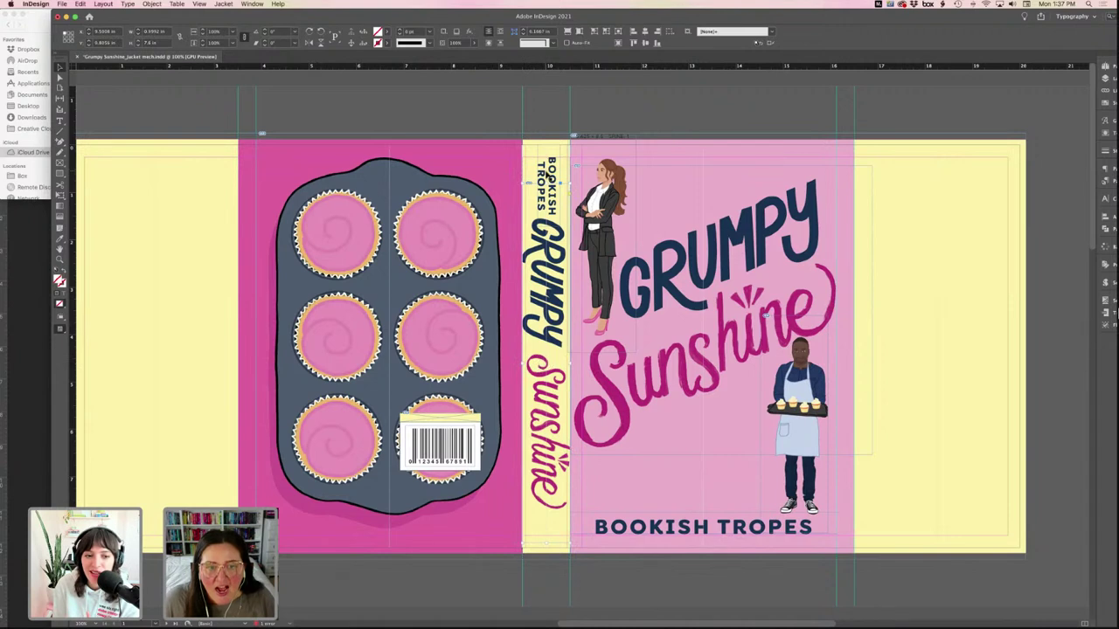
- Try turning the author name horizontal at the head of the spine and undo the rotation
{"action": "left_click", "coordinate": [547, 175]}
{"action": "left_click_drag", "start_coordinate": [562, 140], "coordinate": [485, 179]}
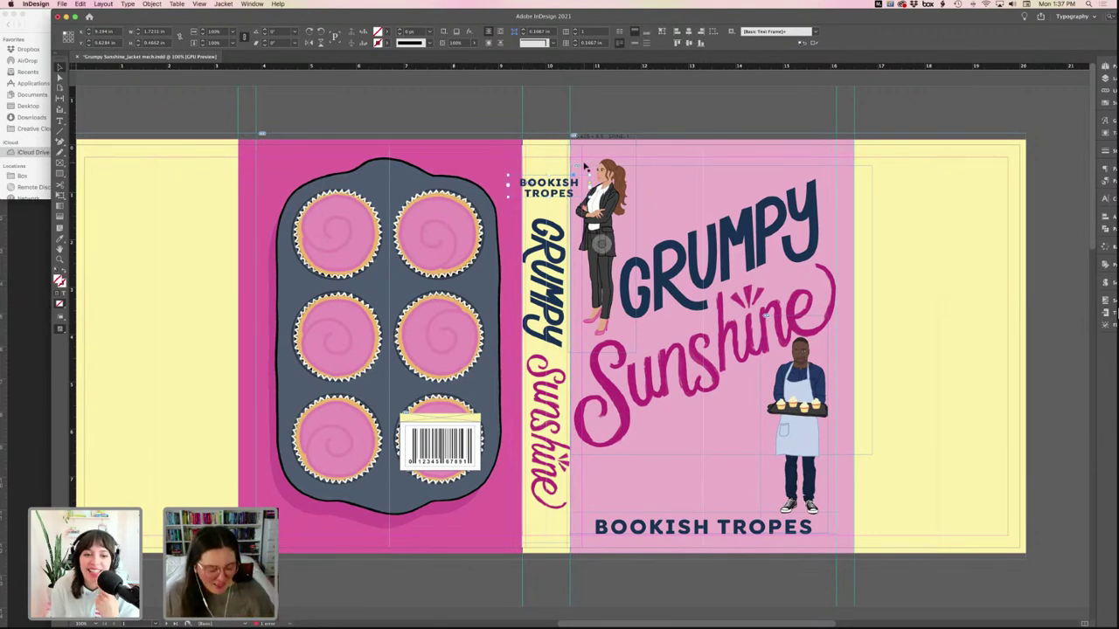
{"action": "key", "text": "super+z"}
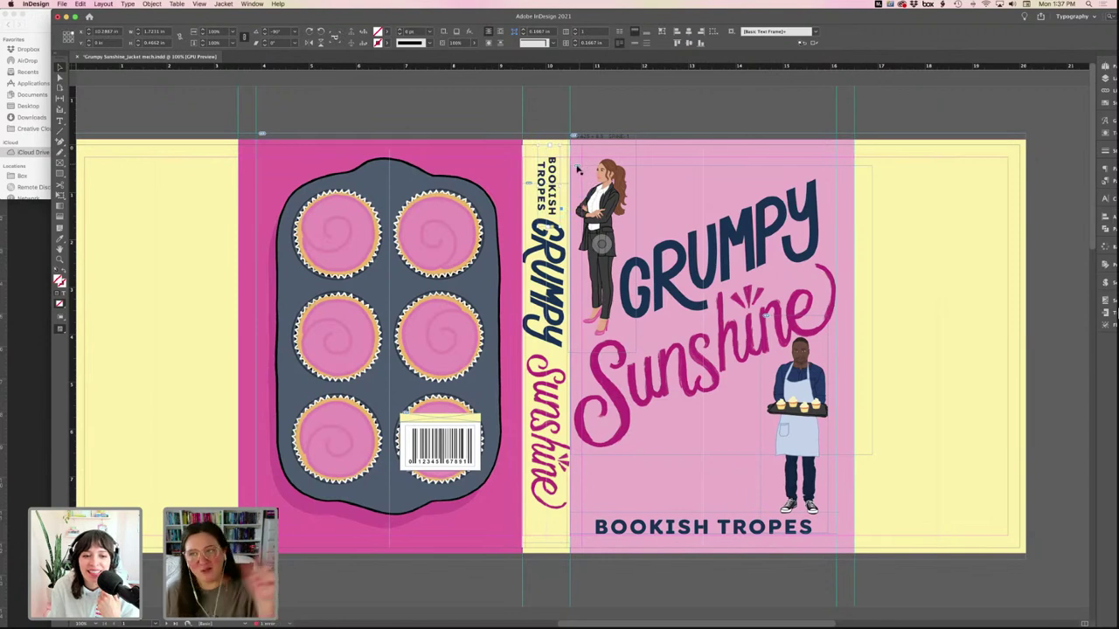
- Check the spine without guides and move its Grumpy Sunshine lettering down slightly to open a gap below the author name
{"action": "left_click", "coordinate": [545, 112]}
{"action": "key", "text": "w"}
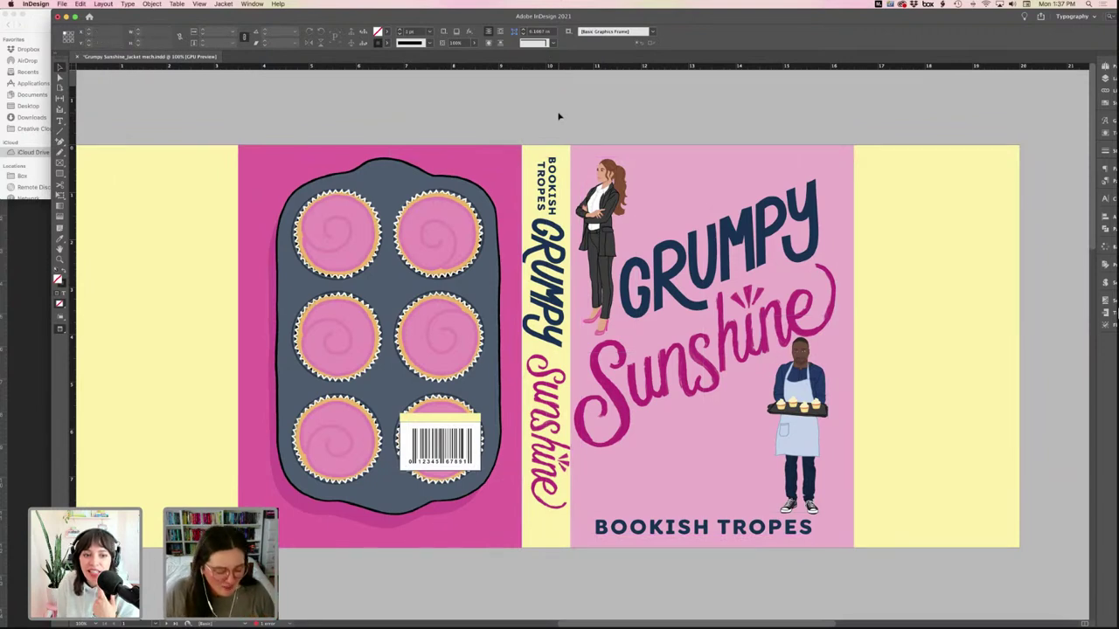
{"action": "key", "text": "w"}
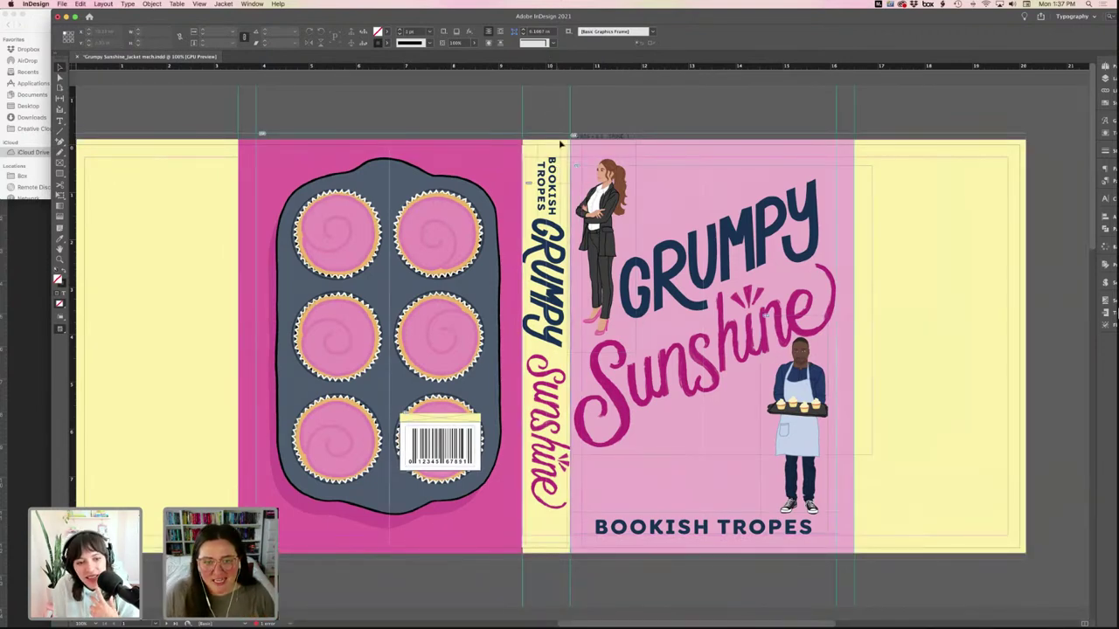
{"action": "left_click", "coordinate": [543, 362]}
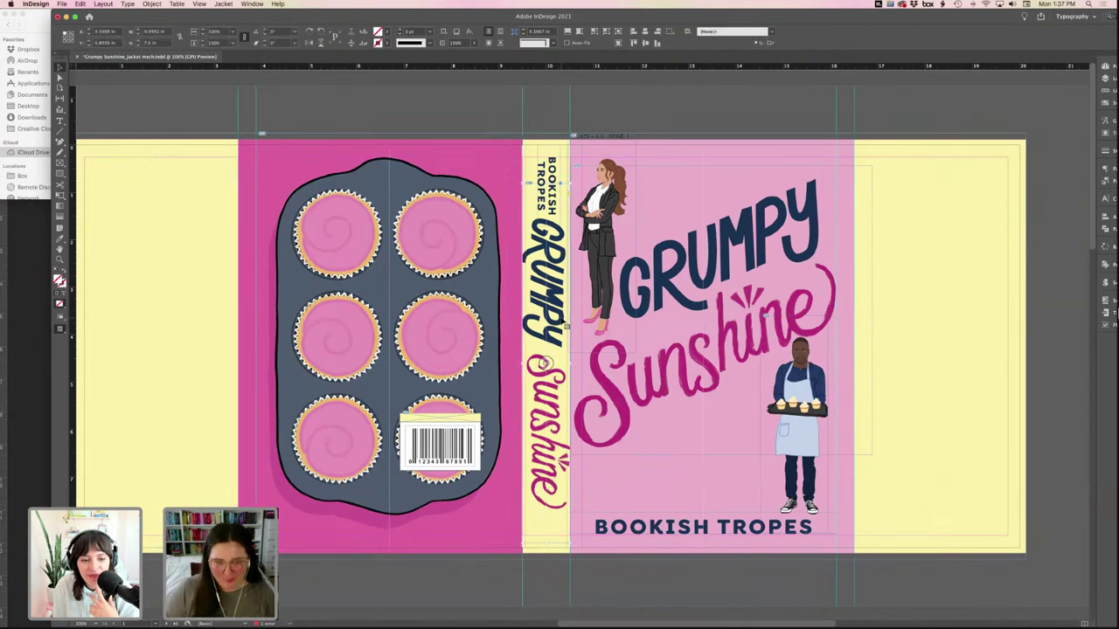
{"action": "left_click_drag", "start_coordinate": [543, 362], "coordinate": [542, 370]}
{"action": "left_click", "coordinate": [604, 123]}
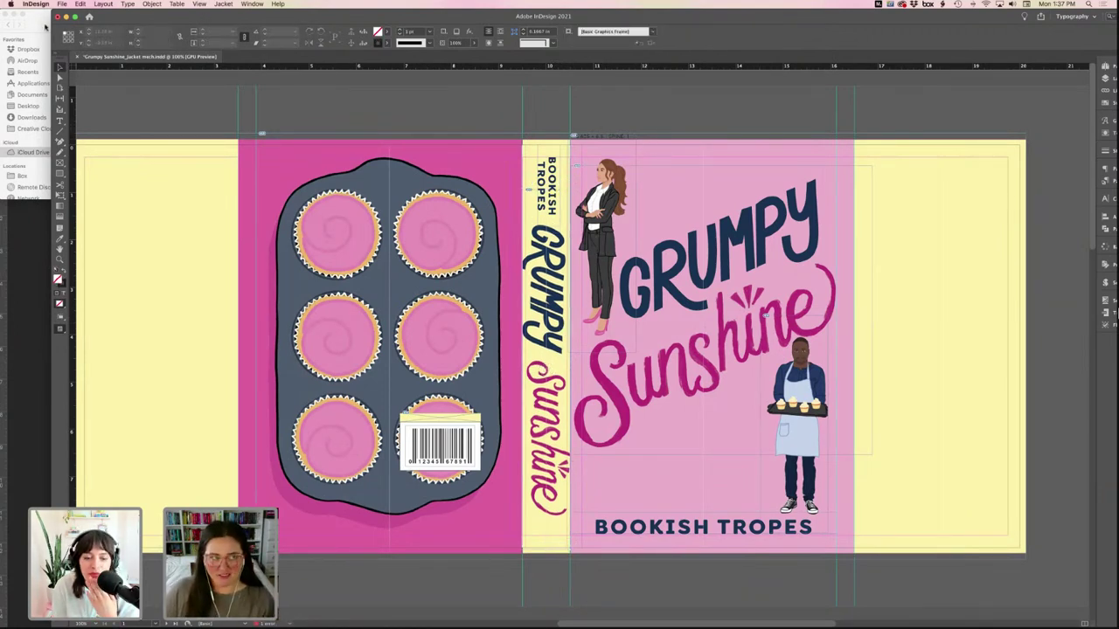
- Switch to Finder, preview chocolate cupcake.psd in Jacket Assets, and place it in the InDesign jacket above the spine
{"action": "left_click", "coordinate": [44, 26]}
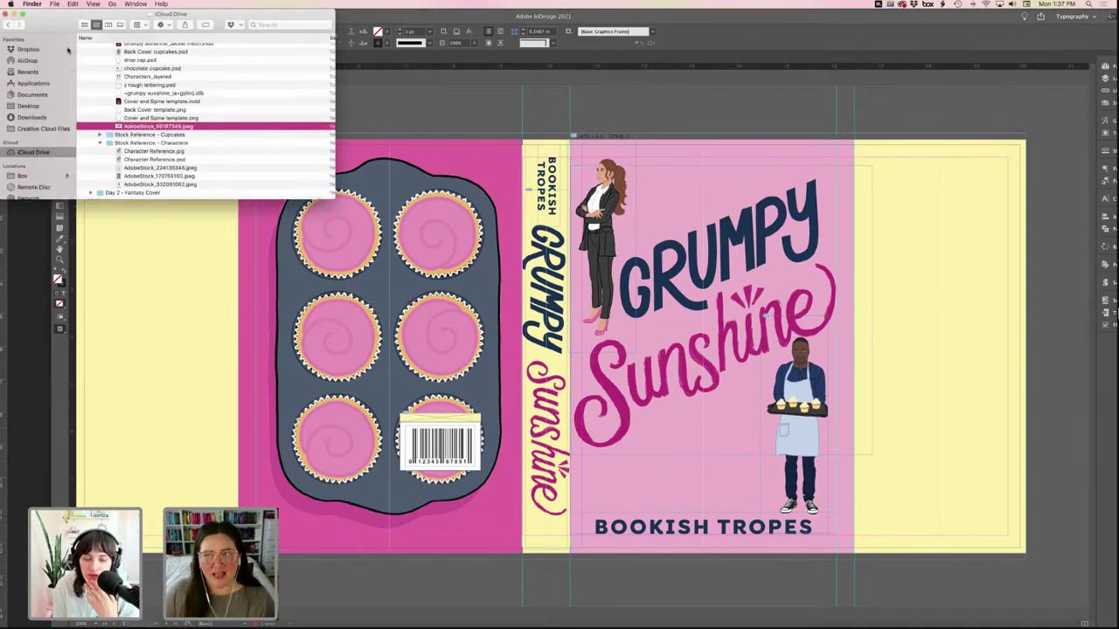
{"action": "scroll", "coordinate": [138, 100], "scroll_direction": "up", "scroll_amount": 2}
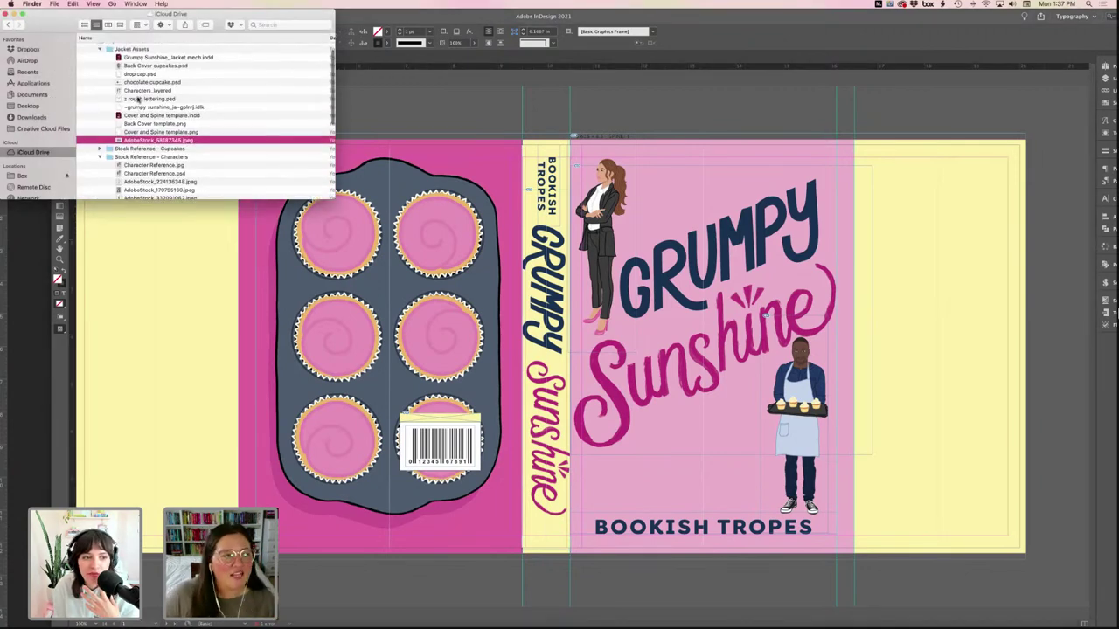
{"action": "left_click", "coordinate": [131, 81]}
{"action": "key", "text": "space"}
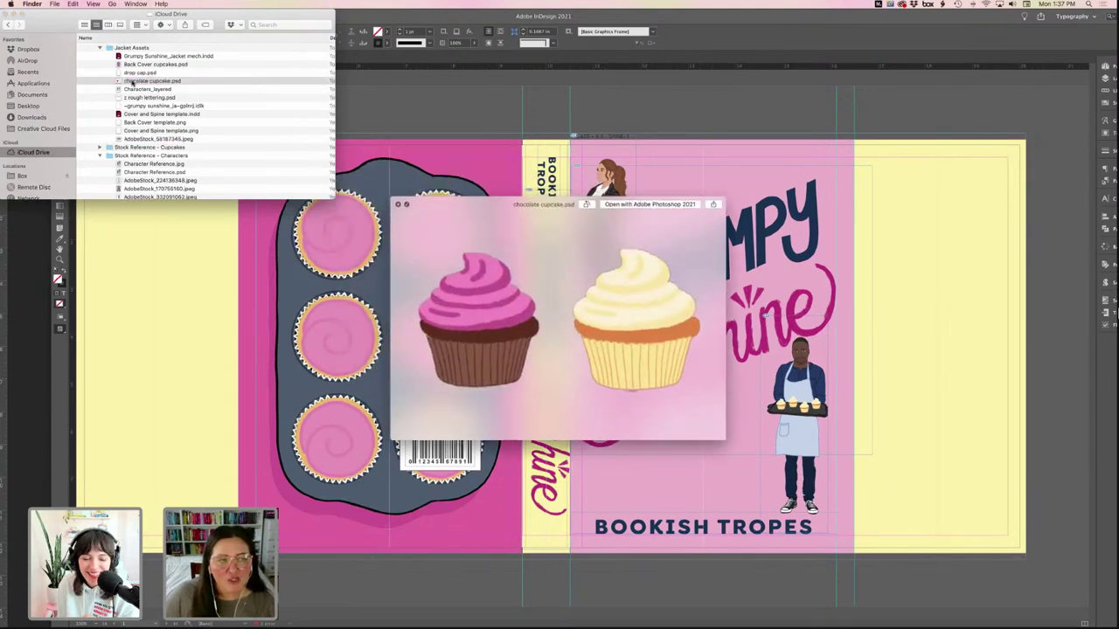
{"action": "key", "text": "space"}
{"action": "left_click", "coordinate": [497, 103]}
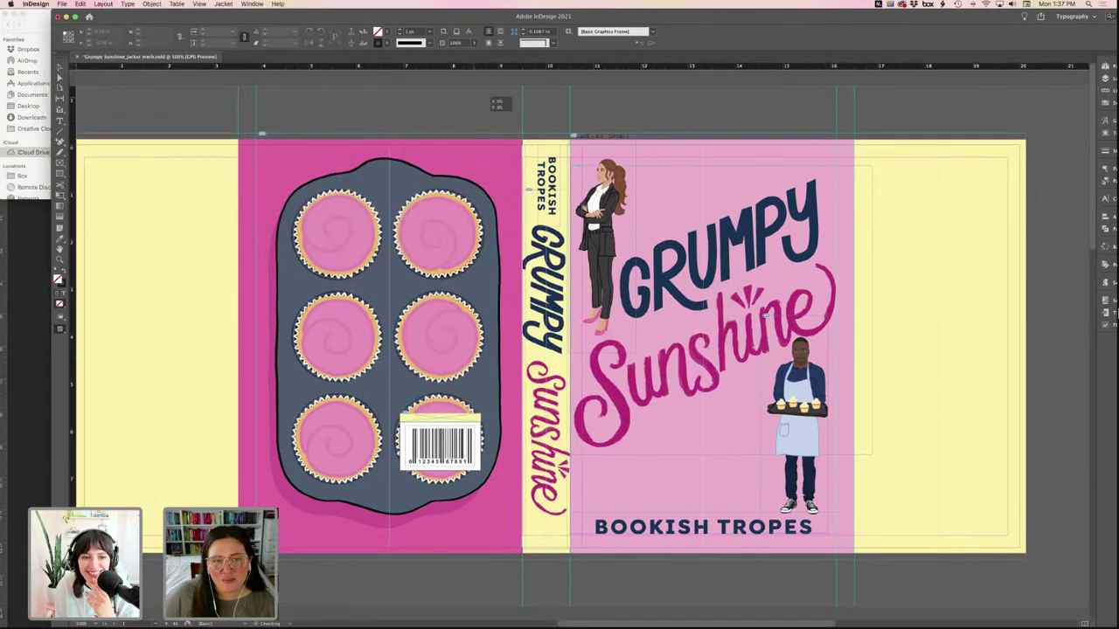
{"action": "left_click_drag", "start_coordinate": [497, 104], "coordinate": [577, 131]}
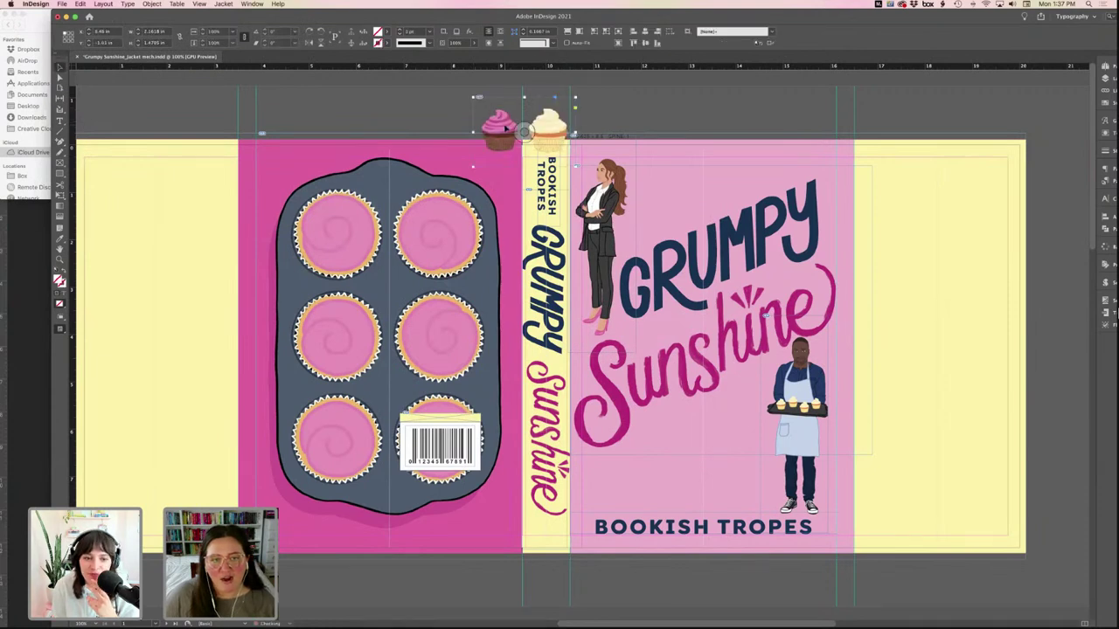
- Move the cupcake artwork to the foot of the spine and crop its frame to only the pink cupcake
{"action": "left_click_drag", "start_coordinate": [507, 127], "coordinate": [575, 540]}
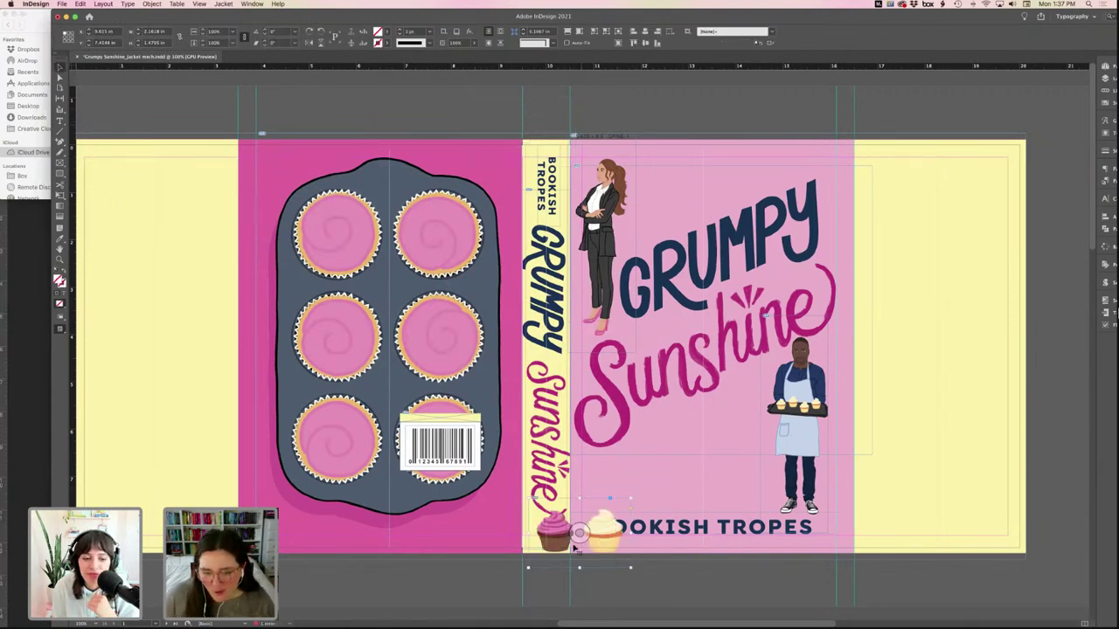
{"action": "left_click_drag", "start_coordinate": [631, 568], "coordinate": [556, 540]}
{"action": "left_click", "coordinate": [615, 552]}
{"action": "left_click", "coordinate": [612, 577]}
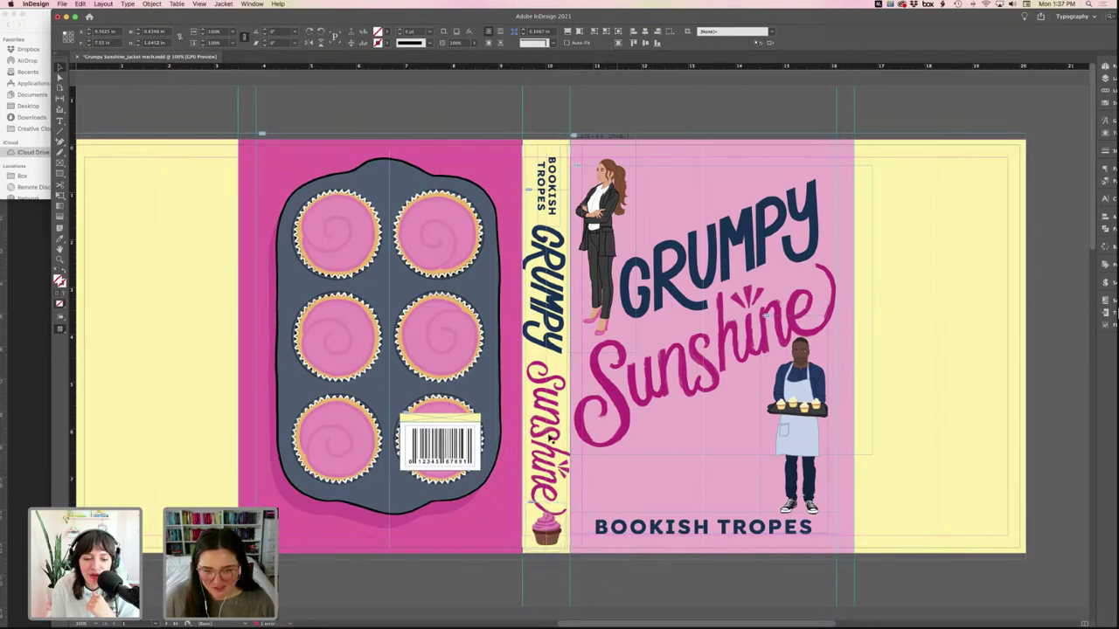
- Scale down the spine's Grumpy Sunshine lettering and centre it between the author name and the cupcake
{"action": "left_click", "coordinate": [549, 432]}
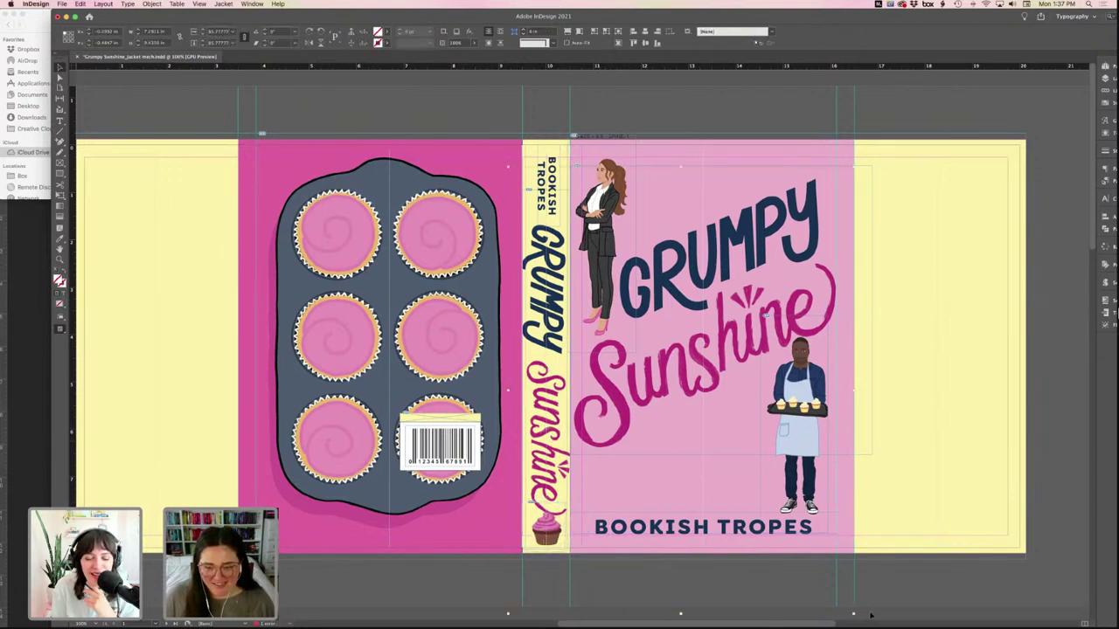
{"action": "left_click_drag", "start_coordinate": [853, 614], "coordinate": [834, 602]}
{"action": "key", "text": "shift+Left"}
{"action": "key", "text": "shift+Left"}
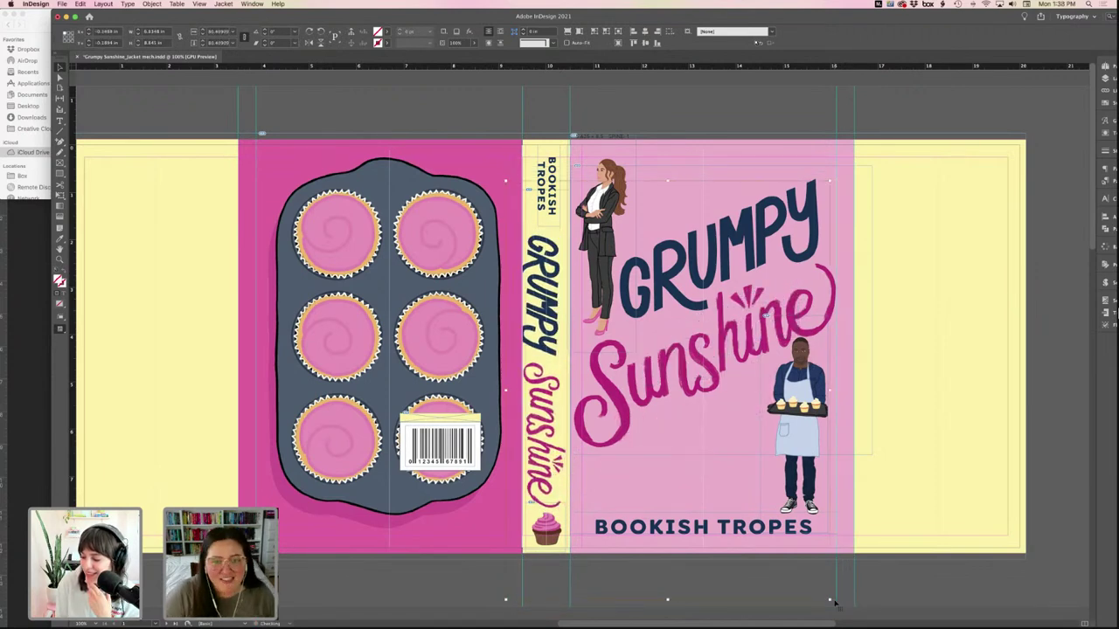
{"action": "key", "text": "shift+Right"}
{"action": "key", "text": "shift+Up"}
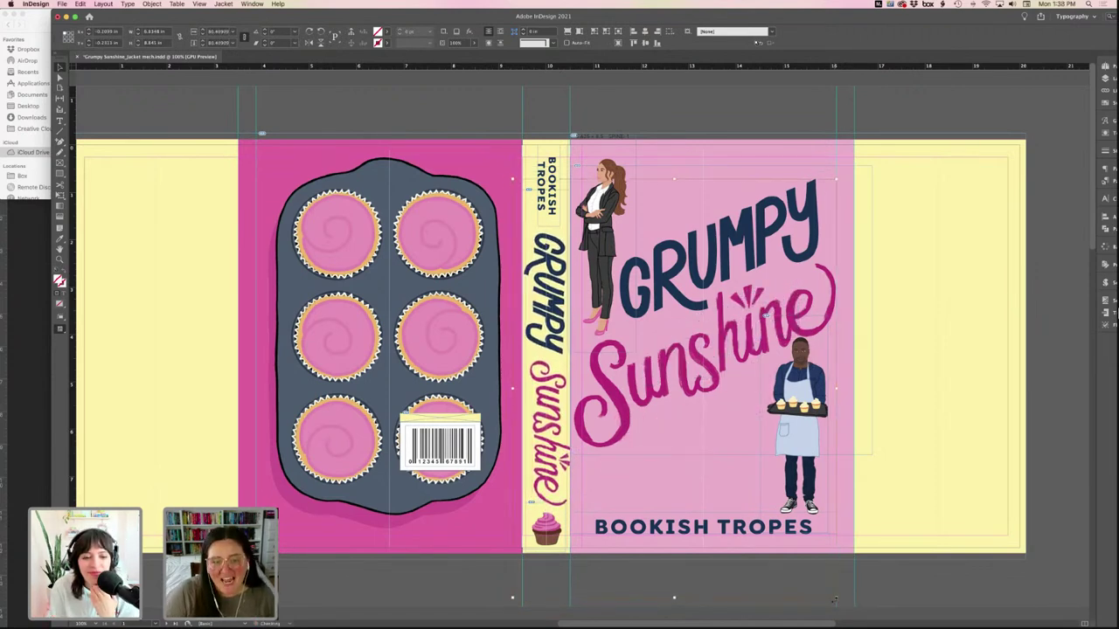
{"action": "key", "text": "shift+Up"}
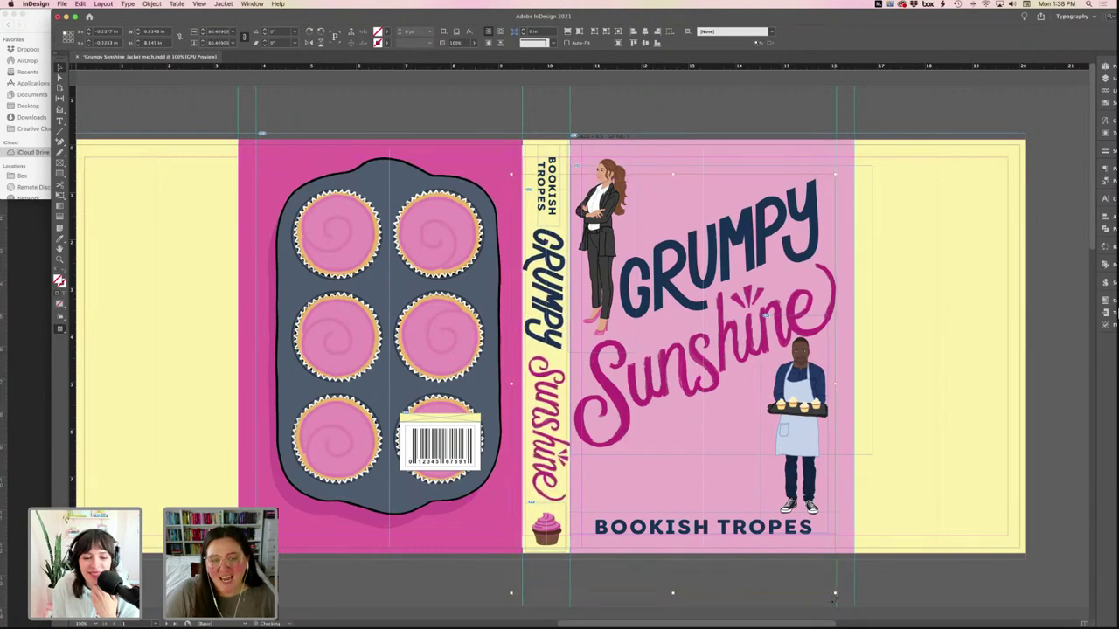
{"action": "key", "text": "Down"}
{"action": "key", "text": "Down"}
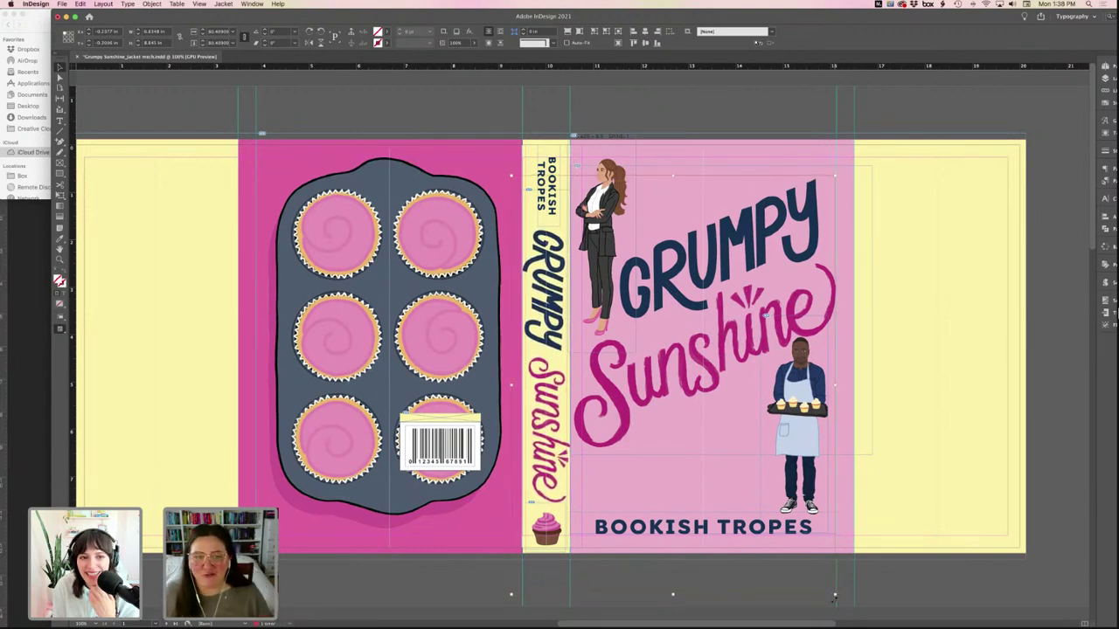
- Shrink the pink cupcake slightly at the foot of the spine and save the jacket file
{"action": "left_click", "coordinate": [668, 115]}
{"action": "key", "text": "w"}
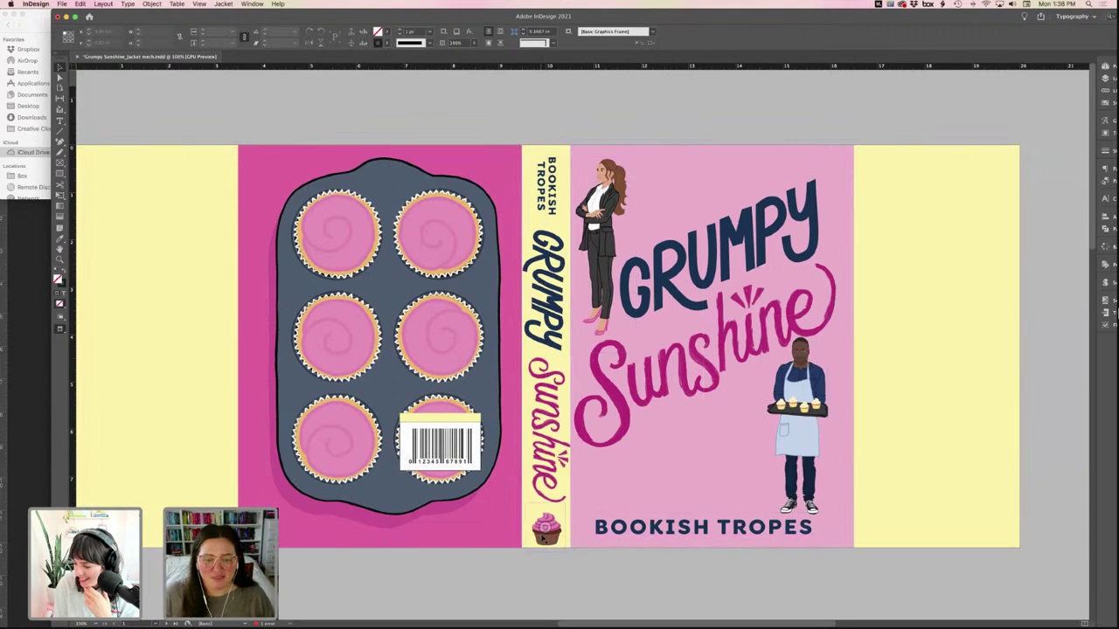
{"action": "left_click", "coordinate": [596, 534]}
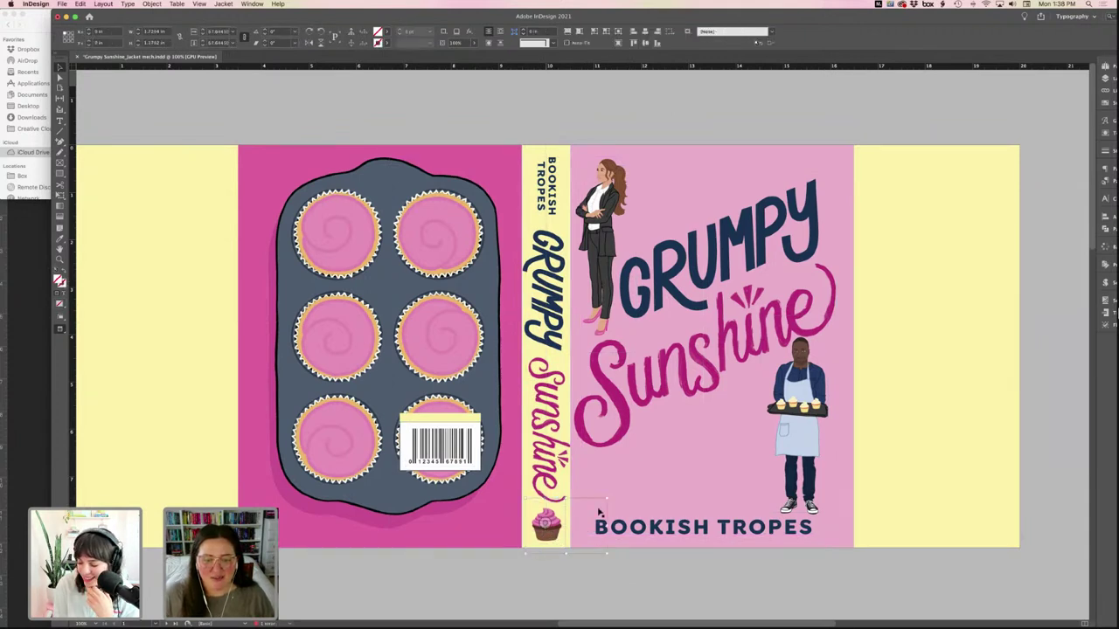
{"action": "left_click_drag", "start_coordinate": [607, 499], "coordinate": [600, 504]}
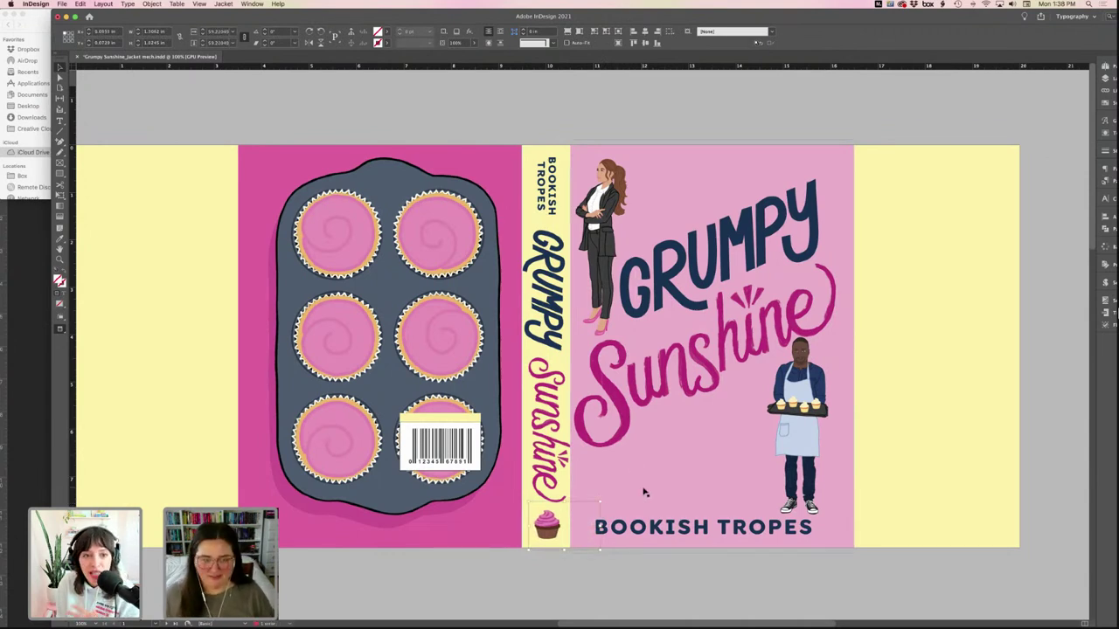
{"action": "left_click", "coordinate": [598, 116]}
{"action": "key", "text": "w"}
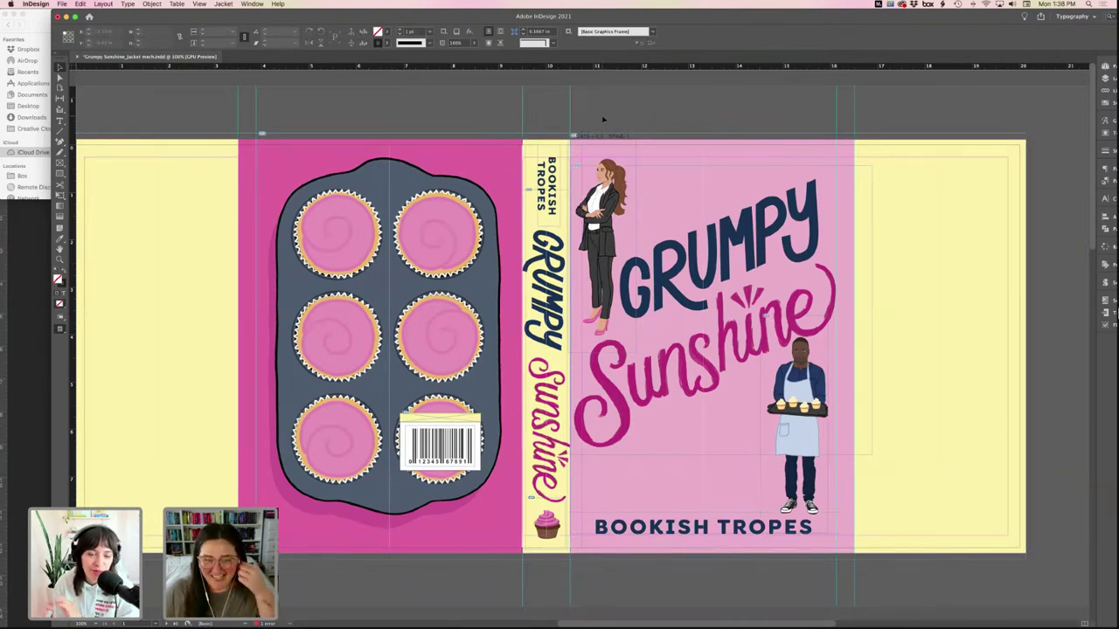
{"action": "key", "text": "super+s"}
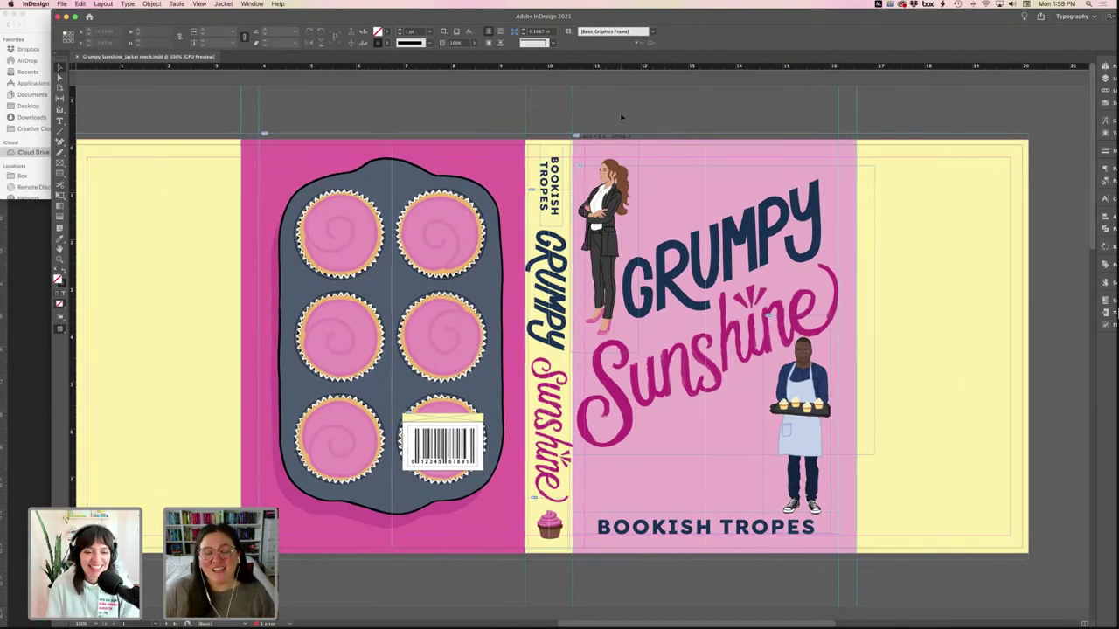
- Inspect the back cover's edge along the spine and adjust its artwork frame to meet the spine exactly
{"action": "scroll", "coordinate": [622, 116], "scroll_direction": "left", "scroll_amount": 3}
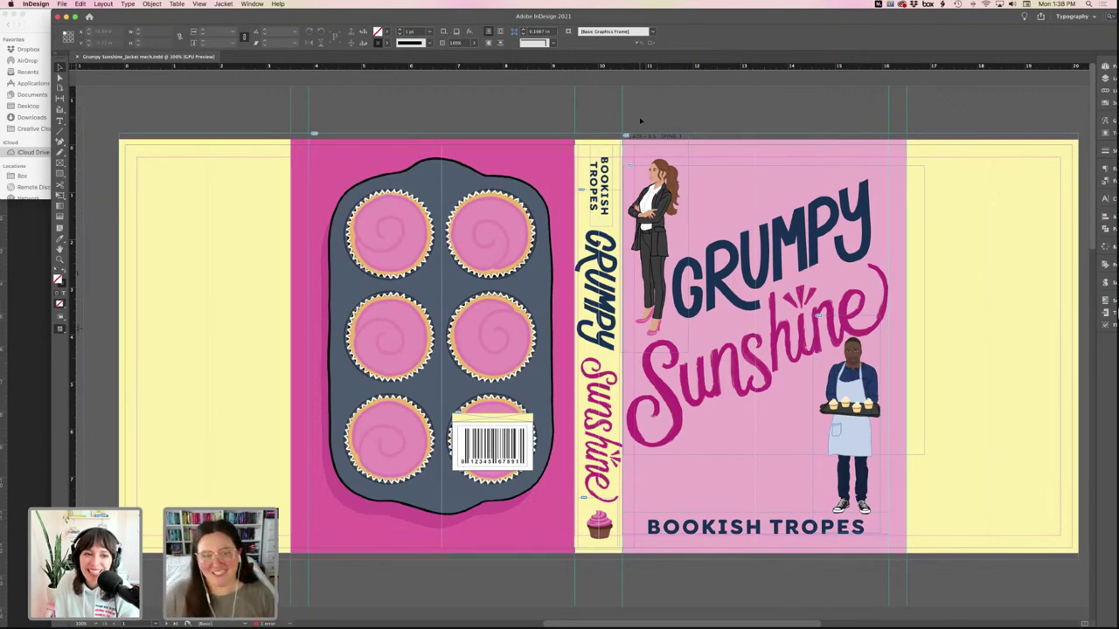
{"action": "scroll", "coordinate": [647, 118], "scroll_direction": "right", "scroll_amount": 2}
{"action": "key", "text": "w"}
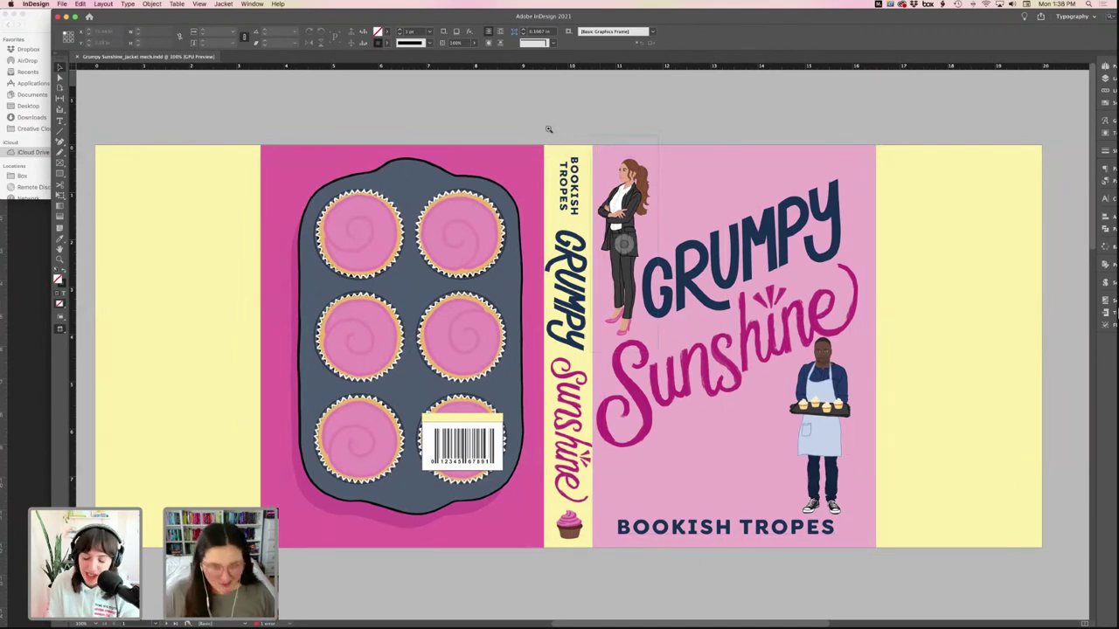
{"action": "scroll", "coordinate": [547, 158], "scroll_direction": "up", "scroll_amount": 5}
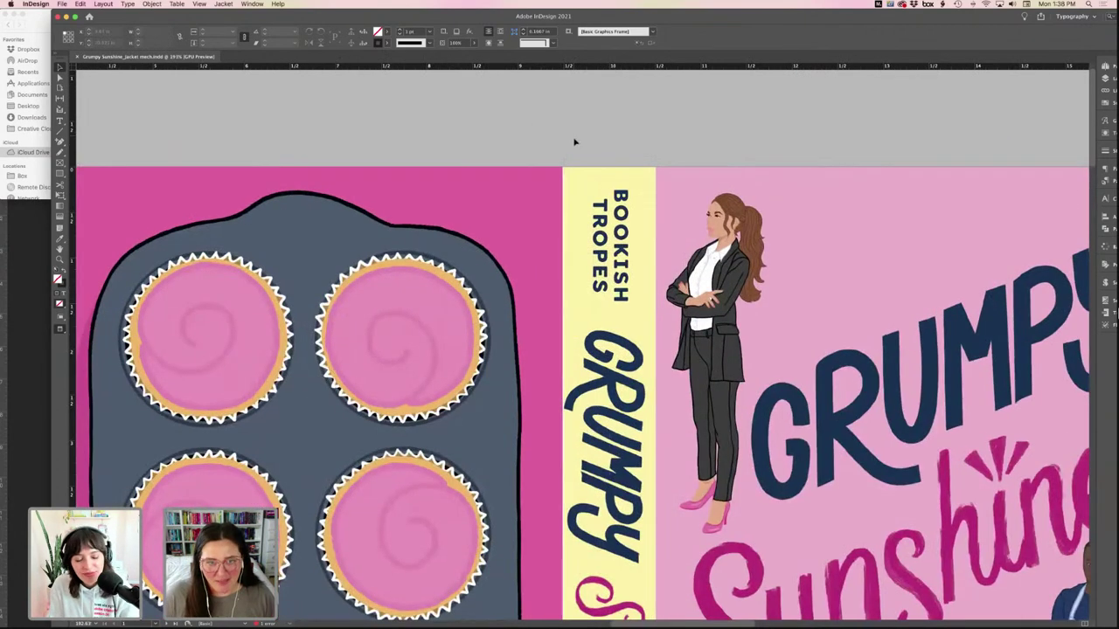
{"action": "key", "text": "w"}
{"action": "left_click", "coordinate": [574, 207]}
{"action": "left_click", "coordinate": [550, 182]}
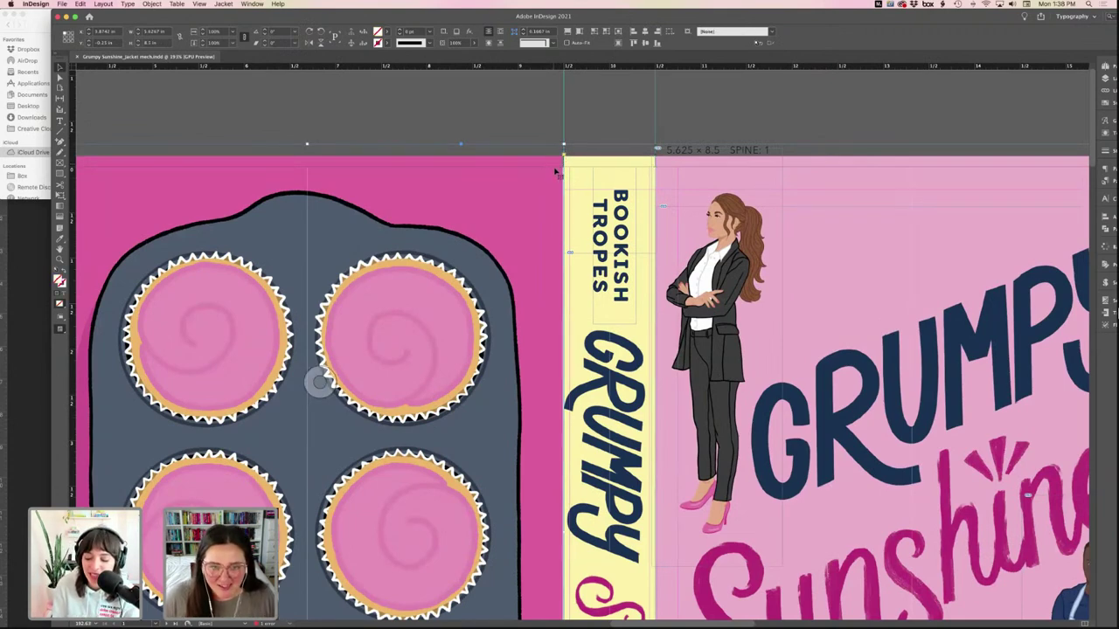
{"action": "left_click", "coordinate": [602, 122]}
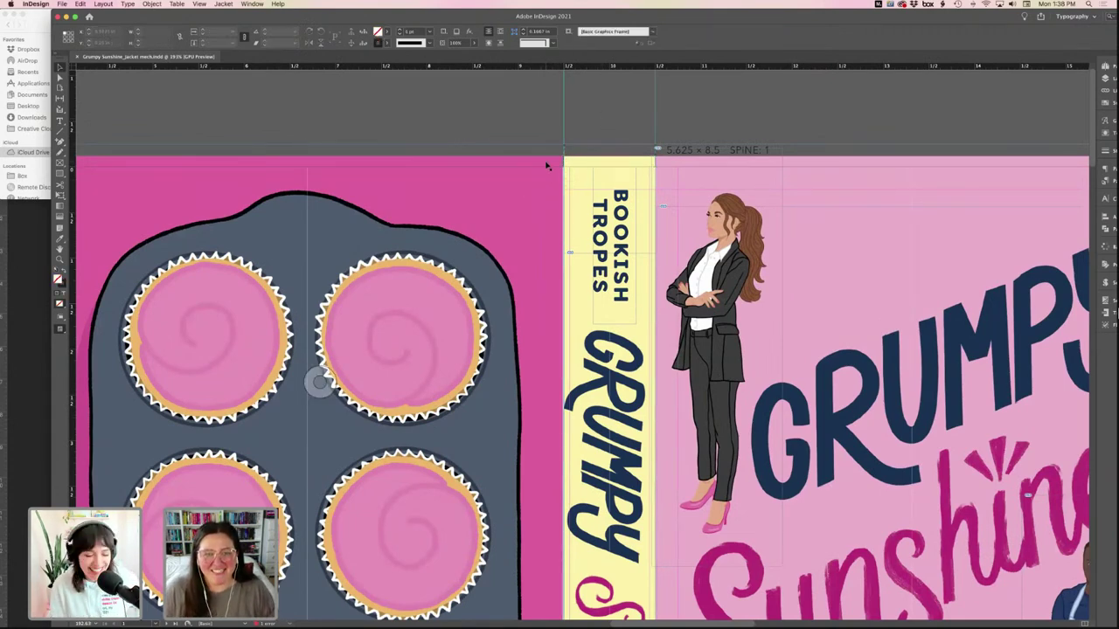
{"action": "left_click", "coordinate": [382, 181]}
{"action": "left_click_drag", "start_coordinate": [308, 144], "coordinate": [307, 175]}
{"action": "left_click_drag", "start_coordinate": [552, 166], "coordinate": [552, 164]}
{"action": "left_click", "coordinate": [582, 120]}
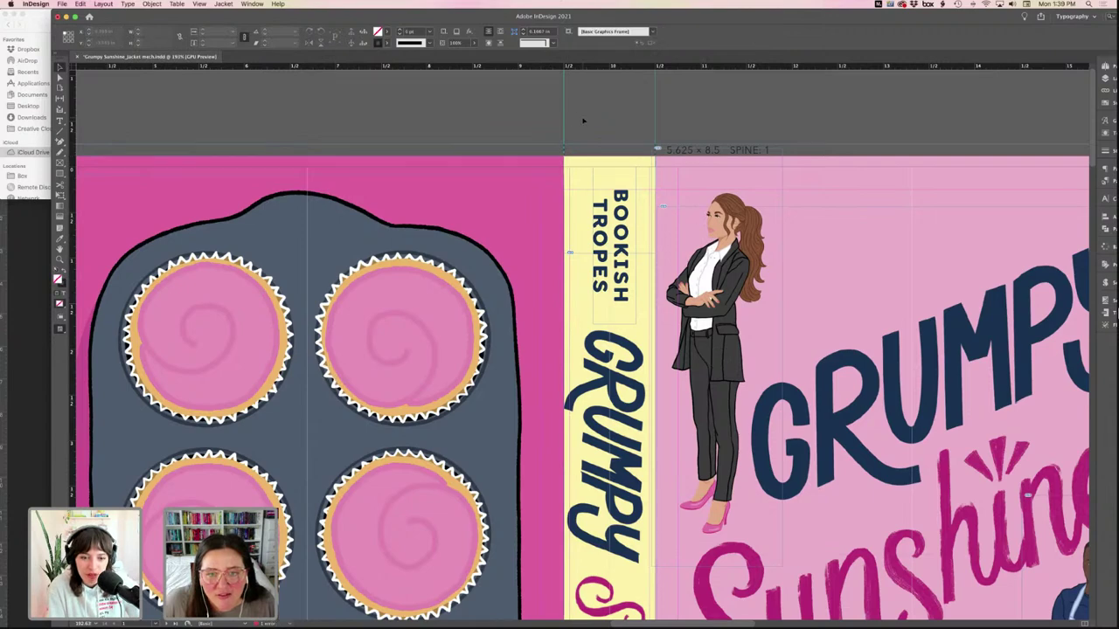
- Crop the top of the woman illustration's frame down to just above her head
{"action": "key", "text": "w"}
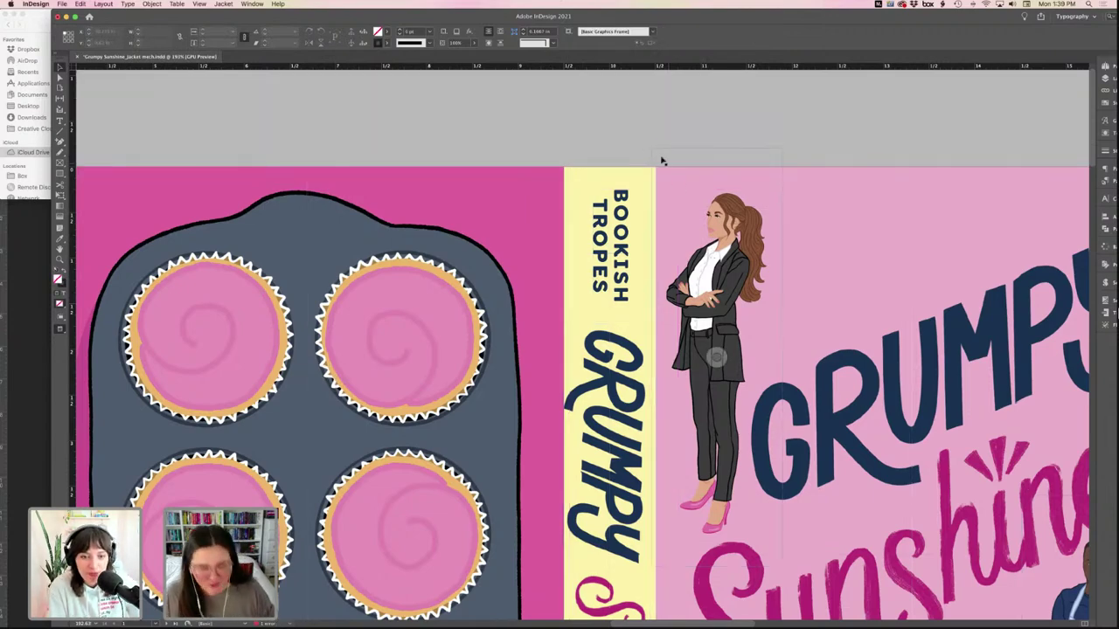
{"action": "left_click", "coordinate": [629, 146], "text": "super"}
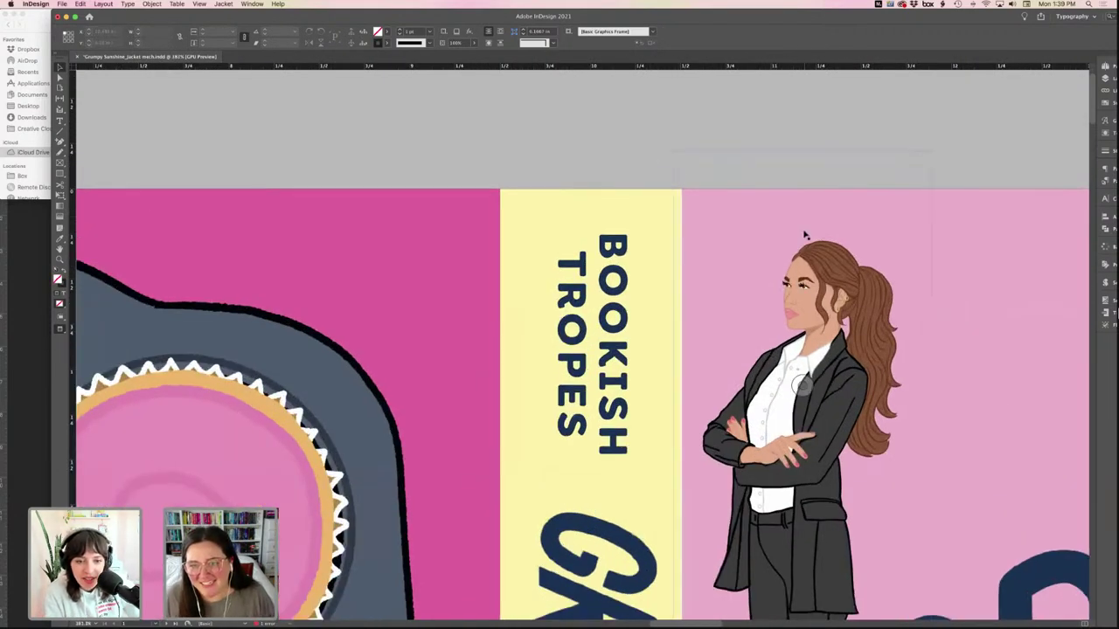
{"action": "left_click", "coordinate": [803, 214]}
{"action": "left_click_drag", "start_coordinate": [800, 152], "coordinate": [804, 230]}
- Check the front cover's pink background and extend the yellow spine background's top edge to Y -0.125 in
{"action": "left_click", "coordinate": [732, 206]}
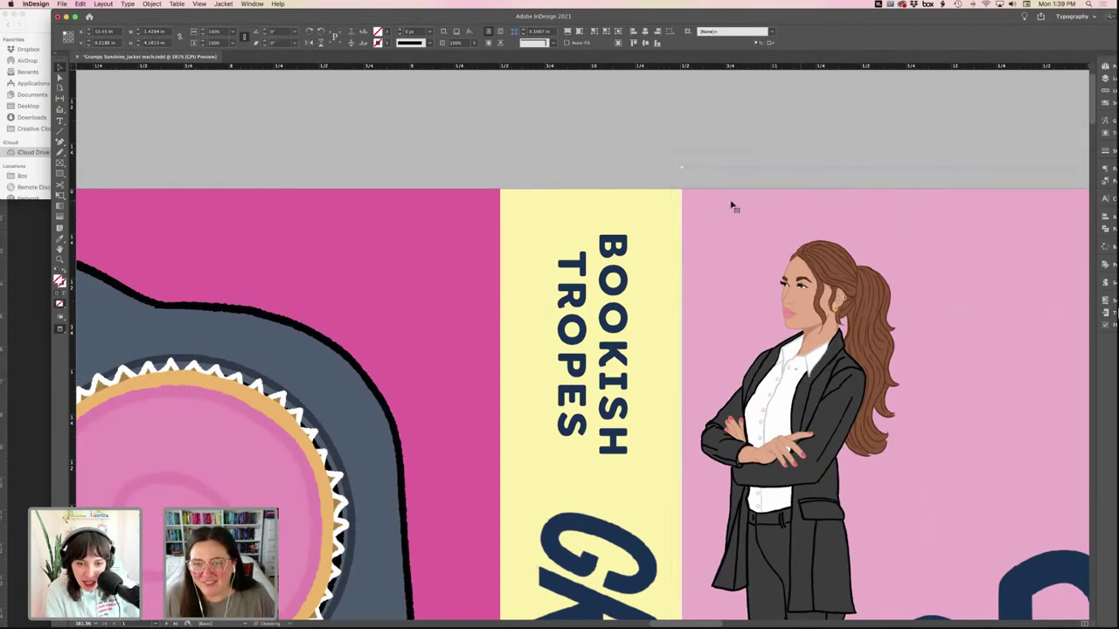
{"action": "left_click", "coordinate": [732, 206]}
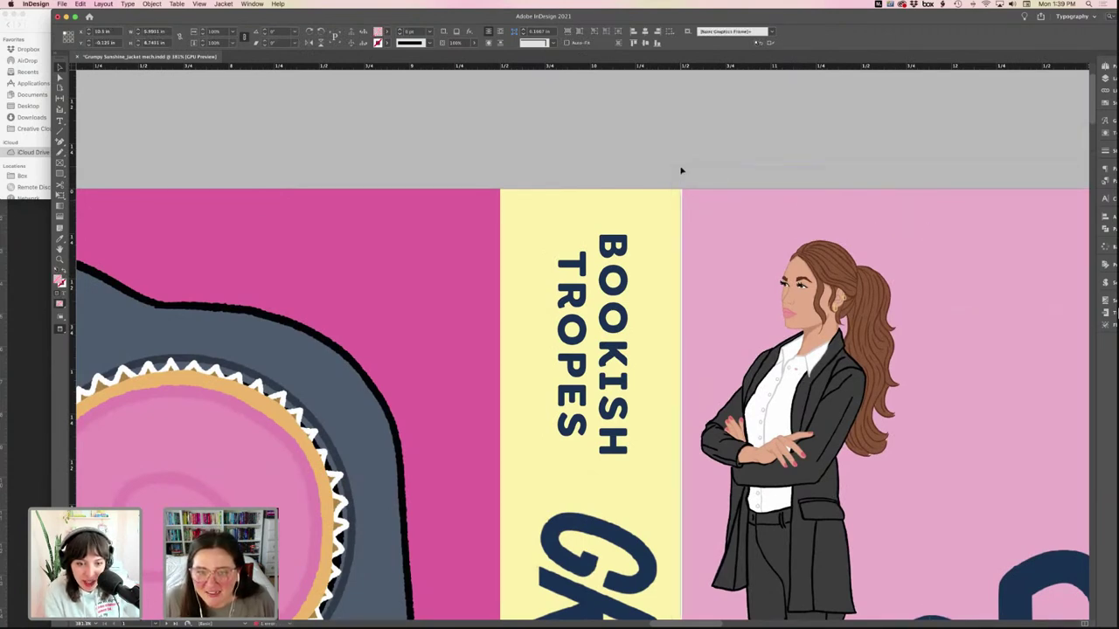
{"action": "key", "text": "w"}
{"action": "left_click", "coordinate": [598, 173]}
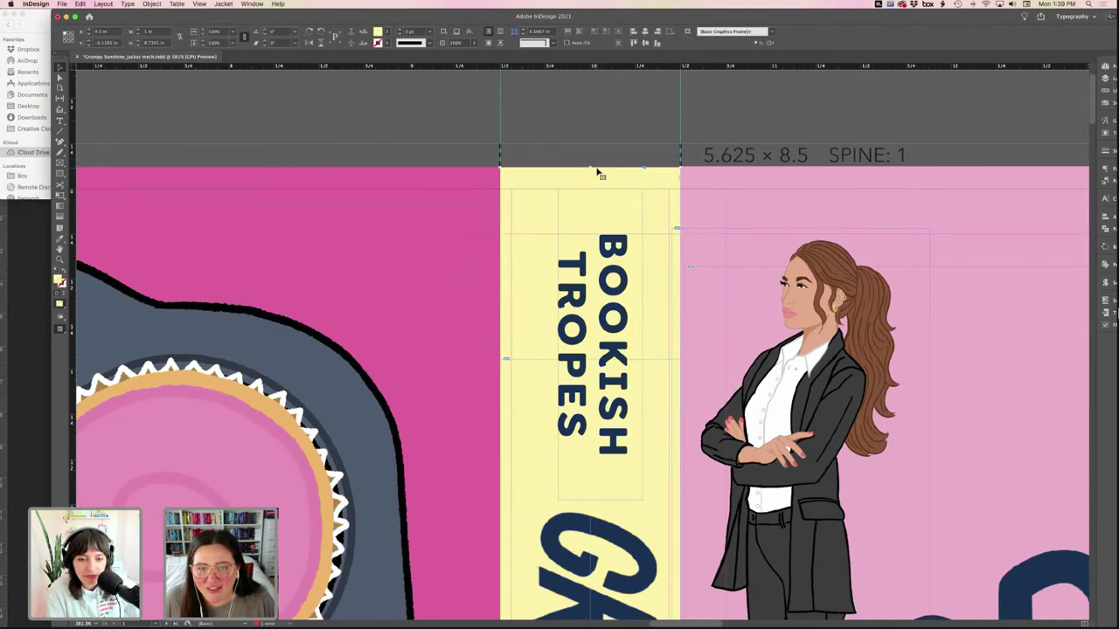
{"action": "left_click_drag", "start_coordinate": [598, 173], "coordinate": [598, 158]}
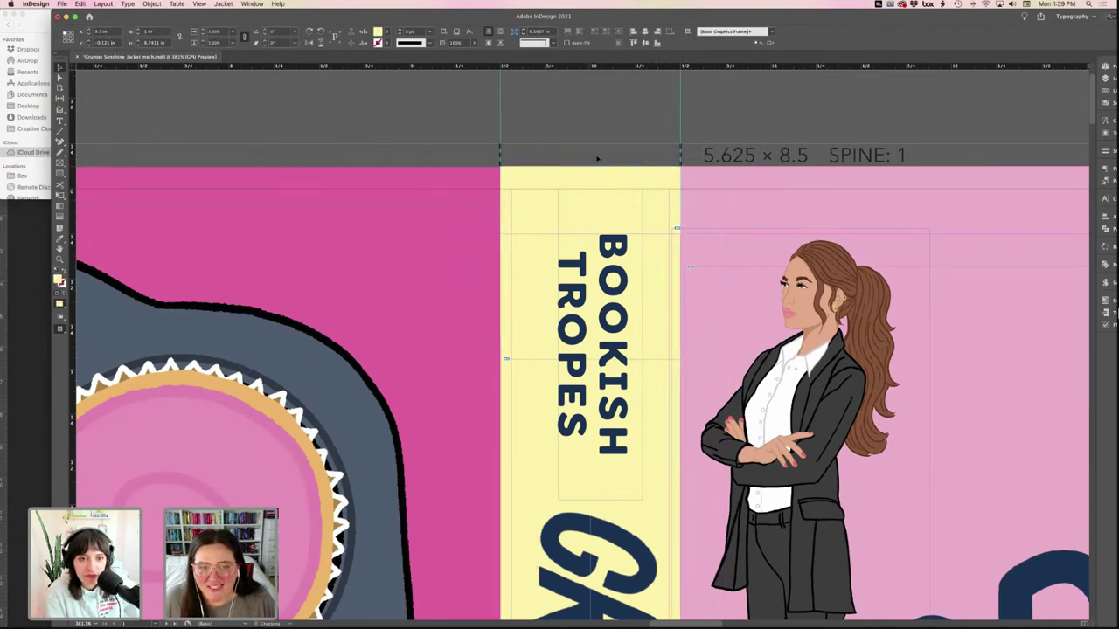
- Adjust the magenta back cover background's upper corner to meet the yellow spine and preview the whole jacket
{"action": "left_click", "coordinate": [460, 183]}
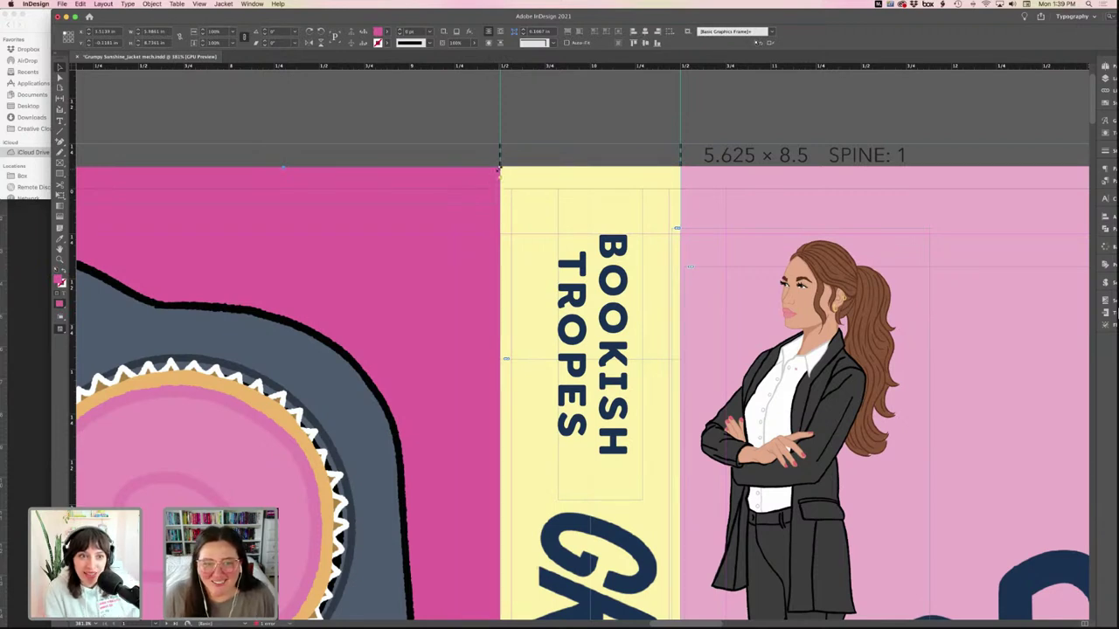
{"action": "left_click_drag", "start_coordinate": [500, 168], "coordinate": [499, 166]}
{"action": "key", "text": "super+shift+a"}
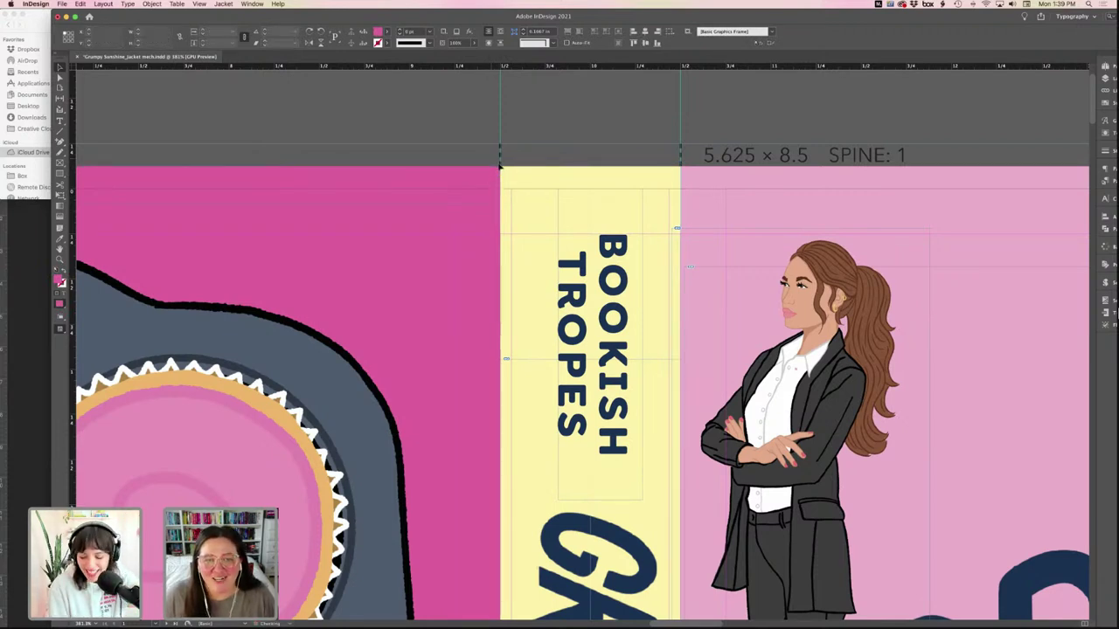
{"action": "key", "text": "w"}
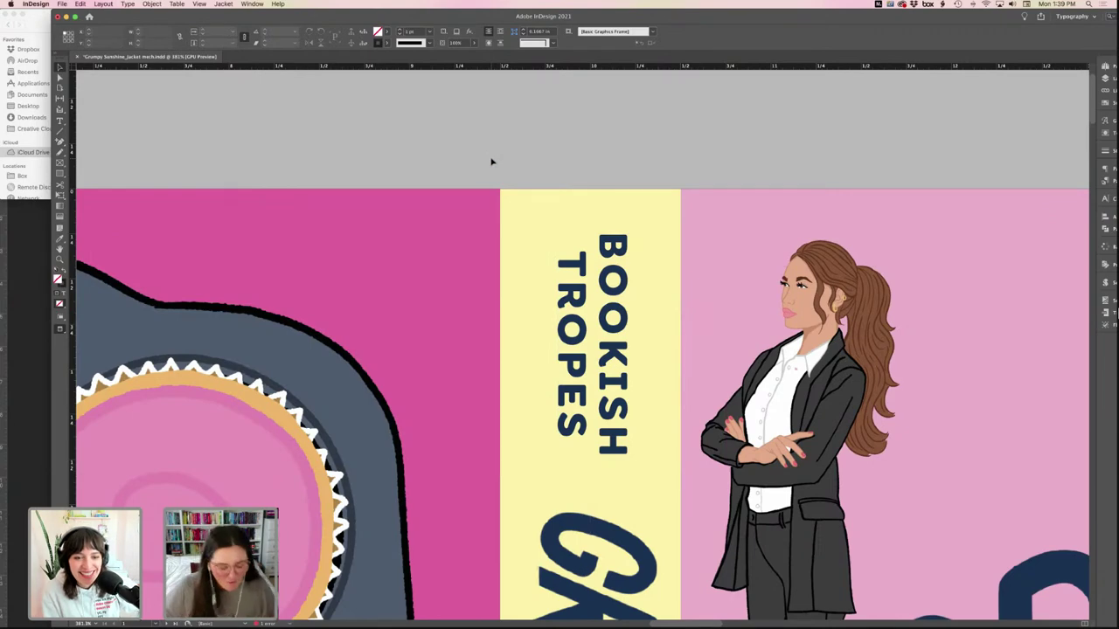
{"action": "key", "text": "super+1"}
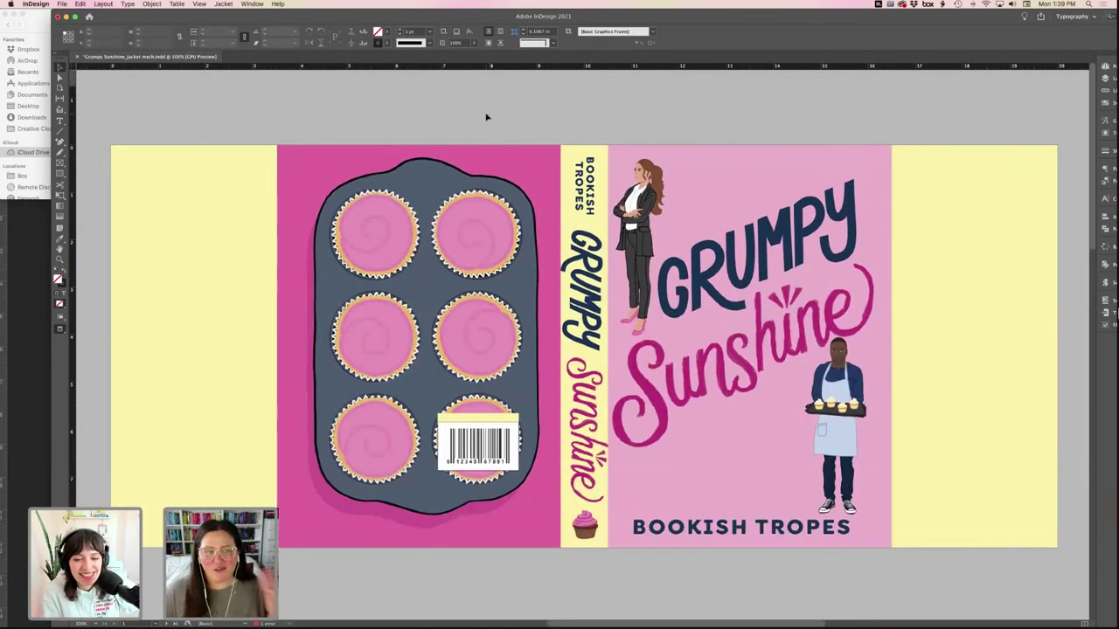
{"action": "scroll", "coordinate": [525, 131], "scroll_direction": "right", "scroll_amount": 2}
{"action": "key", "text": "w"}
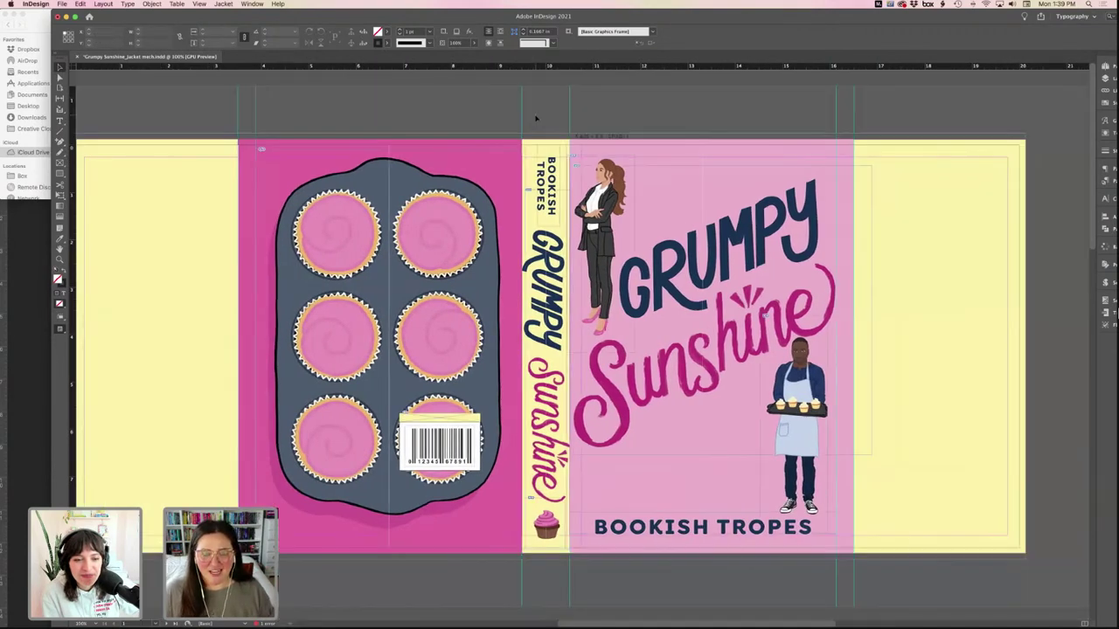
- Look over the jacket layout and the TikTok blurbs on the pasteboard beside the back flap
{"action": "scroll", "coordinate": [535, 118], "scroll_direction": "left", "scroll_amount": 4}
{"action": "scroll", "coordinate": [536, 118], "scroll_direction": "left", "scroll_amount": 4}
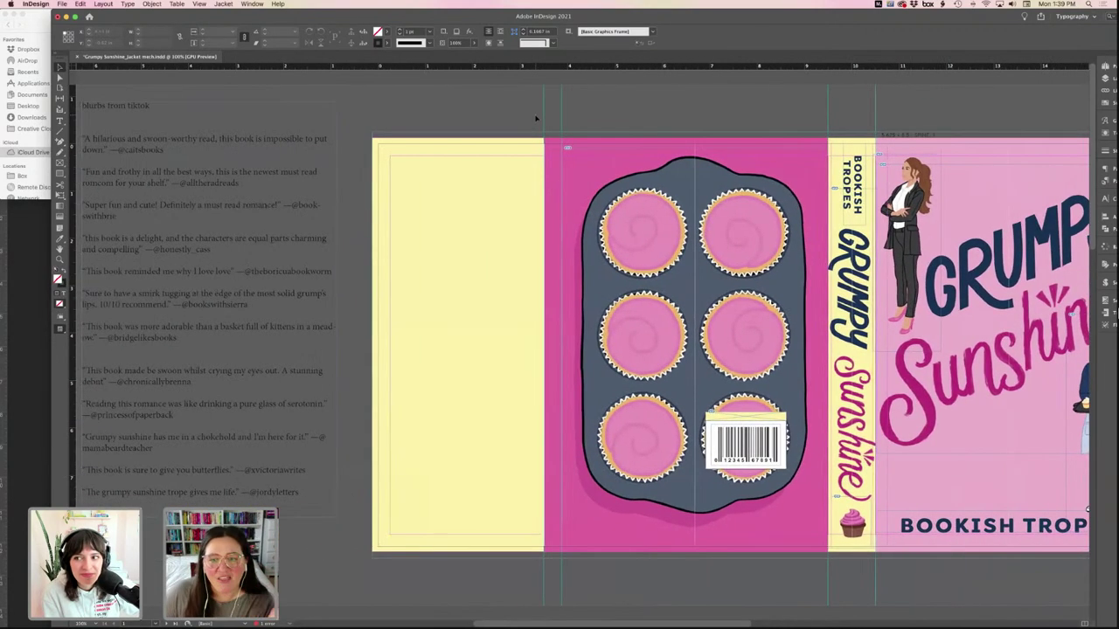
{"action": "scroll", "coordinate": [536, 118], "scroll_direction": "right", "scroll_amount": 4}
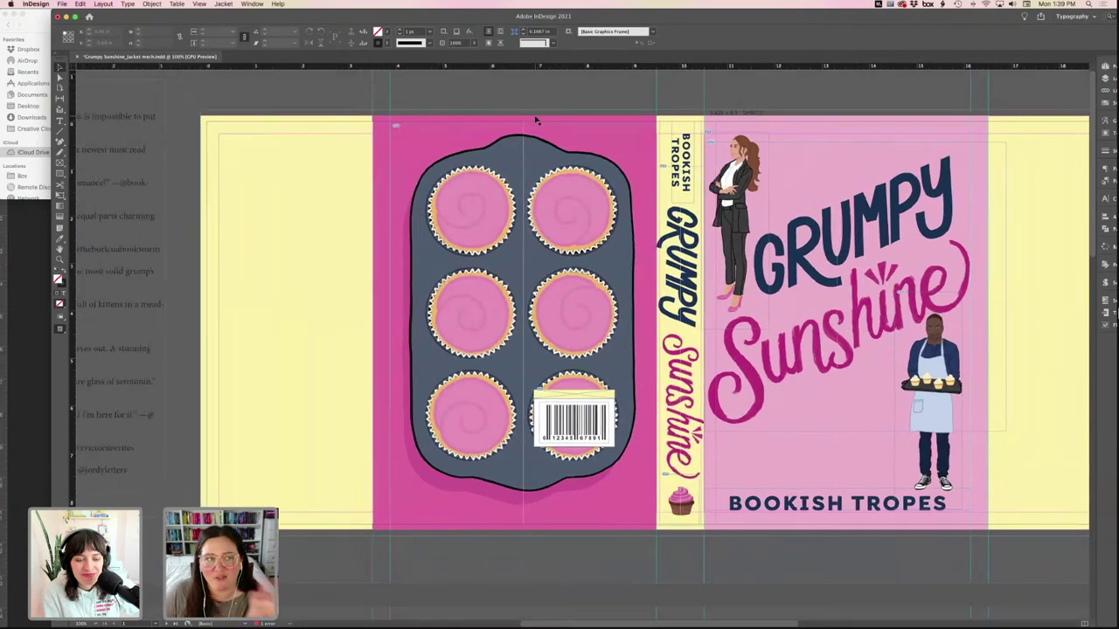
{"action": "scroll", "coordinate": [532, 119], "scroll_direction": "right", "scroll_amount": 2}
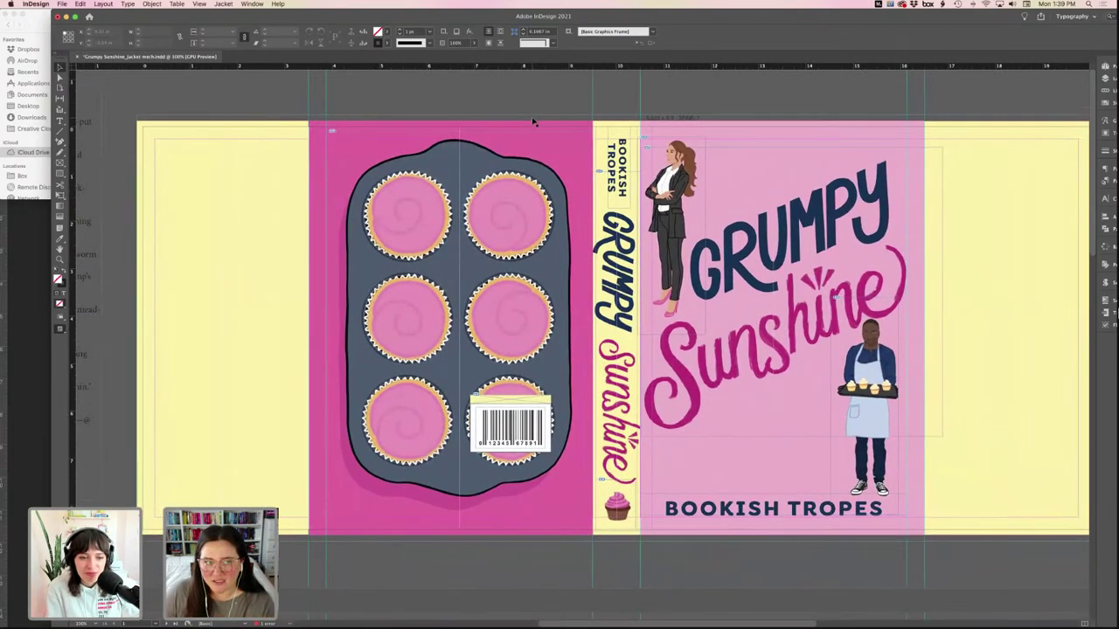
{"action": "scroll", "coordinate": [597, 105], "scroll_direction": "up", "scroll_amount": 1}
{"action": "scroll", "coordinate": [406, 110], "scroll_direction": "left", "scroll_amount": 5}
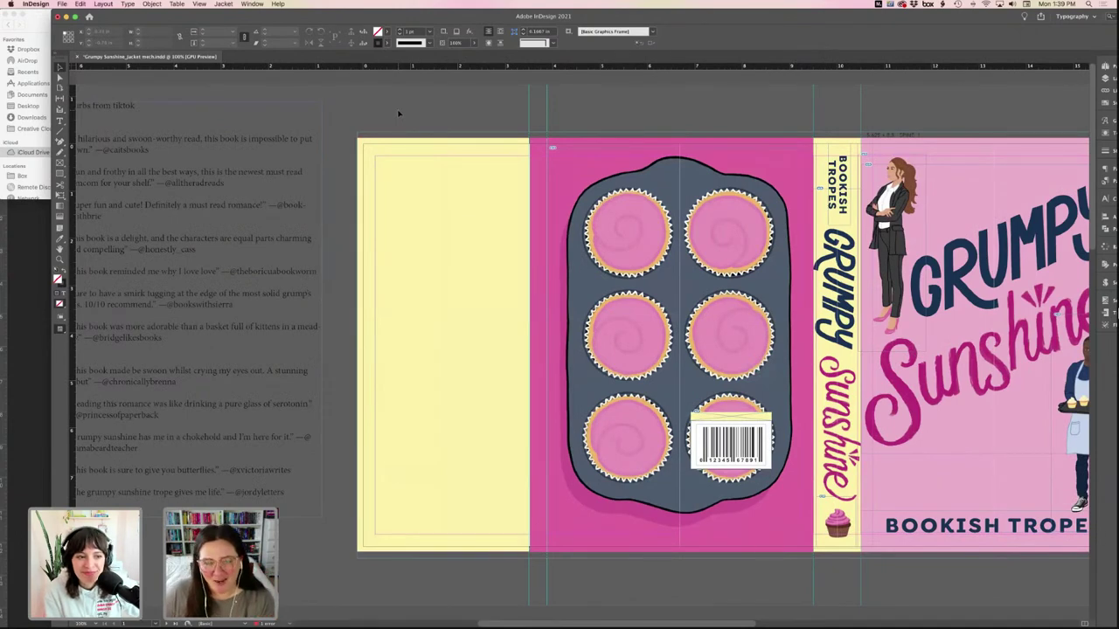
{"action": "scroll", "coordinate": [382, 132], "scroll_direction": "left", "scroll_amount": 1}
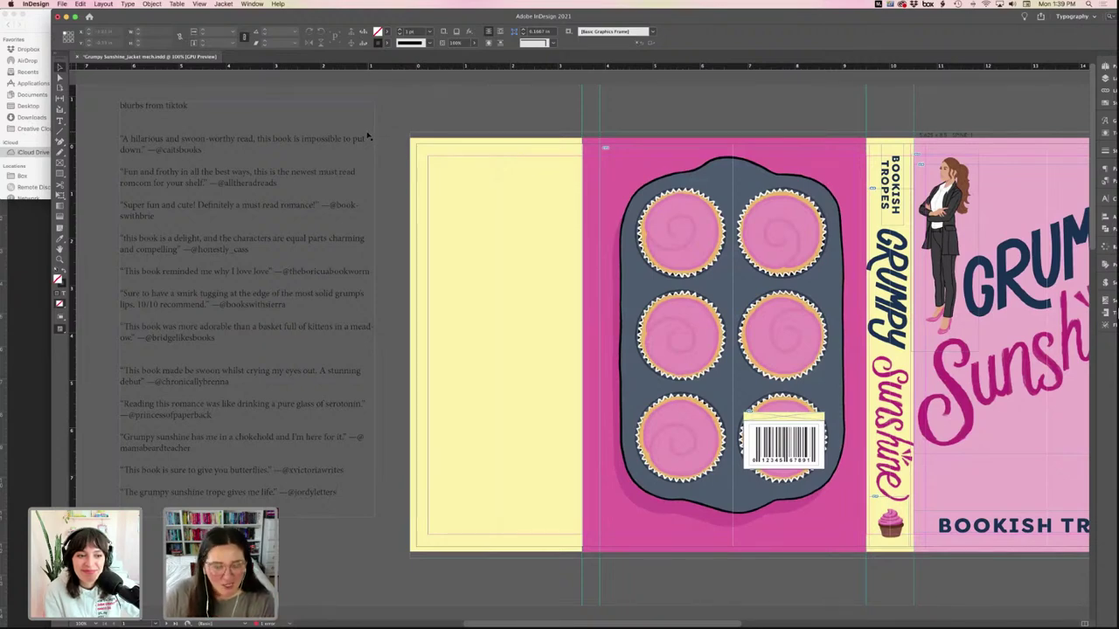
{"action": "scroll", "coordinate": [288, 145], "scroll_direction": "right", "scroll_amount": 2}
{"action": "scroll", "coordinate": [203, 150], "scroll_direction": "left", "scroll_amount": 3}
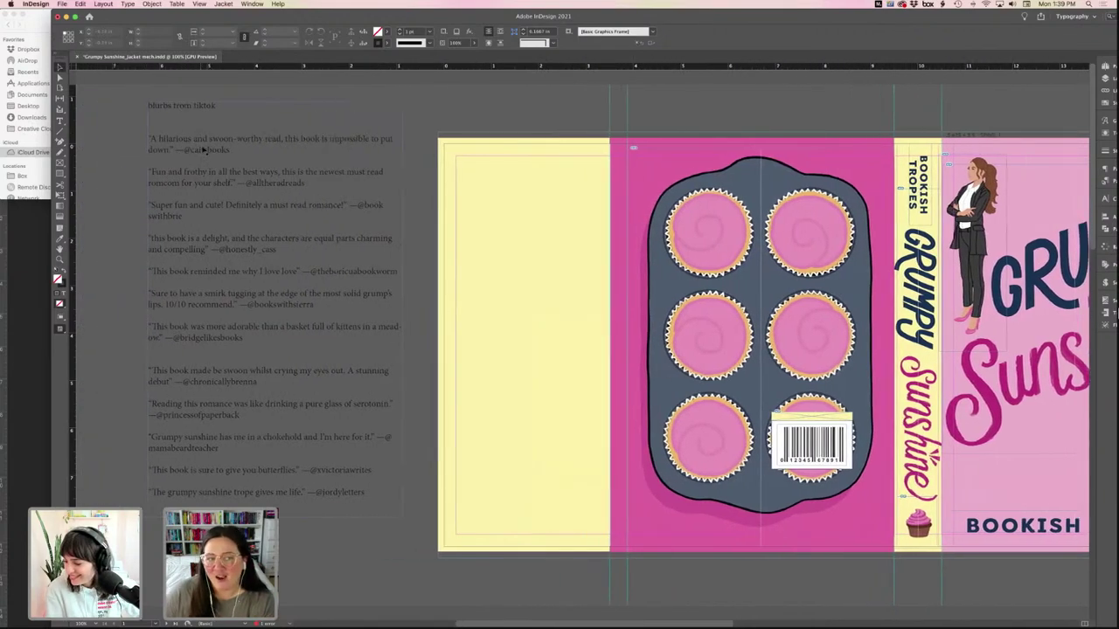
{"action": "scroll", "coordinate": [210, 150], "scroll_direction": "left", "scroll_amount": 2}
{"action": "scroll", "coordinate": [223, 151], "scroll_direction": "right", "scroll_amount": 3}
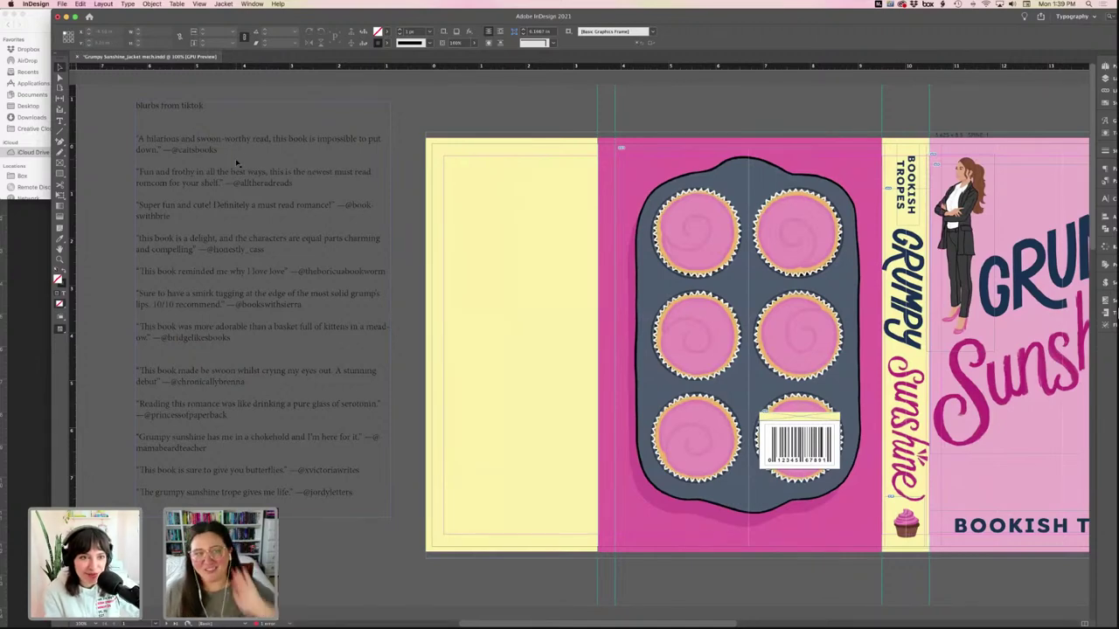
- Copy the "A hilarious and swoon-worthy read" blurb with its attribution into a new text frame at the top of the front cover
{"action": "double_click", "coordinate": [221, 150]}
{"action": "left_click_drag", "start_coordinate": [220, 151], "coordinate": [138, 140]}
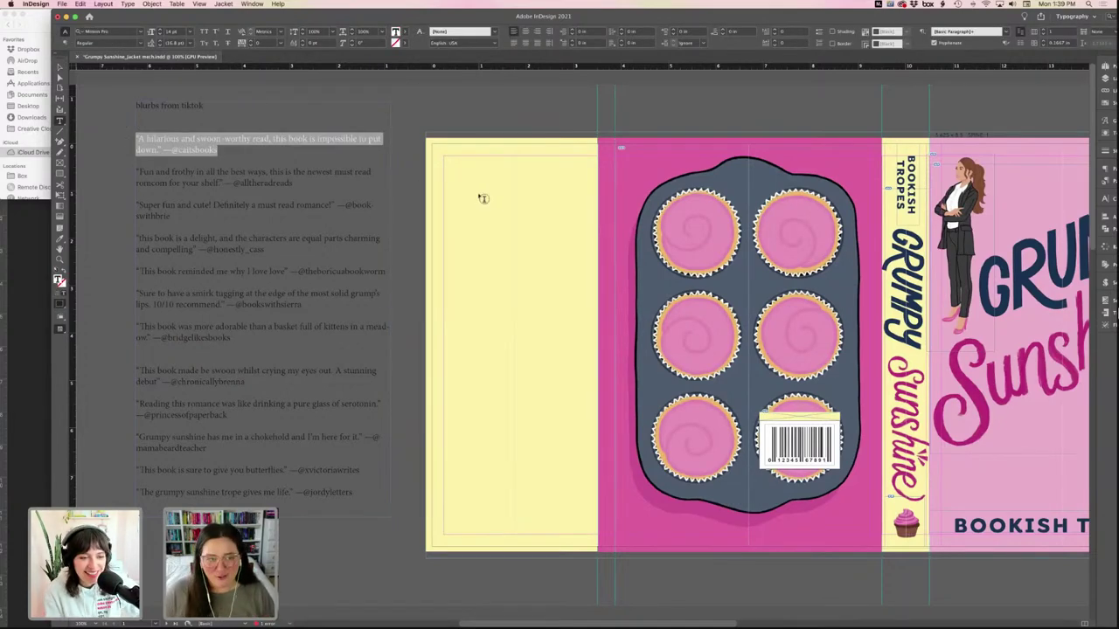
{"action": "scroll", "coordinate": [483, 196], "scroll_direction": "right", "scroll_amount": 3}
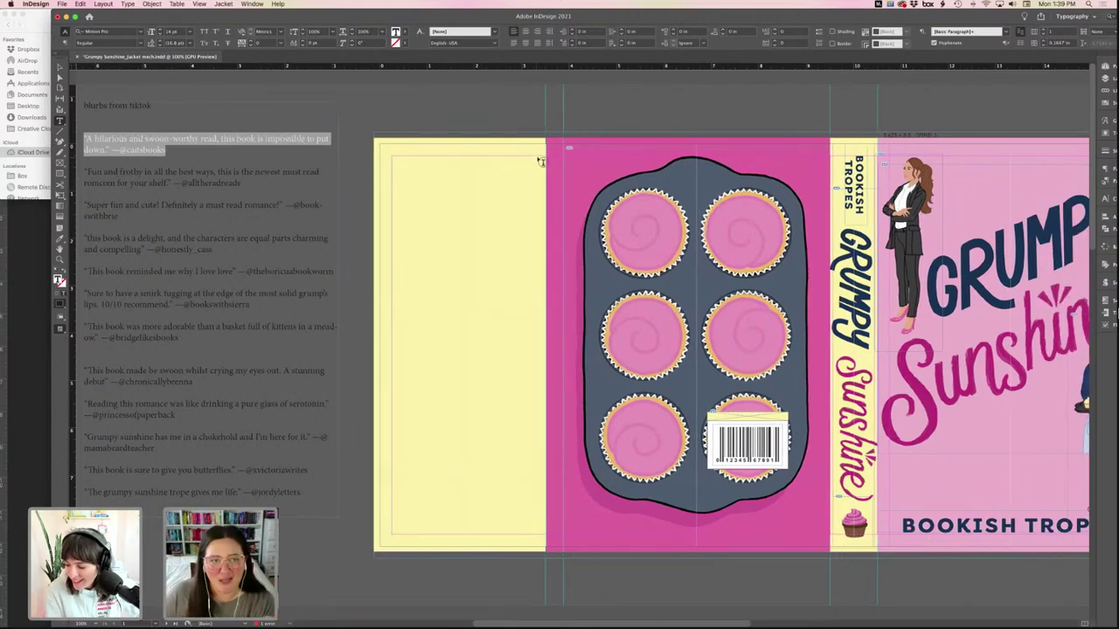
{"action": "scroll", "coordinate": [533, 165], "scroll_direction": "right", "scroll_amount": 4}
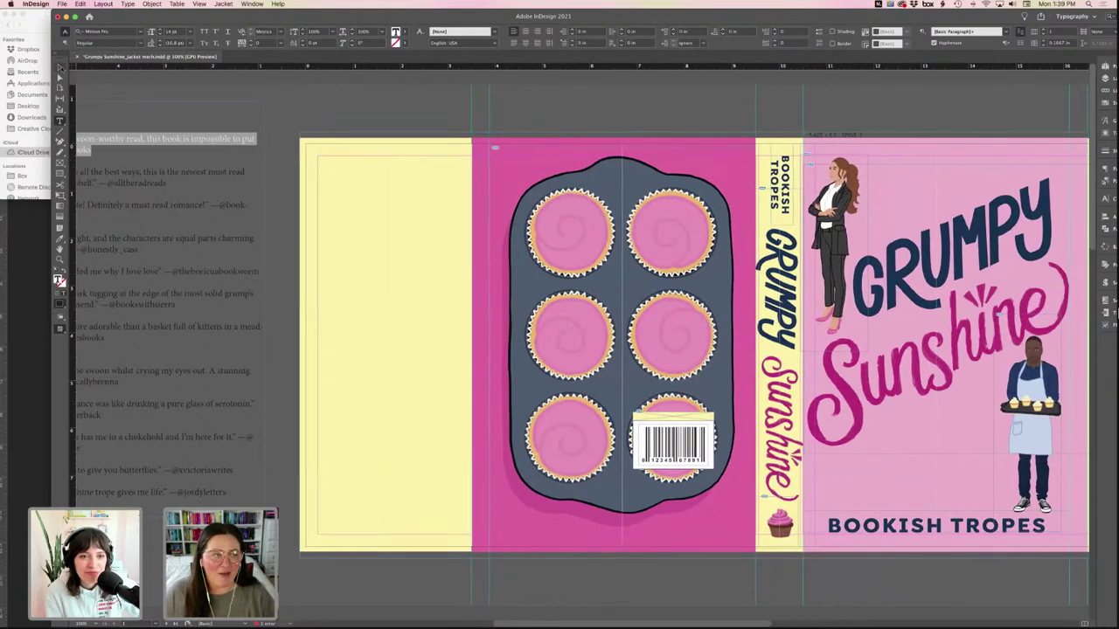
{"action": "left_click", "coordinate": [61, 68]}
{"action": "scroll", "coordinate": [750, 143], "scroll_direction": "right", "scroll_amount": 10}
{"action": "left_click", "coordinate": [685, 116]}
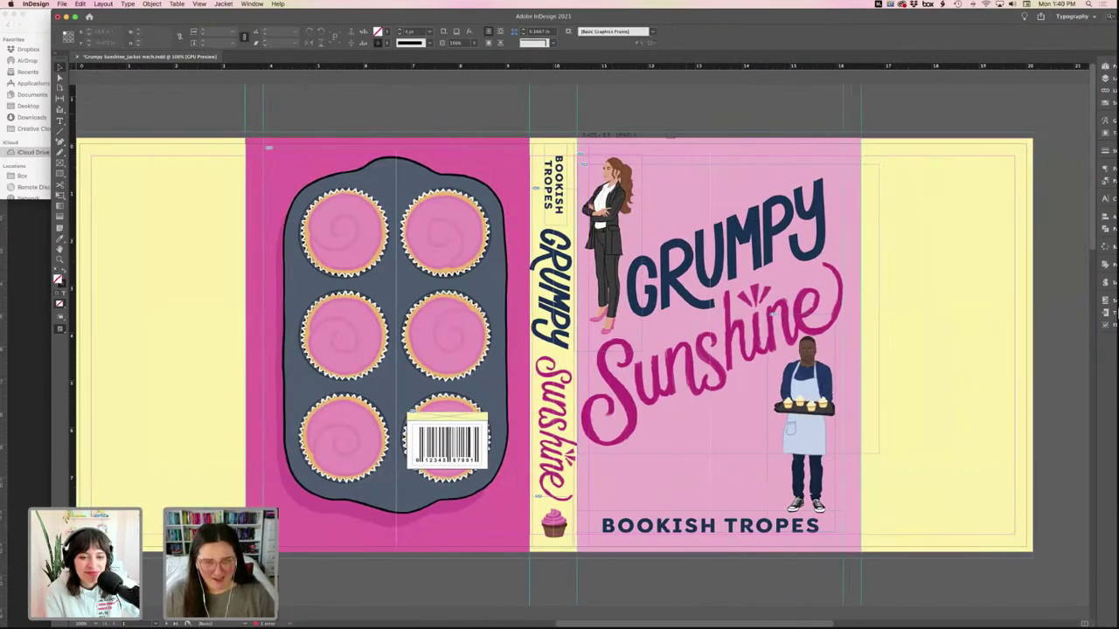
{"action": "key", "text": "t"}
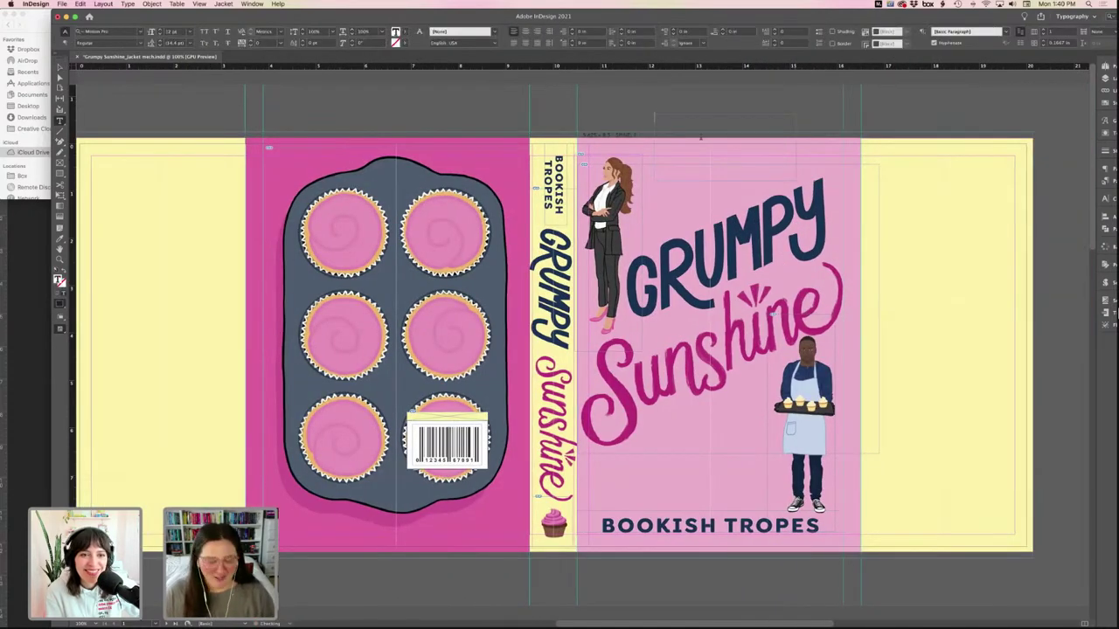
{"action": "key", "text": "super+v"}
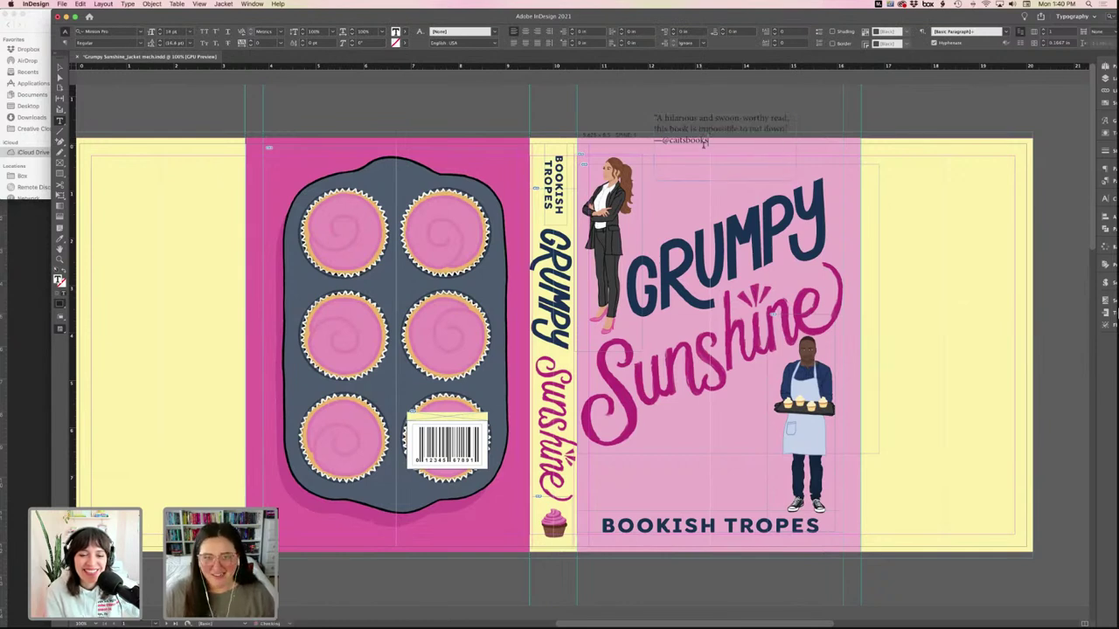
- Set the copied blurb and its attribution in Goldplay Alt Medium
{"action": "left_click_drag", "start_coordinate": [715, 138], "coordinate": [603, 110]}
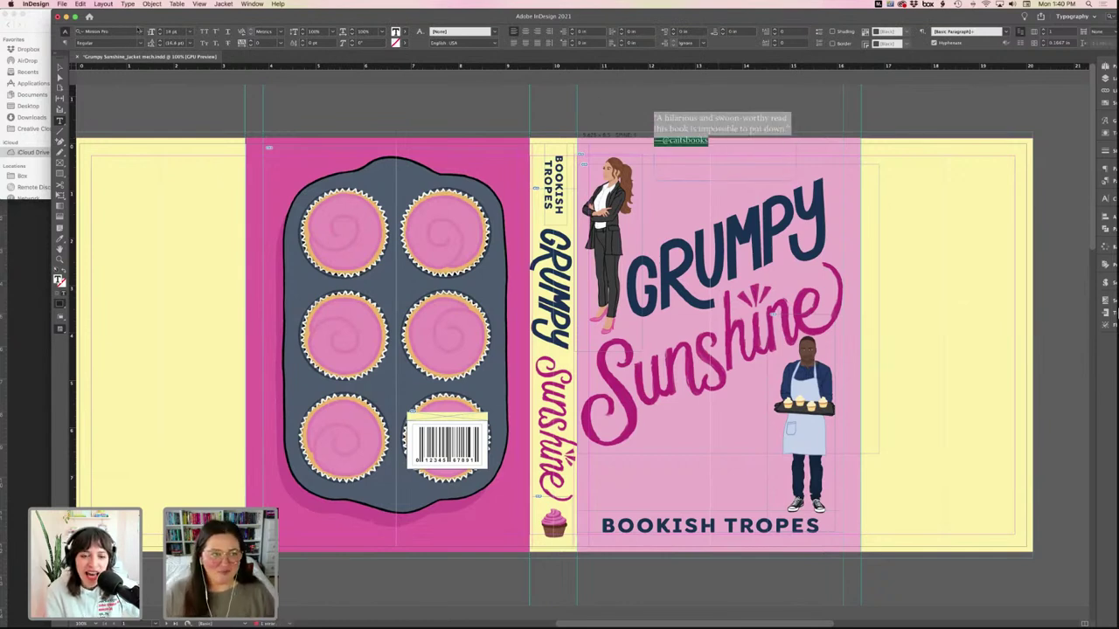
{"action": "left_click", "coordinate": [137, 31]}
{"action": "type", "text": "gold"}
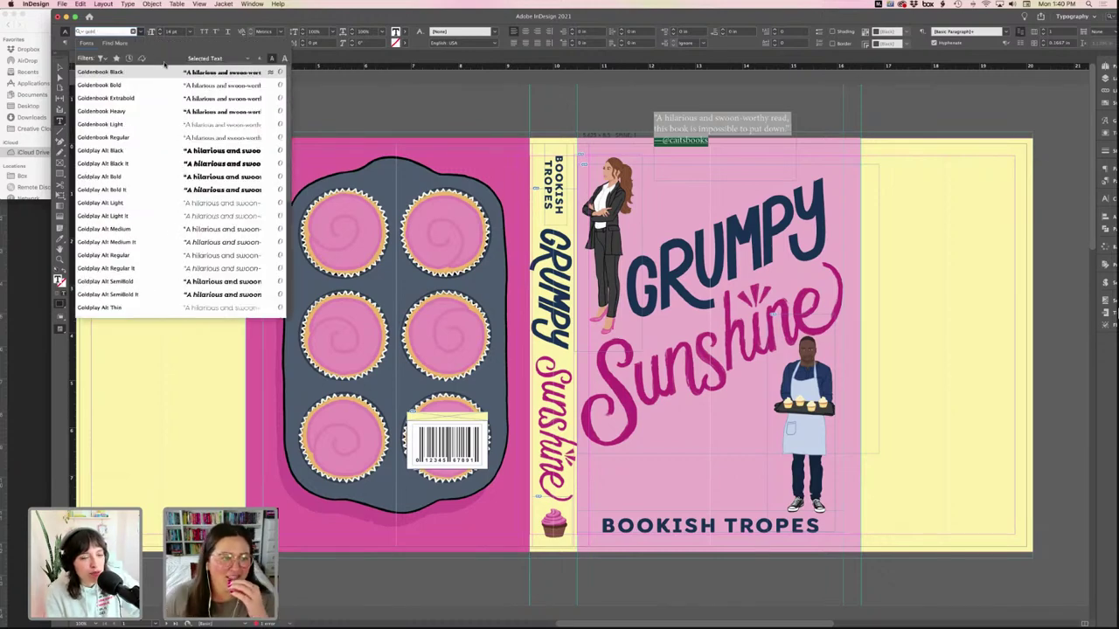
{"action": "left_click", "coordinate": [180, 229]}
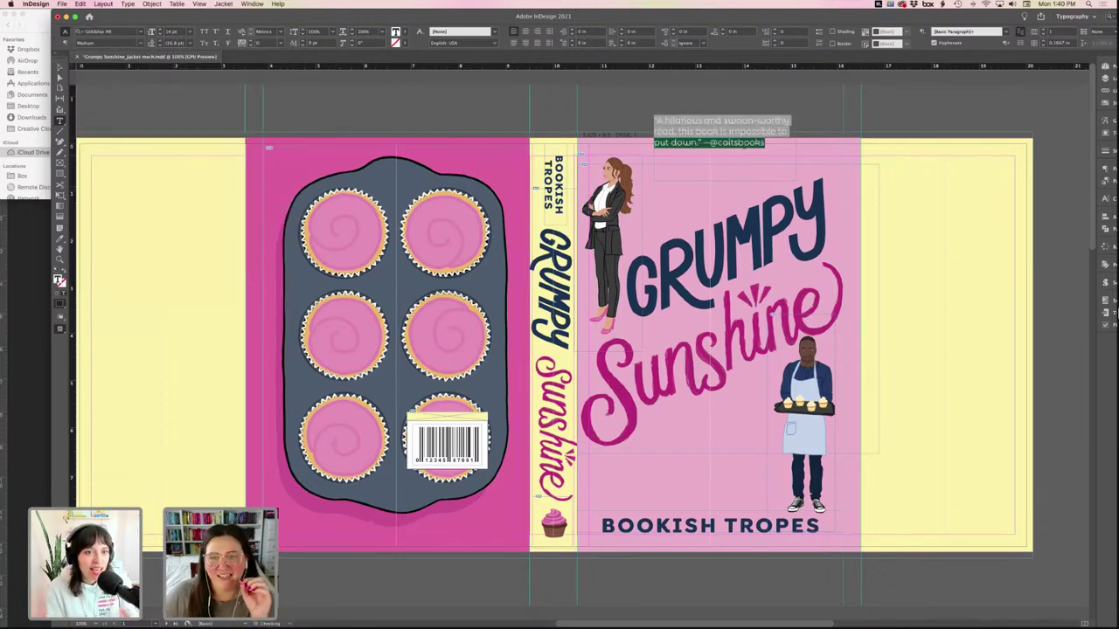
- Move the blurb's attribution onto its own line and centre all the blurb text
{"action": "left_click", "coordinate": [711, 141]}
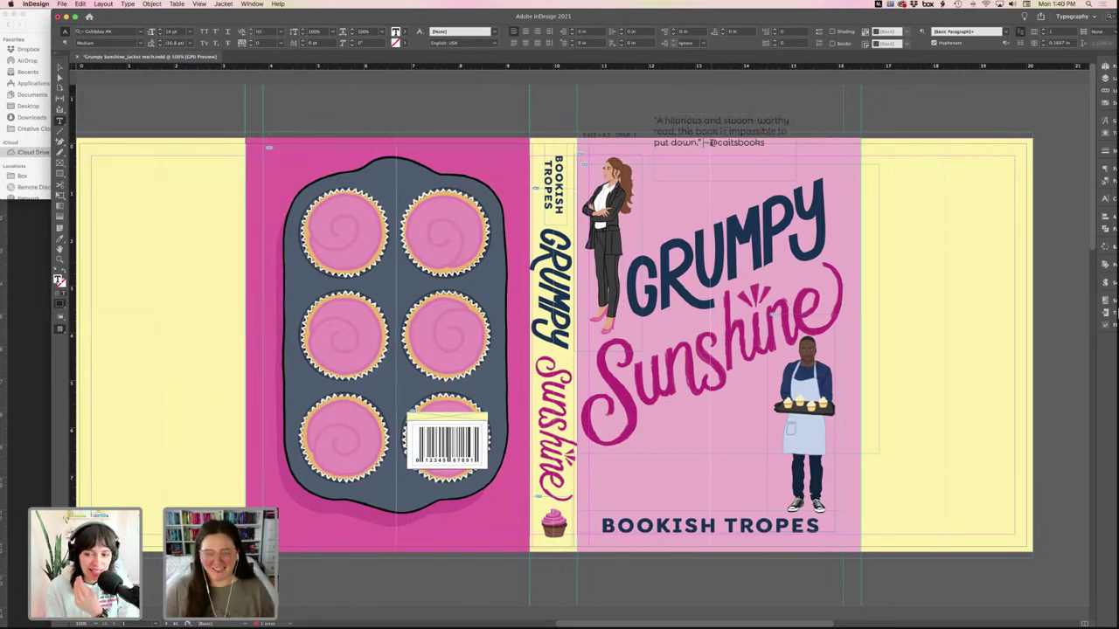
{"action": "key", "text": "Return"}
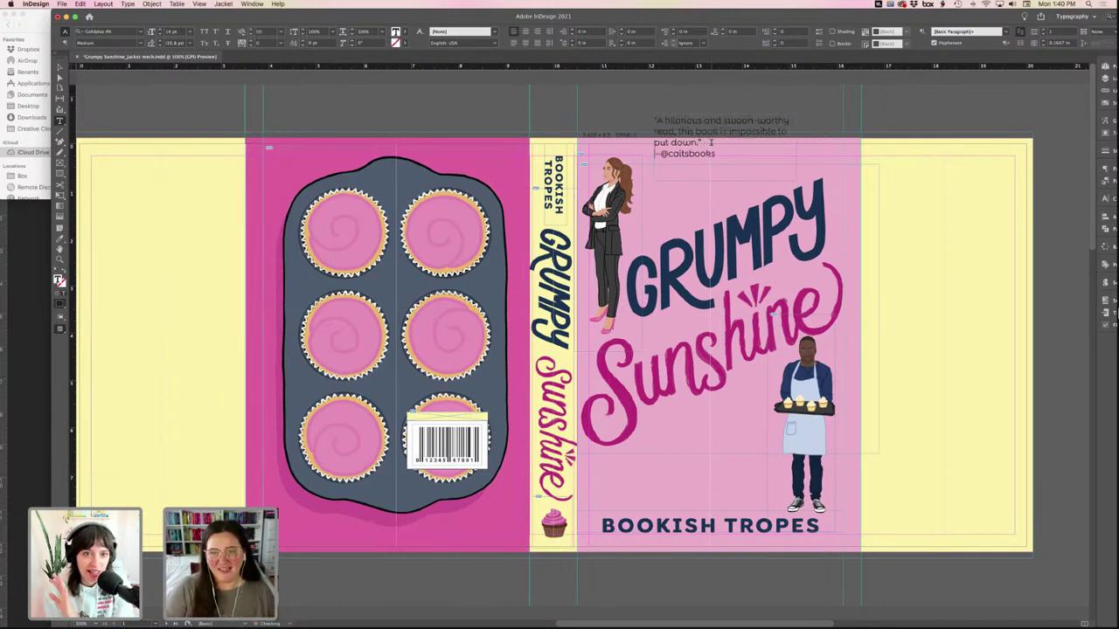
{"action": "key", "text": "super+a"}
{"action": "key", "text": "super+shift+c"}
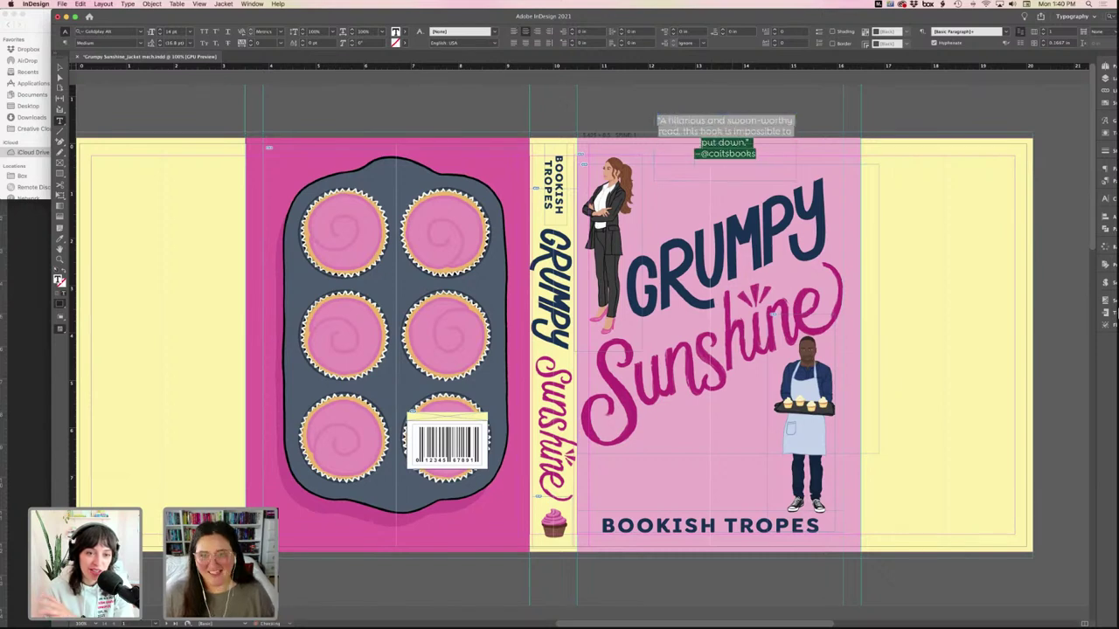
- Set the blurb's attribution line in Bold
{"action": "left_click", "coordinate": [758, 160]}
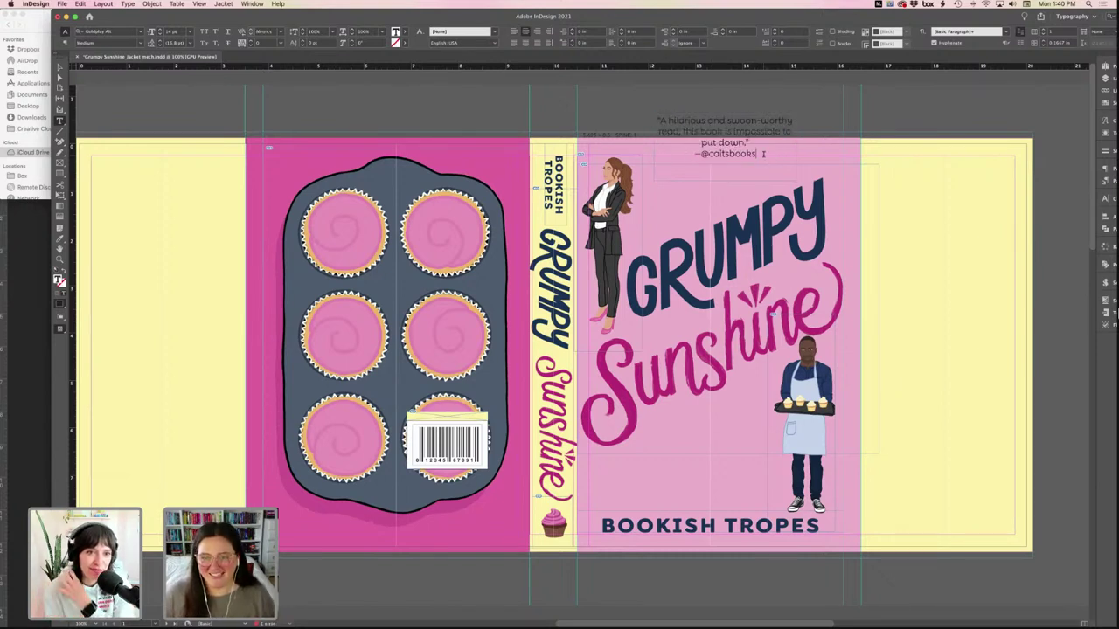
{"action": "left_click_drag", "start_coordinate": [763, 154], "coordinate": [665, 153]}
{"action": "left_click", "coordinate": [141, 43]}
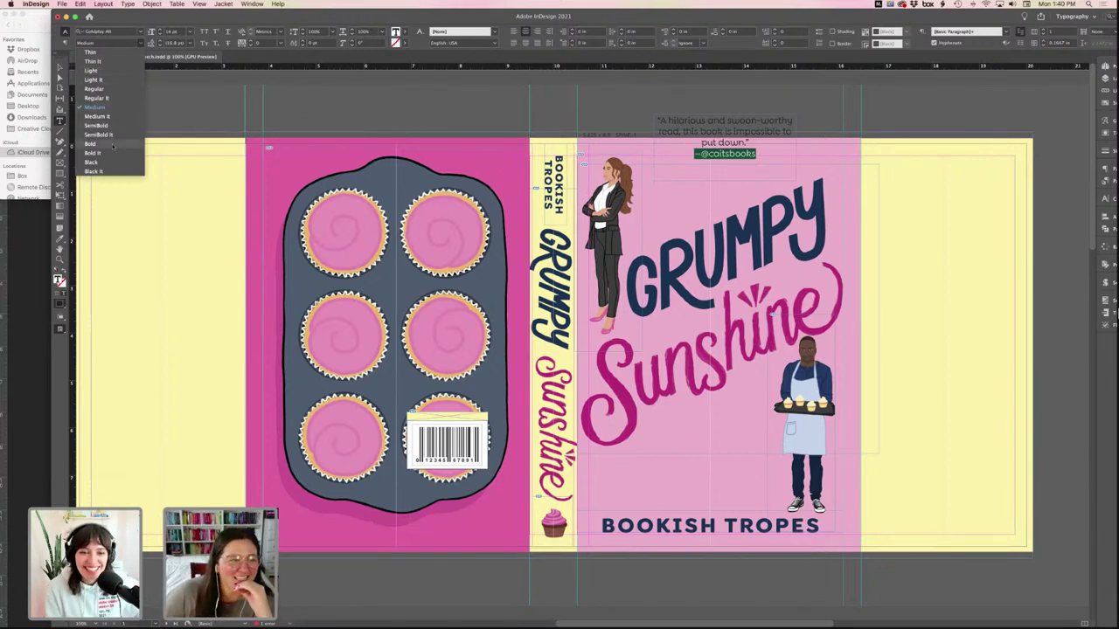
{"action": "left_click", "coordinate": [111, 143]}
{"action": "left_click", "coordinate": [766, 154]}
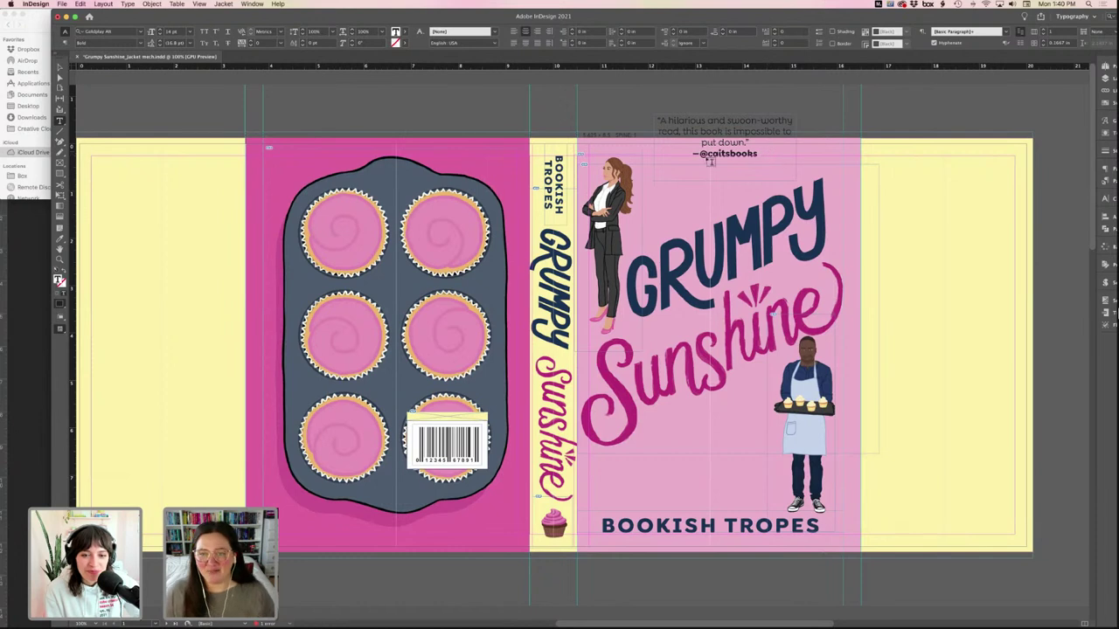
- Move the blurb down onto the front cover between the woman's head and the title, and preview the jacket
{"action": "key", "text": "Escape"}
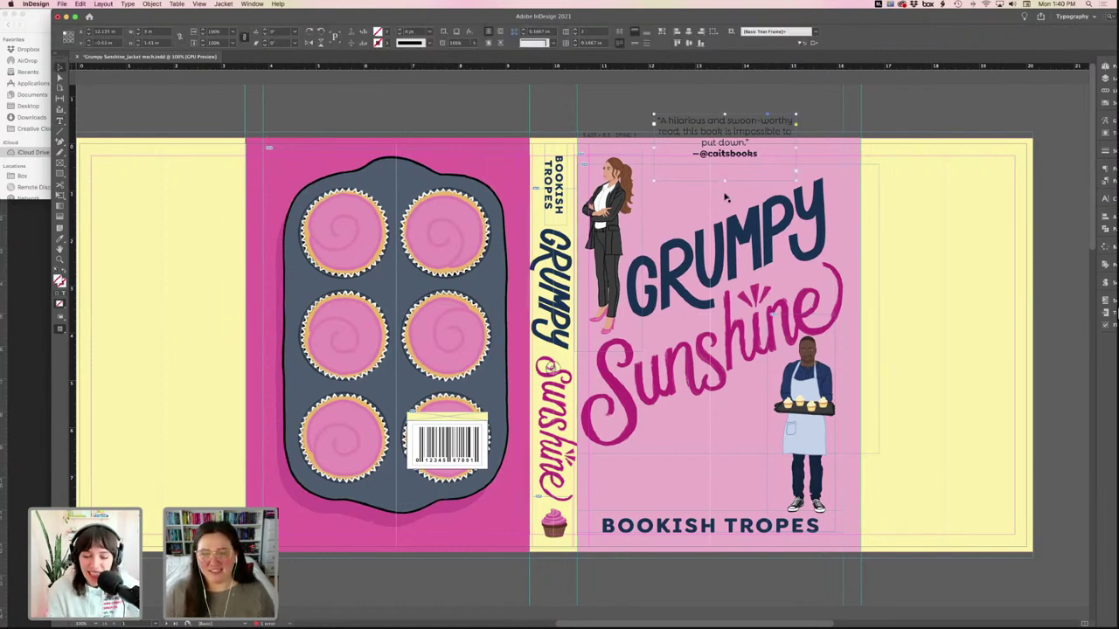
{"action": "left_click_drag", "start_coordinate": [734, 131], "coordinate": [728, 172]}
{"action": "left_click", "coordinate": [723, 128]}
{"action": "key", "text": "w"}
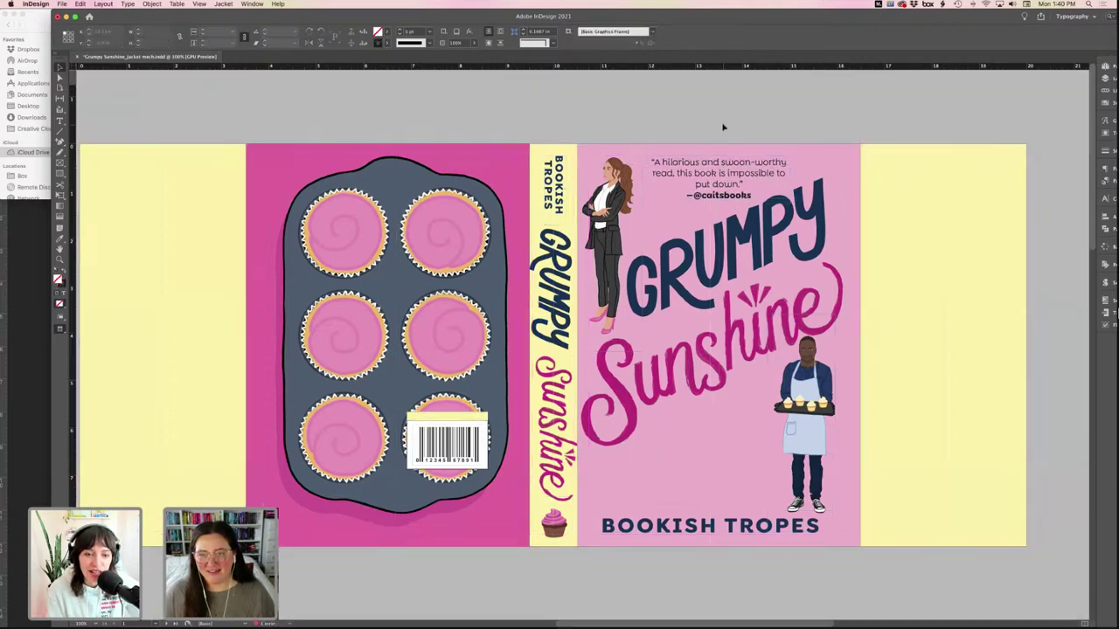
- Reduce the blurb's quotation text to 12 pt, leaving out the attribution line
{"action": "double_click", "coordinate": [739, 173]}
{"action": "left_click_drag", "start_coordinate": [742, 184], "coordinate": [651, 160]}
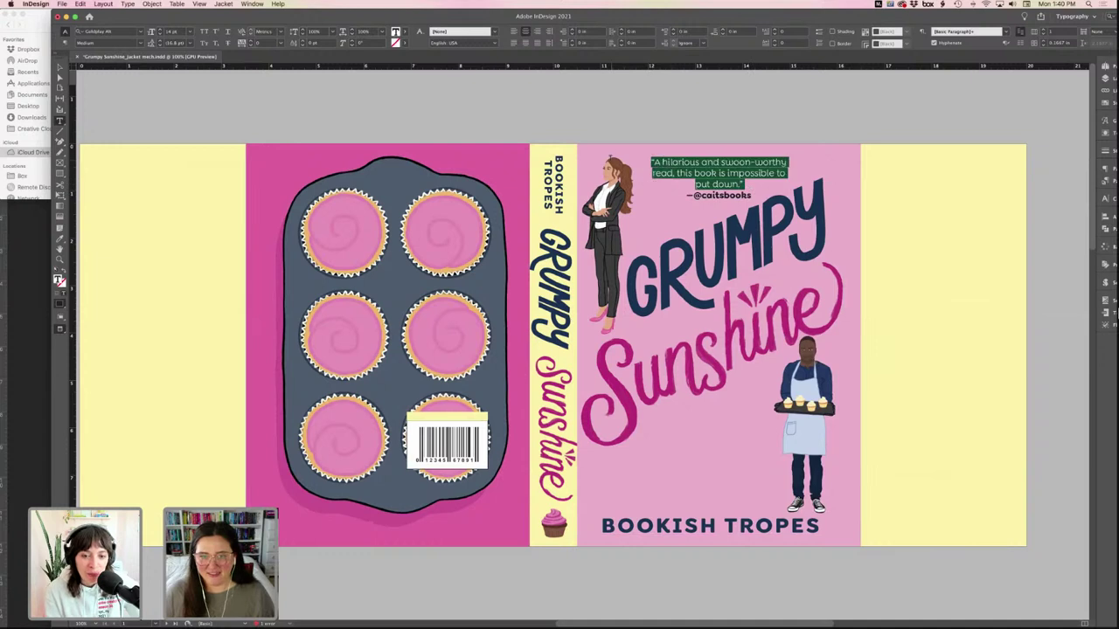
{"action": "left_click", "coordinate": [160, 33]}
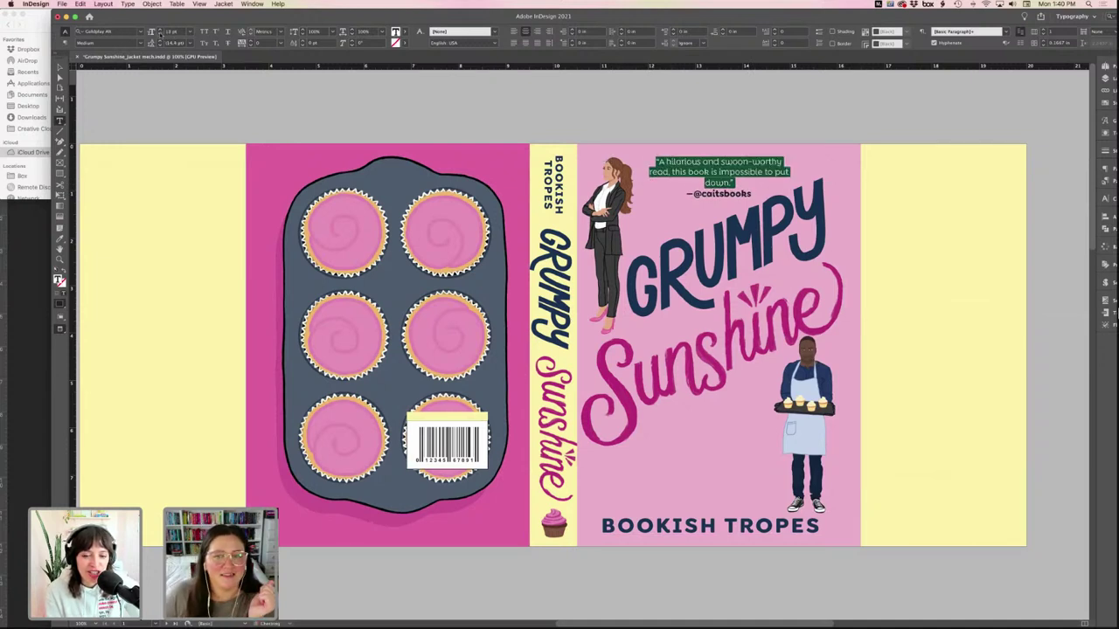
{"action": "left_click", "coordinate": [160, 33]}
{"action": "left_click", "coordinate": [679, 170]}
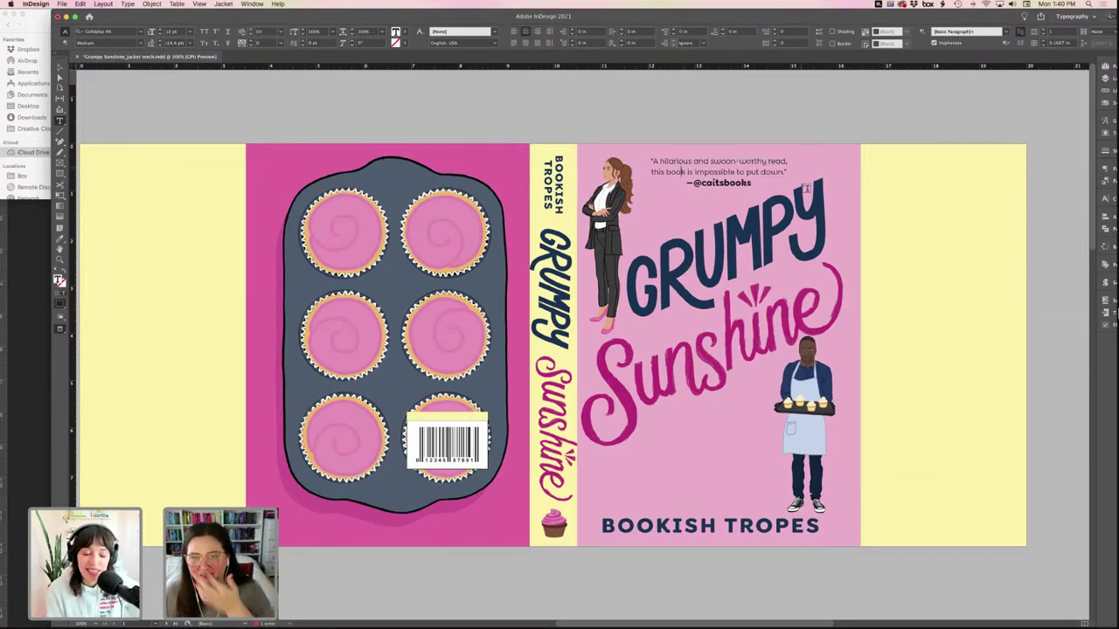
- Colour all of the front-cover blurb's text with the pink C=0 M=80 Y=0 K=0 swatch
{"action": "scroll", "coordinate": [743, 172], "scroll_direction": "right", "scroll_amount": 2}
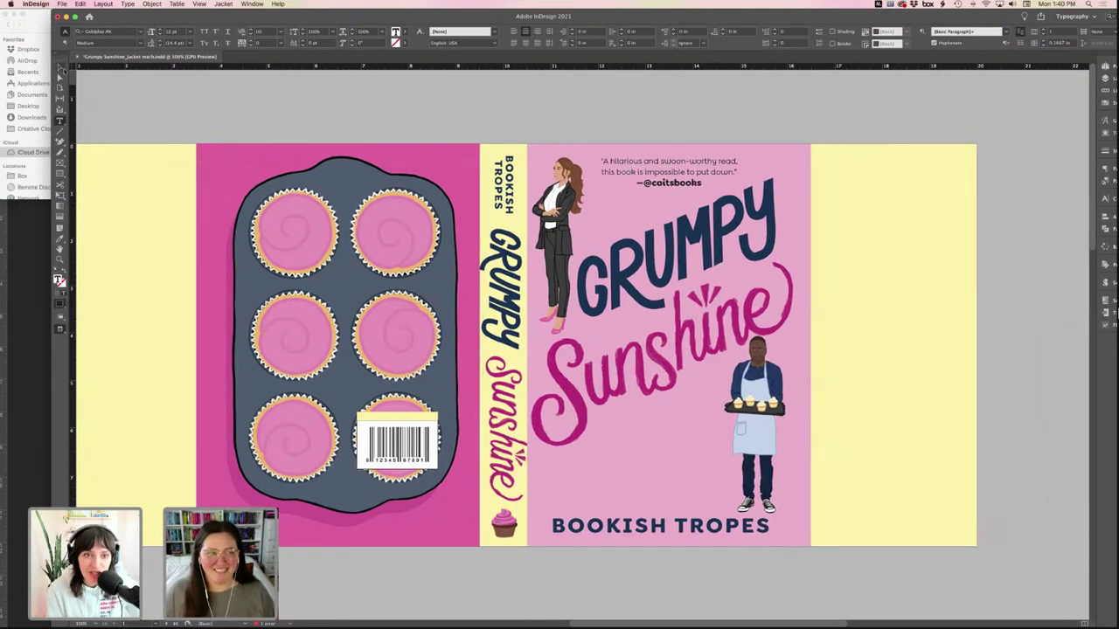
{"action": "key", "text": "Escape"}
{"action": "key", "text": "w"}
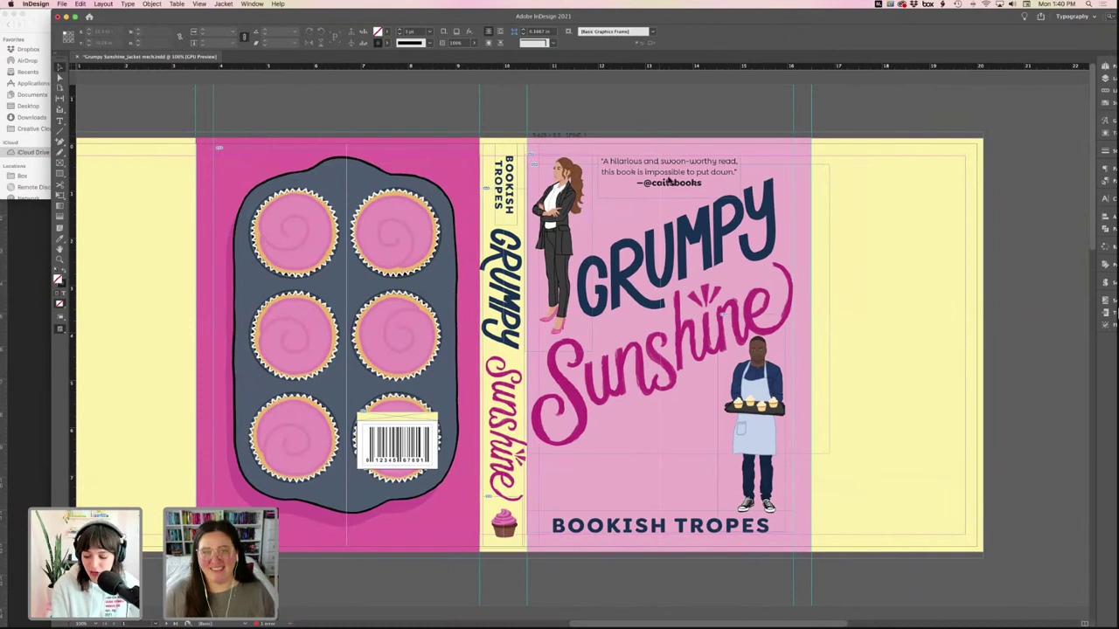
{"action": "double_click", "coordinate": [671, 180]}
{"action": "key", "text": "super+a"}
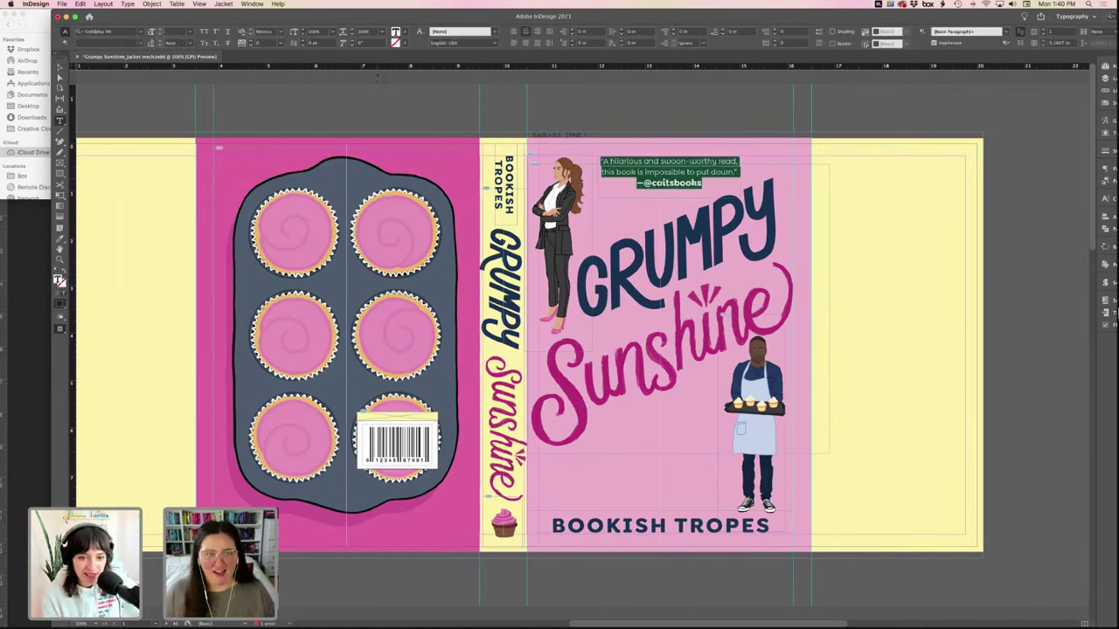
{"action": "left_click", "coordinate": [404, 33]}
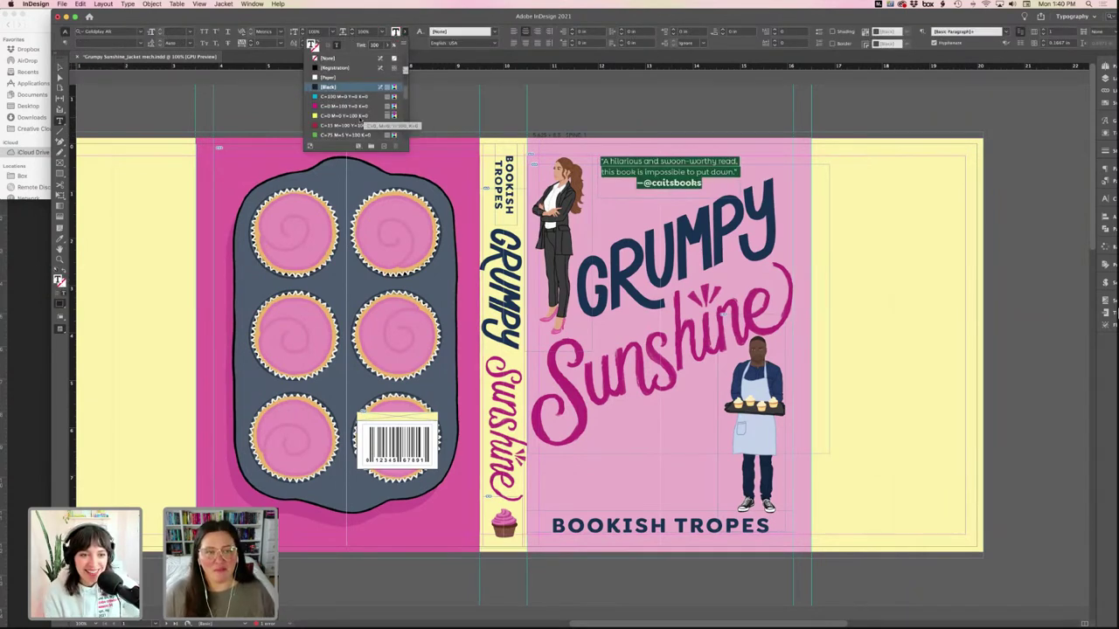
{"action": "left_click", "coordinate": [338, 125]}
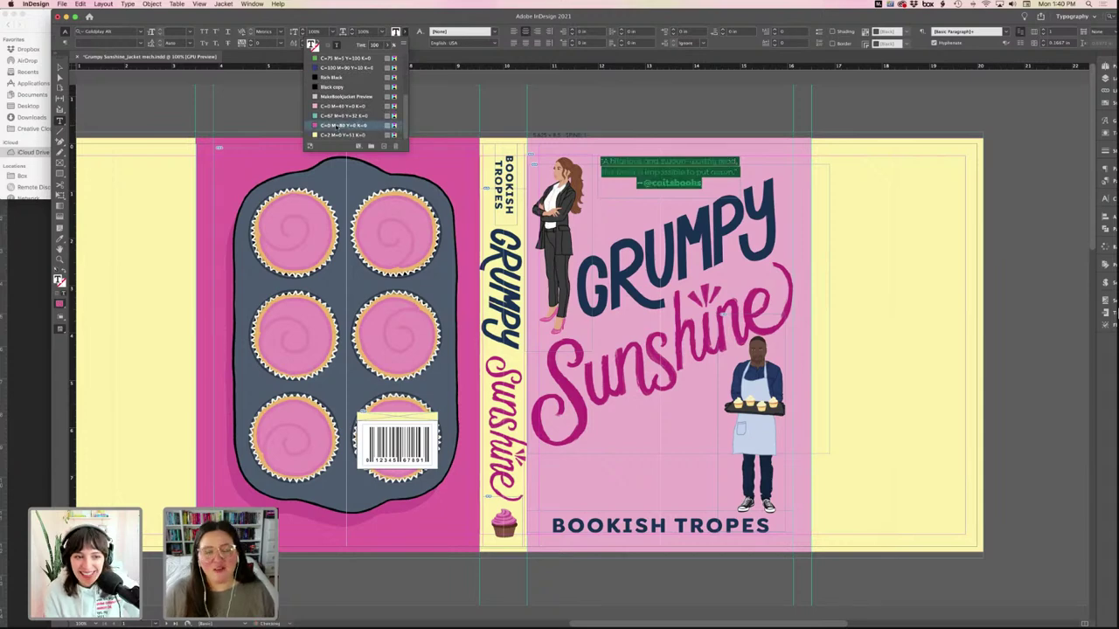
{"action": "left_click", "coordinate": [61, 69]}
- Duplicate the blurb's pink swatch and raise the copy's magenta slightly to make the blurb text a stronger pink
{"action": "double_click", "coordinate": [681, 185]}
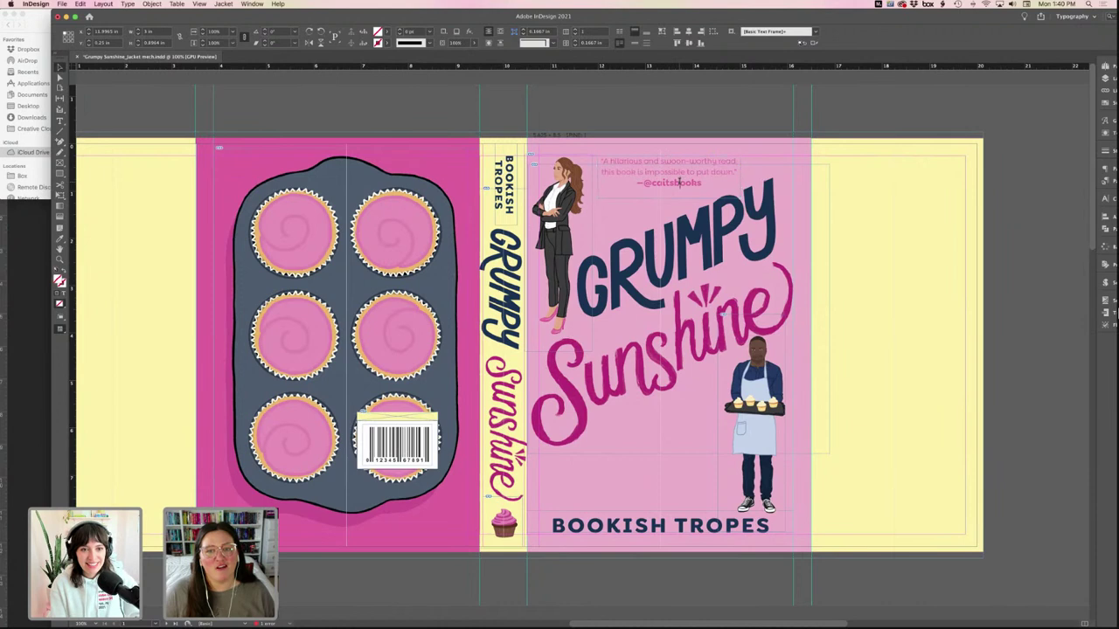
{"action": "key", "text": "super+a"}
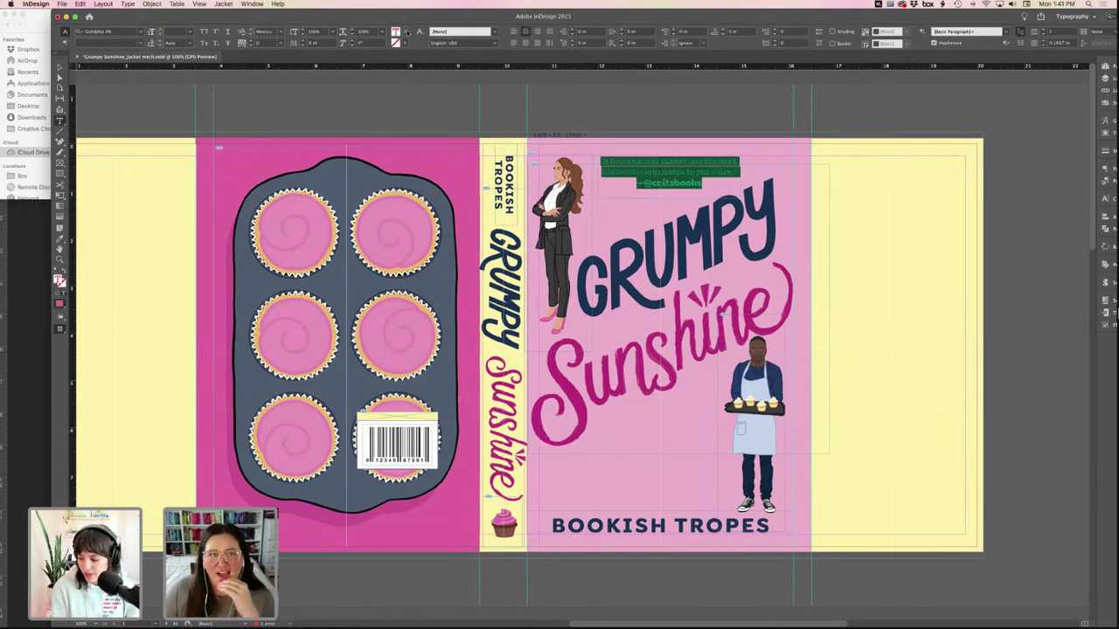
{"action": "left_click", "coordinate": [405, 33]}
{"action": "left_click", "coordinate": [383, 147]}
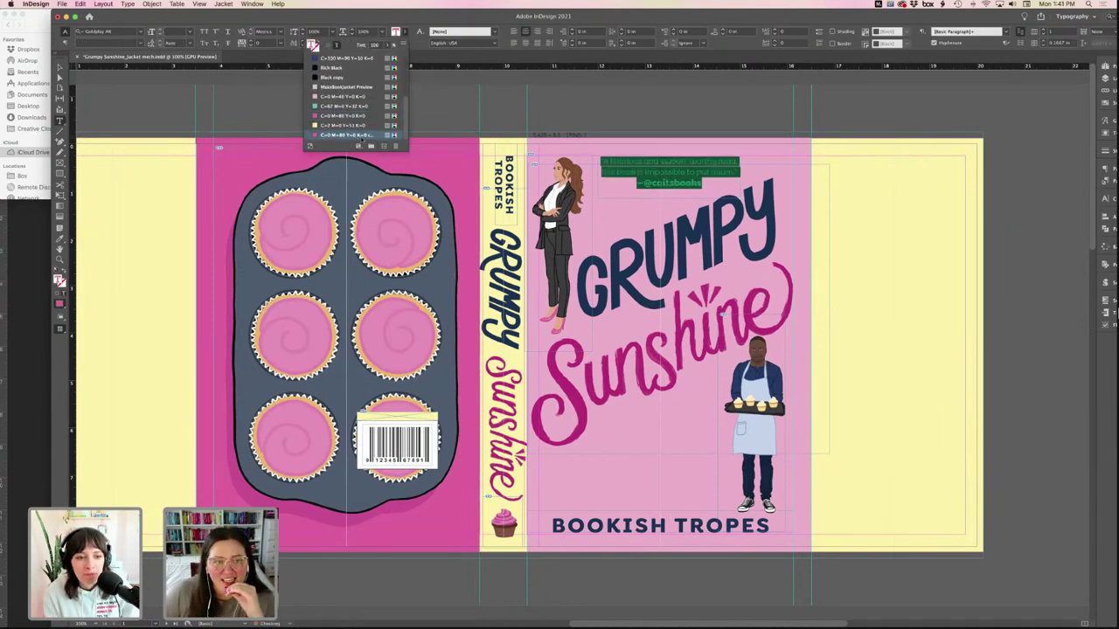
{"action": "double_click", "coordinate": [348, 137]}
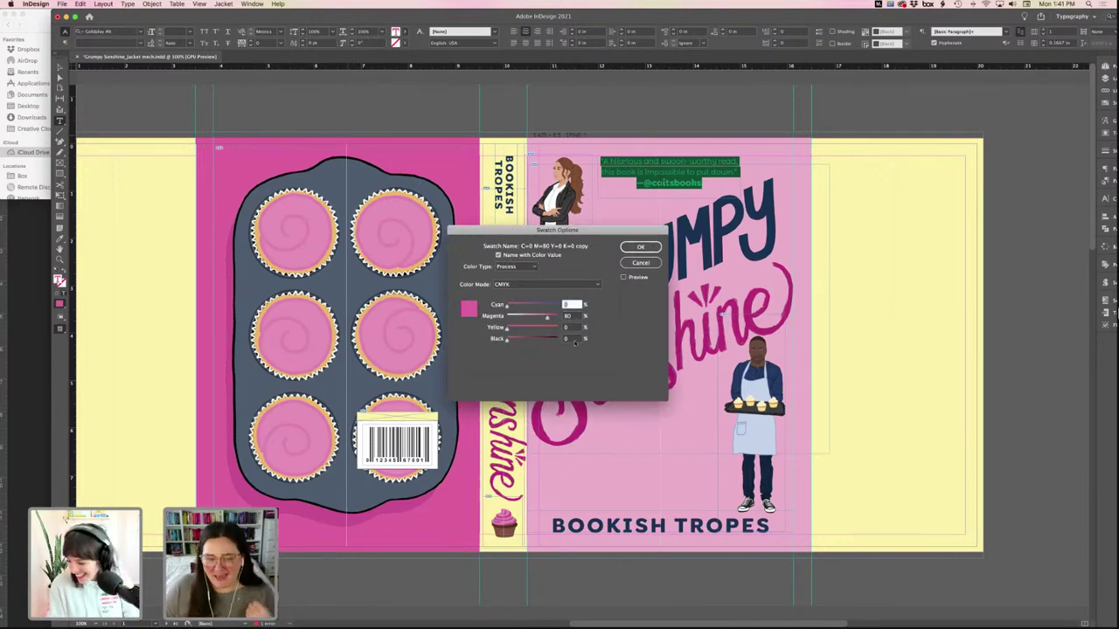
{"action": "left_click_drag", "start_coordinate": [548, 319], "coordinate": [554, 320]}
{"action": "left_click", "coordinate": [640, 247]}
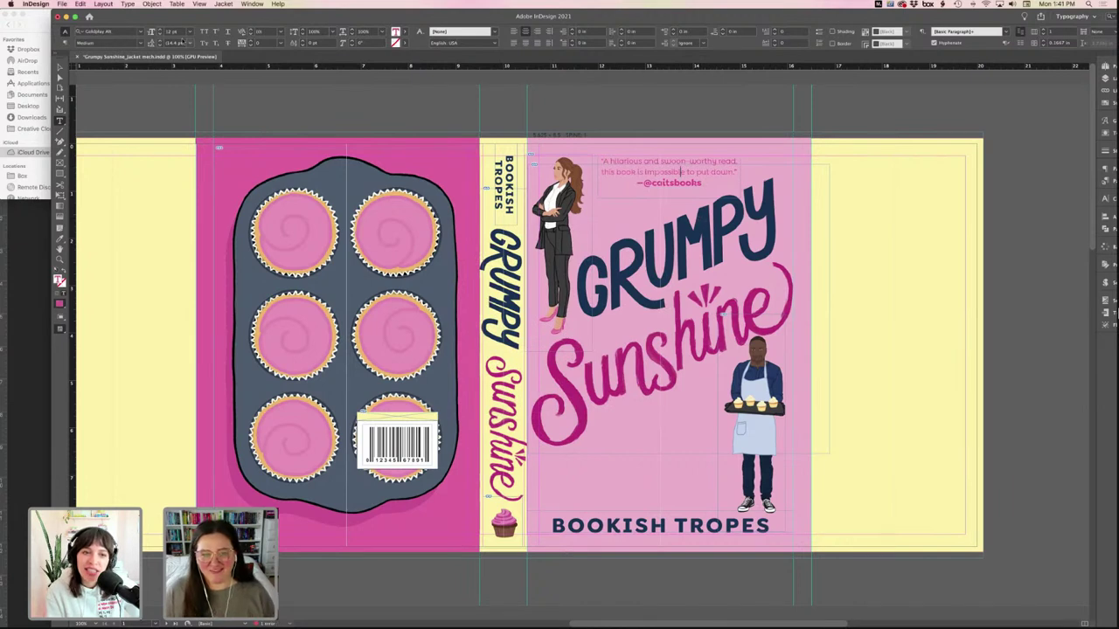
- Shift the blurb slightly left and down above the title on the front cover, previewing the jacket to check its placement
{"action": "left_click", "coordinate": [60, 68]}
{"action": "key", "text": "w"}
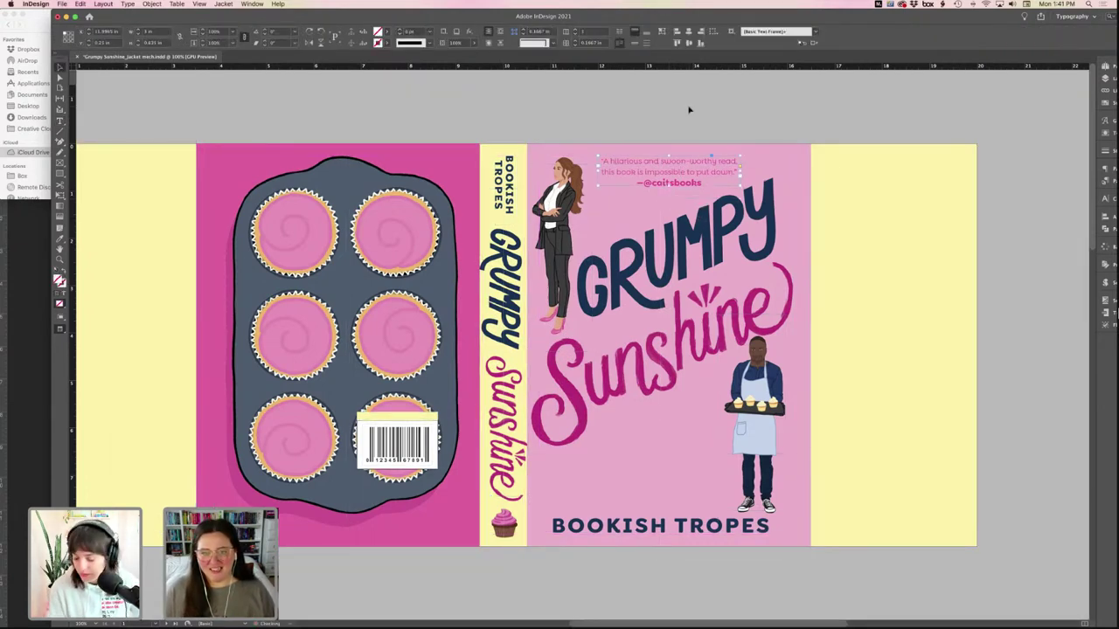
{"action": "key", "text": "w"}
{"action": "left_click_drag", "start_coordinate": [679, 173], "coordinate": [680, 184]}
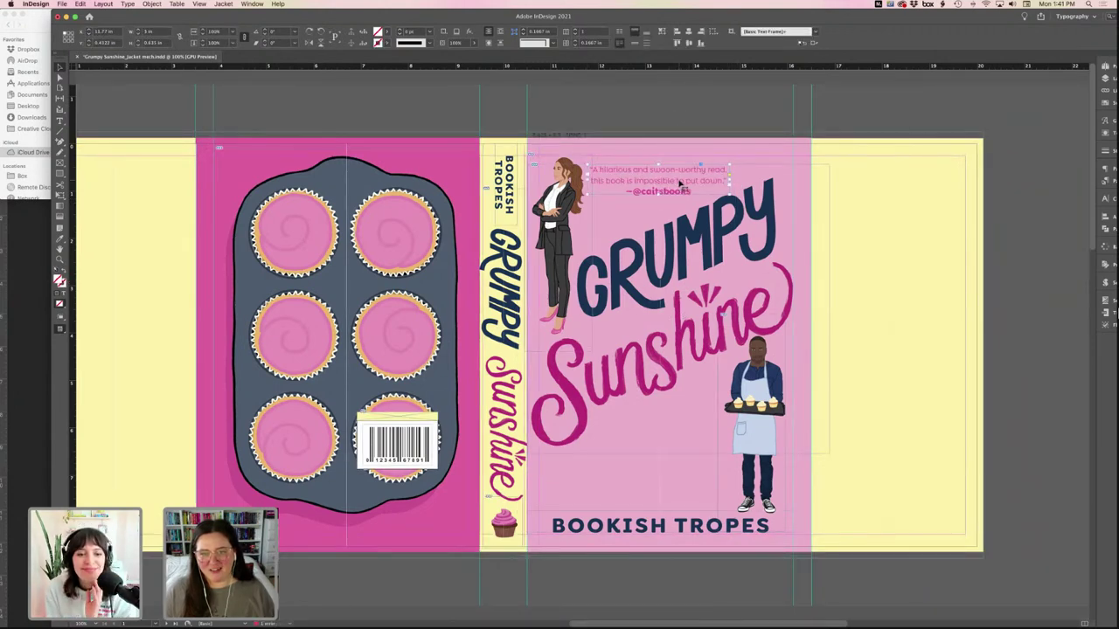
{"action": "left_click", "coordinate": [695, 125]}
{"action": "key", "text": "w"}
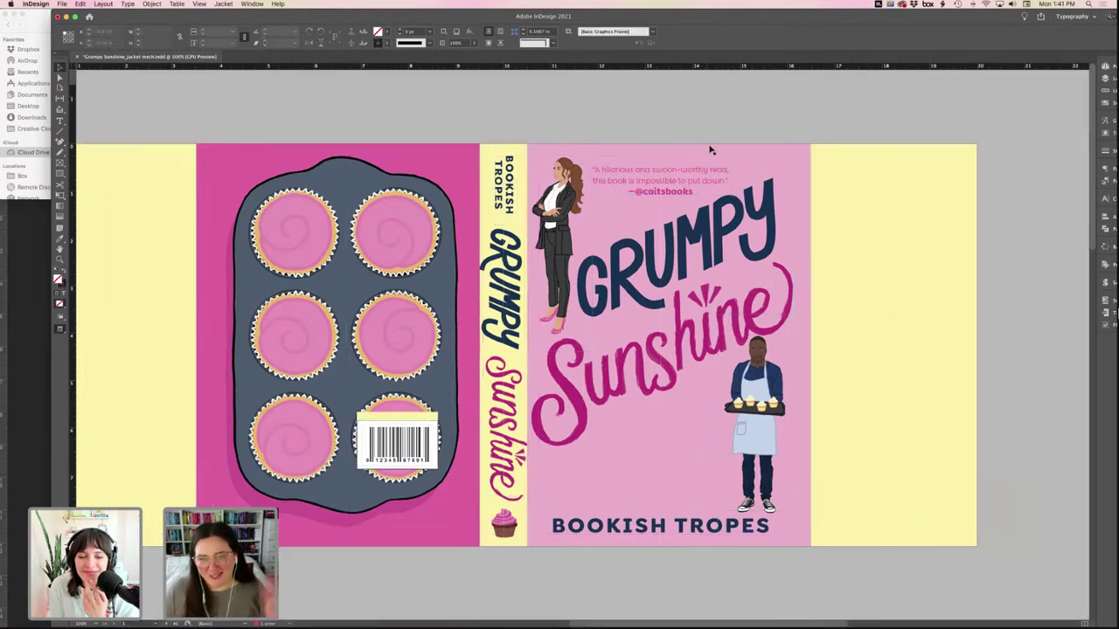
{"action": "key", "text": "w"}
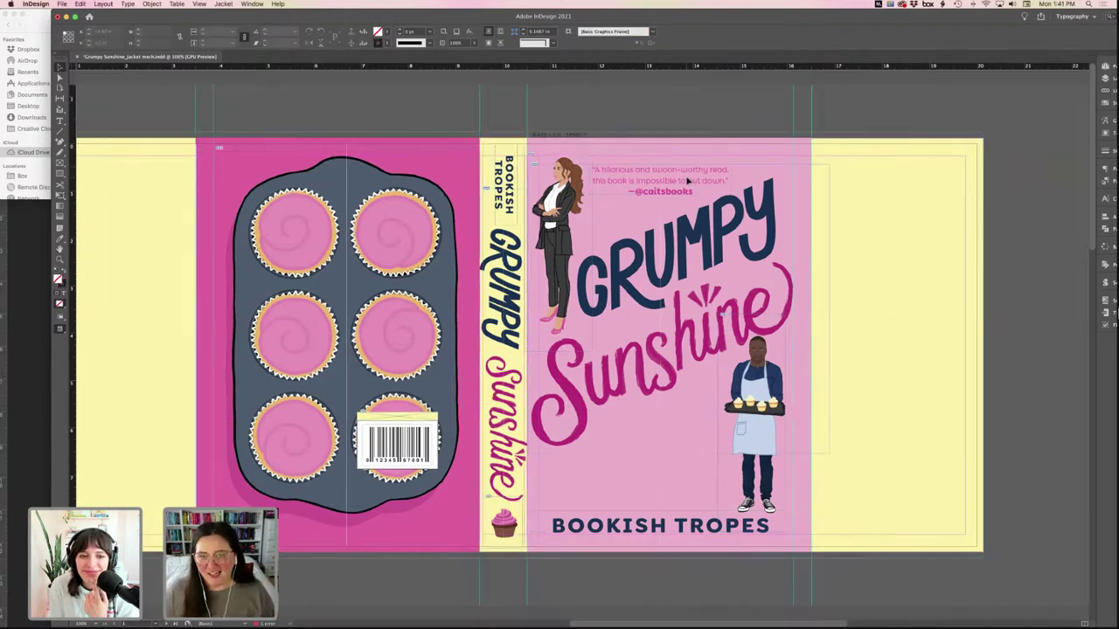
{"action": "left_click", "coordinate": [691, 177]}
{"action": "left_click_drag", "start_coordinate": [691, 176], "coordinate": [695, 171]}
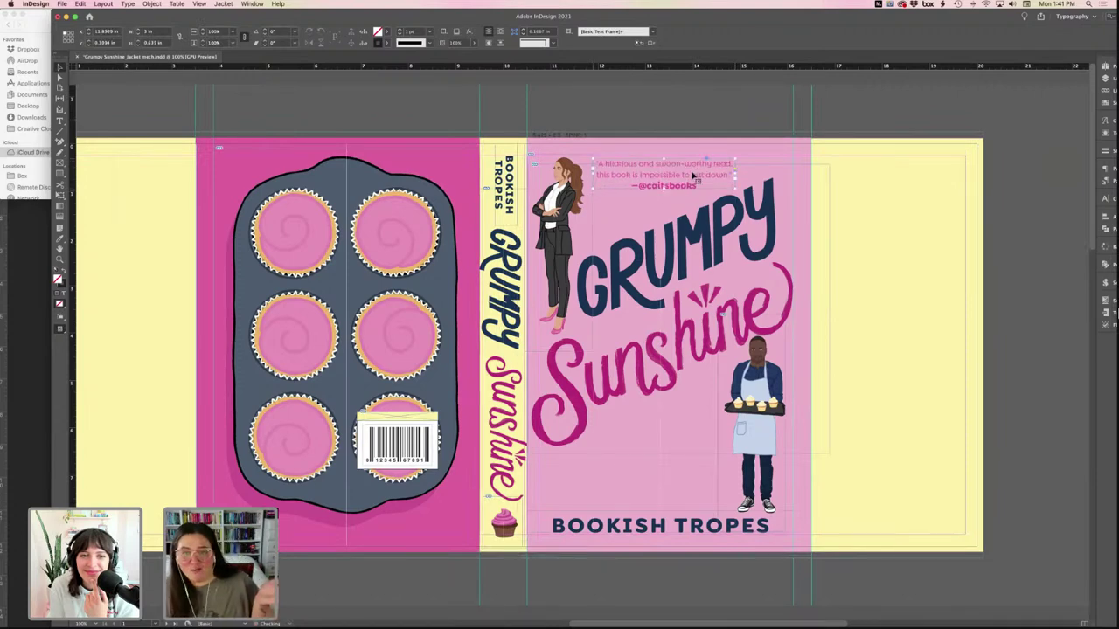
{"action": "left_click", "coordinate": [695, 116]}
{"action": "key", "text": "w"}
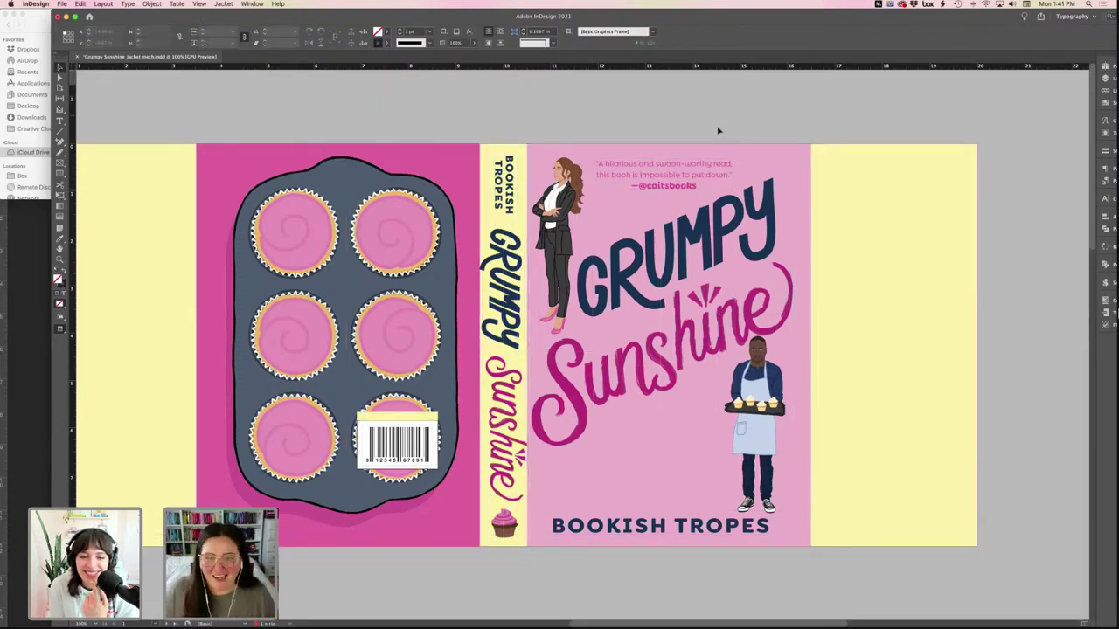
{"action": "key", "text": "w"}
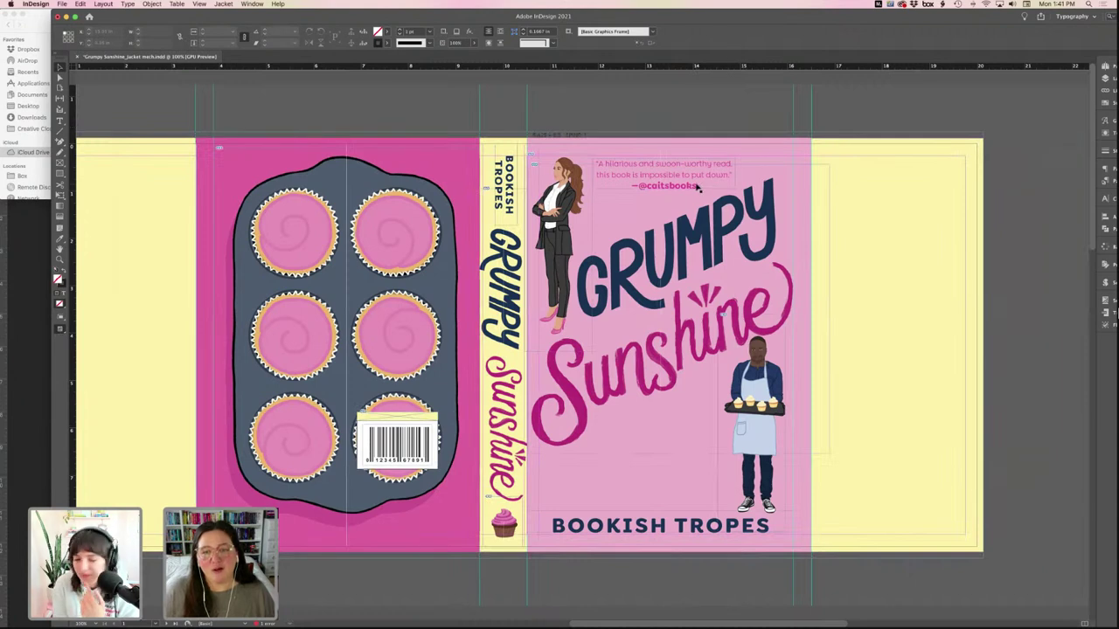
{"action": "left_click", "coordinate": [699, 189]}
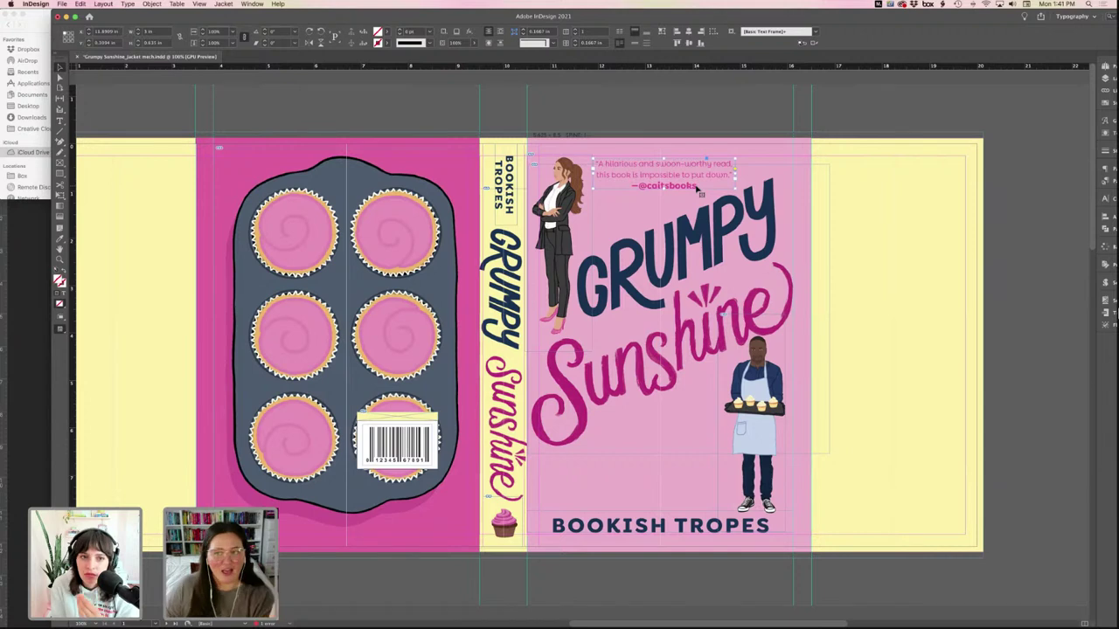
{"action": "left_click", "coordinate": [675, 118]}
{"action": "key", "text": "w"}
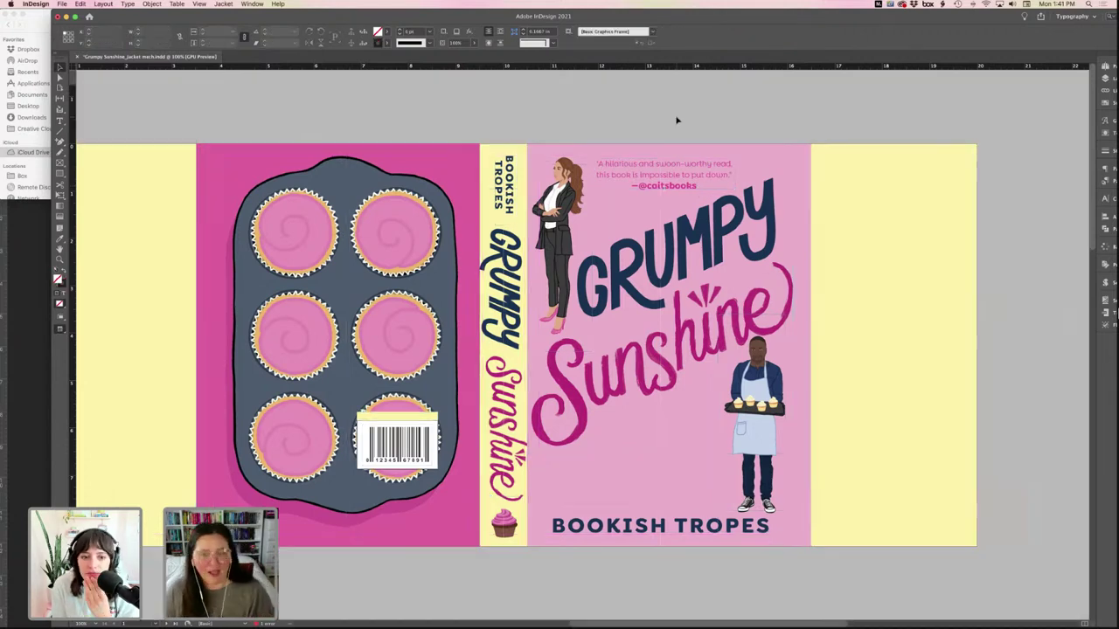
{"action": "left_click", "coordinate": [690, 187]}
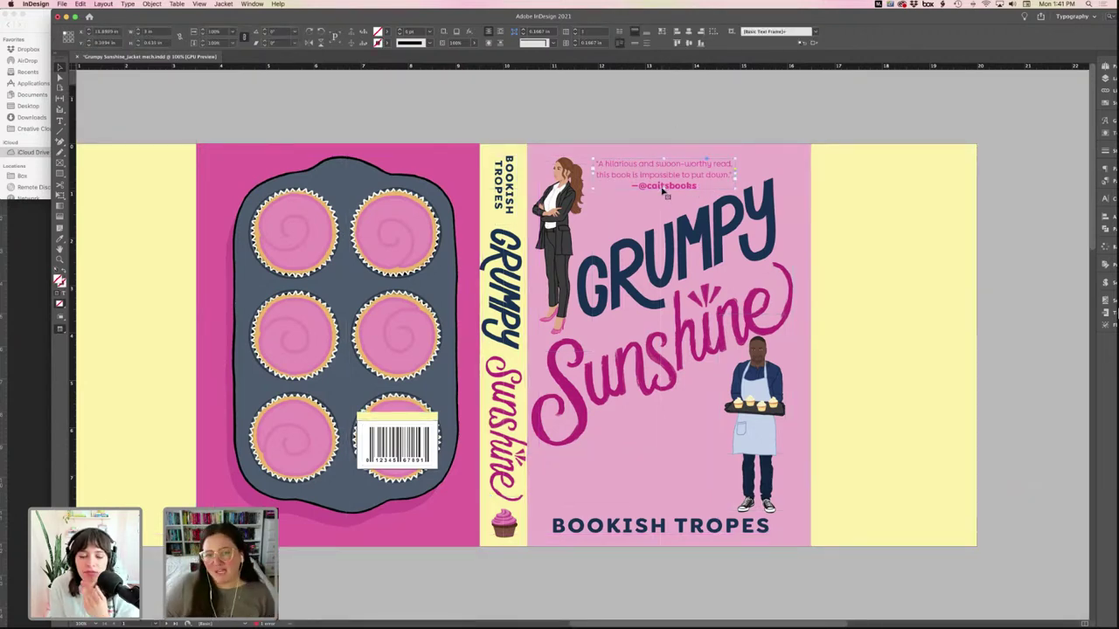
{"action": "left_click", "coordinate": [704, 133]}
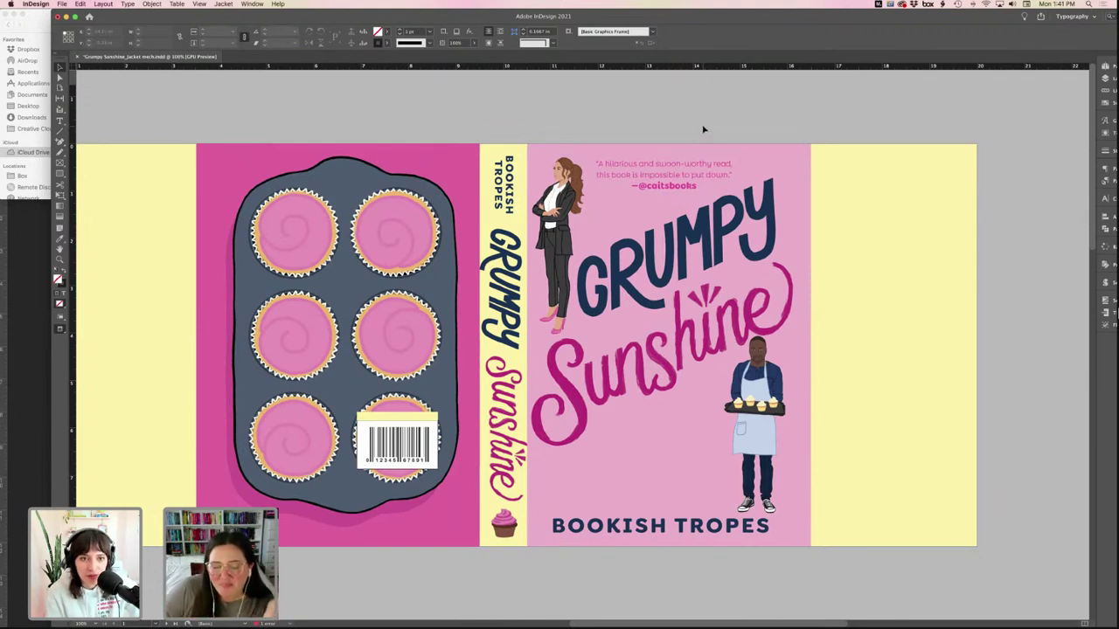
- Place a copy of the blurb below the title on the front cover, between the word Sunshine and the author line
{"action": "key", "text": "w"}
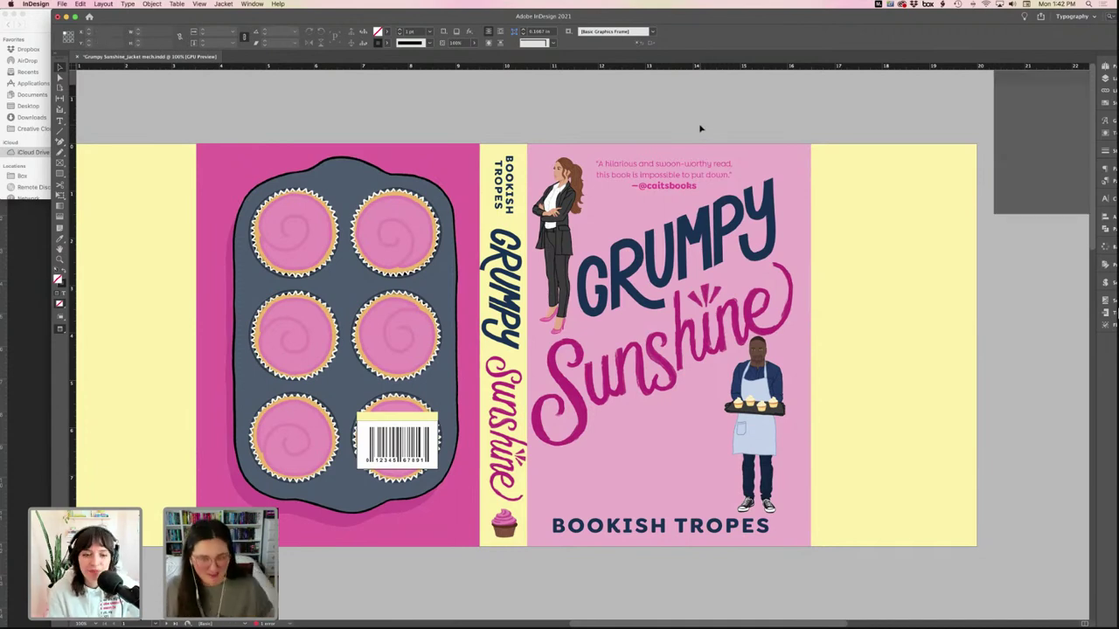
{"action": "key", "text": "w"}
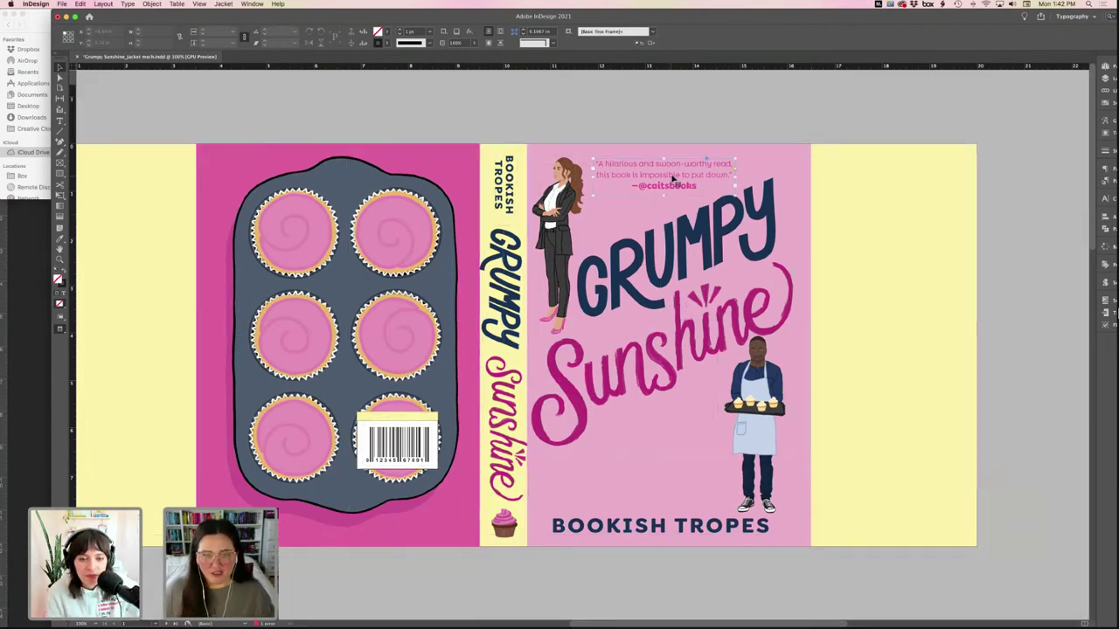
{"action": "left_click_drag", "start_coordinate": [672, 180], "coordinate": [652, 453]}
{"action": "left_click", "coordinate": [656, 113]}
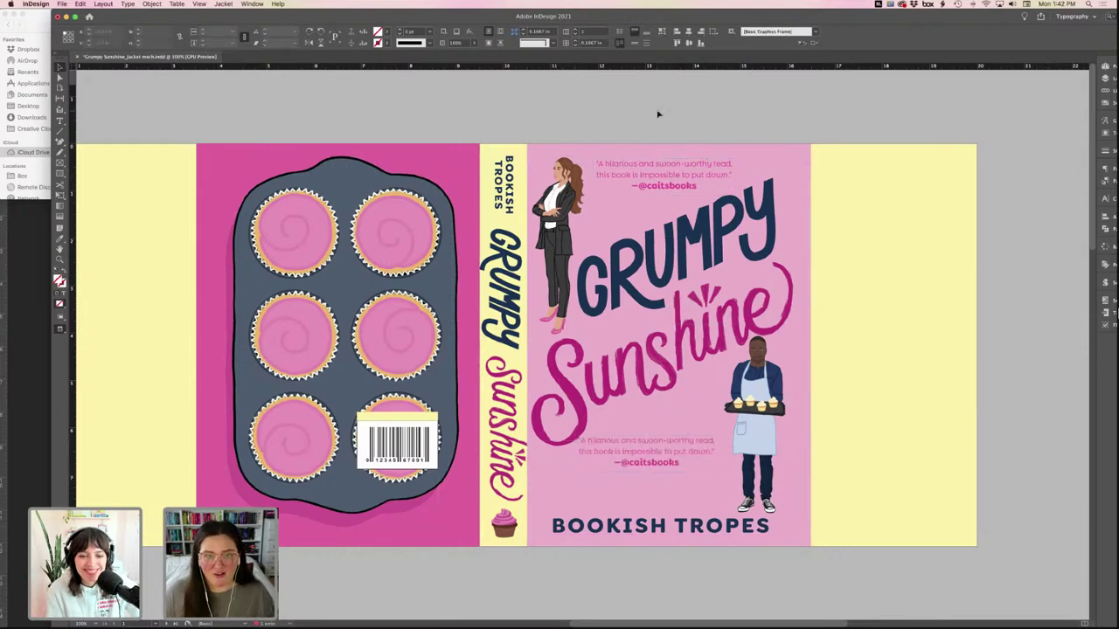
- Read through the TikTok blurbs on the pasteboard beside the jacket to choose a second quotation
{"action": "scroll", "coordinate": [656, 113], "scroll_direction": "left", "scroll_amount": 2}
{"action": "key", "text": "w"}
{"action": "scroll", "coordinate": [479, 181], "scroll_direction": "left", "scroll_amount": 8}
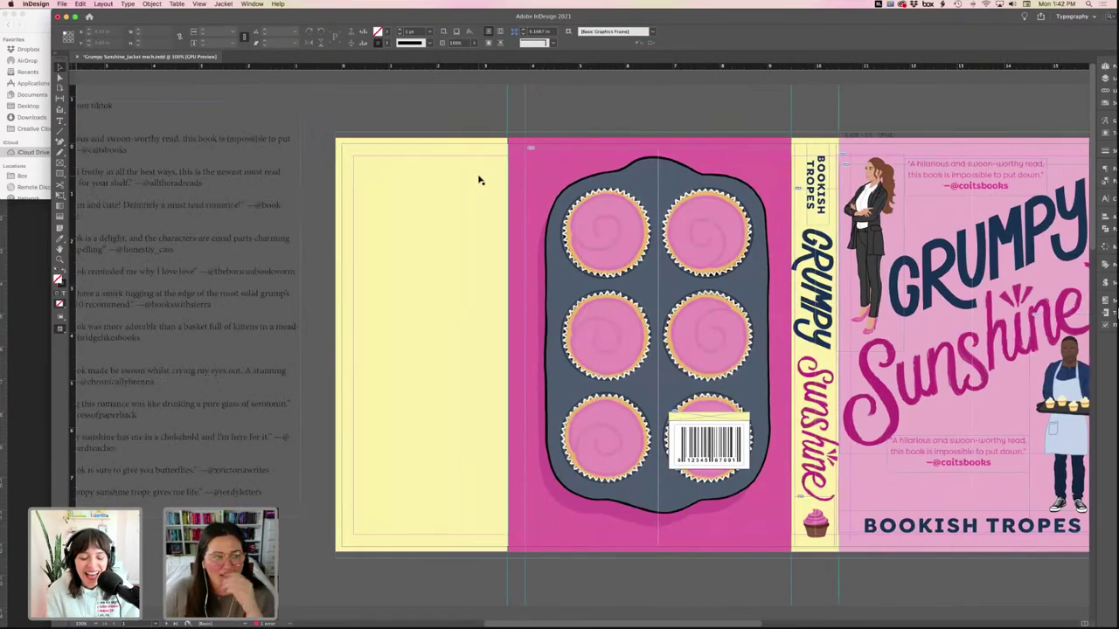
{"action": "scroll", "coordinate": [396, 252], "scroll_direction": "right", "scroll_amount": 2}
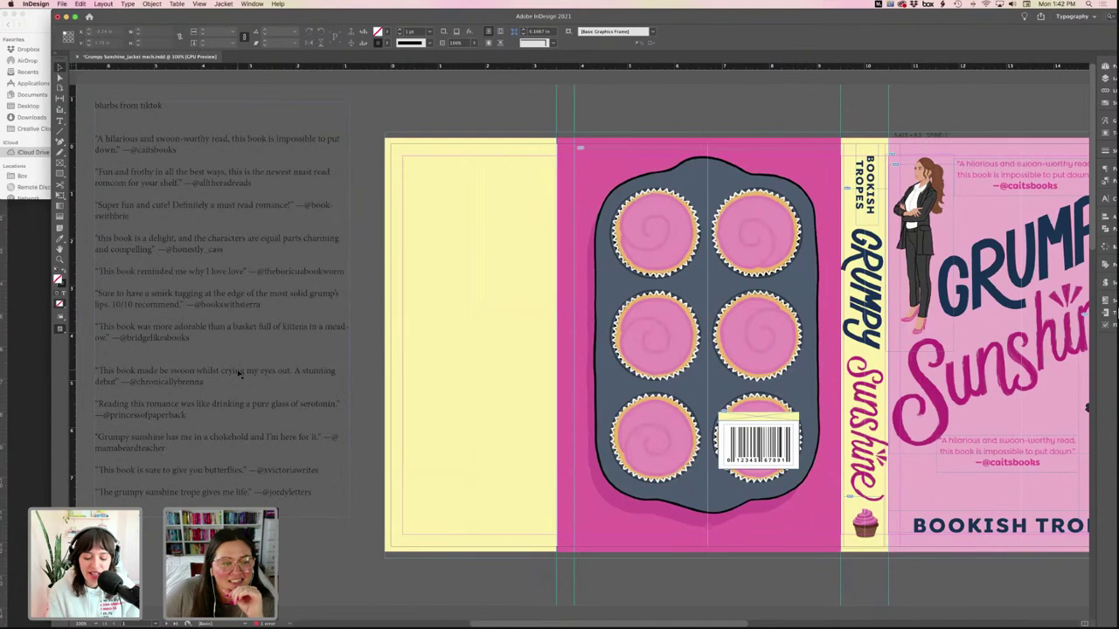
{"action": "scroll", "coordinate": [238, 373], "scroll_direction": "down", "scroll_amount": 3}
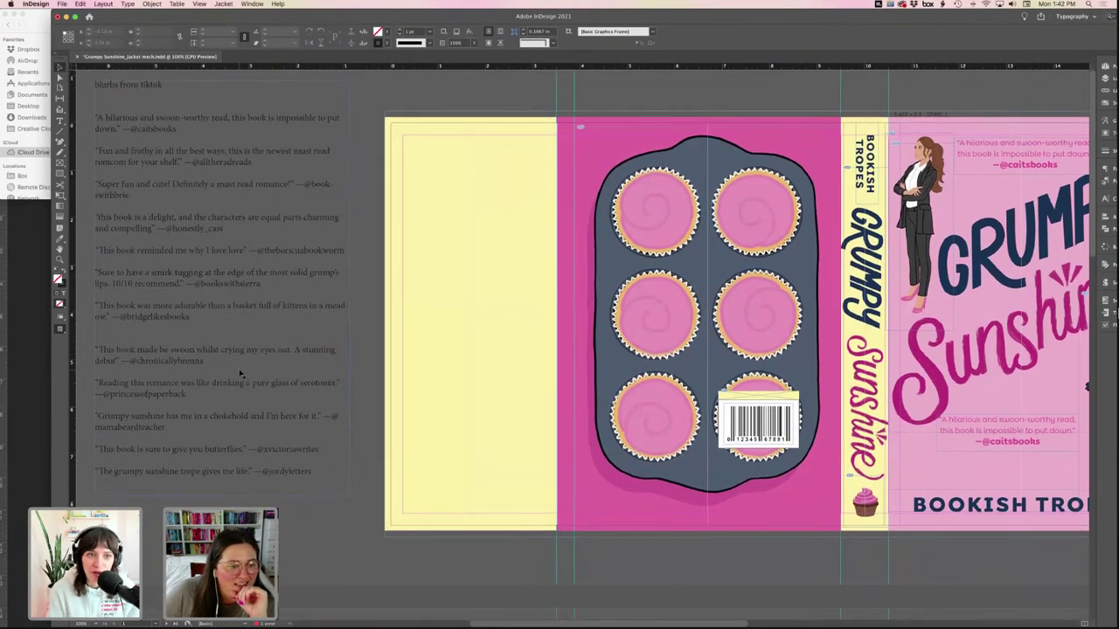
{"action": "scroll", "coordinate": [241, 374], "scroll_direction": "right", "scroll_amount": 2}
{"action": "scroll", "coordinate": [240, 374], "scroll_direction": "left", "scroll_amount": 4}
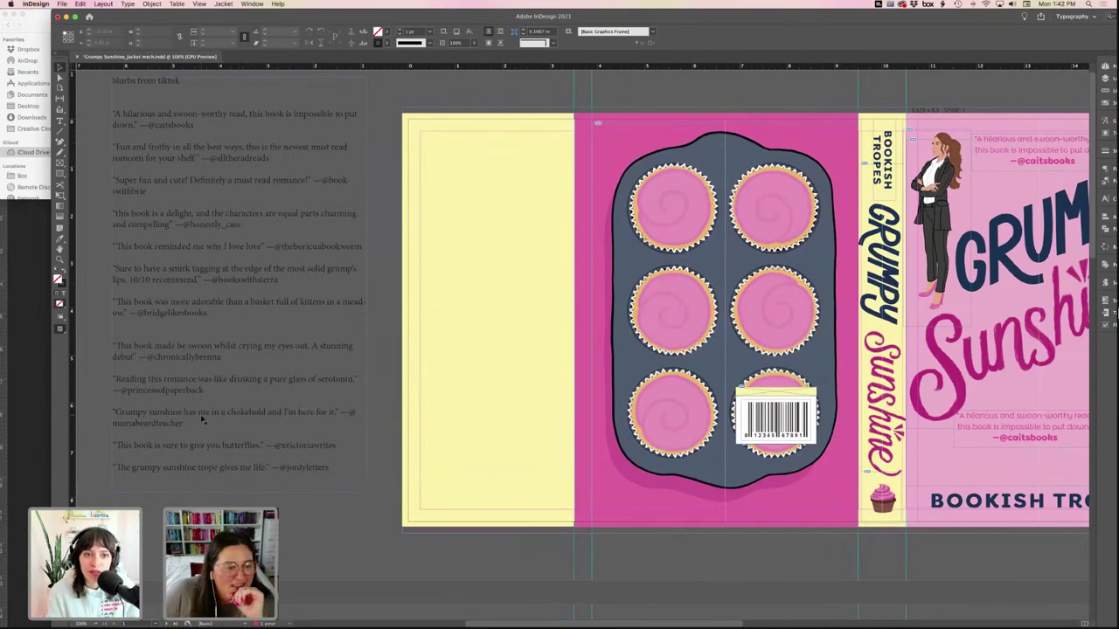
{"action": "scroll", "coordinate": [215, 378], "scroll_direction": "up", "scroll_amount": 4}
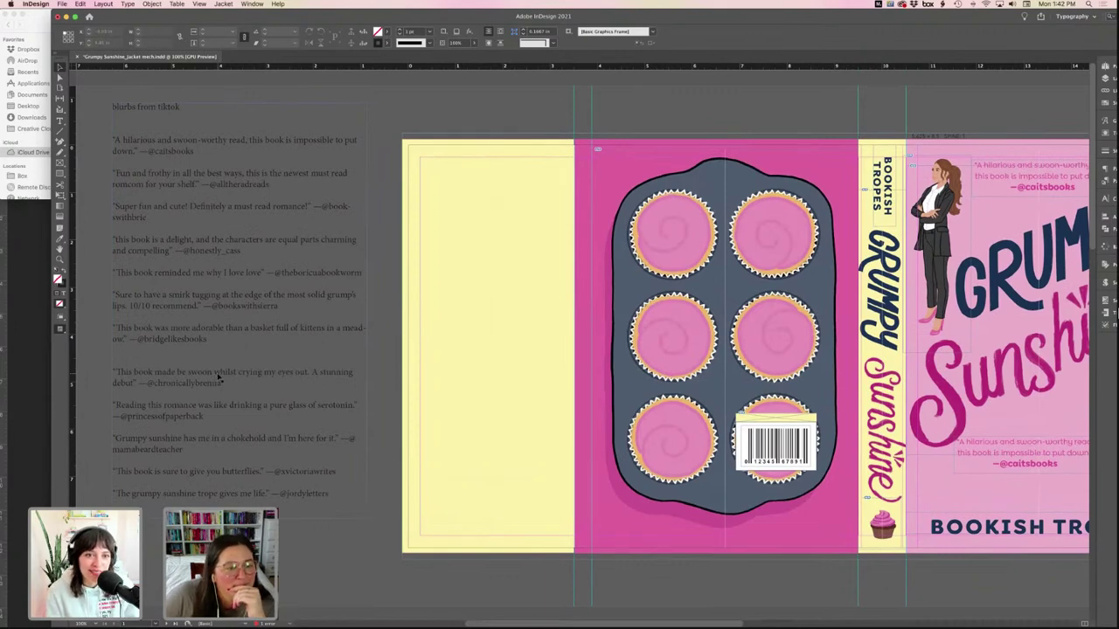
{"action": "scroll", "coordinate": [218, 377], "scroll_direction": "down", "scroll_amount": 1}
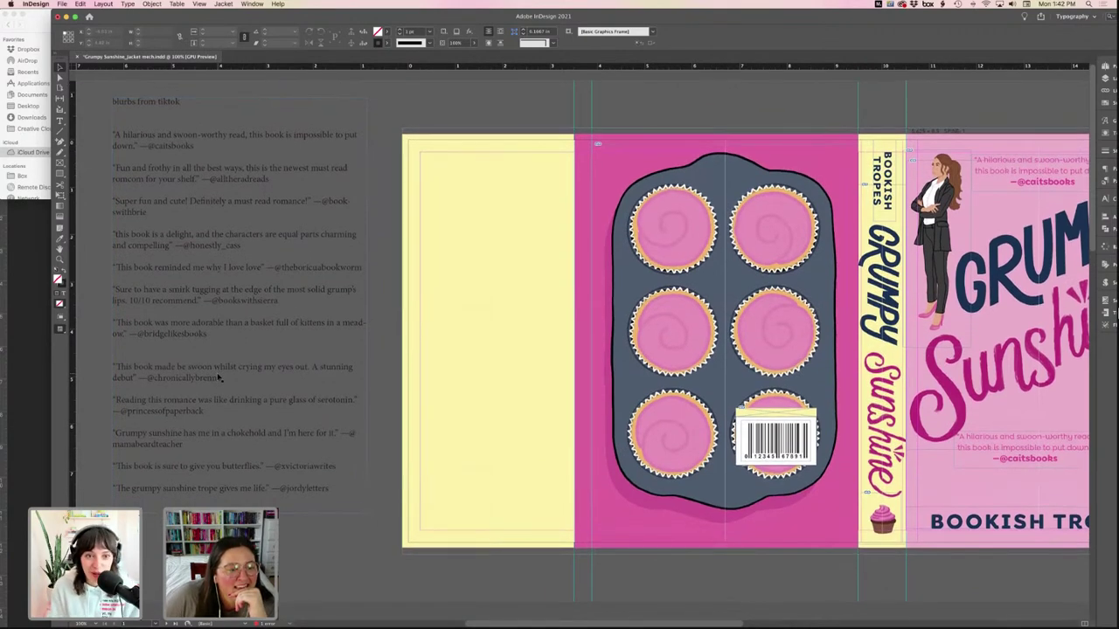
{"action": "scroll", "coordinate": [219, 377], "scroll_direction": "down", "scroll_amount": 2}
{"action": "scroll", "coordinate": [218, 378], "scroll_direction": "down", "scroll_amount": 1}
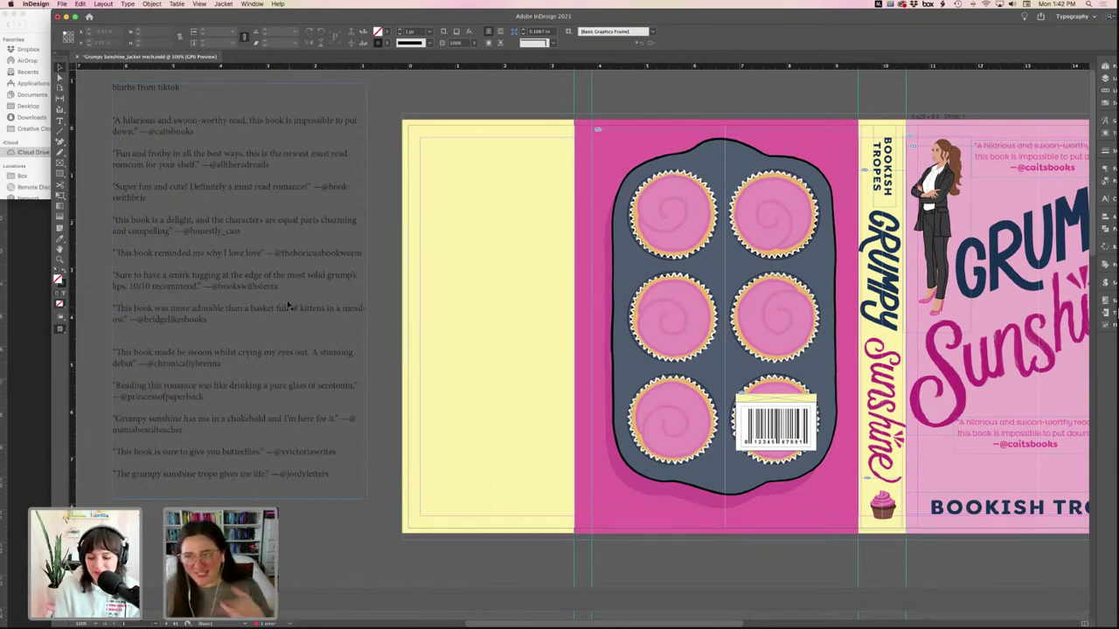
- Copy the quotation "This book reminded me why I love love" with its attribution from the TikTok blurbs on the pasteboard
{"action": "left_click", "coordinate": [250, 256]}
{"action": "double_click", "coordinate": [249, 255]}
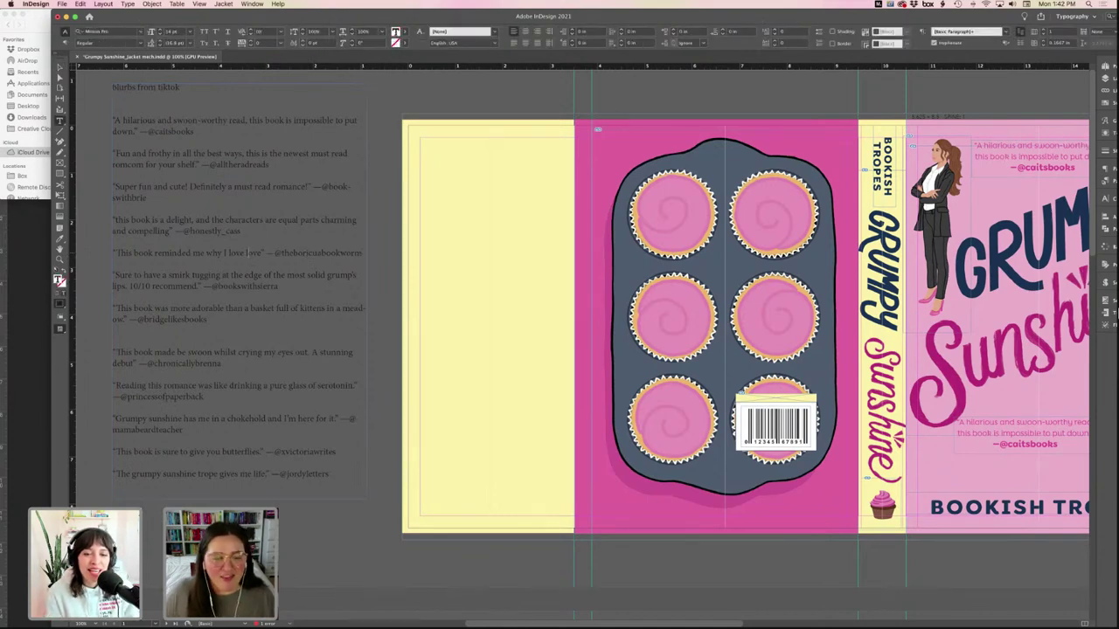
{"action": "left_click_drag", "start_coordinate": [362, 253], "coordinate": [114, 252]}
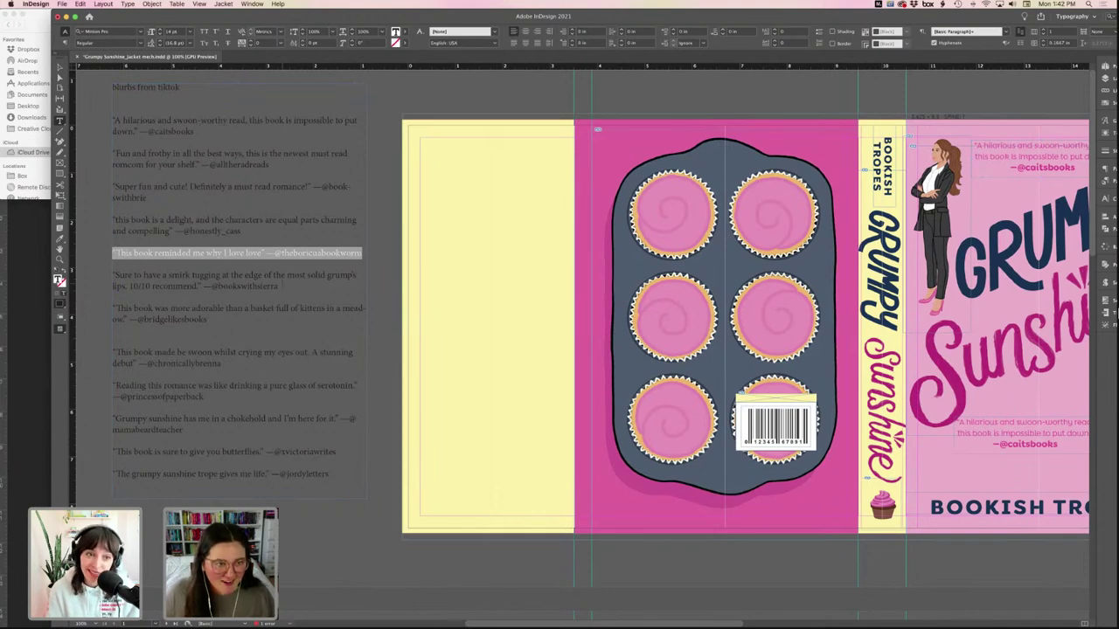
{"action": "scroll", "coordinate": [282, 285], "scroll_direction": "right", "scroll_amount": 1}
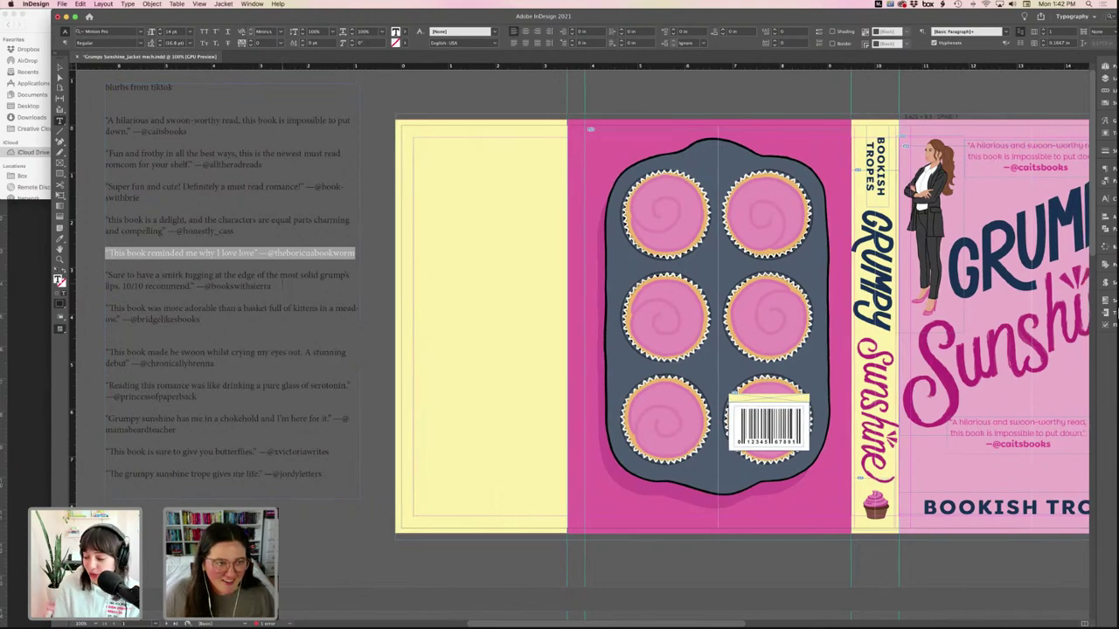
{"action": "left_click", "coordinate": [212, 252]}
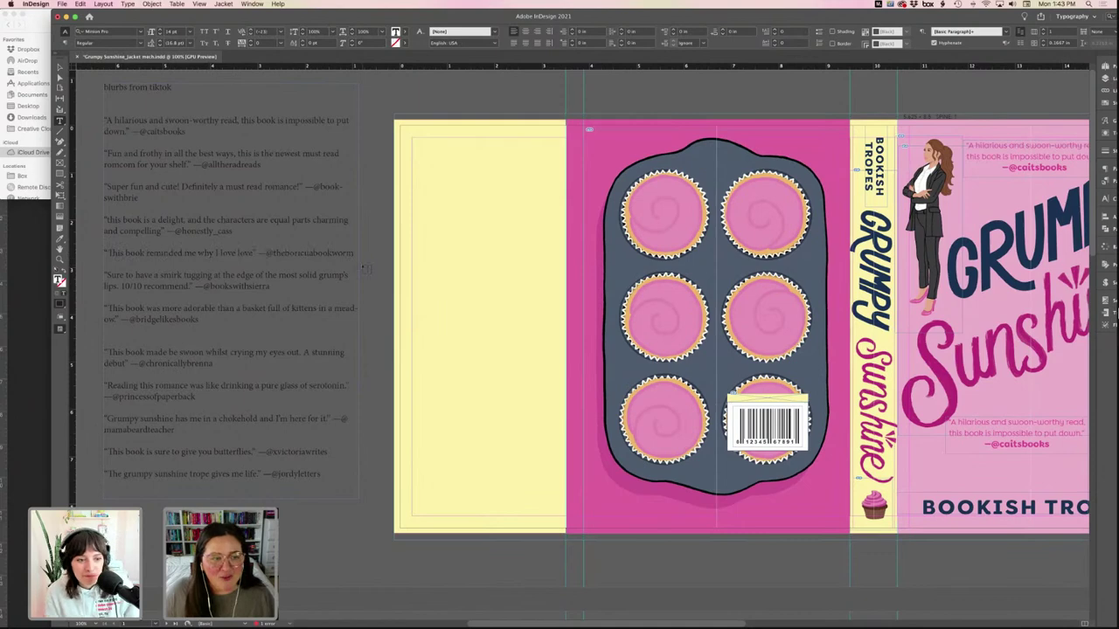
{"action": "left_click_drag", "start_coordinate": [354, 253], "coordinate": [38, 248]}
{"action": "key", "text": "super+c"}
{"action": "scroll", "coordinate": [395, 255], "scroll_direction": "right", "scroll_amount": 2}
{"action": "scroll", "coordinate": [577, 323], "scroll_direction": "right", "scroll_amount": 10}
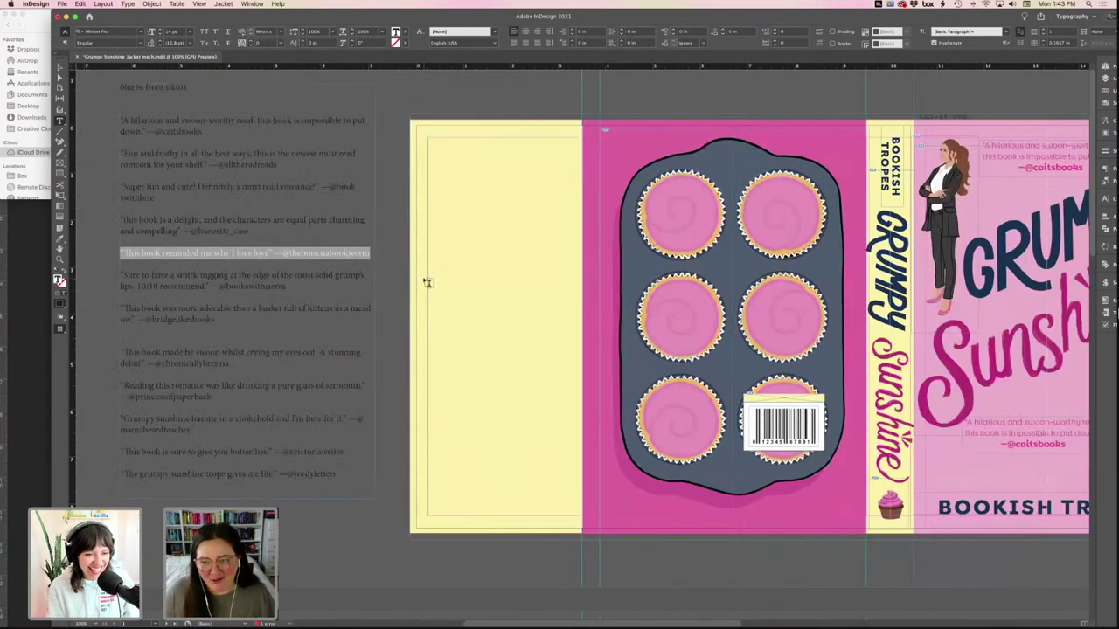
- Replace the quotation in the blurb below the title on the front cover with the copied "This book reminded me why I love love" text
{"action": "scroll", "coordinate": [552, 271], "scroll_direction": "right", "scroll_amount": 4}
{"action": "scroll", "coordinate": [551, 270], "scroll_direction": "down", "scroll_amount": 4}
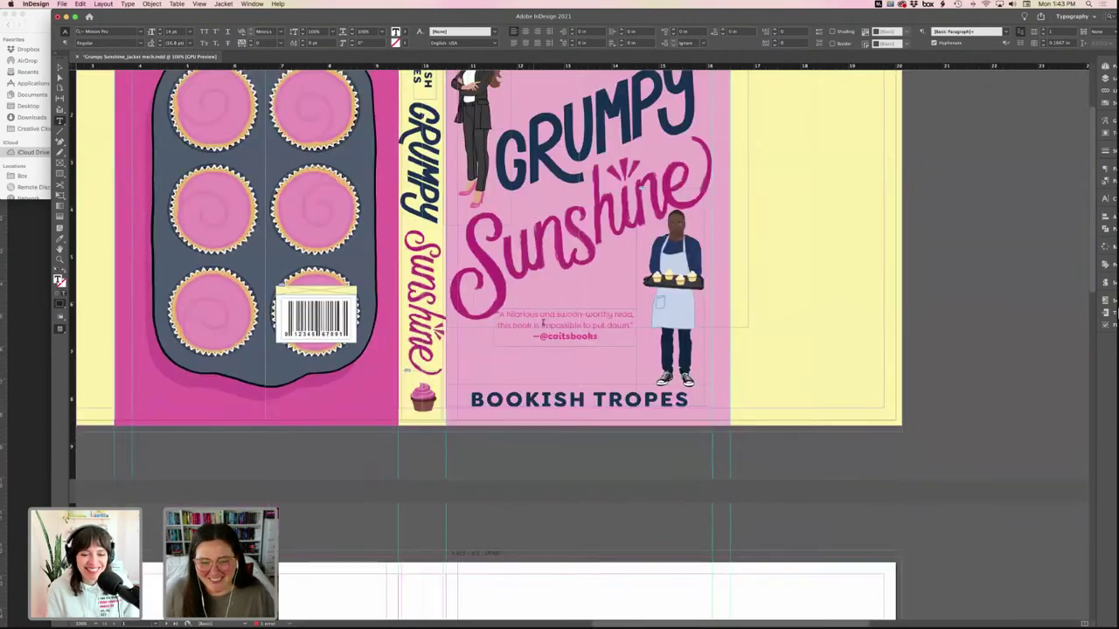
{"action": "left_click", "coordinate": [631, 269]}
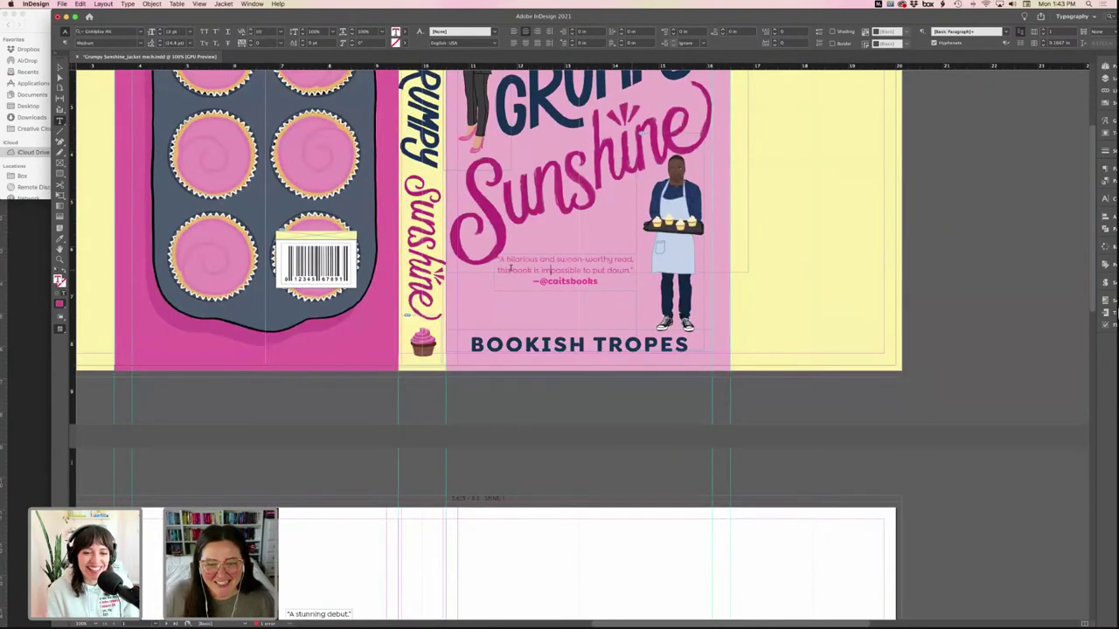
{"action": "left_click_drag", "start_coordinate": [633, 270], "coordinate": [490, 260]}
{"action": "key", "text": "super+v"}
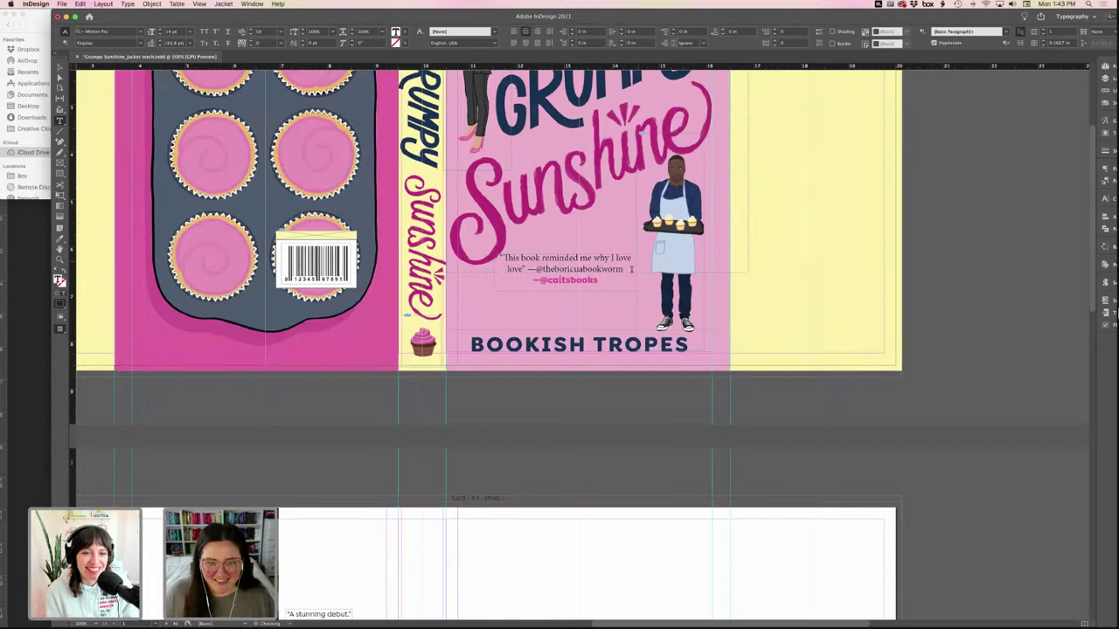
- Delete the leftover attribution line of the previous quotation from the lower blurb
{"action": "left_click_drag", "start_coordinate": [631, 269], "coordinate": [528, 269]}
{"action": "left_click_drag", "start_coordinate": [600, 281], "coordinate": [525, 282]}
{"action": "key", "text": "BackSpace"}
{"action": "key", "text": "BackSpace"}
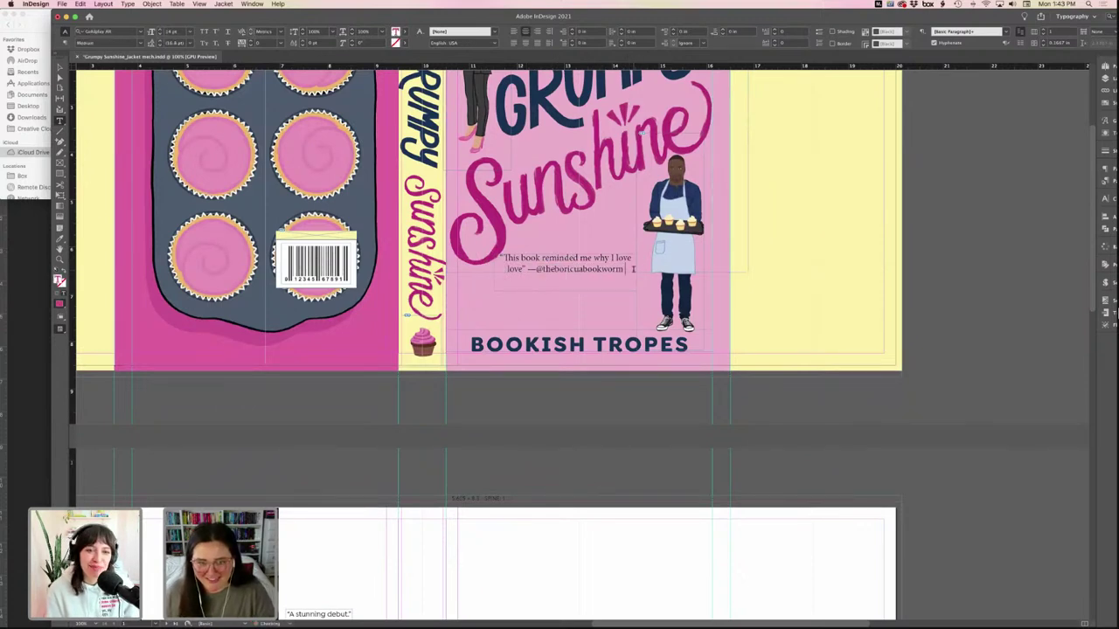
- Put the lower blurb's attribution on its own line and break the quotation after "reminded"
{"action": "key", "text": "shift+Left"}
{"action": "key", "text": "shift+Left"}
{"action": "key", "text": "shift+Left"}
{"action": "key", "text": "shift+Left"}
{"action": "key", "text": "shift+Left"}
{"action": "left_click_drag", "start_coordinate": [535, 272], "coordinate": [528, 270]}
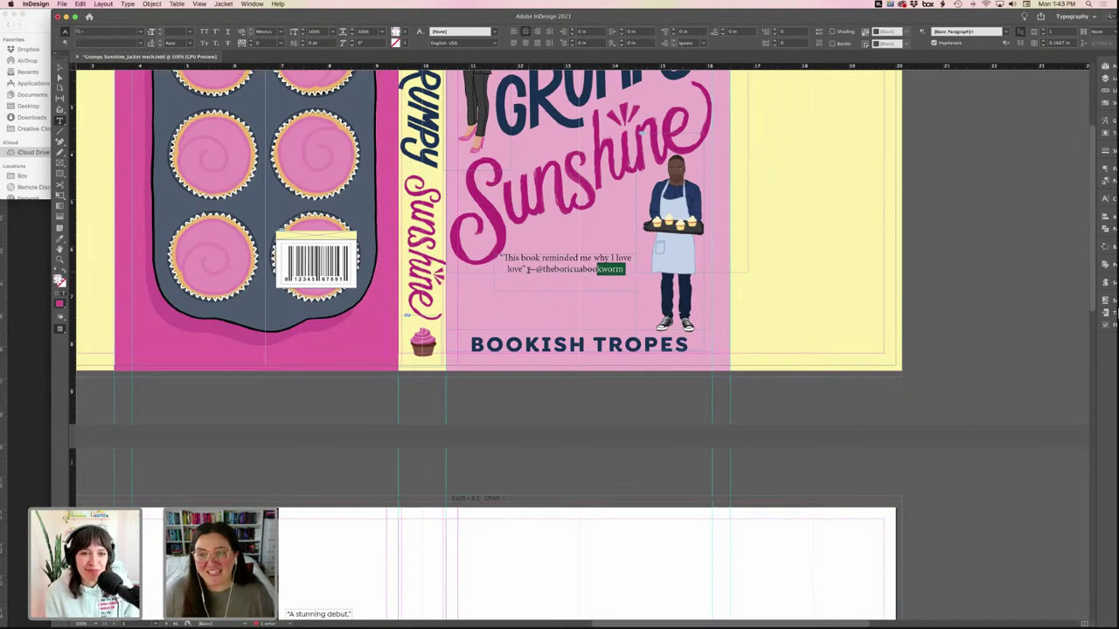
{"action": "left_click", "coordinate": [528, 271]}
{"action": "key", "text": "Return"}
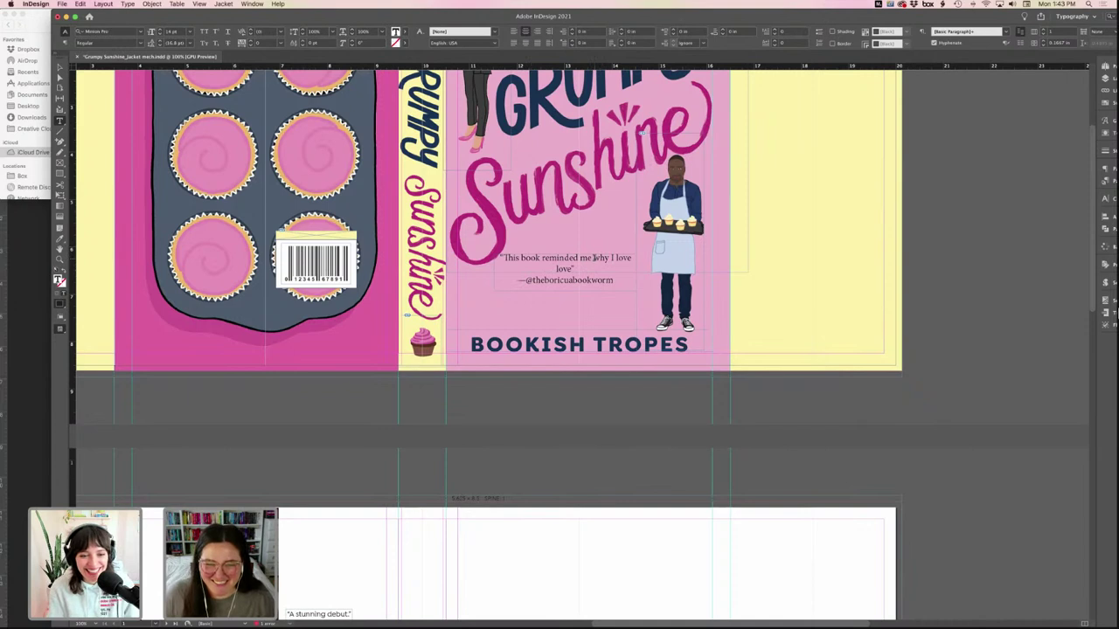
{"action": "left_click", "coordinate": [592, 259]}
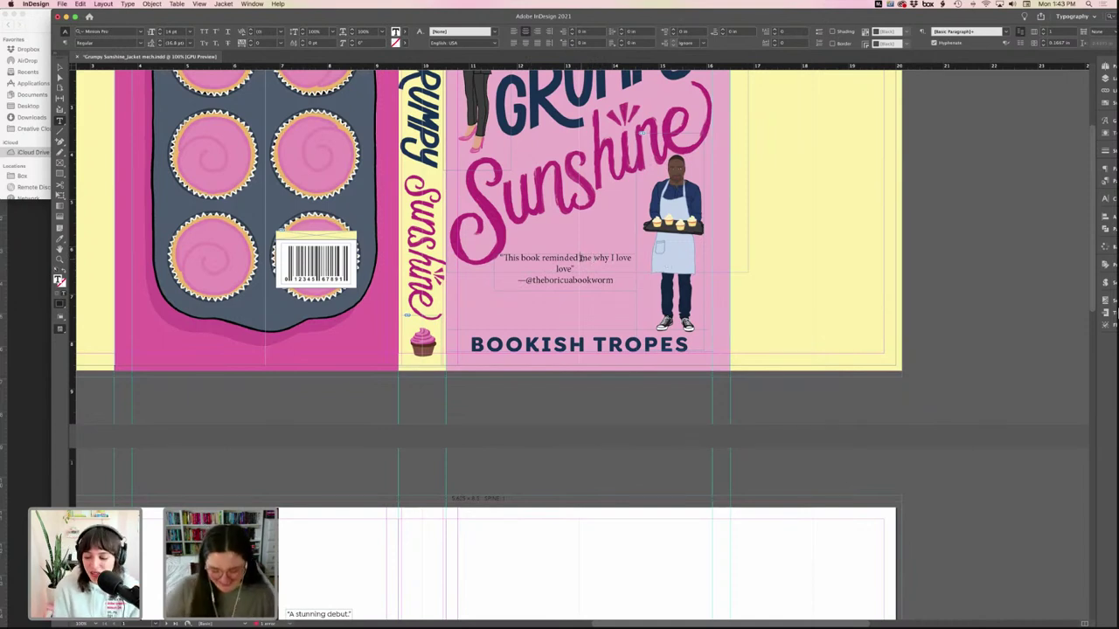
{"action": "key", "text": "Return"}
- Set the whole lower blurb in the Goldplay Alt Medium font
{"action": "left_click_drag", "start_coordinate": [615, 281], "coordinate": [469, 258]}
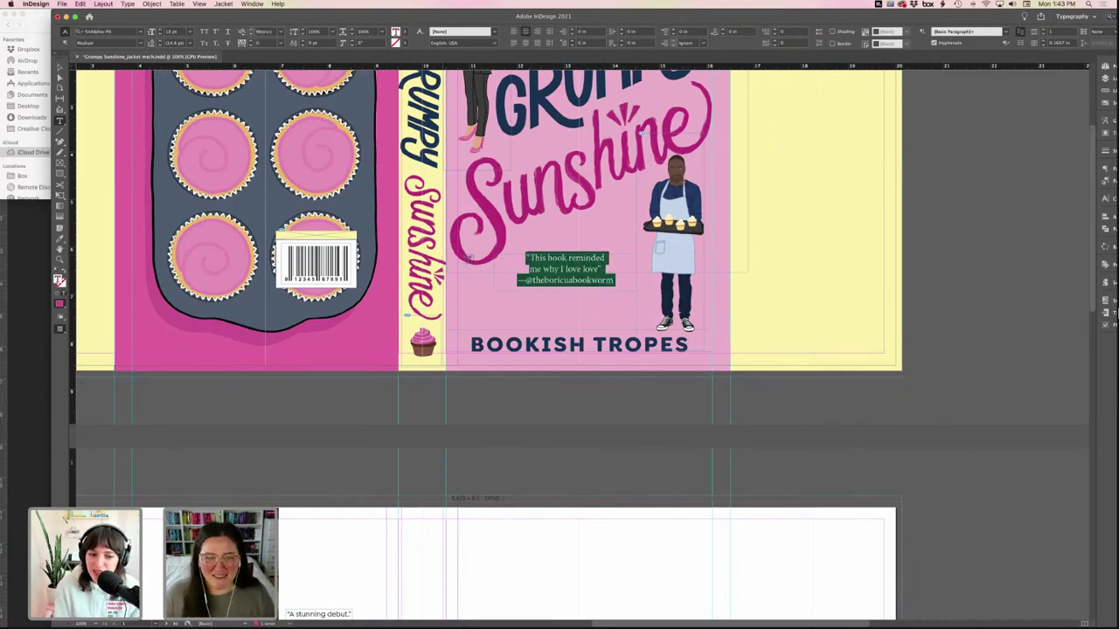
{"action": "left_click", "coordinate": [121, 33]}
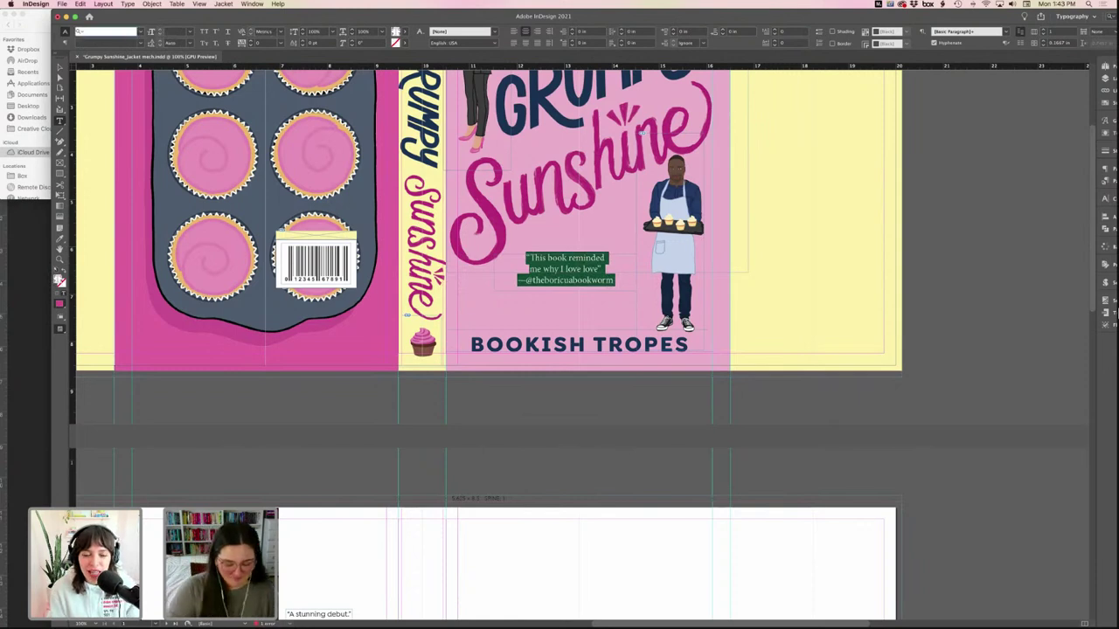
{"action": "type", "text": "goldplay"}
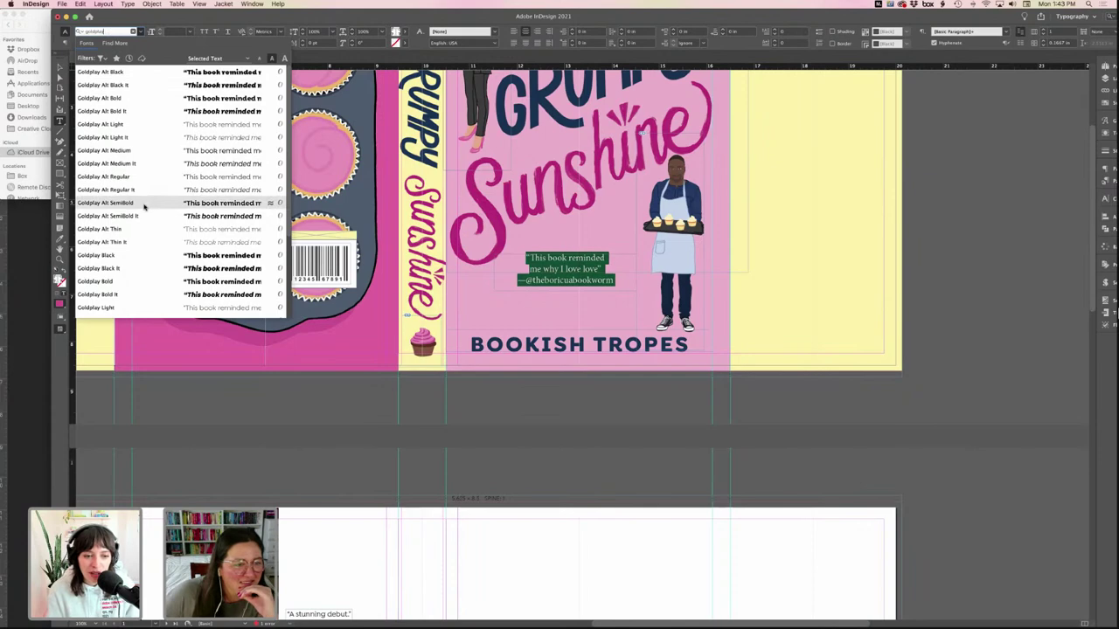
{"action": "left_click", "coordinate": [129, 151]}
{"action": "scroll", "coordinate": [725, 321], "scroll_direction": "up", "scroll_amount": 5}
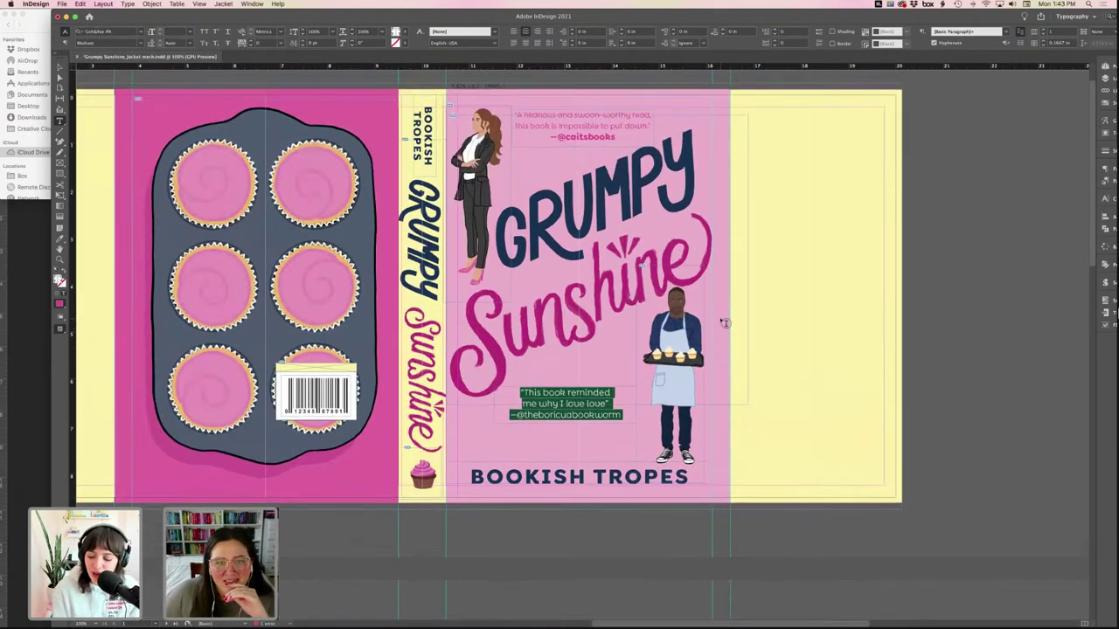
- Check the upper blurb's type settings and set all of the lower blurb's text to 12 pt
{"action": "left_click", "coordinate": [599, 115]}
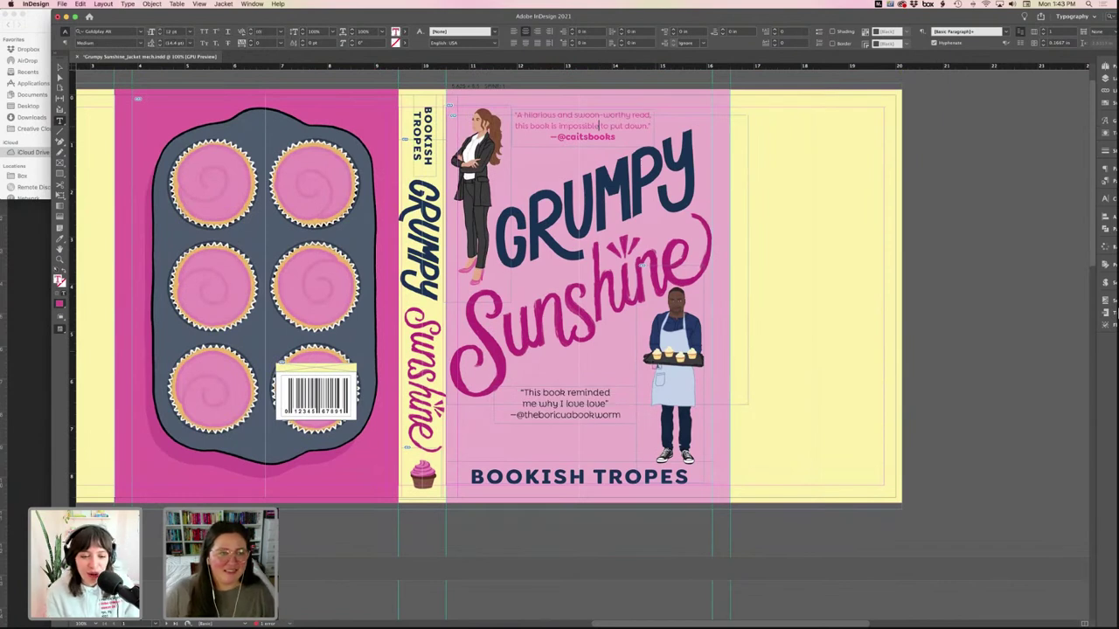
{"action": "left_click", "coordinate": [599, 398]}
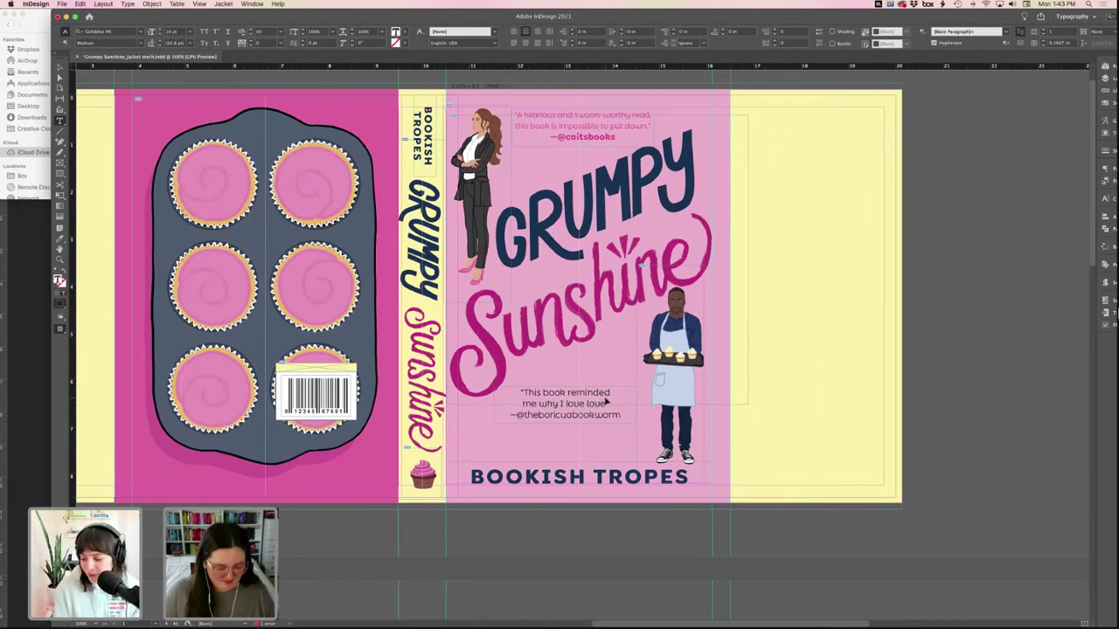
{"action": "key", "text": "super+a"}
{"action": "left_click", "coordinate": [175, 32]}
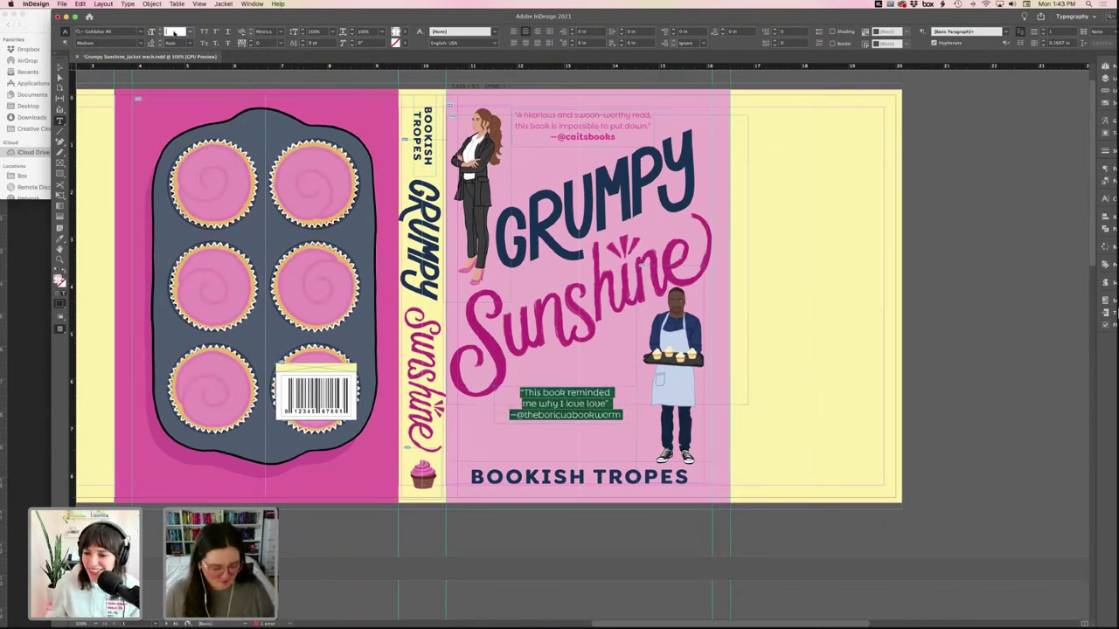
{"action": "type", "text": "12"}
{"action": "key", "text": "Return"}
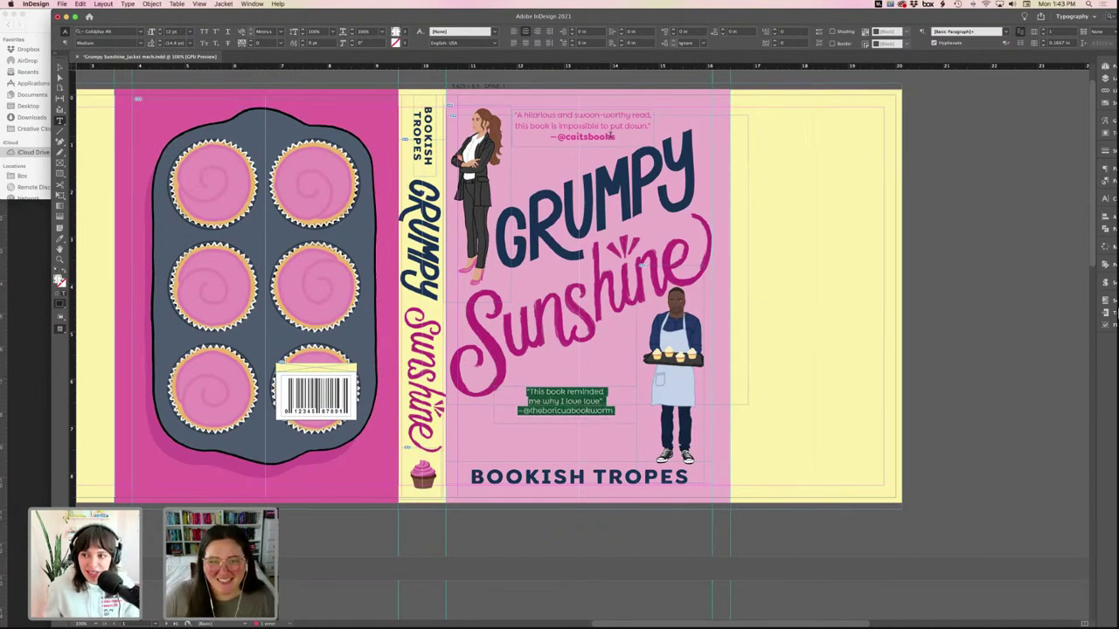
- Enlarge the lower blurb's attribution line to 14 pt and set it in Bold
{"action": "left_click", "coordinate": [614, 138]}
{"action": "left_click_drag", "start_coordinate": [615, 411], "coordinate": [517, 411]}
{"action": "key", "text": "super+shift+period"}
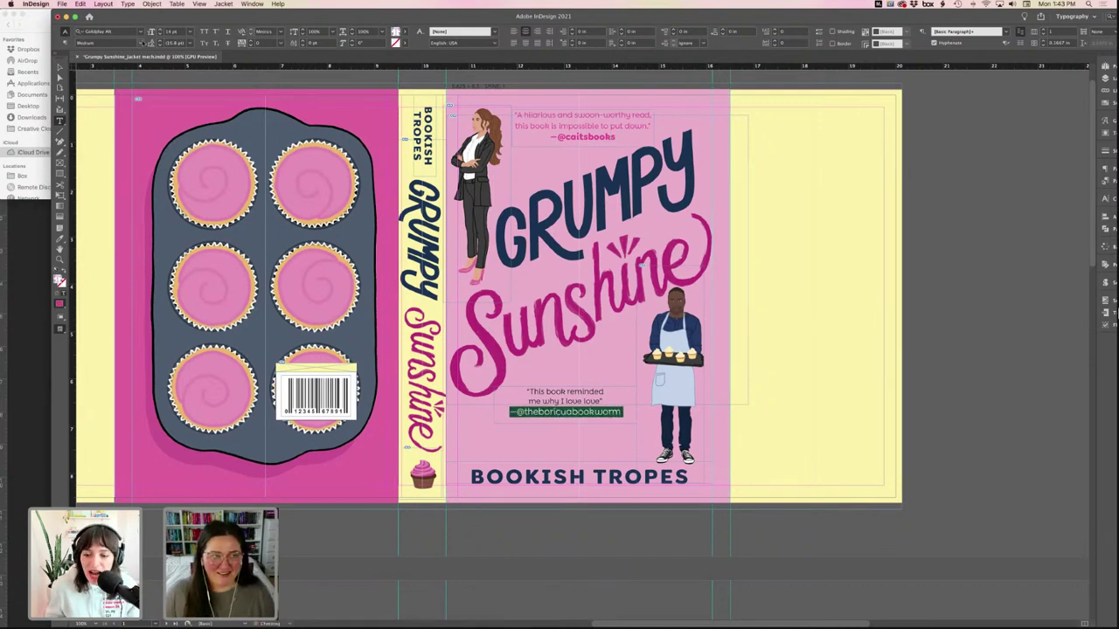
{"action": "left_click", "coordinate": [141, 42]}
{"action": "left_click", "coordinate": [103, 143]}
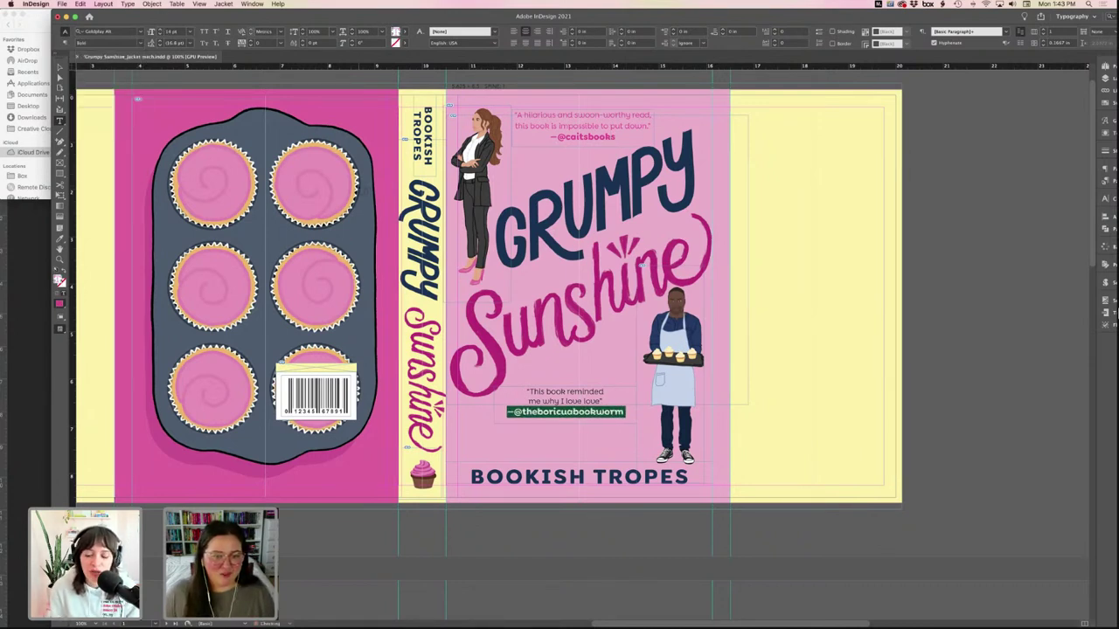
- Move the lower blurb slightly down, and shift the Grumpy Sunshine title lettering slightly down on the front cover
{"action": "key", "text": "Escape"}
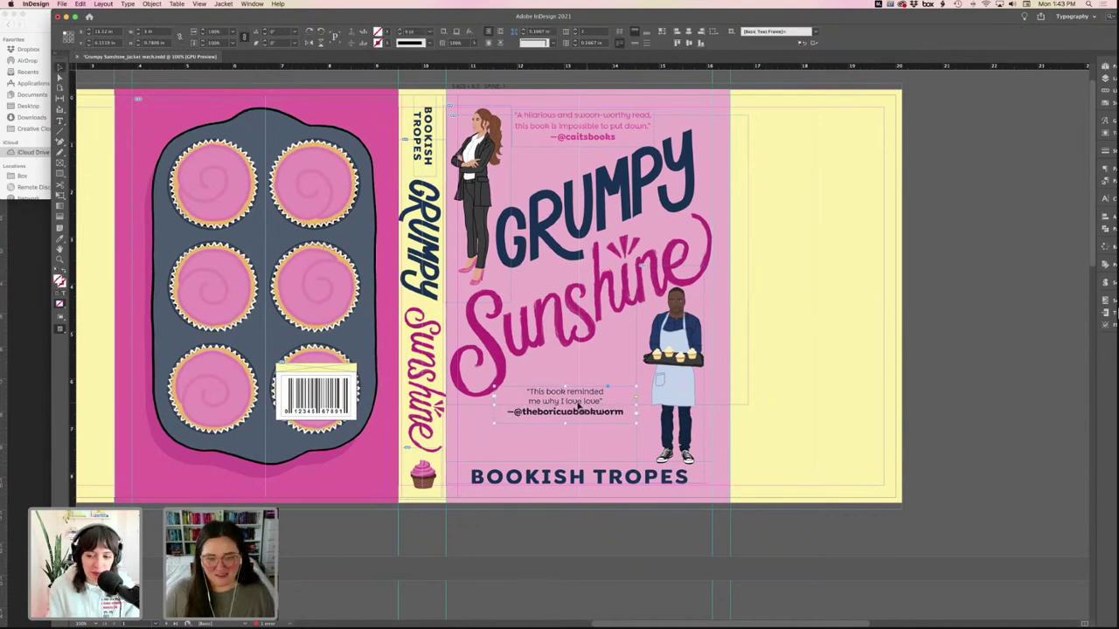
{"action": "left_click_drag", "start_coordinate": [589, 416], "coordinate": [589, 421]}
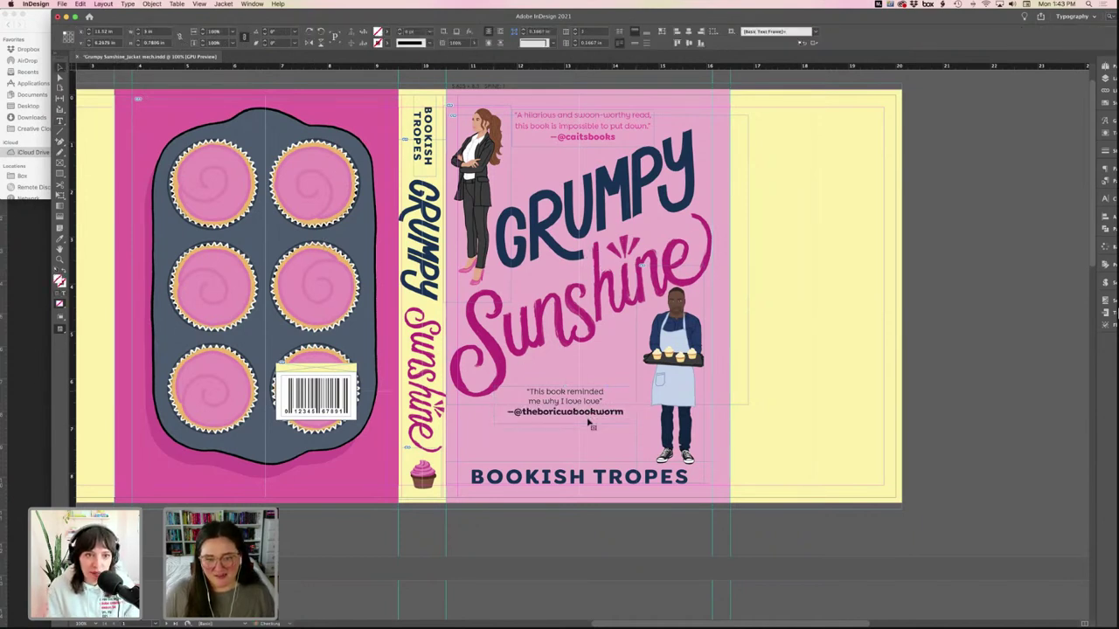
{"action": "left_click", "coordinate": [622, 286]}
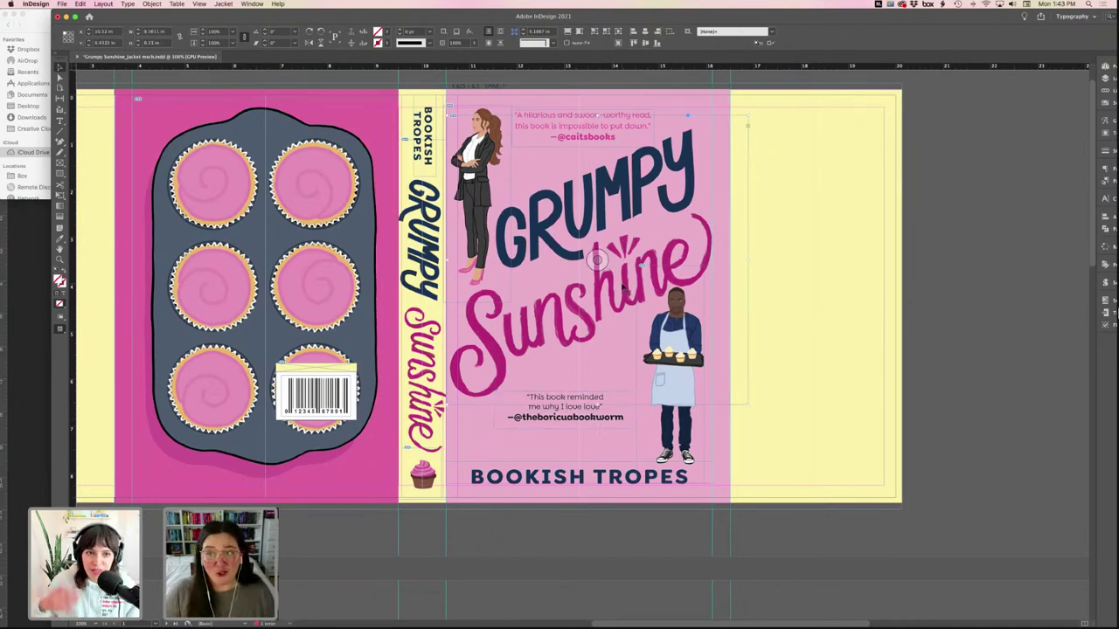
{"action": "left_click_drag", "start_coordinate": [623, 287], "coordinate": [624, 295]}
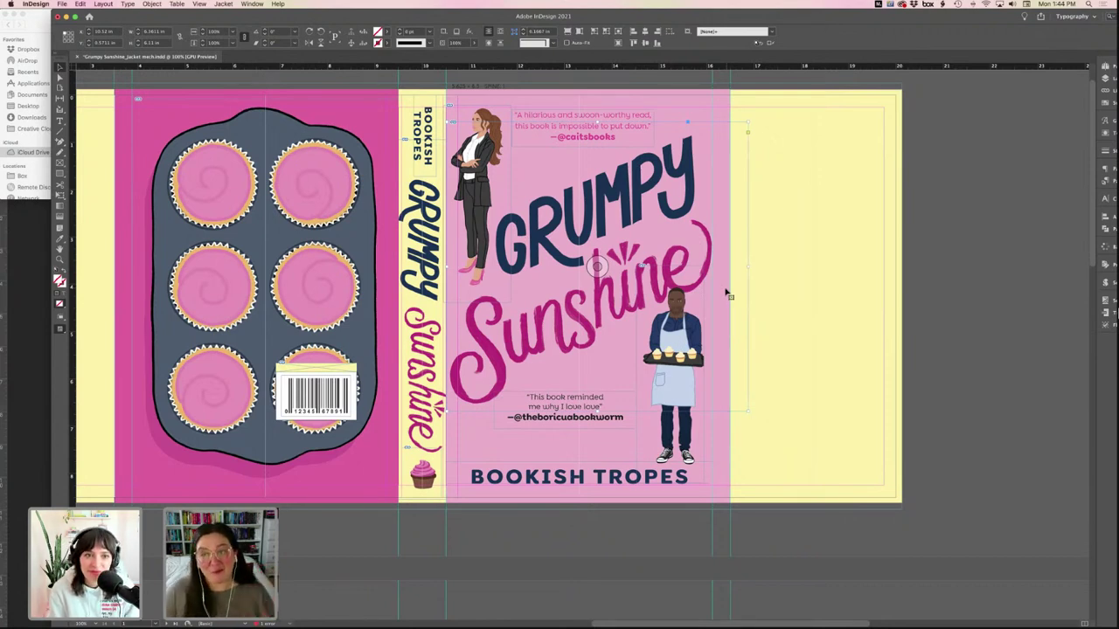
{"action": "left_click", "coordinate": [987, 346]}
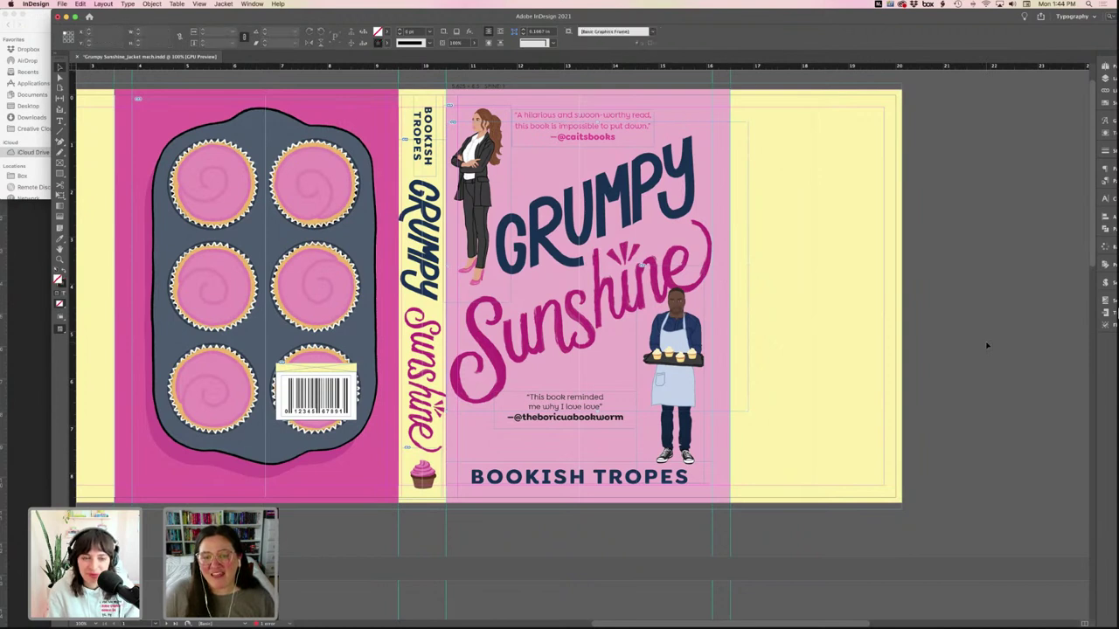
{"action": "scroll", "coordinate": [987, 346], "scroll_direction": "up", "scroll_amount": 2}
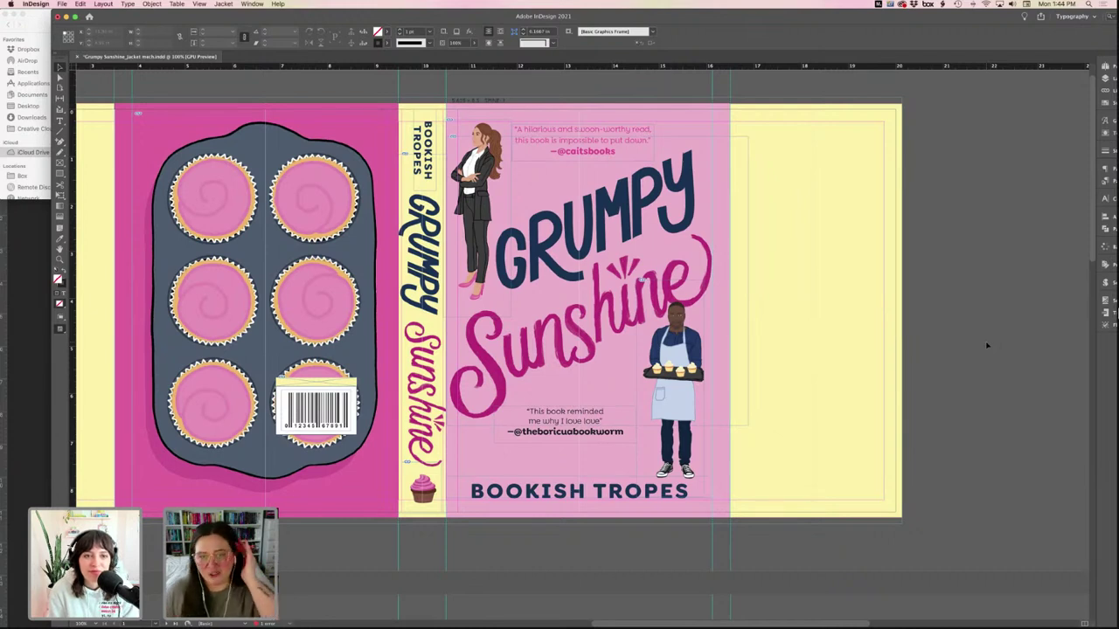
{"action": "scroll", "coordinate": [987, 345], "scroll_direction": "down", "scroll_amount": 1}
{"action": "scroll", "coordinate": [987, 345], "scroll_direction": "up", "scroll_amount": 1}
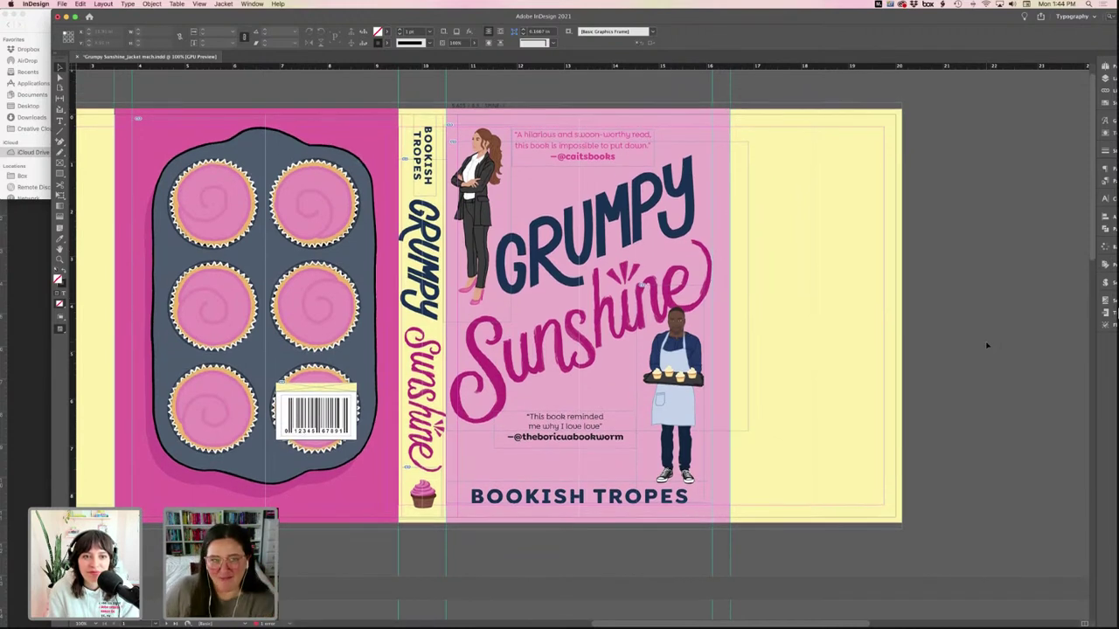
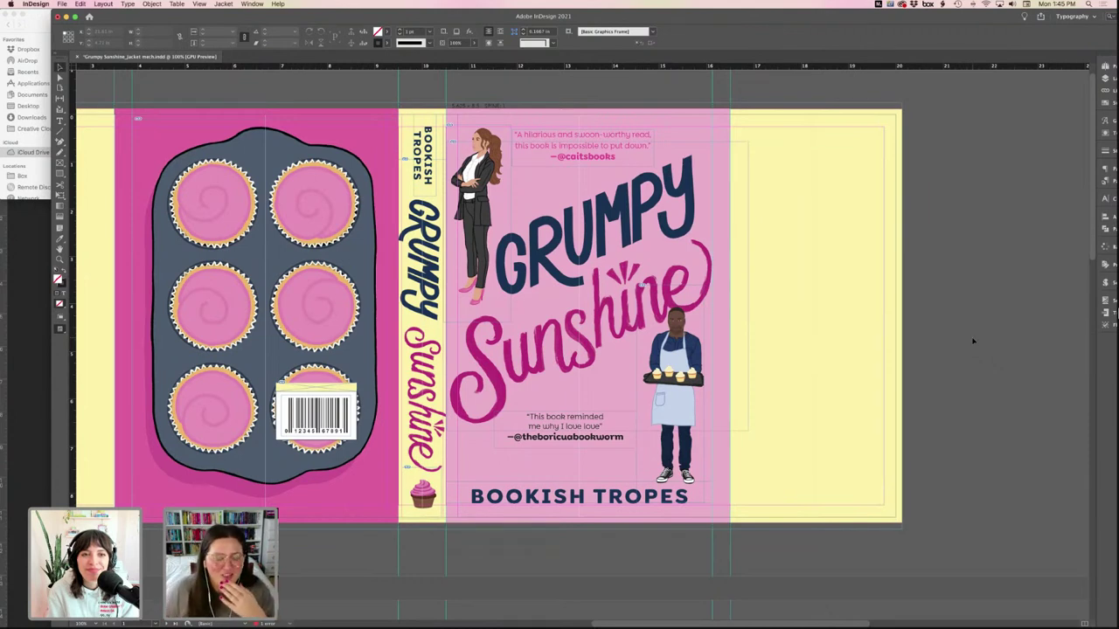
- Change all text of the lower quote on the front cover from black to the bright magenta swatch
{"action": "scroll", "coordinate": [972, 340], "scroll_direction": "down", "scroll_amount": 1}
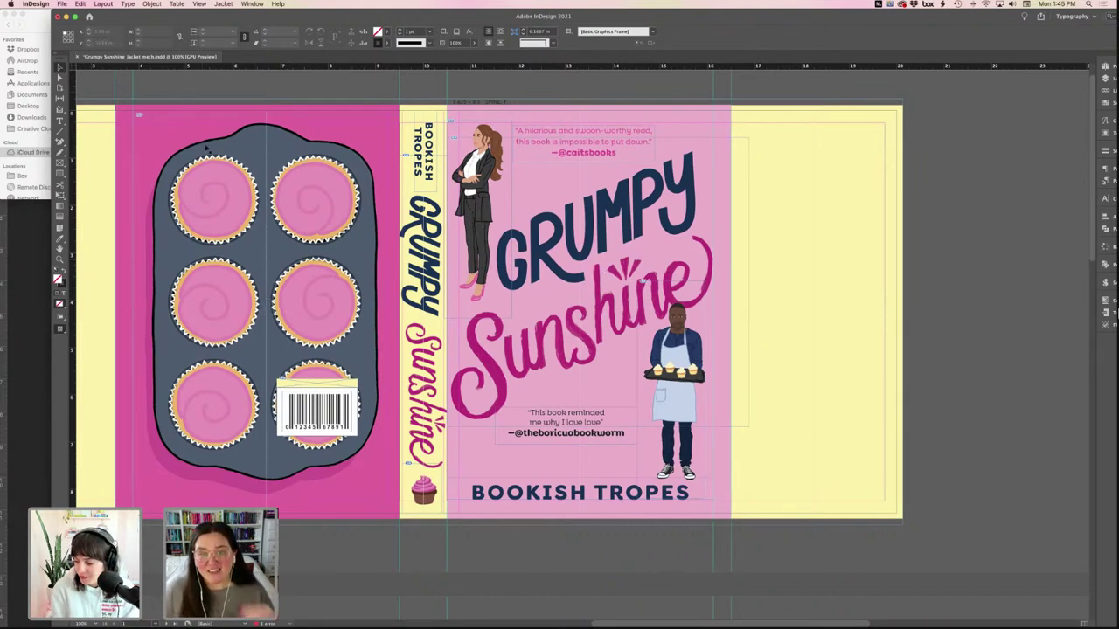
{"action": "left_click", "coordinate": [582, 438]}
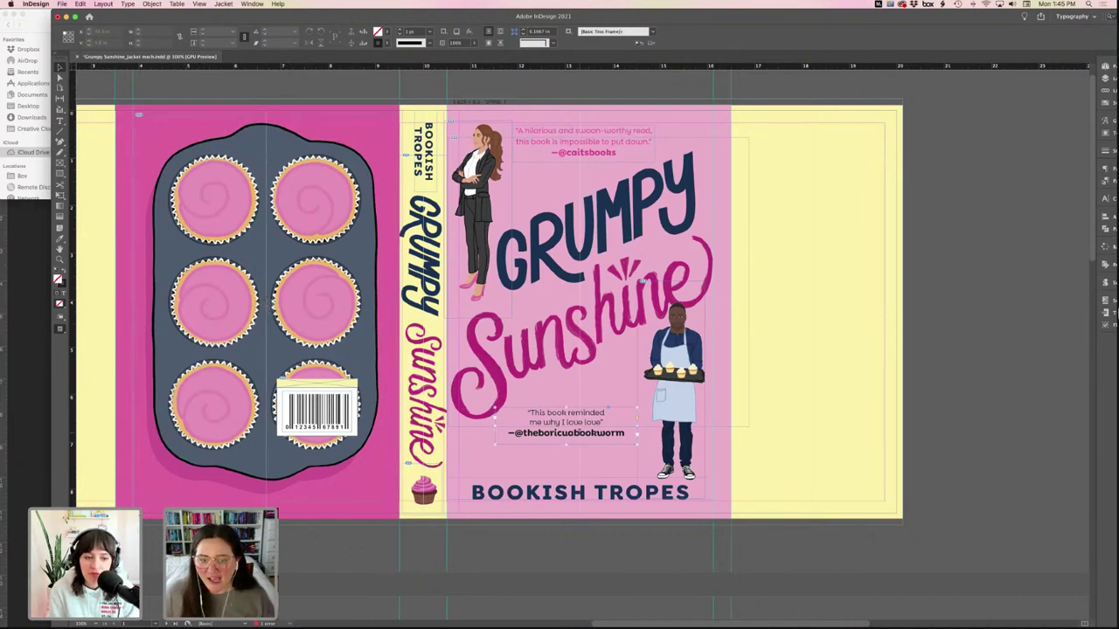
{"action": "double_click", "coordinate": [593, 442]}
{"action": "key", "text": "super+a"}
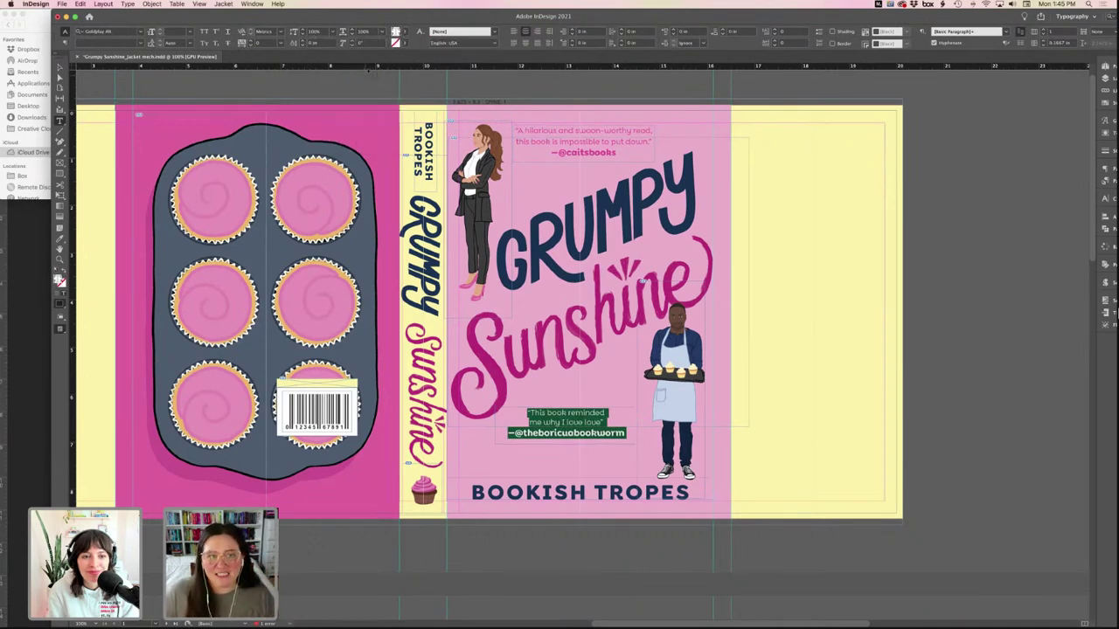
{"action": "left_click", "coordinate": [402, 32]}
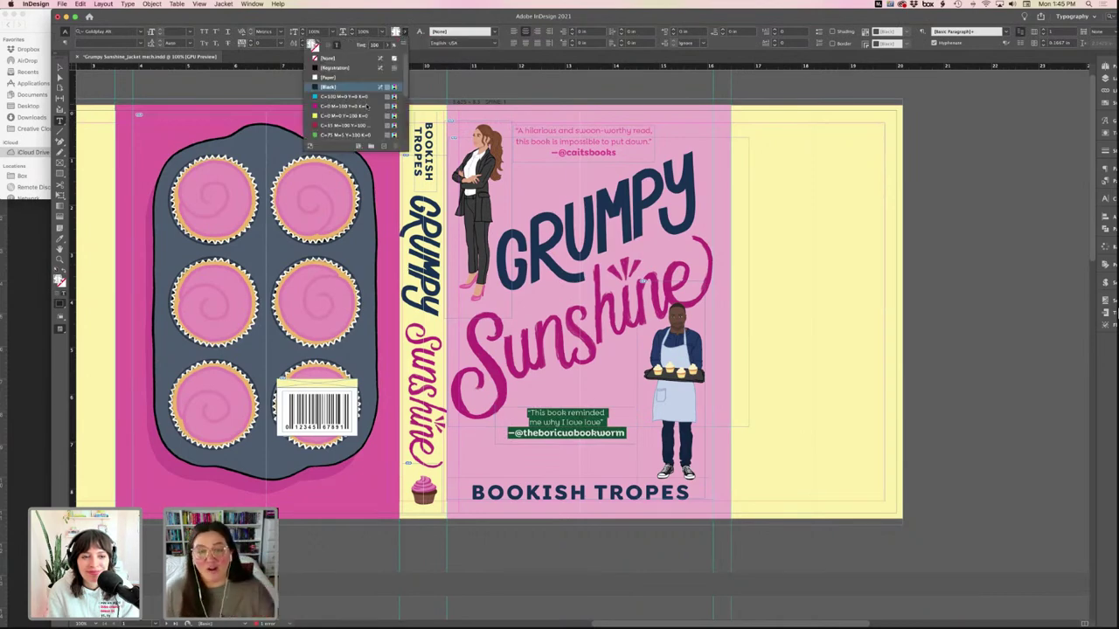
{"action": "scroll", "coordinate": [366, 106], "scroll_direction": "down", "scroll_amount": 5}
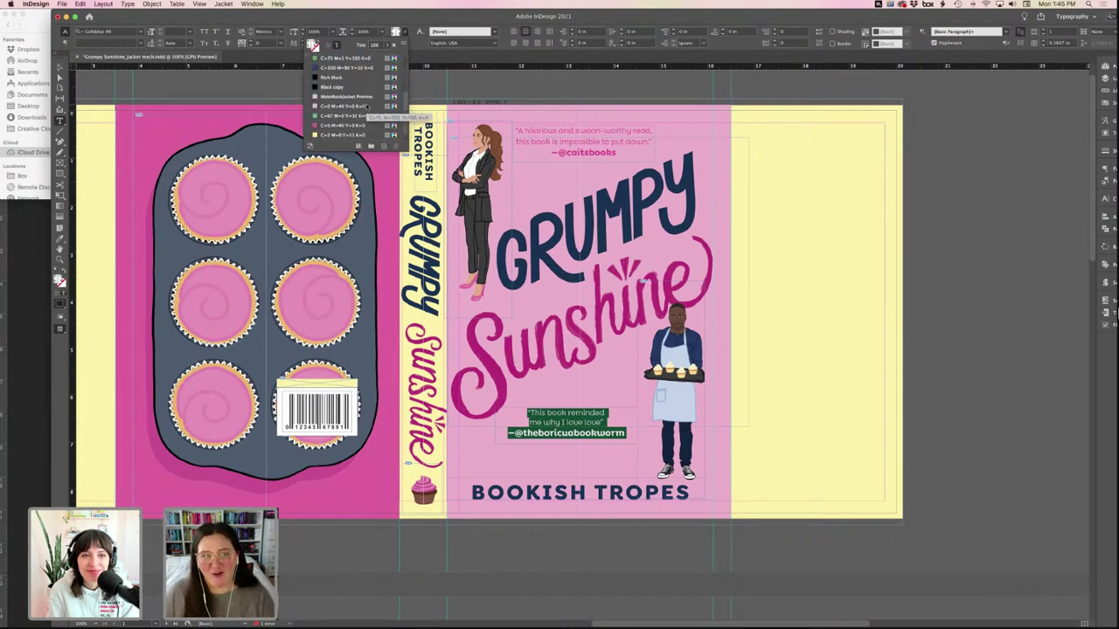
{"action": "left_click", "coordinate": [341, 136]}
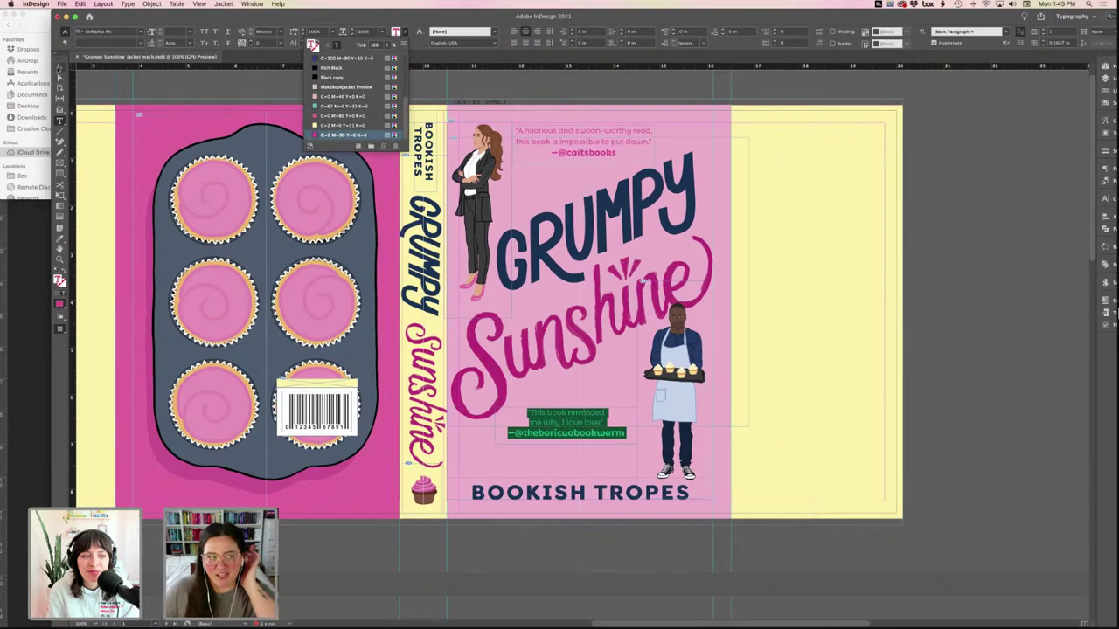
{"action": "left_click", "coordinate": [60, 68]}
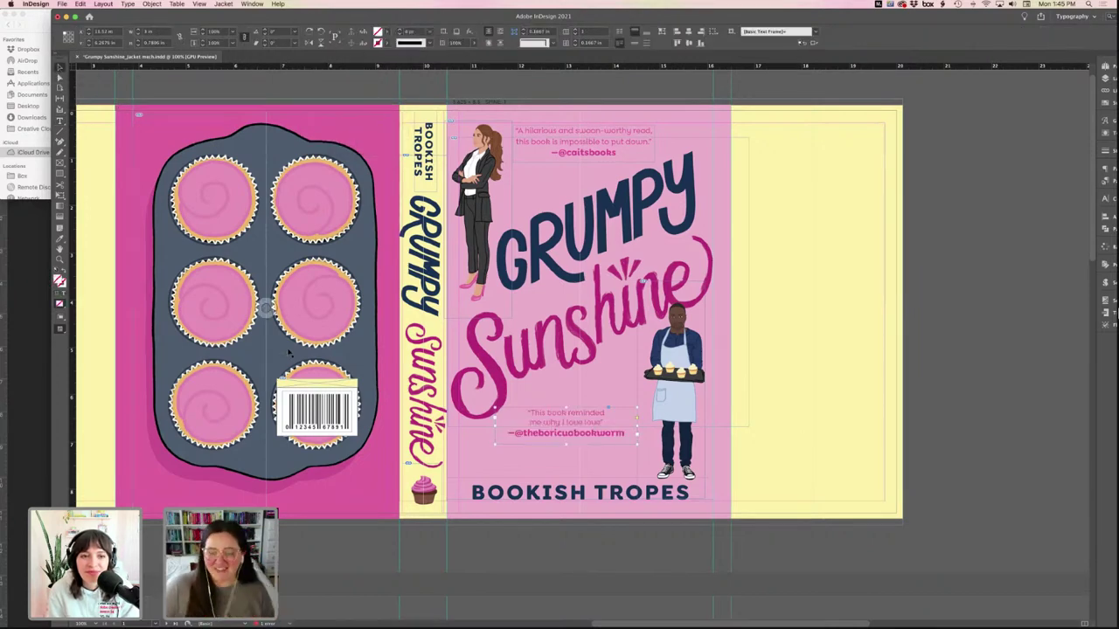
- Preview the jacket without guides and shift the lower front-cover quote slightly down and to the right
{"action": "left_click", "coordinate": [961, 442]}
{"action": "key", "text": "w"}
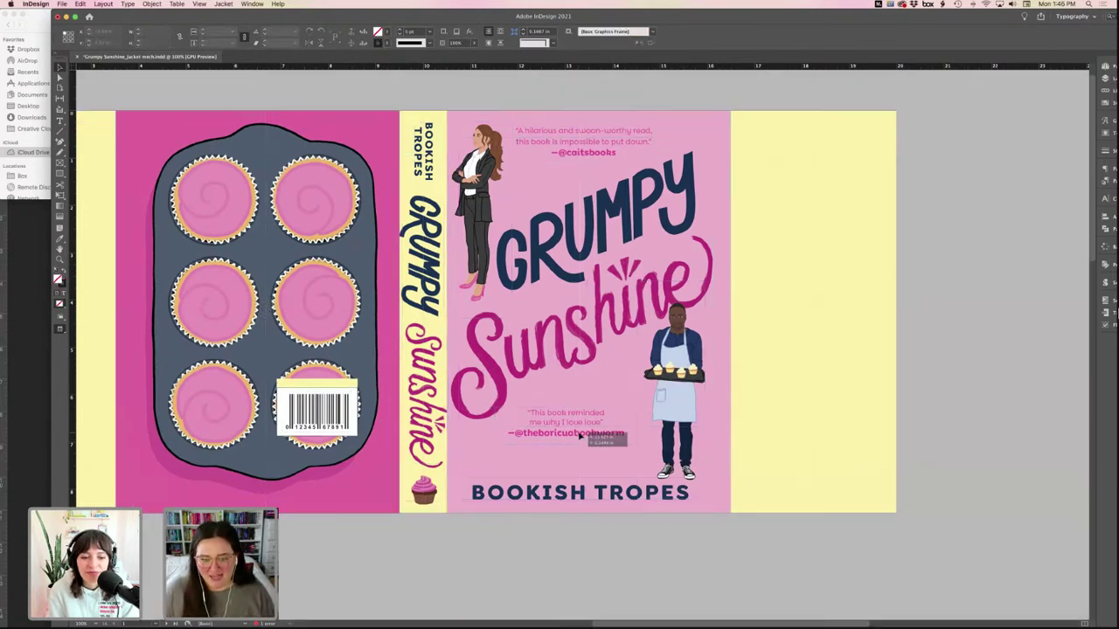
{"action": "left_click_drag", "start_coordinate": [584, 439], "coordinate": [592, 445]}
{"action": "left_click", "coordinate": [976, 405]}
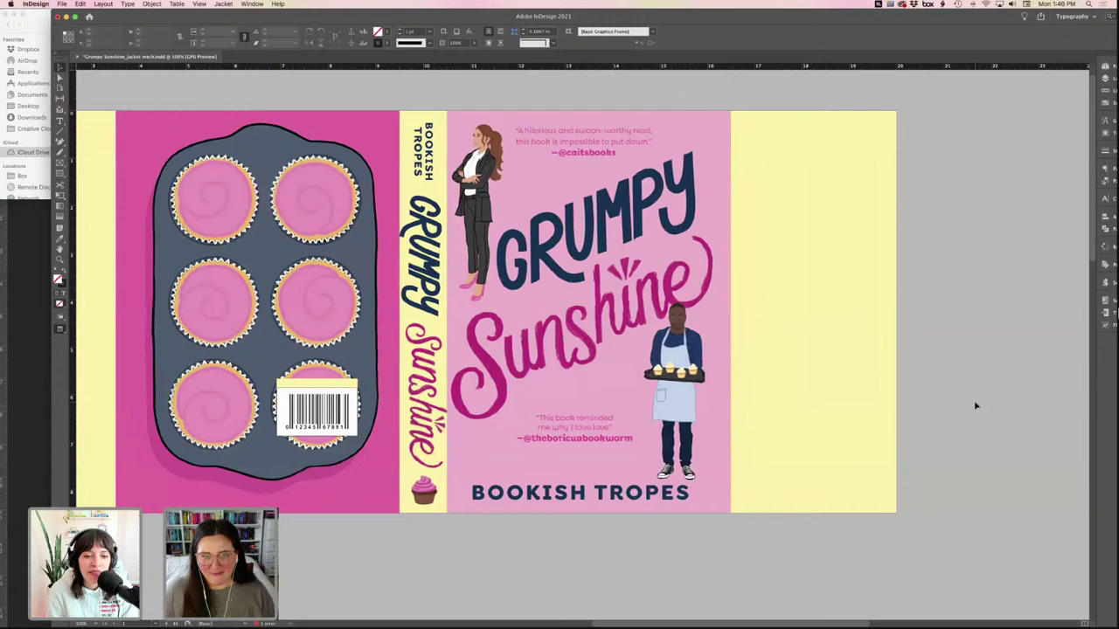
- Nudge the Grumpy Sunshine lettering on the spine slightly upward and return to the view with guides
{"action": "scroll", "coordinate": [977, 405], "scroll_direction": "left", "scroll_amount": 2}
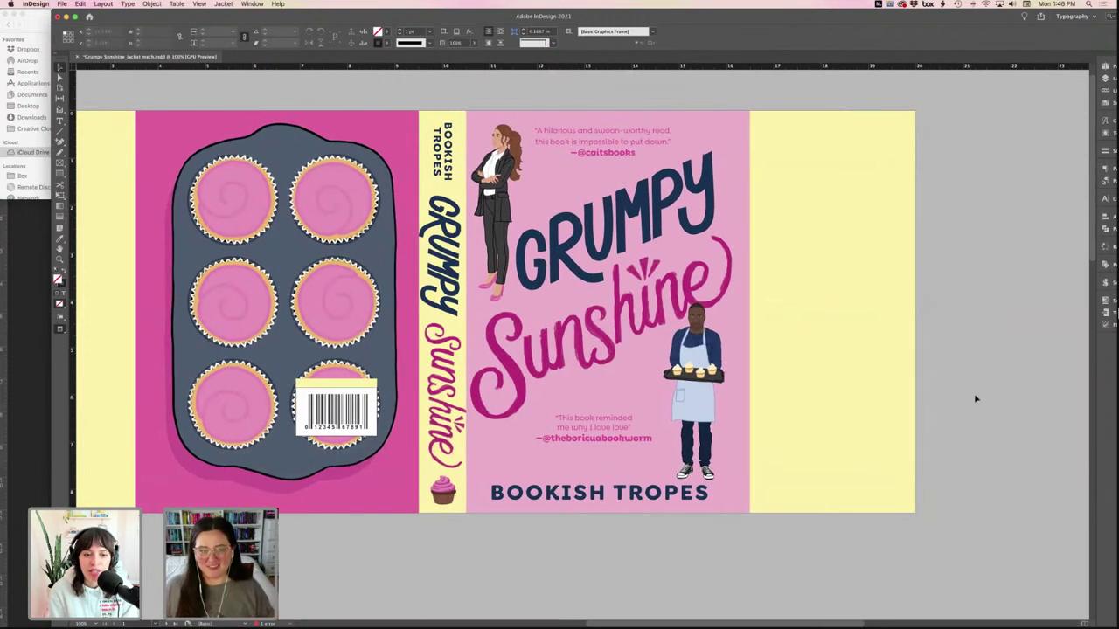
{"action": "scroll", "coordinate": [978, 398], "scroll_direction": "left", "scroll_amount": 2}
{"action": "scroll", "coordinate": [979, 398], "scroll_direction": "down", "scroll_amount": 1}
{"action": "left_click", "coordinate": [464, 323]}
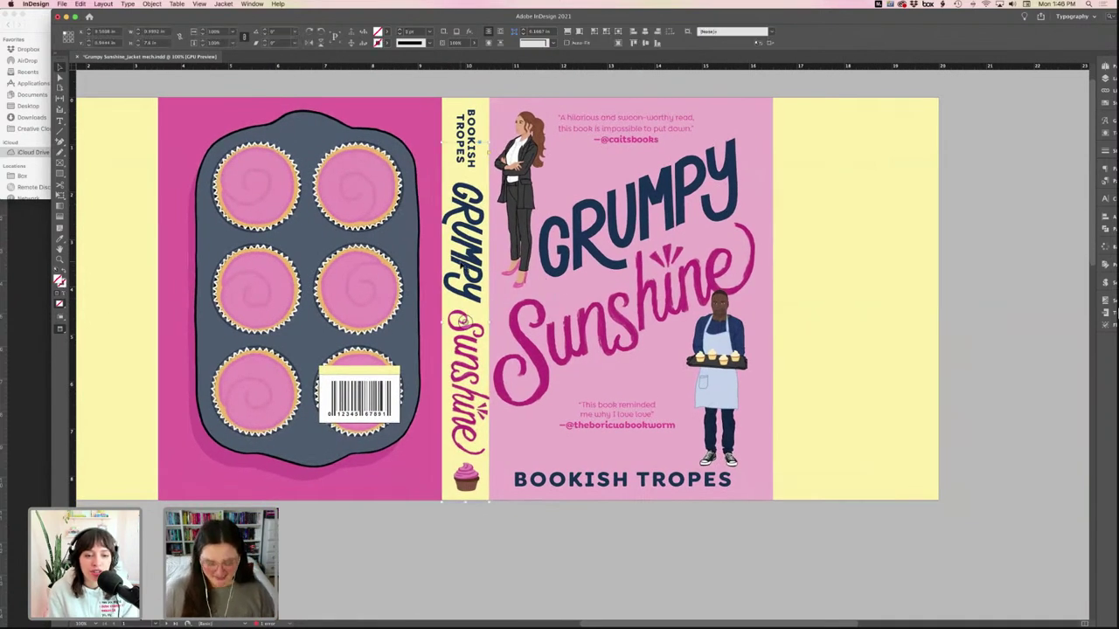
{"action": "key", "text": "Up"}
{"action": "key", "text": "Up"}
{"action": "key", "text": "Up"}
{"action": "key", "text": "Up"}
{"action": "key", "text": "Up"}
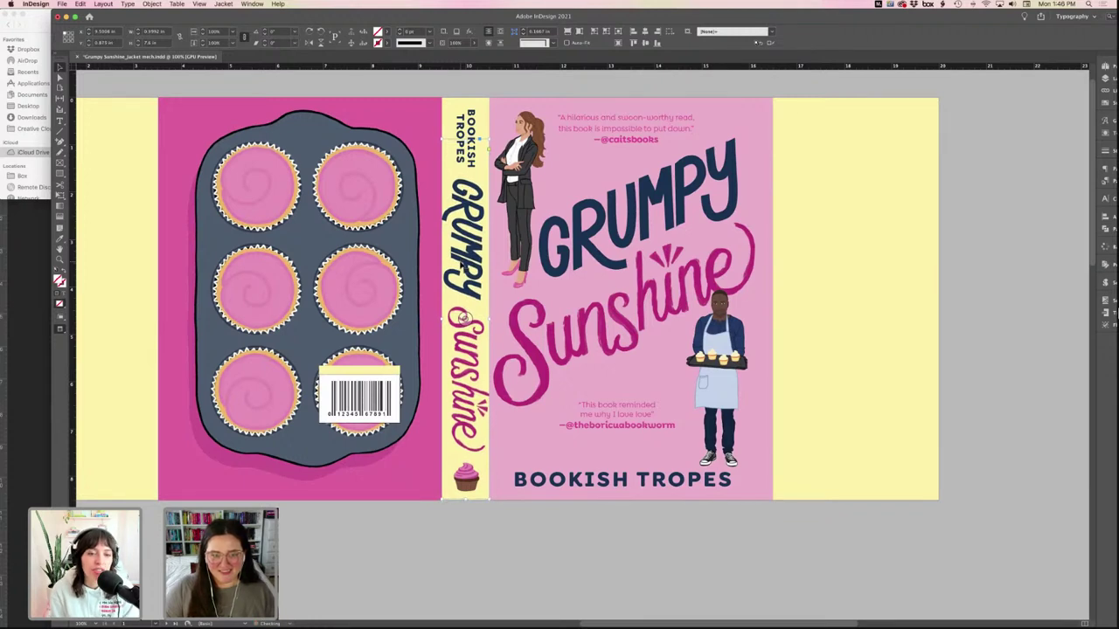
{"action": "scroll", "coordinate": [462, 263], "scroll_direction": "up", "scroll_amount": 1}
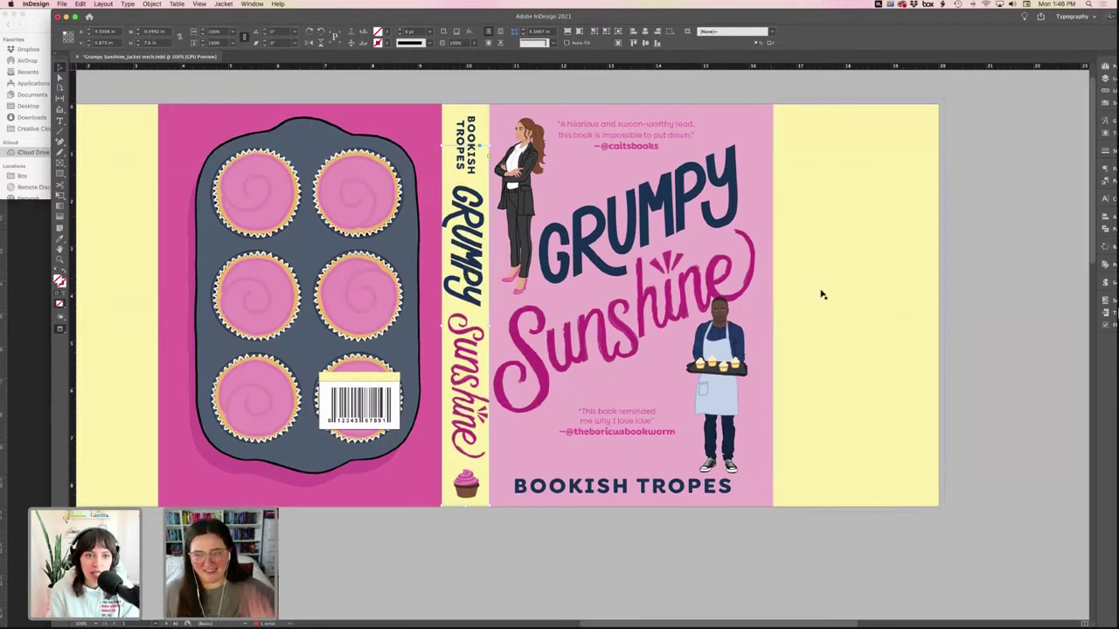
{"action": "left_click", "coordinate": [1016, 329]}
{"action": "key", "text": "w"}
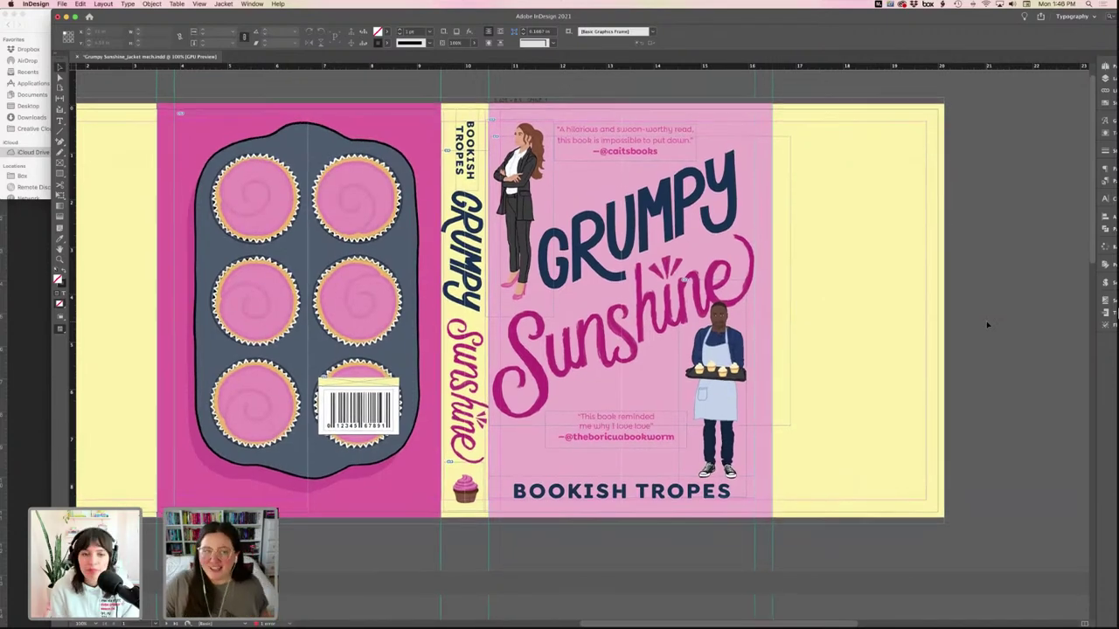
- Review the whole jacket layout from flap to flap, both in preview and with guides shown
{"action": "scroll", "coordinate": [987, 325], "scroll_direction": "up", "scroll_amount": 5}
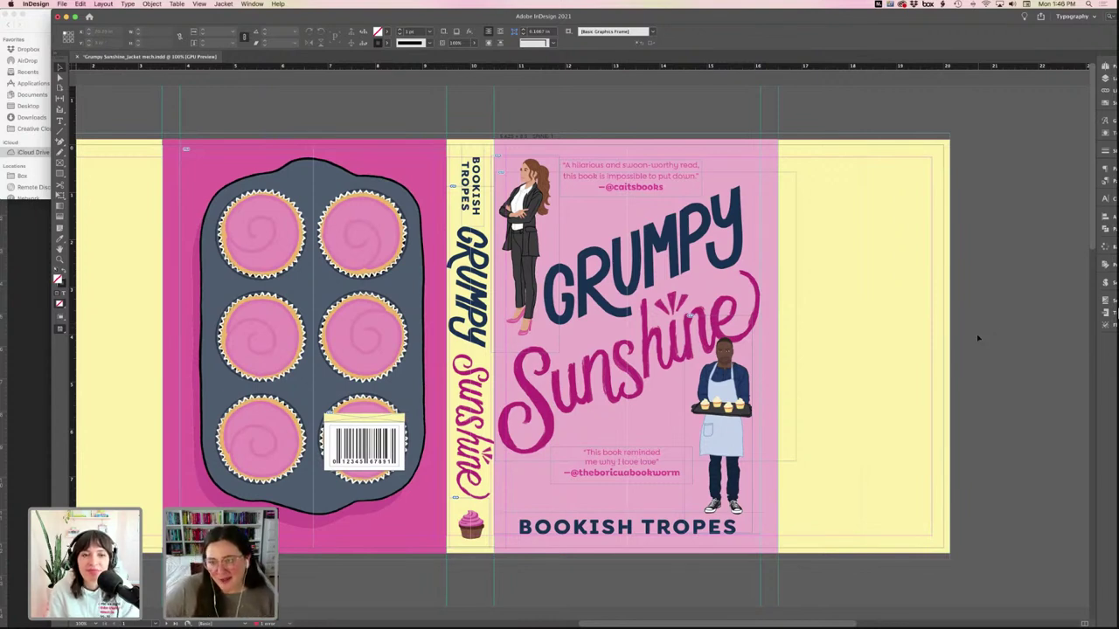
{"action": "scroll", "coordinate": [978, 337], "scroll_direction": "right", "scroll_amount": 1}
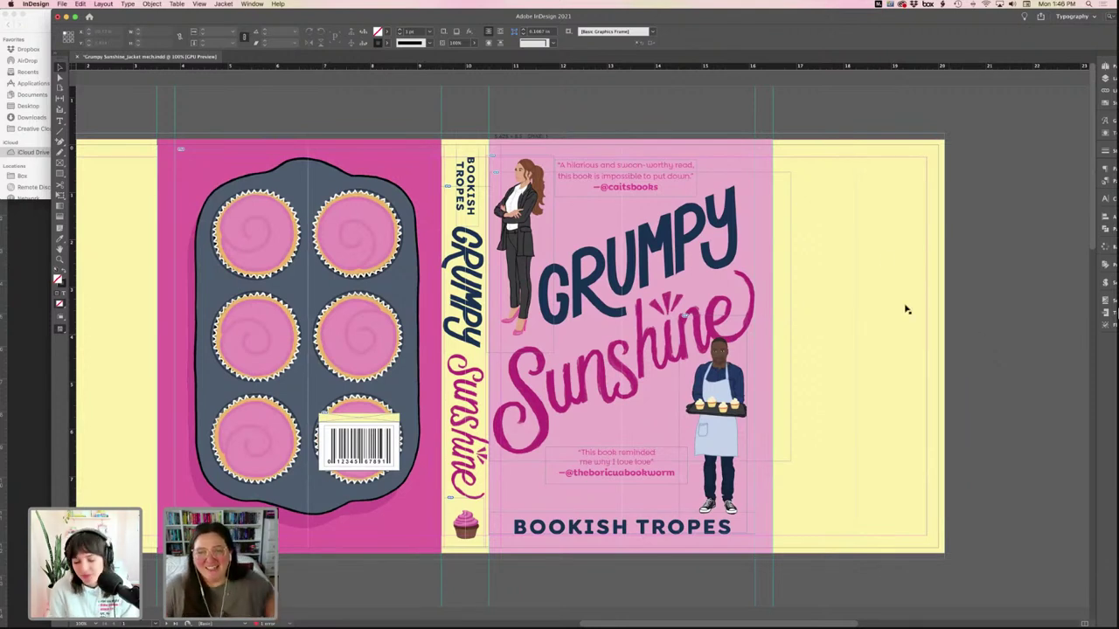
{"action": "key", "text": "w"}
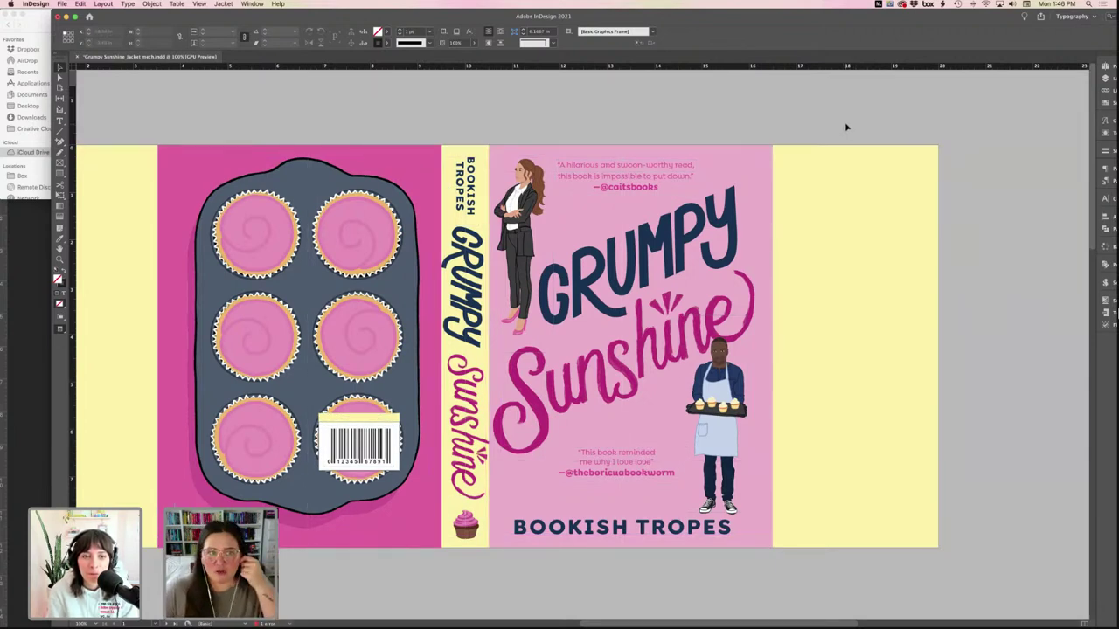
{"action": "scroll", "coordinate": [845, 127], "scroll_direction": "left", "scroll_amount": 2}
{"action": "key", "text": "w"}
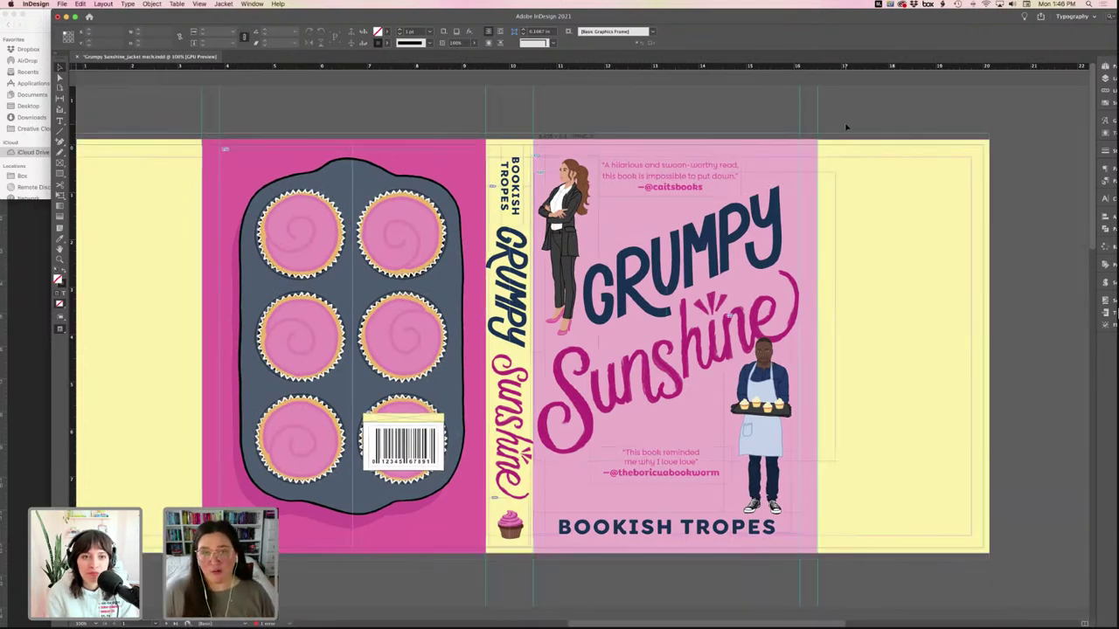
{"action": "scroll", "coordinate": [845, 128], "scroll_direction": "right", "scroll_amount": 3}
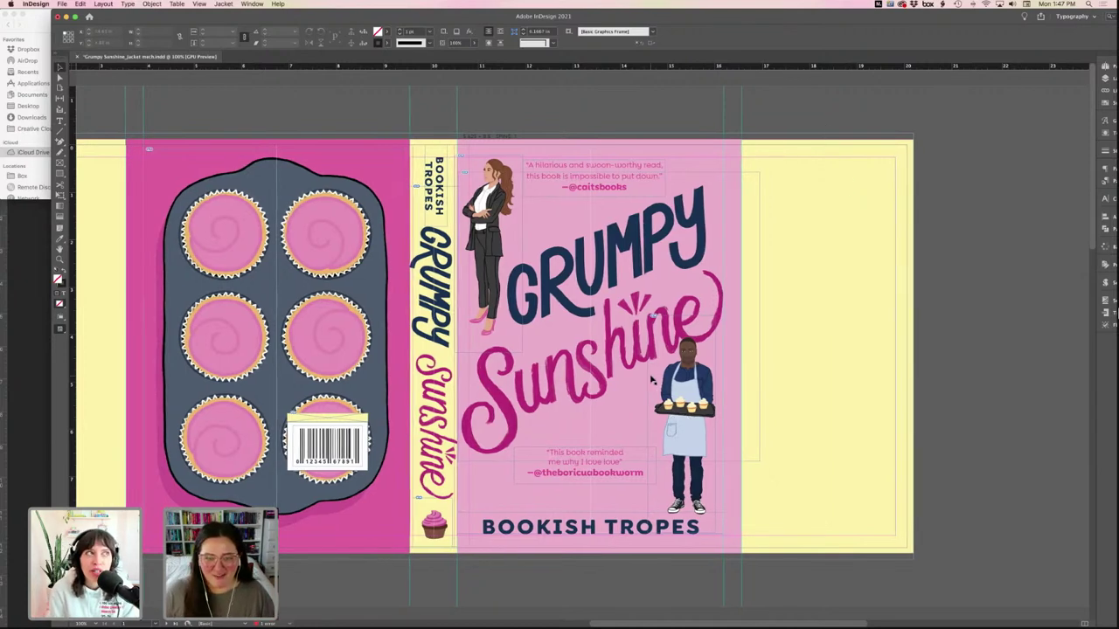
{"action": "scroll", "coordinate": [651, 378], "scroll_direction": "left", "scroll_amount": 3}
{"action": "scroll", "coordinate": [651, 378], "scroll_direction": "left", "scroll_amount": 2}
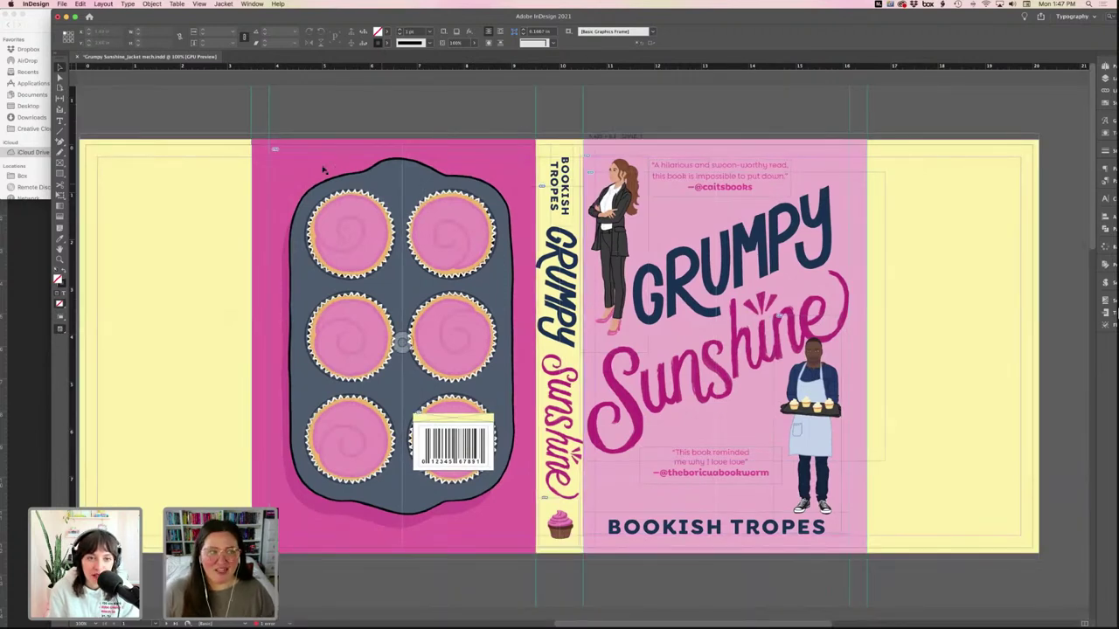
- Switch to Finder and preview Back Cover template.png in the Jacket Assets folder
{"action": "left_click", "coordinate": [43, 21]}
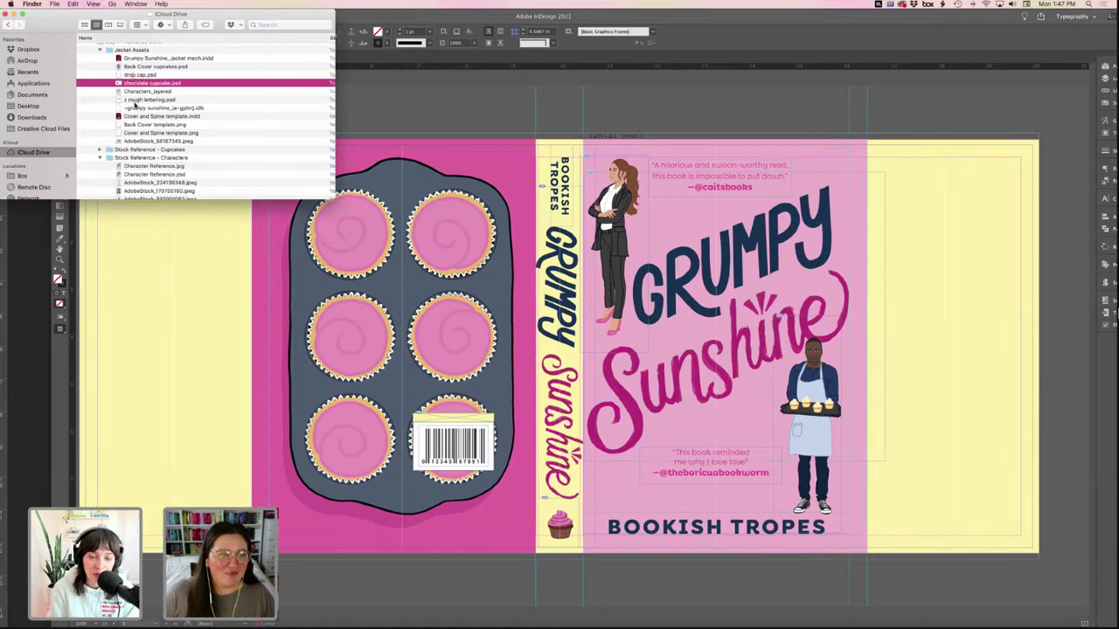
{"action": "left_click", "coordinate": [135, 125]}
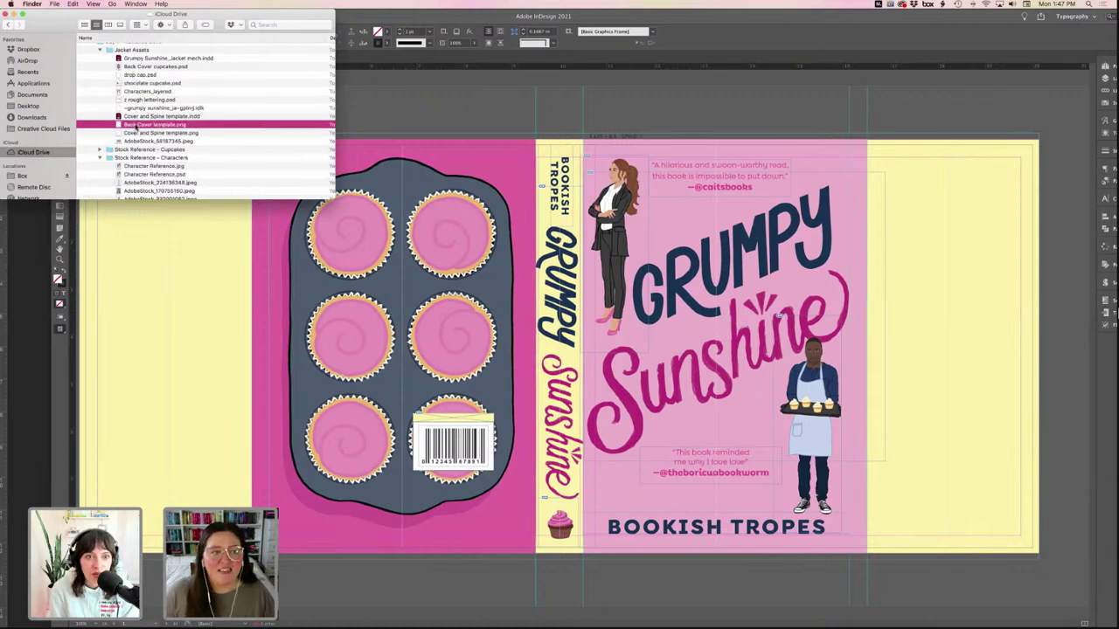
{"action": "key", "text": "space"}
{"action": "key", "text": "space"}
{"action": "scroll", "coordinate": [137, 144], "scroll_direction": "up", "scroll_amount": 1}
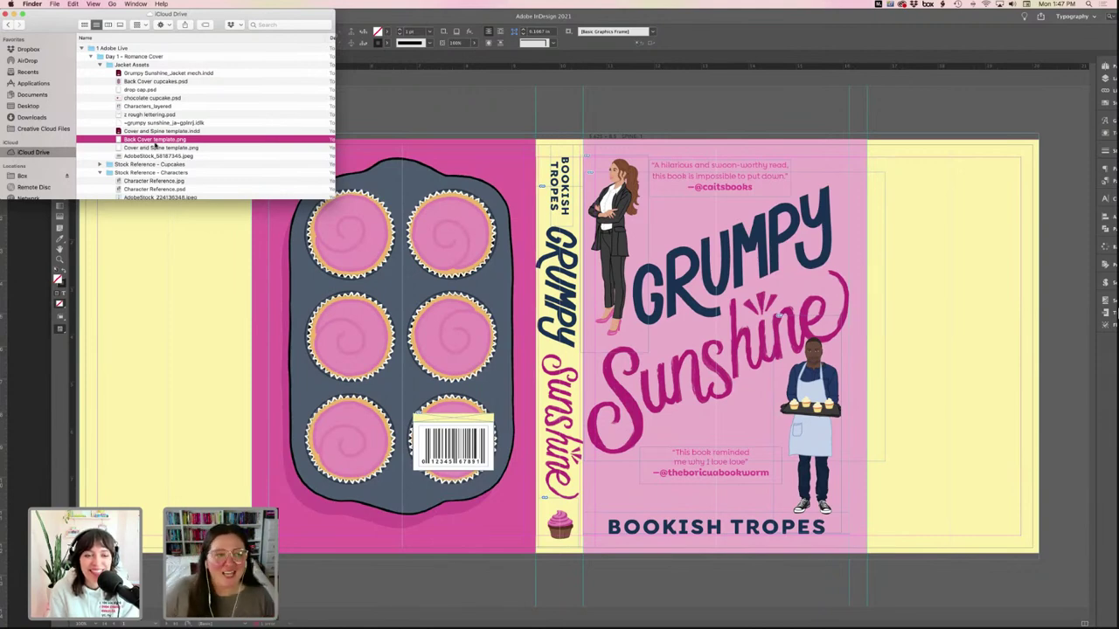
- Preview drop cap.psd and place it near the top of the jacket's front flap in InDesign
{"action": "left_click", "coordinate": [137, 90]}
{"action": "key", "text": "space"}
{"action": "key", "text": "space"}
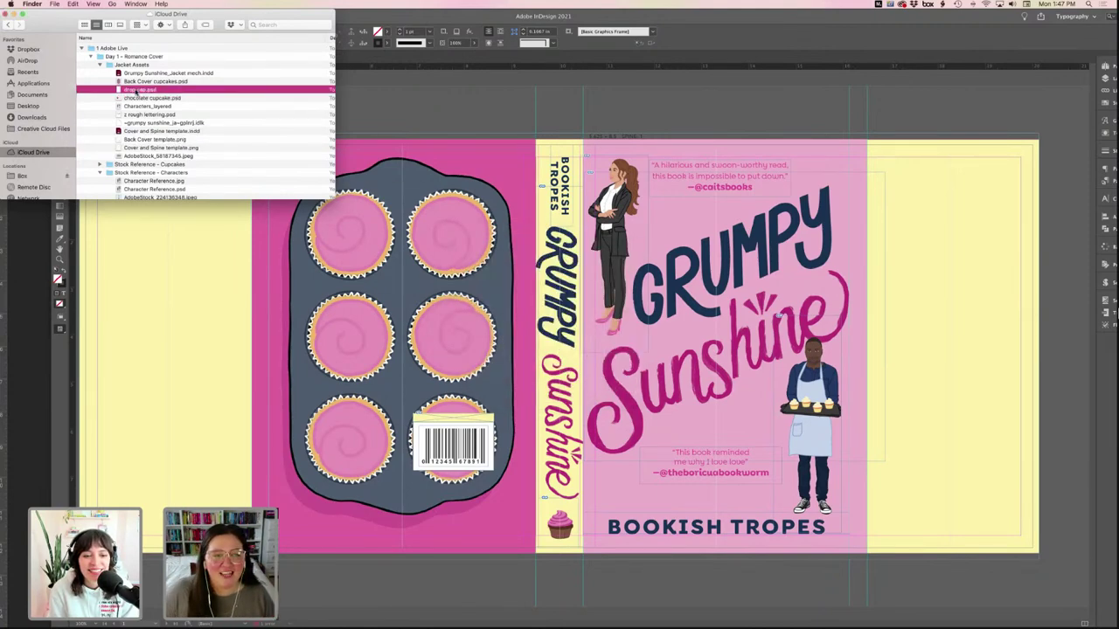
{"action": "left_click_drag", "start_coordinate": [150, 93], "coordinate": [909, 187]}
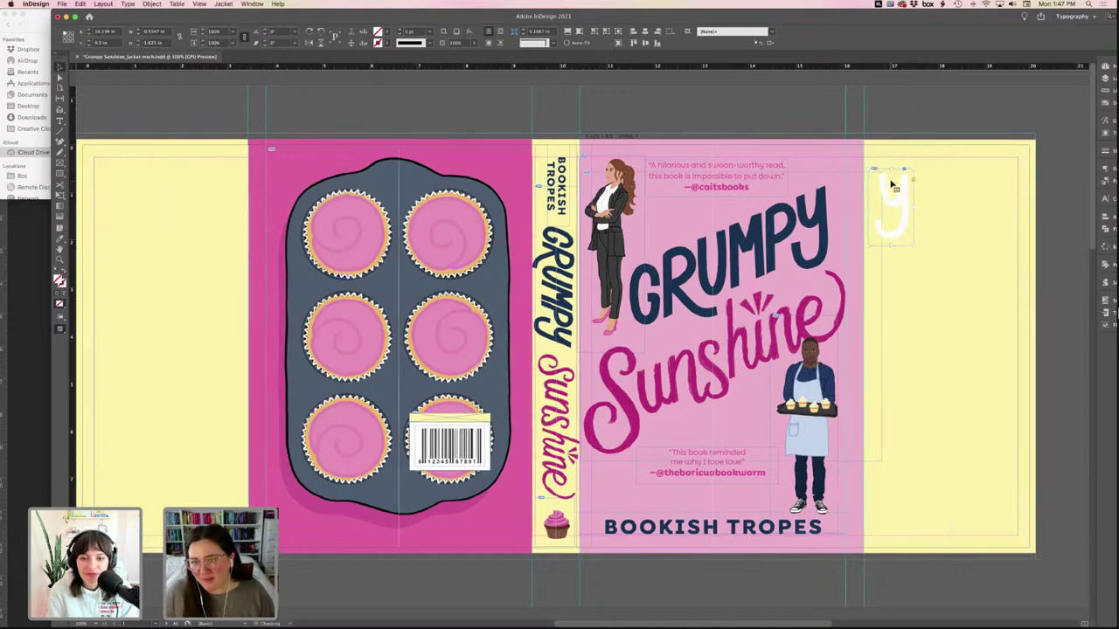
- Open the placed y drop cap for editing in Photoshop
{"action": "scroll", "coordinate": [891, 180], "scroll_direction": "right", "scroll_amount": 5}
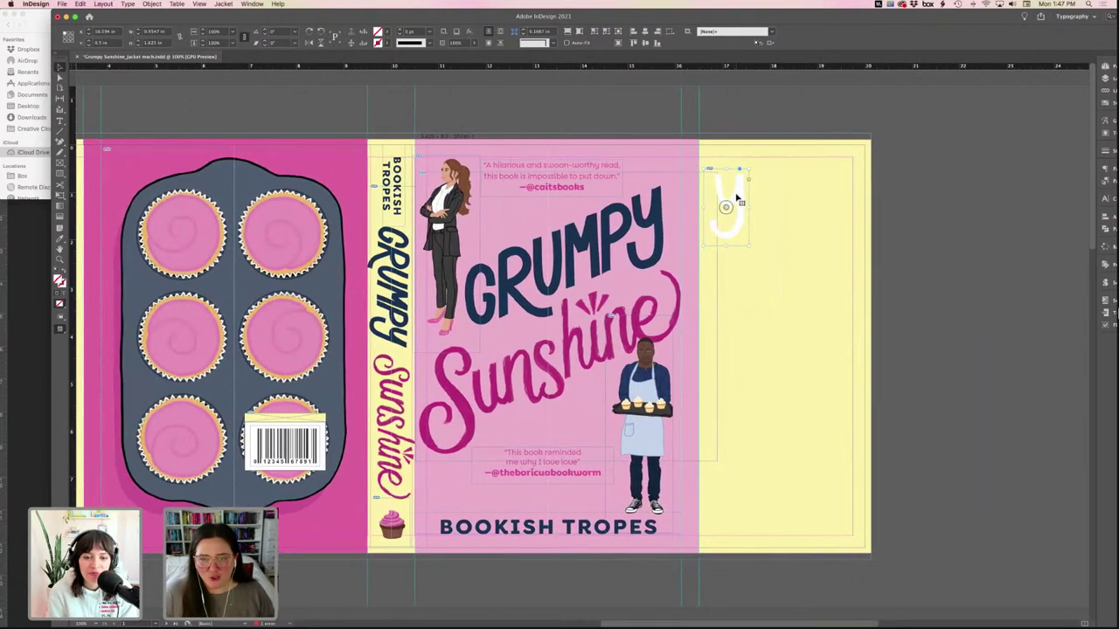
{"action": "double_click", "coordinate": [735, 197]}
{"action": "left_click", "coordinate": [739, 114]}
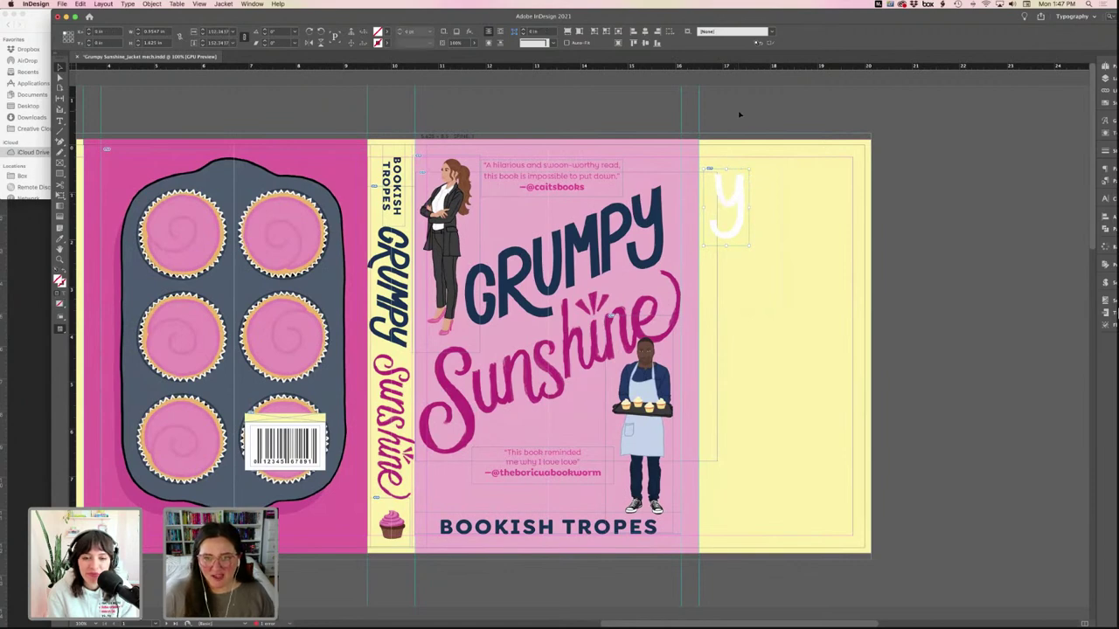
{"action": "right_click", "coordinate": [739, 194]}
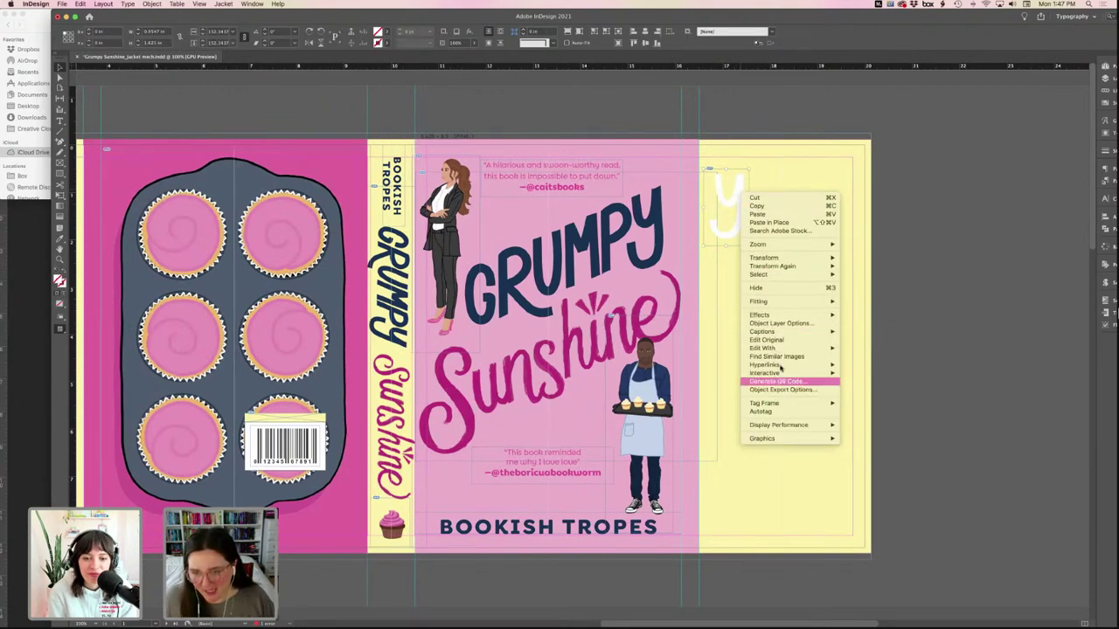
{"action": "mouse_move", "coordinate": [781, 350]}
{"action": "left_click", "coordinate": [875, 356]}
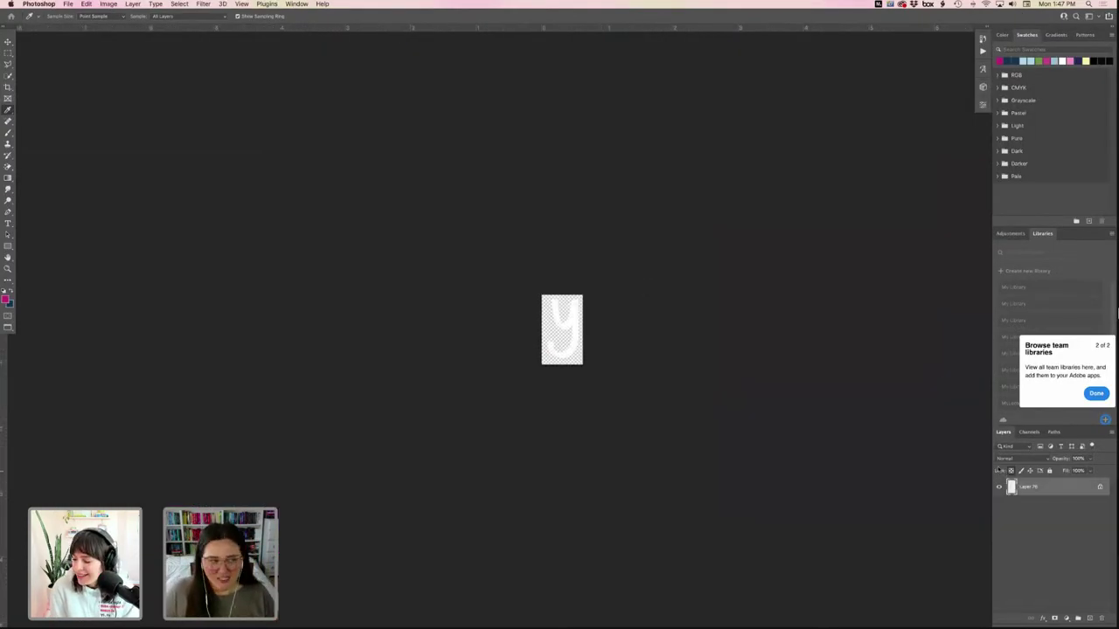
- Fill the white letter y with magenta, keeping its background transparent, and save the file
{"action": "left_click", "coordinate": [11, 291]}
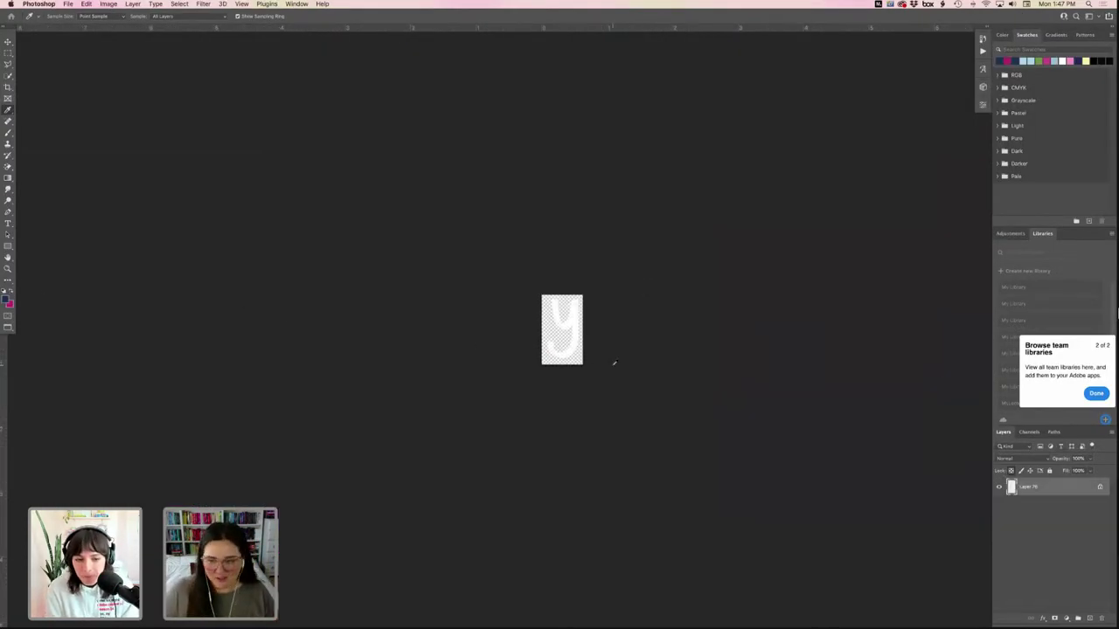
{"action": "key", "text": "super+BackSpace"}
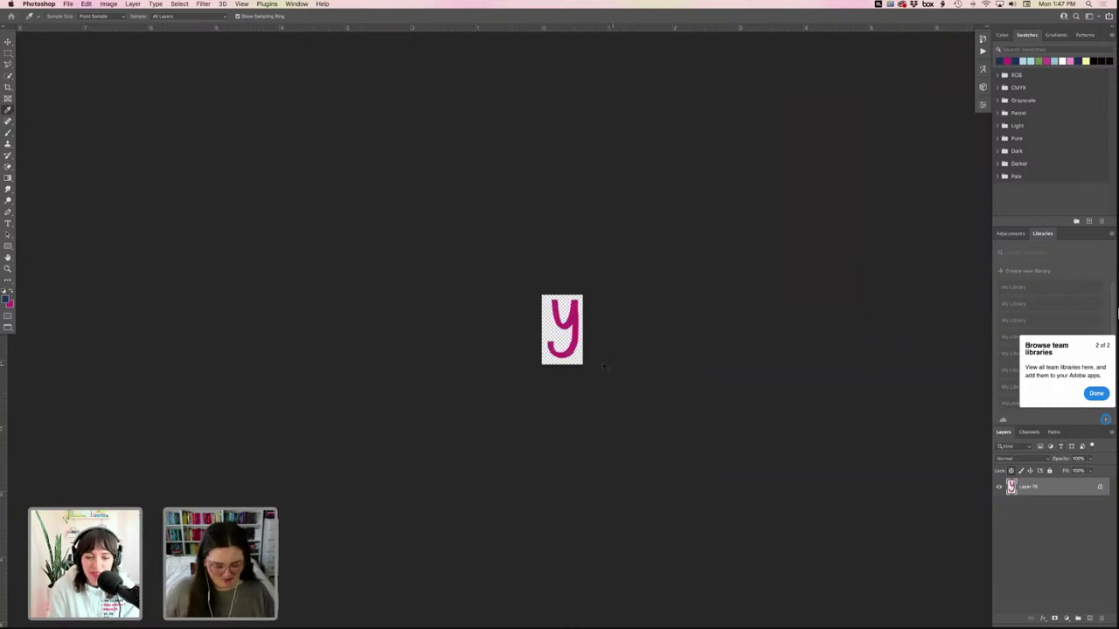
{"action": "key", "text": "super+s"}
- Switch back to InDesign and draw a tall text frame on the front flap, from beside the y down to the bottom margin
{"action": "mouse_move", "coordinate": [324, 625]}
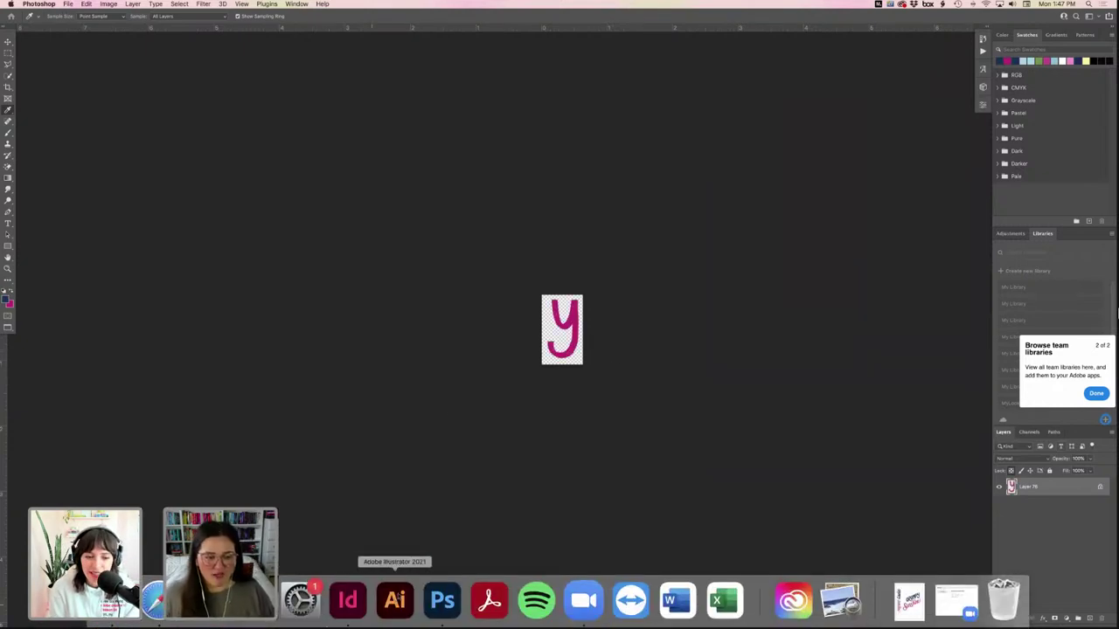
{"action": "left_click", "coordinate": [348, 600]}
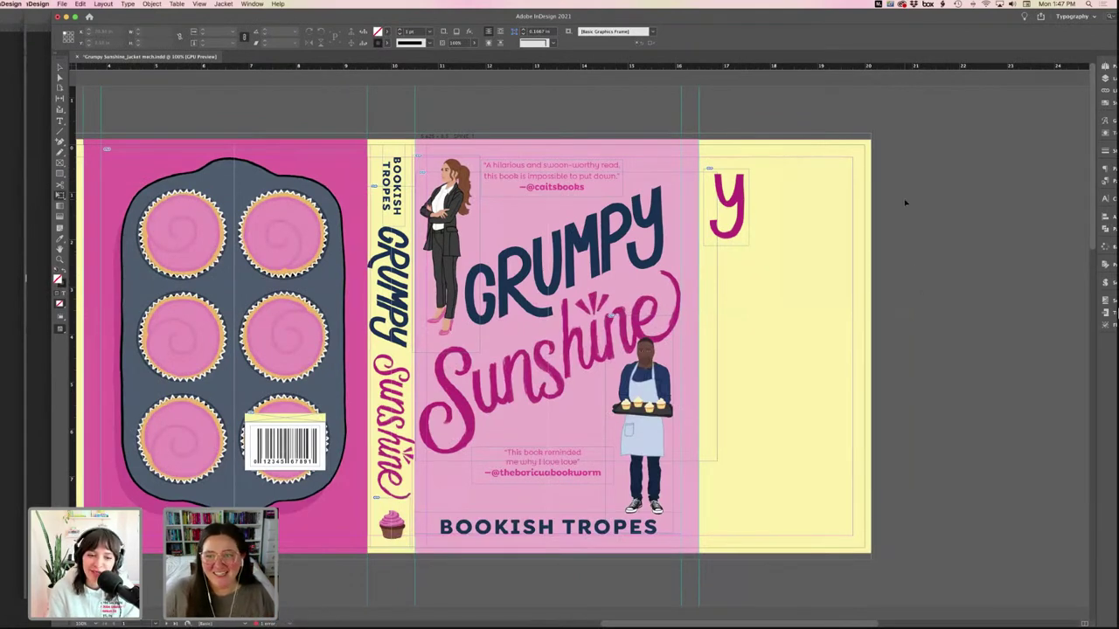
{"action": "left_click", "coordinate": [59, 121]}
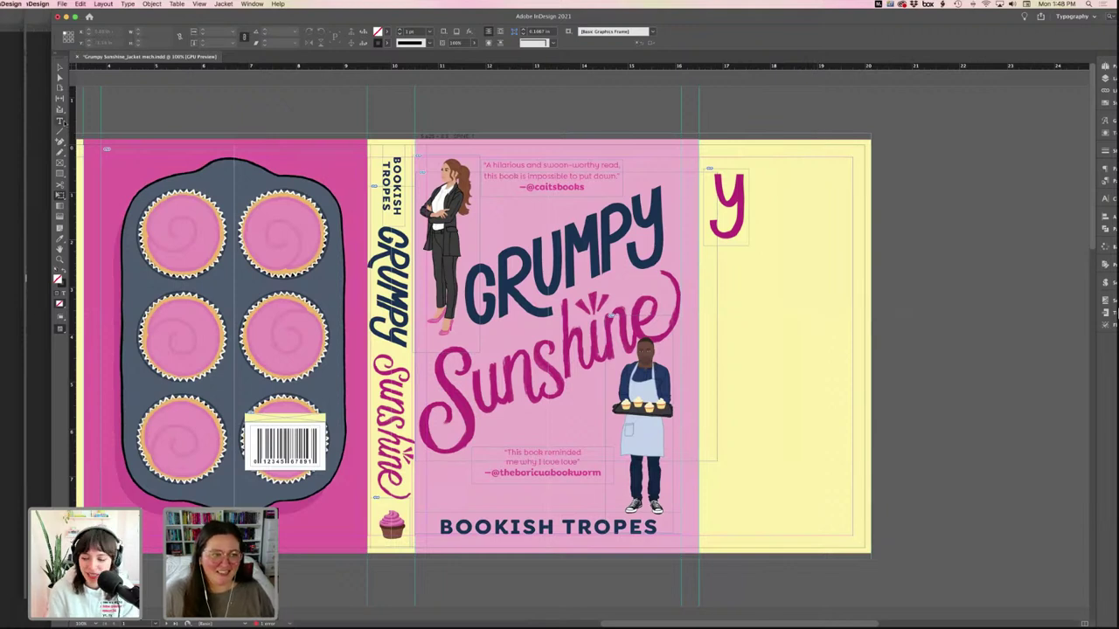
{"action": "left_click_drag", "start_coordinate": [717, 215], "coordinate": [854, 537]}
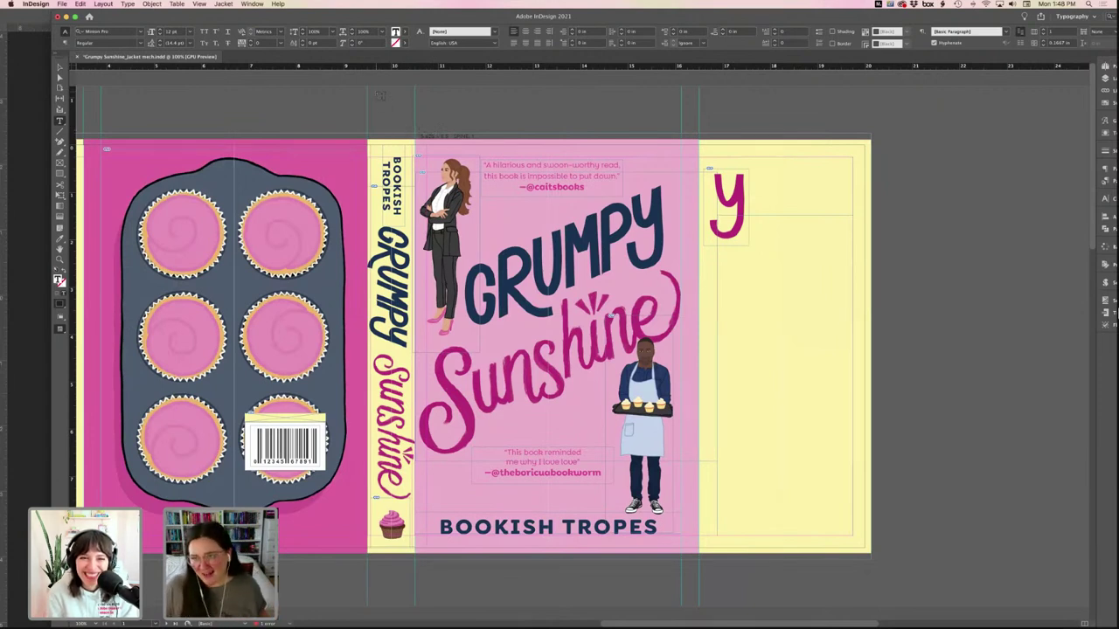
- Fill the front flap's text frame with placeholder text and justify it with the last line aligned left
{"action": "left_click", "coordinate": [129, 5]}
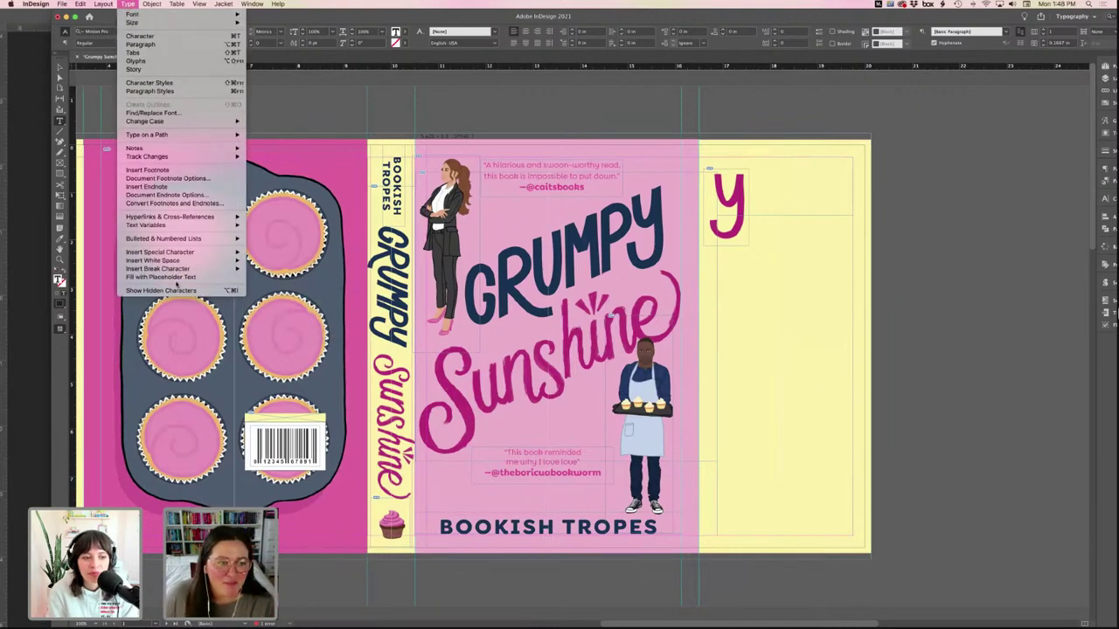
{"action": "left_click", "coordinate": [177, 277]}
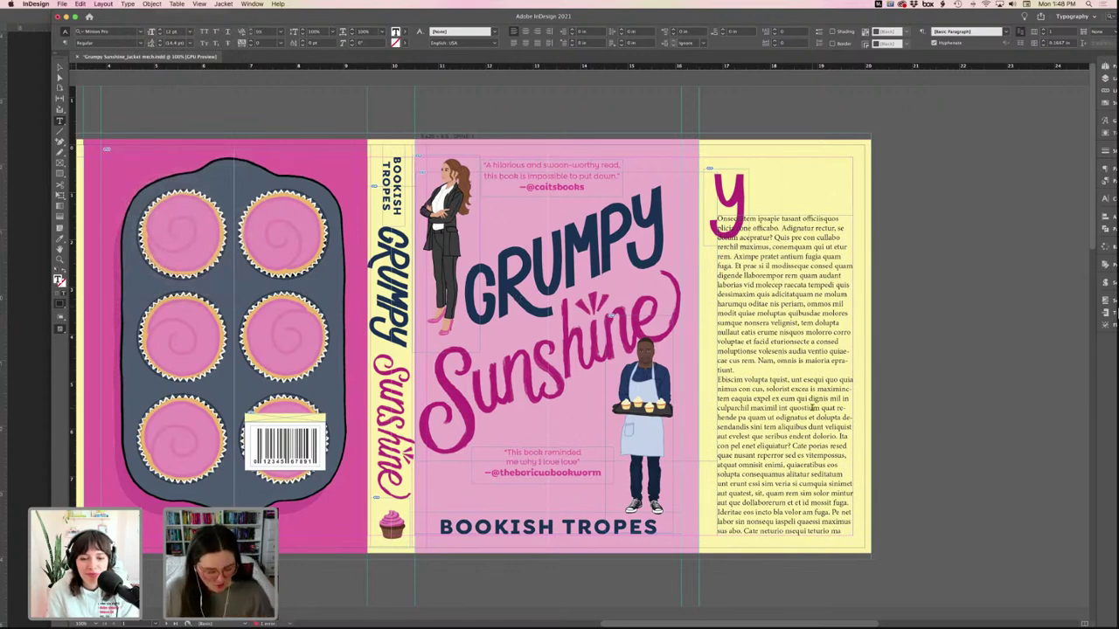
{"action": "key", "text": "super+a"}
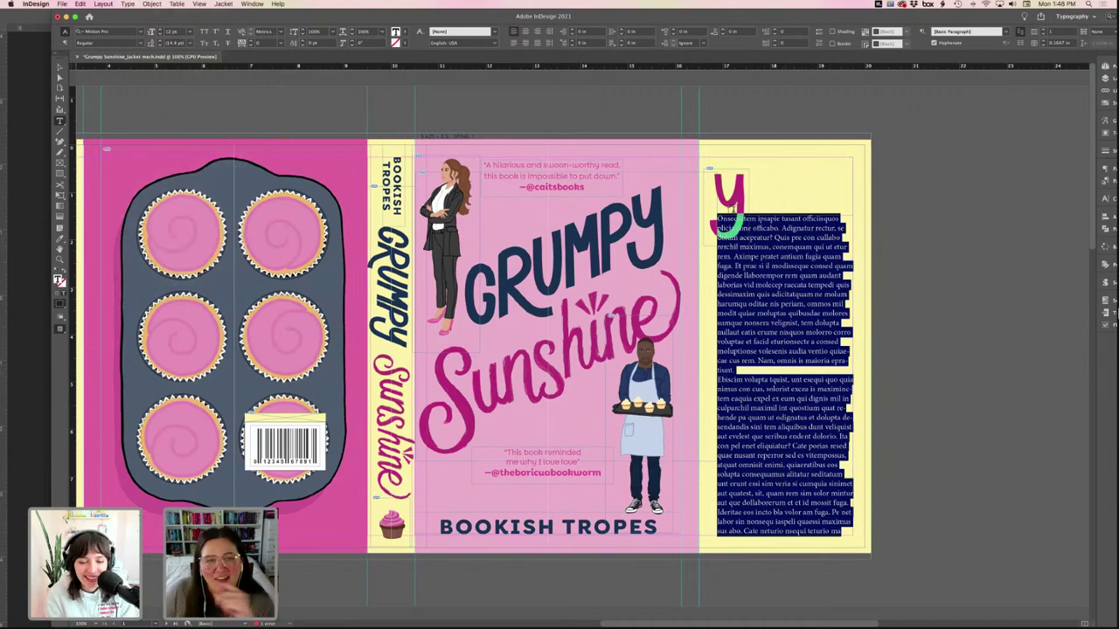
{"action": "left_click", "coordinate": [513, 44]}
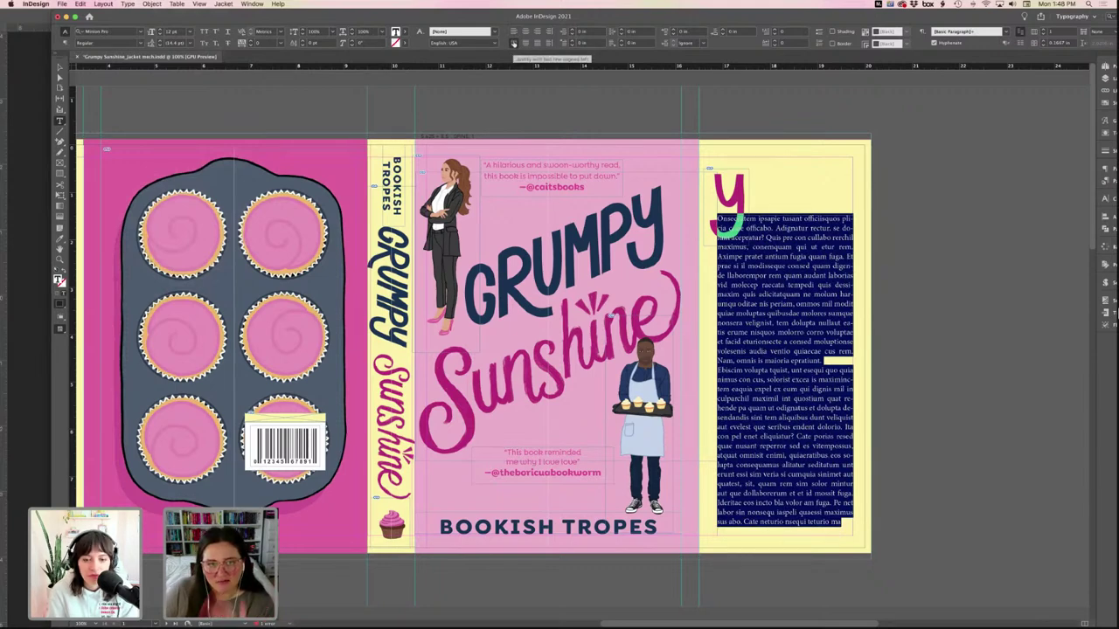
{"action": "left_click", "coordinate": [810, 319]}
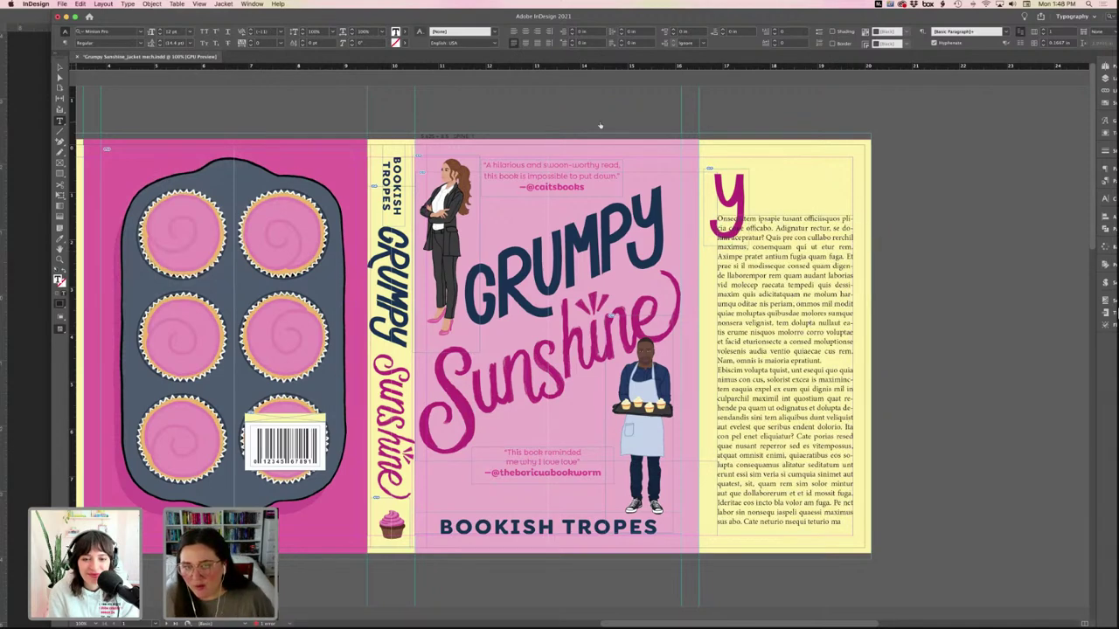
- Move the flap's text frame slightly left and about 0.4 in up beside the y, checking the layout in preview mode
{"action": "left_click", "coordinate": [61, 68]}
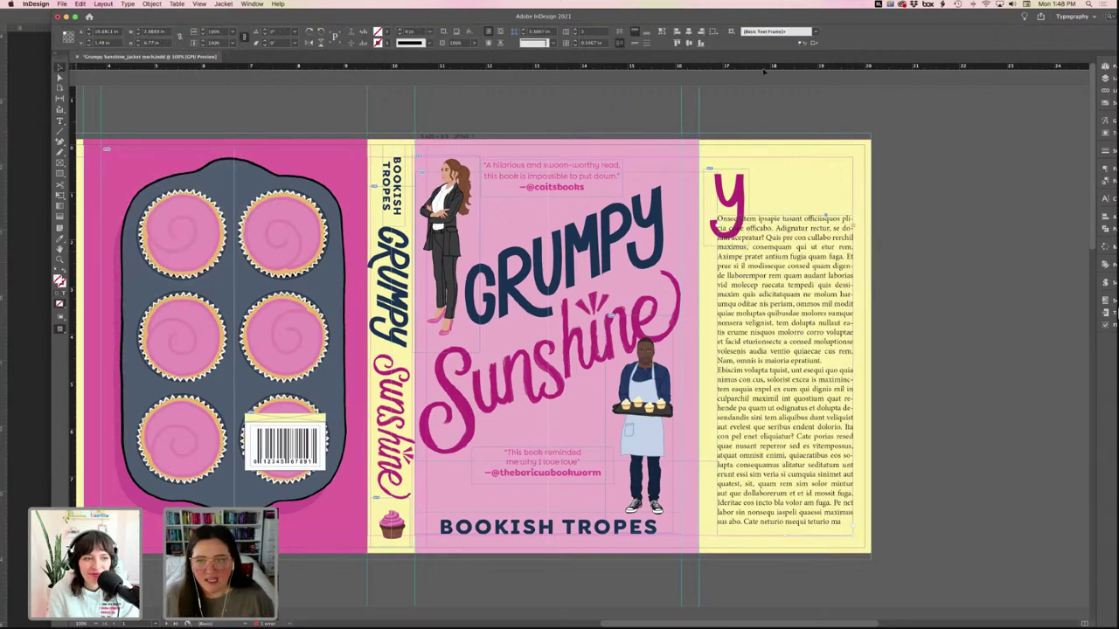
{"action": "left_click", "coordinate": [773, 99]}
{"action": "key", "text": "w"}
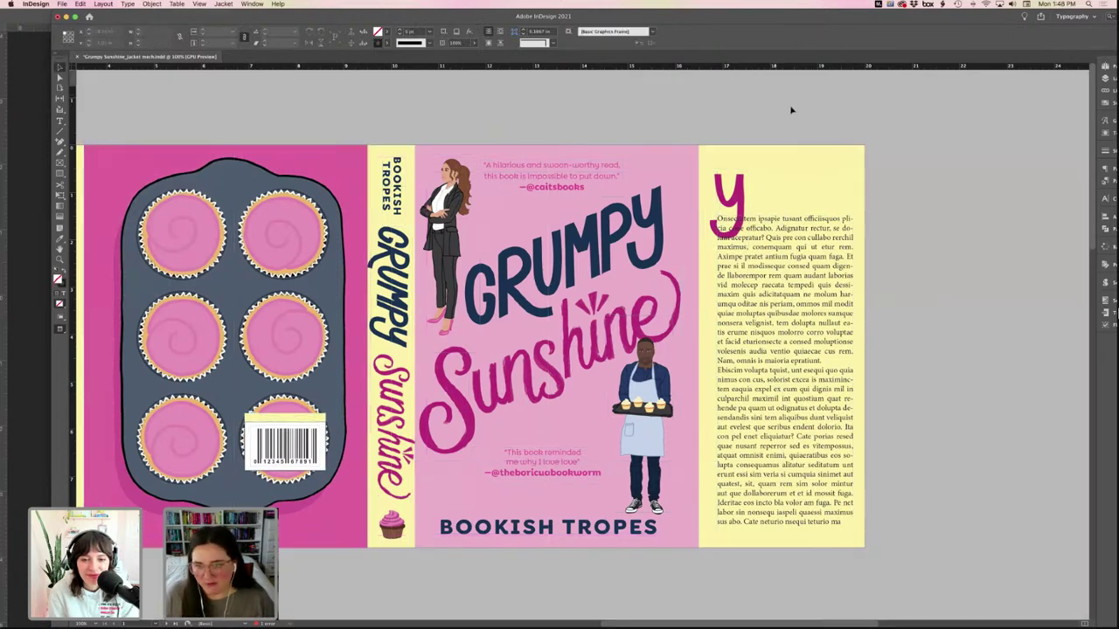
{"action": "left_click", "coordinate": [832, 323]}
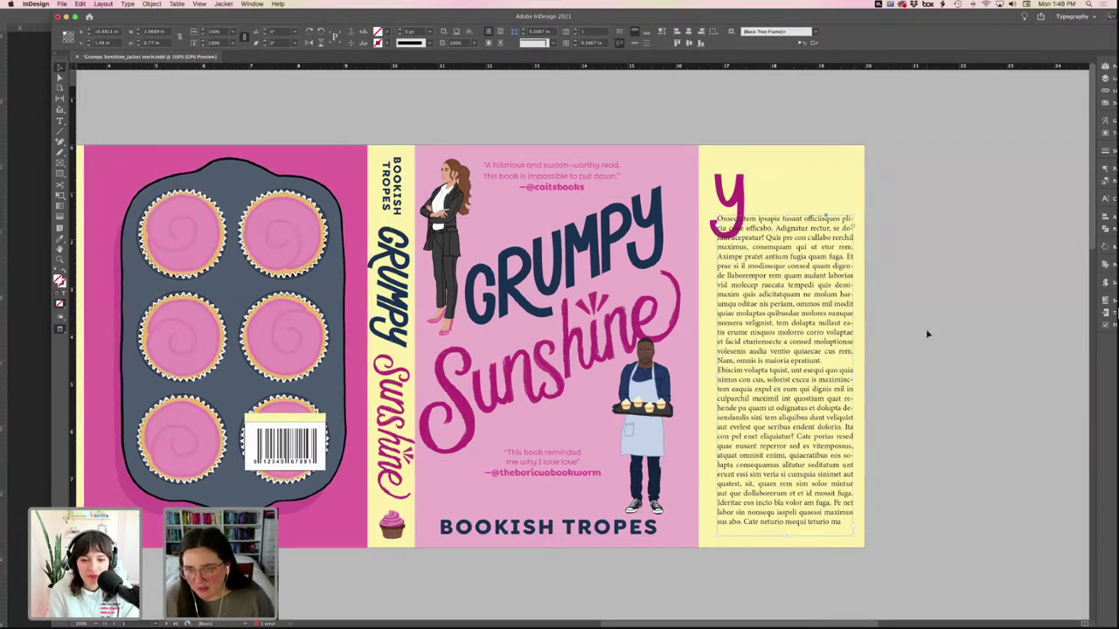
{"action": "key", "text": "w"}
{"action": "left_click_drag", "start_coordinate": [810, 246], "coordinate": [807, 246]}
{"action": "key", "text": "w"}
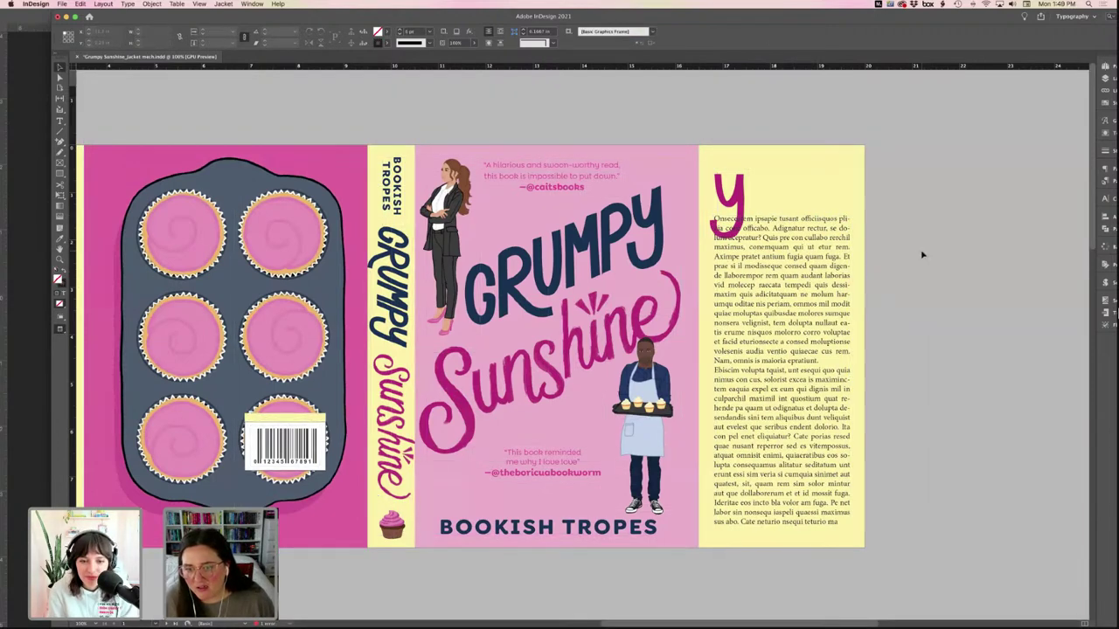
{"action": "left_click_drag", "start_coordinate": [780, 273], "coordinate": [779, 260]}
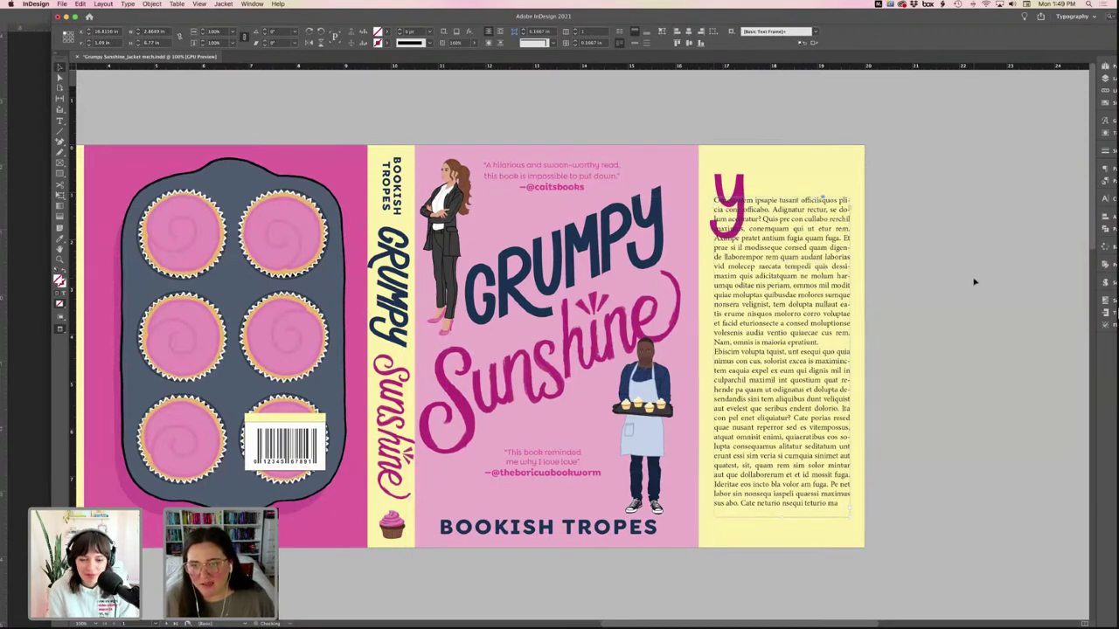
{"action": "left_click", "coordinate": [974, 281]}
- Draw a rectangle about 0.8 by 1.2 in over the y, set its stroke to None and wrap text around its bounding box
{"action": "key", "text": "w"}
{"action": "left_click", "coordinate": [723, 186]}
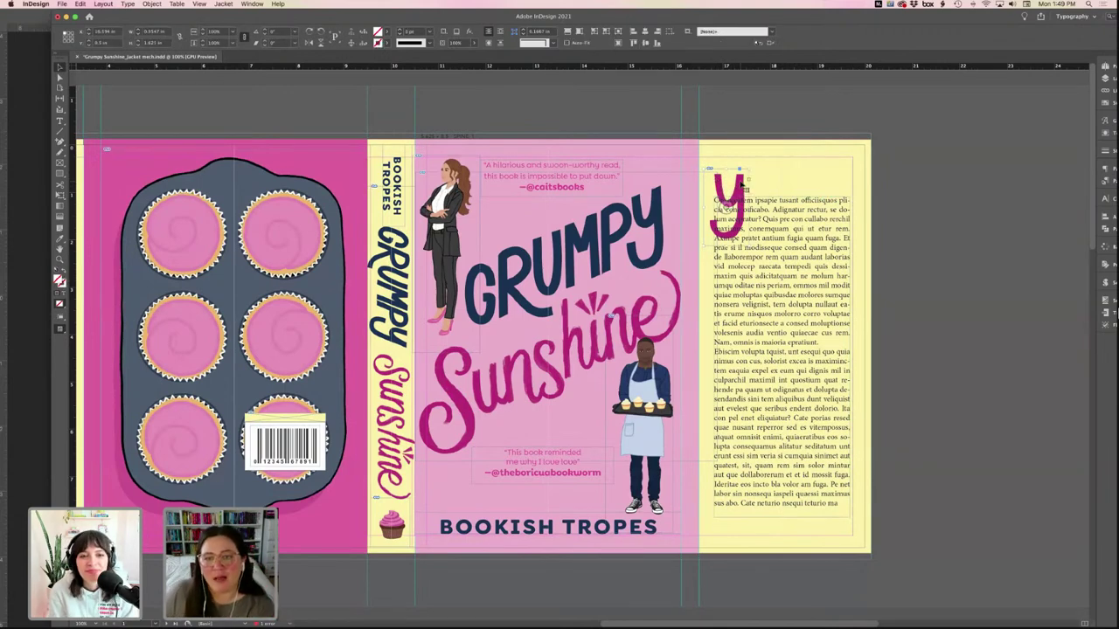
{"action": "left_click", "coordinate": [722, 123]}
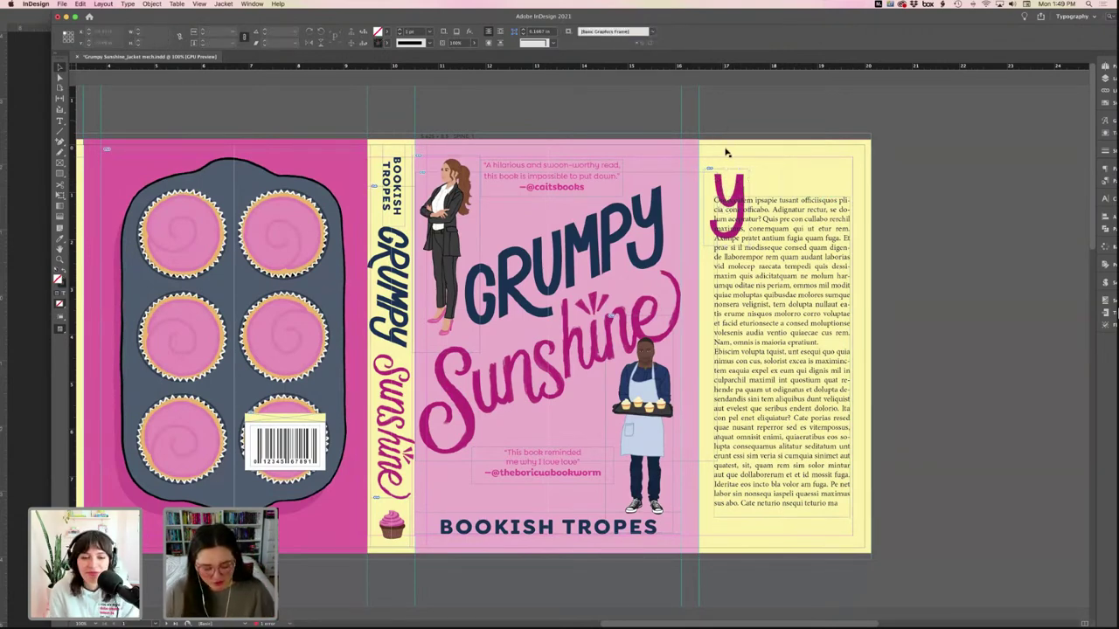
{"action": "key", "text": "m"}
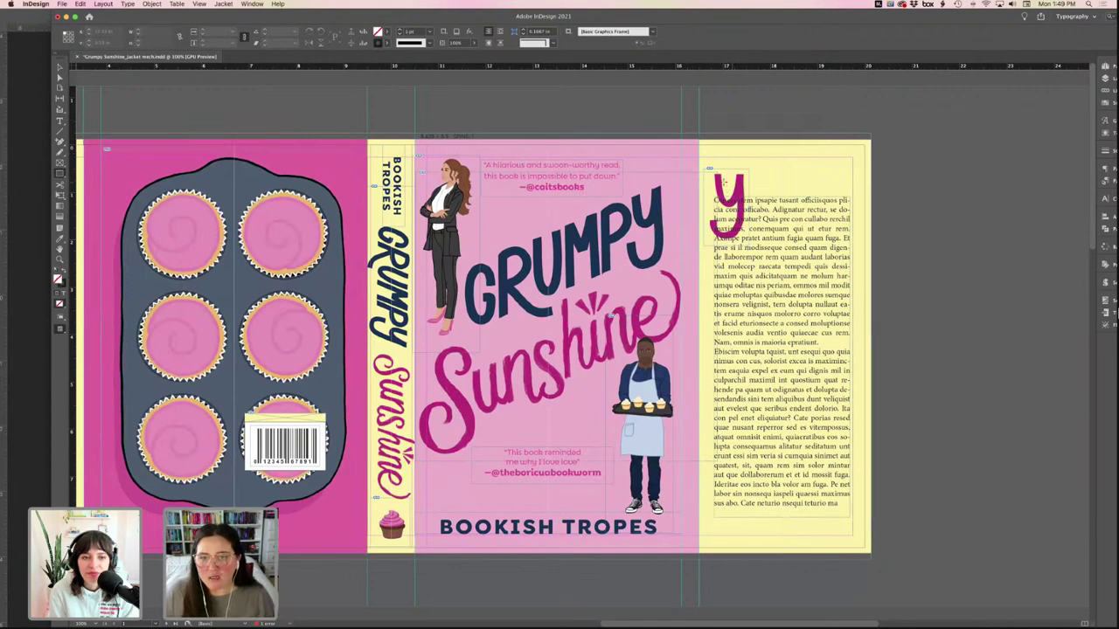
{"action": "left_click_drag", "start_coordinate": [712, 179], "coordinate": [745, 233]}
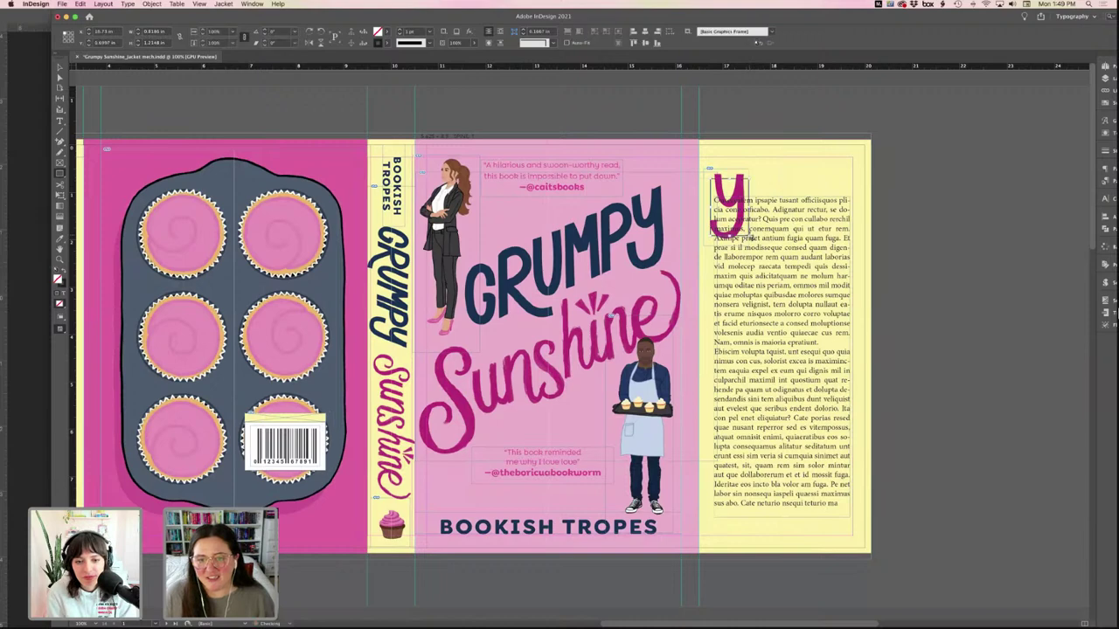
{"action": "left_click", "coordinate": [383, 42]}
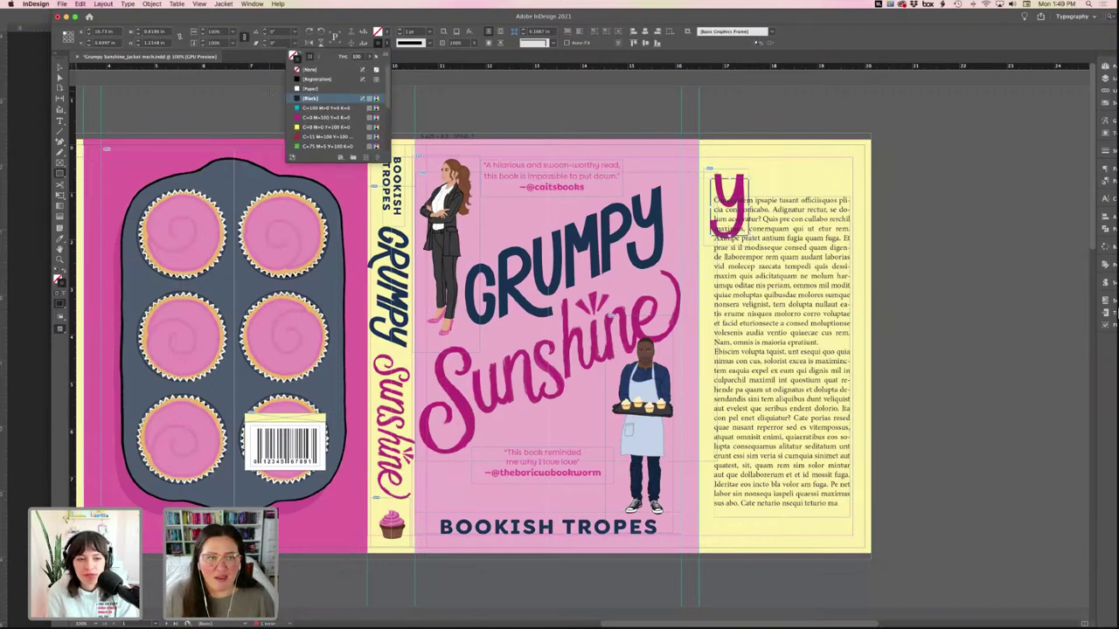
{"action": "left_click", "coordinate": [310, 69]}
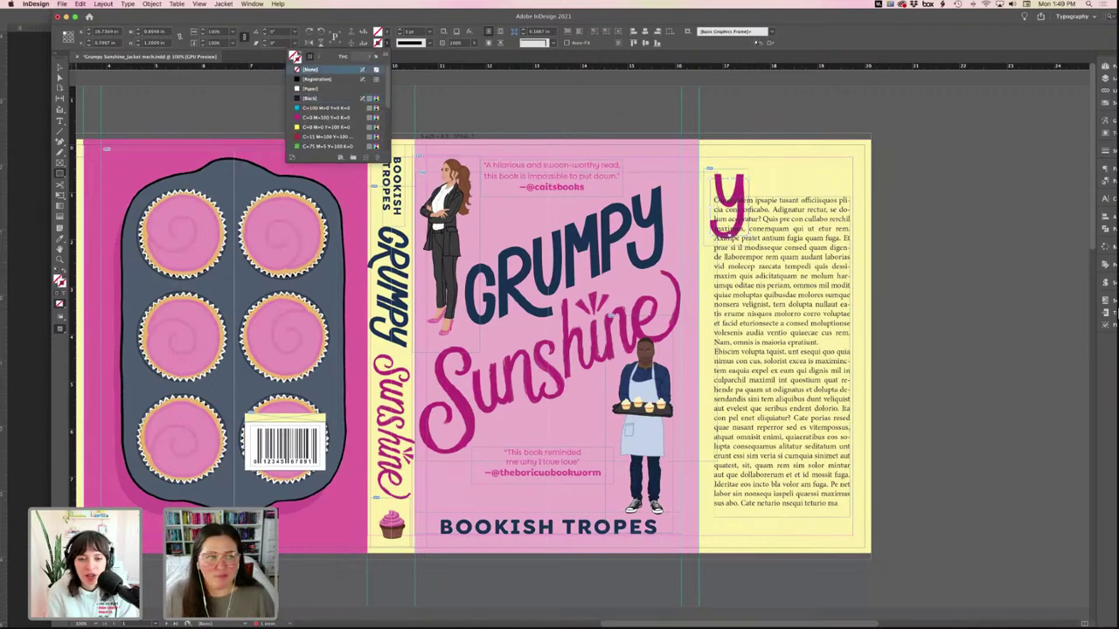
{"action": "left_click", "coordinate": [489, 43]}
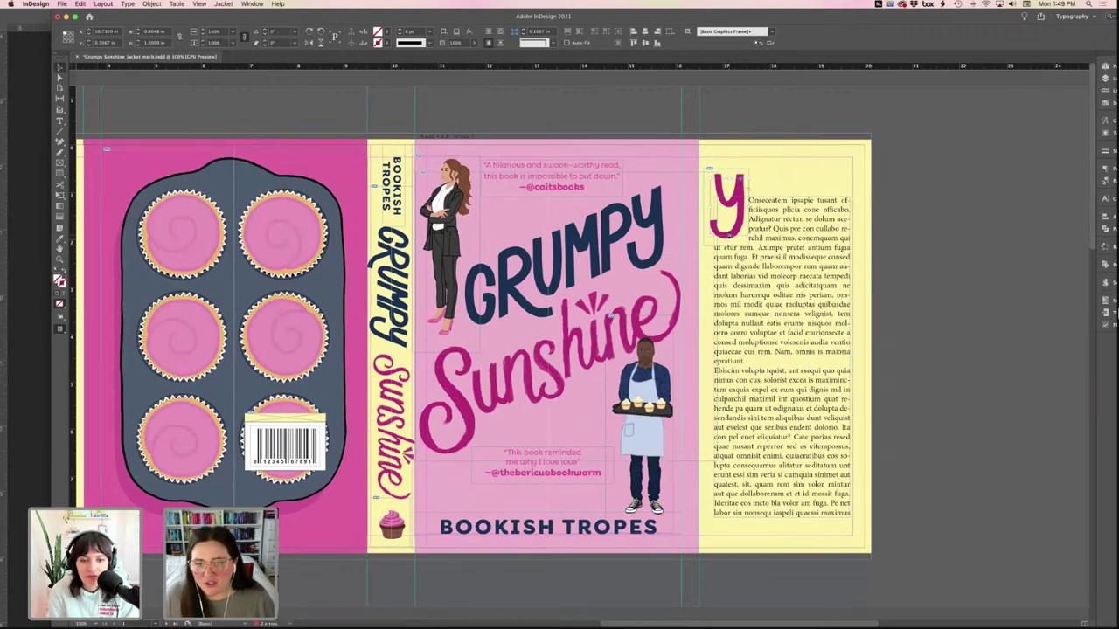
- Shorten the wrap rectangle to about 1 in tall, and nudge the y up and scale it down slightly
{"action": "left_click_drag", "start_coordinate": [729, 235], "coordinate": [729, 226]}
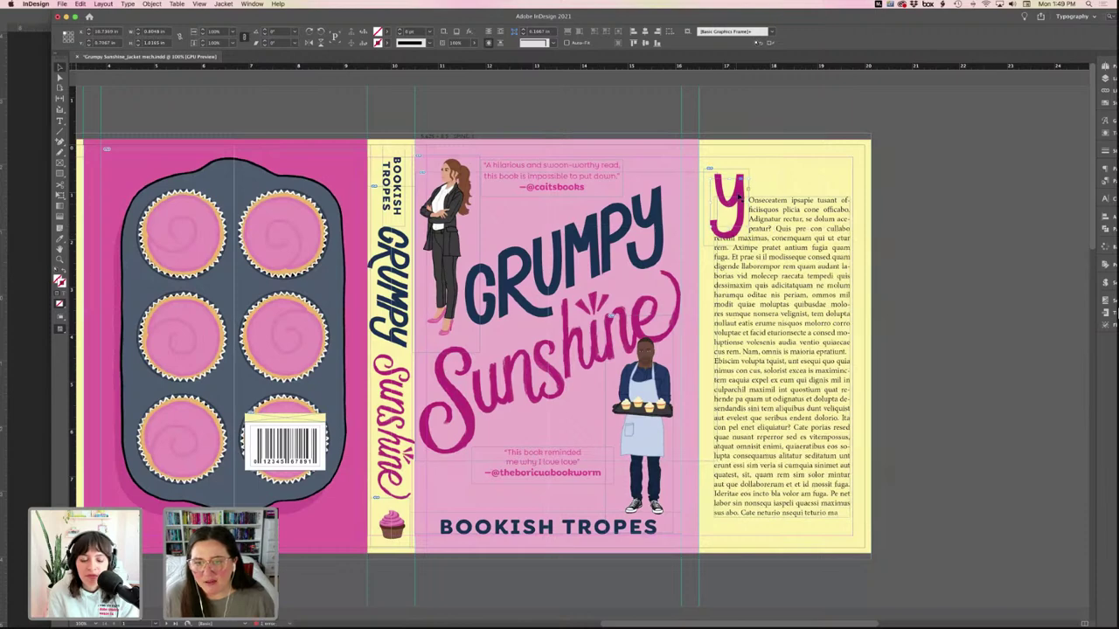
{"action": "left_click", "coordinate": [740, 172]}
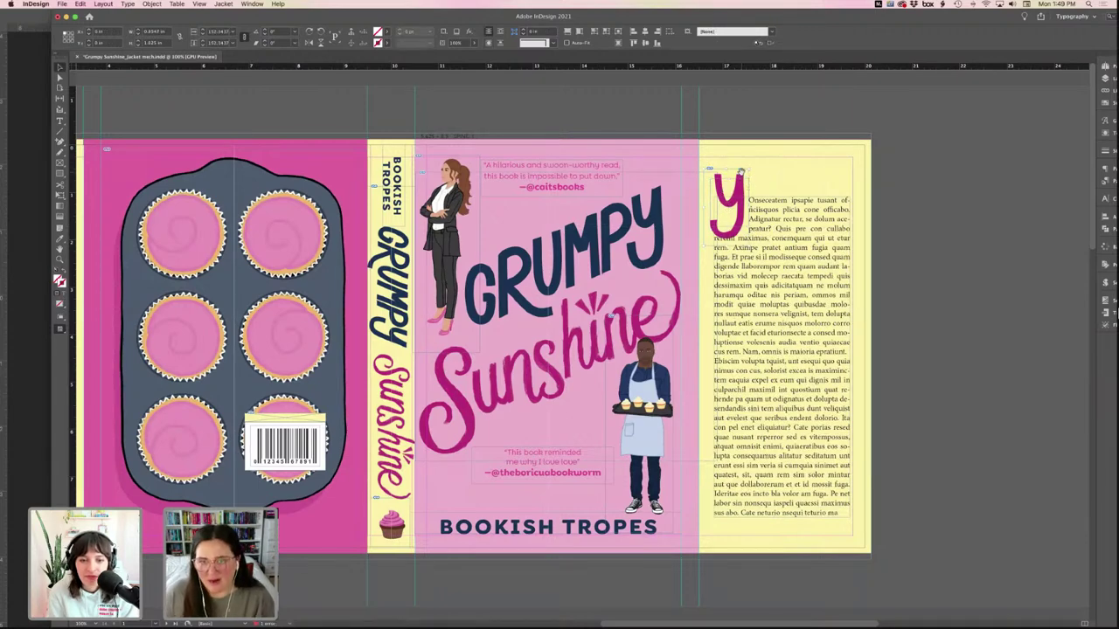
{"action": "key", "text": "Up"}
{"action": "key", "text": "Up"}
{"action": "key", "text": "Up"}
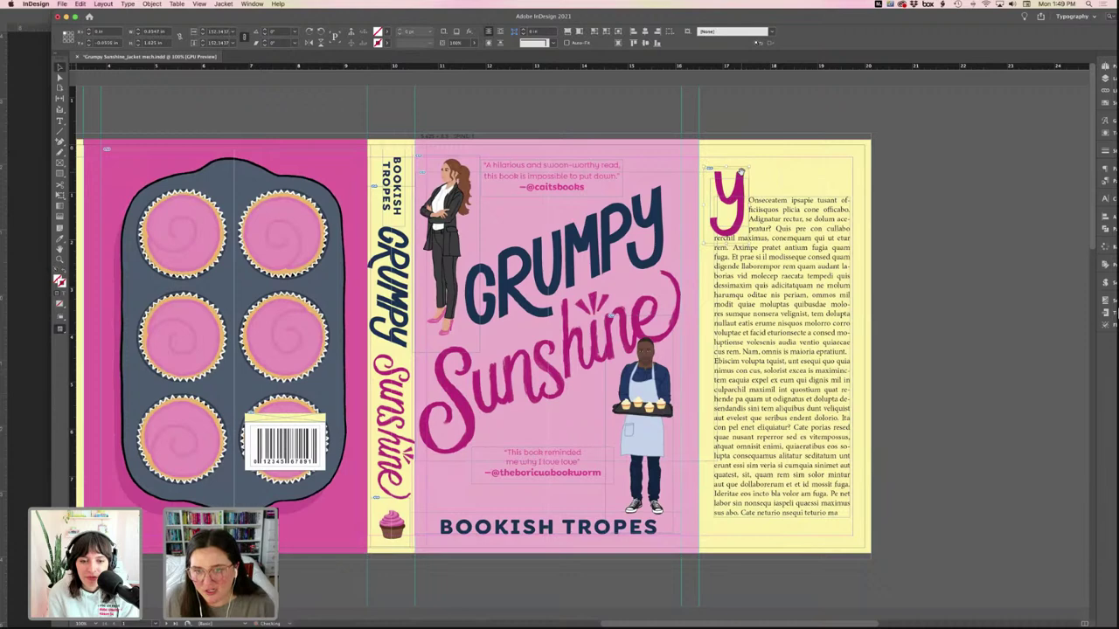
{"action": "left_click_drag", "start_coordinate": [743, 177], "coordinate": [744, 170]}
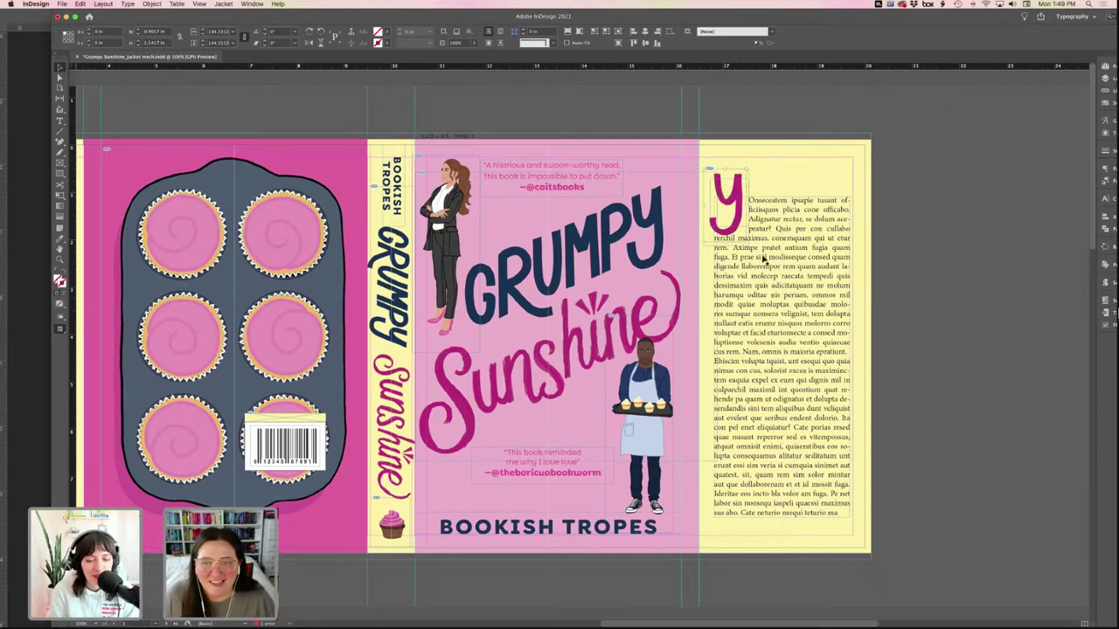
- Narrow the y's graphic frame and the wrap rectangle so the flap text sits closer to the letter's right side
{"action": "left_click", "coordinate": [747, 193]}
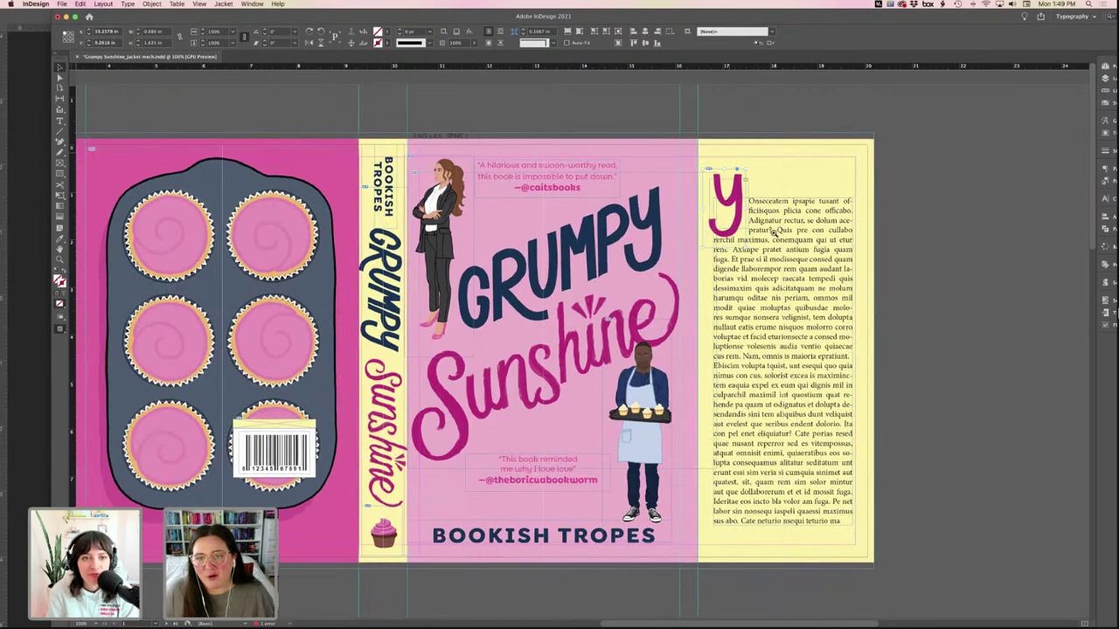
{"action": "scroll", "coordinate": [772, 232], "scroll_direction": "up", "scroll_amount": 3}
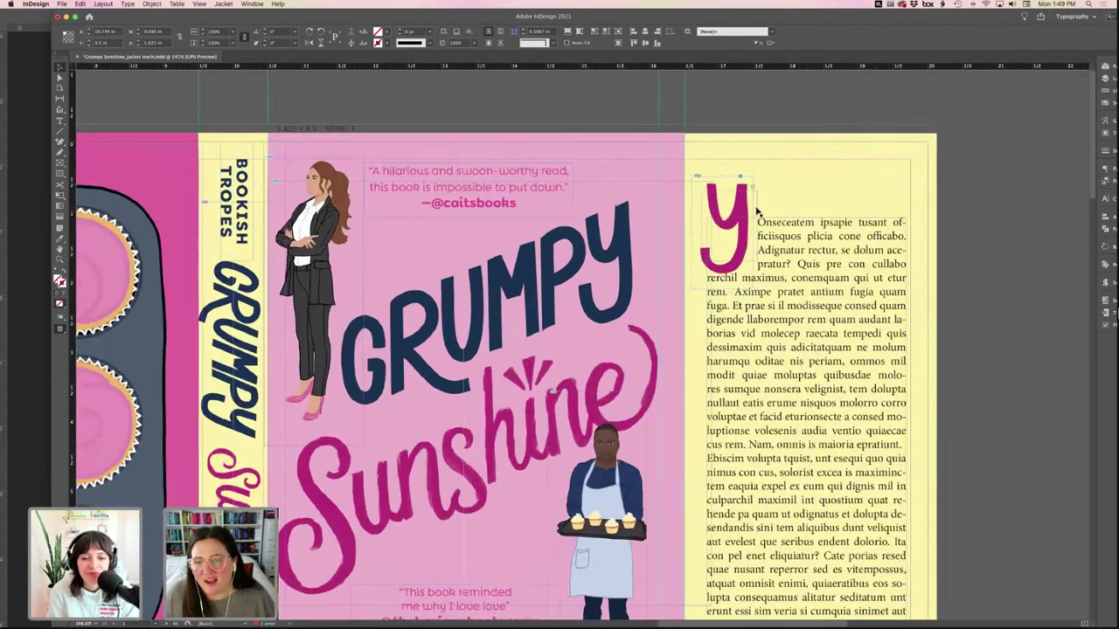
{"action": "left_click", "coordinate": [751, 229]}
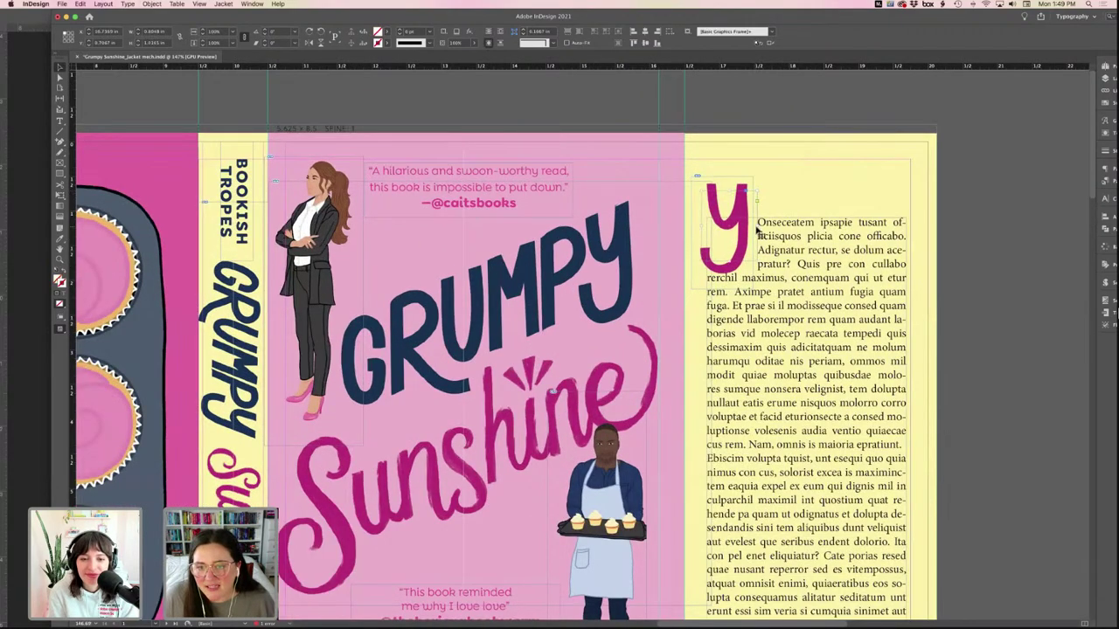
{"action": "left_click_drag", "start_coordinate": [752, 229], "coordinate": [748, 228]}
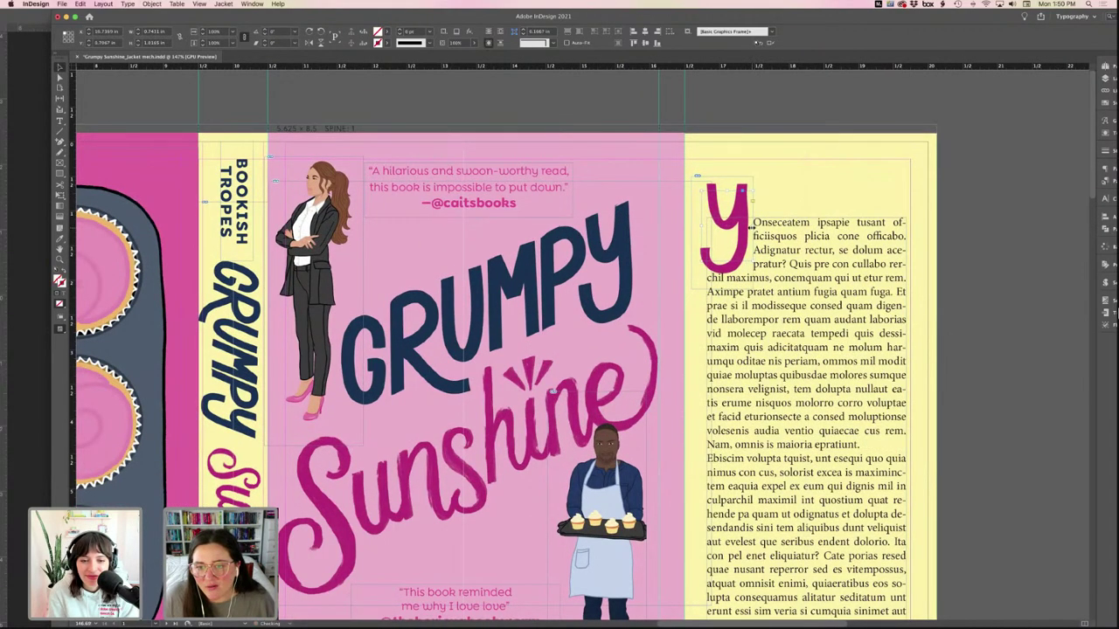
- Change the font of all the flap's placeholder text to Goldplay Alt Regular
{"action": "double_click", "coordinate": [834, 296]}
{"action": "key", "text": "super+a"}
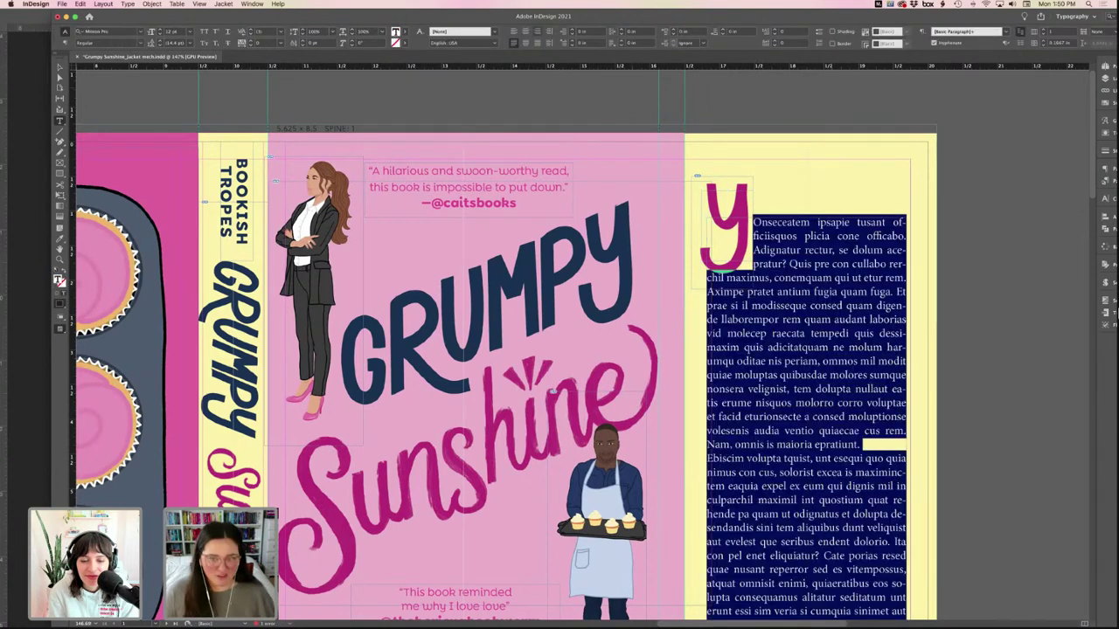
{"action": "left_click", "coordinate": [122, 32]}
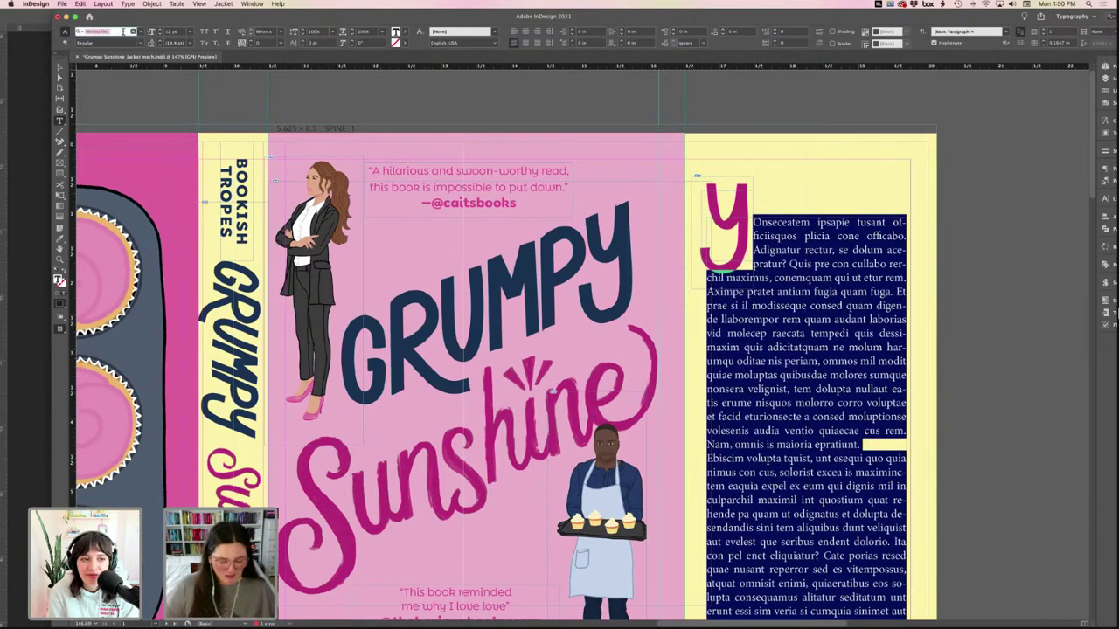
{"action": "type", "text": "gold"}
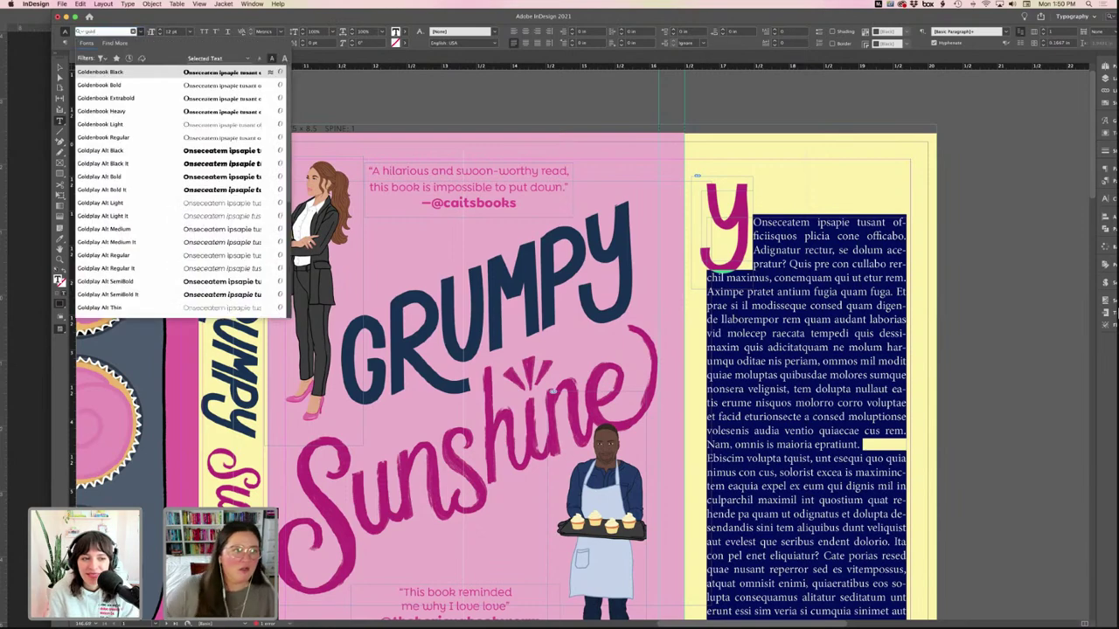
{"action": "scroll", "coordinate": [144, 218], "scroll_direction": "down", "scroll_amount": 1}
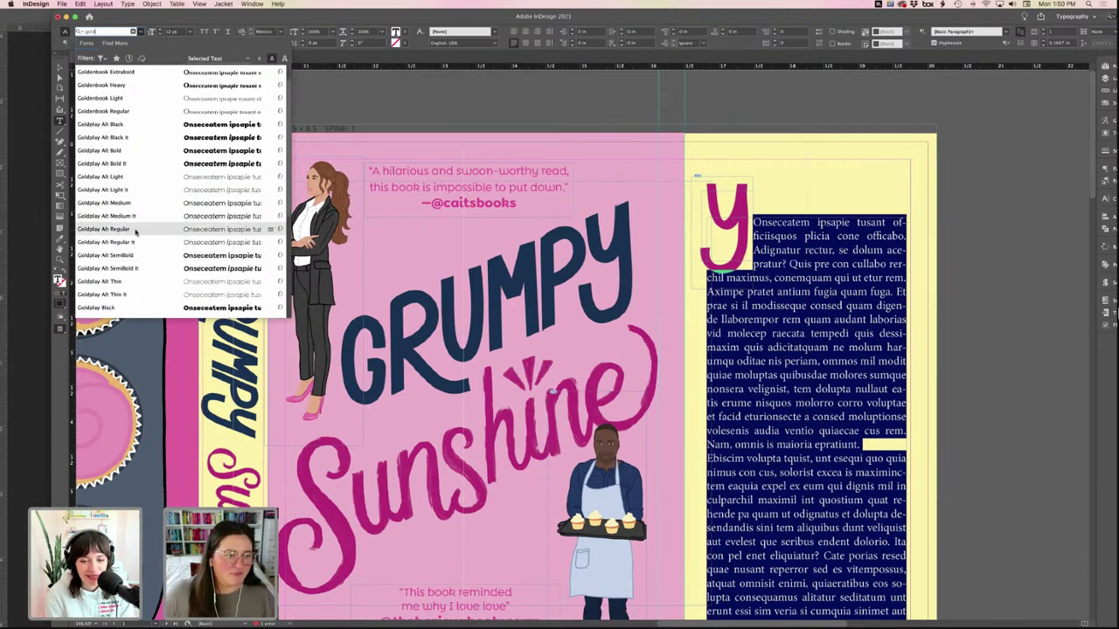
{"action": "left_click", "coordinate": [171, 230]}
{"action": "scroll", "coordinate": [503, 359], "scroll_direction": "down", "scroll_amount": 1}
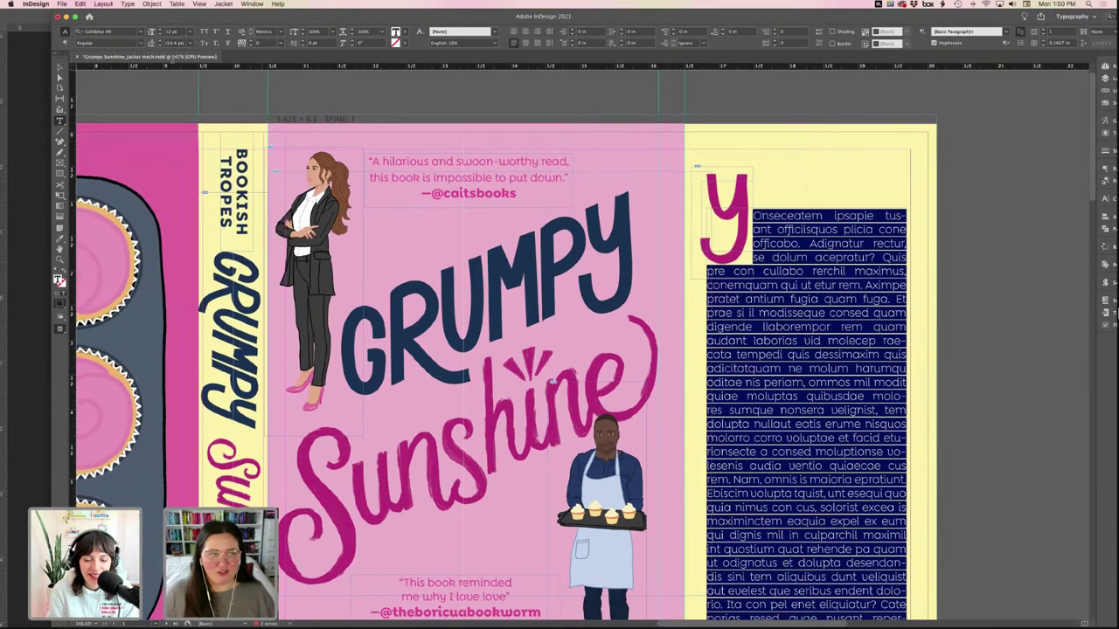
- Set the flap text's font size to 10 pt and its leading to 14 pt
{"action": "left_click", "coordinate": [160, 35]}
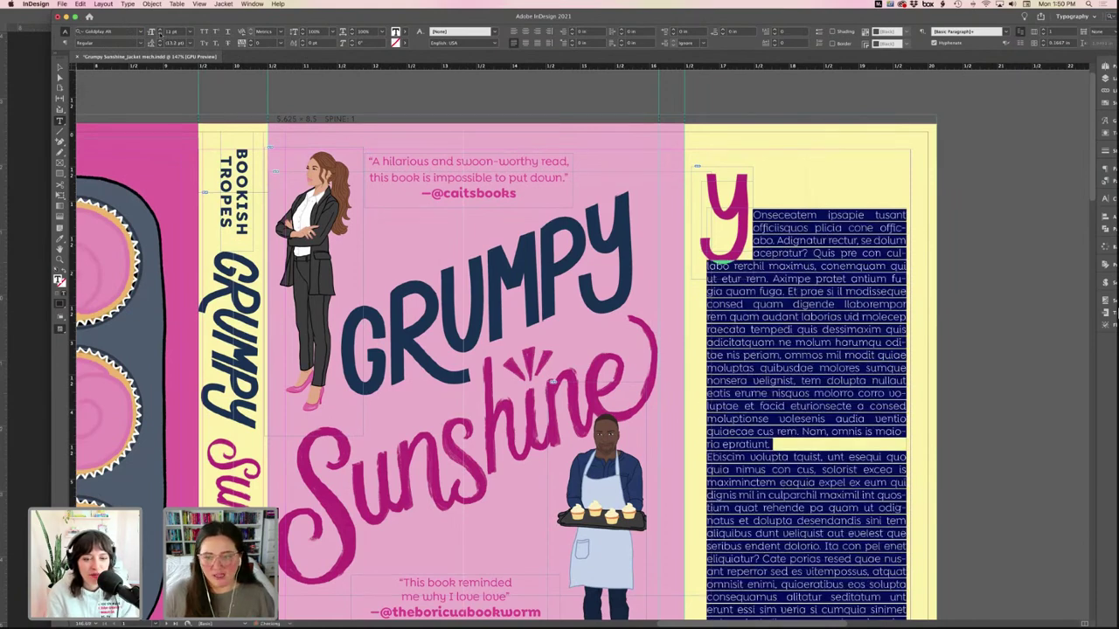
{"action": "left_click", "coordinate": [152, 35]}
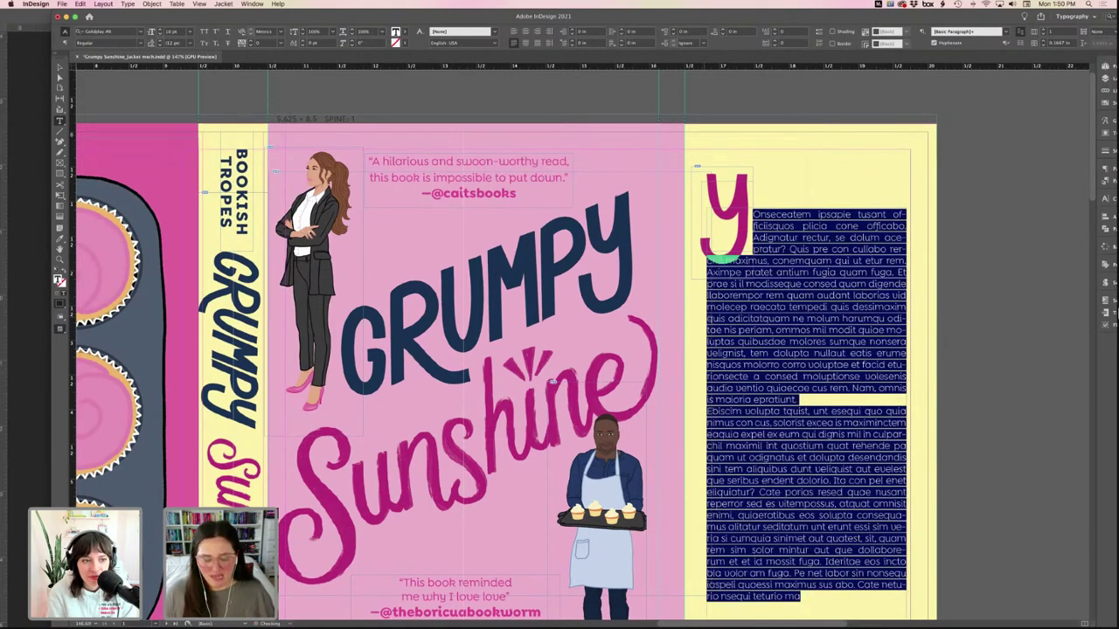
{"action": "key", "text": "alt+Down"}
{"action": "key", "text": "alt+Down"}
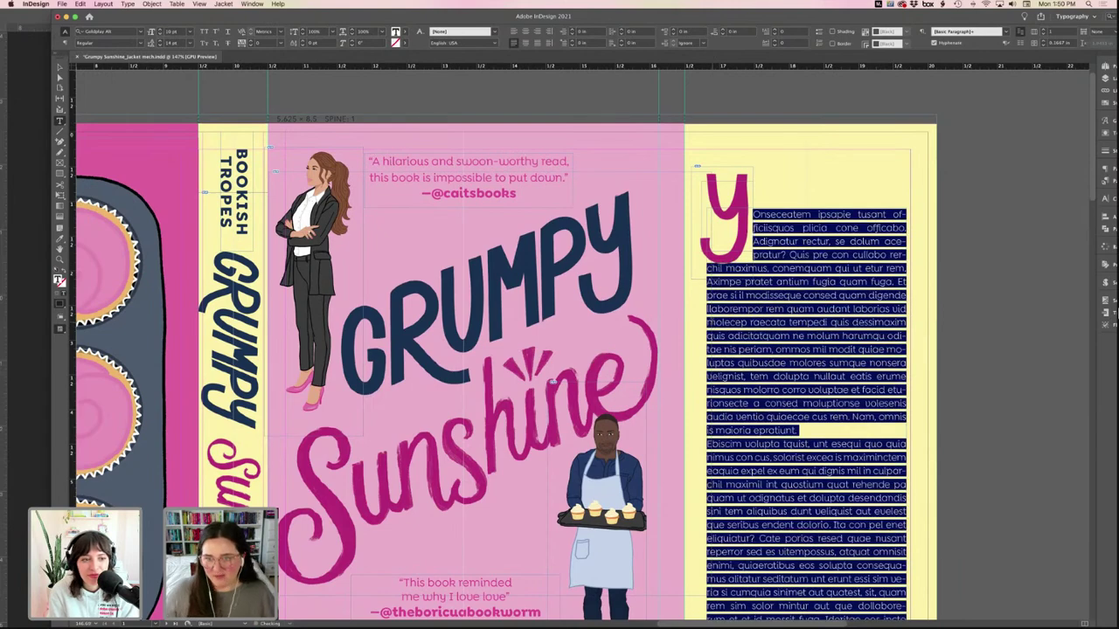
{"action": "left_click", "coordinate": [810, 257]}
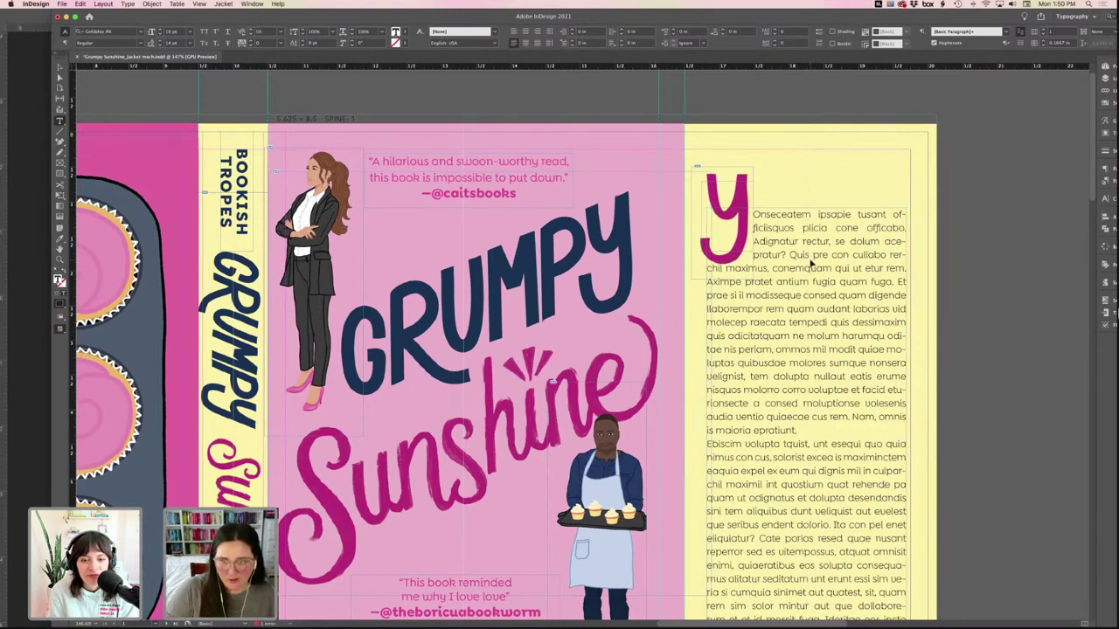
{"action": "key", "text": "super+minus"}
{"action": "scroll", "coordinate": [757, 265], "scroll_direction": "down", "scroll_amount": 3}
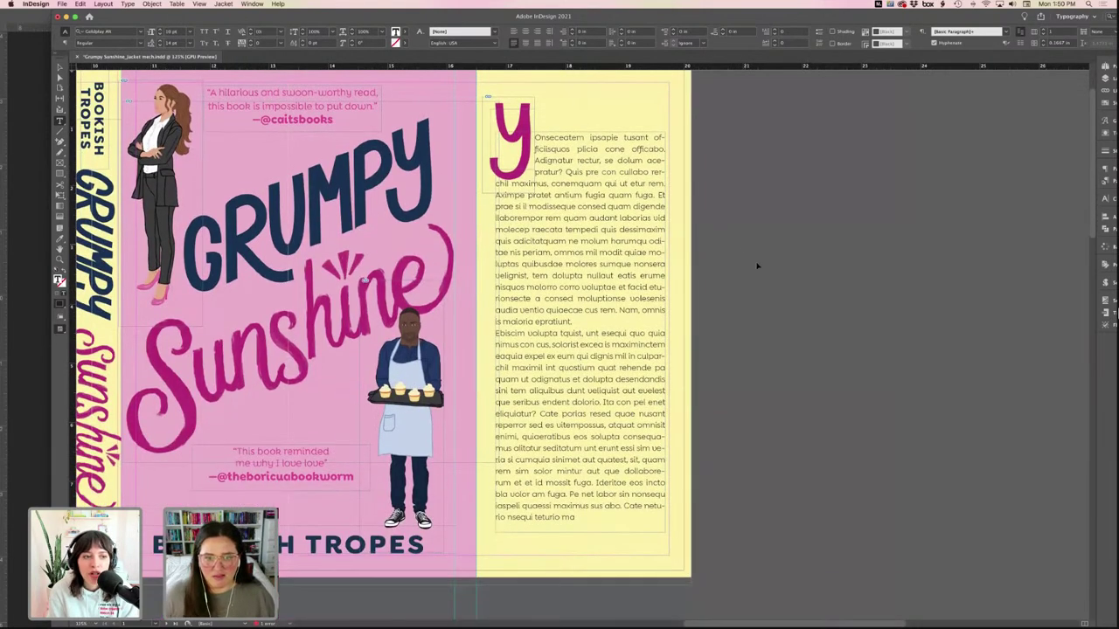
- Turn off hyphenation for the placeholder text on the front flap
{"action": "key", "text": "super+a"}
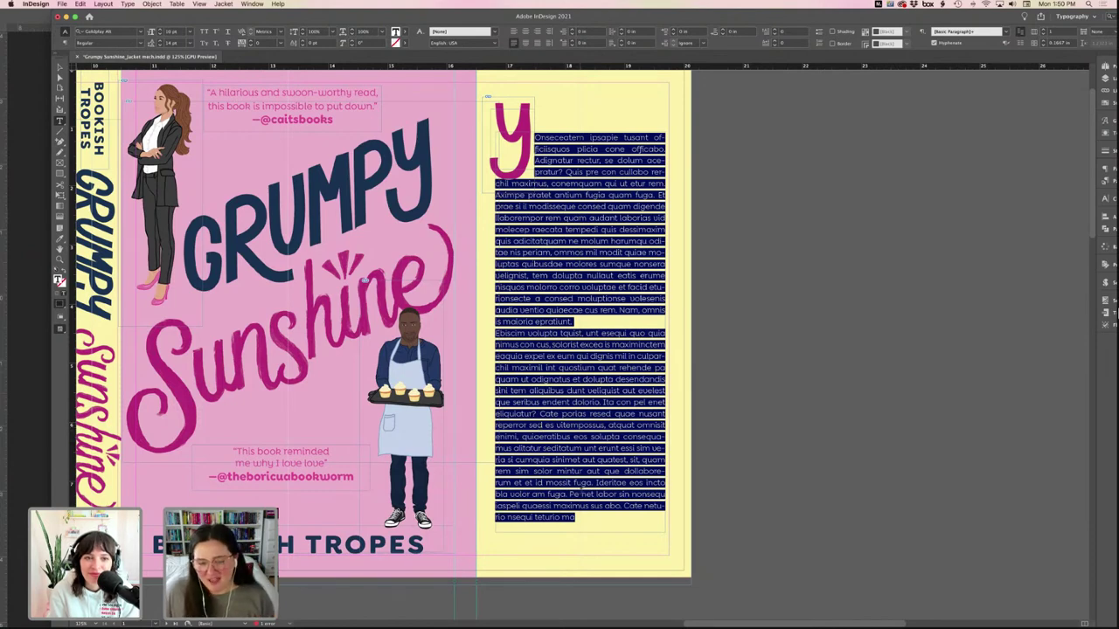
{"action": "left_click", "coordinate": [602, 518]}
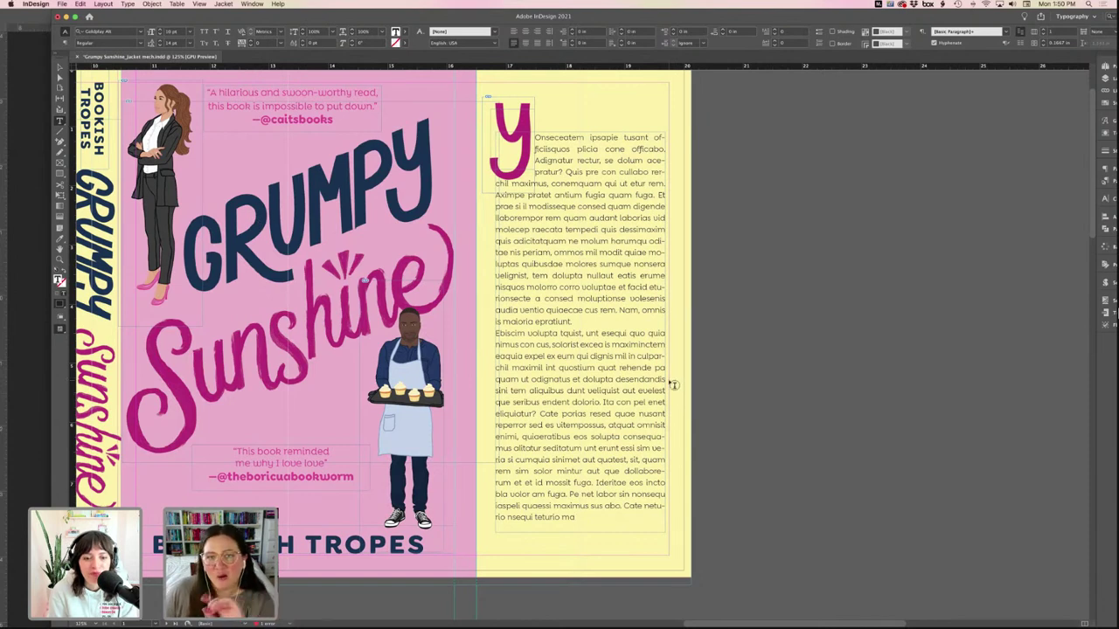
{"action": "scroll", "coordinate": [669, 381], "scroll_direction": "up", "scroll_amount": 1}
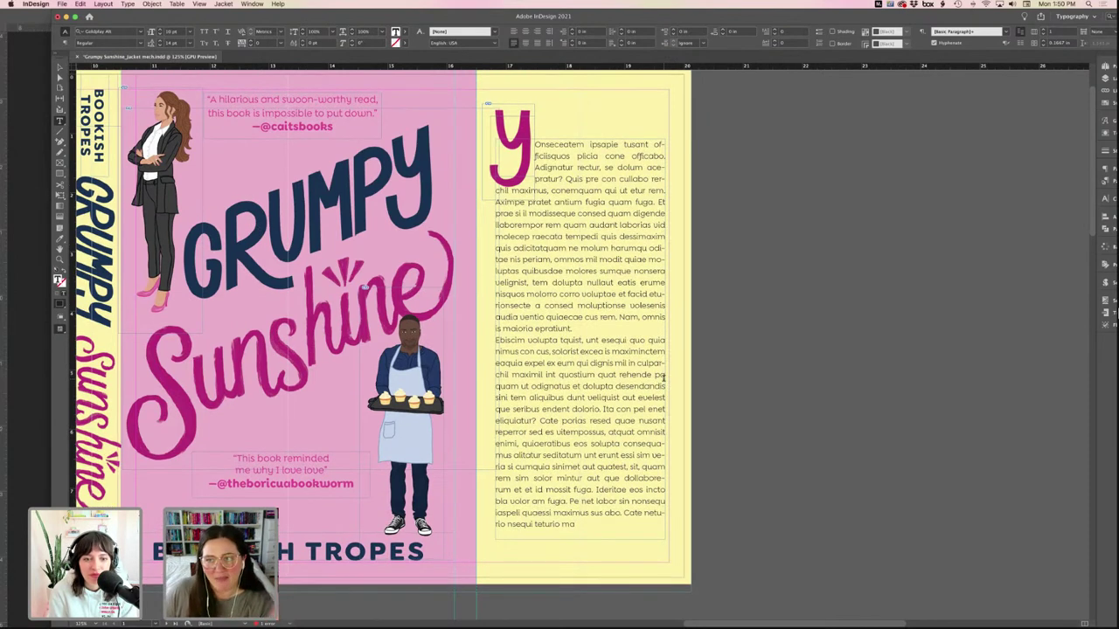
{"action": "left_click", "coordinate": [59, 68]}
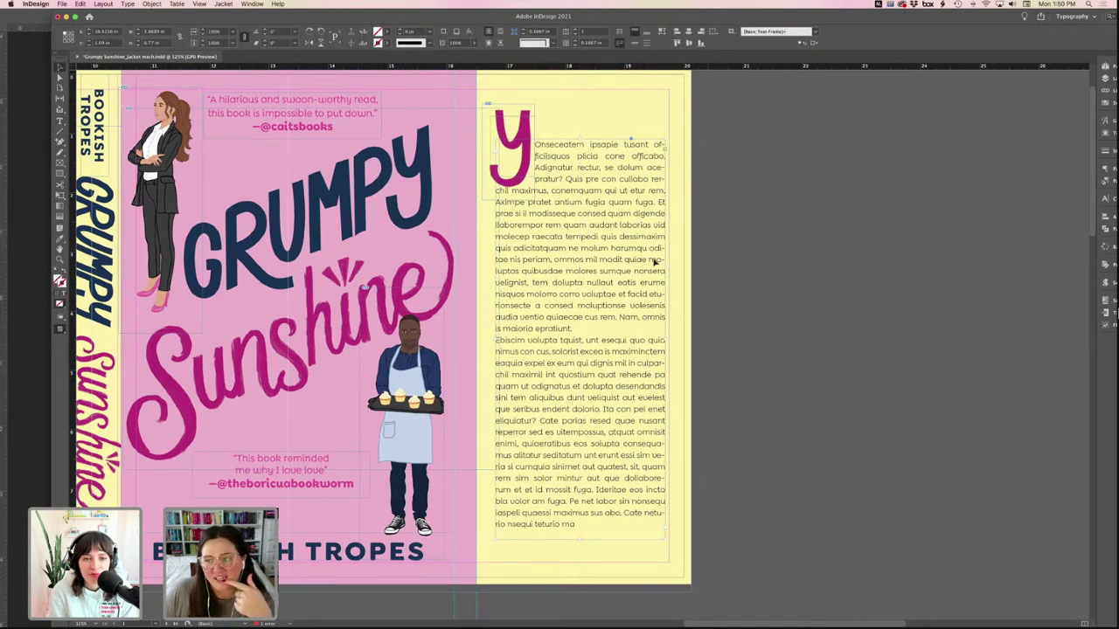
{"action": "left_click_drag", "start_coordinate": [965, 20], "coordinate": [797, 81]}
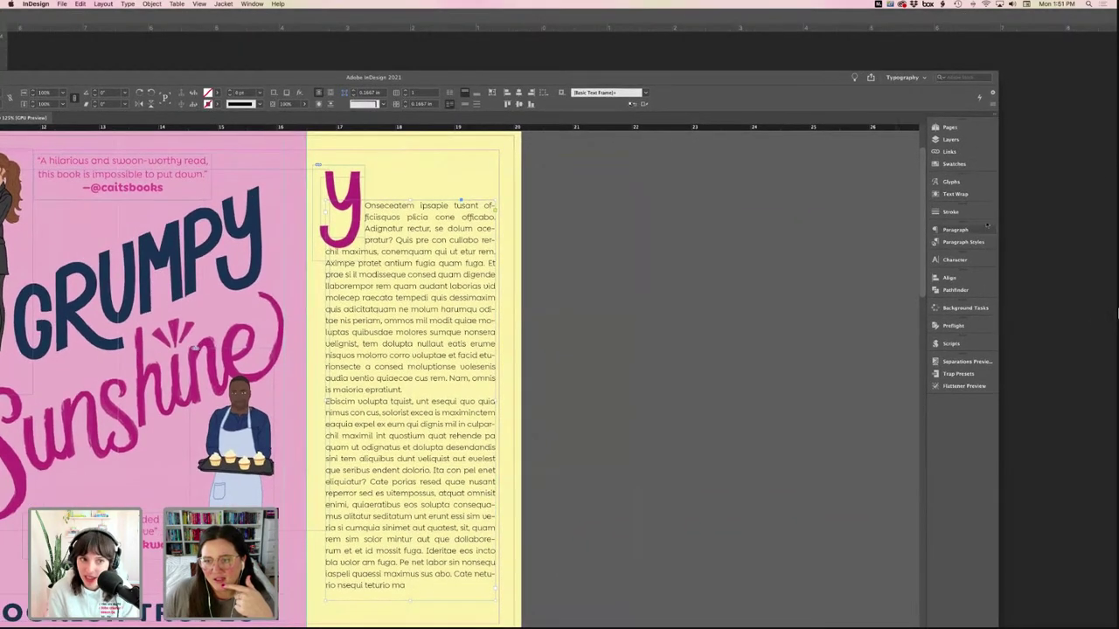
{"action": "left_click", "coordinate": [955, 230]}
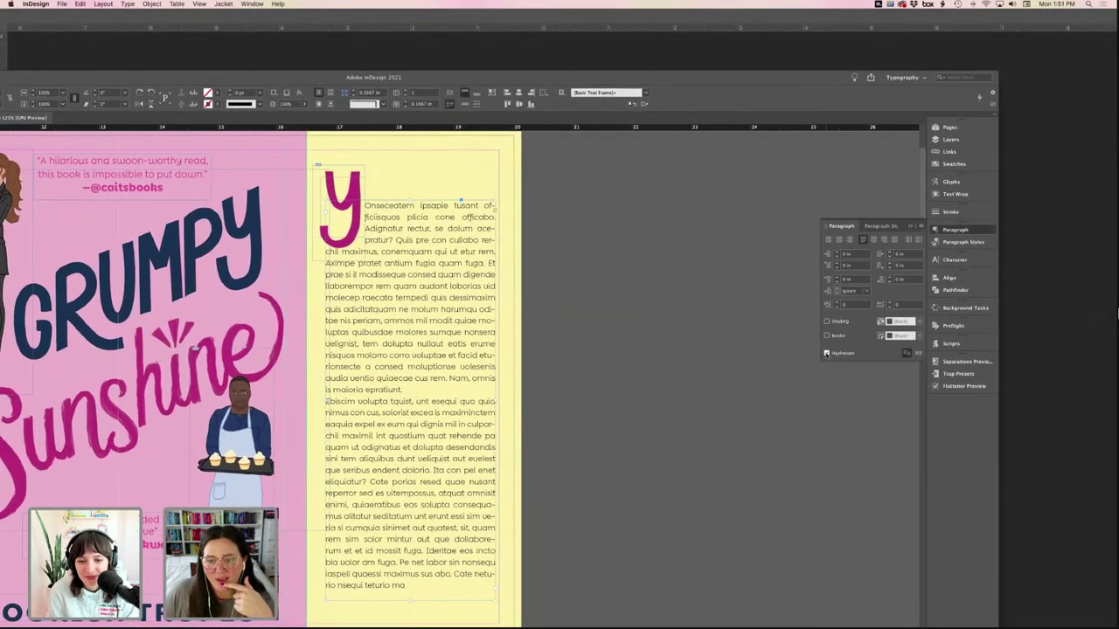
{"action": "left_click", "coordinate": [826, 354]}
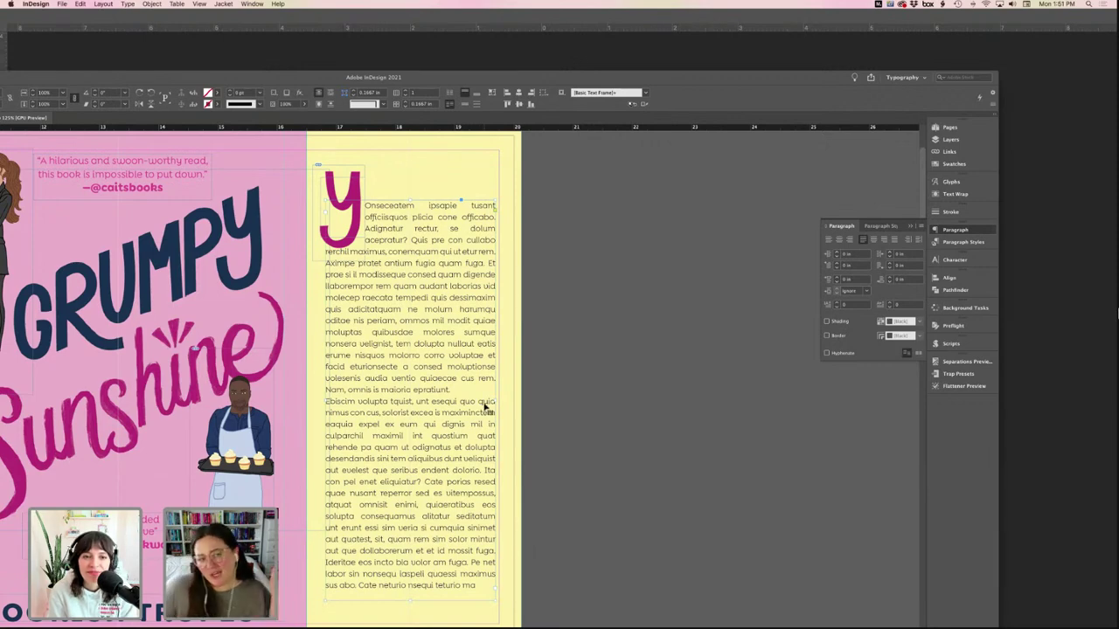
- Try a slightly narrower flap text frame, then widen it back to the flap's right margin
{"action": "scroll", "coordinate": [479, 406], "scroll_direction": "left", "scroll_amount": 3}
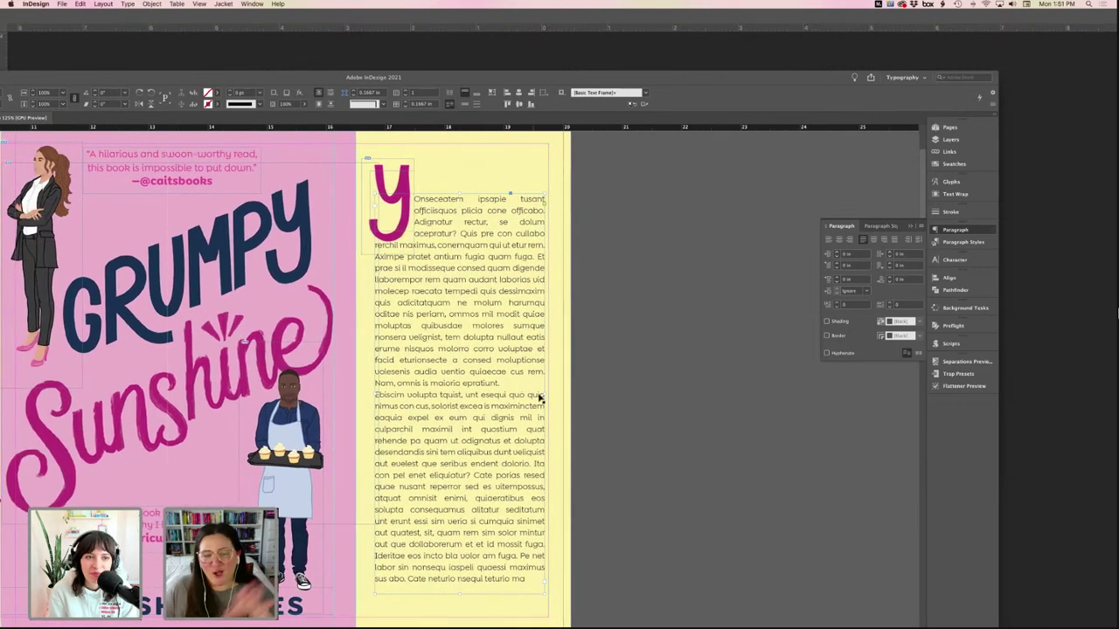
{"action": "left_click_drag", "start_coordinate": [544, 395], "coordinate": [537, 395]}
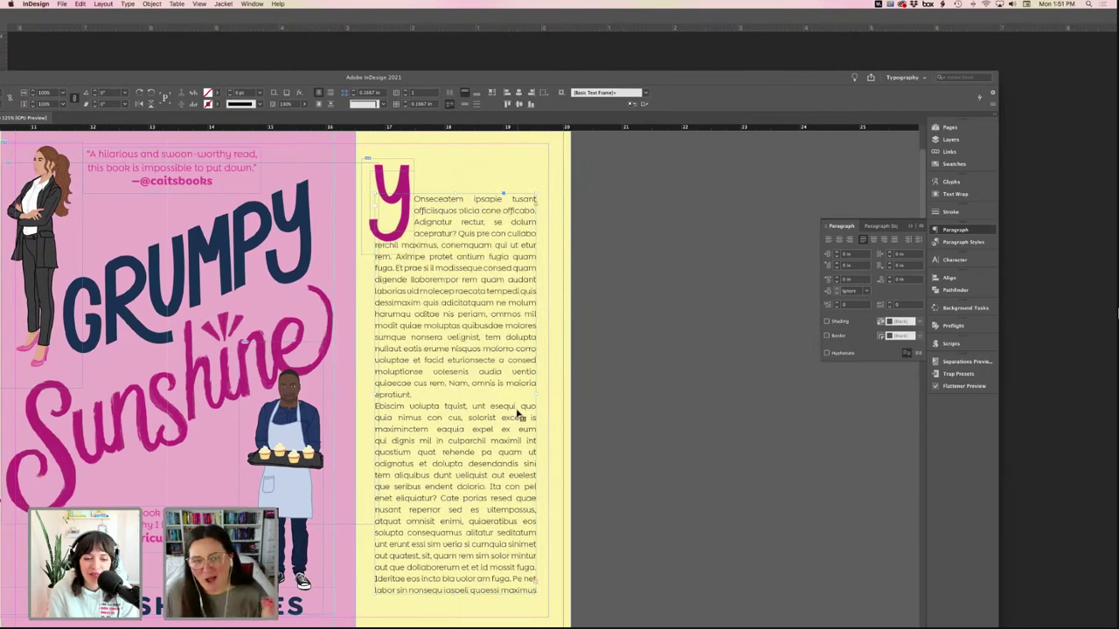
{"action": "scroll", "coordinate": [692, 352], "scroll_direction": "left", "scroll_amount": 1}
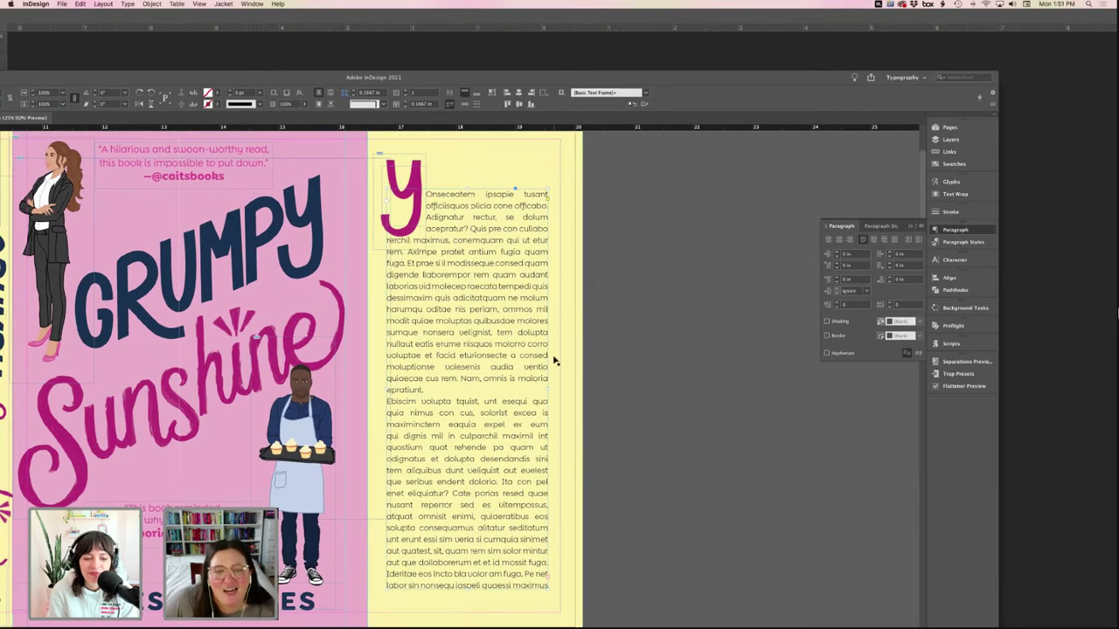
{"action": "left_click_drag", "start_coordinate": [558, 389], "coordinate": [557, 389]}
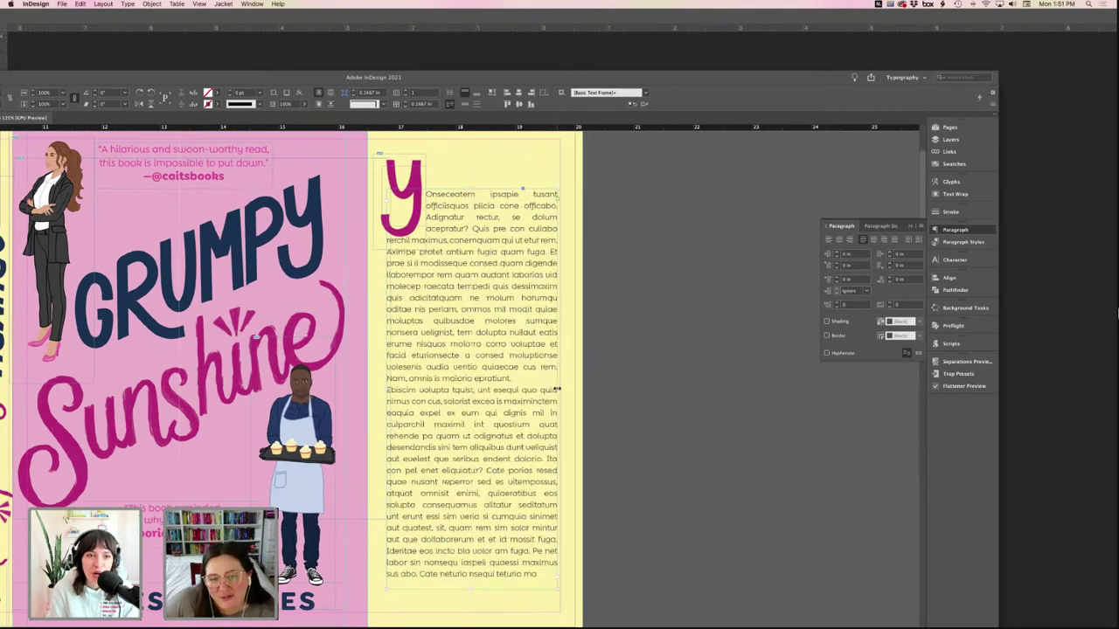
{"action": "left_click", "coordinate": [670, 358]}
{"action": "scroll", "coordinate": [635, 357], "scroll_direction": "left", "scroll_amount": 5}
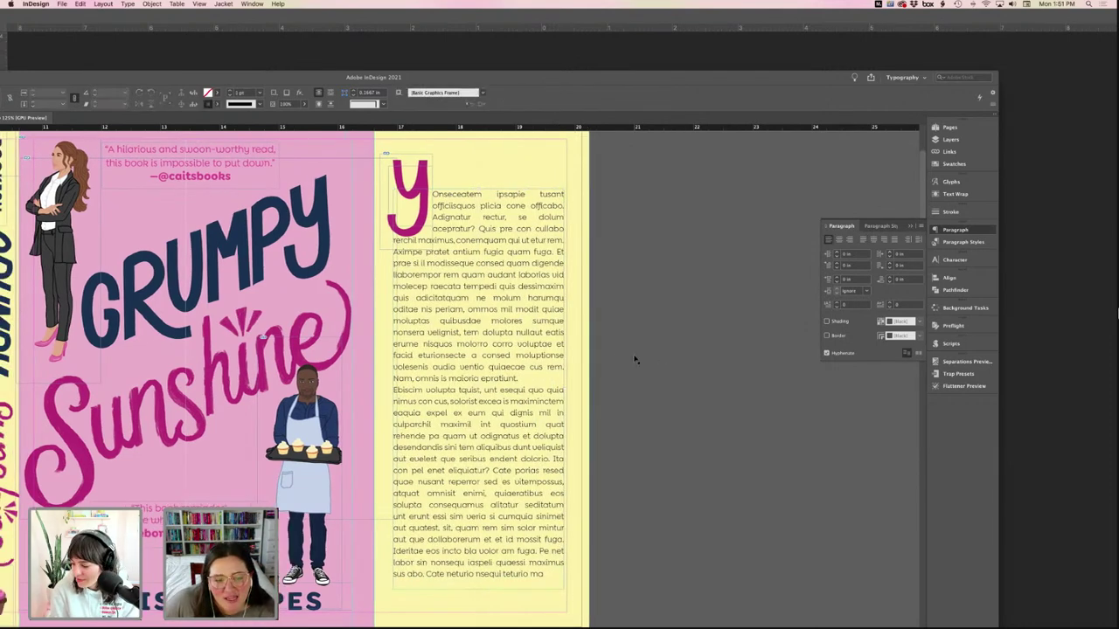
- Recolor all the flap's placeholder text with the document's bright pink swatch
{"action": "double_click", "coordinate": [542, 401]}
{"action": "key", "text": "super+a"}
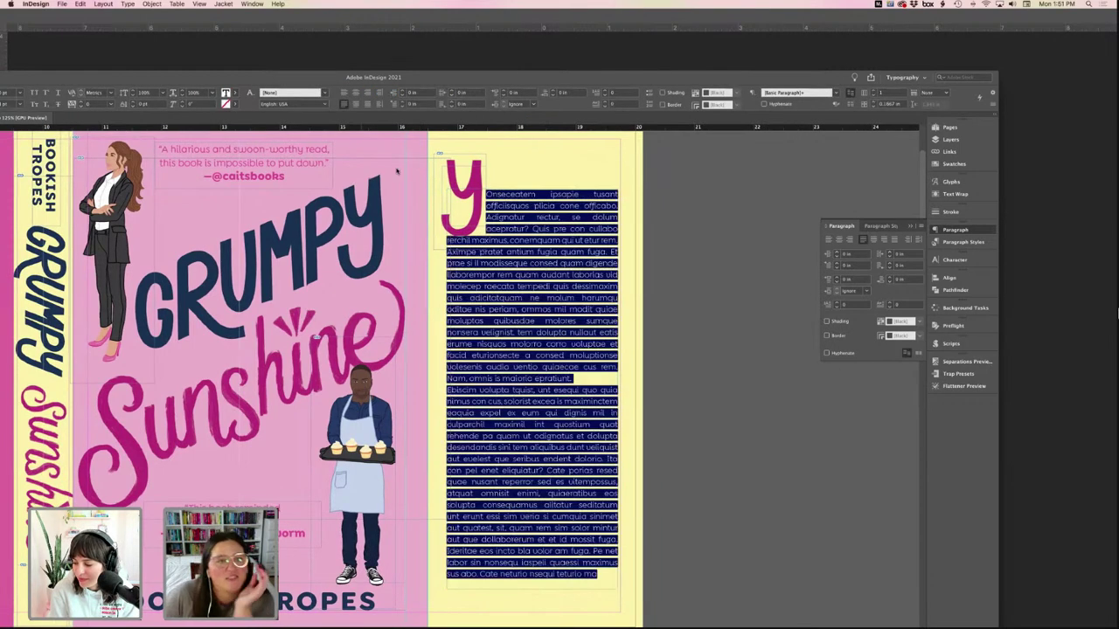
{"action": "left_click_drag", "start_coordinate": [222, 78], "coordinate": [343, 16]}
{"action": "left_click", "coordinate": [353, 32]}
{"action": "scroll", "coordinate": [312, 106], "scroll_direction": "down", "scroll_amount": 4}
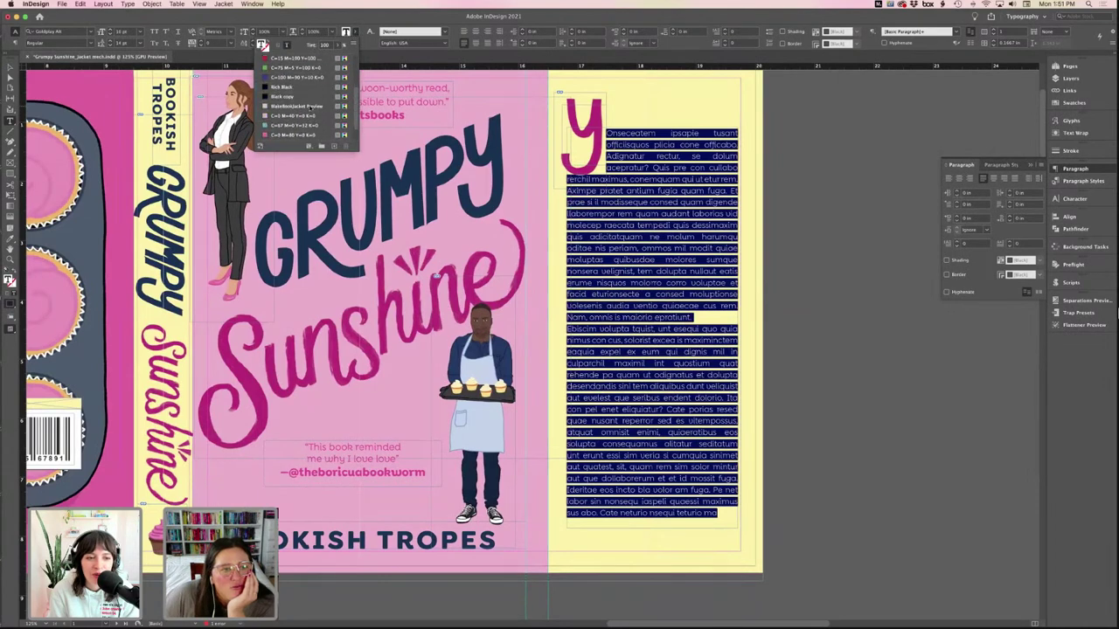
{"action": "left_click", "coordinate": [297, 125]}
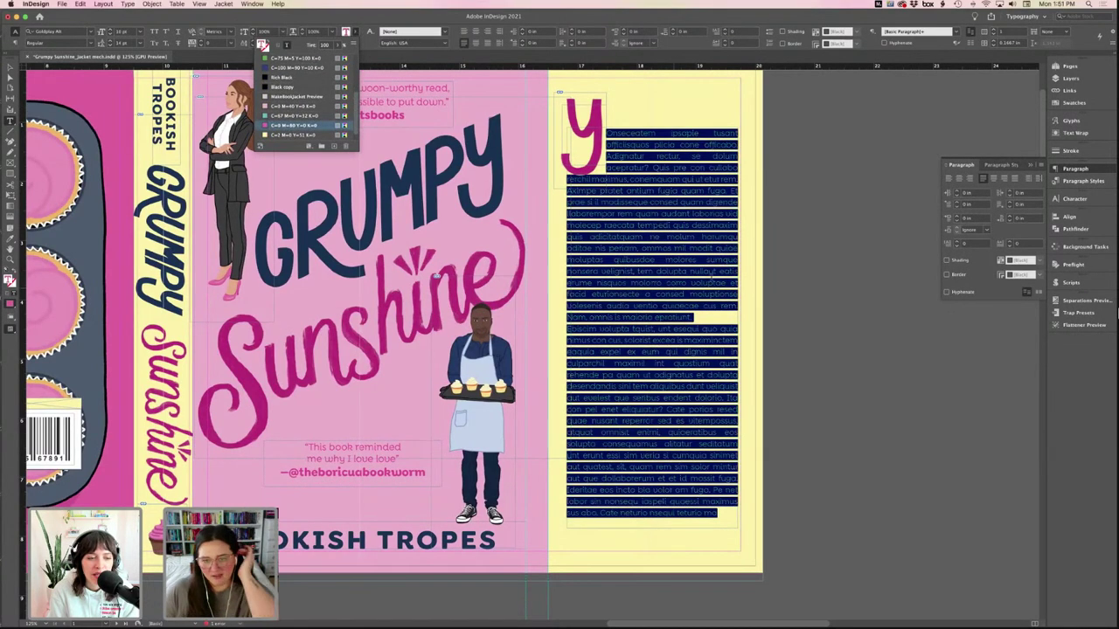
{"action": "left_click", "coordinate": [700, 284]}
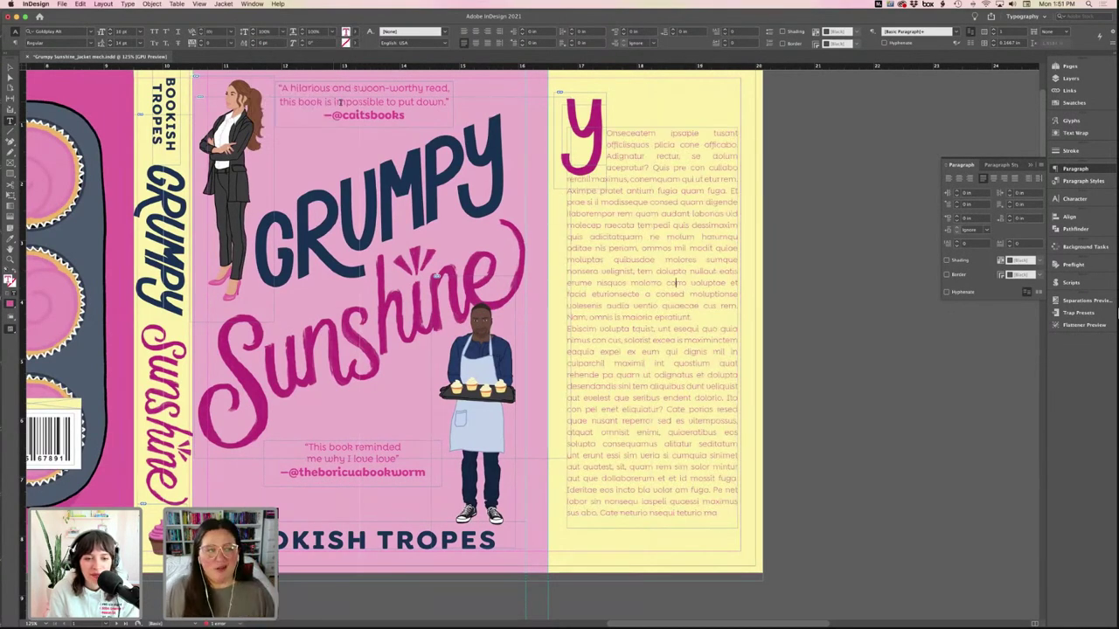
- Preview the jacket without guides and check the flap text against the full cover at 75% zoom
{"action": "left_click", "coordinate": [11, 68]}
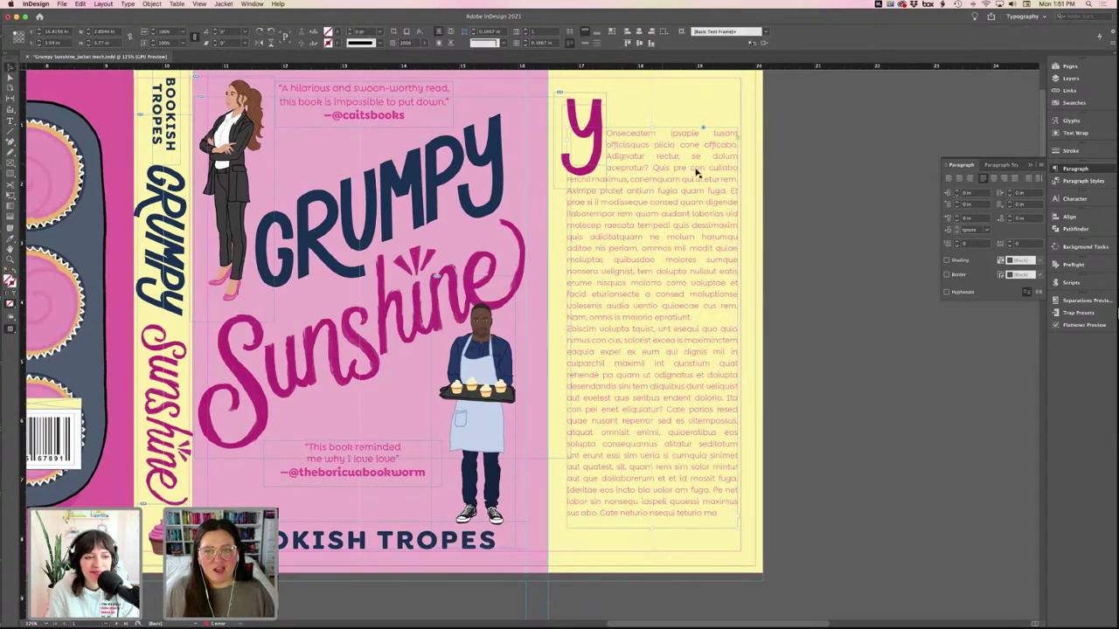
{"action": "left_click", "coordinate": [803, 179]}
{"action": "key", "text": "w"}
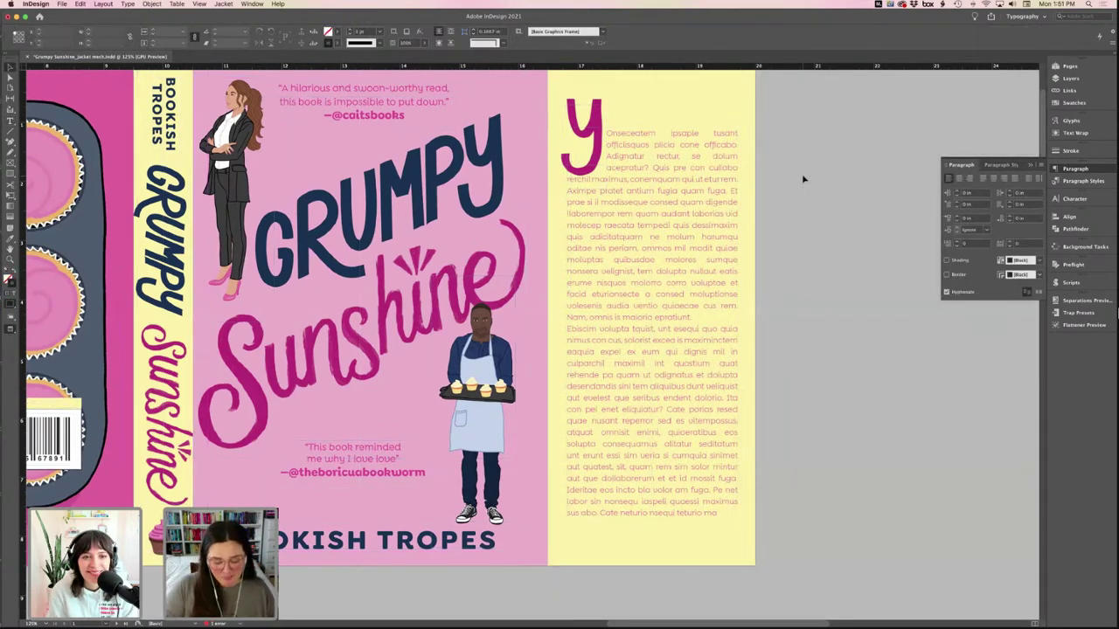
{"action": "key", "text": "super+minus"}
{"action": "key", "text": "super+minus"}
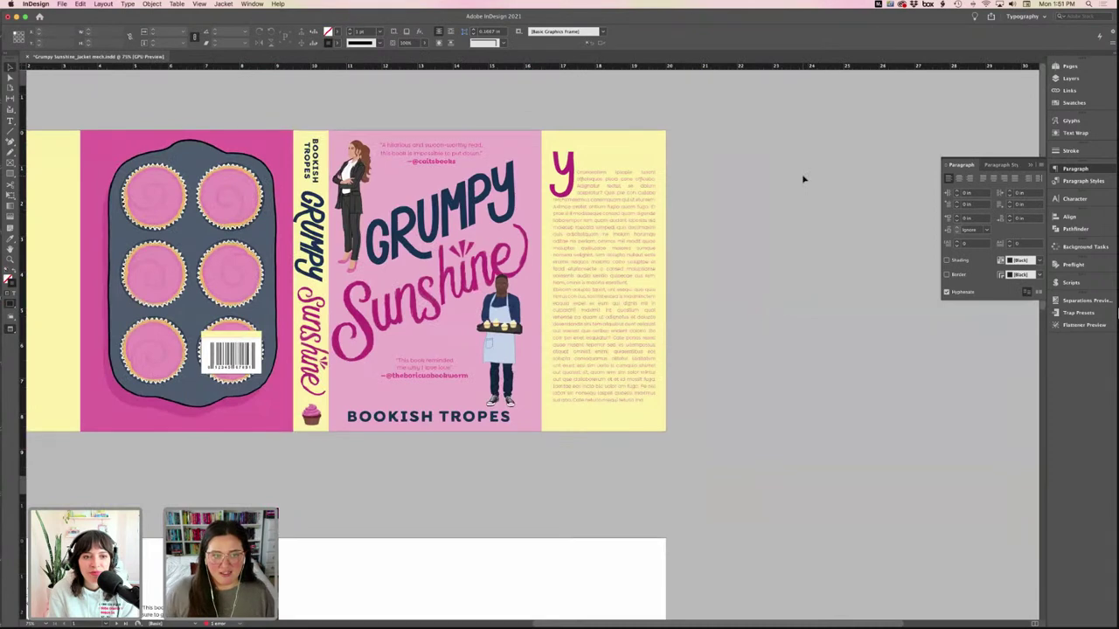
{"action": "scroll", "coordinate": [785, 202], "scroll_direction": "left", "scroll_amount": 1}
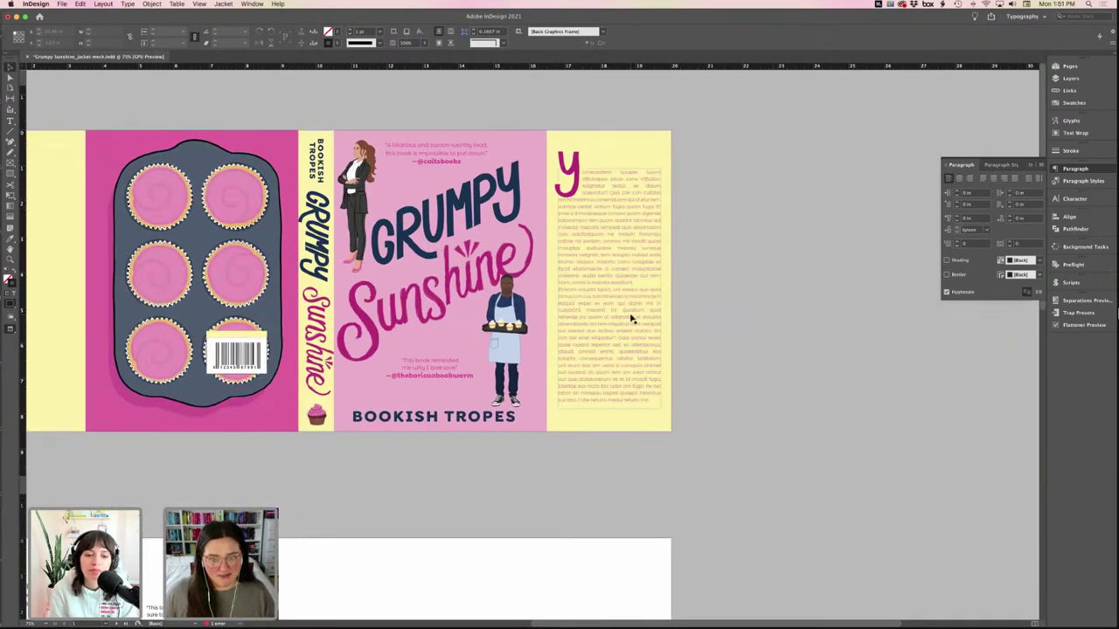
- Change the font style of all the flap text to Medium
{"action": "double_click", "coordinate": [624, 289]}
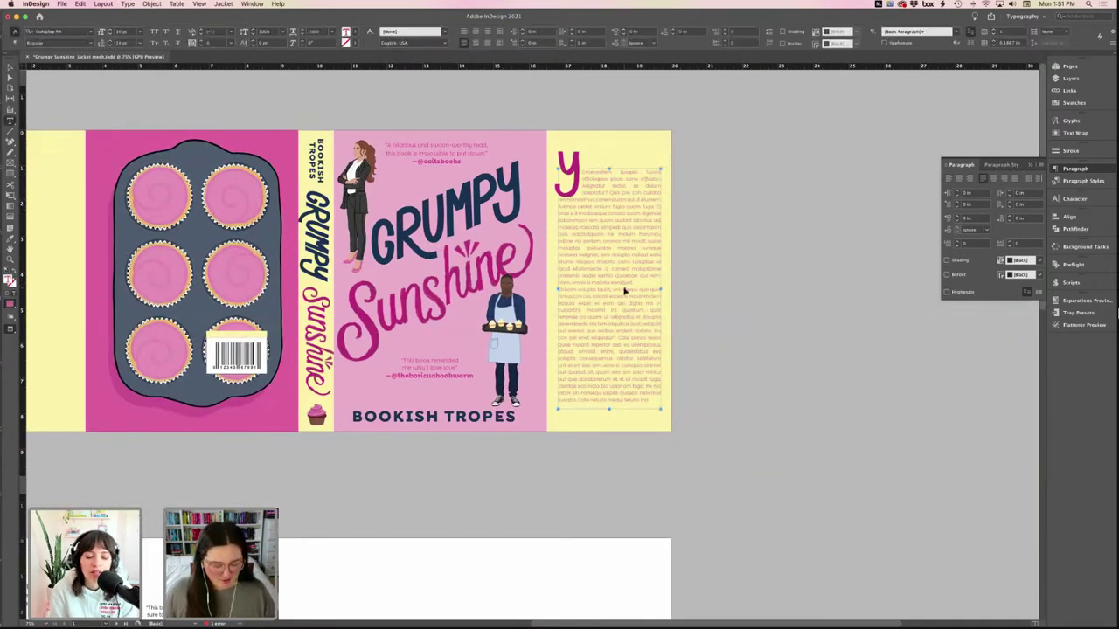
{"action": "key", "text": "super+a"}
{"action": "left_click", "coordinate": [91, 43]}
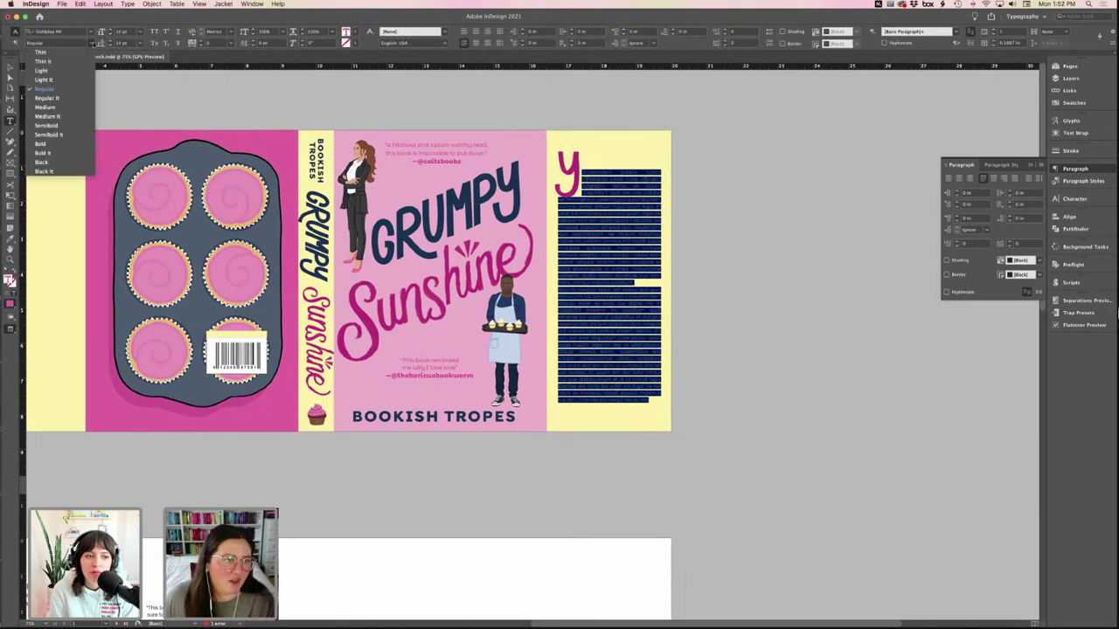
{"action": "left_click", "coordinate": [63, 108]}
{"action": "left_click", "coordinate": [596, 249]}
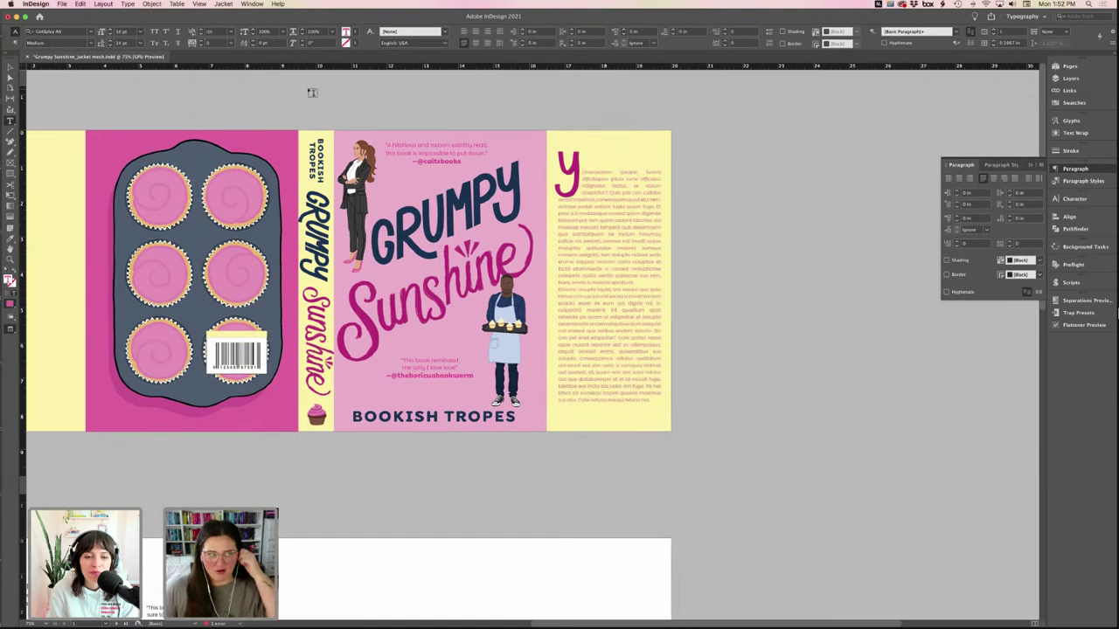
- Move the y drop cap and the flap text frame together down about 0.56 in
{"action": "key", "text": "ctrl+Left"}
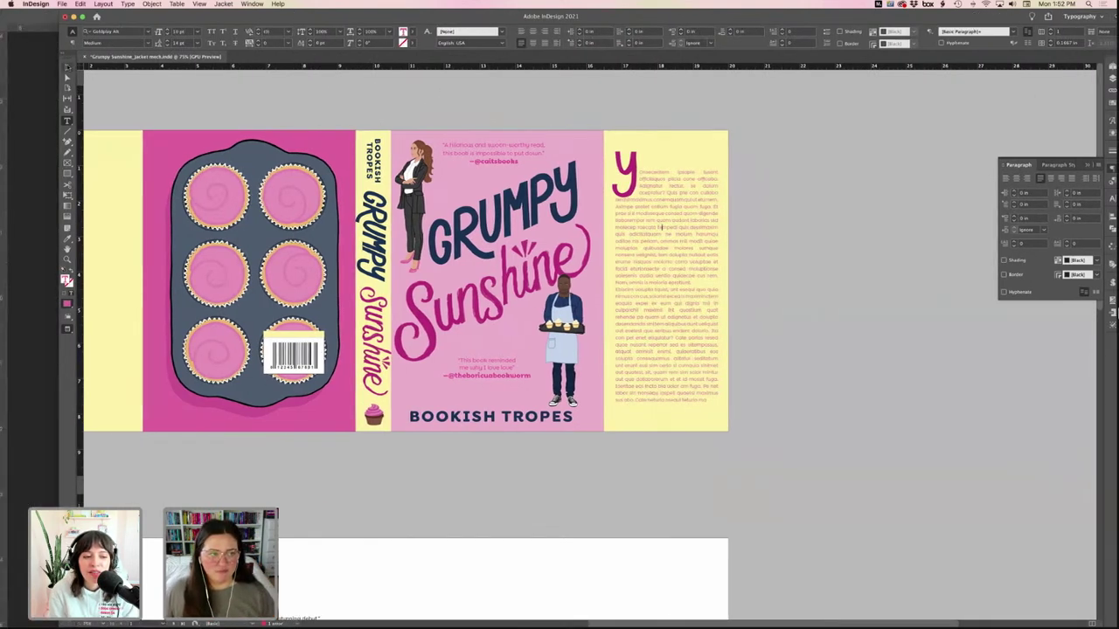
{"action": "left_click", "coordinate": [67, 67]}
{"action": "left_click_drag", "start_coordinate": [213, 14], "coordinate": [153, 4]}
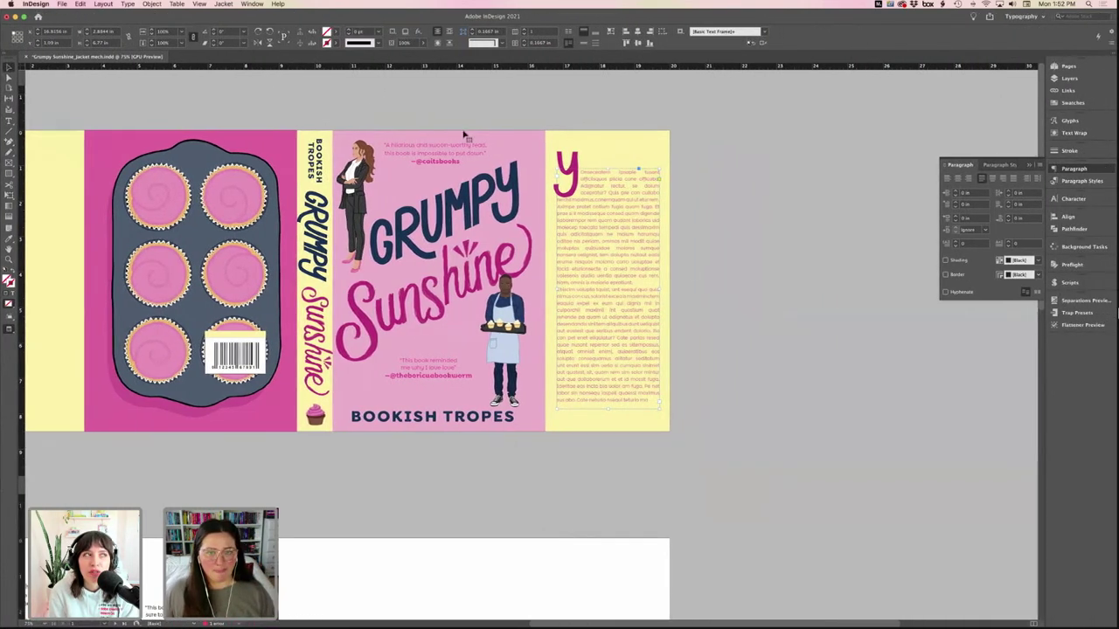
{"action": "left_click", "coordinate": [699, 268]}
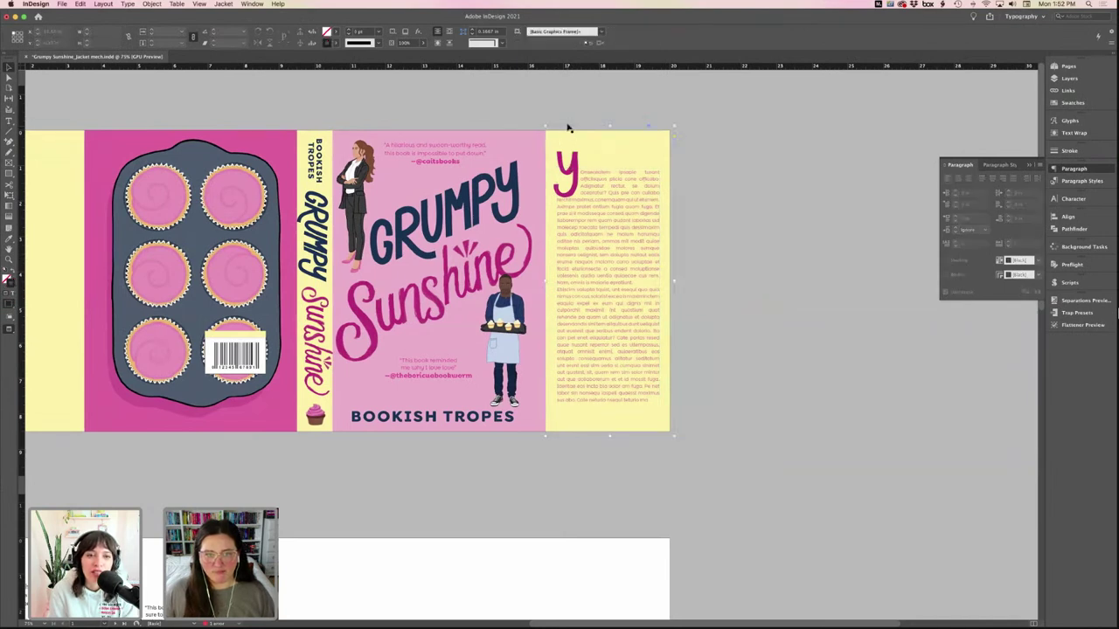
{"action": "left_click_drag", "start_coordinate": [554, 107], "coordinate": [629, 262]}
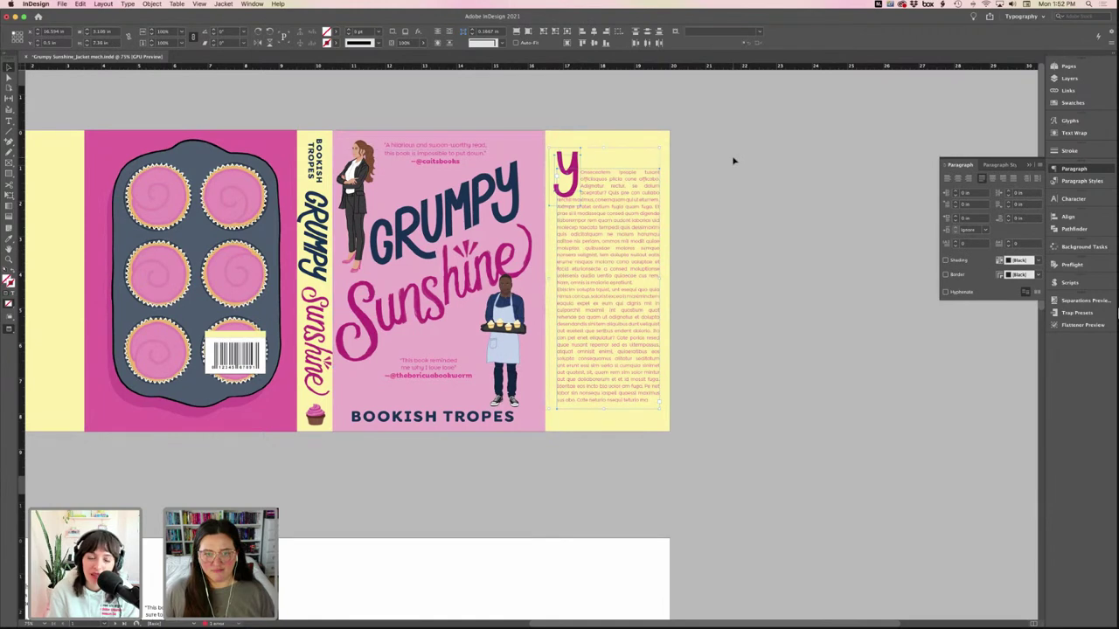
{"action": "key", "text": "shift+Down"}
{"action": "key", "text": "shift+Down"}
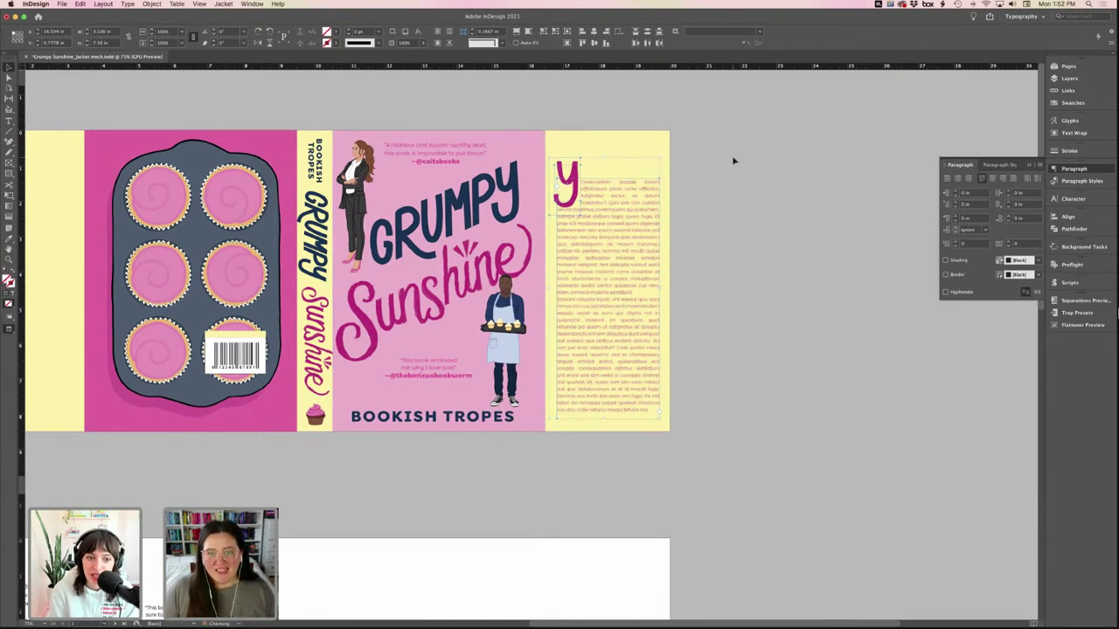
{"action": "key", "text": "shift+Down"}
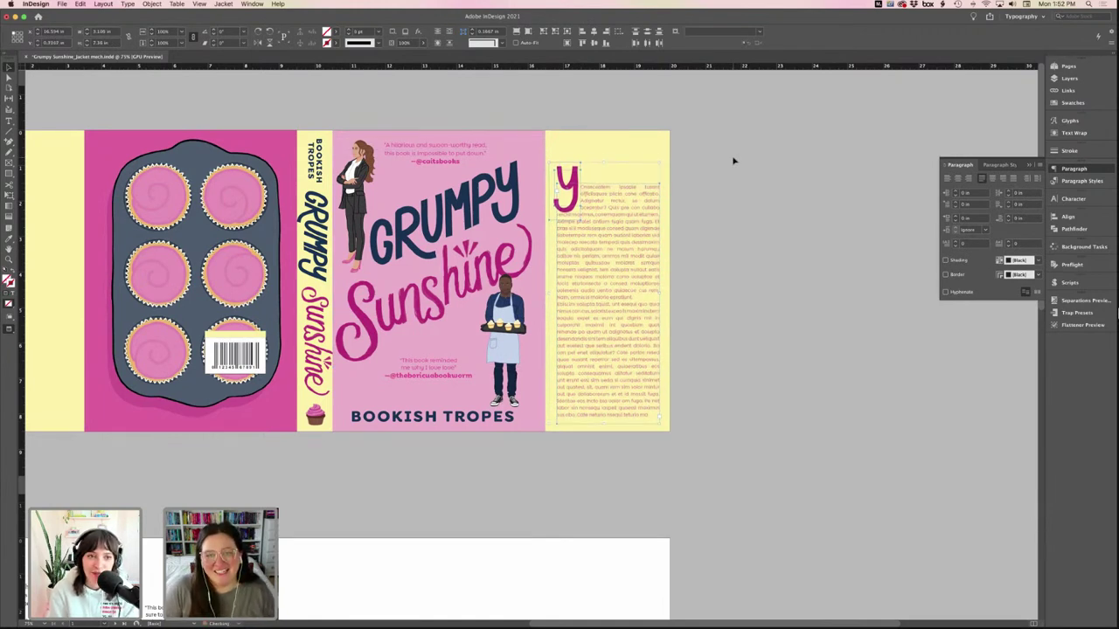
{"action": "key", "text": "shift+Down"}
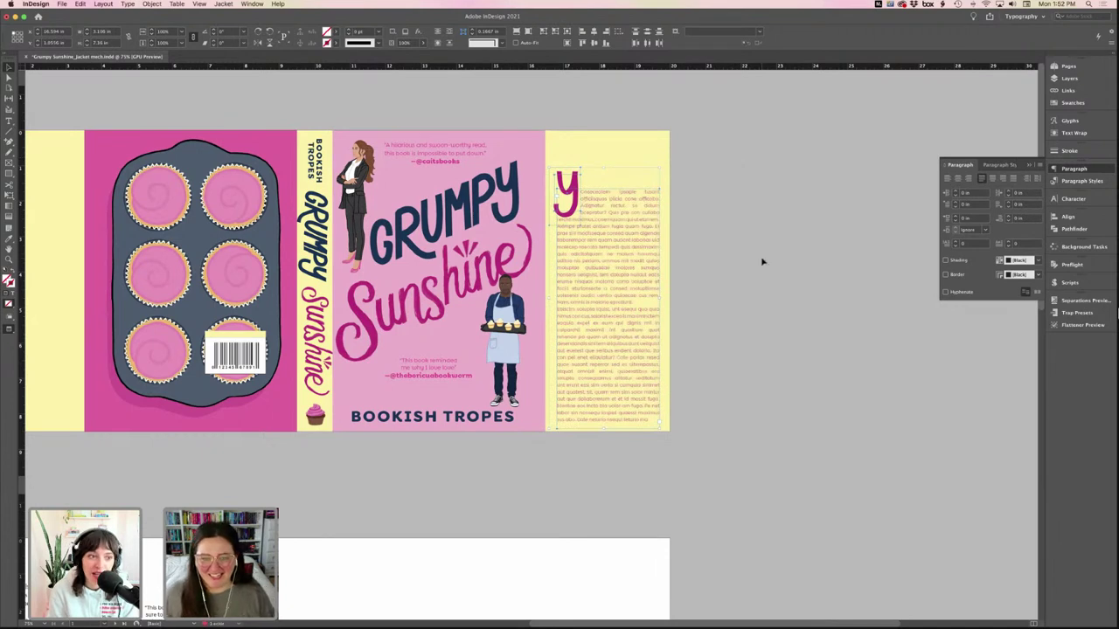
- Shorten the flap text frame to end at the bottom margin, and nudge the y and text down slightly together
{"action": "key", "text": "w"}
{"action": "left_click", "coordinate": [609, 431]}
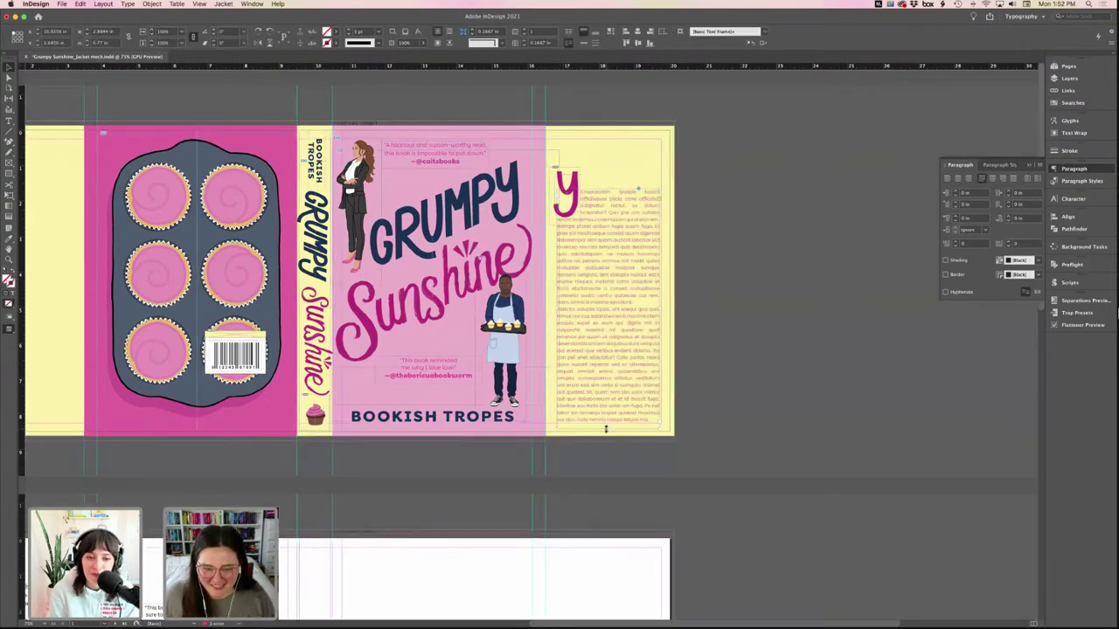
{"action": "left_click", "coordinate": [577, 187]}
{"action": "left_click_drag", "start_coordinate": [577, 112], "coordinate": [641, 230]}
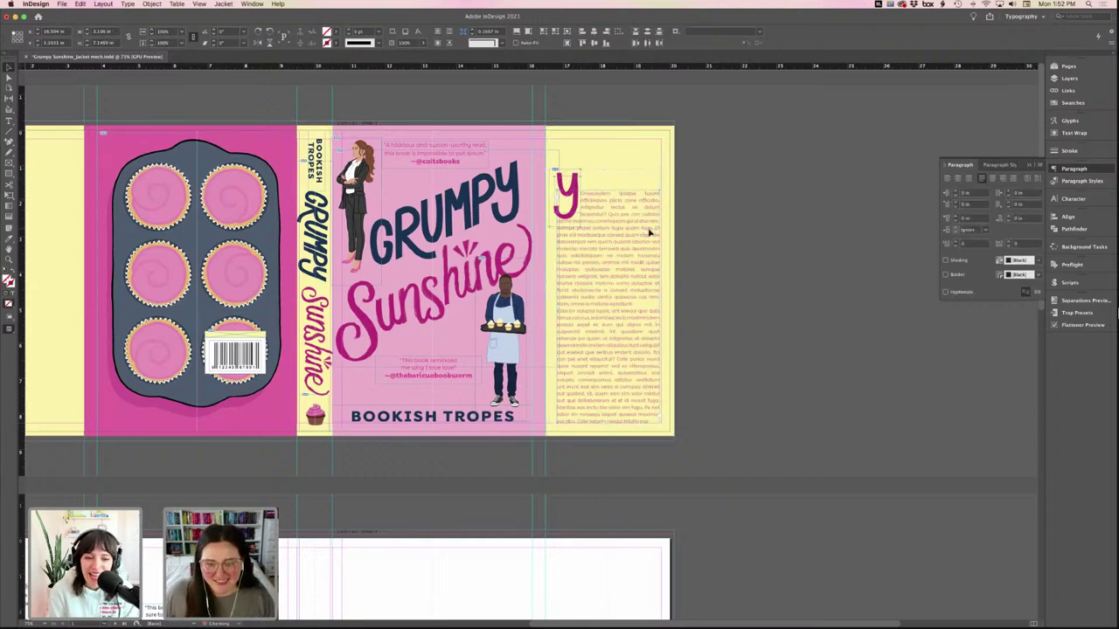
{"action": "key", "text": "w"}
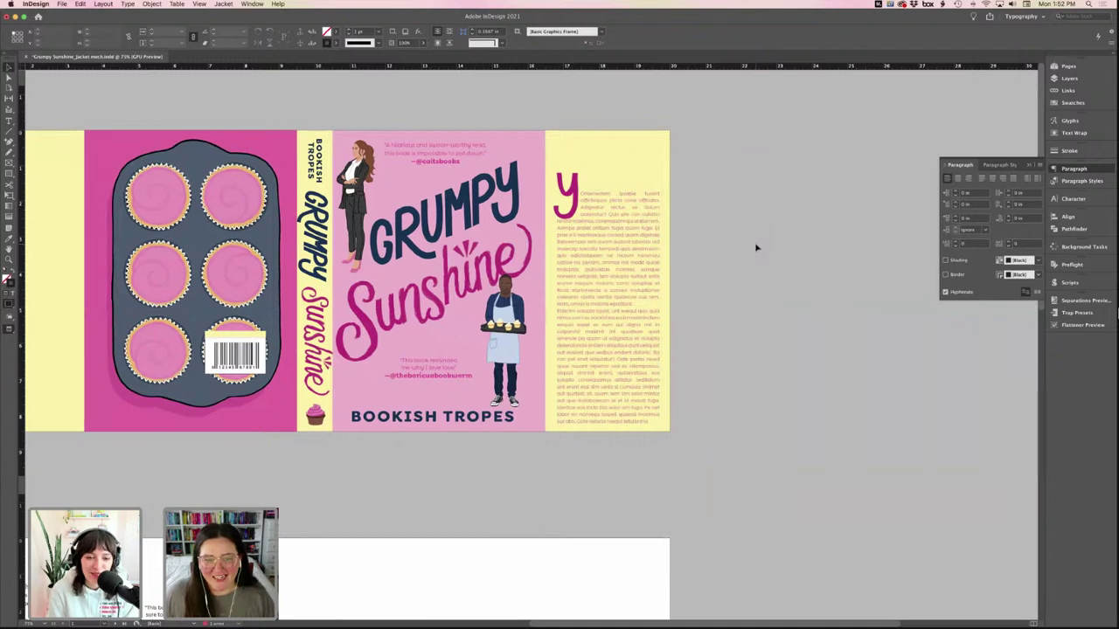
- Nudge the BOOKISH TROPES line at the bottom of the front cover down slightly, and preview the jacket without guides
{"action": "key", "text": "w"}
{"action": "left_click", "coordinate": [499, 340]}
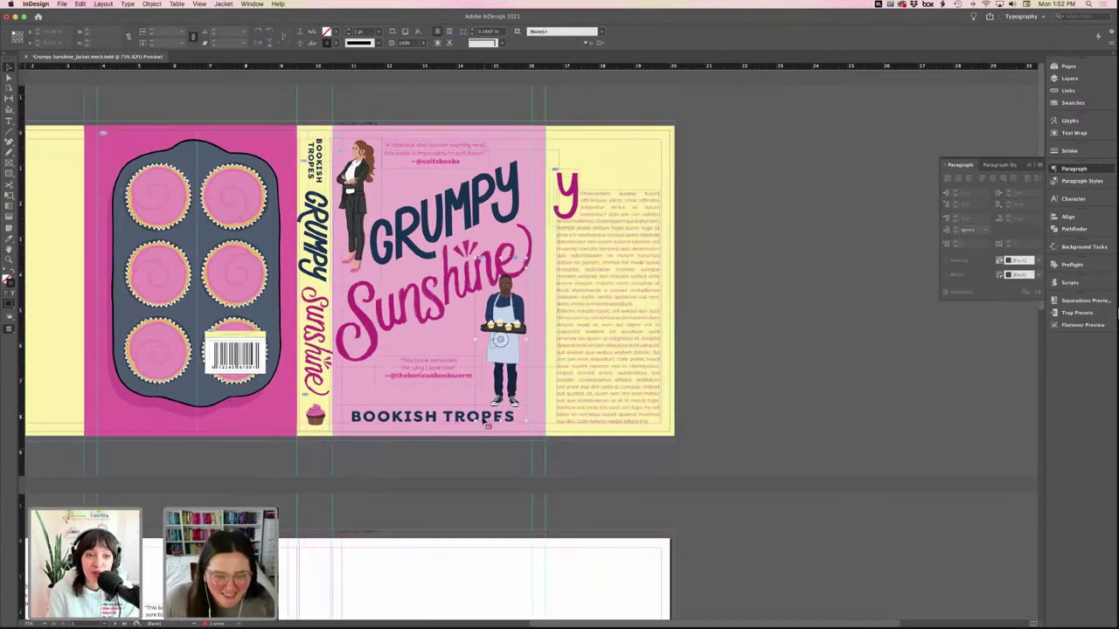
{"action": "left_click", "coordinate": [465, 421]}
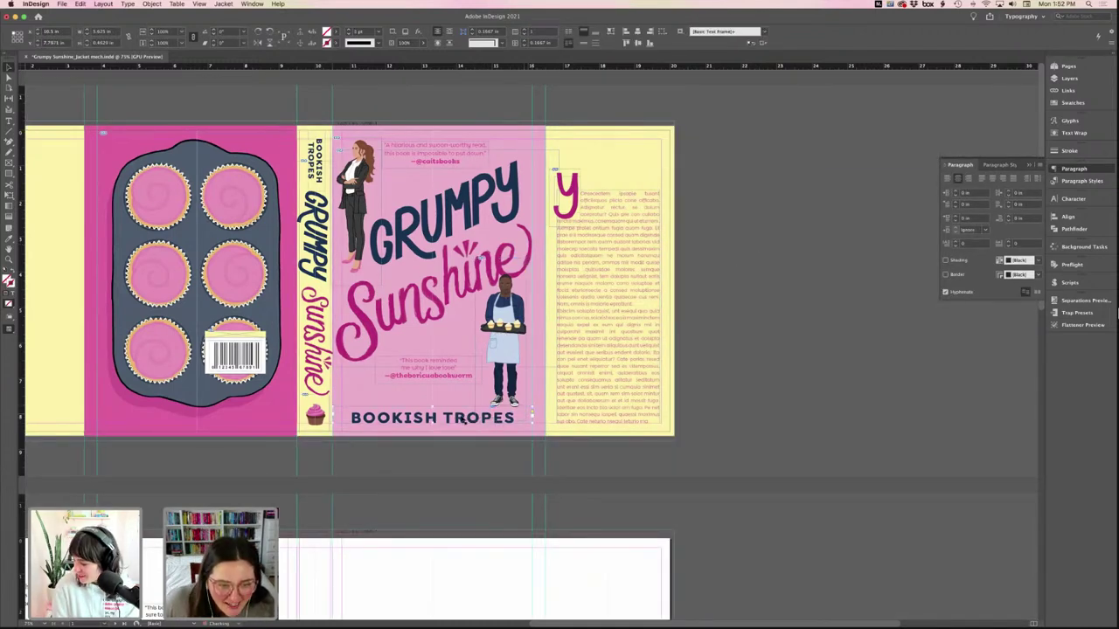
{"action": "key", "text": "w"}
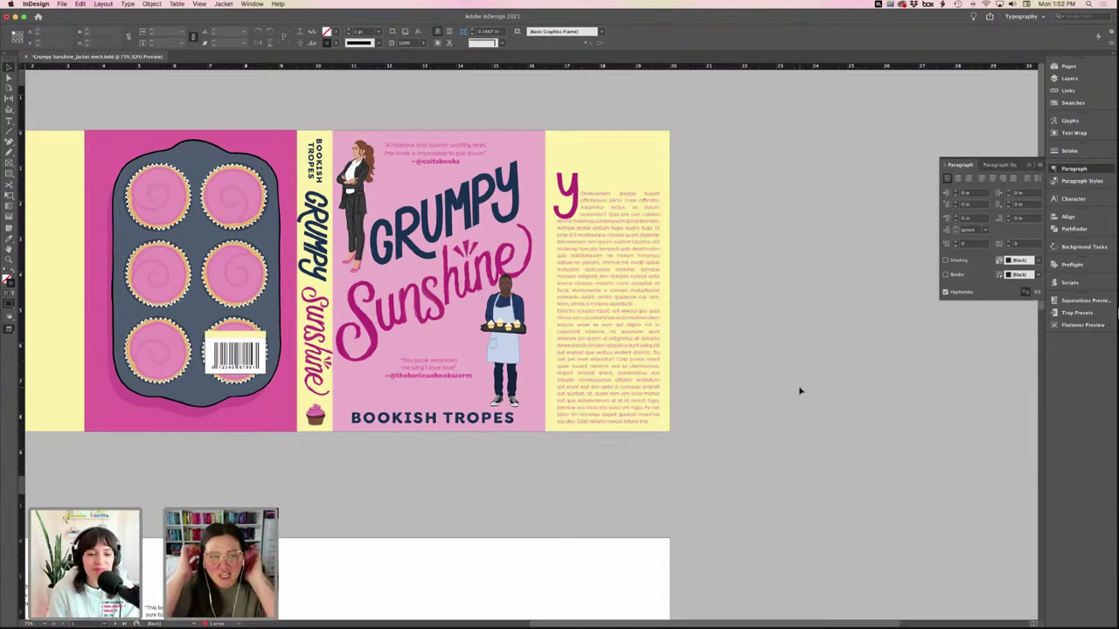
- Review the whole jacket spread without guides, comparing both flaps, the back cover, the spine and the front cover
{"action": "scroll", "coordinate": [647, 289], "scroll_direction": "left", "scroll_amount": 3}
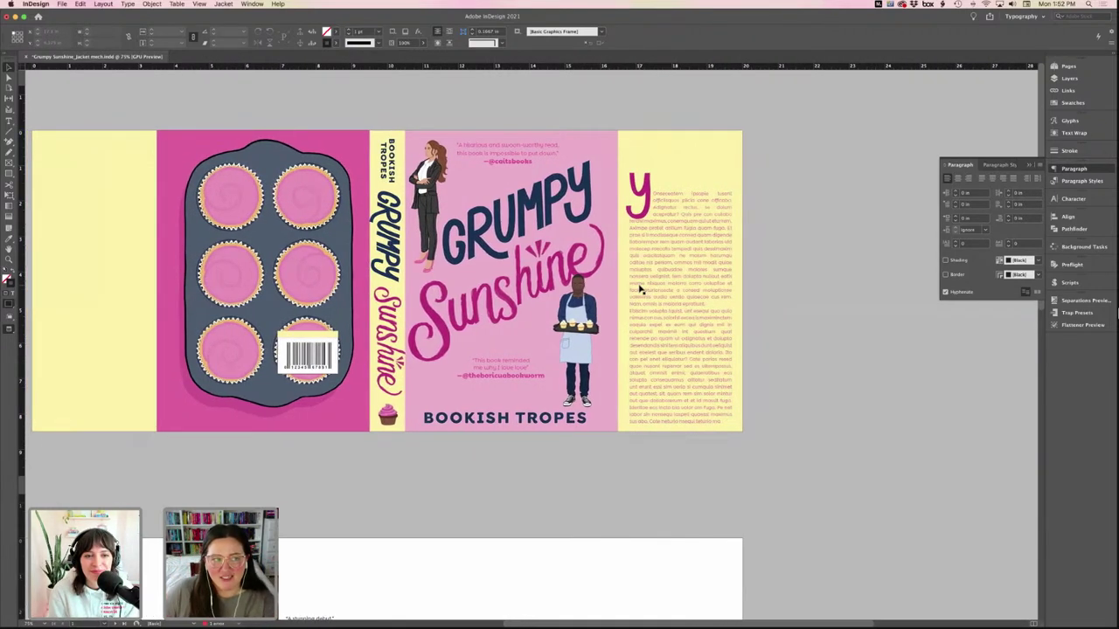
{"action": "scroll", "coordinate": [645, 289], "scroll_direction": "left", "scroll_amount": 3}
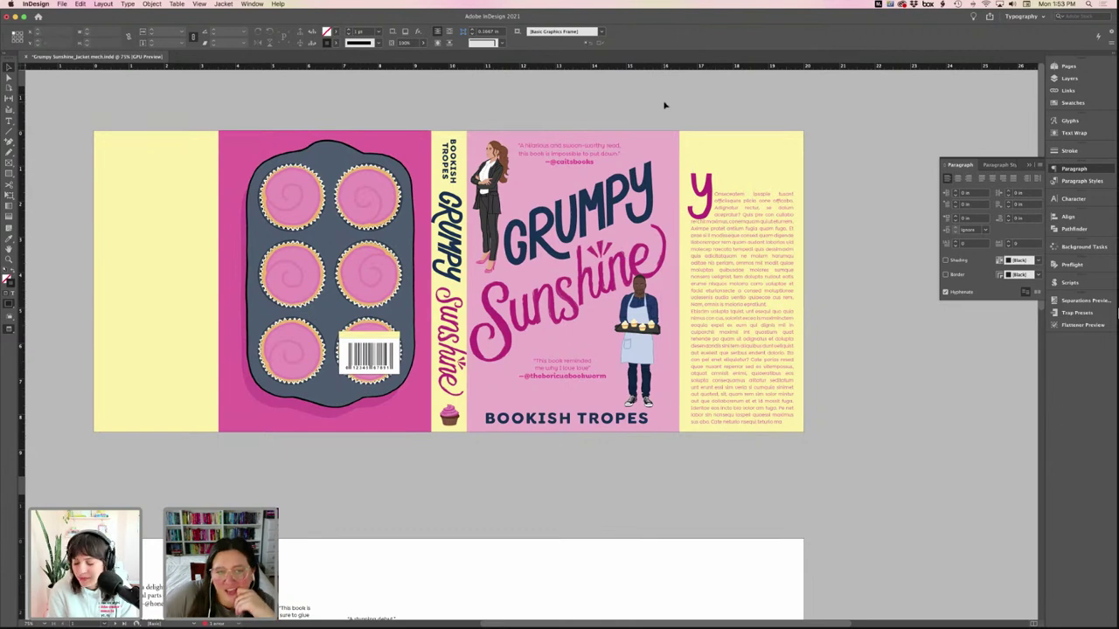
{"action": "scroll", "coordinate": [670, 124], "scroll_direction": "left", "scroll_amount": 3}
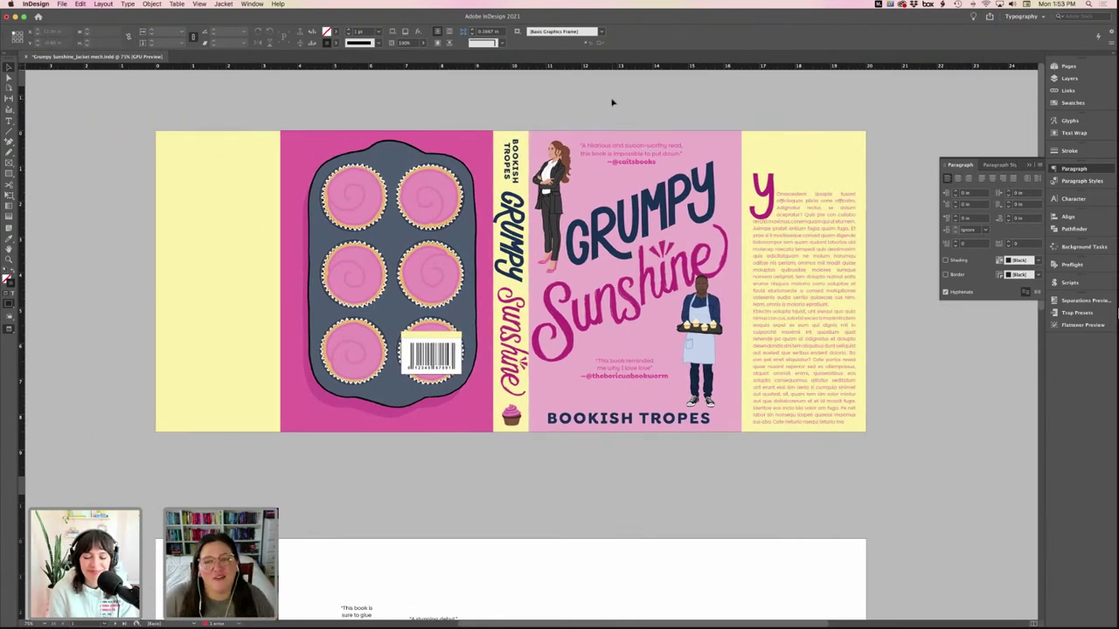
{"action": "key", "text": "w"}
{"action": "key", "text": "w"}
{"action": "scroll", "coordinate": [629, 117], "scroll_direction": "left", "scroll_amount": 5}
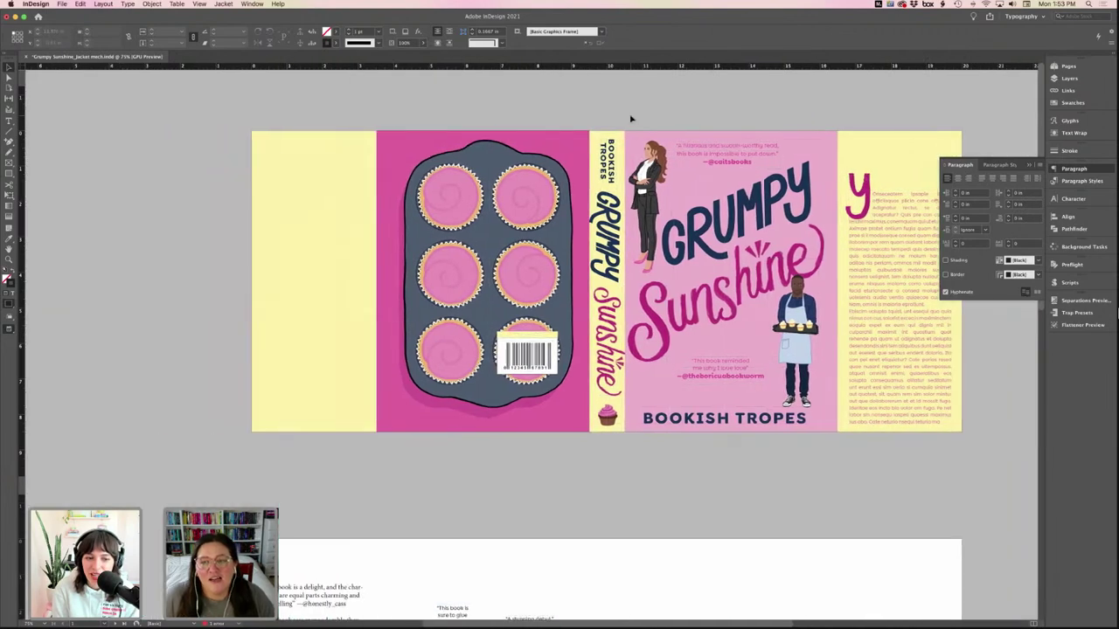
{"action": "scroll", "coordinate": [629, 117], "scroll_direction": "right", "scroll_amount": 6}
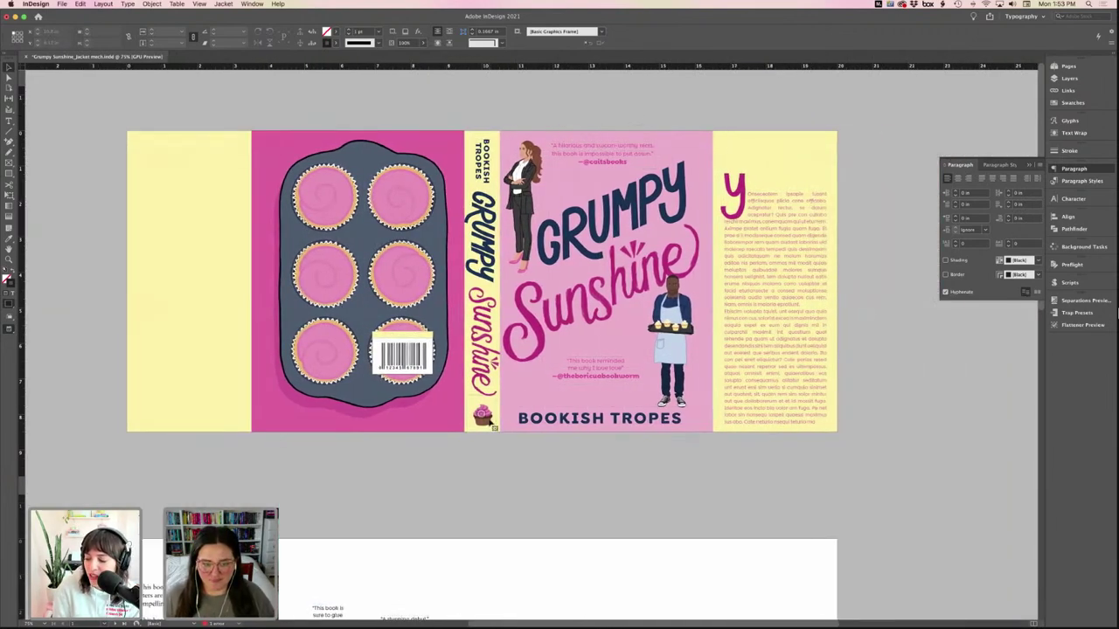
- Place a copy of the spine's cupcake at the top of the front flap, centred above the flap text
{"action": "left_click", "coordinate": [486, 420]}
{"action": "left_click_drag", "start_coordinate": [487, 419], "coordinate": [780, 159]}
{"action": "left_click", "coordinate": [779, 158]}
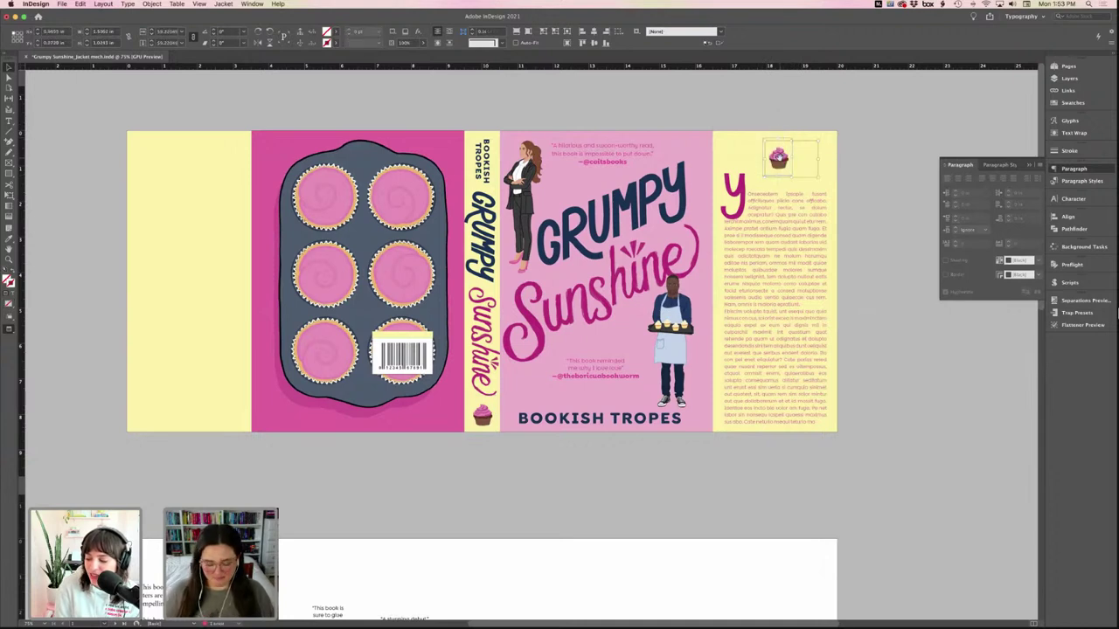
- Shift the image inside the flap cupcake's frame to the left so the yellow-frosted cupcake shows instead
{"action": "key", "text": "shift+Left"}
{"action": "key", "text": "shift+Left"}
{"action": "key", "text": "shift+Left"}
{"action": "key", "text": "shift+Left"}
{"action": "key", "text": "shift+Left"}
{"action": "key", "text": "Left"}
{"action": "key", "text": "Left"}
{"action": "key", "text": "Left"}
{"action": "key", "text": "Left"}
{"action": "key", "text": "Left"}
{"action": "key", "text": "Left"}
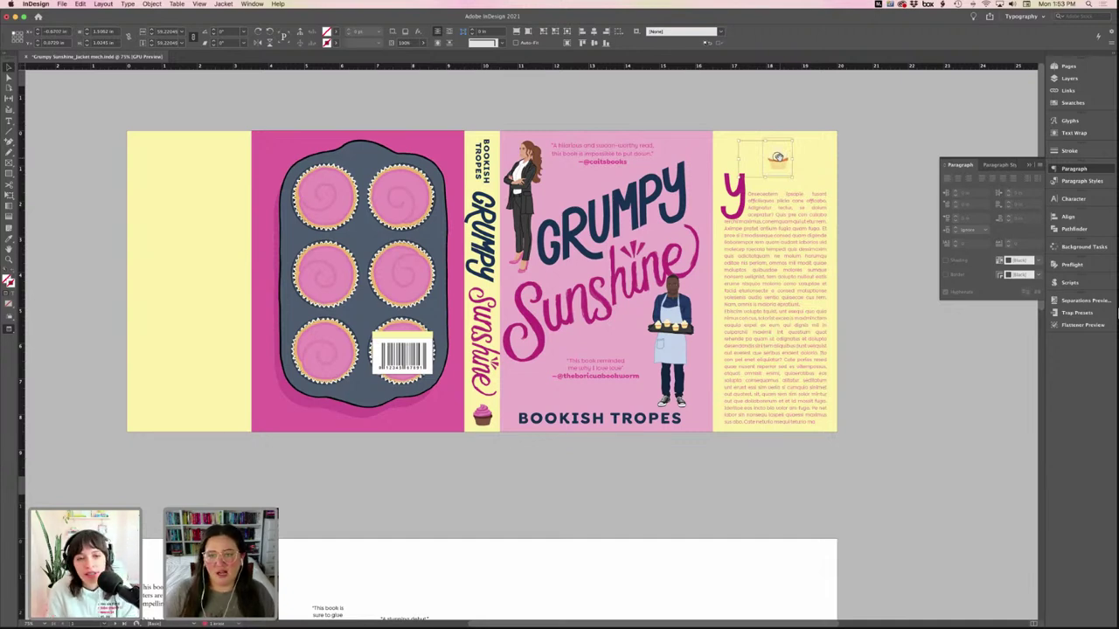
{"action": "left_click", "coordinate": [810, 103]}
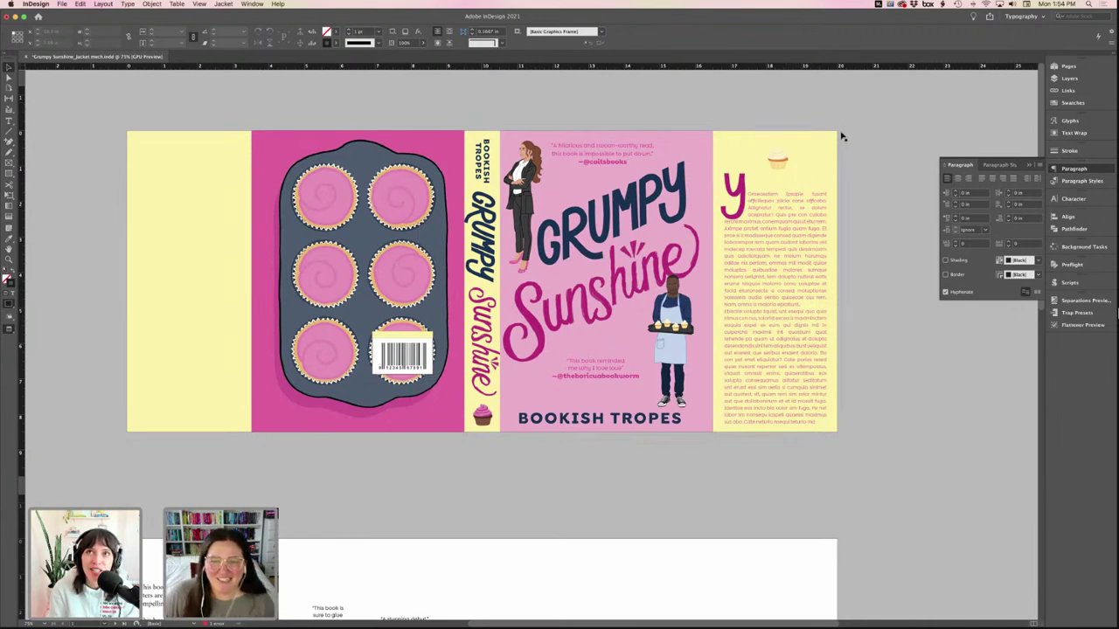
{"action": "left_click", "coordinate": [815, 159]}
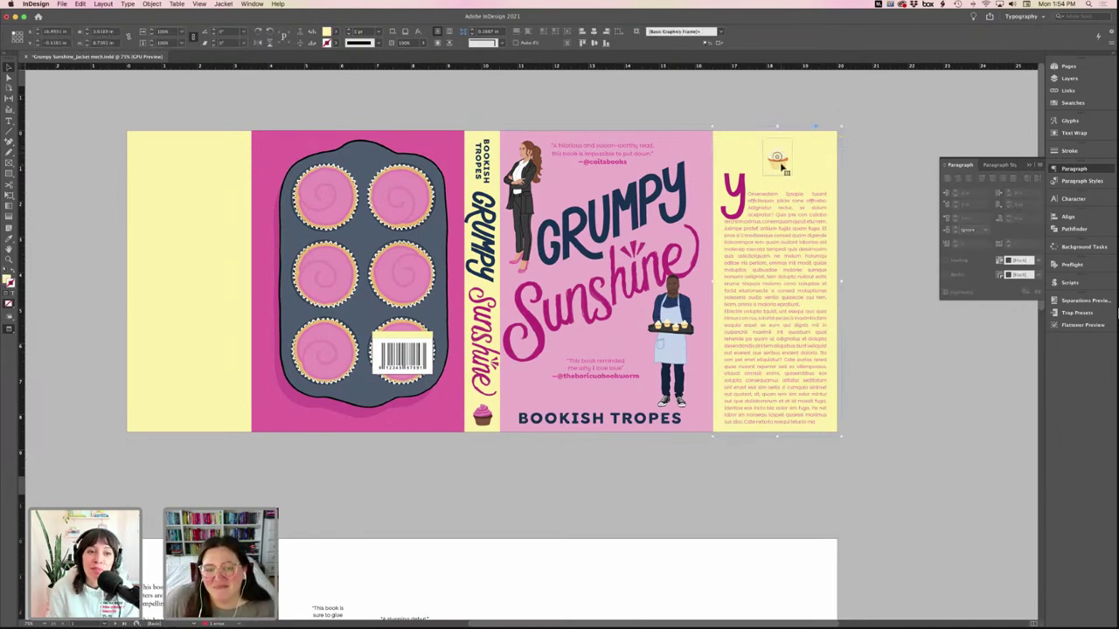
{"action": "left_click", "coordinate": [782, 165]}
{"action": "right_click", "coordinate": [781, 165]}
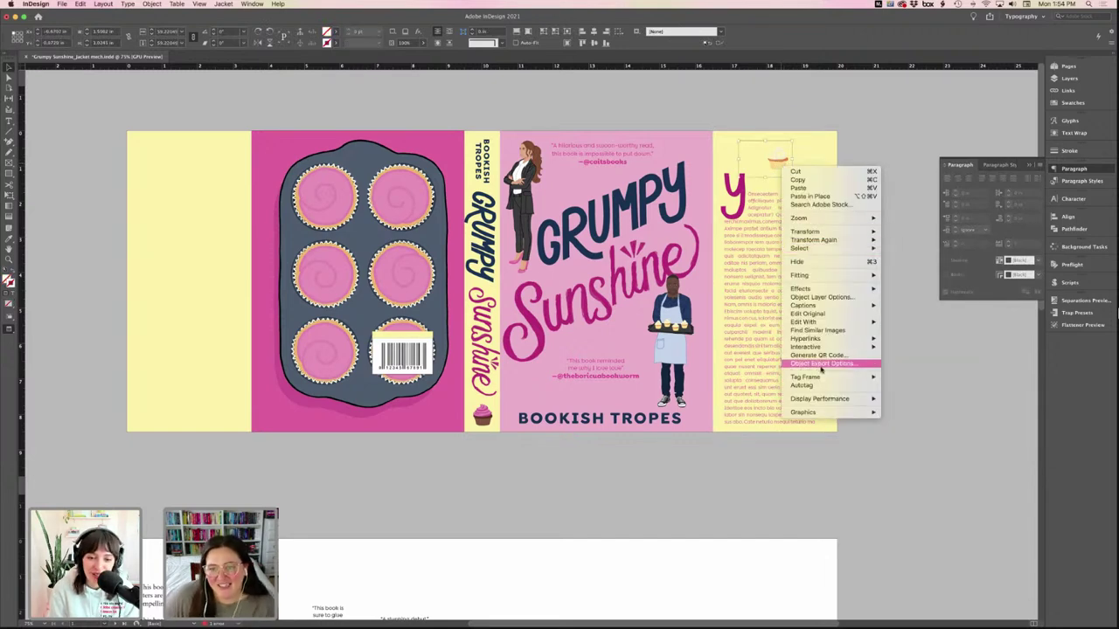
{"action": "left_click", "coordinate": [888, 137]}
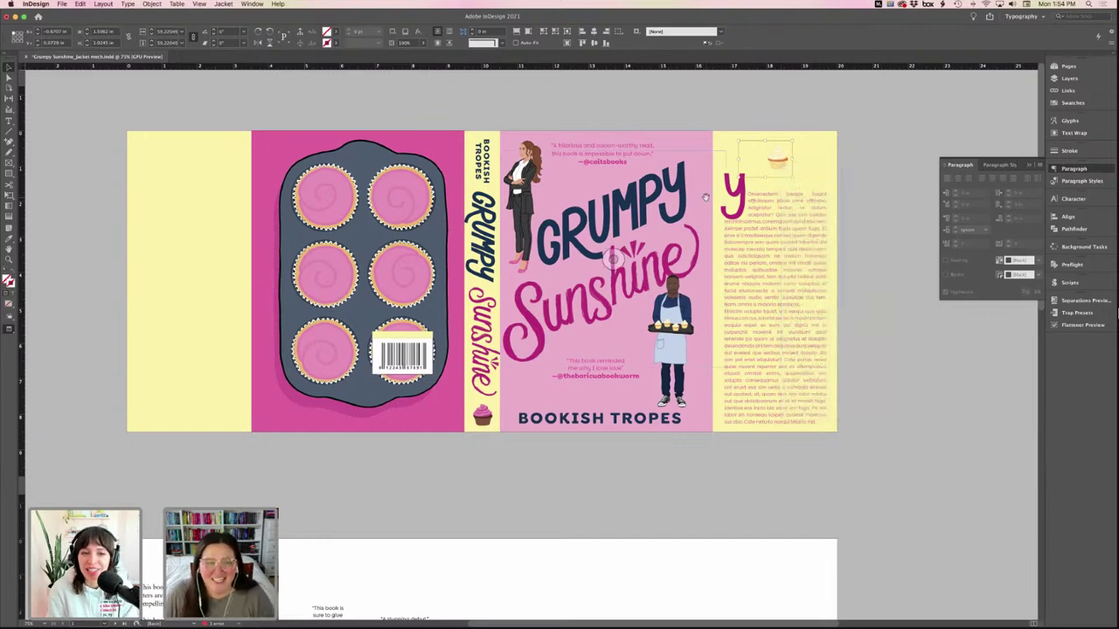
- Move the muffin tin illustration on the back cover down about 0.4 in
{"action": "scroll", "coordinate": [428, 223], "scroll_direction": "left", "scroll_amount": 3}
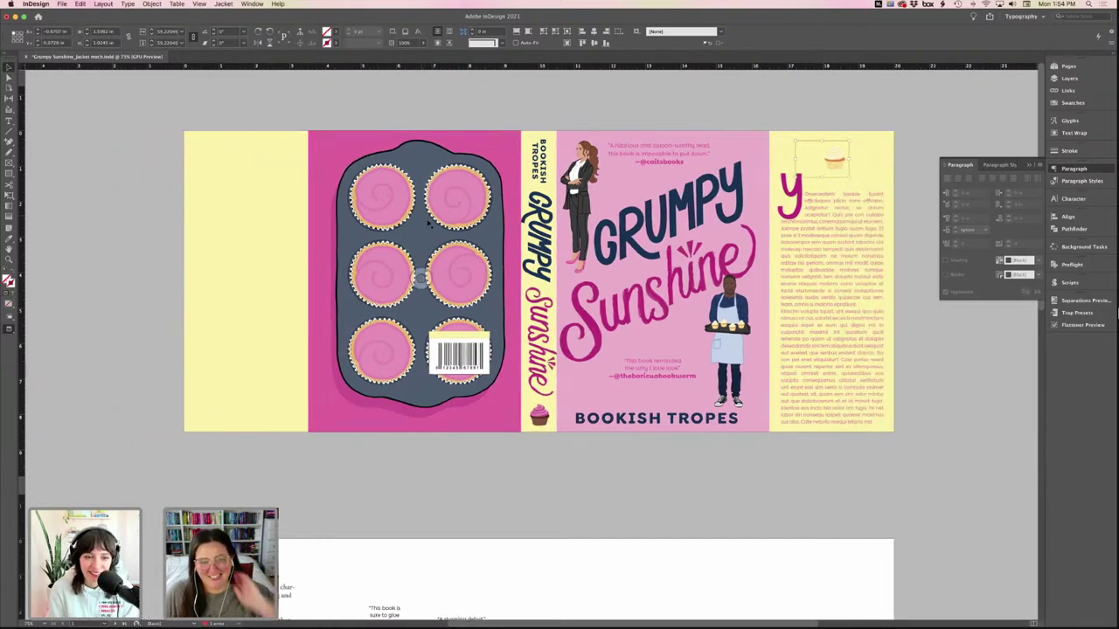
{"action": "left_click", "coordinate": [468, 258]}
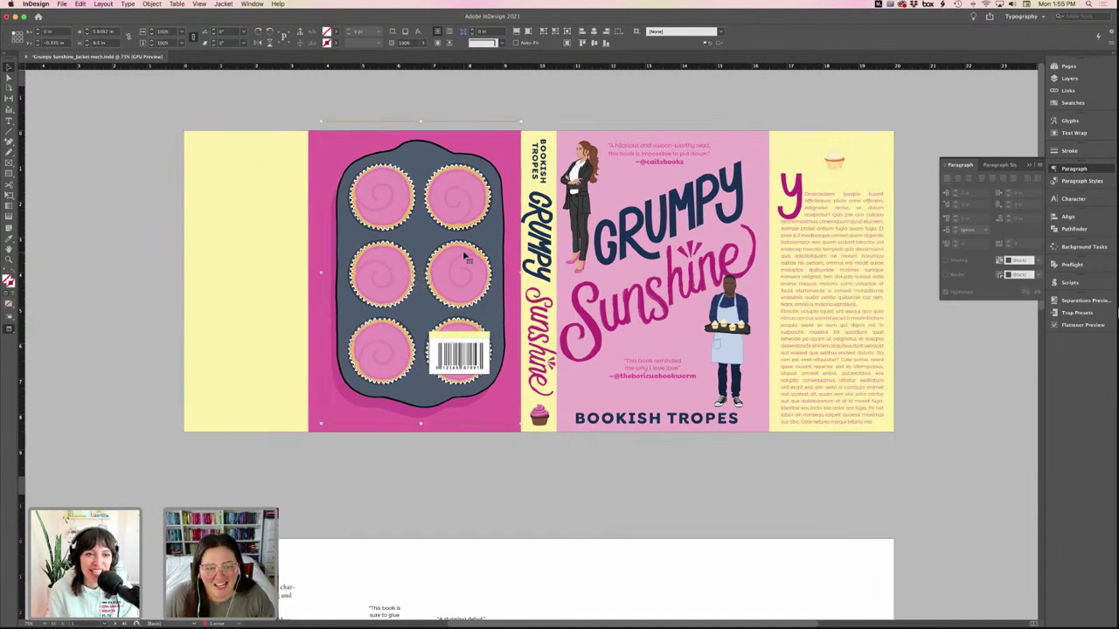
{"action": "left_click", "coordinate": [447, 90]}
{"action": "left_click", "coordinate": [453, 166]}
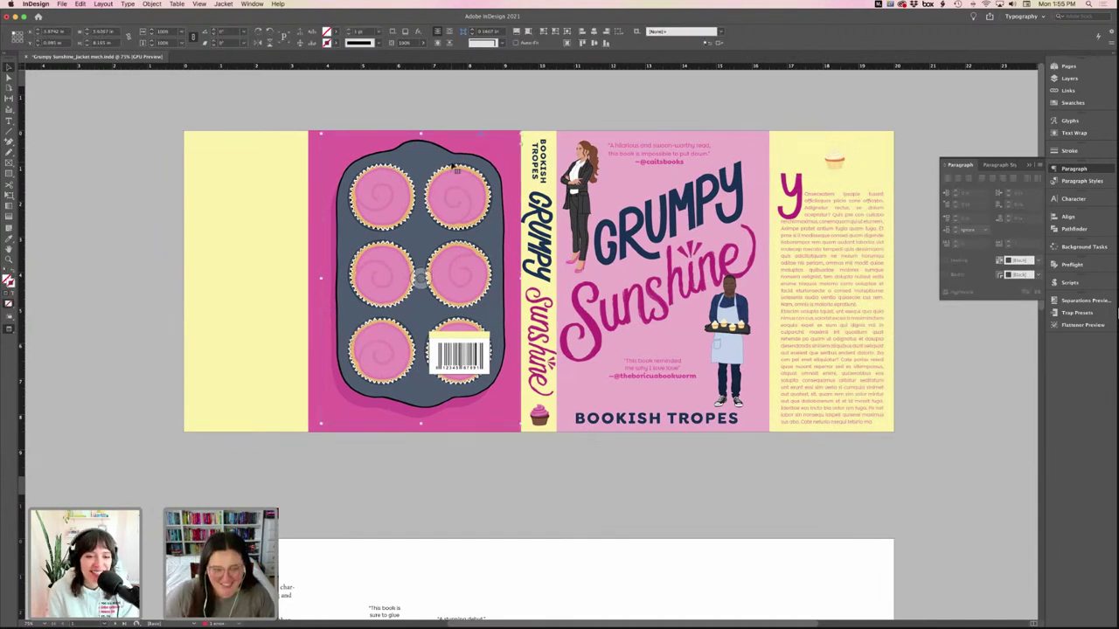
{"action": "key", "text": "shift+Down"}
{"action": "key", "text": "shift+Down"}
{"action": "key", "text": "shift+Down"}
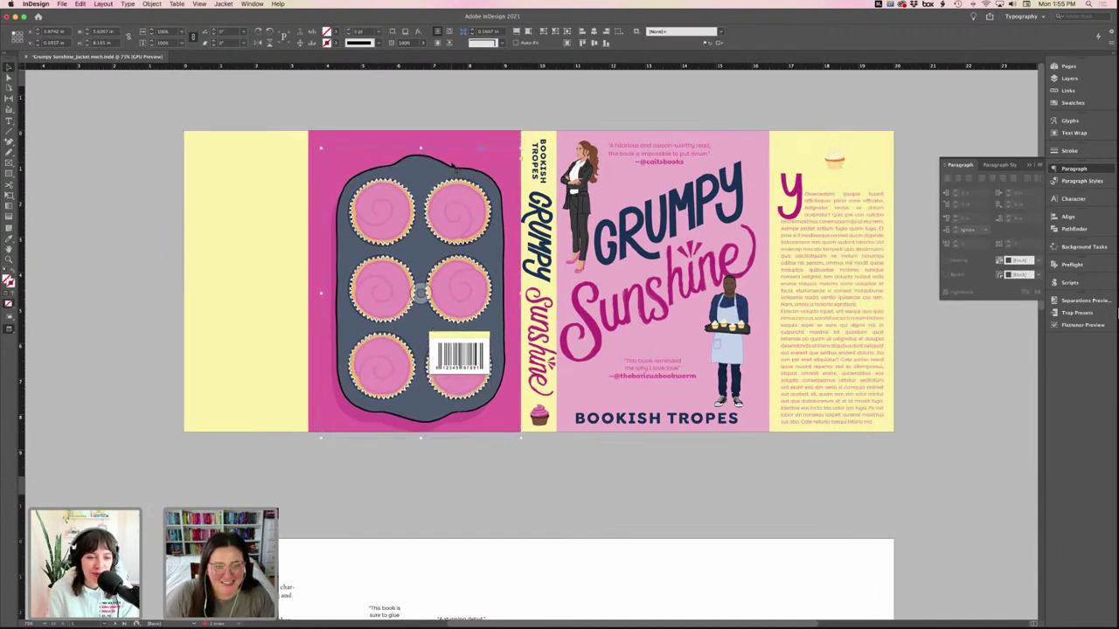
{"action": "left_click", "coordinate": [457, 109]}
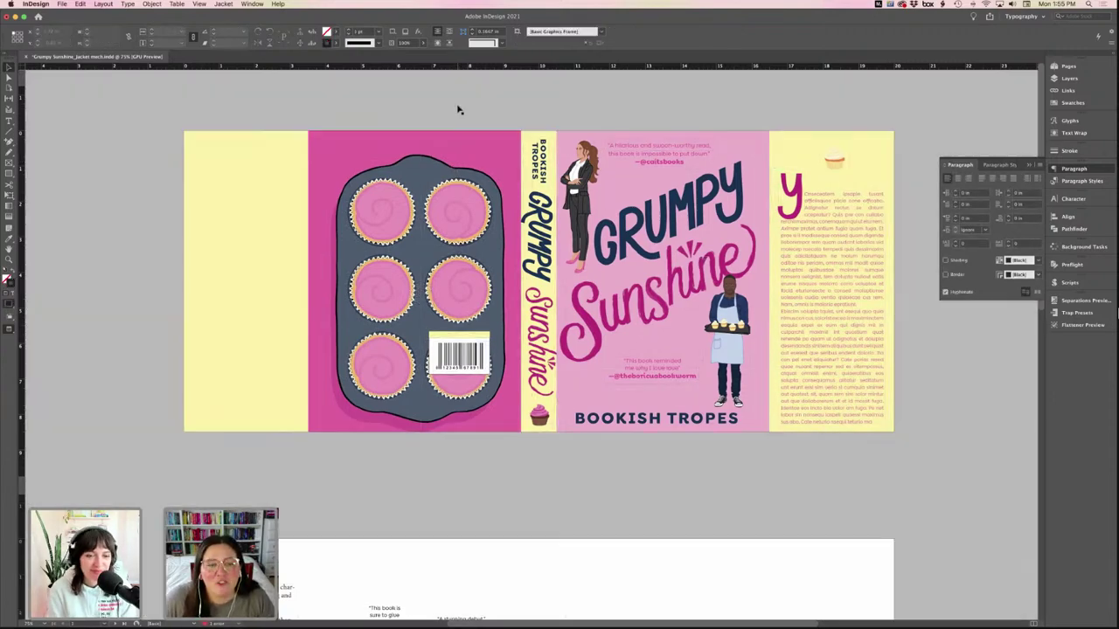
- Enlarge the muffin tin image on the back cover to about 104%
{"action": "left_click", "coordinate": [449, 189]}
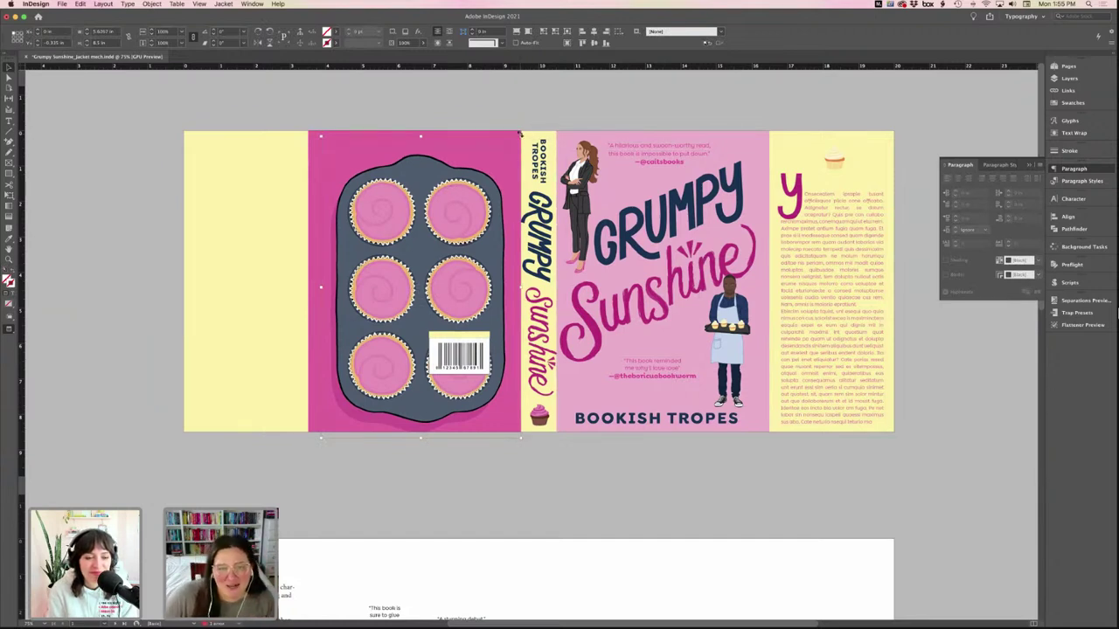
{"action": "left_click_drag", "start_coordinate": [520, 135], "coordinate": [521, 129]}
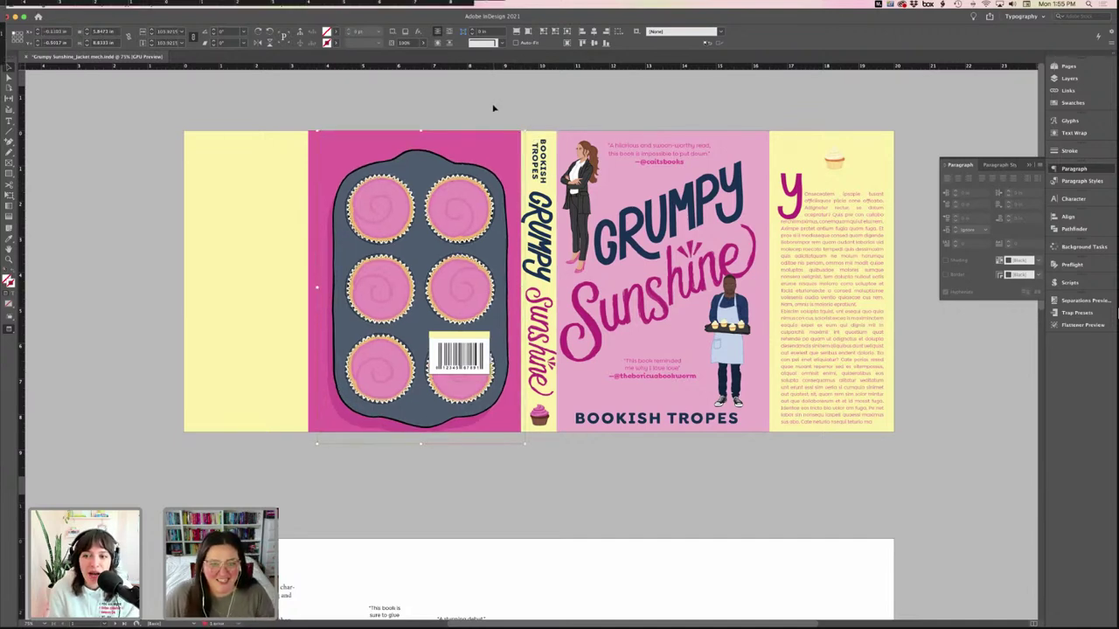
{"action": "left_click", "coordinate": [493, 108]}
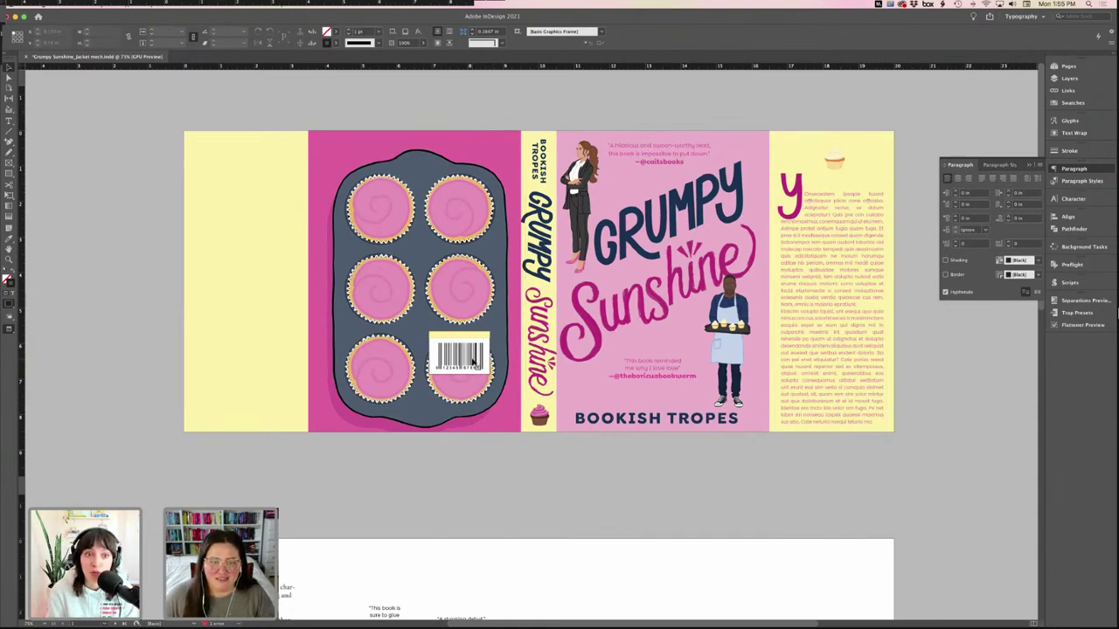
- Move the barcode down about 0.4 in so it sits over the tin's lower cupcake
{"action": "left_click", "coordinate": [478, 350]}
{"action": "left_click_drag", "start_coordinate": [478, 349], "coordinate": [481, 364]}
{"action": "left_click", "coordinate": [504, 102]}
- With guides shown, move the muffin tin image down slightly, and preview the back cover without guides
{"action": "key", "text": "w"}
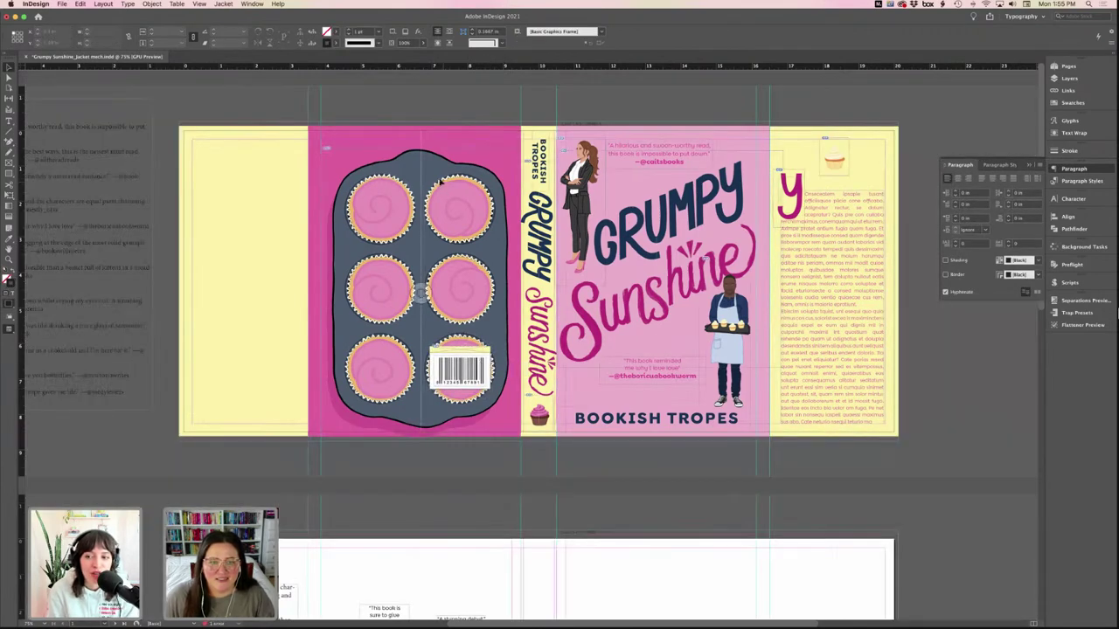
{"action": "left_click", "coordinate": [441, 182]}
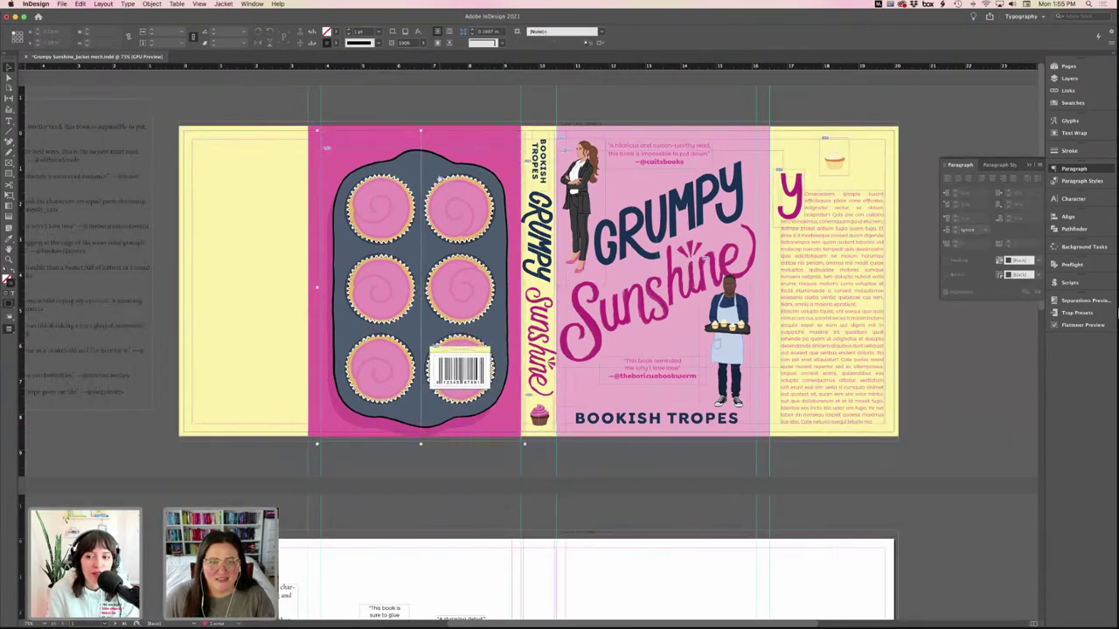
{"action": "left_click_drag", "start_coordinate": [439, 179], "coordinate": [440, 185]}
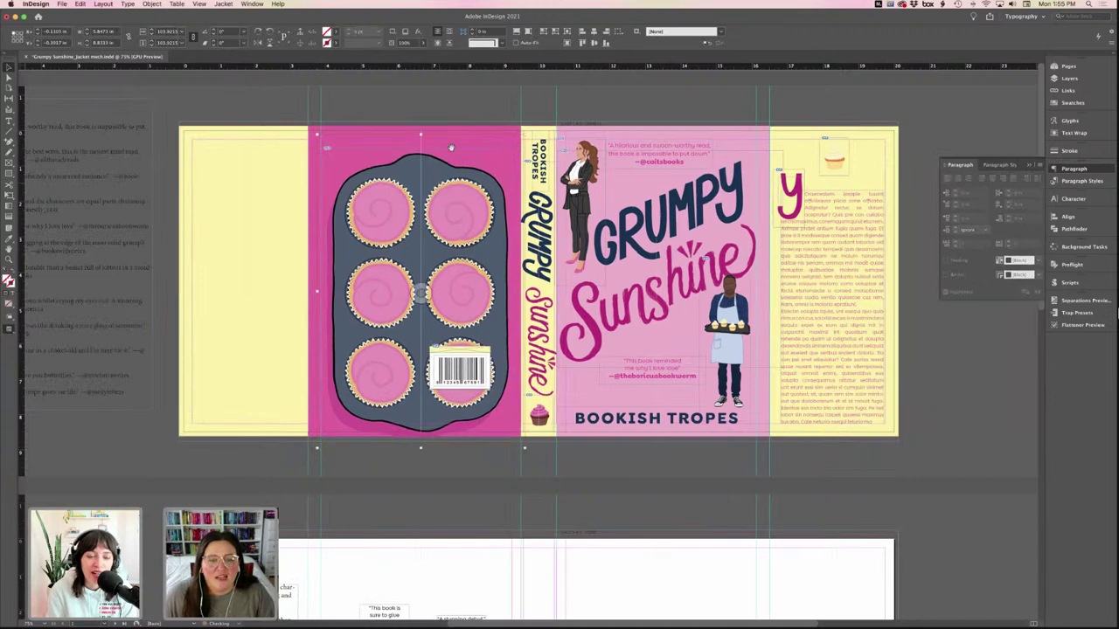
{"action": "left_click", "coordinate": [472, 105]}
{"action": "key", "text": "w"}
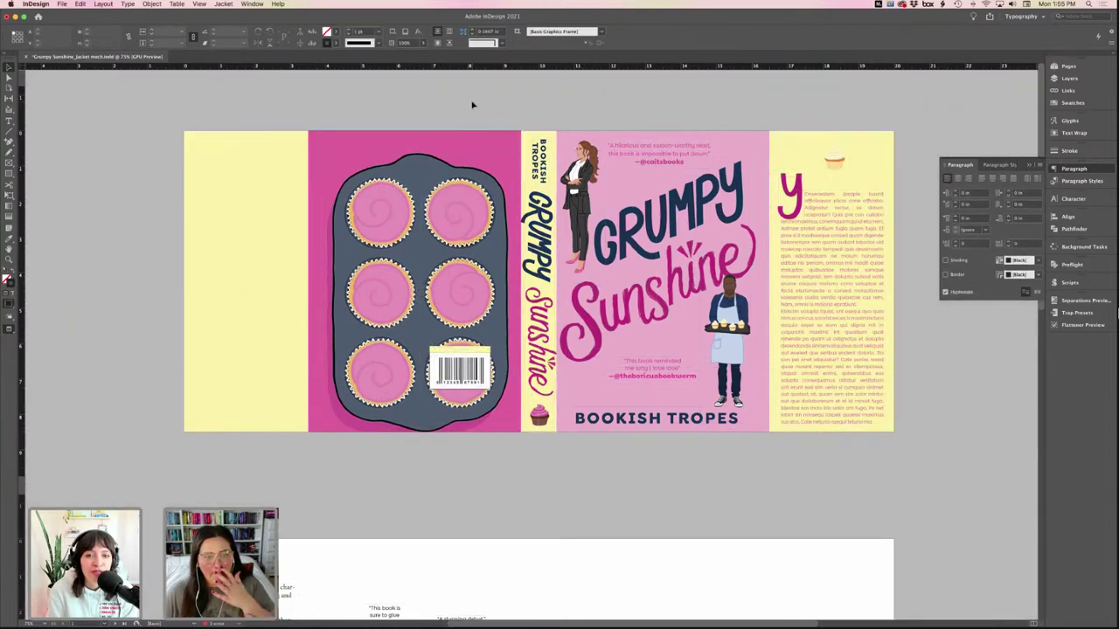
- Scale the muffin tin image down to about 98% wide by 100% high, and shift it slightly right and down
{"action": "left_click", "coordinate": [421, 295]}
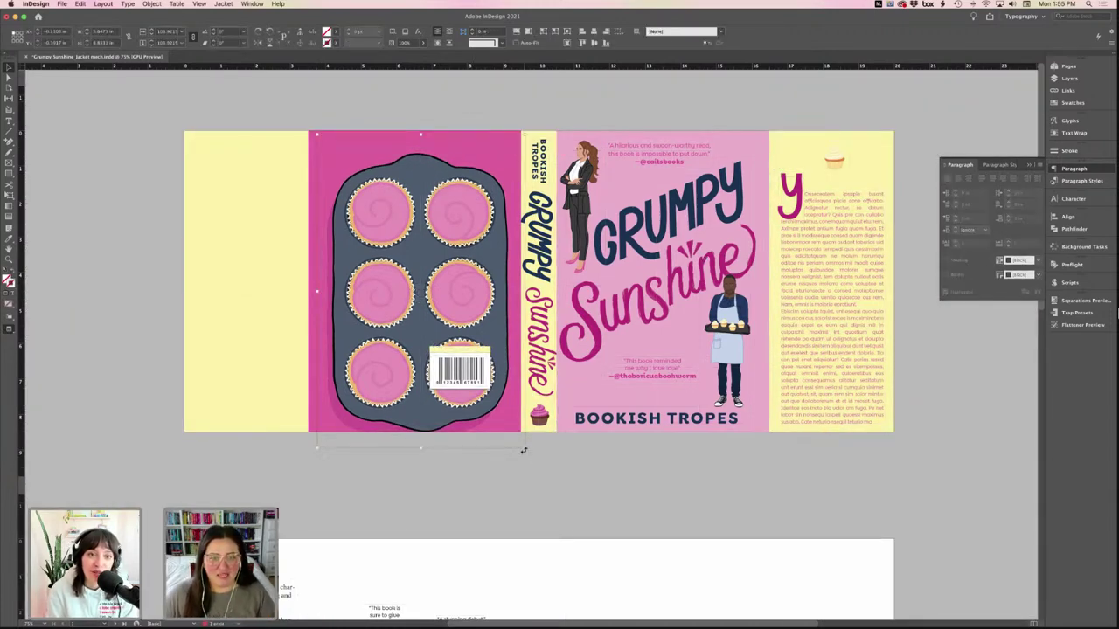
{"action": "left_click_drag", "start_coordinate": [522, 446], "coordinate": [512, 436]}
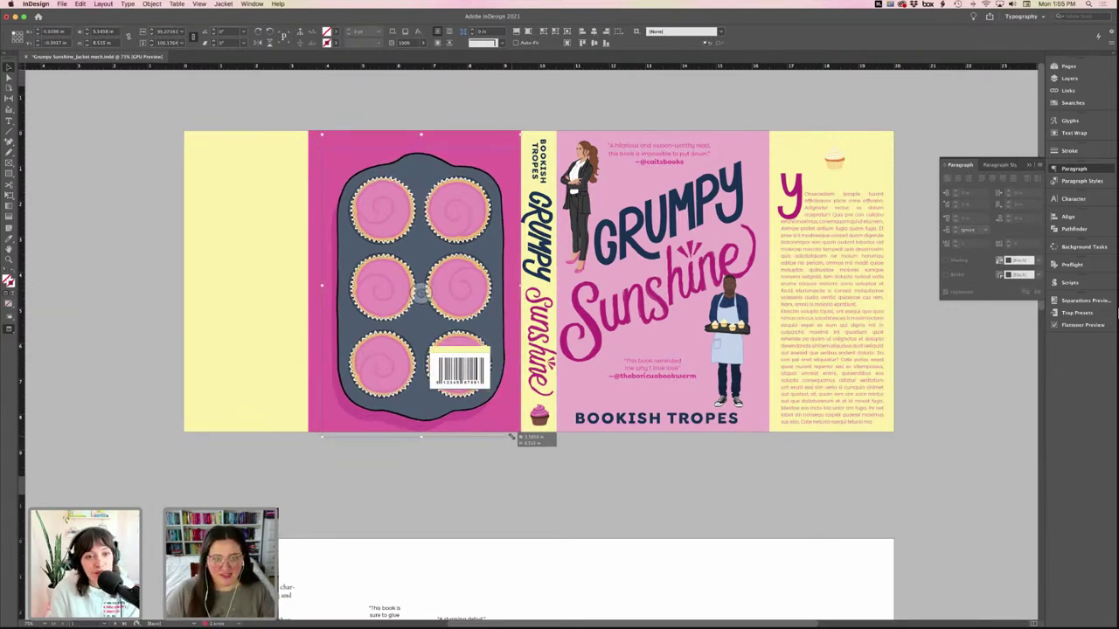
{"action": "key", "text": "shift+Right"}
{"action": "key", "text": "Left"}
{"action": "key", "text": "Down"}
{"action": "left_click_drag", "start_coordinate": [512, 436], "coordinate": [512, 436]}
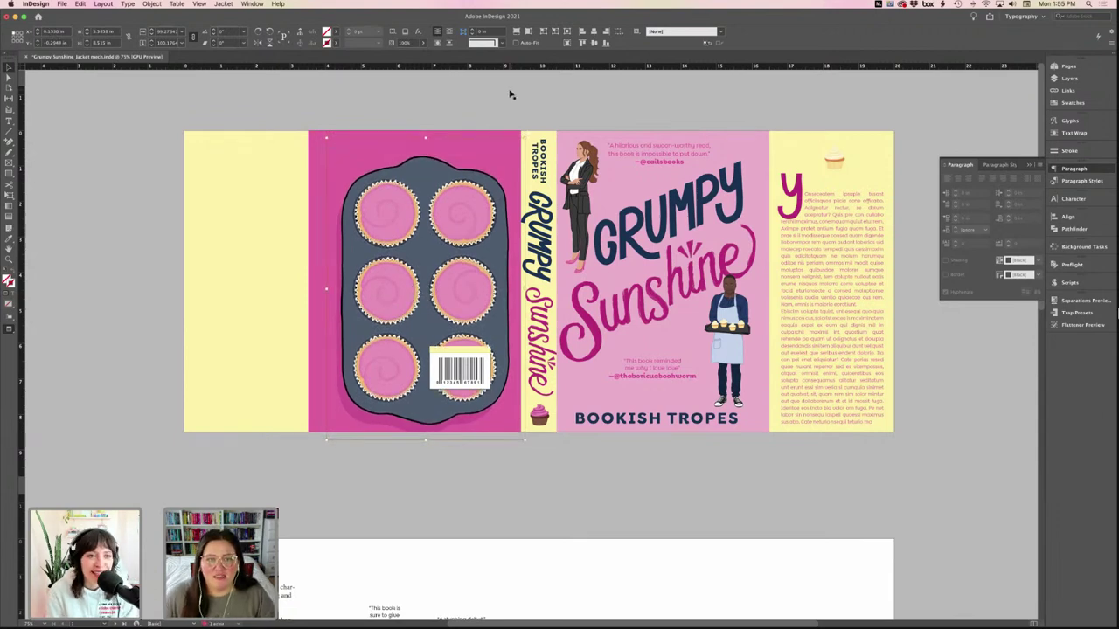
- Show the guides and nudge the muffin tin image left until it is centred on the back cover's middle line
{"action": "key", "text": "w"}
{"action": "left_click", "coordinate": [445, 171]}
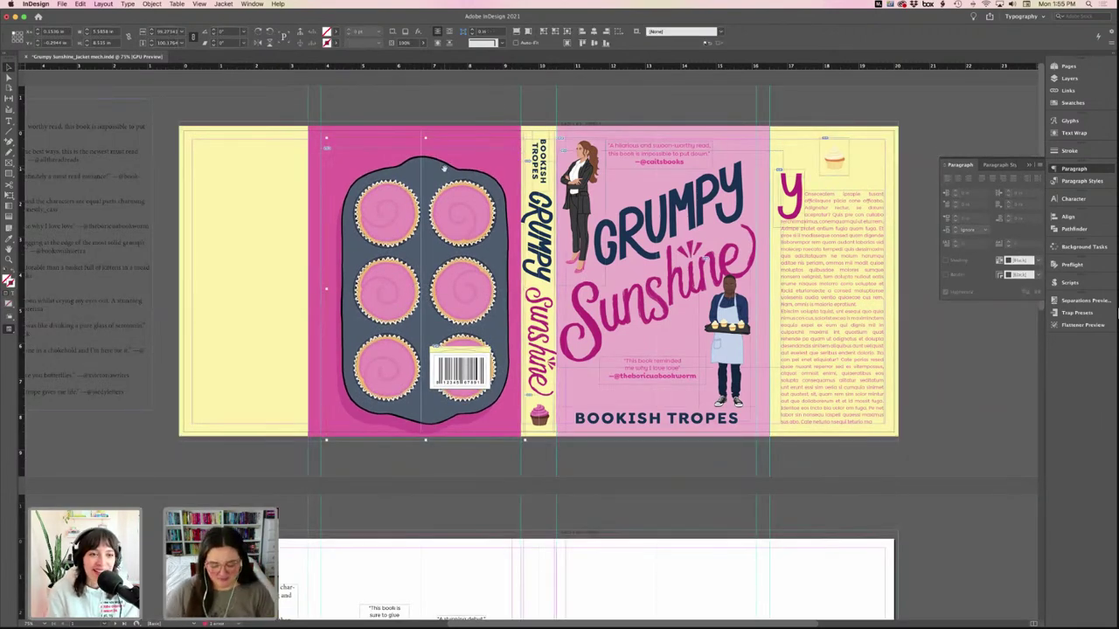
{"action": "key", "text": "Left"}
{"action": "key", "text": "Left"}
{"action": "key", "text": "Left"}
{"action": "key", "text": "Left"}
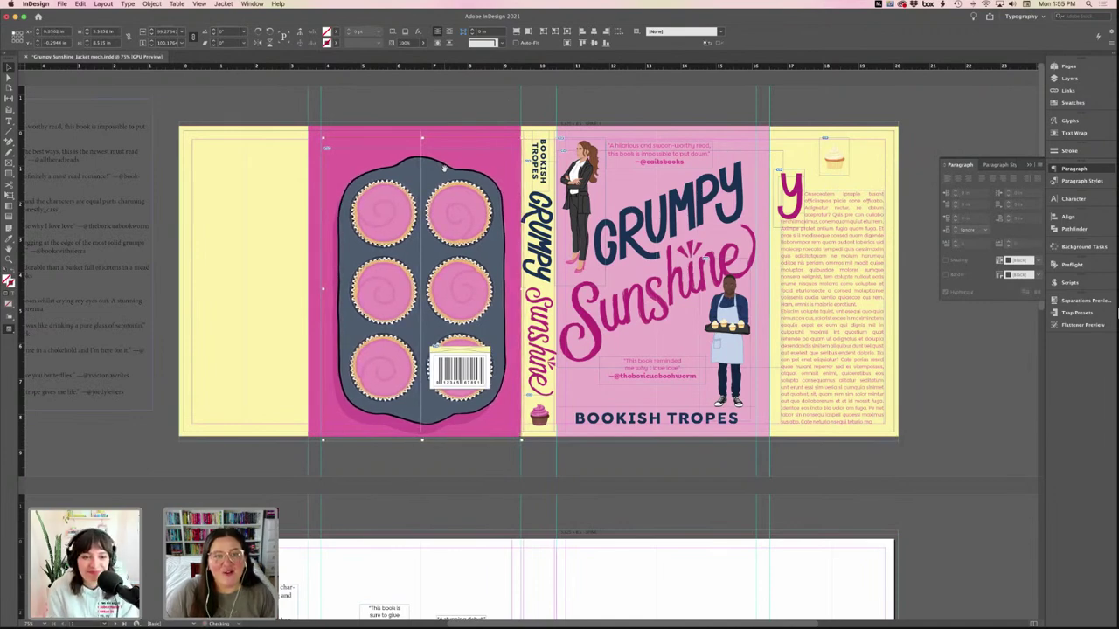
{"action": "key", "text": "Left"}
{"action": "key", "text": "Left"}
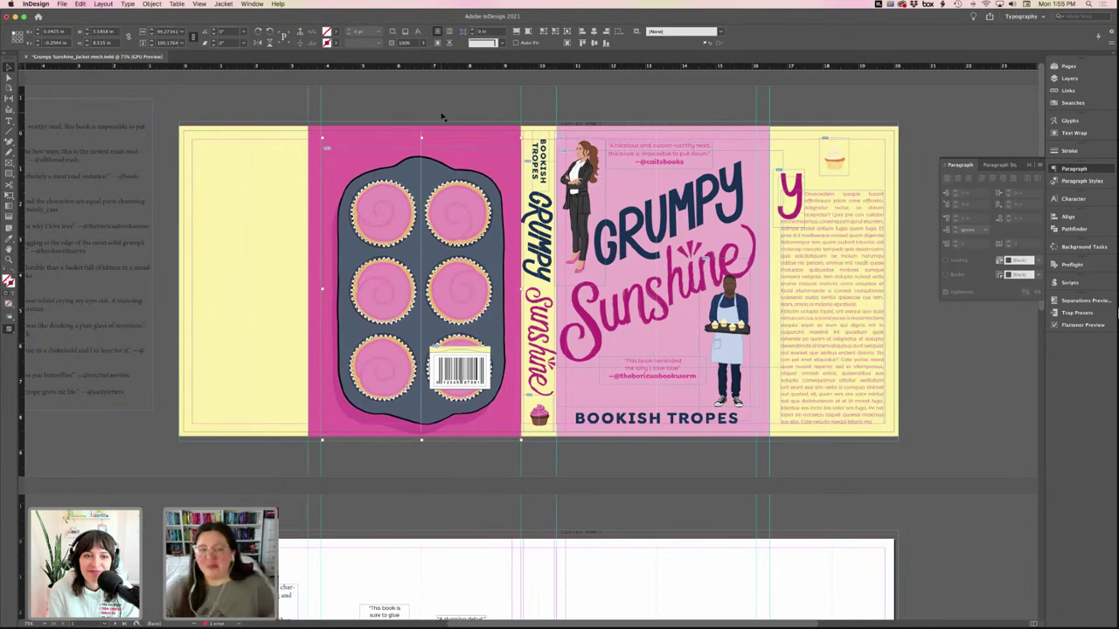
{"action": "left_click", "coordinate": [442, 116]}
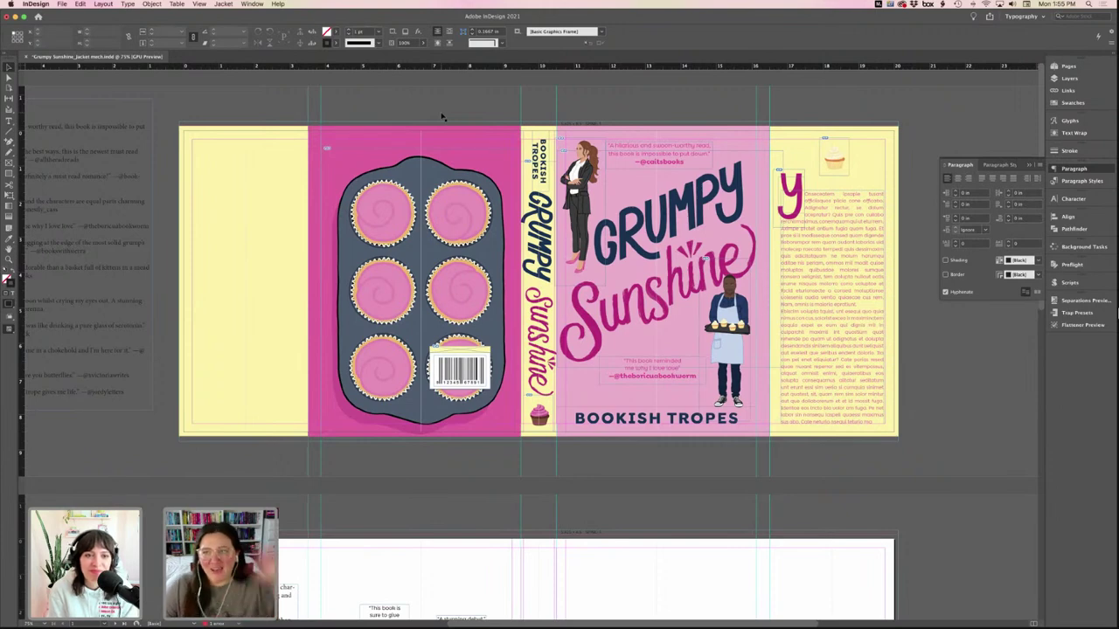
{"action": "scroll", "coordinate": [441, 116], "scroll_direction": "left", "scroll_amount": 1}
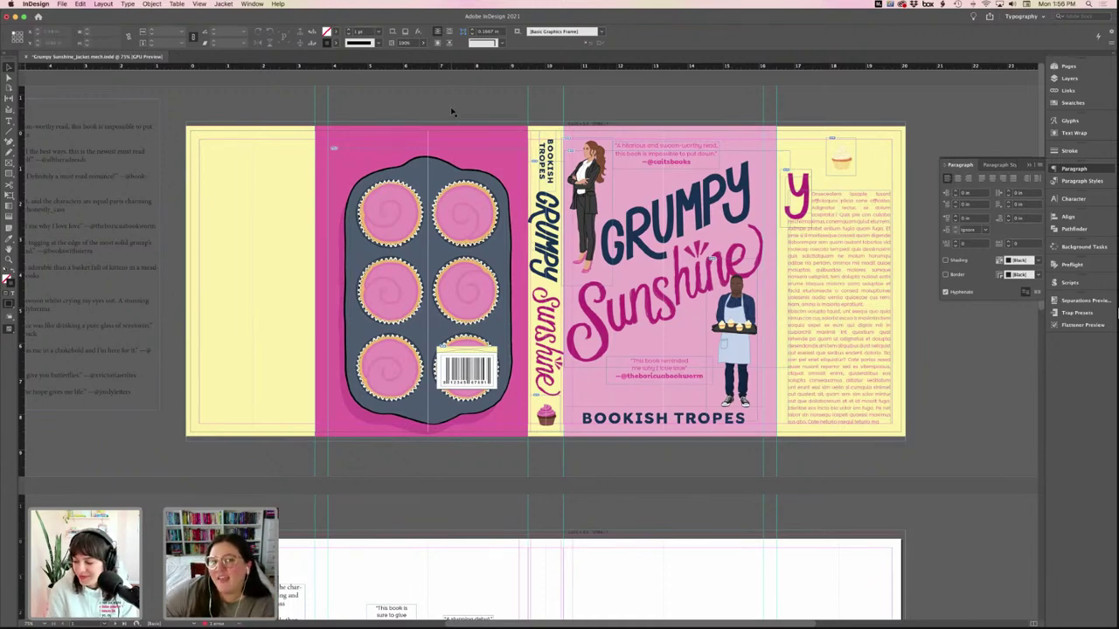
{"action": "scroll", "coordinate": [451, 111], "scroll_direction": "left", "scroll_amount": 3}
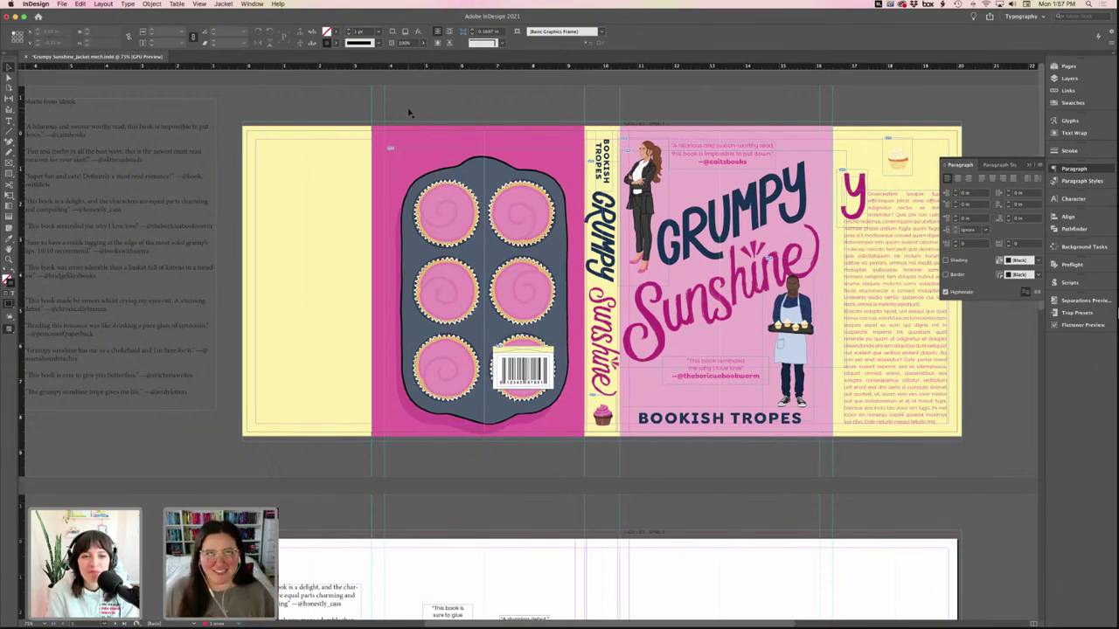
- Duplicate the front cover's "BOOKISH TROPES" text to the top of the back cover, above the muffin tin
{"action": "left_click", "coordinate": [703, 421]}
{"action": "left_click_drag", "start_coordinate": [701, 422], "coordinate": [464, 153]}
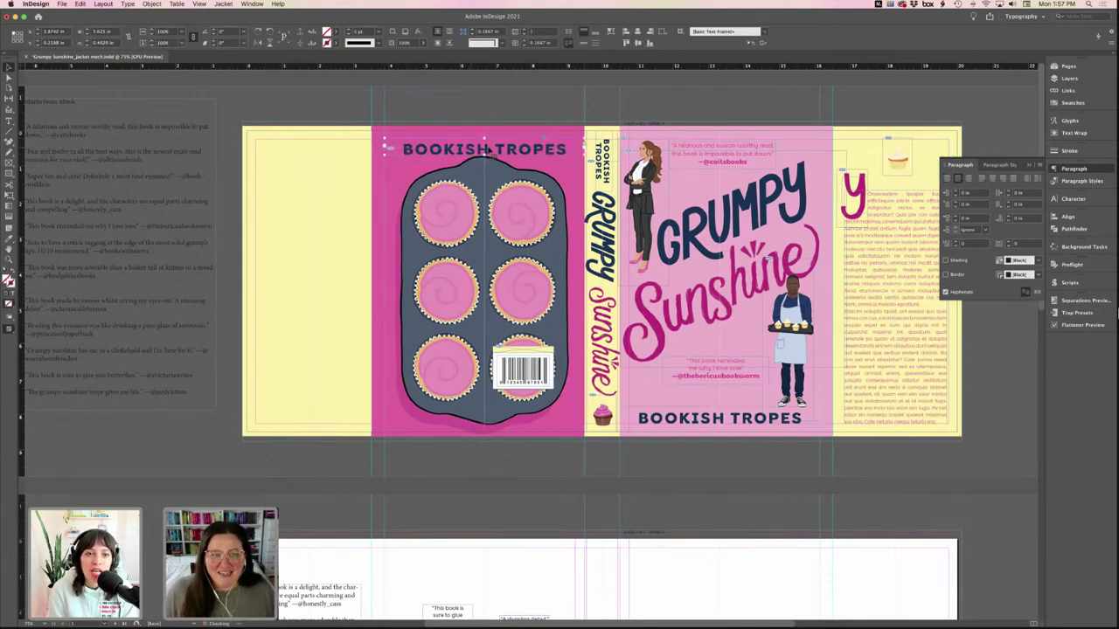
{"action": "left_click", "coordinate": [494, 153]}
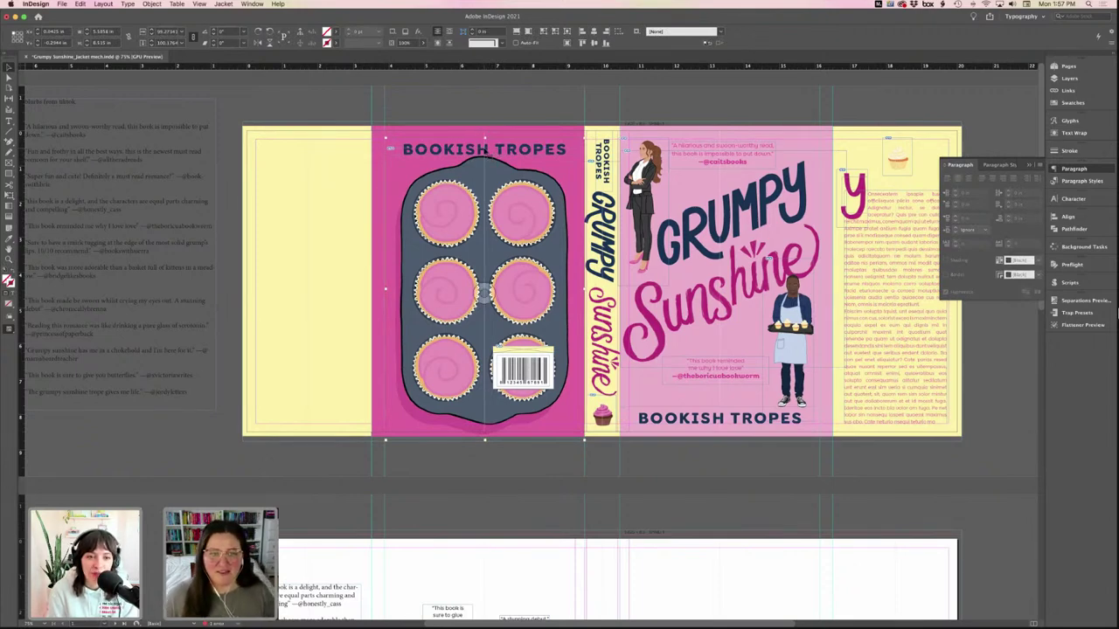
{"action": "double_click", "coordinate": [492, 151]}
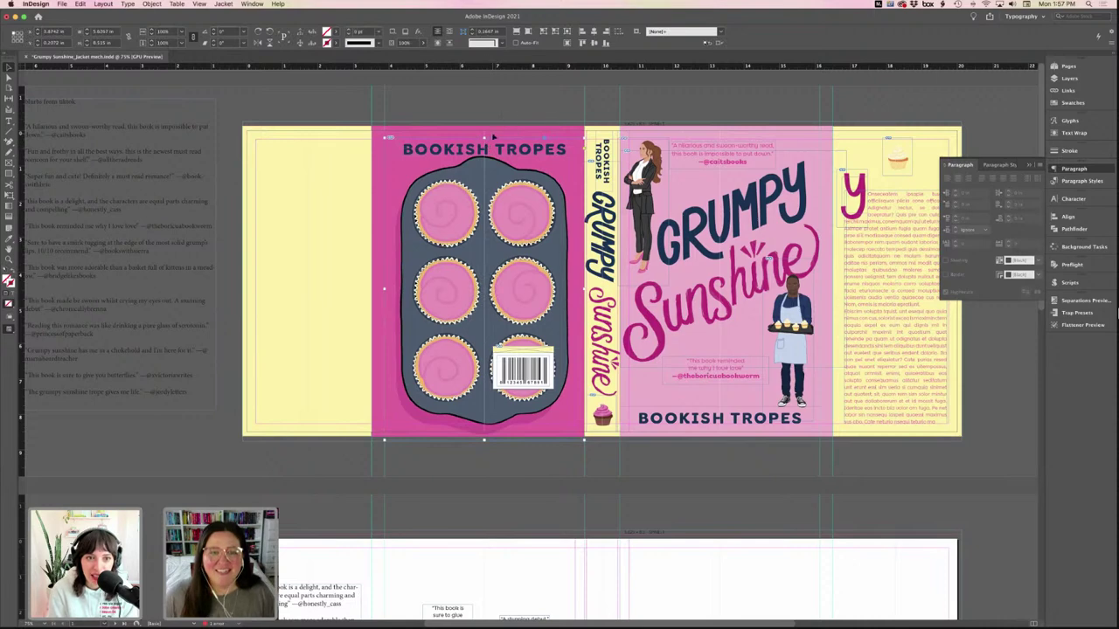
{"action": "left_click", "coordinate": [497, 111]}
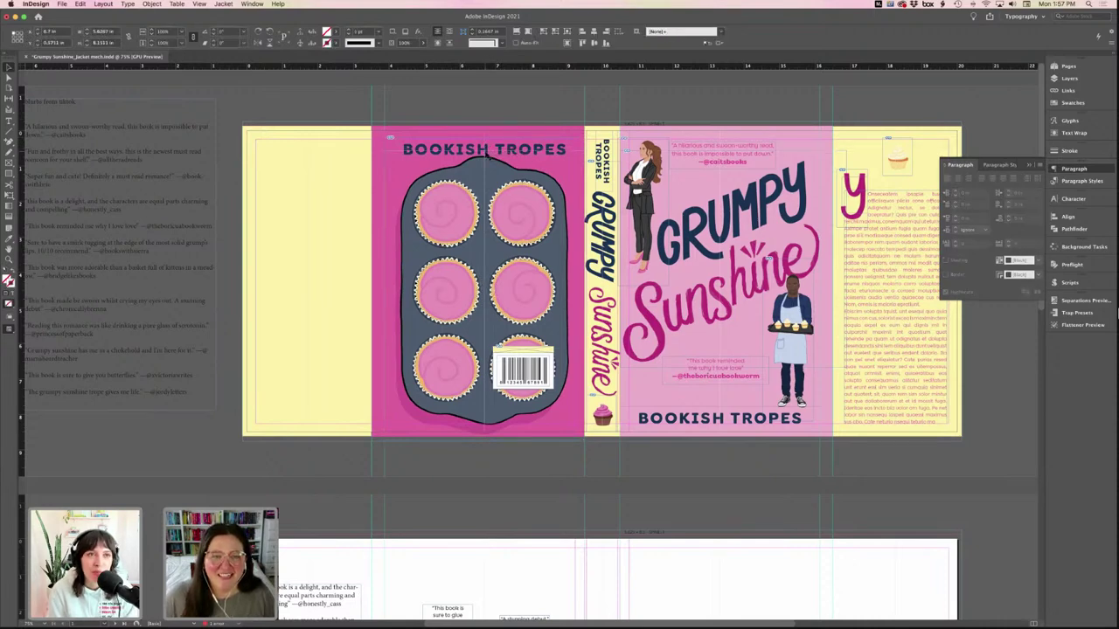
- Reduce the copied back cover text to 22 pt and set its weight to Medium
{"action": "left_click", "coordinate": [503, 149]}
{"action": "double_click", "coordinate": [501, 145]}
{"action": "key", "text": "super+a"}
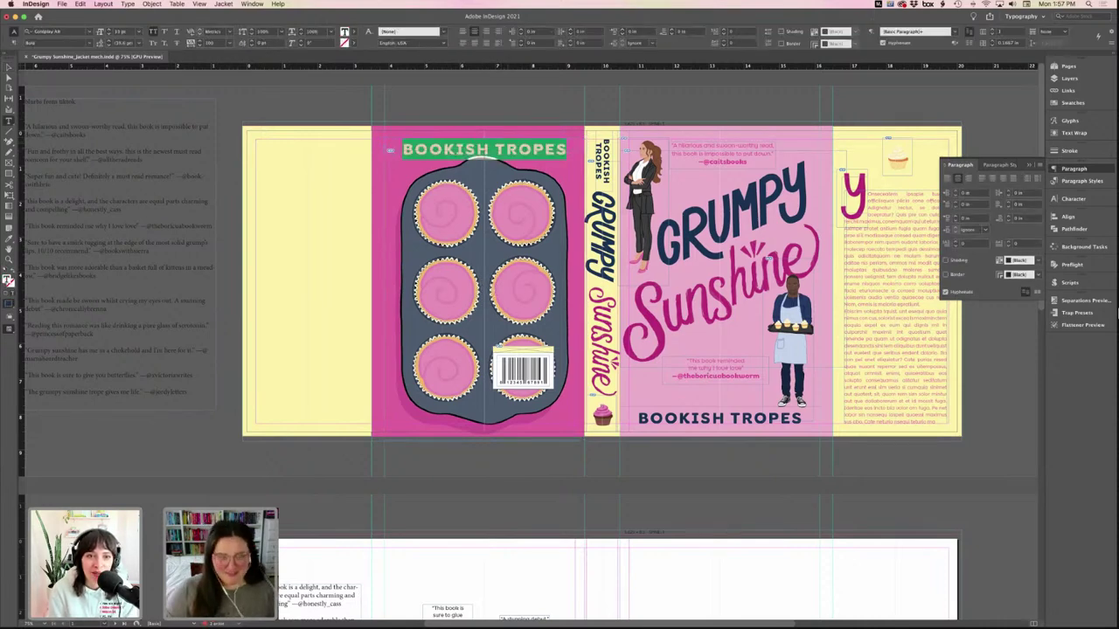
{"action": "key", "text": "super+shift+comma"}
{"action": "key", "text": "super+shift+comma"}
{"action": "key", "text": "super+shift+comma"}
{"action": "key", "text": "super+shift+comma"}
{"action": "key", "text": "super+shift+comma"}
{"action": "key", "text": "super+shift+comma"}
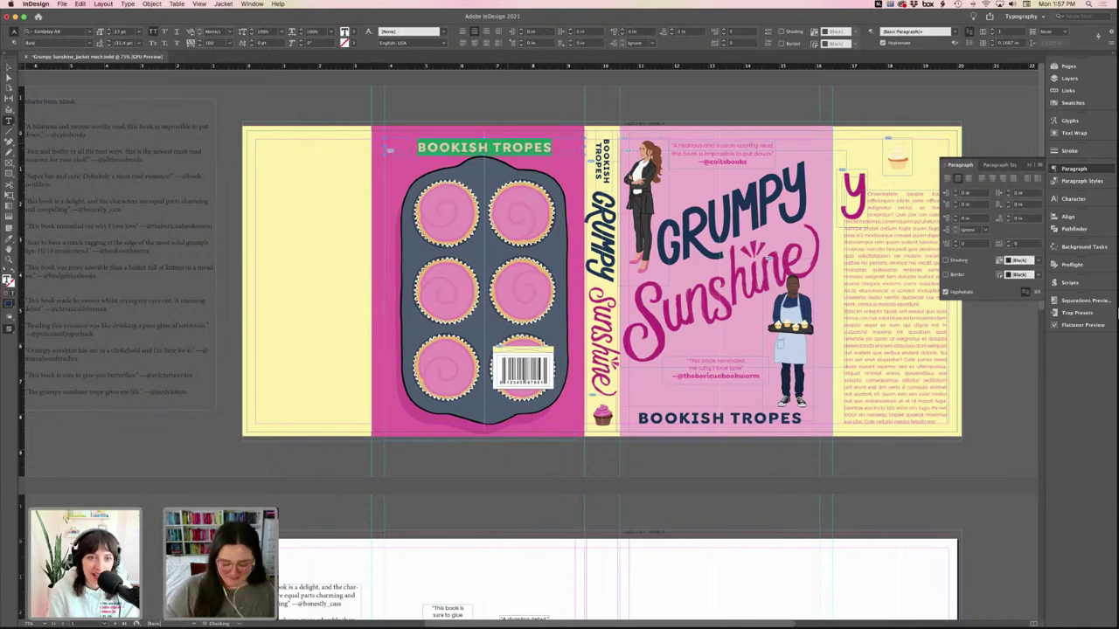
{"action": "key", "text": "super+shift+comma"}
{"action": "key", "text": "super+shift+comma"}
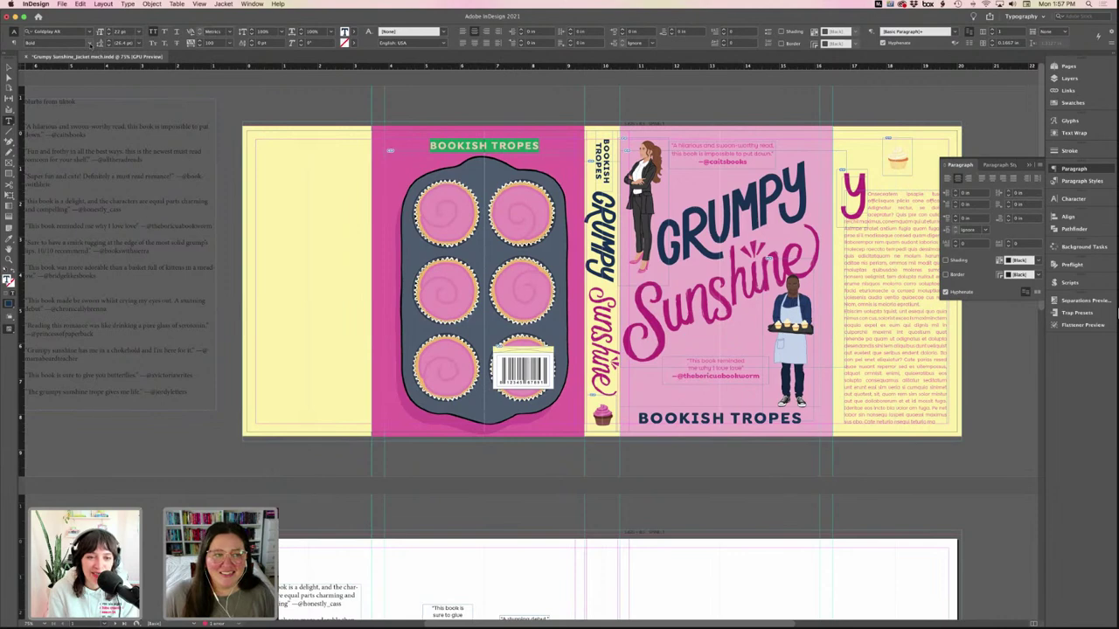
{"action": "left_click", "coordinate": [90, 42]}
{"action": "left_click", "coordinate": [60, 108]}
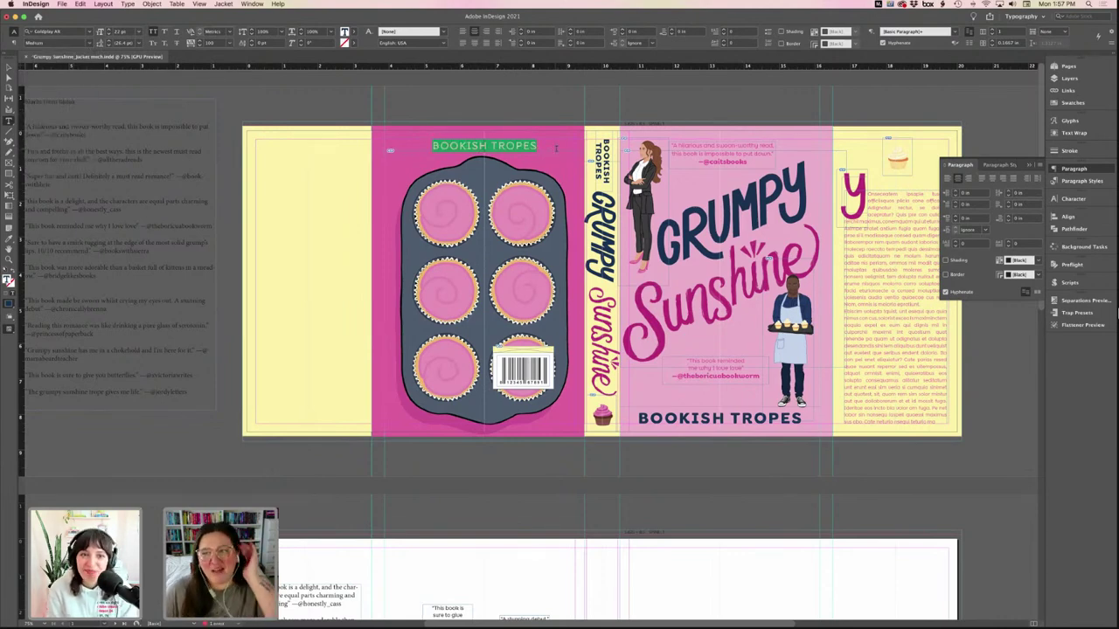
- Replace the copied back cover text with "SWEET PRAISE FOR GRUMPY SUNSHINE"
{"action": "left_click_drag", "start_coordinate": [544, 148], "coordinate": [417, 139]}
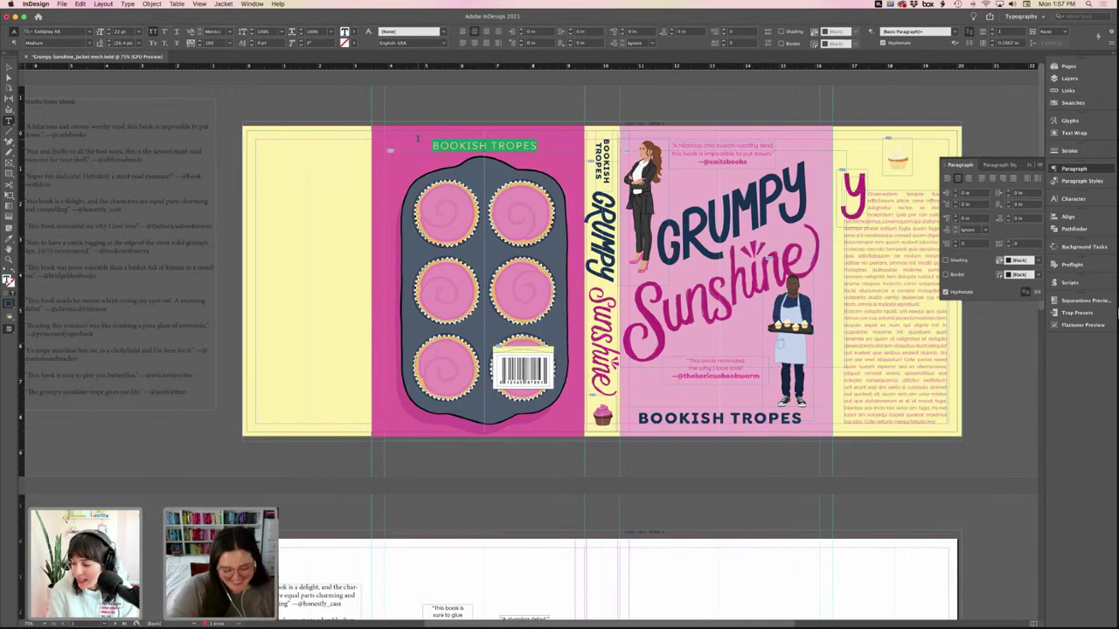
{"action": "type", "text": "SW"}
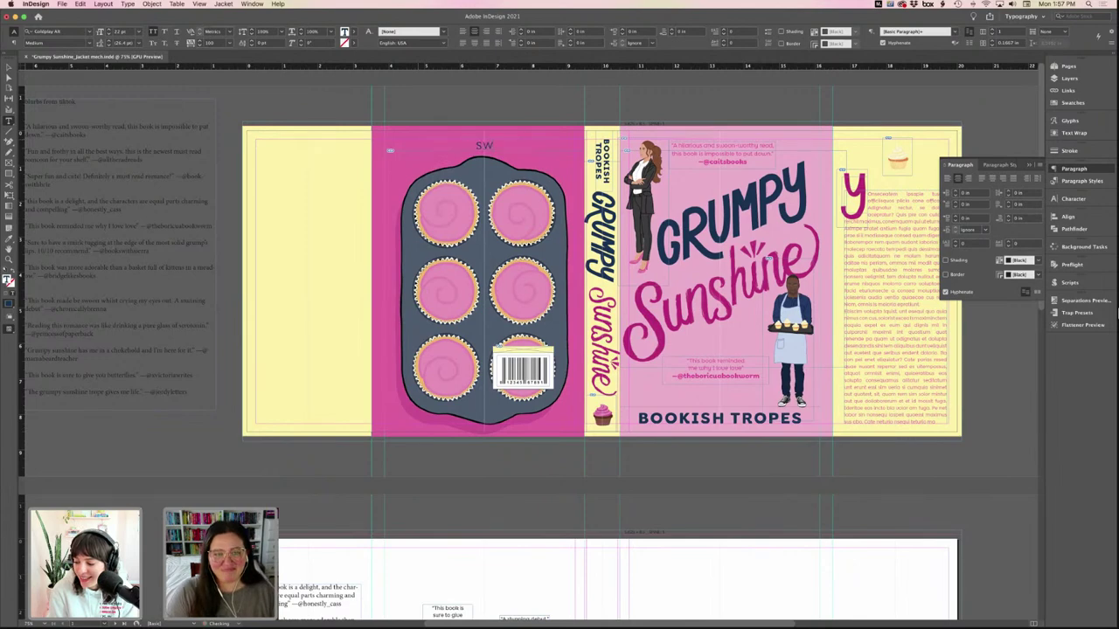
{"action": "type", "text": "EET"}
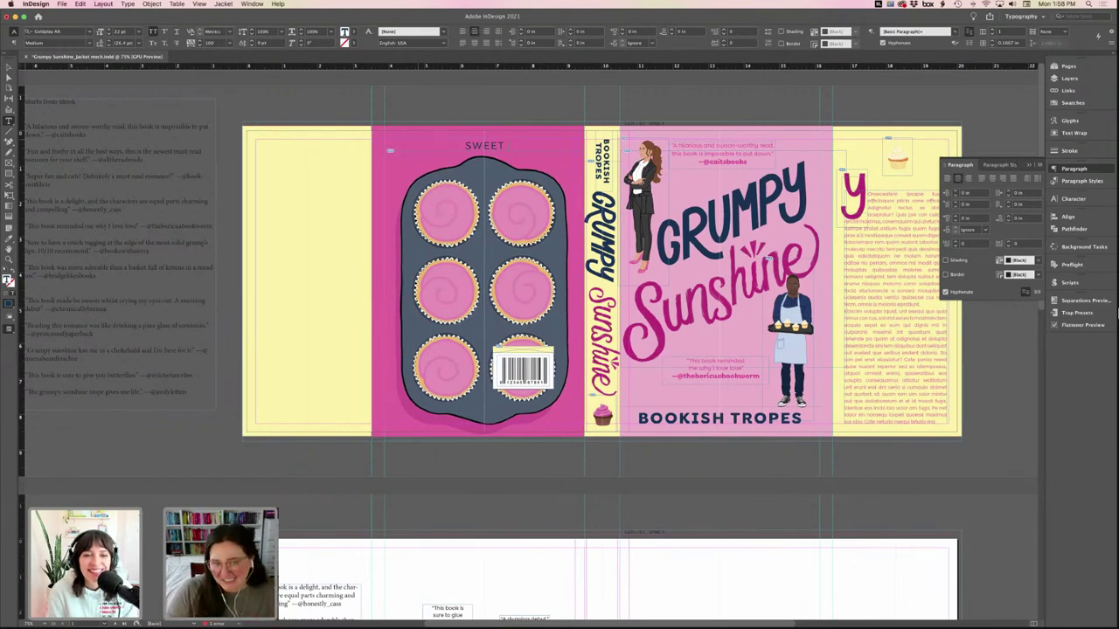
{"action": "type", "text": "PRAI"}
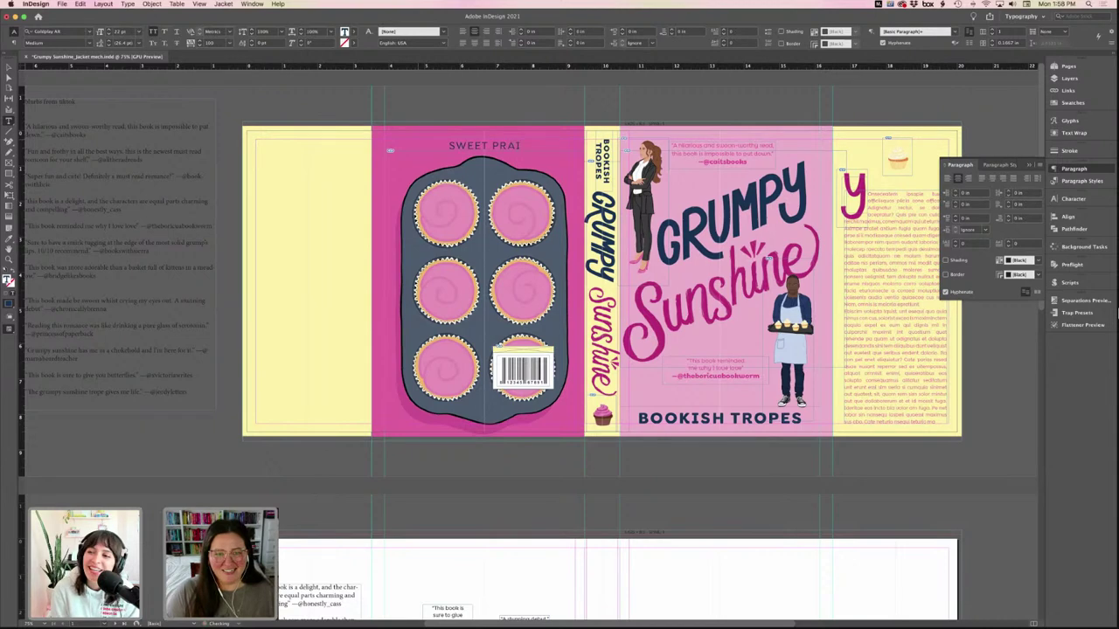
{"action": "type", "text": "SE FOR GRU"}
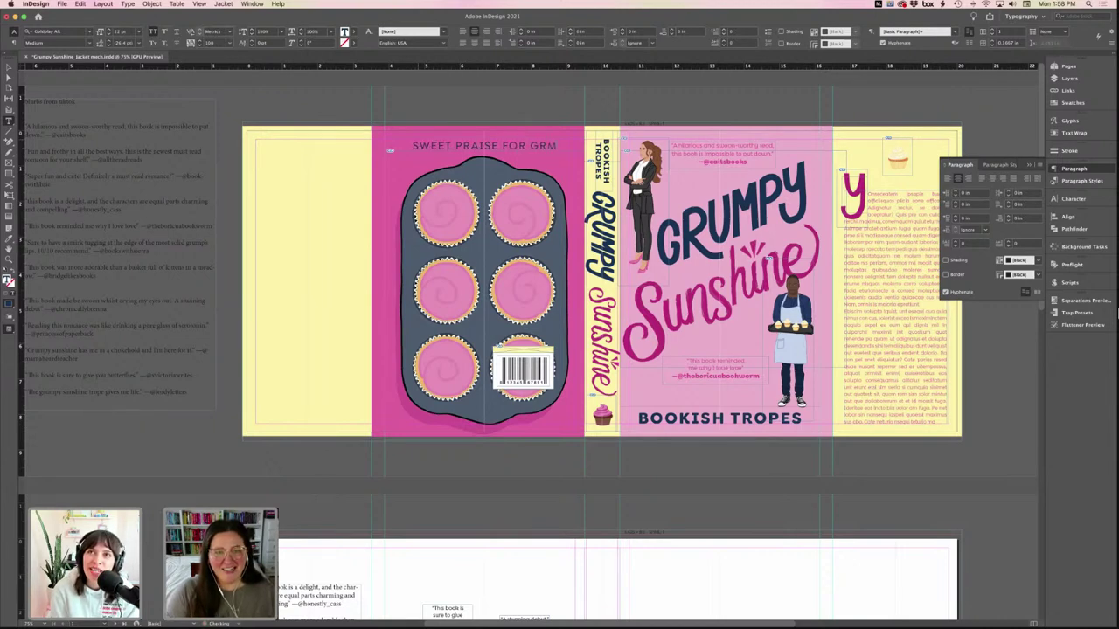
{"action": "type", "text": "P"}
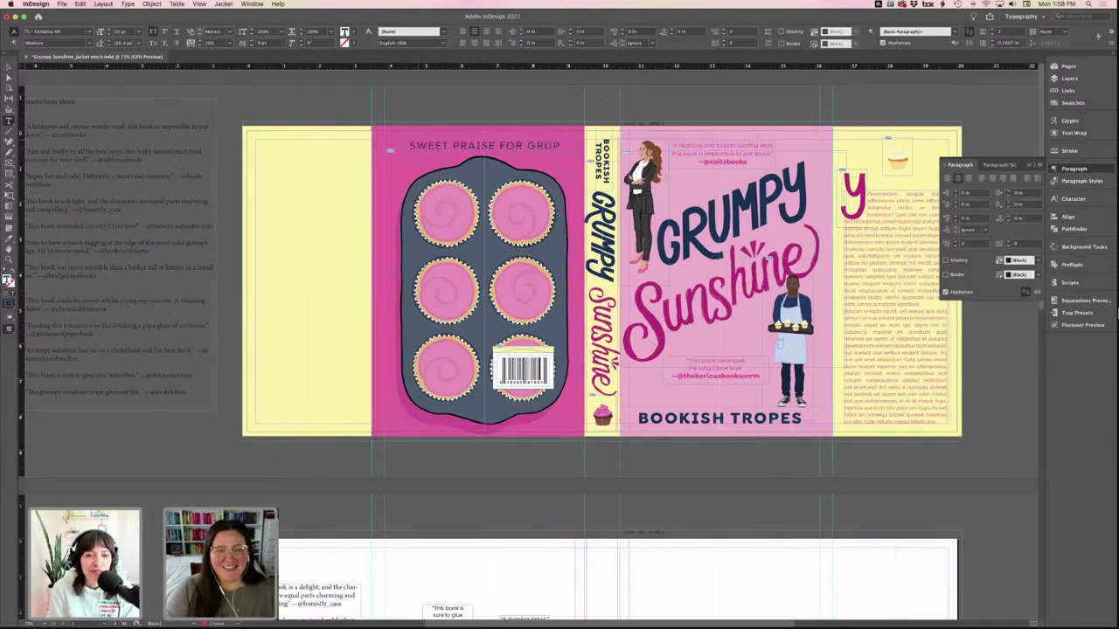
{"action": "key", "text": "BackSpace"}
{"action": "type", "text": "MPY SU"}
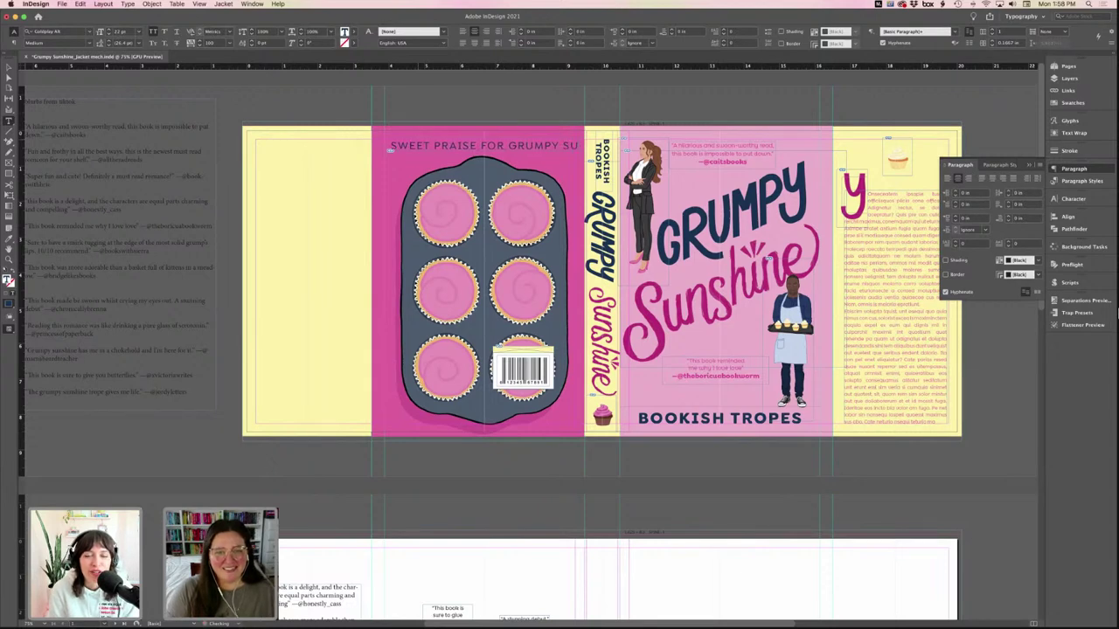
{"action": "type", "text": "NS"}
- Reduce the whole back cover heading to 18 pt and tighten its tracking to 40 so it fits one line
{"action": "key", "text": "super+a"}
{"action": "key", "text": "super+shift+comma"}
{"action": "key", "text": "super+shift+comma"}
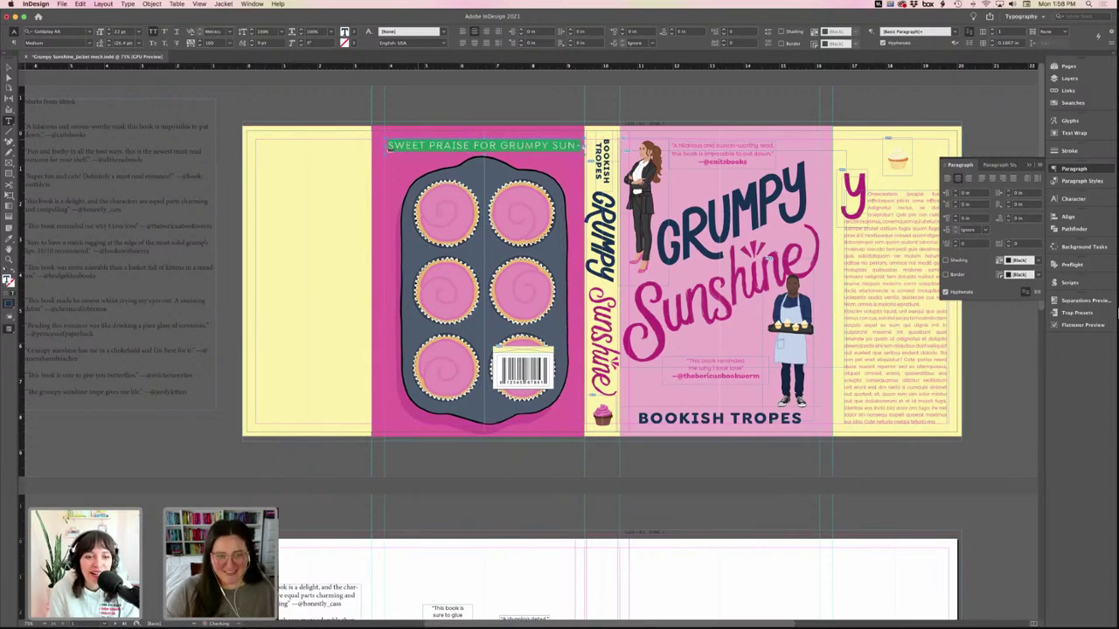
{"action": "key", "text": "alt+Left"}
{"action": "key", "text": "alt+Left"}
{"action": "key", "text": "alt+Left"}
{"action": "key", "text": "alt+Left"}
{"action": "key", "text": "alt+Left"}
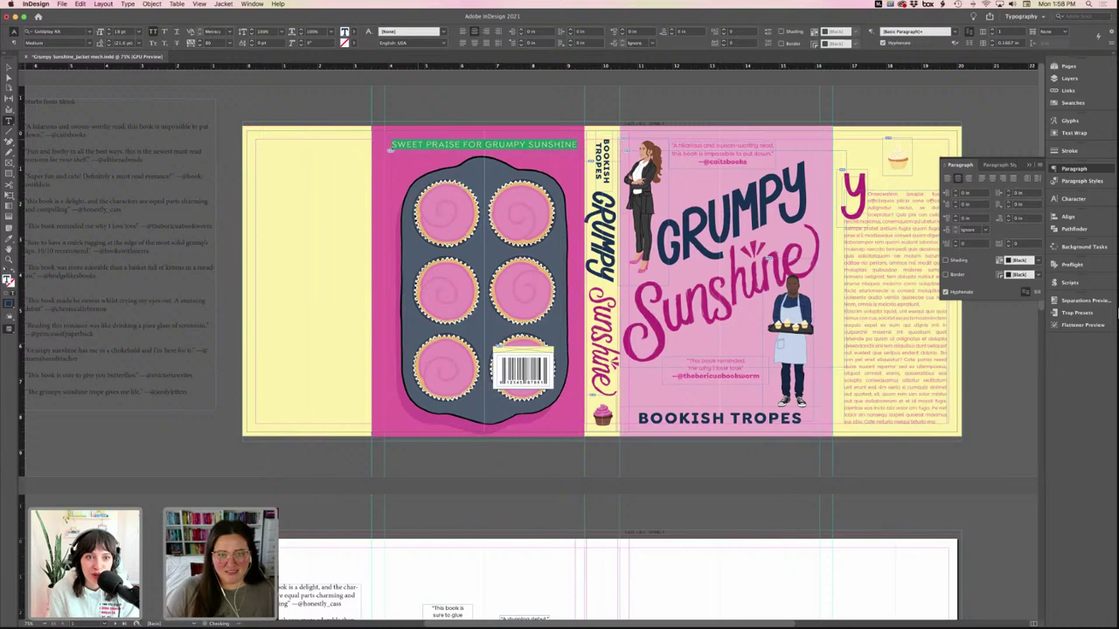
{"action": "key", "text": "alt+Left"}
{"action": "key", "text": "alt+Left"}
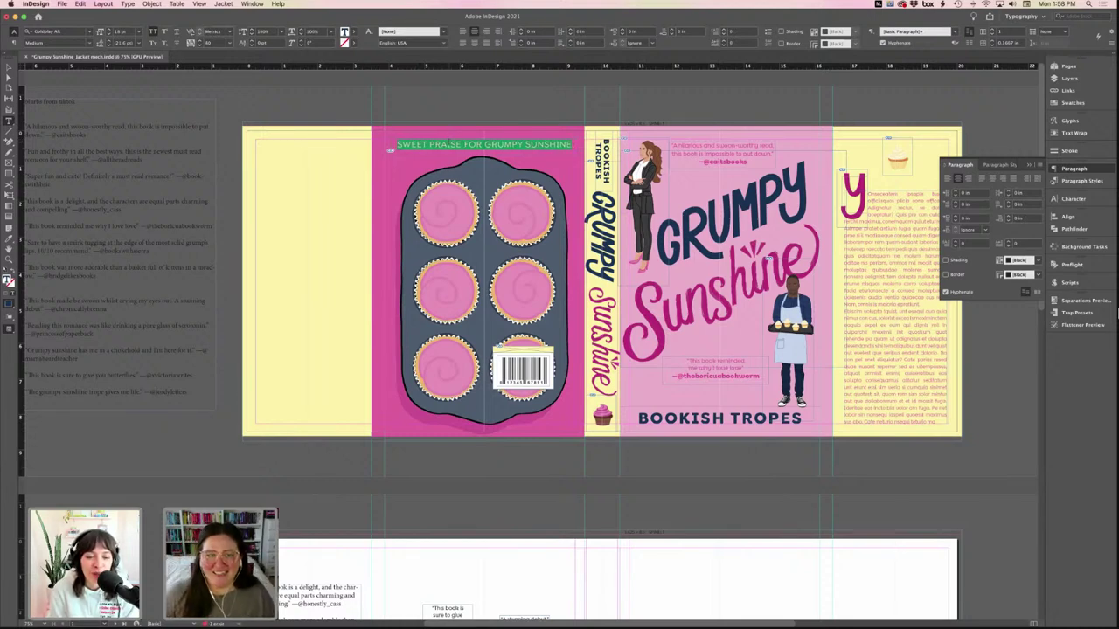
- Set the words "GRUMPY SUNSHINE" in the back cover heading to SemiBold
{"action": "left_click", "coordinate": [511, 146]}
{"action": "left_click_drag", "start_coordinate": [571, 142], "coordinate": [485, 144]}
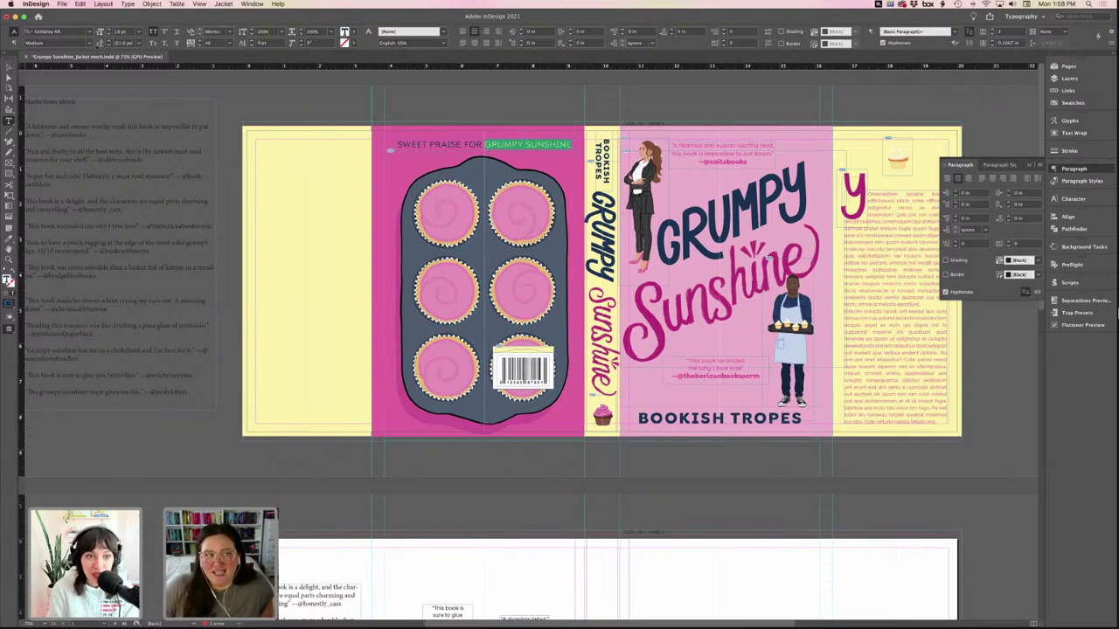
{"action": "left_click", "coordinate": [89, 43]}
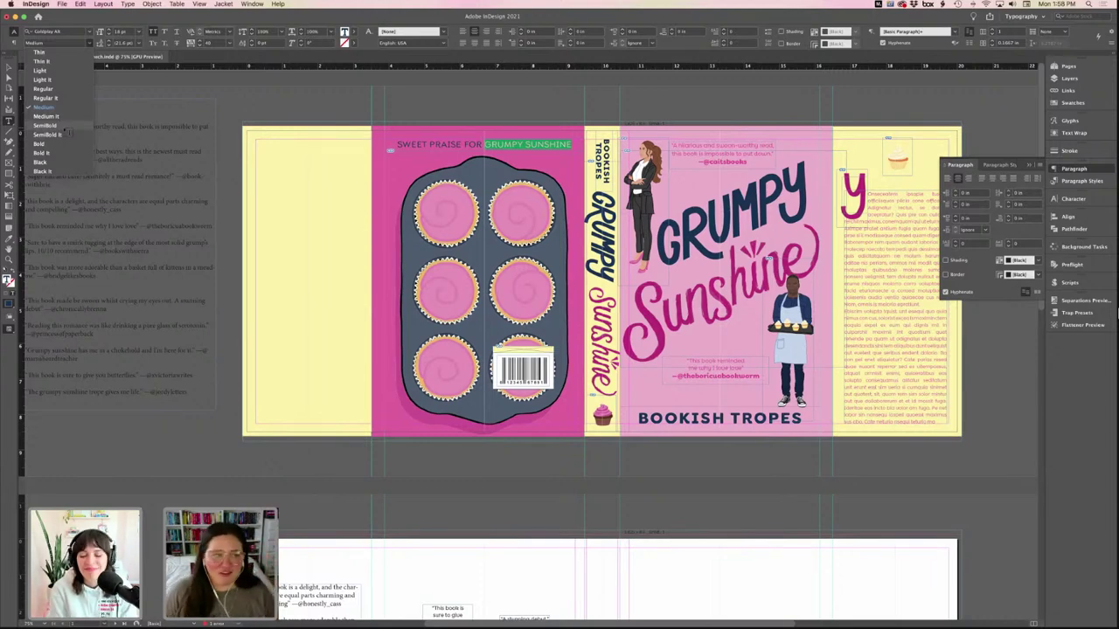
{"action": "left_click", "coordinate": [65, 127]}
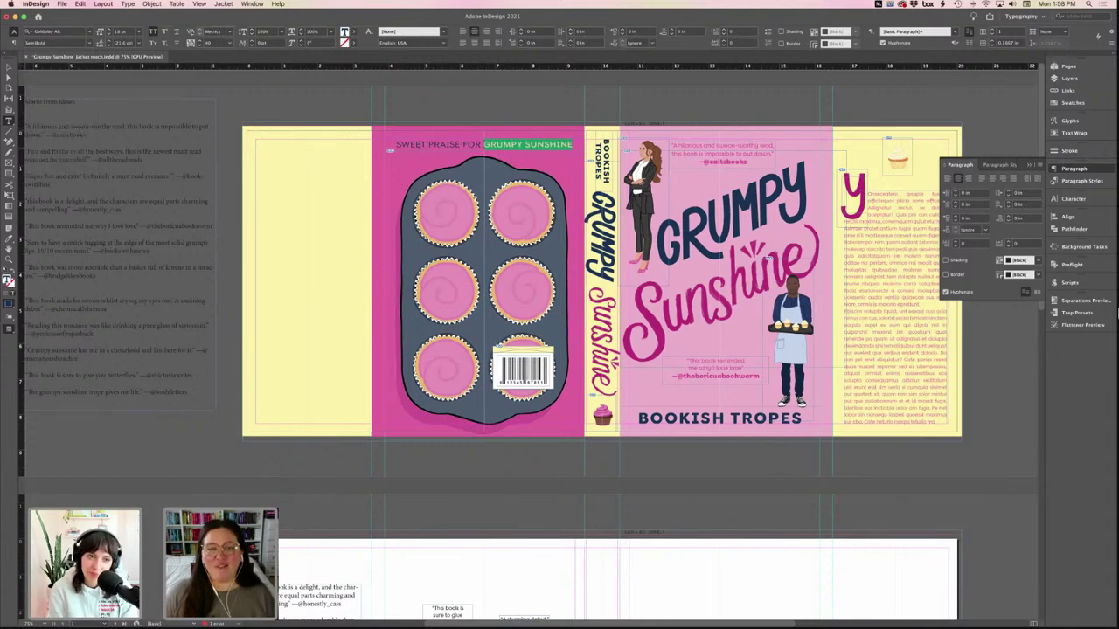
- Reduce "SWEET PRAISE FOR" in the back cover heading to 13 pt
{"action": "left_click_drag", "start_coordinate": [481, 144], "coordinate": [390, 143]}
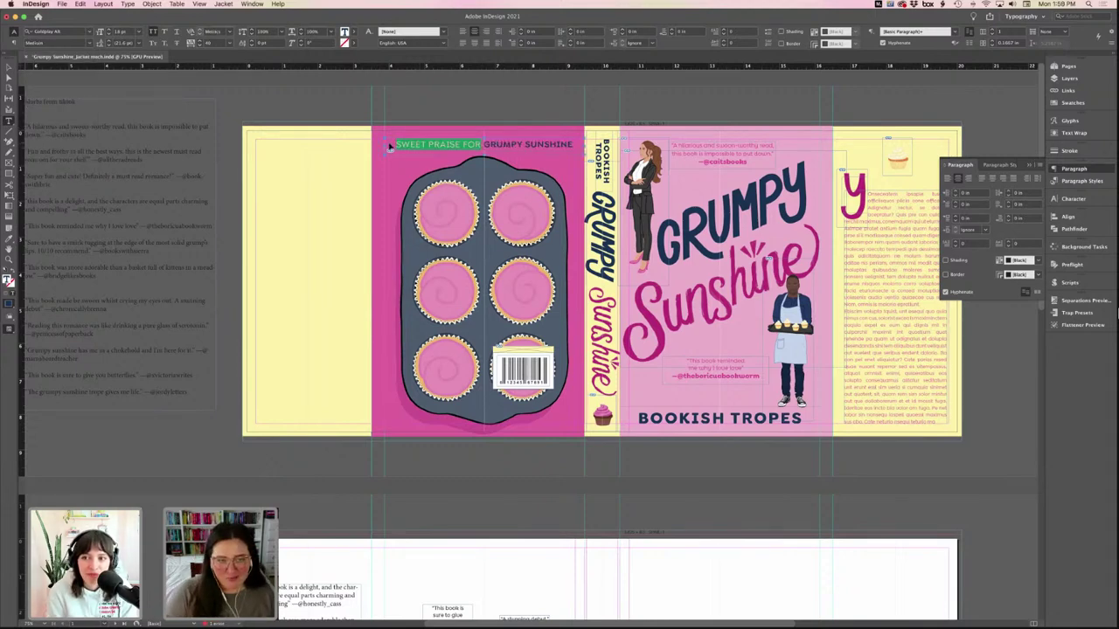
{"action": "key", "text": "super+shift+comma"}
{"action": "key", "text": "super+shift+comma"}
{"action": "key", "text": "super+shift+comma"}
{"action": "key", "text": "super+shift+comma"}
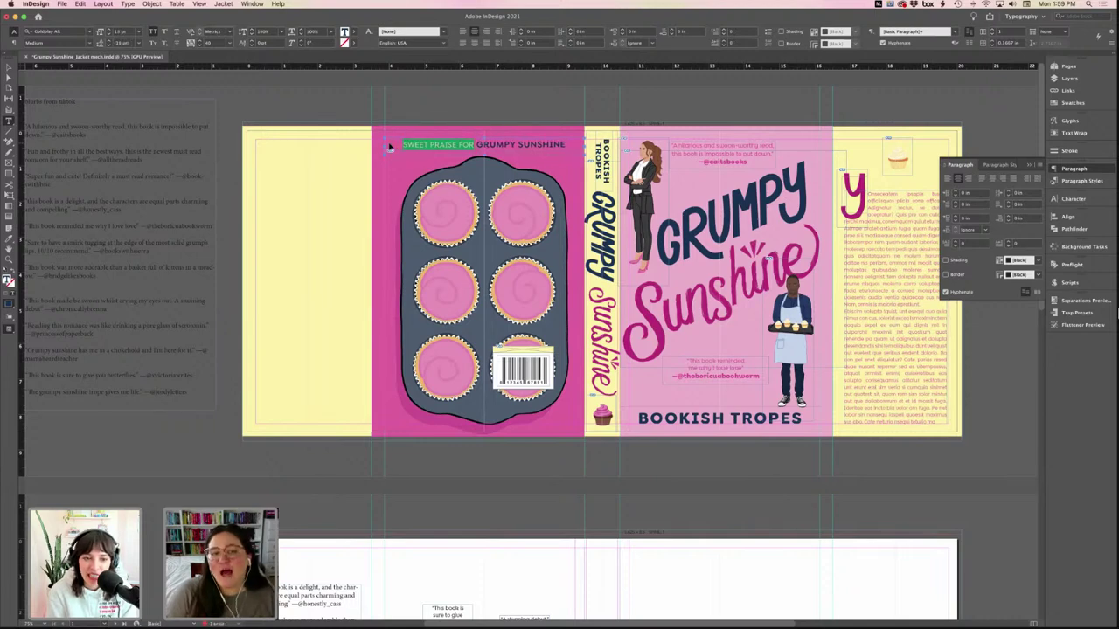
{"action": "key", "text": "super+shift+comma"}
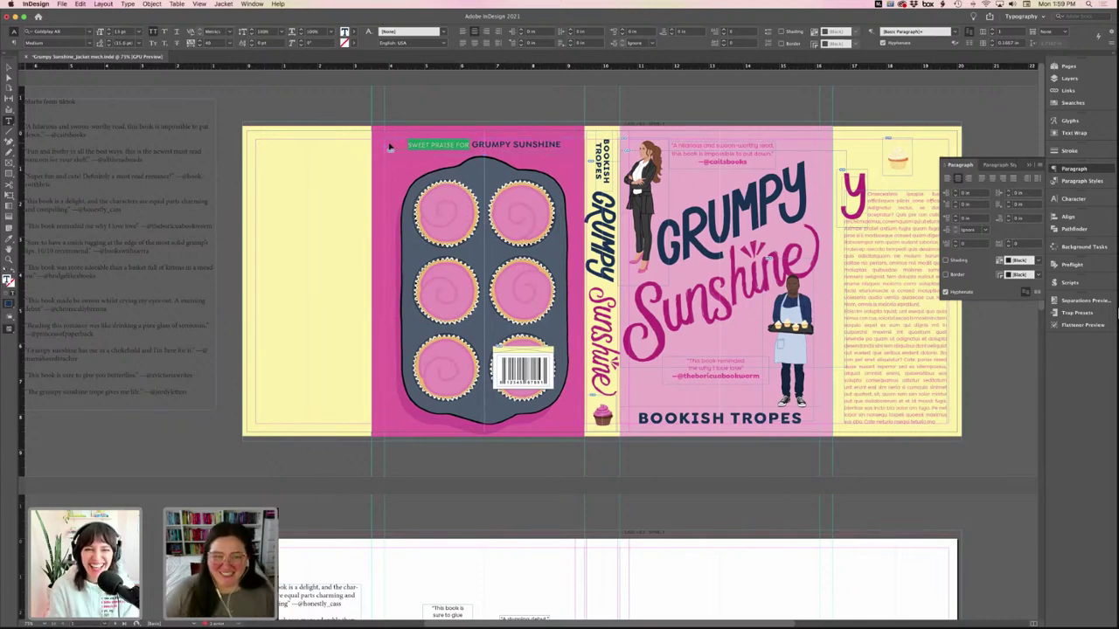
- Enlarge "GRUMPY SUNSHINE" in the back cover heading to 20 pt
{"action": "key", "text": "End"}
{"action": "key", "text": "shift+Left"}
{"action": "key", "text": "shift+Left"}
{"action": "key", "text": "shift+Left"}
{"action": "key", "text": "shift+Left"}
{"action": "key", "text": "shift+Left"}
{"action": "key", "text": "shift+Left"}
{"action": "key", "text": "shift+Left"}
{"action": "key", "text": "shift+Left"}
{"action": "key", "text": "shift+Left"}
{"action": "key", "text": "shift+Left"}
{"action": "key", "text": "shift+Left"}
{"action": "key", "text": "shift+Left"}
{"action": "key", "text": "shift+Left"}
{"action": "key", "text": "shift+Left"}
{"action": "key", "text": "shift+Left"}
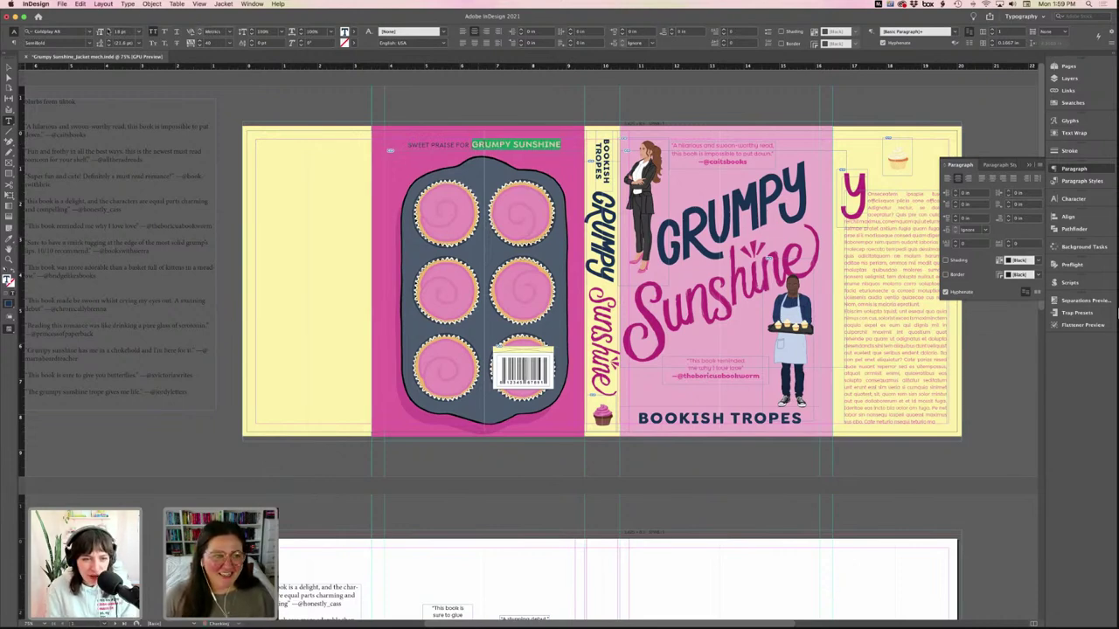
{"action": "key", "text": "super+shift+period"}
{"action": "key", "text": "super+shift+period"}
{"action": "left_click", "coordinate": [446, 147]}
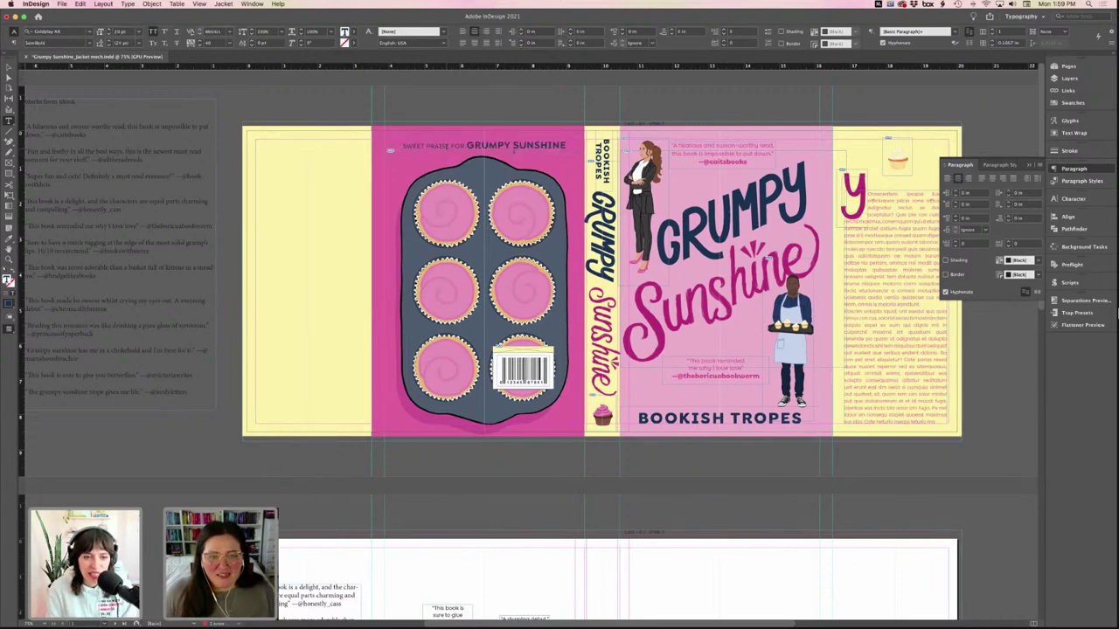
- Change "GRUMPY SUNSHINE" in the back cover heading to the Bold It style
{"action": "key", "text": "End"}
{"action": "key", "text": "shift+Left"}
{"action": "key", "text": "shift+Left"}
{"action": "key", "text": "shift+Left"}
{"action": "key", "text": "shift+Left"}
{"action": "key", "text": "shift+Left"}
{"action": "key", "text": "shift+Left"}
{"action": "key", "text": "shift+Left"}
{"action": "key", "text": "shift+Left"}
{"action": "key", "text": "shift+Left"}
{"action": "key", "text": "shift+Left"}
{"action": "key", "text": "shift+Left"}
{"action": "key", "text": "shift+Left"}
{"action": "key", "text": "shift+Left"}
{"action": "key", "text": "shift+Left"}
{"action": "key", "text": "shift+Left"}
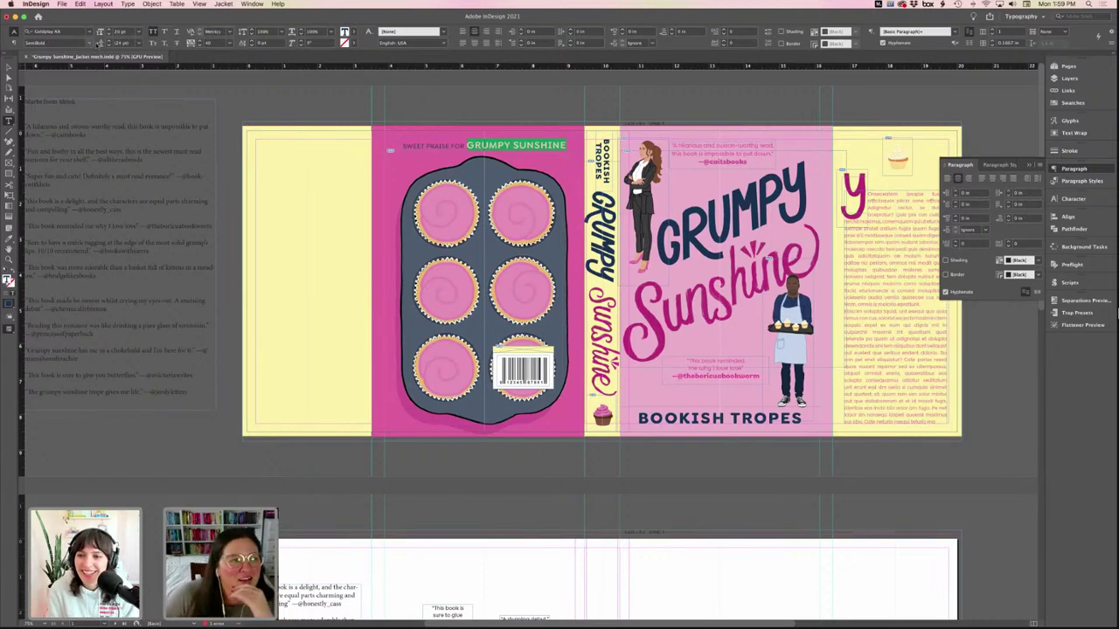
{"action": "left_click", "coordinate": [89, 42]}
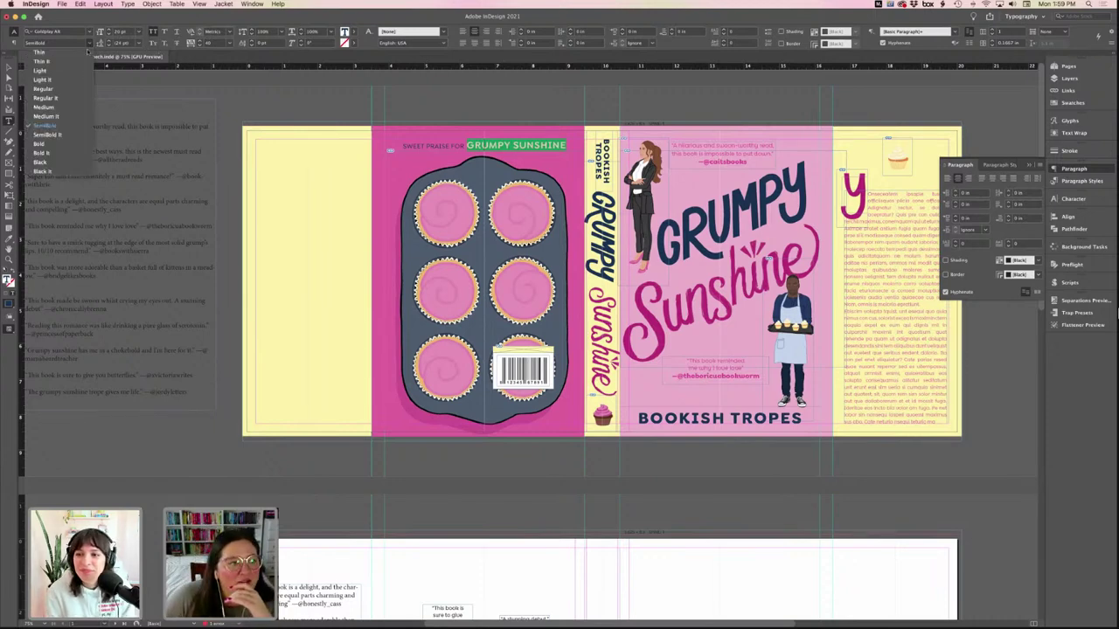
{"action": "left_click", "coordinate": [44, 153]}
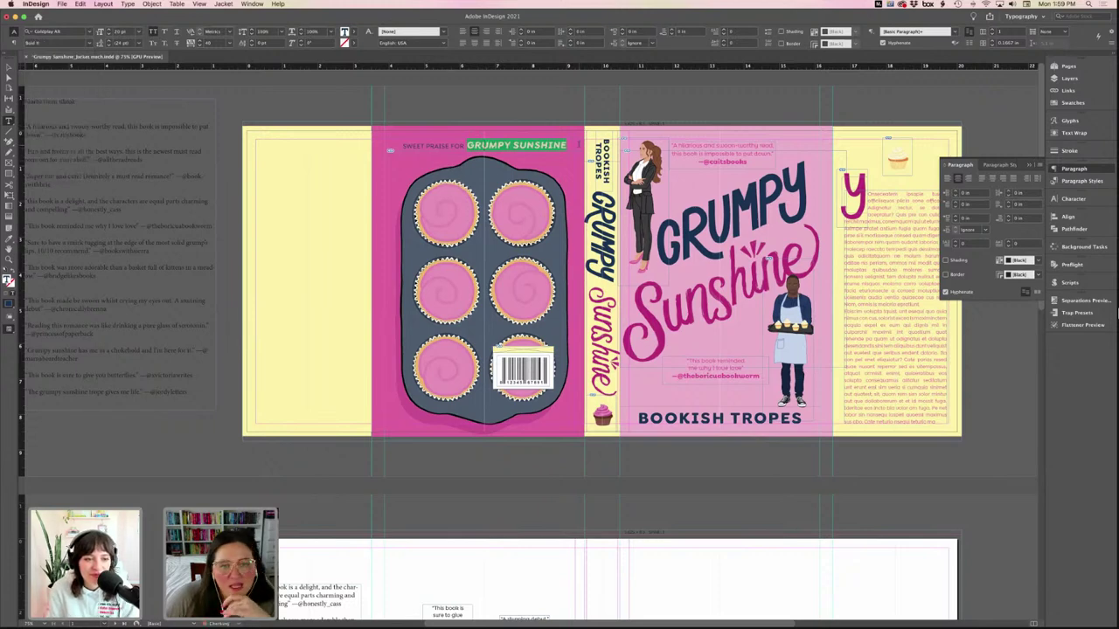
{"action": "left_click", "coordinate": [575, 150]}
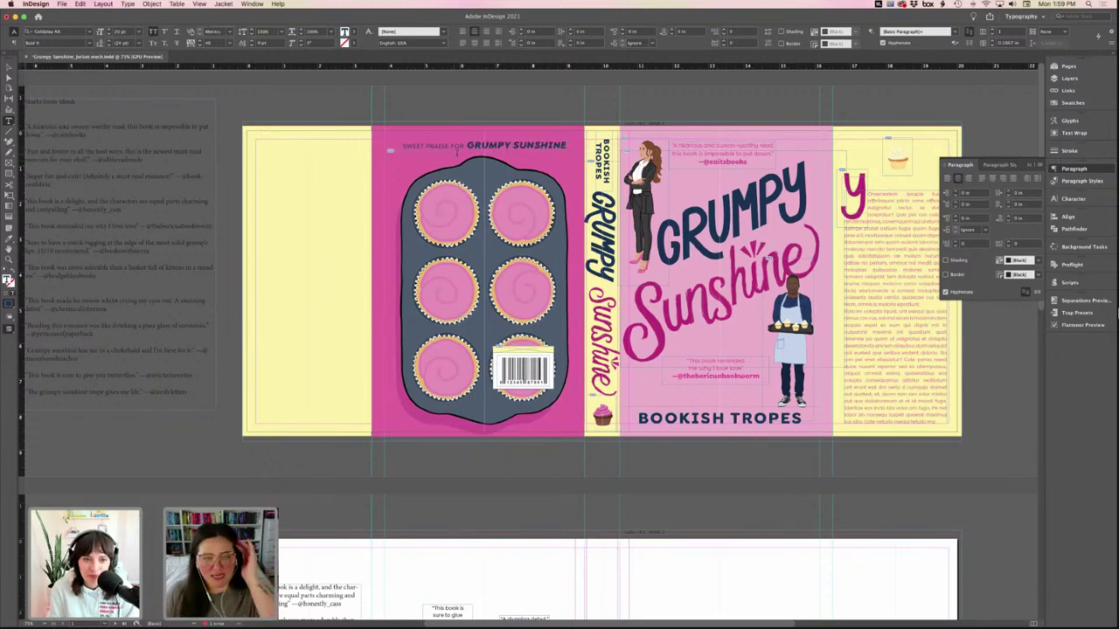
- Raise the baseline of "SWEET PRAISE FOR" slightly to centre it against the larger title, and preview the jacket without guides
{"action": "left_click_drag", "start_coordinate": [464, 146], "coordinate": [396, 146]}
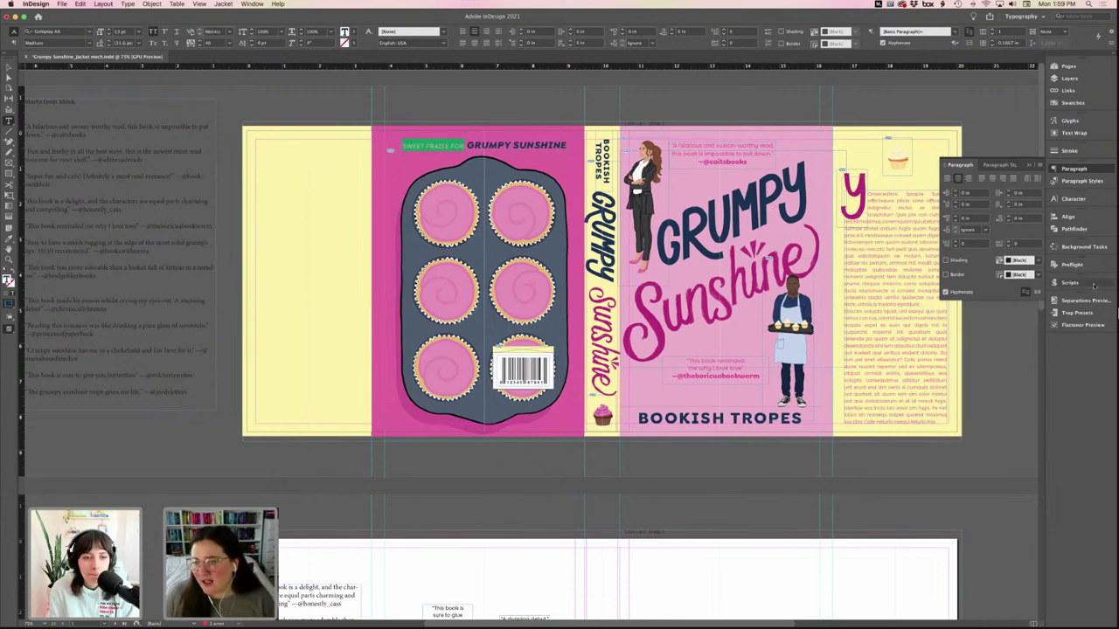
{"action": "left_click_drag", "start_coordinate": [892, 16], "coordinate": [764, 21]}
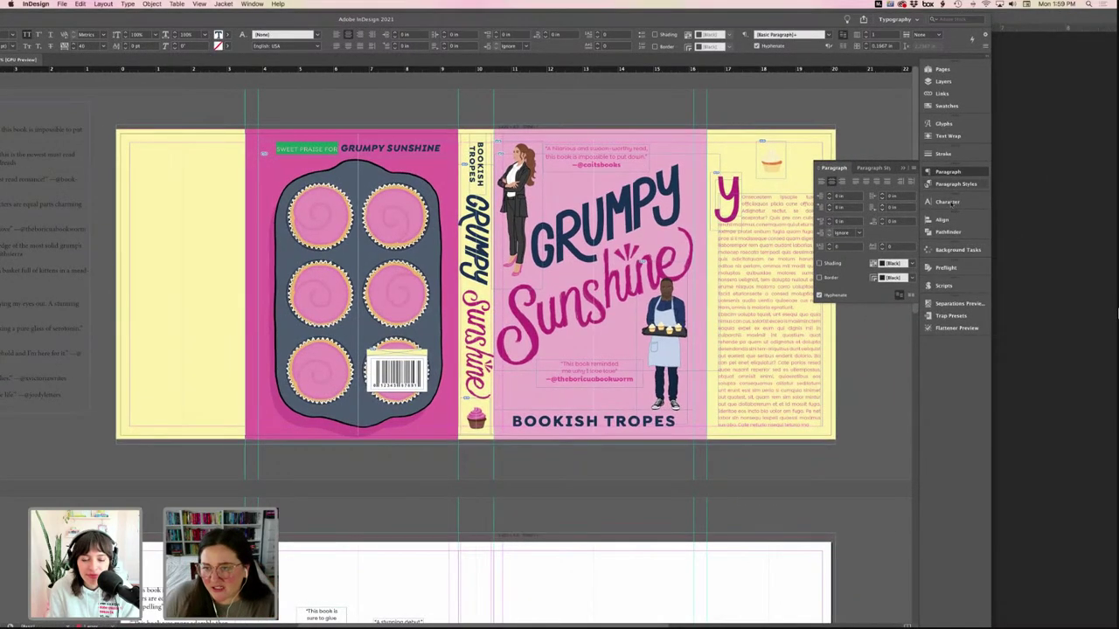
{"action": "left_click", "coordinate": [951, 202]}
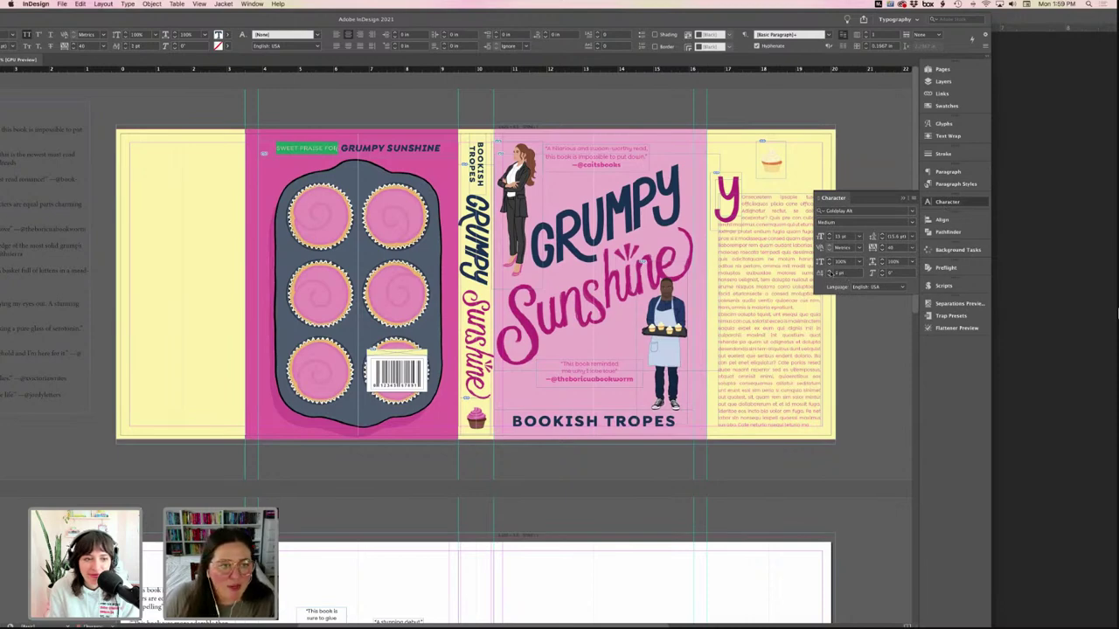
{"action": "left_click", "coordinate": [342, 150]}
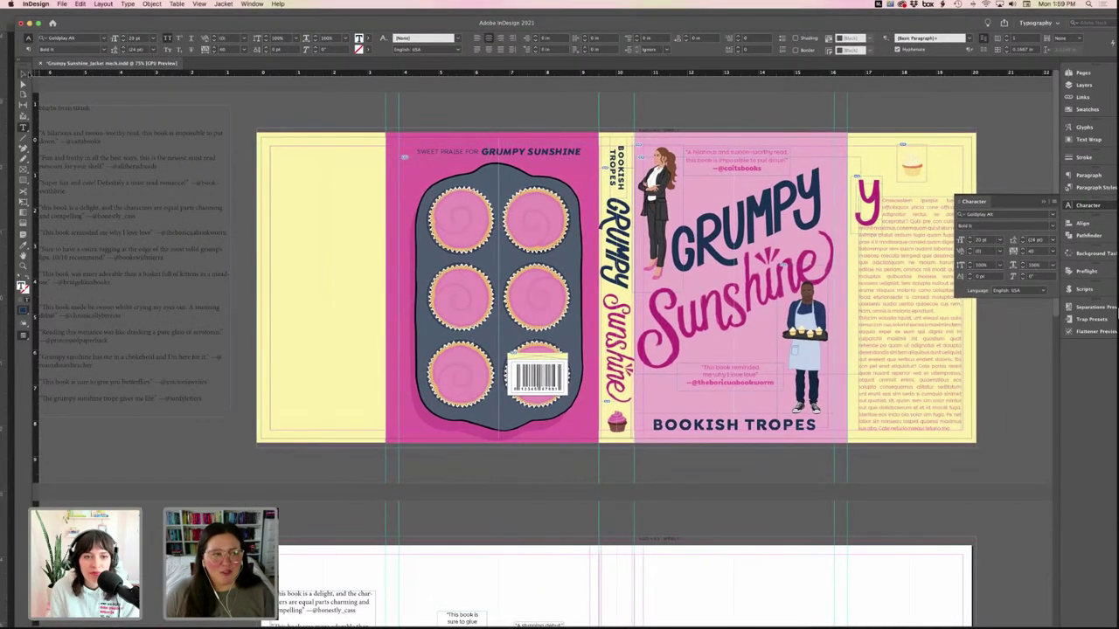
{"action": "key", "text": "Escape"}
{"action": "left_click", "coordinate": [472, 127]}
{"action": "key", "text": "w"}
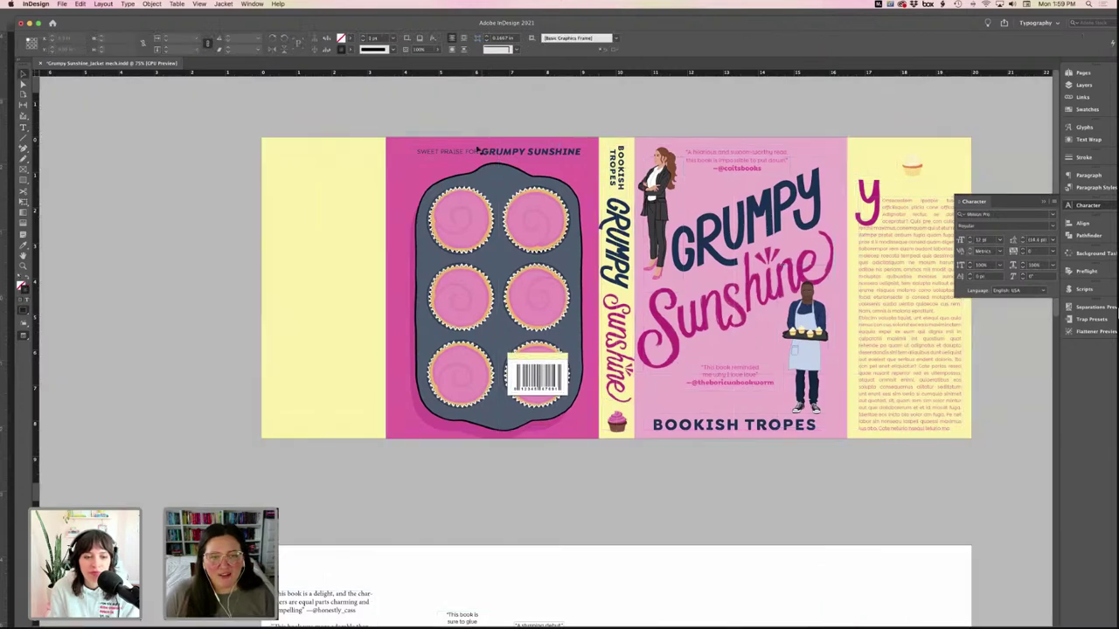
- Reposition the "SWEET PRAISE FOR GRUMPY SUNSHINE" heading frame so it is centred above the back cover's muffin tin
{"action": "left_click", "coordinate": [512, 158]}
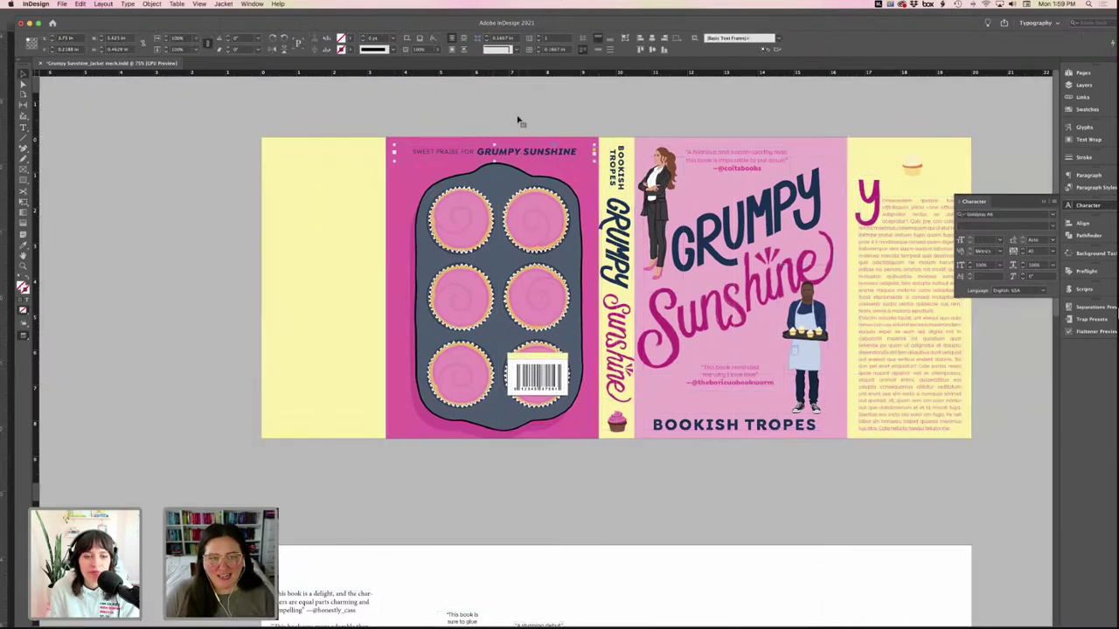
{"action": "key", "text": "w"}
{"action": "left_click_drag", "start_coordinate": [537, 154], "coordinate": [534, 155]}
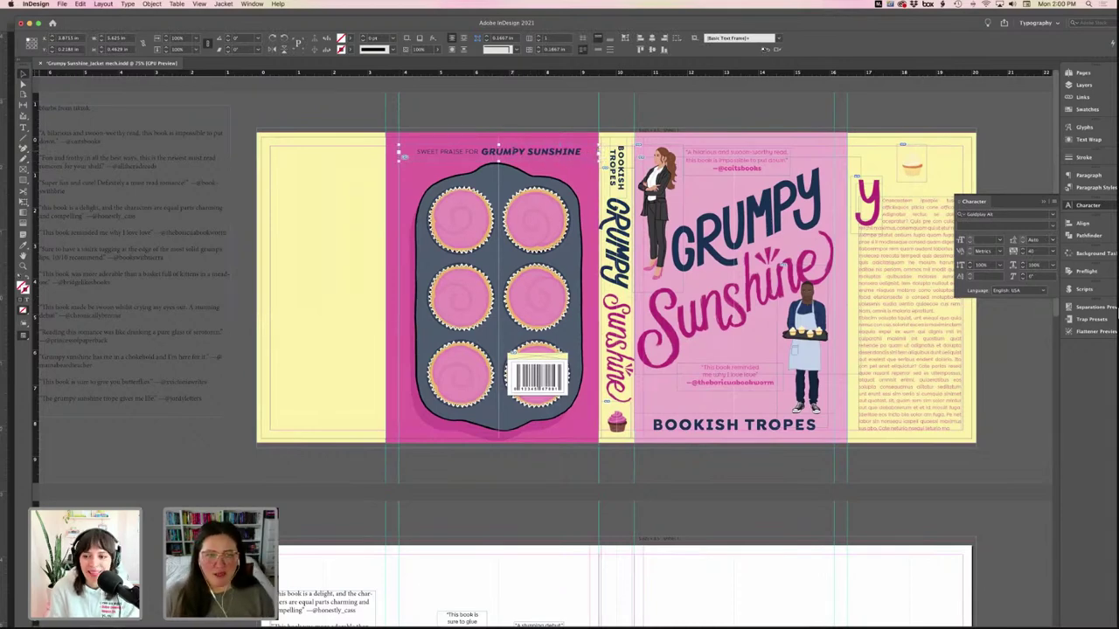
- Recolour the whole back cover heading in pale yellow
{"action": "key", "text": "t"}
{"action": "key", "text": "super+a"}
{"action": "left_click", "coordinate": [276, 50]}
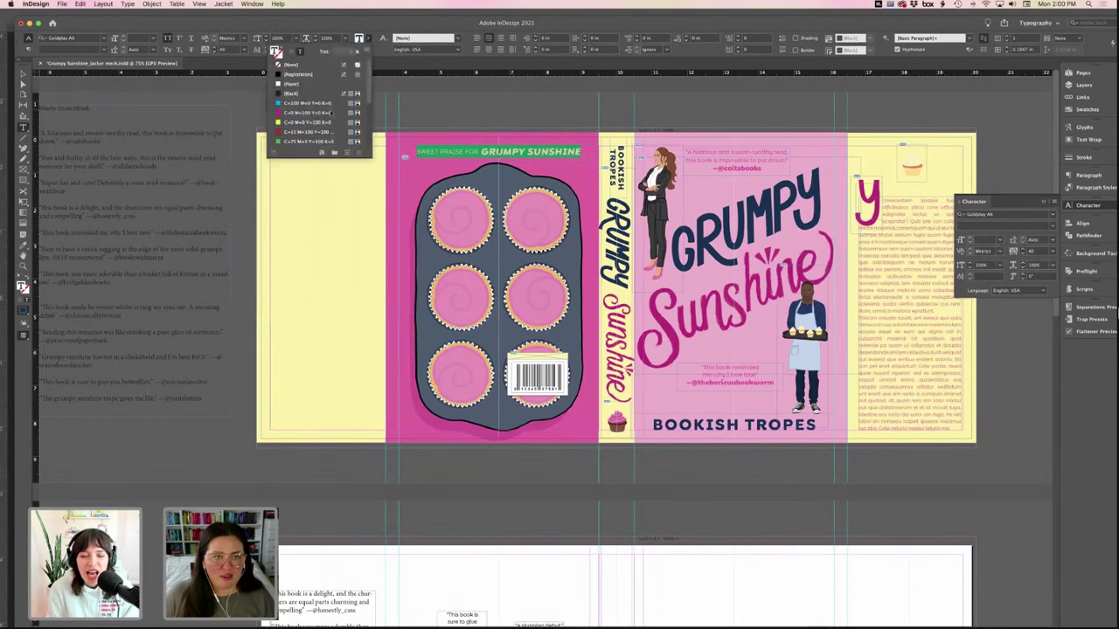
{"action": "left_click", "coordinate": [302, 133]}
{"action": "left_click", "coordinate": [144, 96]}
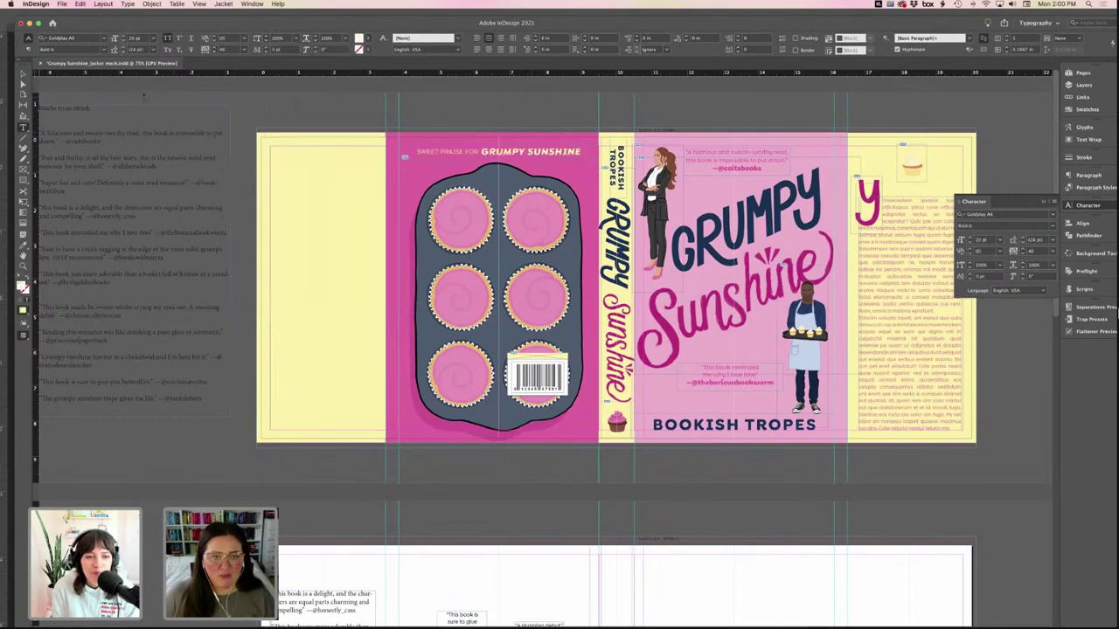
{"action": "key", "text": "Escape"}
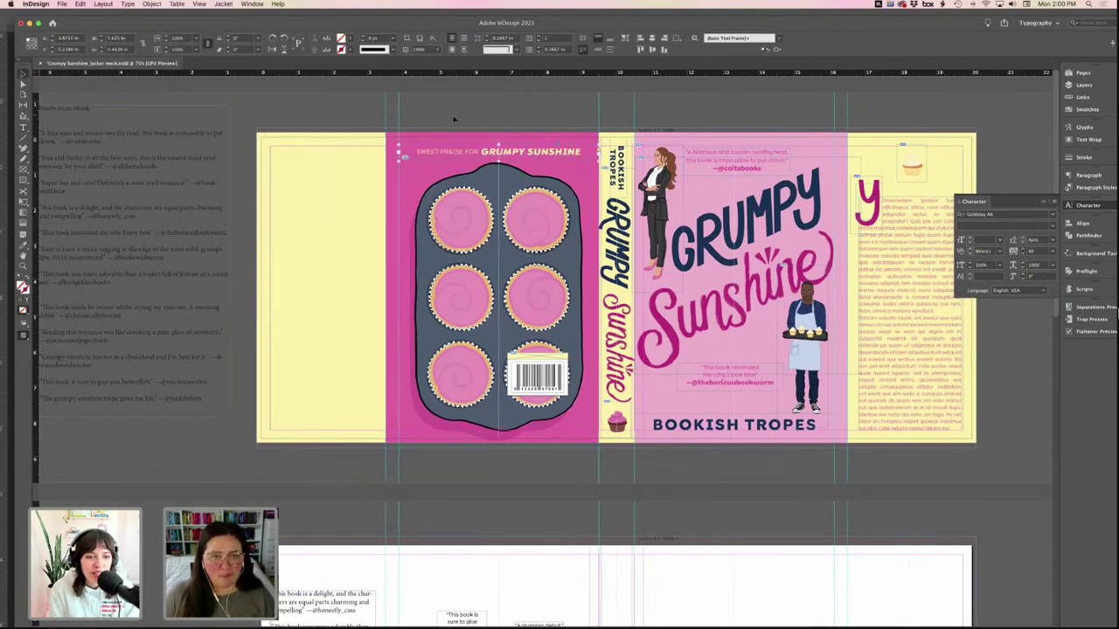
- Review the whole jacket with and without guides, from back flap to front flap, and save the document
{"action": "key", "text": "w"}
{"action": "scroll", "coordinate": [454, 118], "scroll_direction": "right", "scroll_amount": 3}
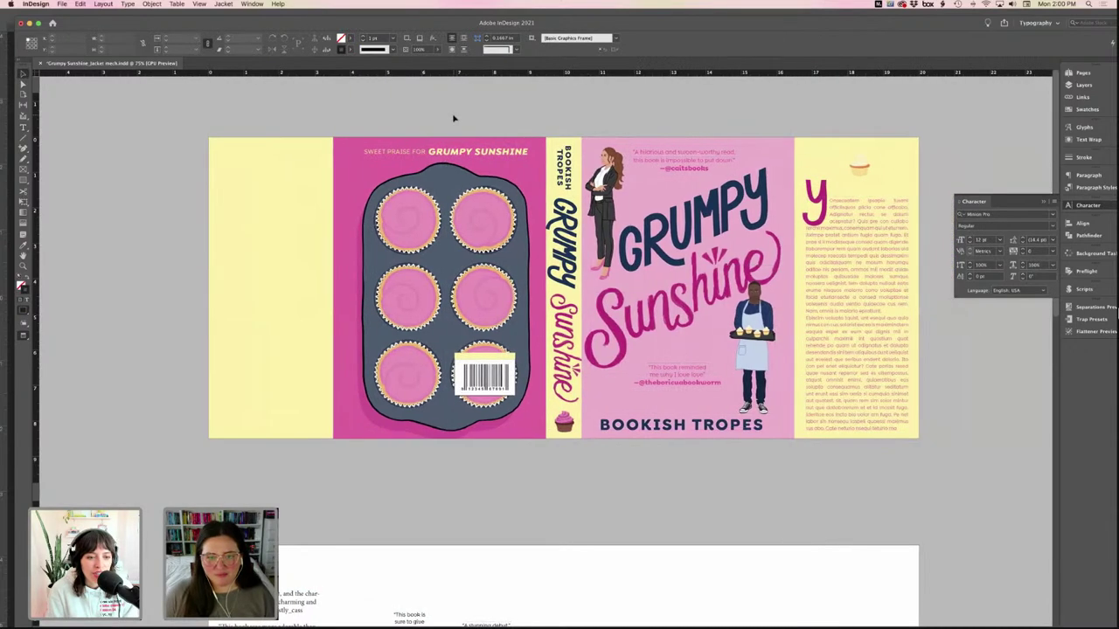
{"action": "scroll", "coordinate": [495, 137], "scroll_direction": "right", "scroll_amount": 4}
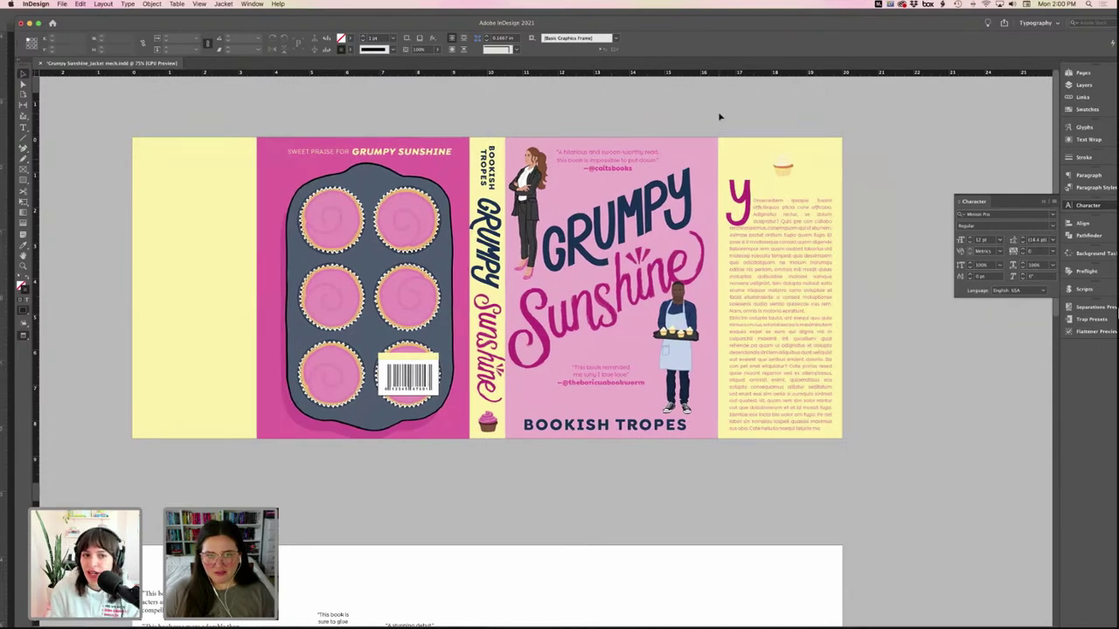
{"action": "key", "text": "w"}
{"action": "key", "text": "w"}
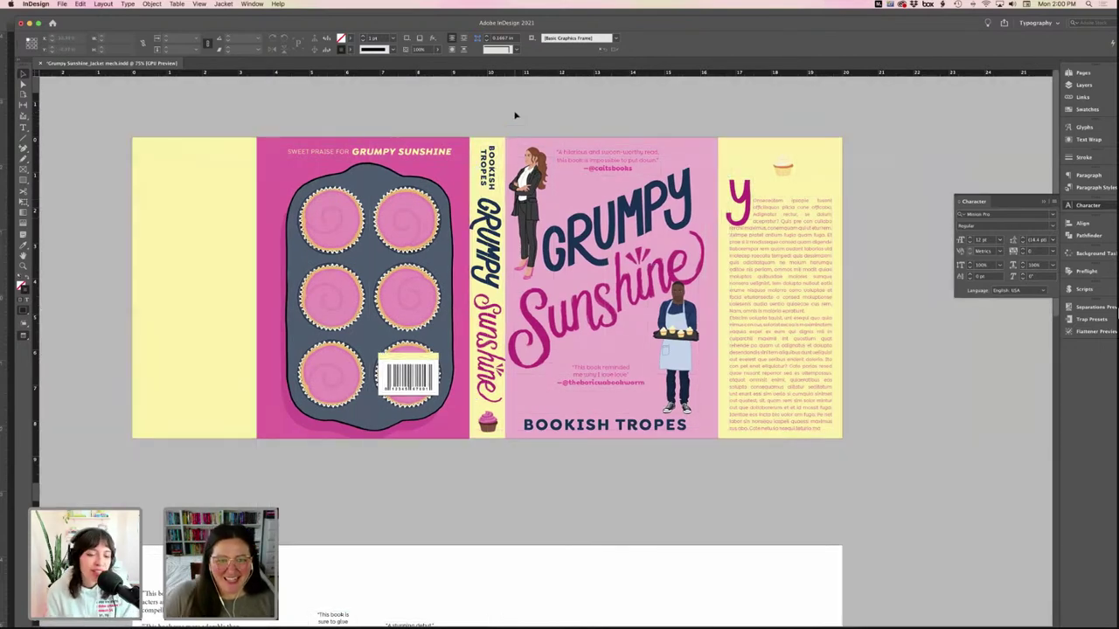
{"action": "key", "text": "w"}
{"action": "scroll", "coordinate": [514, 111], "scroll_direction": "left", "scroll_amount": 10}
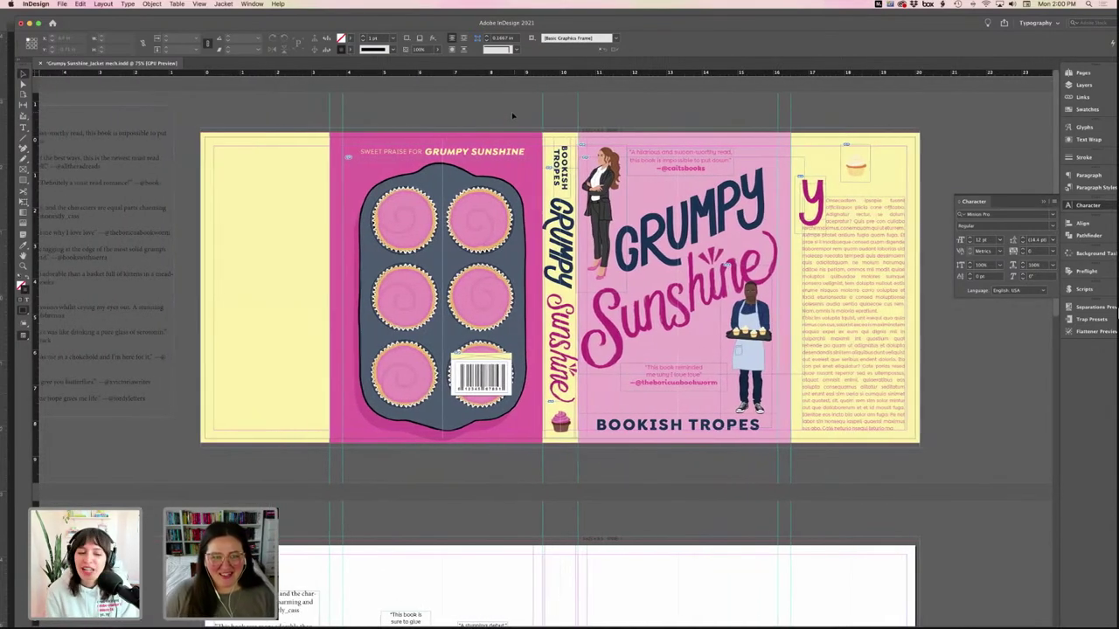
{"action": "scroll", "coordinate": [513, 114], "scroll_direction": "left", "scroll_amount": 4}
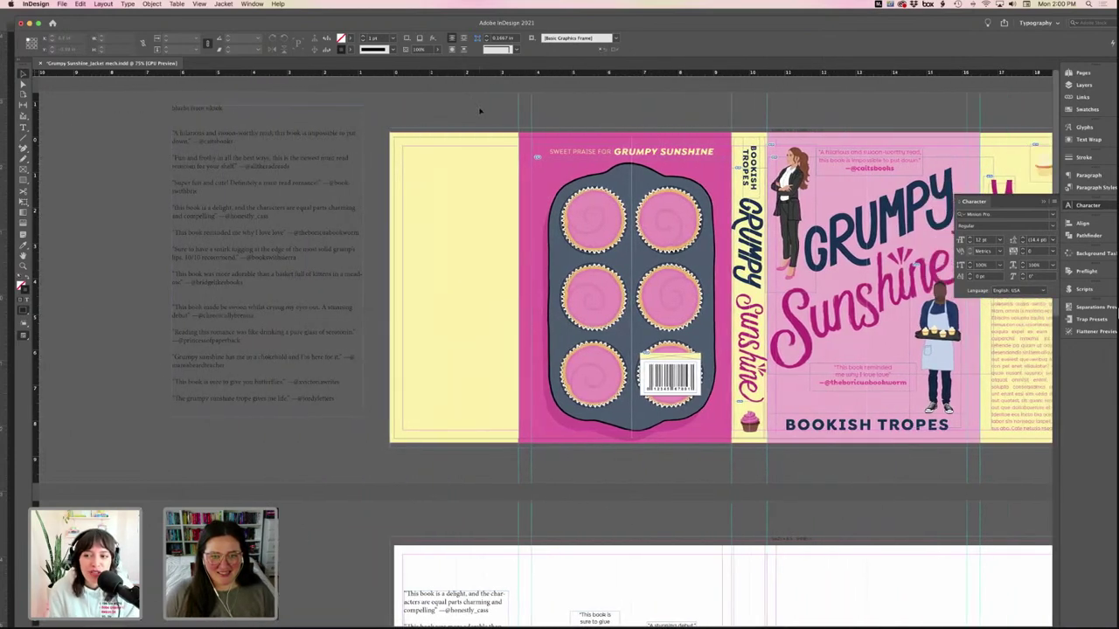
{"action": "key", "text": "w"}
{"action": "key", "text": "w"}
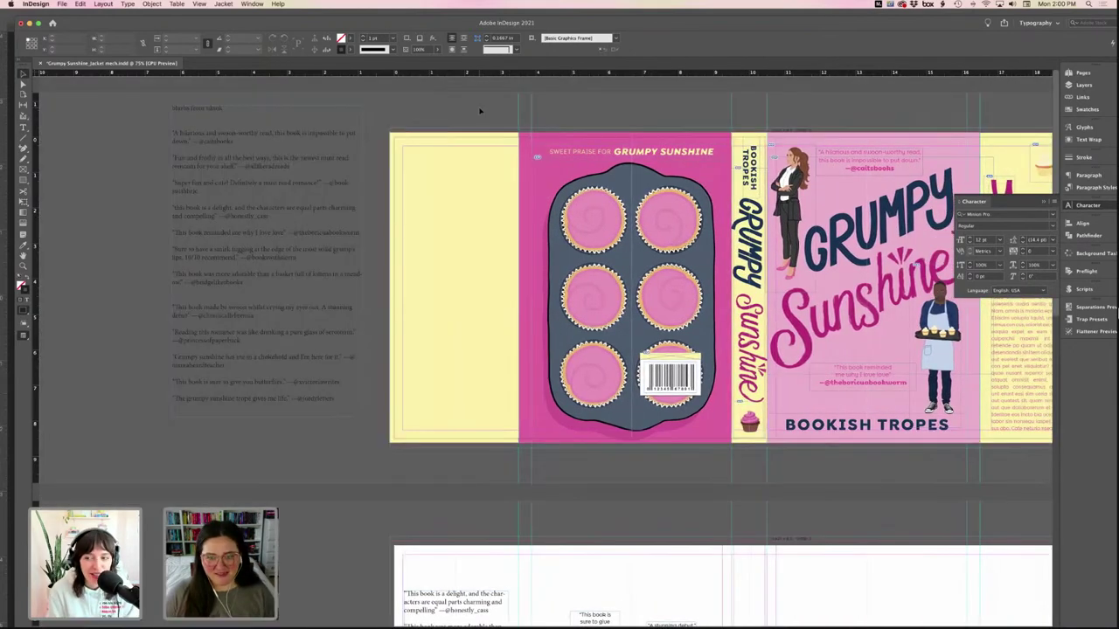
{"action": "key", "text": "w"}
{"action": "key", "text": "w"}
{"action": "key", "text": "w"}
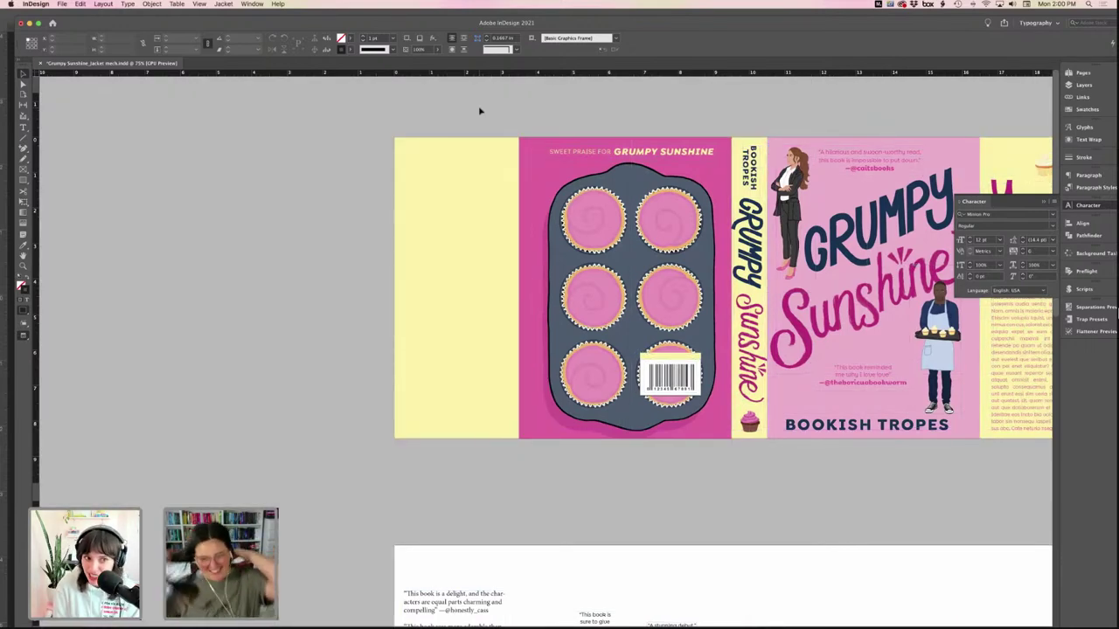
{"action": "scroll", "coordinate": [575, 110], "scroll_direction": "right", "scroll_amount": 5}
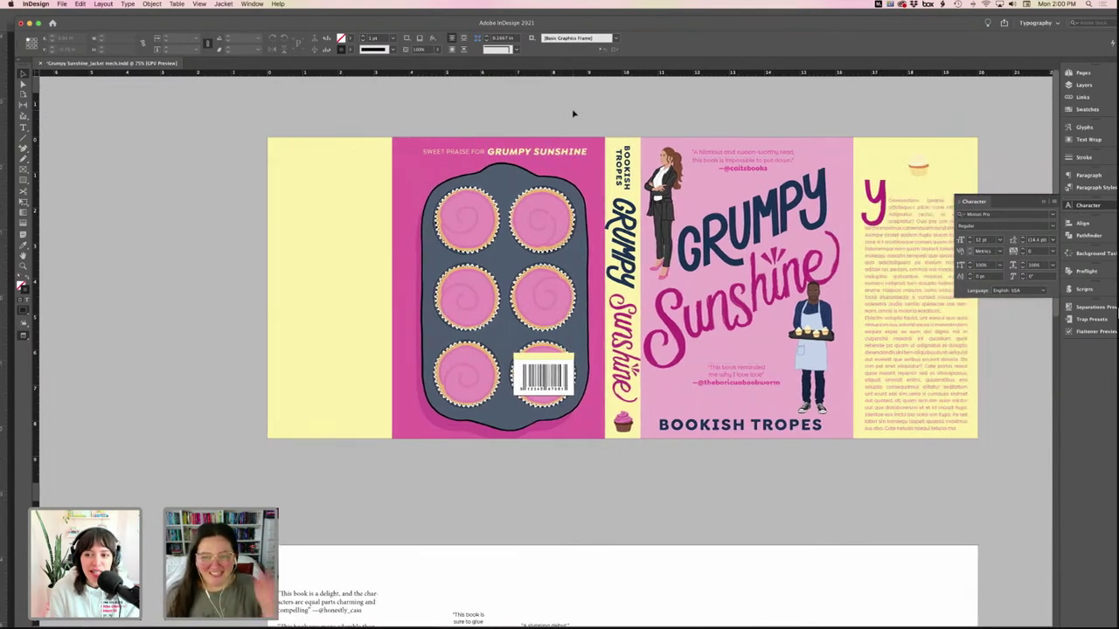
{"action": "key", "text": "w"}
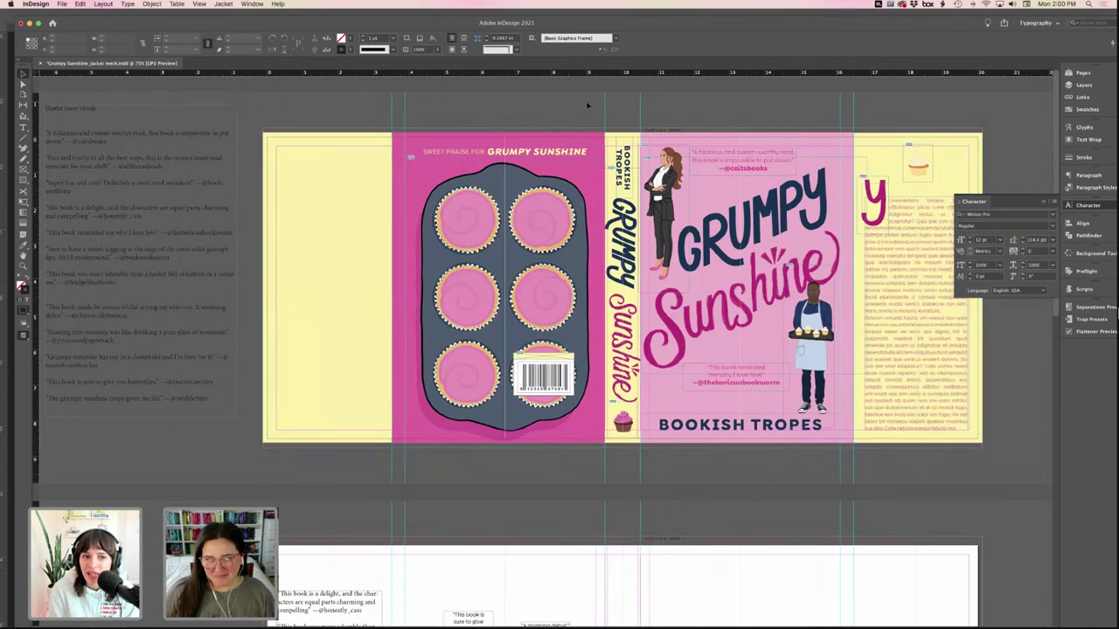
{"action": "key", "text": "w"}
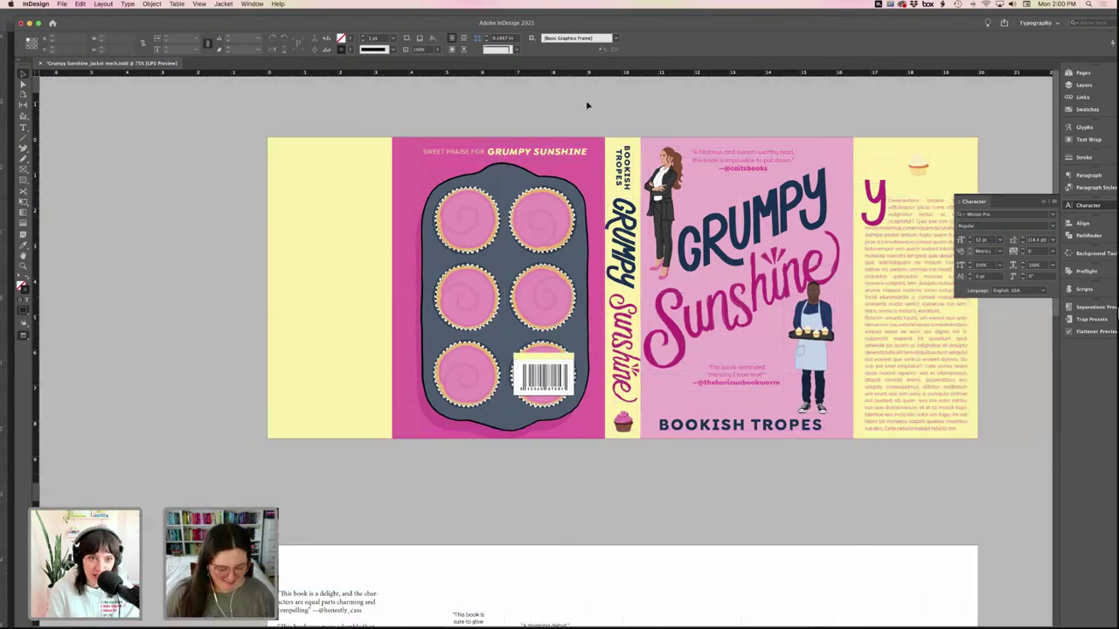
{"action": "key", "text": "super+s"}
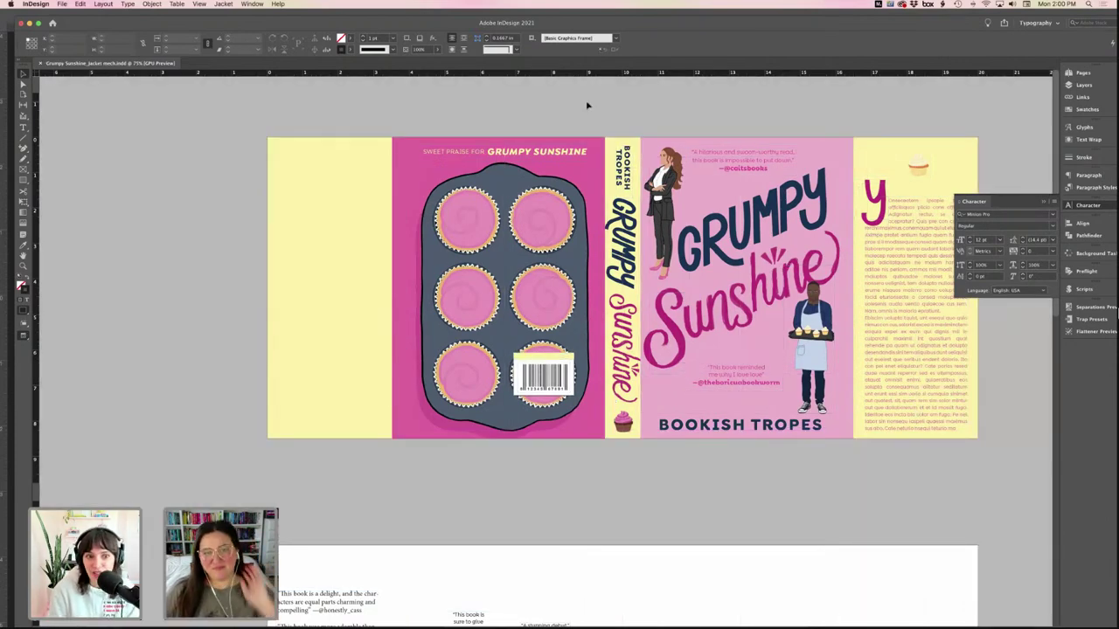
{"action": "key", "text": "w"}
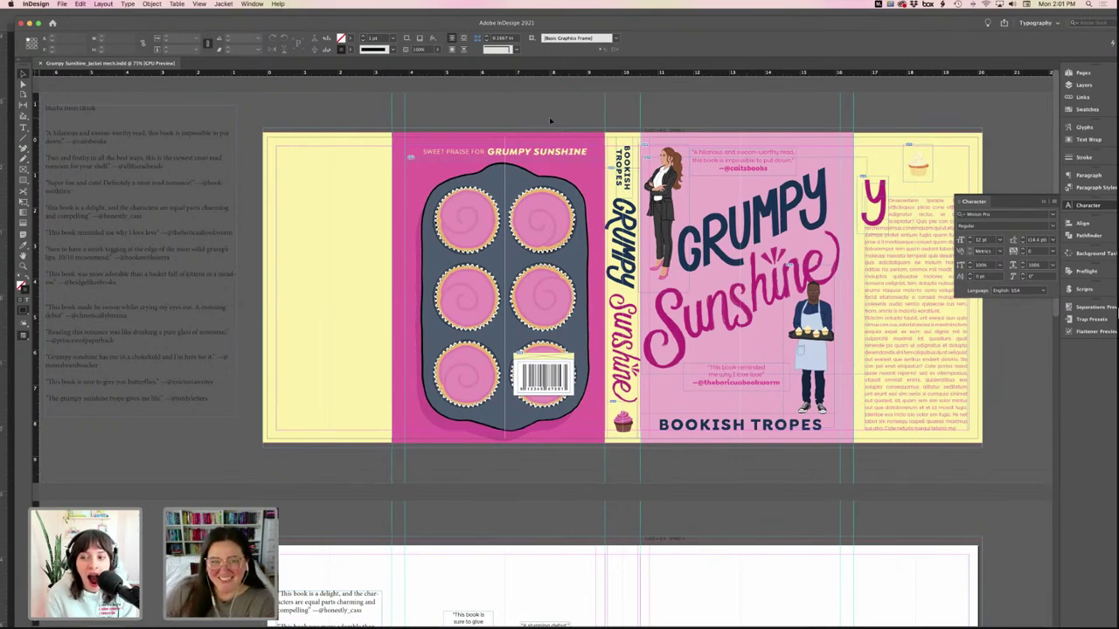
{"action": "scroll", "coordinate": [551, 120], "scroll_direction": "right", "scroll_amount": 2}
{"action": "key", "text": "w"}
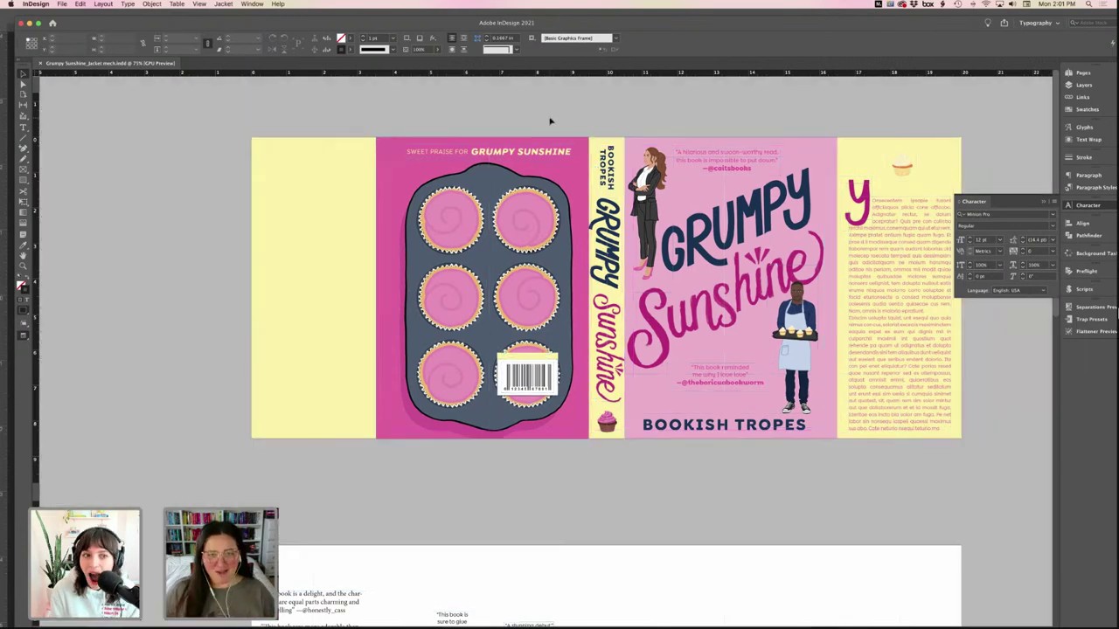
{"action": "key", "text": "w"}
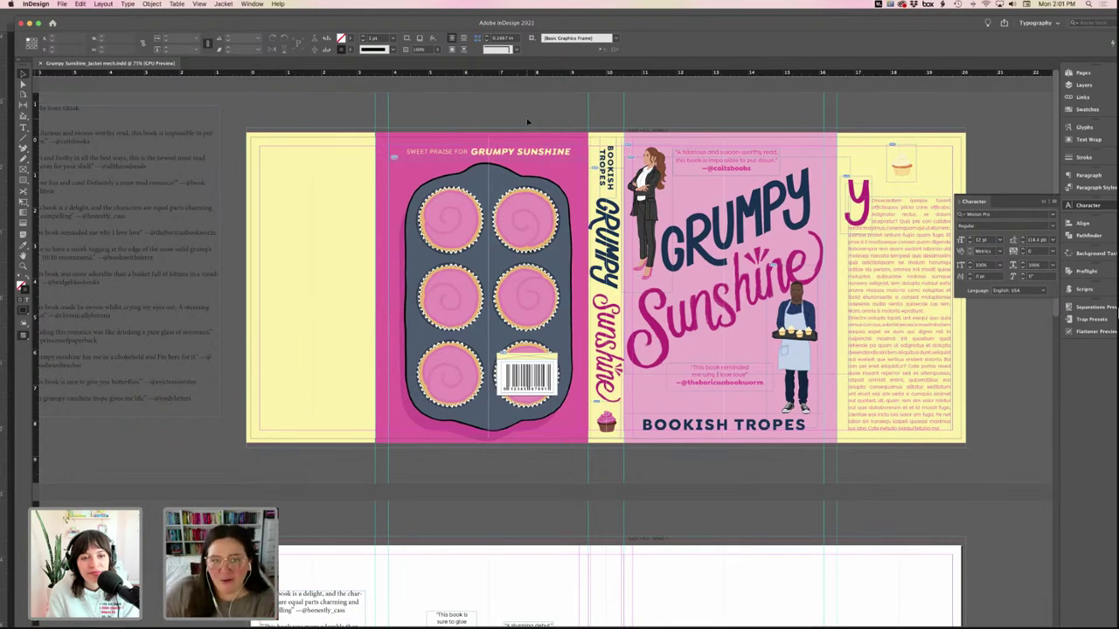
{"action": "key", "text": "w"}
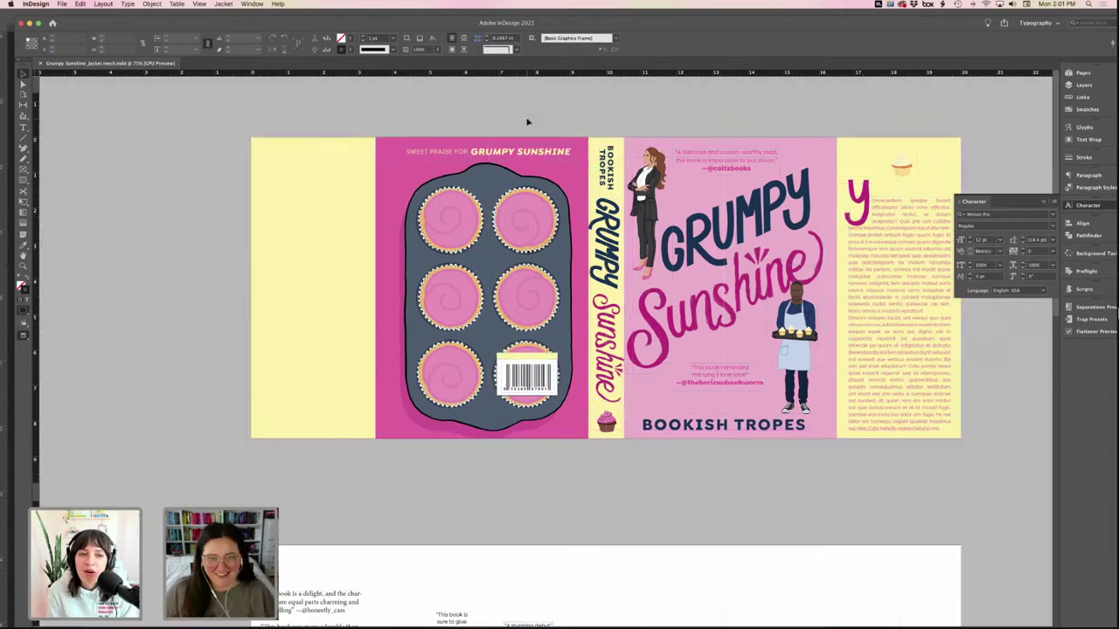
{"action": "key", "text": "w"}
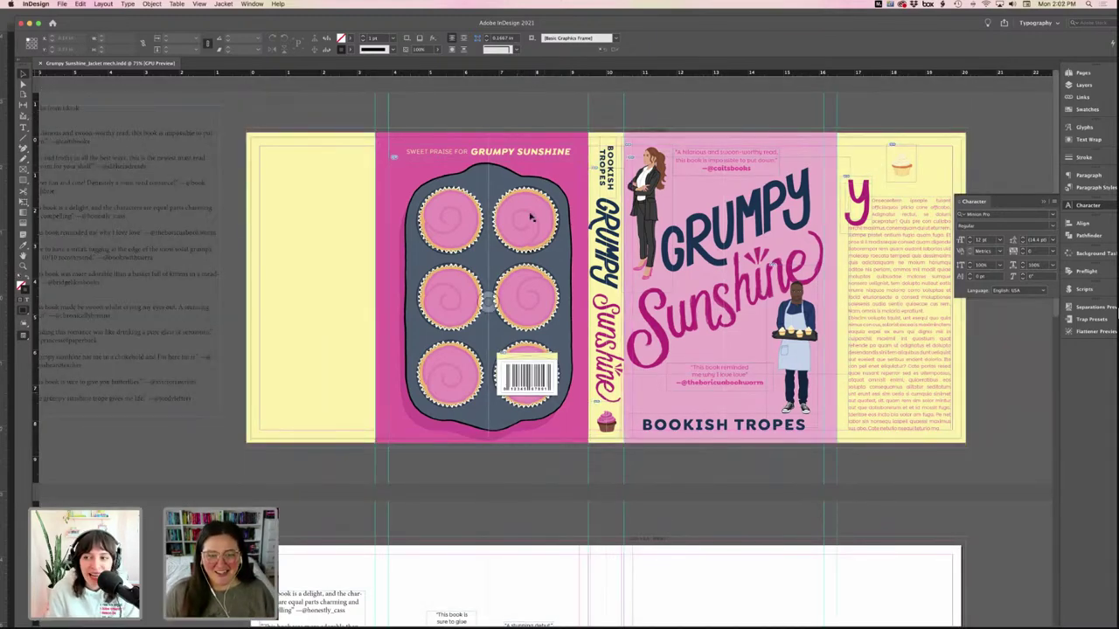
- Duplicate the "hilarious and swoon-worthy" quote from the front cover onto the upper-left cupcake of the back cover
{"action": "scroll", "coordinate": [514, 168], "scroll_direction": "left", "scroll_amount": 5}
{"action": "scroll", "coordinate": [514, 168], "scroll_direction": "right", "scroll_amount": 3}
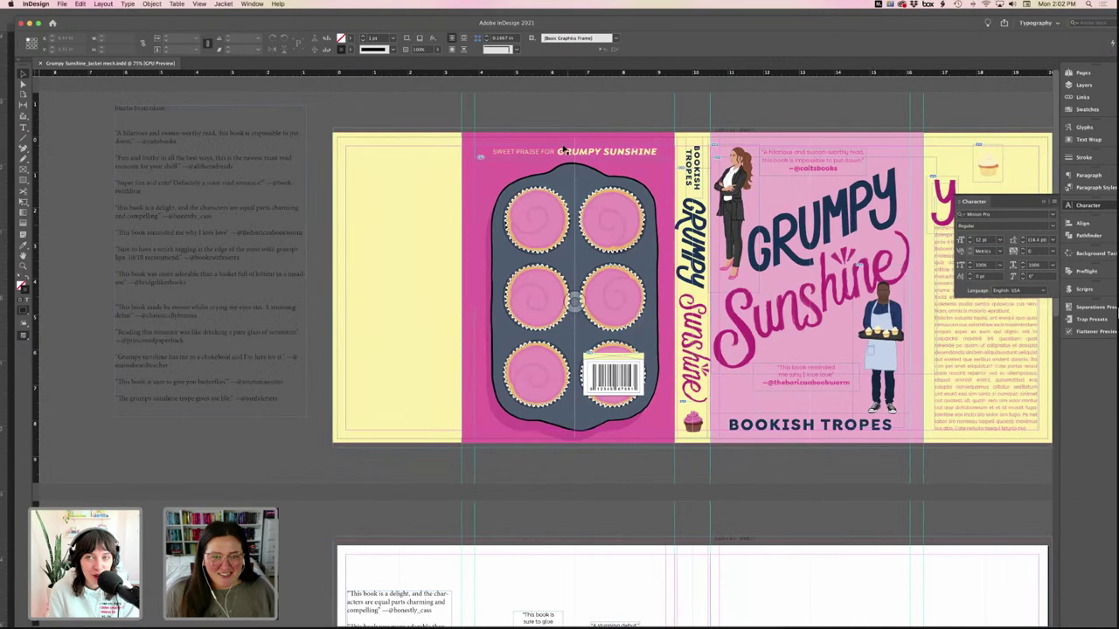
{"action": "left_click", "coordinate": [835, 164]}
{"action": "left_click_drag", "start_coordinate": [835, 164], "coordinate": [543, 219]}
- Recolour all the text of the duplicated cupcake quote with the Paper swatch
{"action": "double_click", "coordinate": [544, 219]}
{"action": "key", "text": "super+a"}
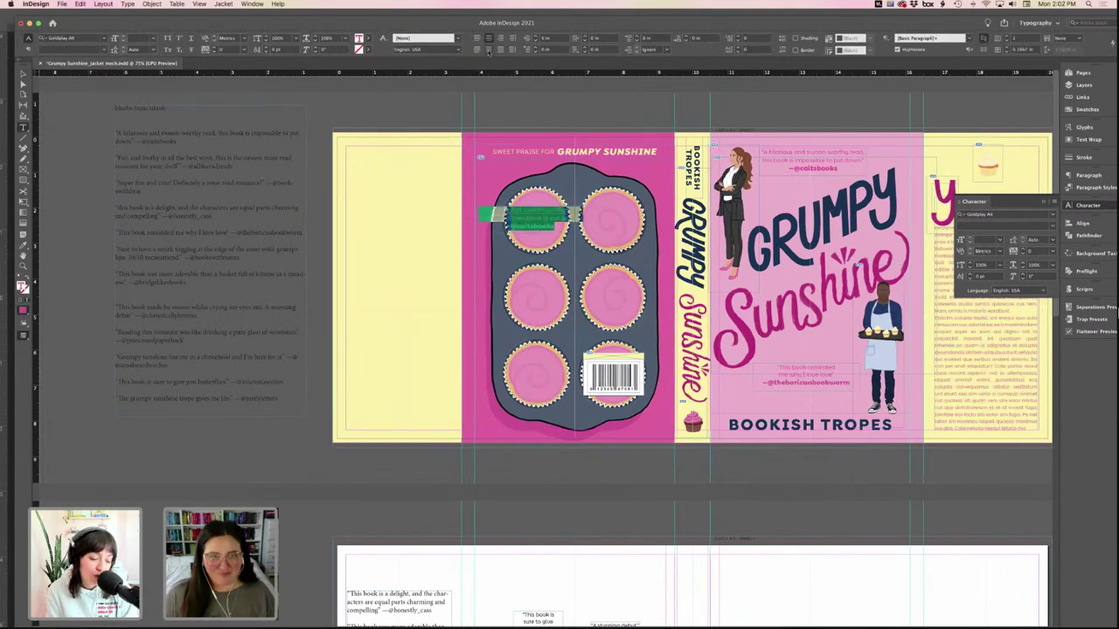
{"action": "left_click", "coordinate": [360, 39]}
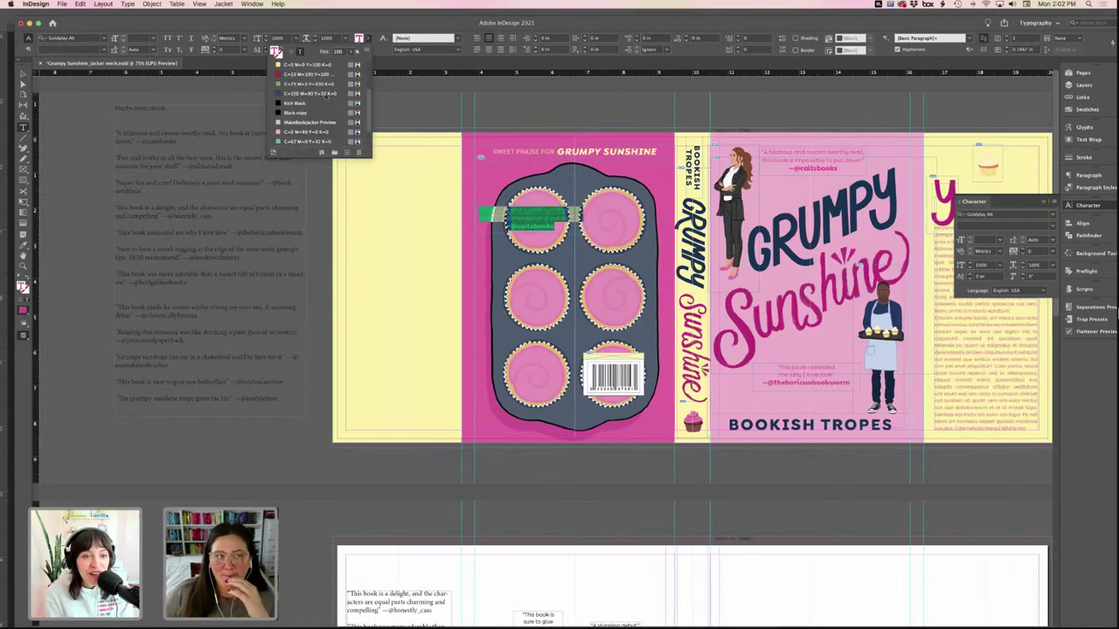
{"action": "left_click", "coordinate": [309, 83]}
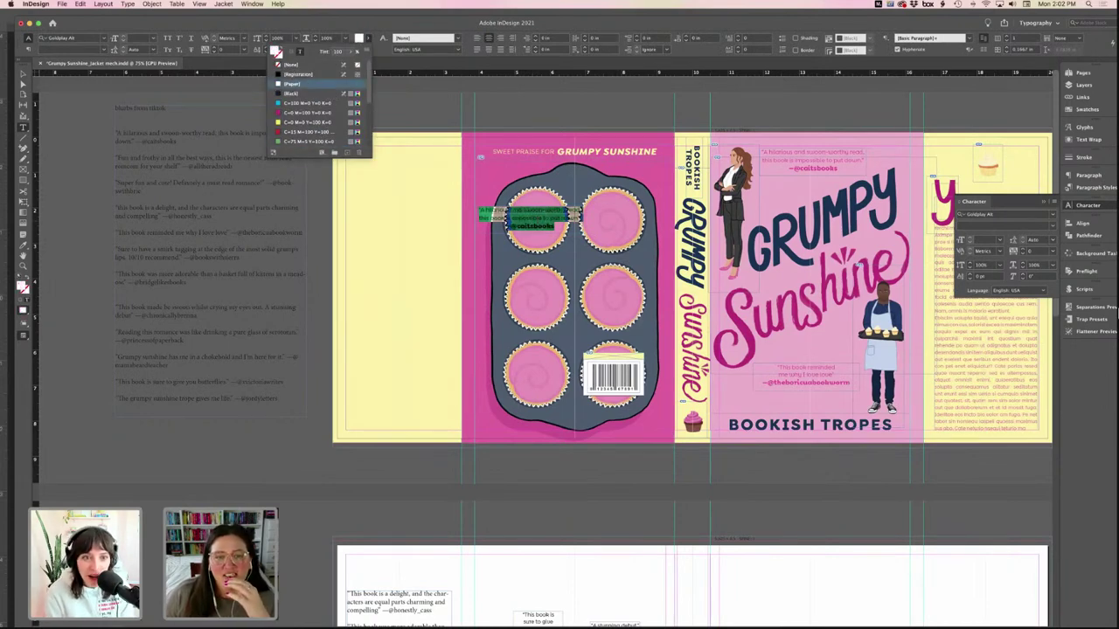
{"action": "key", "text": "Escape"}
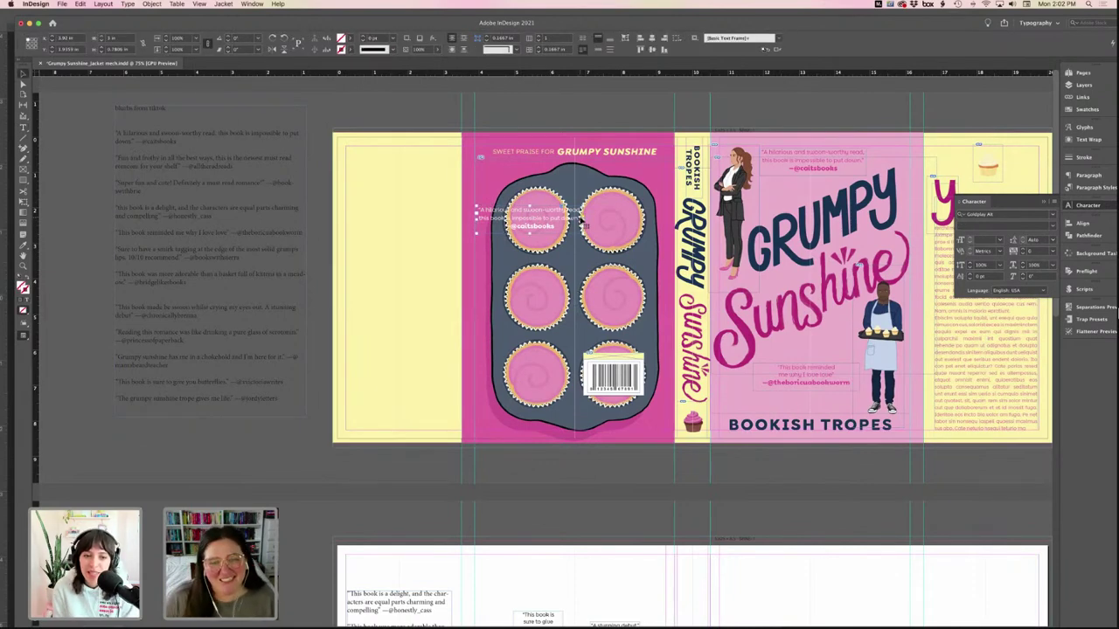
- Fit the quote inside the upper-left cupcake by narrowing its frame, reducing the quote text to 10 pt and adjusting the frame
{"action": "left_click_drag", "start_coordinate": [582, 220], "coordinate": [564, 220]}
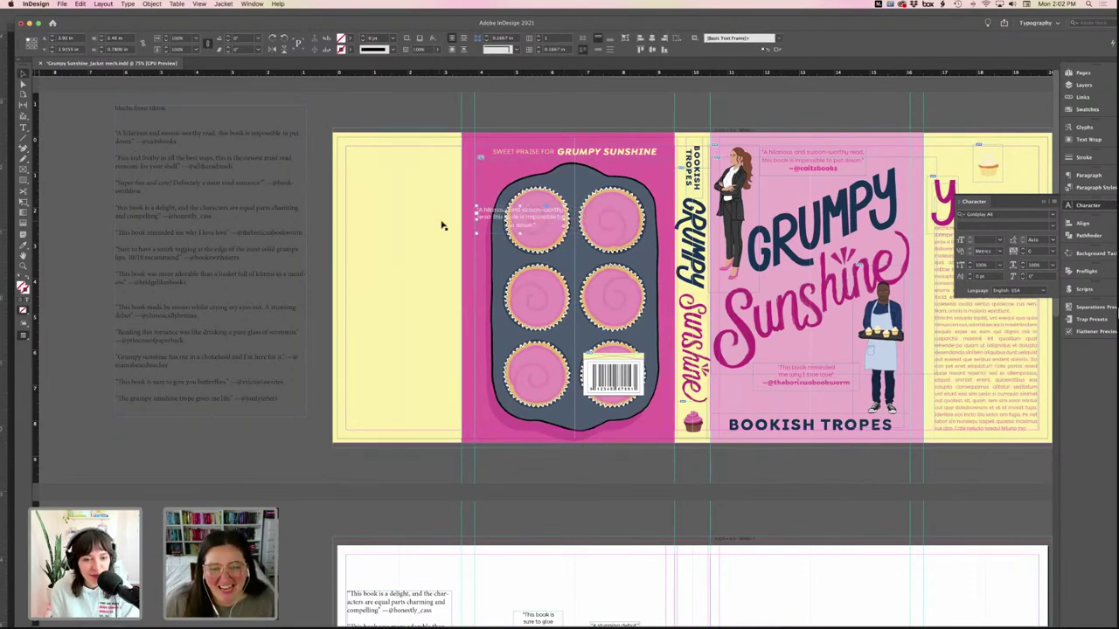
{"action": "left_click_drag", "start_coordinate": [476, 221], "coordinate": [509, 220]}
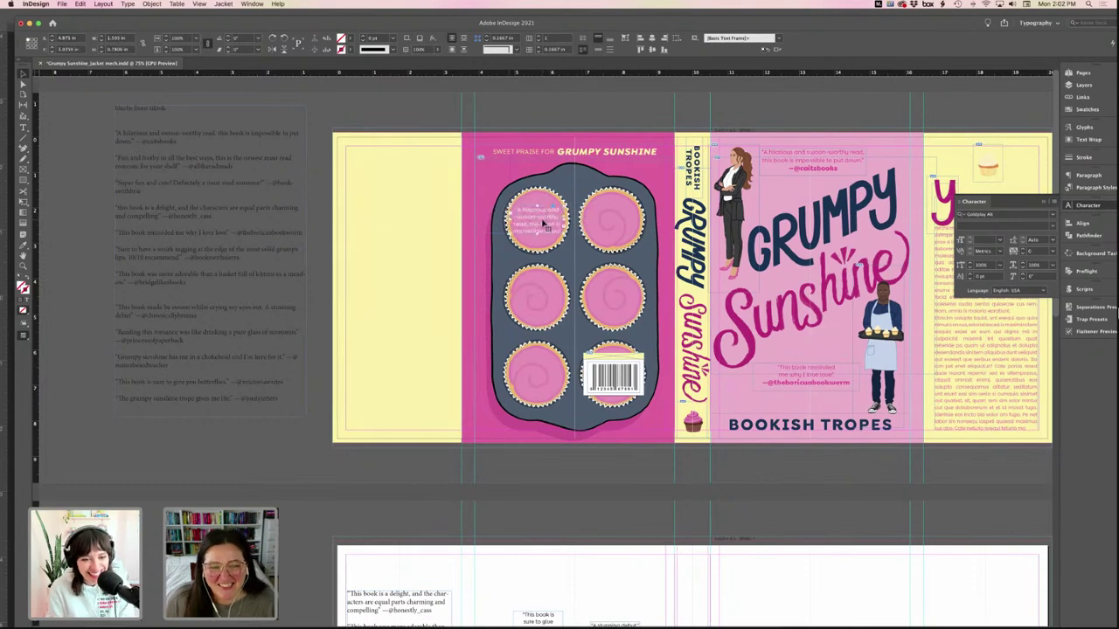
{"action": "double_click", "coordinate": [543, 224]}
{"action": "key", "text": "super+a"}
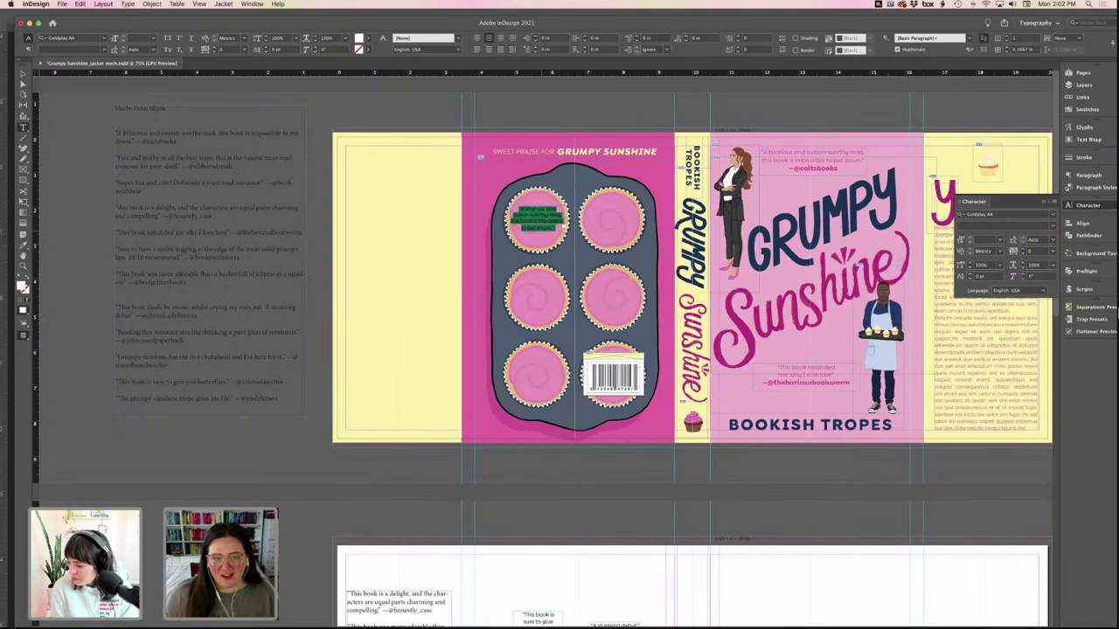
{"action": "left_click", "coordinate": [547, 225]}
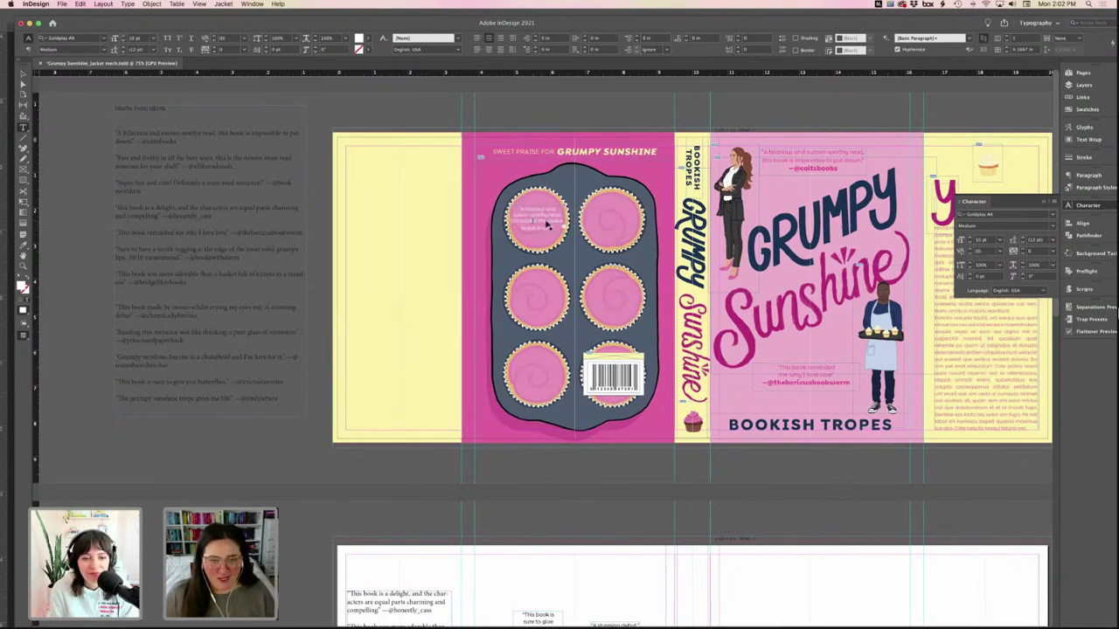
{"action": "key", "text": "Escape"}
{"action": "mouse_move", "coordinate": [536, 232]}
{"action": "left_mouse_down"}
{"action": "mouse_move", "coordinate": [537, 246]}
{"action": "mouse_move", "coordinate": [541, 225]}
{"action": "left_mouse_up"}
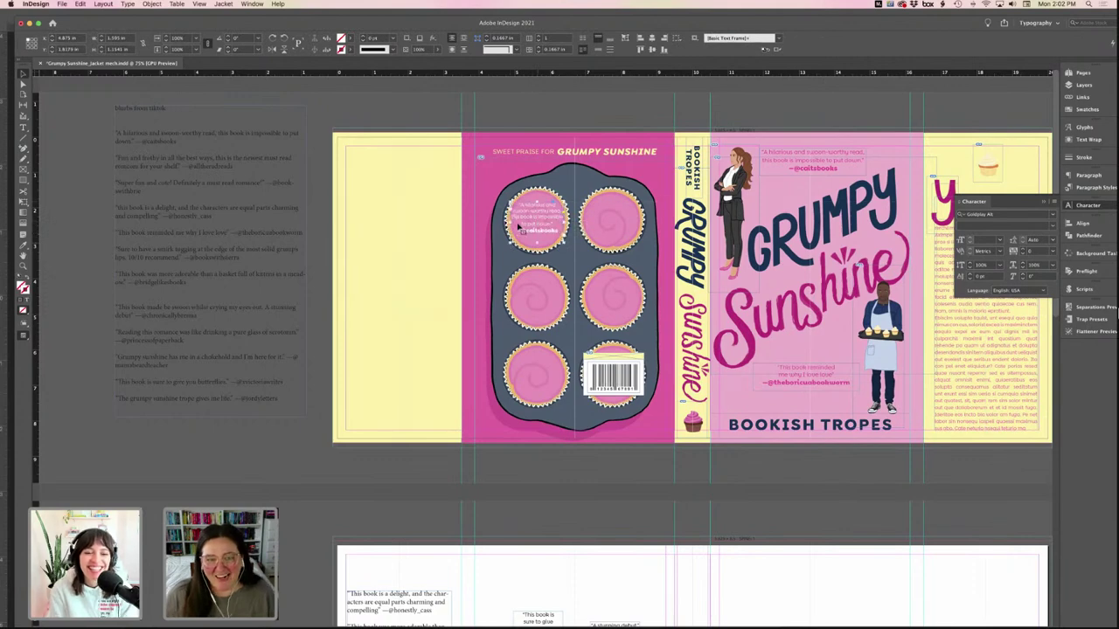
- Replace the text on the upper-left cupcake with the "this is the newest must read romcom for your shelf" quote and its attribution from the blurb list
{"action": "left_click", "coordinate": [170, 166]}
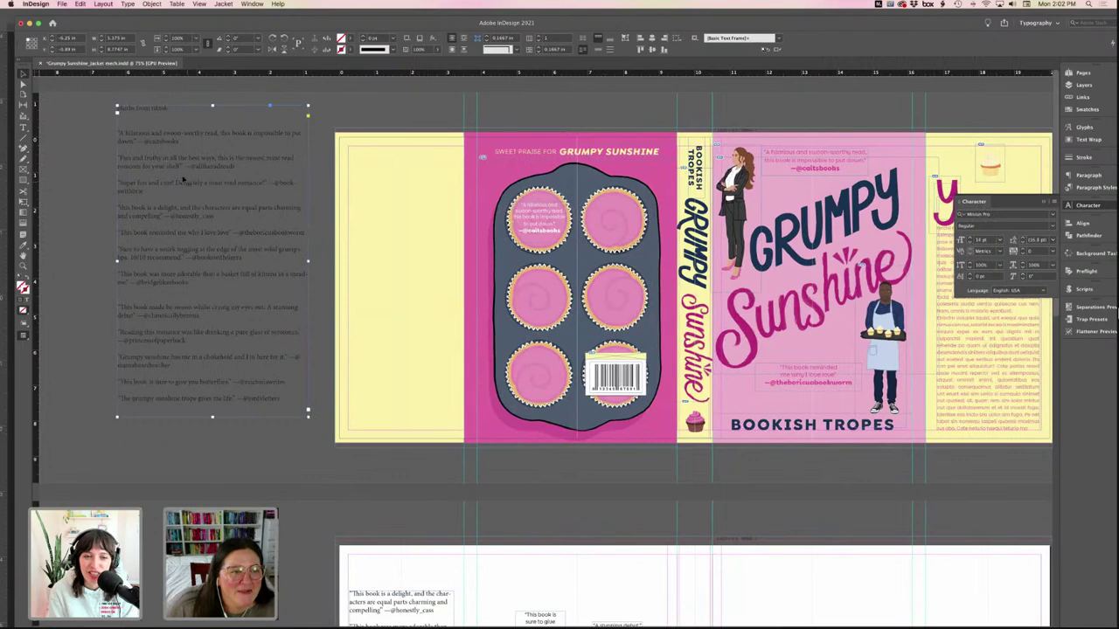
{"action": "scroll", "coordinate": [183, 180], "scroll_direction": "left", "scroll_amount": 2}
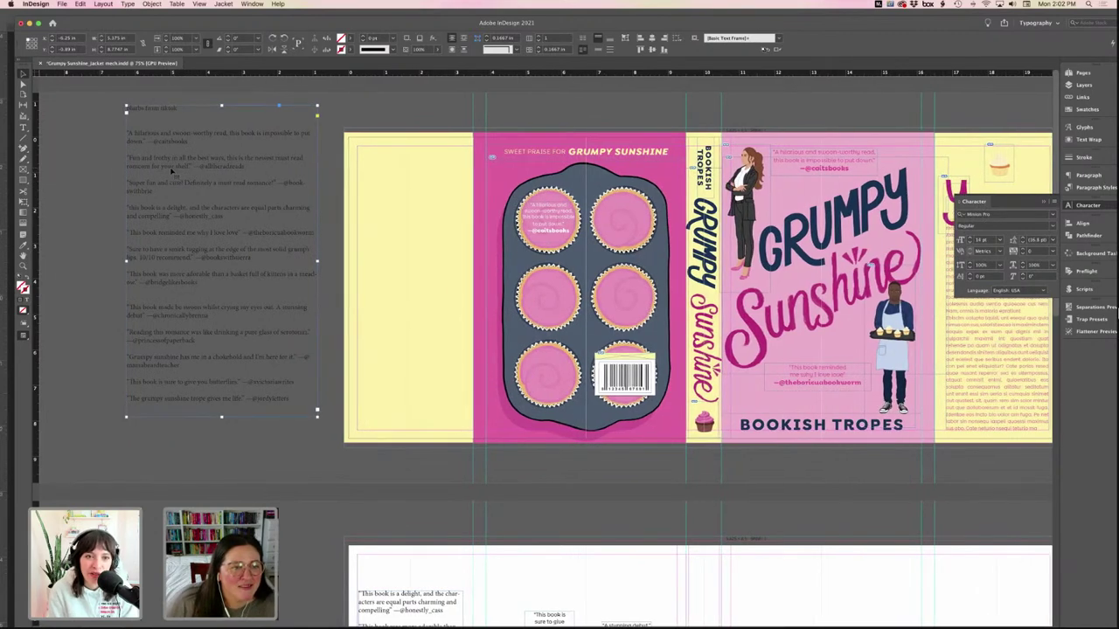
{"action": "double_click", "coordinate": [240, 167]}
{"action": "mouse_move", "coordinate": [244, 167]}
{"action": "left_mouse_down"}
{"action": "mouse_move", "coordinate": [198, 159]}
{"action": "mouse_move", "coordinate": [229, 159]}
{"action": "left_mouse_up"}
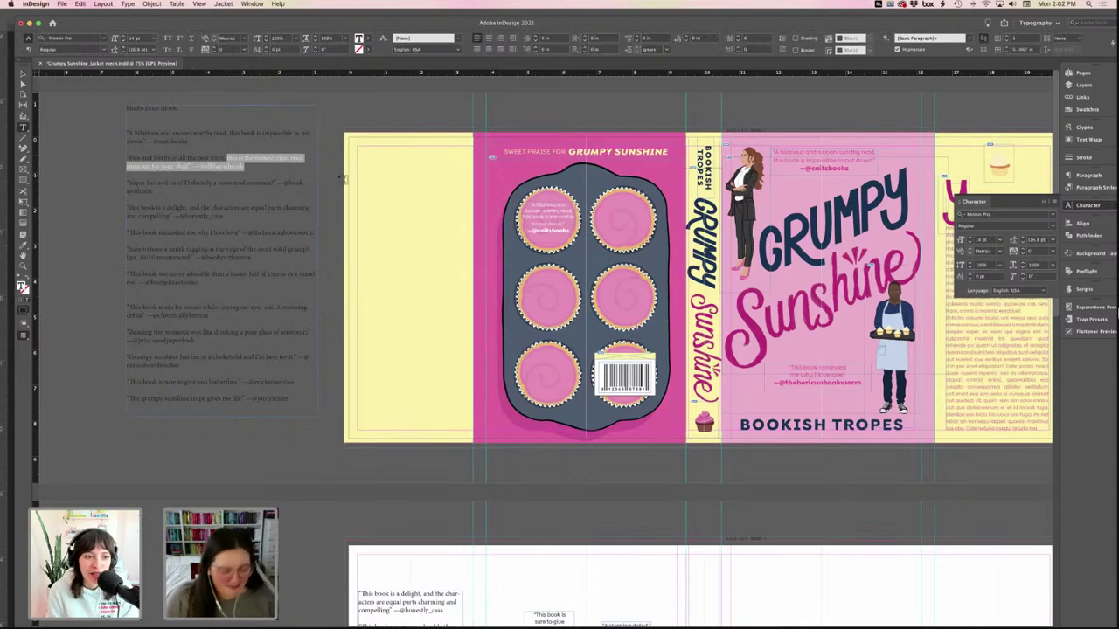
{"action": "left_click", "coordinate": [550, 231]}
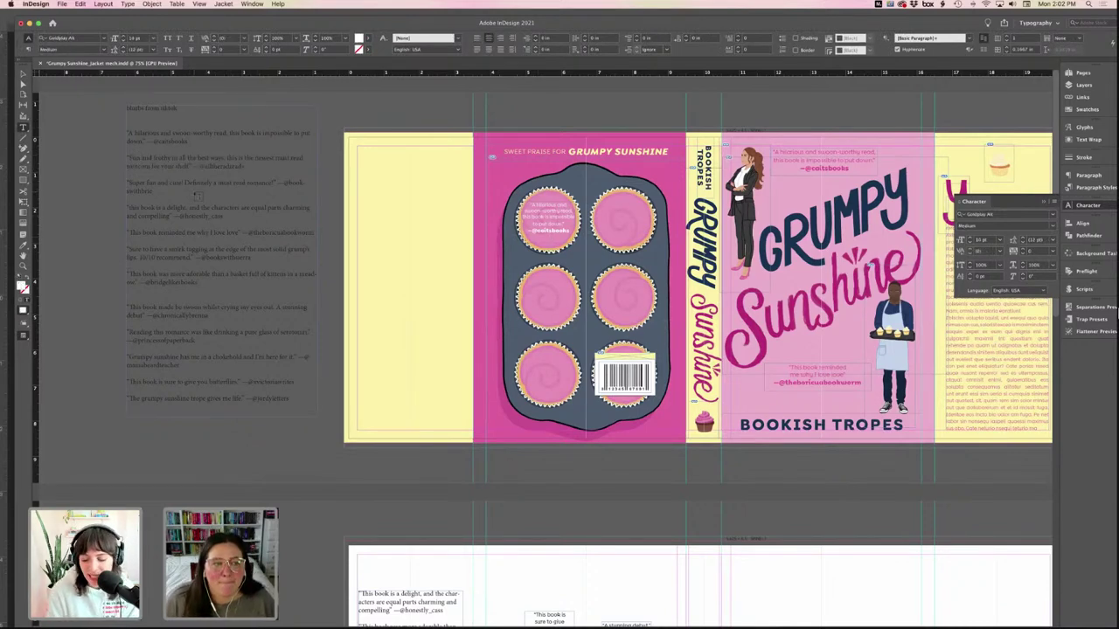
{"action": "scroll", "coordinate": [199, 197], "scroll_direction": "right", "scroll_amount": 1}
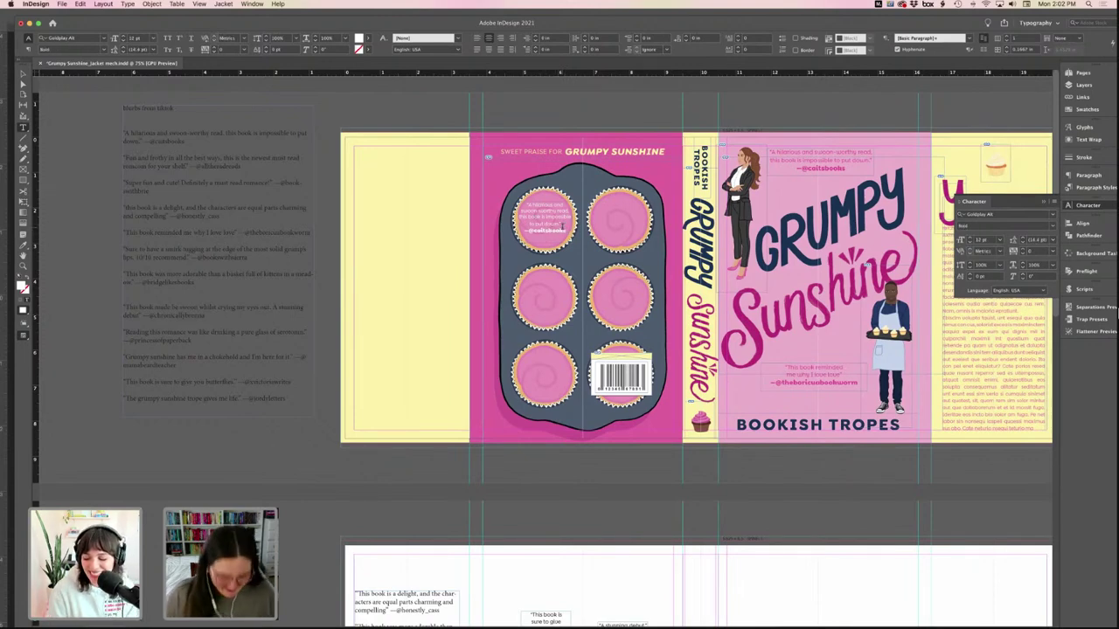
{"action": "key", "text": "super+a"}
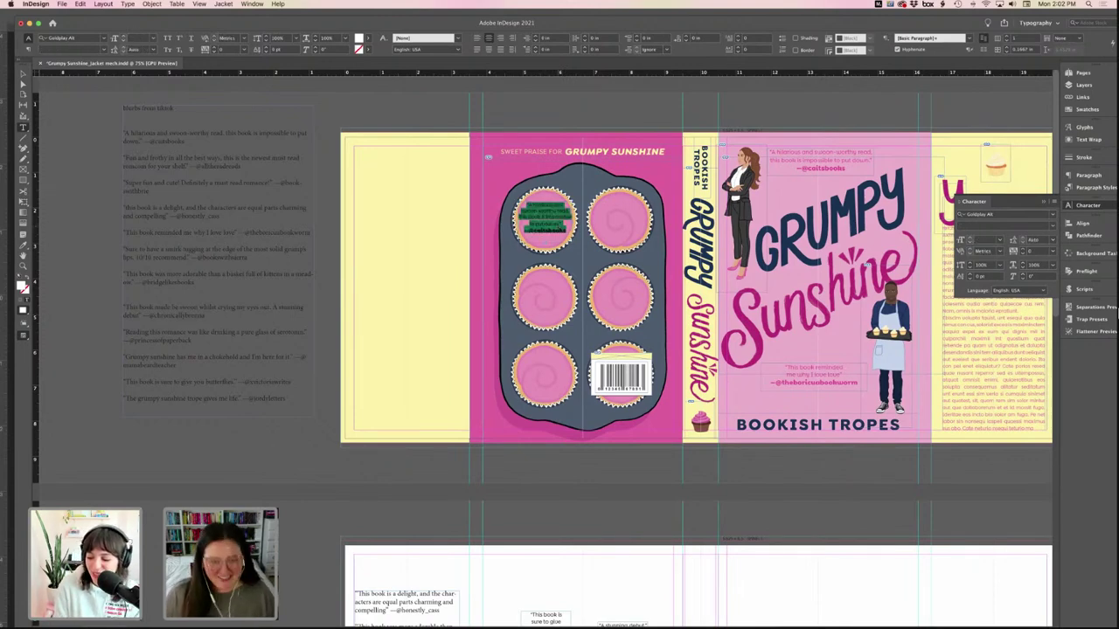
{"action": "type", "text": "this is the newest must read romcom for your shelf.\\\" —@allthereadsnds"}
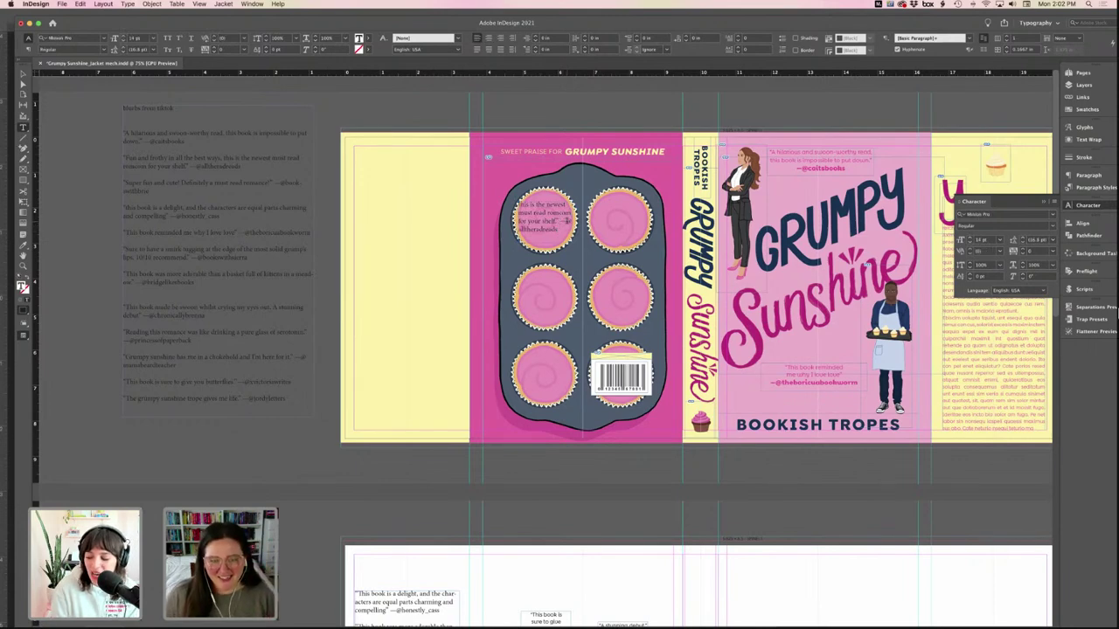
- Put the attribution on its own line, centre the cupcake quote, and begin it with an opening quotation mark and a capital "This"
{"action": "key", "text": "Return"}
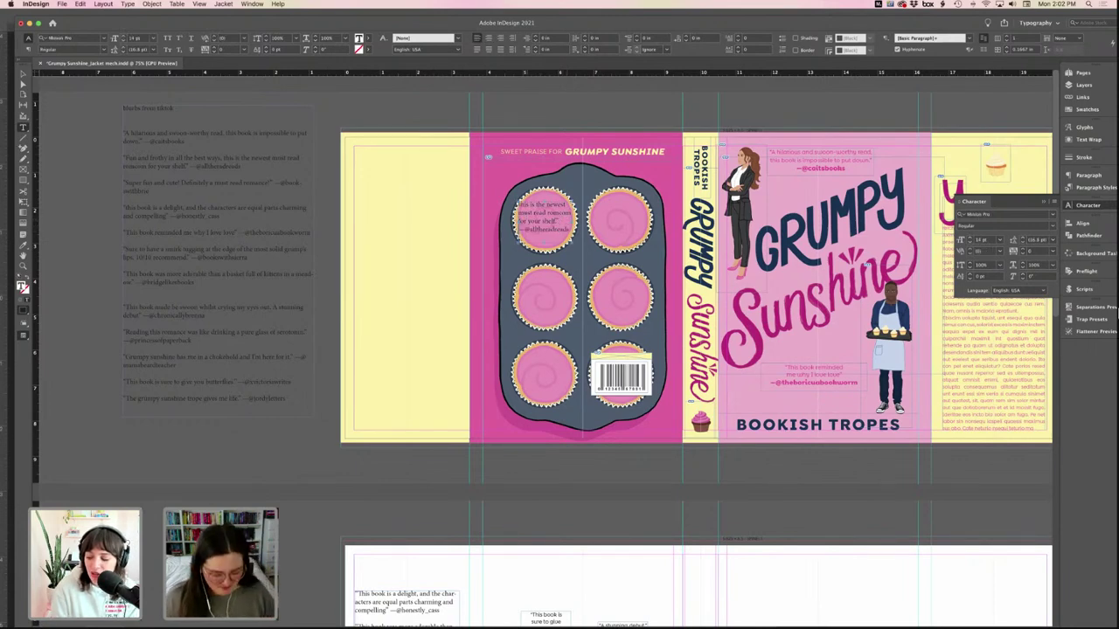
{"action": "key", "text": "super+a"}
{"action": "key", "text": "super+shift+c"}
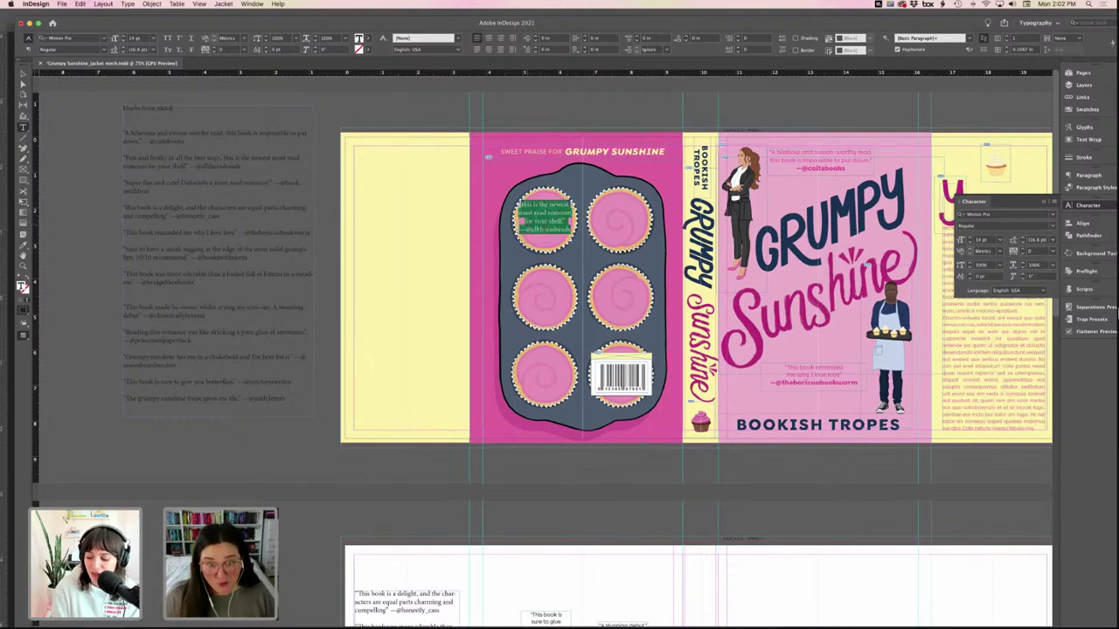
{"action": "left_click", "coordinate": [542, 219]}
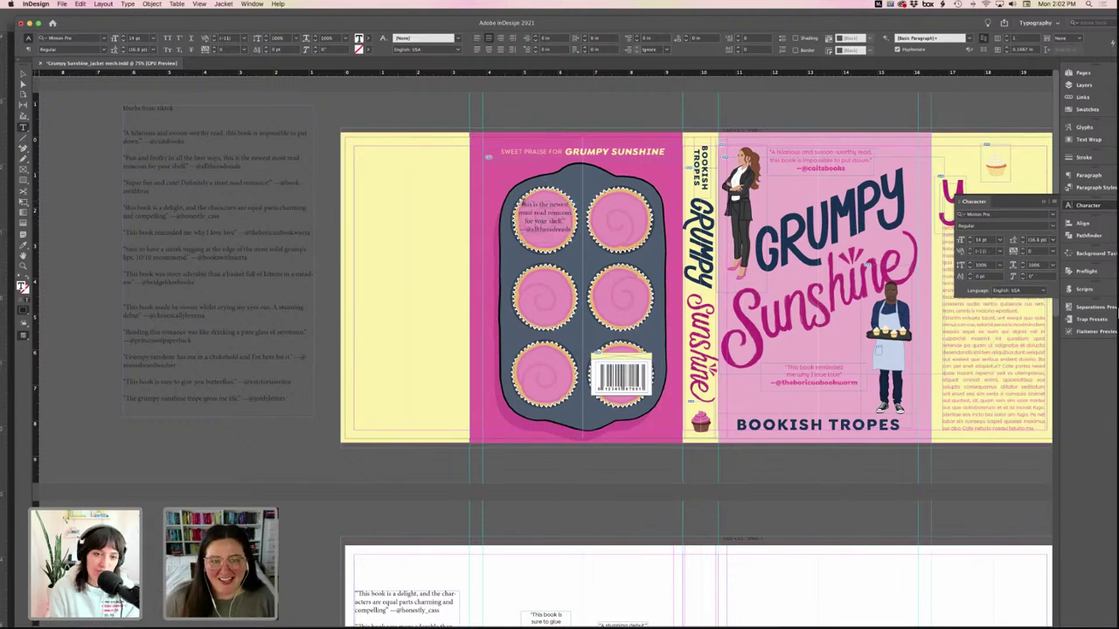
{"action": "key", "text": "shift+Right"}
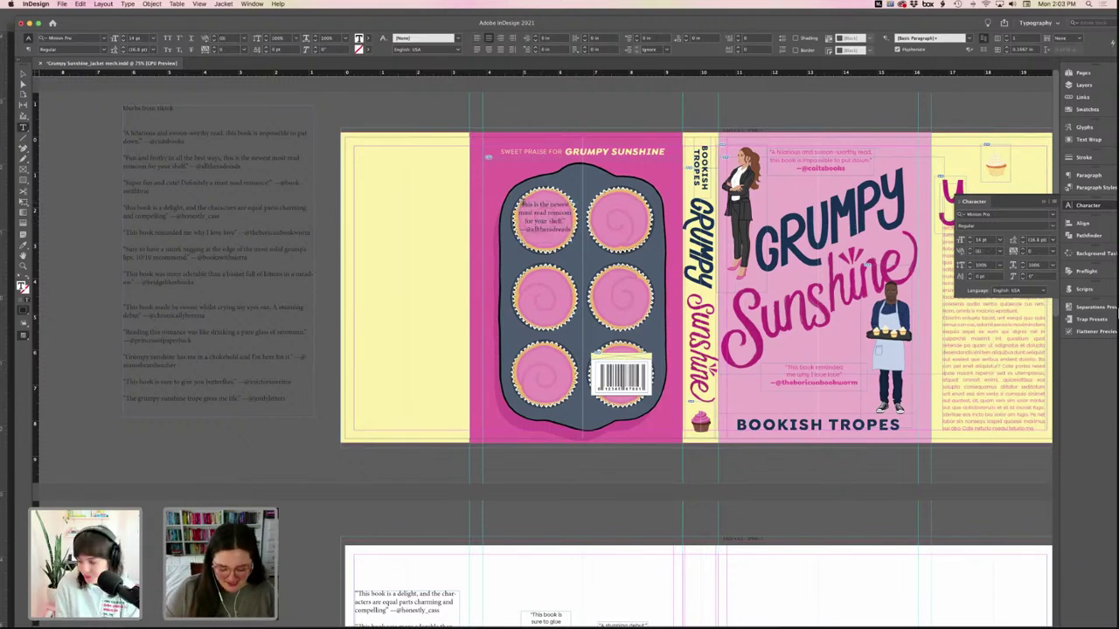
{"action": "type", "text": "T"}
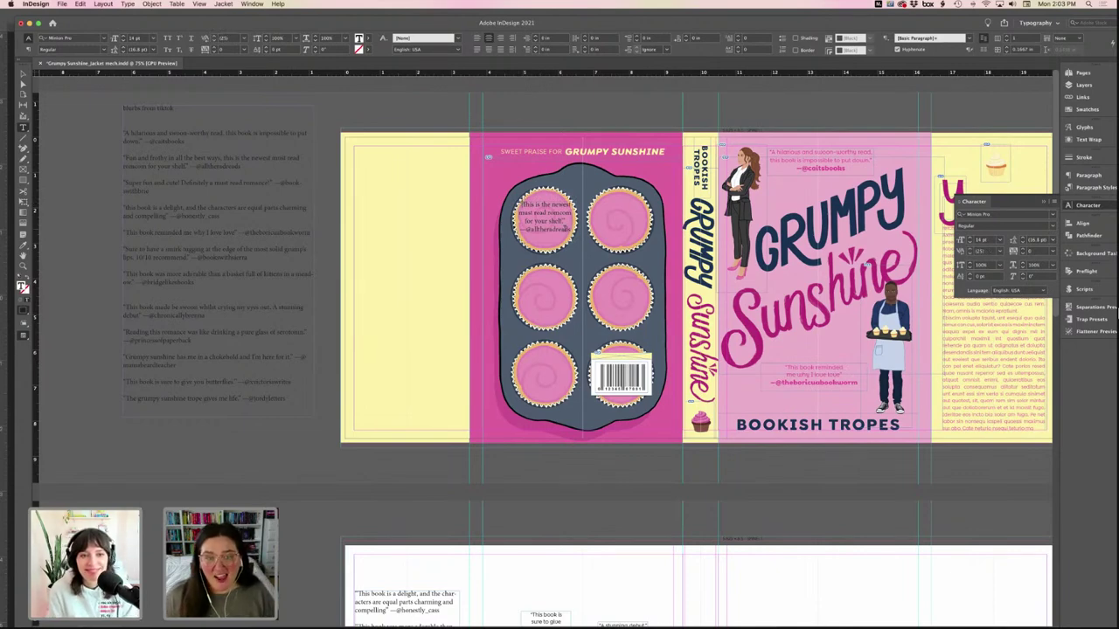
- Set all the text of the upper-left cupcake quote in Goldplay Alt SemiBold
{"action": "key", "text": "super+a"}
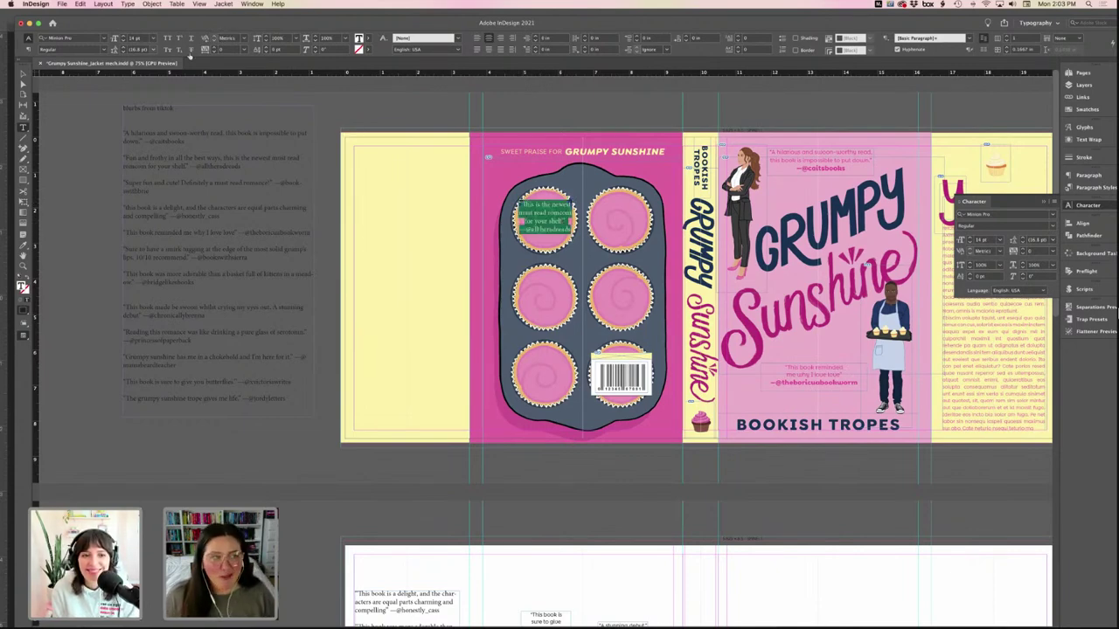
{"action": "left_click_drag", "start_coordinate": [98, 24], "coordinate": [85, 17]}
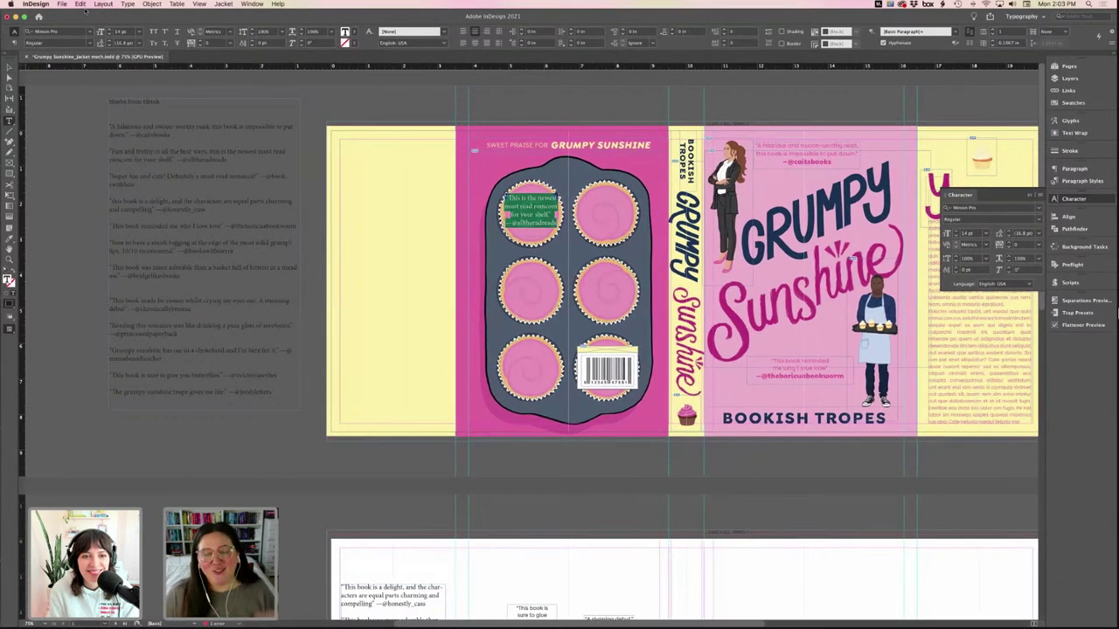
{"action": "left_click_drag", "start_coordinate": [79, 18], "coordinate": [89, 17]}
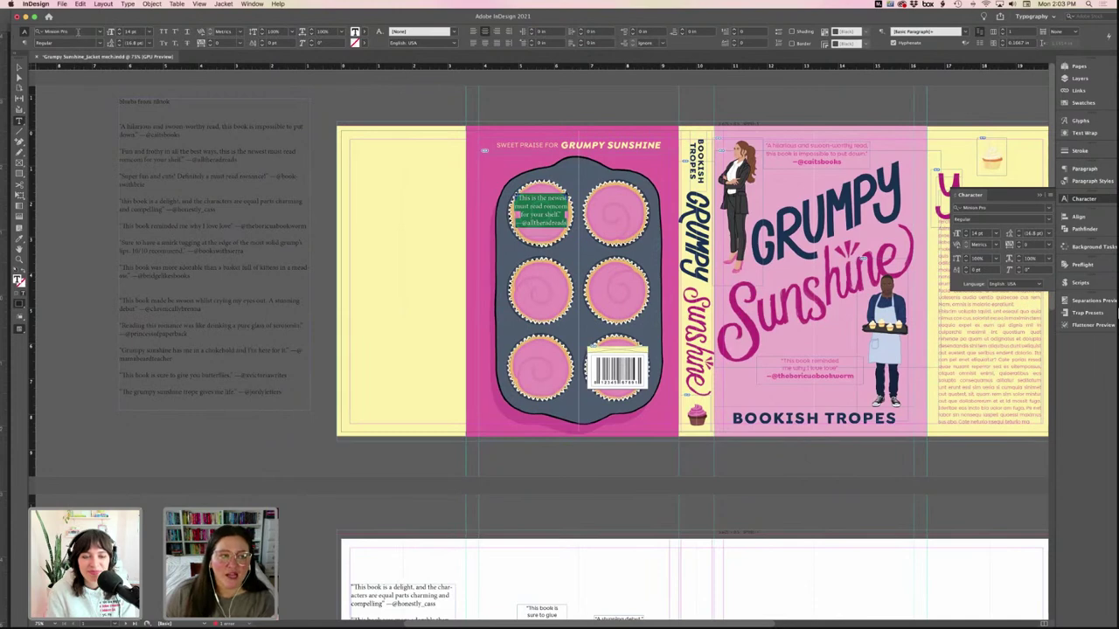
{"action": "left_click", "coordinate": [77, 33]}
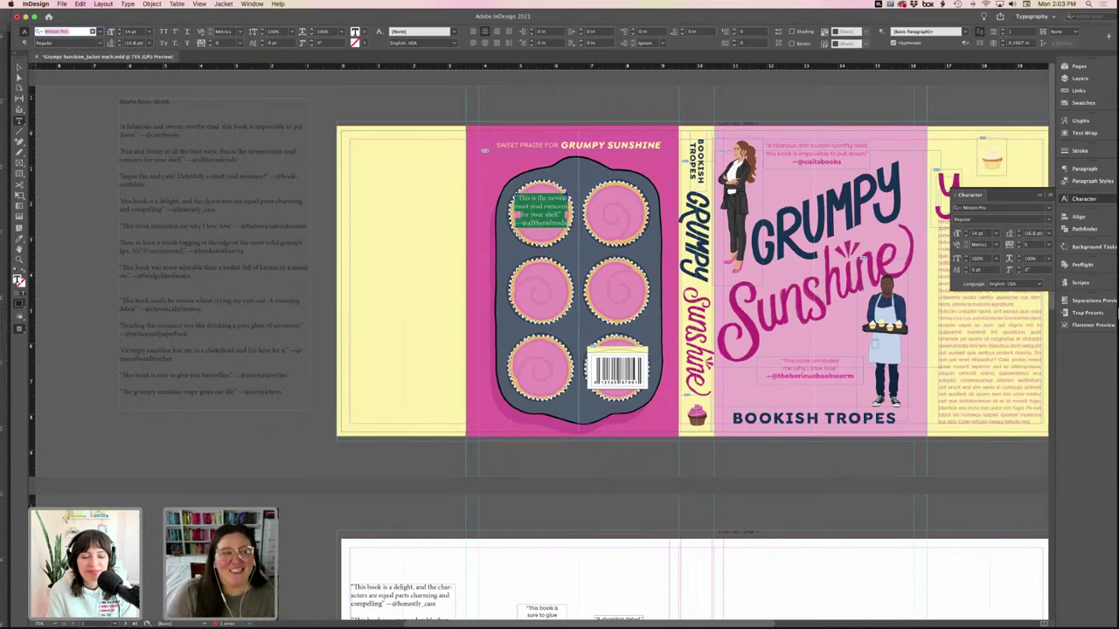
{"action": "type", "text": "goldpl"}
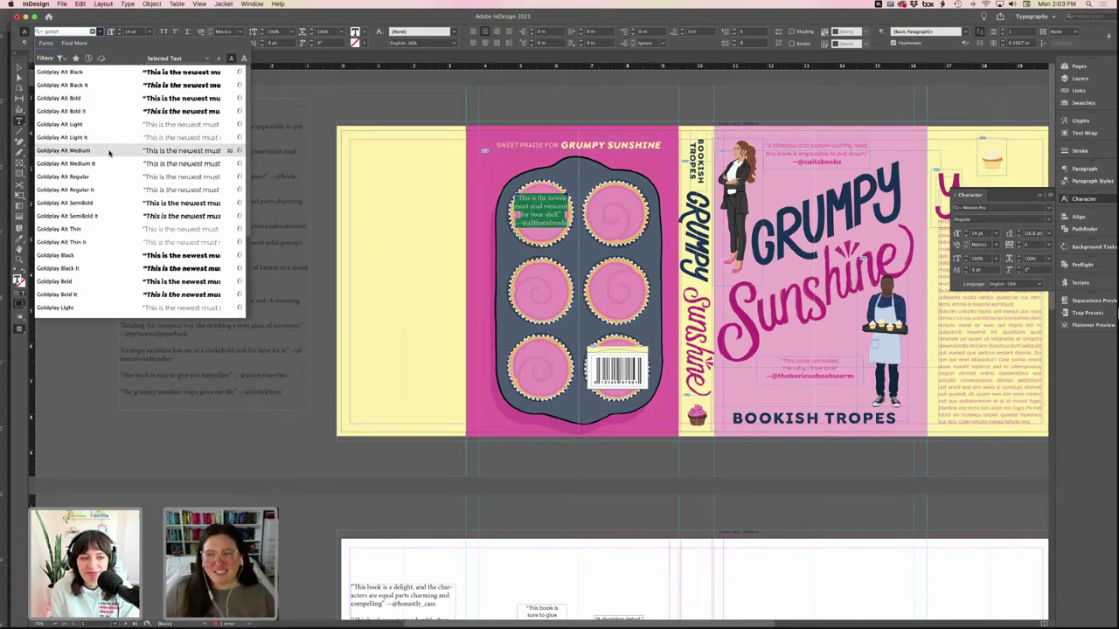
{"action": "left_click", "coordinate": [101, 202]}
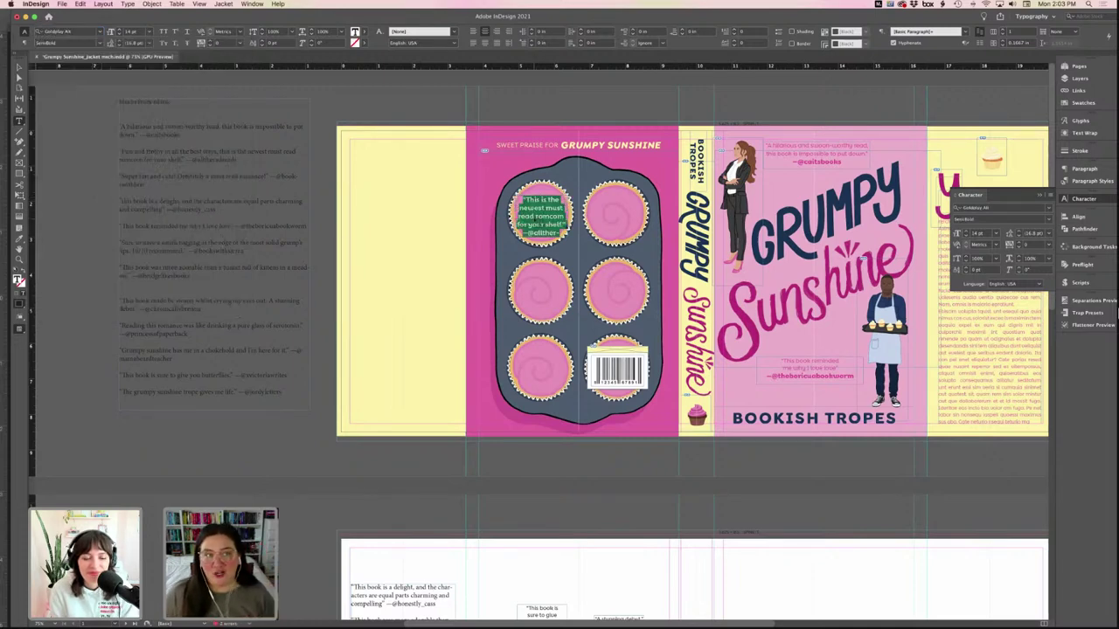
- Reduce the quote sentence on the upper-left cupcake to 10 pt, leaving out its attribution
{"action": "left_click", "coordinate": [567, 224]}
{"action": "left_click_drag", "start_coordinate": [567, 230], "coordinate": [498, 190]}
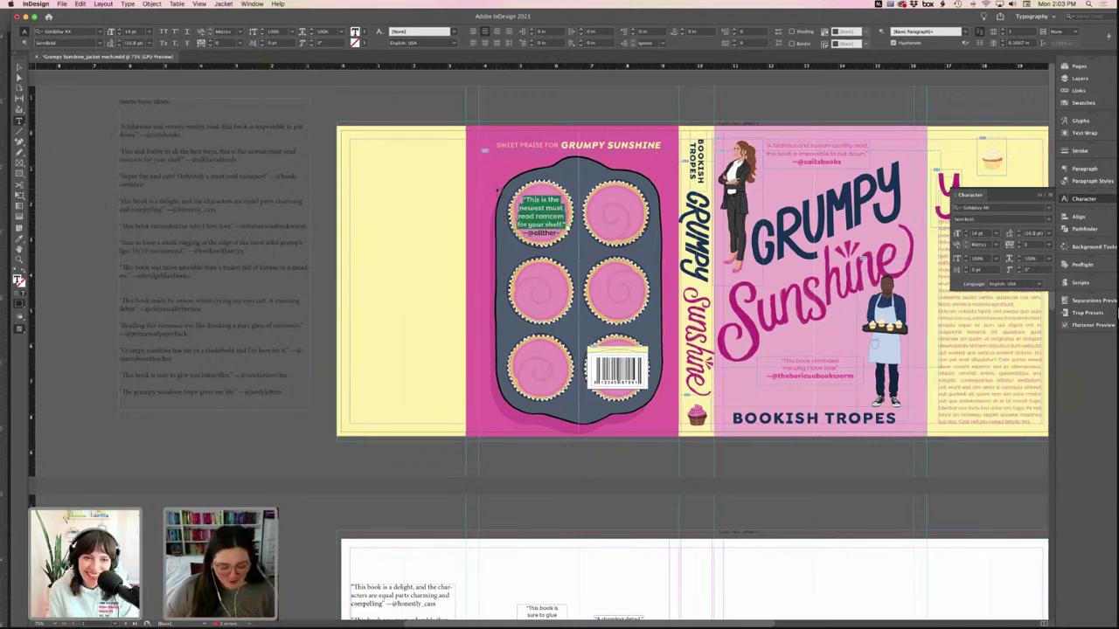
{"action": "key", "text": "super+shift+comma"}
{"action": "key", "text": "super+shift+comma"}
{"action": "key", "text": "super+shift+comma"}
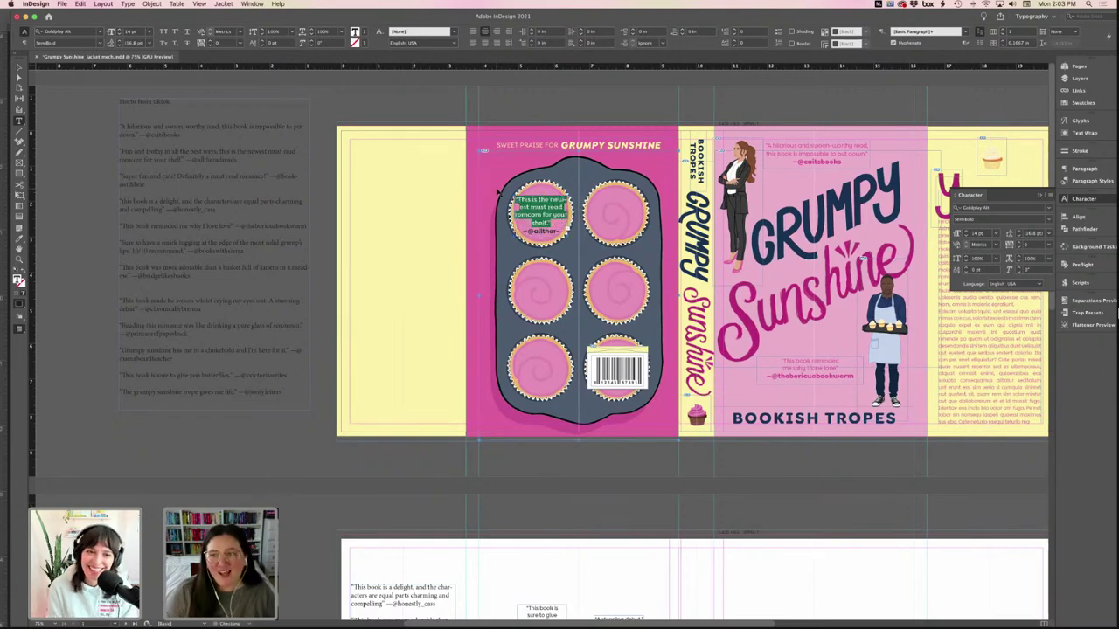
{"action": "key", "text": "super+shift+comma"}
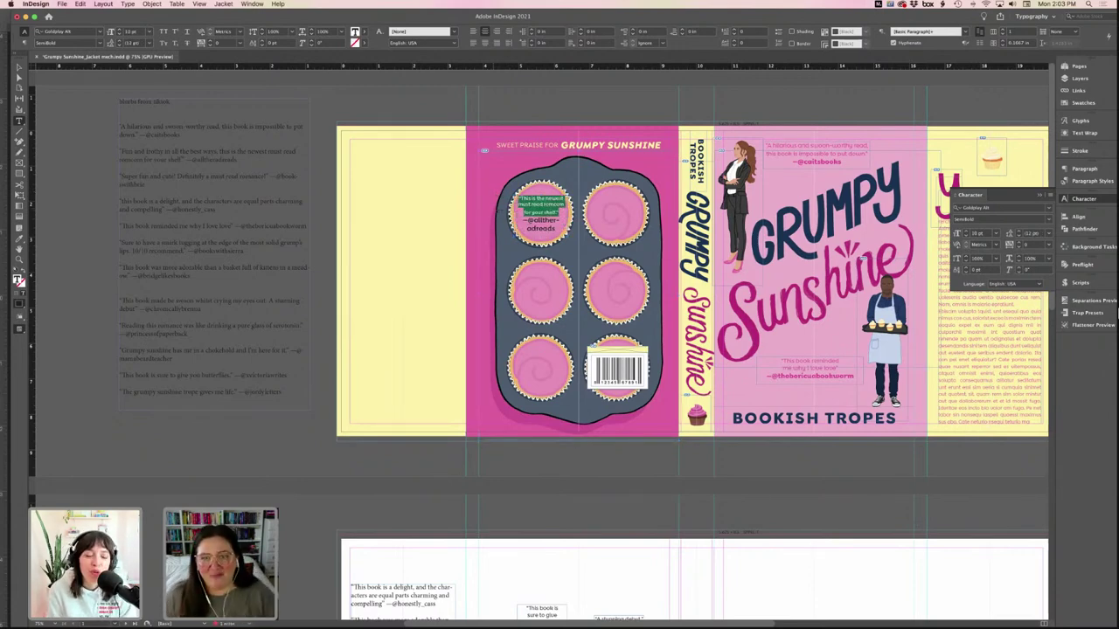
- Reduce the attribution line under the cupcake quote to 12 pt so it fits on one line
{"action": "left_click_drag", "start_coordinate": [556, 229], "coordinate": [511, 218]}
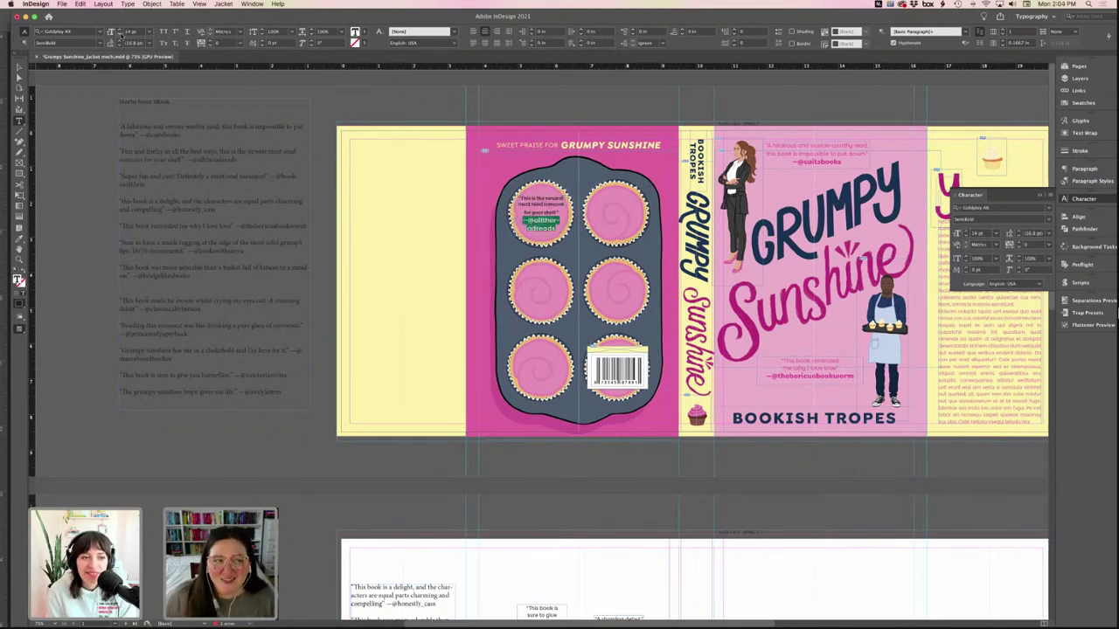
{"action": "left_click", "coordinate": [120, 34]}
{"action": "left_click", "coordinate": [120, 34]}
{"action": "left_click", "coordinate": [567, 215]}
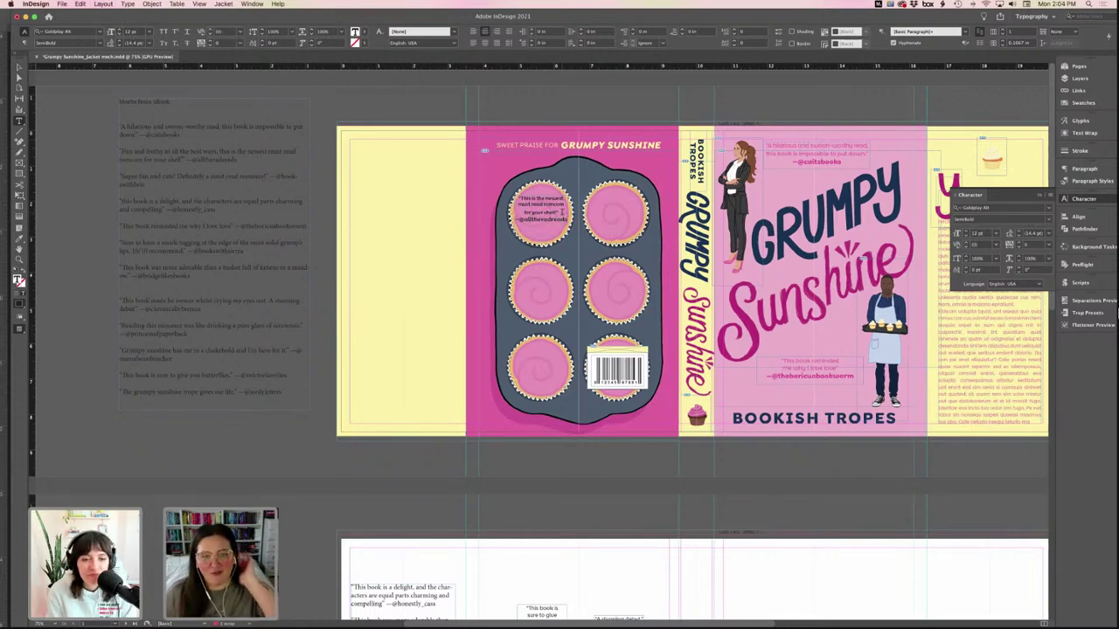
- Set the leading of the whole cupcake quote, including its attribution, to 15 pt
{"action": "left_click_drag", "start_coordinate": [563, 212], "coordinate": [515, 197]}
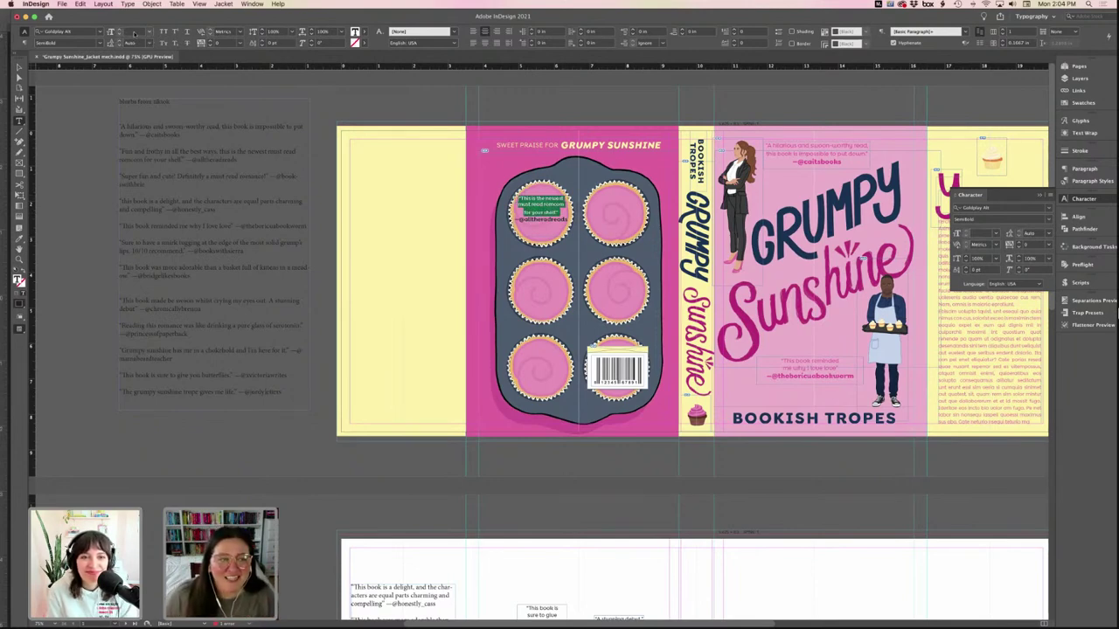
{"action": "left_click", "coordinate": [557, 224]}
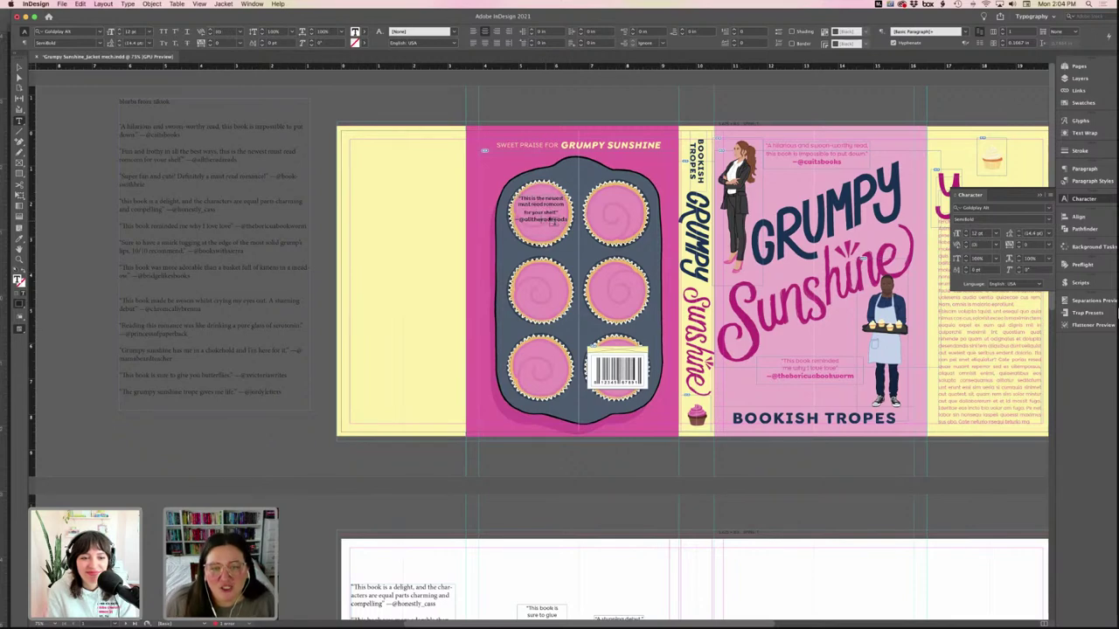
{"action": "left_click_drag", "start_coordinate": [566, 223], "coordinate": [517, 194]}
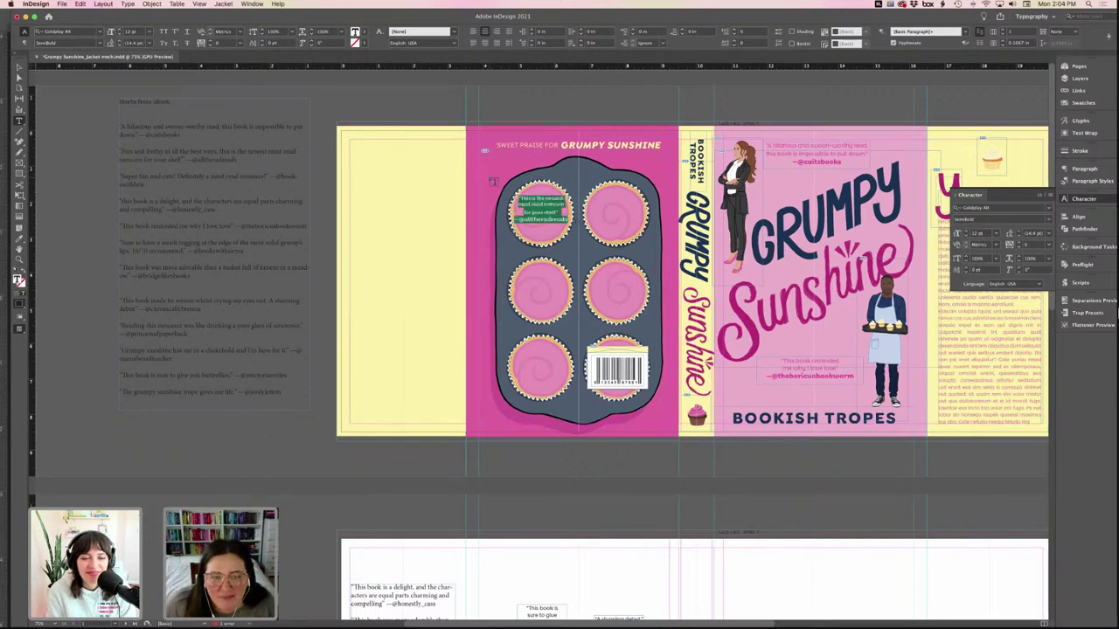
{"action": "left_click", "coordinate": [19, 67]}
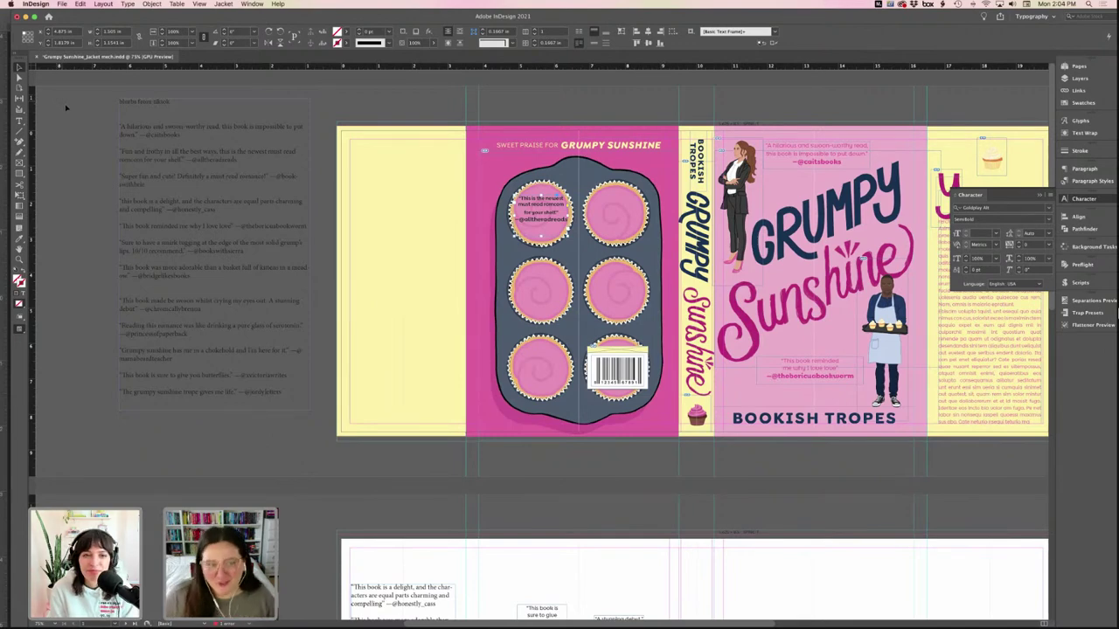
{"action": "left_click", "coordinate": [367, 115]}
{"action": "double_click", "coordinate": [527, 219]}
{"action": "key", "text": "ctrl+a"}
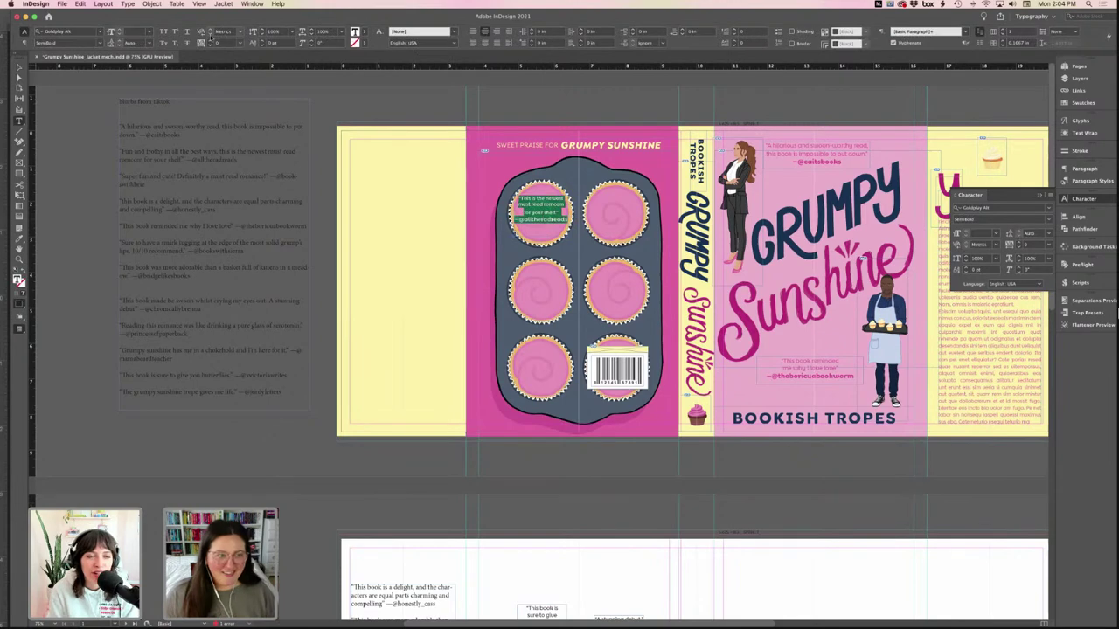
{"action": "type", "text": "1"}
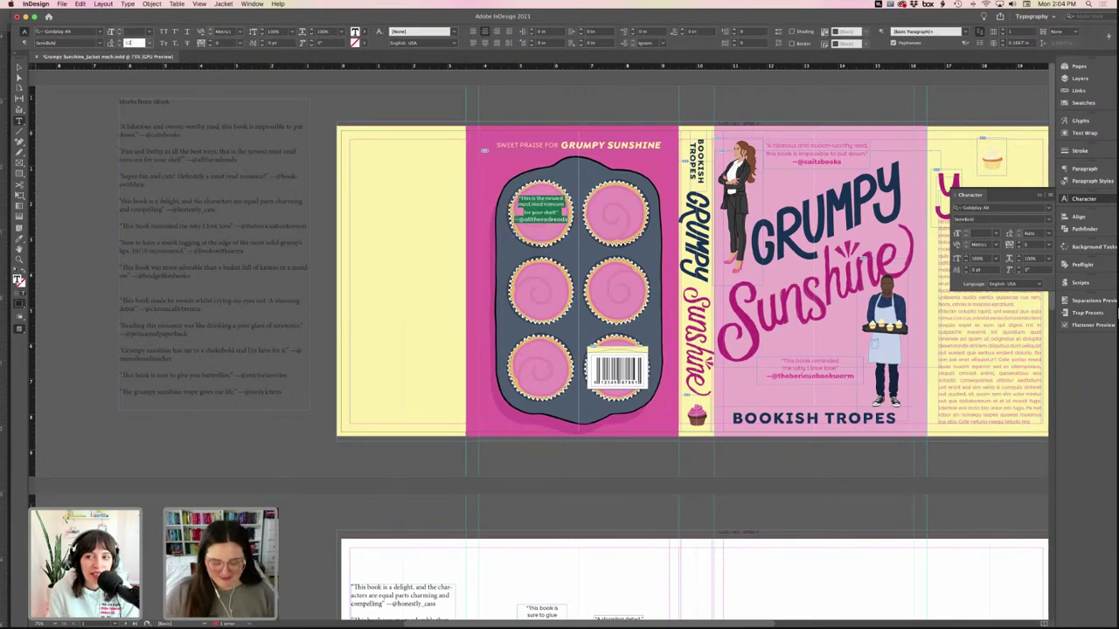
{"action": "key", "text": "Return"}
{"action": "key", "text": "super+z"}
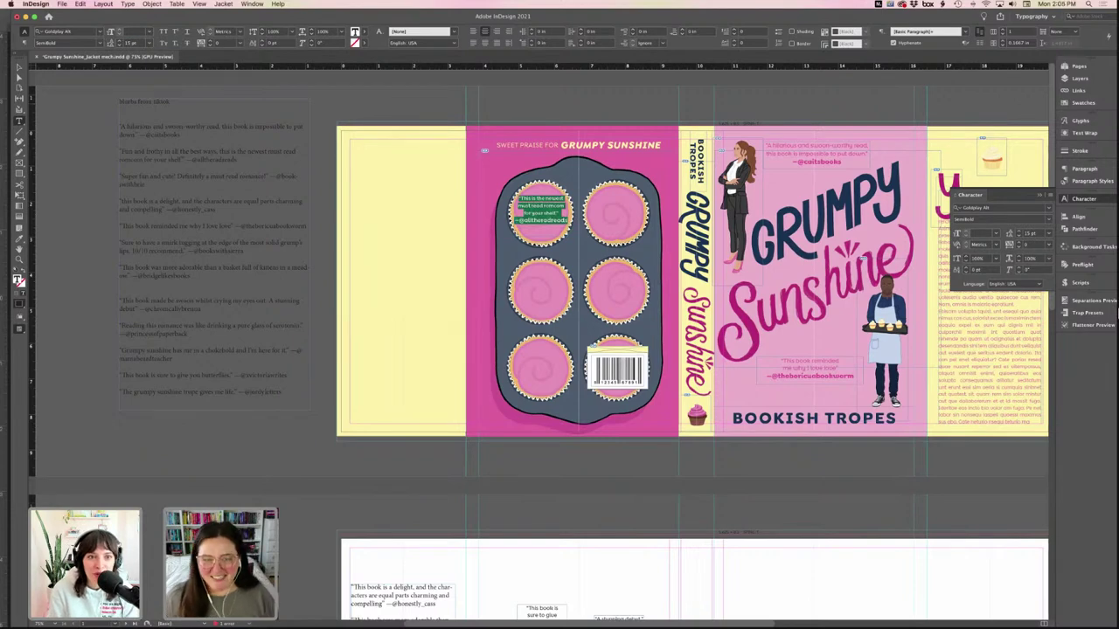
- Deselect the cupcake quote and check how it looks on the back cover with the guides hidden
{"action": "left_click", "coordinate": [563, 217]}
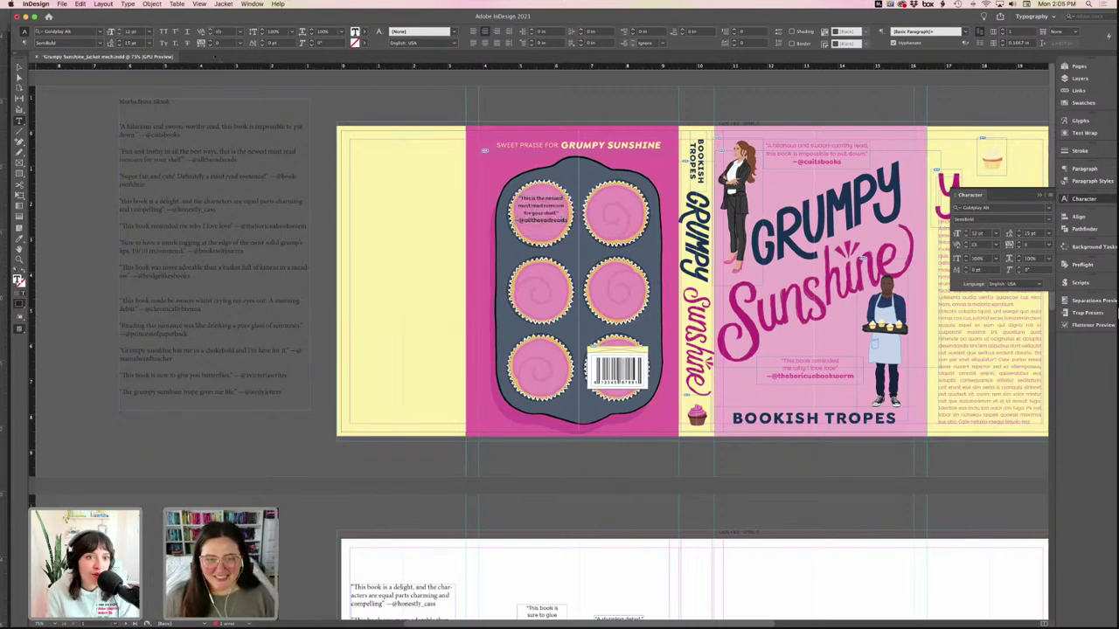
{"action": "key", "text": "Escape"}
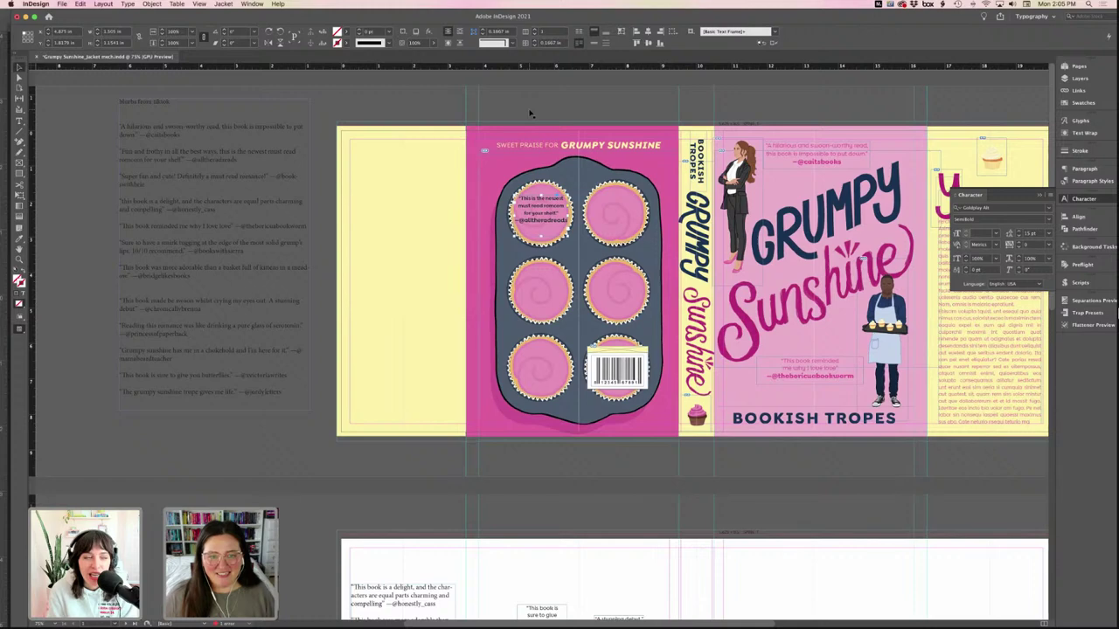
{"action": "left_click", "coordinate": [530, 113]}
{"action": "key", "text": "w"}
{"action": "key", "text": "w"}
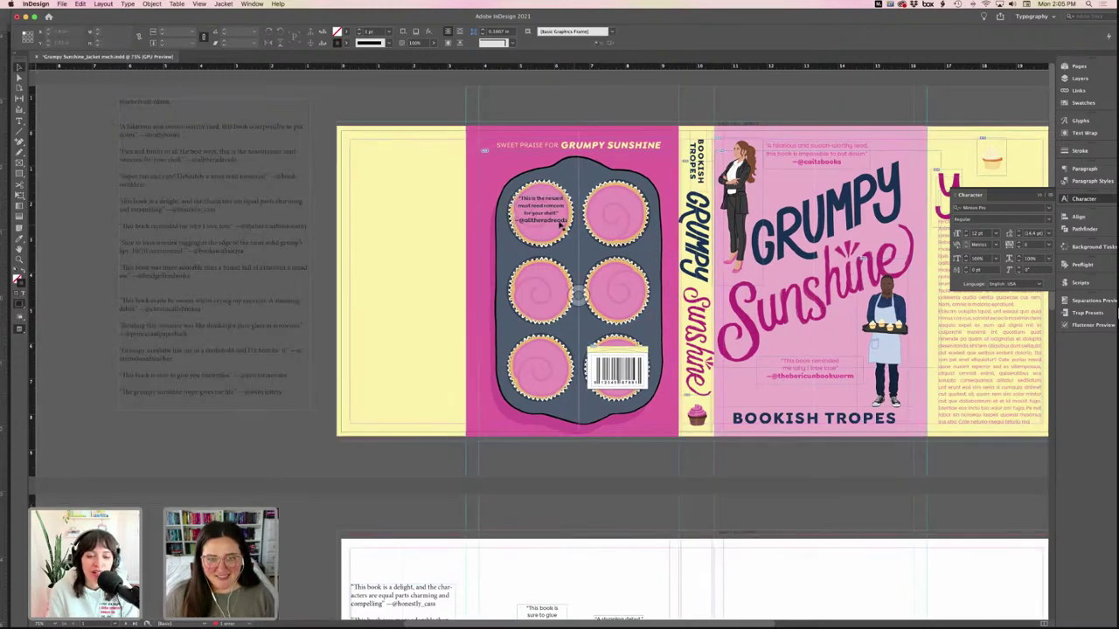
- Make the attribution line under the upper-left cupcake's quote Bold and reduce it to 10 pt so it fits on one line
{"action": "key", "text": "t"}
{"action": "triple_click", "coordinate": [513, 224]}
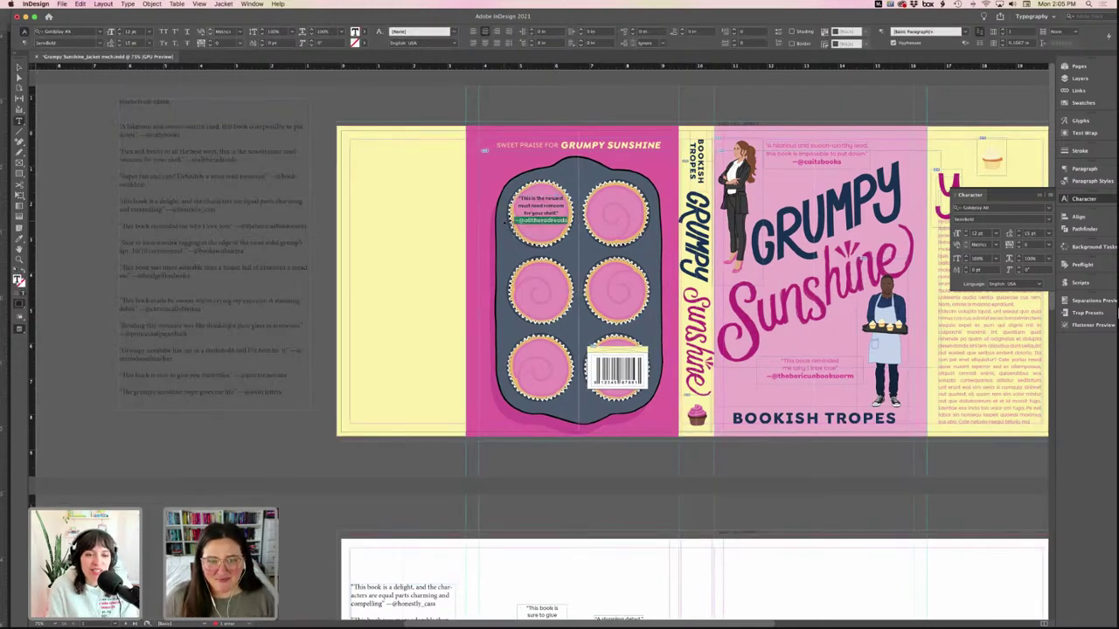
{"action": "left_click", "coordinate": [100, 44]}
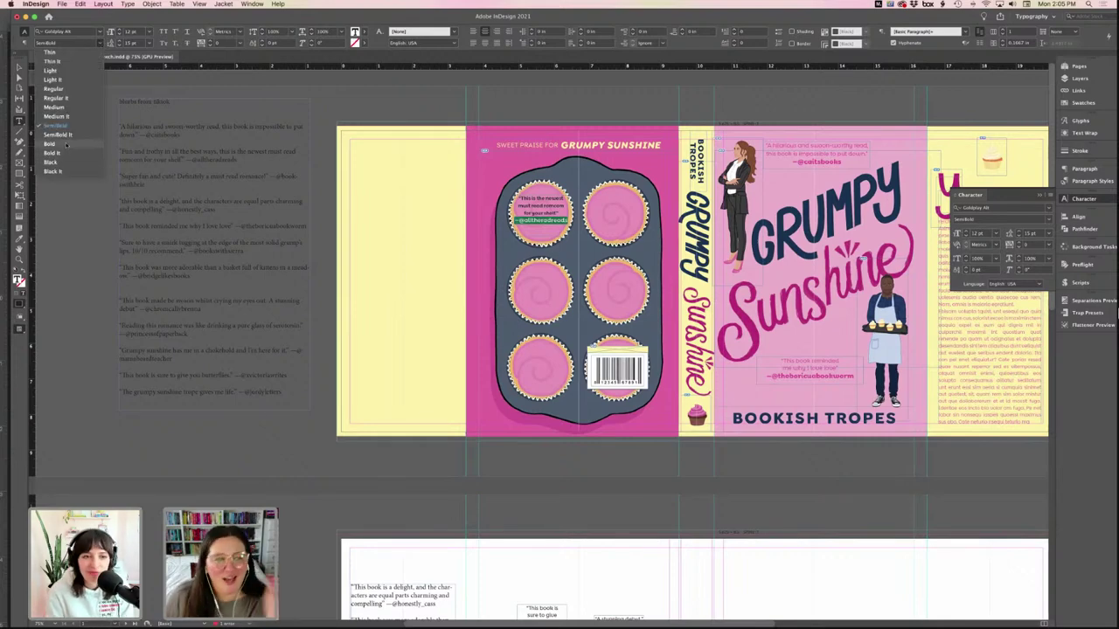
{"action": "left_click", "coordinate": [64, 146]}
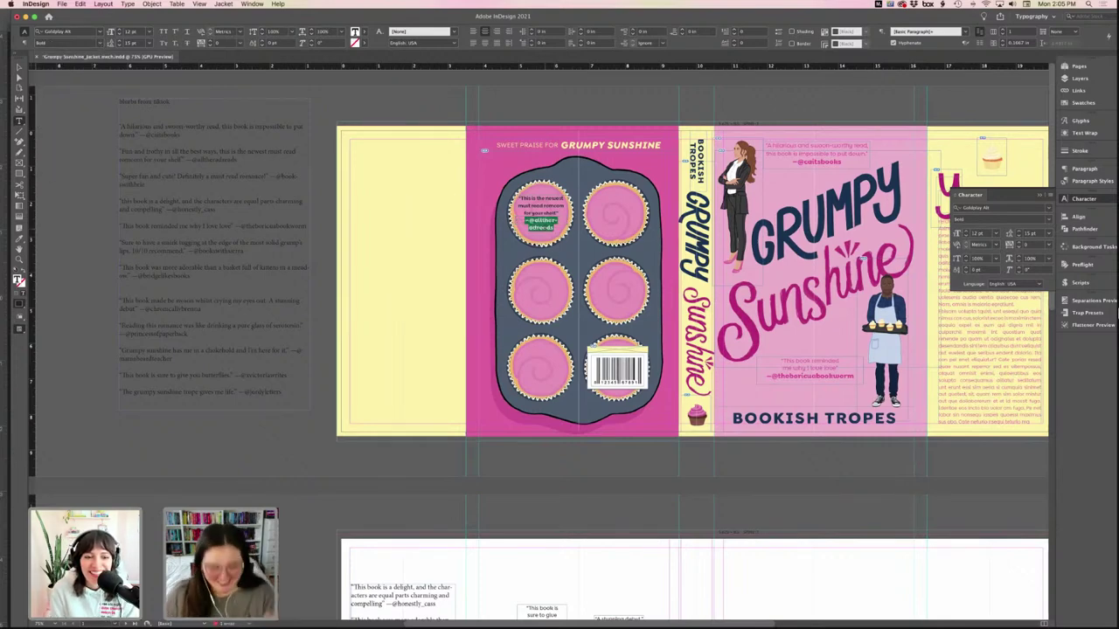
{"action": "left_click", "coordinate": [547, 229]}
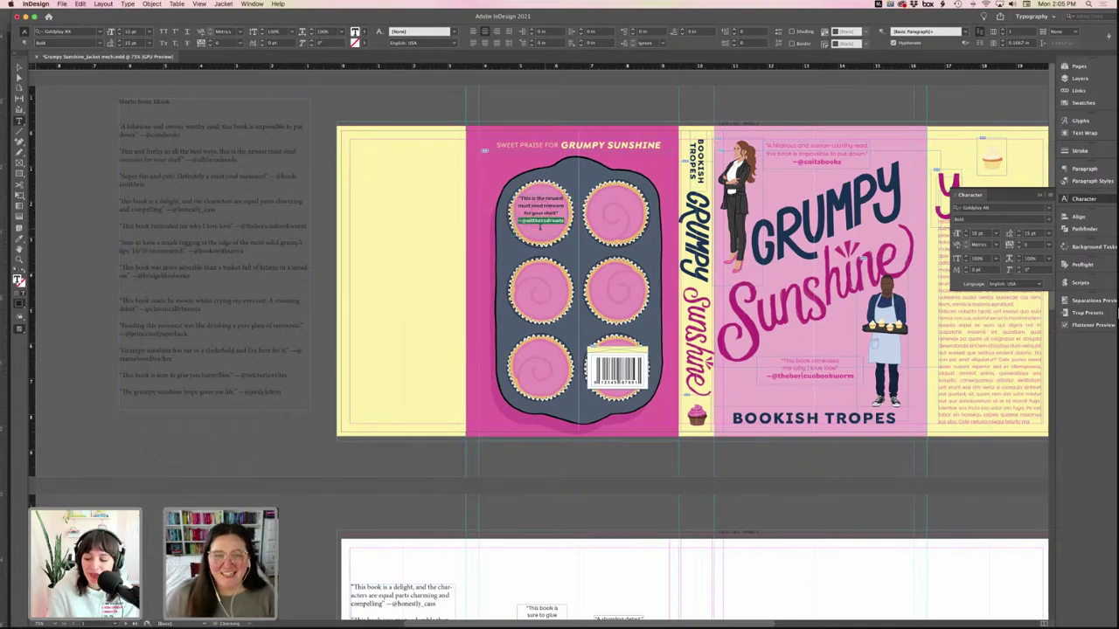
- Change the text colour of the whole upper-left cupcake quote, including its attribution, to the Paper swatch
{"action": "key", "text": "super+a"}
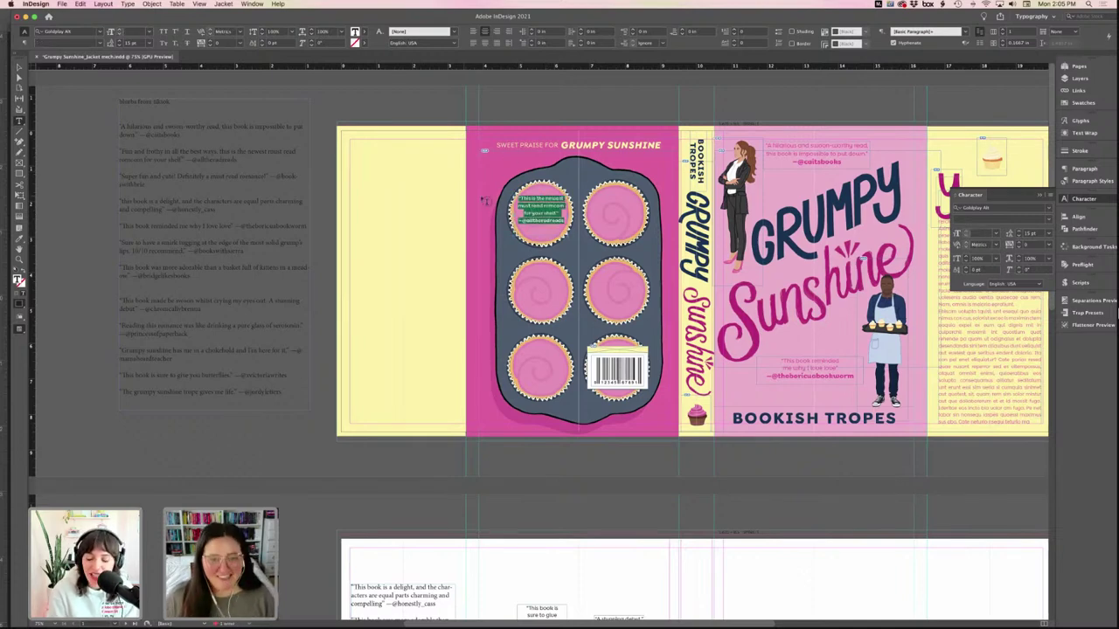
{"action": "left_click", "coordinate": [273, 43]}
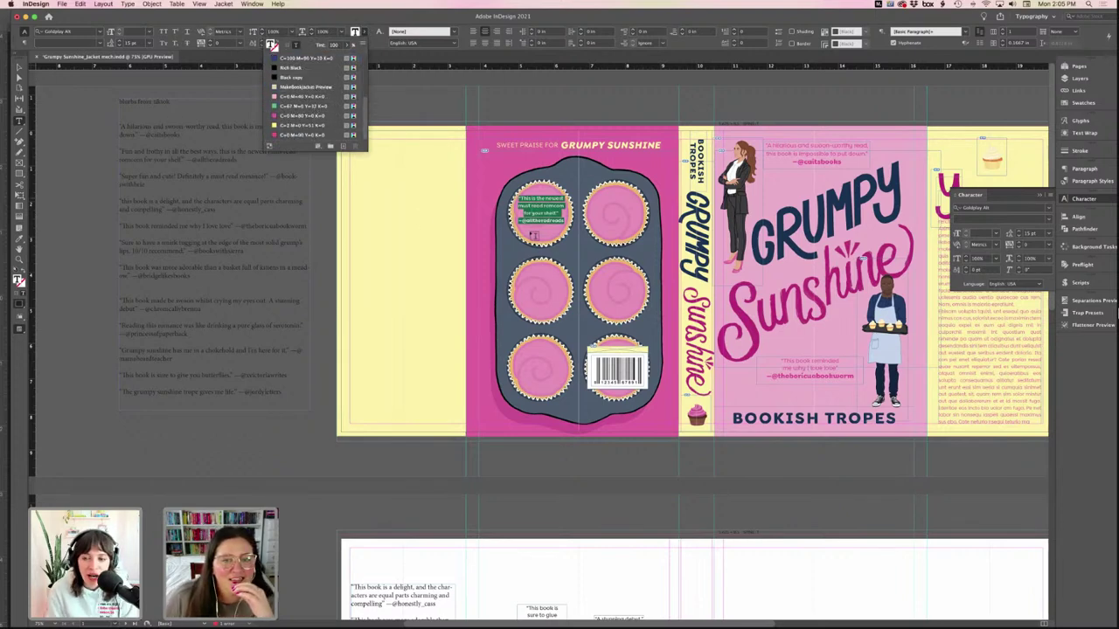
{"action": "scroll", "coordinate": [295, 114], "scroll_direction": "up", "scroll_amount": 4}
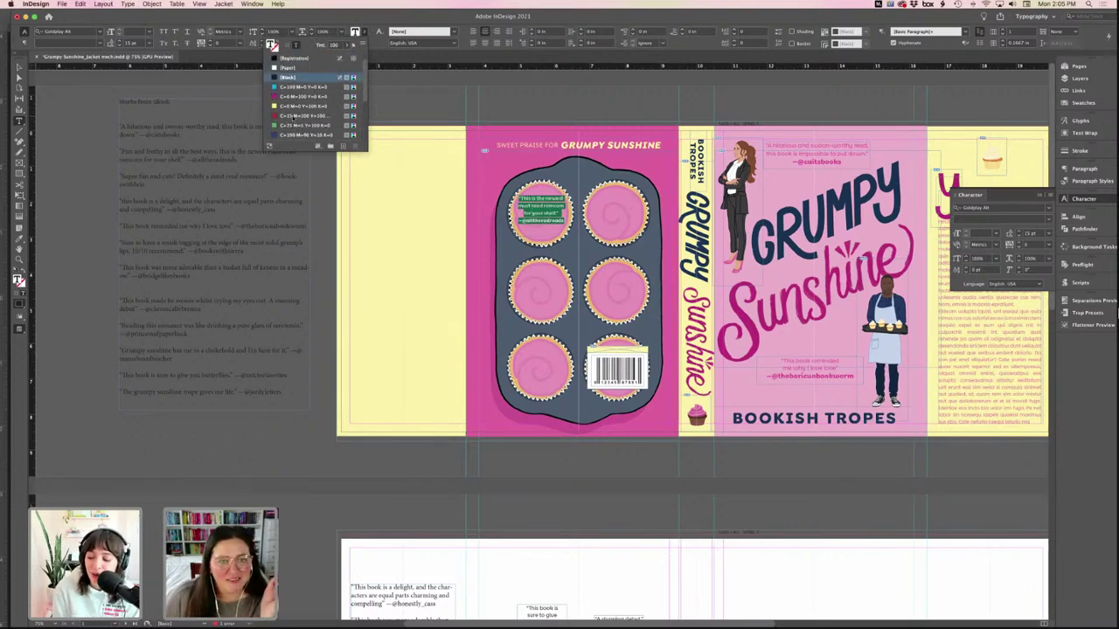
{"action": "left_click", "coordinate": [288, 67]}
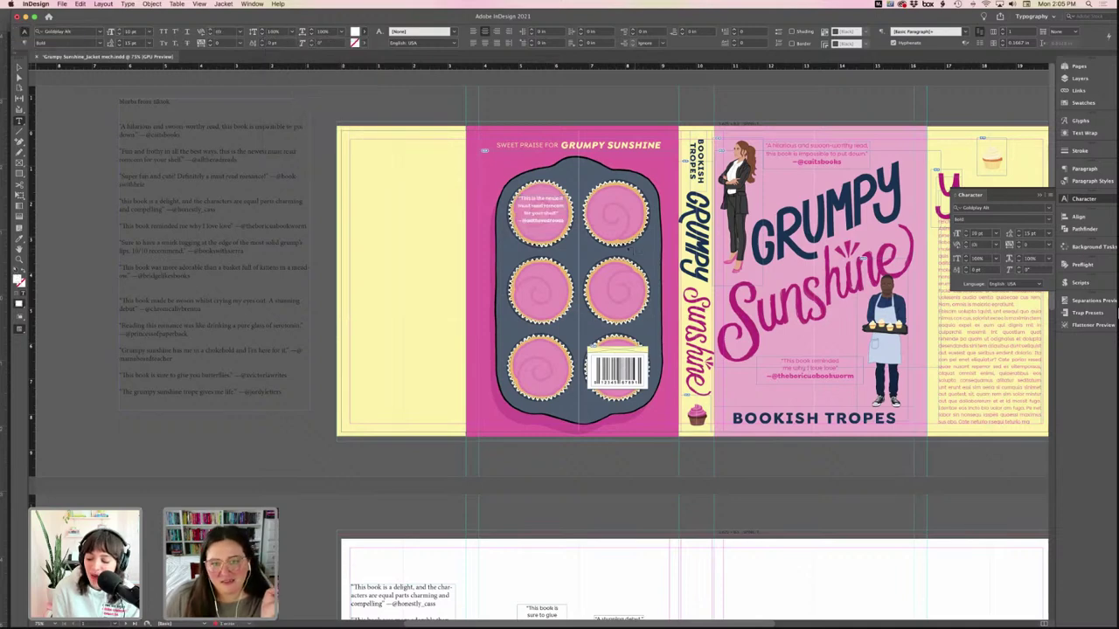
{"action": "key", "text": "Escape"}
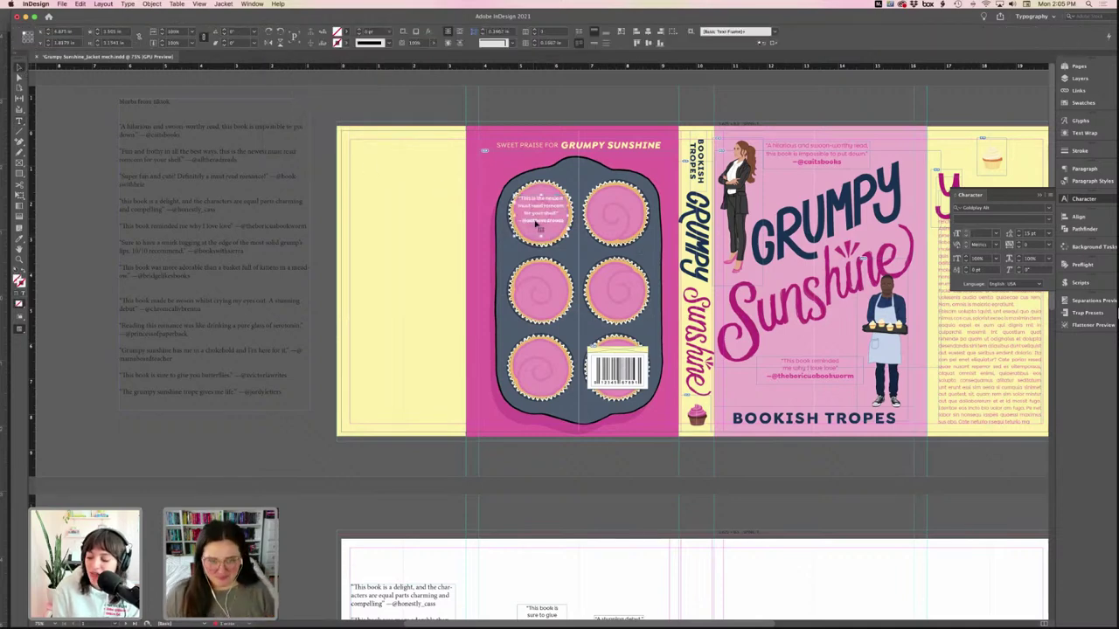
- Duplicate the styled quote frame onto the upper-right cupcake, level with the original, and select the pasteboard frame holding the source quotes
{"action": "left_click_drag", "start_coordinate": [537, 224], "coordinate": [622, 213]}
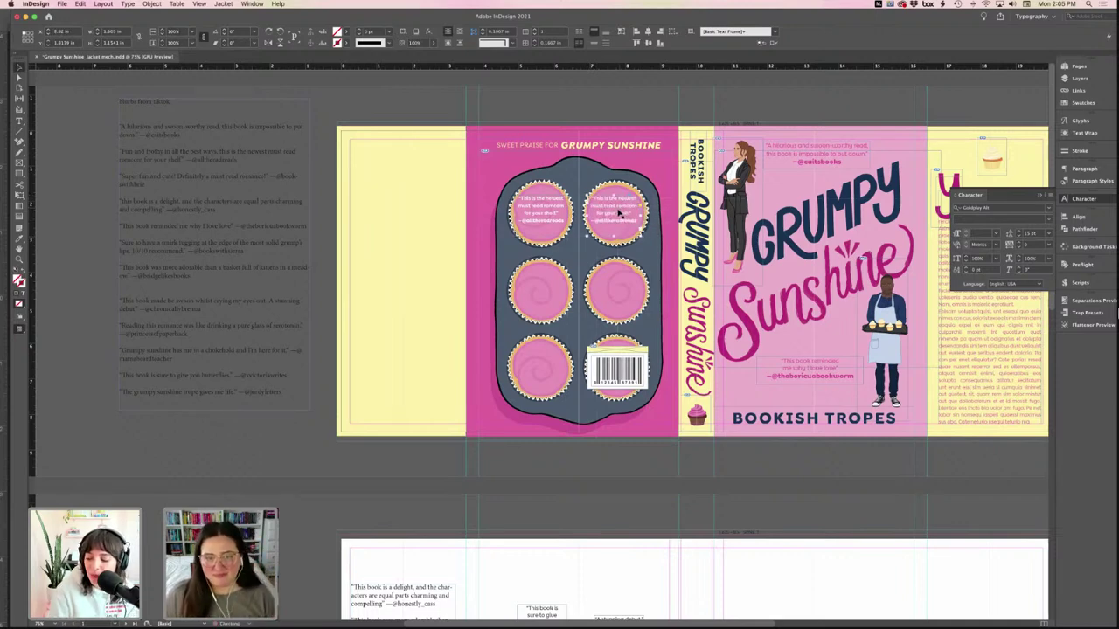
{"action": "scroll", "coordinate": [587, 272], "scroll_direction": "down", "scroll_amount": 1}
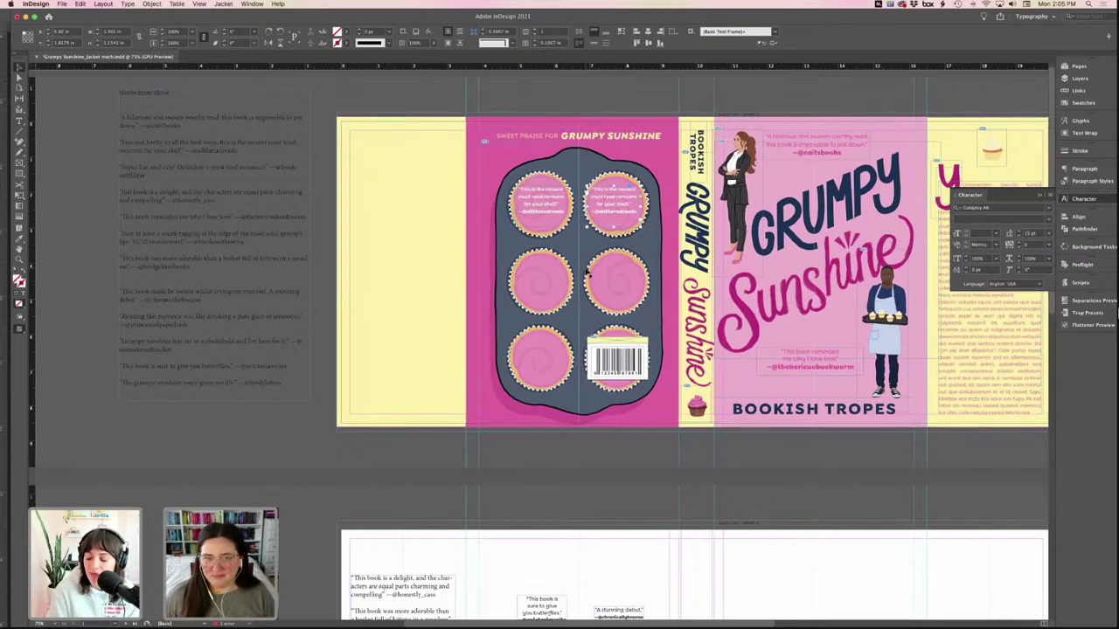
{"action": "left_click", "coordinate": [182, 178]}
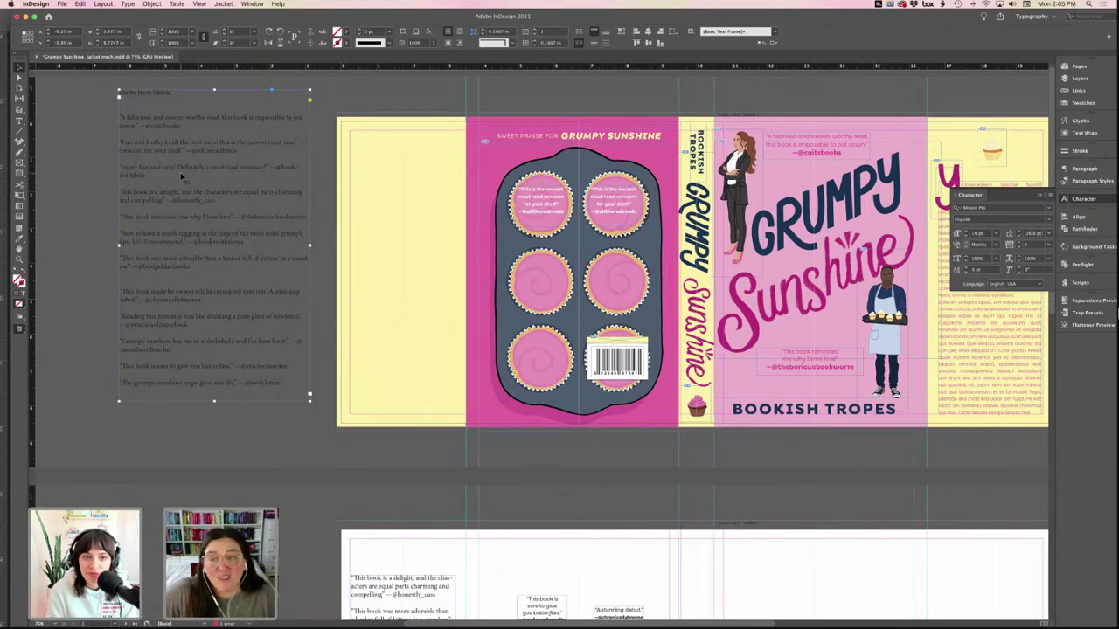
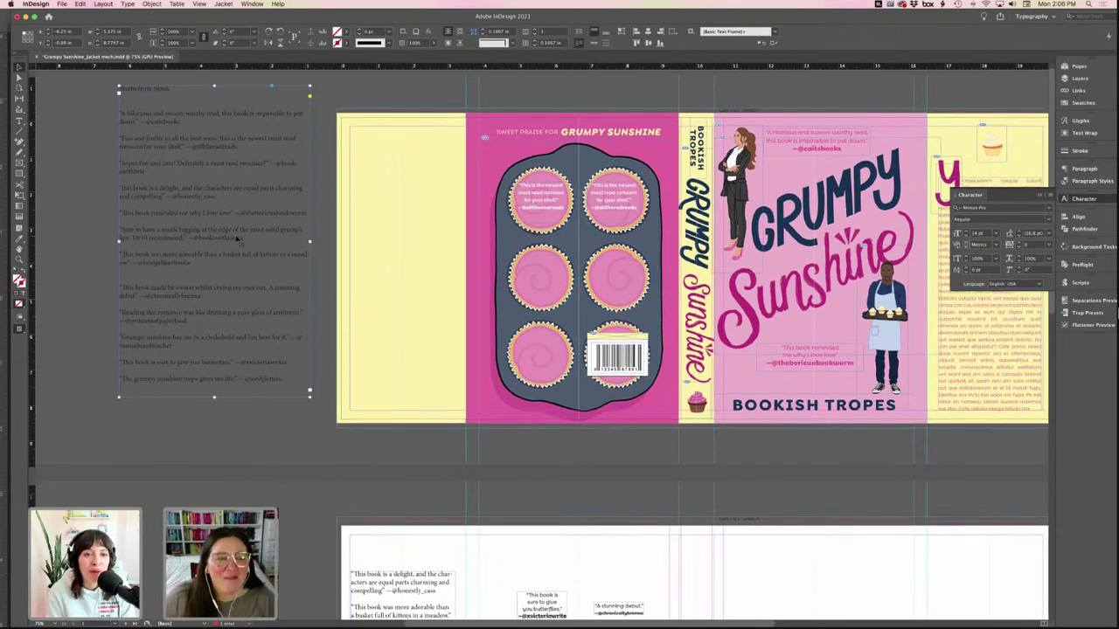
- Replace the upper-right cupcake's quote text with "Definitely a must-read romance!" from the source quotes on the pasteboard
{"action": "scroll", "coordinate": [236, 240], "scroll_direction": "down", "scroll_amount": 1}
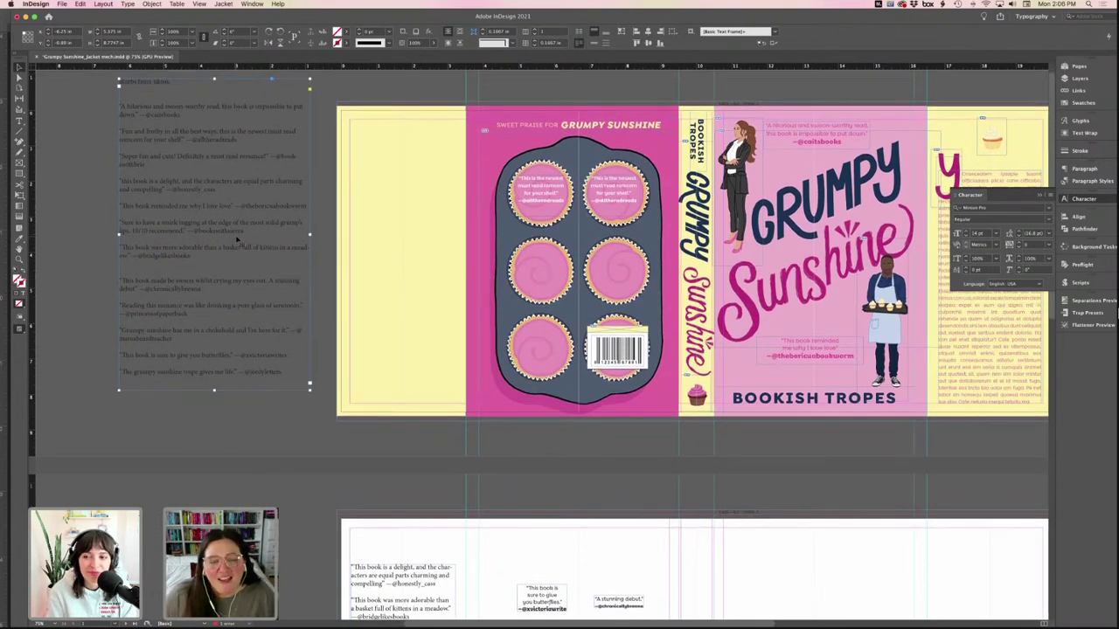
{"action": "scroll", "coordinate": [233, 248], "scroll_direction": "up", "scroll_amount": 1}
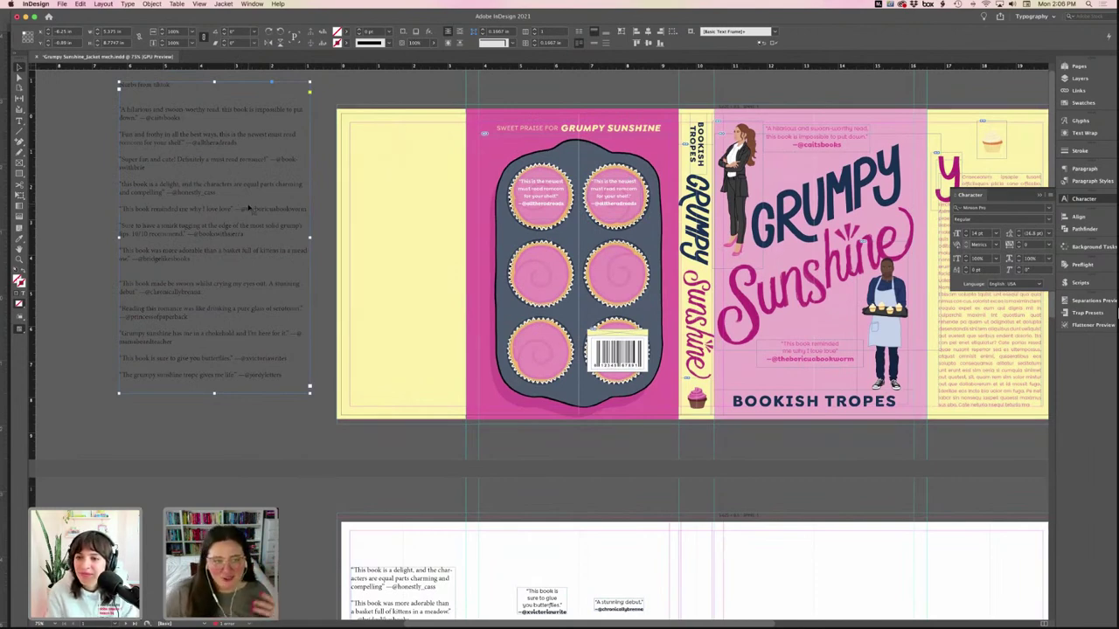
{"action": "scroll", "coordinate": [232, 206], "scroll_direction": "down", "scroll_amount": 1}
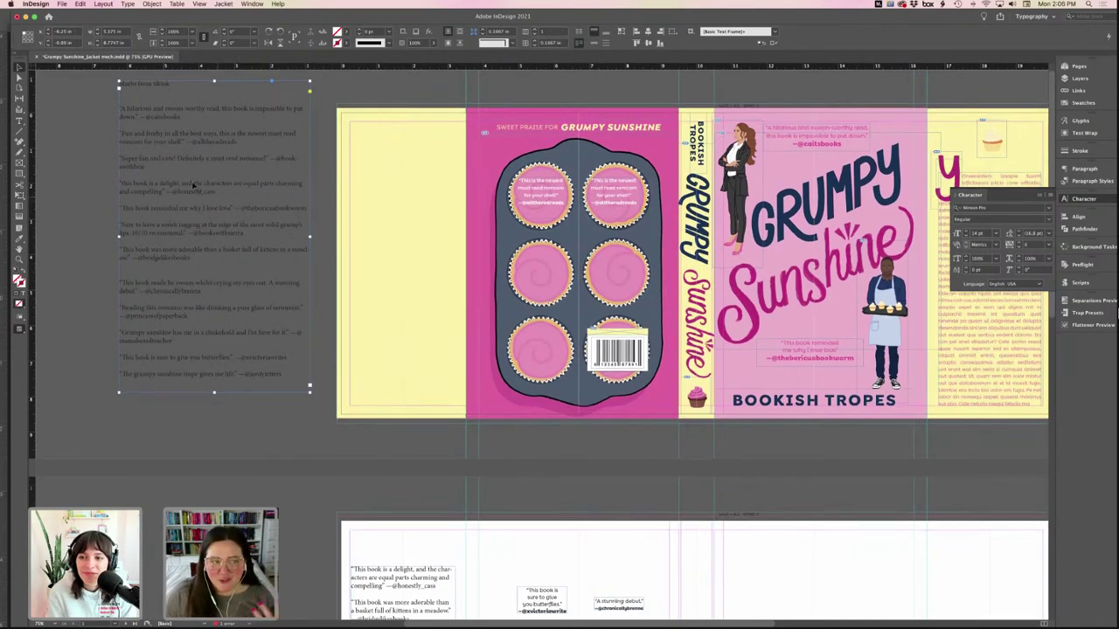
{"action": "double_click", "coordinate": [158, 172]}
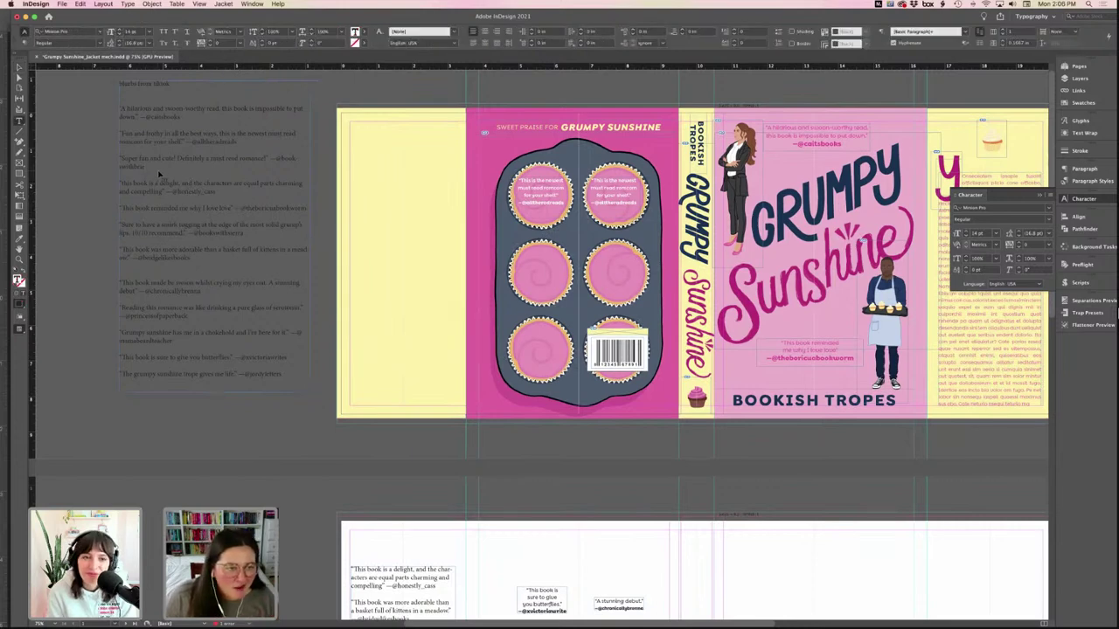
{"action": "left_click_drag", "start_coordinate": [159, 172], "coordinate": [184, 159]}
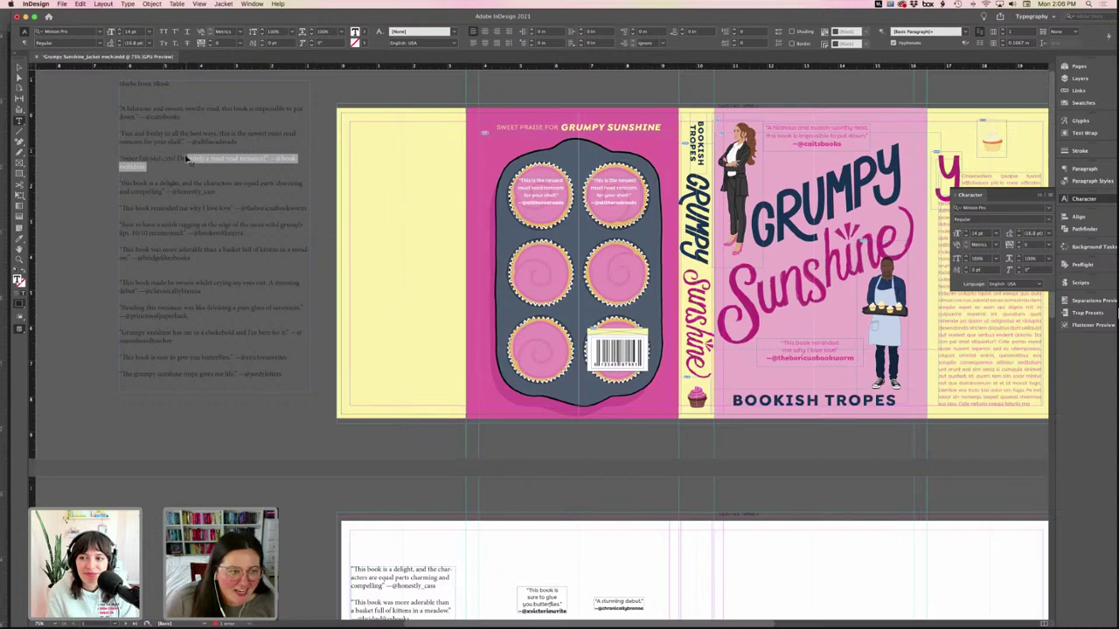
{"action": "left_click", "coordinate": [269, 164]}
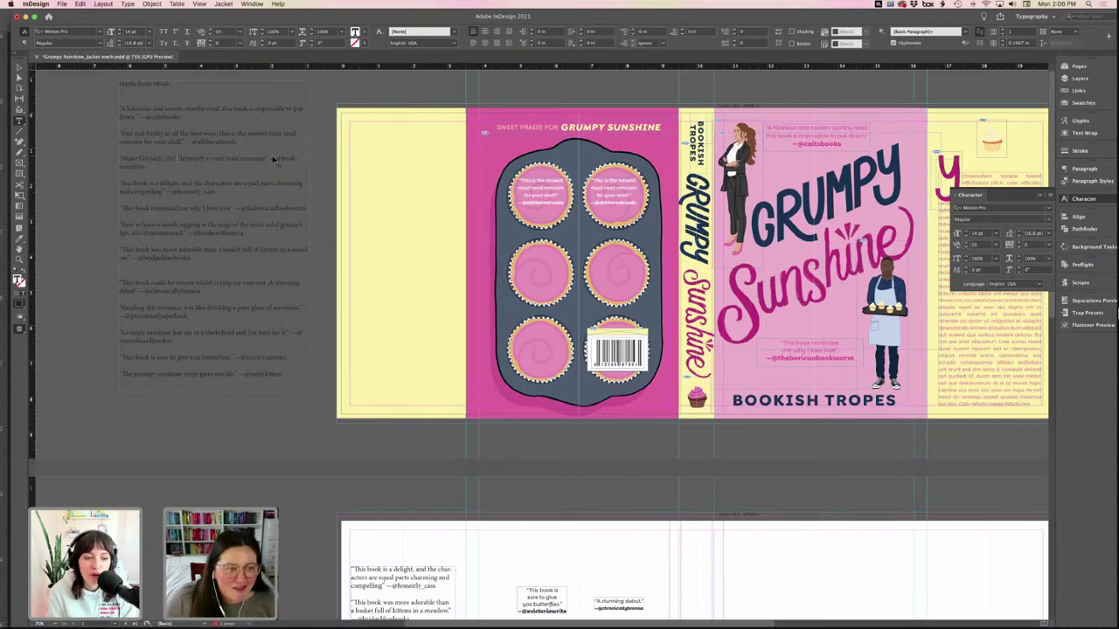
{"action": "left_click_drag", "start_coordinate": [627, 195], "coordinate": [593, 180]}
{"action": "type", "text": "Defini"}
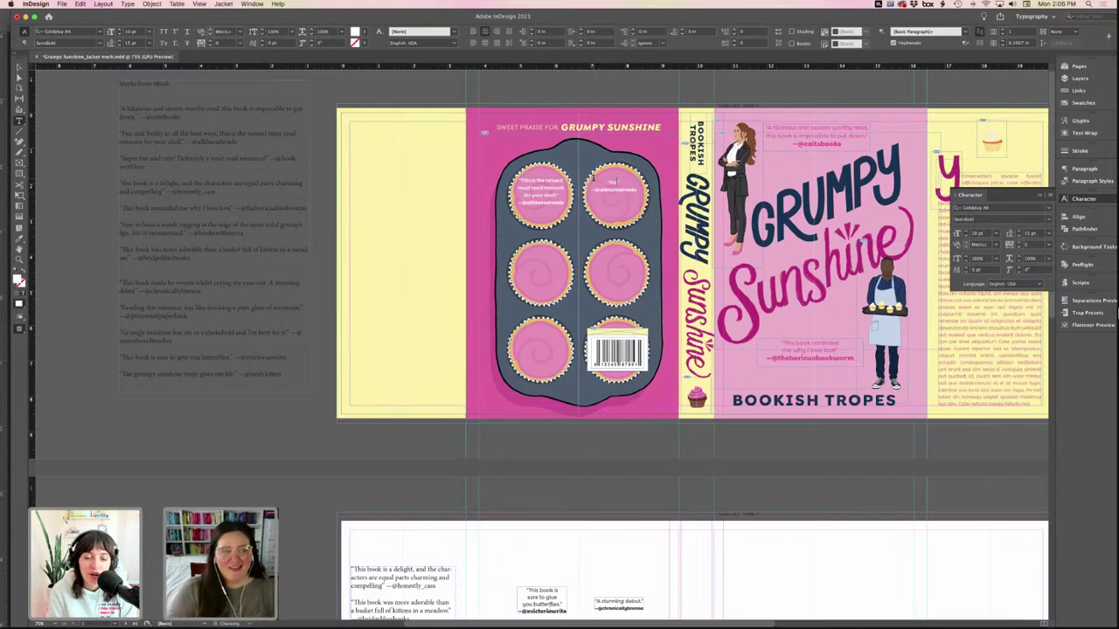
{"action": "type", "text": "itely a"}
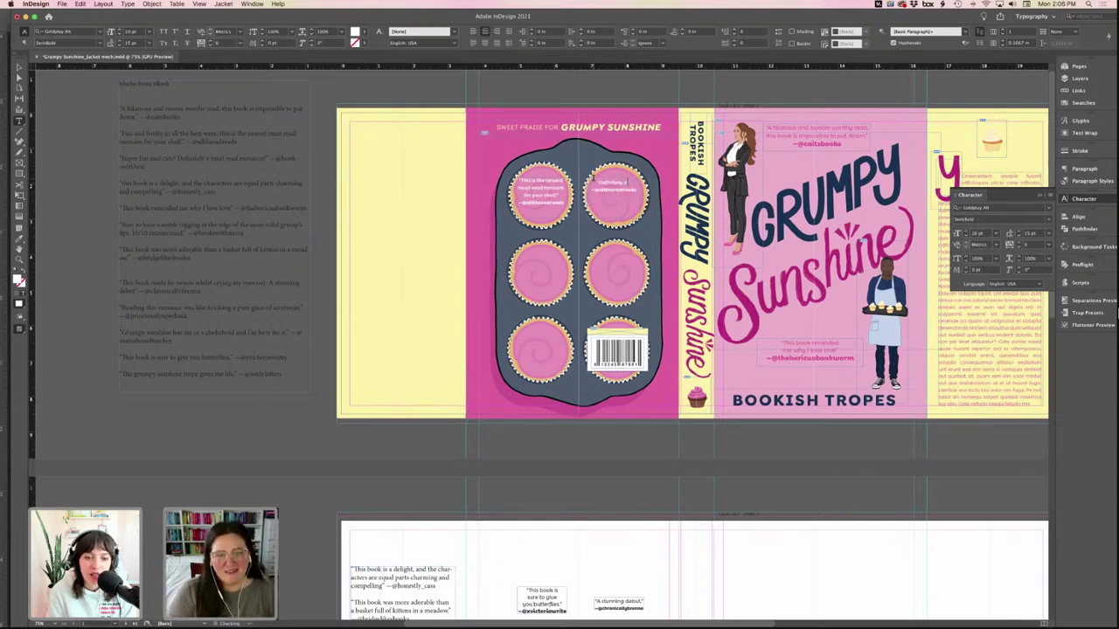
{"action": "type", "text": " must read."}
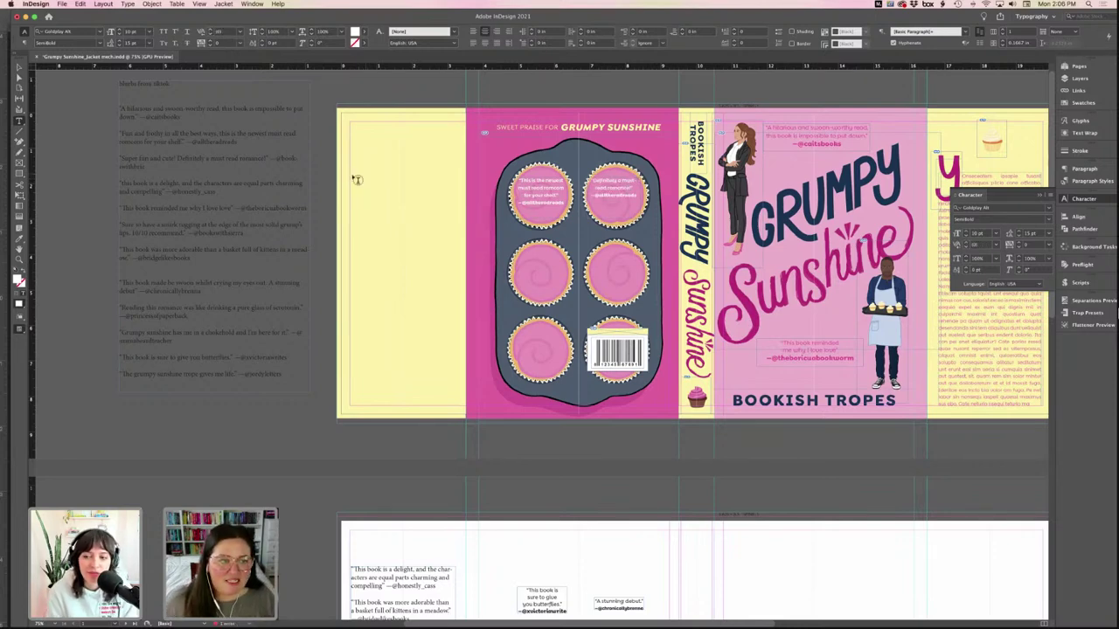
- Copy the attribution handle of the must-read romance quote from the source quotes and paste it over the upper-right cupcake's attribution
{"action": "left_click_drag", "start_coordinate": [147, 167], "coordinate": [277, 159]}
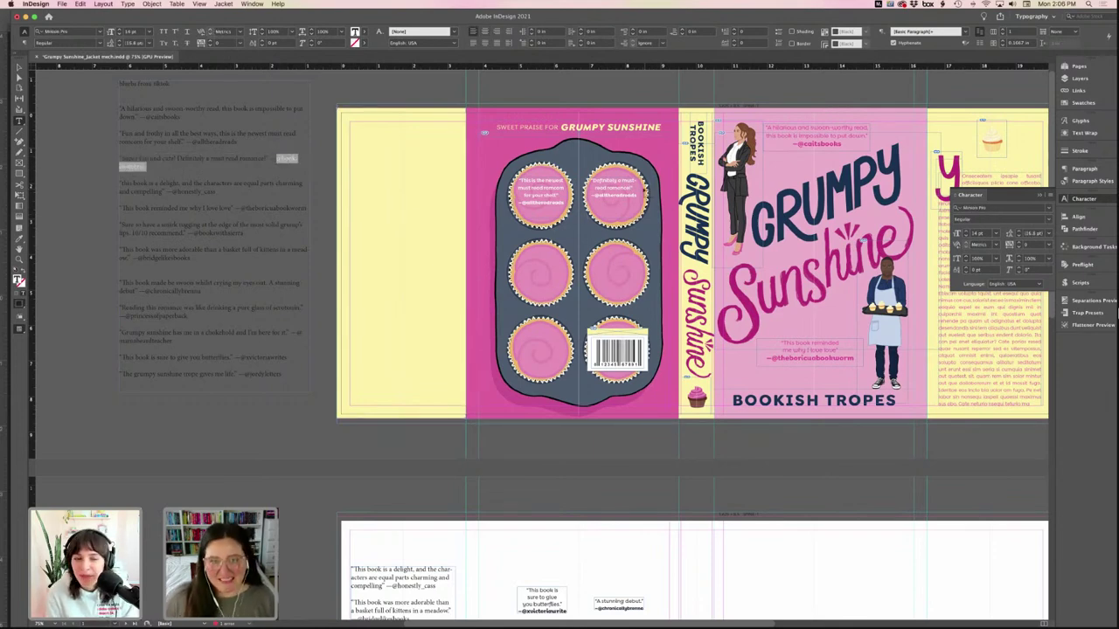
{"action": "left_click_drag", "start_coordinate": [639, 194], "coordinate": [596, 196]}
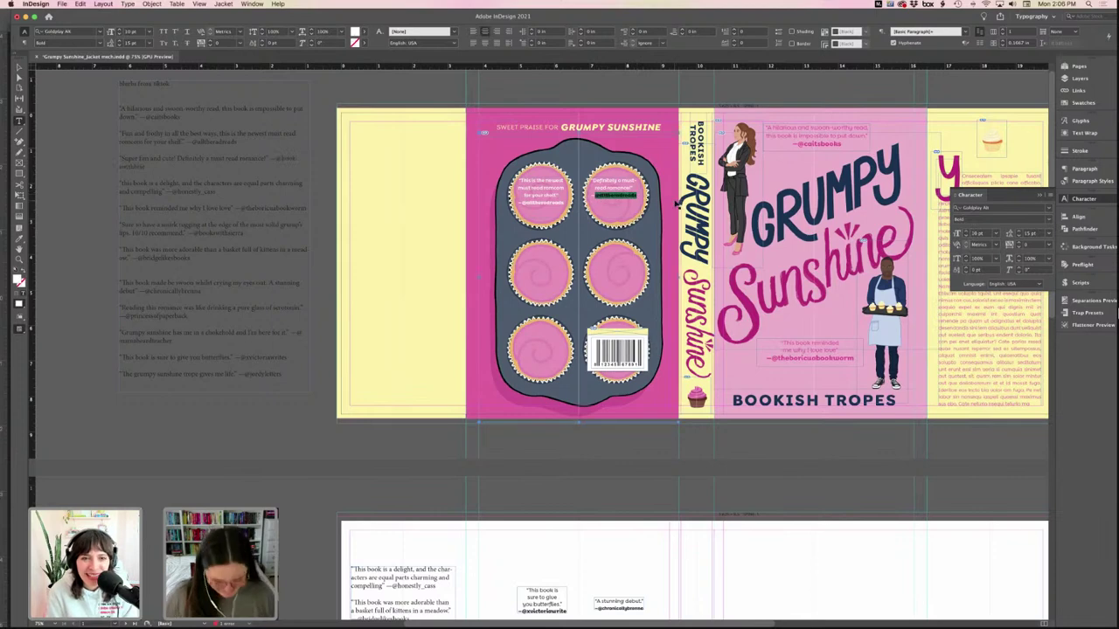
{"action": "type", "text": "@bookswithbrie"}
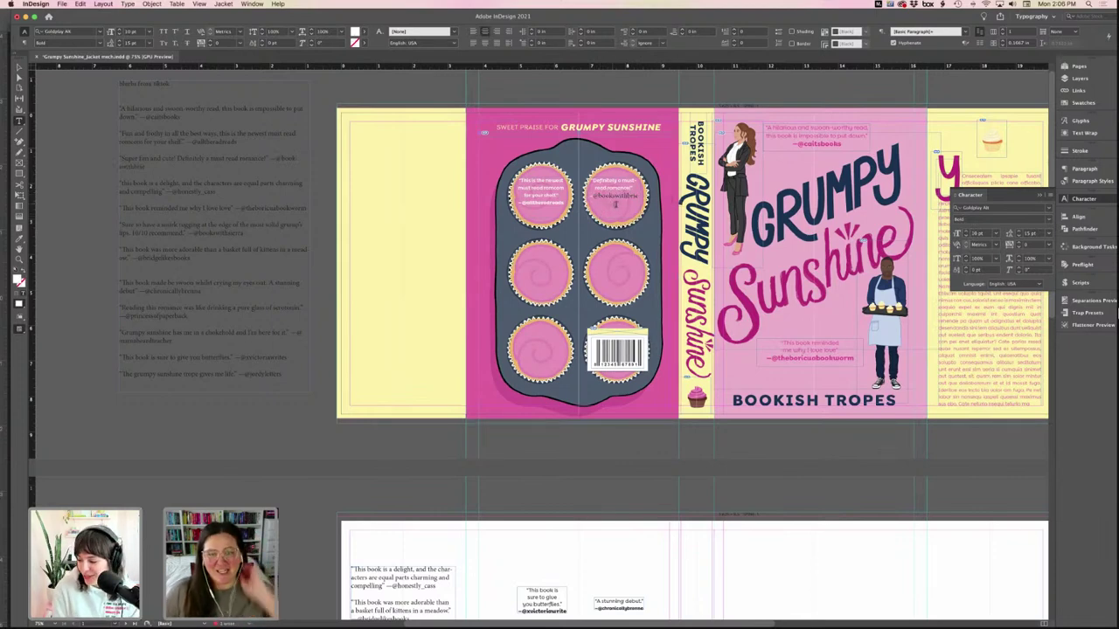
{"action": "key", "text": "super+a"}
{"action": "left_click", "coordinate": [611, 208]}
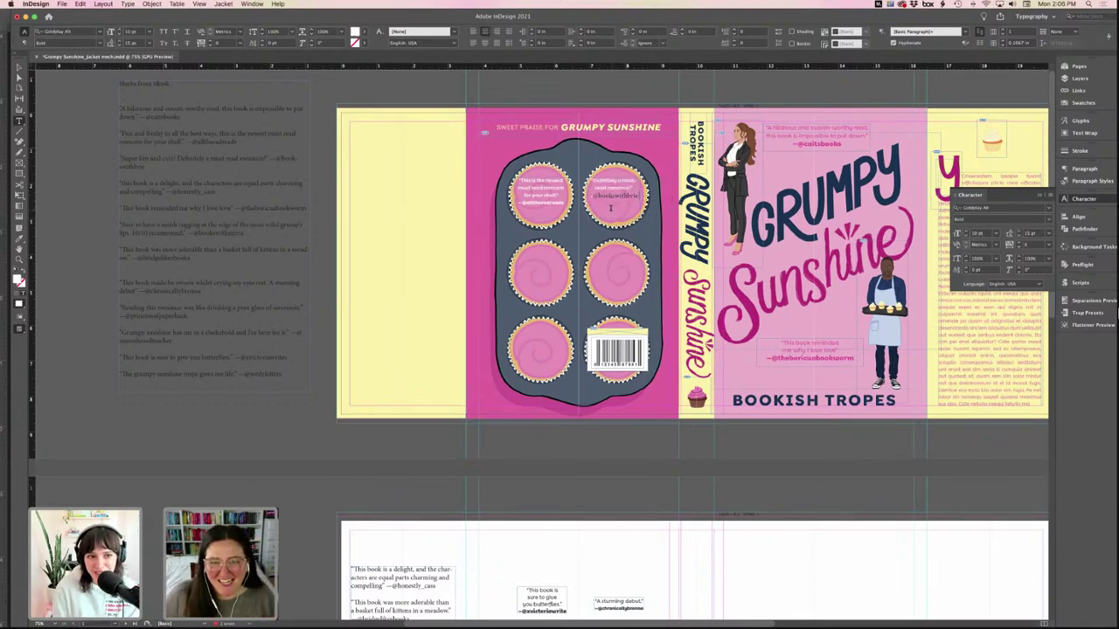
- Format the upper-right cupcake's pasted attribution line in Goldplay Alt Bold at 10 pt
{"action": "left_click_drag", "start_coordinate": [639, 196], "coordinate": [587, 195]}
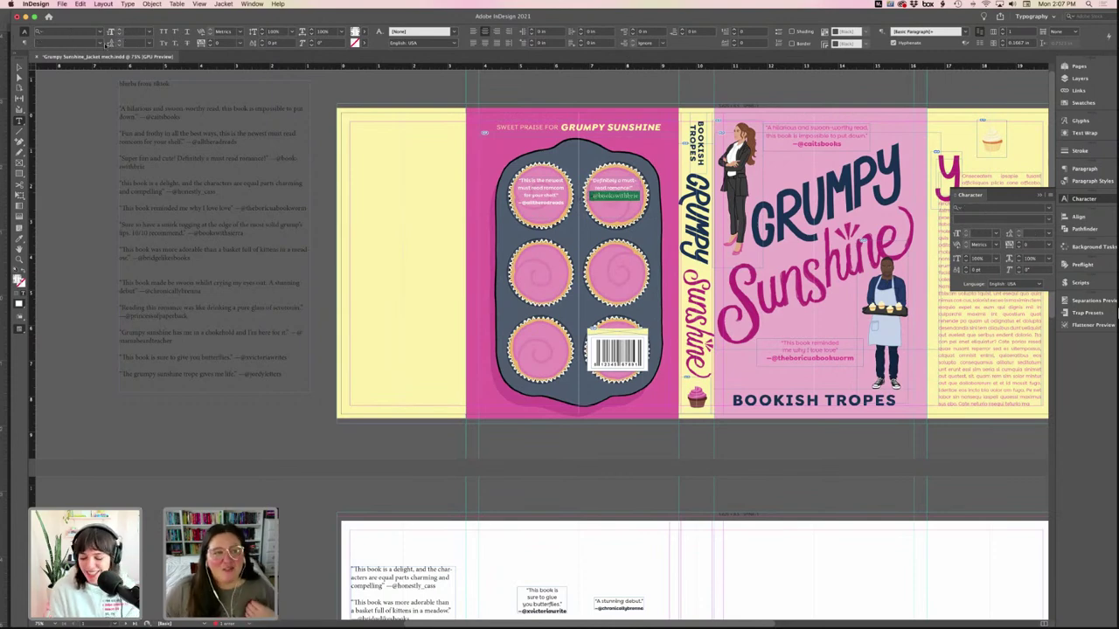
{"action": "left_click", "coordinate": [100, 33]}
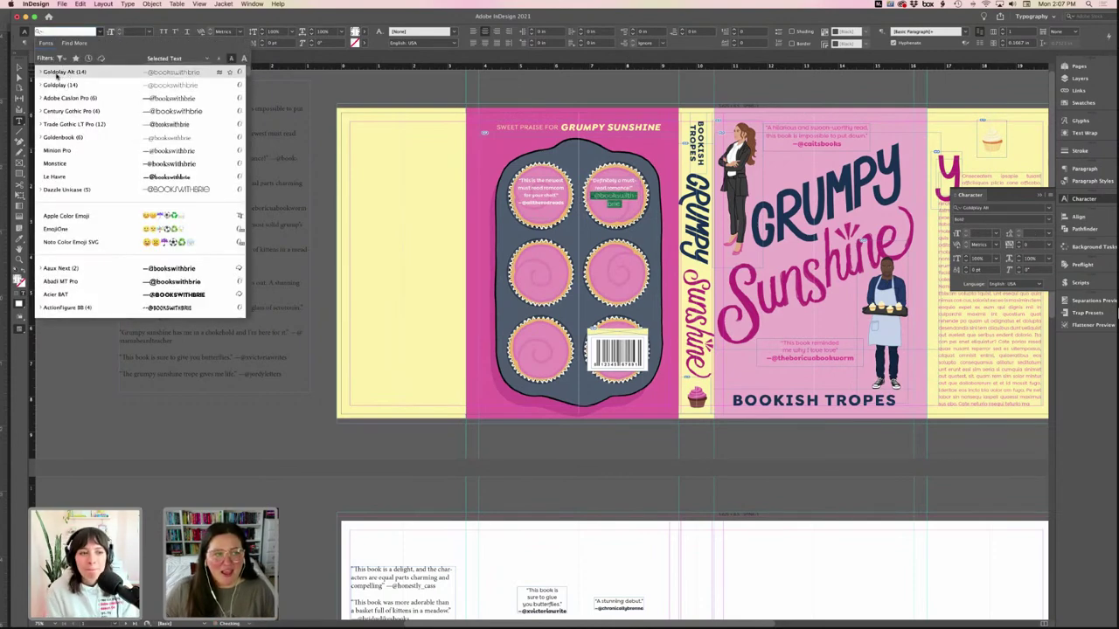
{"action": "left_click", "coordinate": [40, 72]}
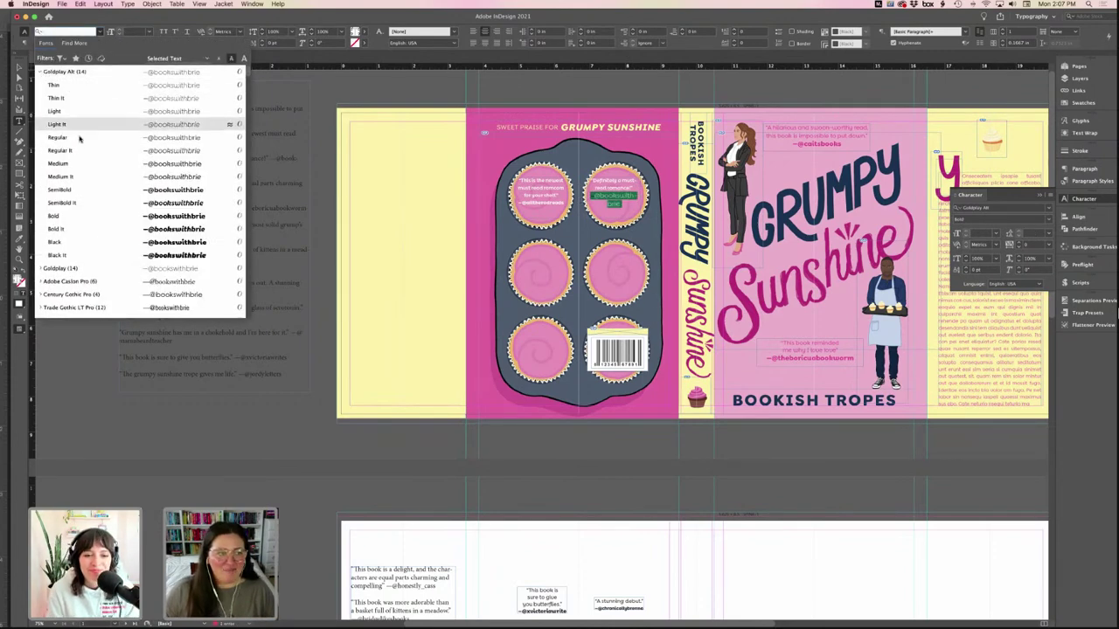
{"action": "left_click", "coordinate": [103, 189]}
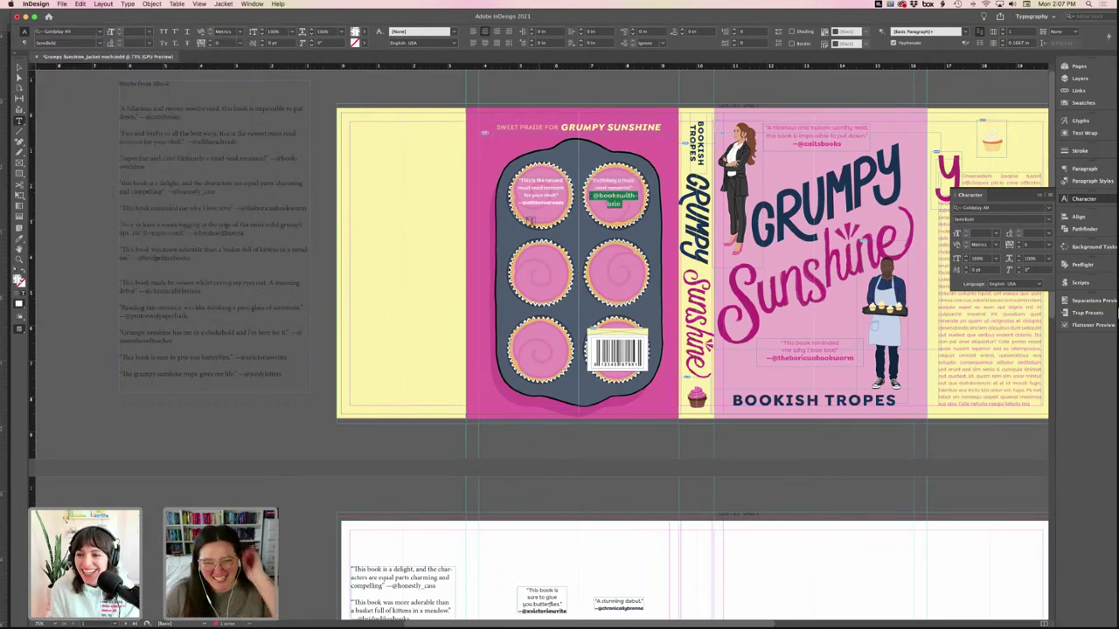
{"action": "left_click", "coordinate": [551, 206]}
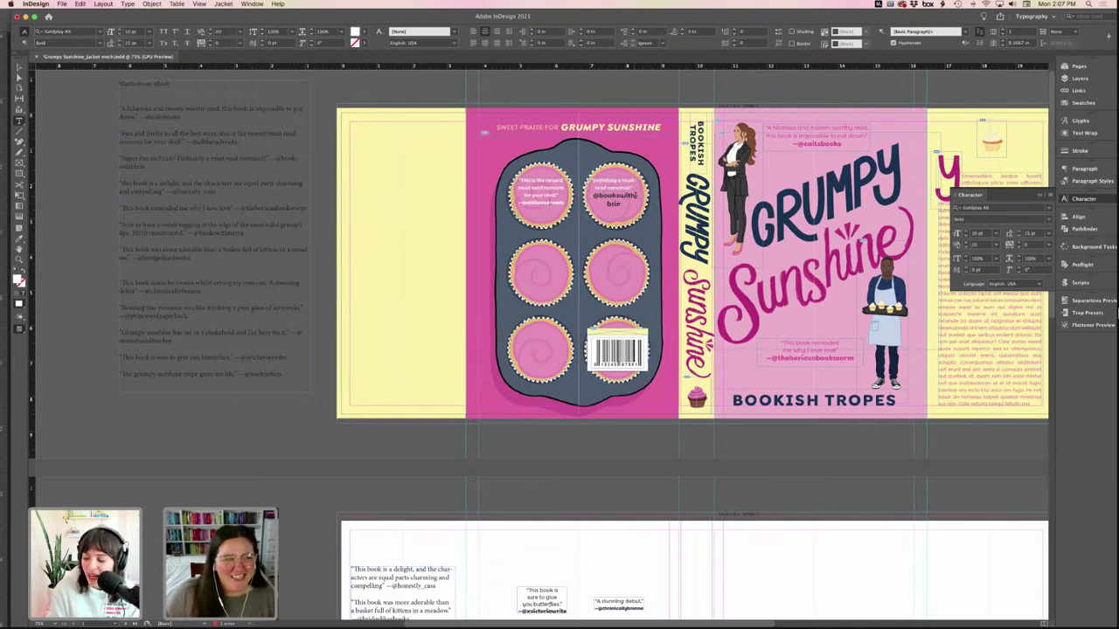
{"action": "double_click", "coordinate": [622, 201]}
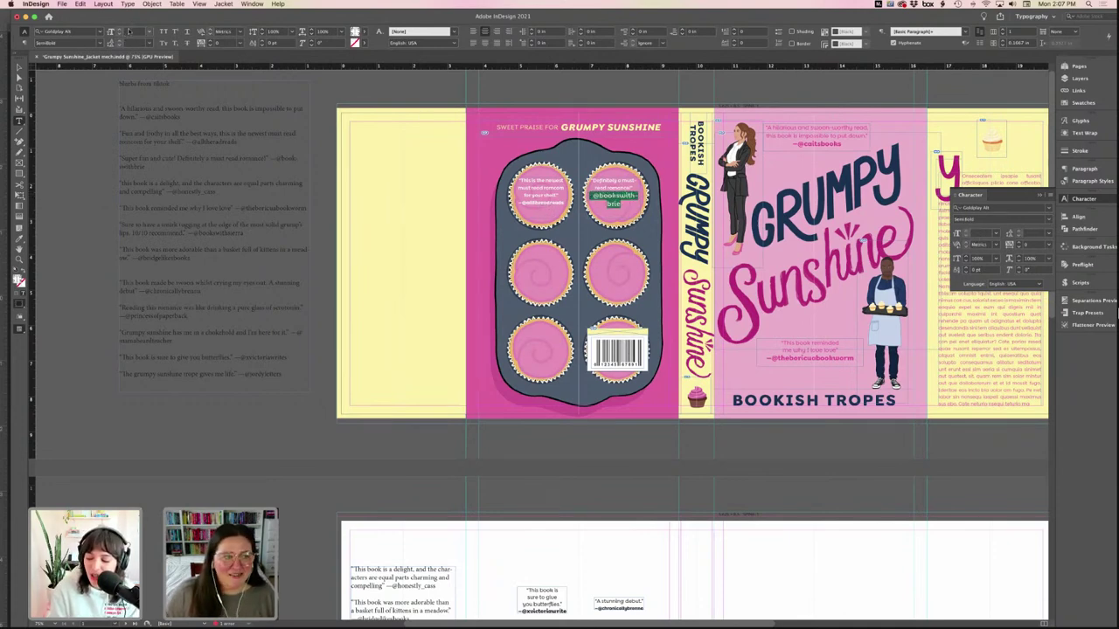
{"action": "key", "text": "Return"}
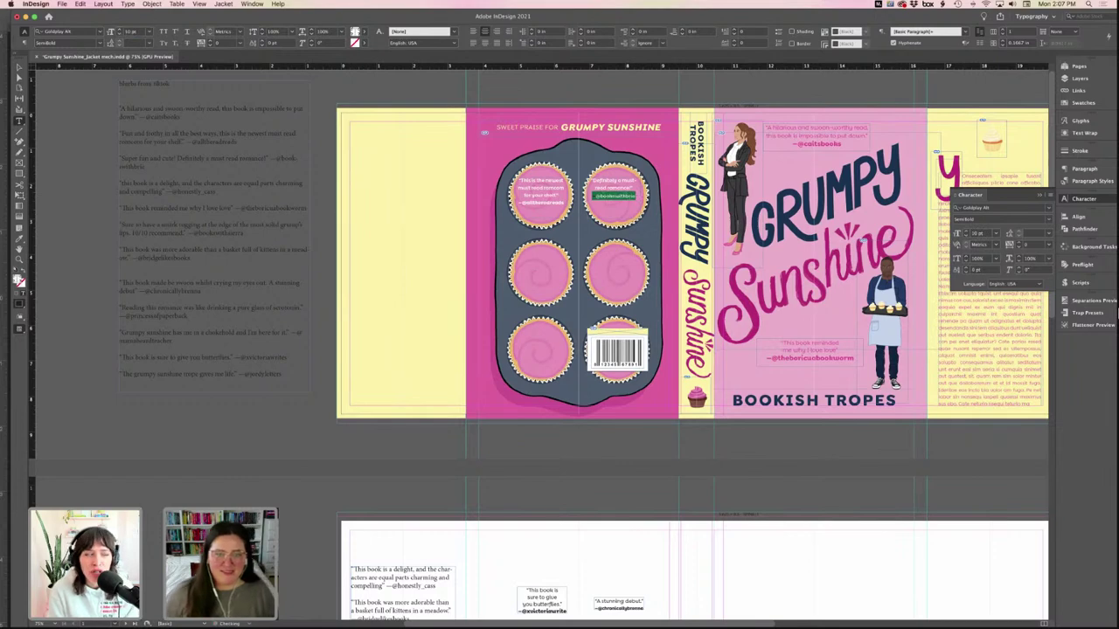
{"action": "left_click", "coordinate": [101, 41]}
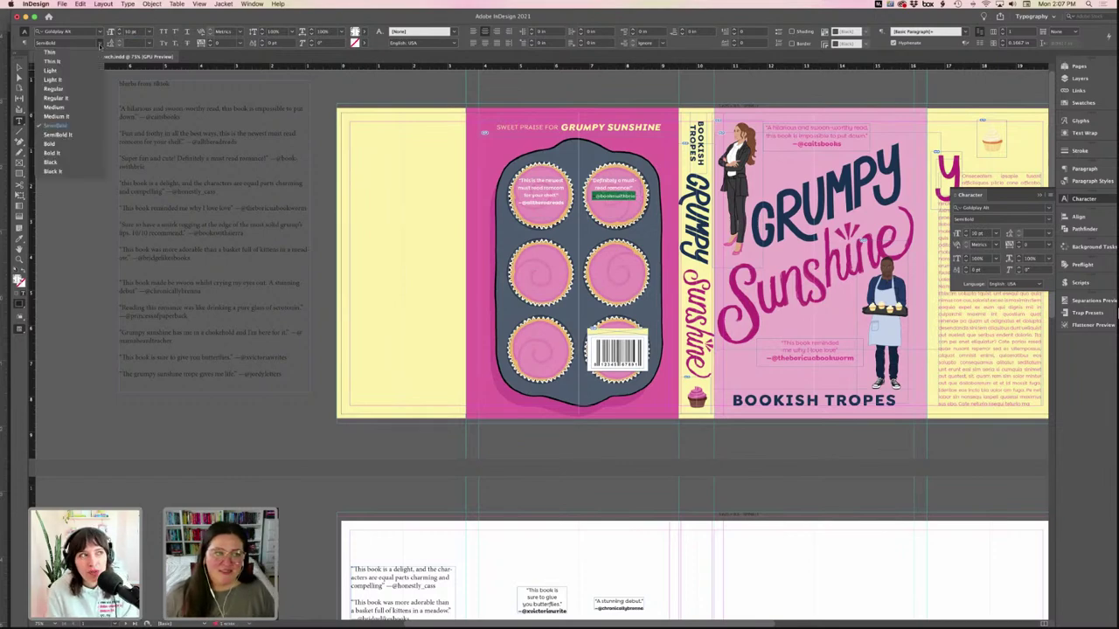
{"action": "left_click", "coordinate": [64, 145]}
- Apply the Paper swatch to the attribution and the rest of the upper-right cupcake's quote, and deselect the frame
{"action": "left_click", "coordinate": [365, 32]}
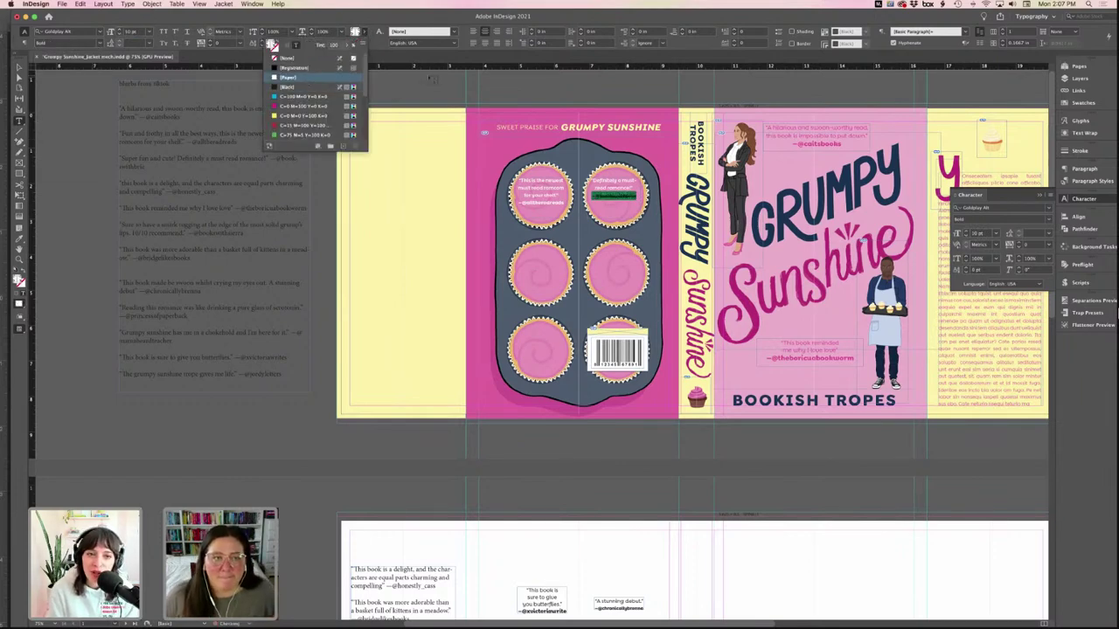
{"action": "left_click", "coordinate": [292, 77]}
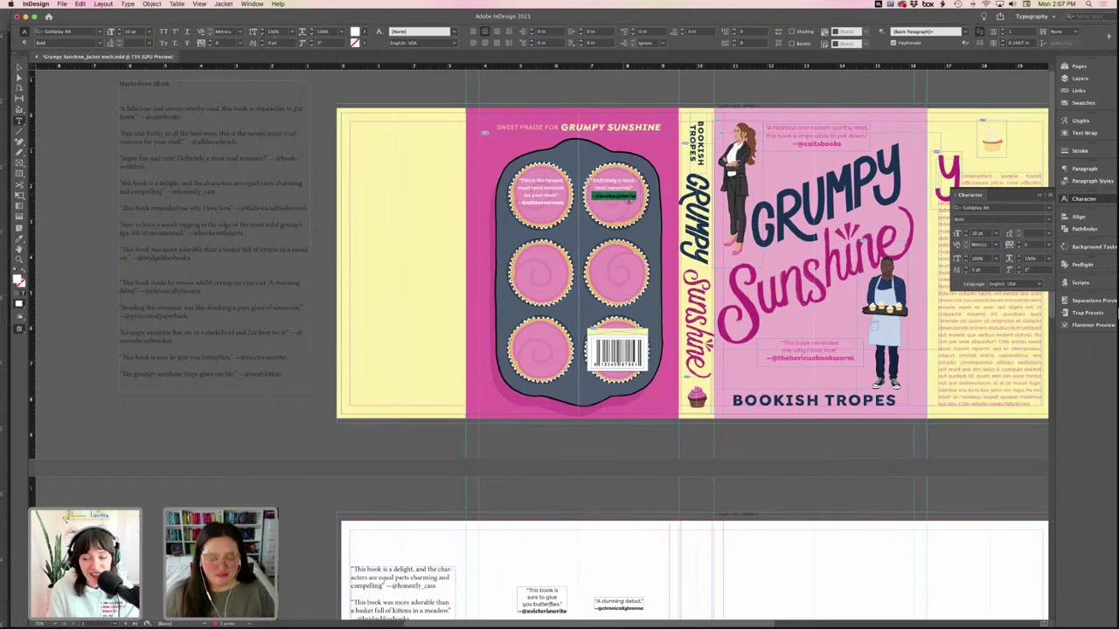
{"action": "key", "text": "super+a"}
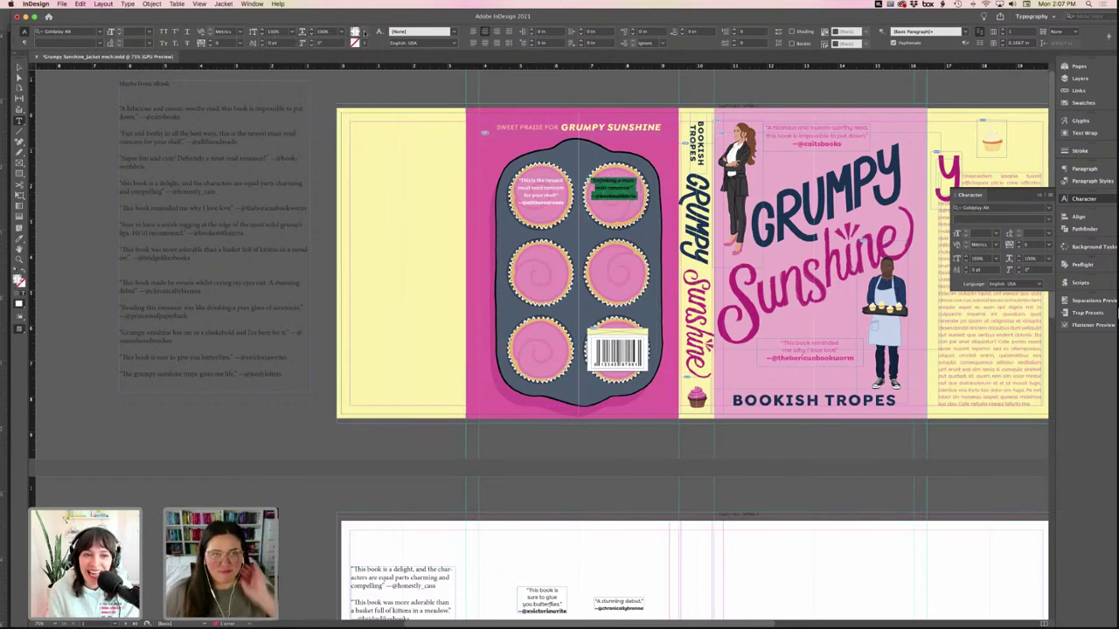
{"action": "left_click", "coordinate": [367, 34]}
{"action": "left_click", "coordinate": [297, 78]}
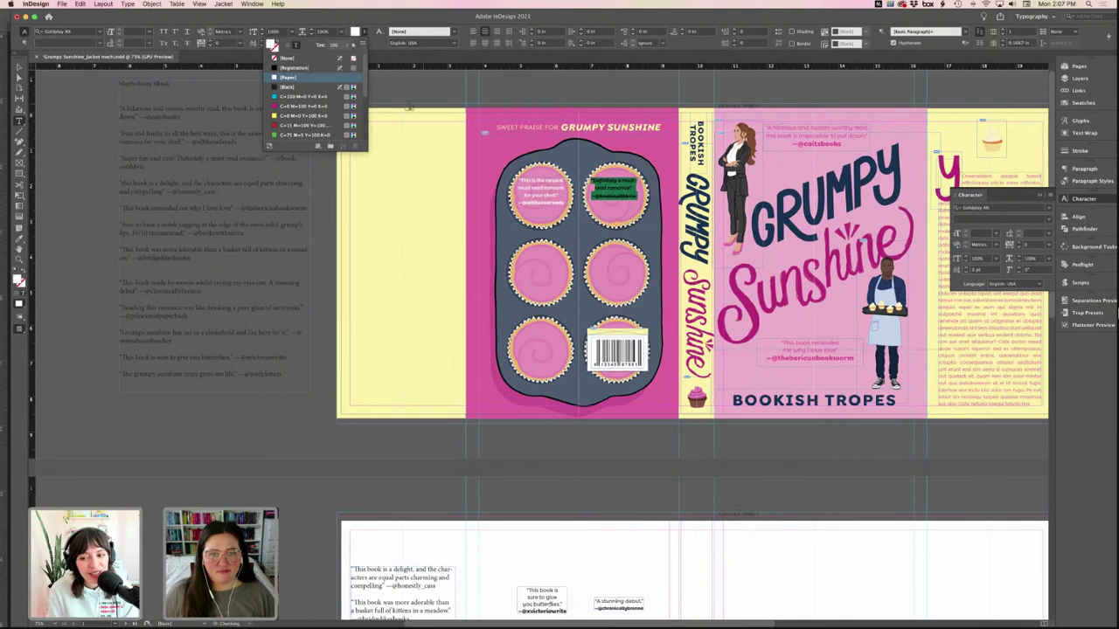
{"action": "key", "text": "Escape"}
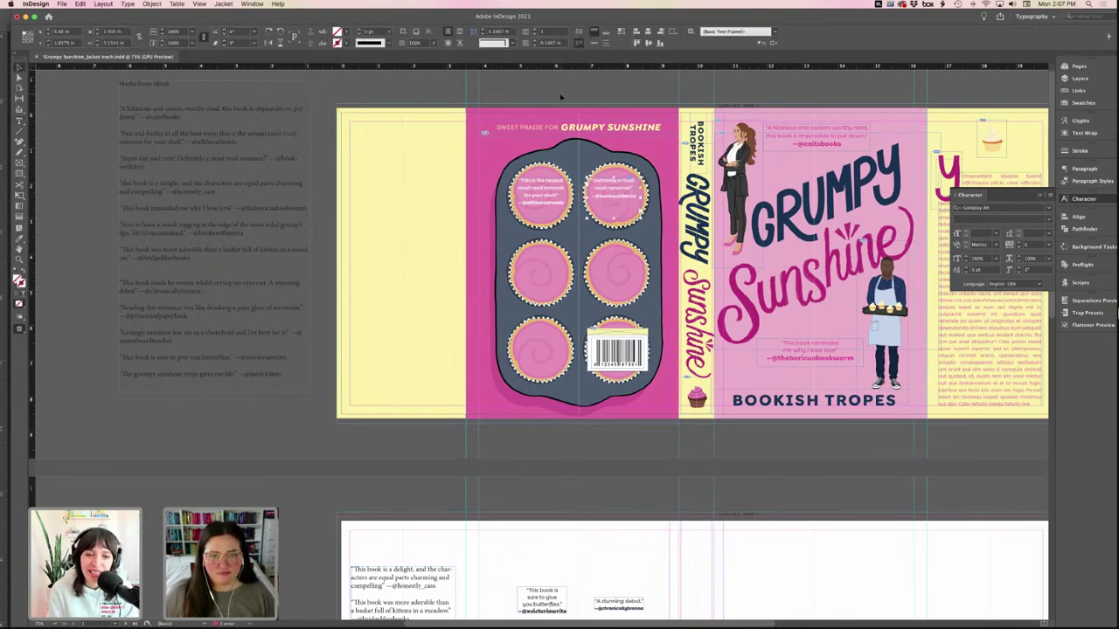
{"action": "left_click", "coordinate": [561, 97]}
- Copy the "This book is sure to give you butterflies." and "A stunning debut." quote frames from the second page onto the back cover
{"action": "key", "text": "w"}
{"action": "scroll", "coordinate": [575, 140], "scroll_direction": "down", "scroll_amount": 5}
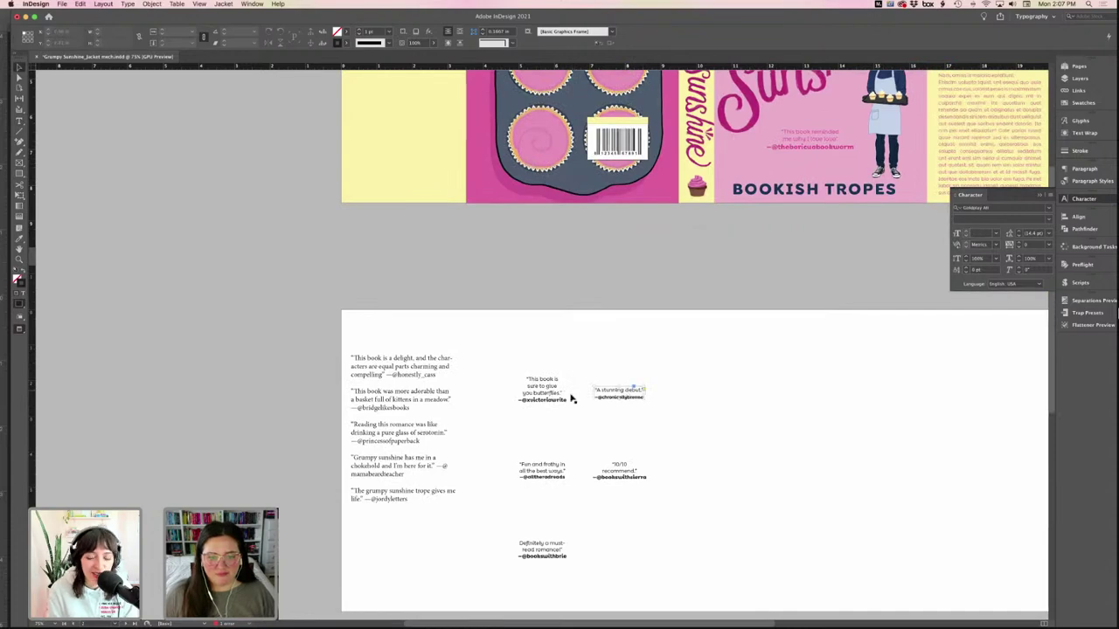
{"action": "left_click", "coordinate": [625, 393]}
{"action": "left_click", "coordinate": [554, 392], "text": "shift"}
{"action": "scroll", "coordinate": [553, 393], "scroll_direction": "up", "scroll_amount": 5}
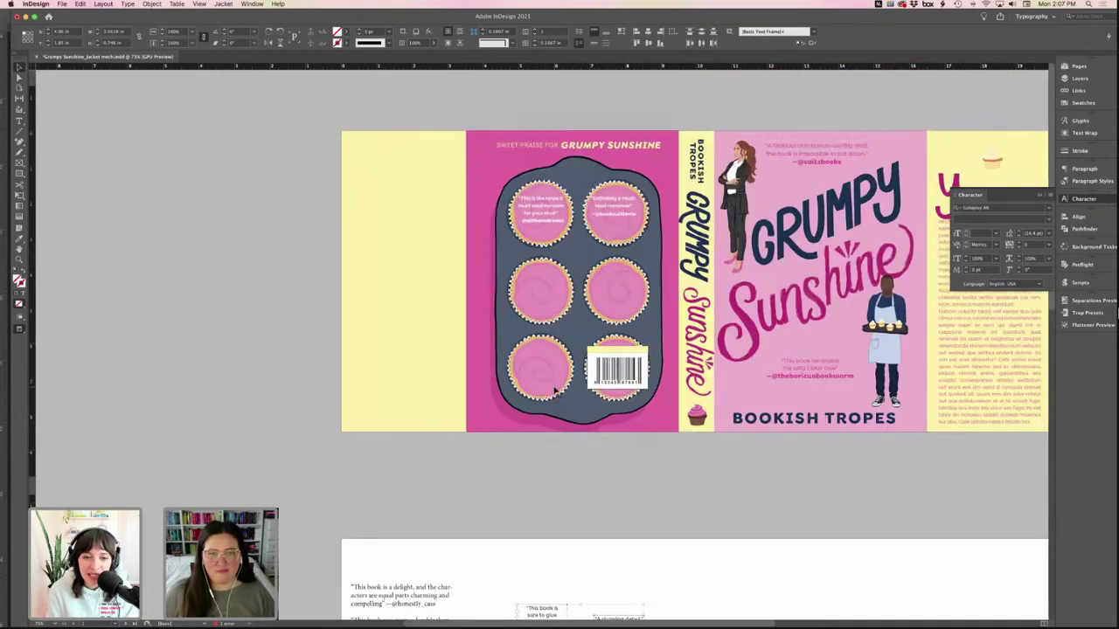
{"action": "left_click", "coordinate": [606, 205]}
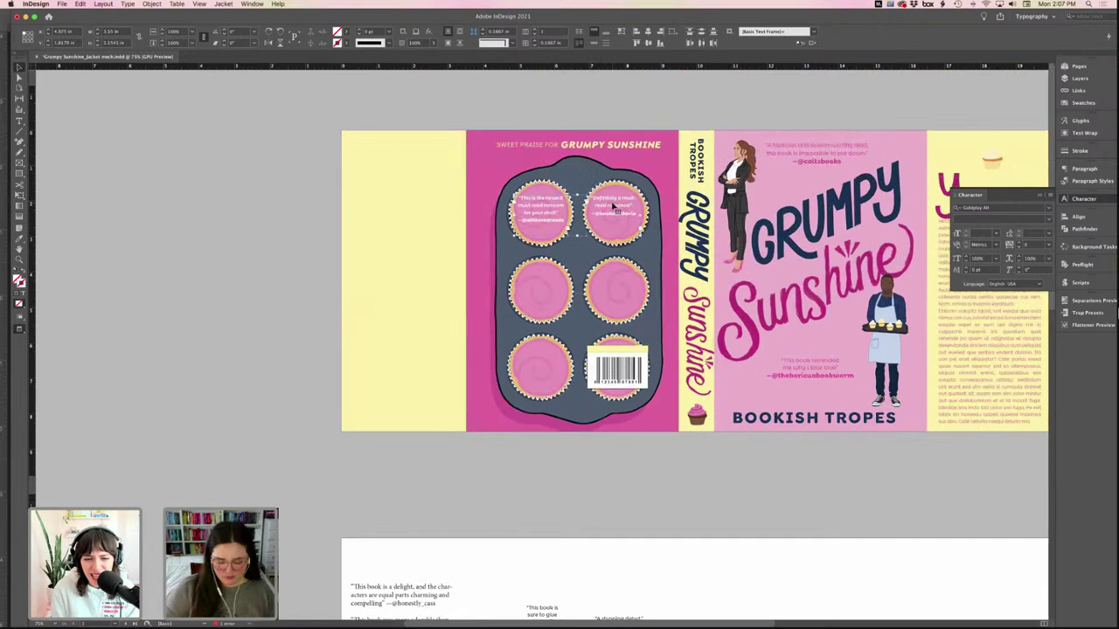
{"action": "key", "text": "w"}
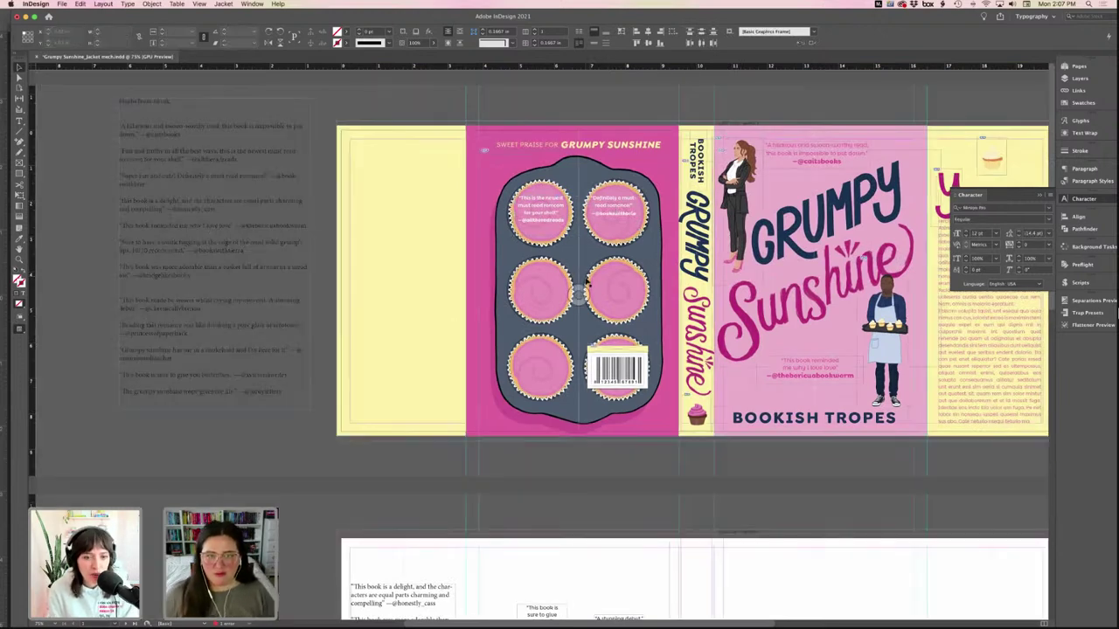
{"action": "left_click", "coordinate": [602, 286]}
{"action": "left_click", "coordinate": [605, 286]}
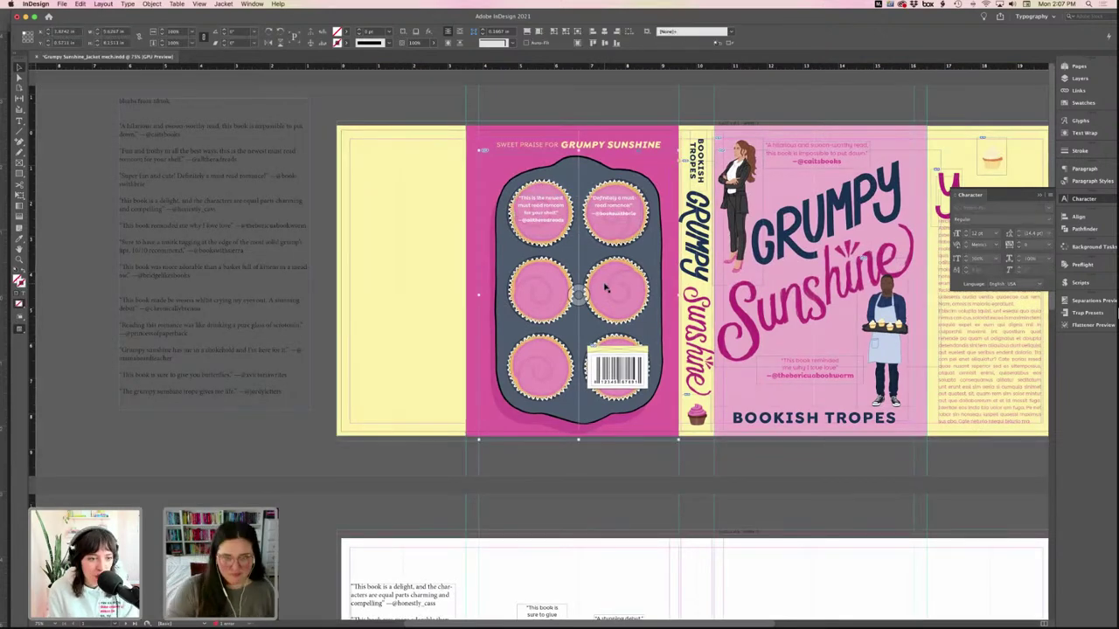
{"action": "left_click", "coordinate": [604, 287]}
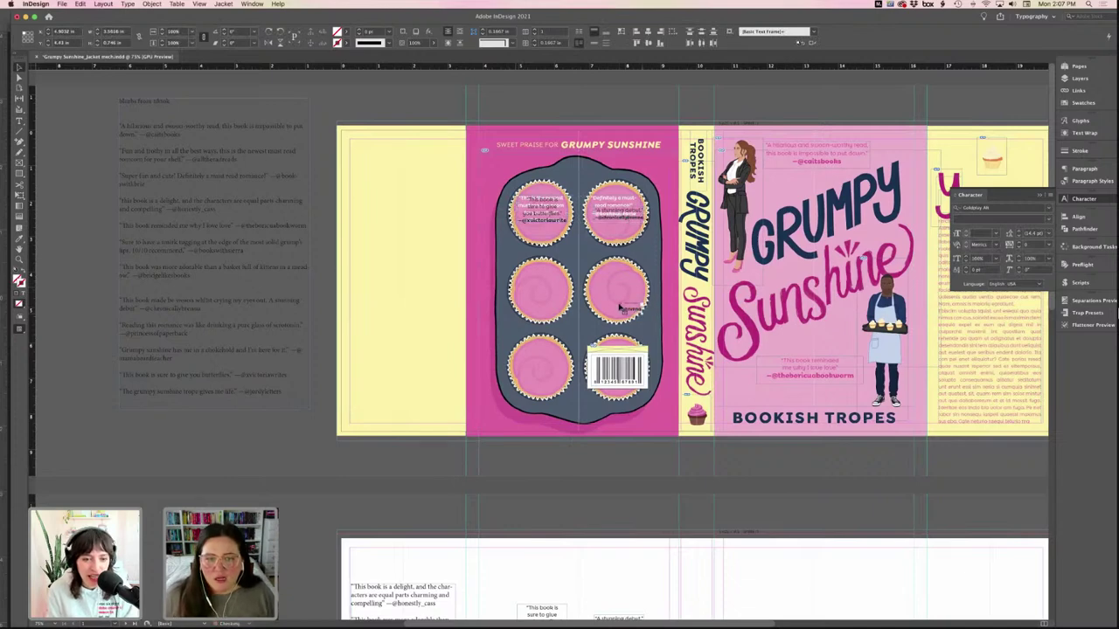
- Position the butterflies and stunning debut quote frames over the two middle-row cupcakes, one on each
{"action": "left_click", "coordinate": [619, 304]}
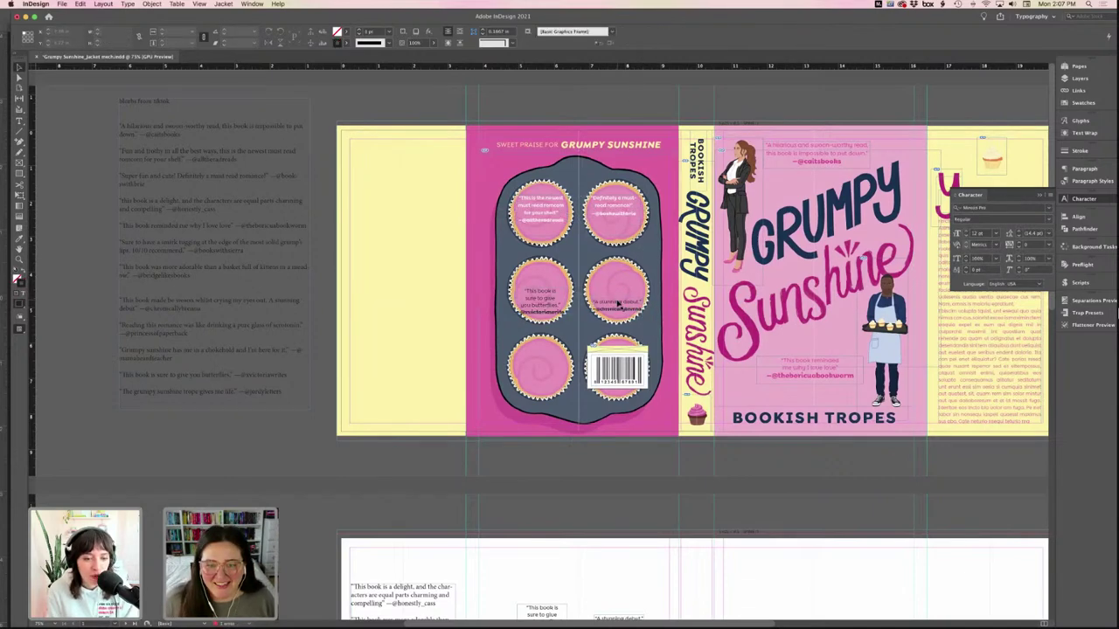
{"action": "left_click", "coordinate": [617, 303]}
{"action": "left_click", "coordinate": [544, 297]}
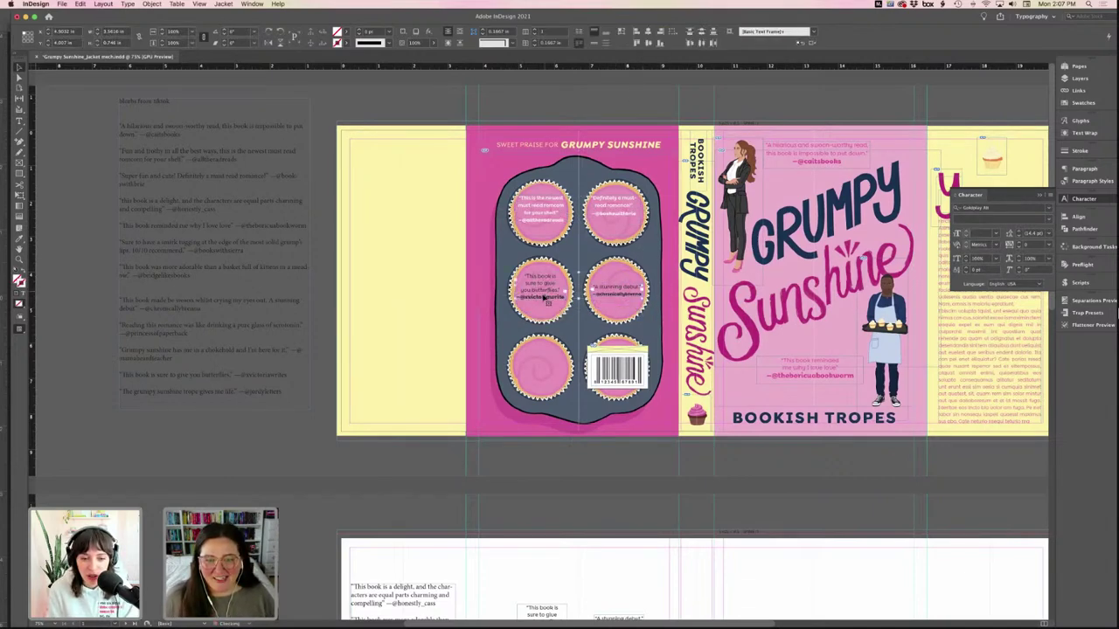
{"action": "left_click", "coordinate": [622, 298]}
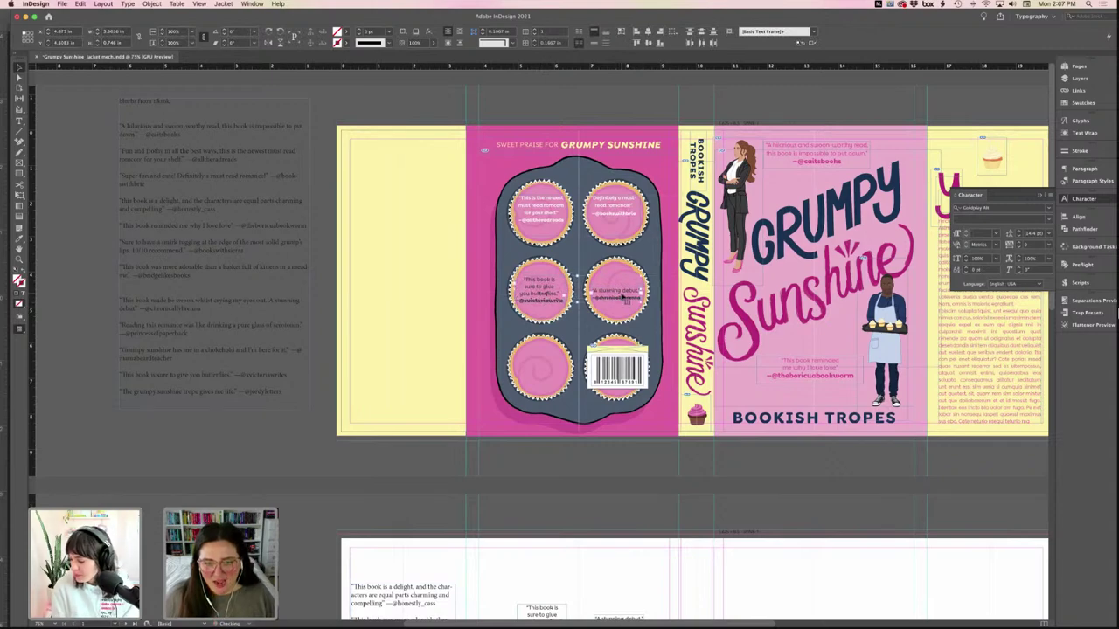
- Nudge the "A stunning debut." and upper-right "must-read romance" quote frames to center them on their cupcakes
{"action": "left_click", "coordinate": [622, 297]}
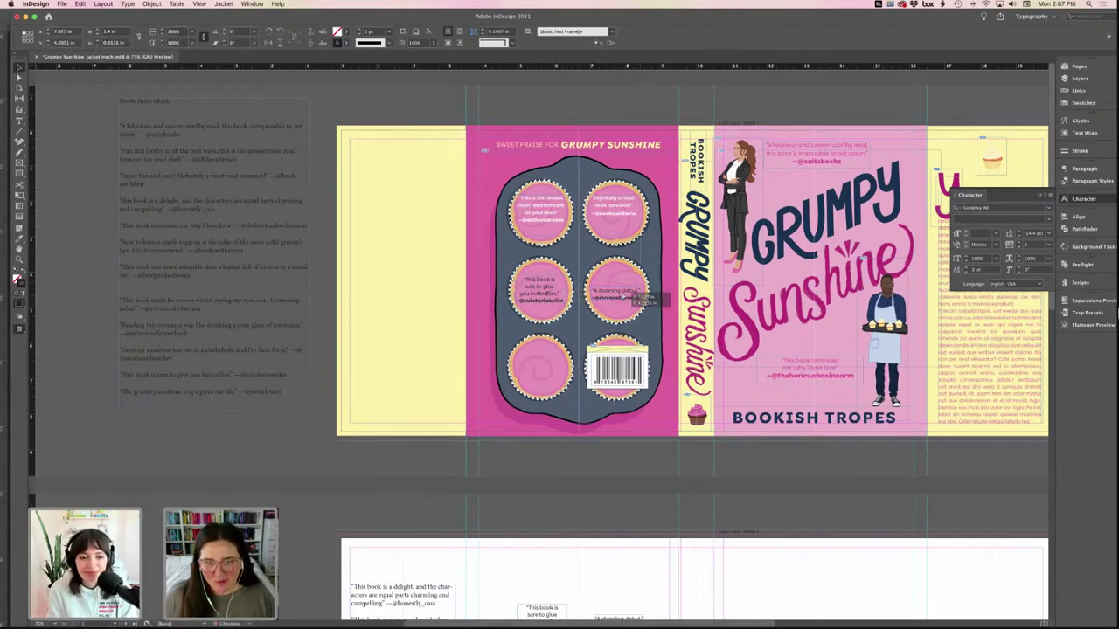
{"action": "left_click_drag", "start_coordinate": [624, 298], "coordinate": [623, 294]}
{"action": "left_click", "coordinate": [622, 213]}
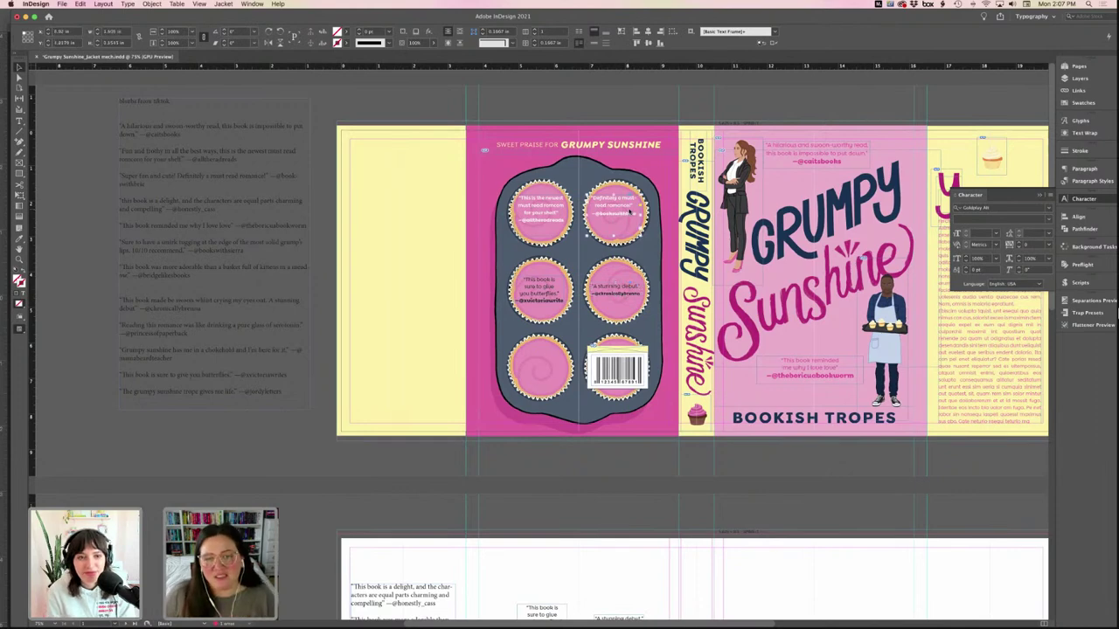
{"action": "left_click_drag", "start_coordinate": [625, 213], "coordinate": [625, 216]}
{"action": "scroll", "coordinate": [623, 217], "scroll_direction": "down", "scroll_amount": 1}
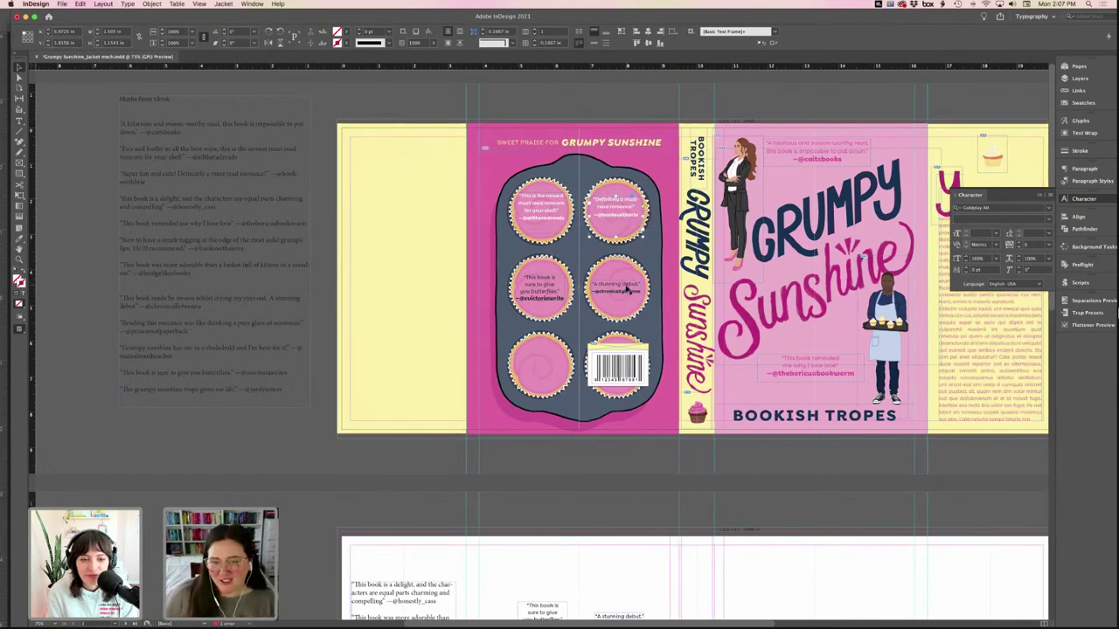
{"action": "double_click", "coordinate": [628, 290]}
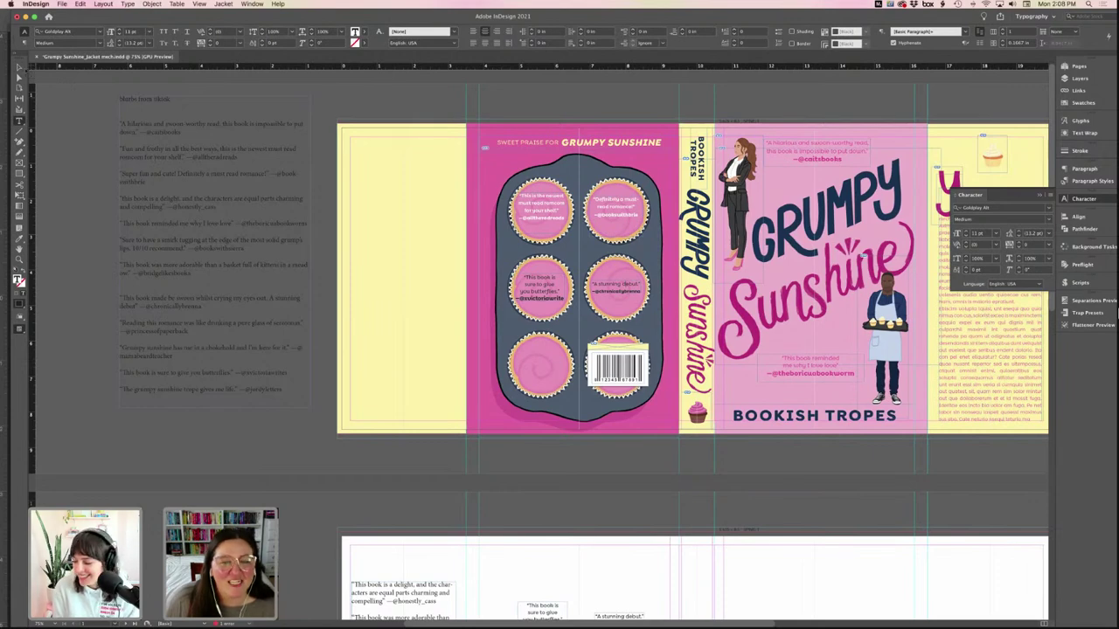
{"action": "left_click", "coordinate": [20, 67]}
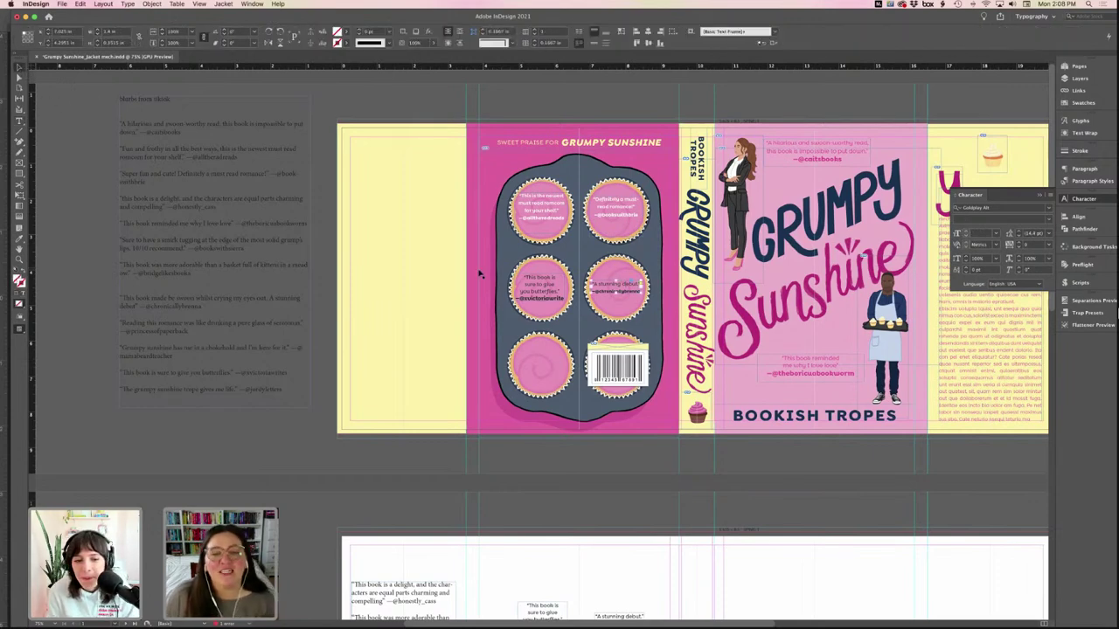
- Apply the Paper swatch to all text of the "This book is sure to give you butterflies." quote
{"action": "left_click", "coordinate": [544, 295]}
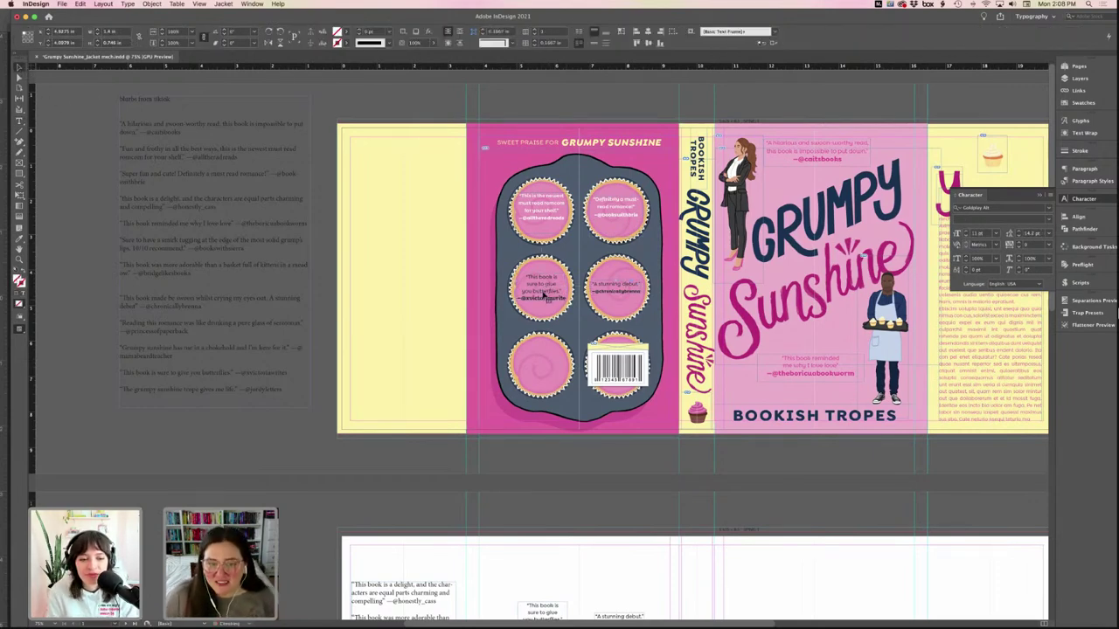
{"action": "double_click", "coordinate": [549, 294]}
{"action": "key", "text": "super+a"}
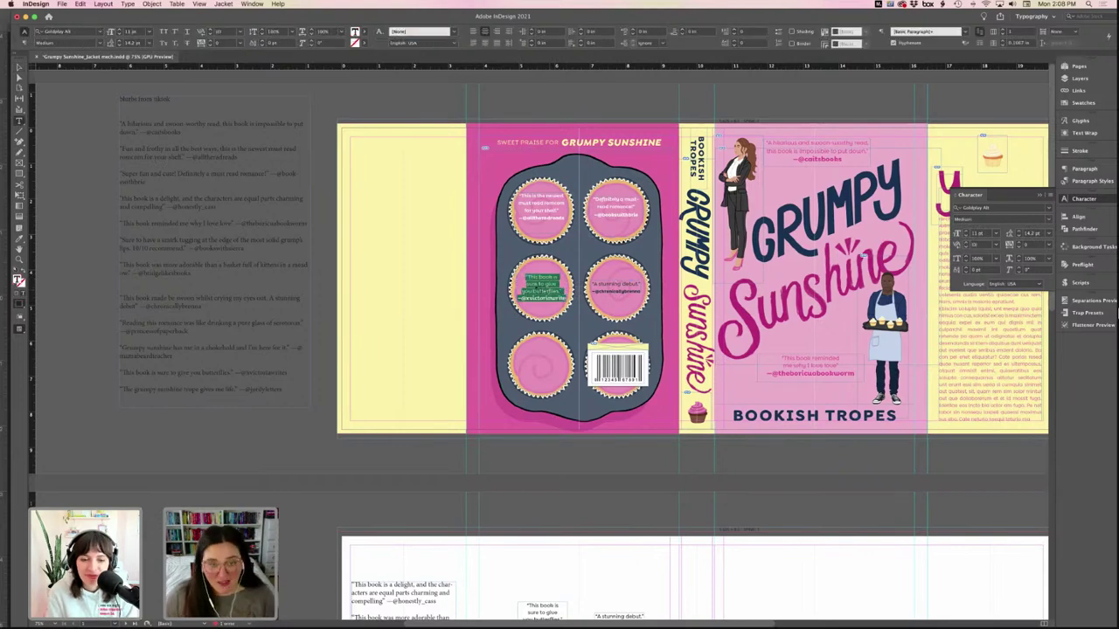
{"action": "left_click", "coordinate": [365, 32]}
{"action": "left_click", "coordinate": [291, 77]}
- Apply the Paper swatch to all text of the "A stunning debut." quote and deselect it
{"action": "left_click", "coordinate": [619, 289]}
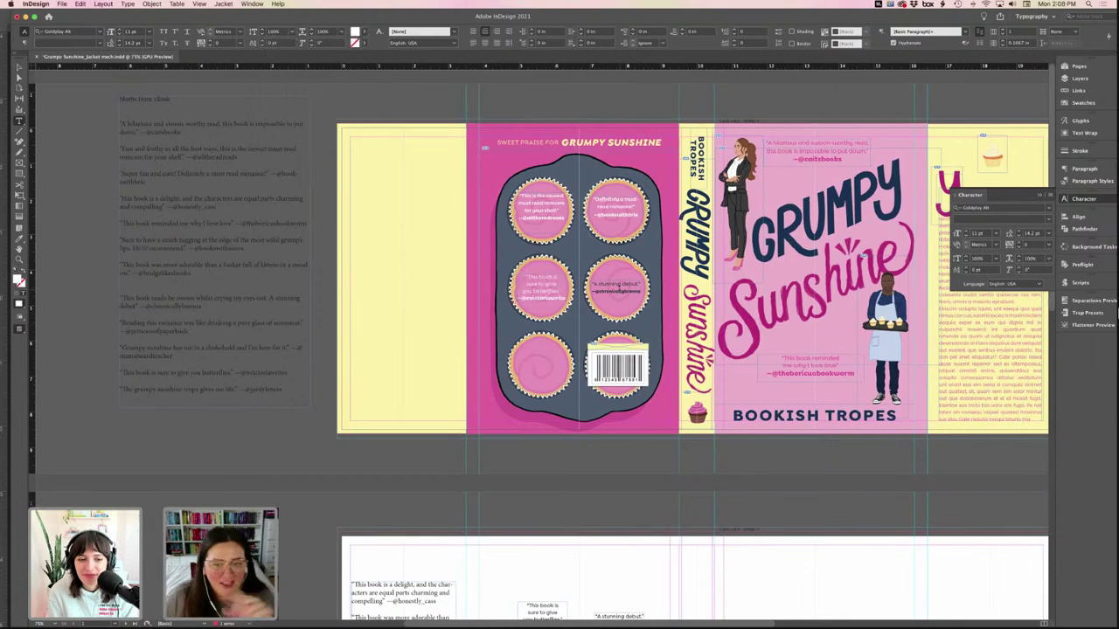
{"action": "key", "text": "super+a"}
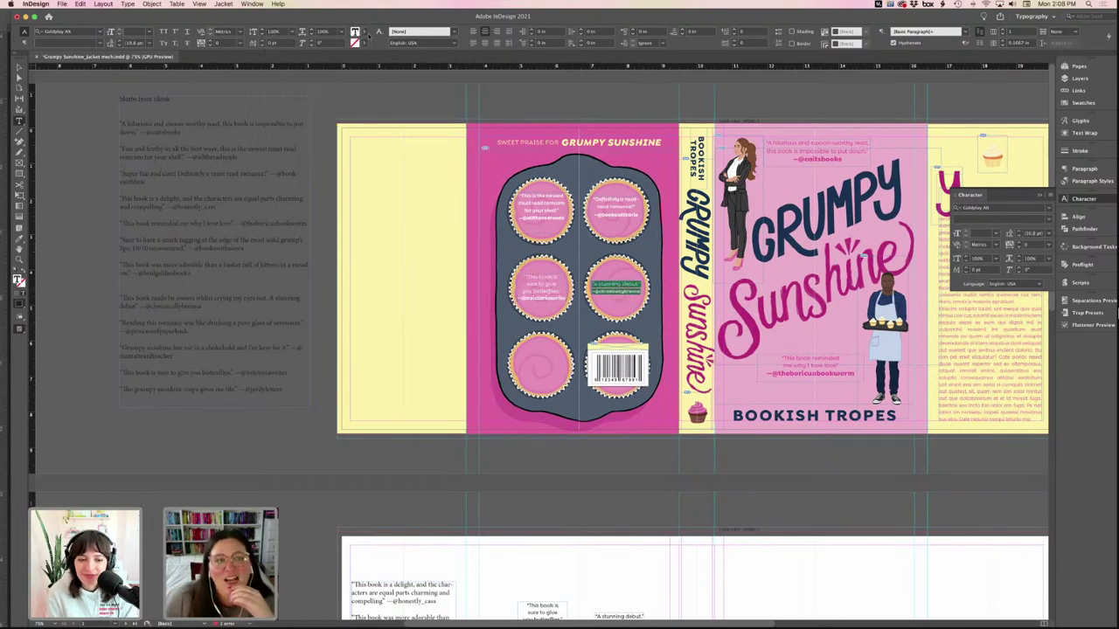
{"action": "left_click", "coordinate": [366, 32]}
{"action": "left_click", "coordinate": [289, 77]}
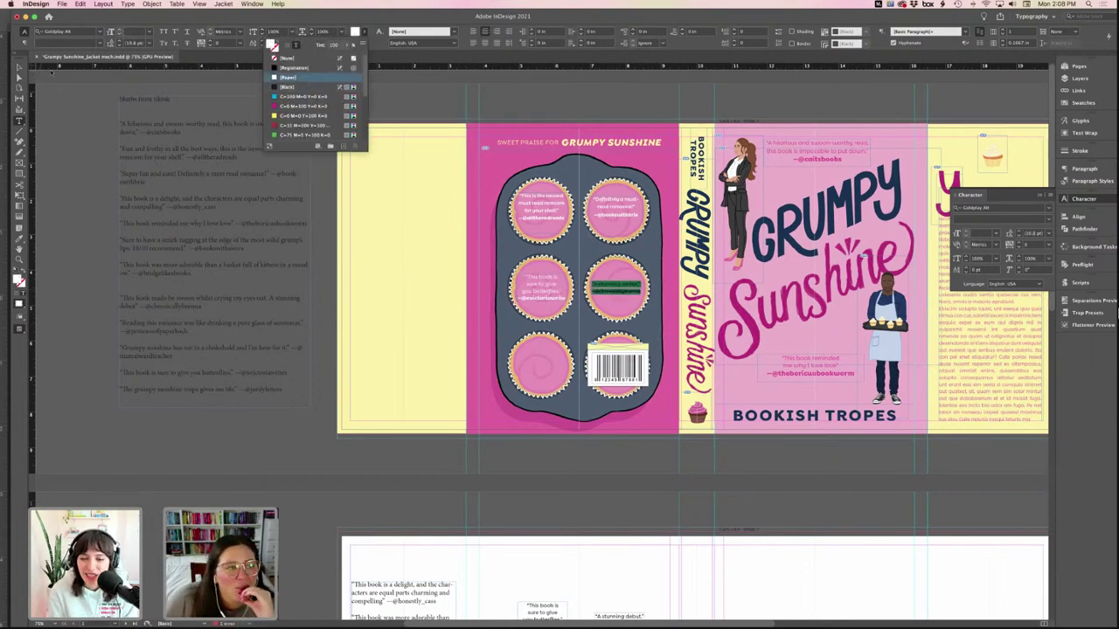
{"action": "left_click", "coordinate": [19, 69]}
{"action": "left_click", "coordinate": [410, 110]}
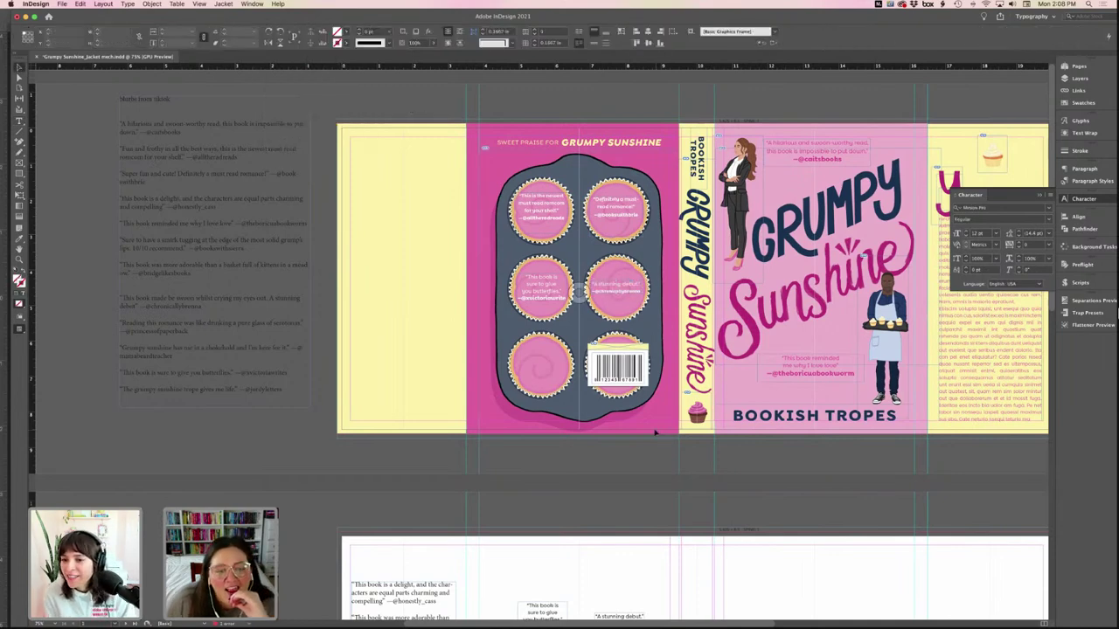
- Copy the "10/10 recommend." quote frame from the second page and position it over the lower-left cupcake
{"action": "scroll", "coordinate": [591, 412], "scroll_direction": "down", "scroll_amount": 5}
{"action": "scroll", "coordinate": [554, 552], "scroll_direction": "up", "scroll_amount": 1}
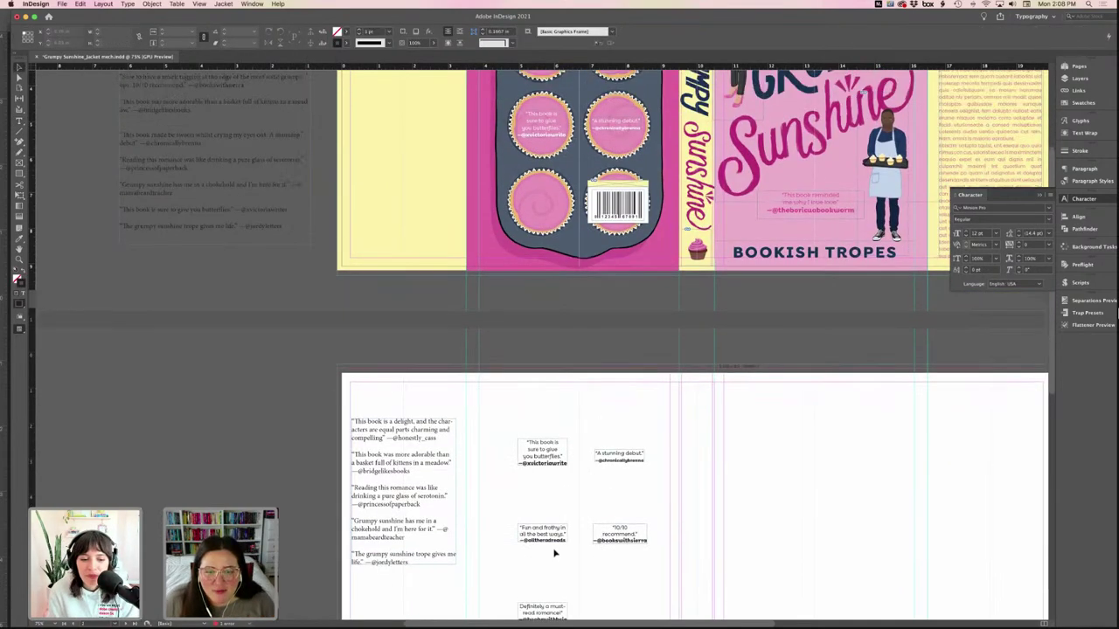
{"action": "scroll", "coordinate": [554, 552], "scroll_direction": "up", "scroll_amount": 3}
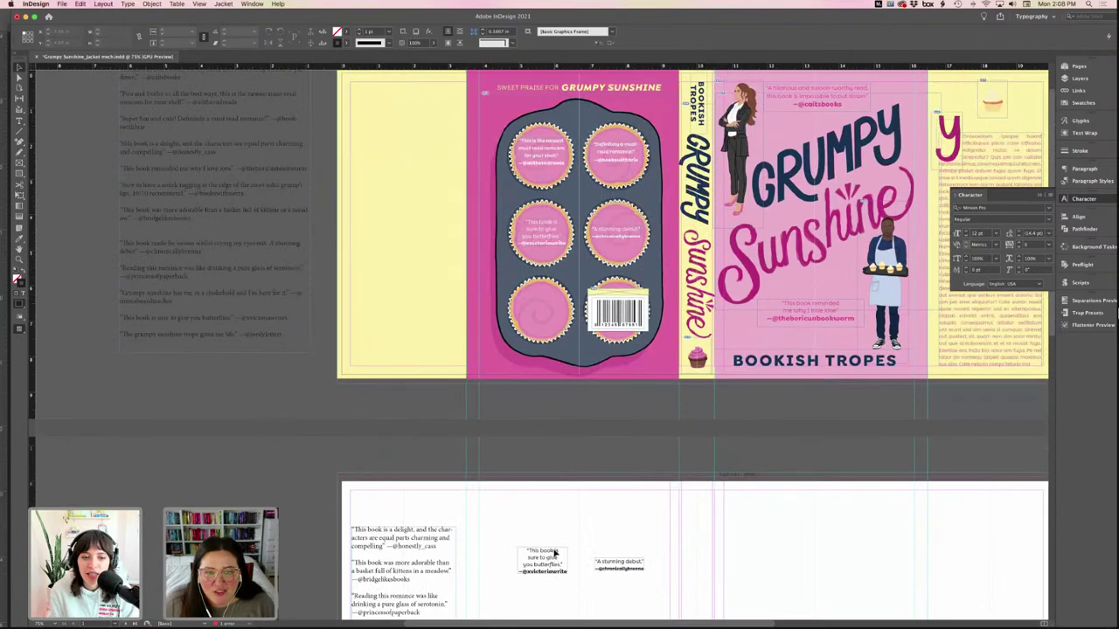
{"action": "scroll", "coordinate": [554, 553], "scroll_direction": "down", "scroll_amount": 3}
{"action": "left_click", "coordinate": [637, 521]}
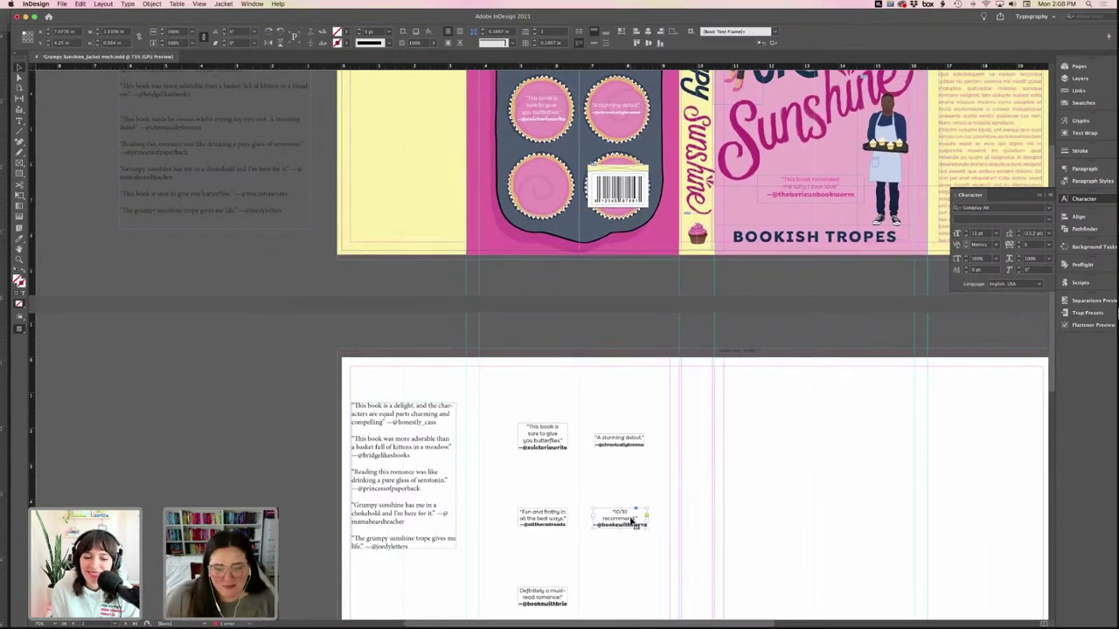
{"action": "scroll", "coordinate": [631, 521], "scroll_direction": "up", "scroll_amount": 5}
{"action": "left_click", "coordinate": [542, 391]}
{"action": "key", "text": "super+v"}
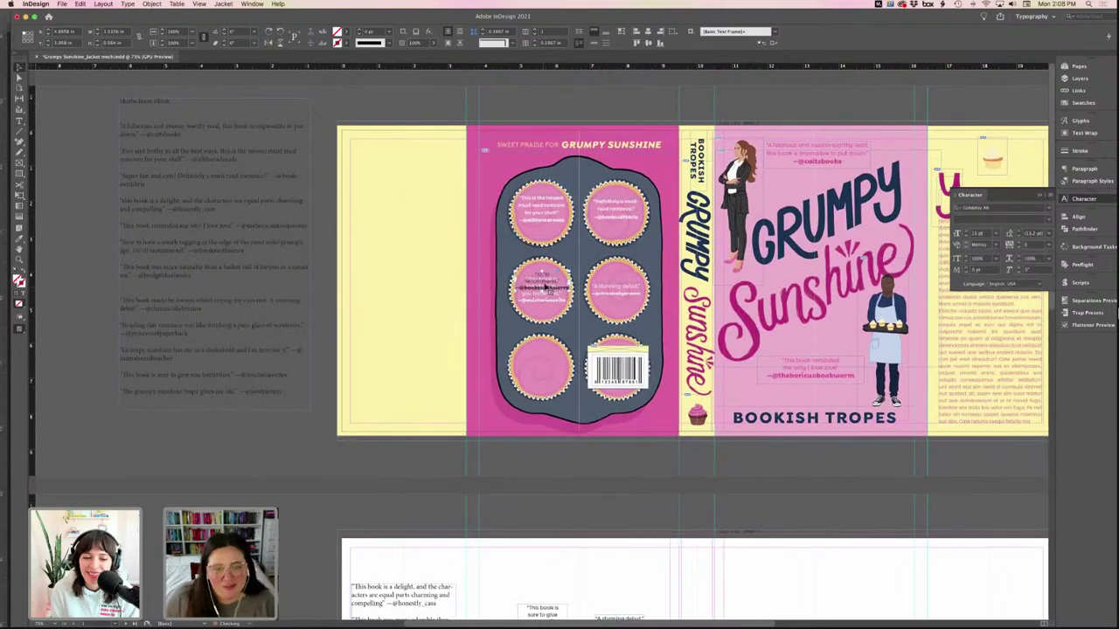
{"action": "left_click_drag", "start_coordinate": [545, 287], "coordinate": [548, 373]}
- Apply the Paper swatch to the whole "10/10 recommend." quote and briefly preview the jacket without guides and frame edges
{"action": "double_click", "coordinate": [551, 373]}
{"action": "key", "text": "ctrl+a"}
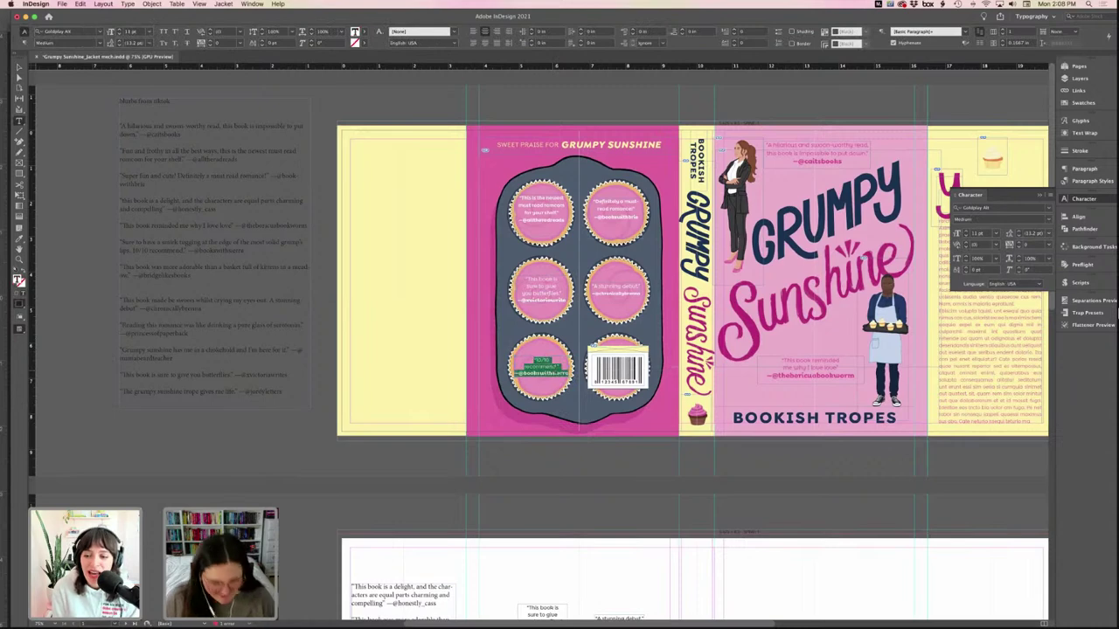
{"action": "left_click", "coordinate": [363, 32]}
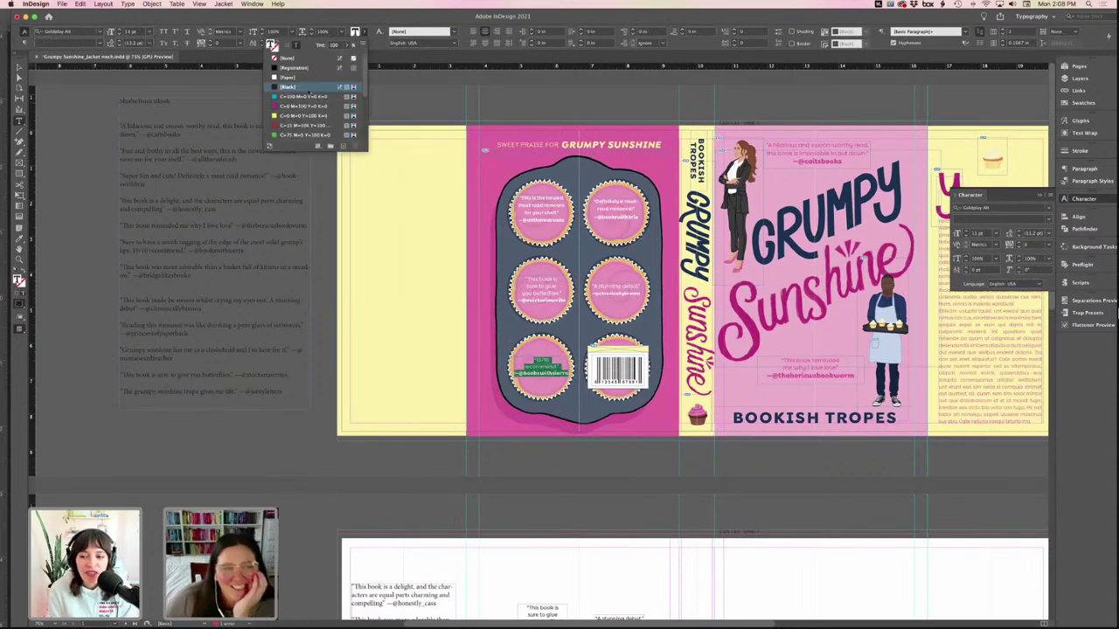
{"action": "left_click", "coordinate": [289, 77]}
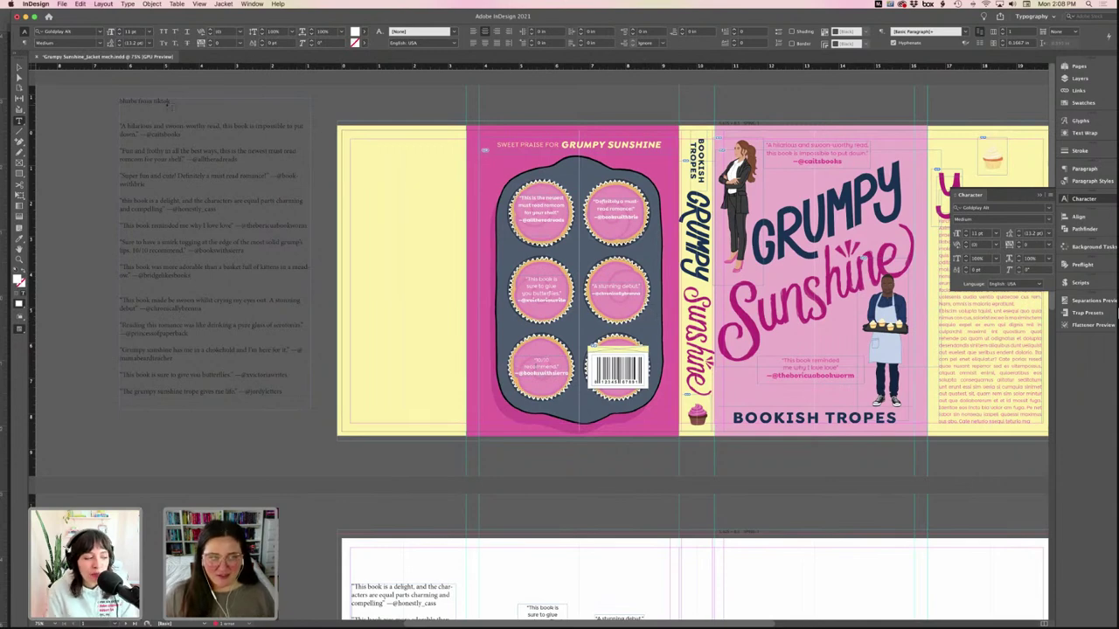
{"action": "key", "text": "Escape"}
{"action": "key", "text": "w"}
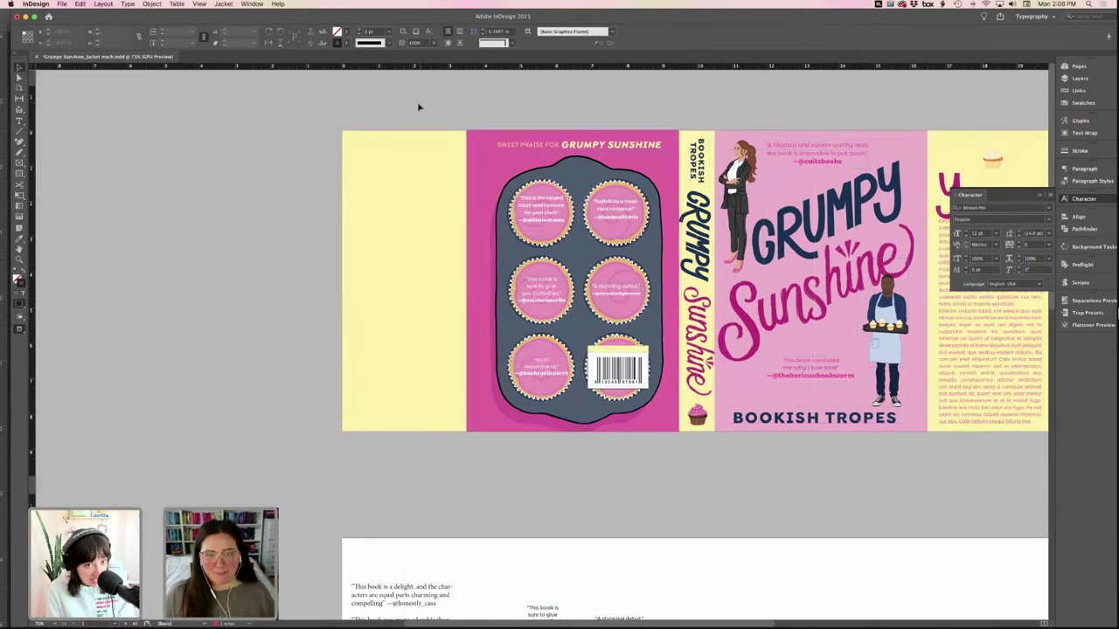
{"action": "key", "text": "w"}
- Remove the blank line at the end of the upper-right cupcake's quote and re-center its frame on the cupcake
{"action": "left_click", "coordinate": [616, 231]}
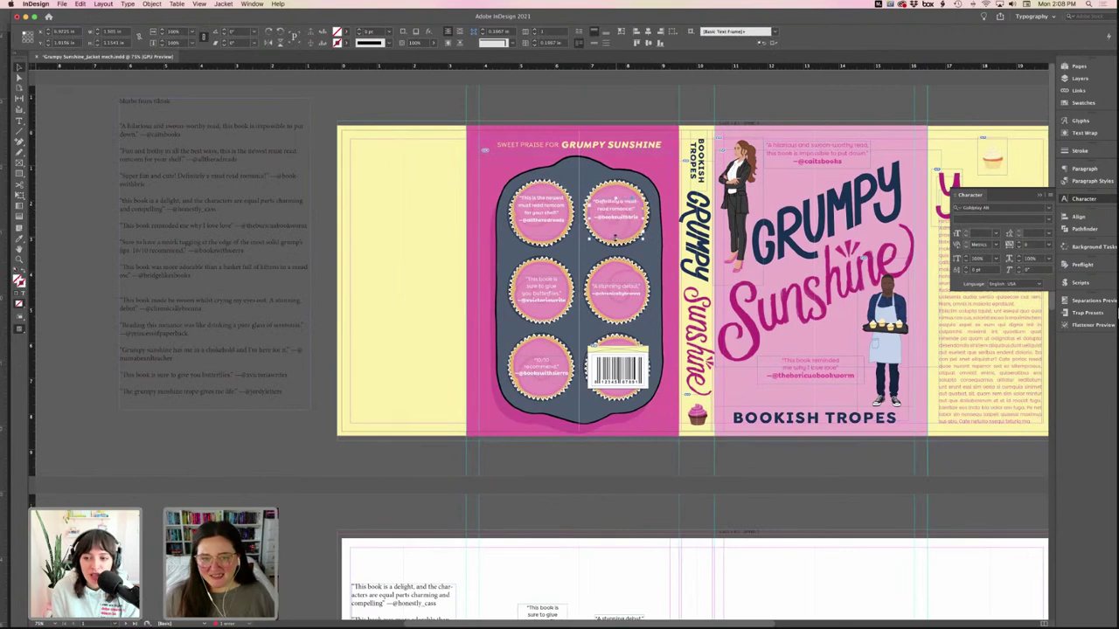
{"action": "double_click", "coordinate": [617, 224]}
{"action": "key", "text": "BackSpace"}
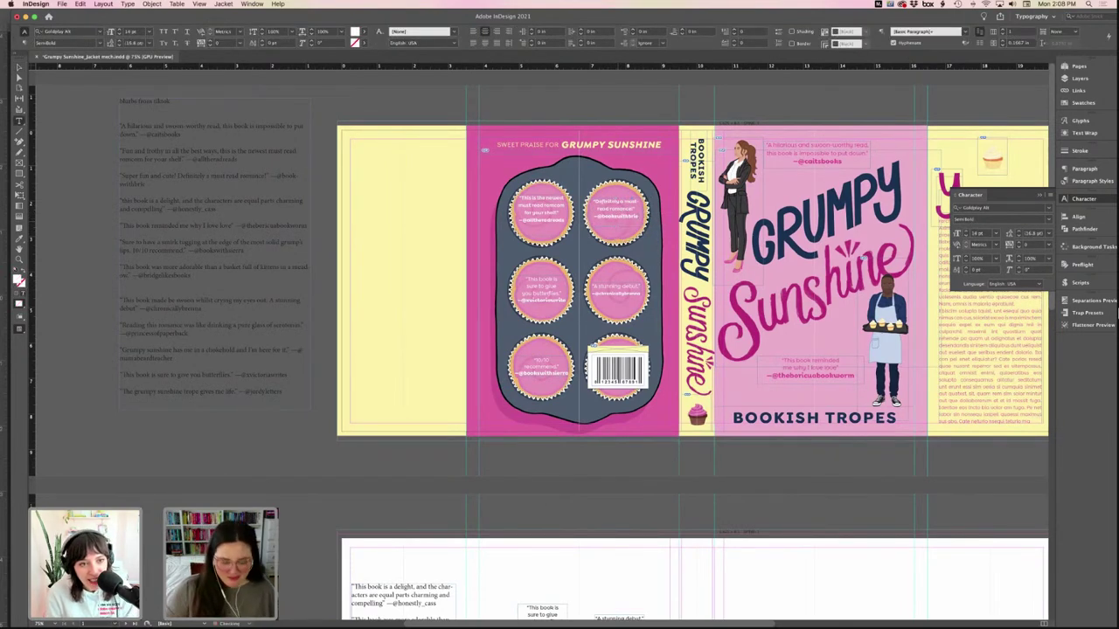
{"action": "key", "text": "Escape"}
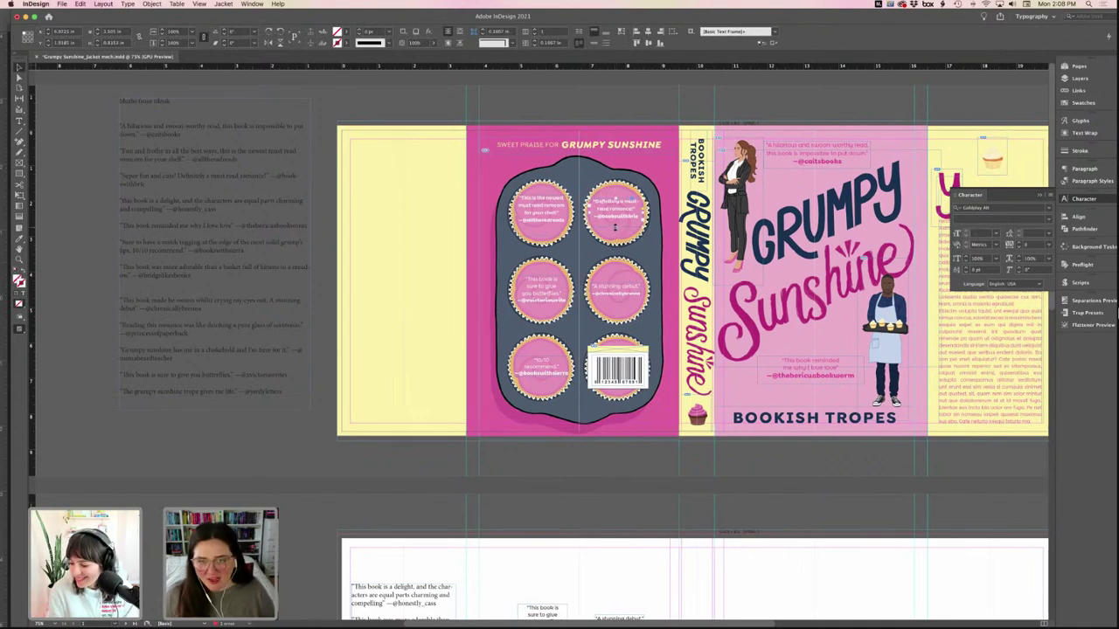
{"action": "left_click_drag", "start_coordinate": [625, 210], "coordinate": [625, 214]}
- Fine-tune the positions of the "A stunning debut." and "10/10 recommend." quote frames on their cupcakes
{"action": "left_click", "coordinate": [622, 296]}
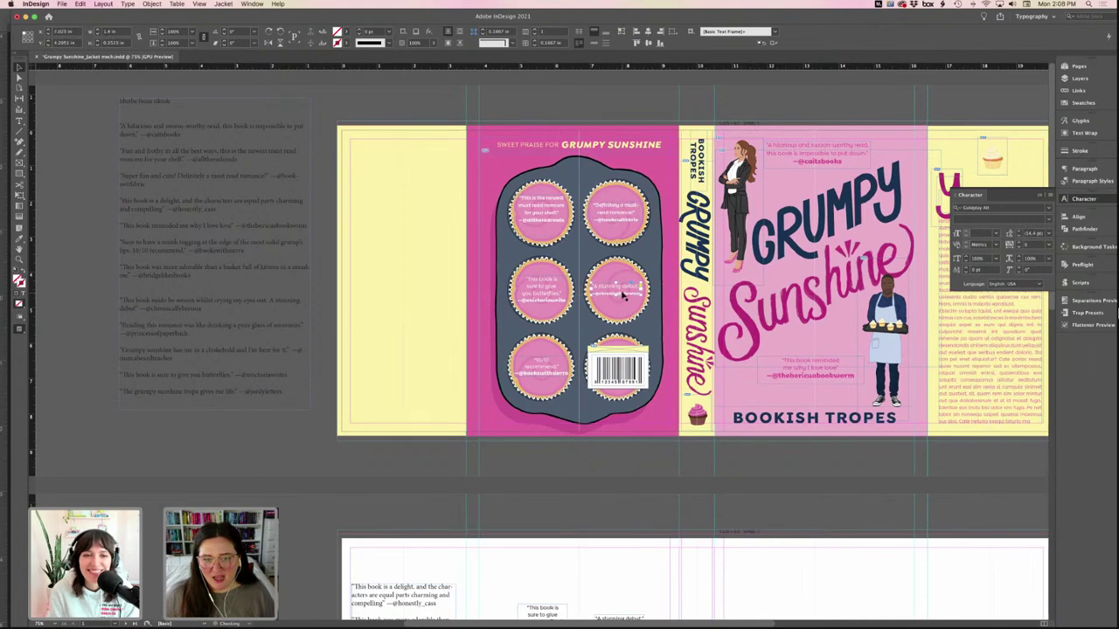
{"action": "left_click_drag", "start_coordinate": [623, 294], "coordinate": [625, 292]}
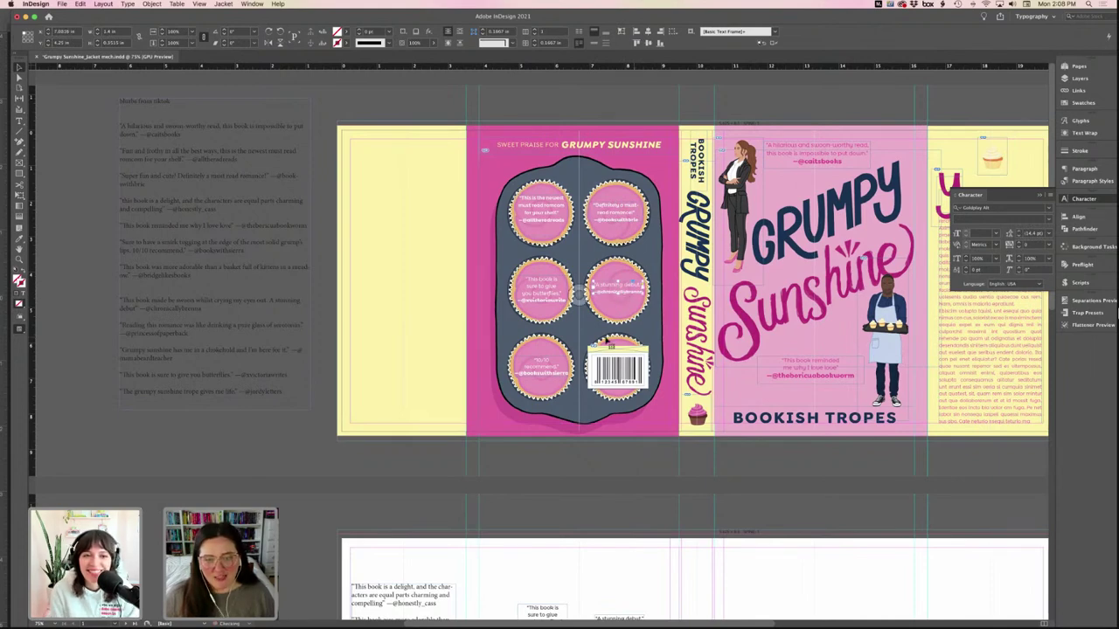
{"action": "left_click", "coordinate": [541, 376]}
{"action": "left_click_drag", "start_coordinate": [545, 371], "coordinate": [543, 370]}
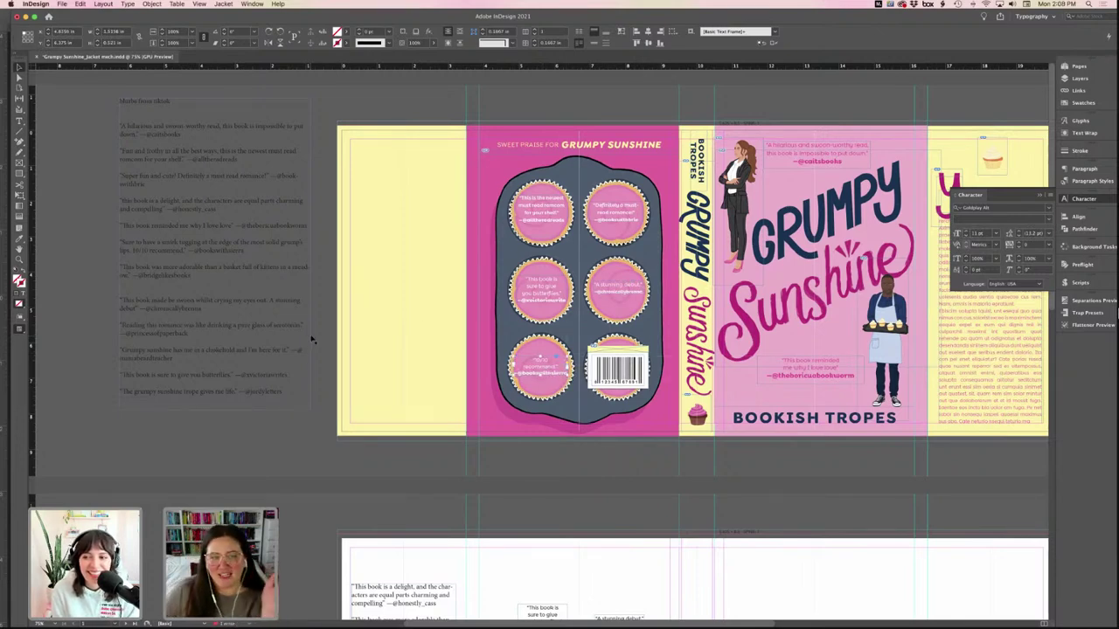
- Copy the frame of remaining quotes from the second page onto the yellow back flap, adjust its position, and deselect it
{"action": "scroll", "coordinate": [315, 337], "scroll_direction": "down", "scroll_amount": 5}
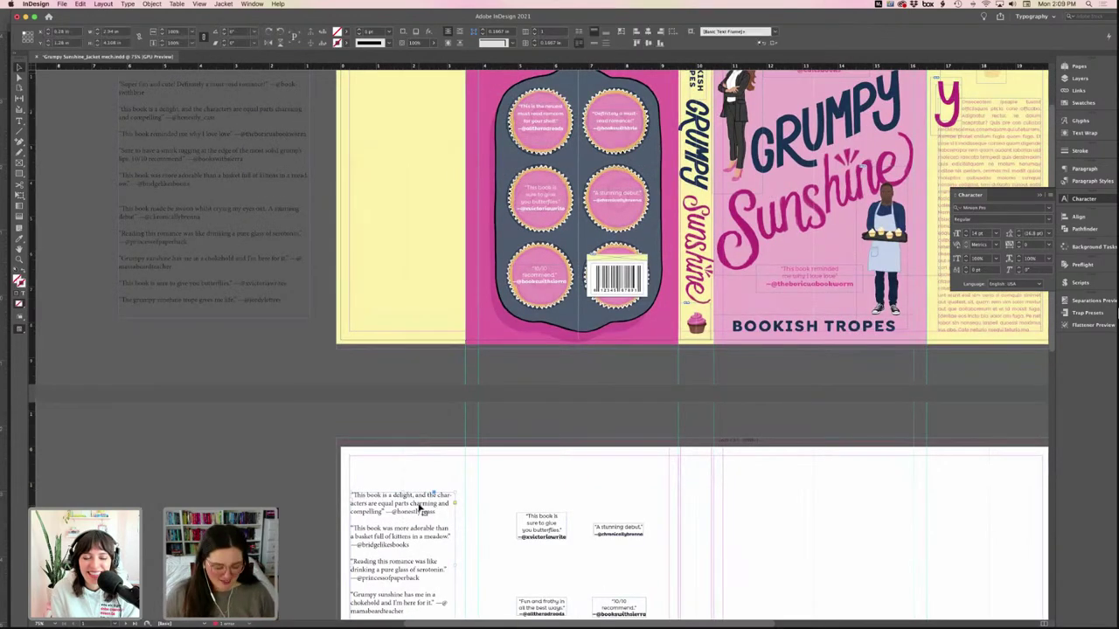
{"action": "scroll", "coordinate": [420, 507], "scroll_direction": "up", "scroll_amount": 5}
{"action": "left_click", "coordinate": [419, 341]}
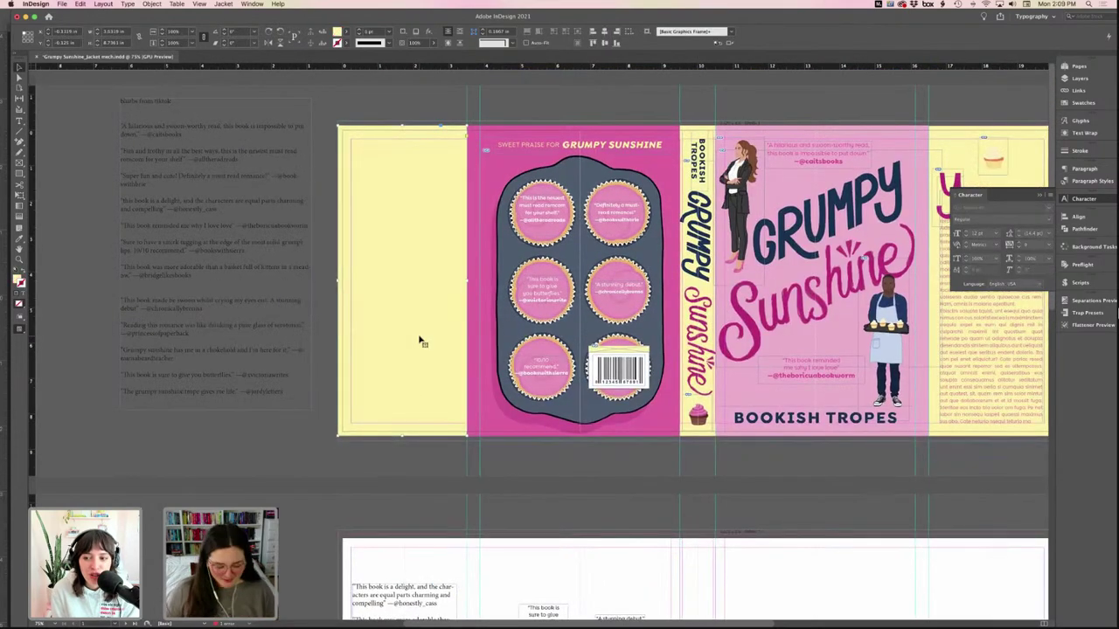
{"action": "key", "text": "alt+shift+super+v"}
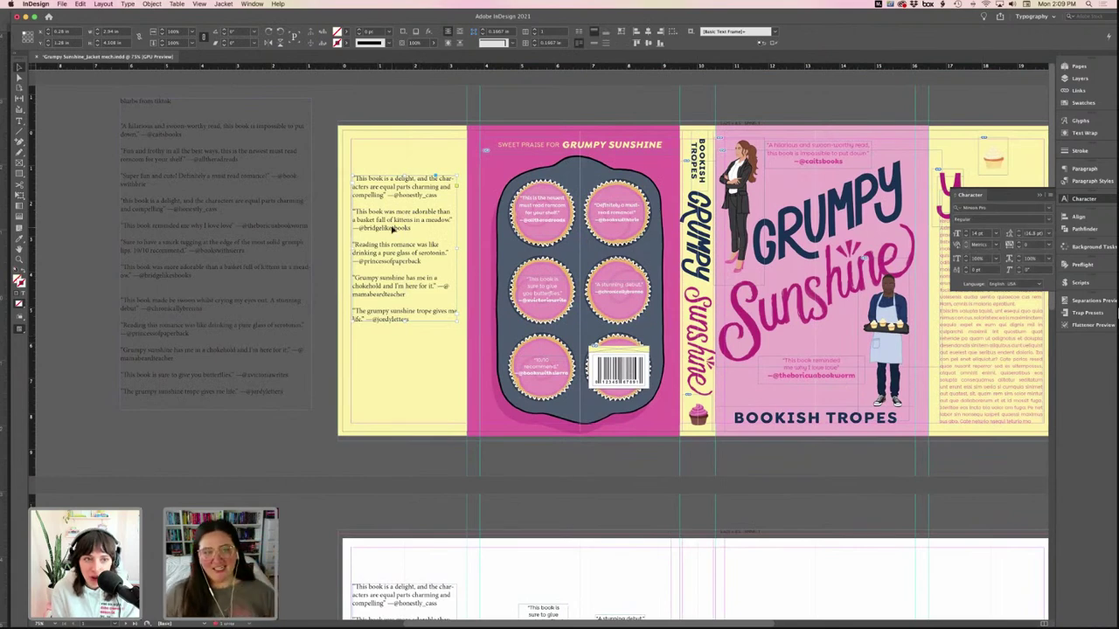
{"action": "left_click_drag", "start_coordinate": [391, 229], "coordinate": [410, 222]}
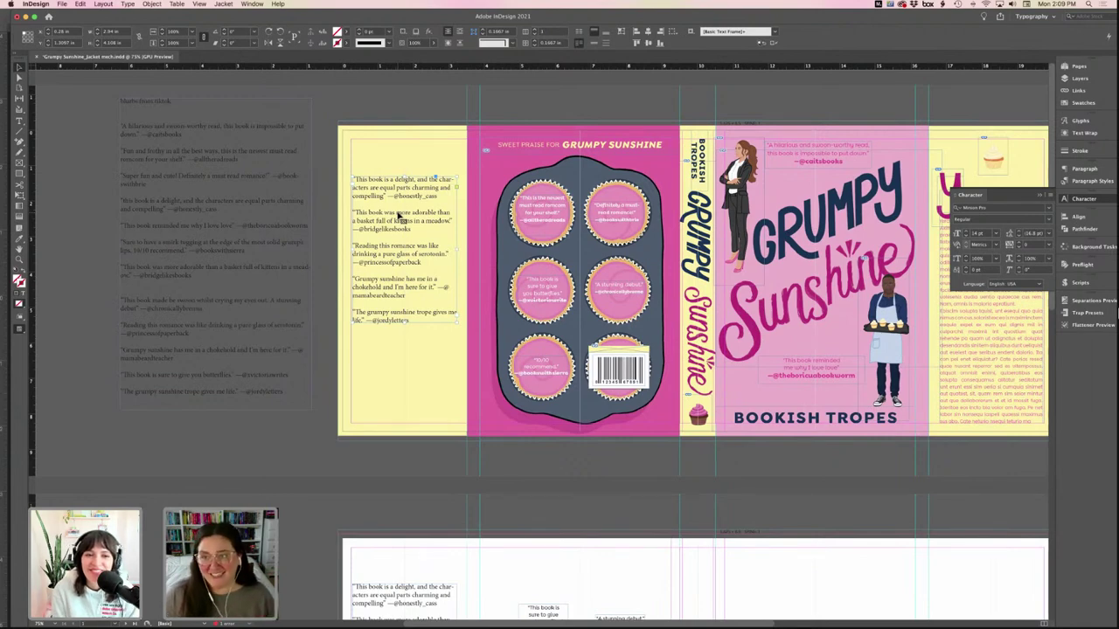
{"action": "left_click", "coordinate": [371, 99]}
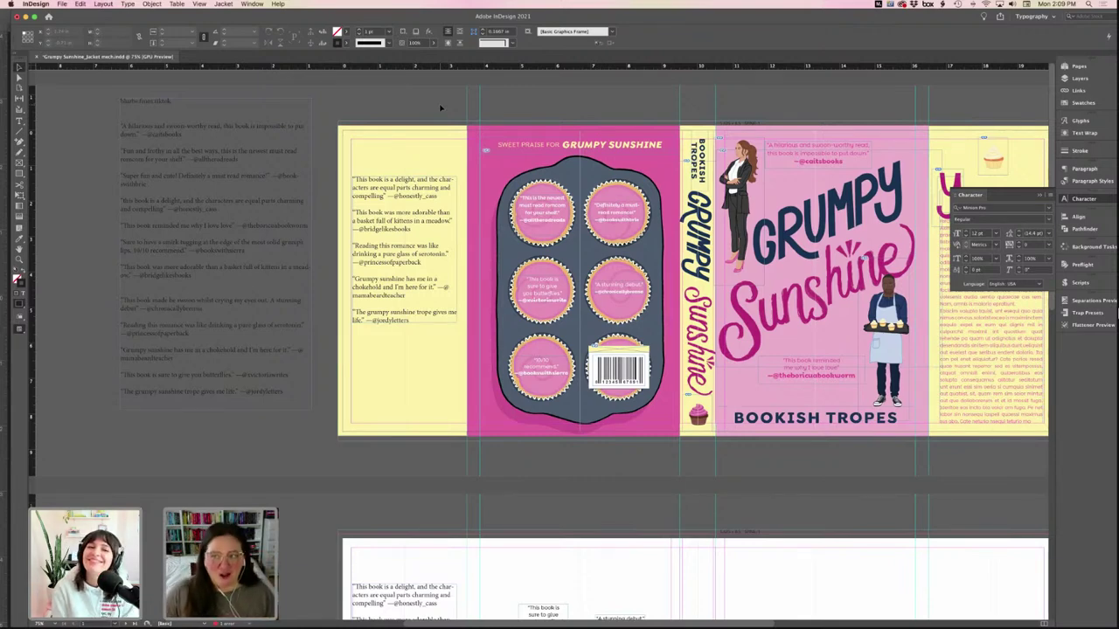
- Duplicate the "SWEET PRAISE FOR GRUMPY SUNSHINE" heading above the back flap's quotes and fit its frame to the flap's width
{"action": "left_click", "coordinate": [599, 150]}
{"action": "left_click_drag", "start_coordinate": [596, 146], "coordinate": [468, 147]}
{"action": "left_click_drag", "start_coordinate": [550, 155], "coordinate": [459, 173]}
- Recolor the entire back flap heading from the swatches to magenta
{"action": "double_click", "coordinate": [434, 149]}
{"action": "key", "text": "super+a"}
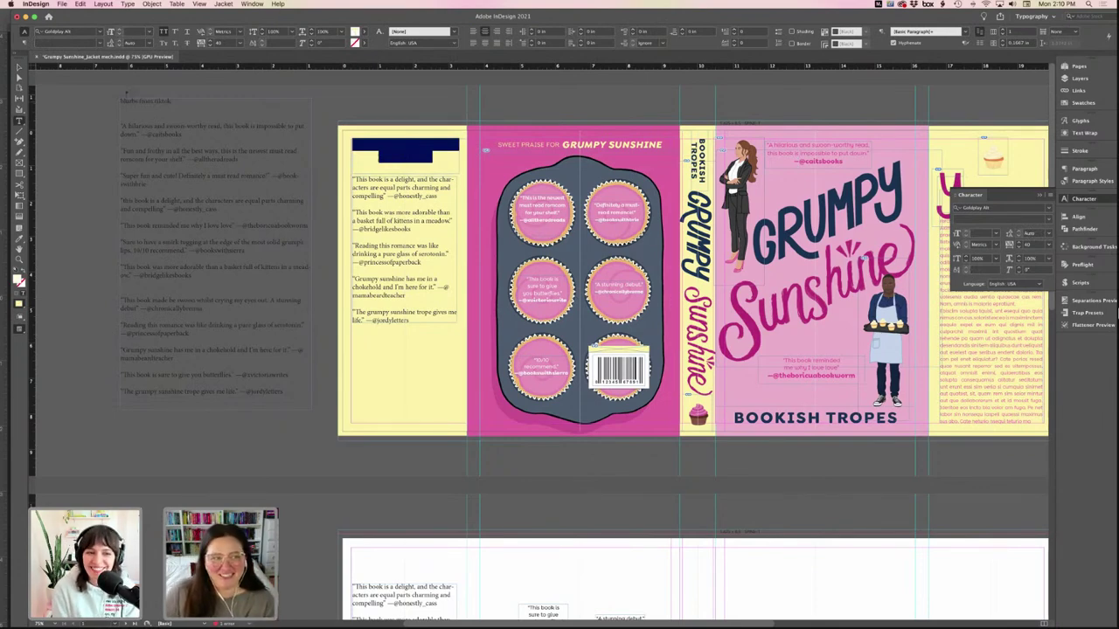
{"action": "left_click", "coordinate": [355, 31]}
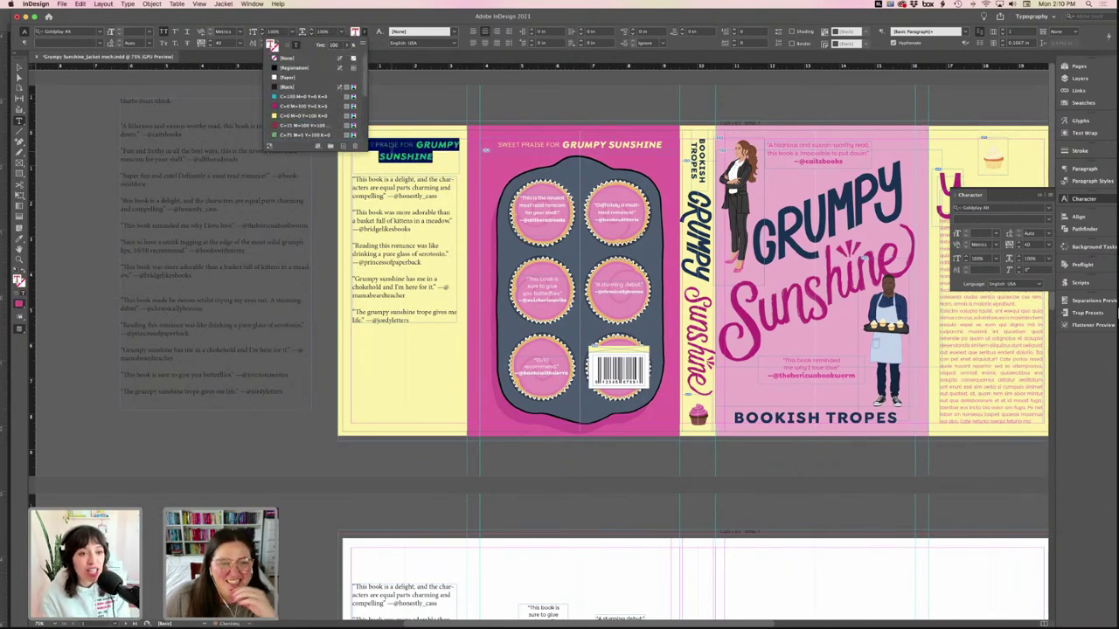
{"action": "left_click", "coordinate": [446, 155]}
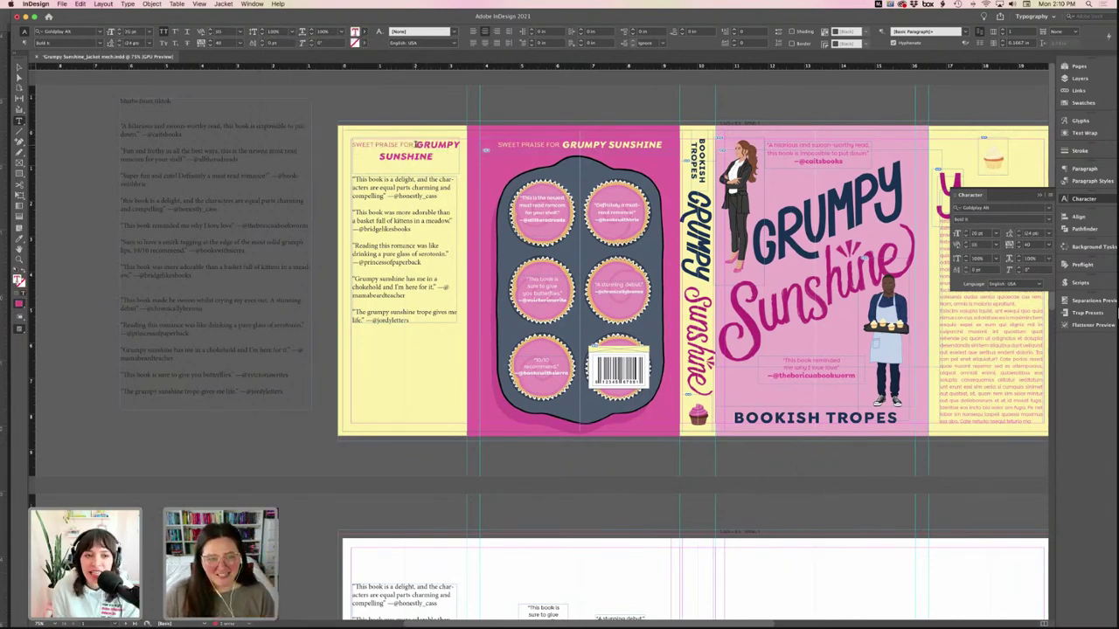
- Break the back flap heading so that "GRUMPY SUNSHINE" starts on its own line below "SWEET PRAISE FOR"
{"action": "left_click", "coordinate": [416, 144]}
{"action": "key", "text": "Return"}
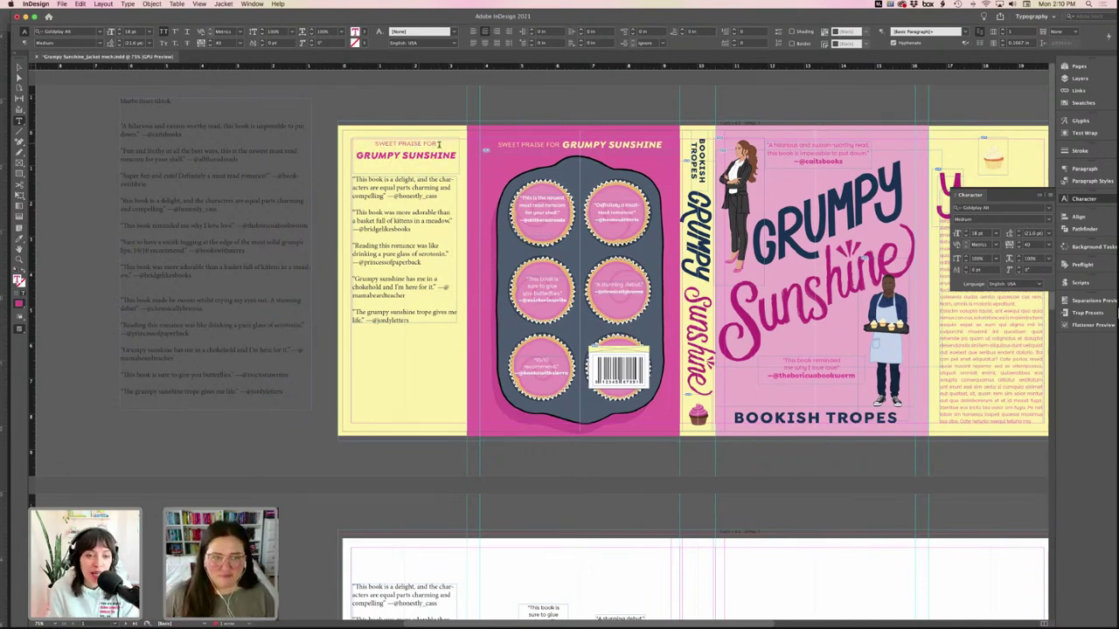
{"action": "left_click", "coordinate": [440, 143]}
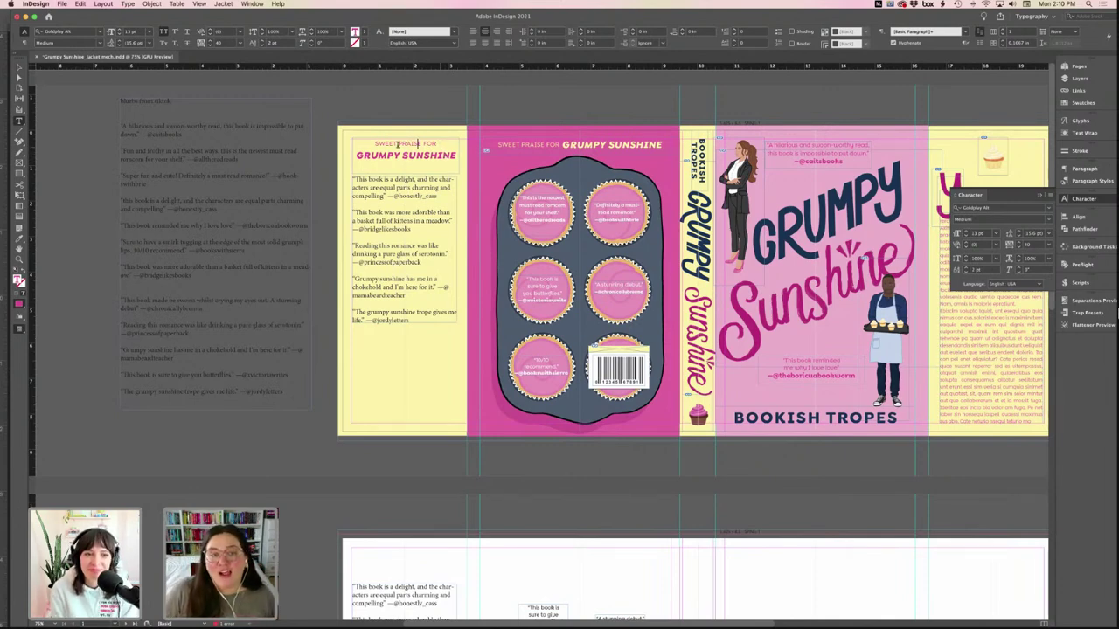
- Tighten the leading between the two lines of the back flap heading
{"action": "left_click_drag", "start_coordinate": [438, 144], "coordinate": [365, 142]}
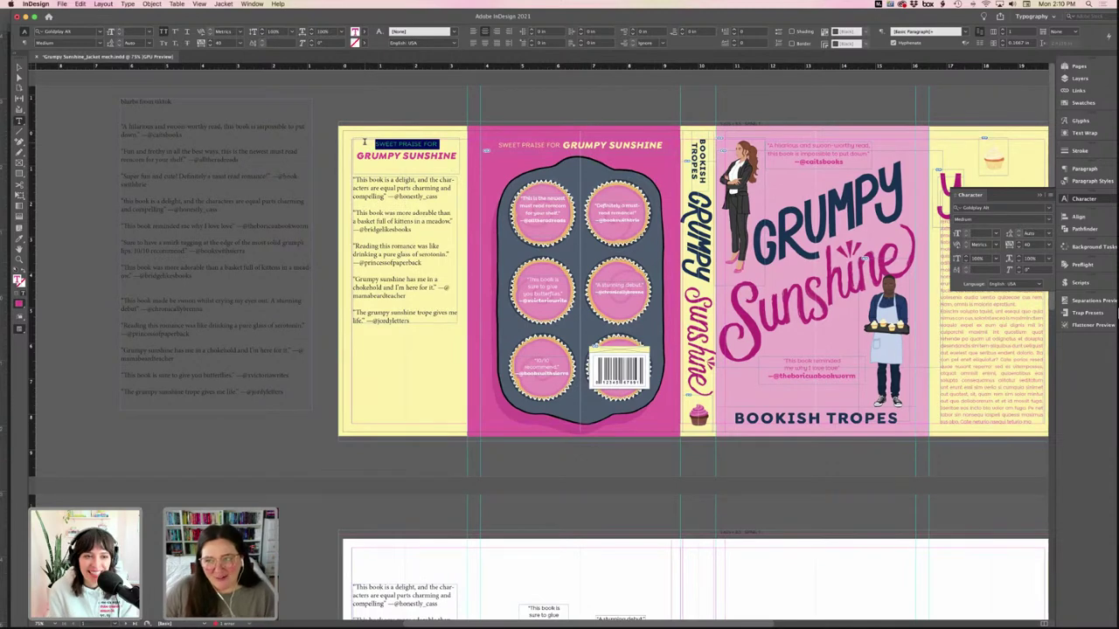
{"action": "left_click_drag", "start_coordinate": [454, 158], "coordinate": [355, 138]}
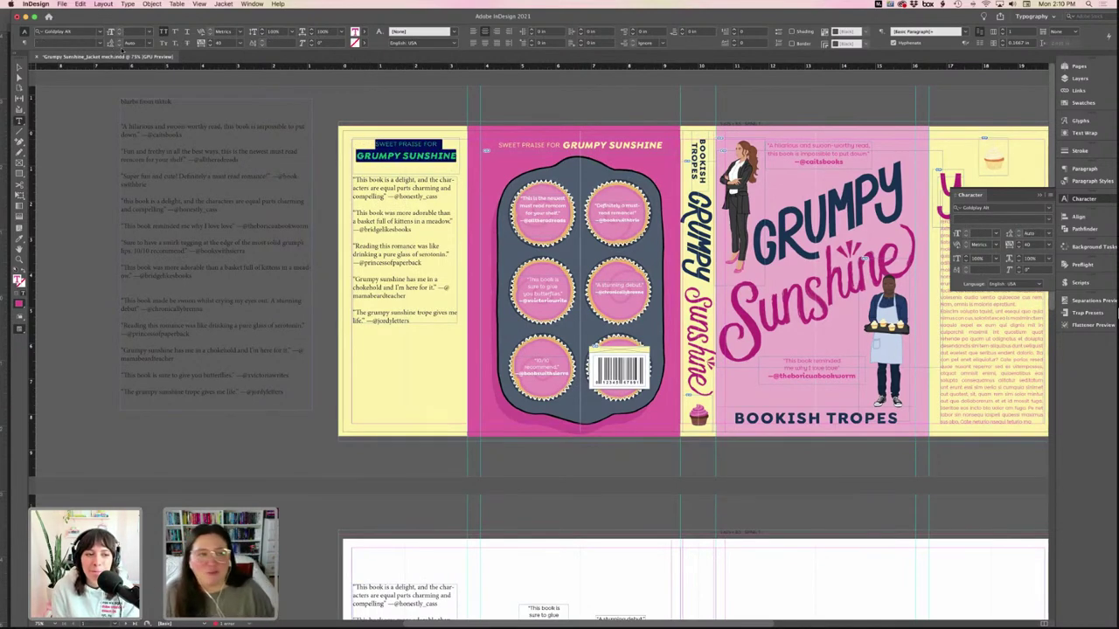
{"action": "key", "text": "alt+Up"}
{"action": "key", "text": "alt+Up"}
{"action": "key", "text": "alt+Up"}
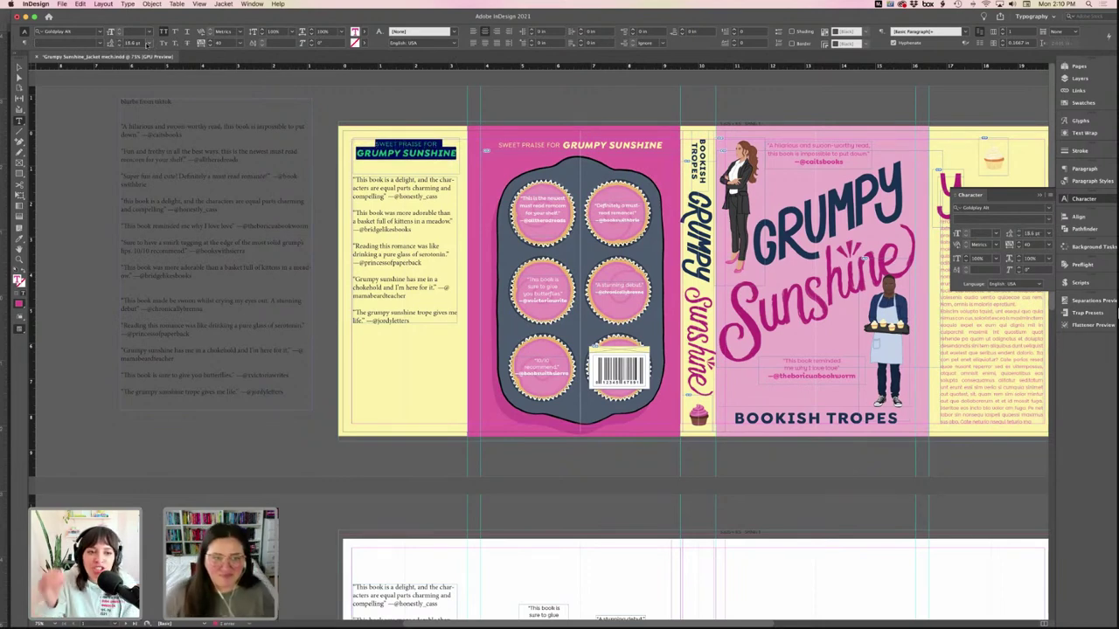
{"action": "left_click", "coordinate": [407, 148]}
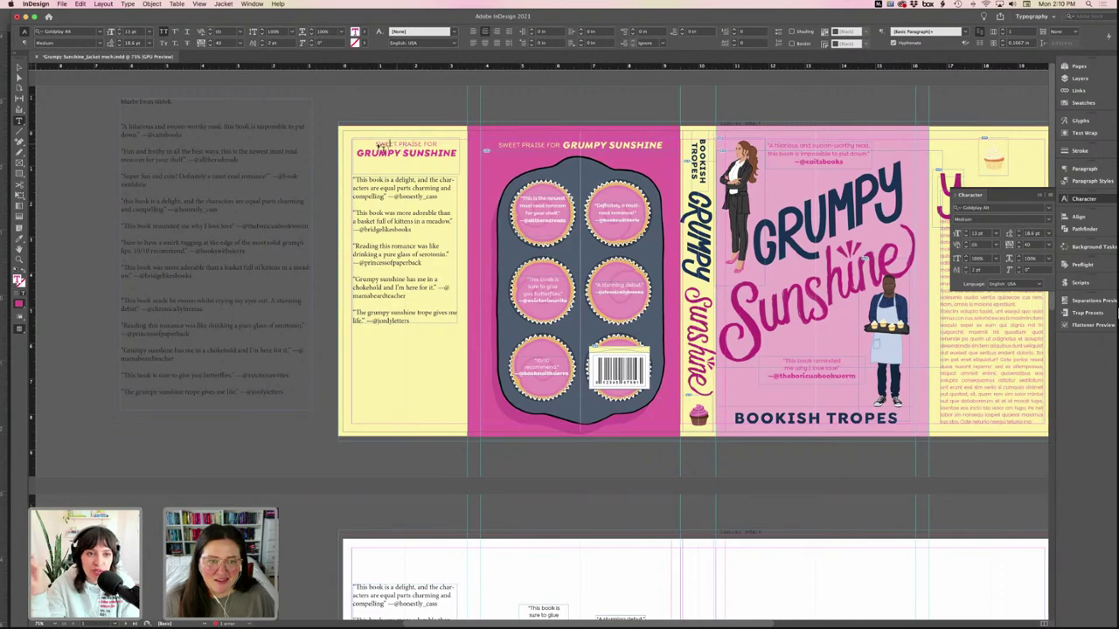
- Replace the word "SWEET" in the back flap heading with "MORE"
{"action": "double_click", "coordinate": [381, 146]}
{"action": "type", "text": "MORE"}
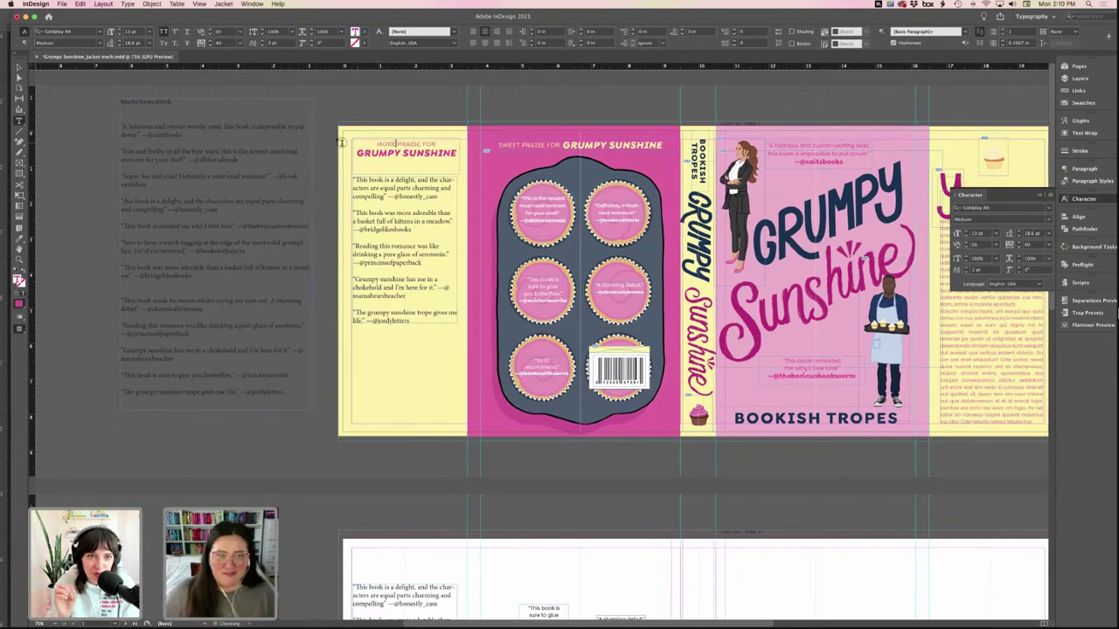
{"action": "left_click", "coordinate": [20, 67]}
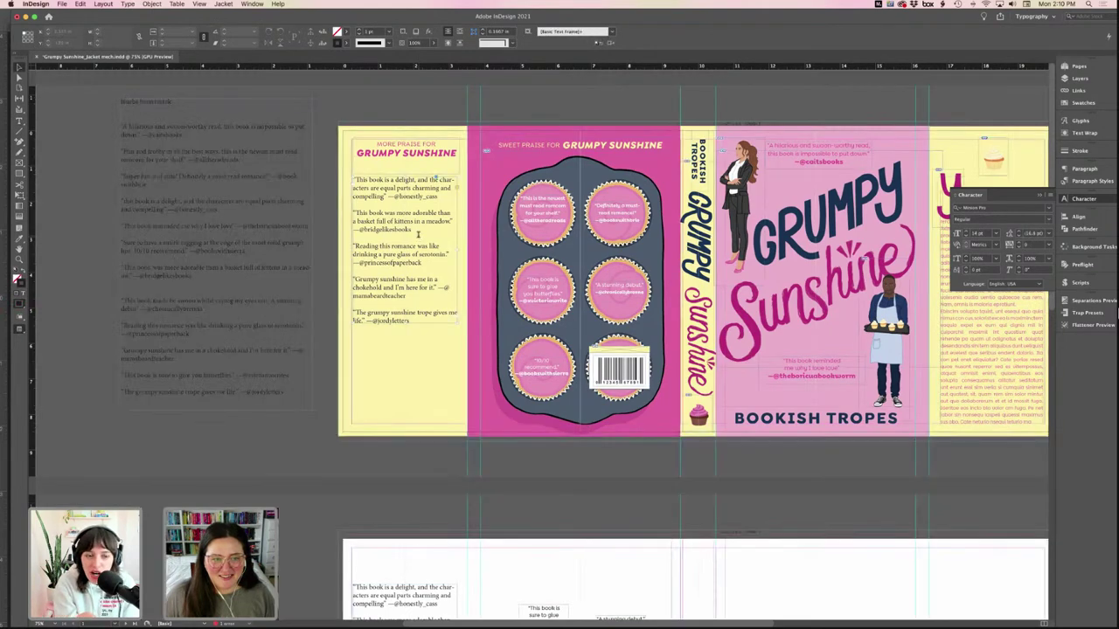
- Center all the quotes on the back flap and set them in Goldplay Alt SemiBold
{"action": "double_click", "coordinate": [418, 238]}
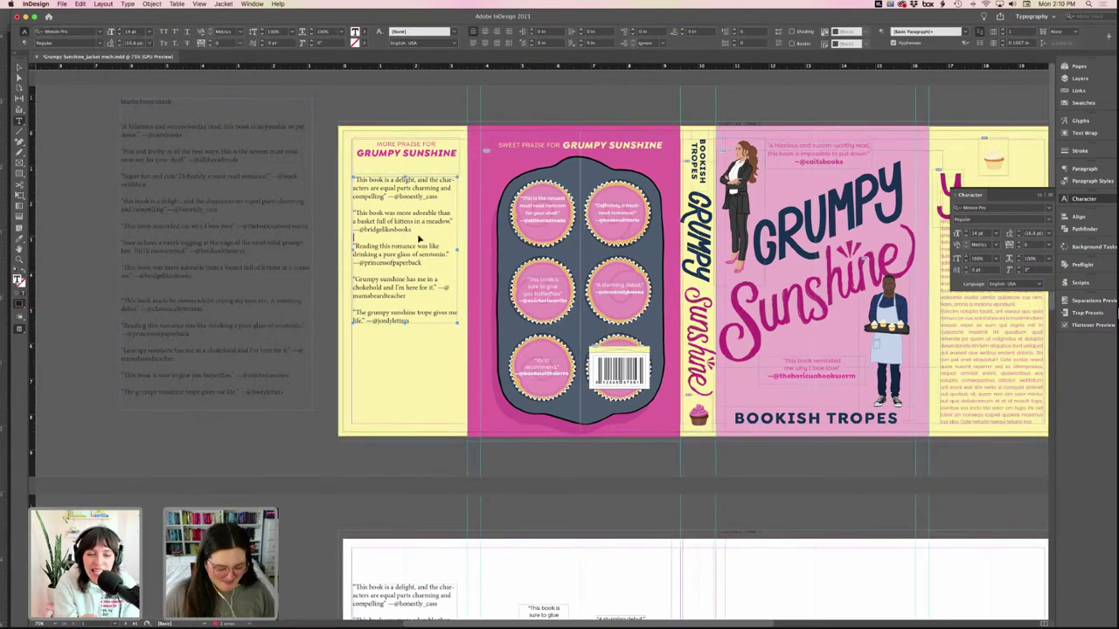
{"action": "key", "text": "super+a"}
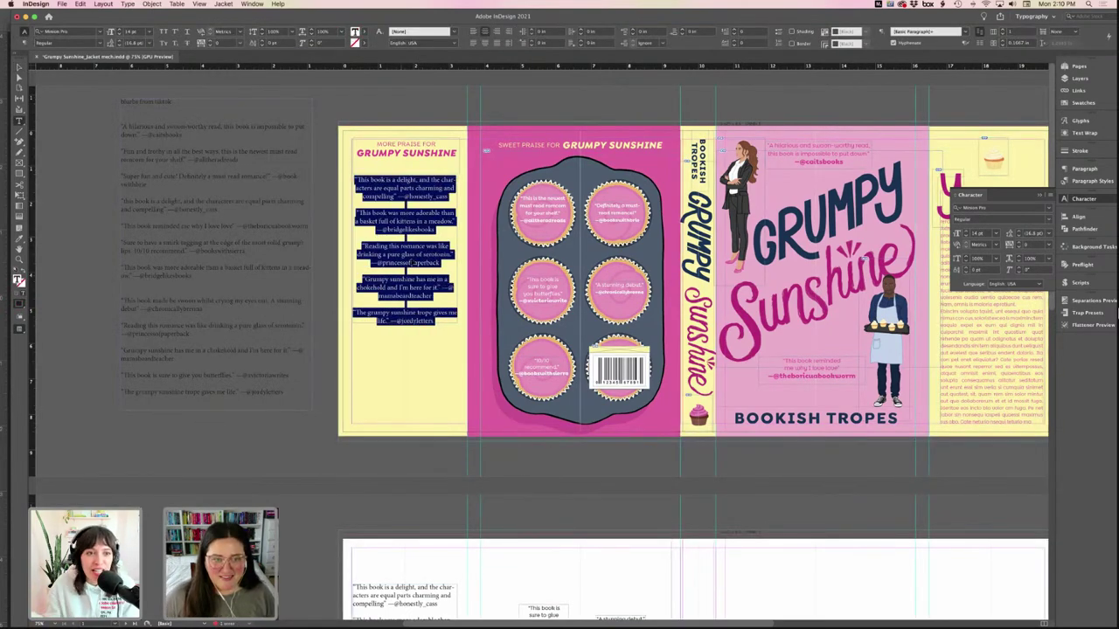
{"action": "left_click", "coordinate": [403, 202]}
{"action": "key", "text": "super+a"}
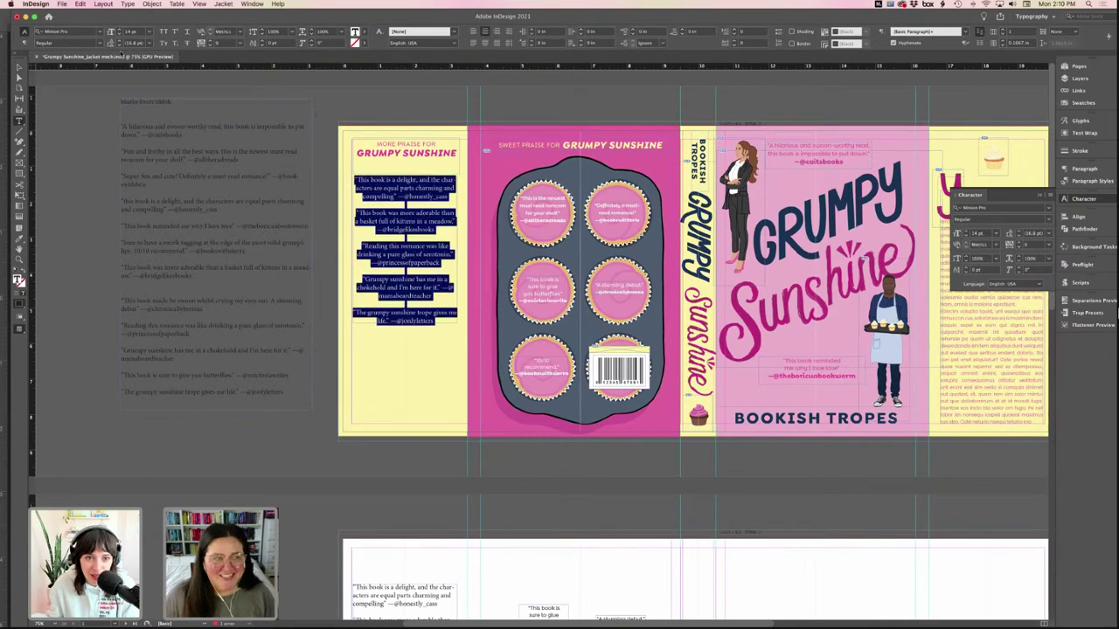
{"action": "left_click", "coordinate": [73, 33]}
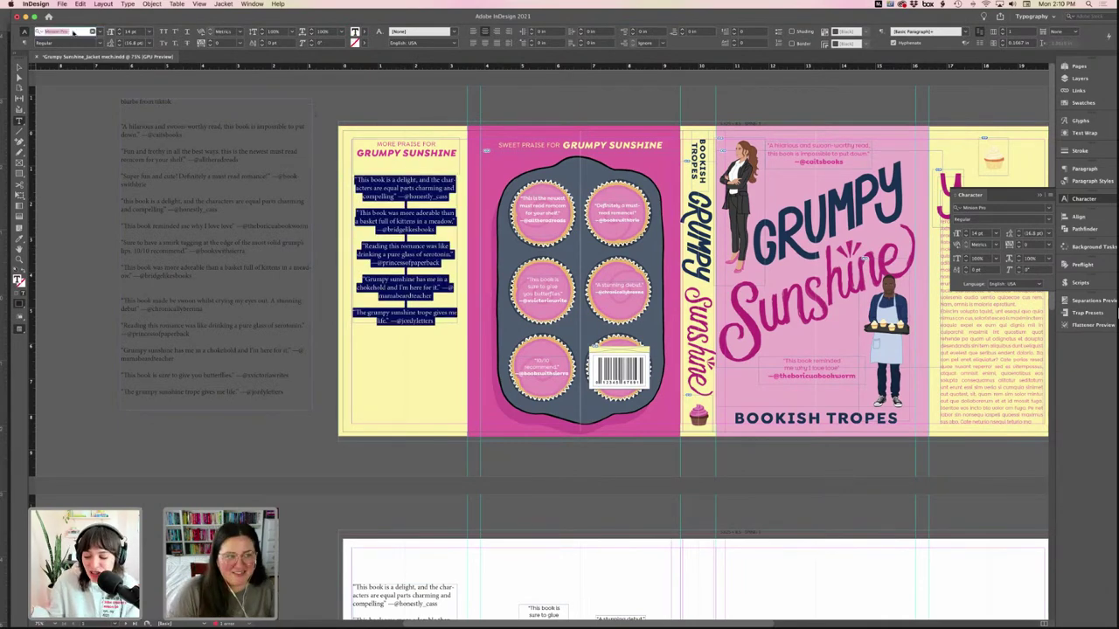
{"action": "type", "text": "gold"}
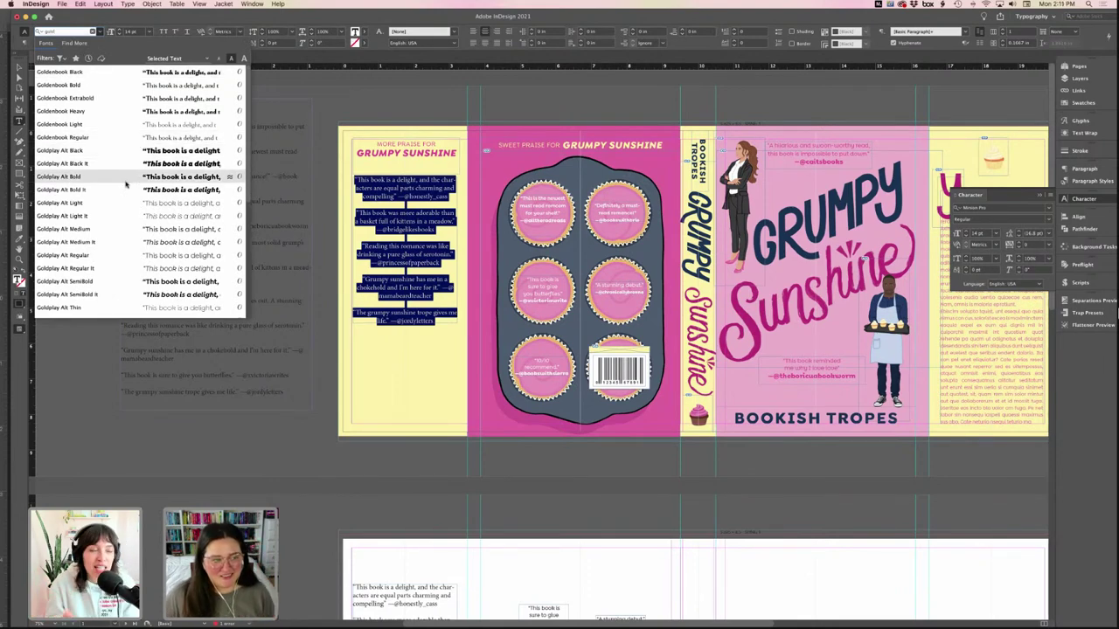
{"action": "left_click", "coordinate": [127, 283]}
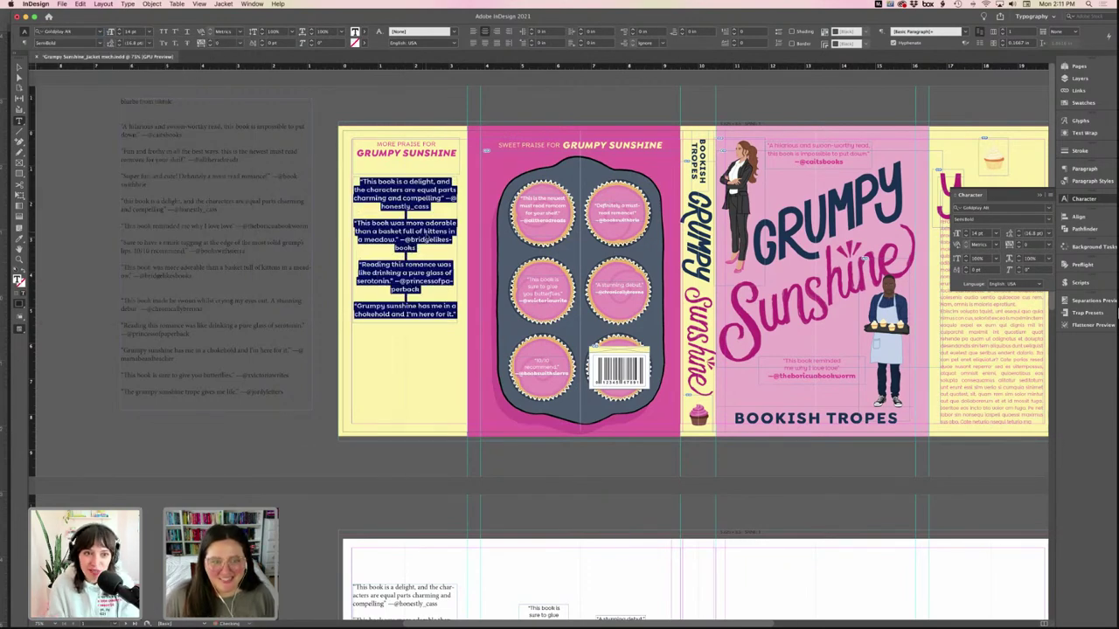
- Extend the back flap quotes frame down to the flap's lower margin so all the text fits
{"action": "left_click", "coordinate": [421, 233]}
{"action": "key", "text": "Escape"}
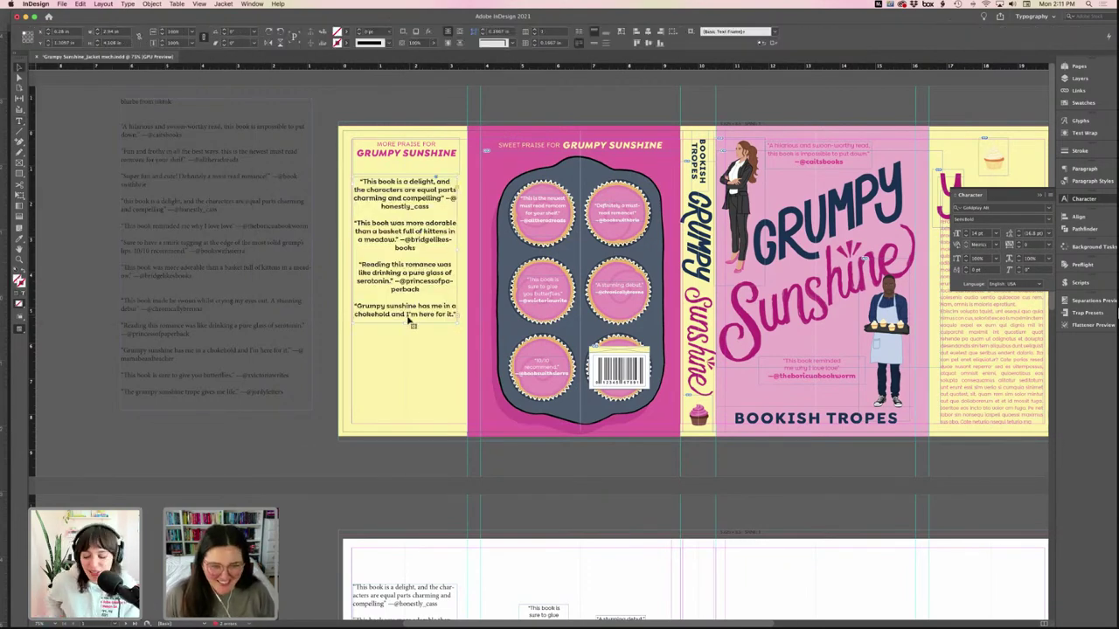
{"action": "left_click_drag", "start_coordinate": [409, 321], "coordinate": [412, 424]}
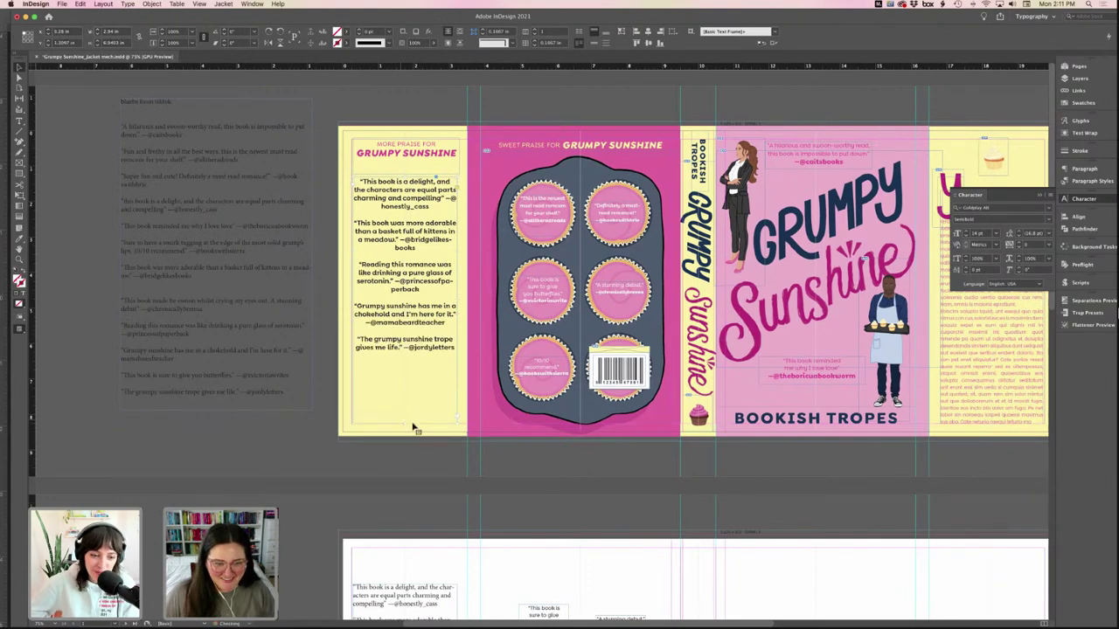
- Break the first, second, third and last back flap quotes so each reviewer handle sits on its own line
{"action": "double_click", "coordinate": [445, 200]}
{"action": "key", "text": "shift+Return"}
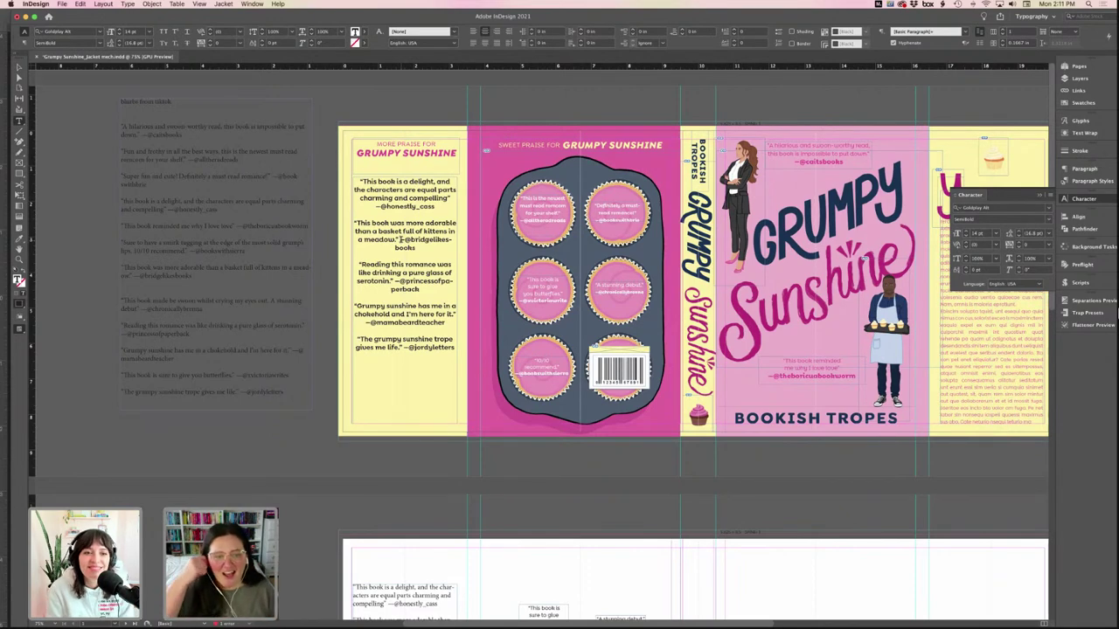
{"action": "key", "text": "shift+Return"}
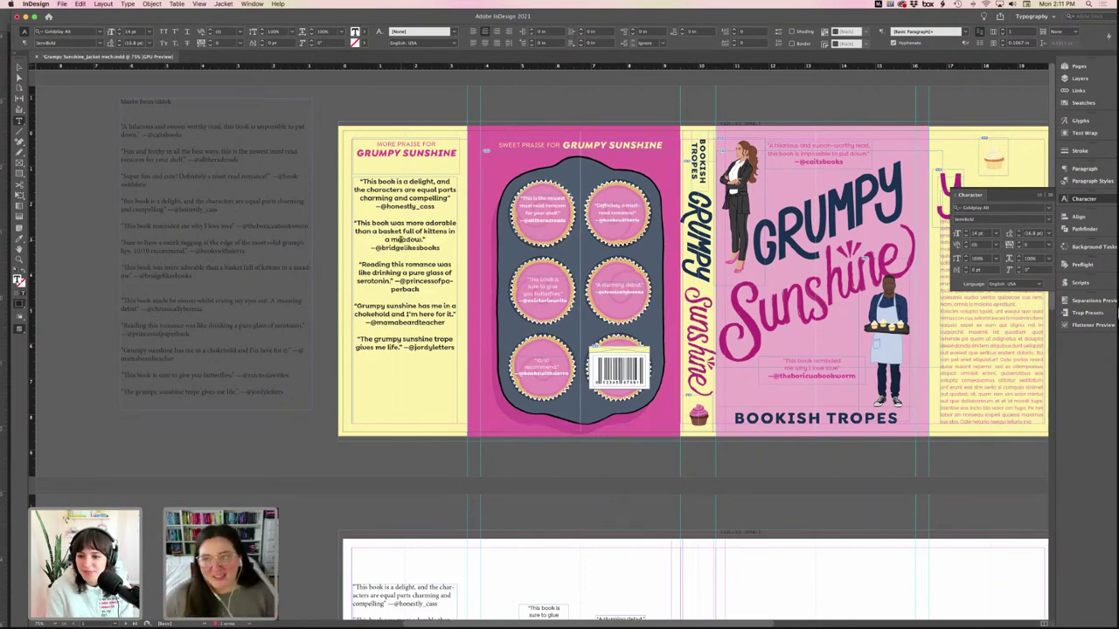
{"action": "left_click", "coordinate": [396, 281]}
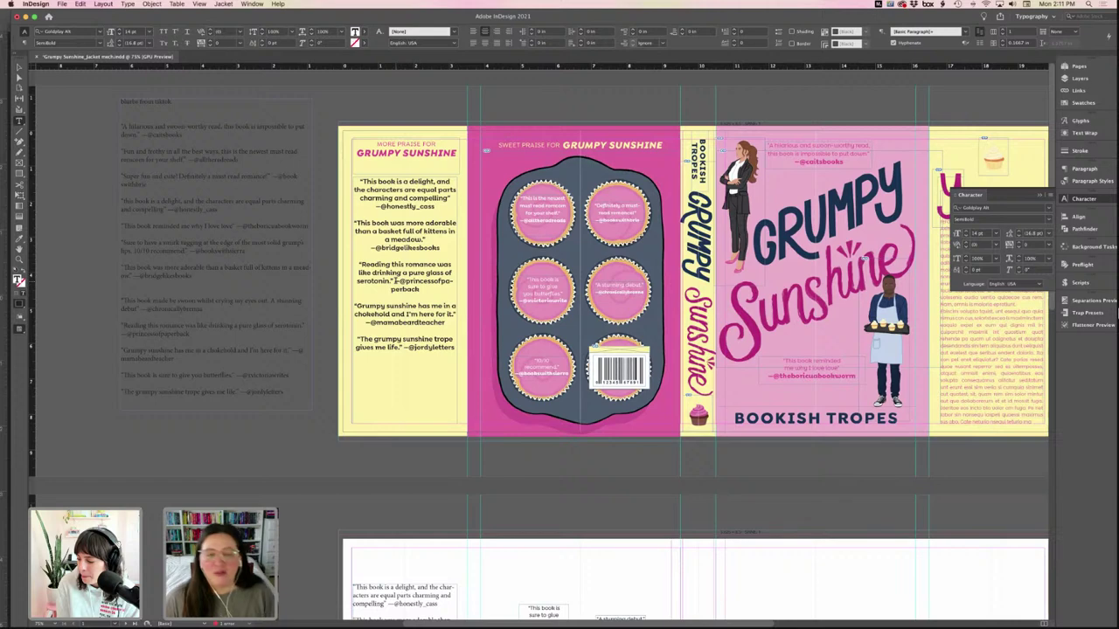
{"action": "key", "text": "shift+Return"}
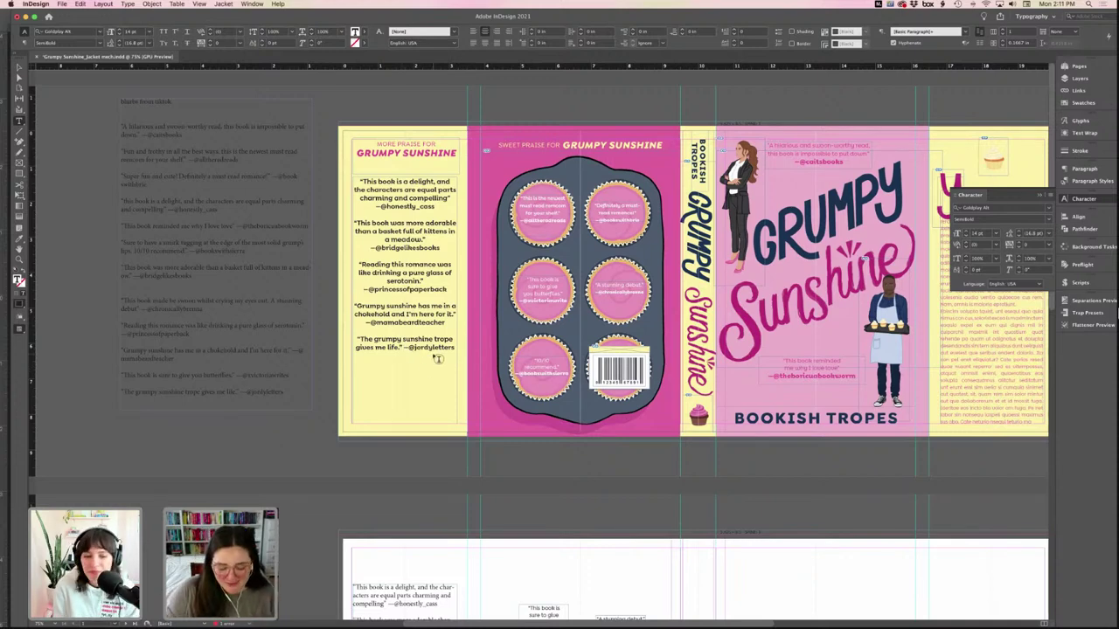
{"action": "key", "text": "shift+Return"}
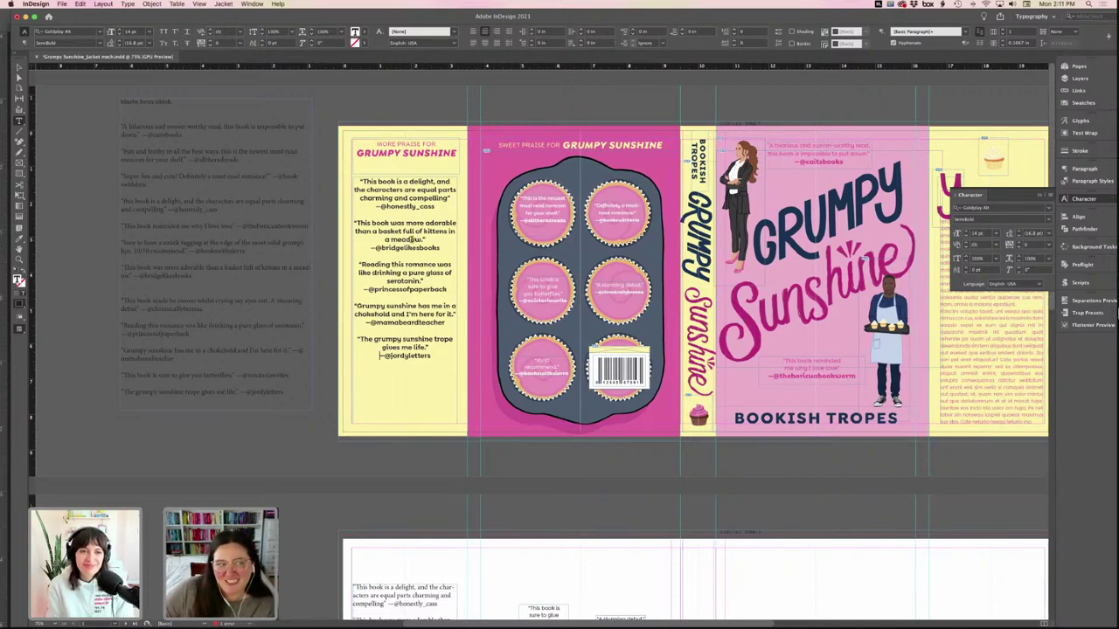
{"action": "key", "text": "Escape"}
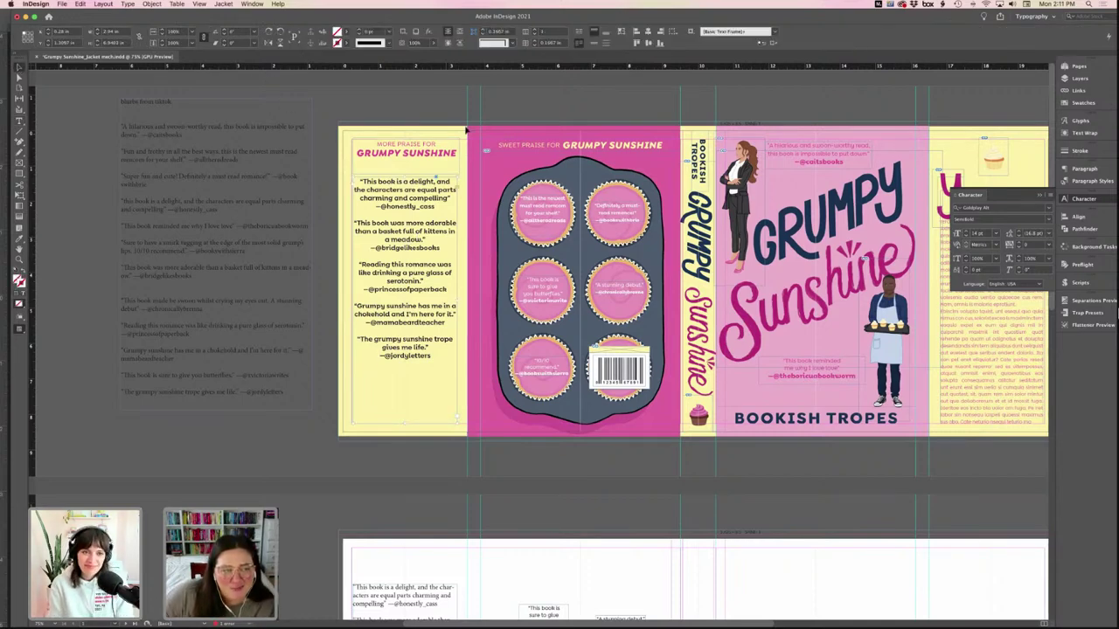
{"action": "left_click", "coordinate": [421, 158]}
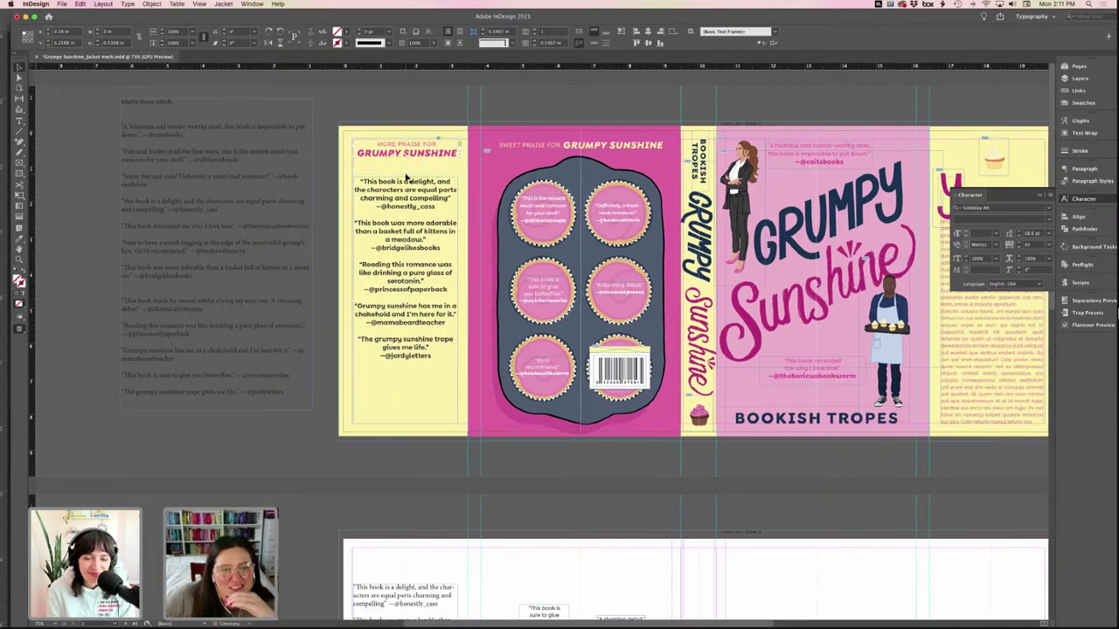
{"action": "left_click", "coordinate": [432, 132]}
{"action": "left_click", "coordinate": [434, 107]}
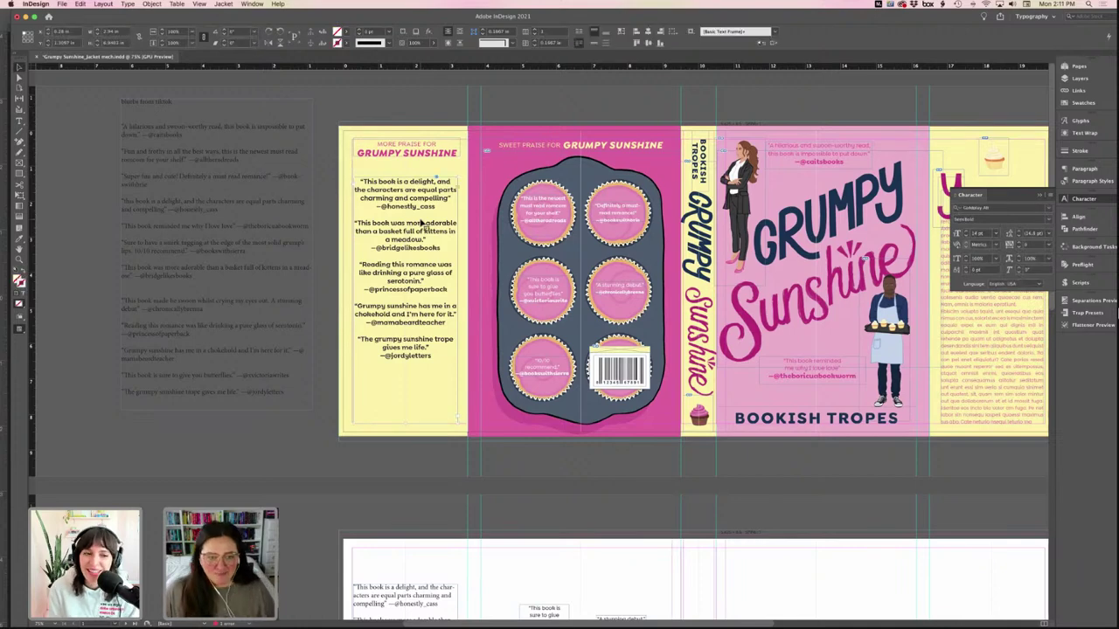
- Recolor all the back flap quotes with the magenta swatch C=0 M=90 Y=0 K=0
{"action": "double_click", "coordinate": [423, 225]}
{"action": "key", "text": "super+a"}
{"action": "left_click", "coordinate": [271, 43]}
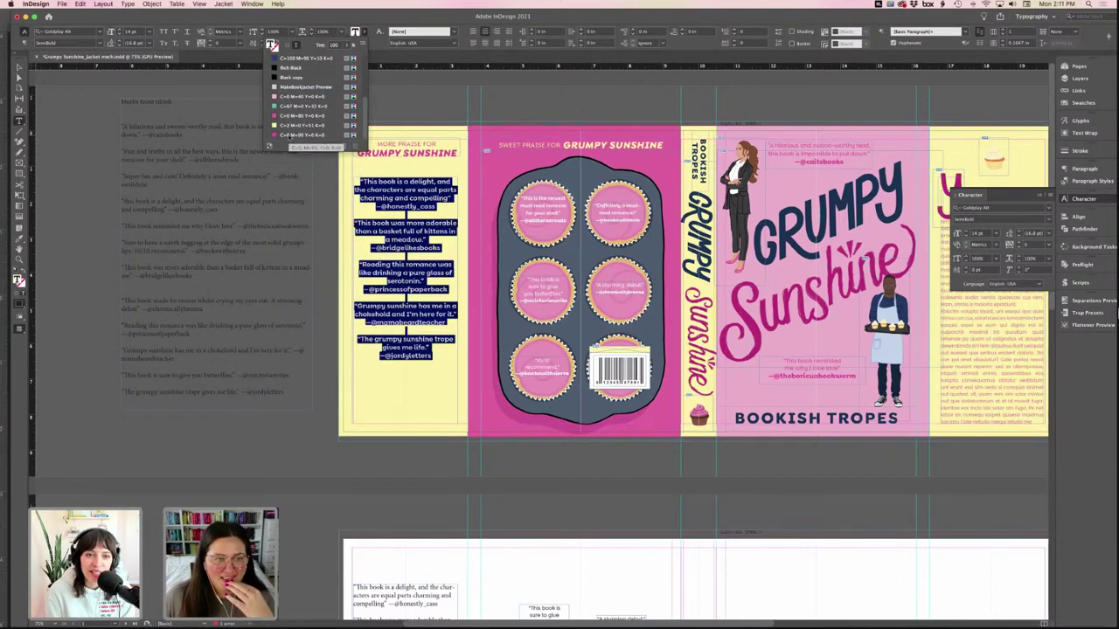
{"action": "left_click", "coordinate": [302, 134]}
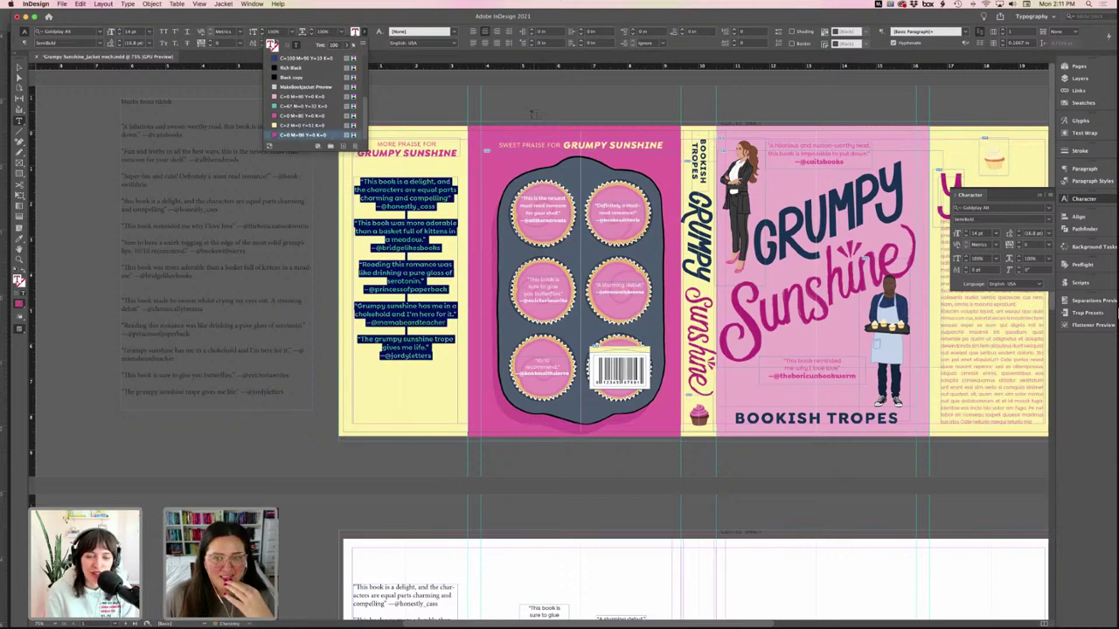
{"action": "key", "text": "Escape"}
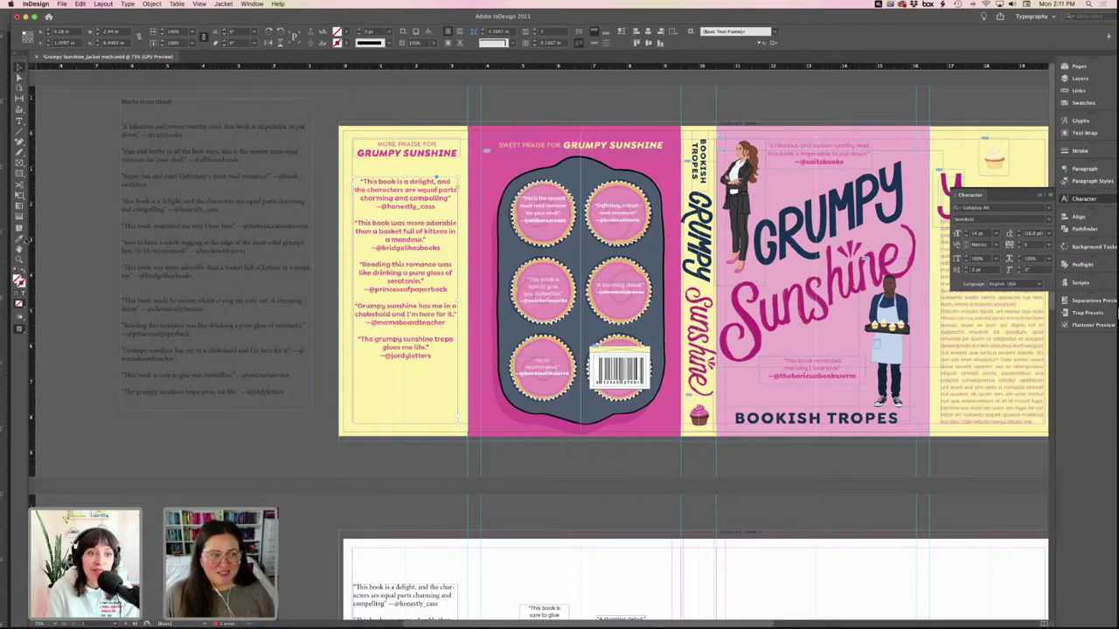
- Recolor all the back flap quotes with the dark navy sampled from the GRUMPY cover title, and check them in preview
{"action": "double_click", "coordinate": [394, 266]}
{"action": "key", "text": "super+a"}
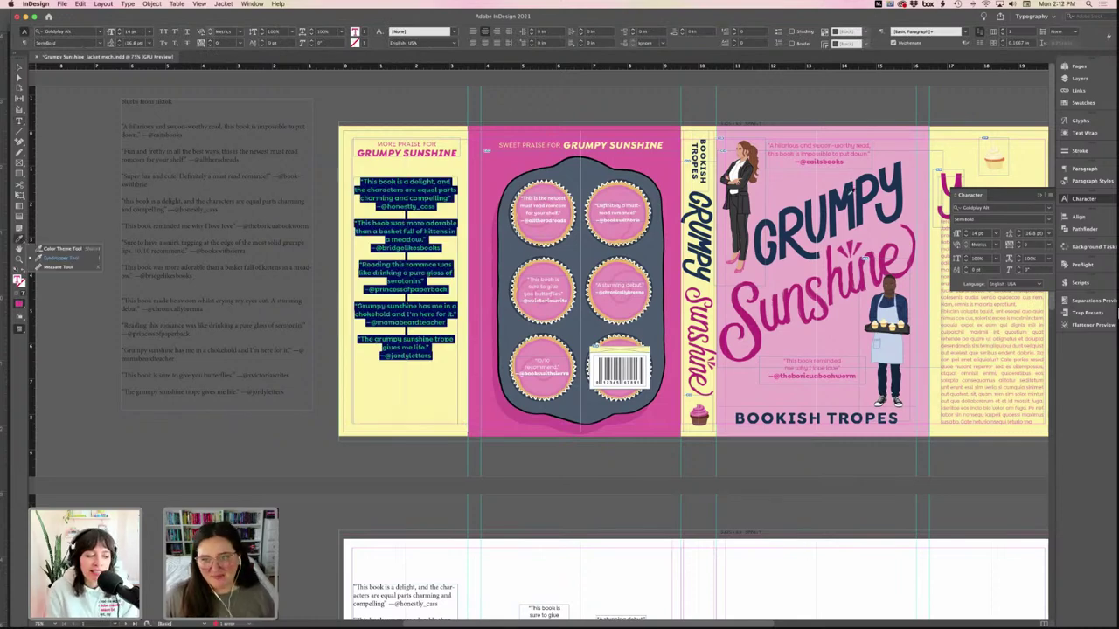
{"action": "left_click", "coordinate": [18, 66]}
{"action": "left_click", "coordinate": [377, 107]}
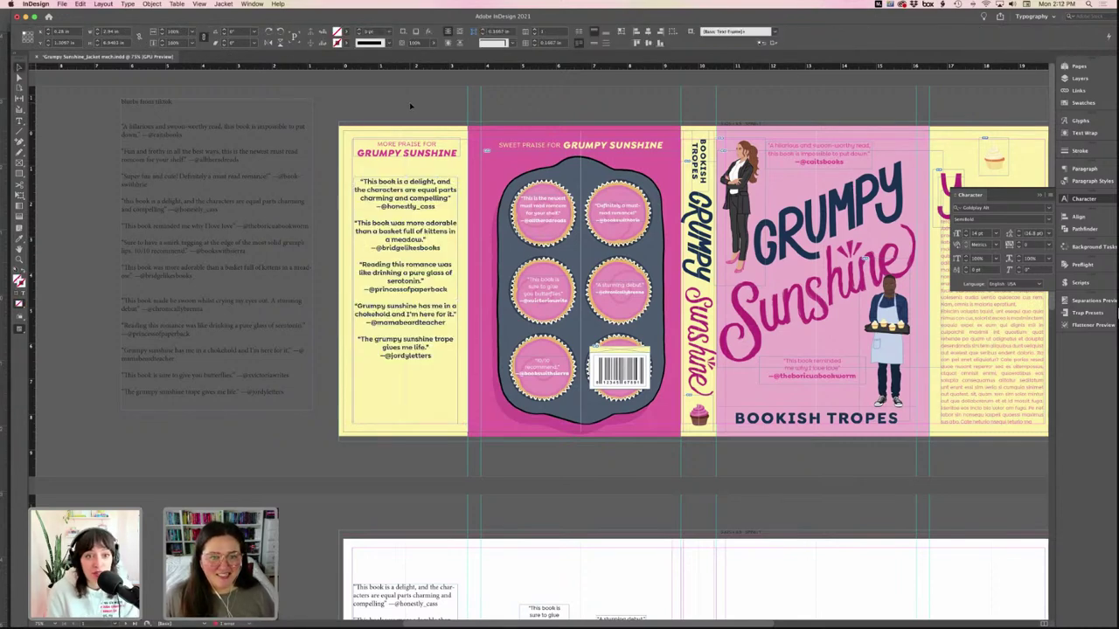
{"action": "key", "text": "w"}
{"action": "key", "text": "w"}
- Fit the back flap quotes frame to its text and move it slightly down, away from the heading
{"action": "left_click", "coordinate": [411, 307]}
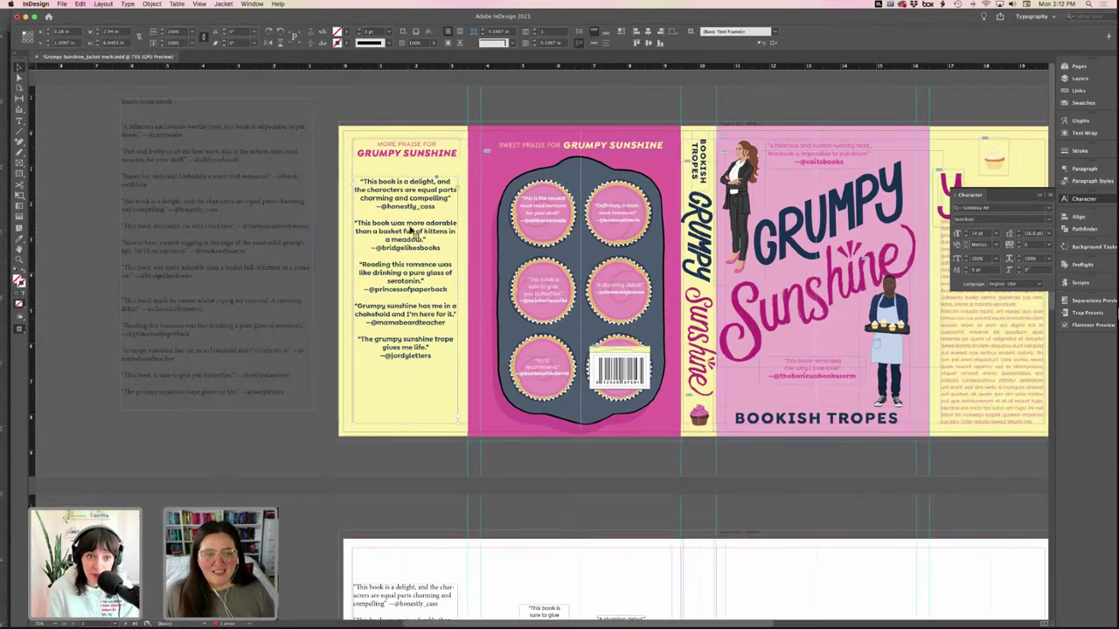
{"action": "double_click", "coordinate": [406, 422]}
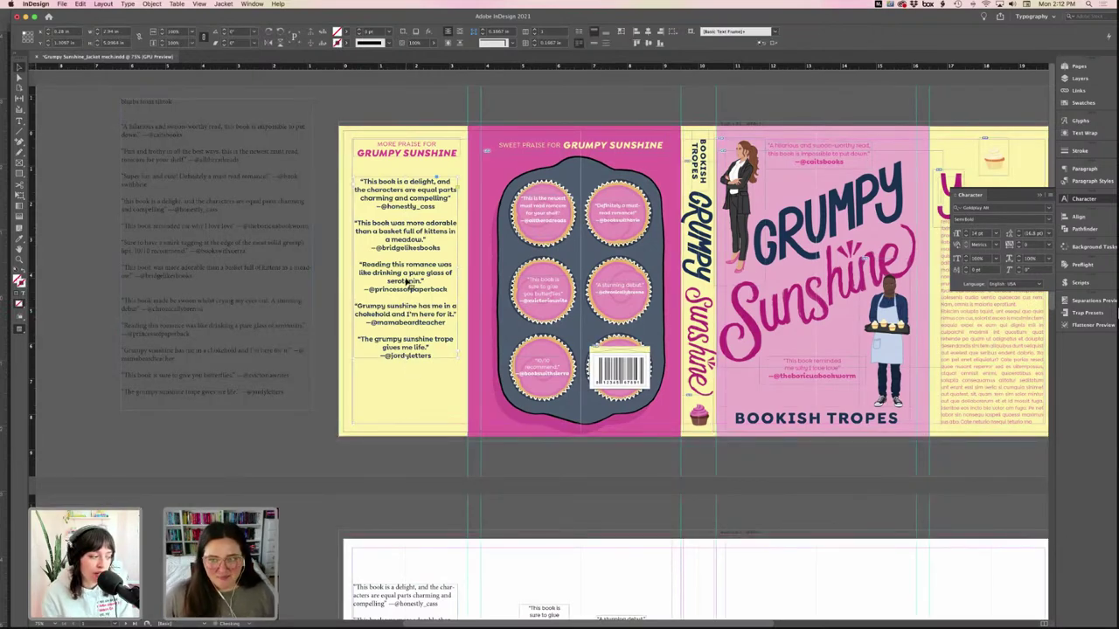
{"action": "left_click_drag", "start_coordinate": [405, 279], "coordinate": [407, 288]}
- Check which fill swatch the front flap's yellow background uses
{"action": "scroll", "coordinate": [914, 137], "scroll_direction": "right", "scroll_amount": 5}
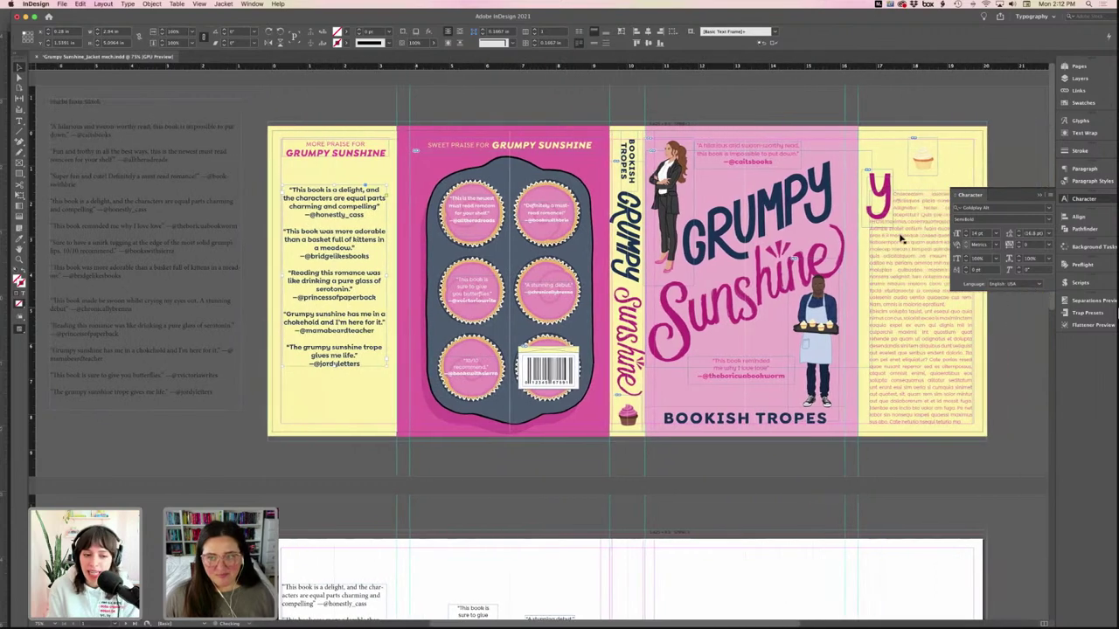
{"action": "left_click", "coordinate": [914, 137]}
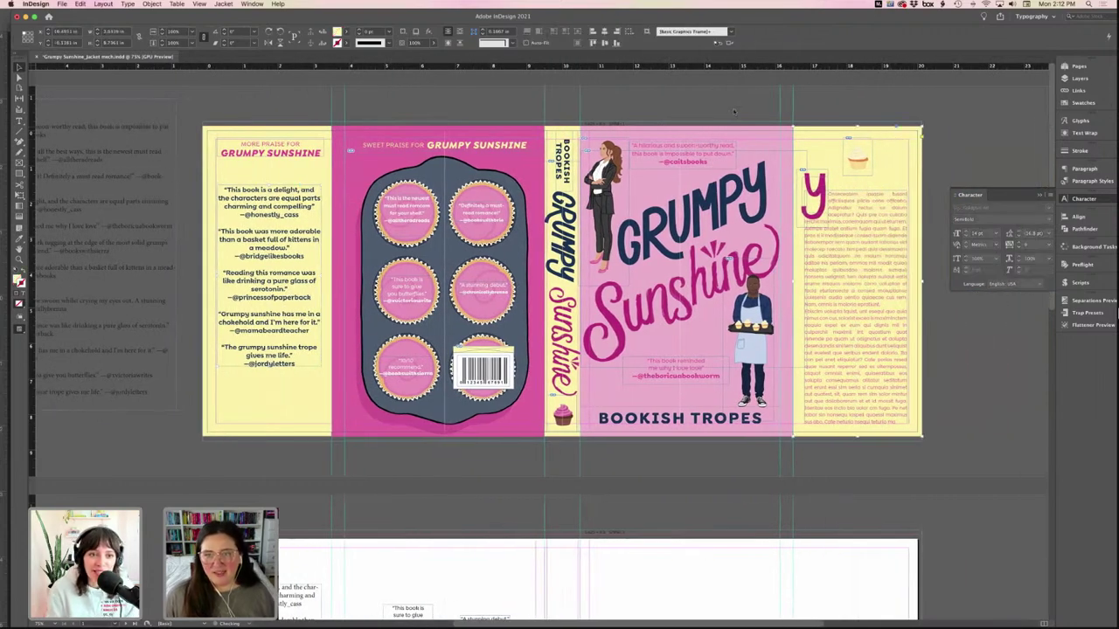
{"action": "left_click", "coordinate": [348, 33]}
{"action": "scroll", "coordinate": [305, 101], "scroll_direction": "down", "scroll_amount": 1}
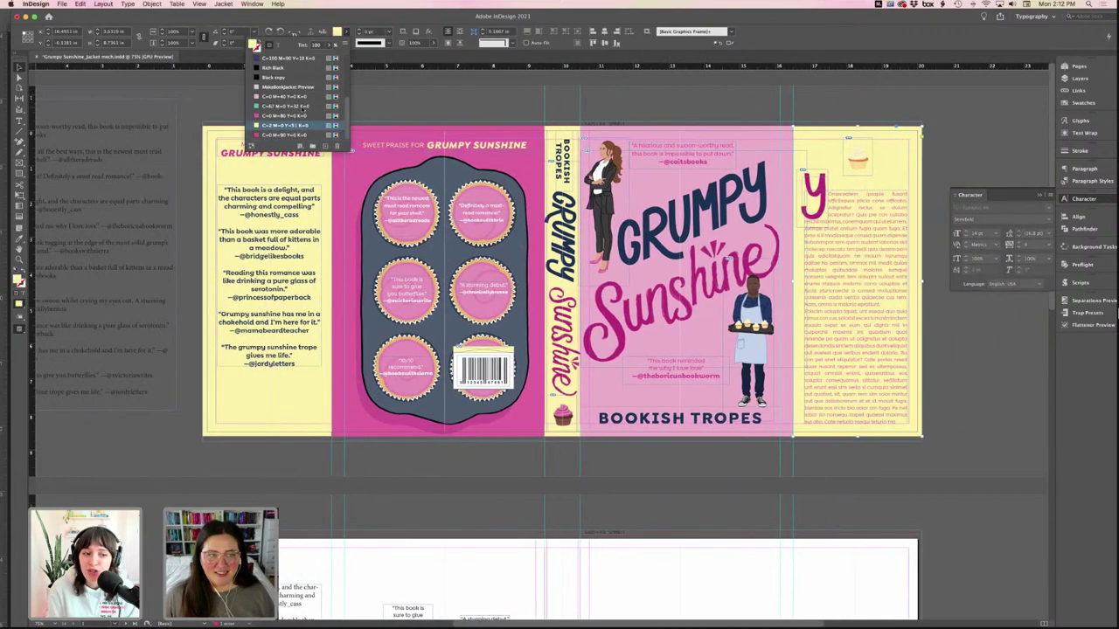
{"action": "left_click", "coordinate": [435, 90]}
- Add the back flap quotes' dark navy text color to the swatches
{"action": "double_click", "coordinate": [255, 219]}
{"action": "key", "text": "super+a"}
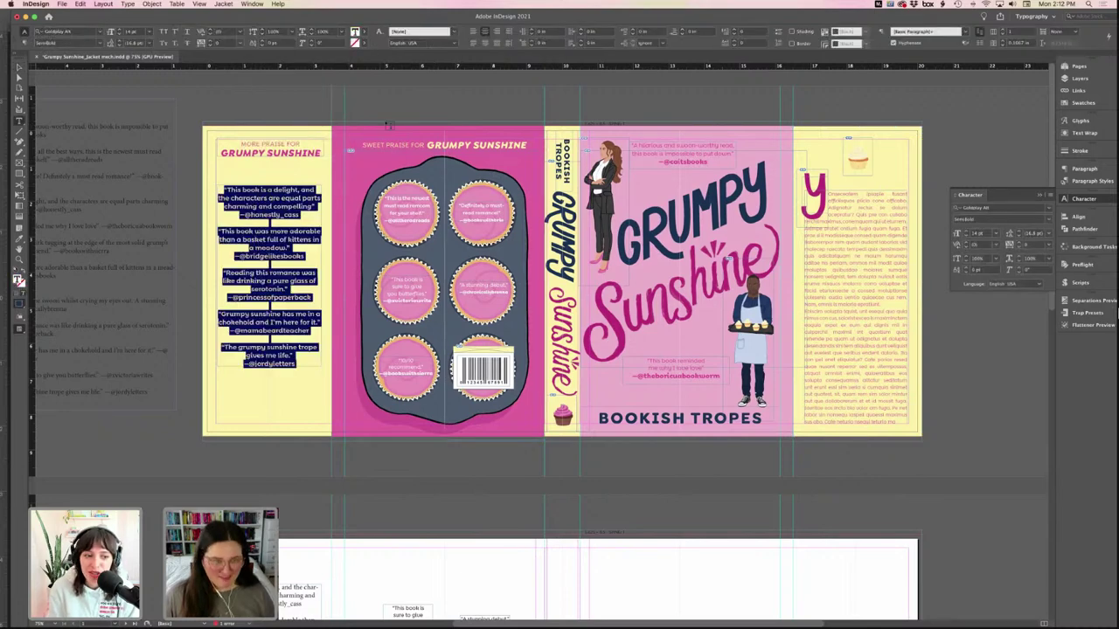
{"action": "left_click", "coordinate": [272, 44]}
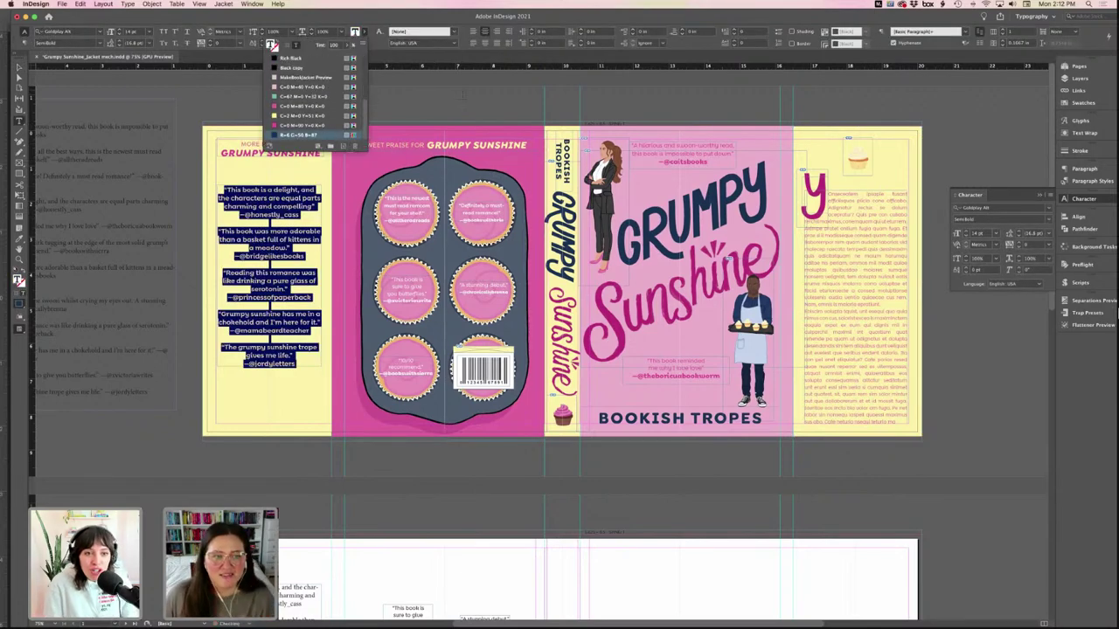
{"action": "left_click", "coordinate": [19, 67]}
{"action": "left_click", "coordinate": [799, 133]}
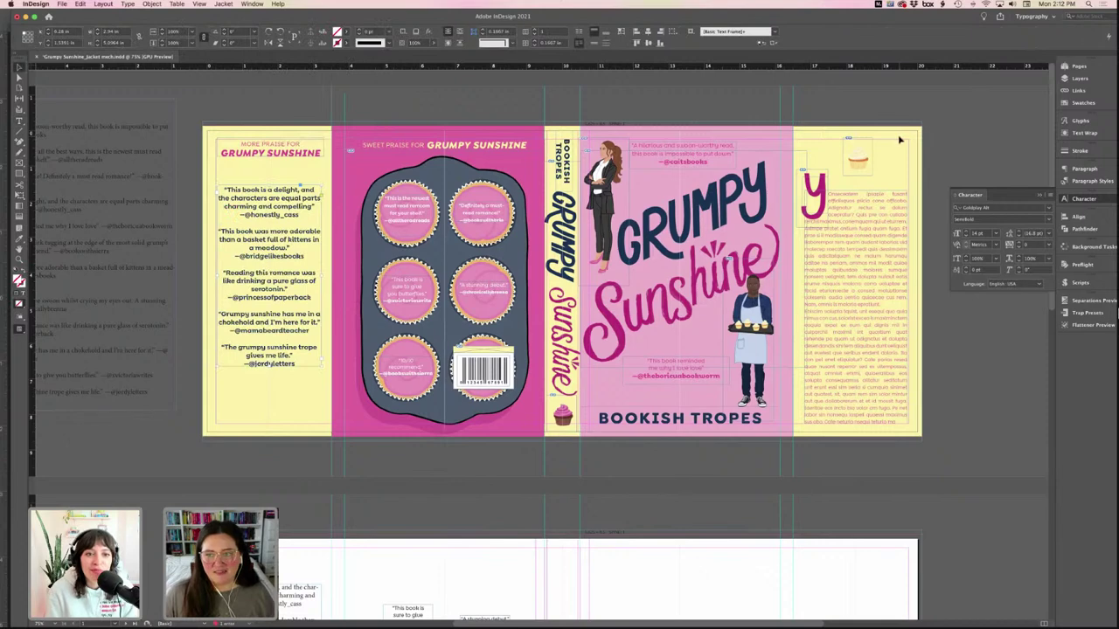
- Change the front flap's background fill to the dark navy swatch and check it in preview
{"action": "left_click", "coordinate": [342, 42]}
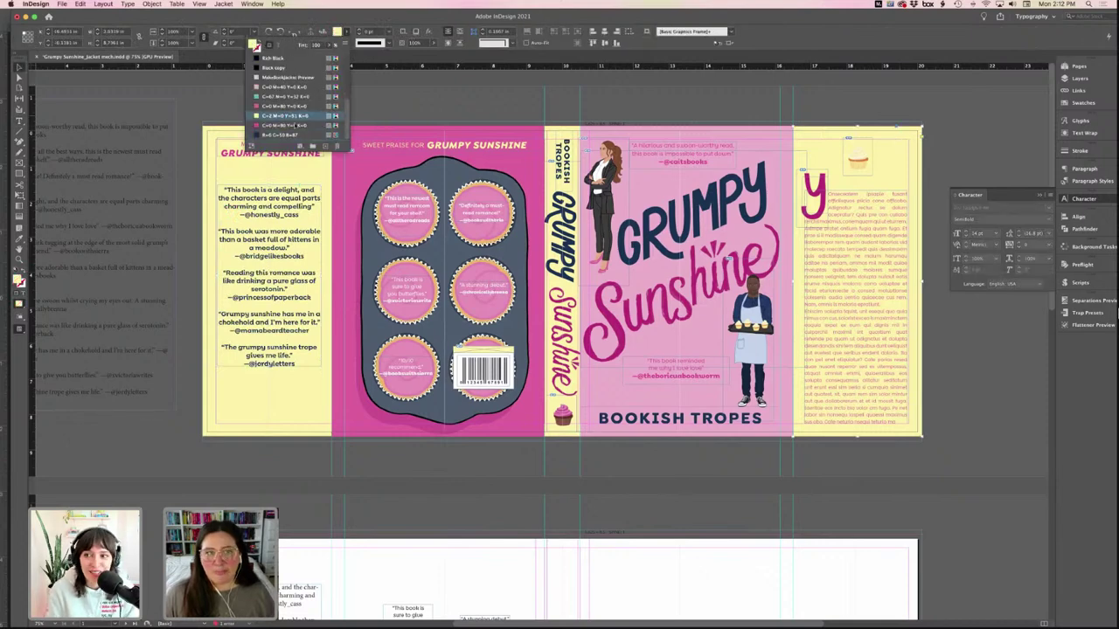
{"action": "left_click", "coordinate": [284, 134]}
{"action": "left_click", "coordinate": [514, 95]}
{"action": "key", "text": "w"}
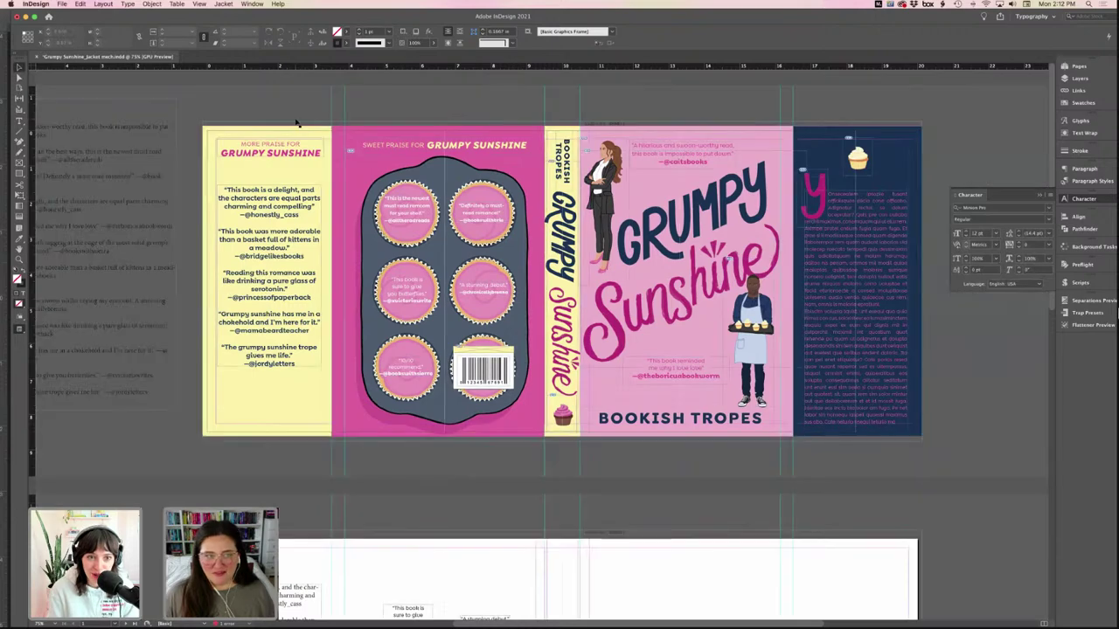
{"action": "key", "text": "w"}
- Change the back flap's background fill to the same dark navy swatch and check it in preview
{"action": "left_click", "coordinate": [285, 130]}
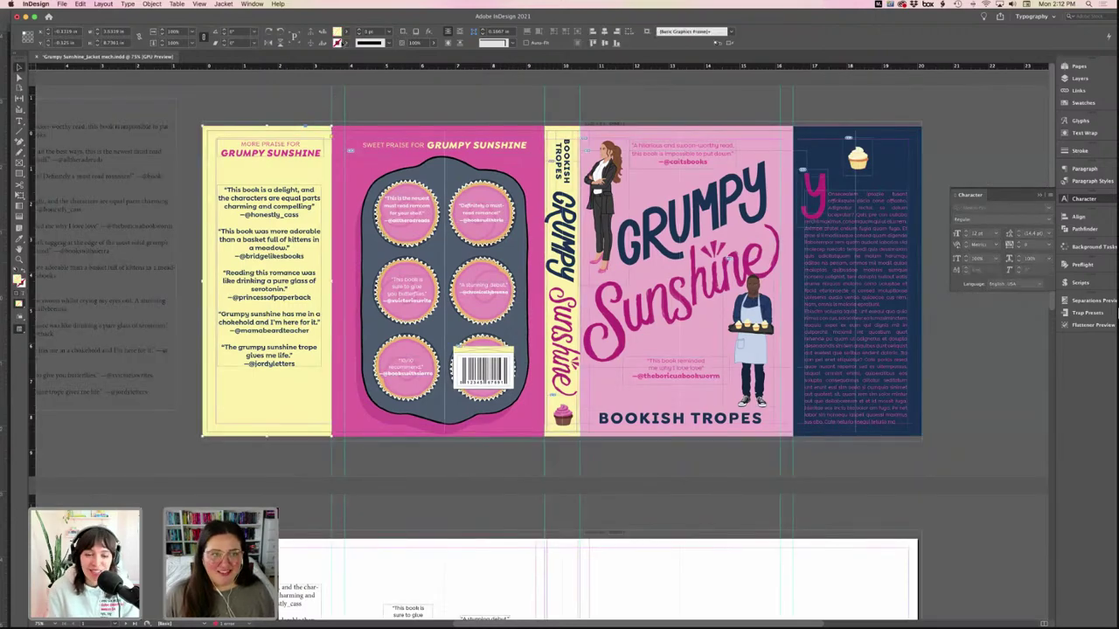
{"action": "left_click", "coordinate": [346, 33]}
{"action": "scroll", "coordinate": [290, 115], "scroll_direction": "down", "scroll_amount": 3}
{"action": "left_click", "coordinate": [281, 136]}
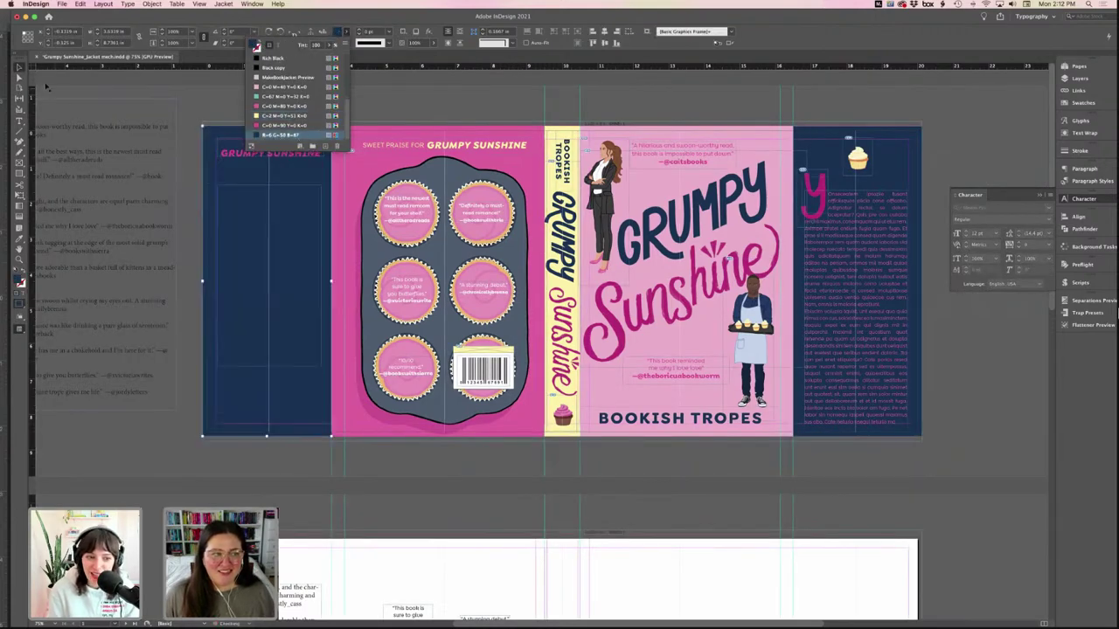
{"action": "left_click", "coordinate": [20, 69]}
{"action": "left_click", "coordinate": [222, 115]}
{"action": "key", "text": "w"}
{"action": "key", "text": "w"}
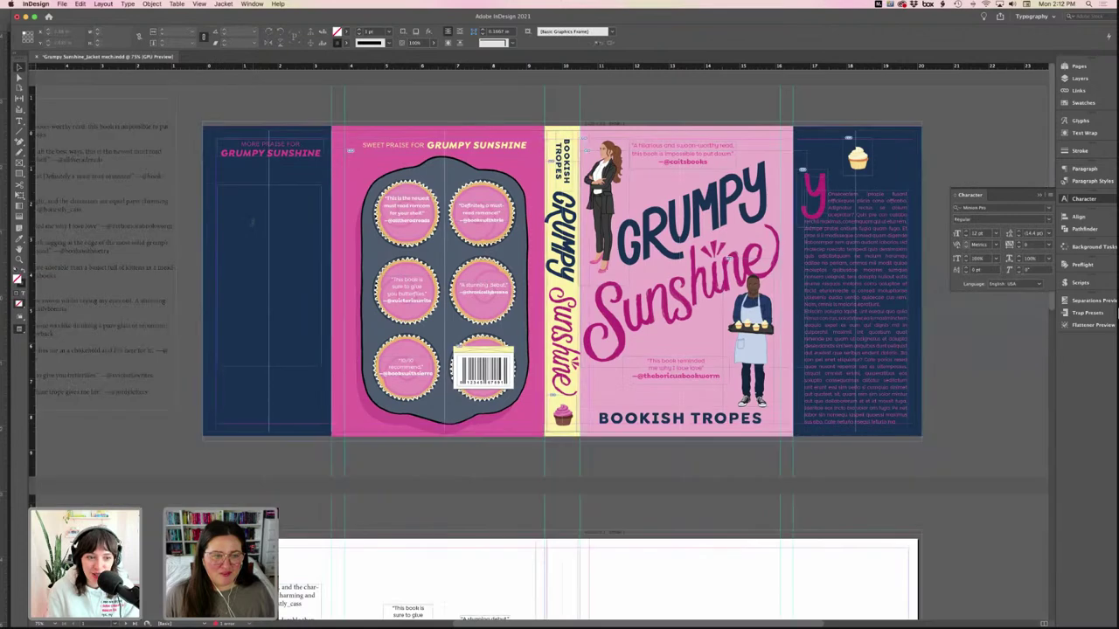
- Recolor all the back flap quotes with the pale yellow swatch C=2 M=0 Y=51 K=0 and check them in preview
{"action": "double_click", "coordinate": [251, 222]}
{"action": "key", "text": "super+a"}
{"action": "left_click", "coordinate": [272, 44]}
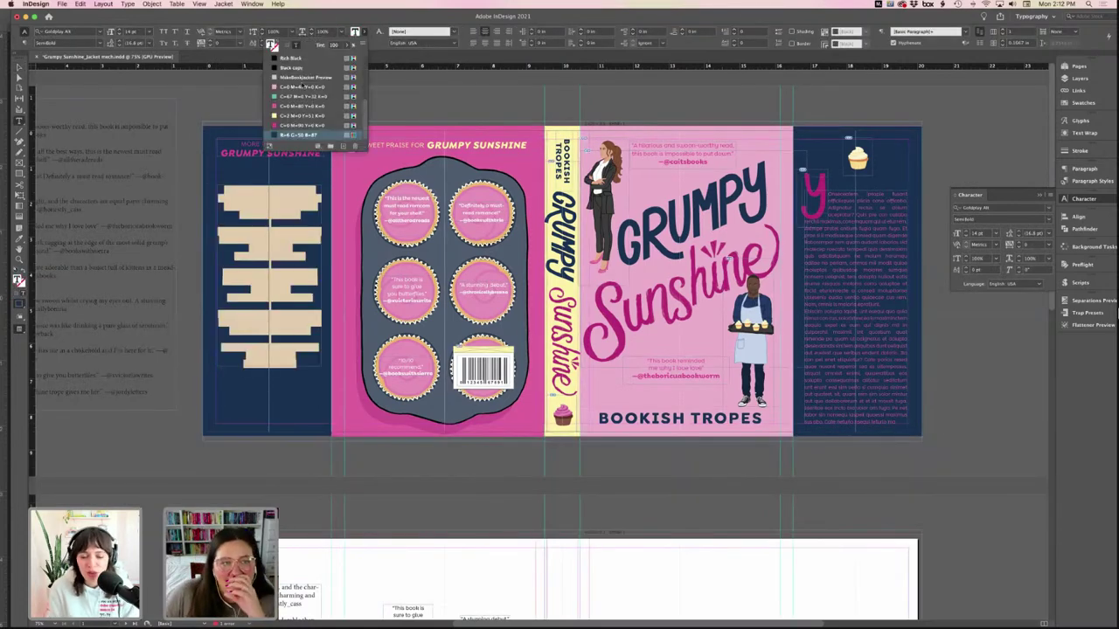
{"action": "left_click", "coordinate": [302, 116]}
{"action": "left_click", "coordinate": [426, 80]}
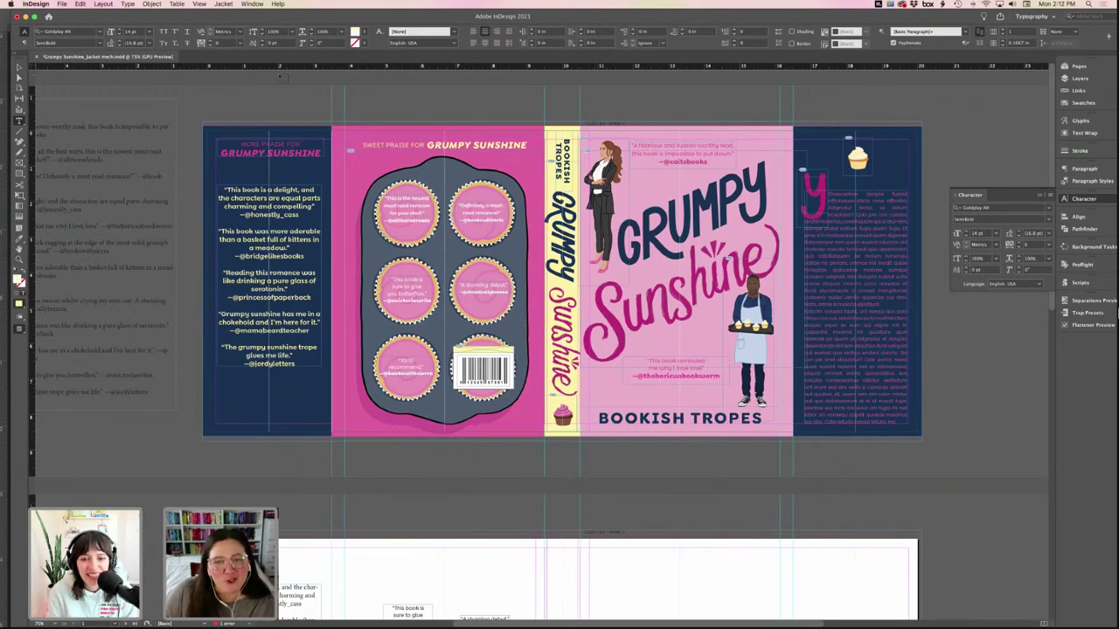
{"action": "key", "text": "Escape"}
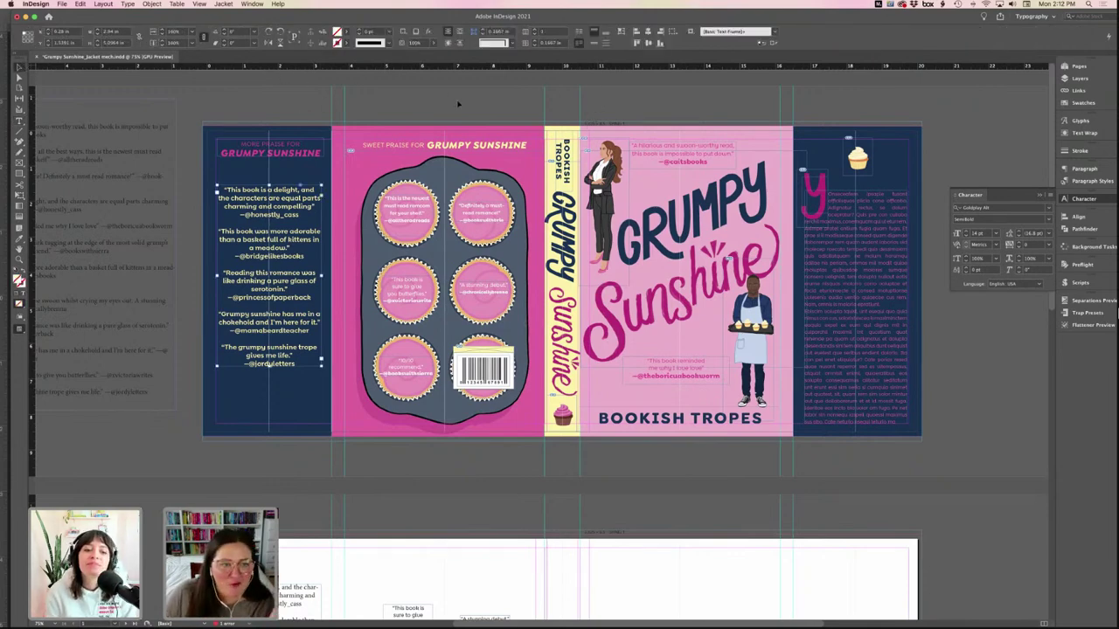
{"action": "left_click", "coordinate": [457, 104]}
{"action": "key", "text": "w"}
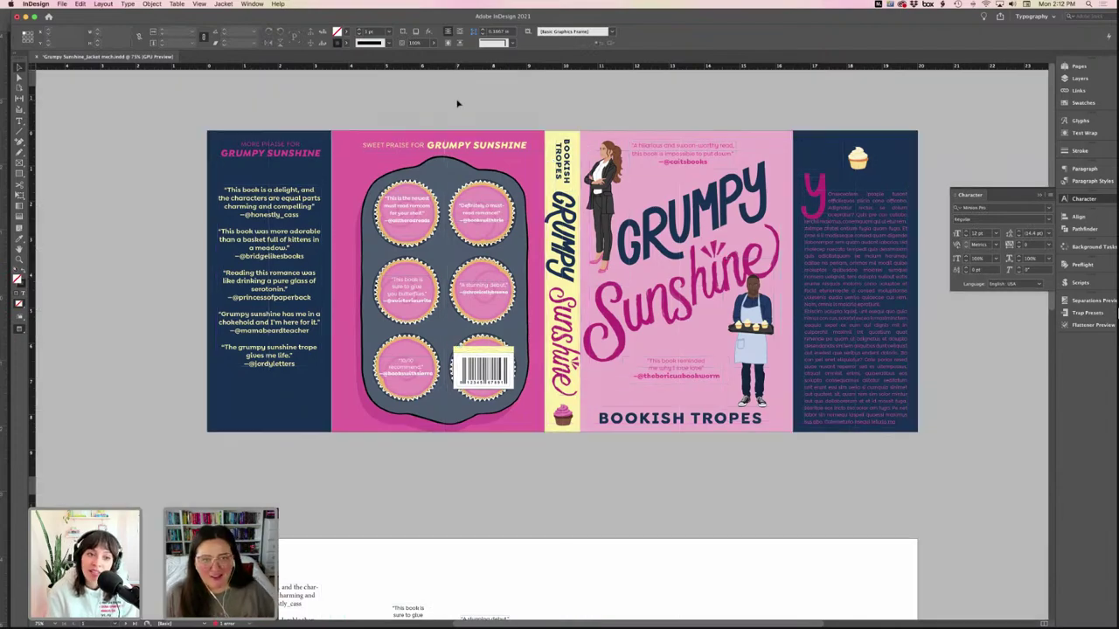
{"action": "key", "text": "w"}
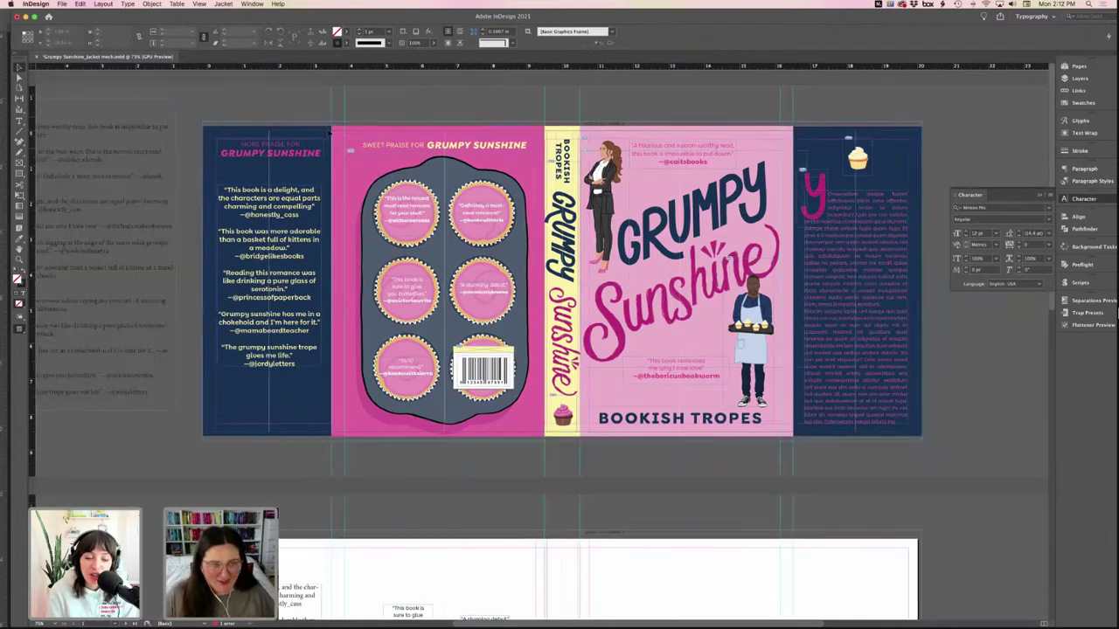
- Align the pink back cover background's edge with the back flap fold guide and review the whole jacket in preview
{"action": "left_click", "coordinate": [409, 223], "text": "super"}
{"action": "left_click", "coordinate": [373, 153]}
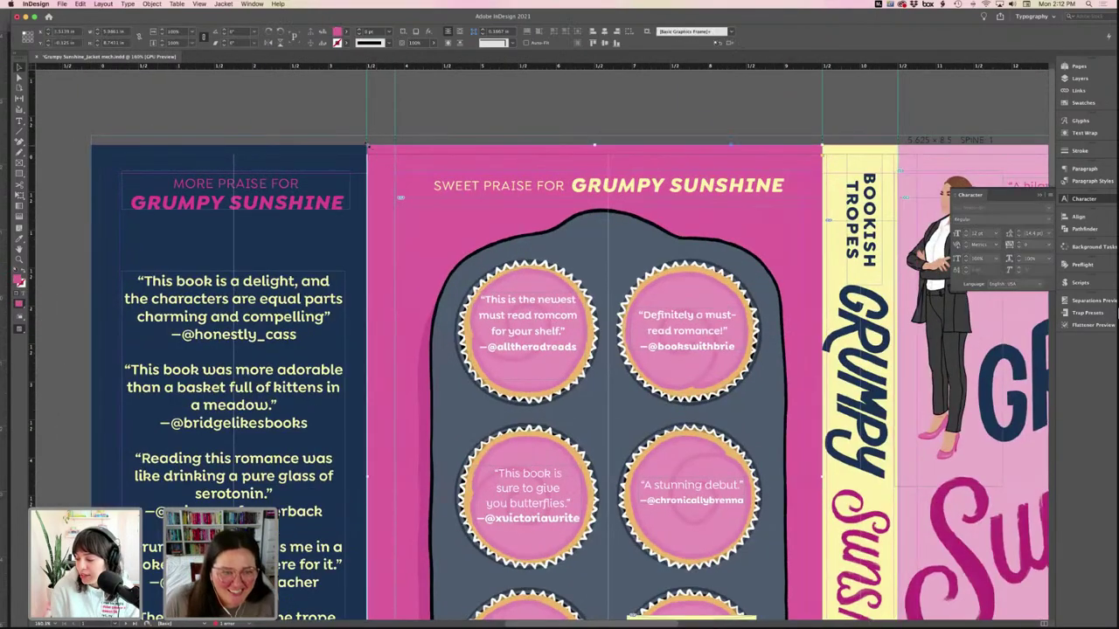
{"action": "left_click_drag", "start_coordinate": [364, 145], "coordinate": [368, 145]}
{"action": "left_click", "coordinate": [378, 131]}
{"action": "key", "text": "w"}
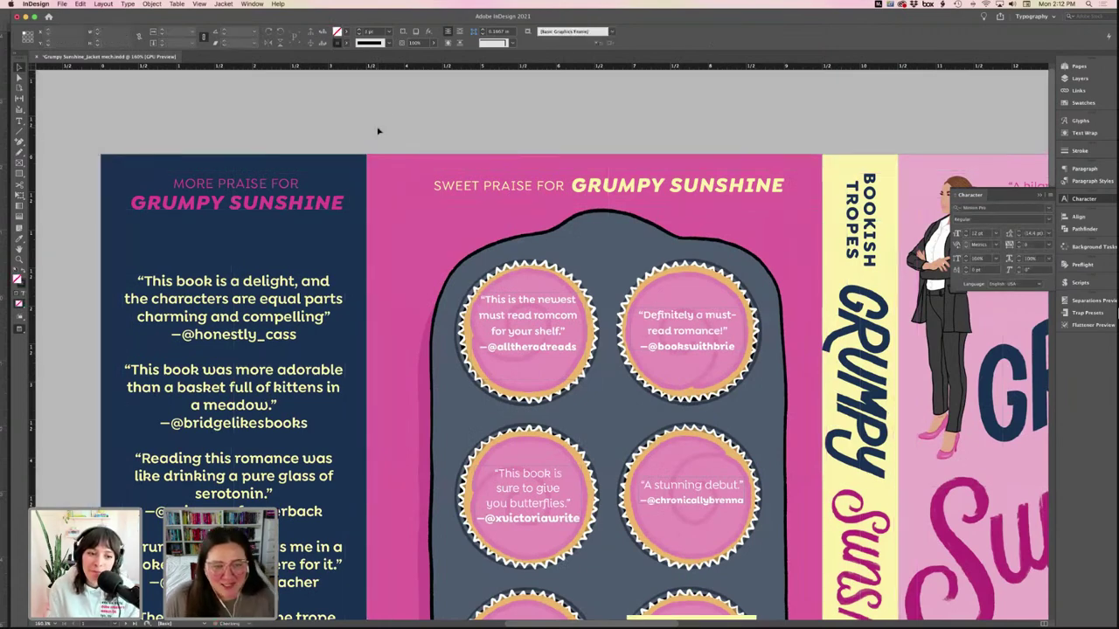
{"action": "key", "text": "super+1"}
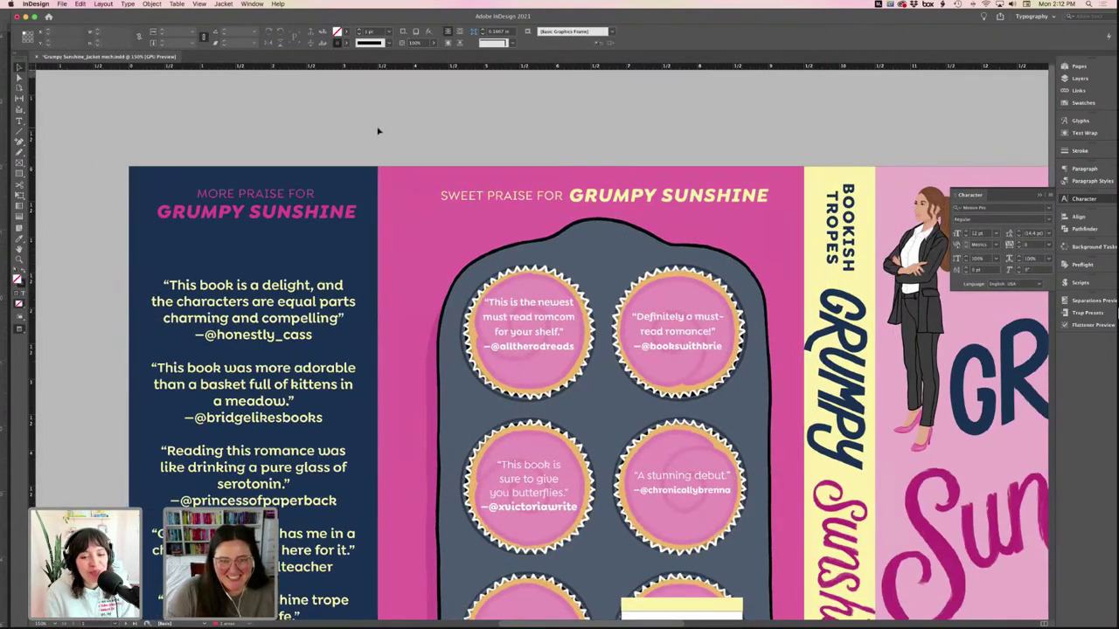
{"action": "scroll", "coordinate": [365, 119], "scroll_direction": "right", "scroll_amount": 5}
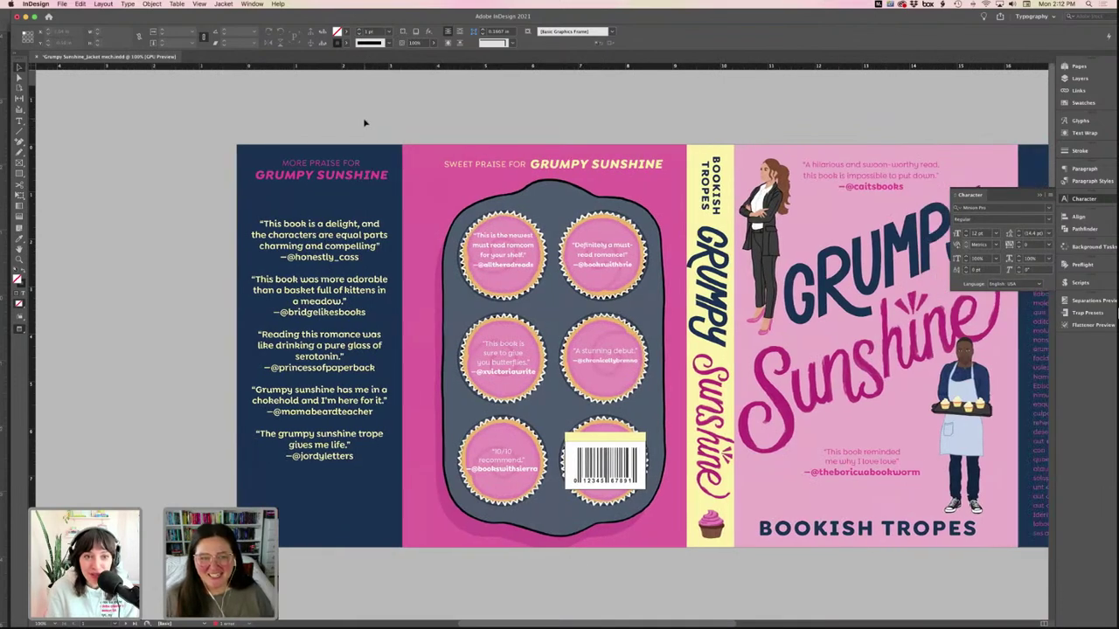
{"action": "scroll", "coordinate": [430, 106], "scroll_direction": "right", "scroll_amount": 1}
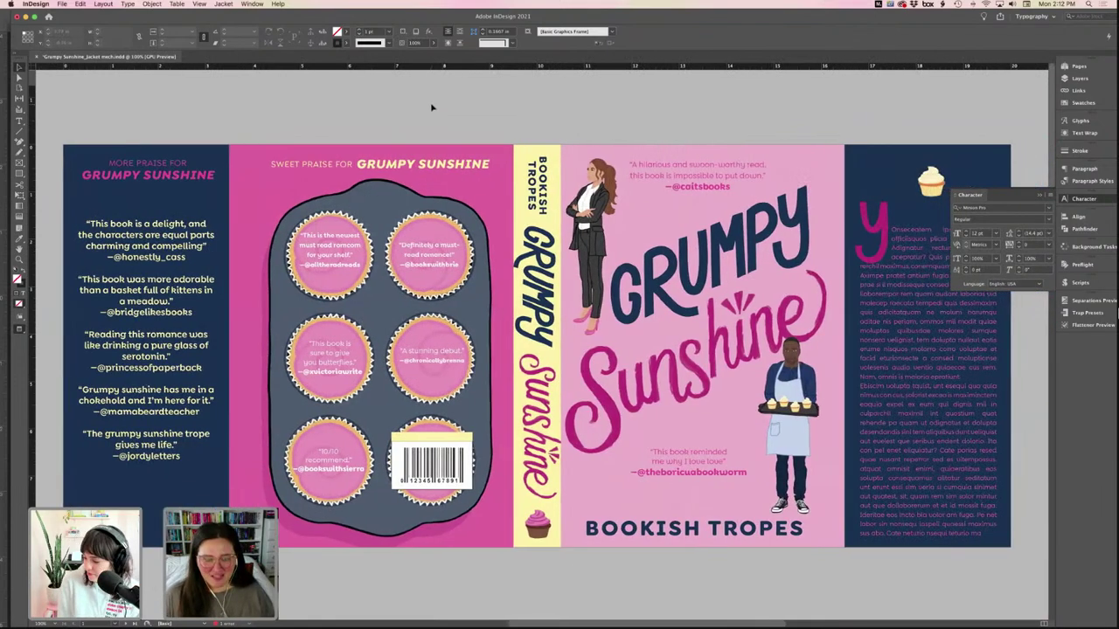
{"action": "key", "text": "w"}
- Recolor all the front flap body text with the pale yellow swatch C=2 M=0 Y=51 K=0
{"action": "scroll", "coordinate": [878, 163], "scroll_direction": "right", "scroll_amount": 3}
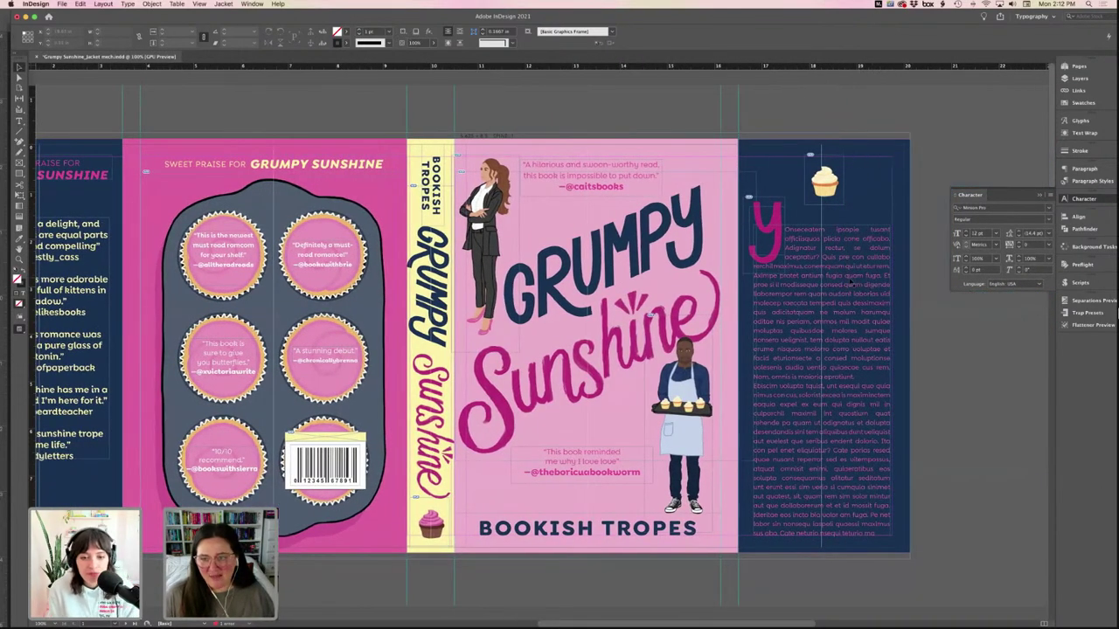
{"action": "double_click", "coordinate": [849, 284]}
{"action": "key", "text": "super+a"}
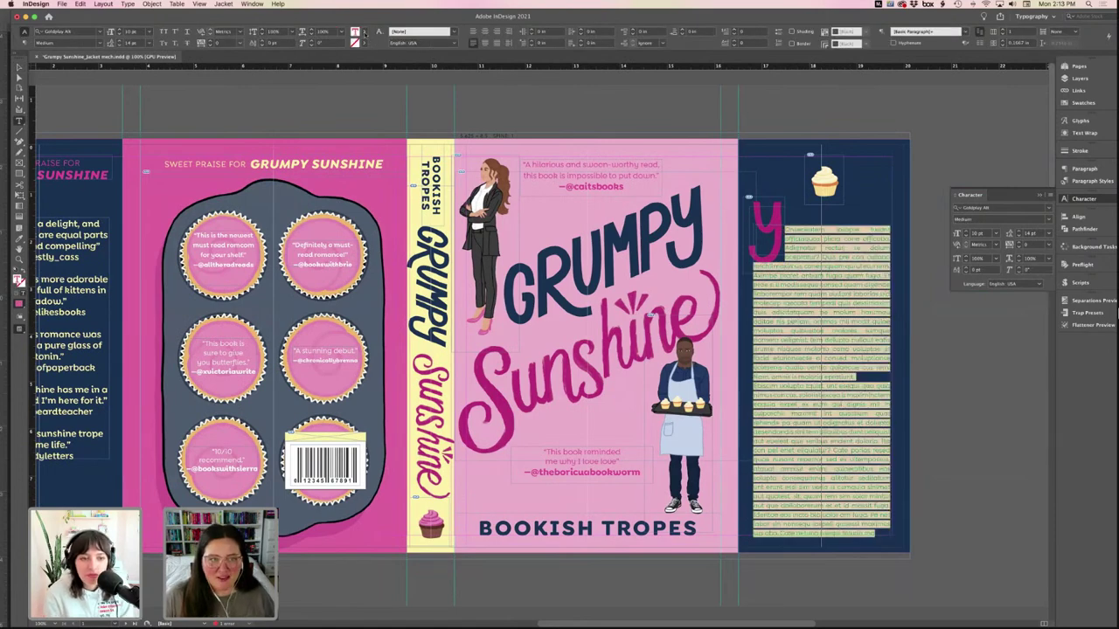
{"action": "left_click", "coordinate": [365, 32]}
{"action": "left_click", "coordinate": [300, 117]}
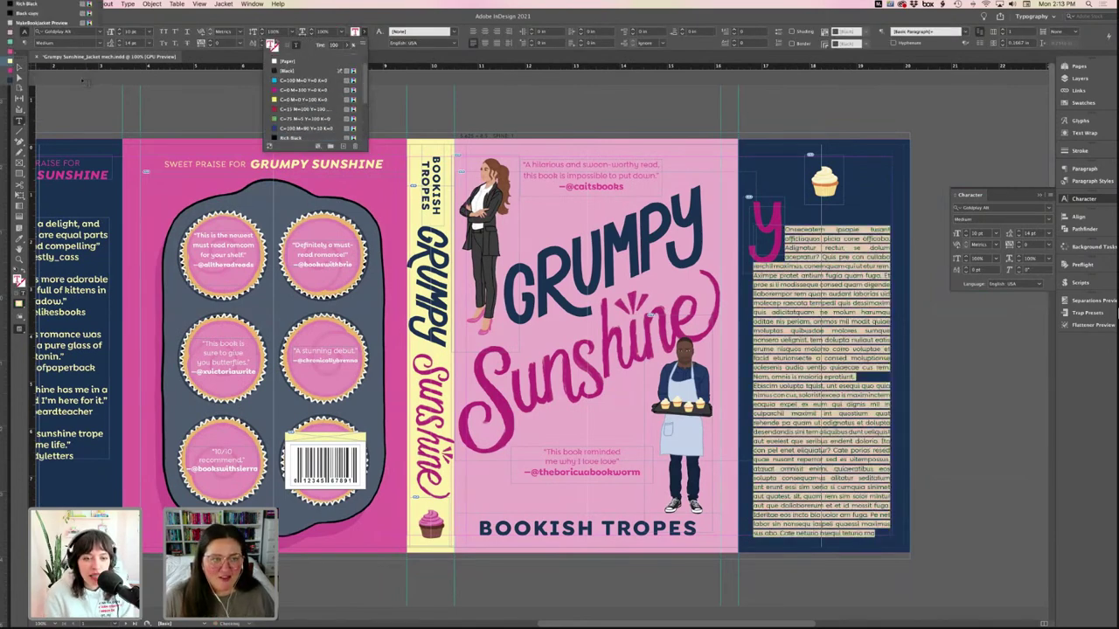
{"action": "key", "text": "Escape"}
- Check which fill swatch the spine's yellow background uses
{"action": "left_click", "coordinate": [432, 151]}
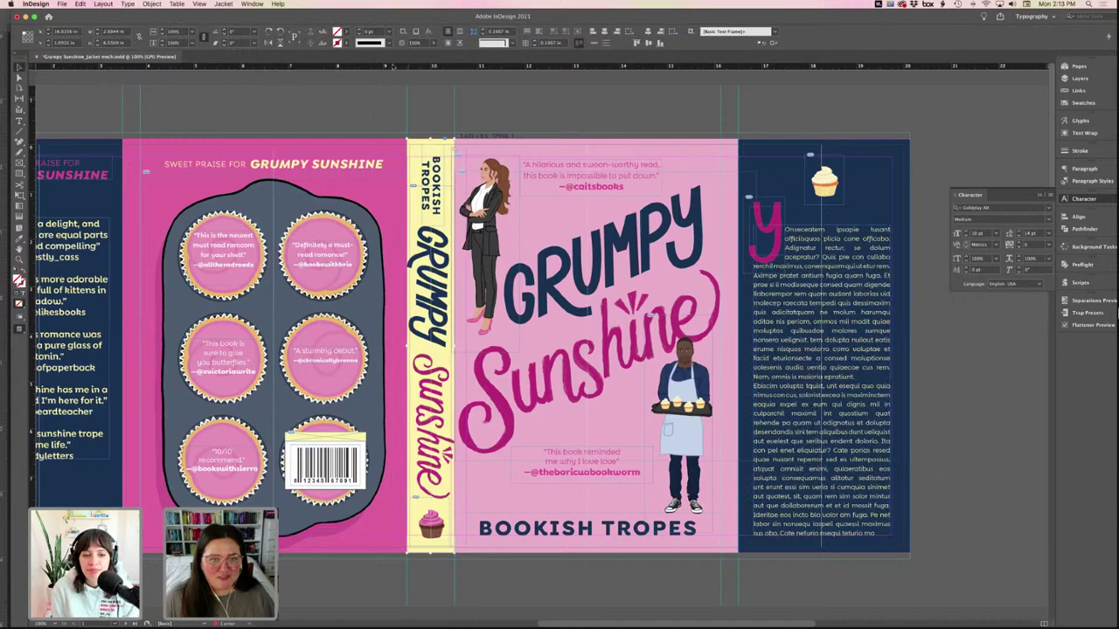
{"action": "left_click", "coordinate": [255, 45]}
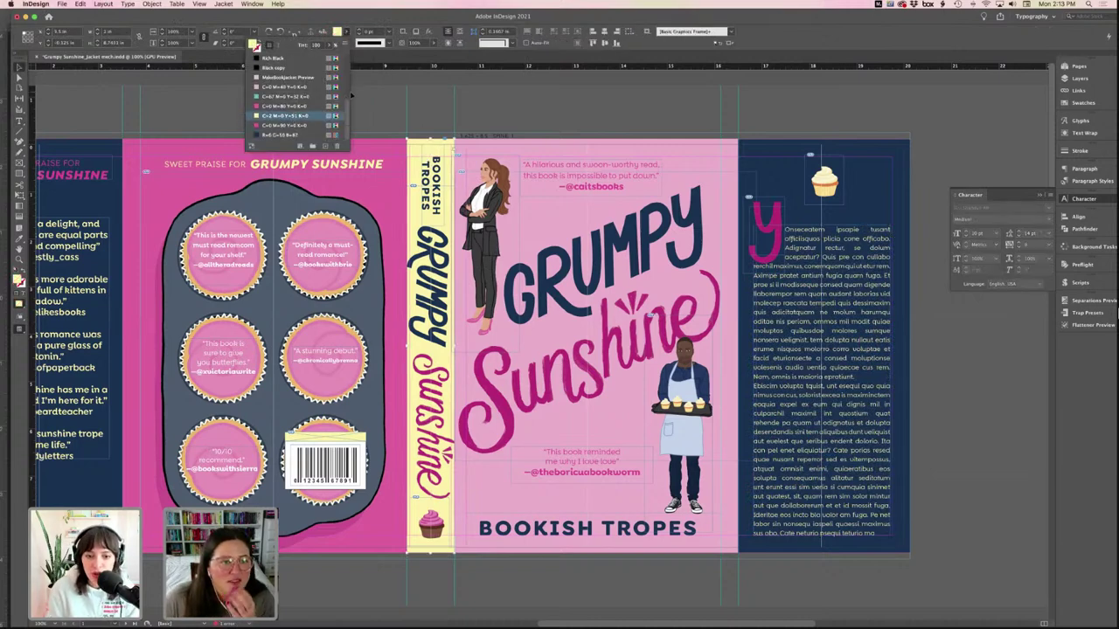
{"action": "key", "text": "Escape"}
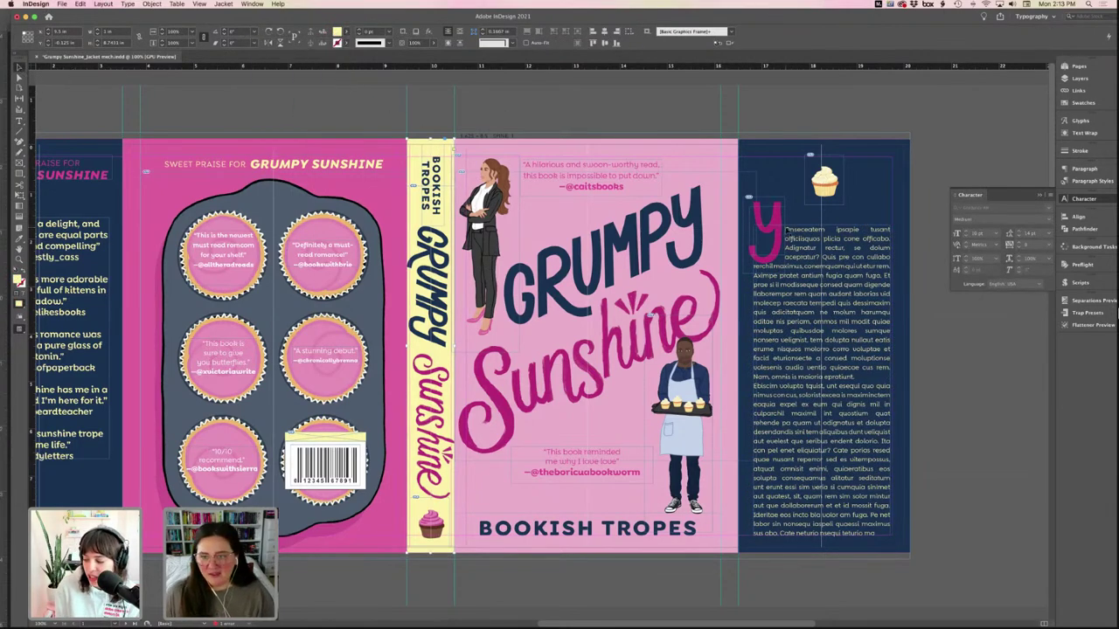
- Open the front flap's y drop cap artwork for editing in Adobe Photoshop 2021
{"action": "left_click", "coordinate": [775, 211]}
{"action": "right_click", "coordinate": [777, 213]}
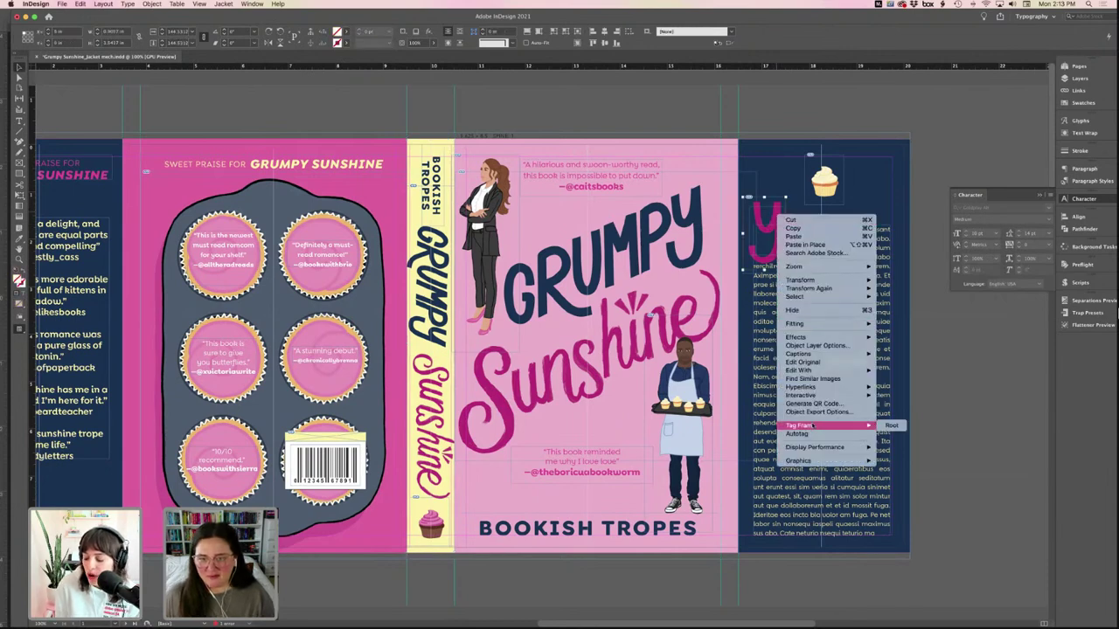
{"action": "mouse_move", "coordinate": [865, 370]}
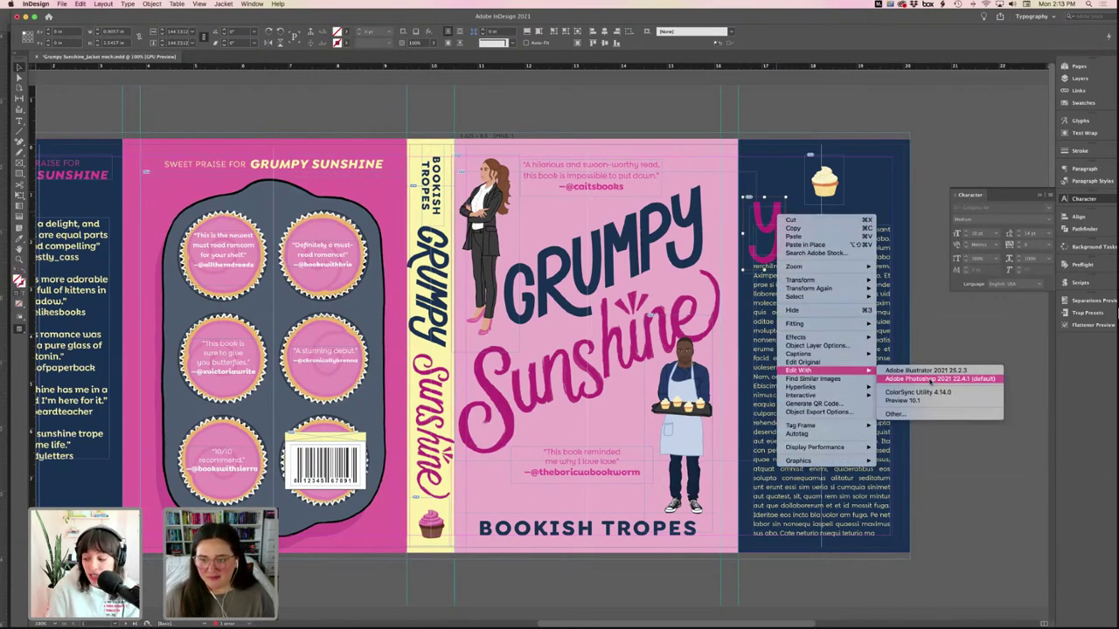
{"action": "left_click", "coordinate": [929, 379]}
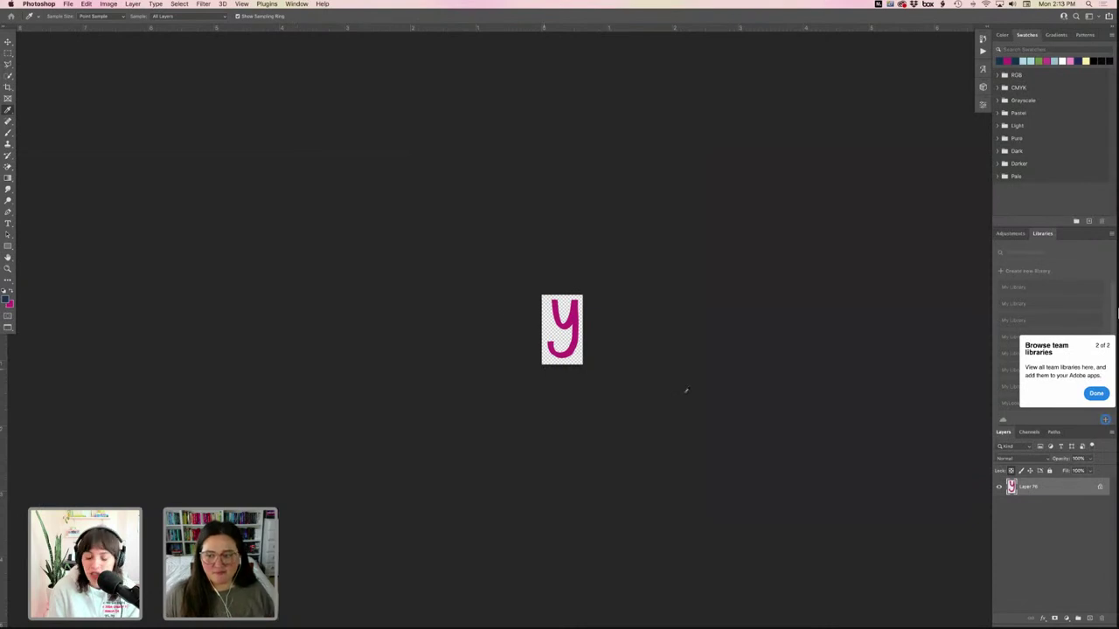
- Fill the y lettering with pale yellow (R 255, G 241, B 143), keeping its transparent background, and switch back to InDesign
{"action": "left_click", "coordinate": [11, 304]}
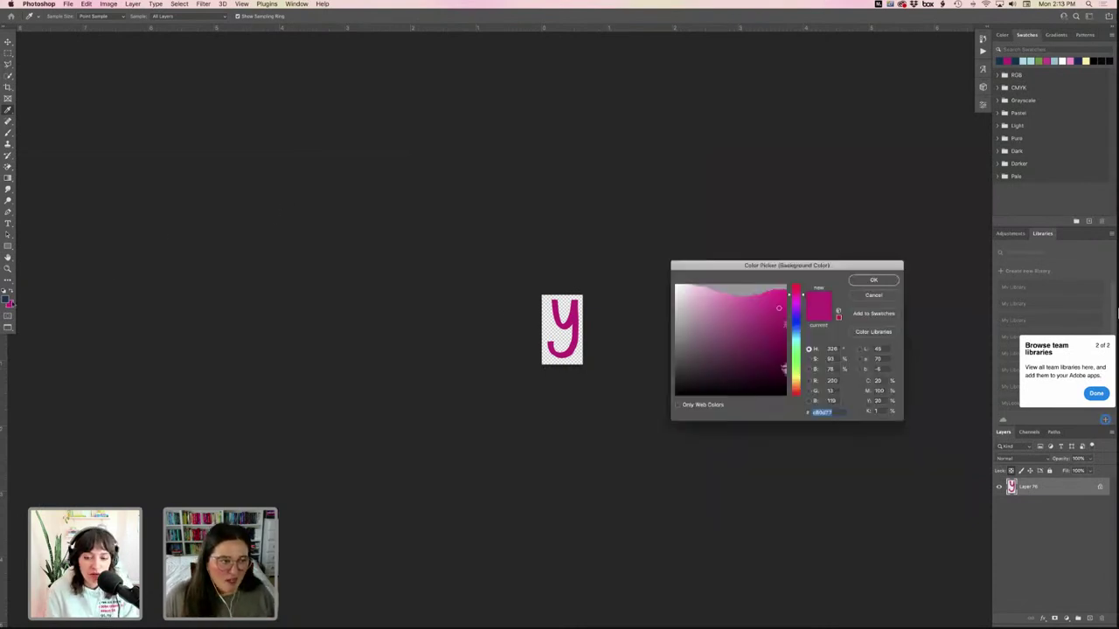
{"action": "left_click", "coordinate": [796, 379]}
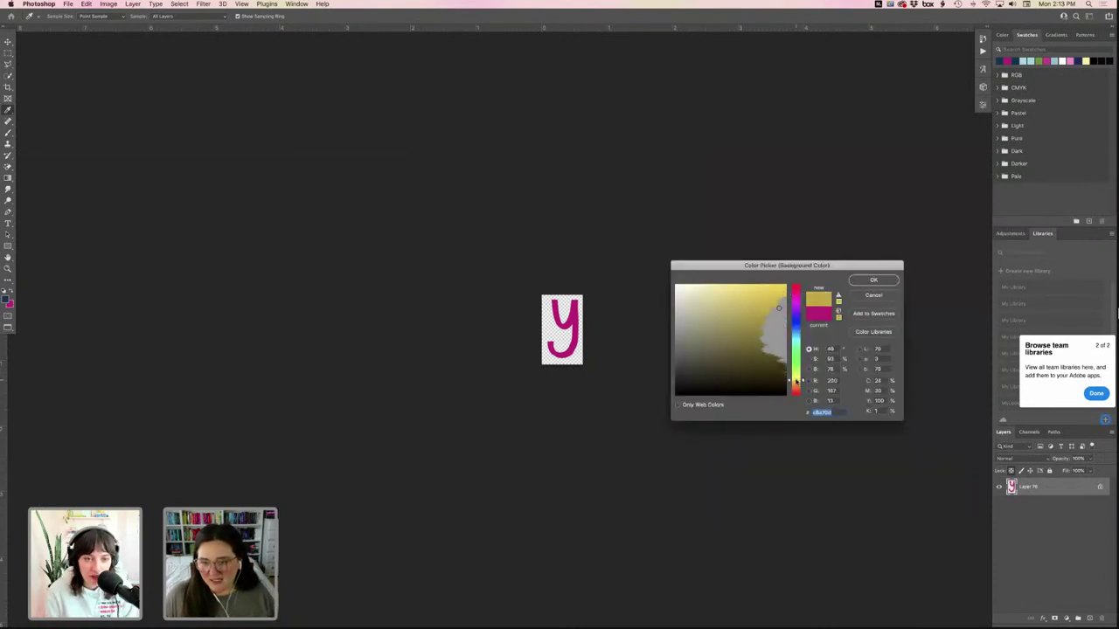
{"action": "left_click", "coordinate": [723, 284]}
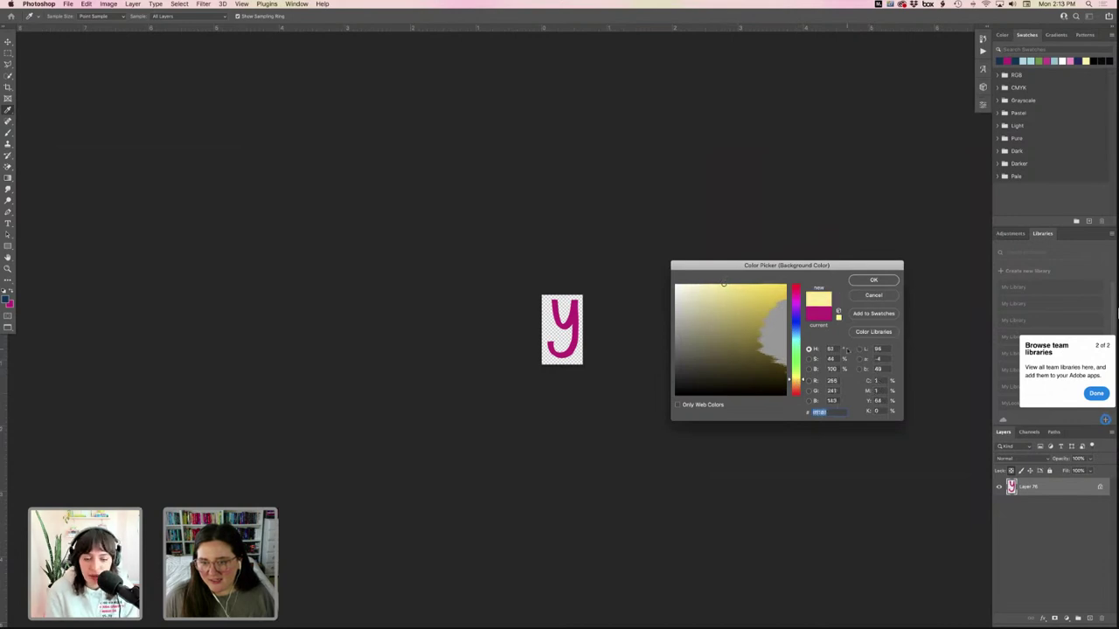
{"action": "left_click", "coordinate": [895, 279]}
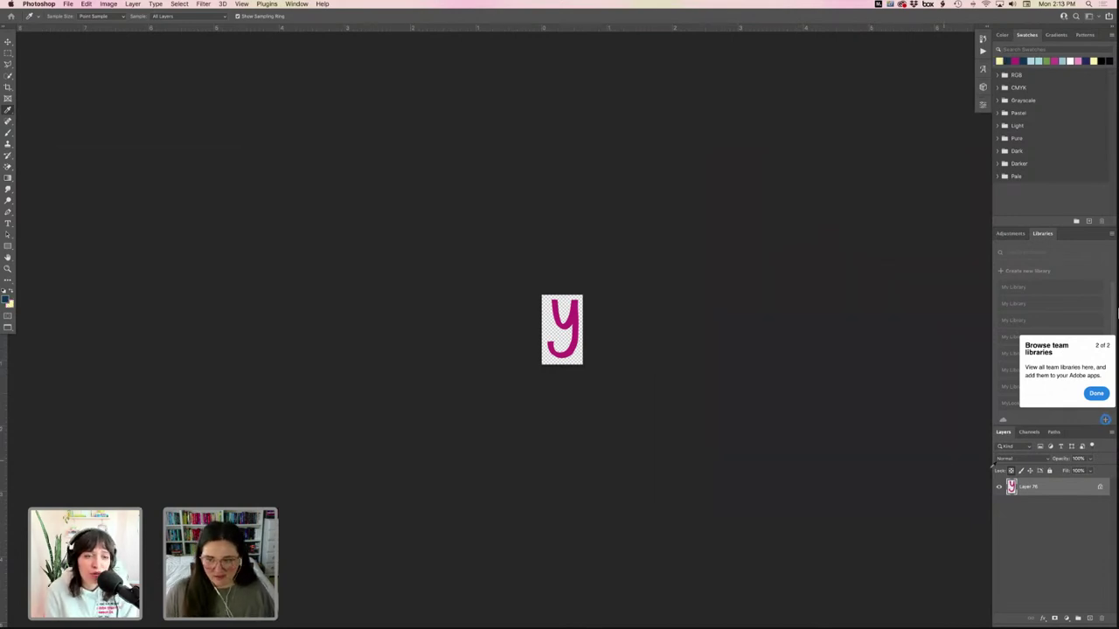
{"action": "key", "text": "super+shift+BackSpace"}
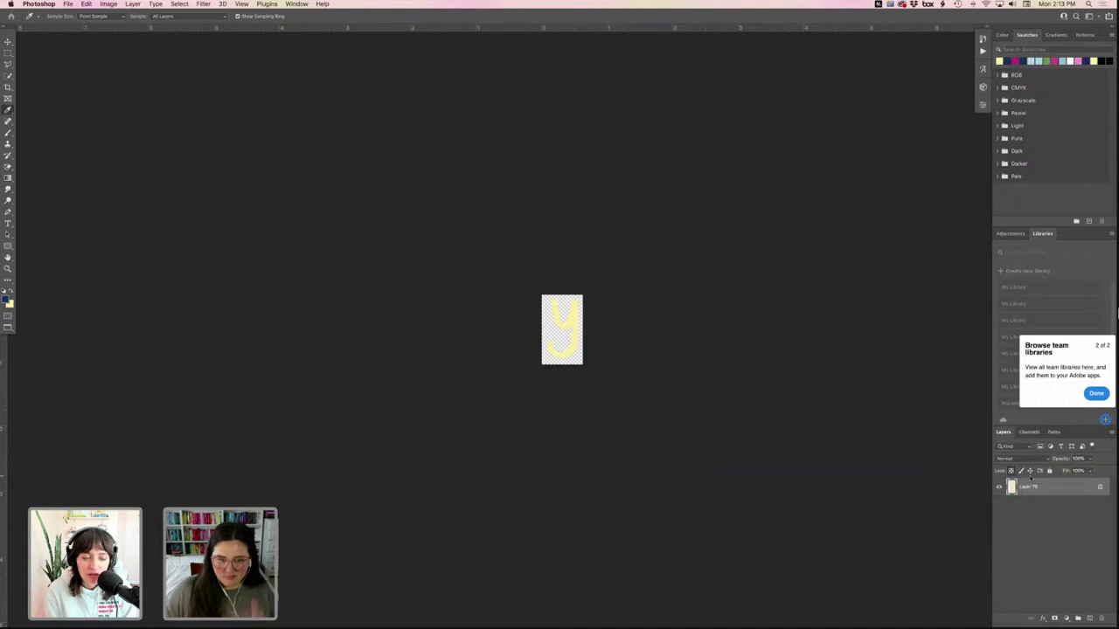
{"action": "scroll", "coordinate": [482, 276], "scroll_direction": "left", "scroll_amount": 3}
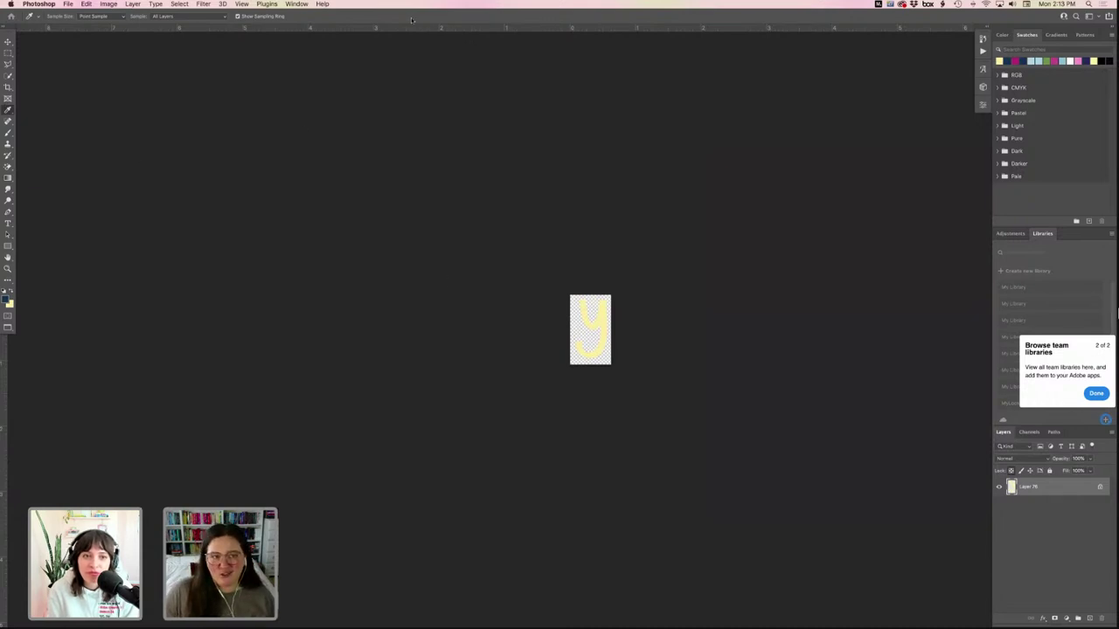
{"action": "mouse_move", "coordinate": [187, 624]}
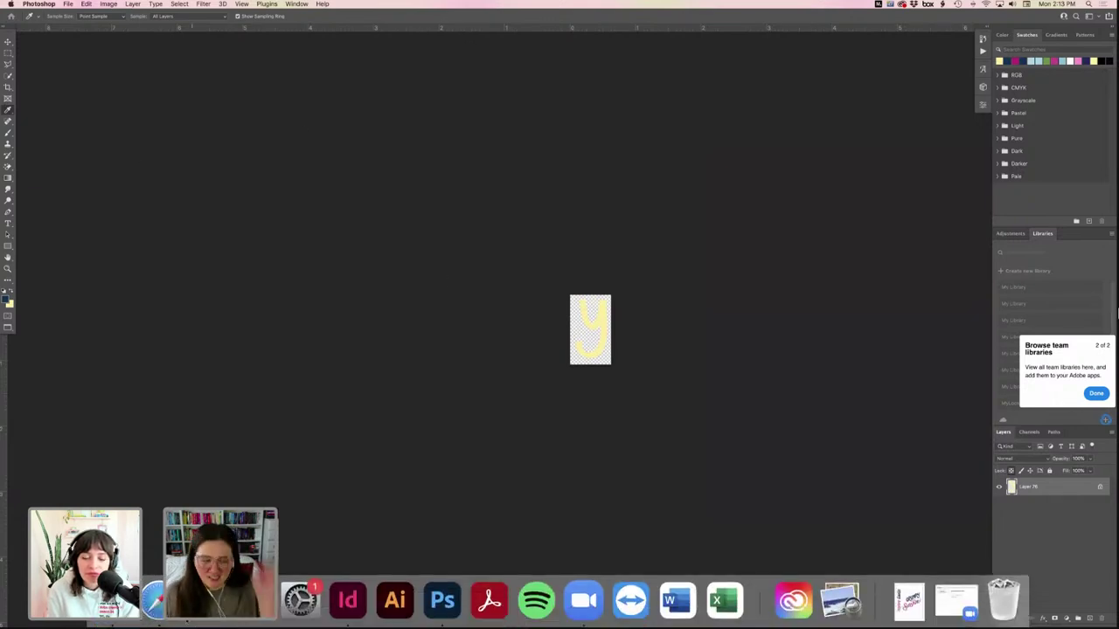
{"action": "left_click", "coordinate": [348, 600]}
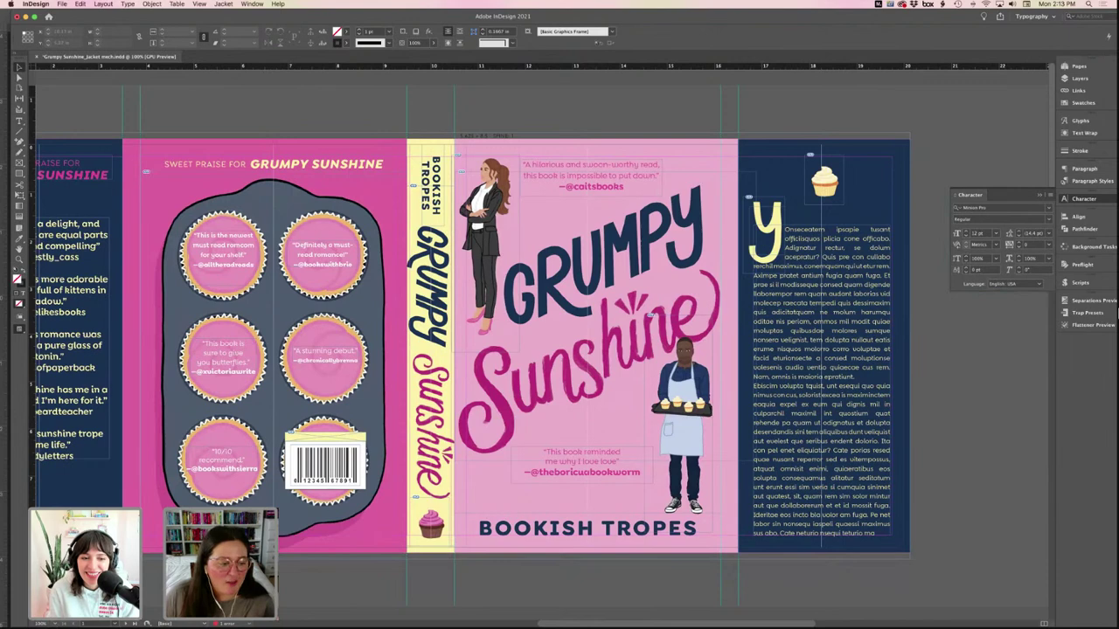
- Switch to Finder, preview AdobeStock_332091062.jpeg from the Stock Reference - Characters folder beside the front cover, and return to InDesign
{"action": "mouse_move", "coordinate": [157, 624]}
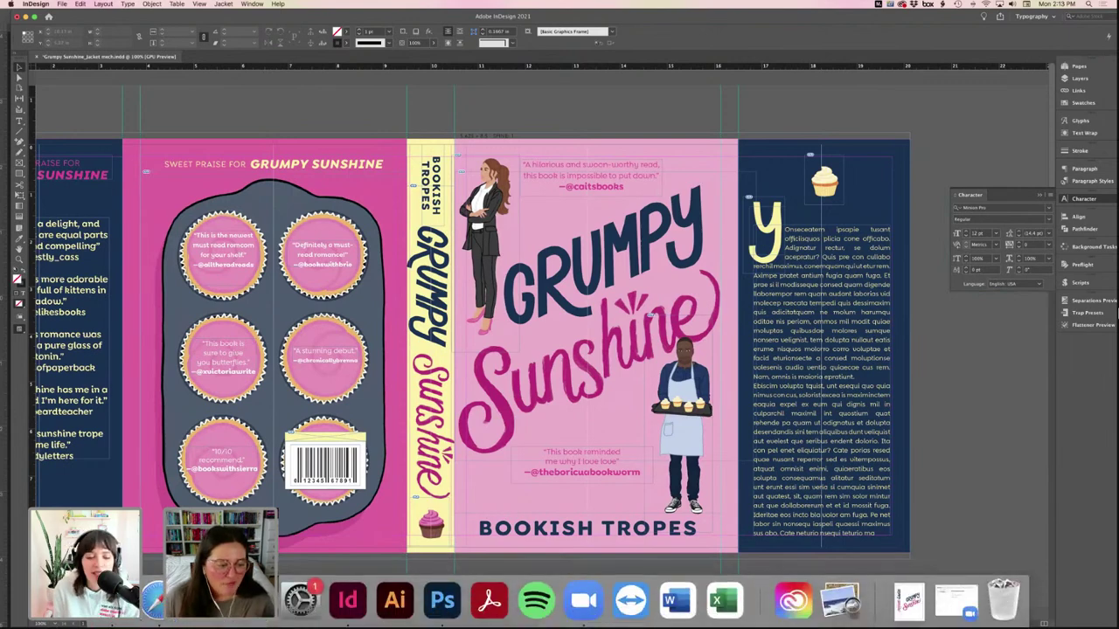
{"action": "left_click", "coordinate": [114, 601]}
{"action": "scroll", "coordinate": [132, 146], "scroll_direction": "down", "scroll_amount": 4}
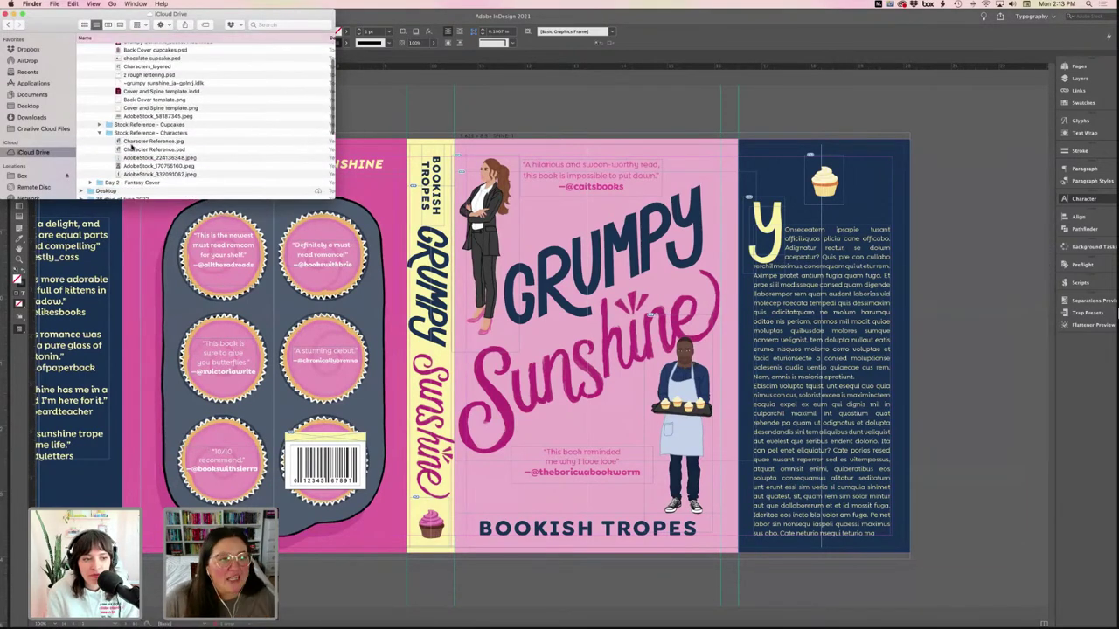
{"action": "left_click", "coordinate": [136, 158]}
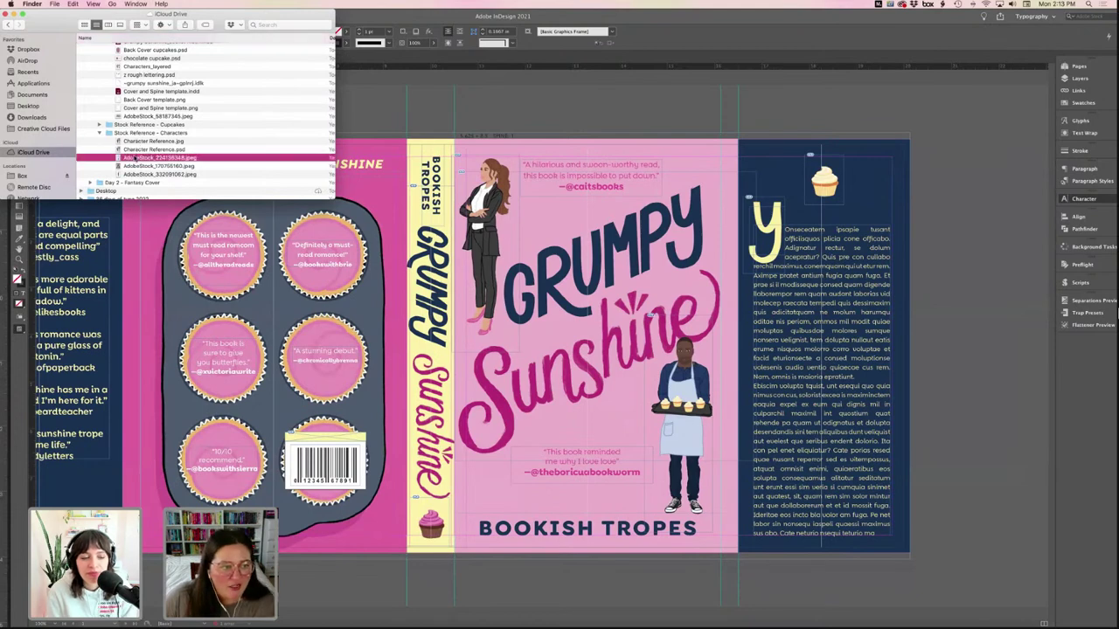
{"action": "left_click", "coordinate": [131, 175]}
{"action": "key", "text": "space"}
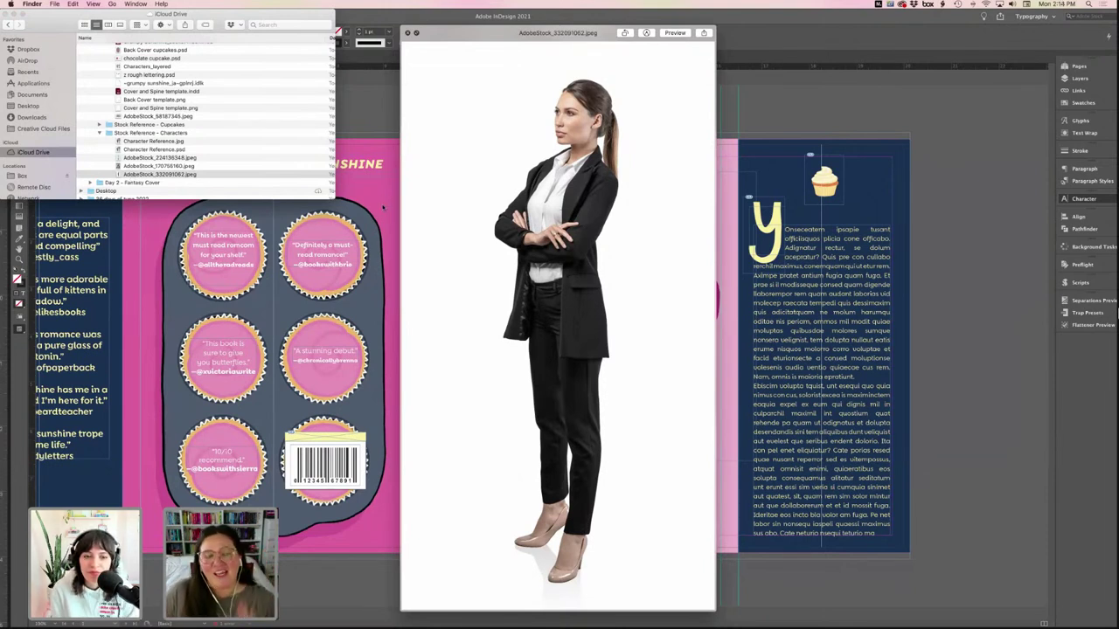
{"action": "left_click_drag", "start_coordinate": [477, 37], "coordinate": [175, 28]}
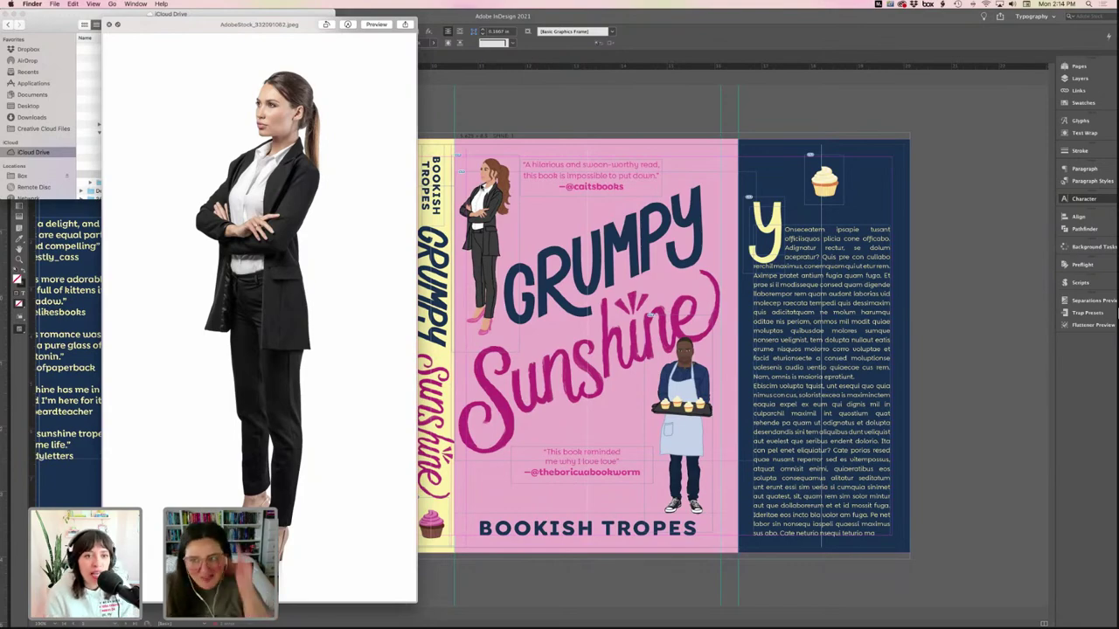
{"action": "left_click", "coordinate": [500, 99]}
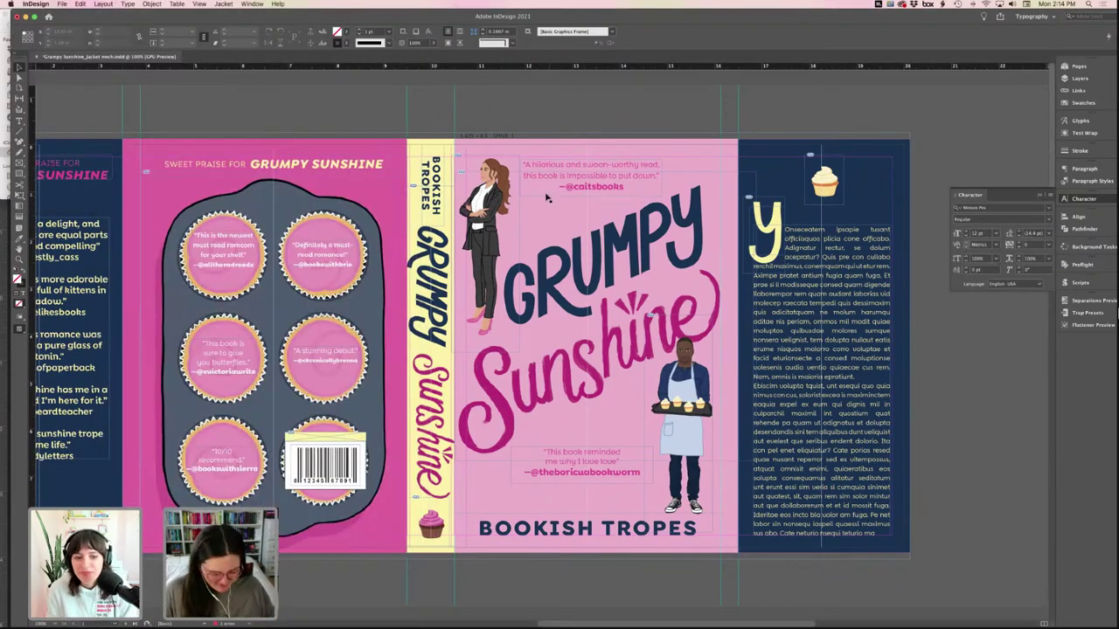
- Examine the illustrated woman on the front cover up close, including how she sits beside the title lettering
{"action": "left_click_drag", "start_coordinate": [611, 344], "coordinate": [729, 484]}
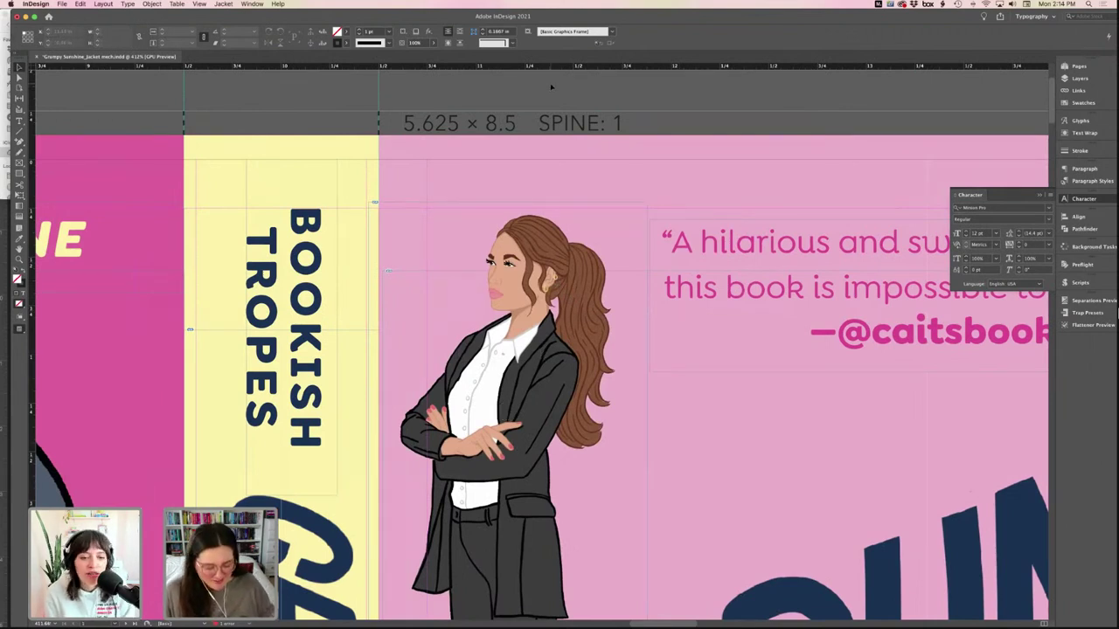
{"action": "key", "text": "super+minus"}
{"action": "key", "text": "super+minus"}
{"action": "key", "text": "super+minus"}
{"action": "key", "text": "super+minus"}
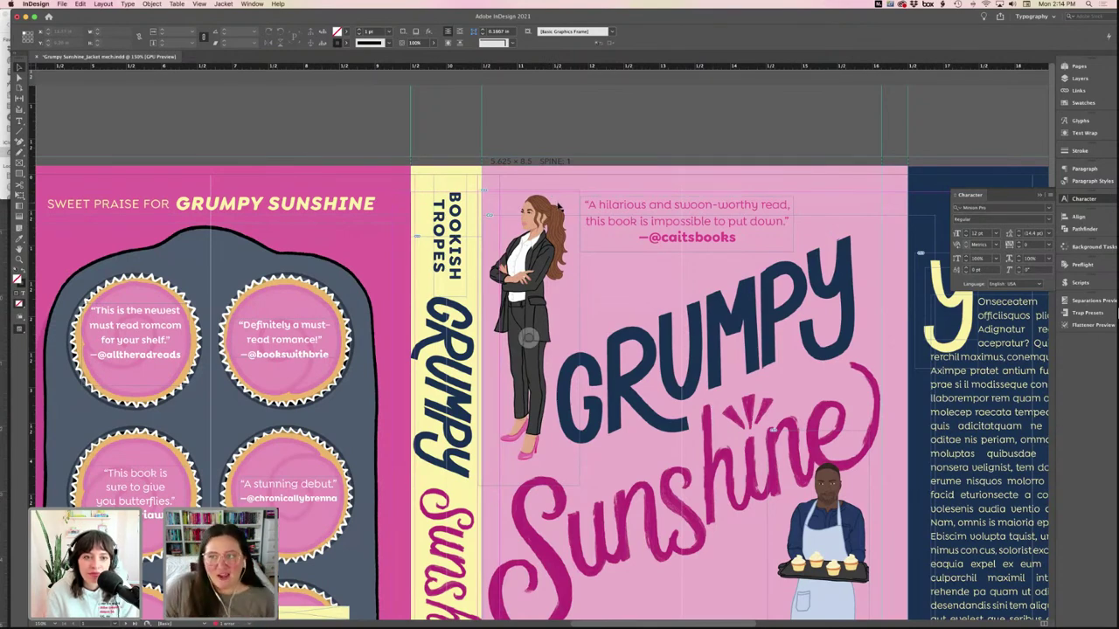
{"action": "scroll", "coordinate": [547, 210], "scroll_direction": "down", "scroll_amount": 3}
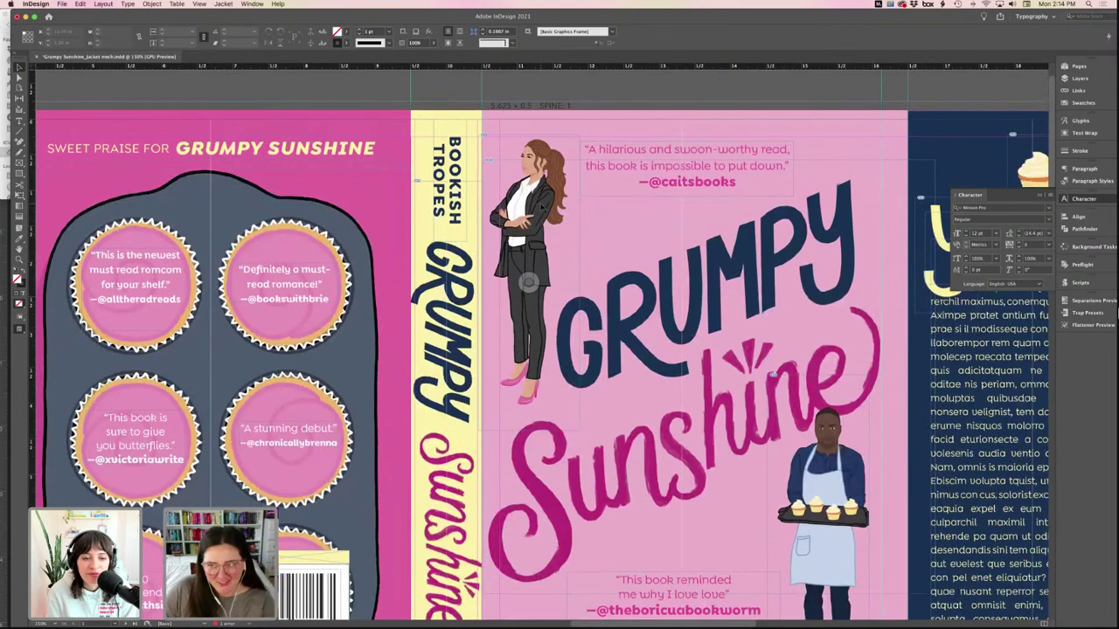
{"action": "scroll", "coordinate": [547, 349], "scroll_direction": "right", "scroll_amount": 6}
{"action": "scroll", "coordinate": [547, 349], "scroll_direction": "down", "scroll_amount": 2}
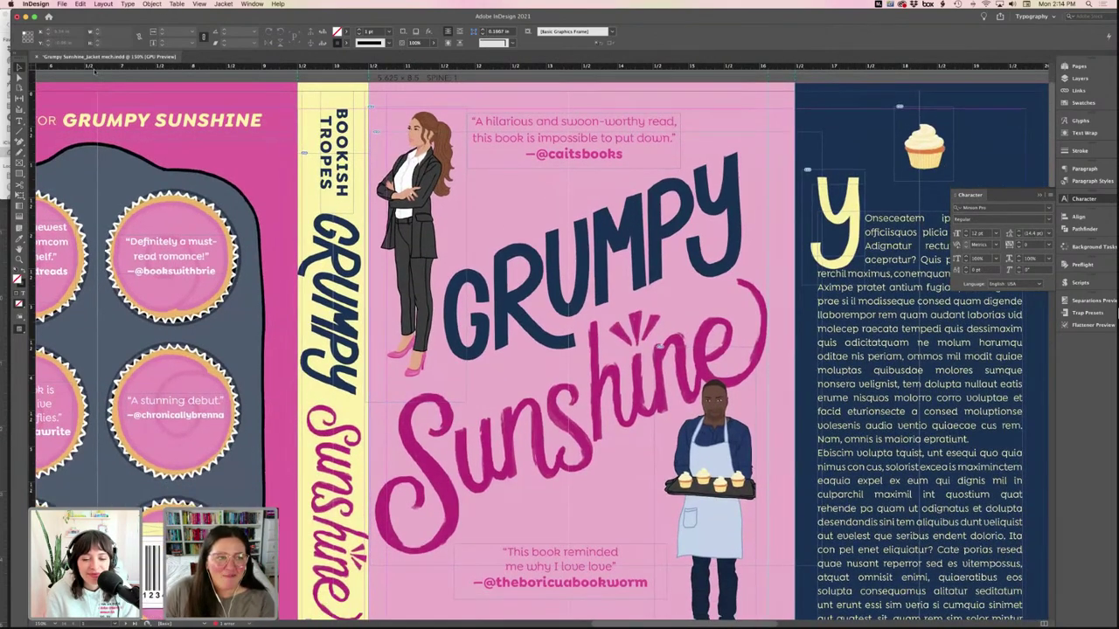
- Preview Character Reference.jpg and AdobeStock_224136348.jpeg in Finder, and close the Finder window to get back to InDesign
{"action": "mouse_move", "coordinate": [174, 628]}
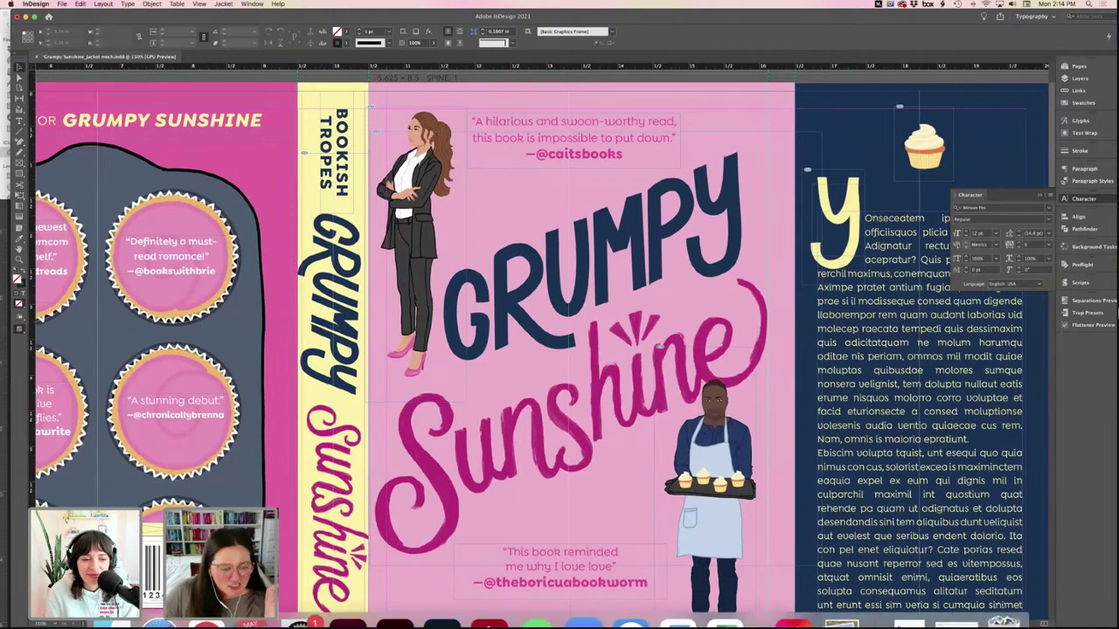
{"action": "left_click", "coordinate": [115, 605]}
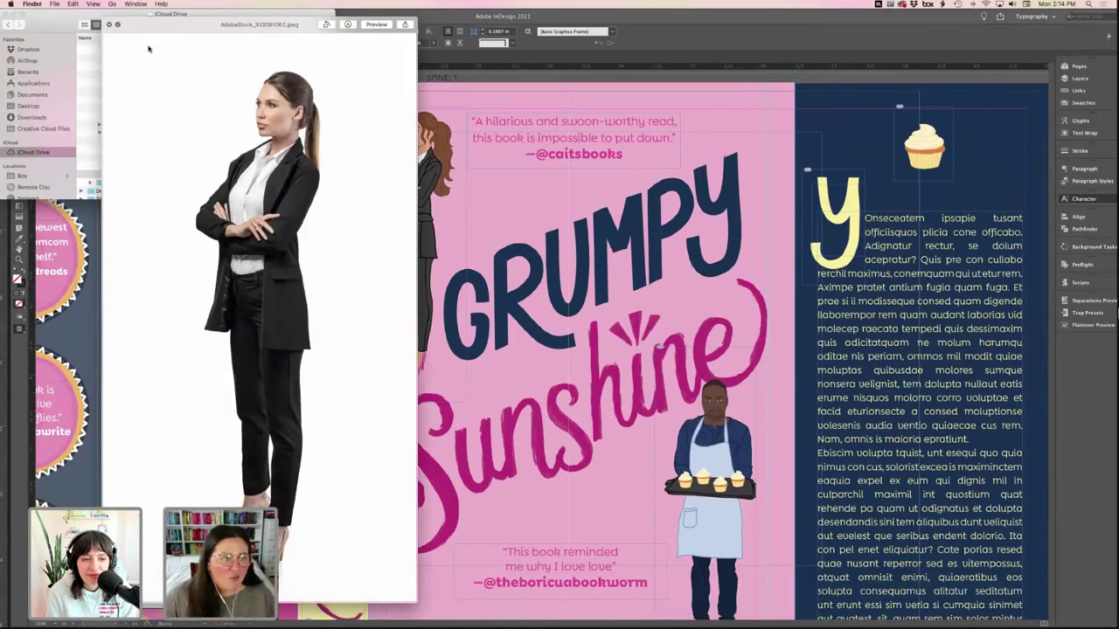
{"action": "left_click", "coordinate": [110, 25]}
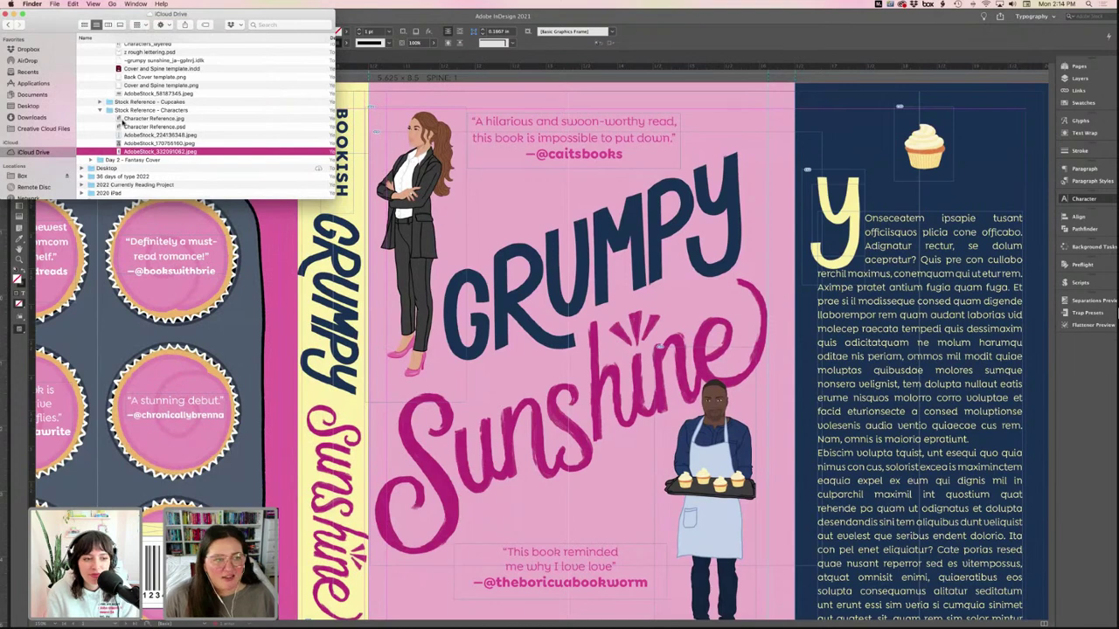
{"action": "left_click", "coordinate": [128, 119]}
{"action": "key", "text": "space"}
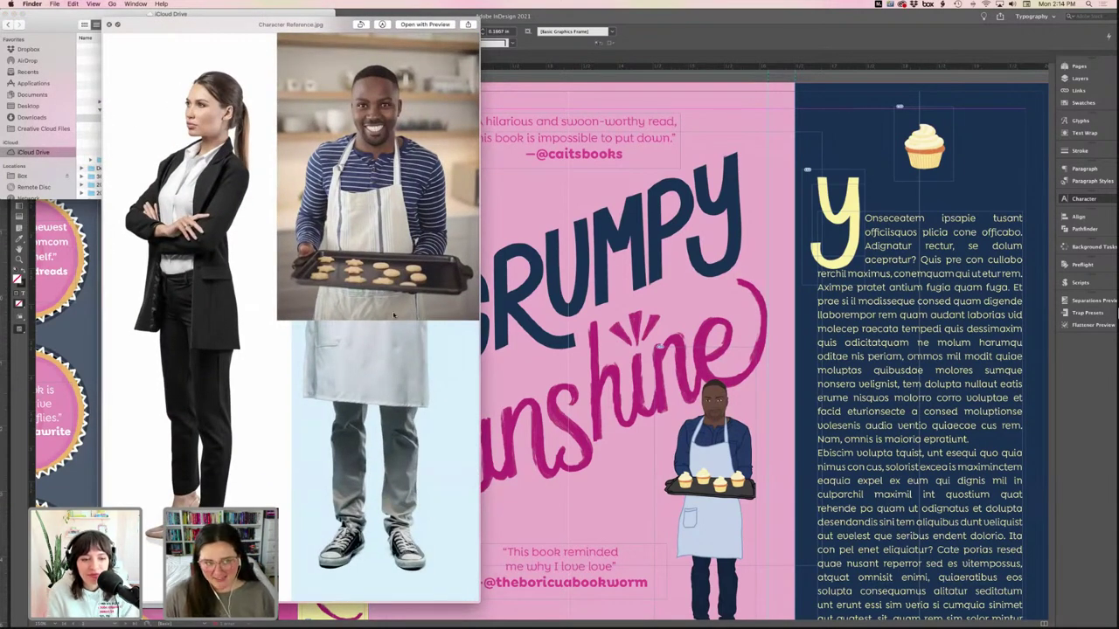
{"action": "key", "text": "space"}
{"action": "left_click", "coordinate": [129, 136]}
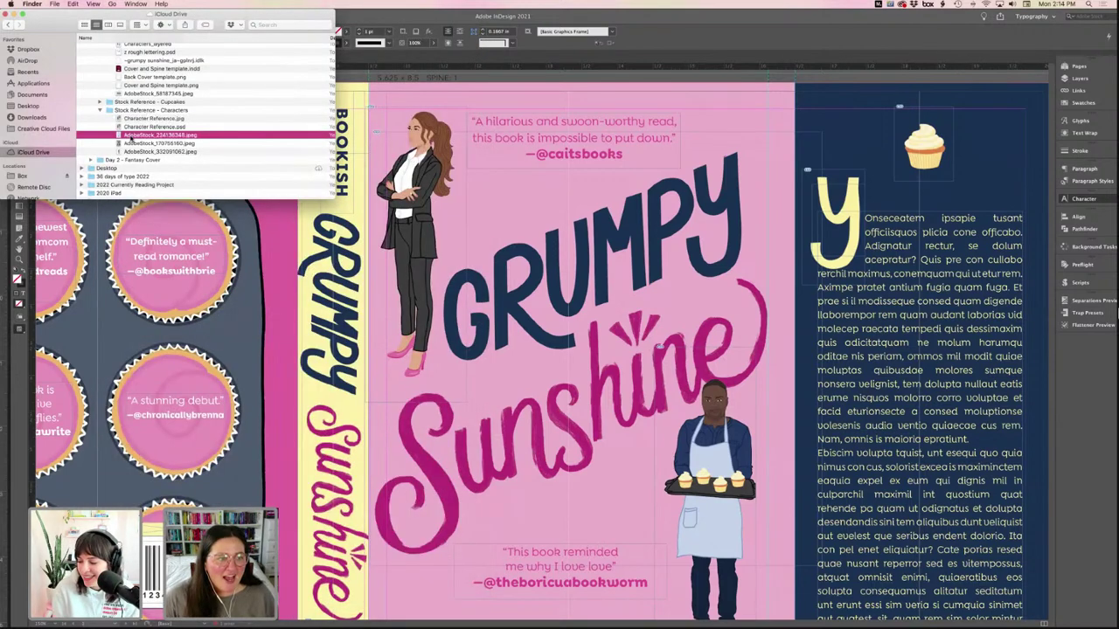
{"action": "key", "text": "space"}
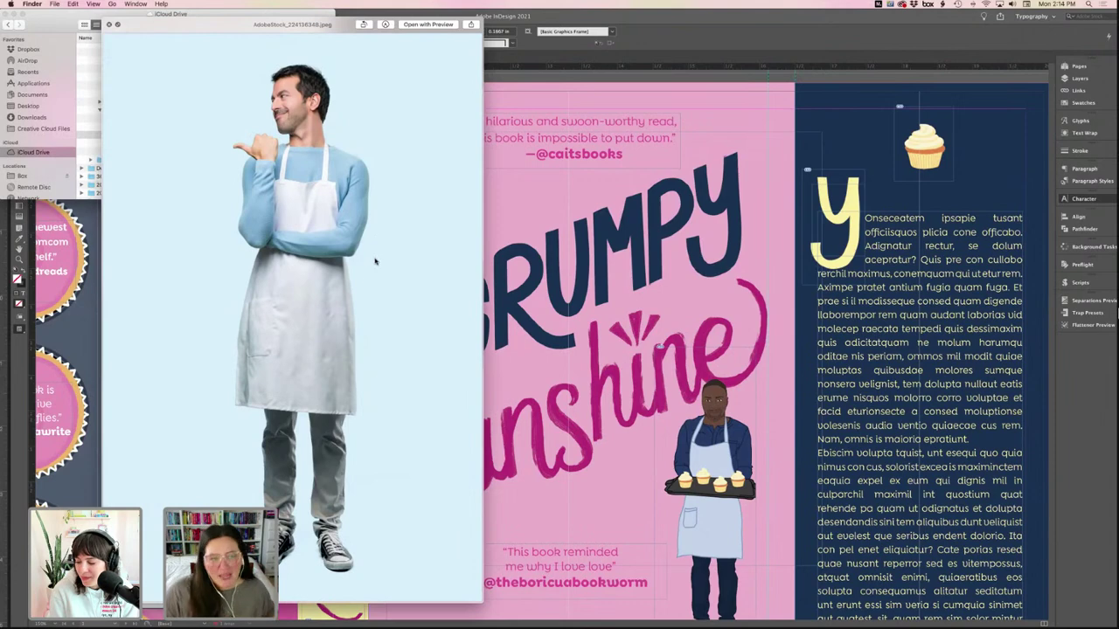
{"action": "key", "text": "space"}
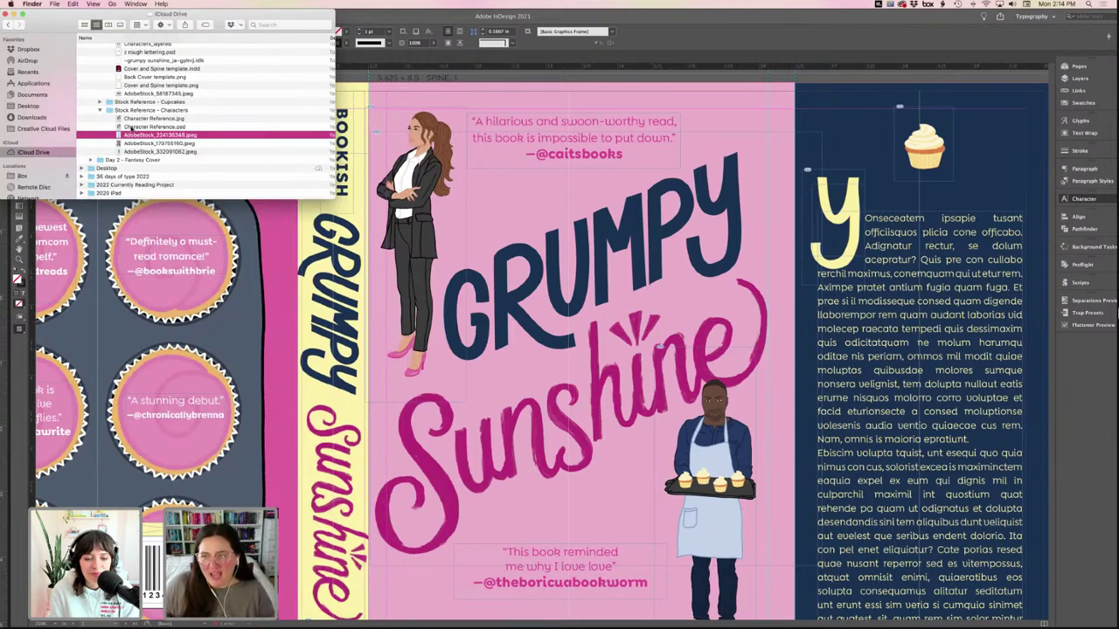
{"action": "scroll", "coordinate": [130, 129], "scroll_direction": "down", "scroll_amount": 2}
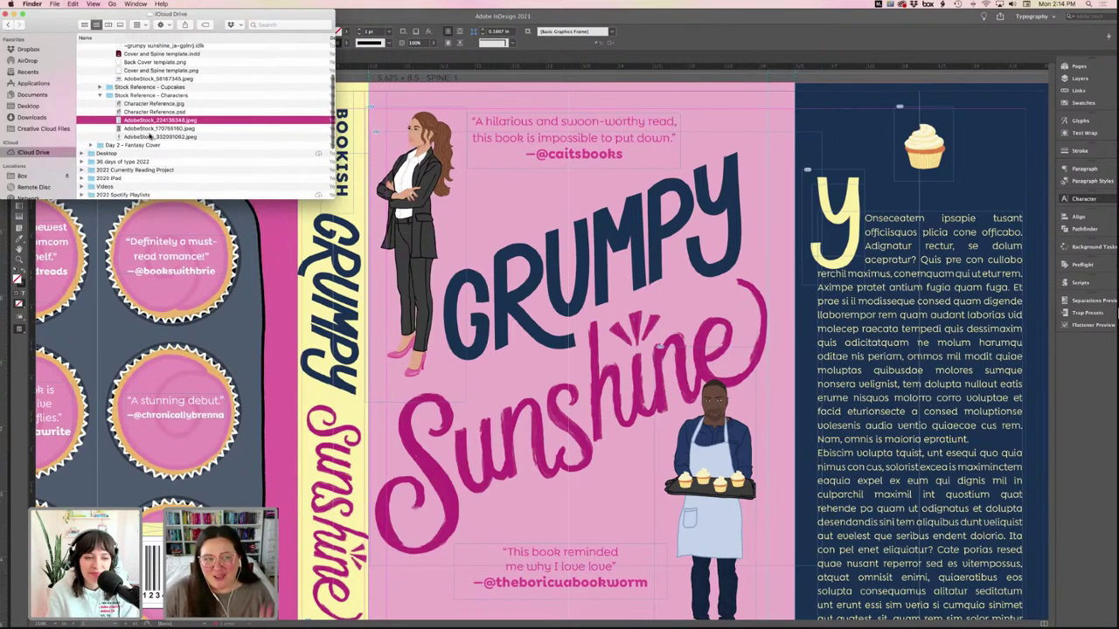
{"action": "left_click", "coordinate": [5, 14]}
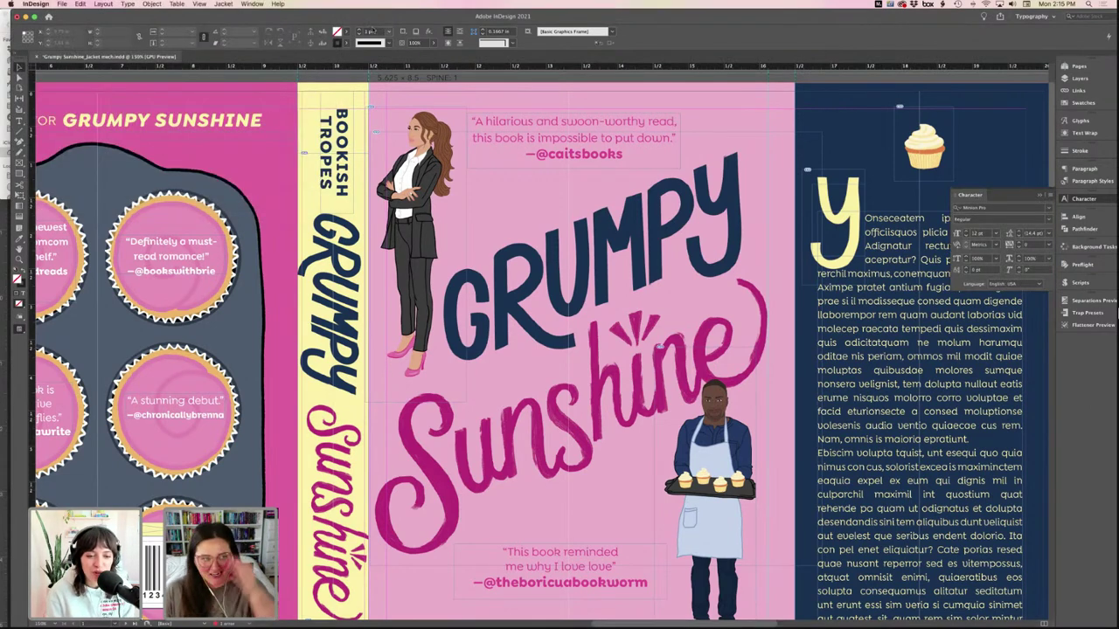
- Review the whole jacket from back flap to front flap without guides, and restore the normal view with guides
{"action": "scroll", "coordinate": [616, 253], "scroll_direction": "down", "scroll_amount": 2}
{"action": "scroll", "coordinate": [617, 254], "scroll_direction": "down", "scroll_amount": 1}
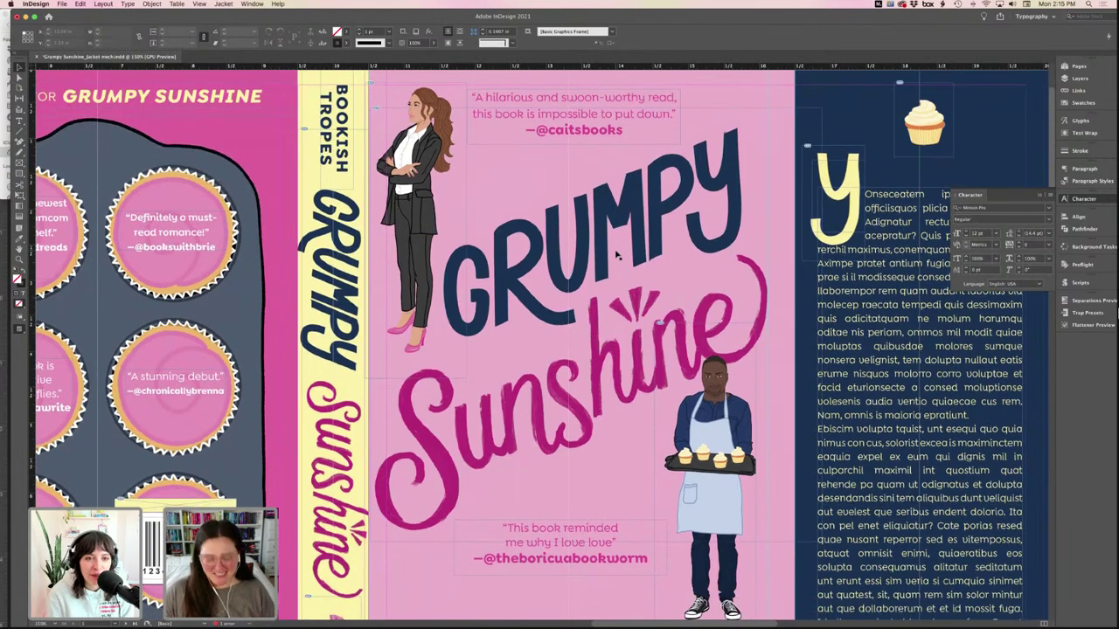
{"action": "key", "text": "super+minus"}
{"action": "key", "text": "super+minus"}
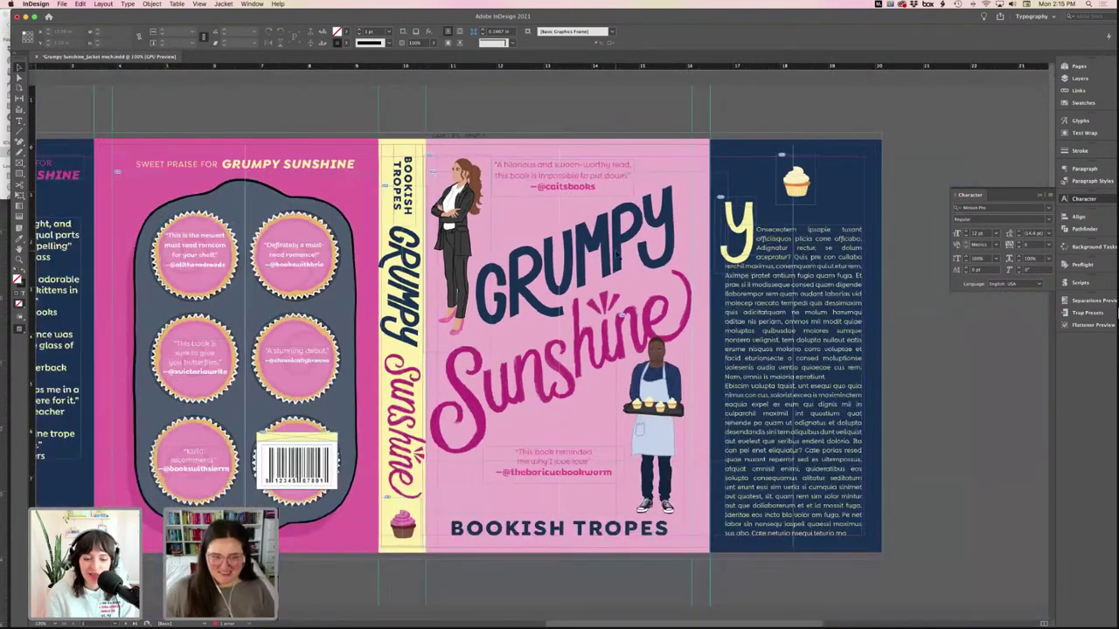
{"action": "scroll", "coordinate": [669, 274], "scroll_direction": "left", "scroll_amount": 3}
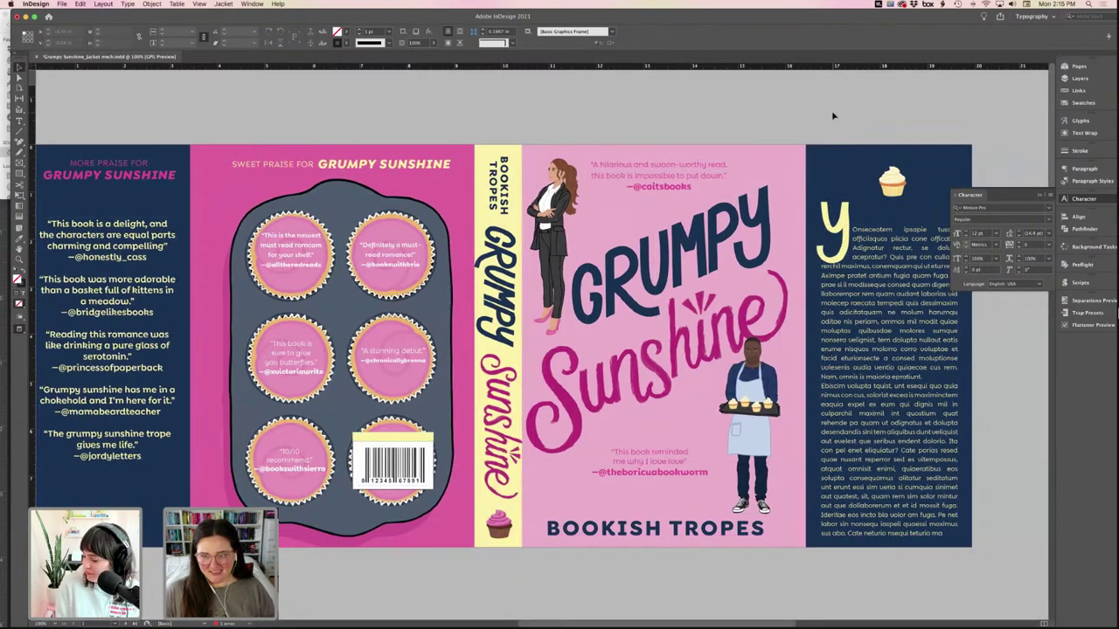
{"action": "scroll", "coordinate": [832, 115], "scroll_direction": "right", "scroll_amount": 2}
{"action": "scroll", "coordinate": [832, 116], "scroll_direction": "left", "scroll_amount": 2}
{"action": "scroll", "coordinate": [830, 116], "scroll_direction": "right", "scroll_amount": 1}
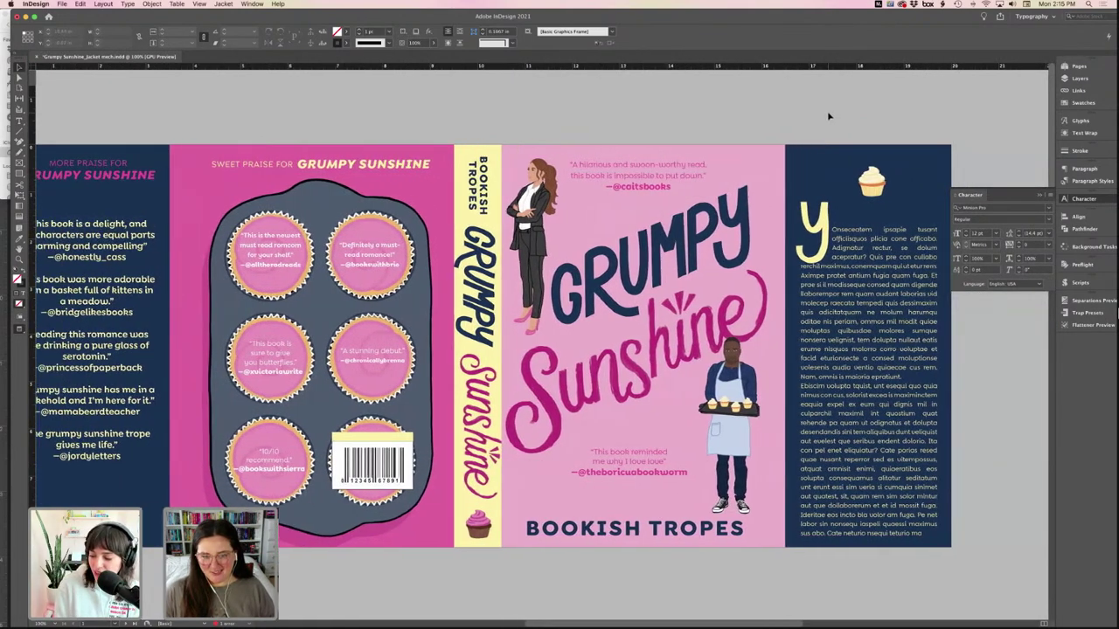
{"action": "key", "text": "w"}
{"action": "scroll", "coordinate": [825, 109], "scroll_direction": "left", "scroll_amount": 3}
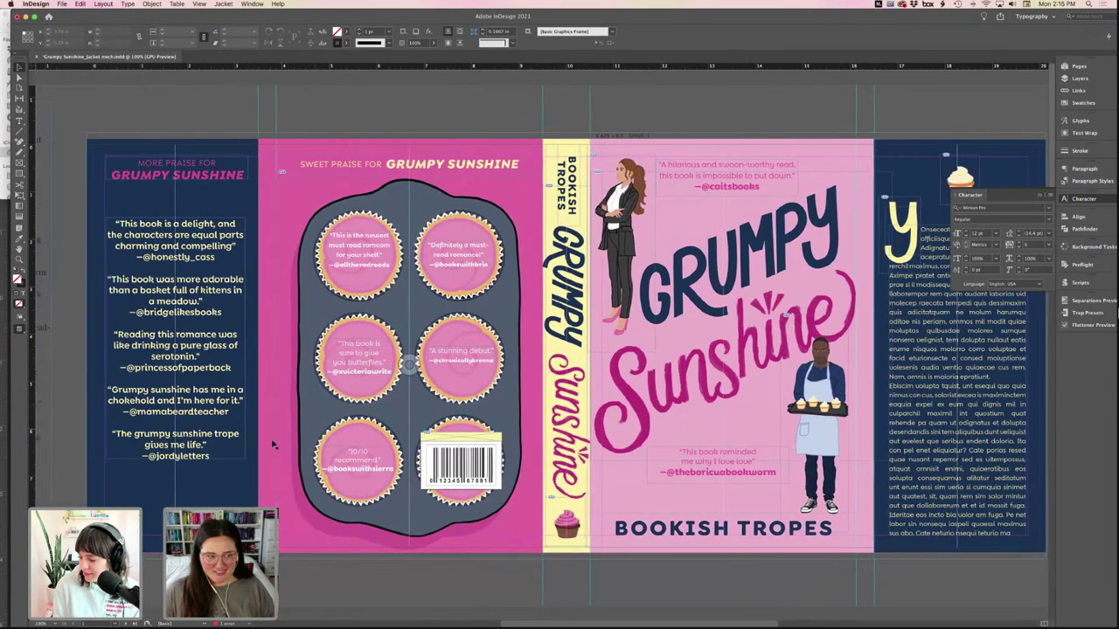
- Reduce all the praise quote text on the back flap to 12 pt
{"action": "key", "text": "t"}
{"action": "key", "text": "super+a"}
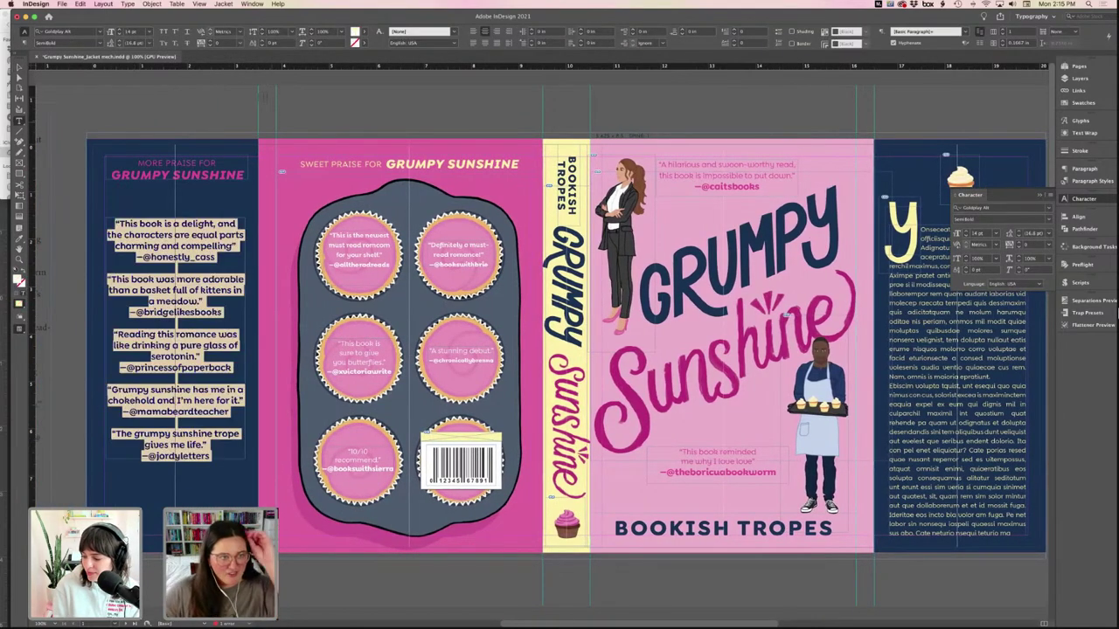
{"action": "key", "text": "shift+super+comma"}
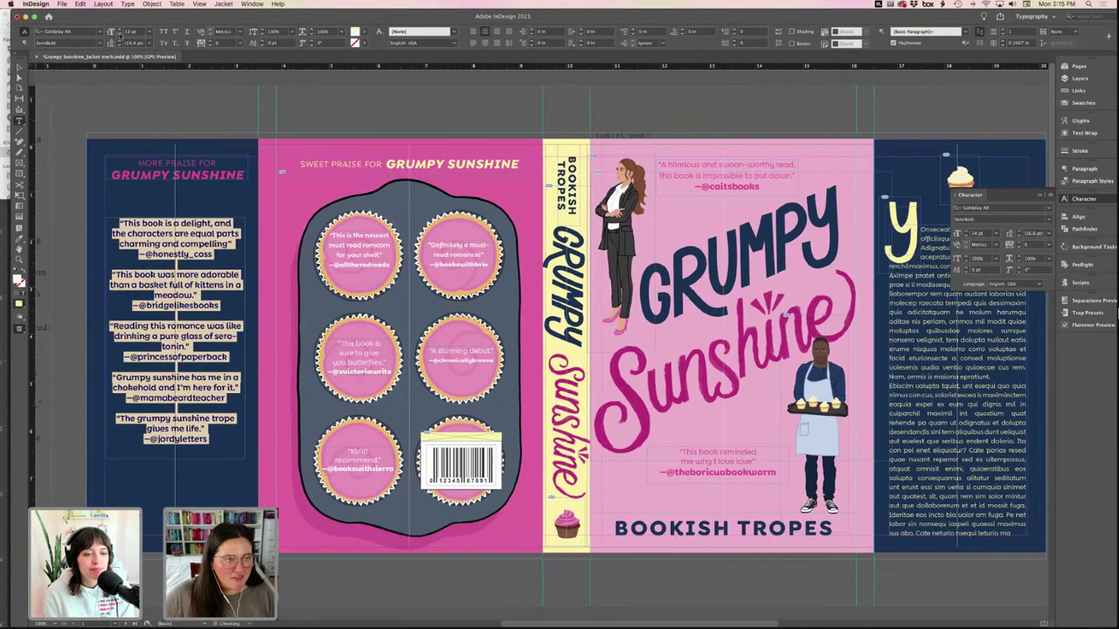
- Enlarge the attribution lines of the first two back flap quotes to 14 pt
{"action": "left_click_drag", "start_coordinate": [212, 251], "coordinate": [125, 248]}
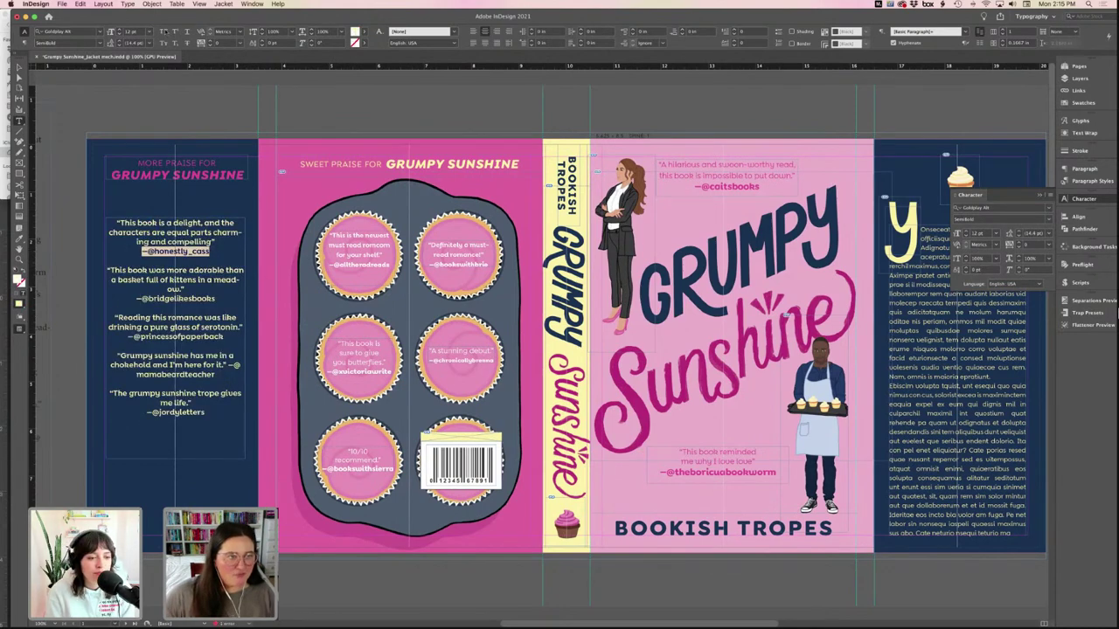
{"action": "key", "text": "shift+super+period"}
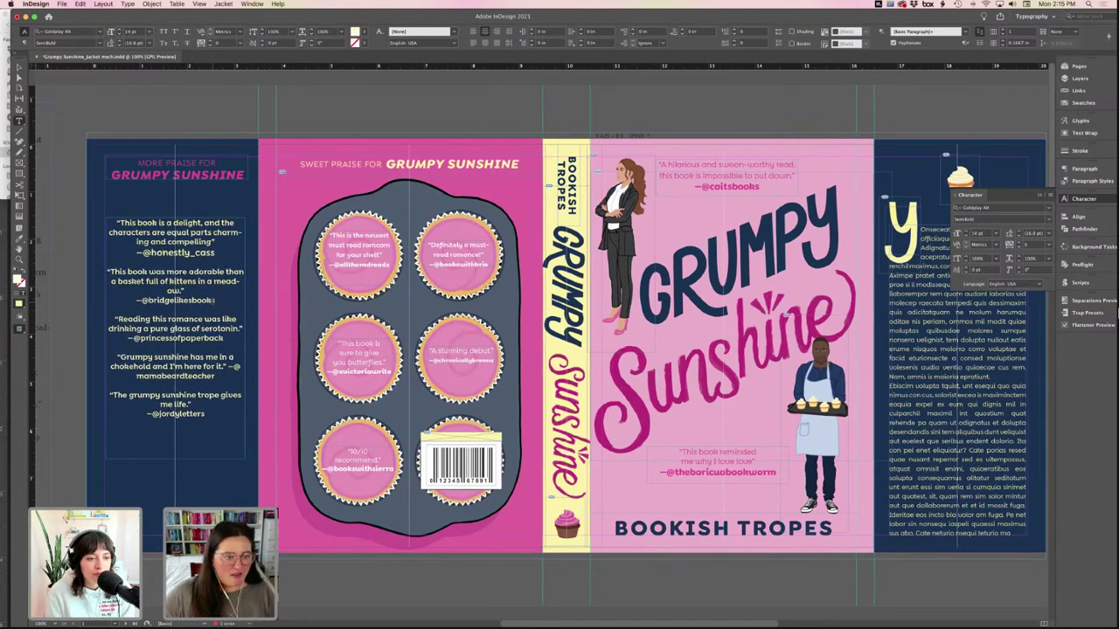
{"action": "left_click_drag", "start_coordinate": [214, 300], "coordinate": [133, 301]}
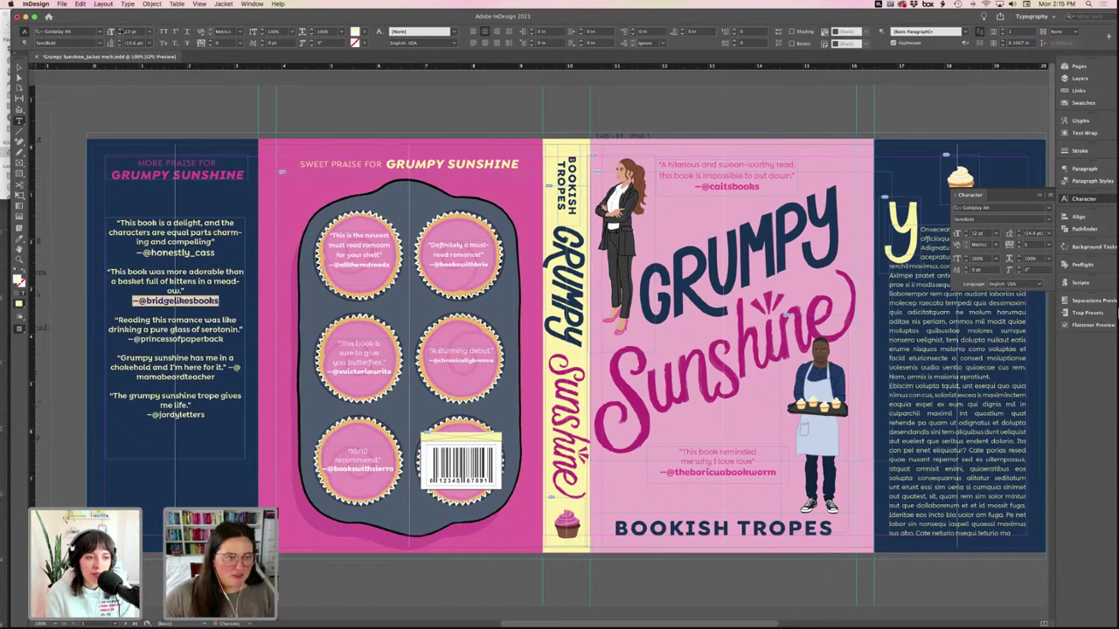
{"action": "key", "text": "shift+super+period"}
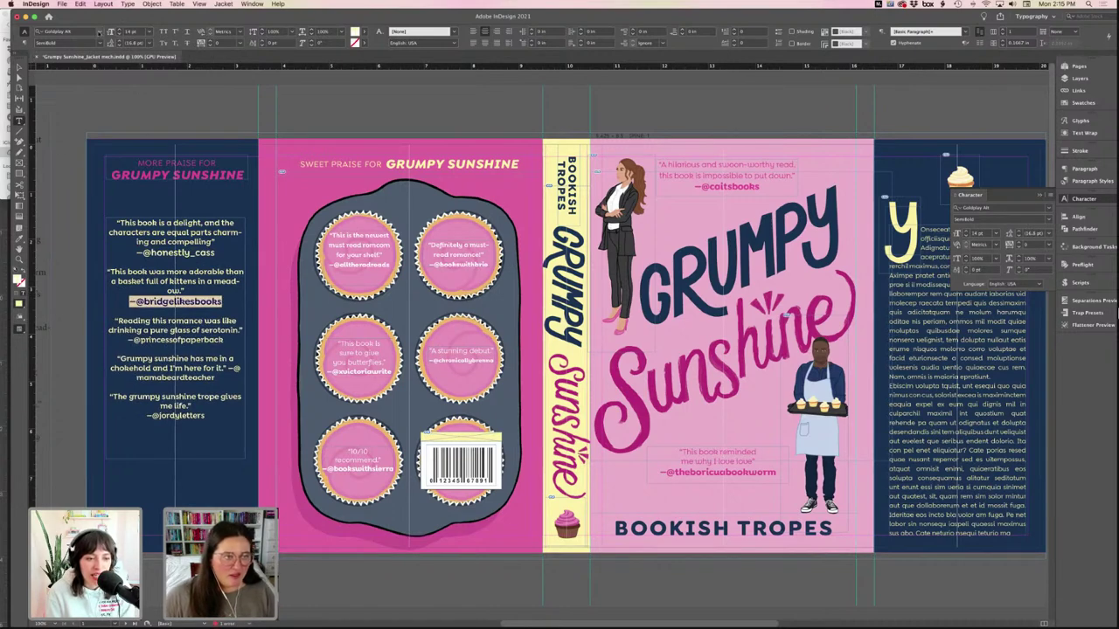
- Set the attribution lines of the first three back flap quotes in the Bold style of Goldplay Alt
{"action": "left_click", "coordinate": [101, 42]}
{"action": "left_click", "coordinate": [69, 146]}
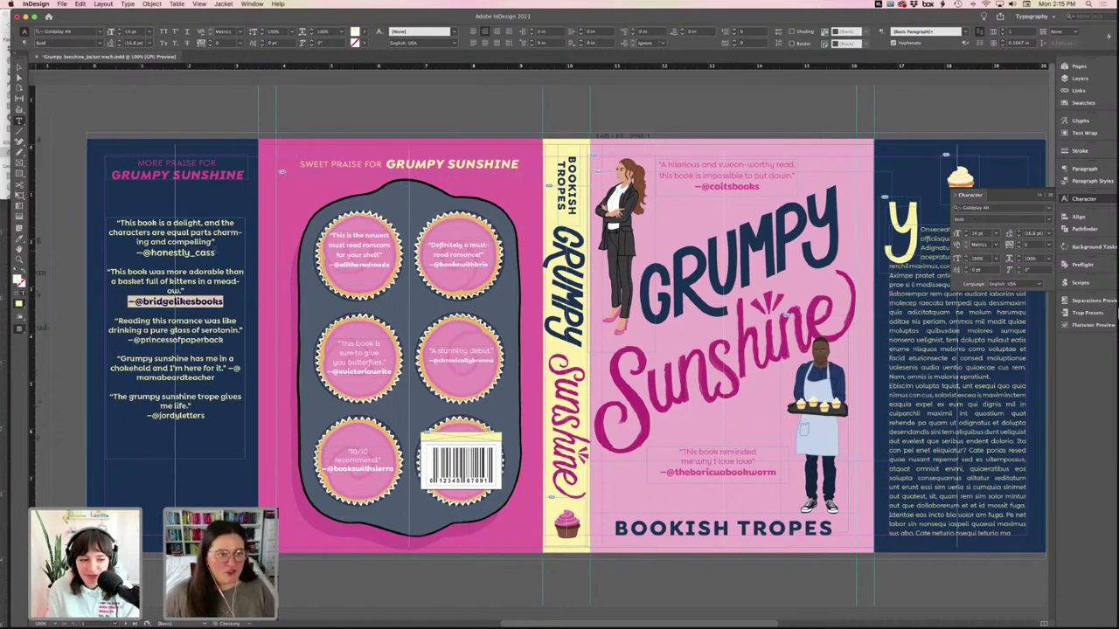
{"action": "left_click_drag", "start_coordinate": [215, 252], "coordinate": [134, 252]}
{"action": "left_click", "coordinate": [101, 42]}
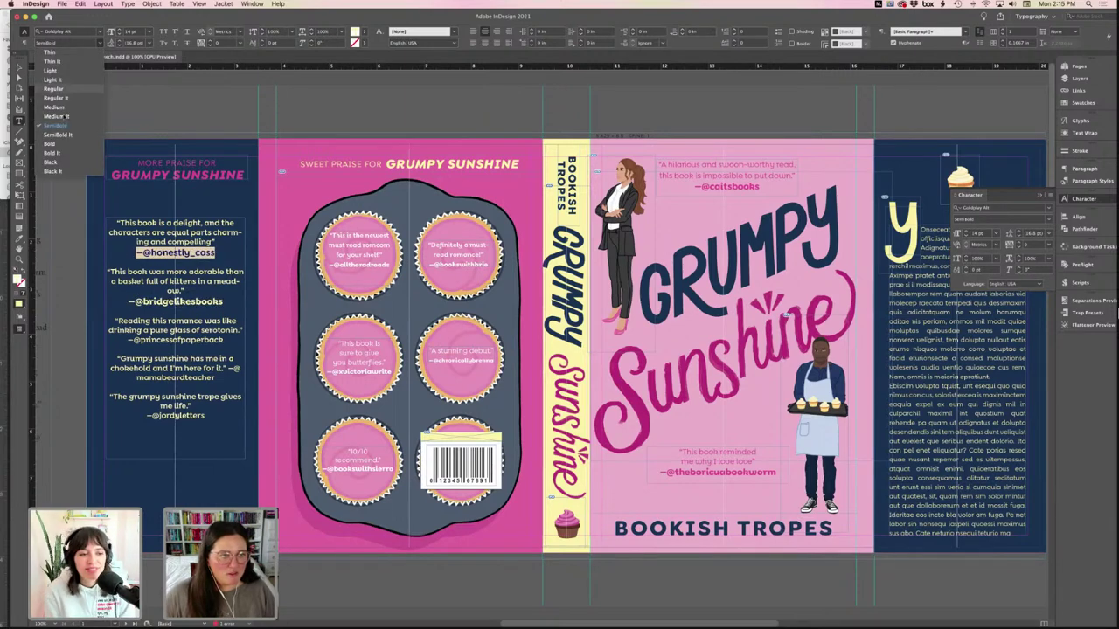
{"action": "left_click", "coordinate": [69, 146]}
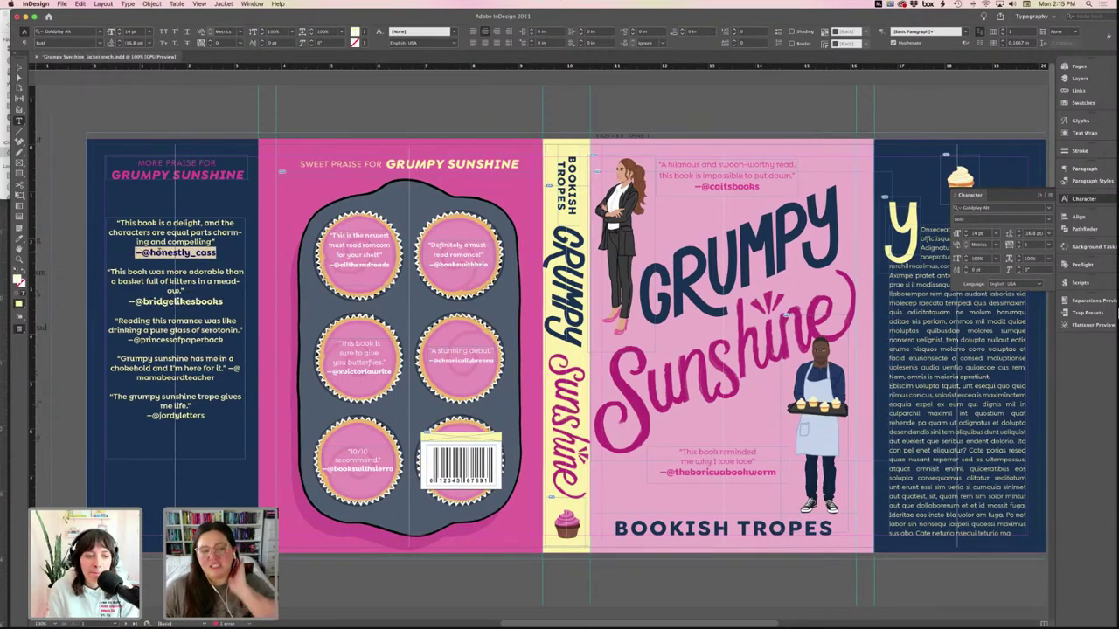
{"action": "left_click_drag", "start_coordinate": [225, 340], "coordinate": [127, 340]}
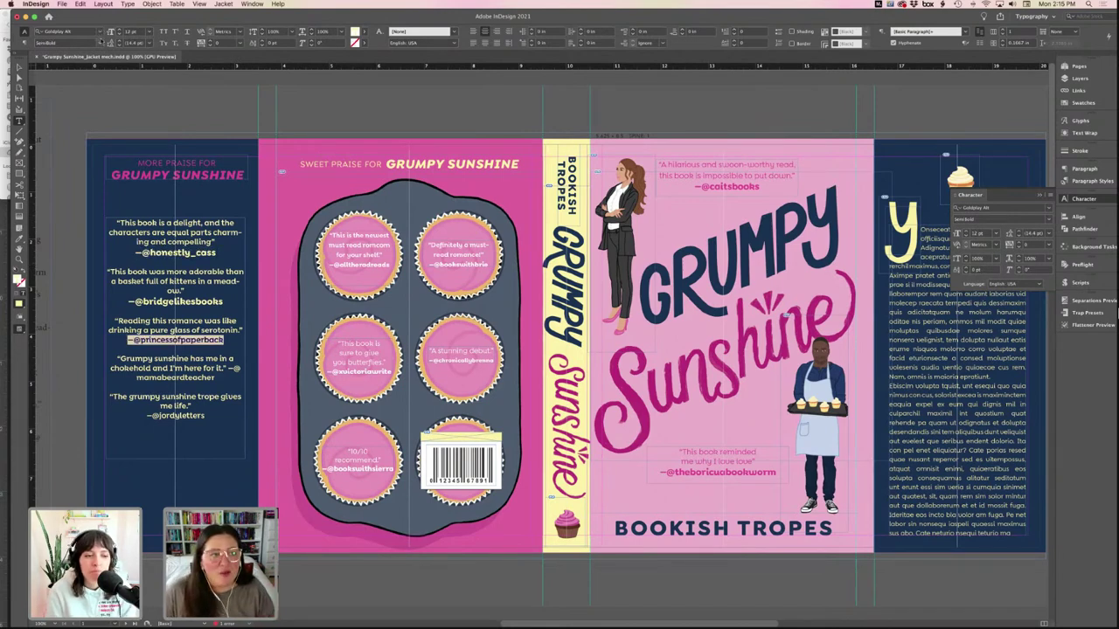
{"action": "left_click", "coordinate": [100, 43]}
{"action": "left_click", "coordinate": [68, 144]}
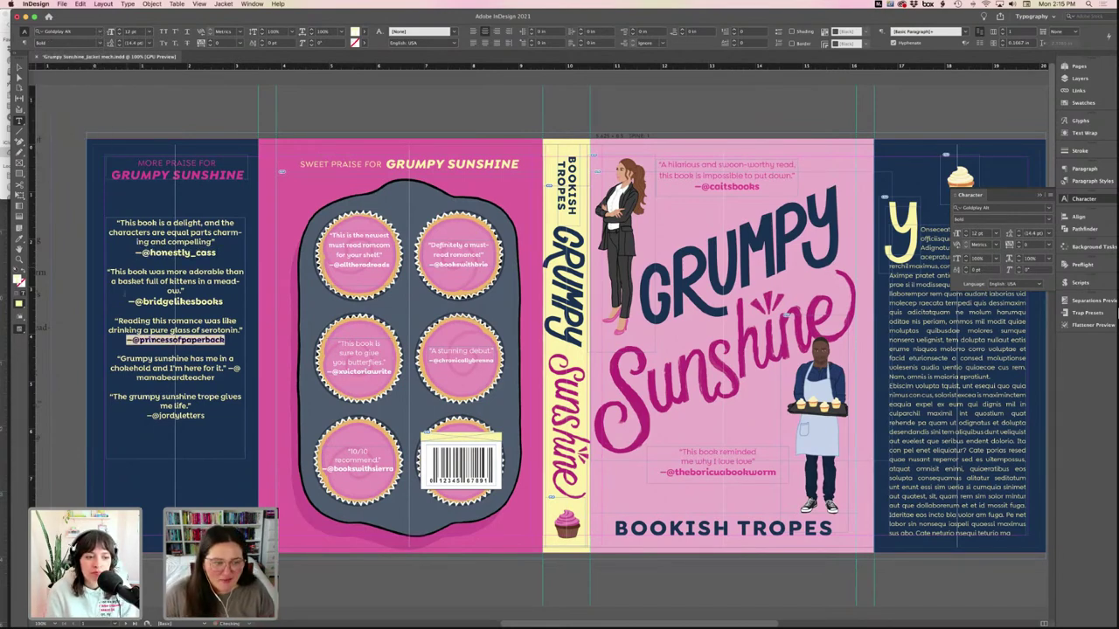
- Move the fourth back flap quote's attribution onto its own line and set it in 14 pt Bold
{"action": "left_click", "coordinate": [227, 368]}
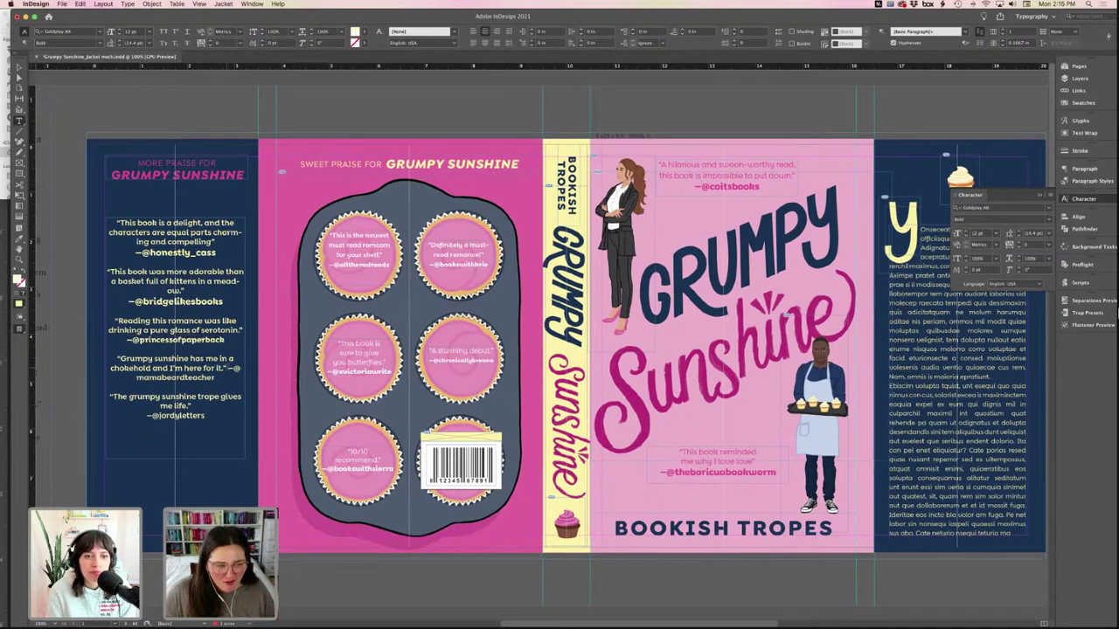
{"action": "key", "text": "Return"}
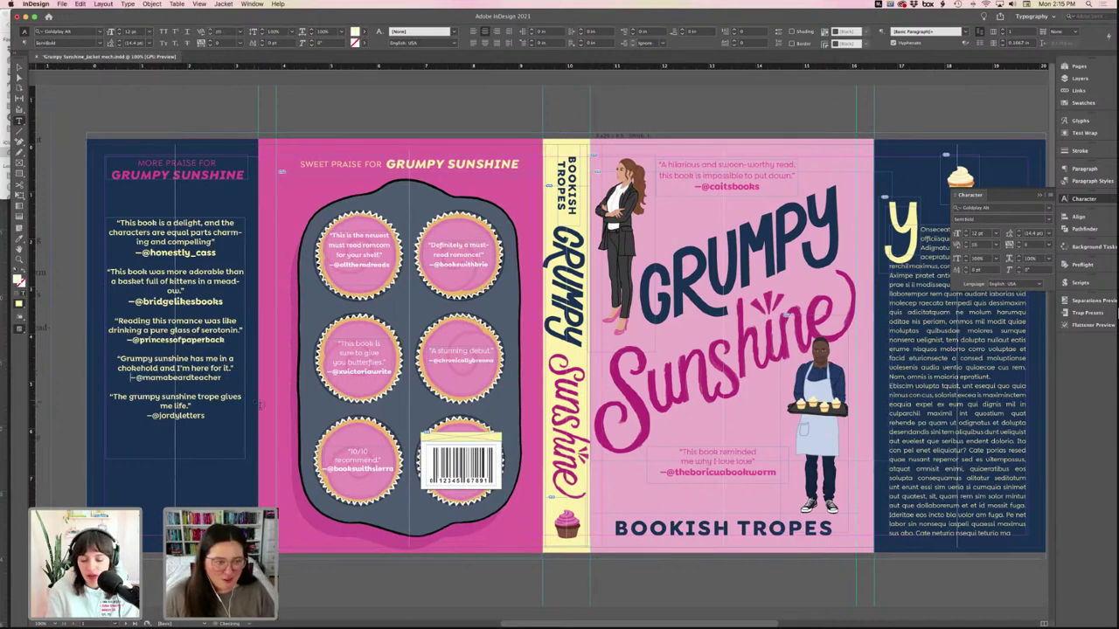
{"action": "left_click_drag", "start_coordinate": [227, 379], "coordinate": [103, 377]}
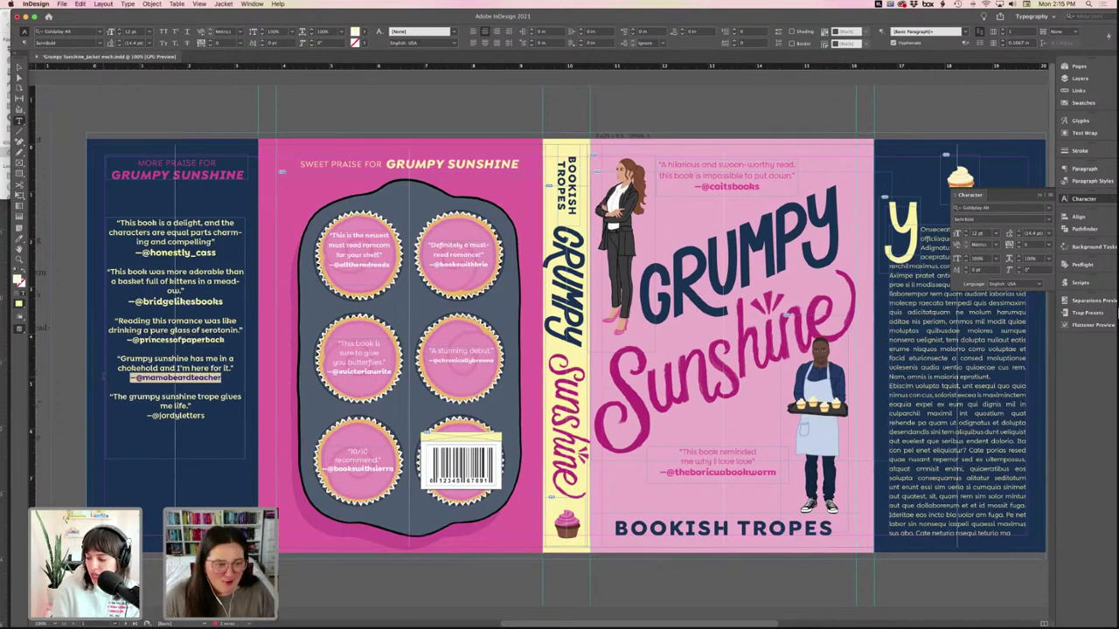
{"action": "left_click", "coordinate": [120, 30]}
{"action": "key", "text": "super+shift+period"}
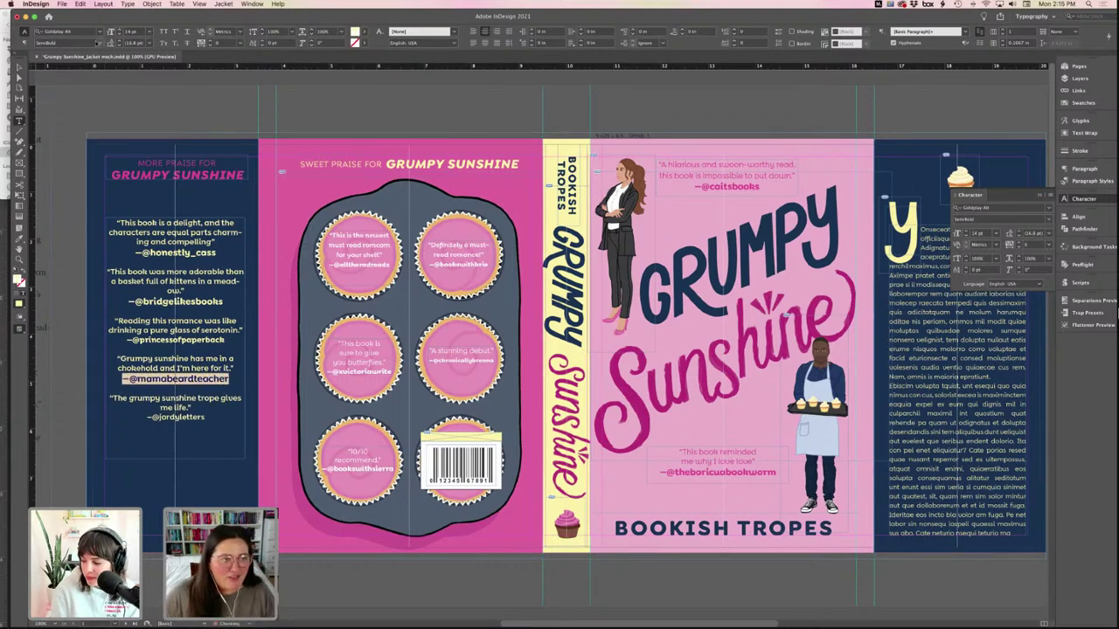
{"action": "left_click", "coordinate": [87, 42]}
{"action": "left_click", "coordinate": [67, 145]}
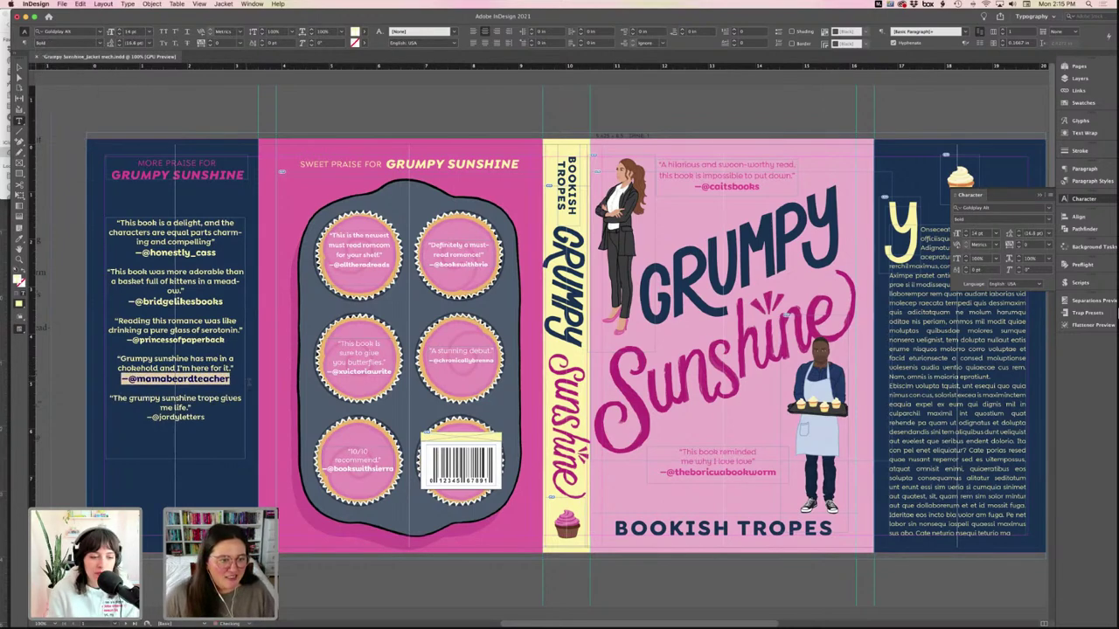
- Enlarge the attribution line of the third back flap quote to 14 pt
{"action": "left_click_drag", "start_coordinate": [227, 340], "coordinate": [111, 335]}
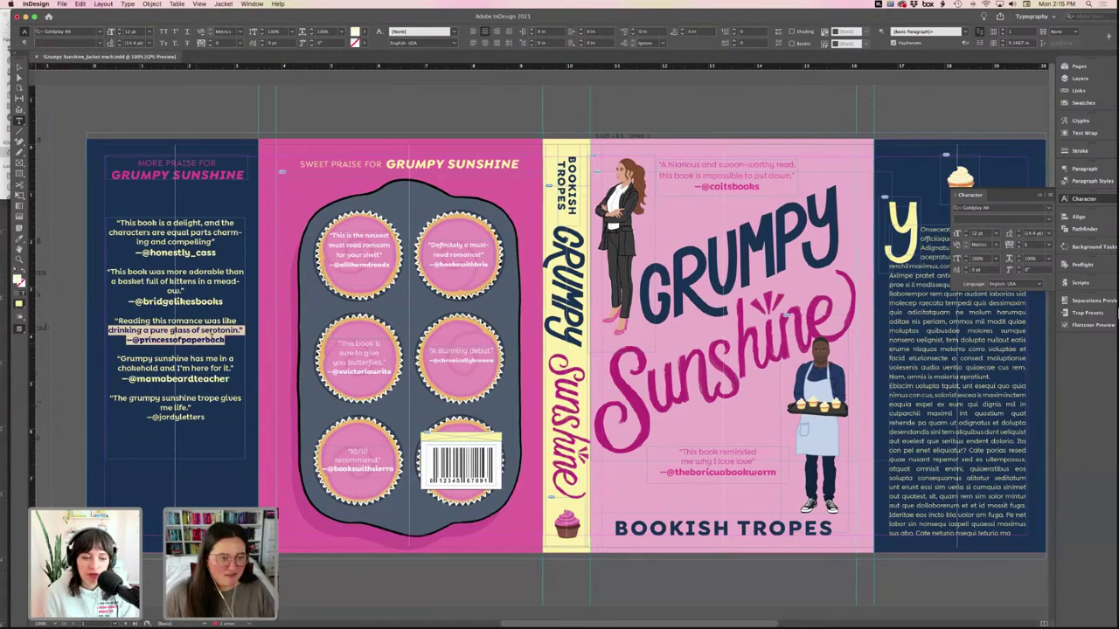
{"action": "left_click_drag", "start_coordinate": [227, 339], "coordinate": [112, 342]}
{"action": "key", "text": "shift+Home"}
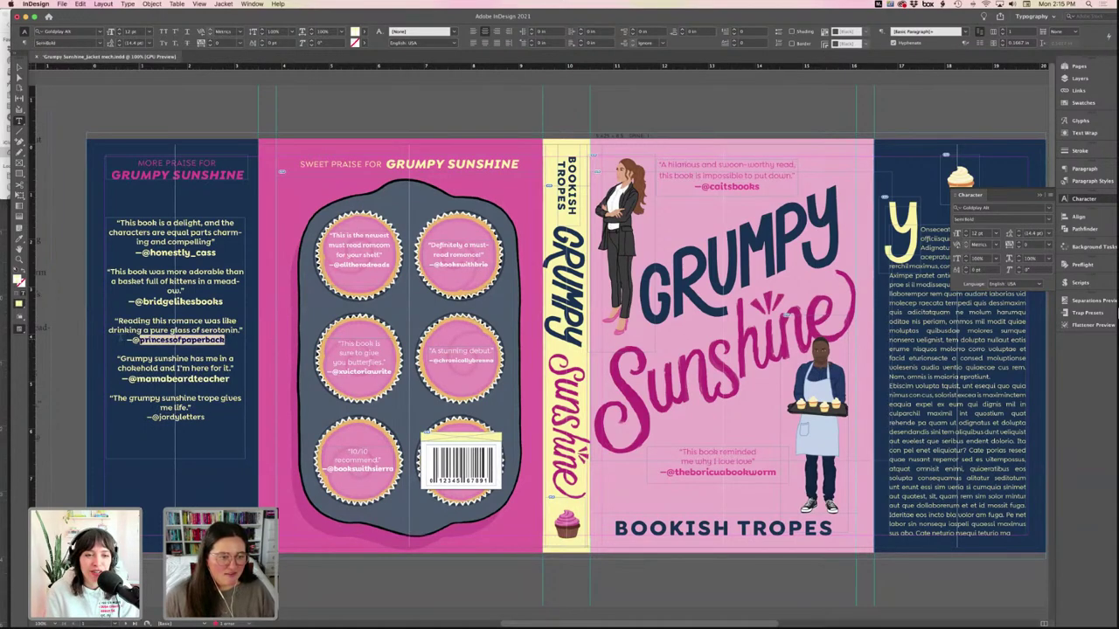
{"action": "left_click", "coordinate": [120, 31]}
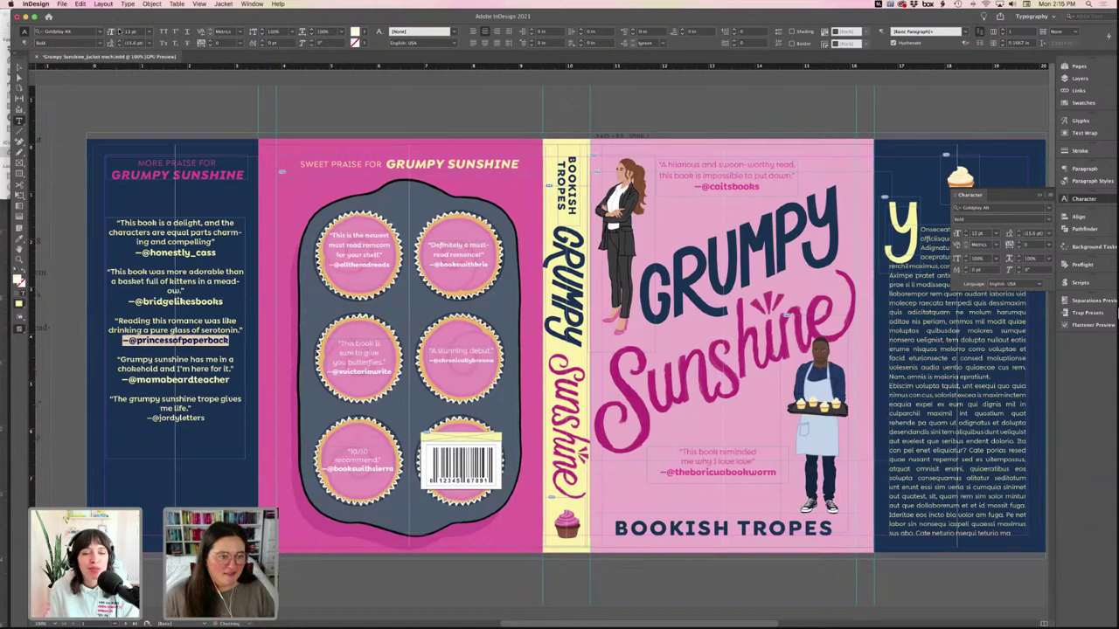
- Set the attribution line of the fifth back flap quote in 14 pt Bold
{"action": "left_click", "coordinate": [207, 419]}
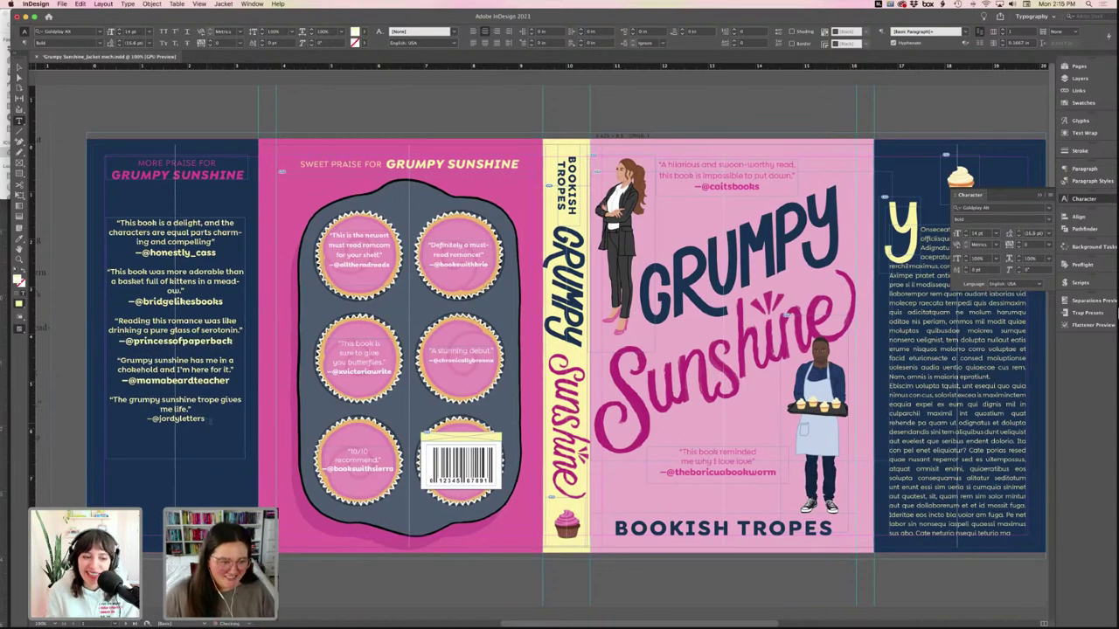
{"action": "key", "text": "shift+Home"}
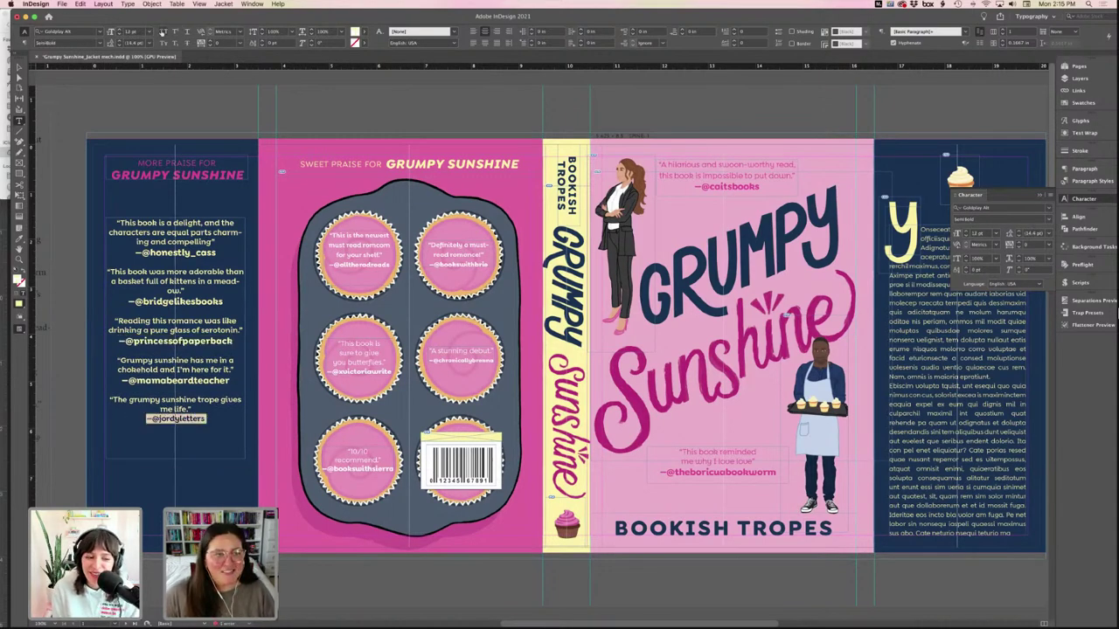
{"action": "left_click", "coordinate": [120, 29]}
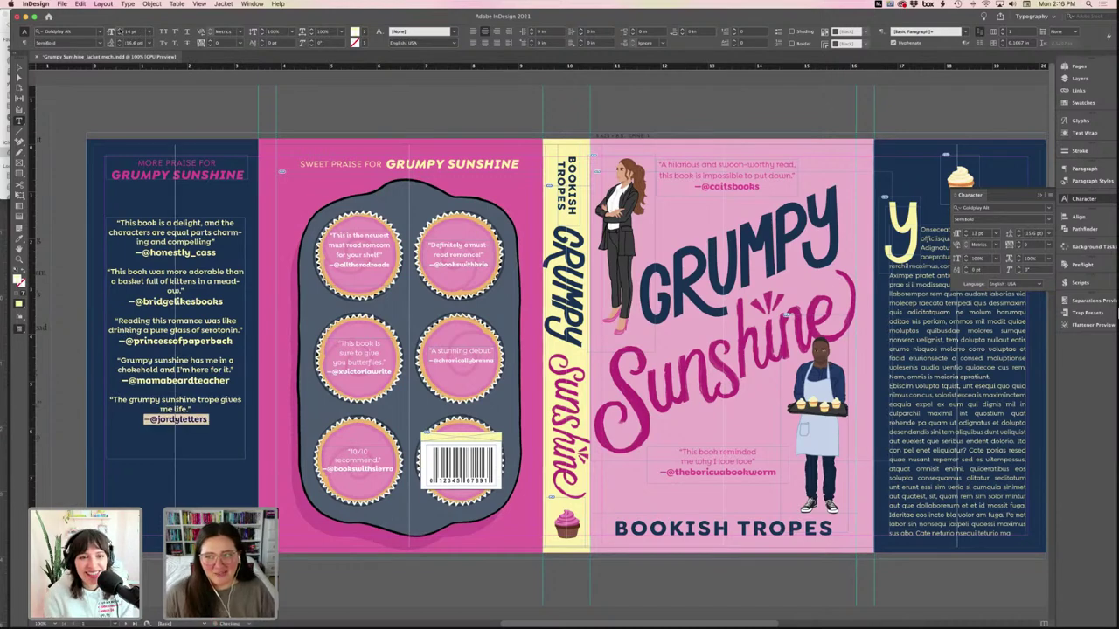
{"action": "left_click", "coordinate": [120, 28]}
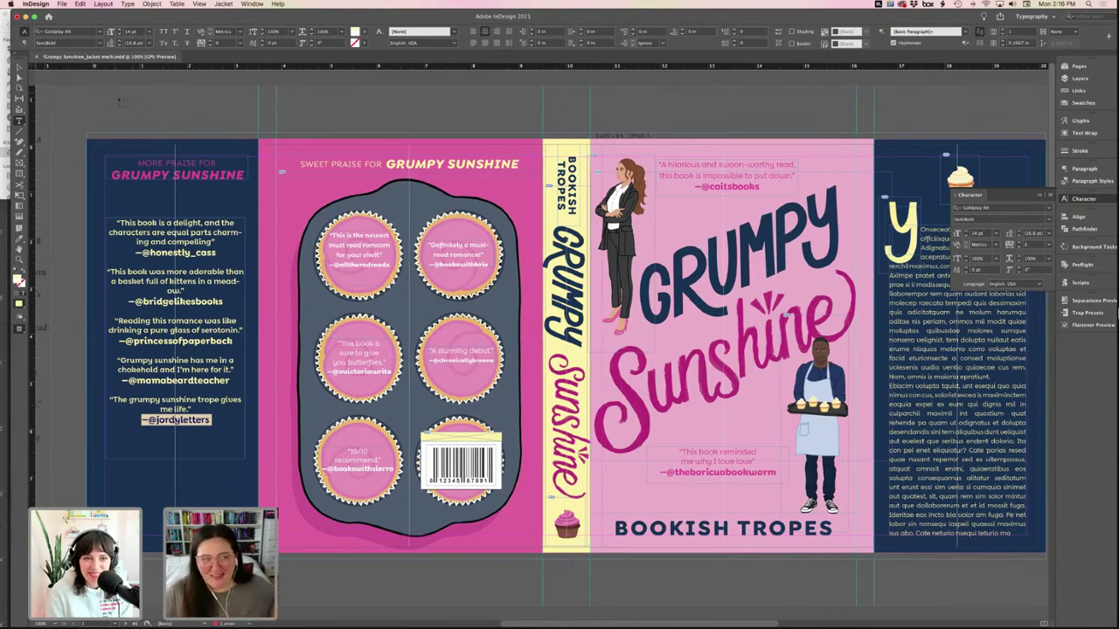
{"action": "left_click", "coordinate": [98, 42]}
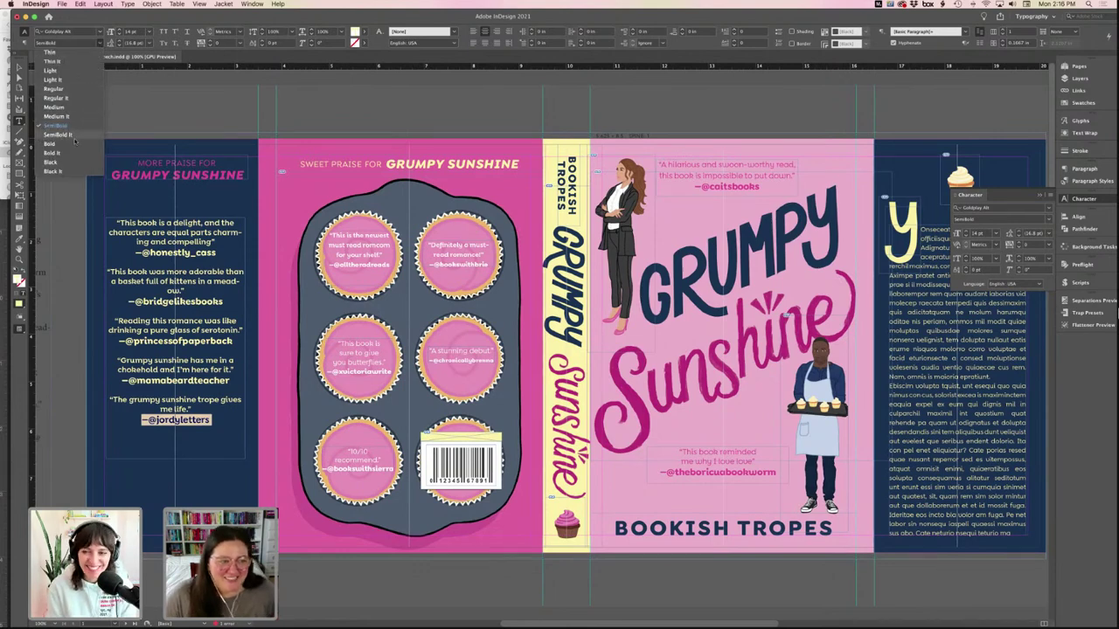
{"action": "left_click", "coordinate": [75, 144]}
- Rebalance the first, second and fifth back flap quotes with forced line breaks before "charming", "kittens" and "trope"
{"action": "left_click", "coordinate": [231, 261]}
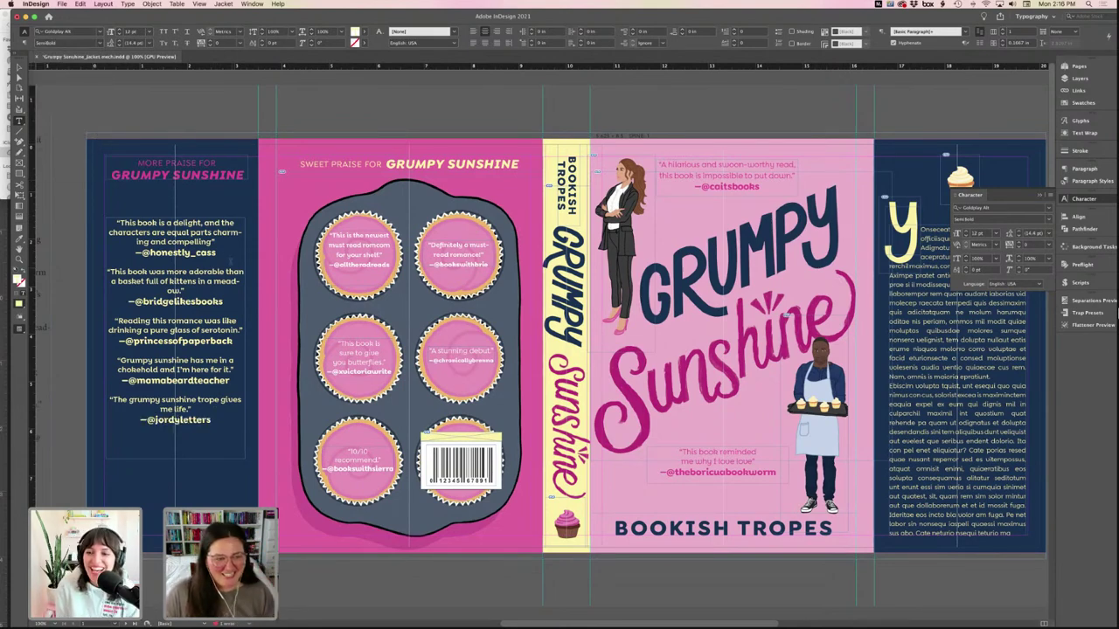
{"action": "left_click", "coordinate": [214, 233]}
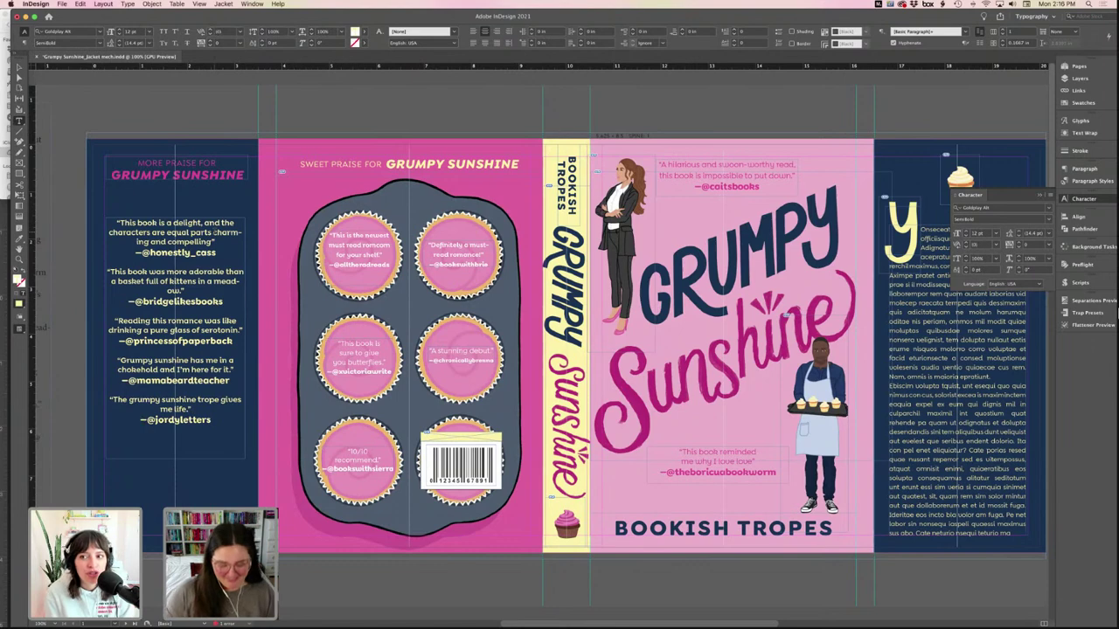
{"action": "key", "text": "shift+Return"}
{"action": "scroll", "coordinate": [229, 278], "scroll_direction": "down", "scroll_amount": 1}
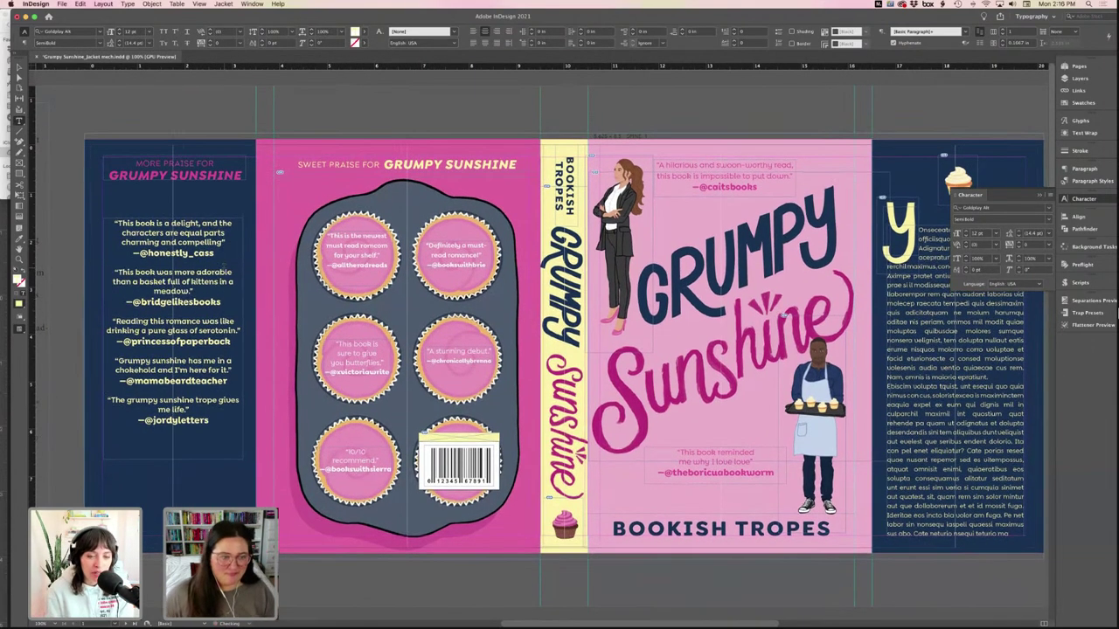
{"action": "scroll", "coordinate": [560, 350], "scroll_direction": "left", "scroll_amount": 3}
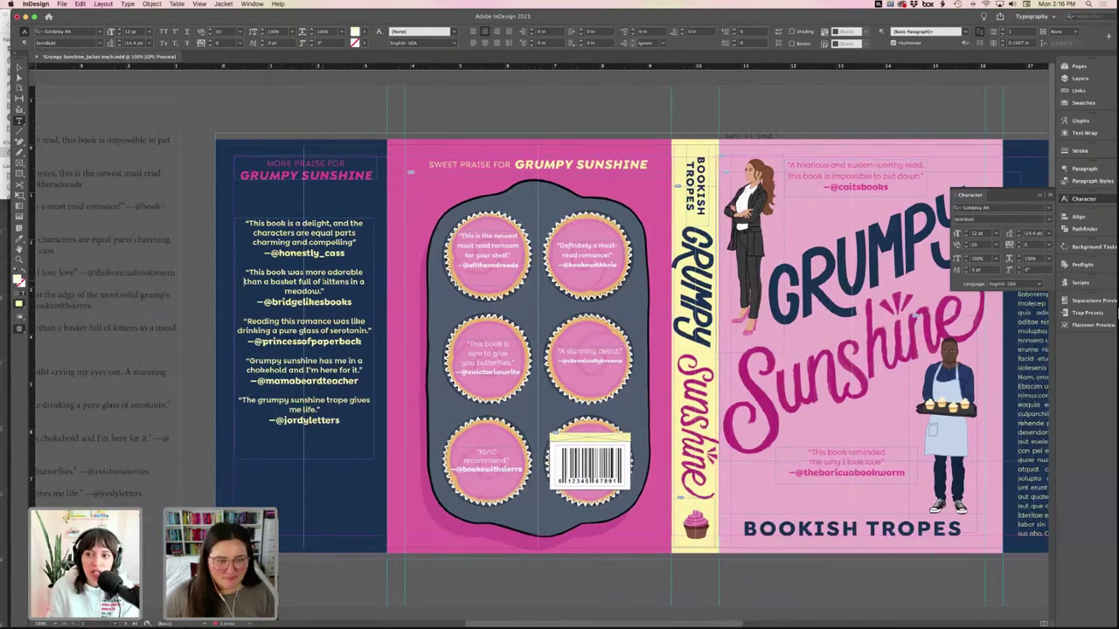
{"action": "key", "text": "shift+Return"}
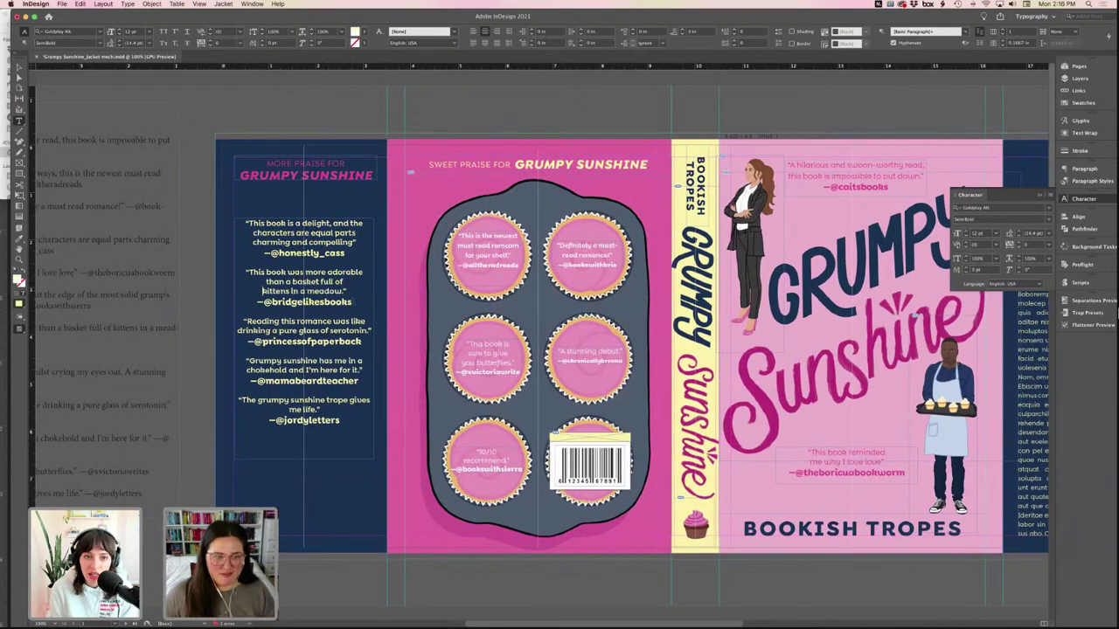
{"action": "scroll", "coordinate": [629, 341], "scroll_direction": "down", "scroll_amount": 1}
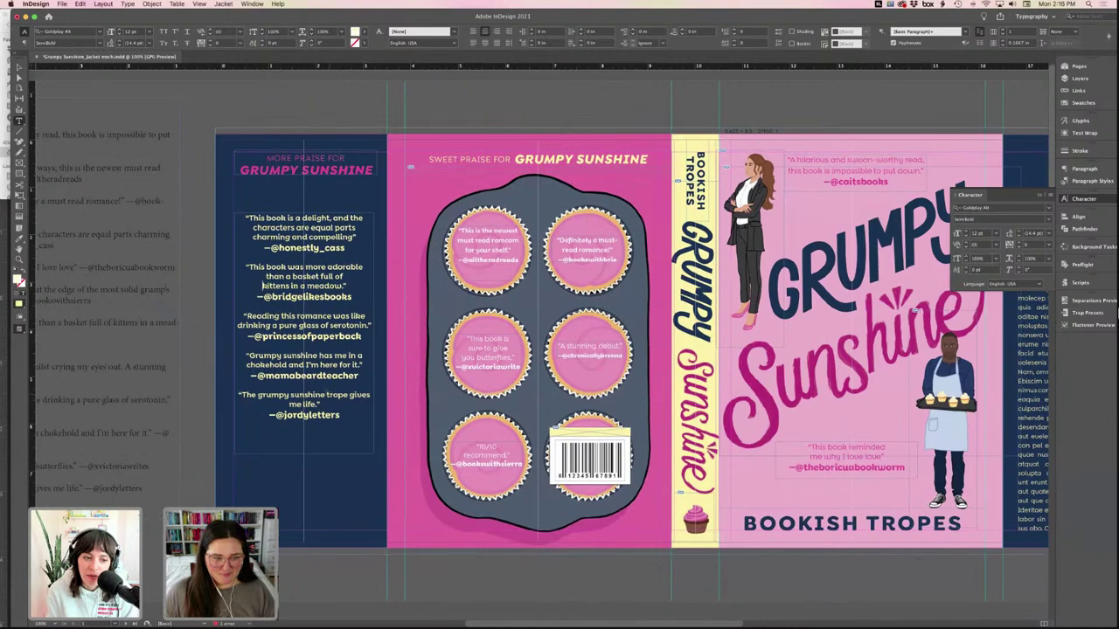
{"action": "key", "text": "shift+Return"}
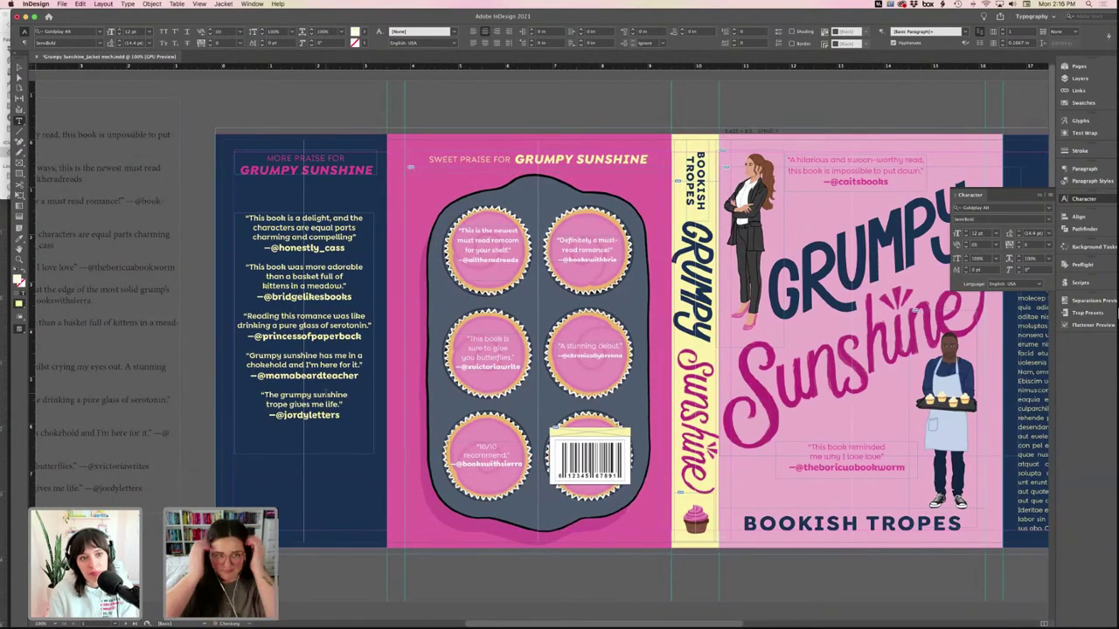
- Increase the leading of all the quote text on the back flap
{"action": "key", "text": "ctrl+a"}
{"action": "key", "text": "alt+Down"}
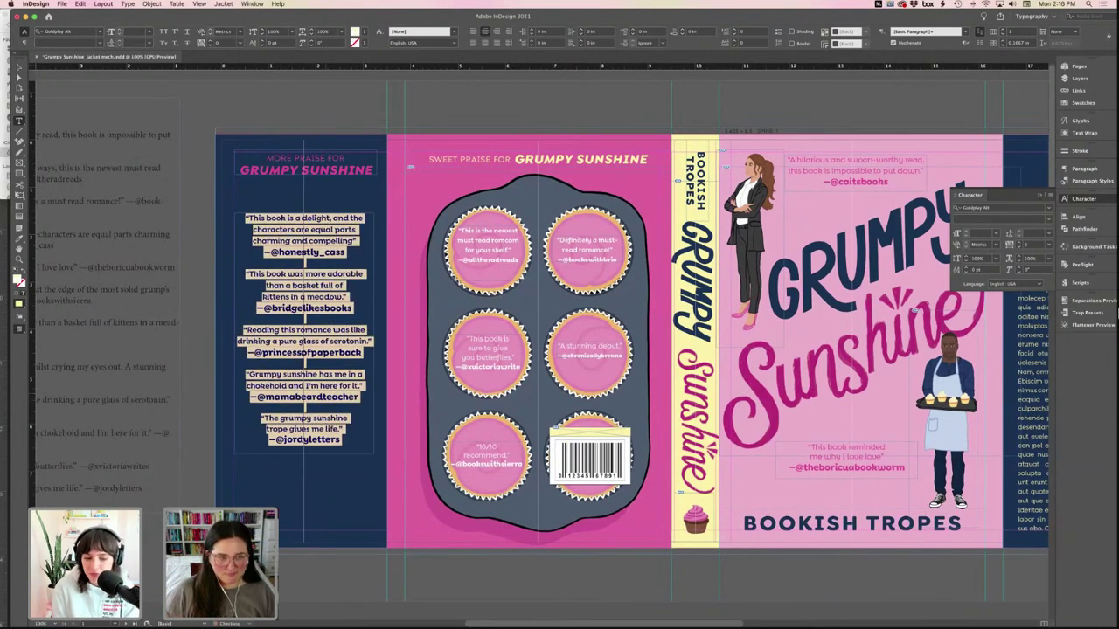
{"action": "key", "text": "Escape"}
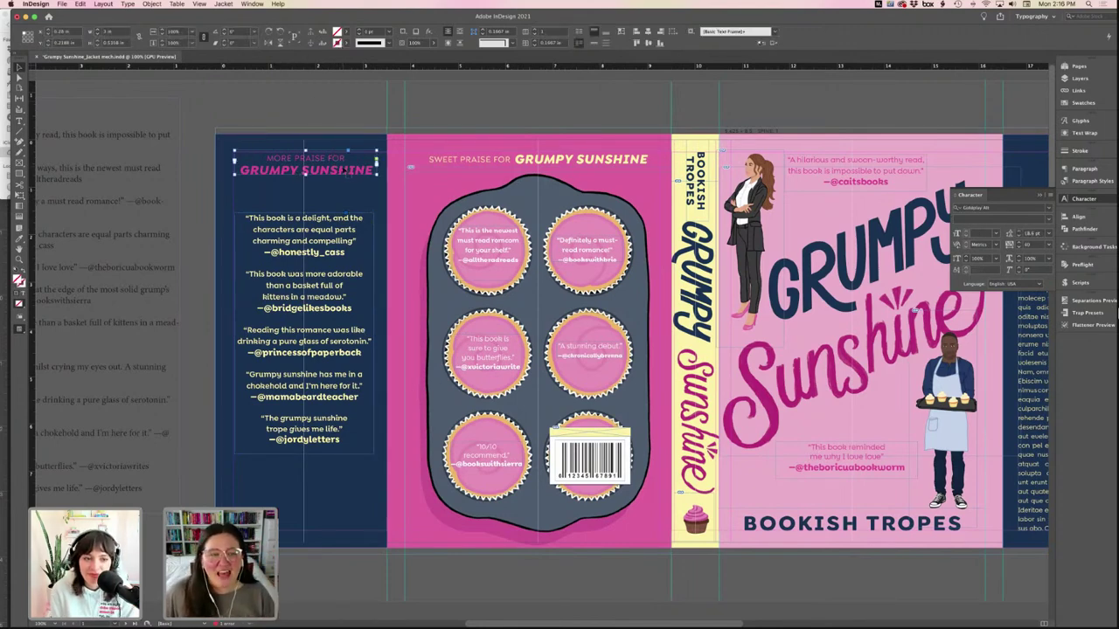
- Shift the back flap's "More praise for Grumpy Sunshine" heading frame slightly to X 0.25 in, Y 0.25 in, and deselect it
{"action": "left_click", "coordinate": [367, 170]}
{"action": "left_click_drag", "start_coordinate": [343, 170], "coordinate": [344, 171]}
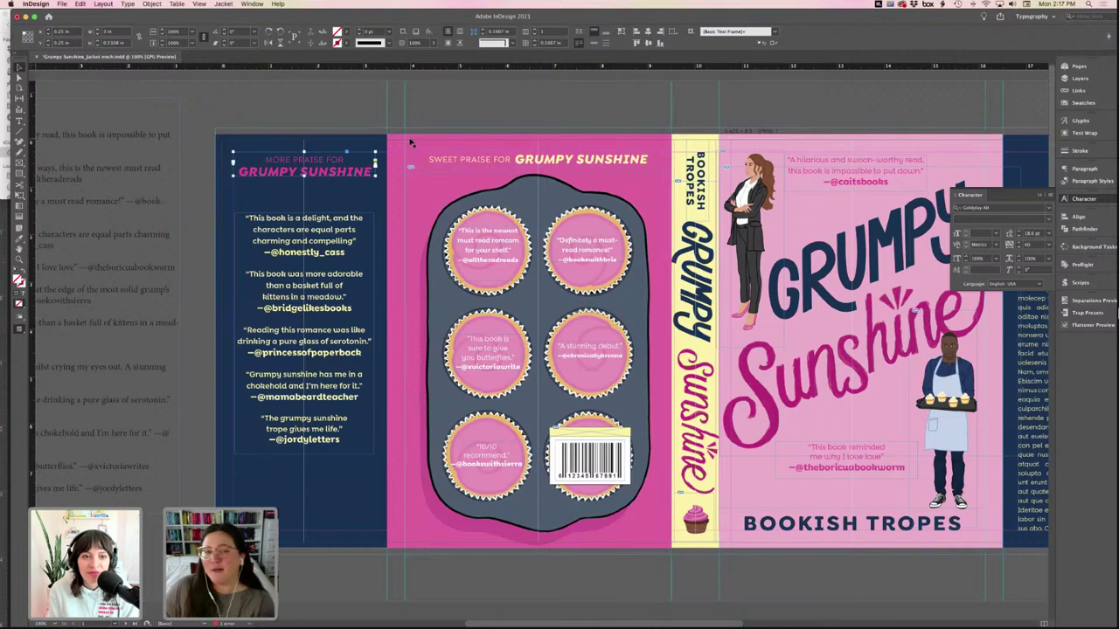
{"action": "scroll", "coordinate": [437, 131], "scroll_direction": "right", "scroll_amount": 3}
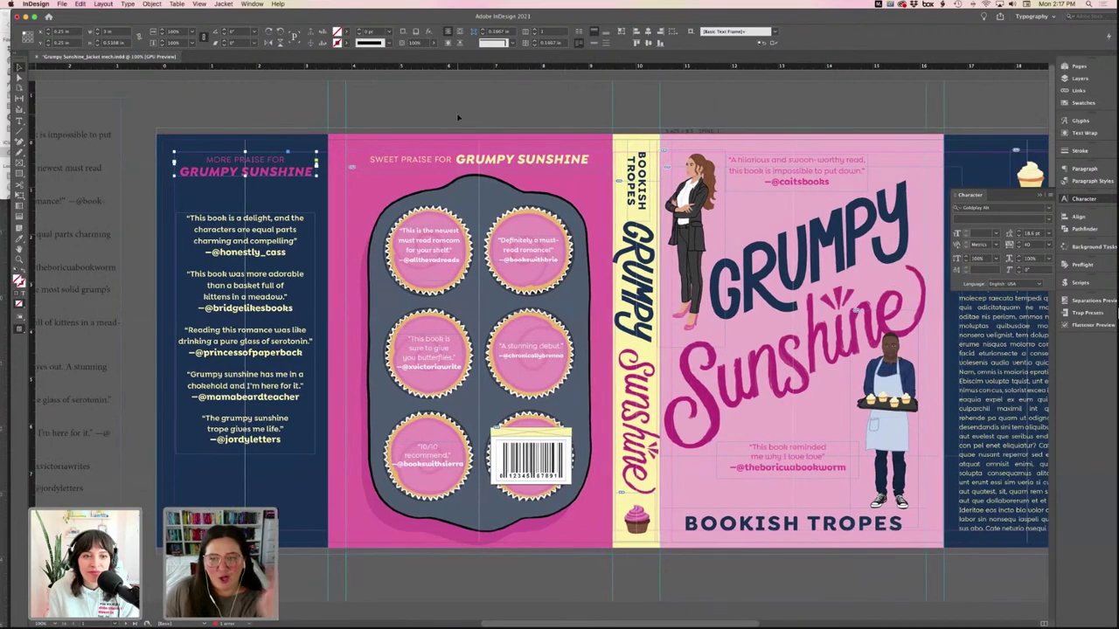
{"action": "left_click", "coordinate": [454, 117]}
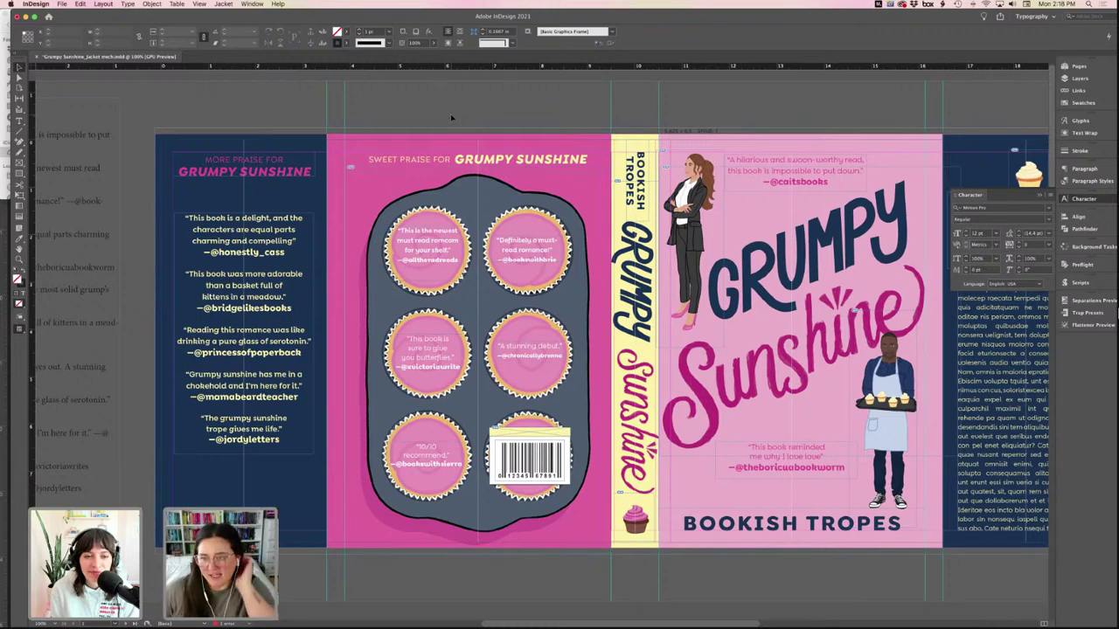
- Open Sprinkles.psd from the Downloads folder in Photoshop
{"action": "scroll", "coordinate": [450, 114], "scroll_direction": "down", "scroll_amount": 2}
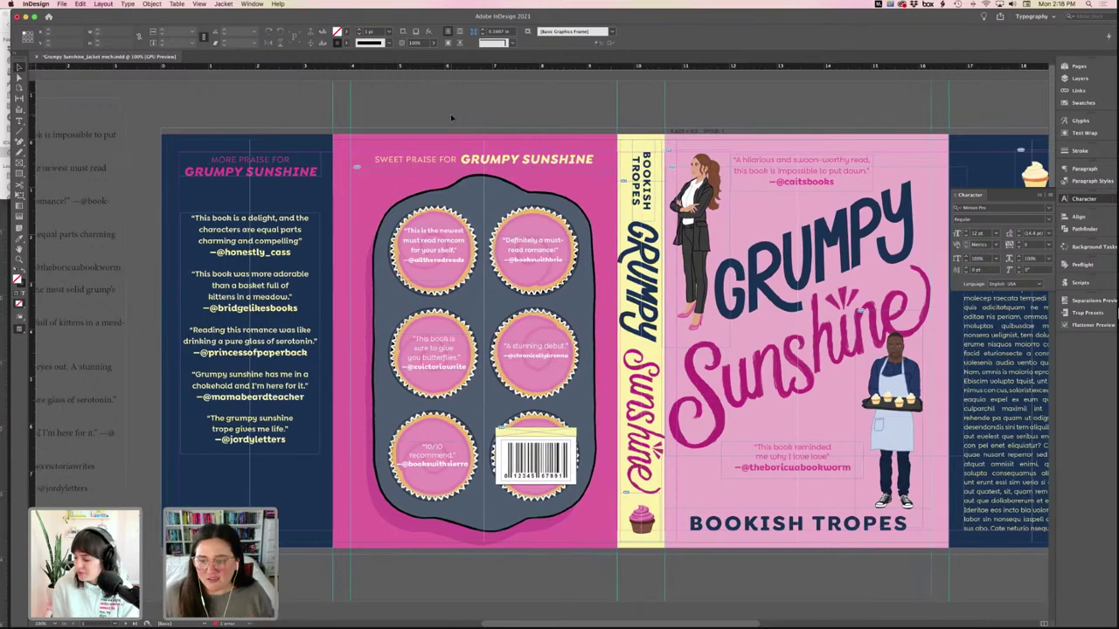
{"action": "scroll", "coordinate": [531, 138], "scroll_direction": "right", "scroll_amount": 3}
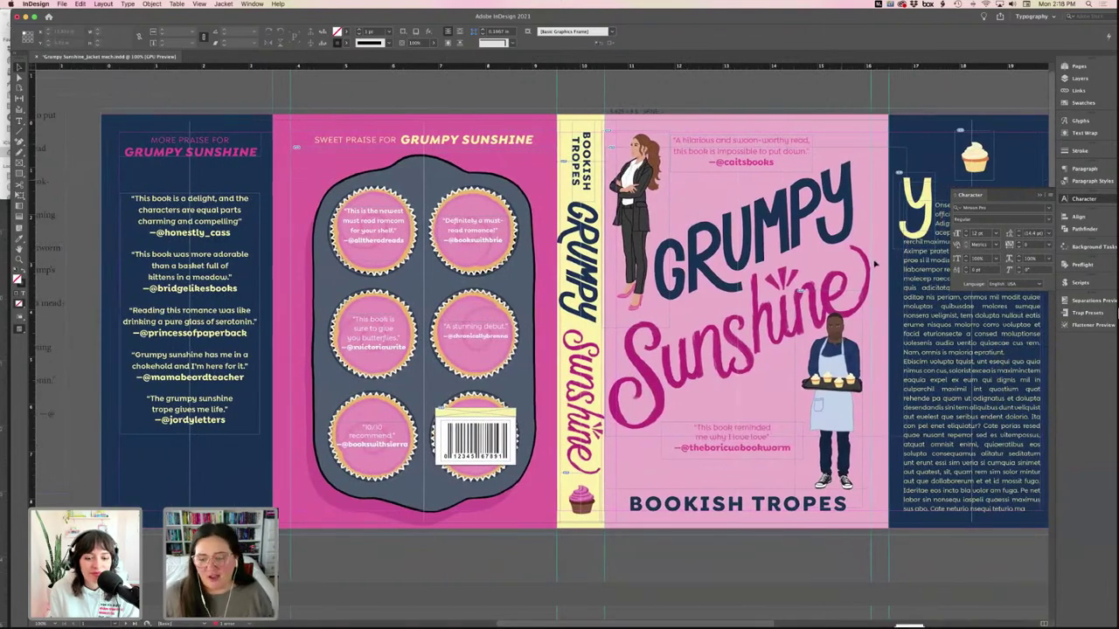
{"action": "mouse_move", "coordinate": [922, 612]}
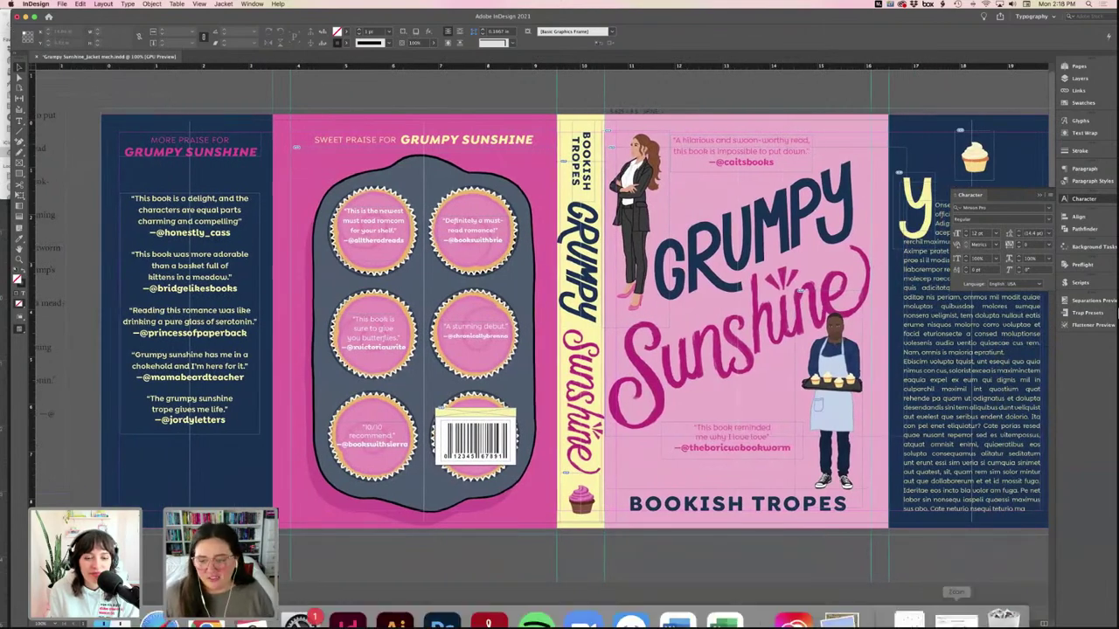
{"action": "left_click", "coordinate": [909, 602]}
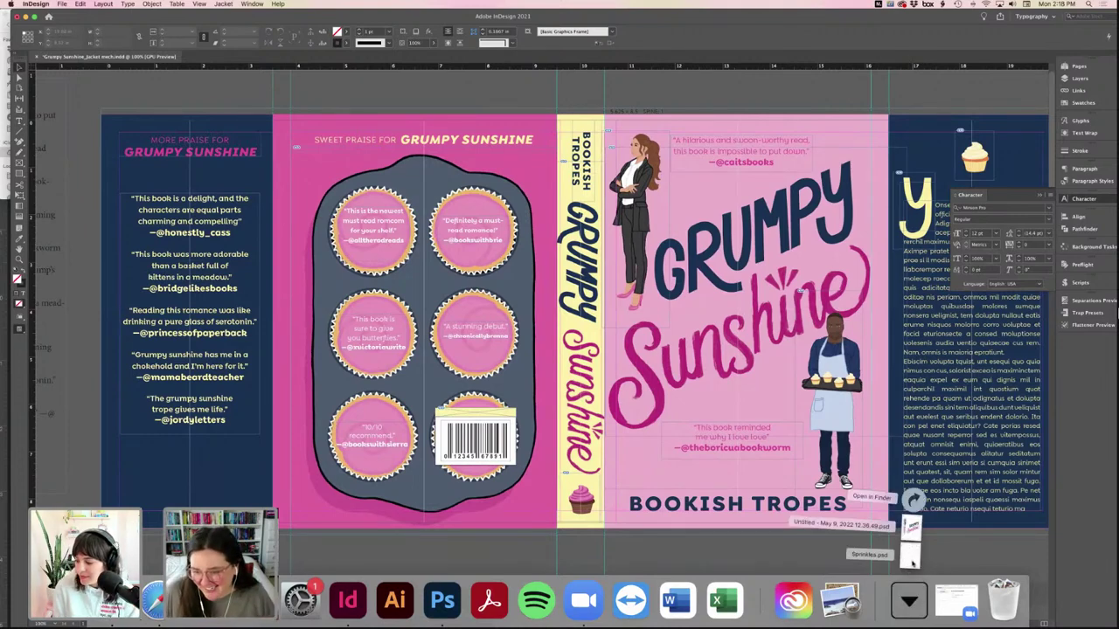
{"action": "left_click", "coordinate": [910, 556]}
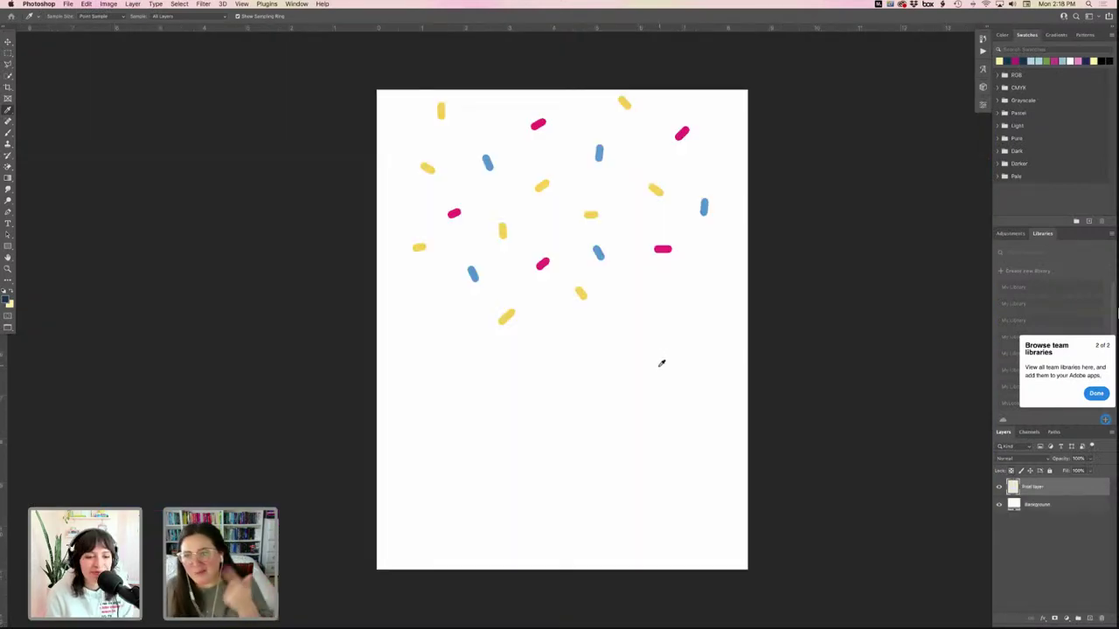
- Delete the white Background layer so only the sprinkles remain on transparency
{"action": "left_click", "coordinate": [1068, 507]}
{"action": "key", "text": "Delete"}
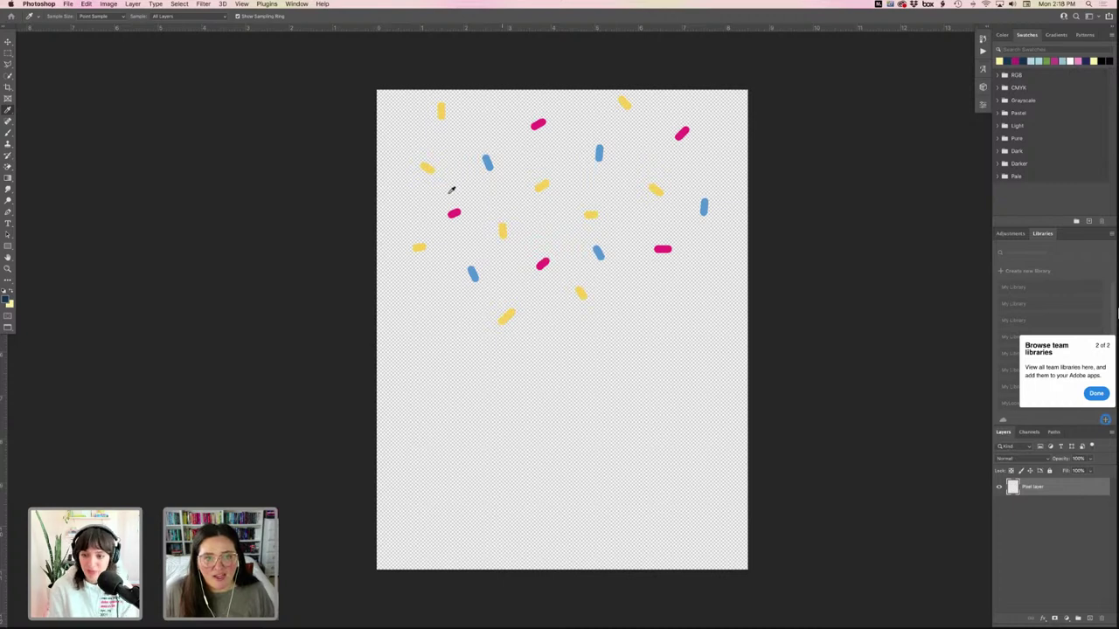
{"action": "scroll", "coordinate": [451, 190], "scroll_direction": "left", "scroll_amount": 2}
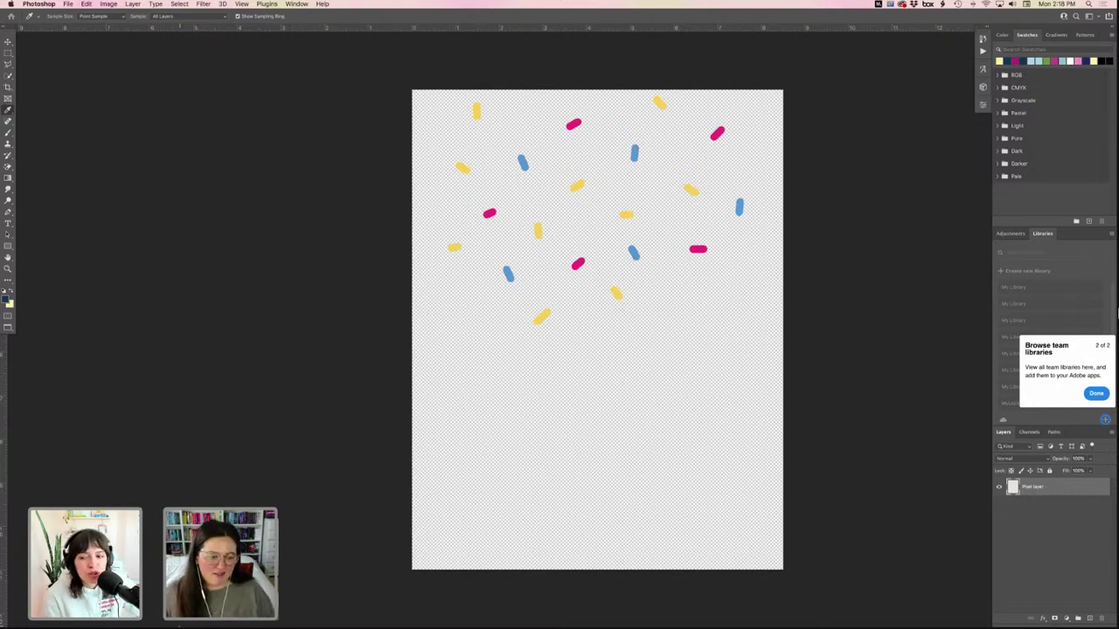
- Switch back to InDesign and place Sprinkles.psd from Downloads over the top of the back flap and back cover
{"action": "left_click", "coordinate": [347, 602]}
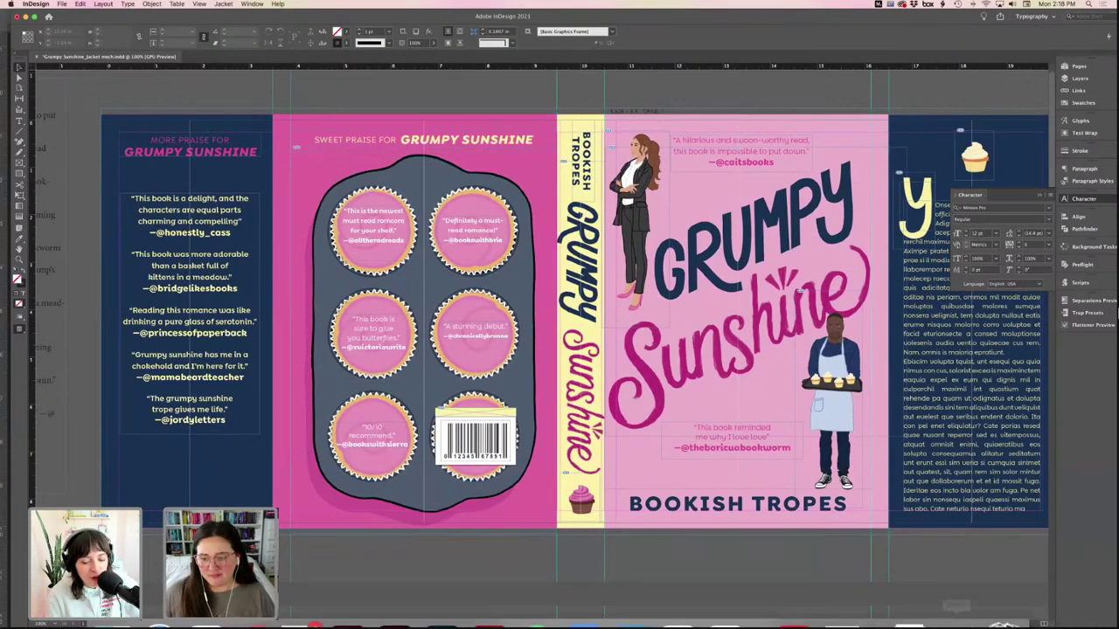
{"action": "left_click", "coordinate": [911, 603]}
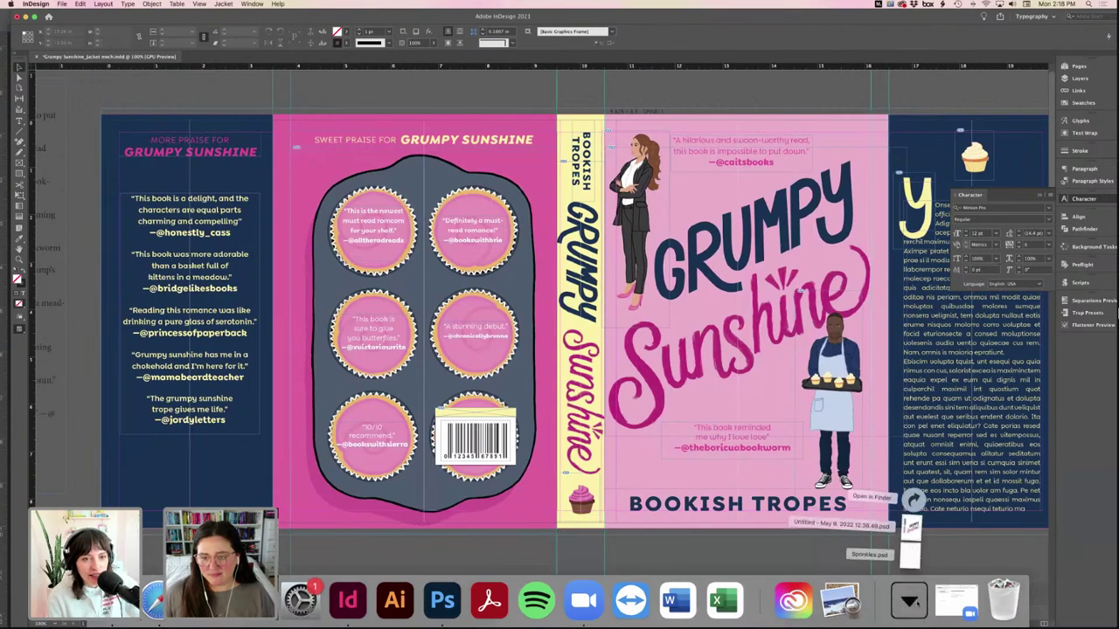
{"action": "left_click_drag", "start_coordinate": [908, 558], "coordinate": [364, 299]}
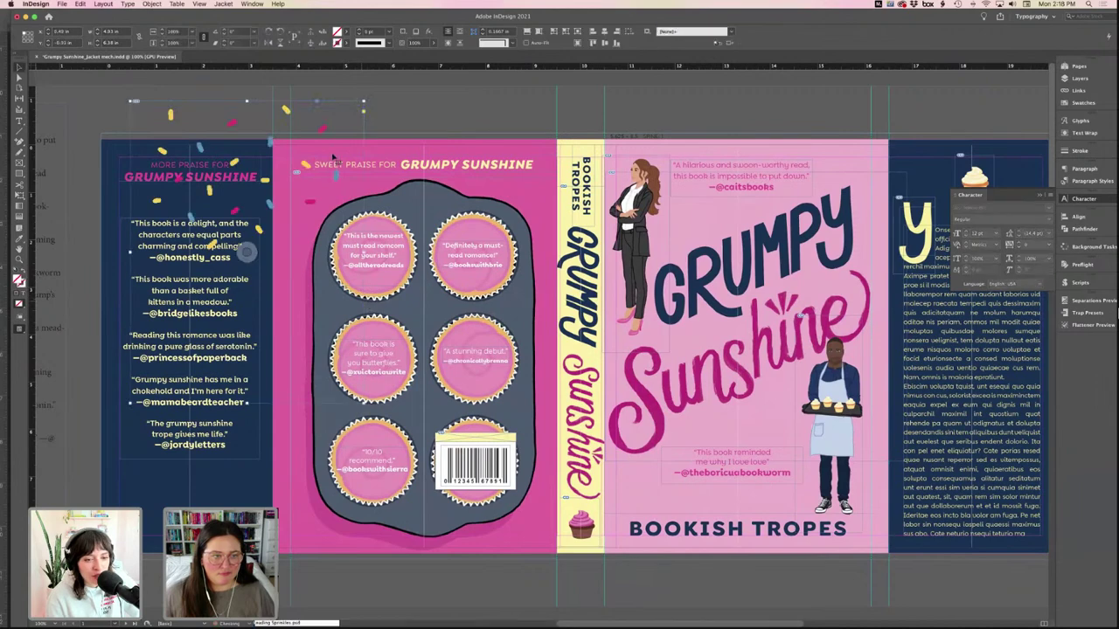
- Move the sprinkles below the quotes at the bottom of the back flap and crop their frame to about 3.5 by 3.1 in
{"action": "left_click", "coordinate": [378, 122]}
{"action": "left_click_drag", "start_coordinate": [283, 111], "coordinate": [257, 313]}
{"action": "left_click_drag", "start_coordinate": [337, 303], "coordinate": [268, 449]}
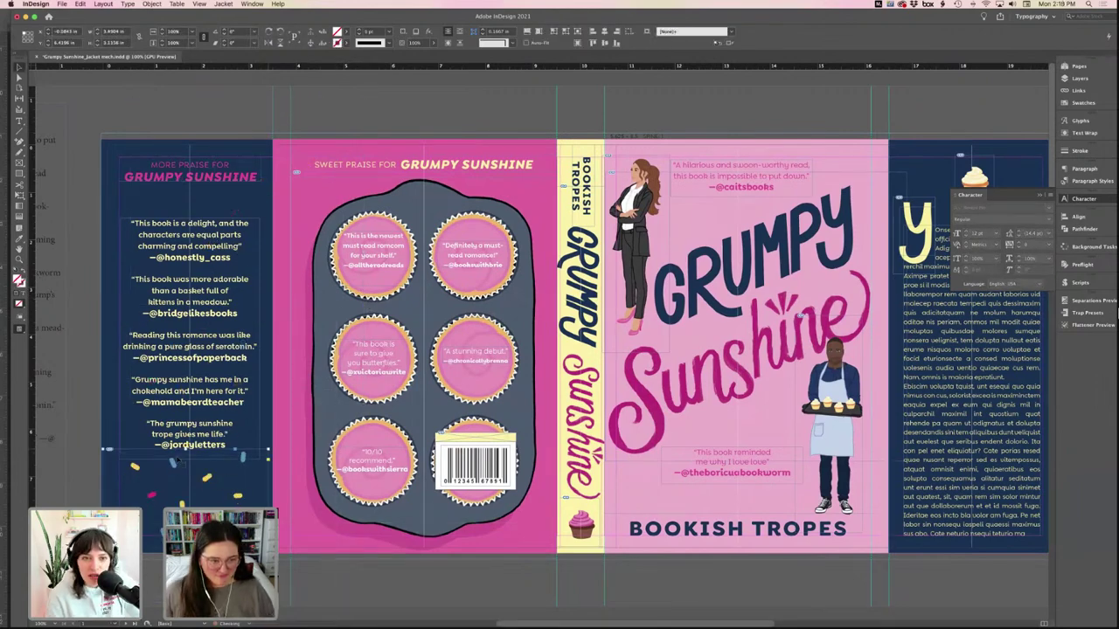
{"action": "left_click", "coordinate": [359, 111]}
{"action": "key", "text": "w"}
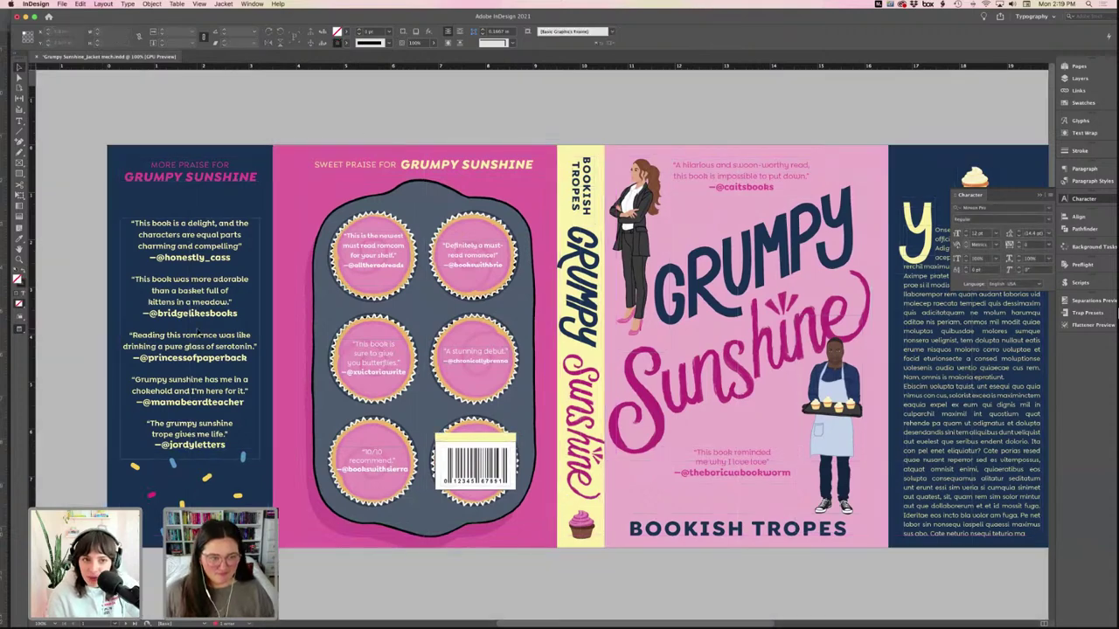
- Move the back flap quotes text frame up slightly, closer to the "More praise for Grumpy Sunshine" heading
{"action": "left_click_drag", "start_coordinate": [201, 315], "coordinate": [202, 299]}
{"action": "left_click_drag", "start_coordinate": [211, 177], "coordinate": [211, 179]}
{"action": "key", "text": "w"}
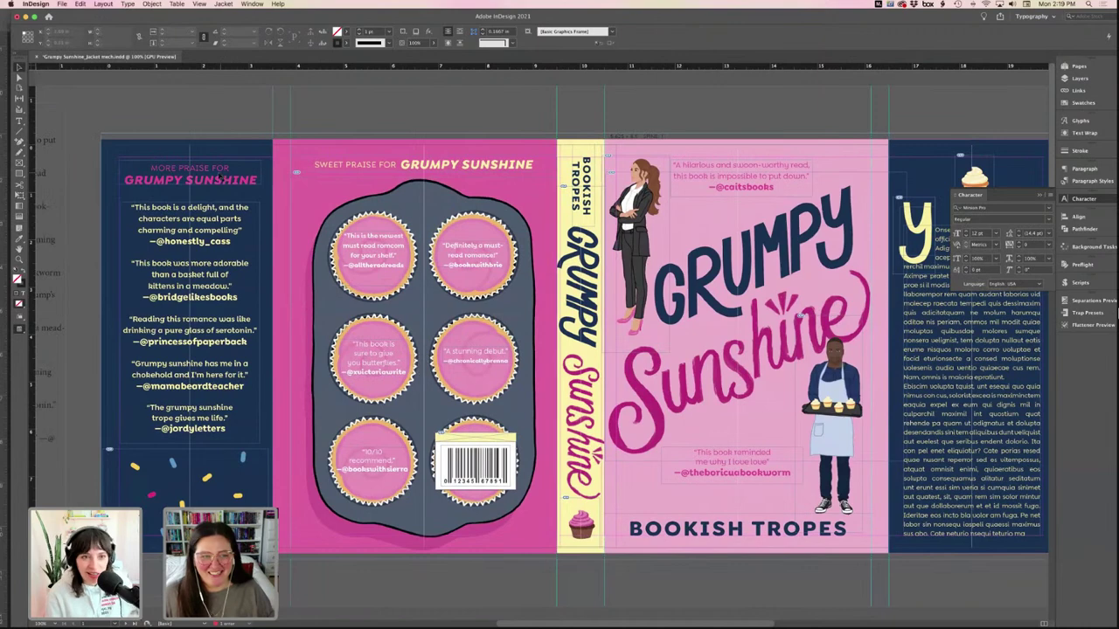
{"action": "key", "text": "w"}
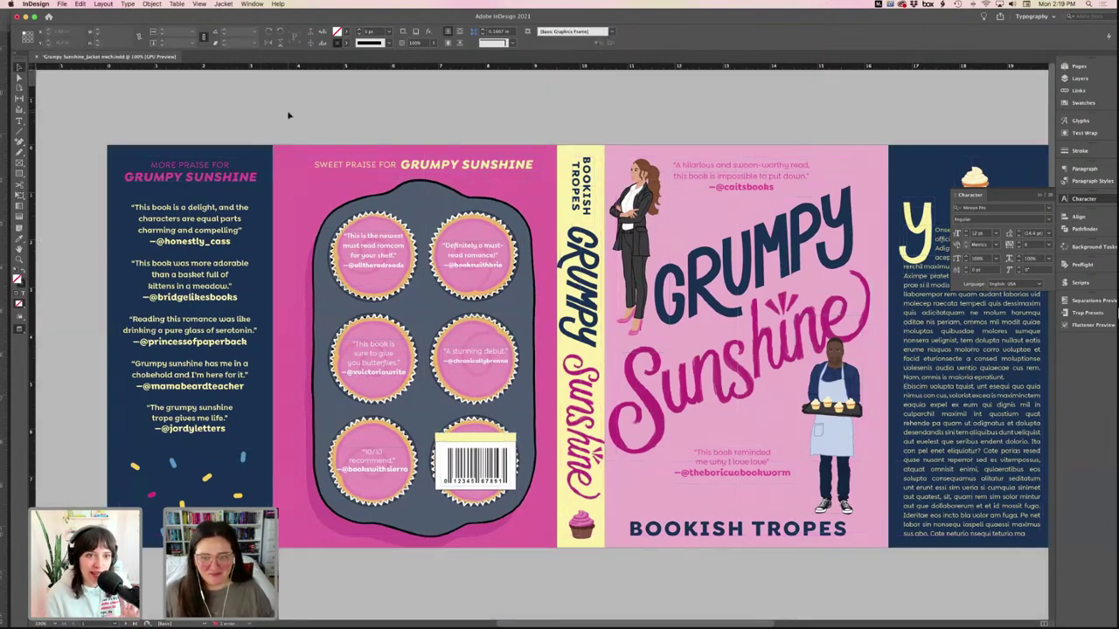
- Duplicate the back flap sprinkles to the top of the front cover at X 10.5 in and widen the copy's frame to 6 in
{"action": "scroll", "coordinate": [289, 116], "scroll_direction": "right", "scroll_amount": 1}
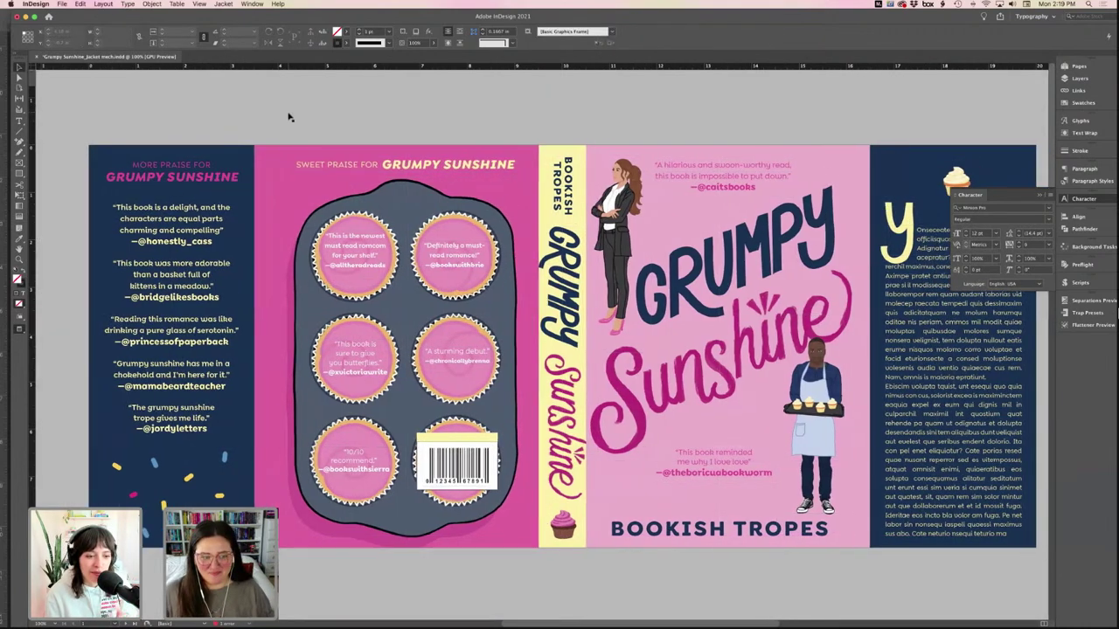
{"action": "left_click", "coordinate": [216, 483]}
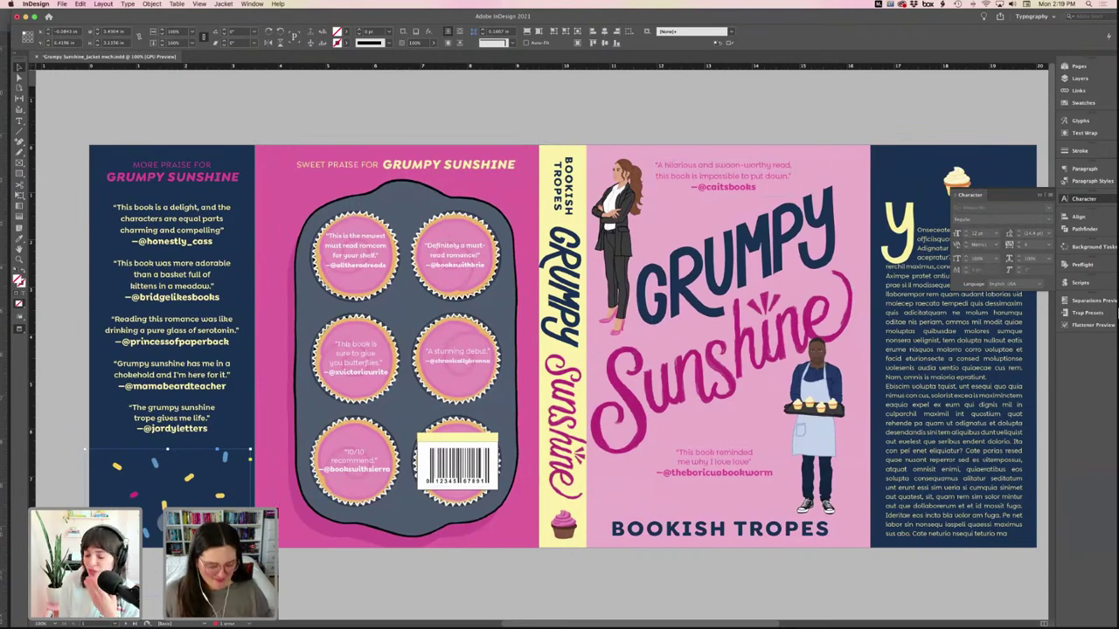
{"action": "left_click_drag", "start_coordinate": [190, 481], "coordinate": [691, 165]}
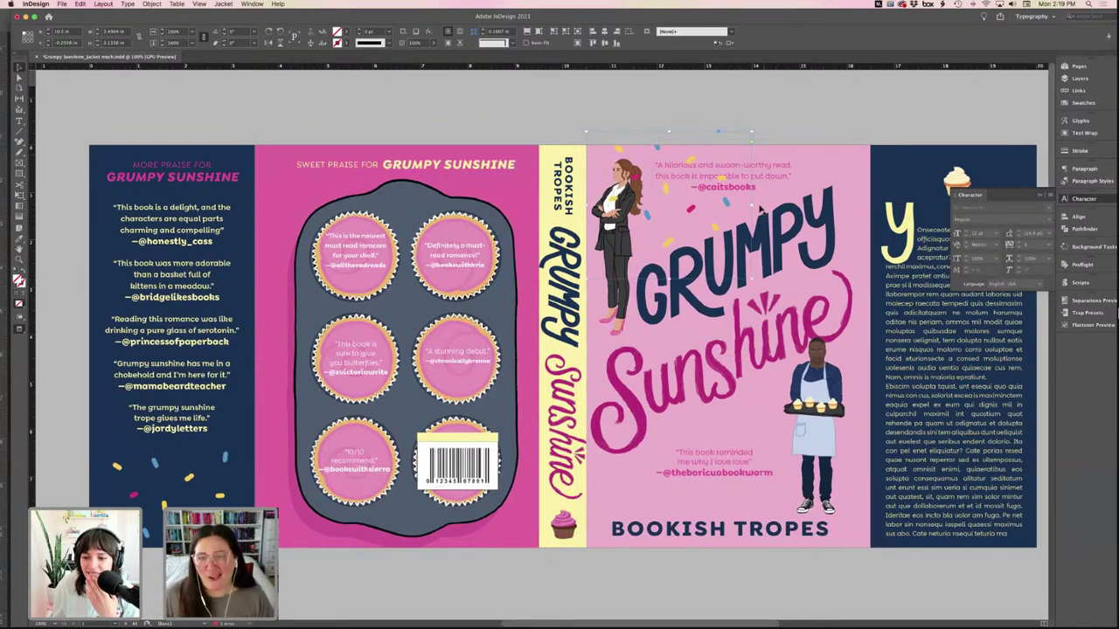
{"action": "left_click_drag", "start_coordinate": [752, 205], "coordinate": [870, 205]}
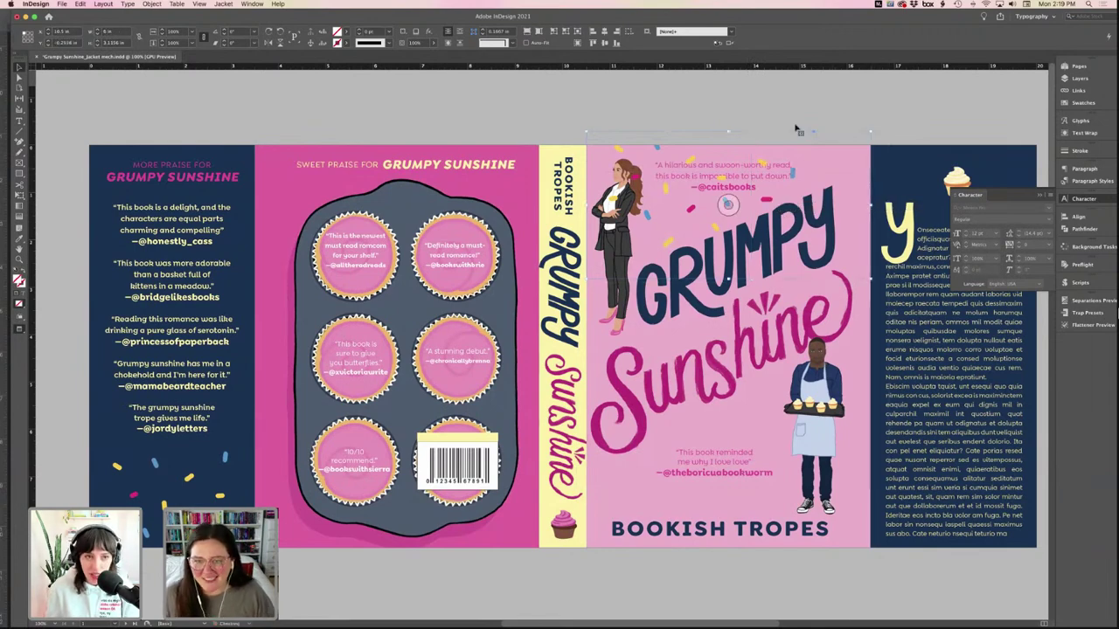
- Try enlarging the sprinkle image inside the front cover frame to about 70%, and scale it back down to about 58%
{"action": "double_click", "coordinate": [723, 139]}
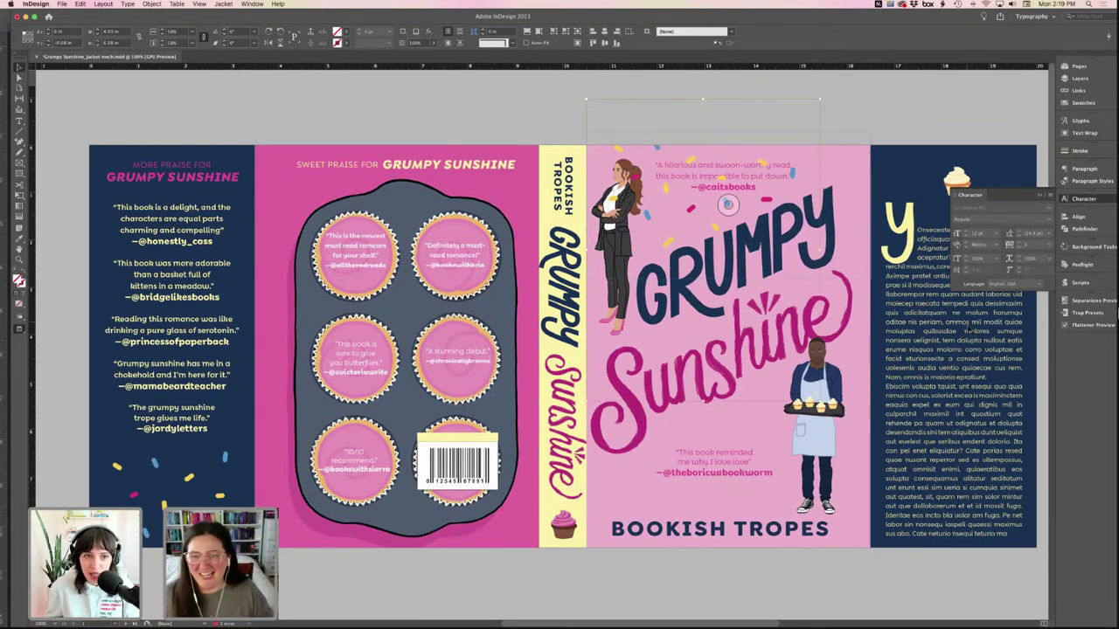
{"action": "left_click_drag", "start_coordinate": [820, 401], "coordinate": [868, 436]}
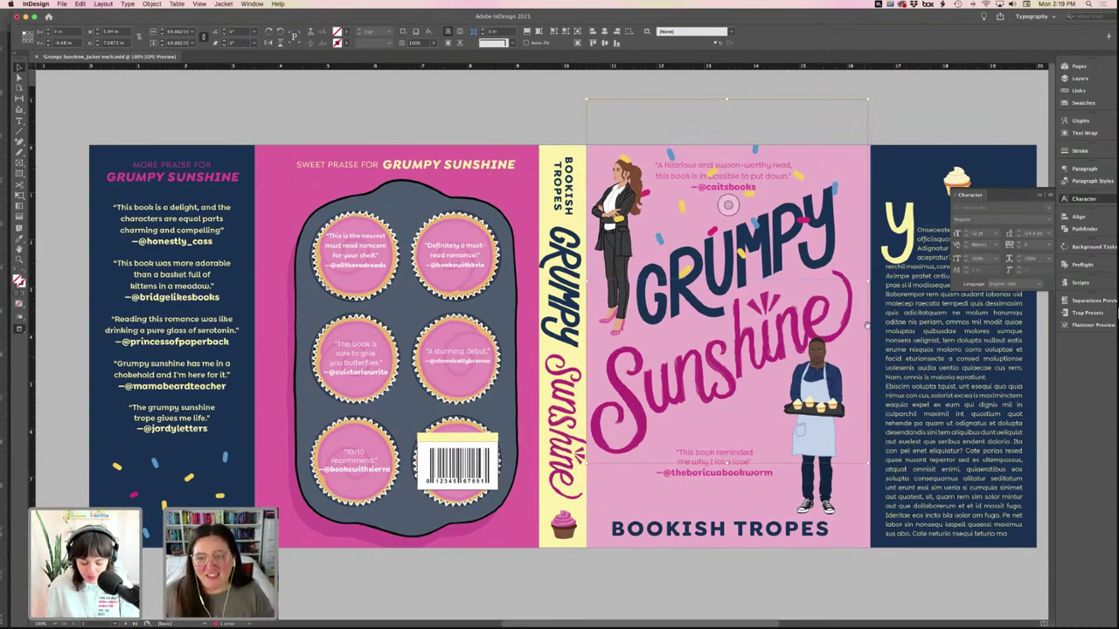
{"action": "left_click_drag", "start_coordinate": [866, 463], "coordinate": [819, 408]}
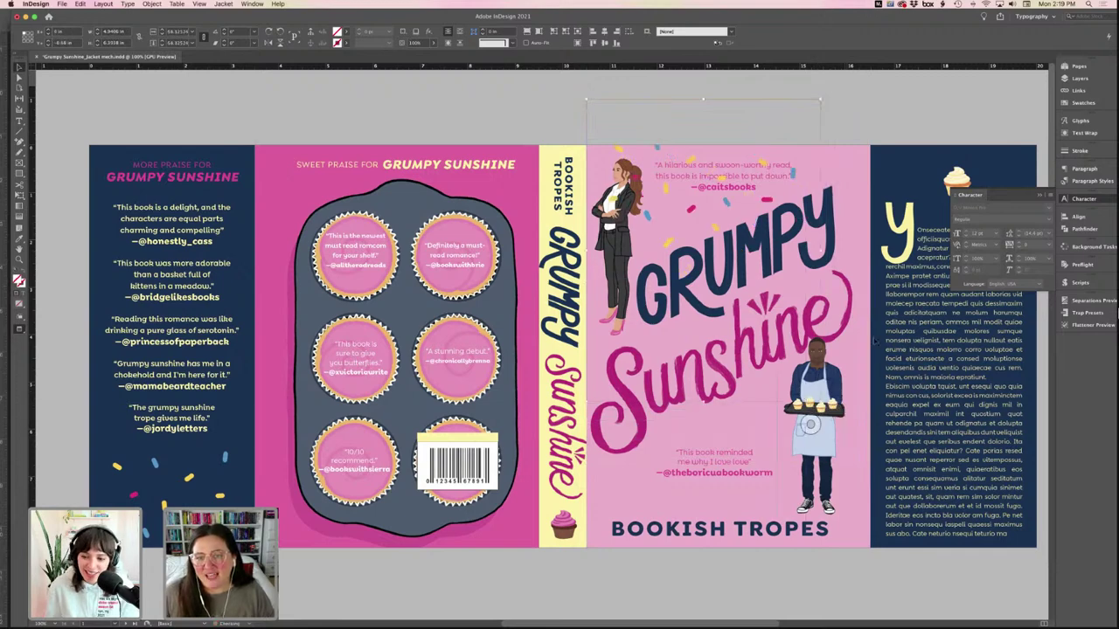
{"action": "left_click", "coordinate": [871, 116]}
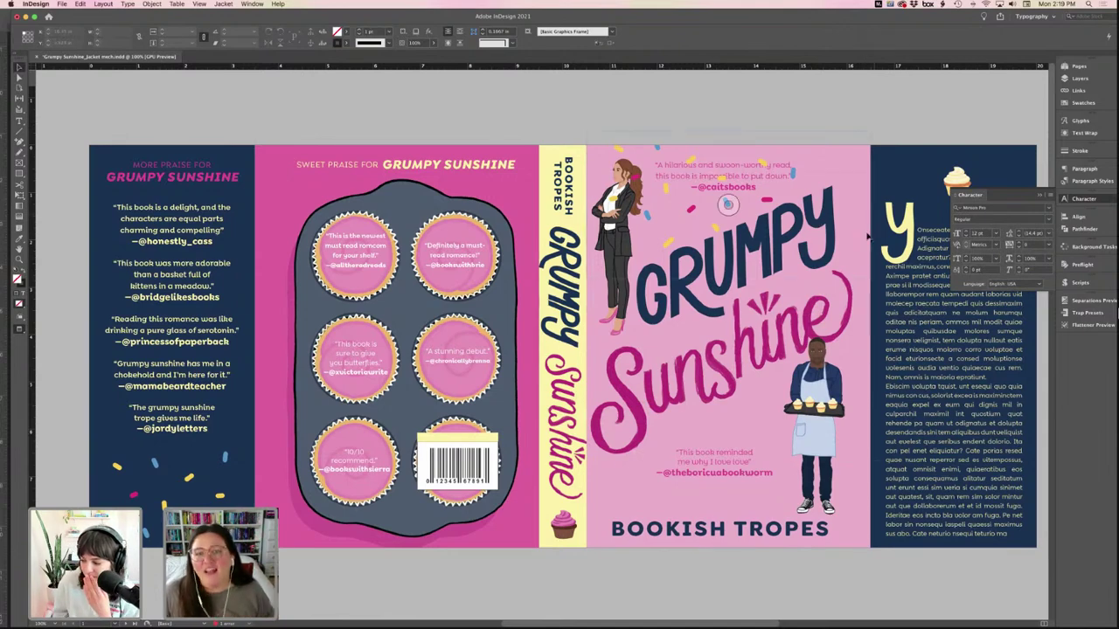
- Arrange the front cover sprinkles behind the text and illustrations but in front of the pink background
{"action": "left_click", "coordinate": [751, 147]}
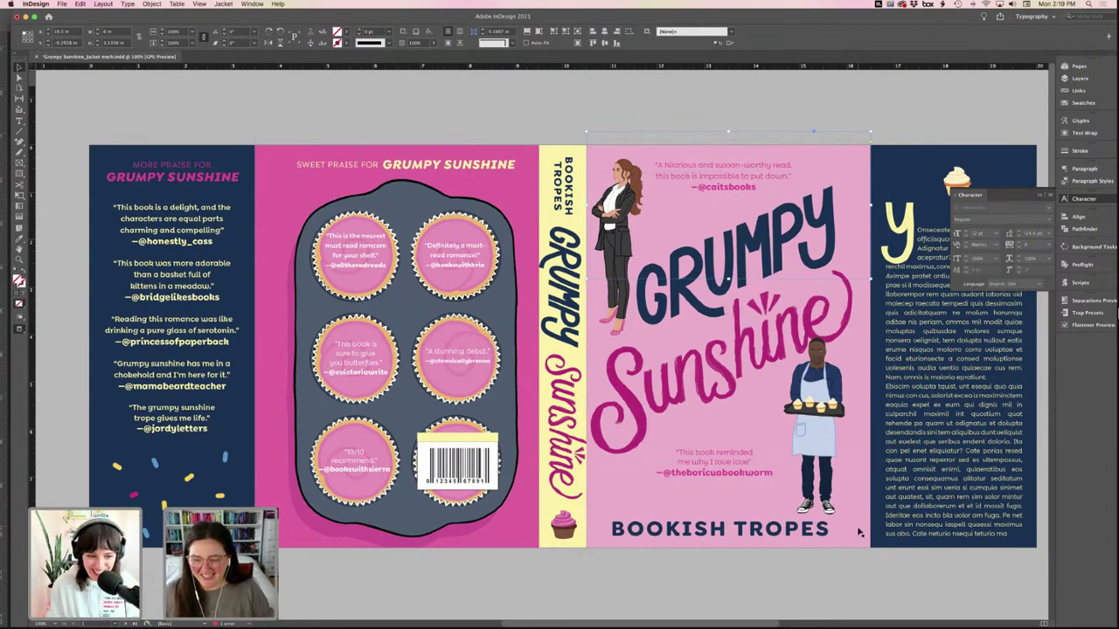
{"action": "key", "text": "super+alt+shift+v"}
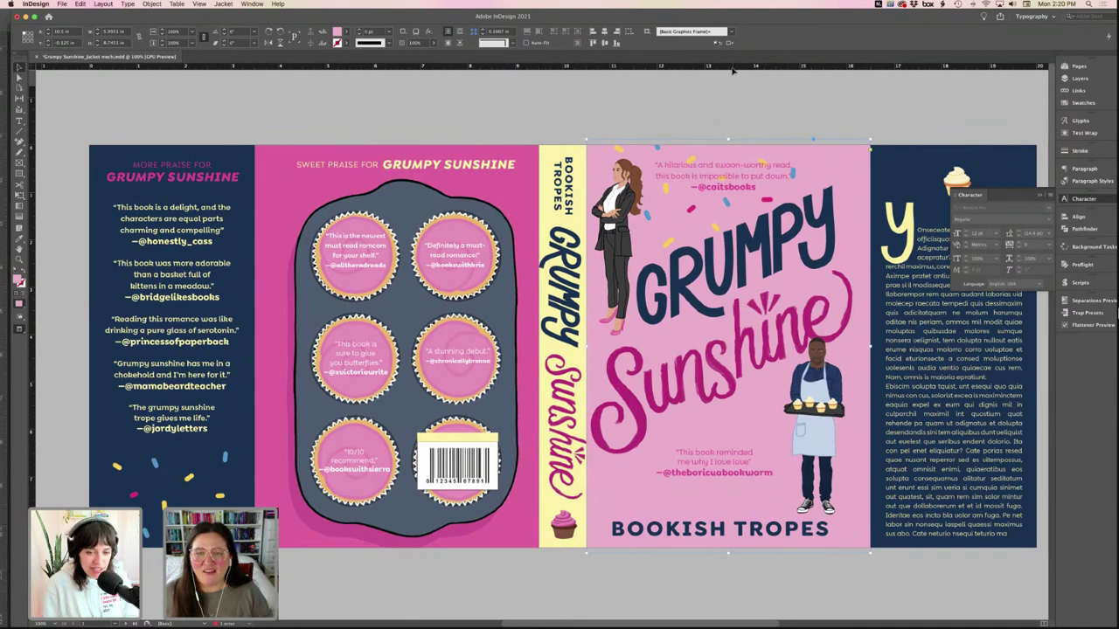
{"action": "left_click", "coordinate": [726, 126]}
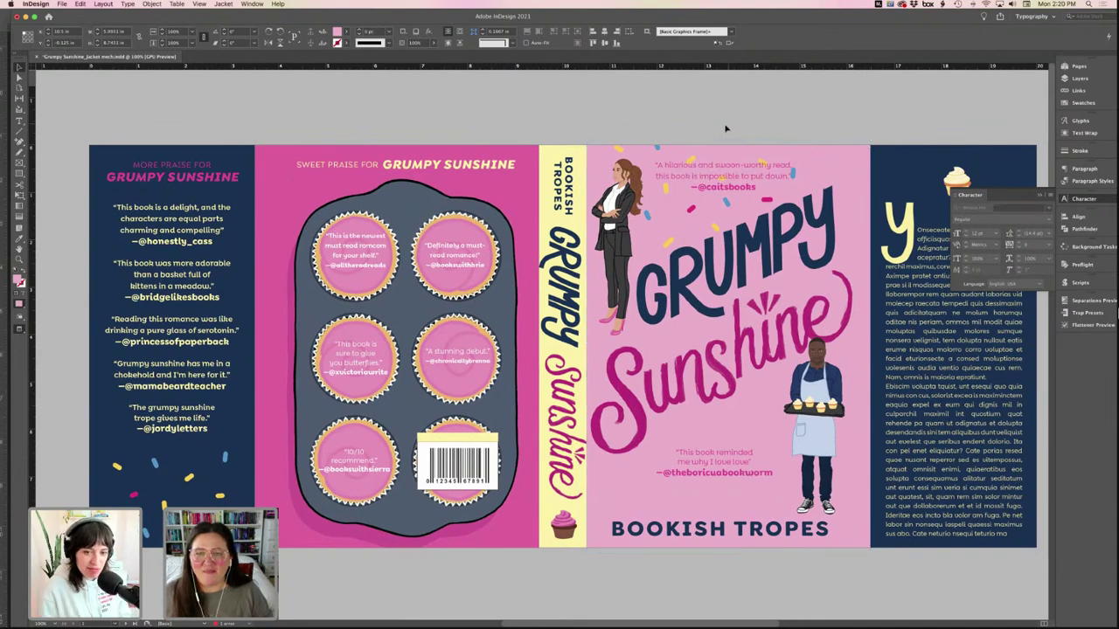
- Reposition the sprinkle image inside its front cover frame to X -0.375 in, Y -0.205 in, and deselect it
{"action": "left_click", "coordinate": [657, 146]}
{"action": "left_click_drag", "start_coordinate": [657, 146], "coordinate": [638, 169]}
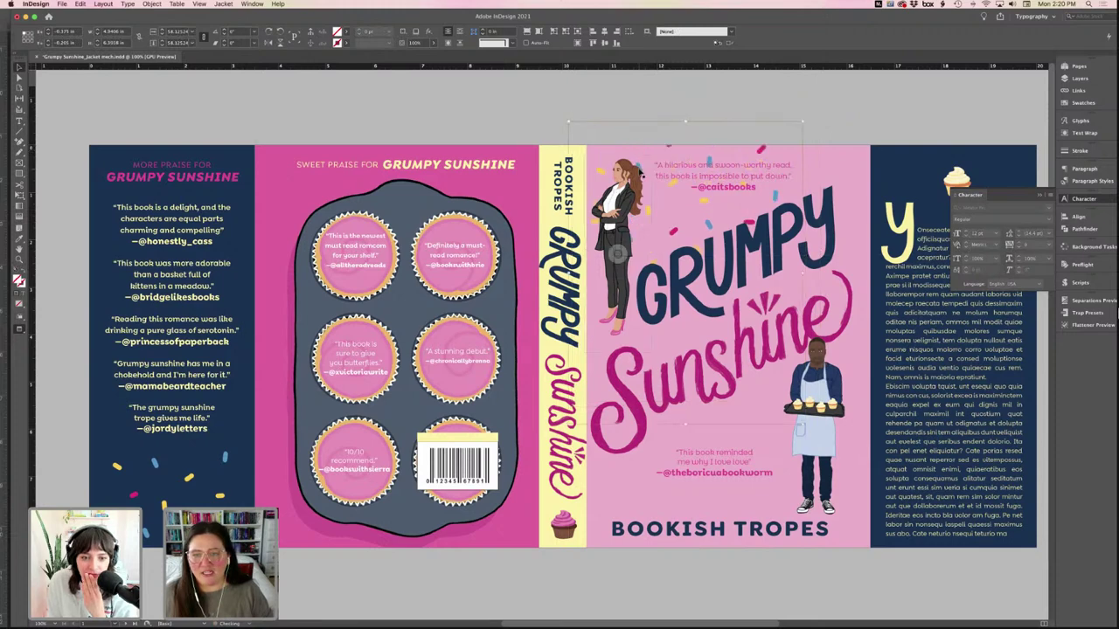
{"action": "left_click", "coordinate": [784, 125]}
{"action": "scroll", "coordinate": [769, 140], "scroll_direction": "right", "scroll_amount": 1}
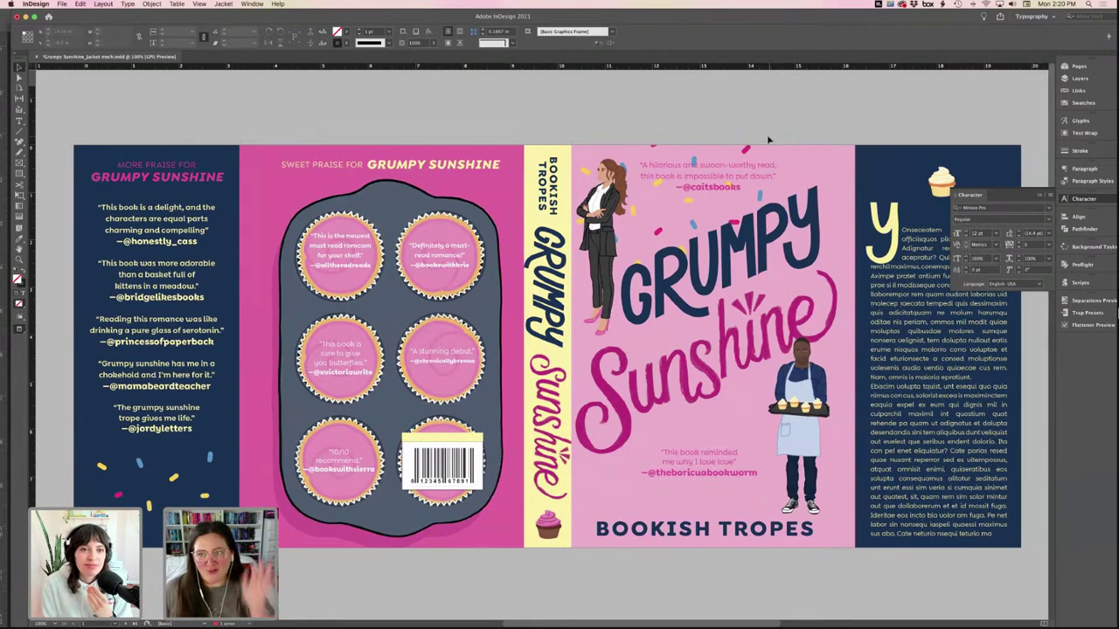
- Duplicate the front cover sprinkles frame onto the lower part of the cover, behind the bottom quote and author name
{"action": "scroll", "coordinate": [769, 140], "scroll_direction": "right", "scroll_amount": 5}
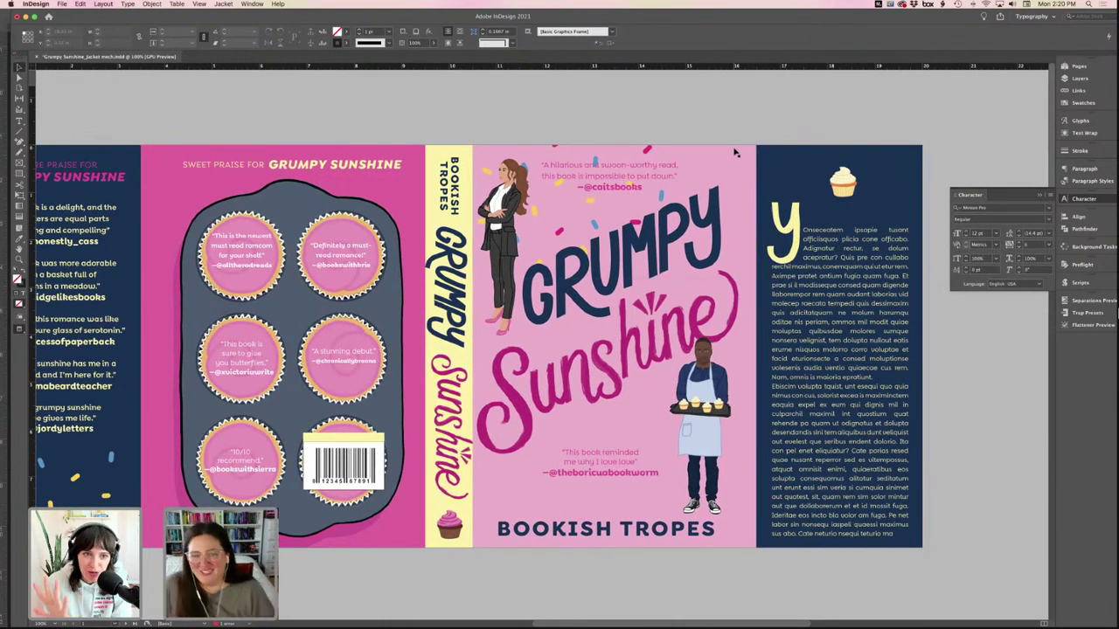
{"action": "scroll", "coordinate": [702, 153], "scroll_direction": "left", "scroll_amount": 2}
{"action": "scroll", "coordinate": [702, 153], "scroll_direction": "left", "scroll_amount": 3}
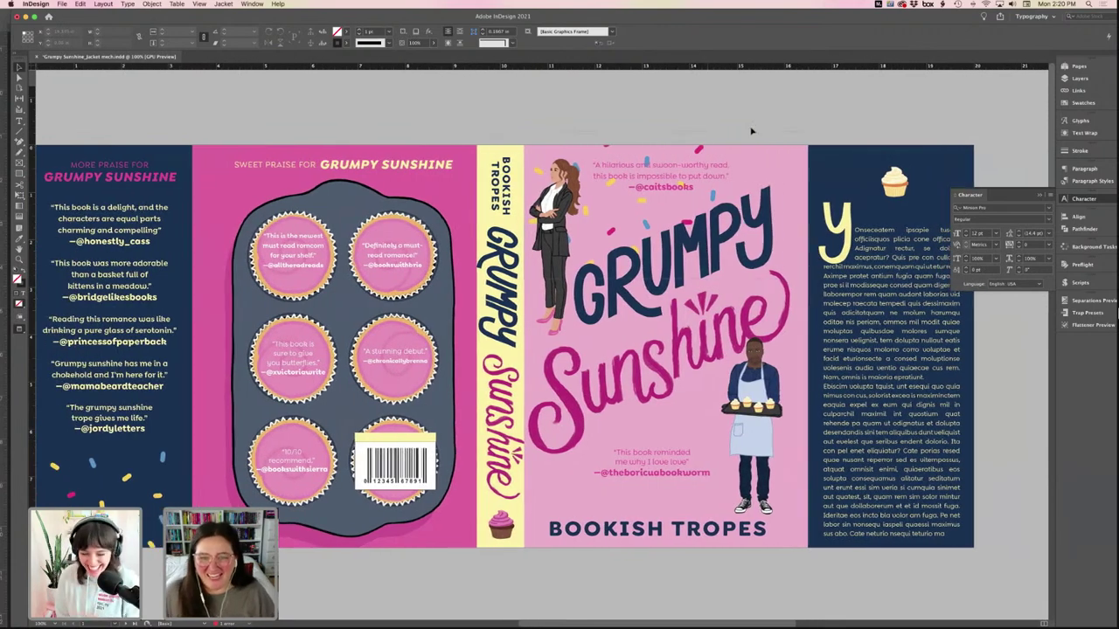
{"action": "left_click", "coordinate": [697, 150]}
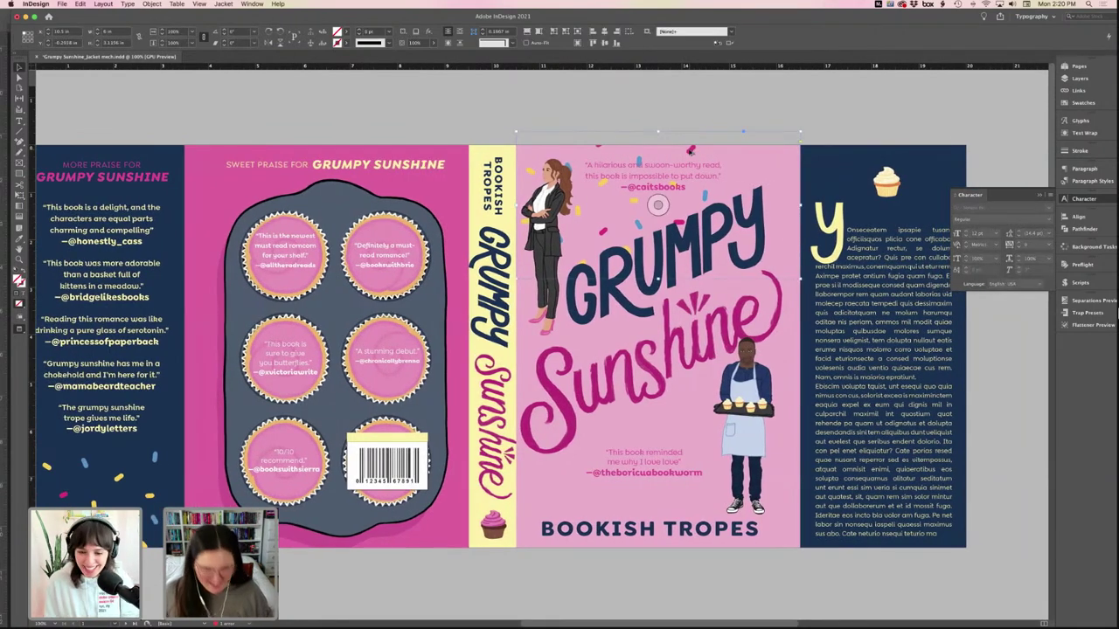
{"action": "left_click_drag", "start_coordinate": [697, 150], "coordinate": [677, 371]}
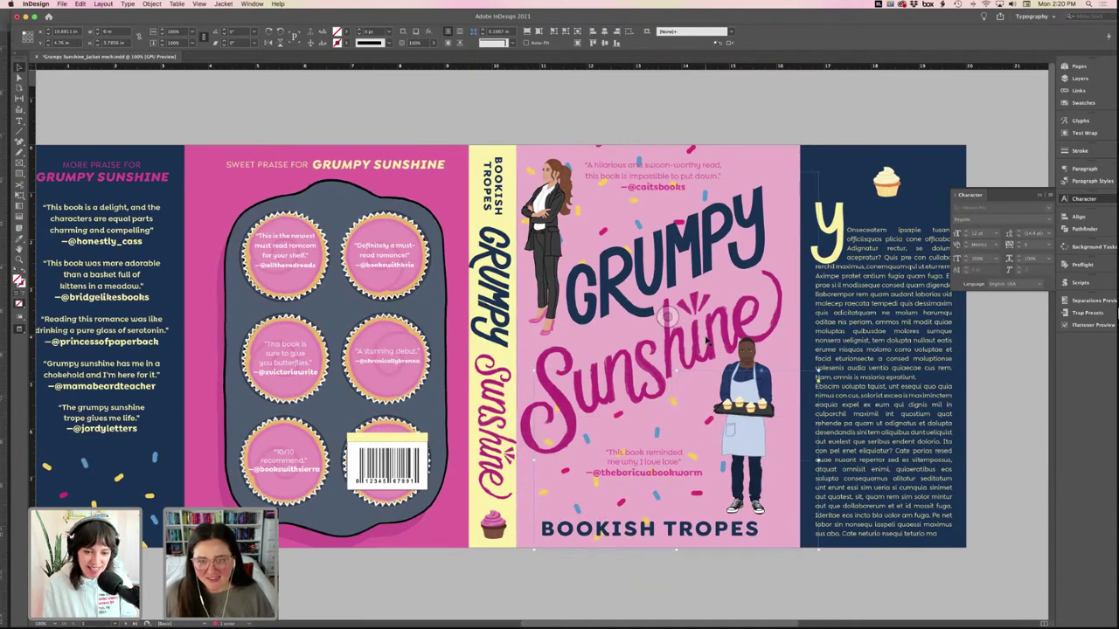
- Trim the bottom of the back flap sprinkles frame to the bleed edge and return to the preview
{"action": "key", "text": "w"}
{"action": "scroll", "coordinate": [769, 109], "scroll_direction": "left", "scroll_amount": 3}
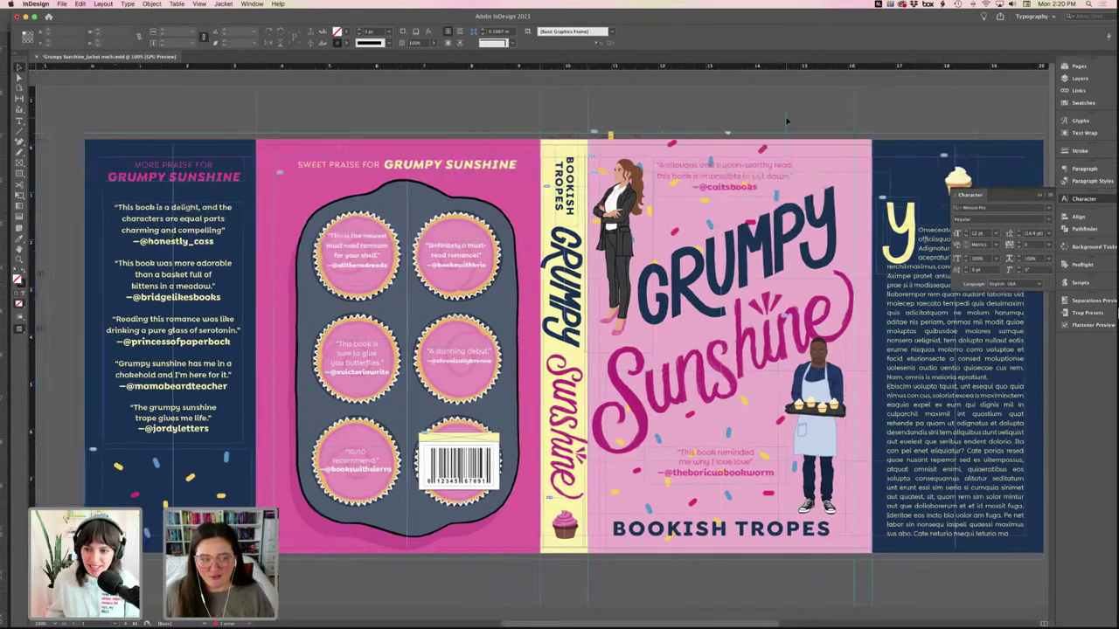
{"action": "left_click", "coordinate": [130, 449]}
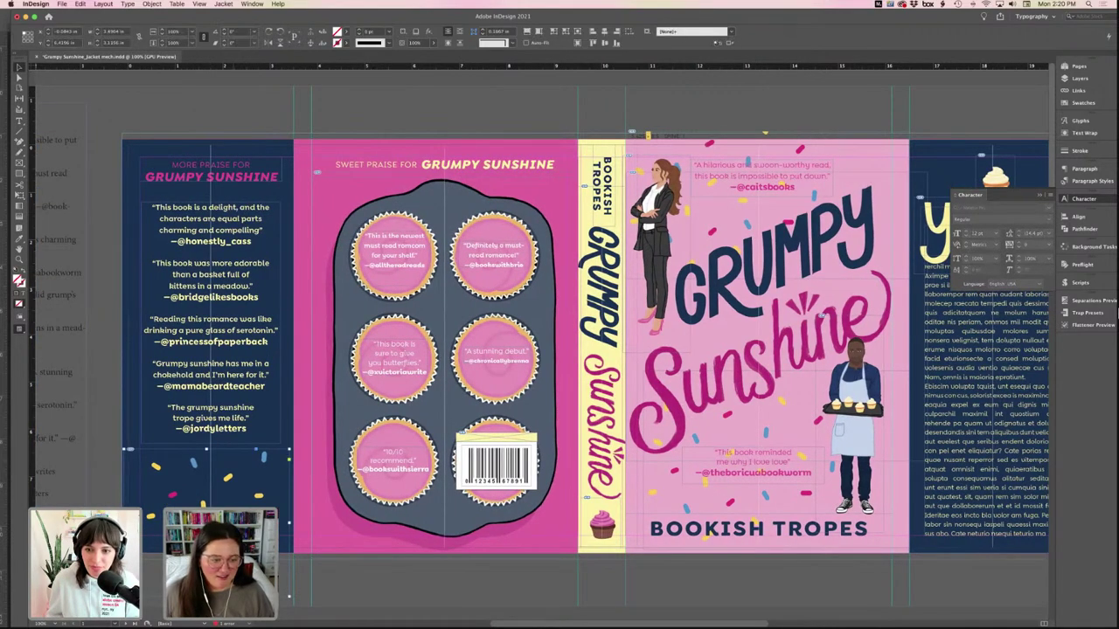
{"action": "left_click_drag", "start_coordinate": [206, 597], "coordinate": [215, 550]}
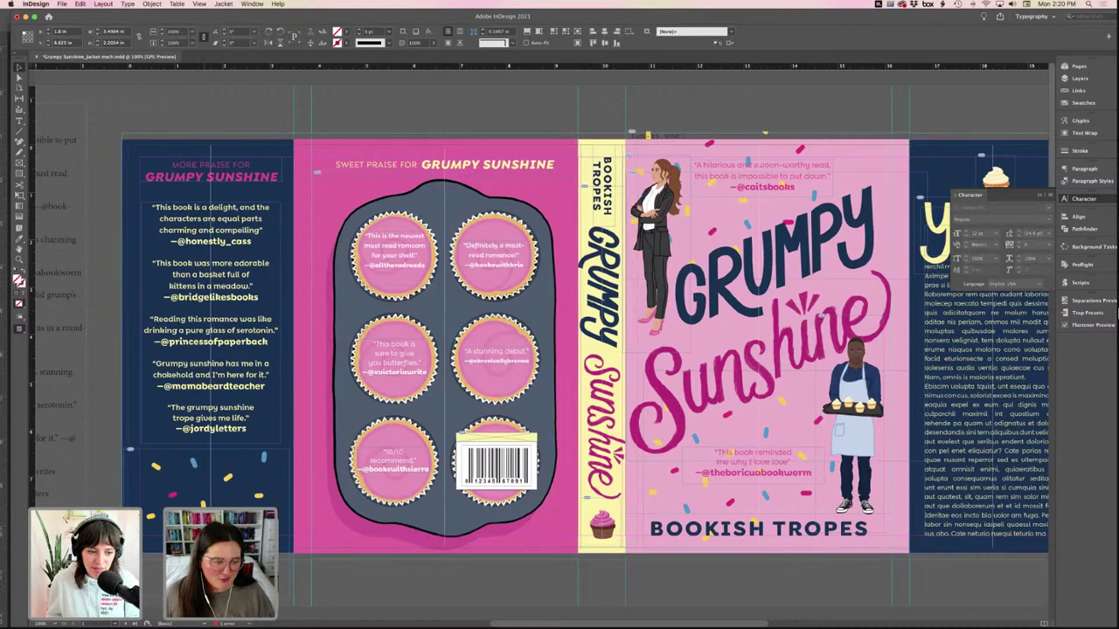
{"action": "left_click", "coordinate": [395, 104]}
{"action": "key", "text": "w"}
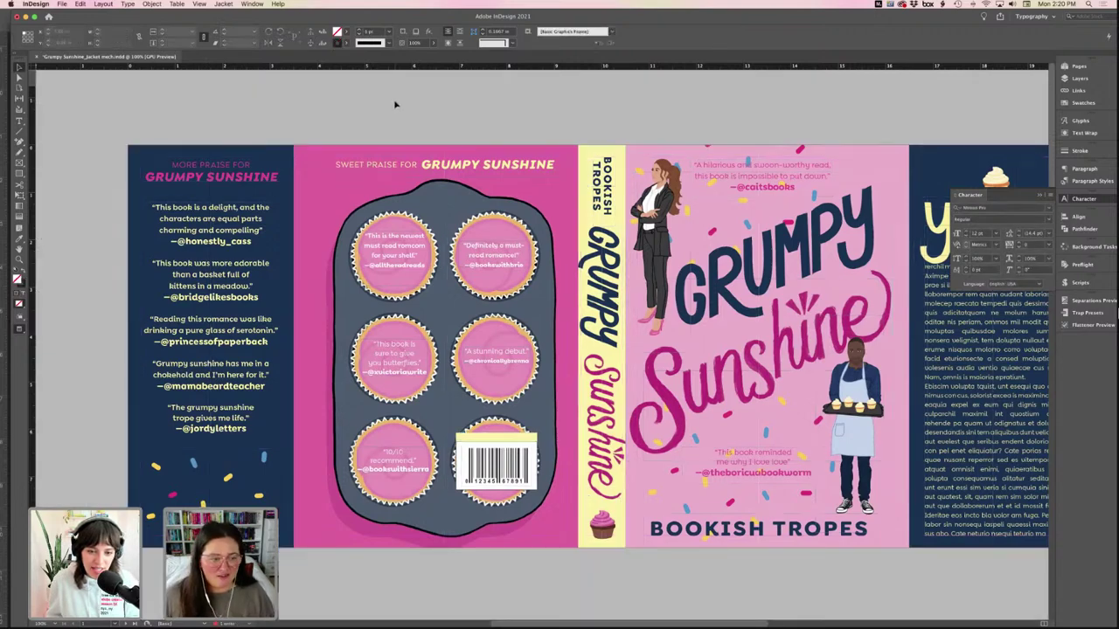
- Trim the top of the upper front cover sprinkles frame to the bleed edge at Y -0.125 in and preview the jacket
{"action": "scroll", "coordinate": [395, 102], "scroll_direction": "right", "scroll_amount": 5}
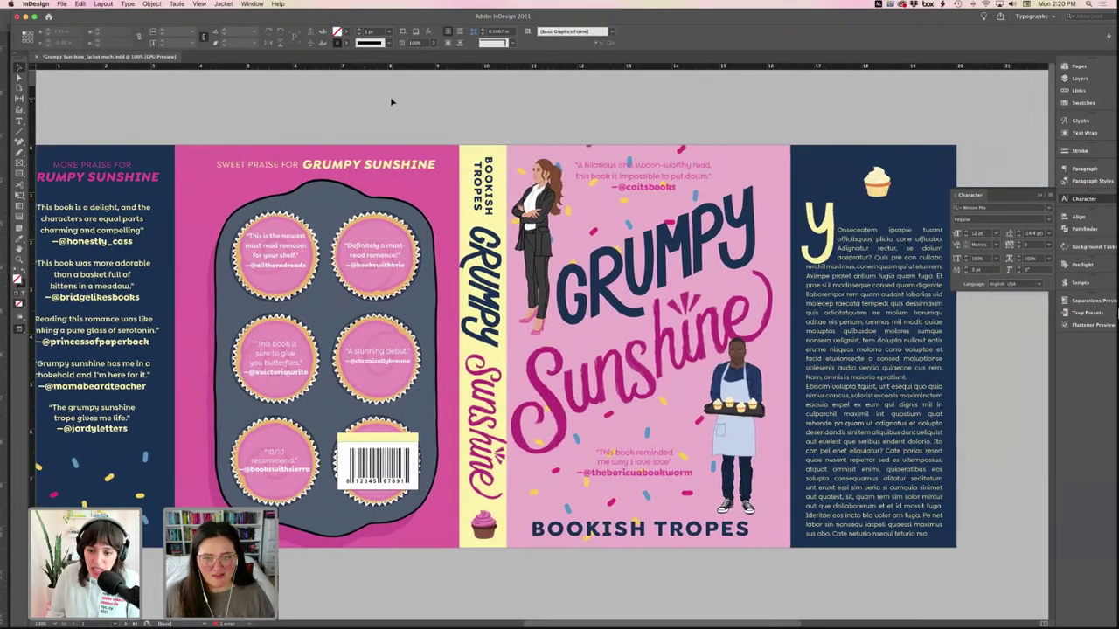
{"action": "scroll", "coordinate": [392, 102], "scroll_direction": "right", "scroll_amount": 1}
{"action": "scroll", "coordinate": [391, 103], "scroll_direction": "left", "scroll_amount": 1}
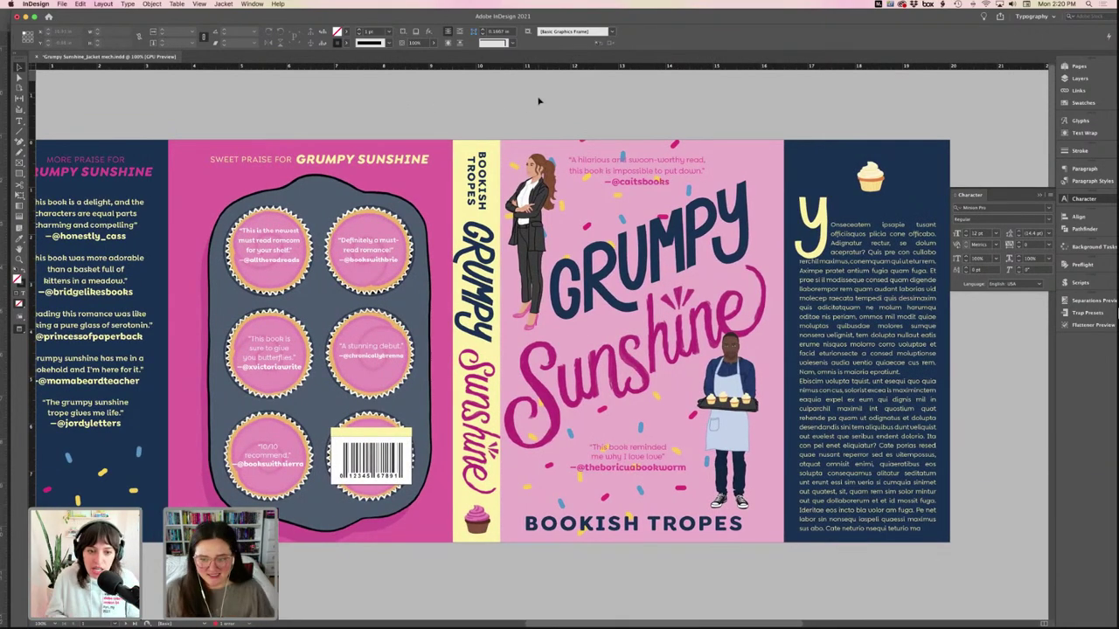
{"action": "scroll", "coordinate": [539, 100], "scroll_direction": "down", "scroll_amount": 1}
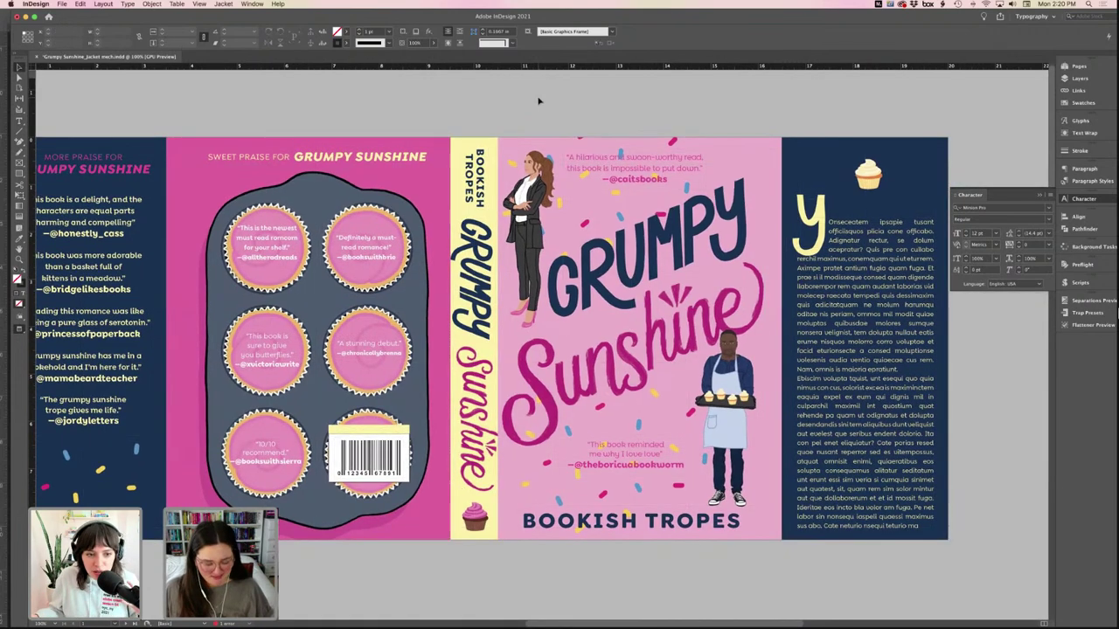
{"action": "key", "text": "w"}
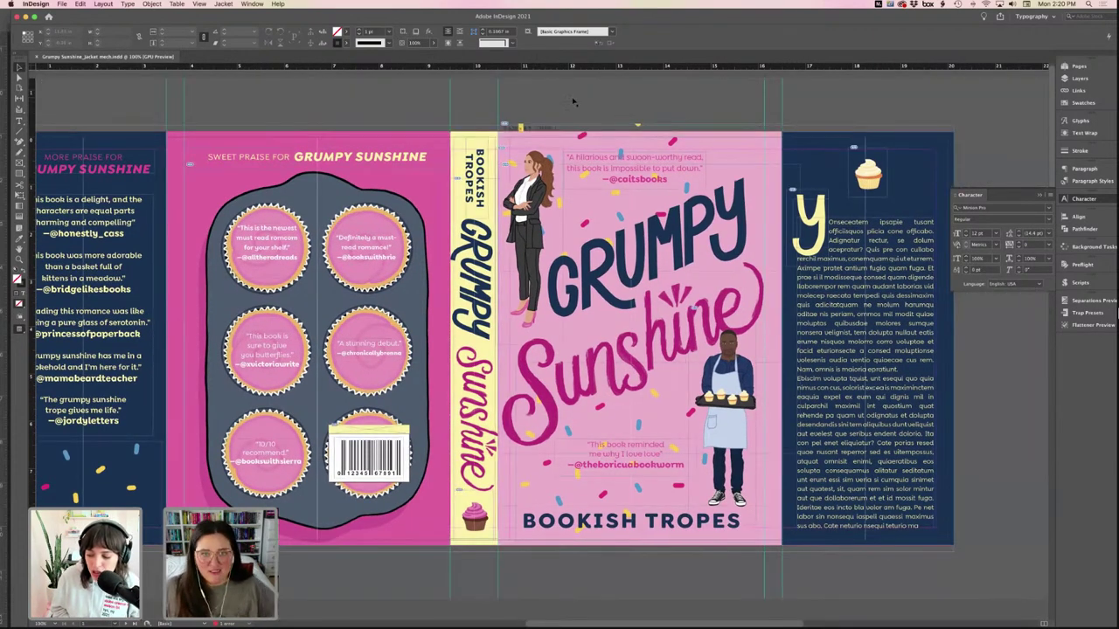
{"action": "left_click", "coordinate": [639, 125]}
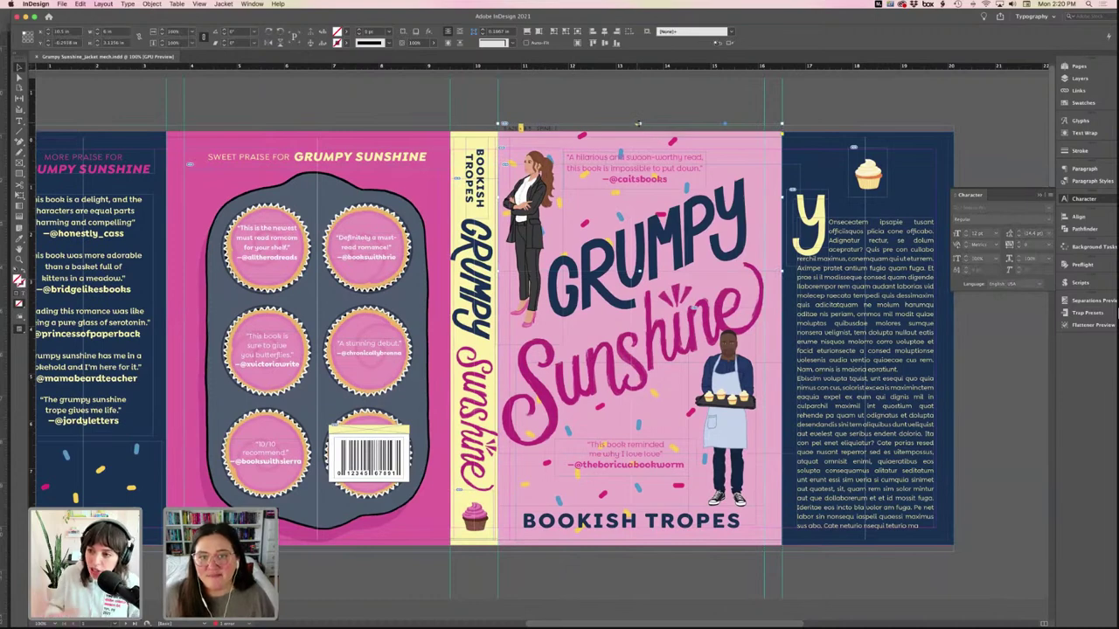
{"action": "left_click_drag", "start_coordinate": [639, 124], "coordinate": [640, 132]}
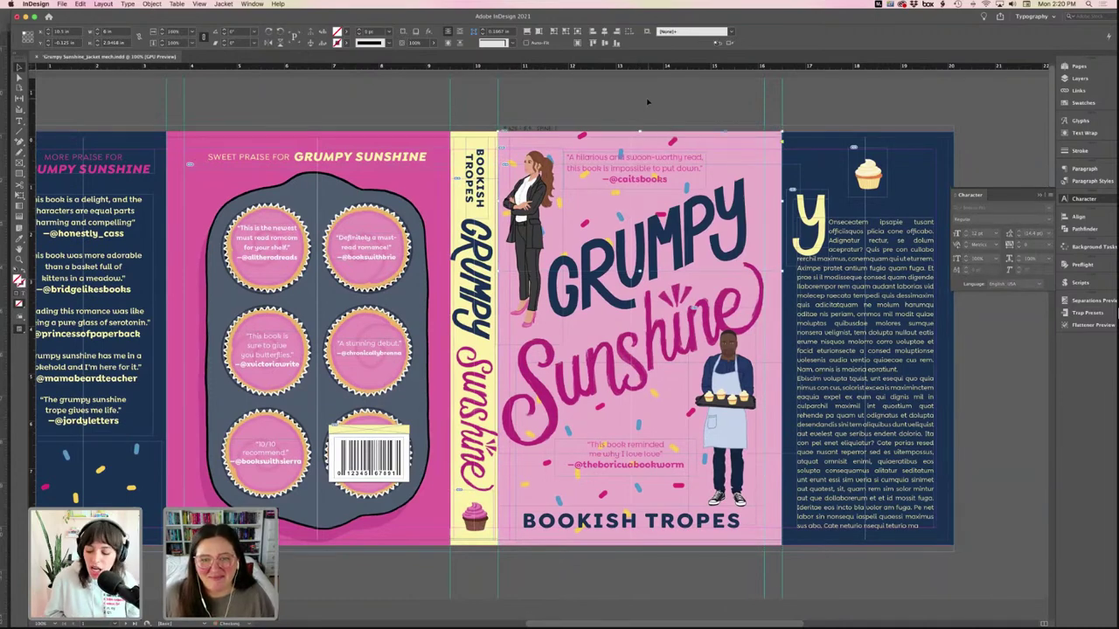
{"action": "key", "text": "w"}
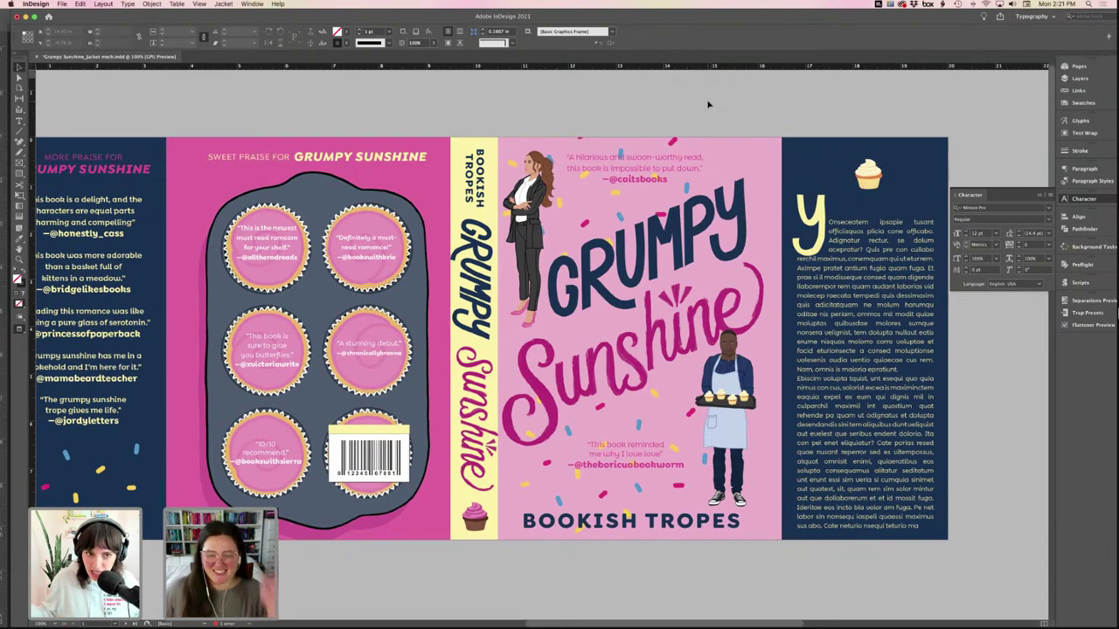
- Nudge the upper front cover sprinkles frame toward the front flap to X 10.7778 in and deselect it
{"action": "left_click", "coordinate": [672, 142]}
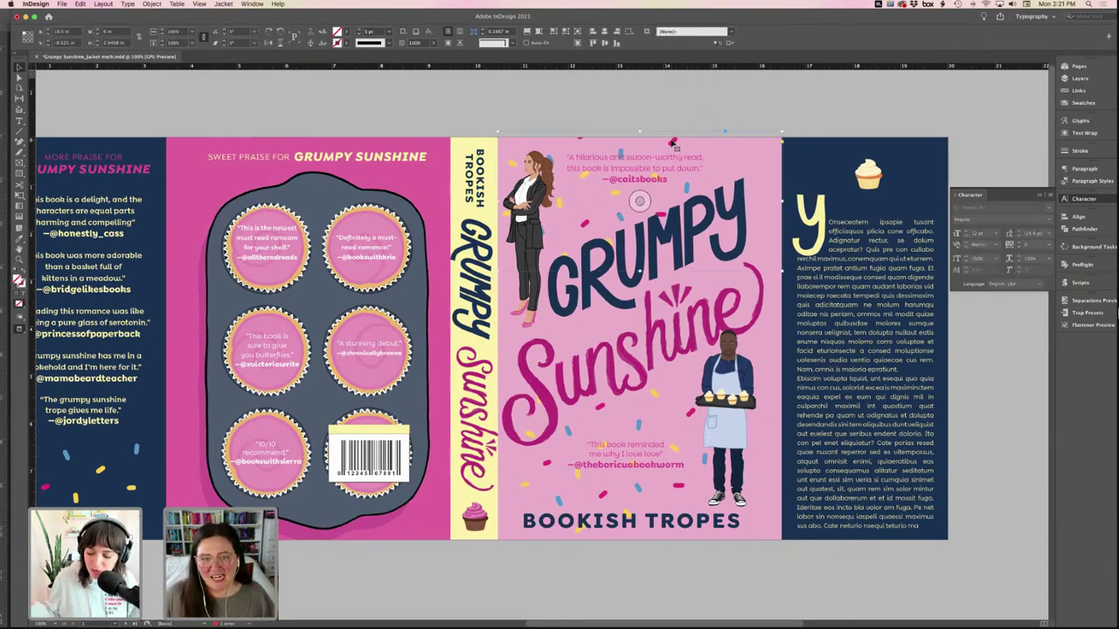
{"action": "key", "text": "shift+Right"}
{"action": "key", "text": "shift+Right"}
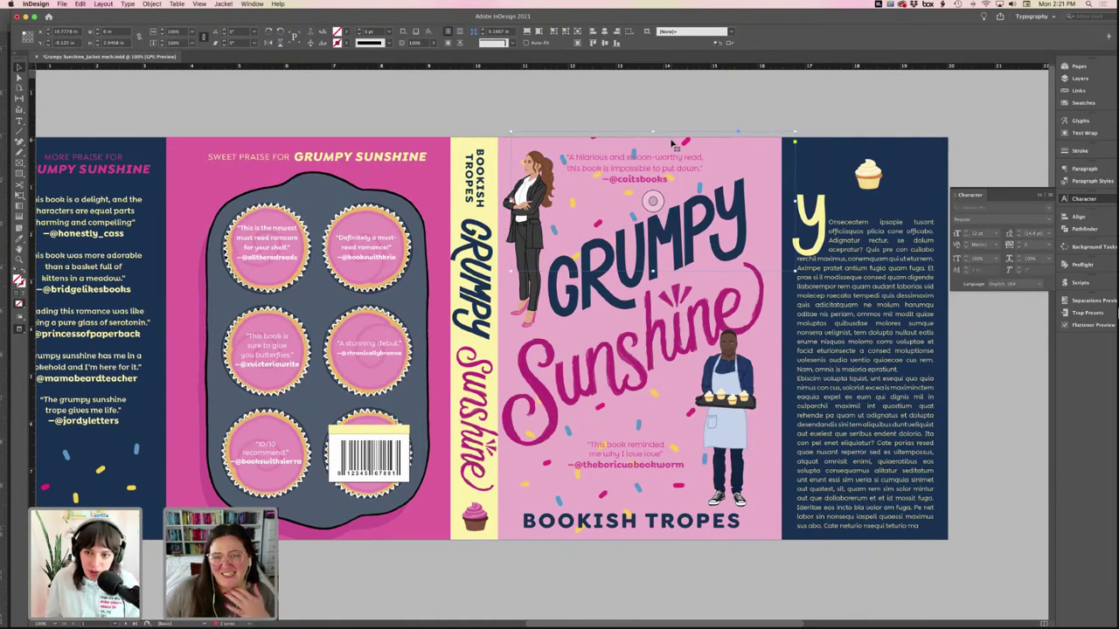
{"action": "left_click", "coordinate": [706, 109]}
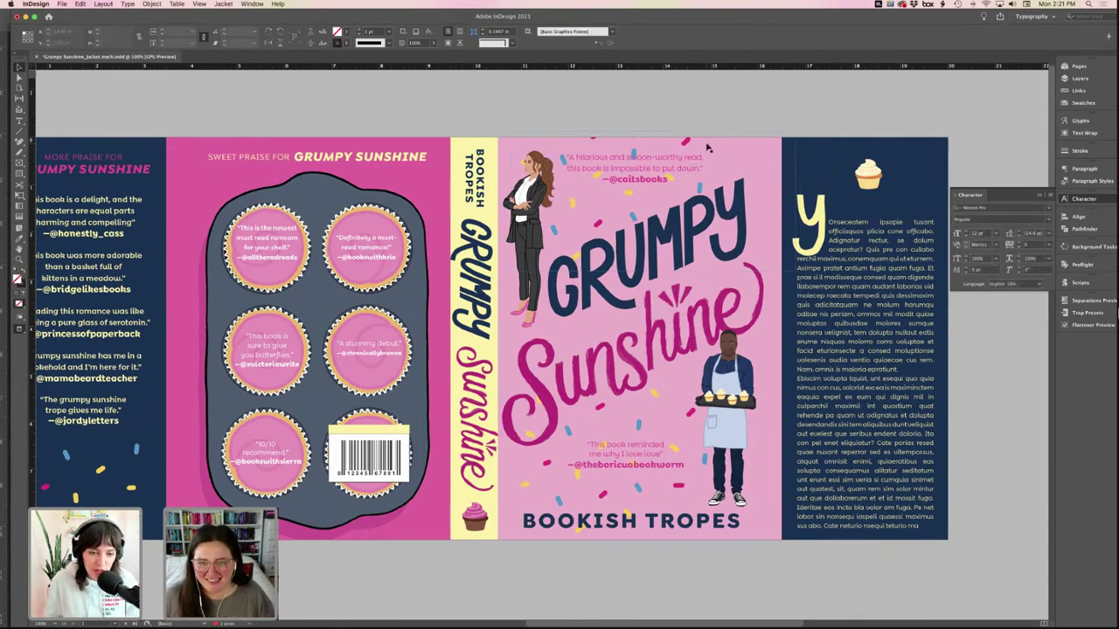
- Move the upper front cover sprinkles frame toward the spine to about X 10.5 in and leave nothing selected
{"action": "left_click", "coordinate": [686, 144]}
{"action": "key", "text": "shift+Left"}
{"action": "key", "text": "shift+Left"}
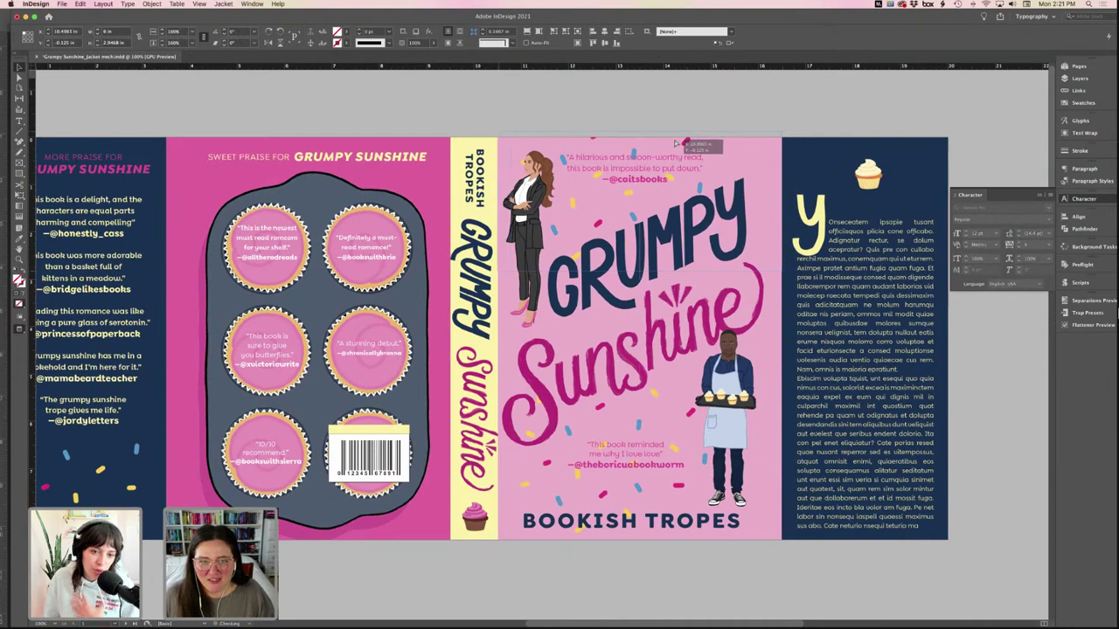
{"action": "left_click", "coordinate": [677, 158]}
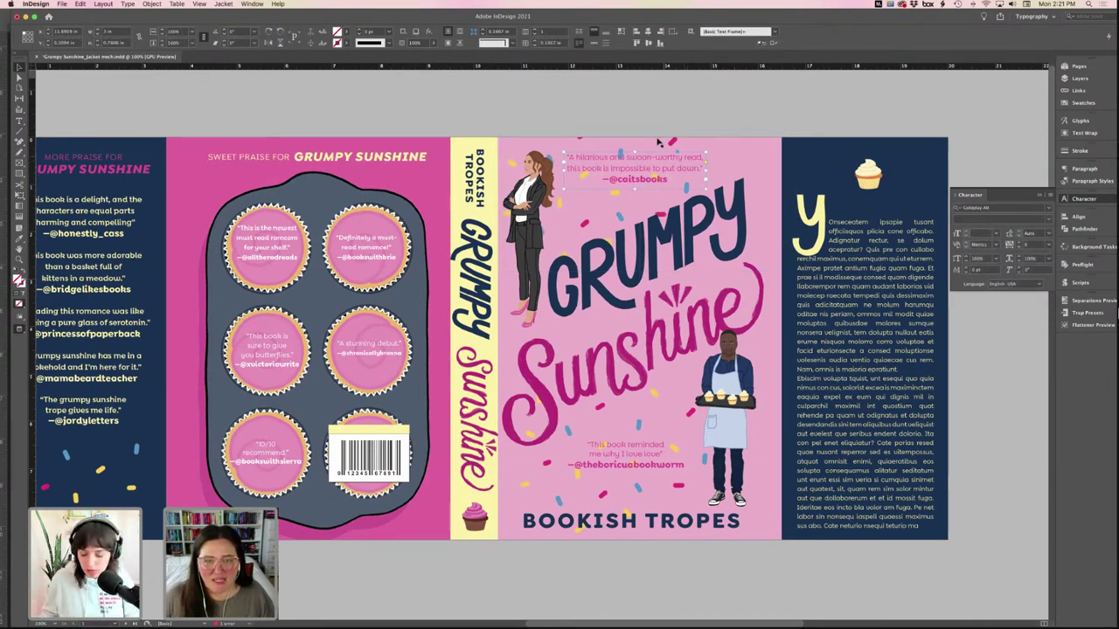
{"action": "left_click", "coordinate": [618, 148]}
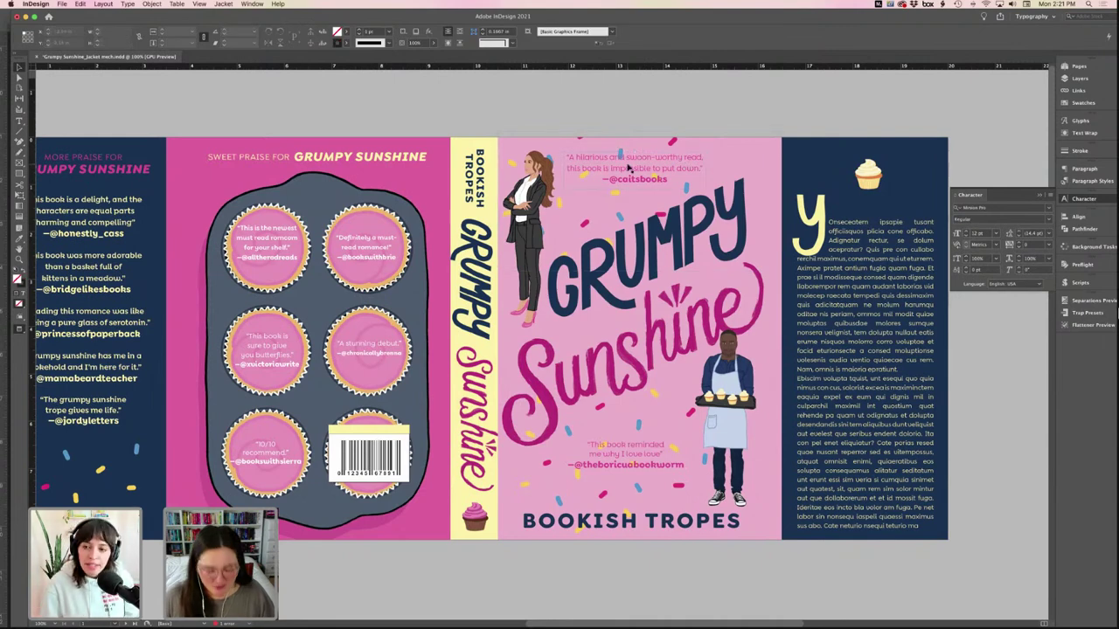
- Show the layout guides and draw a rectangle about 0.54 by 0.73 in above the front cover, filled with the cover's light pink
{"action": "key", "text": "w"}
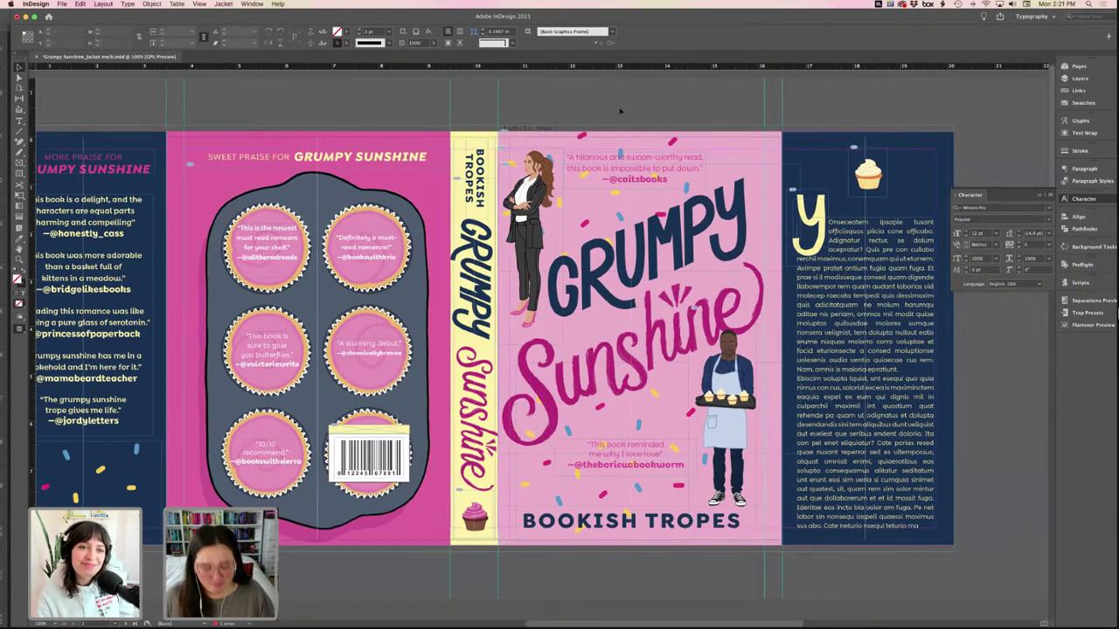
{"action": "key", "text": "m"}
{"action": "left_click_drag", "start_coordinate": [603, 103], "coordinate": [628, 137]}
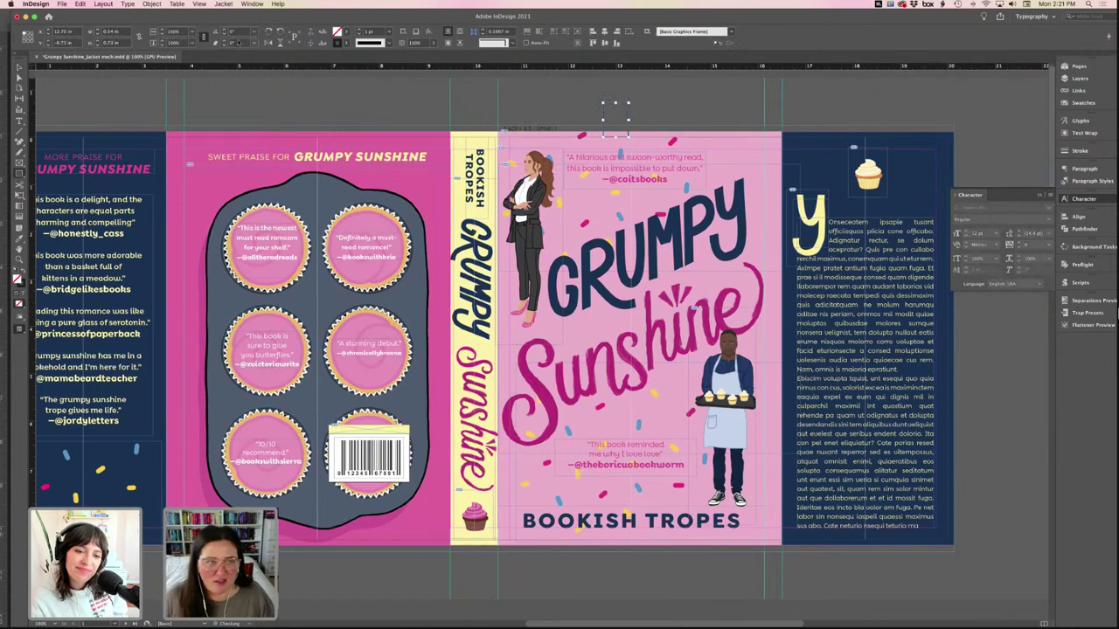
{"action": "left_click", "coordinate": [342, 42]}
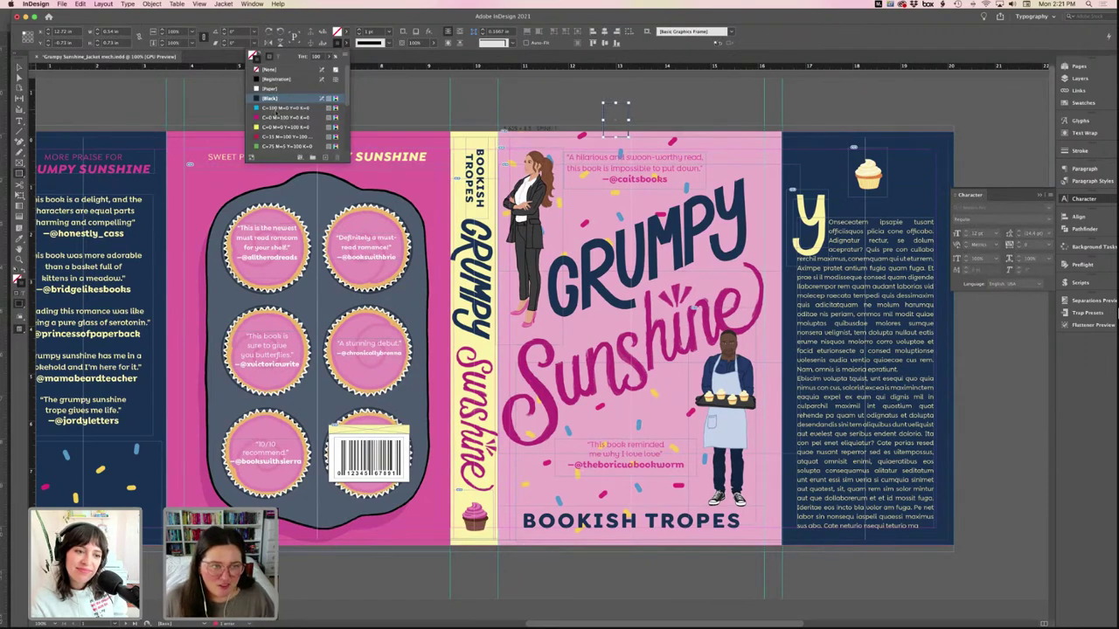
{"action": "scroll", "coordinate": [288, 96], "scroll_direction": "down", "scroll_amount": 5}
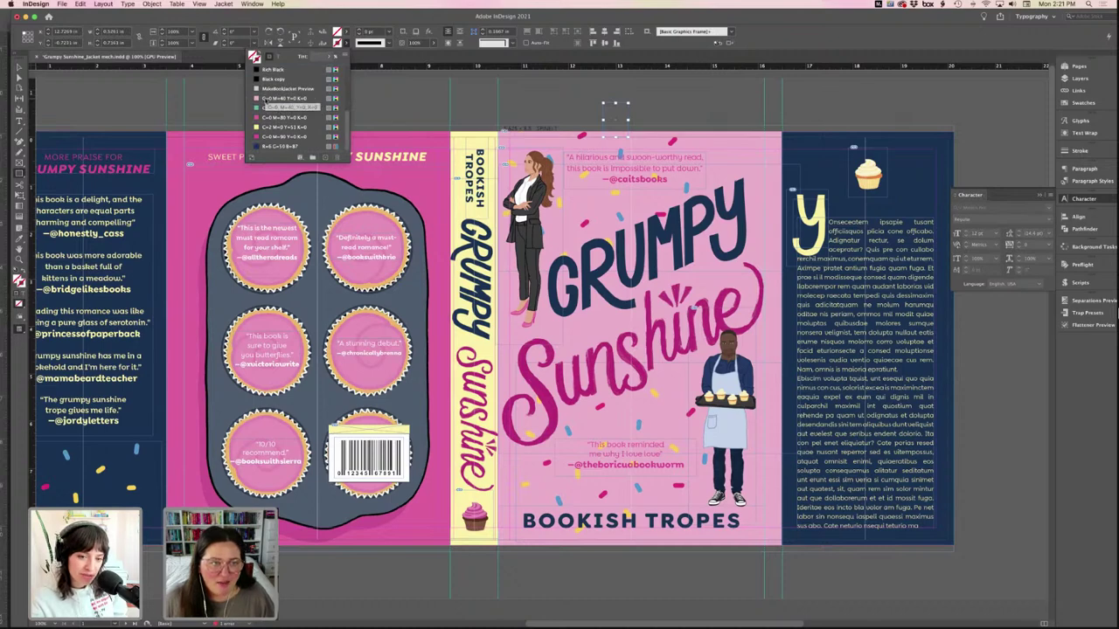
{"action": "scroll", "coordinate": [267, 100], "scroll_direction": "up", "scroll_amount": 2}
{"action": "left_click", "coordinate": [259, 54]}
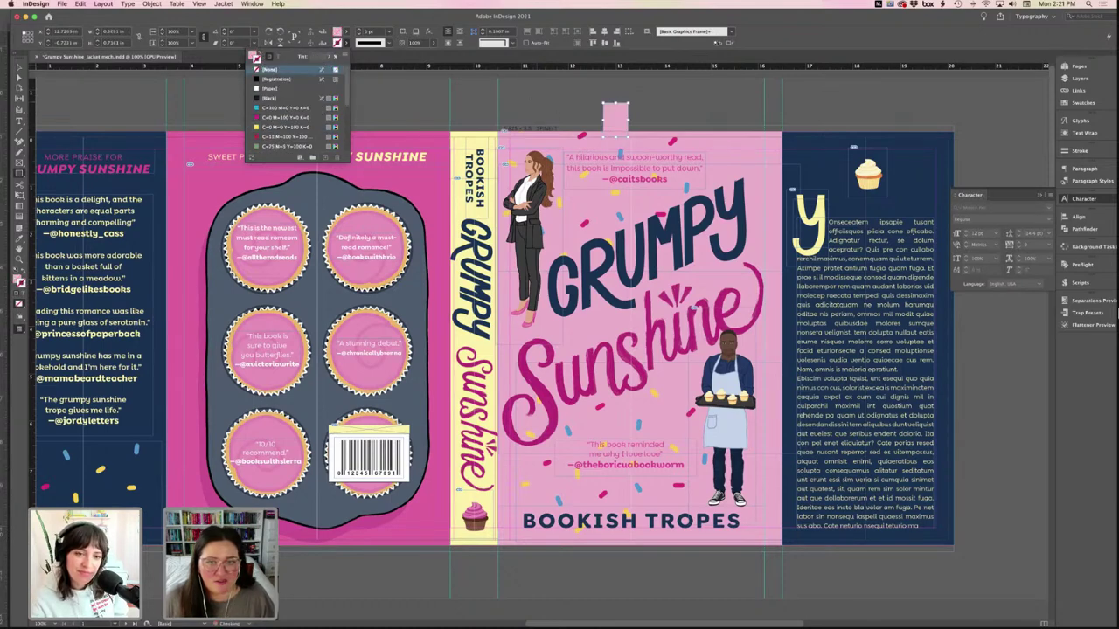
{"action": "left_click", "coordinate": [438, 339]}
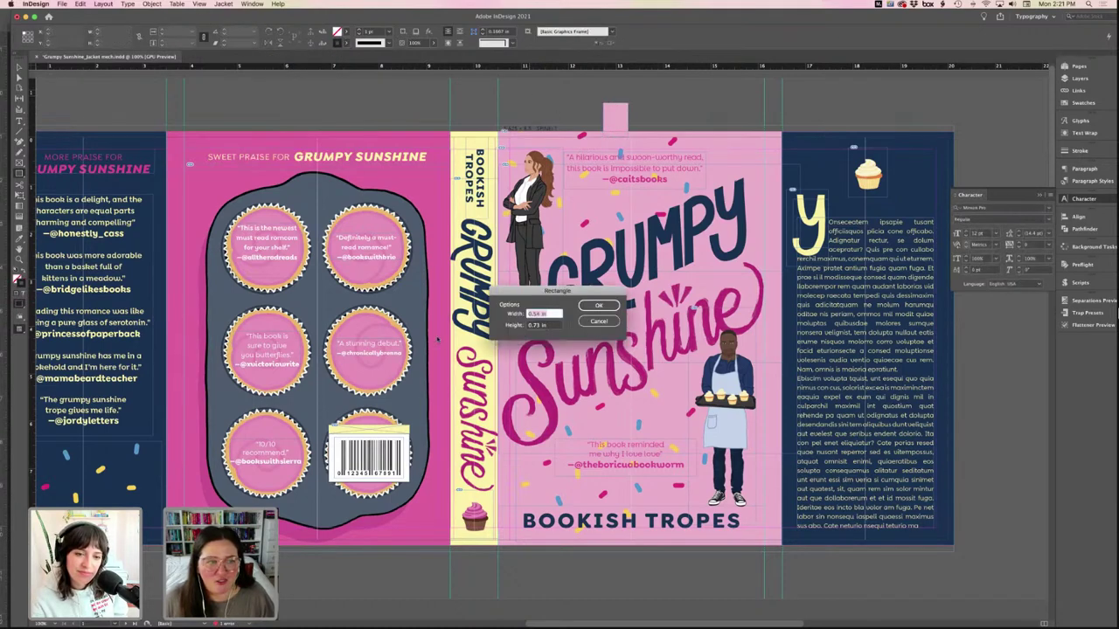
{"action": "left_click", "coordinate": [598, 320]}
- Place the pink rectangle over the blue sprinkle behind the top quote and reduce it to a small patch covering it
{"action": "left_click", "coordinate": [19, 69]}
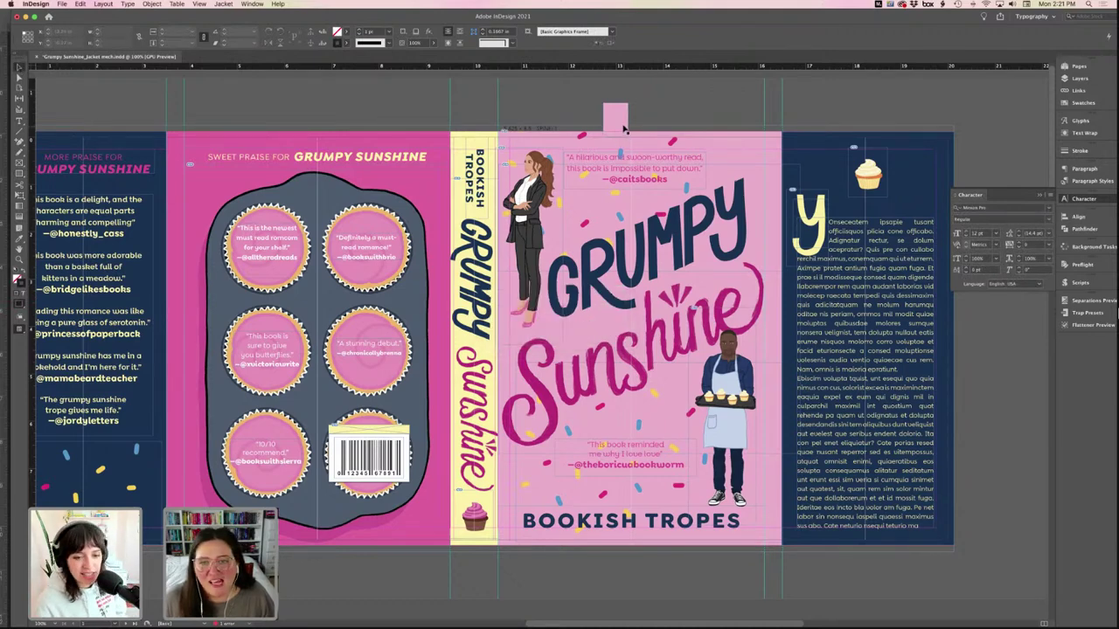
{"action": "left_click_drag", "start_coordinate": [619, 113], "coordinate": [624, 141]}
{"action": "left_click", "coordinate": [662, 166]}
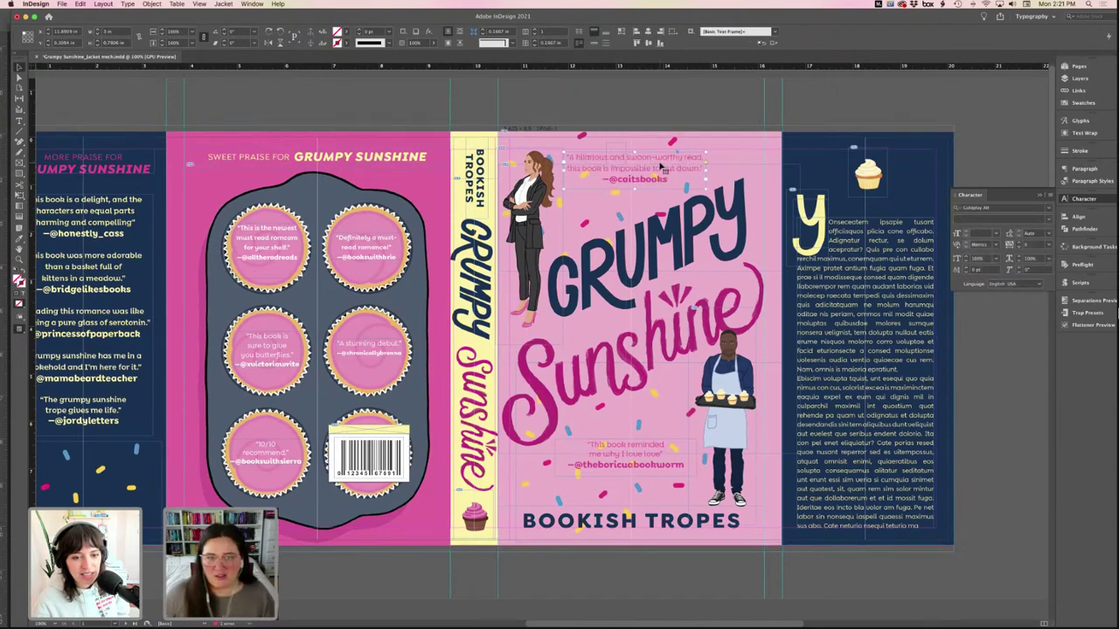
{"action": "left_click", "coordinate": [618, 147]}
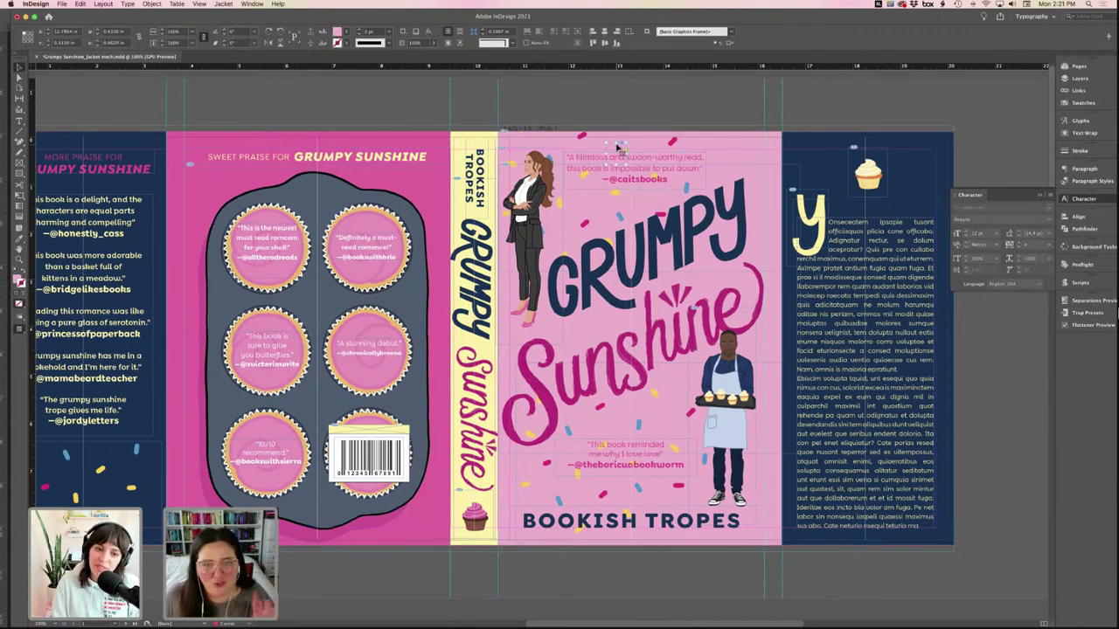
{"action": "left_click_drag", "start_coordinate": [615, 148], "coordinate": [657, 170]}
{"action": "left_click", "coordinate": [660, 111]}
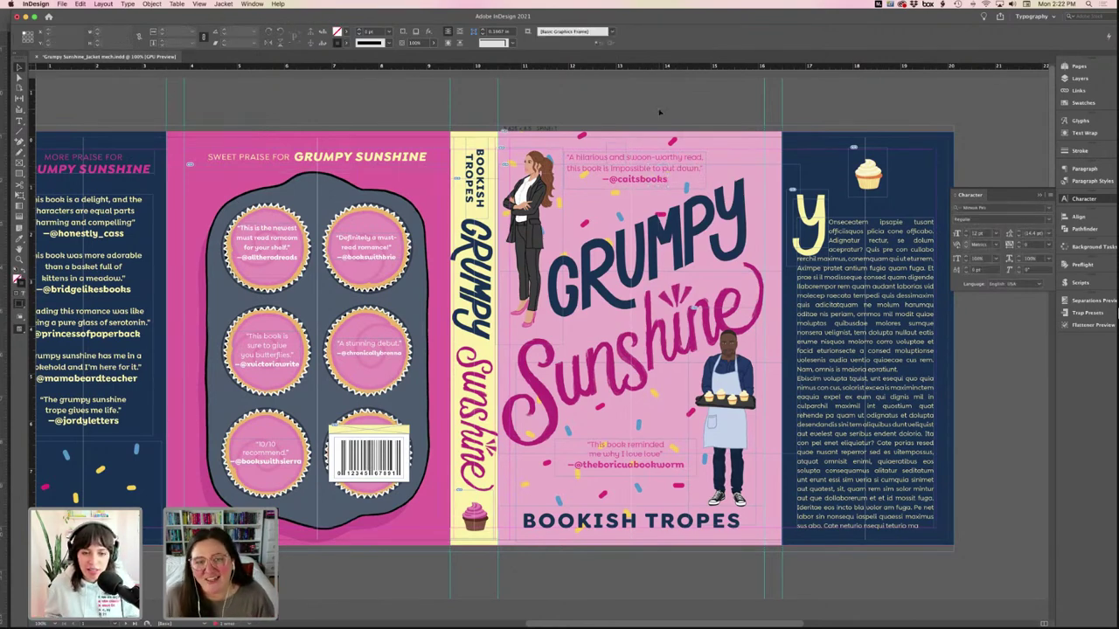
- Nudge the top front cover quote up to Y 0.2122 in, deselect it and preview the jacket
{"action": "left_click", "coordinate": [656, 160]}
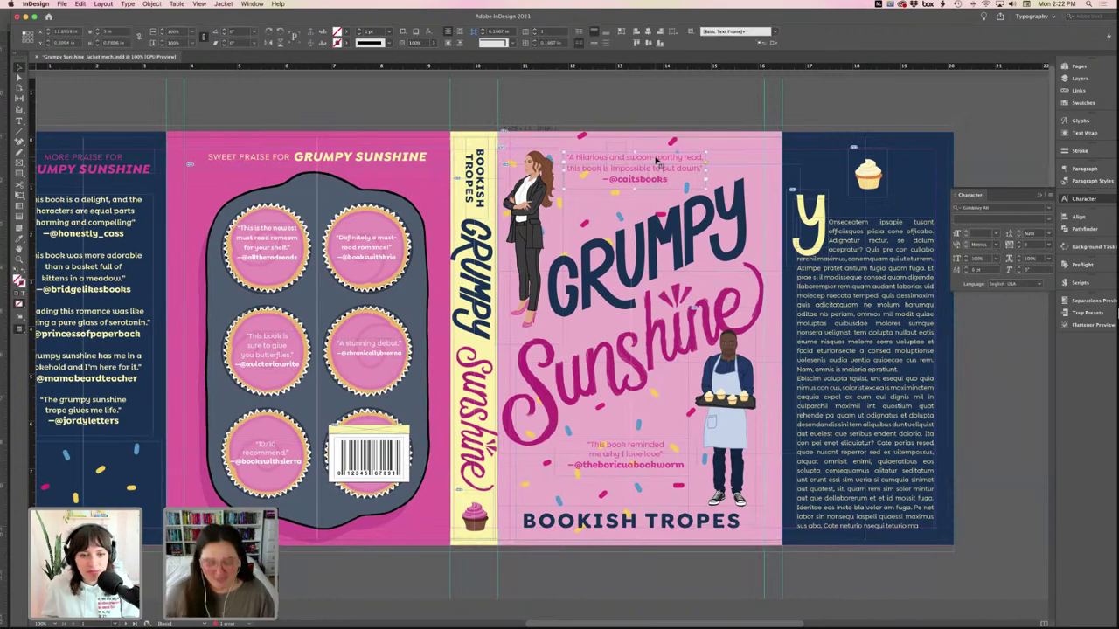
{"action": "key", "text": "Up"}
{"action": "key", "text": "Up"}
{"action": "key", "text": "Up"}
{"action": "key", "text": "Up"}
{"action": "key", "text": "Up"}
{"action": "key", "text": "Up"}
{"action": "key", "text": "Up"}
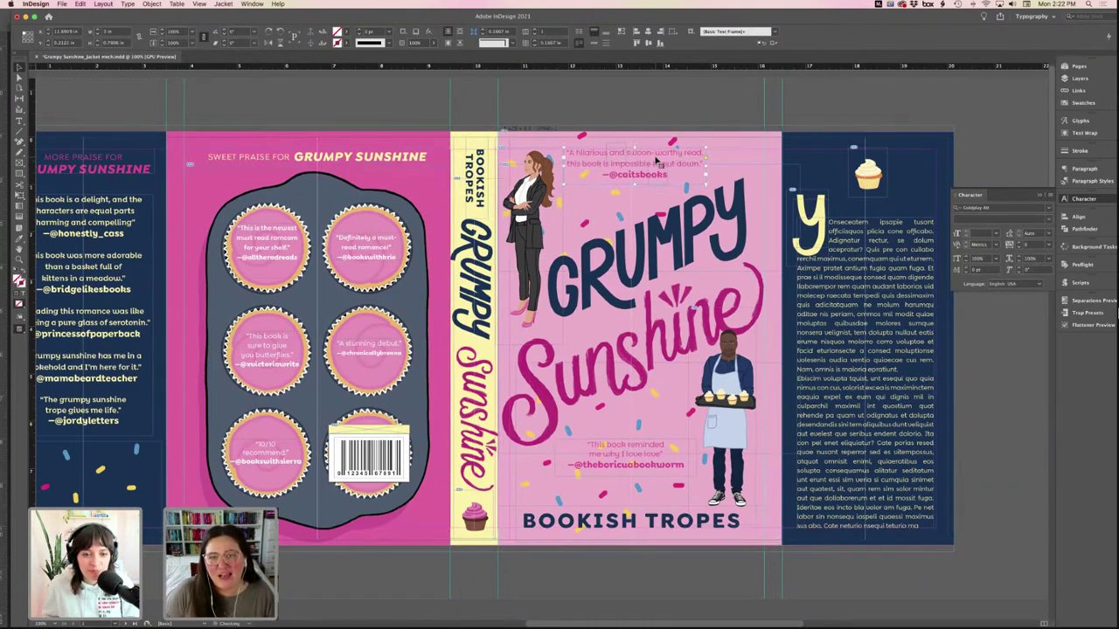
{"action": "left_click", "coordinate": [687, 105]}
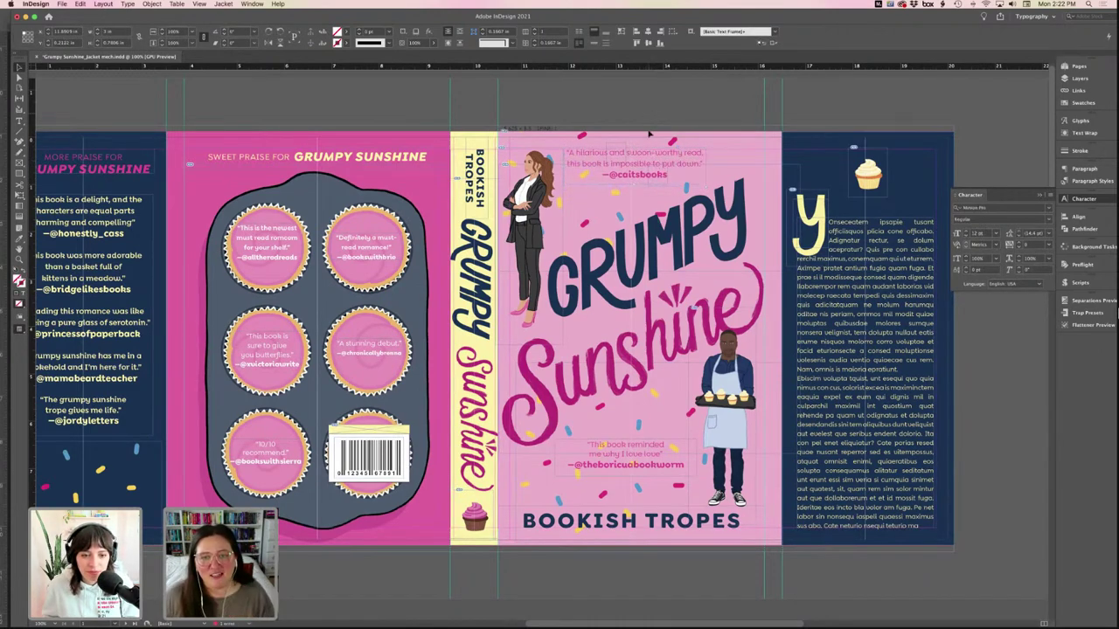
{"action": "key", "text": "w"}
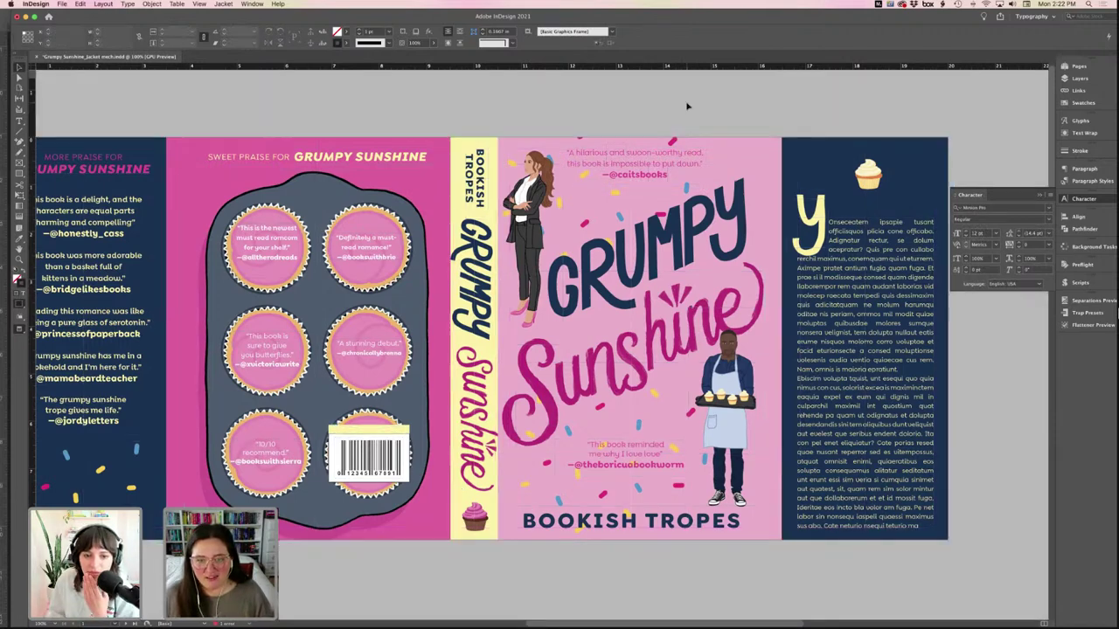
- Open the linked title lettering artwork from the spine in Adobe Photoshop 2021
{"action": "scroll", "coordinate": [687, 106], "scroll_direction": "right", "scroll_amount": 2}
{"action": "left_click", "coordinate": [413, 263]}
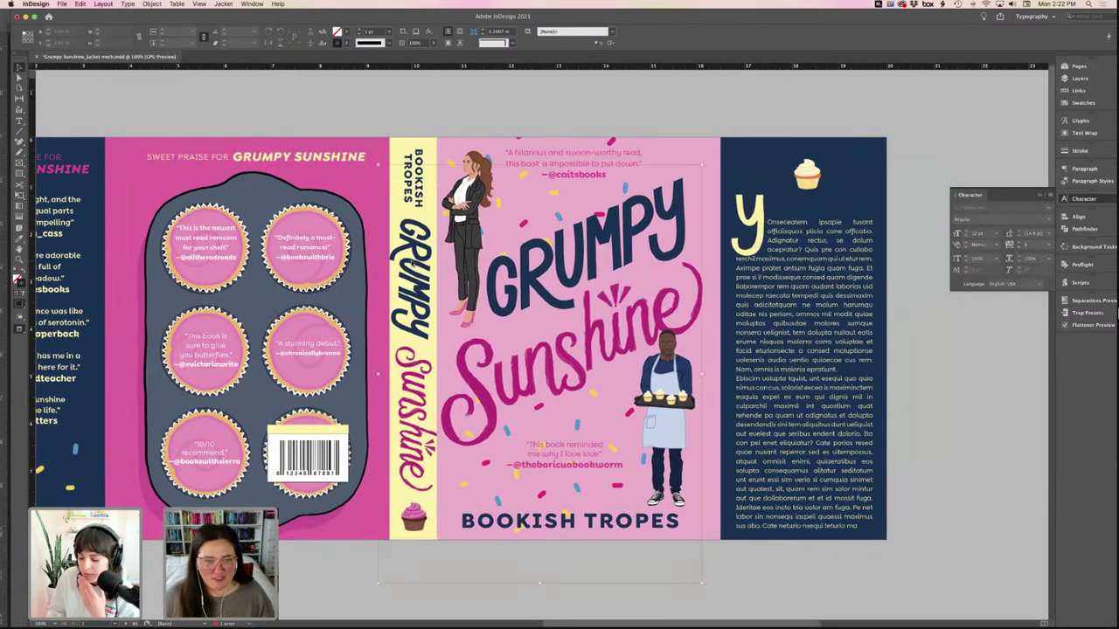
{"action": "right_click", "coordinate": [405, 262]}
{"action": "left_click", "coordinate": [452, 433]}
{"action": "right_click", "coordinate": [422, 260]}
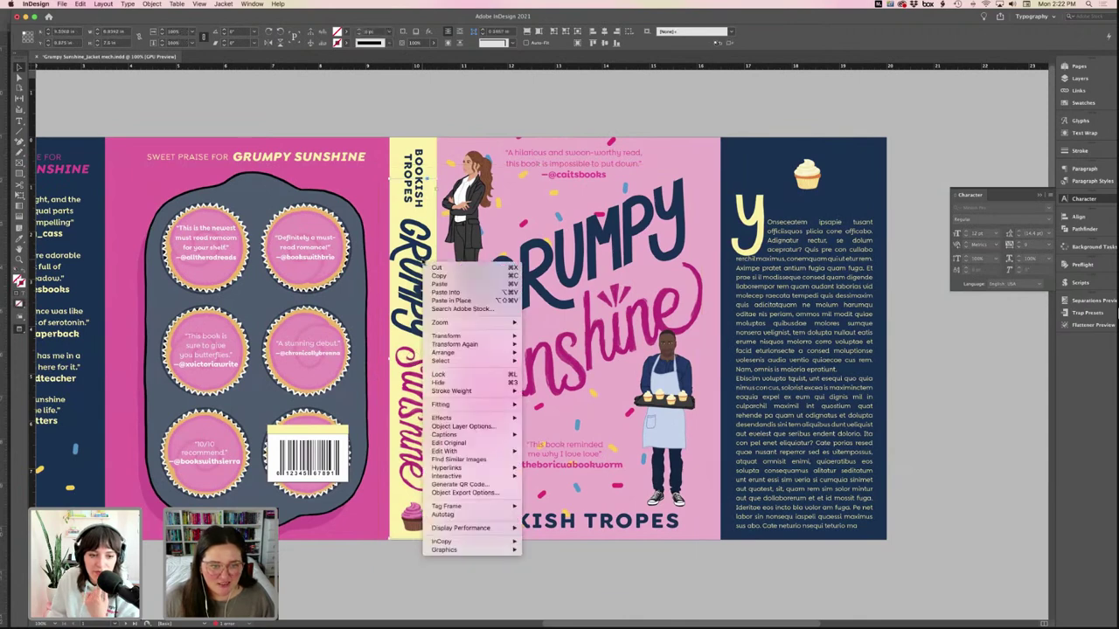
{"action": "mouse_move", "coordinate": [494, 452]}
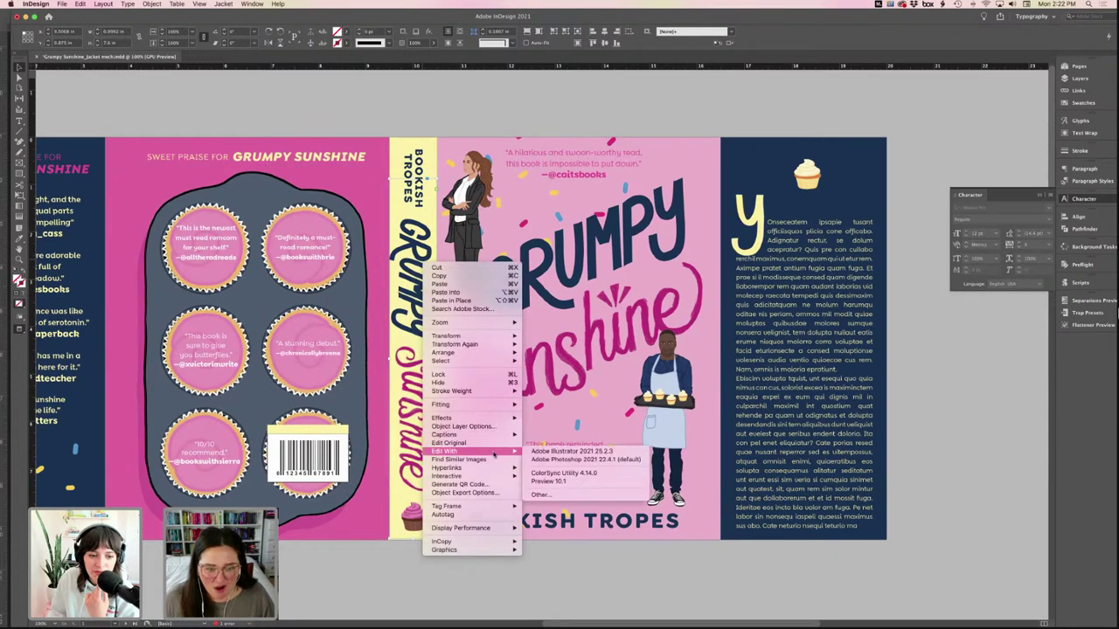
{"action": "left_click", "coordinate": [569, 462]}
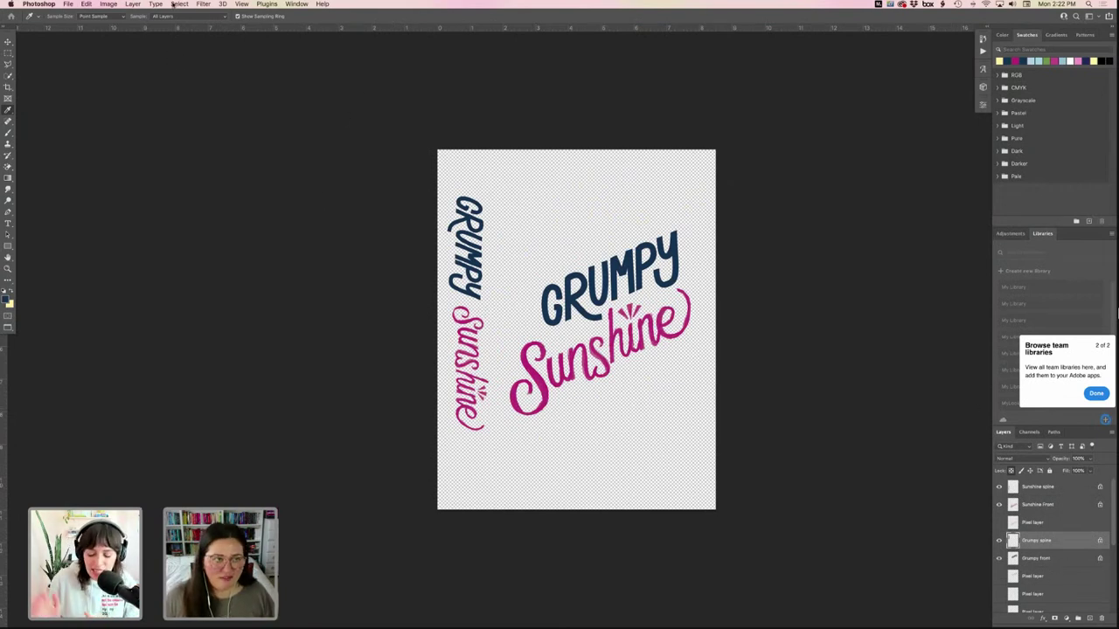
- Rotate the title artwork canvas 90° counterclockwise and add a layer mask to the Grumpy spine layer
{"action": "left_click", "coordinate": [111, 5]}
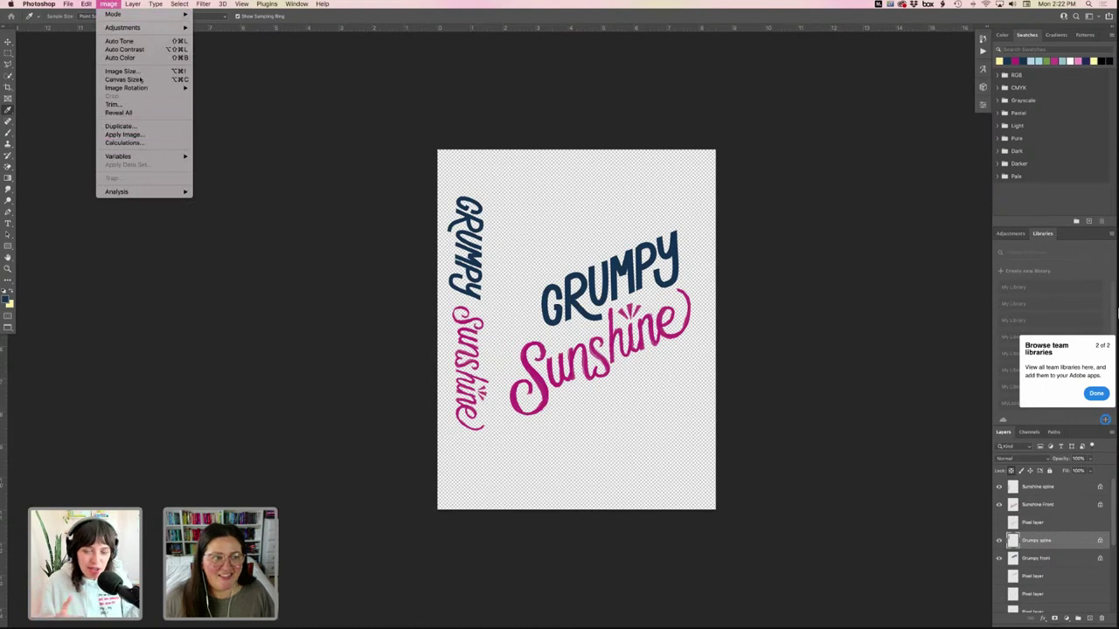
{"action": "mouse_move", "coordinate": [143, 88]}
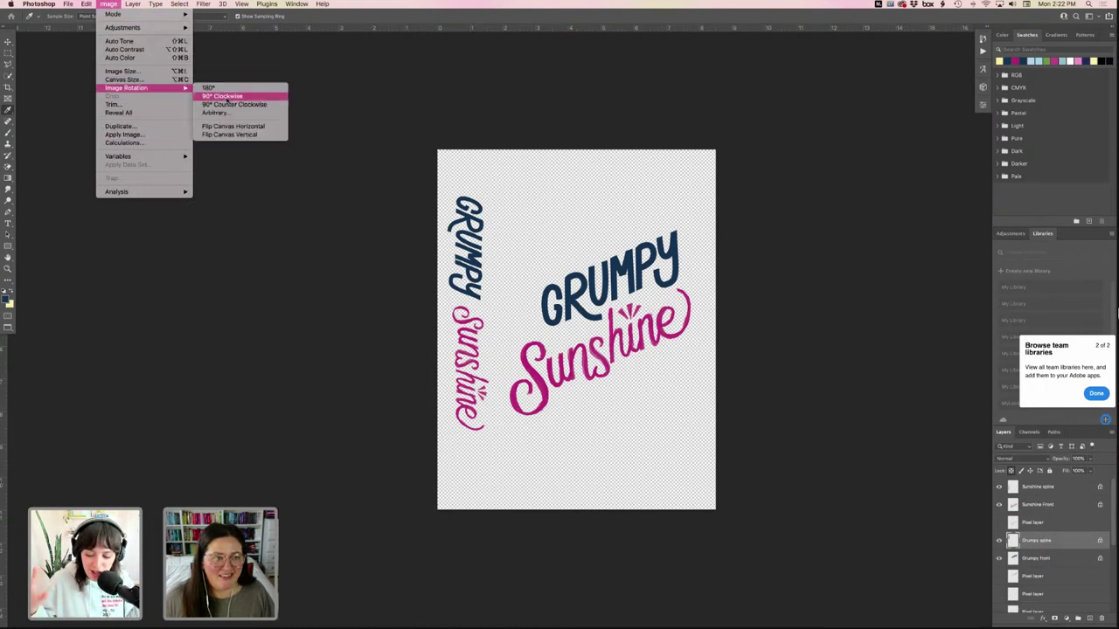
{"action": "left_click", "coordinate": [235, 104]}
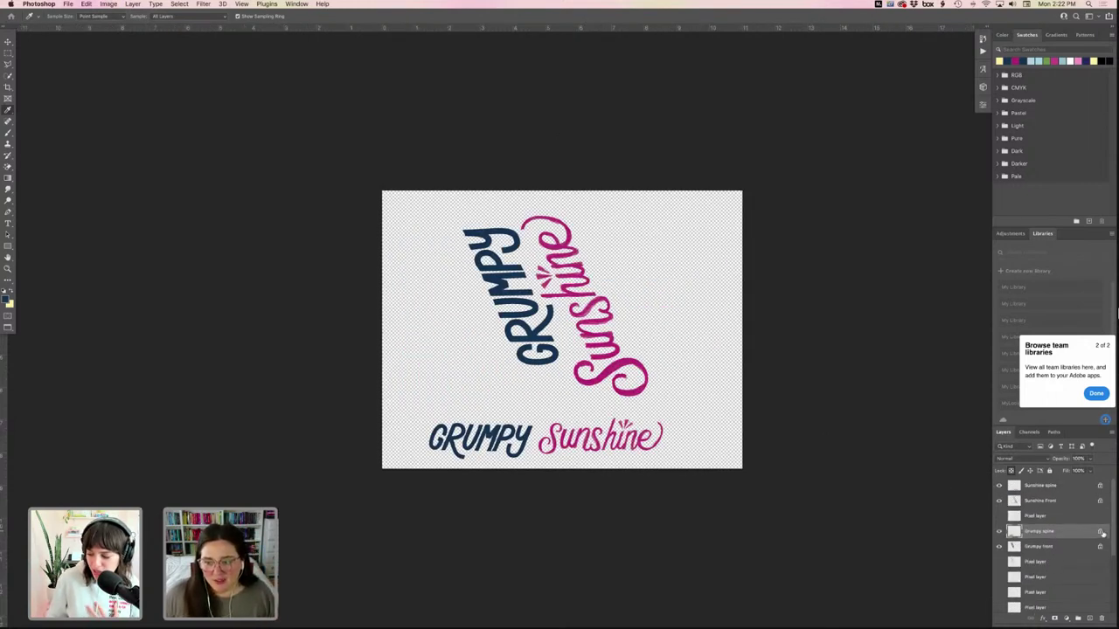
{"action": "left_click", "coordinate": [1053, 619]}
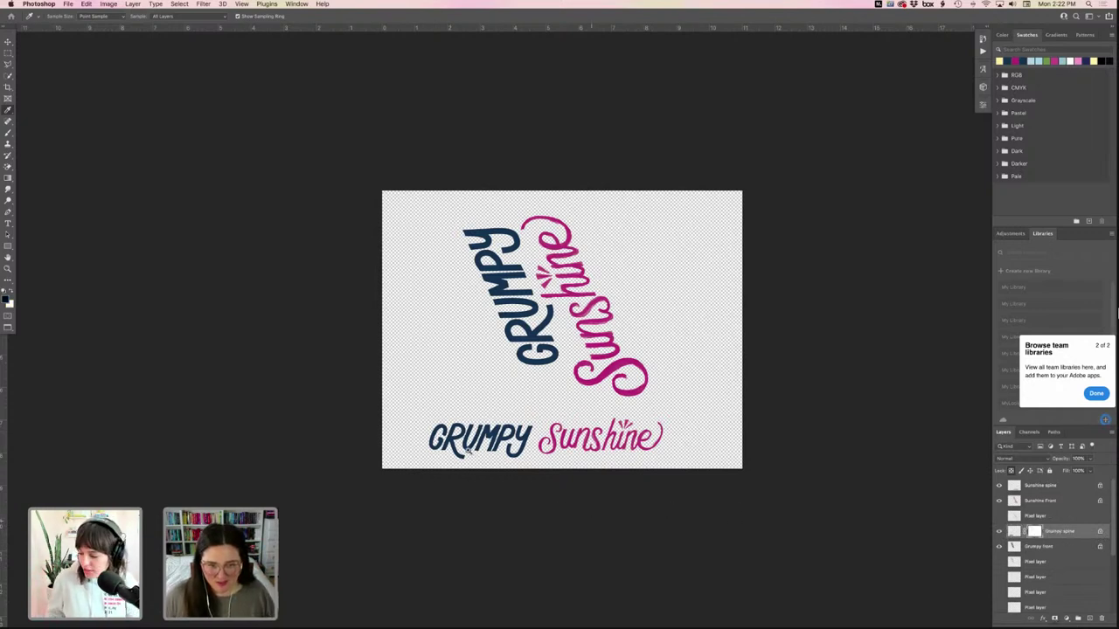
- Try brush strokes on the Grumpy spine layer mask across the base of the G and the leg of the R, and undo them
{"action": "scroll", "coordinate": [468, 447], "scroll_direction": "up", "scroll_amount": 5}
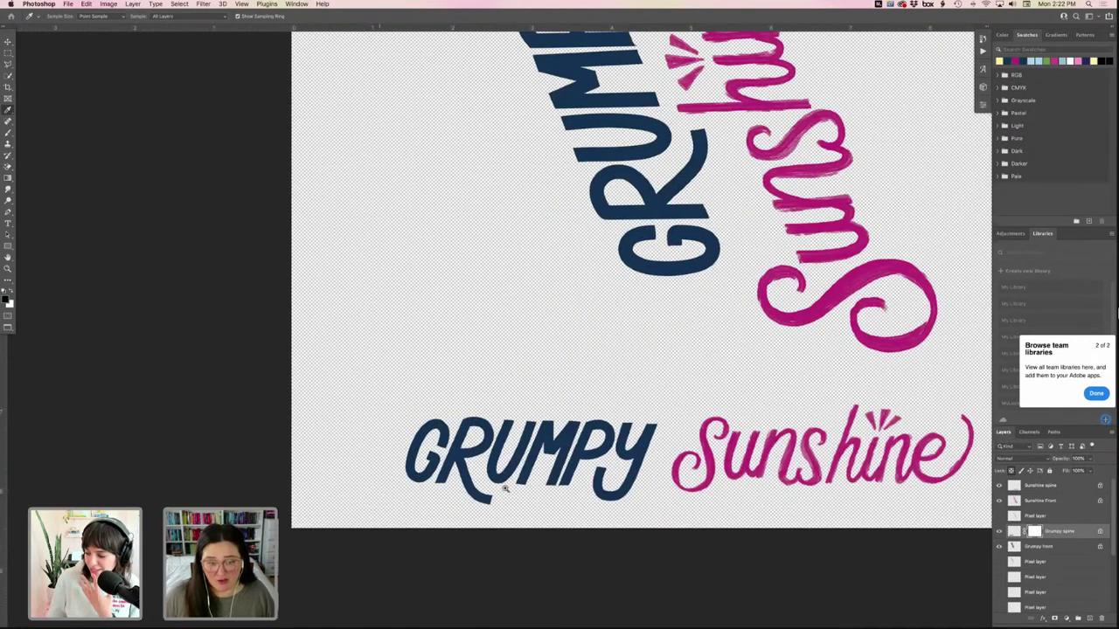
{"action": "scroll", "coordinate": [525, 496], "scroll_direction": "up", "scroll_amount": 5}
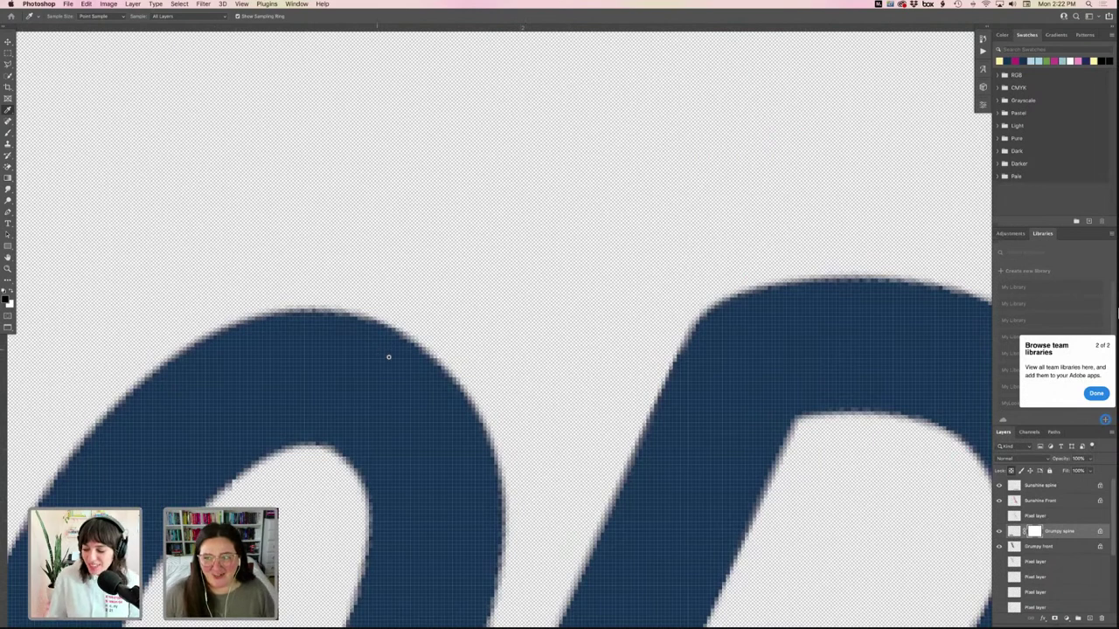
{"action": "scroll", "coordinate": [375, 254], "scroll_direction": "up", "scroll_amount": 5}
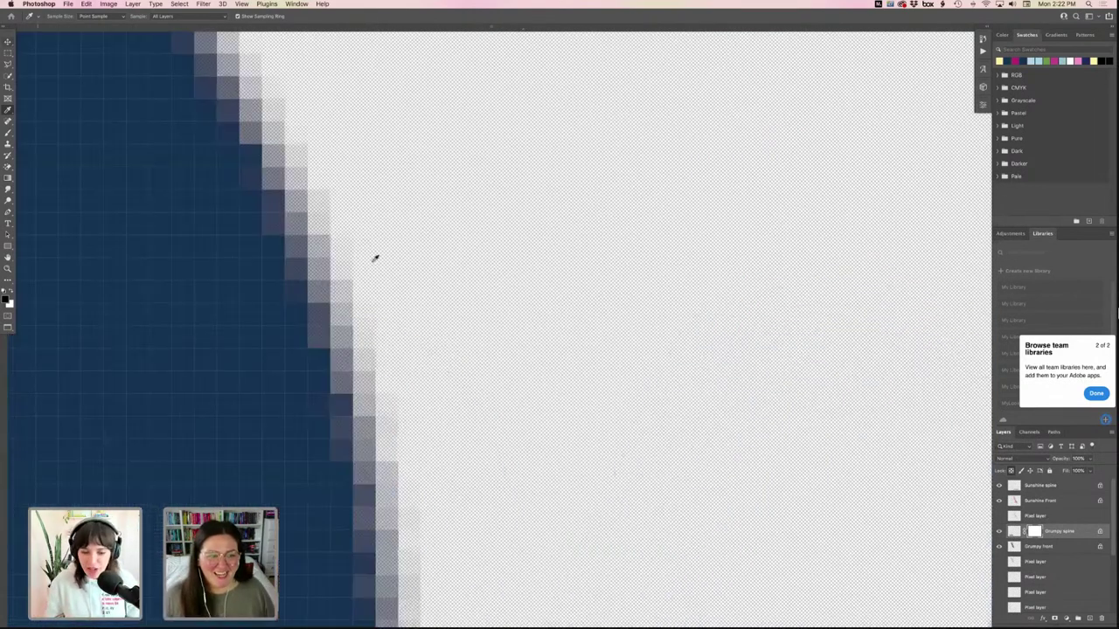
{"action": "scroll", "coordinate": [391, 279], "scroll_direction": "down", "scroll_amount": 8}
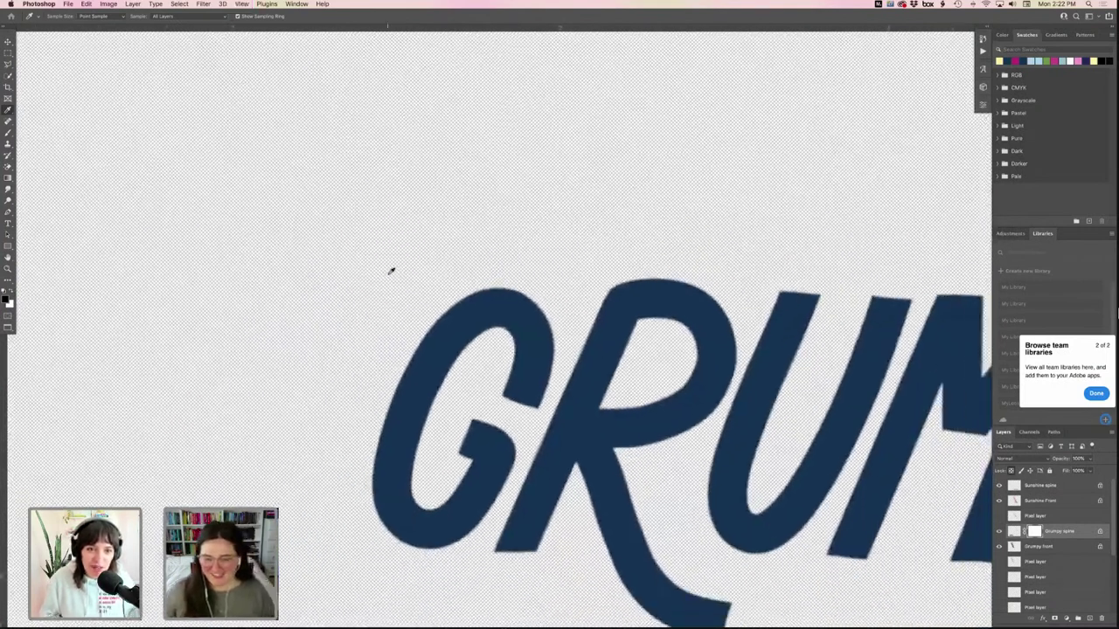
{"action": "scroll", "coordinate": [391, 271], "scroll_direction": "down", "scroll_amount": 5}
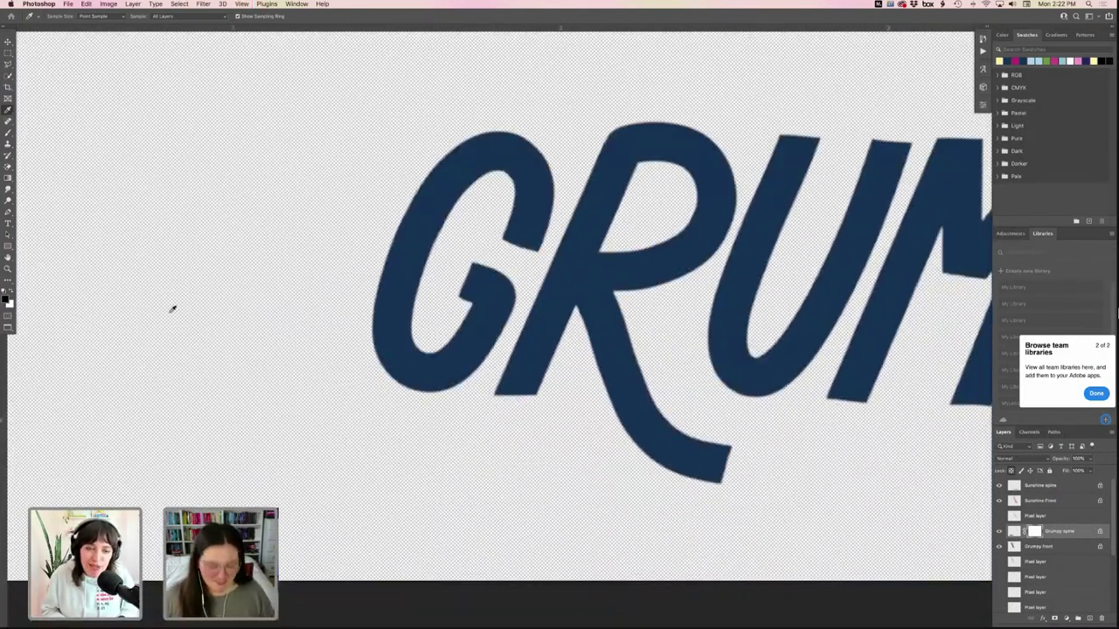
{"action": "key", "text": "b"}
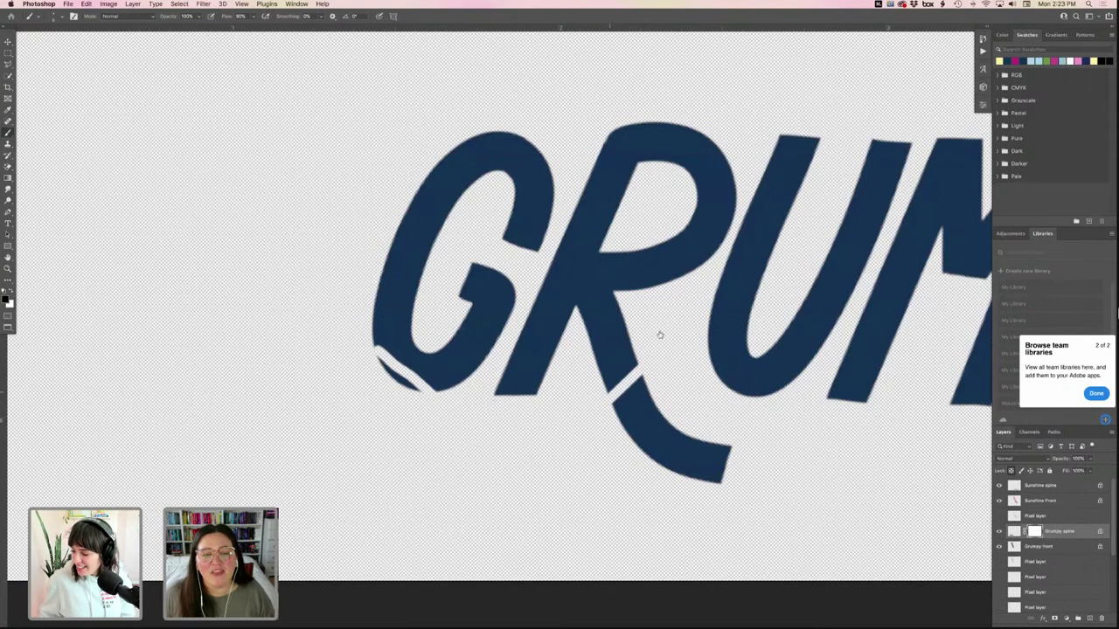
{"action": "key", "text": "super+z"}
- Try masking another line through the G and the stem of the R, undo the strokes and switch to the Move tool
{"action": "scroll", "coordinate": [652, 379], "scroll_direction": "up", "scroll_amount": 1}
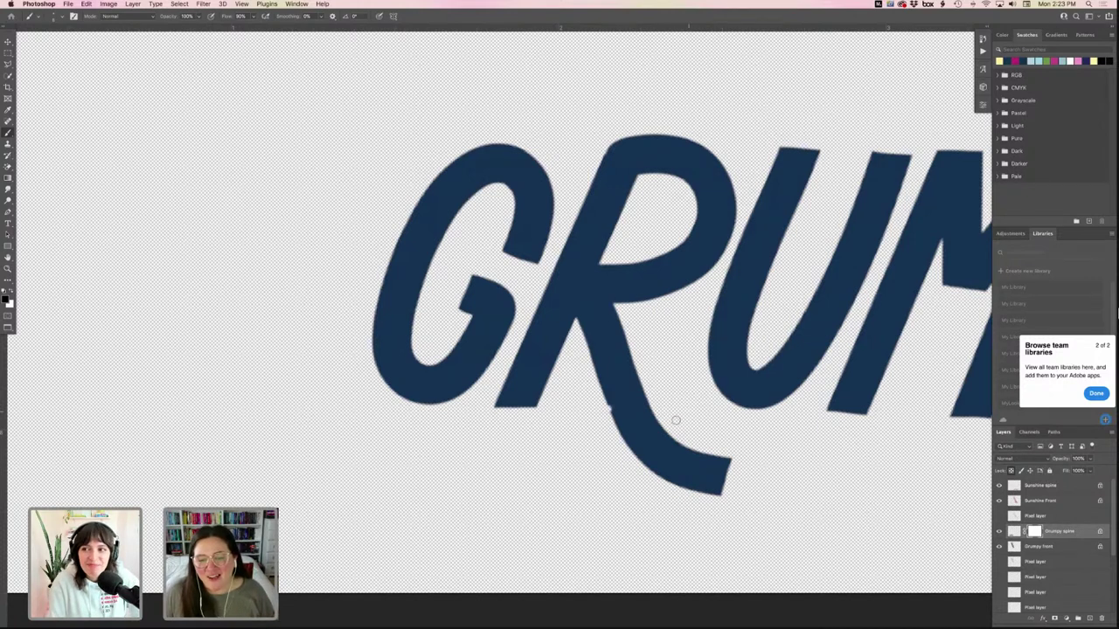
{"action": "left_click", "coordinate": [704, 449], "text": "shift"}
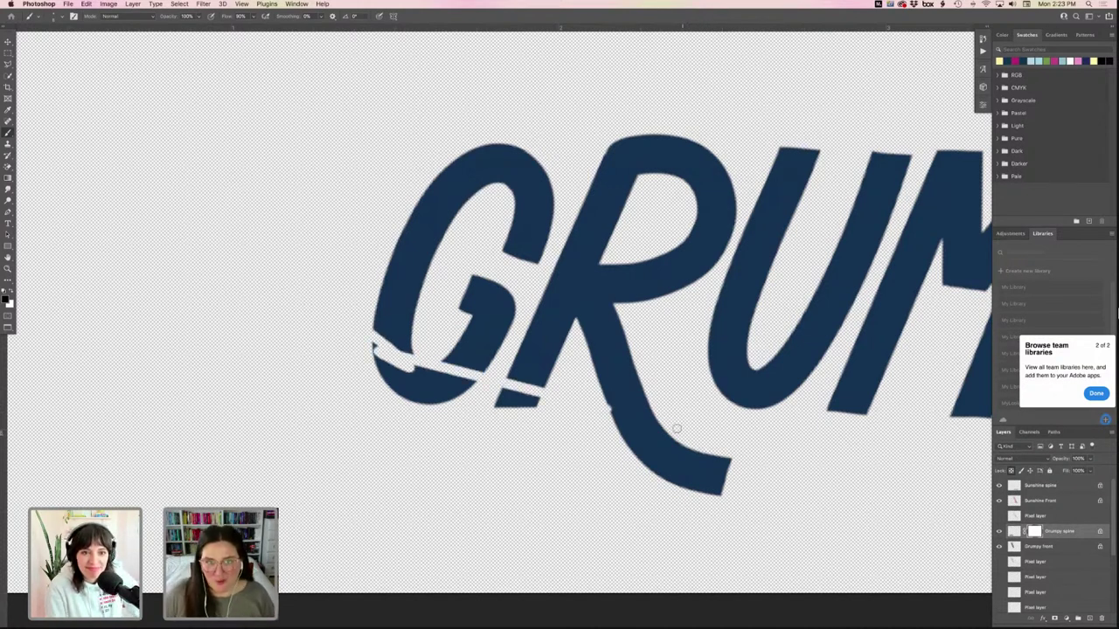
{"action": "key", "text": "shift+9"}
{"action": "key", "text": "super+z"}
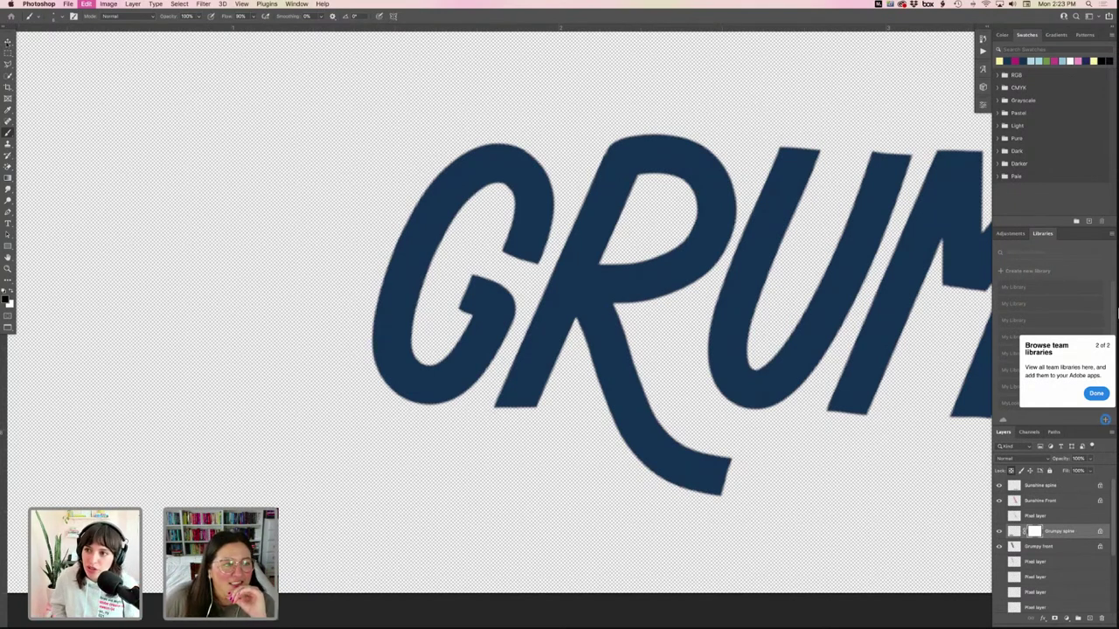
{"action": "left_click", "coordinate": [8, 42]}
{"action": "scroll", "coordinate": [252, 80], "scroll_direction": "left", "scroll_amount": 5}
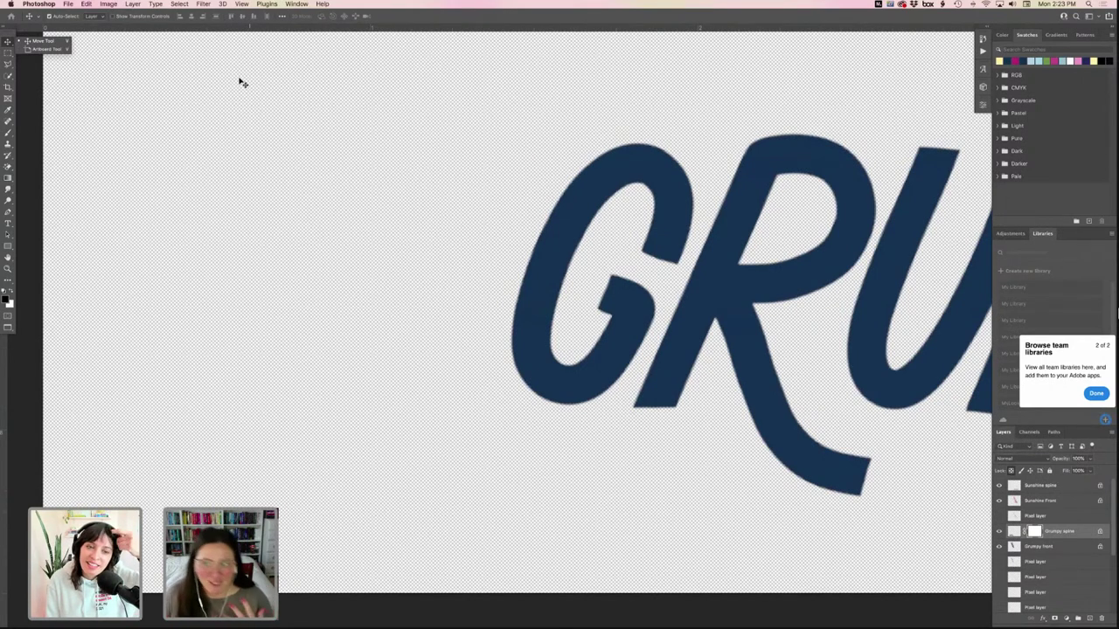
{"action": "scroll", "coordinate": [365, 155], "scroll_direction": "right", "scroll_amount": 3}
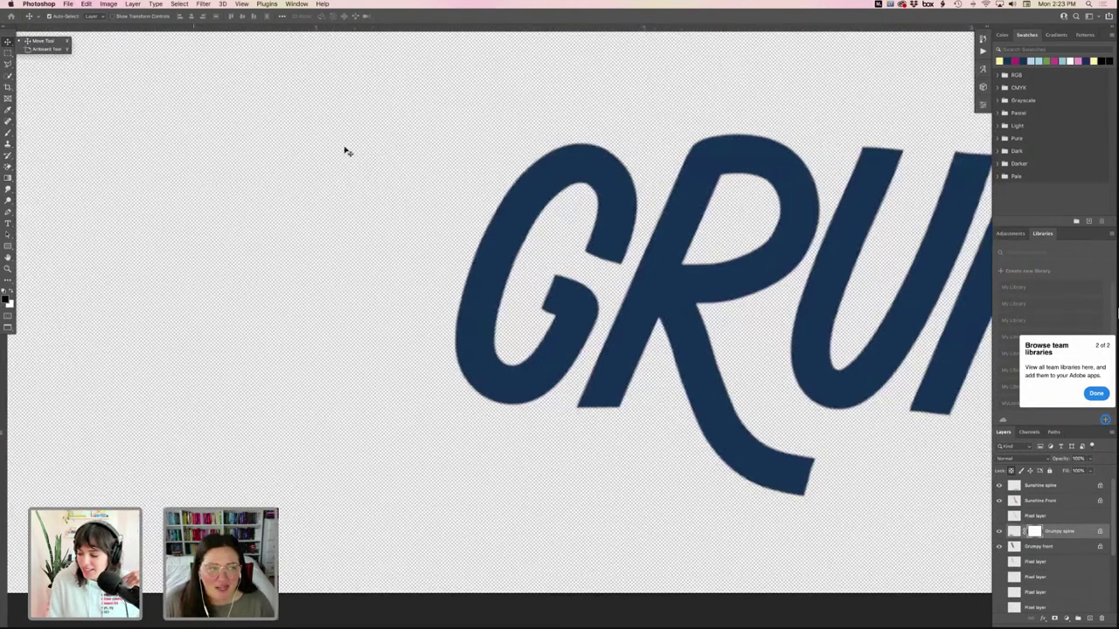
{"action": "scroll", "coordinate": [391, 34], "scroll_direction": "up", "scroll_amount": 1}
{"action": "left_click", "coordinate": [402, 18]}
{"action": "scroll", "coordinate": [437, 160], "scroll_direction": "left", "scroll_amount": 1}
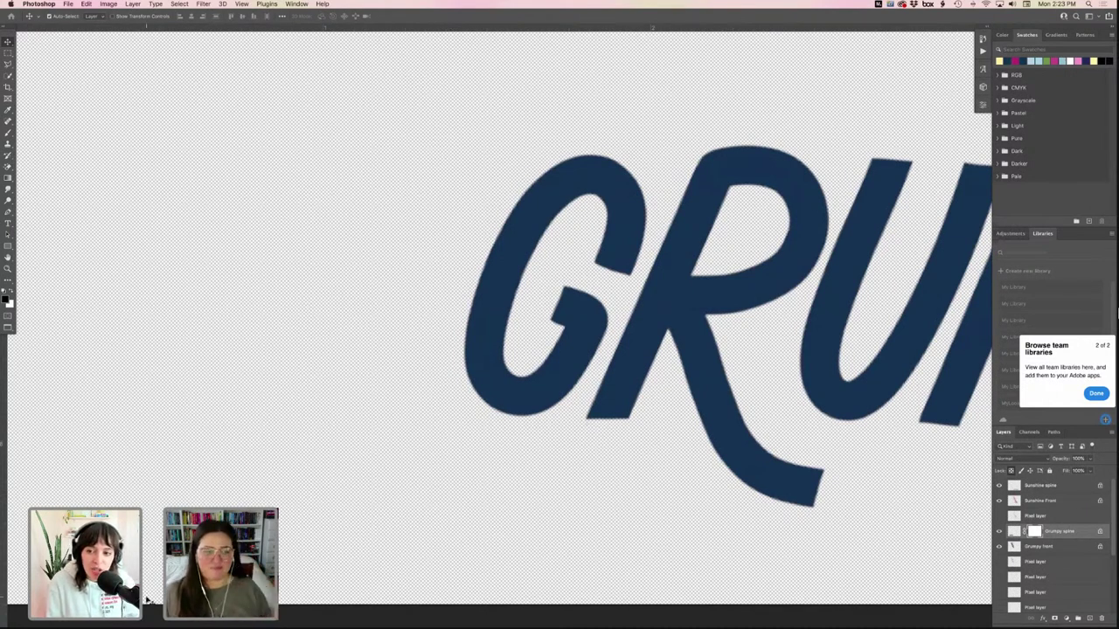
- Switch back to Adobe InDesign 2021 and review the full Grumpy Sunshine jacket layout from flap to flap
{"action": "mouse_move", "coordinate": [210, 627]}
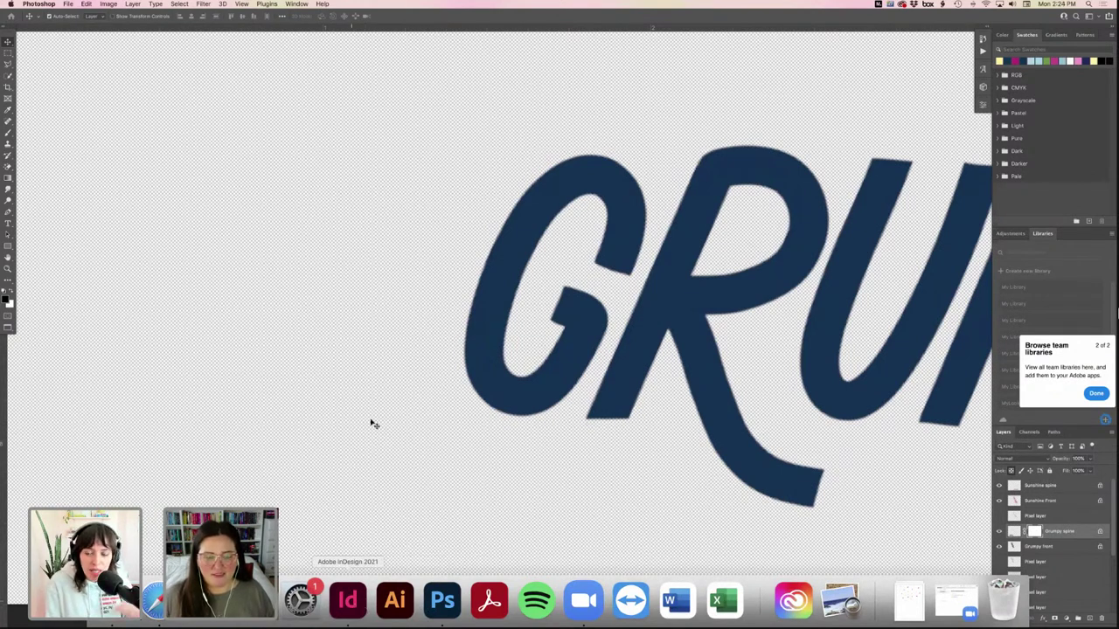
{"action": "scroll", "coordinate": [412, 554], "scroll_direction": "up", "scroll_amount": 1}
{"action": "left_click", "coordinate": [413, 554]}
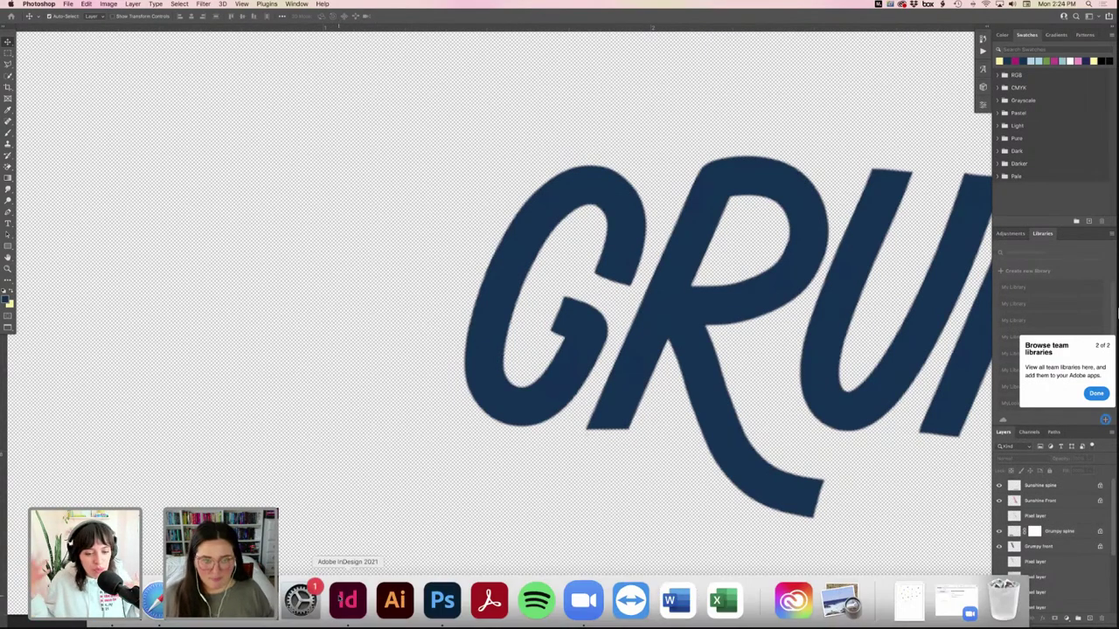
{"action": "left_click", "coordinate": [347, 602]}
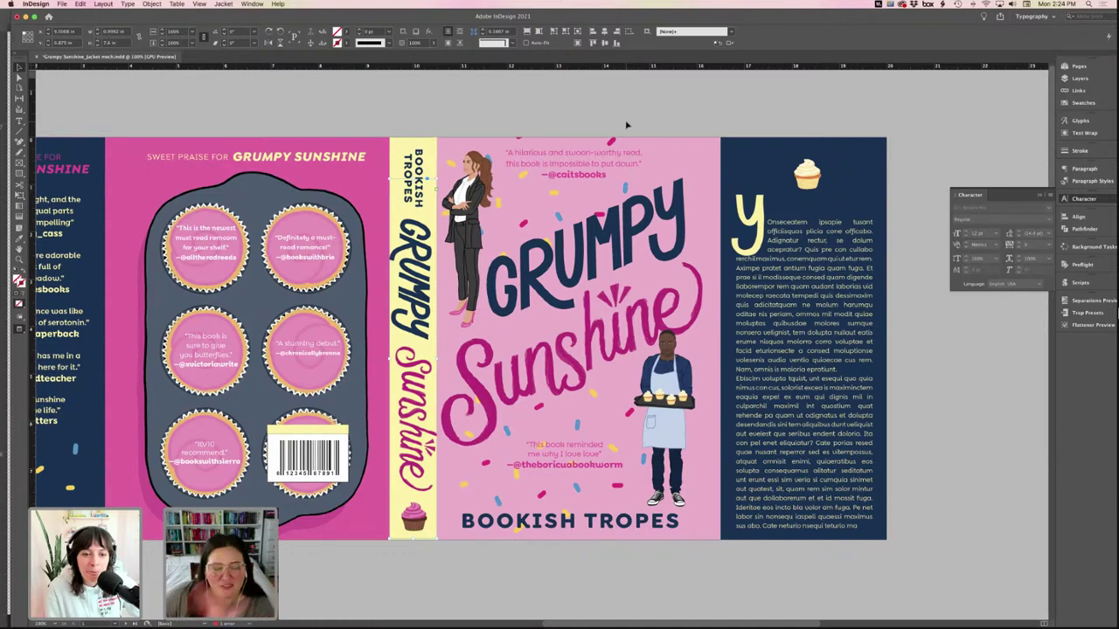
{"action": "scroll", "coordinate": [703, 184], "scroll_direction": "left", "scroll_amount": 3}
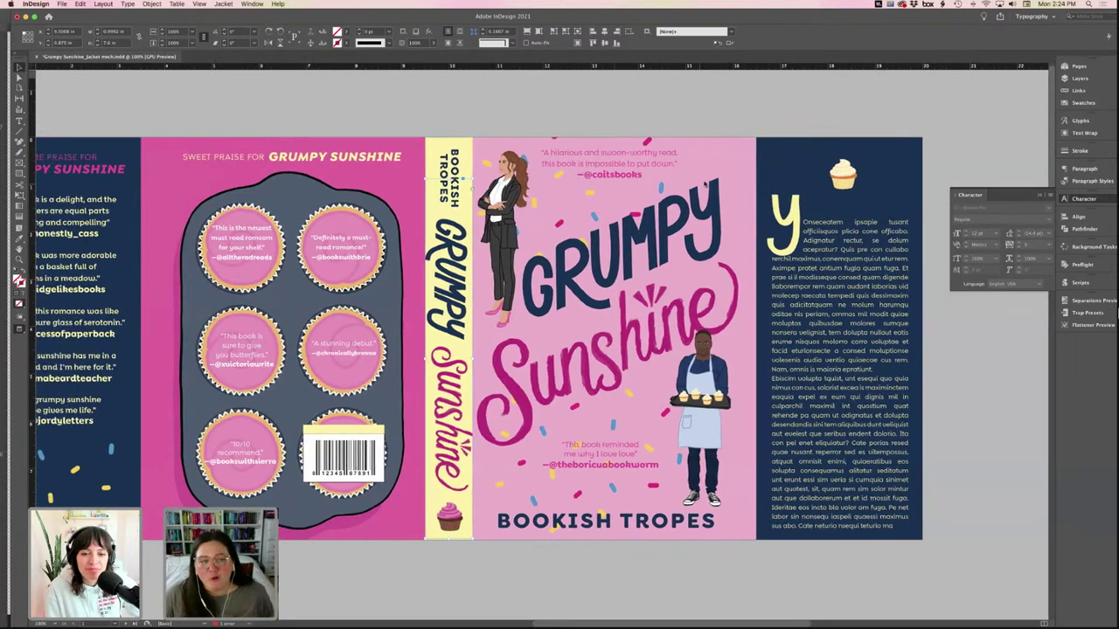
{"action": "scroll", "coordinate": [700, 188], "scroll_direction": "left", "scroll_amount": 2}
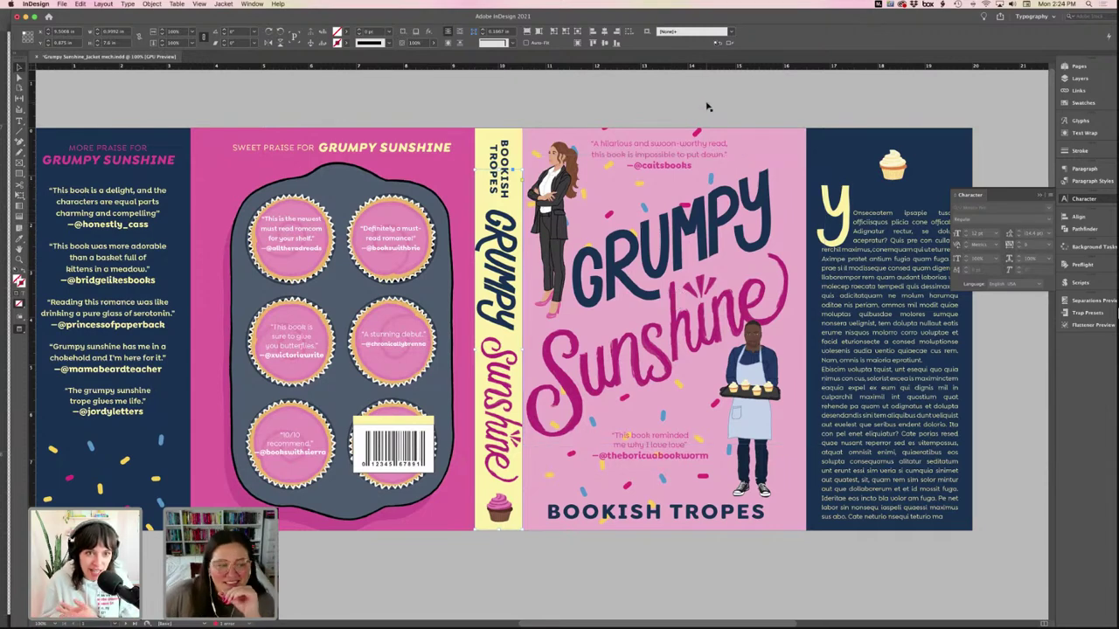
{"action": "scroll", "coordinate": [708, 106], "scroll_direction": "left", "scroll_amount": 1}
{"action": "scroll", "coordinate": [708, 106], "scroll_direction": "left", "scroll_amount": 3}
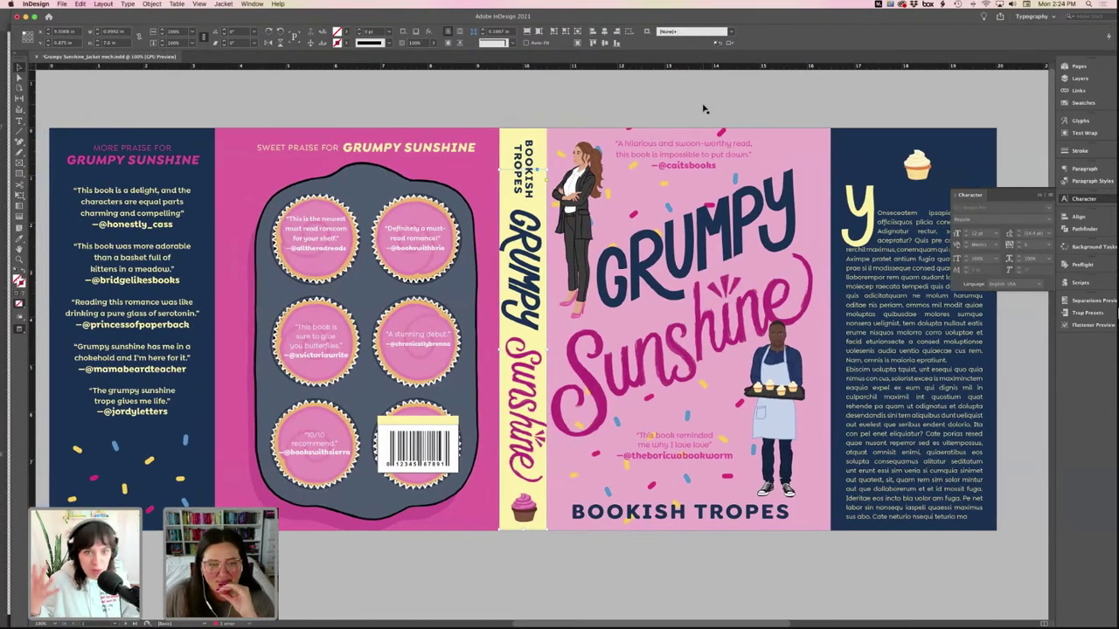